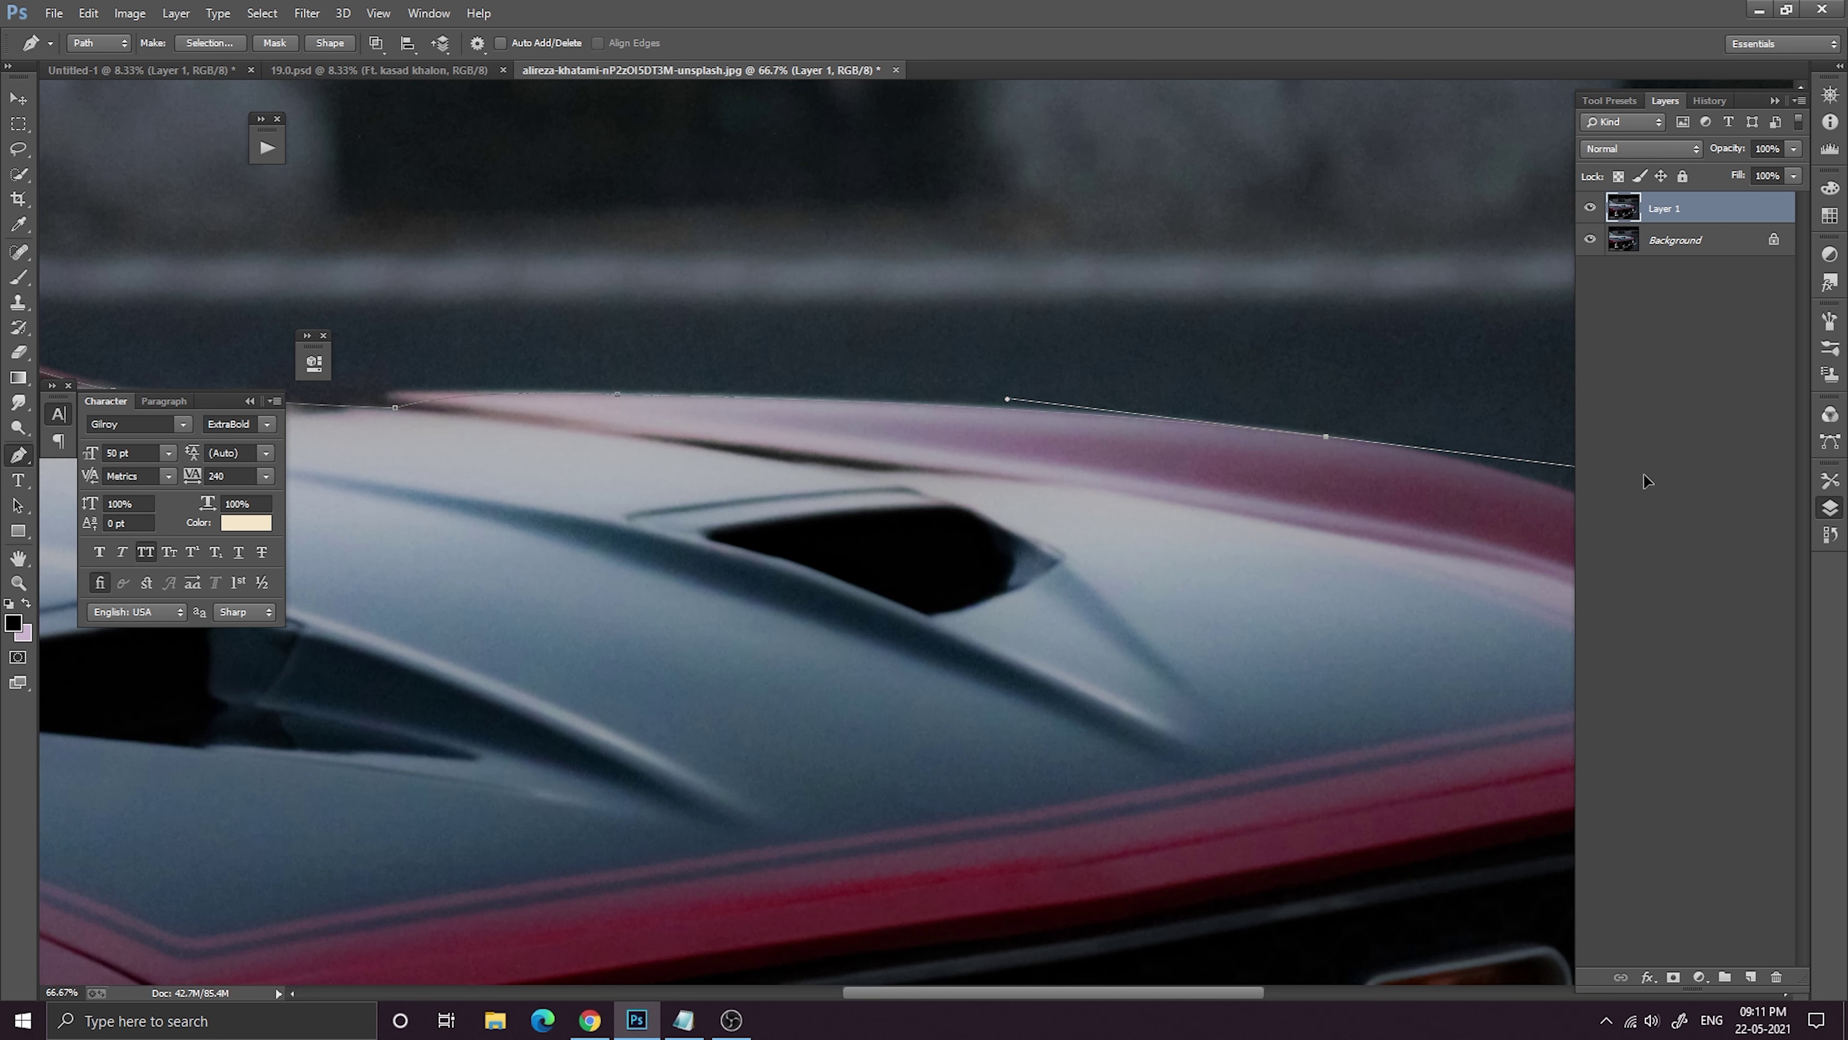
# Continue the Pen path along the hood's far edge, around the front corner and down the fender's end.
pyautogui.keyDown('alt'); pyautogui.click(1328, 436); pyautogui.keyUp('alt')
pyautogui.moveTo(1395, 464); pyautogui.dragTo(864, 294)
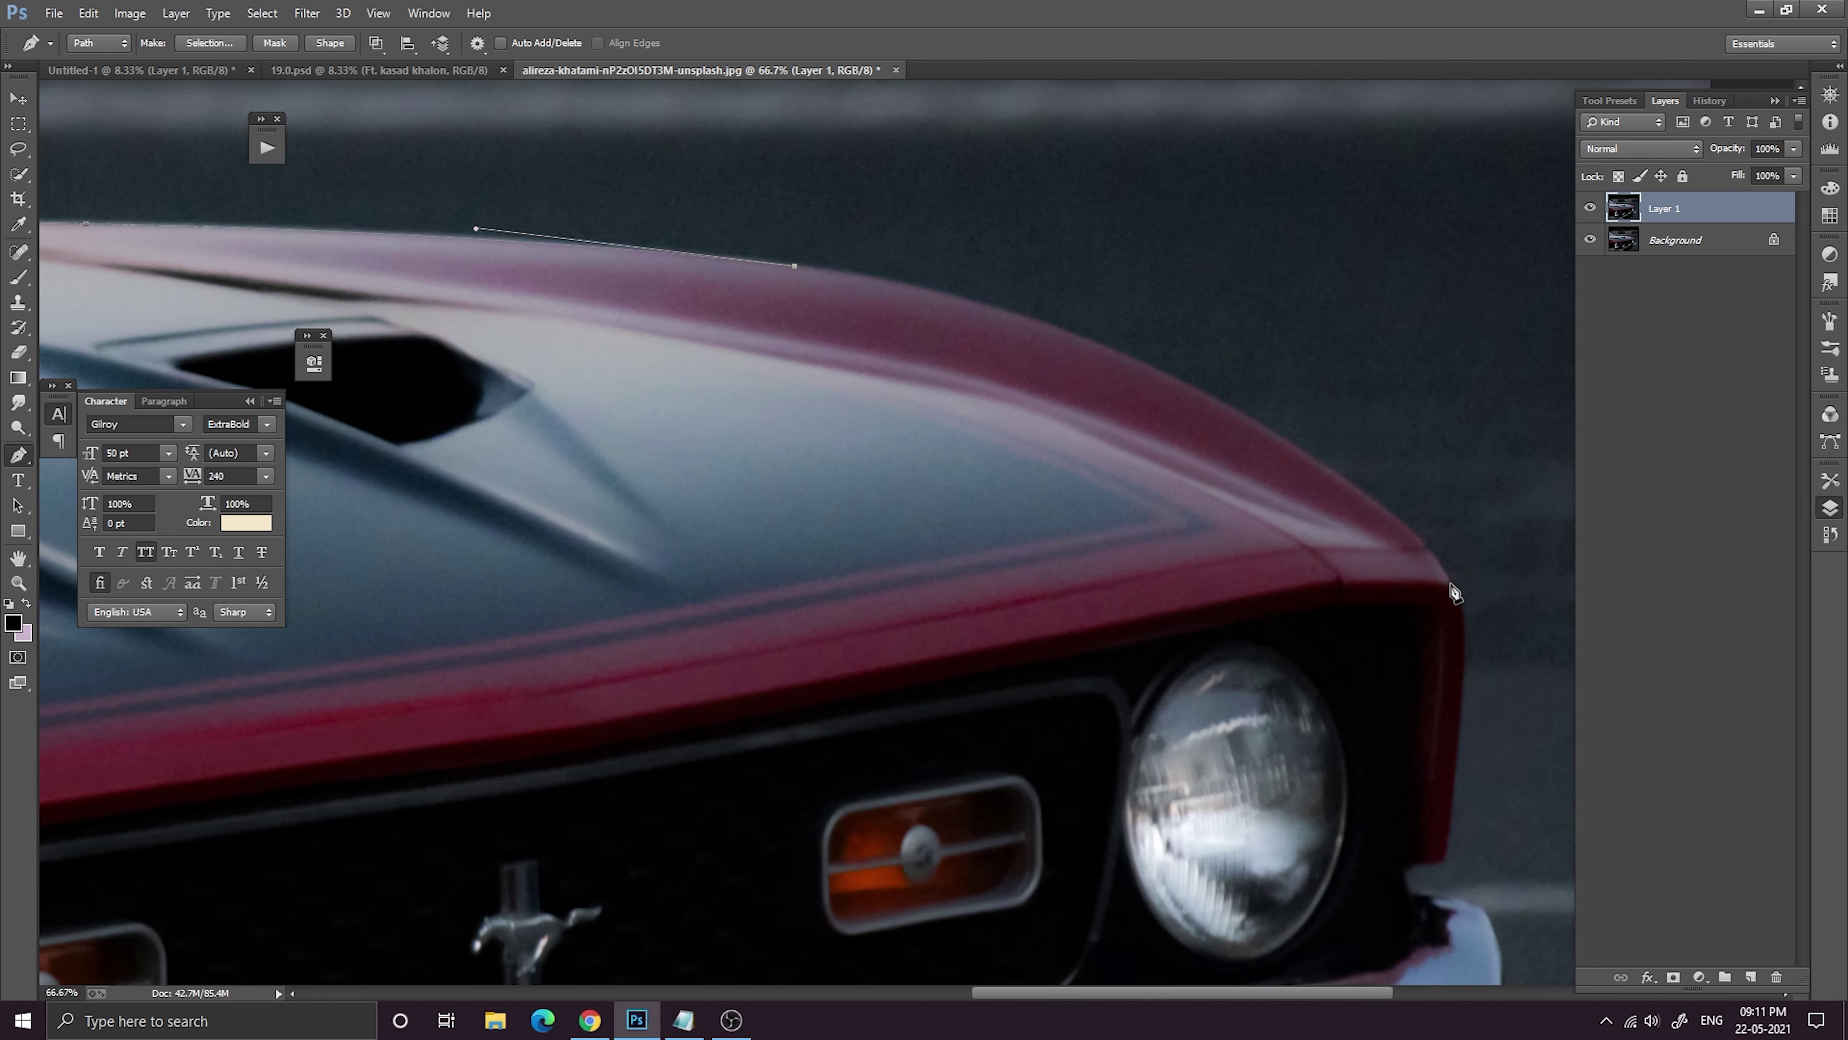
pyautogui.moveTo(1451, 585); pyautogui.dragTo(1680, 859)
pyautogui.keyDown('alt'); pyautogui.click(1451, 584); pyautogui.keyUp('alt')
pyautogui.moveTo(1503, 768); pyautogui.dragTo(1465, 546)
pyautogui.moveTo(1405, 639); pyautogui.dragTo(1366, 910)
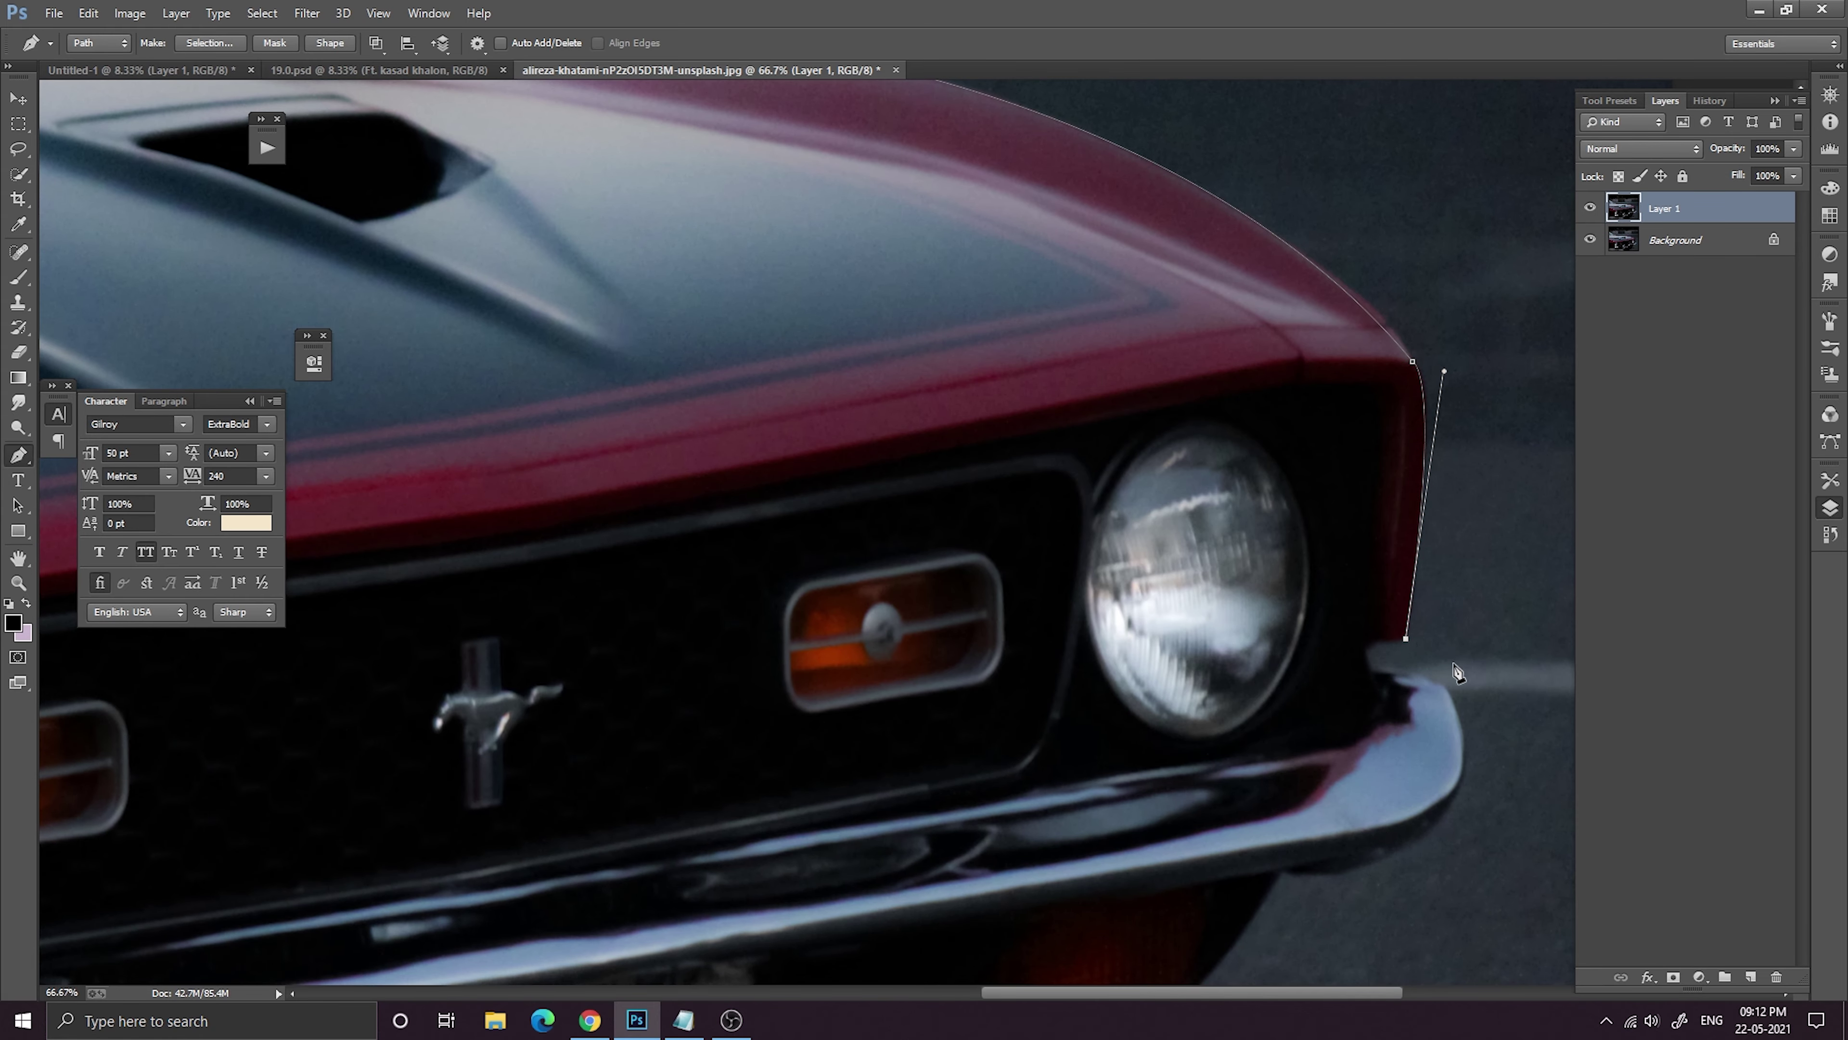
# Trace the Pen path around the notch between the fender's lower end and the top of the chrome bumper.
pyautogui.moveTo(1463, 710); pyautogui.dragTo(1400, 448)
pyautogui.hotkey('ctrl', '+')
pyautogui.hotkey('ctrl', '+')
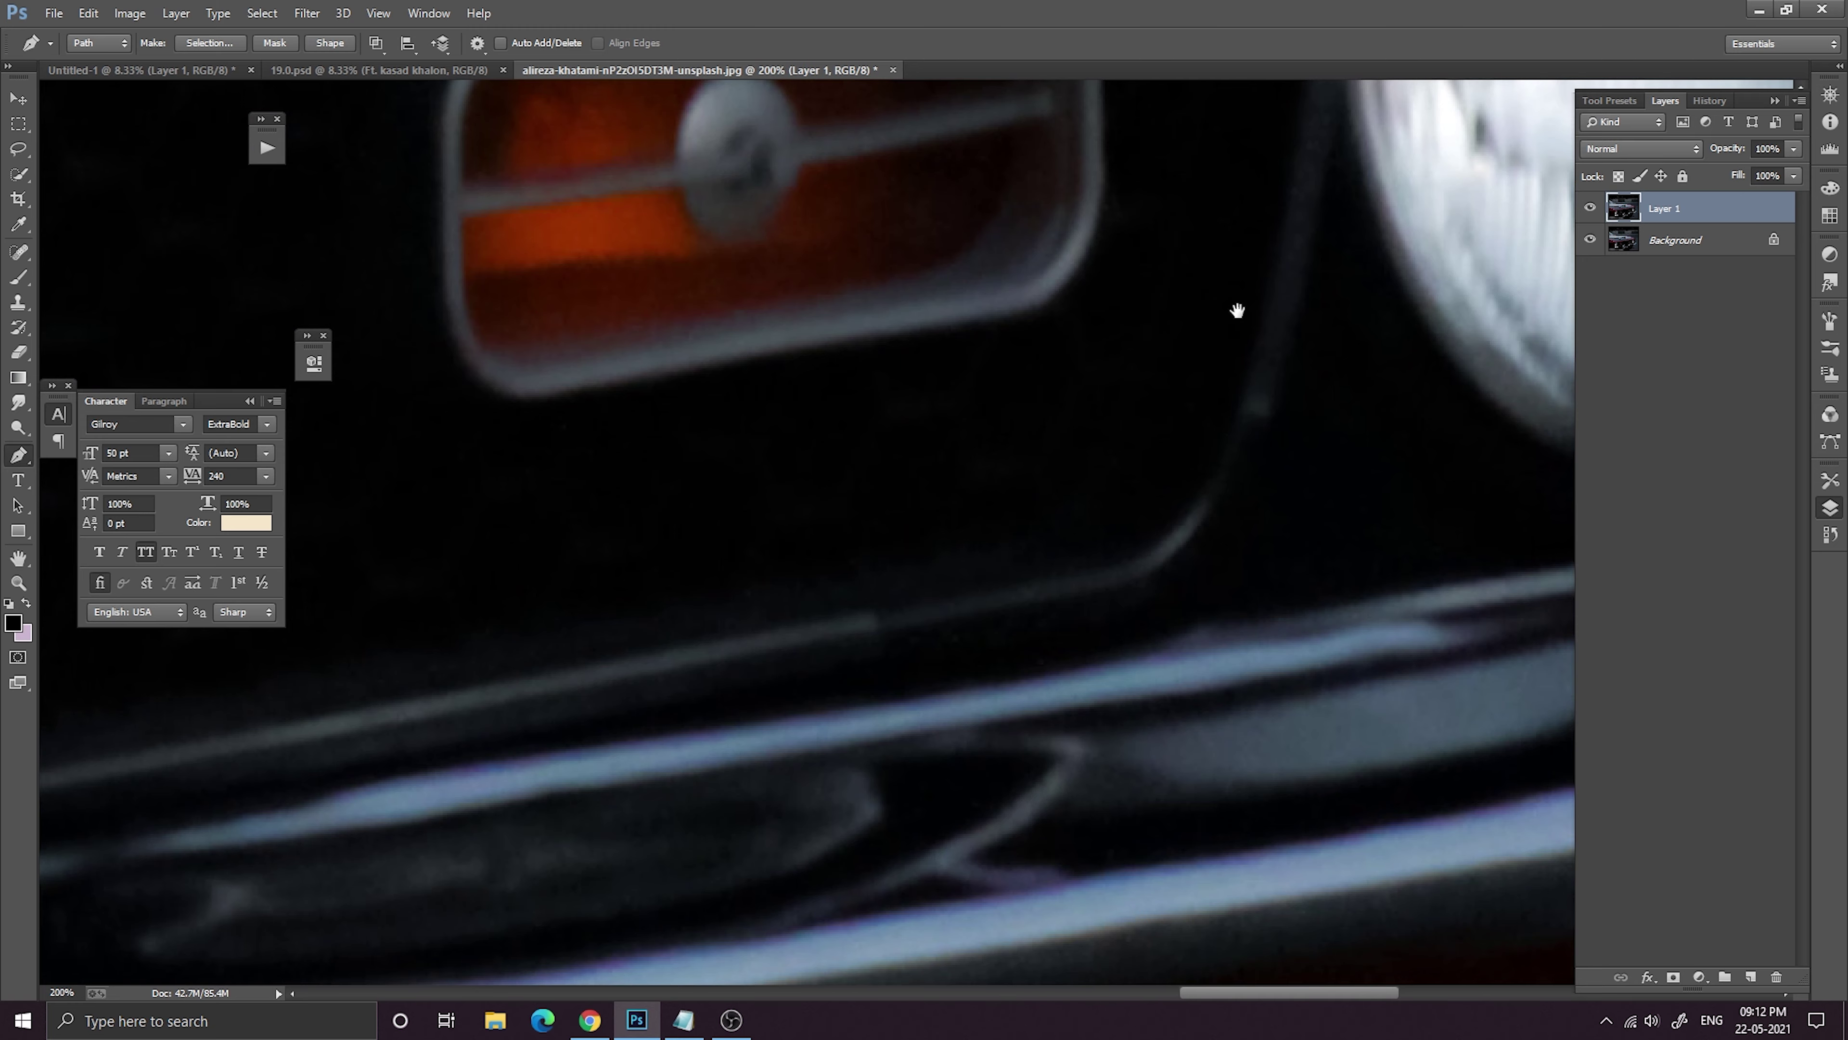
pyautogui.moveTo(1238, 311); pyautogui.dragTo(684, 282)
pyautogui.moveTo(1346, 398); pyautogui.dragTo(776, 463)
pyautogui.moveTo(1059, 273); pyautogui.dragTo(1053, 346)
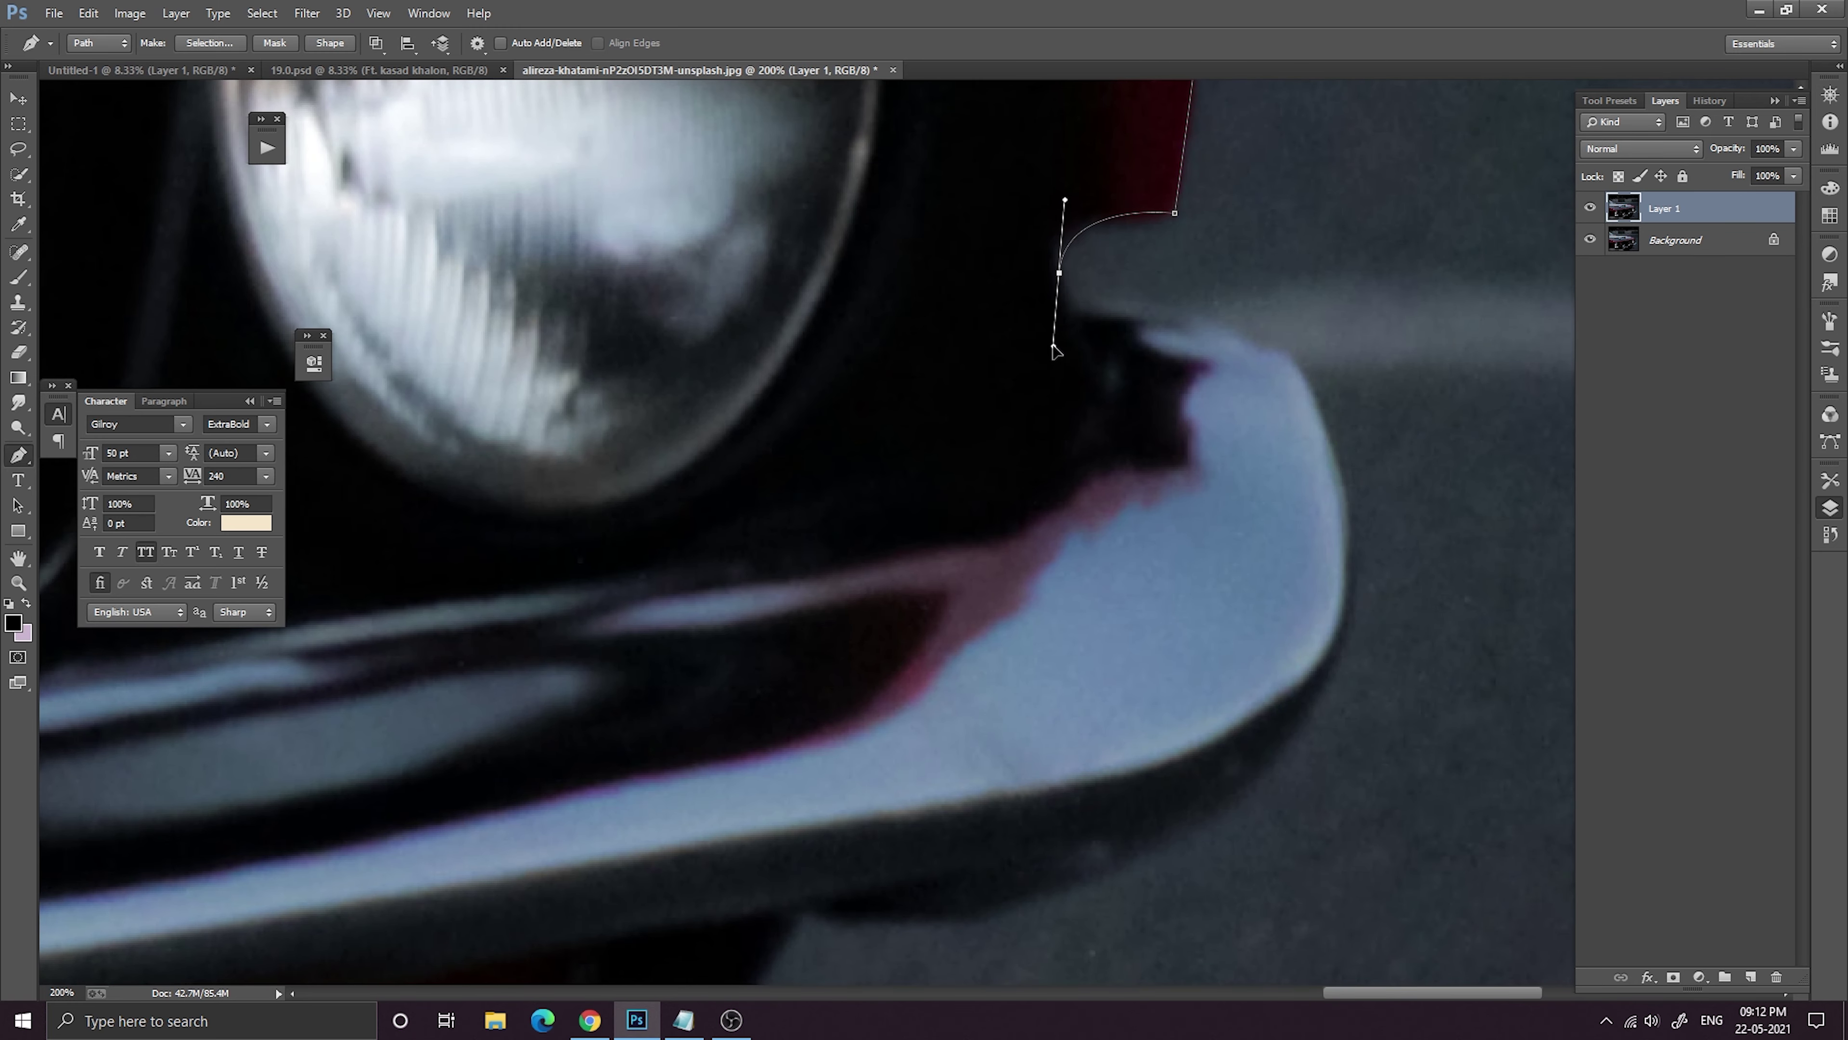
pyautogui.moveTo(1202, 317); pyautogui.dragTo(1351, 304)
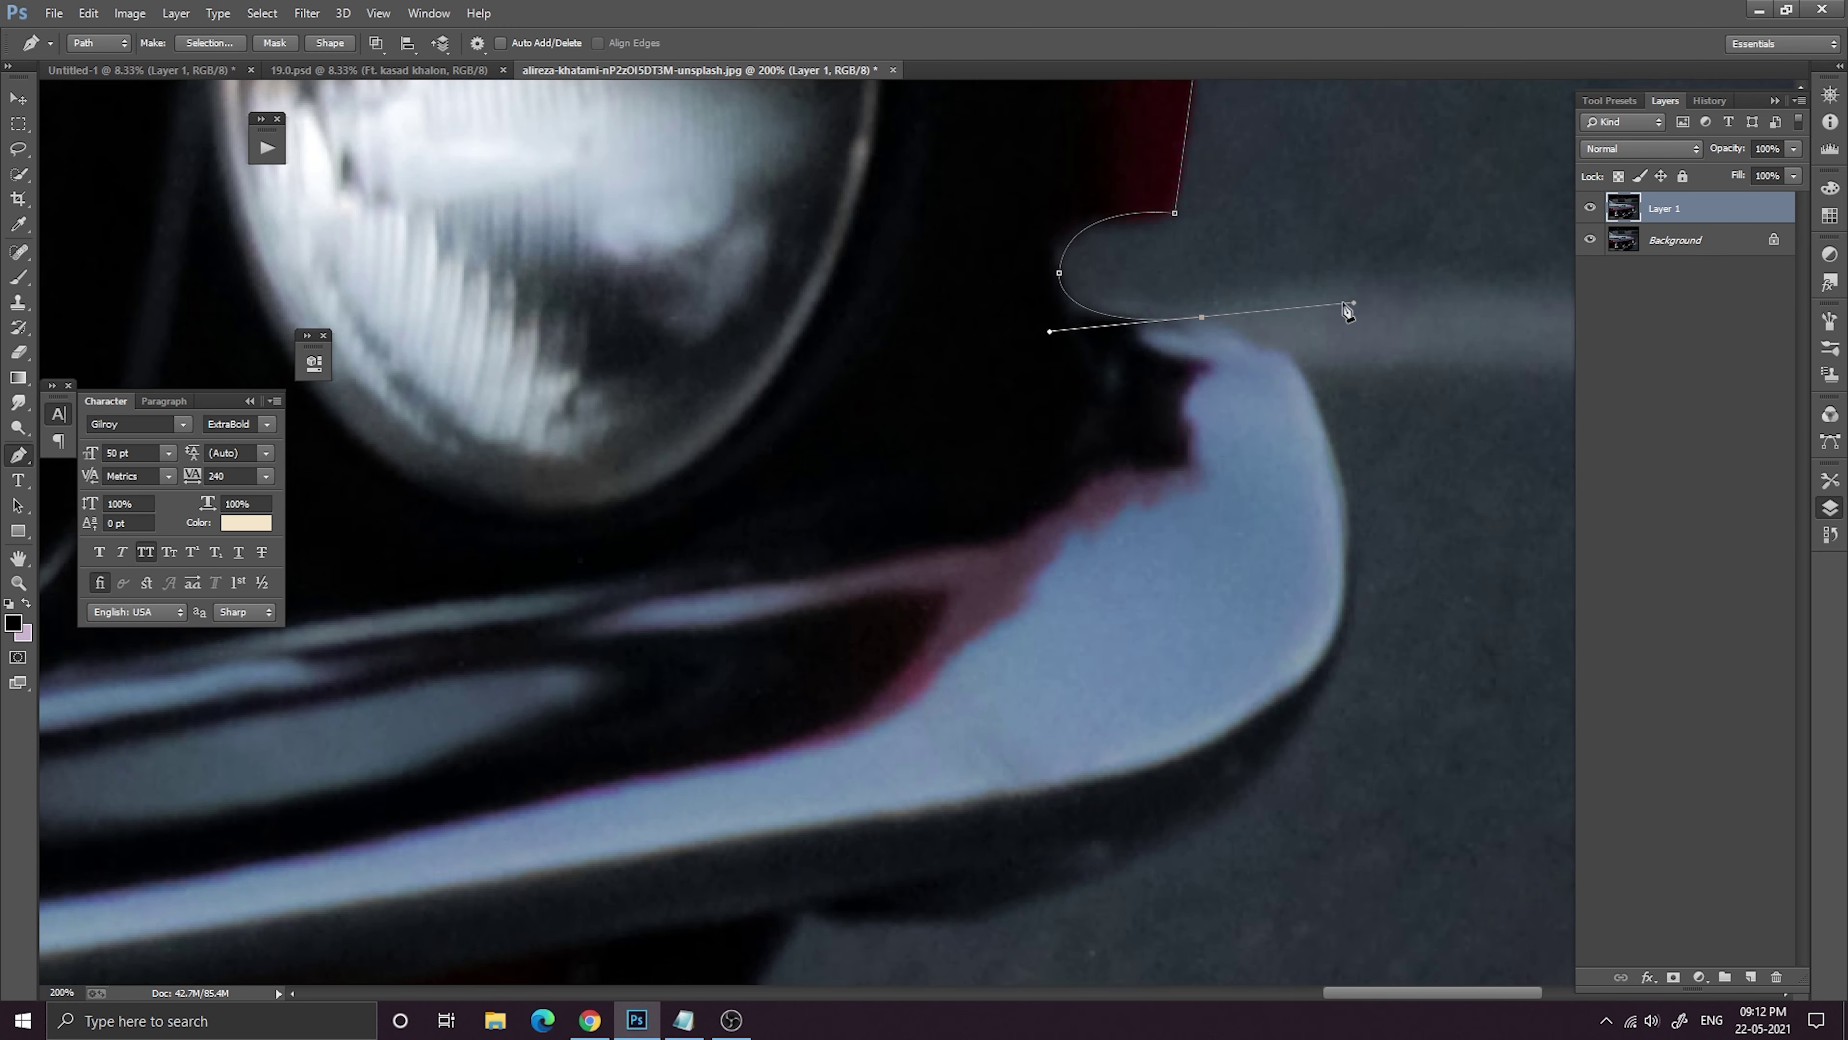
pyautogui.keyDown('alt'); pyautogui.click(1201, 318); pyautogui.keyUp('alt')
# Curve the Pen path around the bumper's outer end and back along its underside to the lower body.
pyautogui.moveTo(1362, 493); pyautogui.dragTo(1319, 610)
pyautogui.keyDown('alt'); pyautogui.click(1317, 390); pyautogui.keyUp('alt')
pyautogui.moveTo(1300, 547); pyautogui.dragTo(1324, 404)
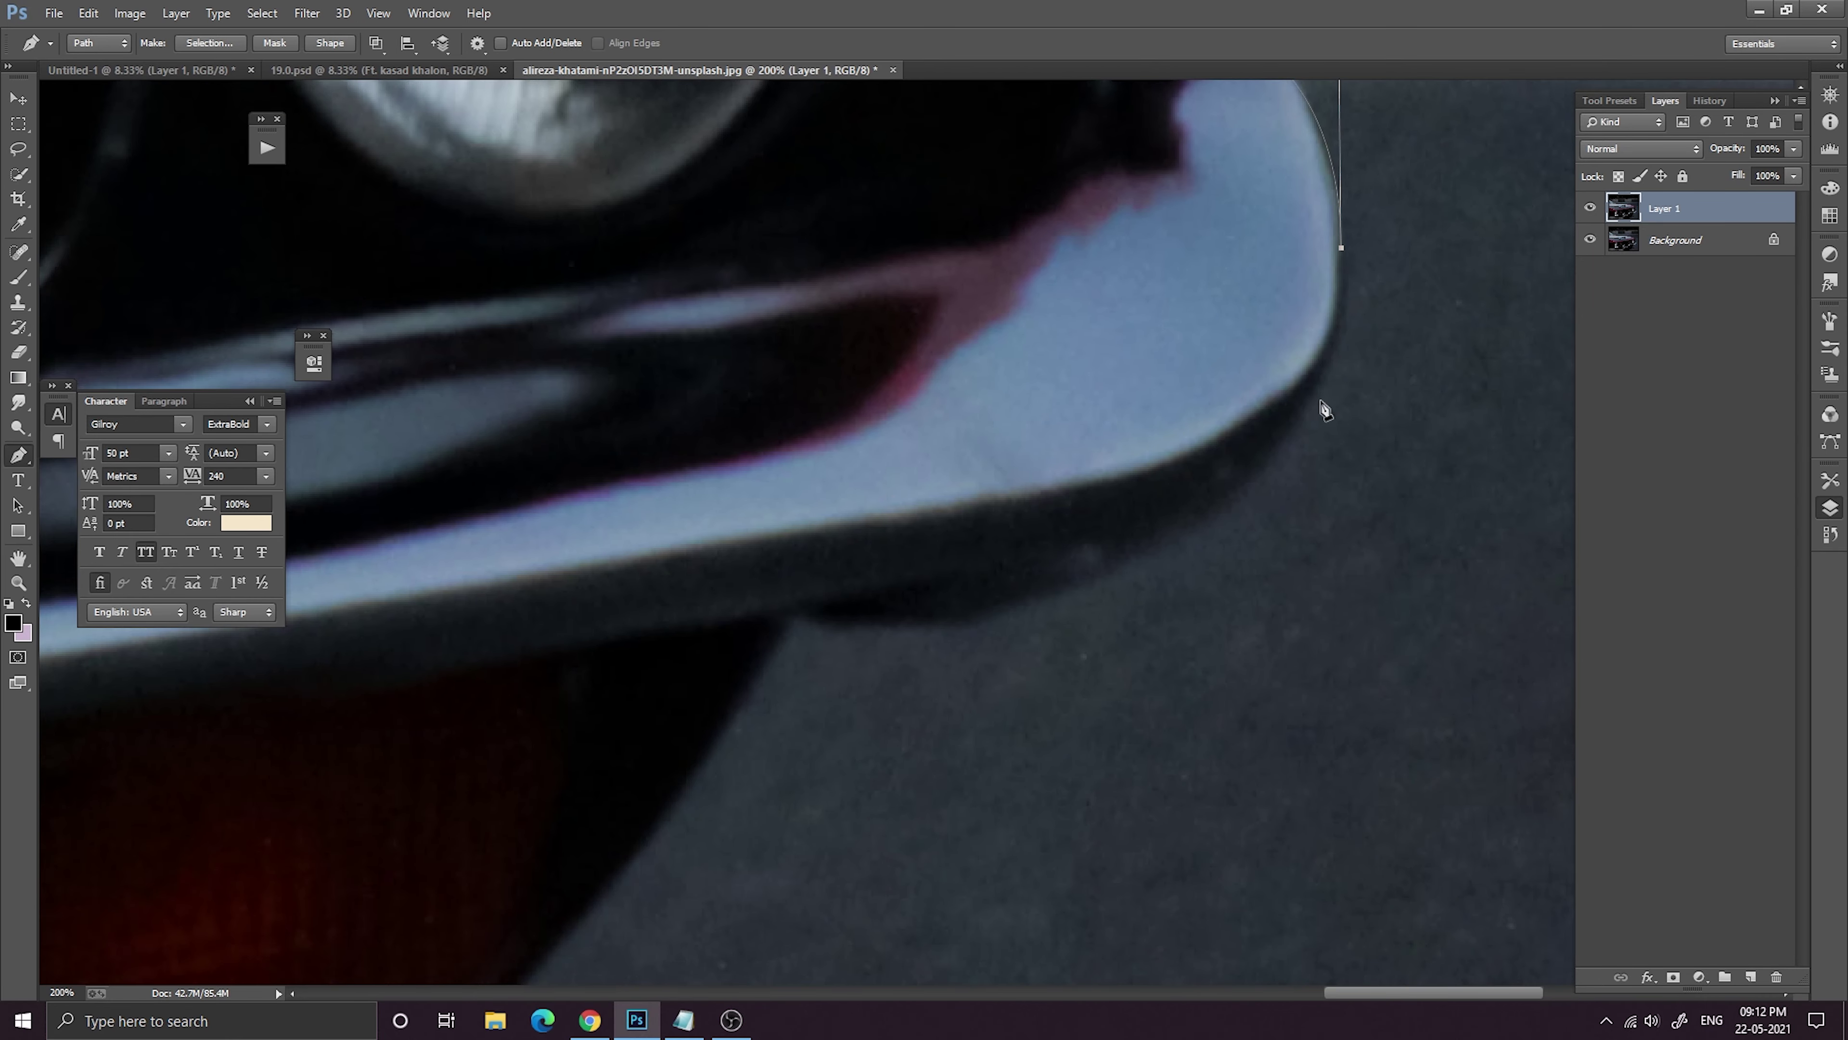
pyautogui.hotkey('ctrl', '-')
pyautogui.hotkey('ctrl', '-')
pyautogui.moveTo(1213, 458); pyautogui.dragTo(1331, 254)
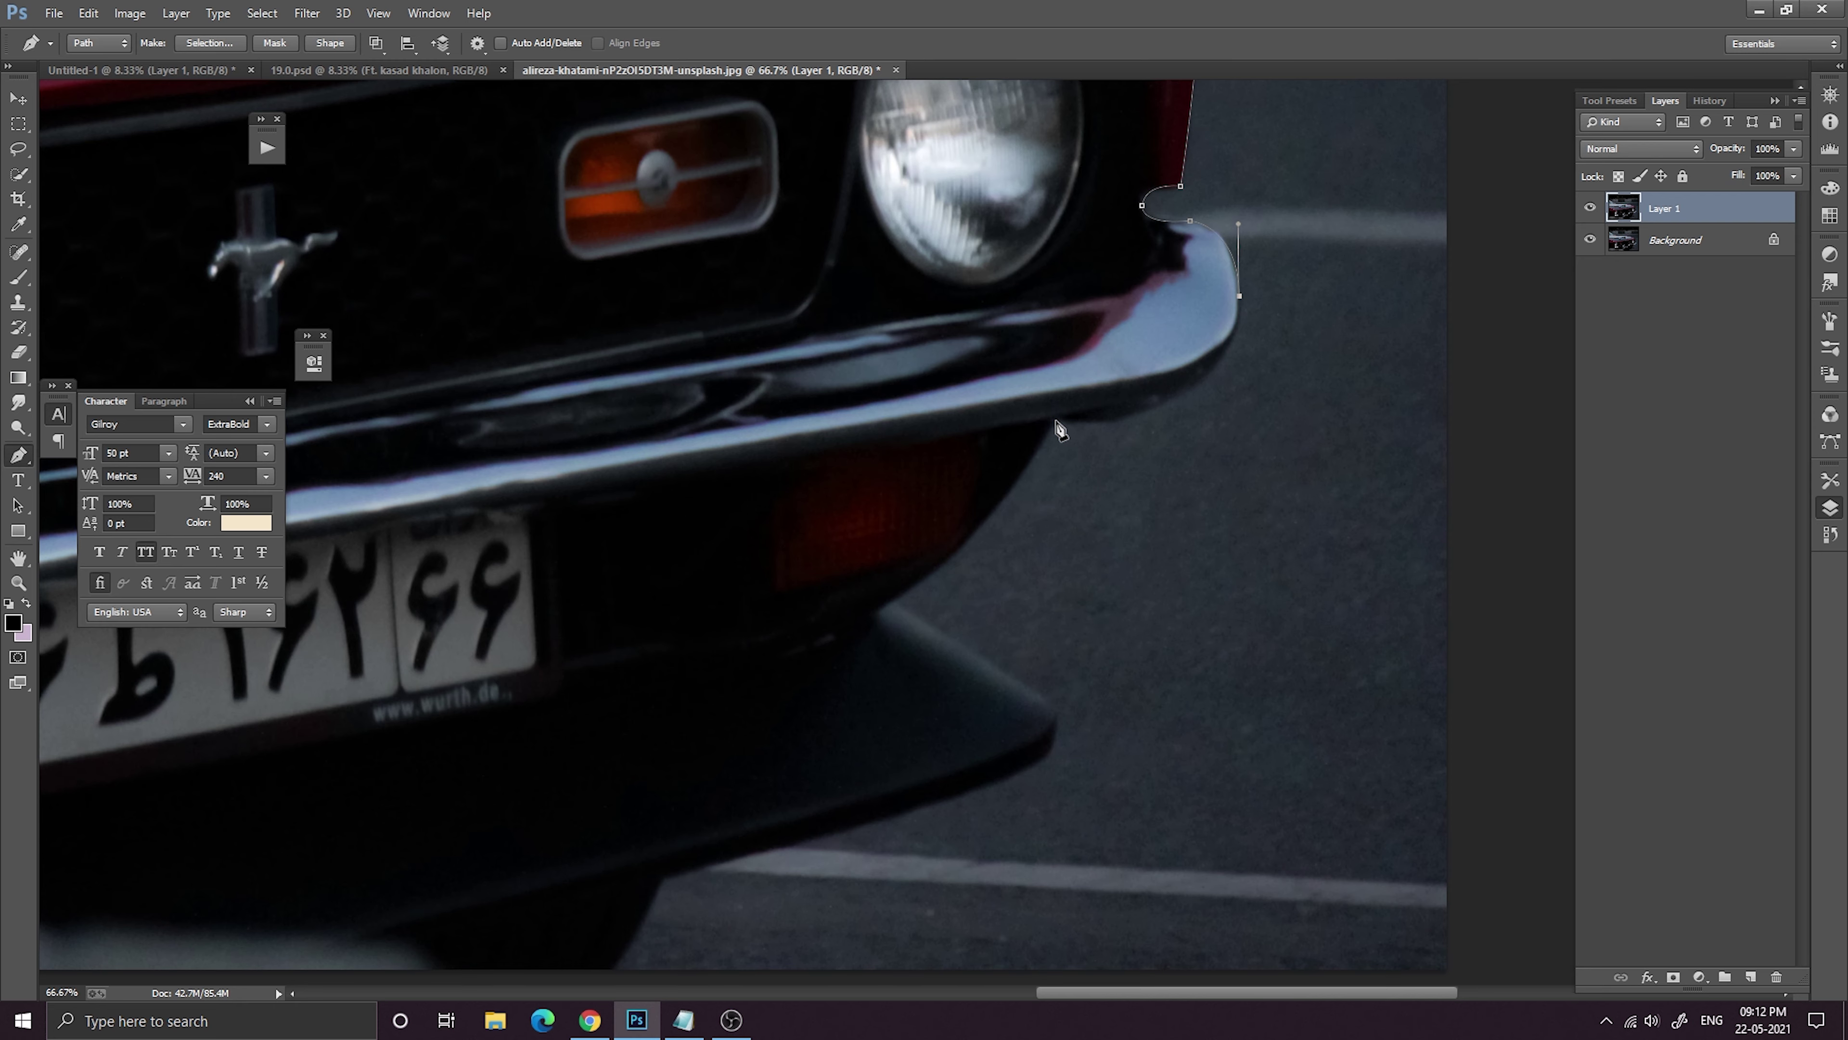
pyautogui.moveTo(918, 393); pyautogui.dragTo(870, 414)
# Trace the Pen path down the lower body edge and around the front spoiler's tip.
pyautogui.moveTo(890, 605); pyautogui.dragTo(770, 699)
pyautogui.moveTo(1052, 695); pyautogui.dragTo(1059, 373)
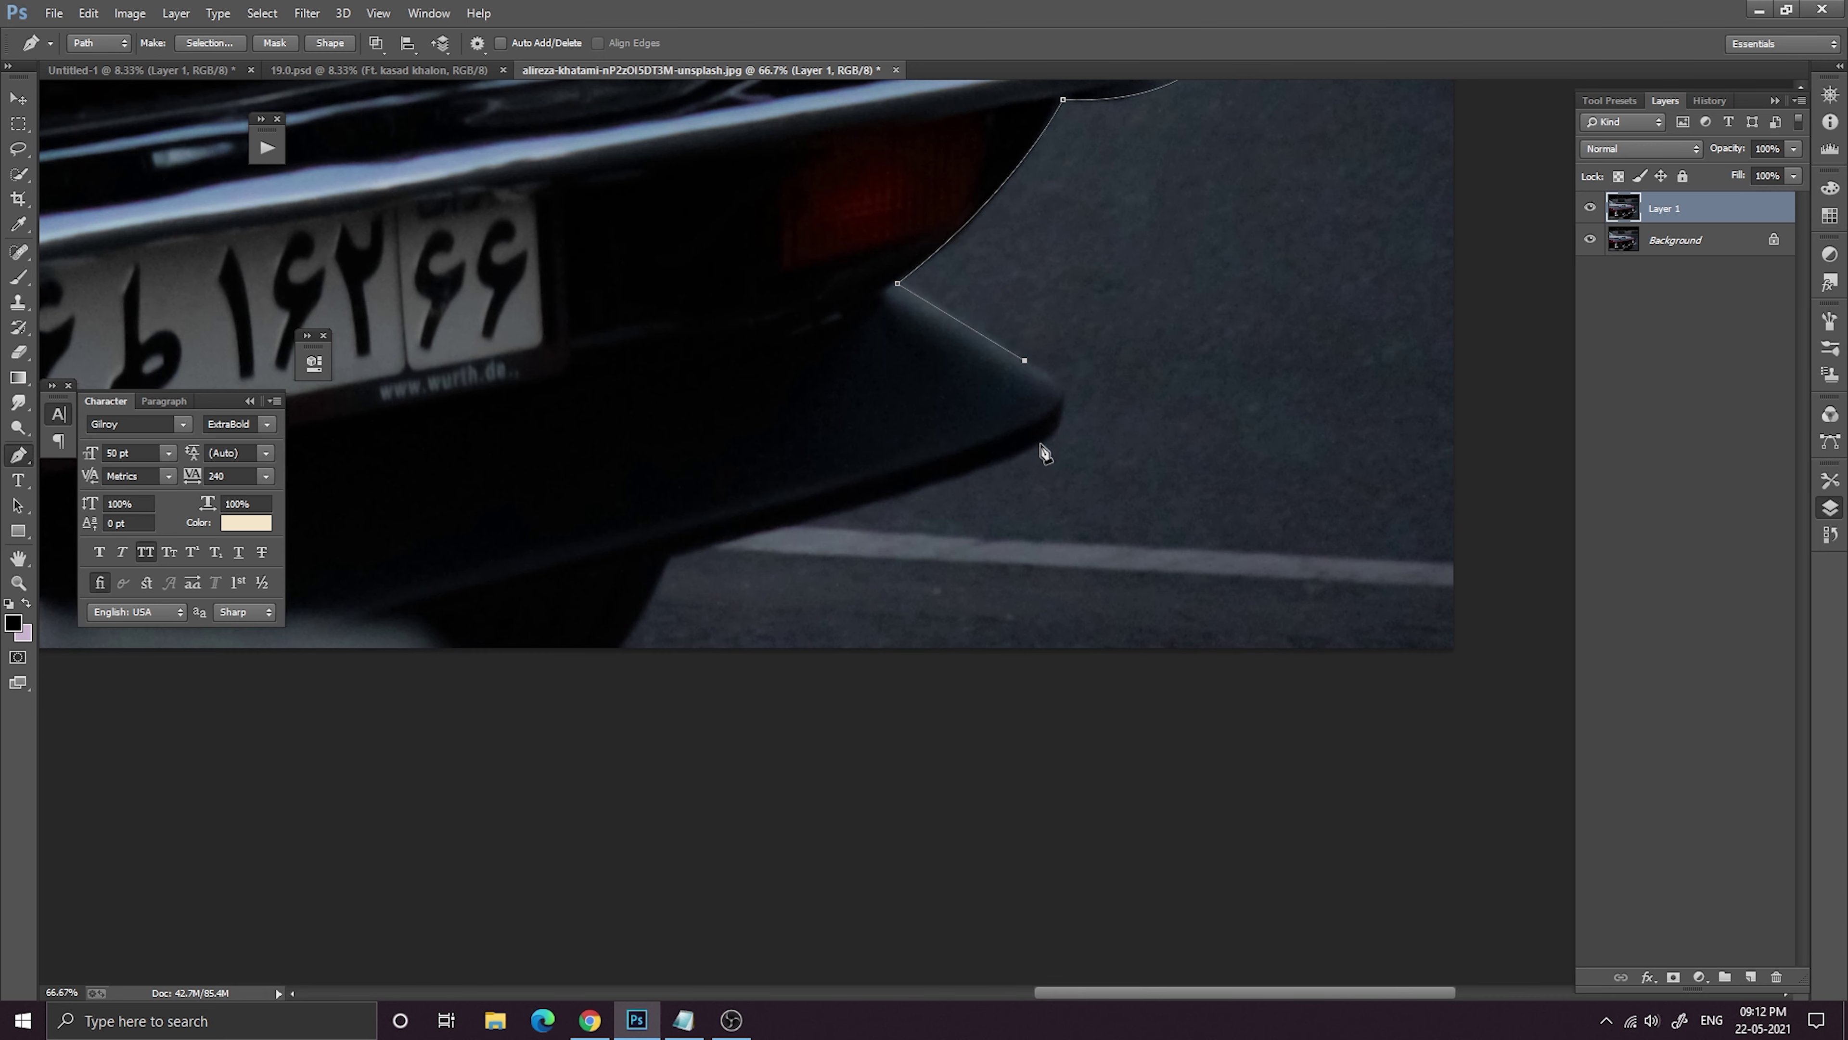
pyautogui.hotkey('ctrl', '+')
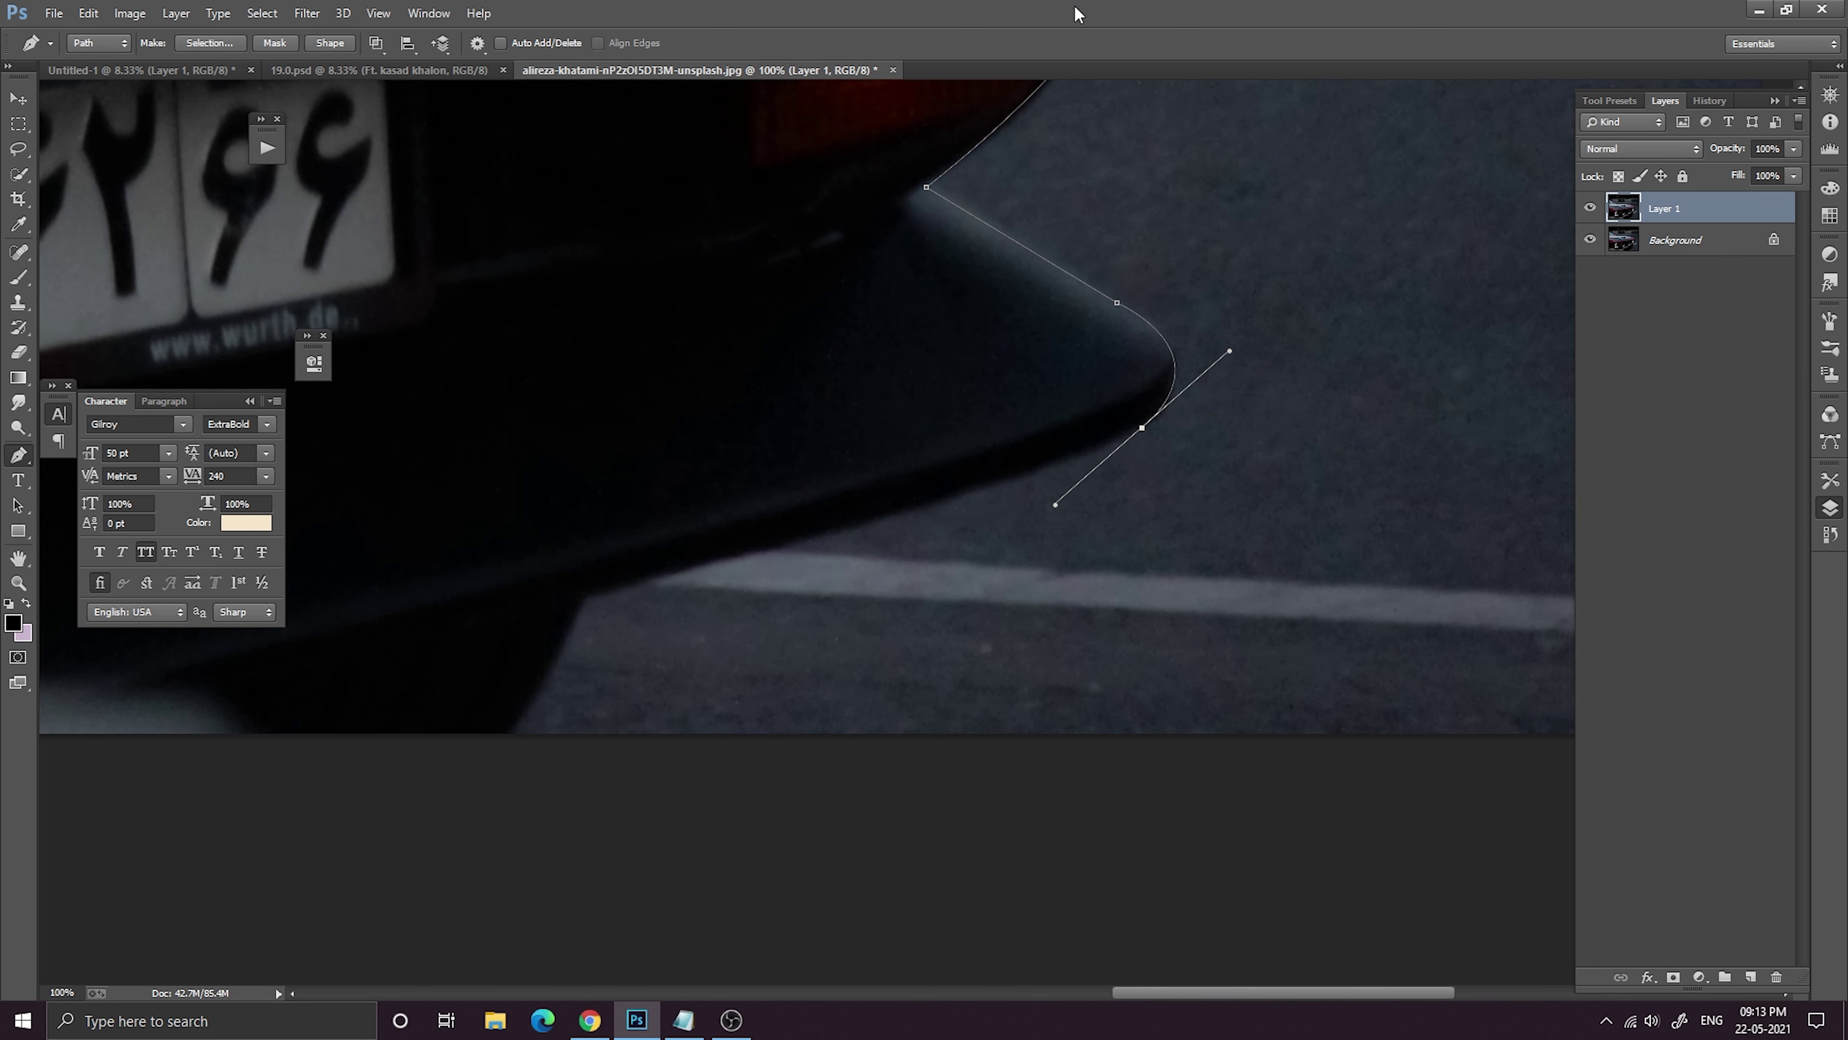
pyautogui.moveTo(947, 349); pyautogui.dragTo(1129, 294)
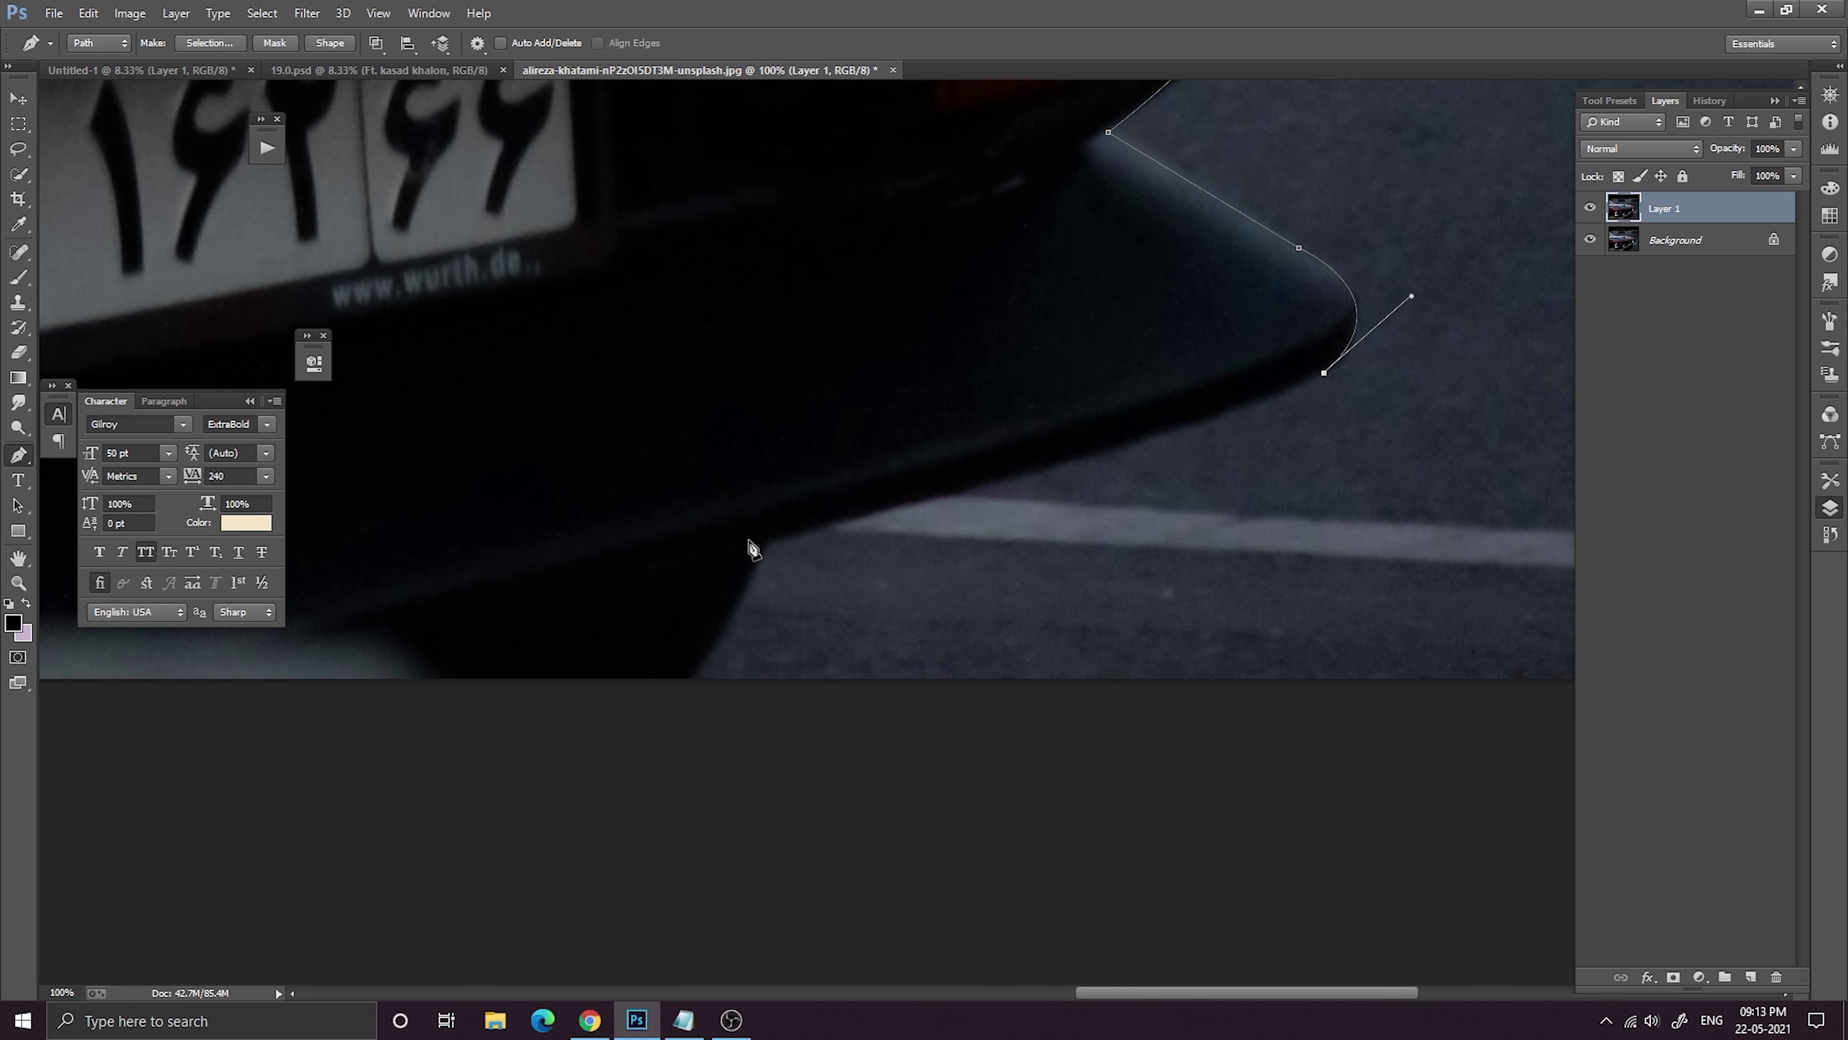
# Continue the Pen path along the spoiler's underside and down the tyre to the photo's bottom edge.
pyautogui.moveTo(768, 544); pyautogui.dragTo(536, 598)
pyautogui.keyDown('alt'); pyautogui.click(767, 545); pyautogui.keyUp('alt')
pyautogui.moveTo(806, 595); pyautogui.dragTo(1078, 424)
pyautogui.moveTo(959, 507); pyautogui.dragTo(904, 538)
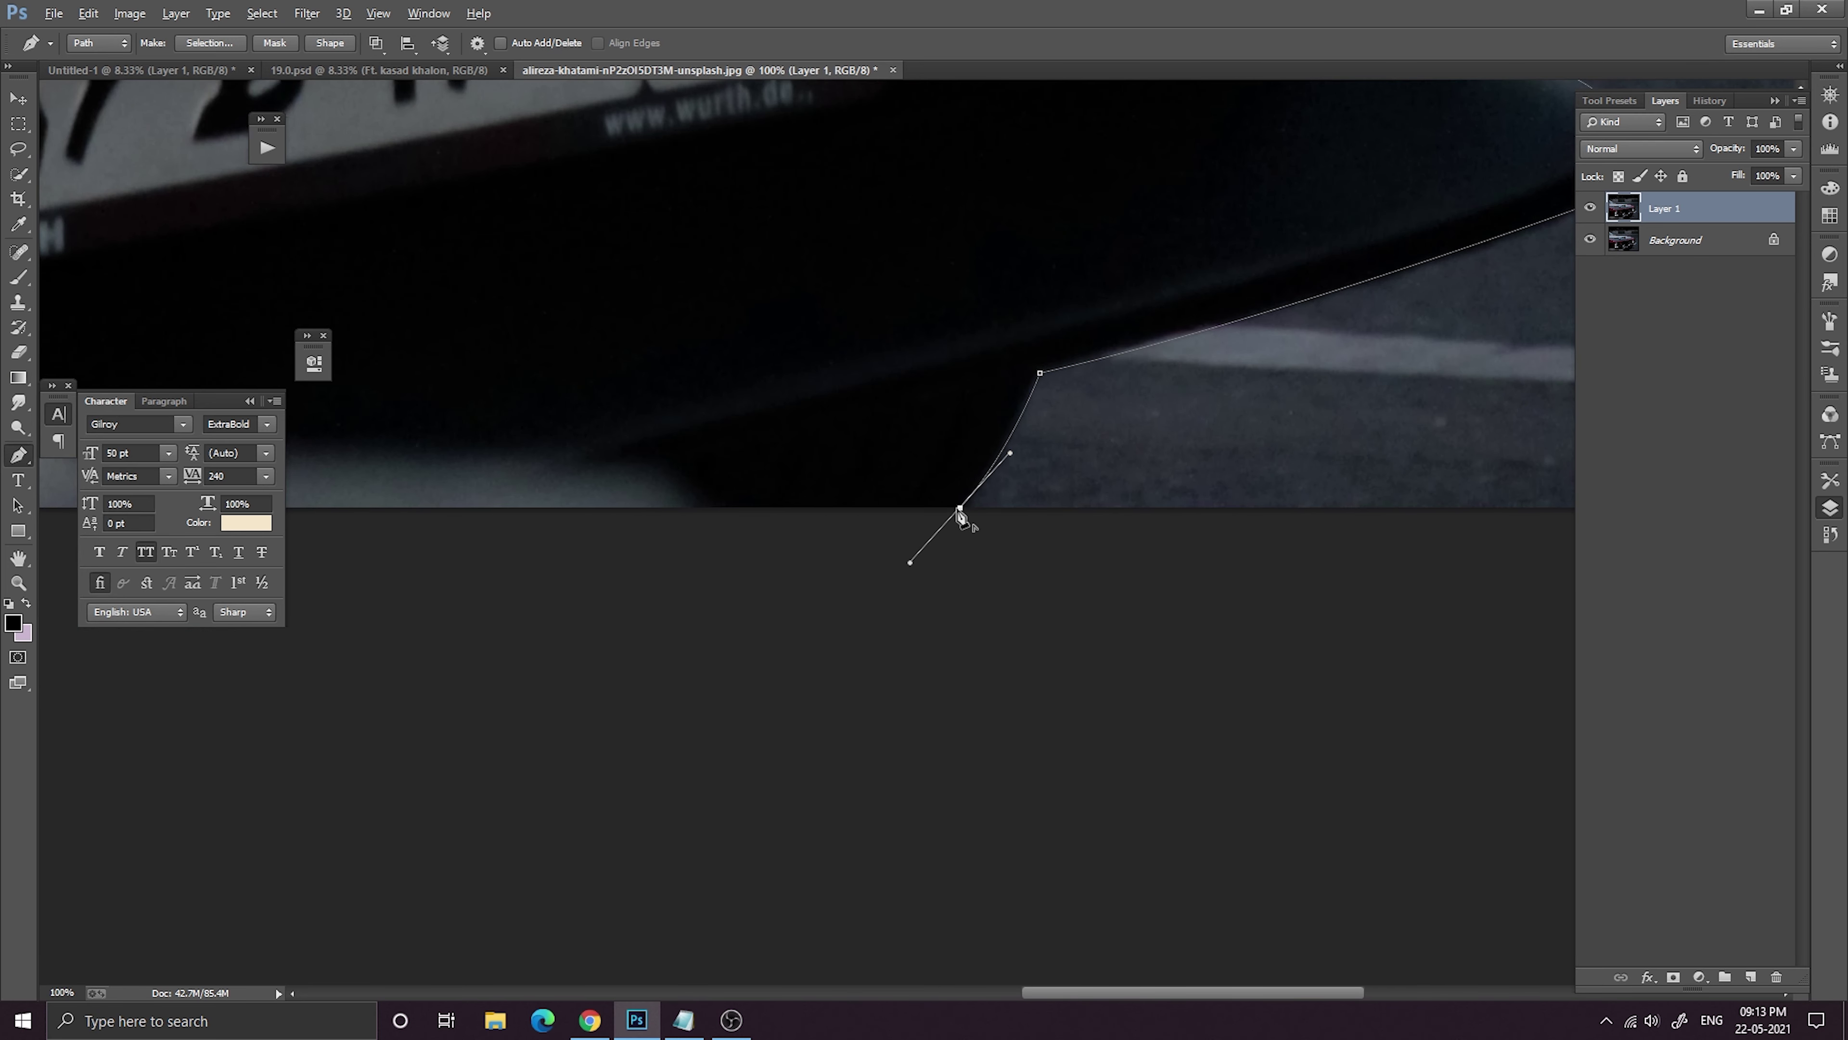
# Run the Pen path along the photo's bottom edge to its corner and close it at the windshield pillar's starting point.
pyautogui.moveTo(1009, 442); pyautogui.dragTo(531, 598)
pyautogui.moveTo(882, 504); pyautogui.dragTo(1081, 454)
pyautogui.hotkey('ctrl', '-')
pyautogui.hotkey('ctrl', '-')
pyautogui.hotkey('ctrl', '-')
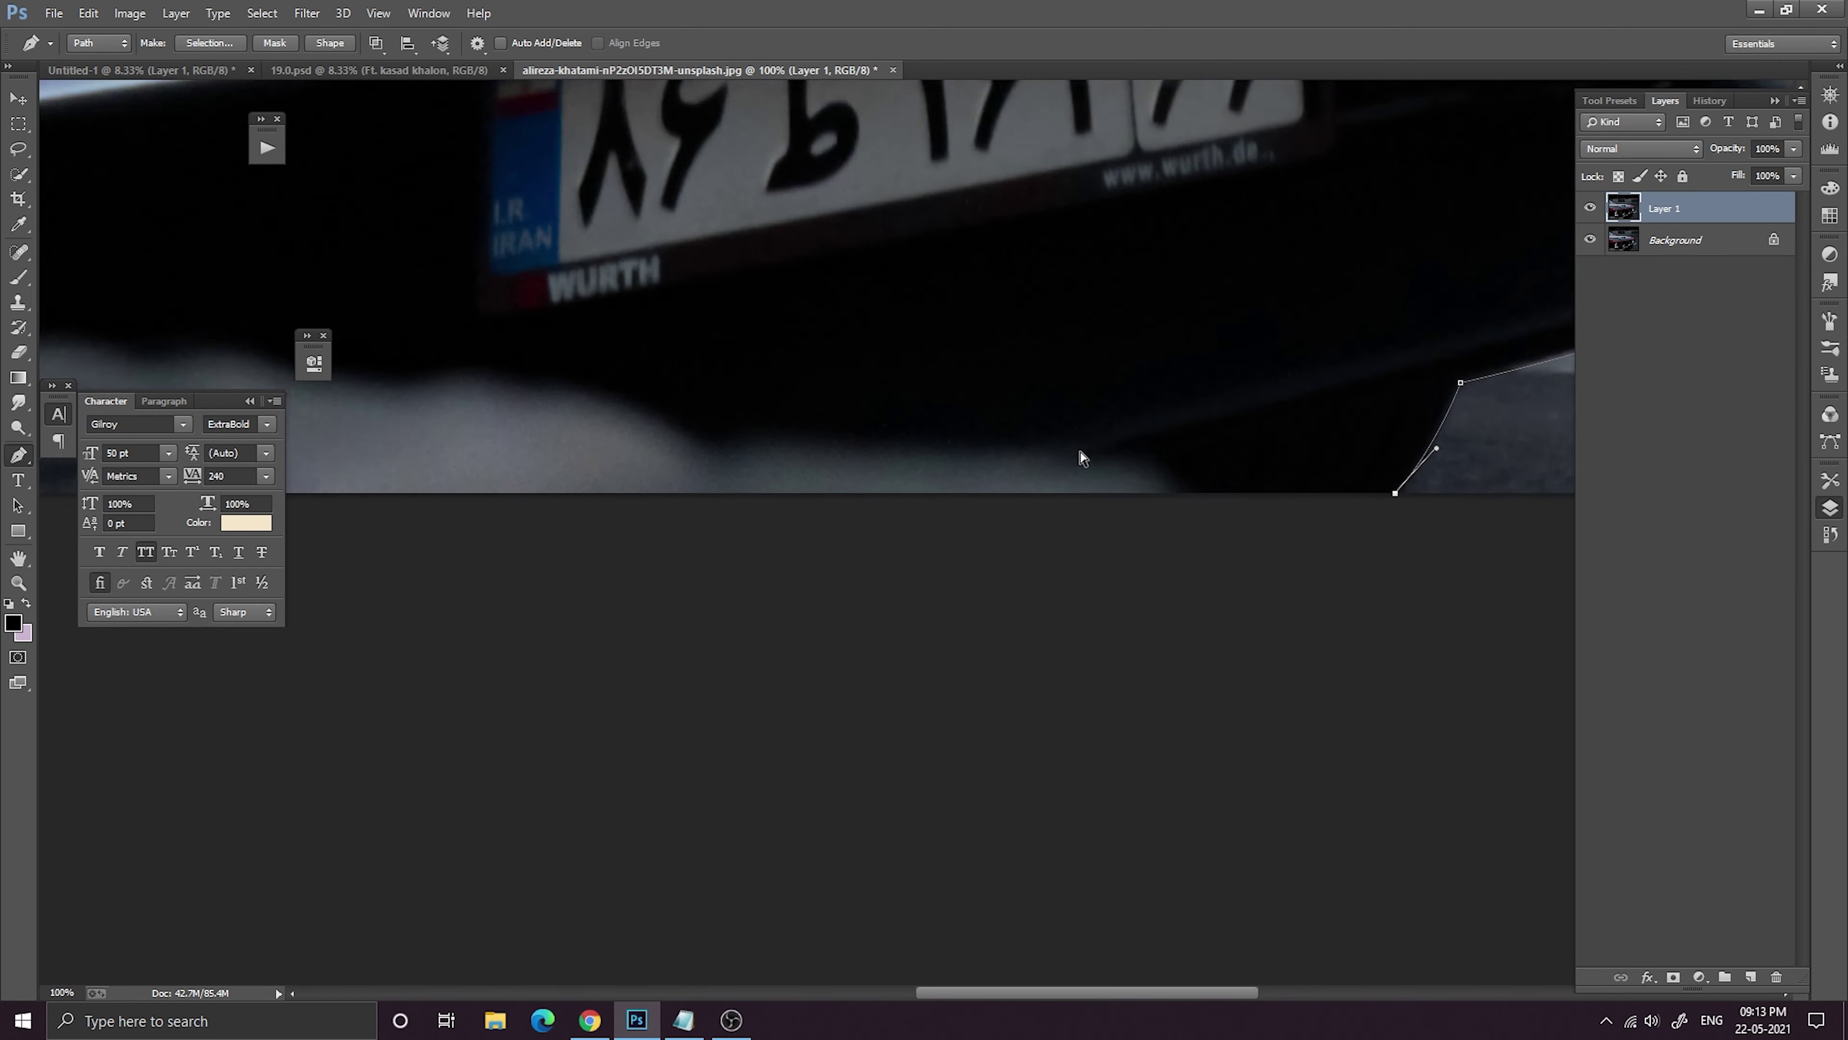
pyautogui.hotkey('ctrl', '-')
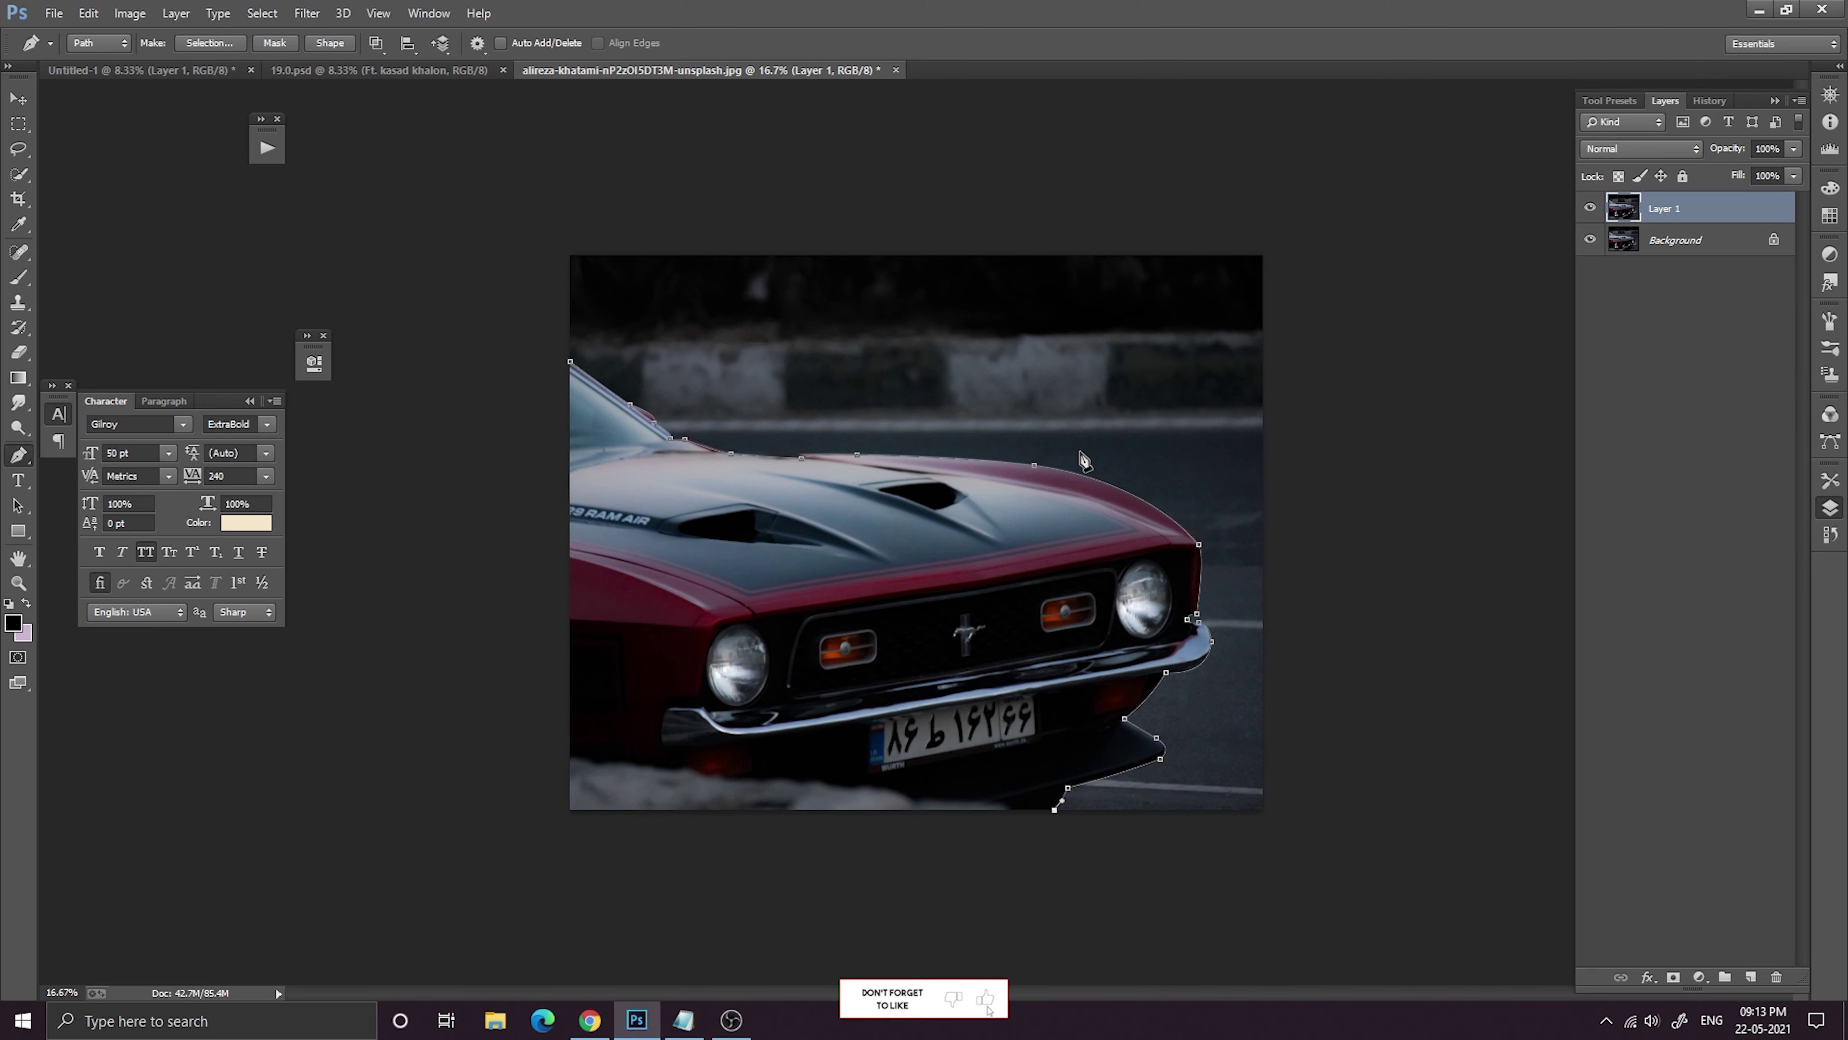
pyautogui.hotkey('ctrl', '+')
pyautogui.hotkey('ctrl', '+')
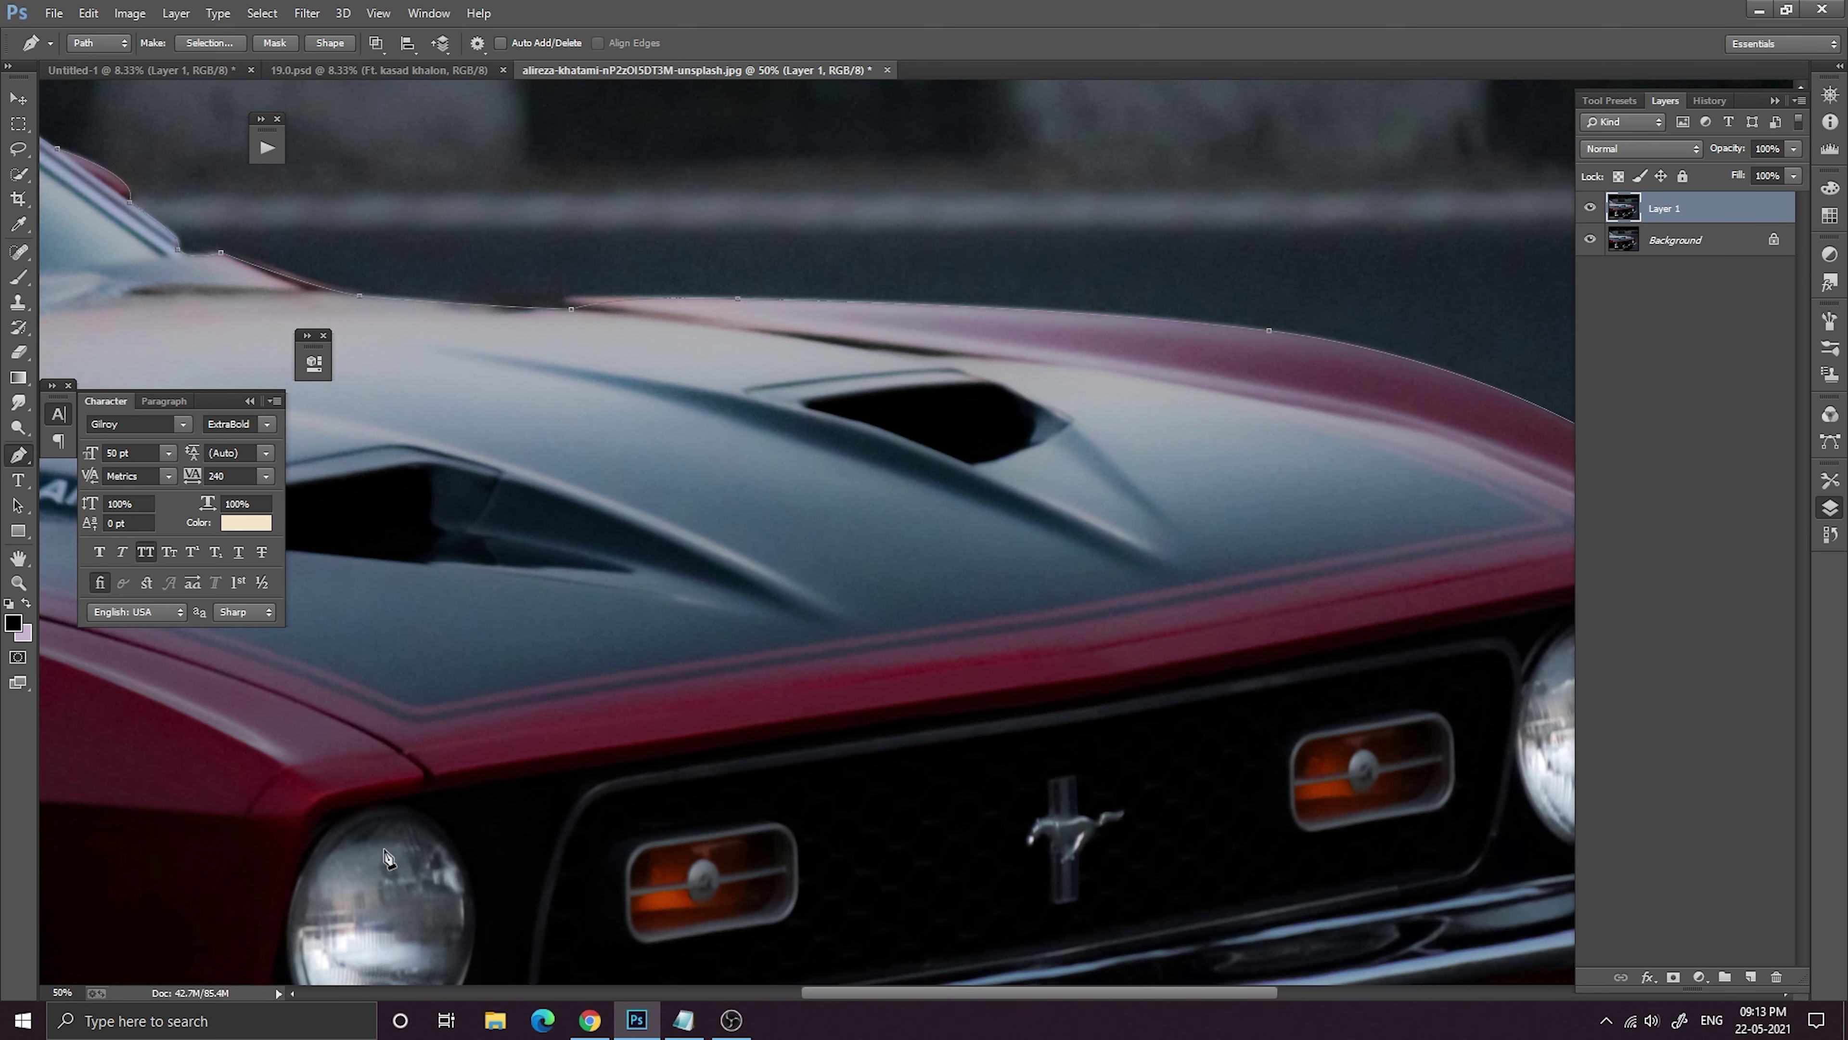
pyautogui.moveTo(496, 817); pyautogui.dragTo(1110, 289)
pyautogui.click(673, 669)
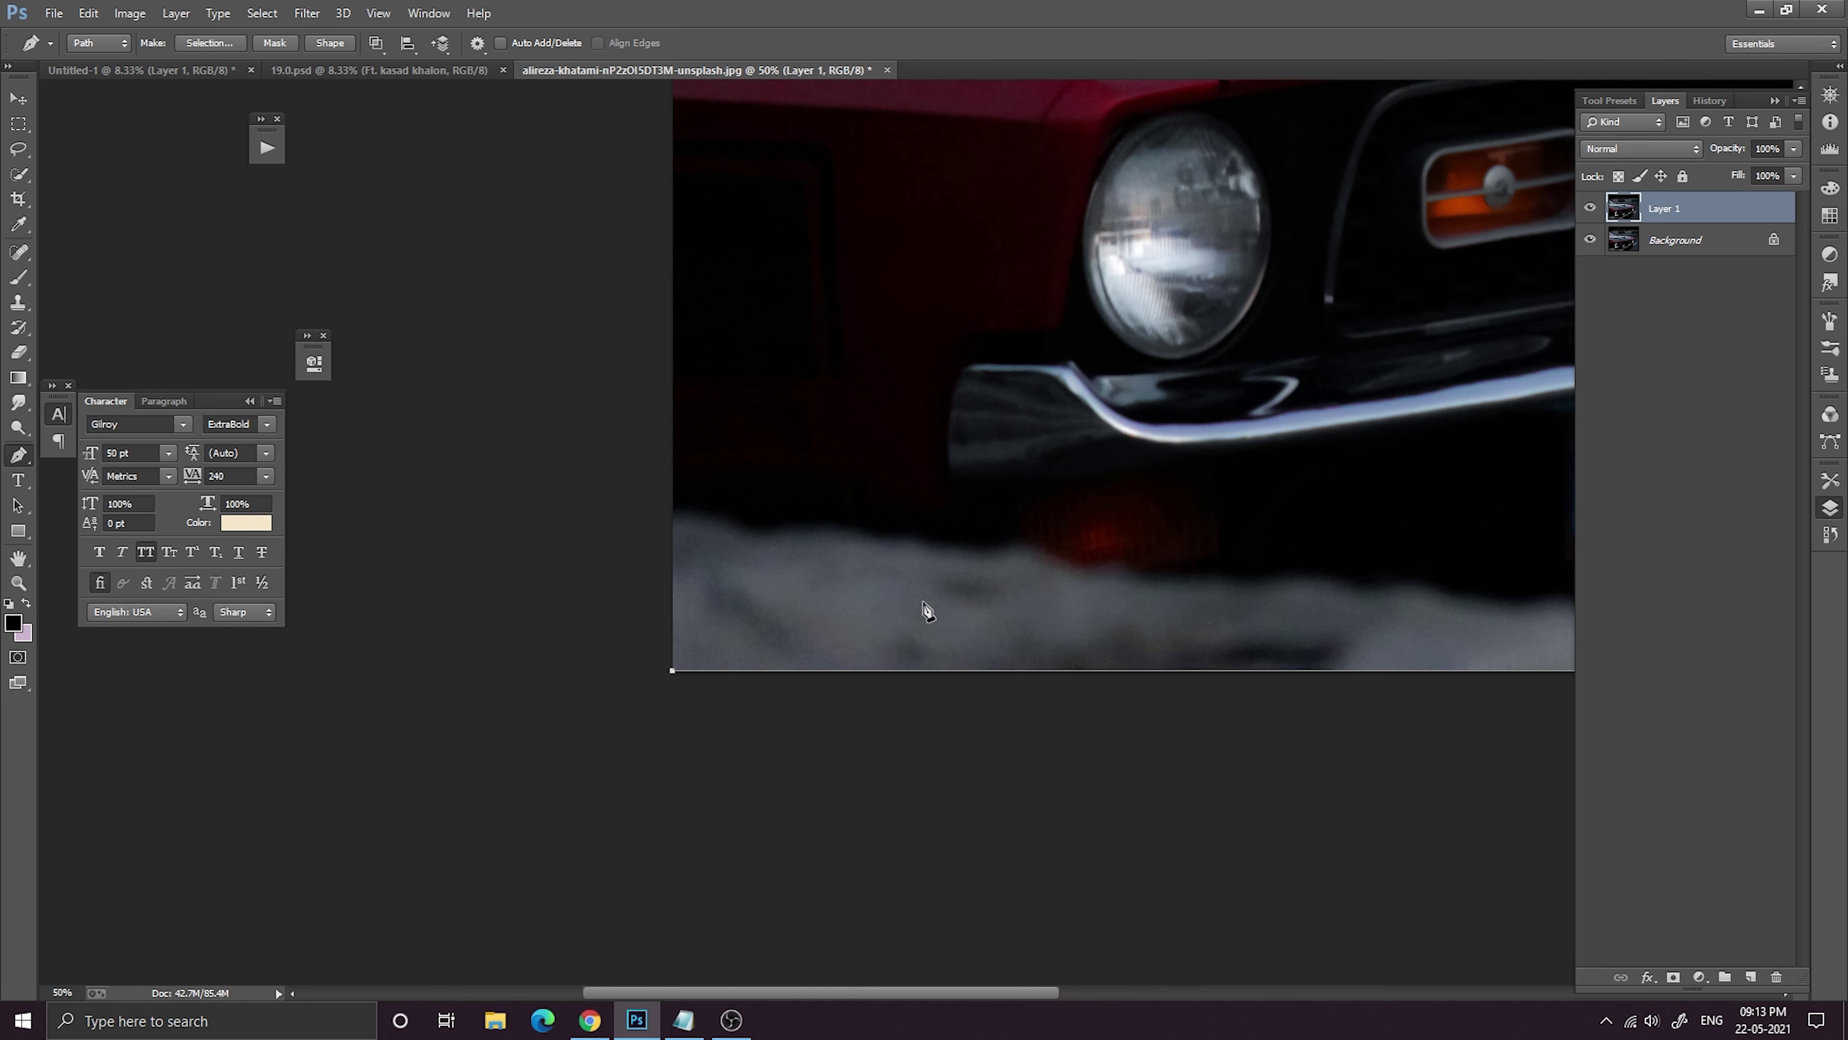
pyautogui.moveTo(873, 550); pyautogui.dragTo(854, 809)
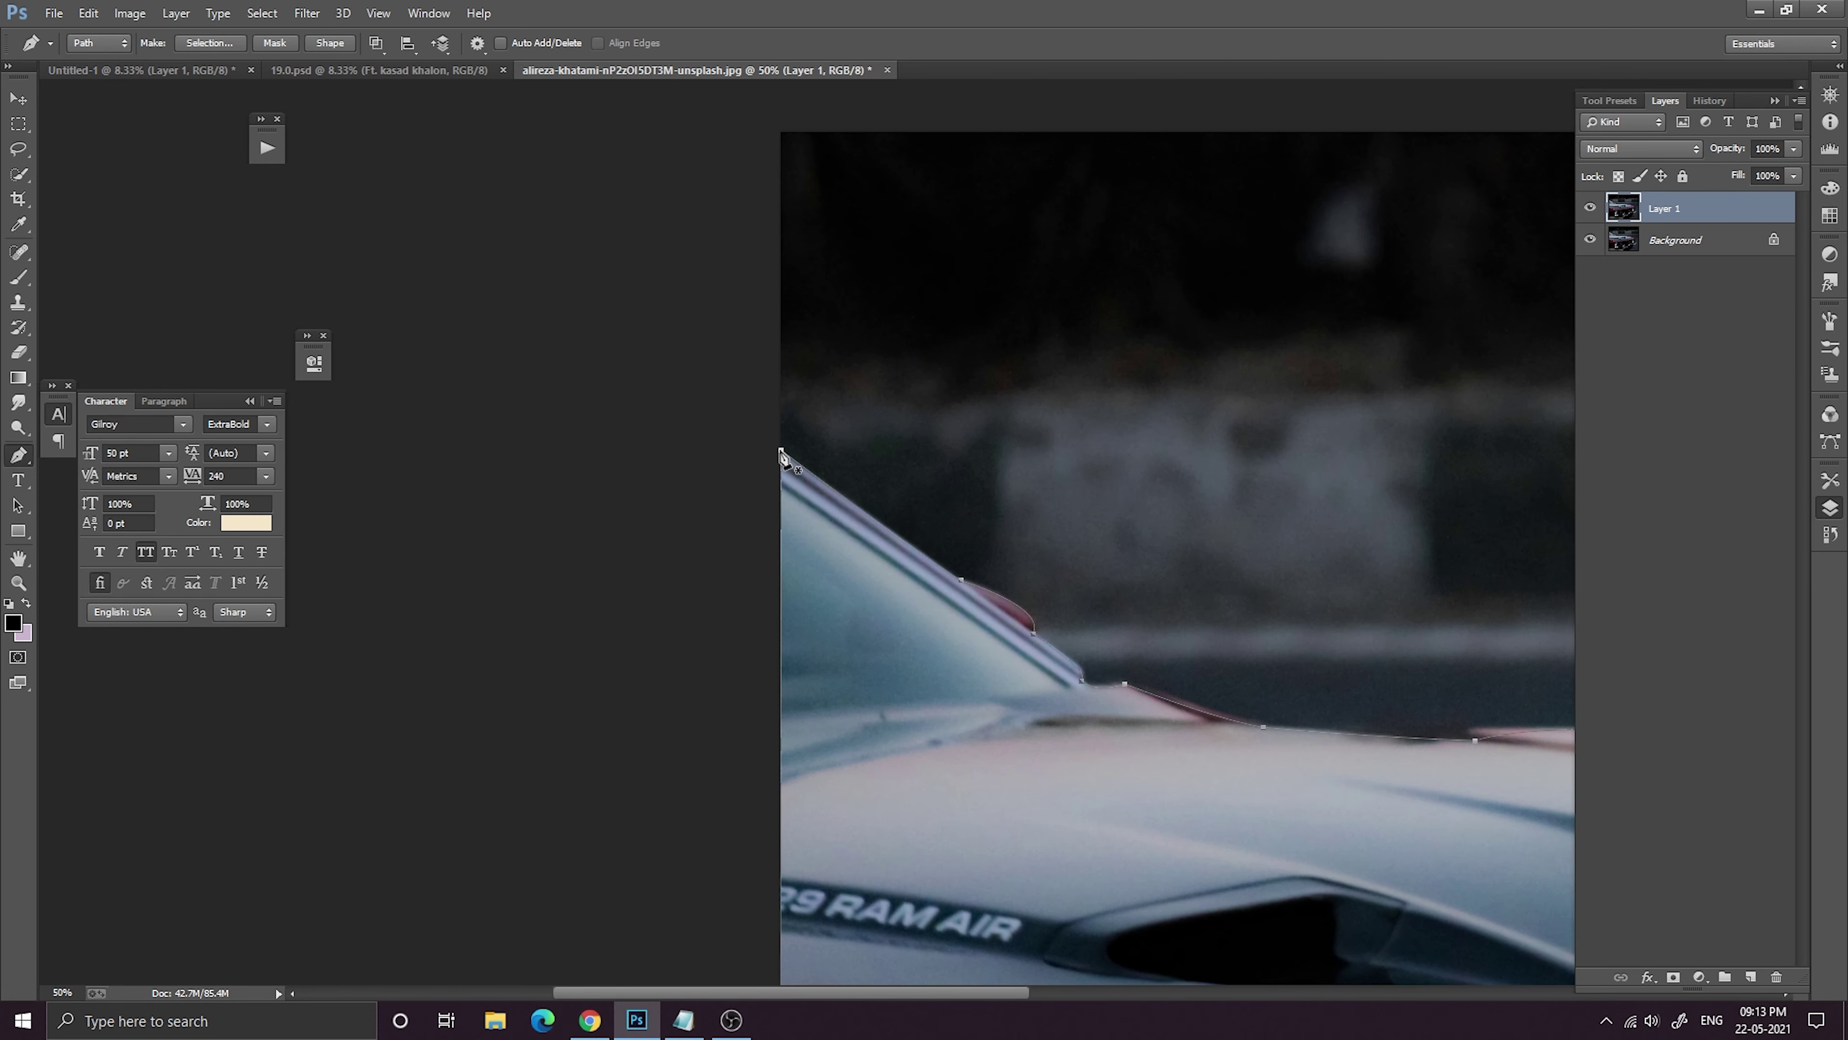
# Turn the car outline path into a selection and copy the selected car to a new layer.
pyautogui.hotkey('ctrl', '-')
pyautogui.hotkey('ctrl', '-')
pyautogui.hotkey('ctrl', '-')
pyautogui.hotkey('ctrl', '-')
pyautogui.hotkey('ctrl', '-')
pyautogui.hotkey('ctrl', 'Return')
pyautogui.hotkey('ctrl', 'j')
# Convert the cut-out car layer to a smart object.
pyautogui.press('v')
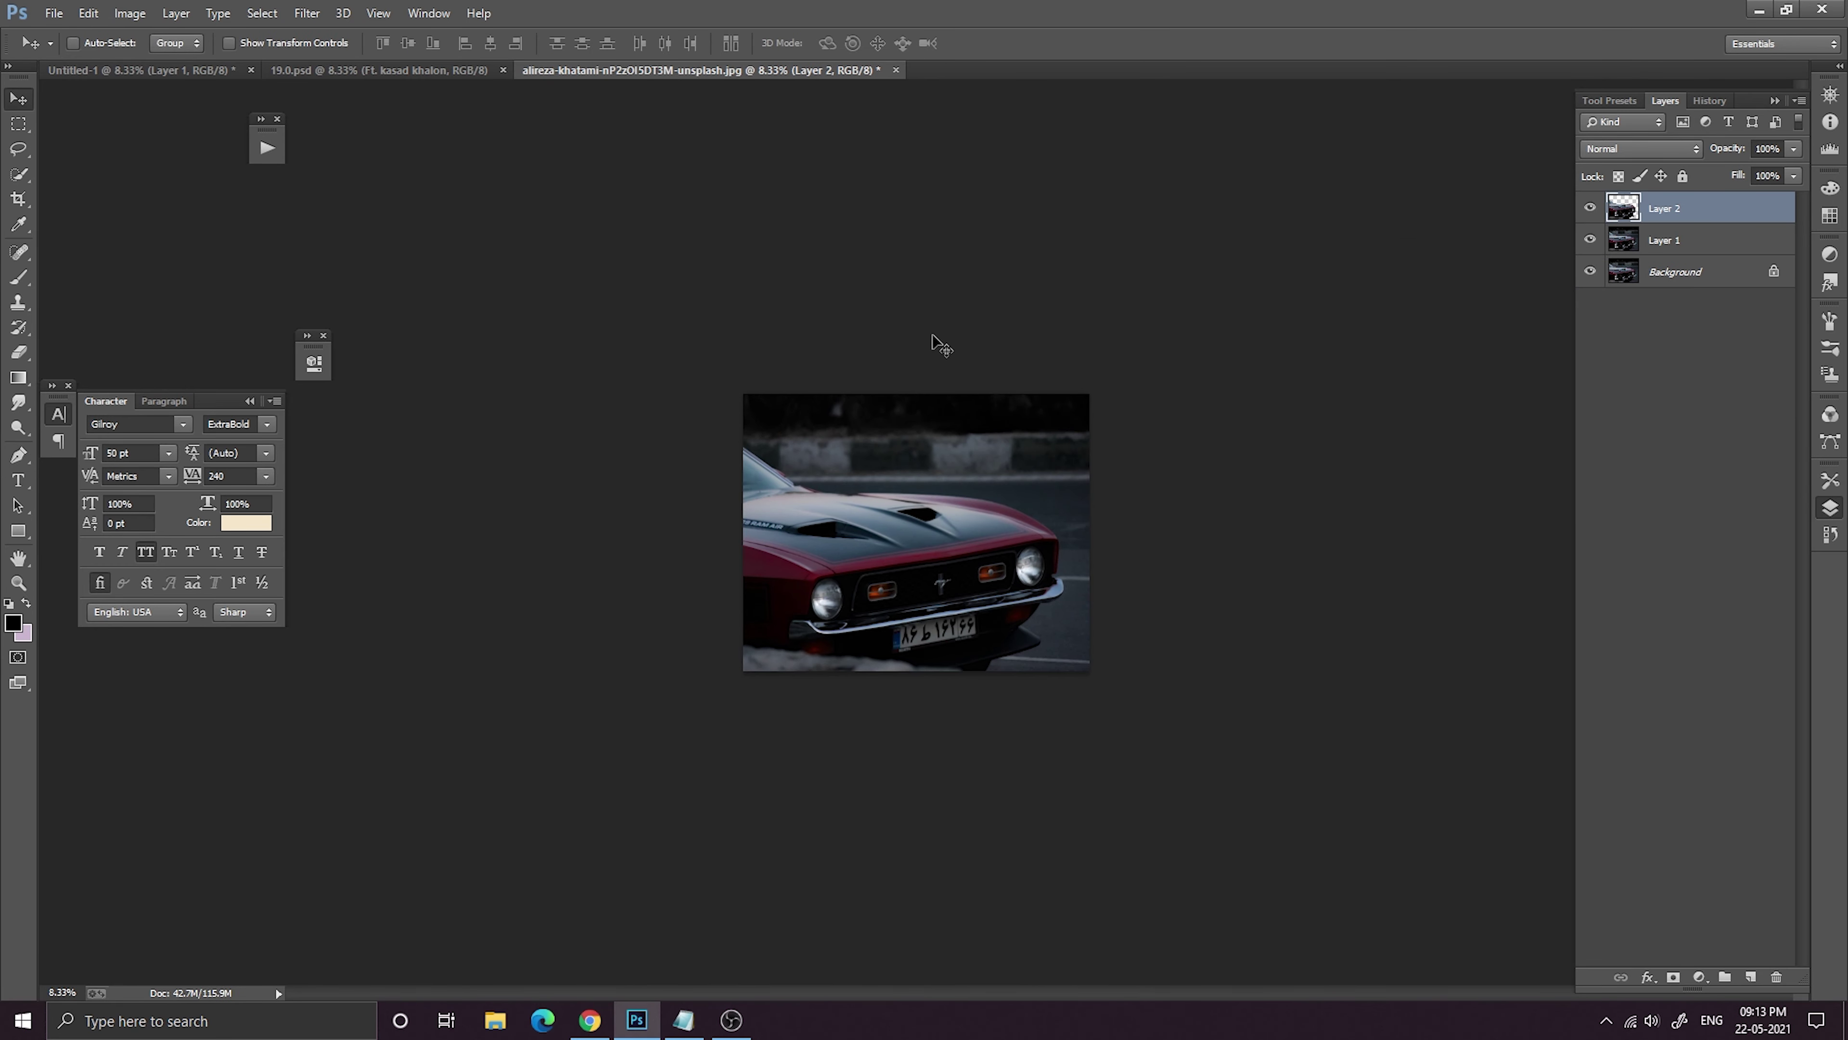
pyautogui.rightClick(1671, 218)
pyautogui.click(1517, 355)
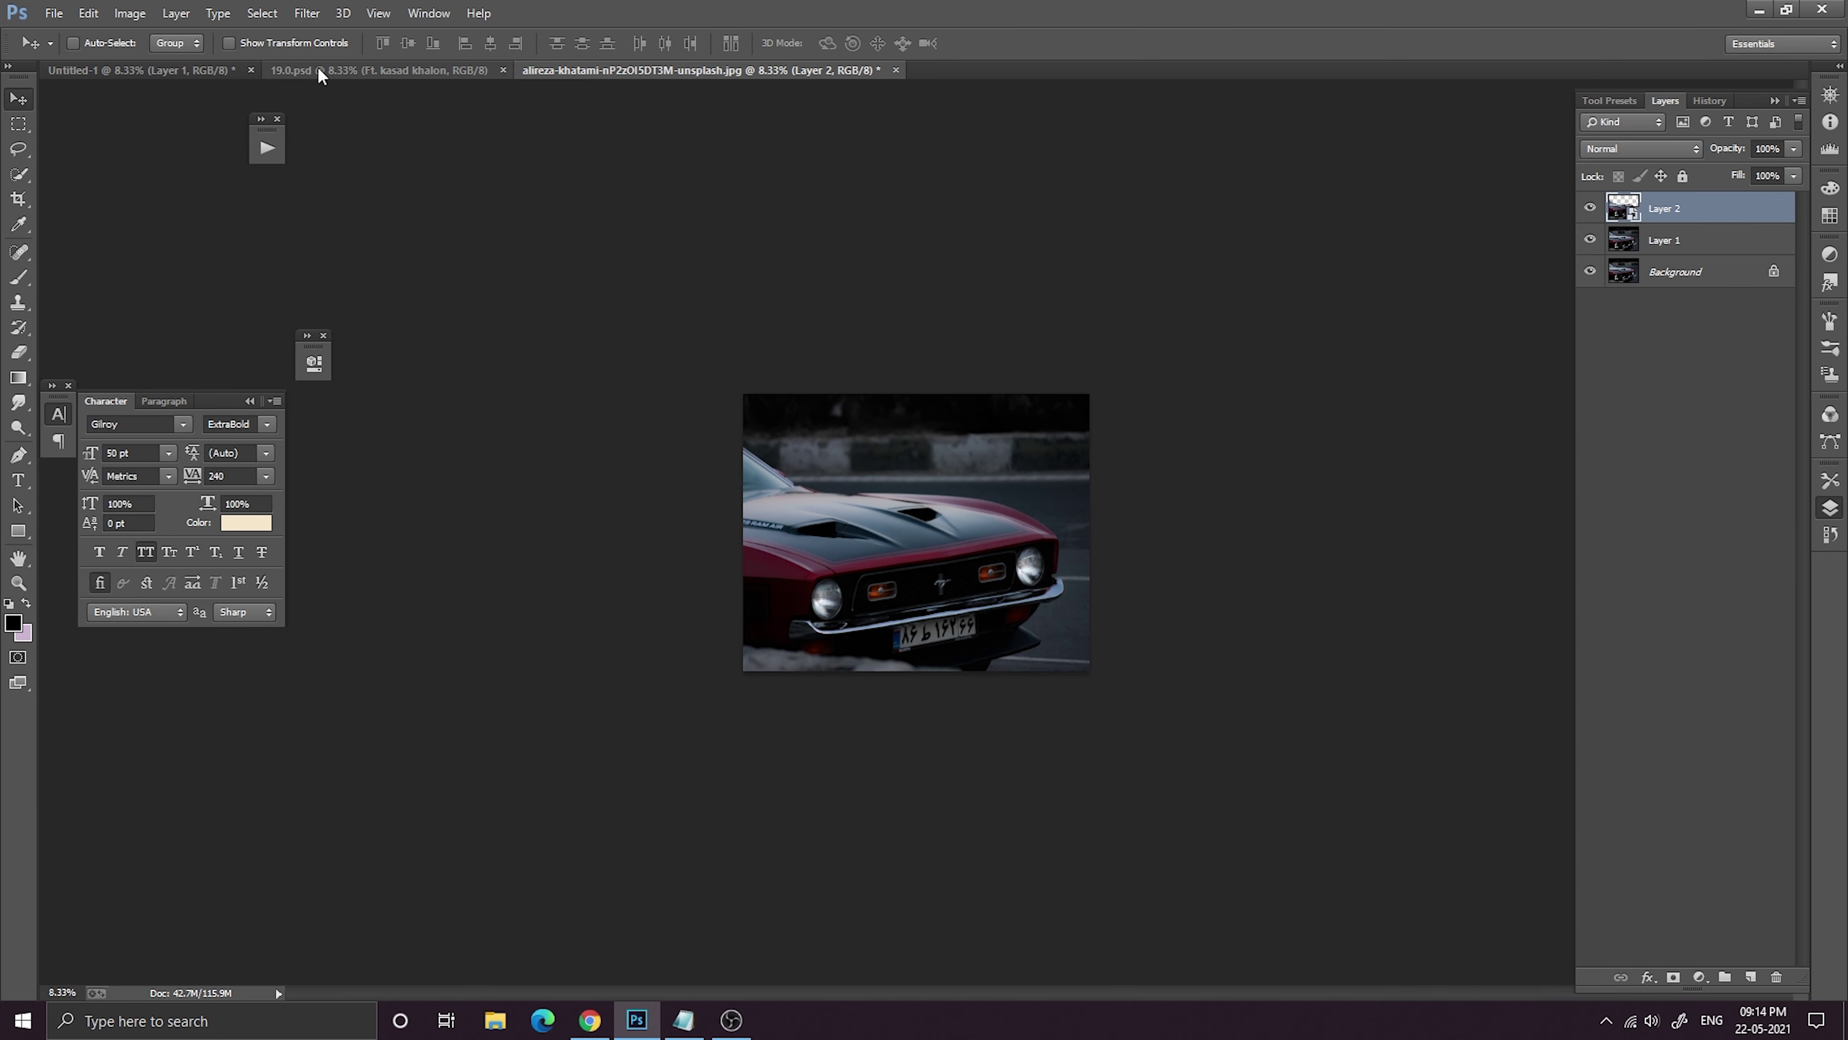
# In the Untitled-1 document, start a Camera Raw filter on the car layer and raise Shadows to +83.
pyautogui.click(174, 71)
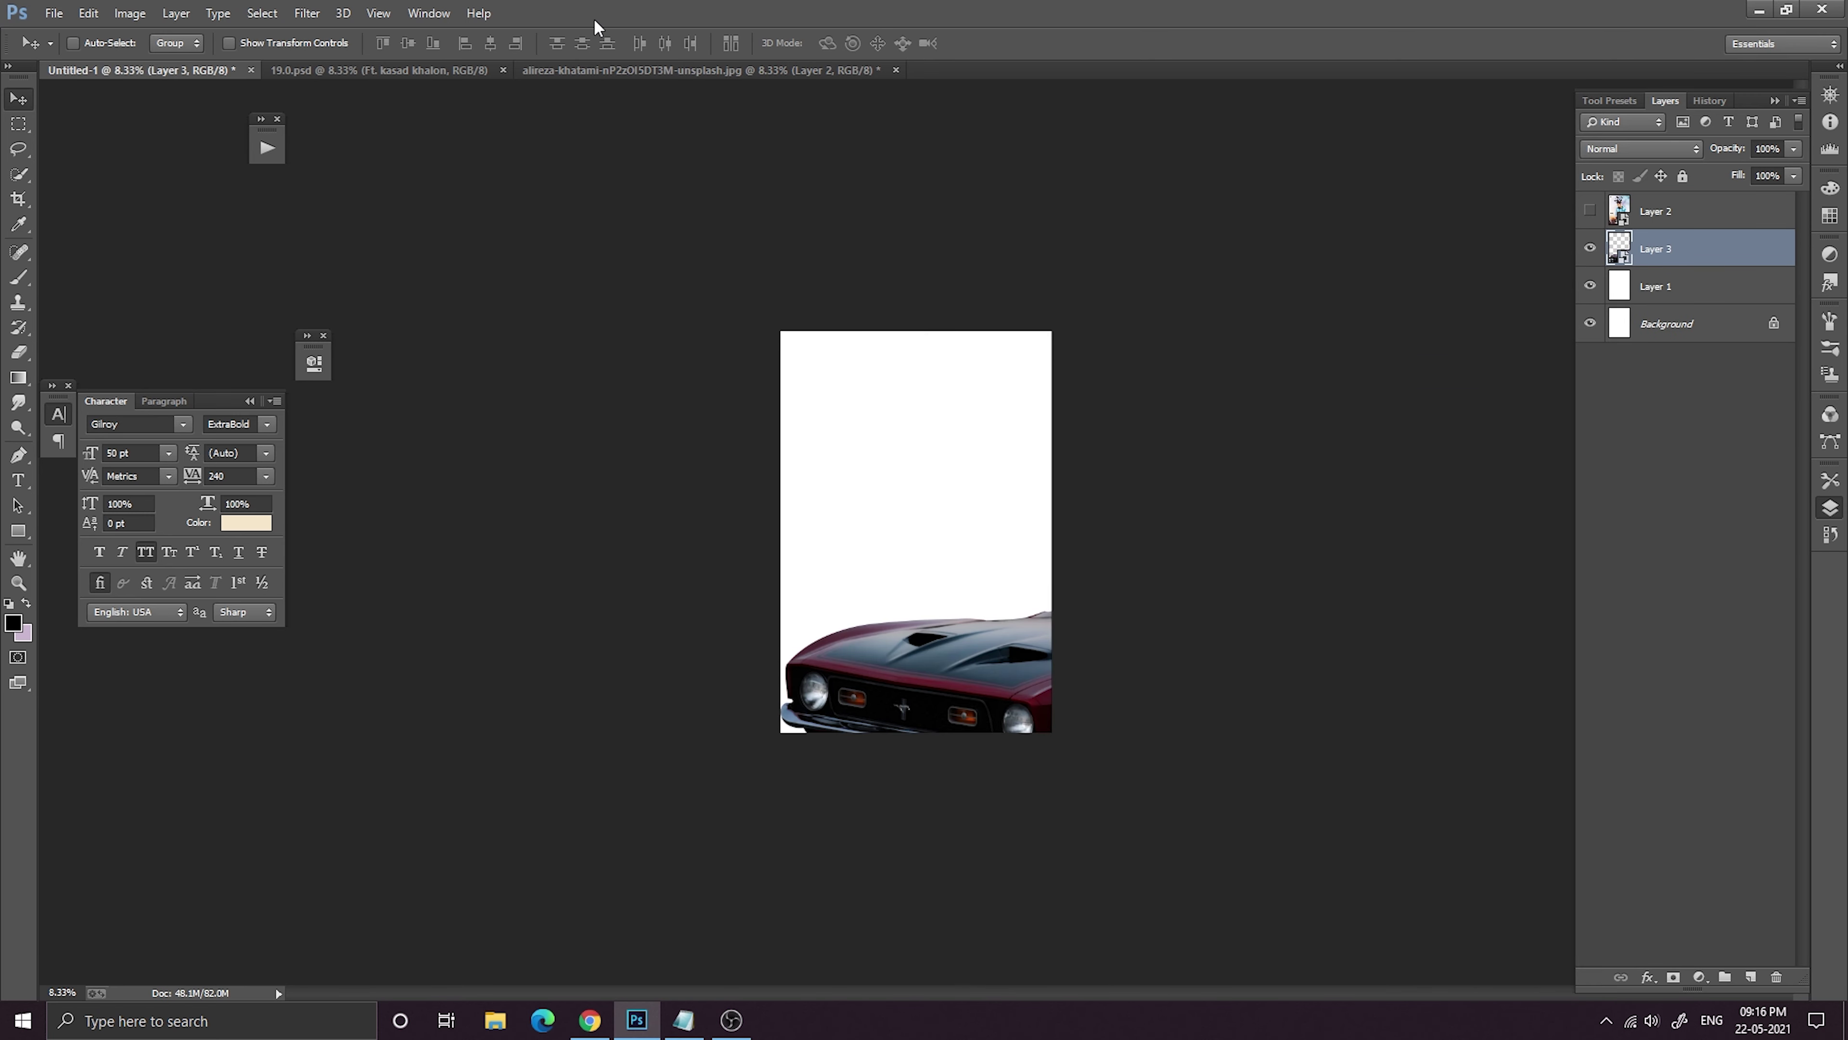
pyautogui.click(307, 13)
pyautogui.click(349, 126)
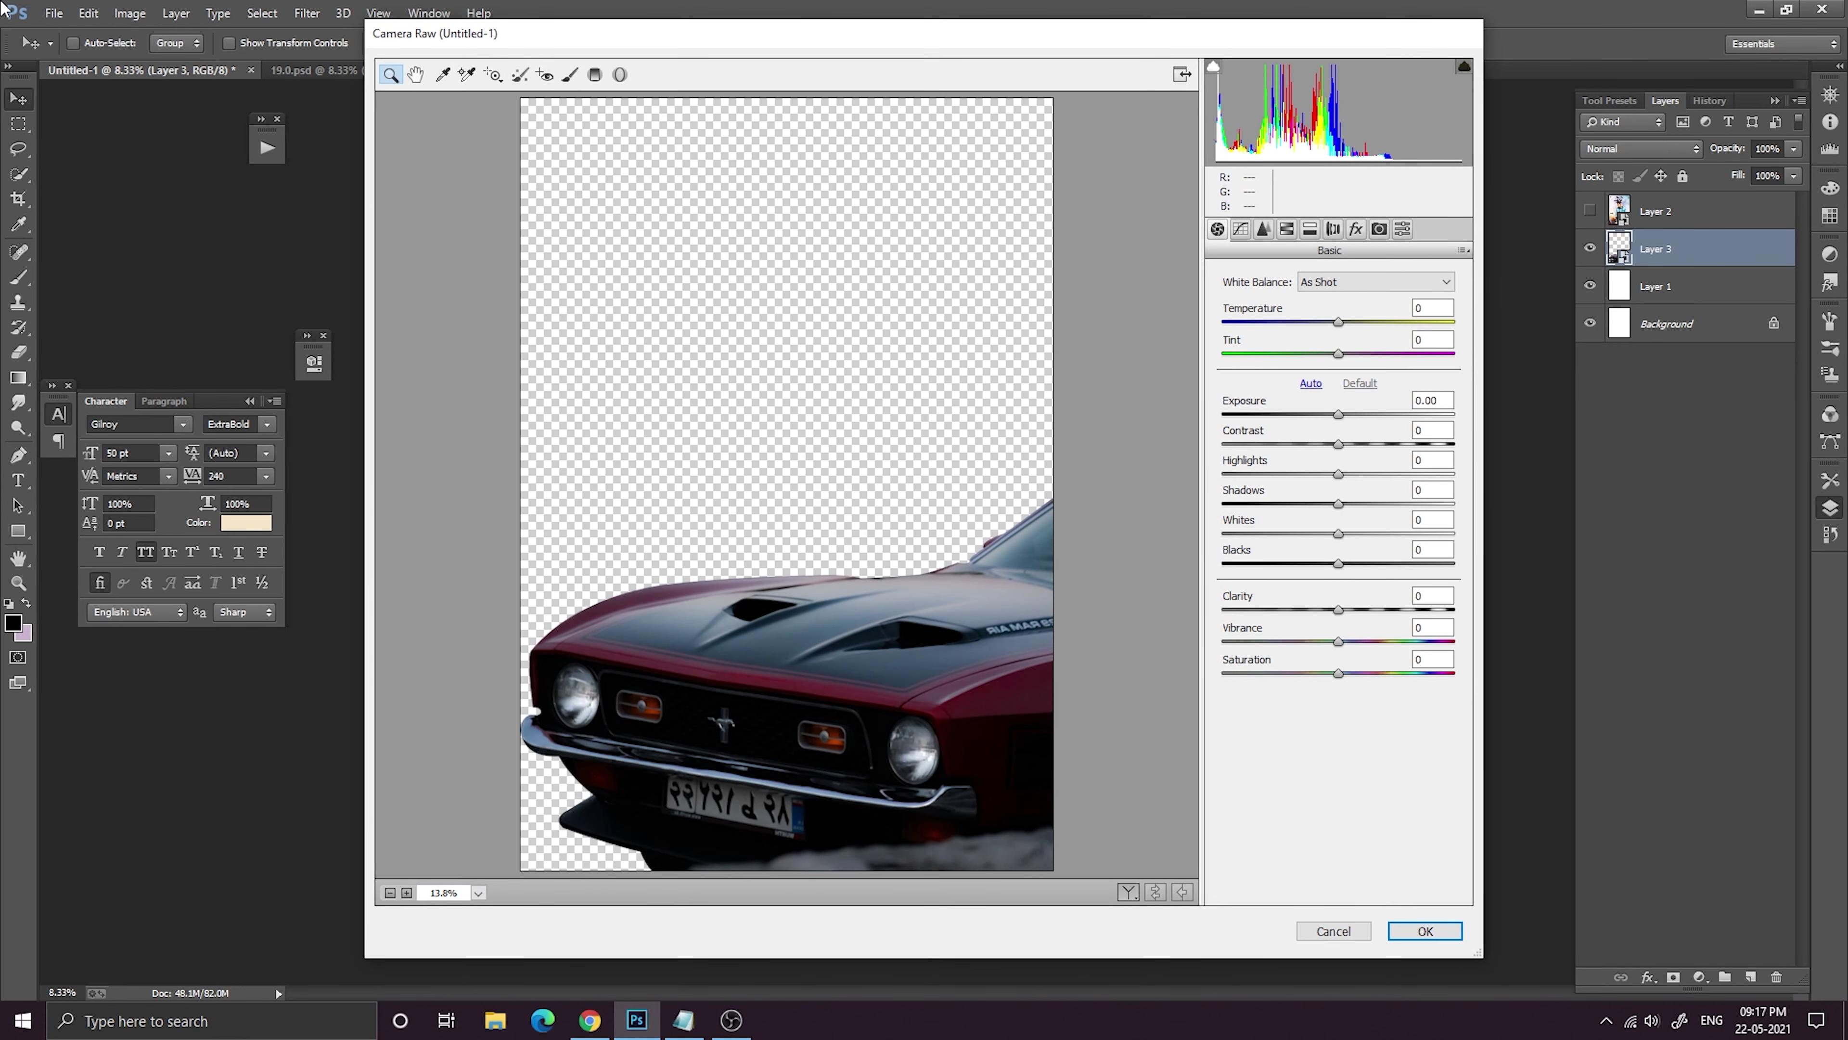
pyautogui.moveTo(1337, 563); pyautogui.dragTo(1433, 504)
# In the HSL adjustments, set the Reds hue to +100, the Reds saturation to +24 and the Oranges saturation to +12.
pyautogui.click(1286, 229)
pyautogui.click(1285, 303)
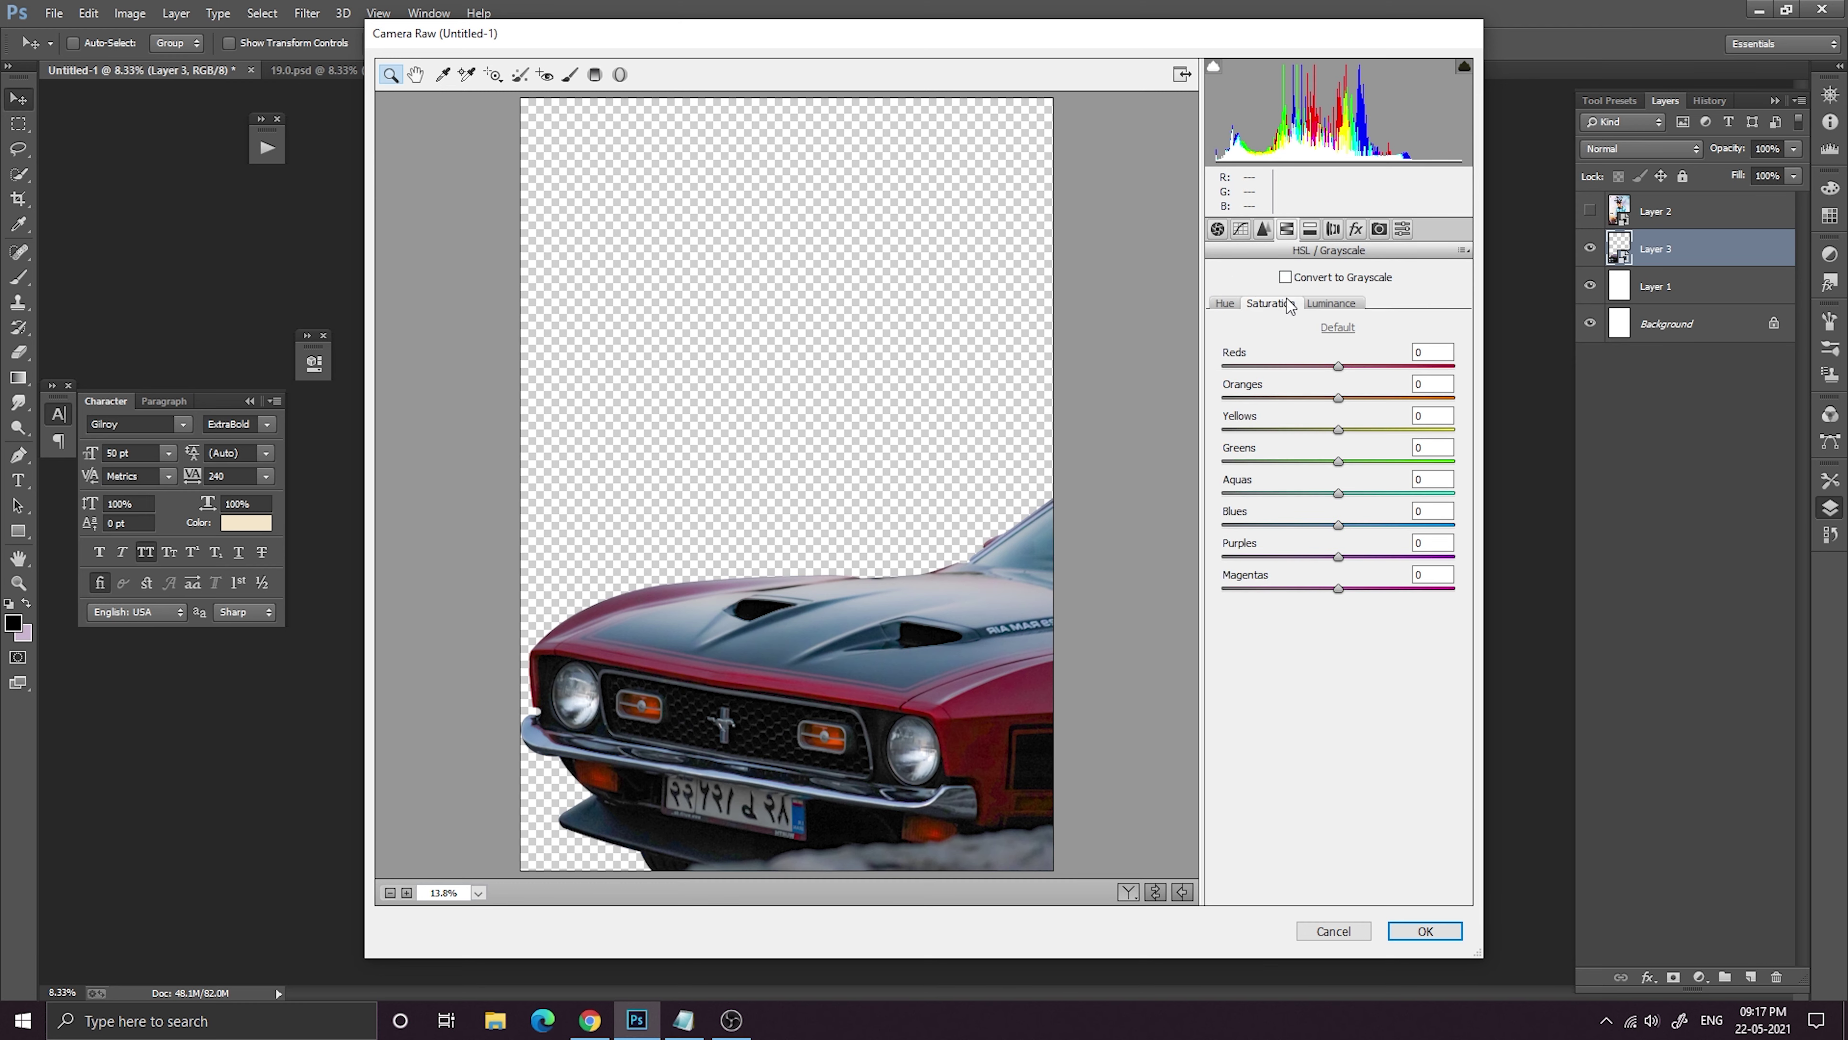
pyautogui.moveTo(1338, 366); pyautogui.dragTo(1493, 384)
pyautogui.click(1224, 303)
pyautogui.click(1276, 303)
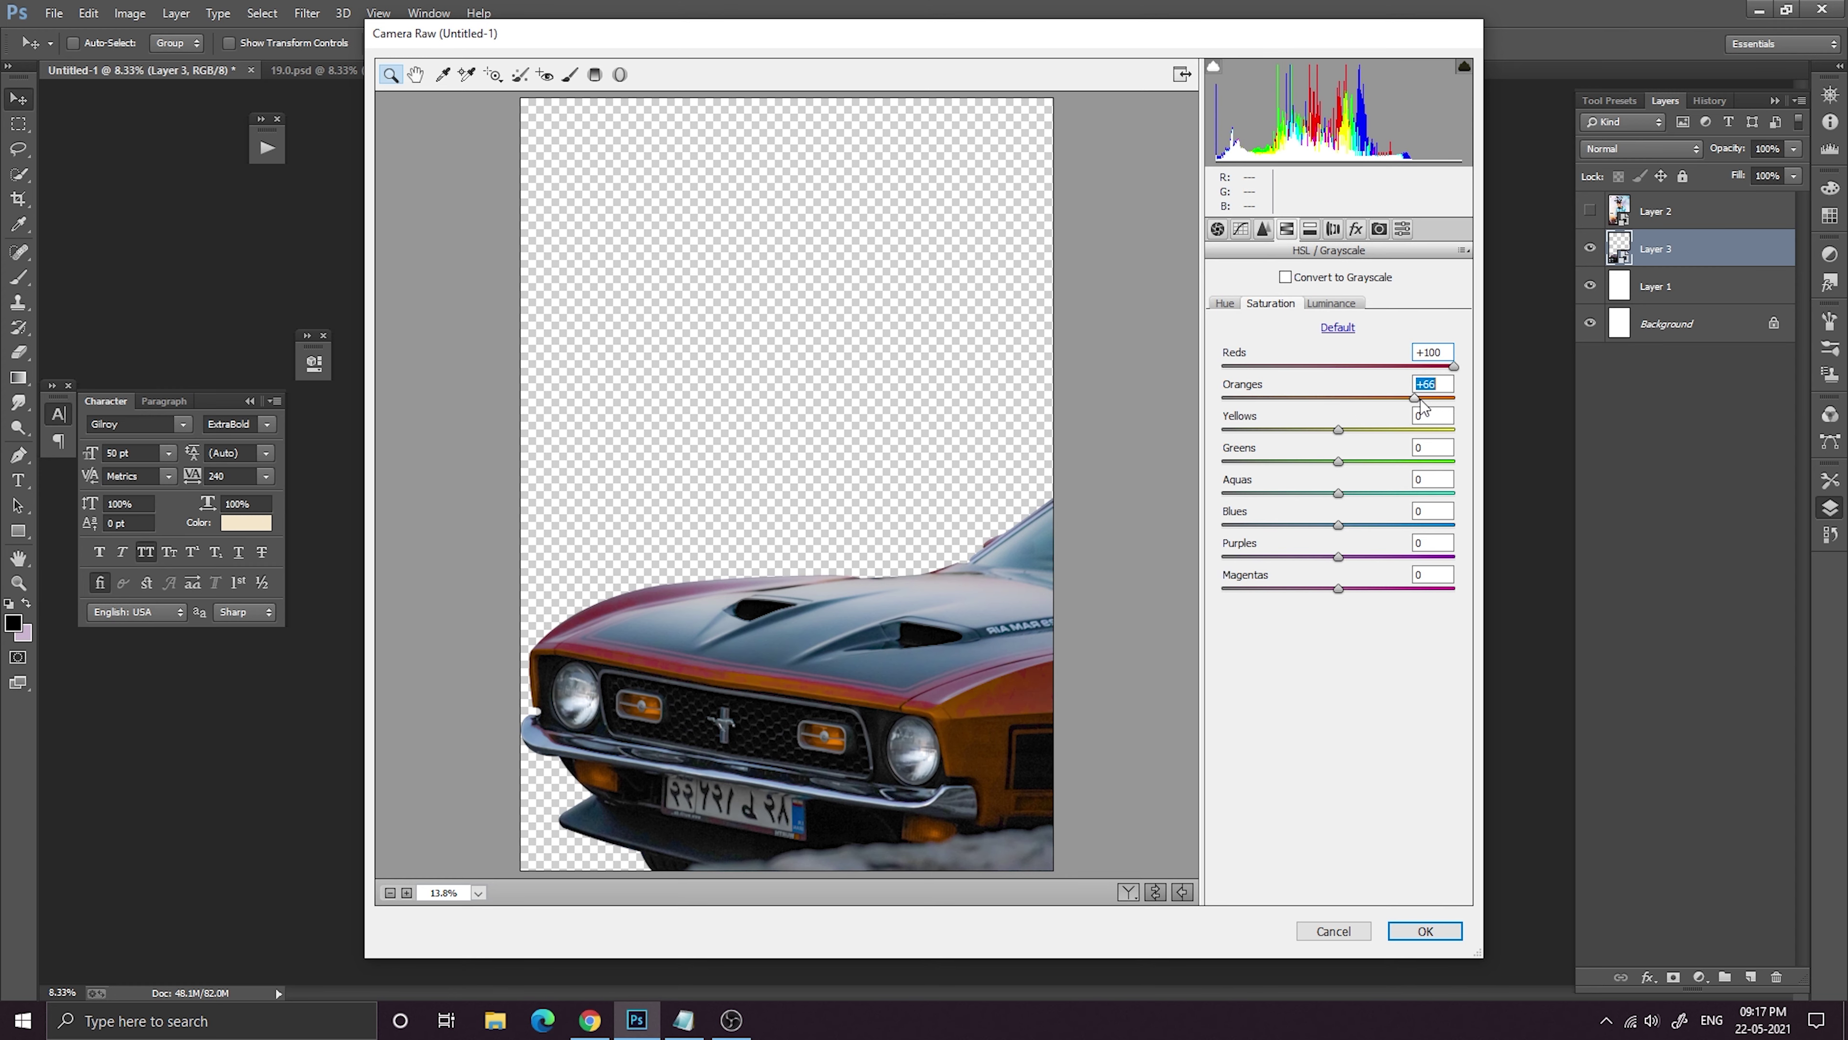
pyautogui.moveTo(1383, 398); pyautogui.dragTo(1354, 398)
pyautogui.click(1349, 365)
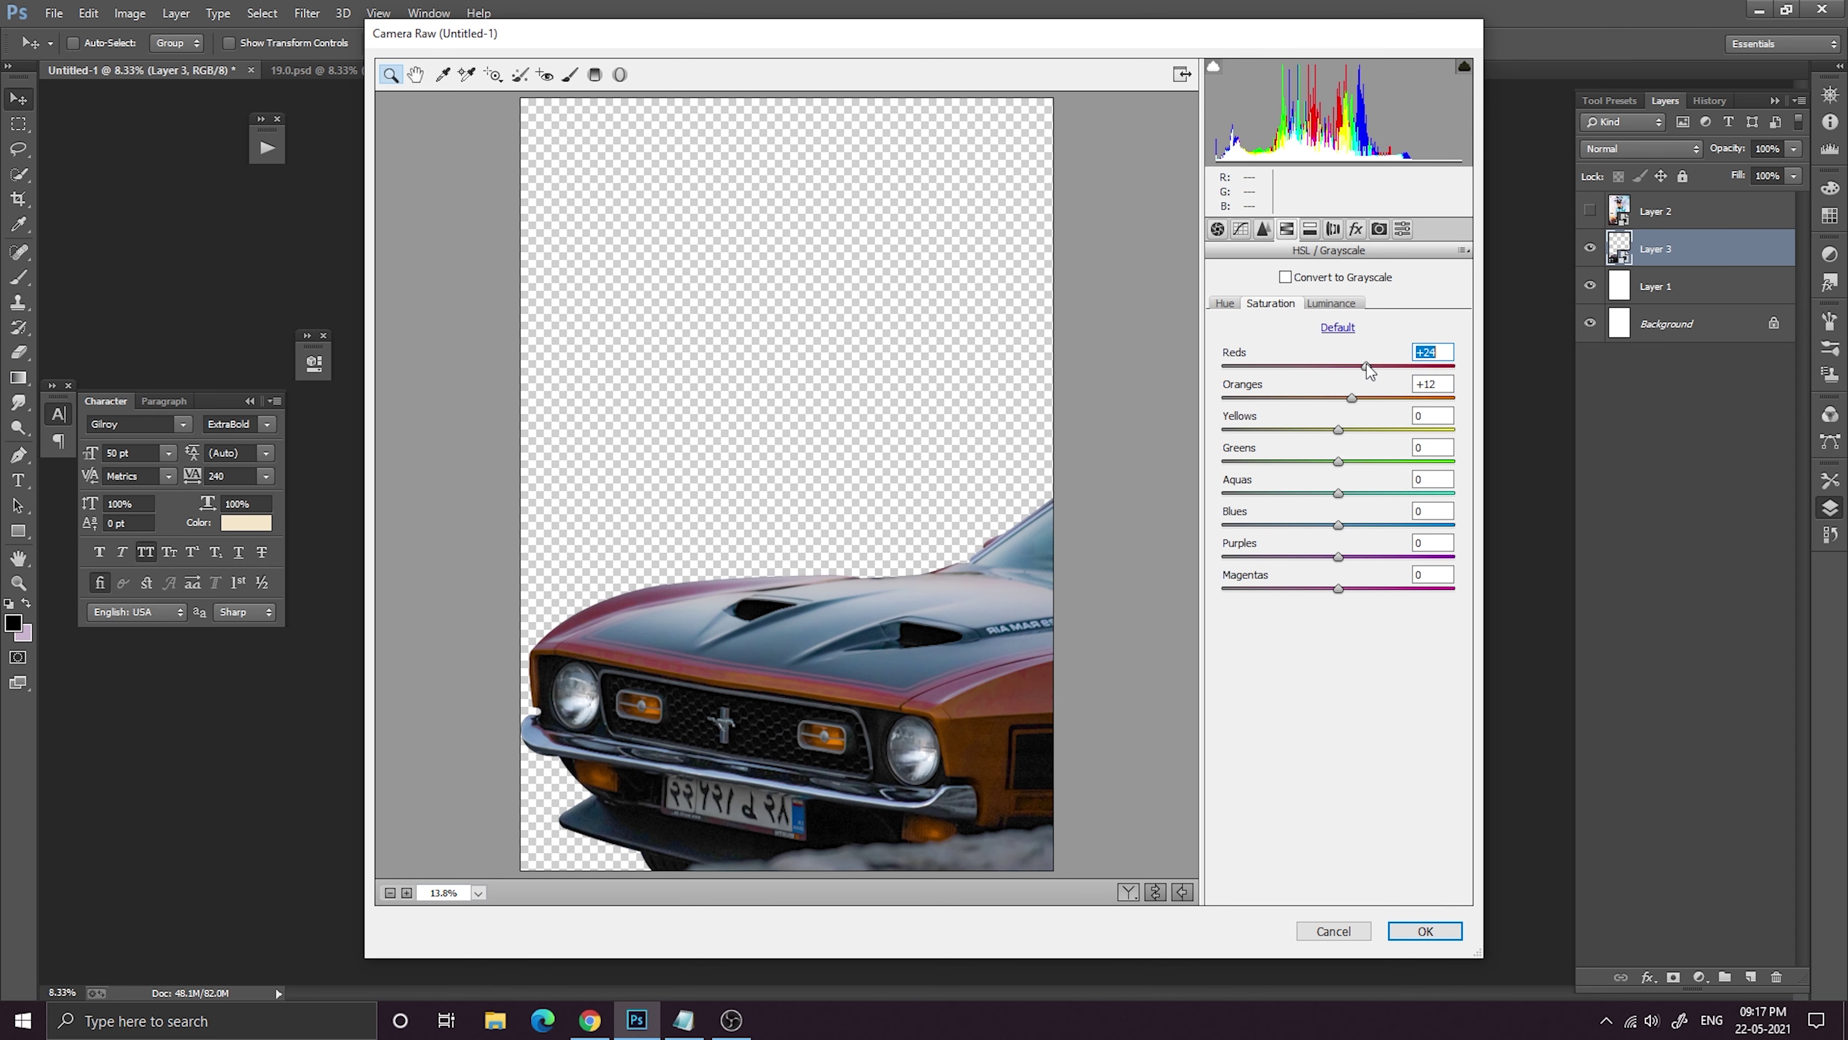
# Set the Reds luminance to +77 in the HSL adjustments.
pyautogui.click(1228, 302)
pyautogui.click(1338, 398)
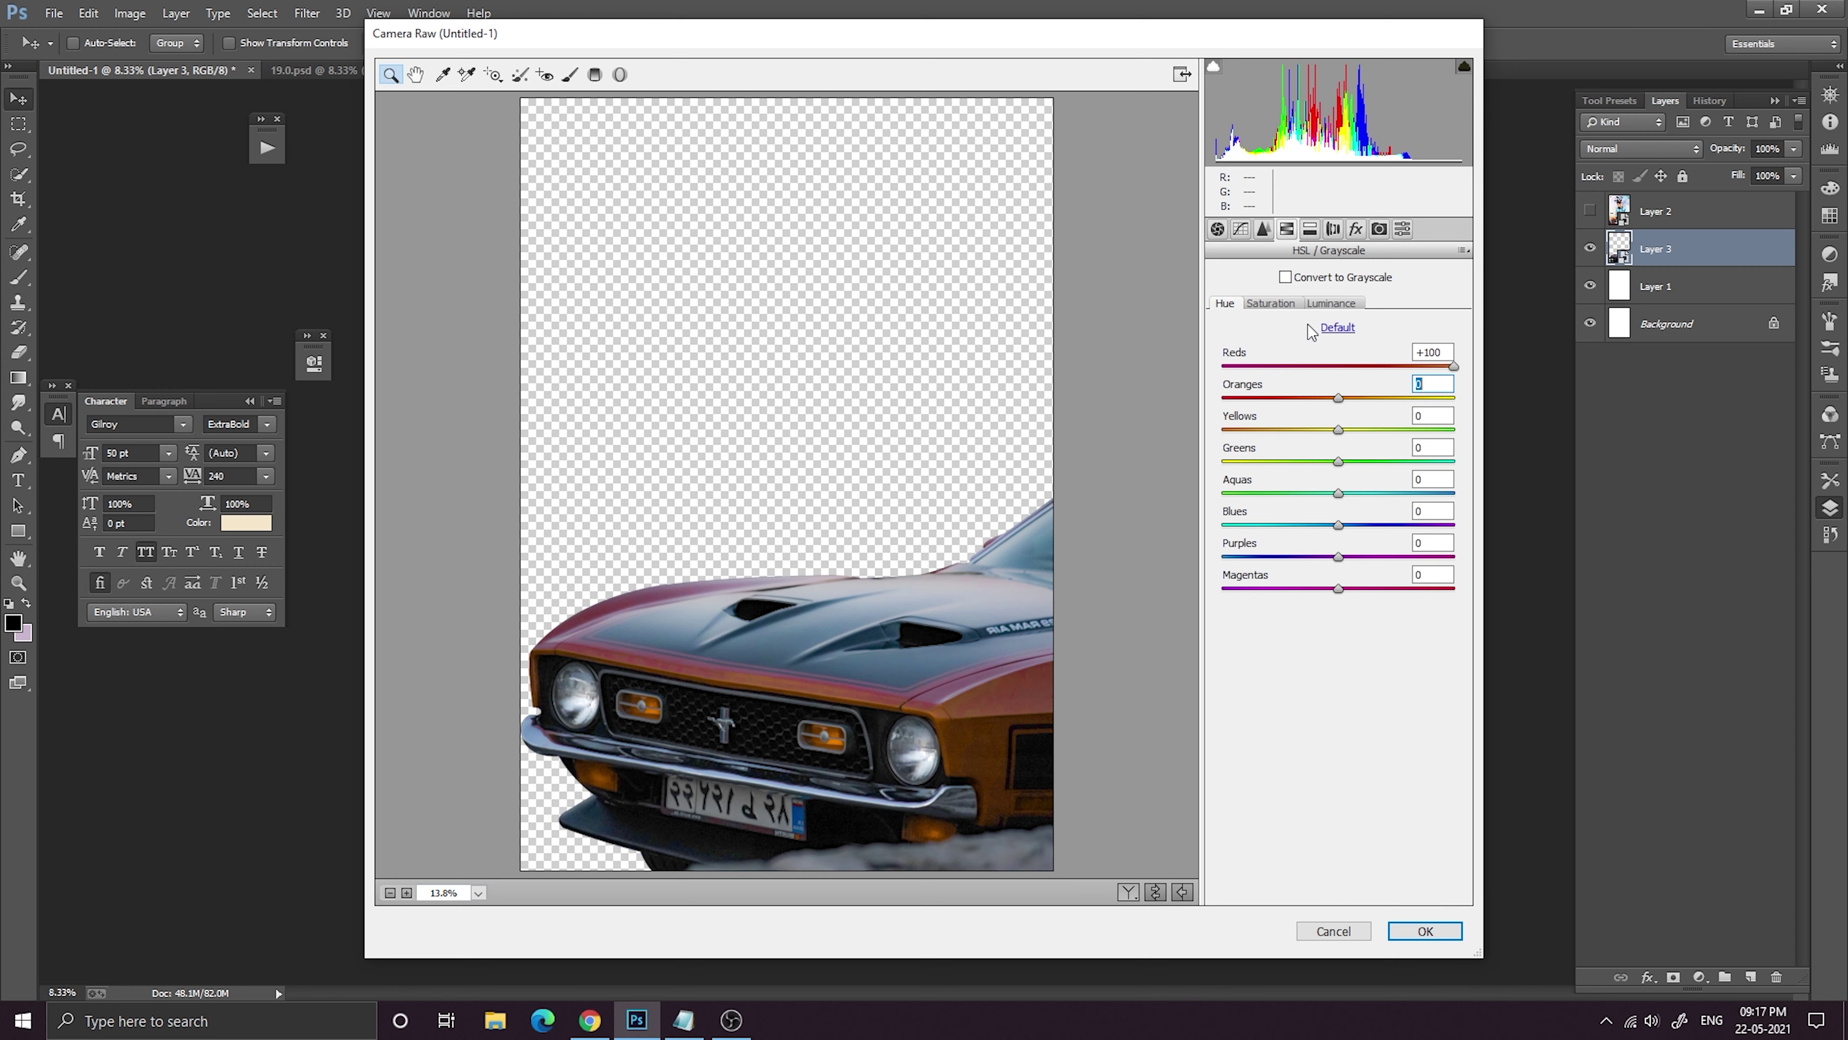
pyautogui.click(1289, 304)
pyautogui.click(1335, 304)
pyautogui.moveTo(1338, 366); pyautogui.dragTo(1424, 364)
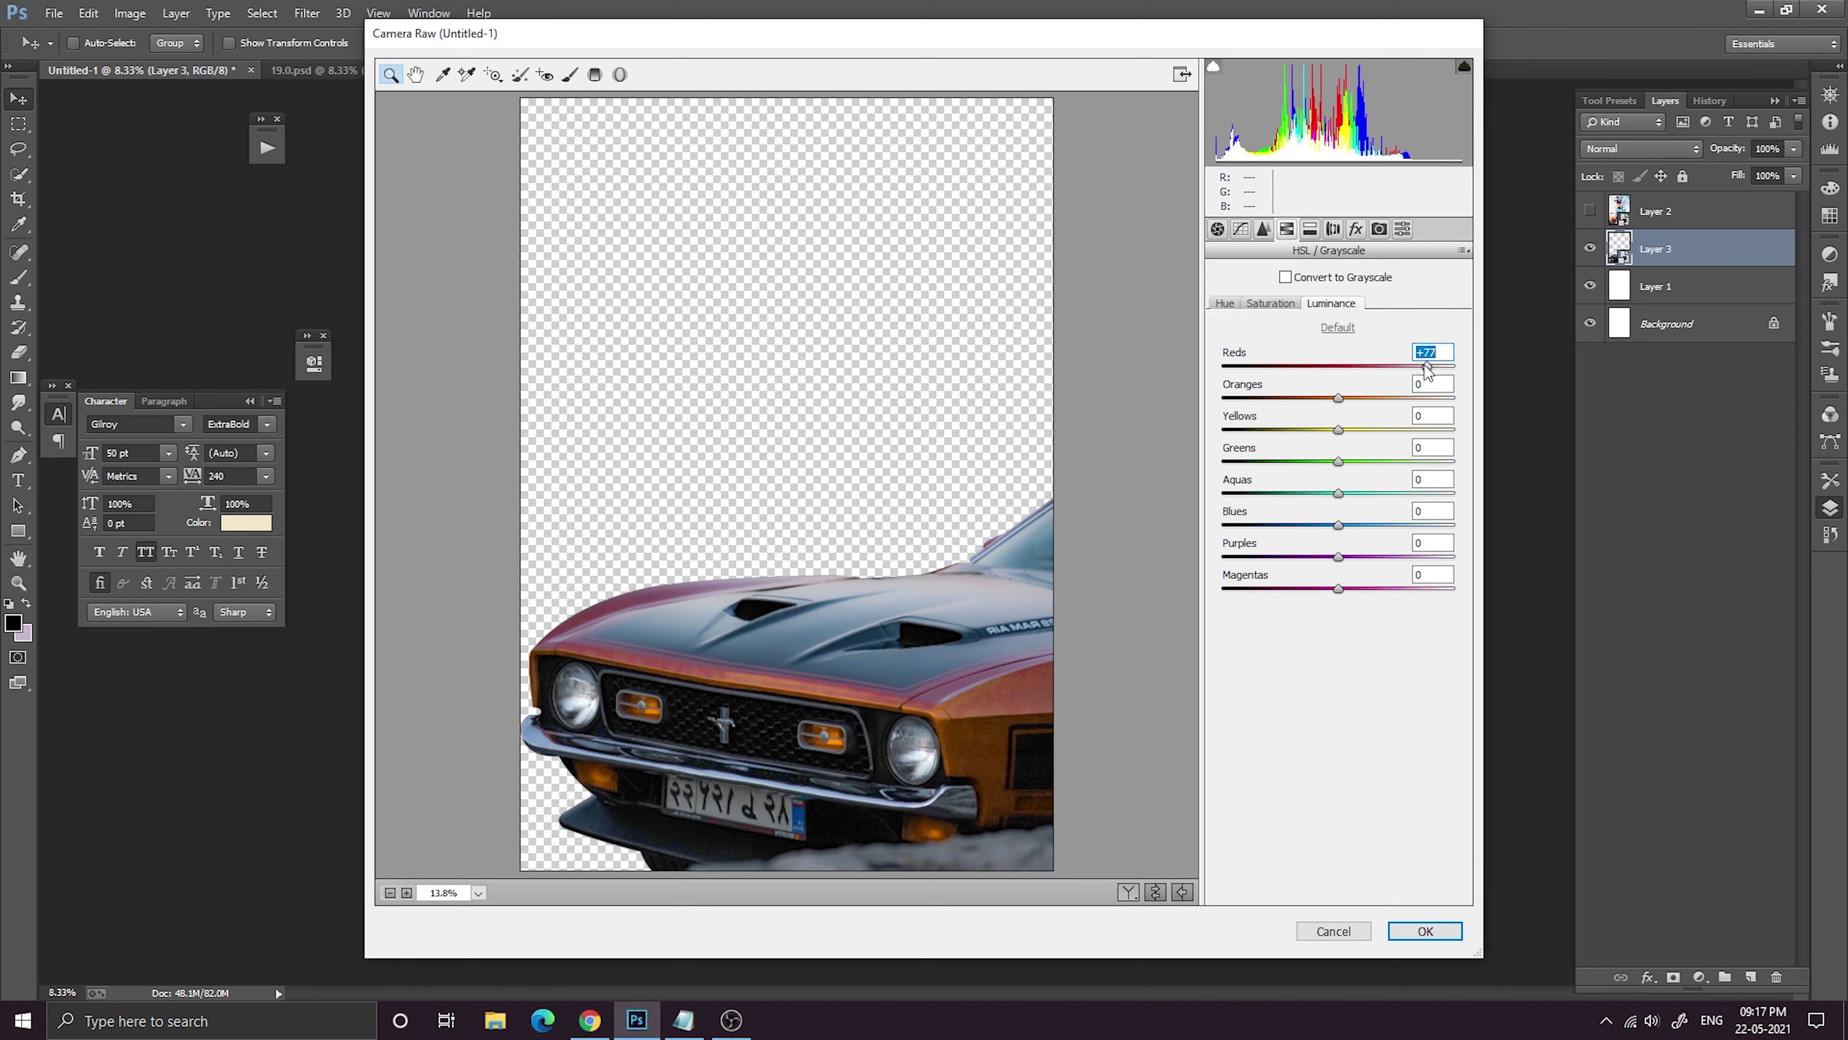
# Set Shadows to +61, Whites to +24 and Blacks to +8, then apply the filter and compare the car with and without it.
pyautogui.click(1222, 227)
pyautogui.moveTo(1353, 560)
pyautogui.mouseDown()
pyautogui.moveTo(1379, 566)
pyautogui.moveTo(1347, 579)
pyautogui.mouseUp()
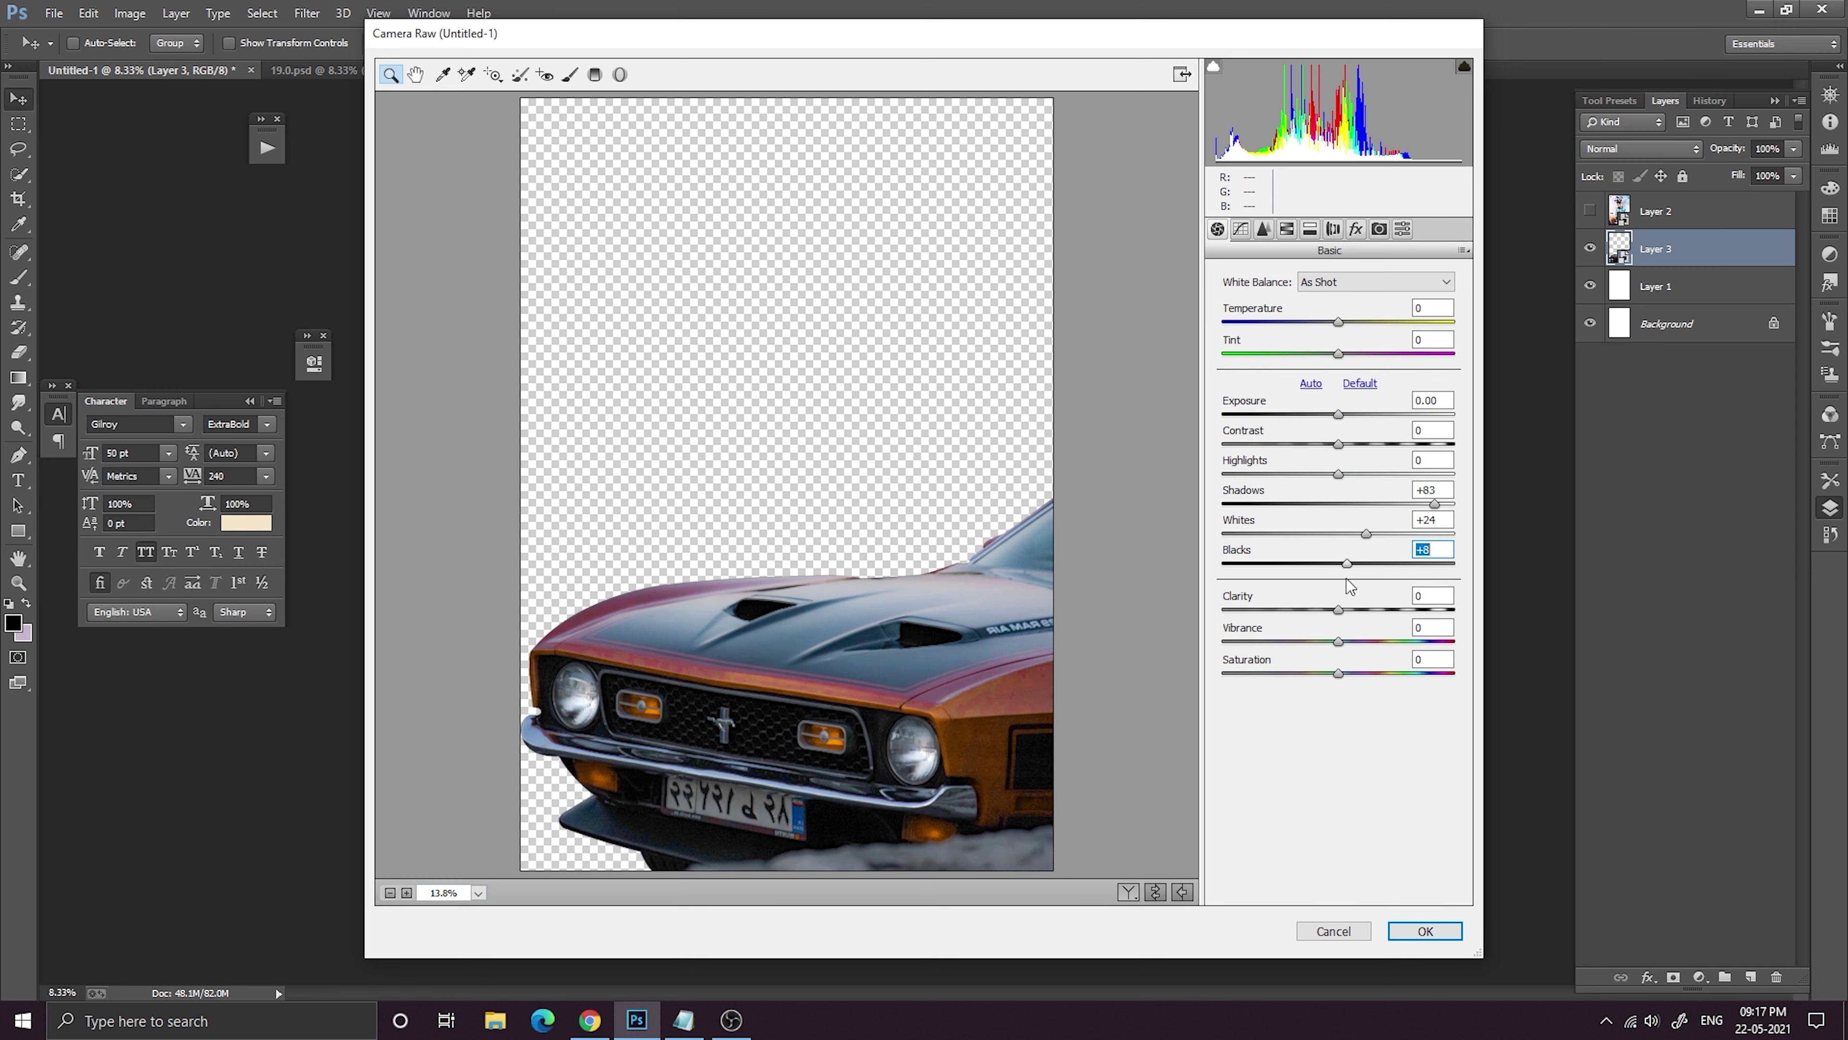
pyautogui.moveTo(1431, 502)
pyautogui.mouseDown()
pyautogui.moveTo(1393, 505)
pyautogui.moveTo(1410, 507)
pyautogui.mouseUp()
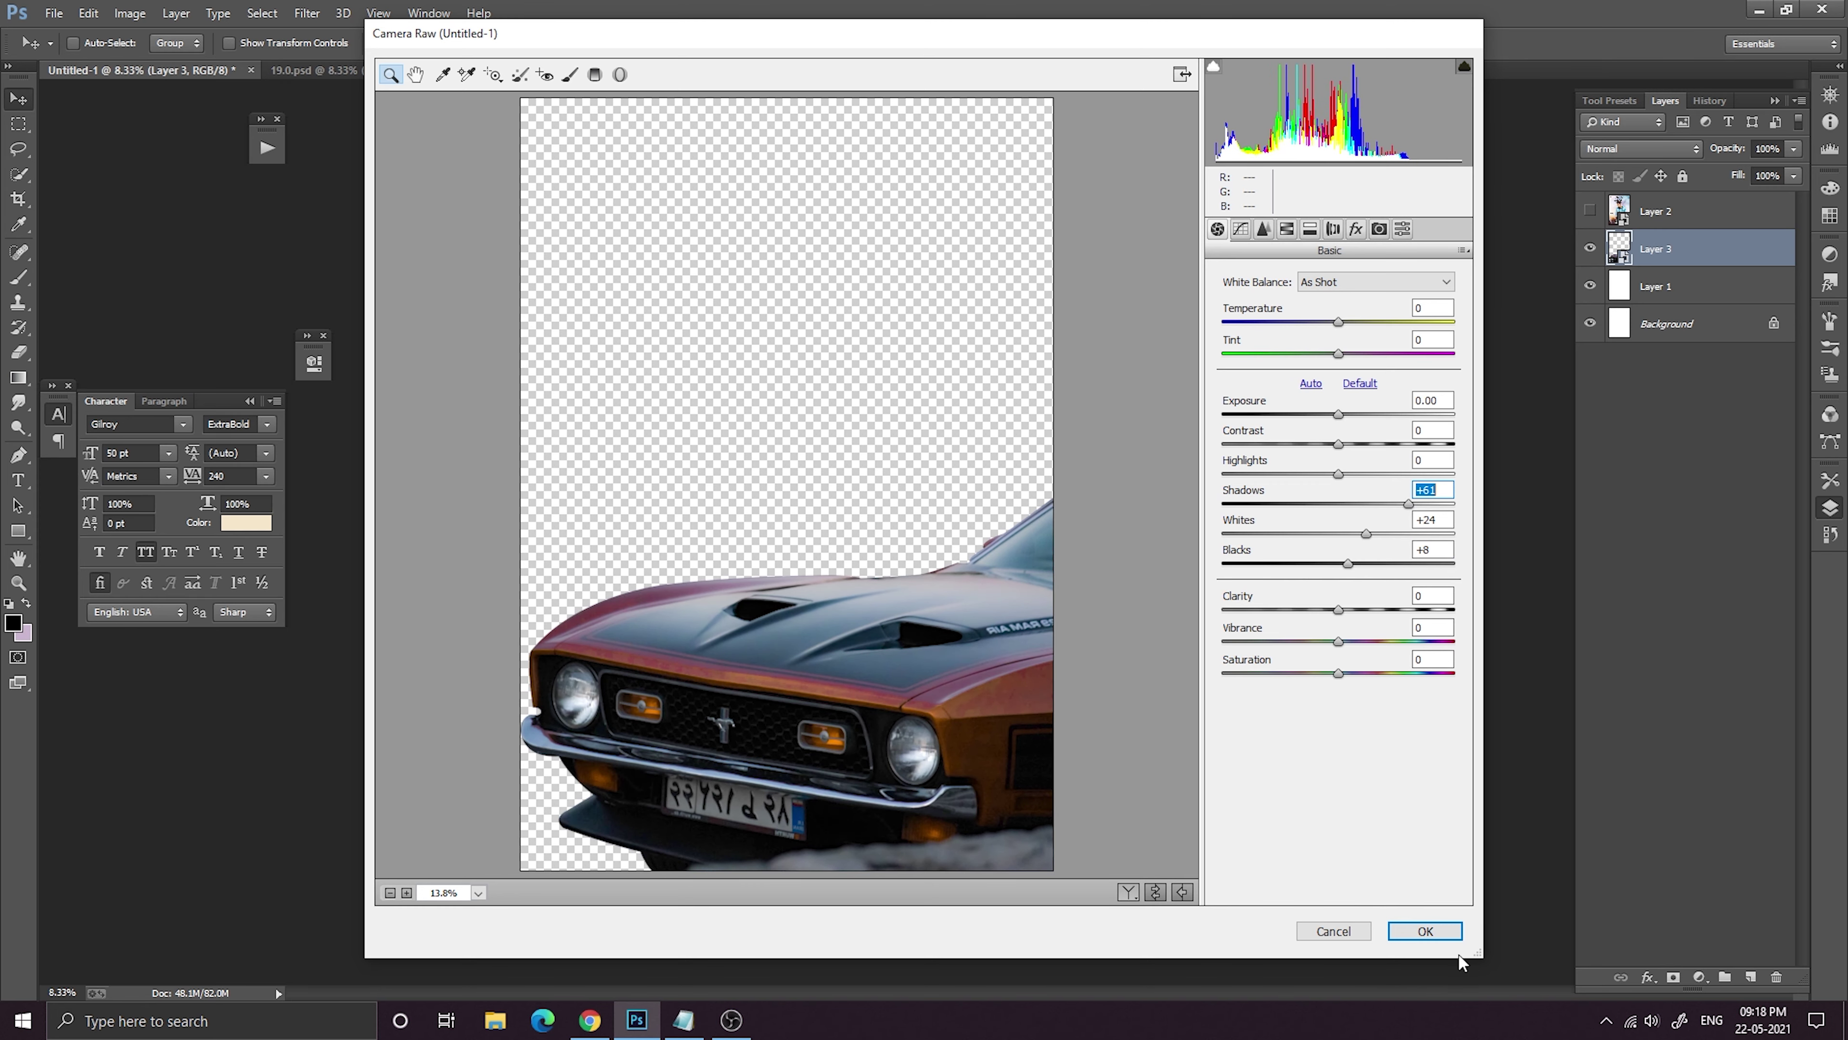
pyautogui.click(1446, 933)
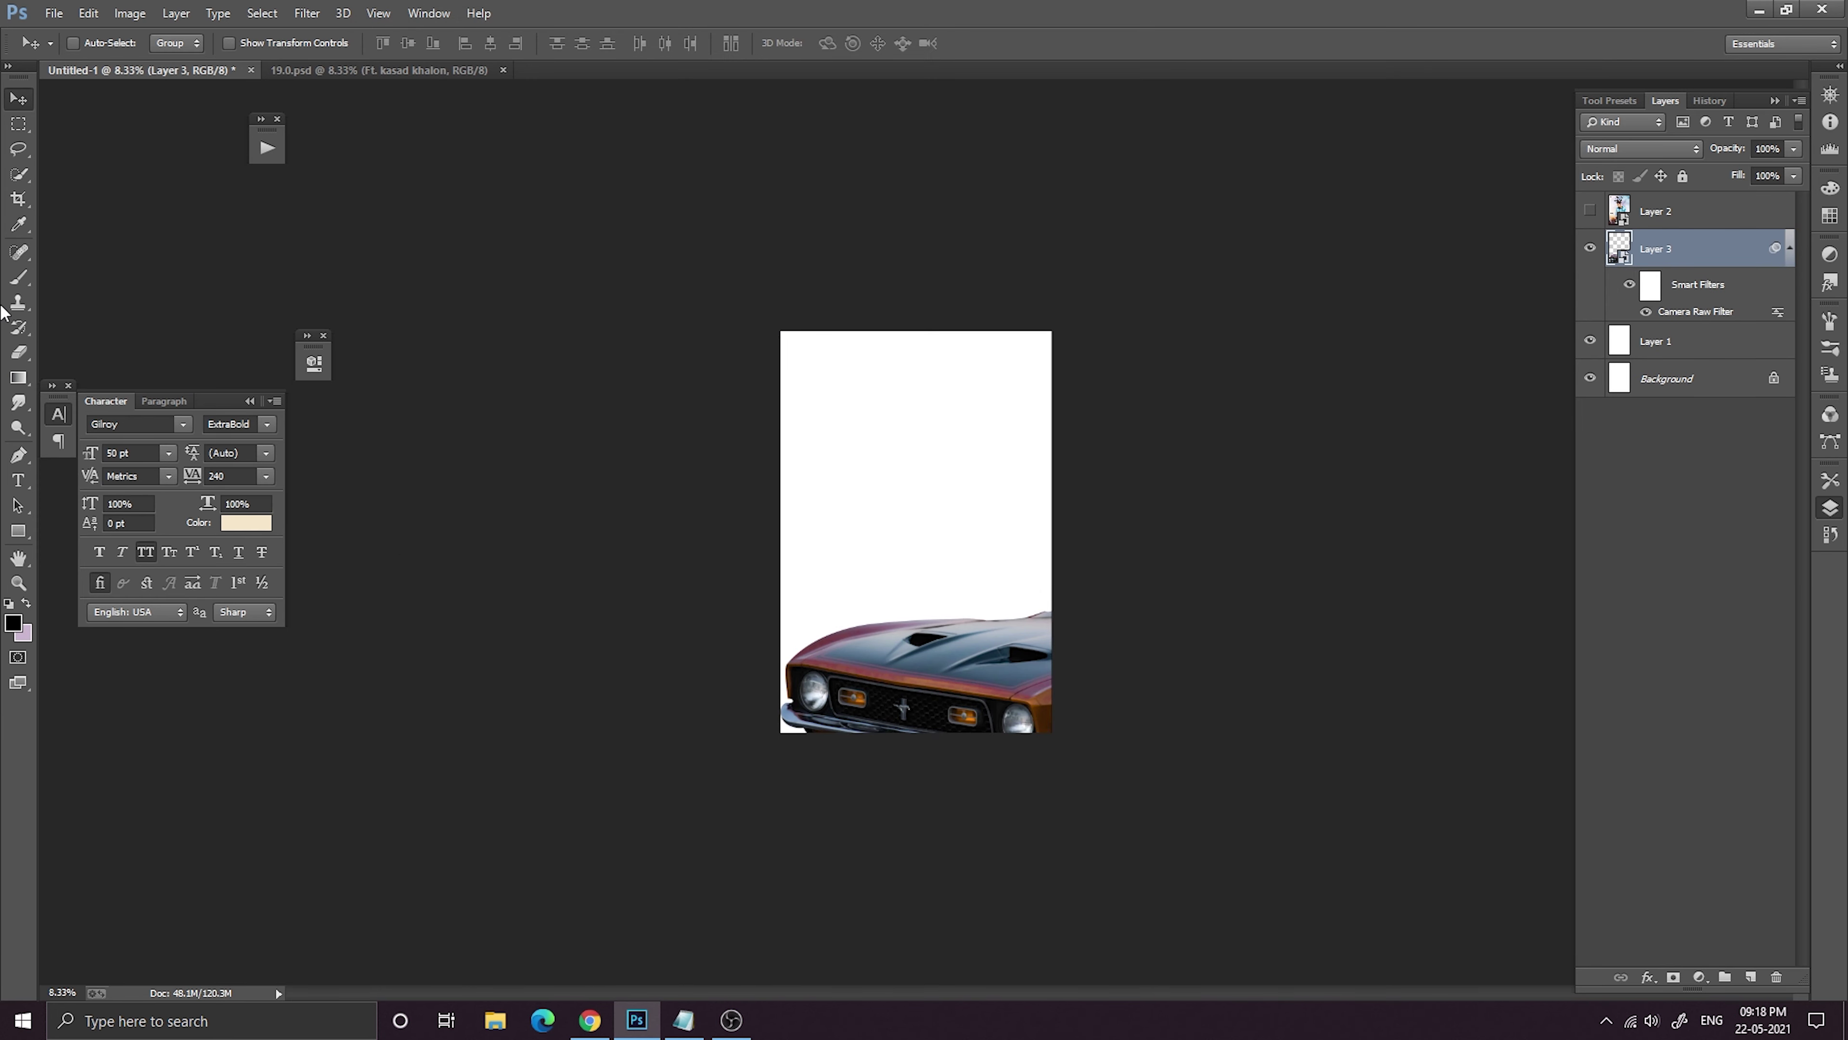
pyautogui.click(1634, 284)
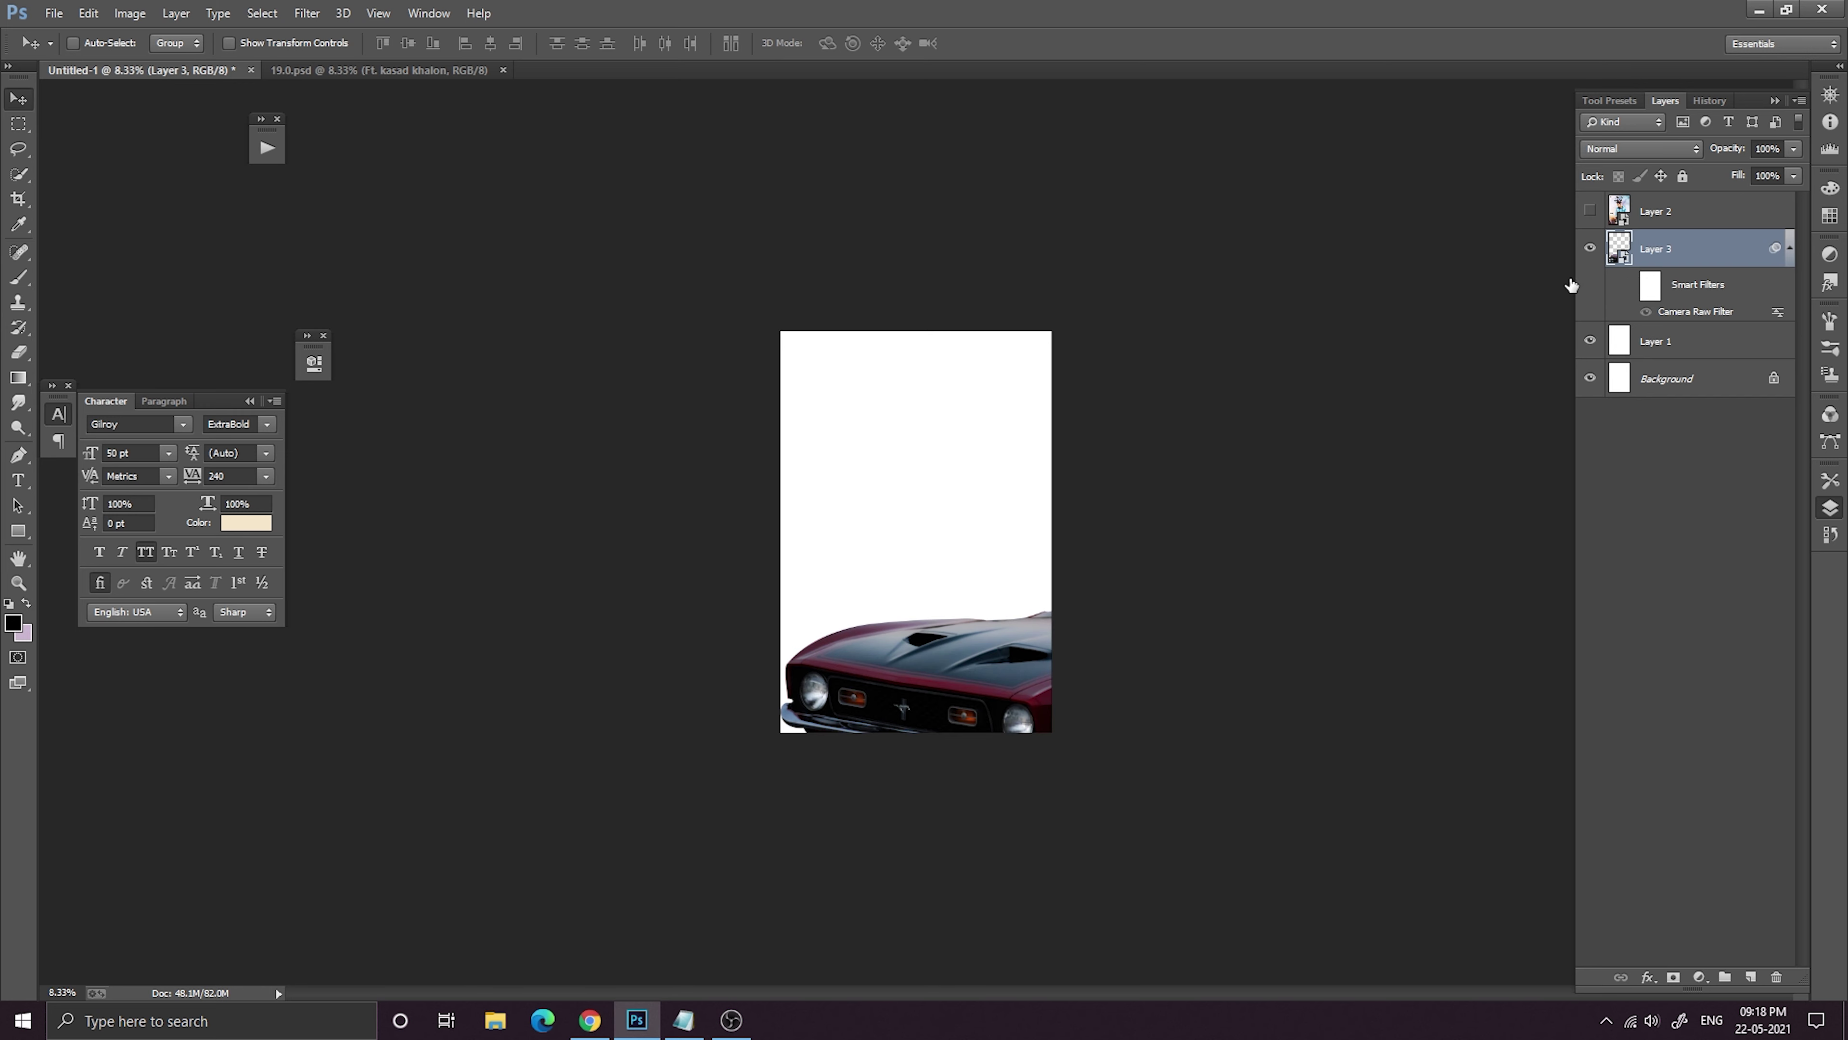
pyautogui.click(1630, 284)
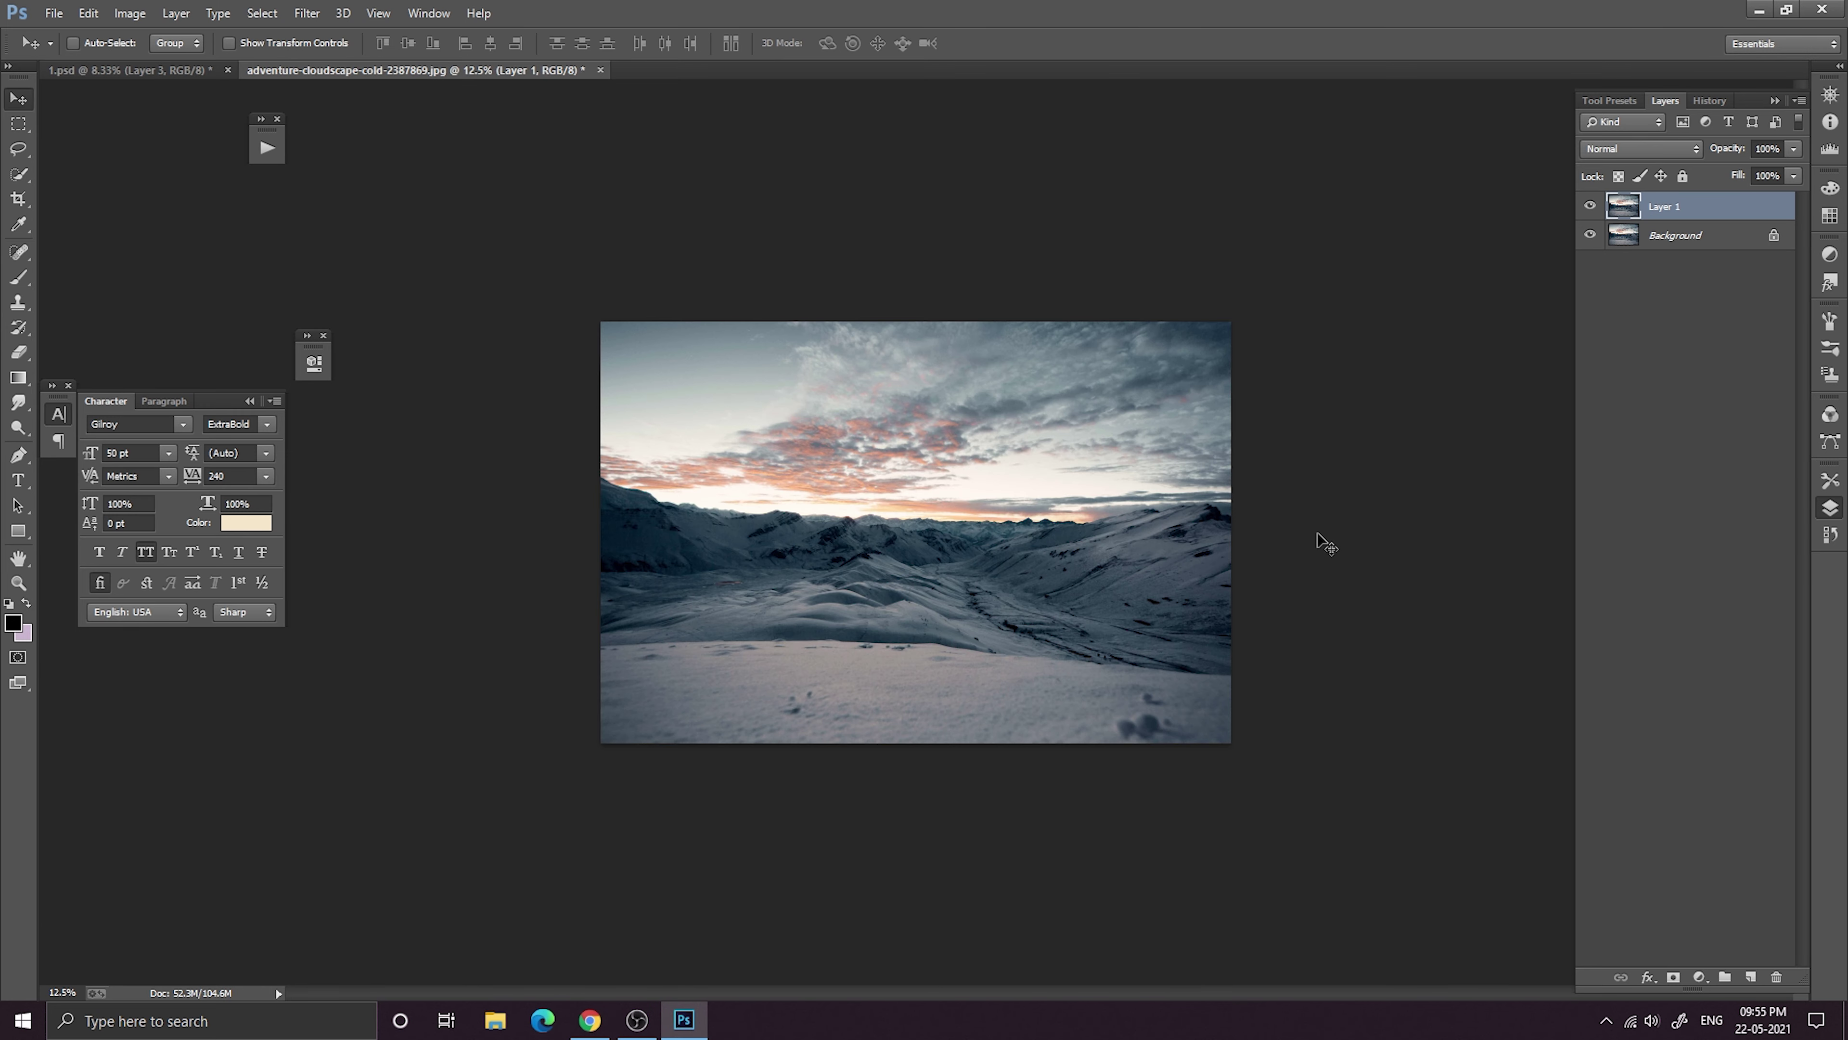
# Bring the snowy mountain sunset photo into 1.psd as a smart object and place it beneath the car layer.
pyautogui.rightClick(1706, 217)
pyautogui.click(1528, 332)
pyautogui.moveTo(836, 404); pyautogui.dragTo(156, 73)
pyautogui.moveTo(847, 495); pyautogui.dragTo(1000, 626)
pyautogui.moveTo(1684, 255); pyautogui.dragTo(1674, 310)
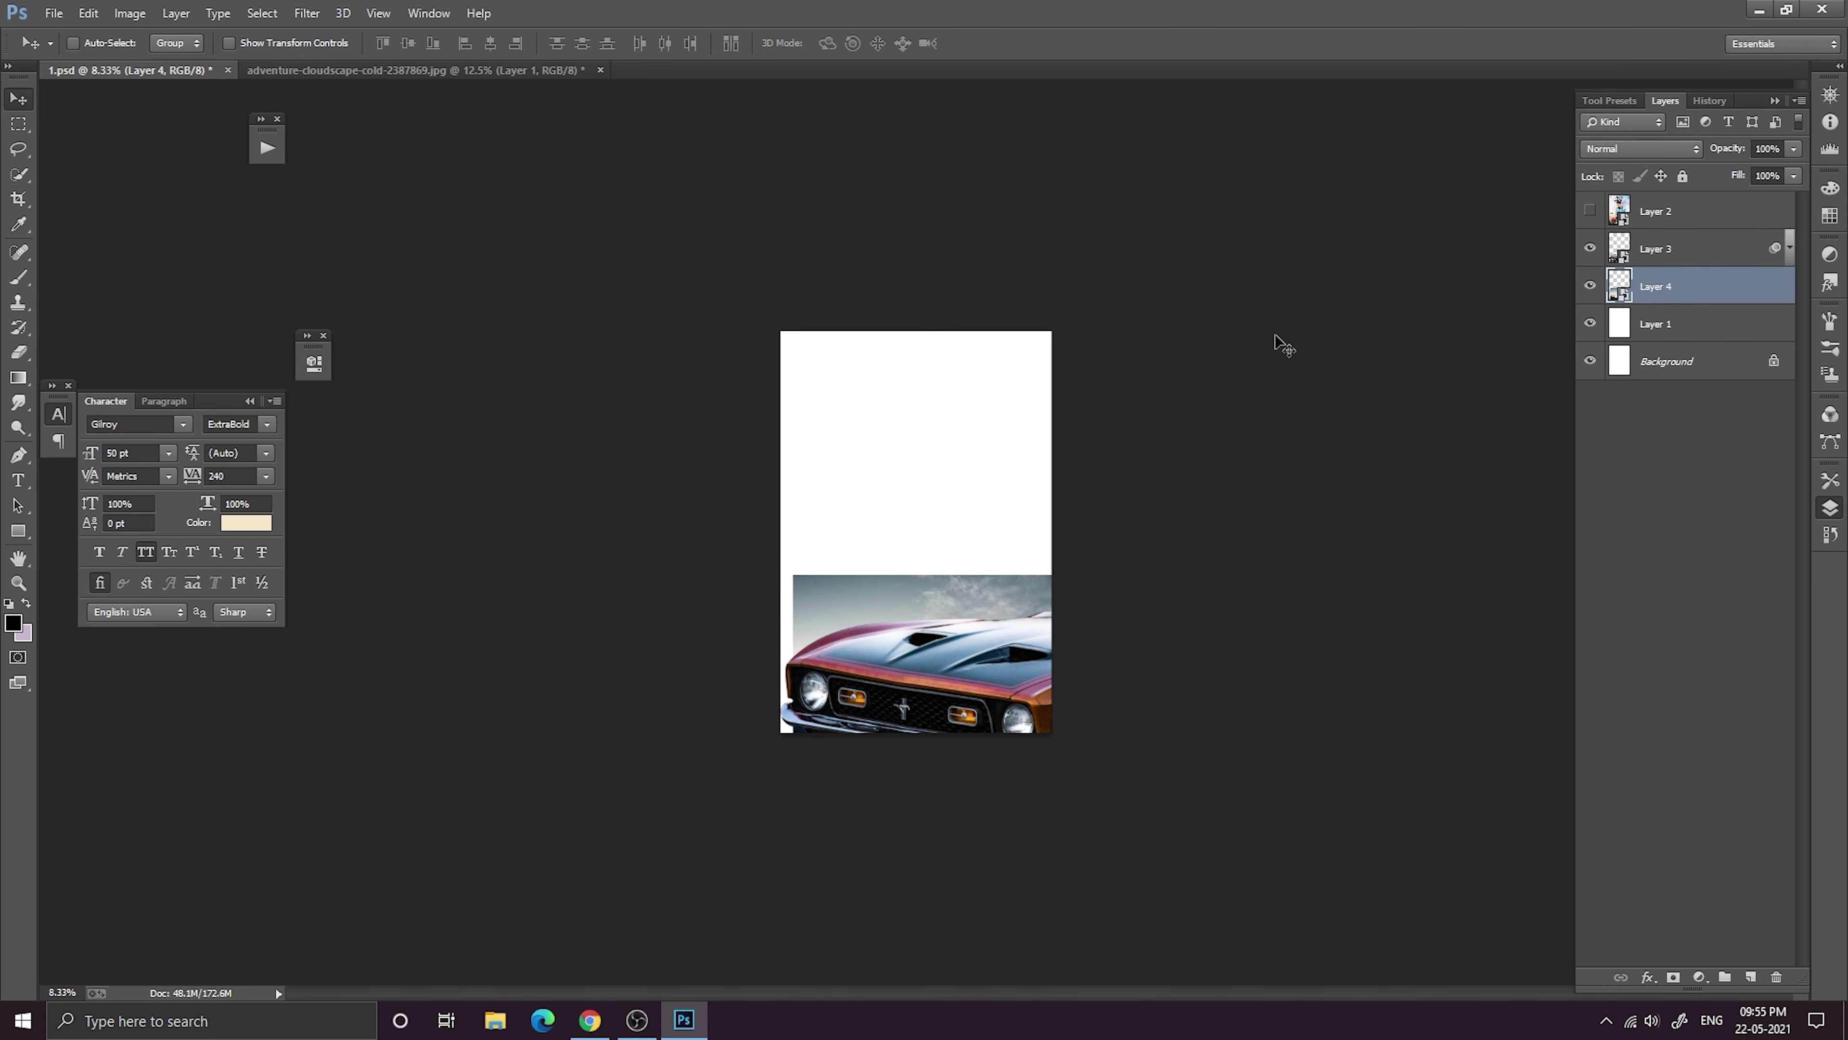
# Enlarge the mountain sunset layer to fill the canvas and position it so its mountain horizon sits just above the car's hood.
pyautogui.hotkey('ctrl', 't')
pyautogui.moveTo(971, 631); pyautogui.dragTo(941, 572)
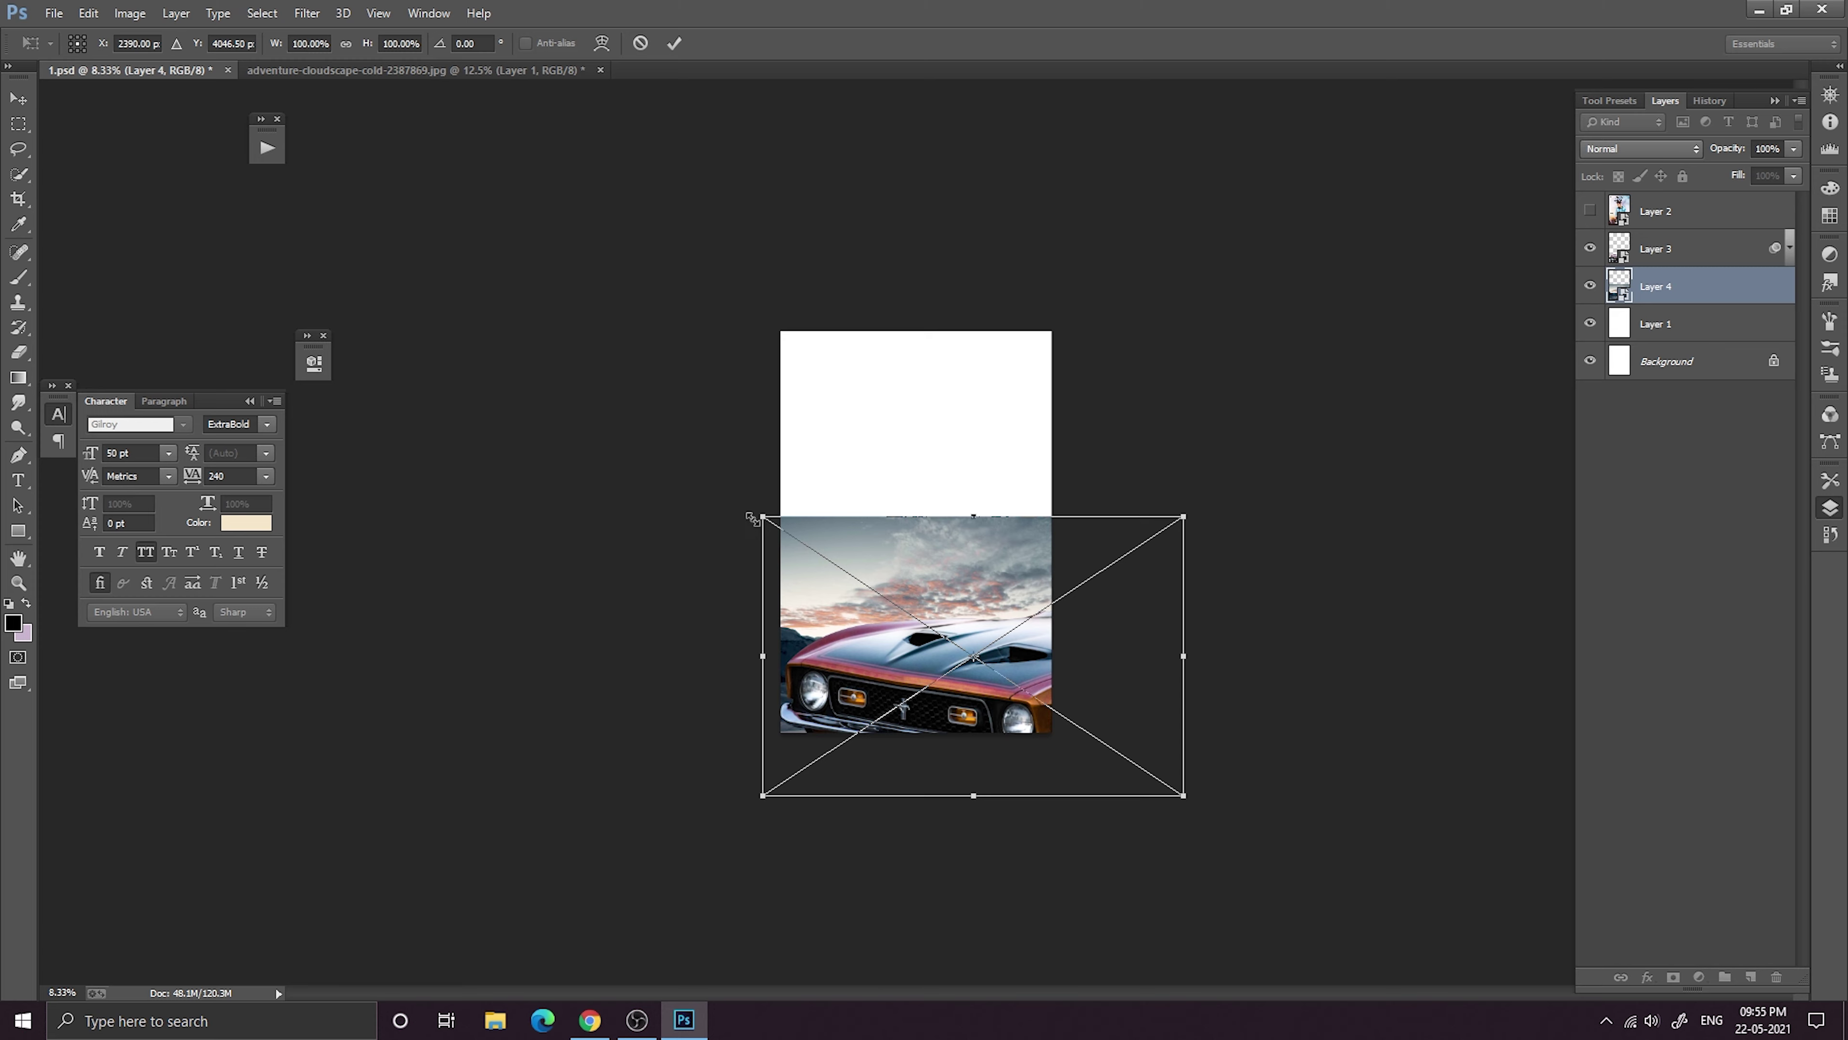
pyautogui.moveTo(753, 519); pyautogui.dragTo(464, 328)
pyautogui.moveTo(754, 379); pyautogui.dragTo(805, 428)
pyautogui.moveTo(1242, 374); pyautogui.dragTo(1433, 246)
pyautogui.moveTo(1337, 345); pyautogui.dragTo(1287, 425)
pyautogui.click(673, 43)
pyautogui.hotkey('ctrl', '-')
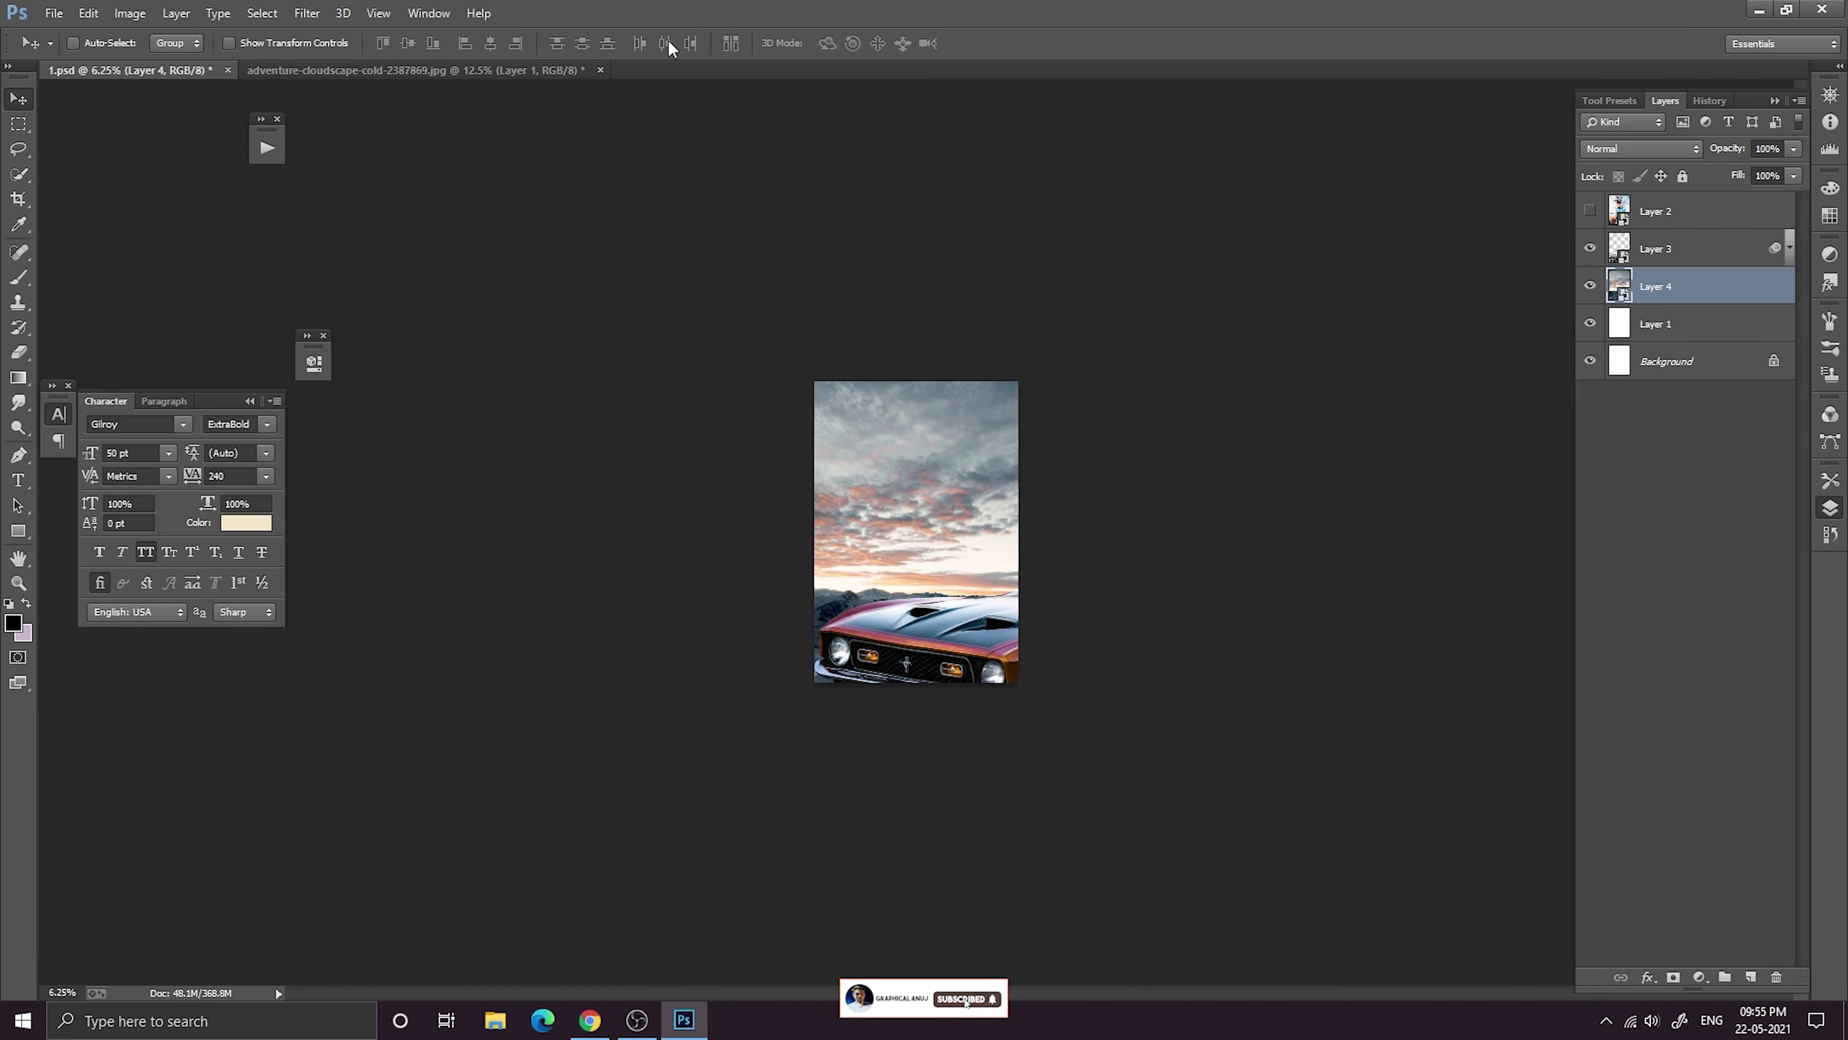
pyautogui.hotkey('ctrl', '+')
pyautogui.hotkey('ctrl', '+')
pyautogui.hotkey('ctrl', '+')
pyautogui.hotkey('ctrl', '-')
pyautogui.hotkey('ctrl', '-')
pyautogui.hotkey('ctrl', '-')
pyautogui.hotkey('ctrl', '+')
pyautogui.hotkey('ctrl', '+')
pyautogui.hotkey('ctrl', '+')
pyautogui.hotkey('ctrl', '-')
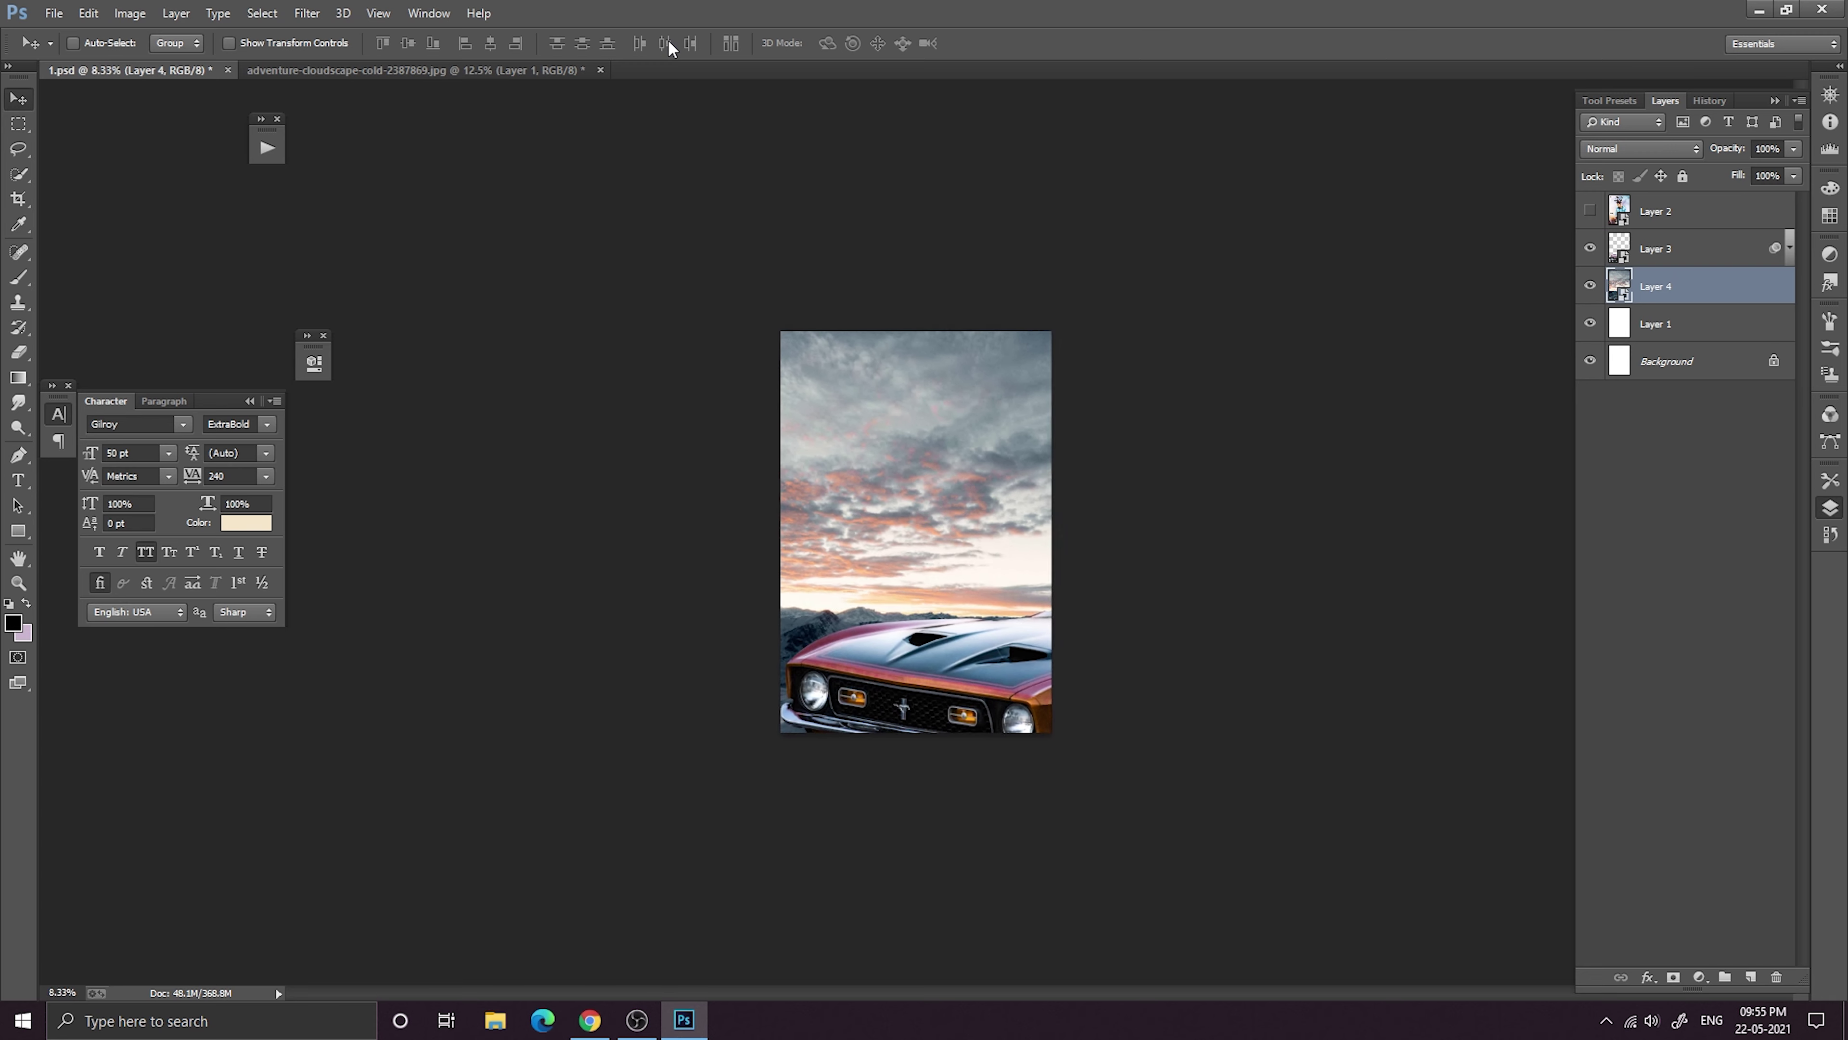
pyautogui.hotkey('ctrl', '-')
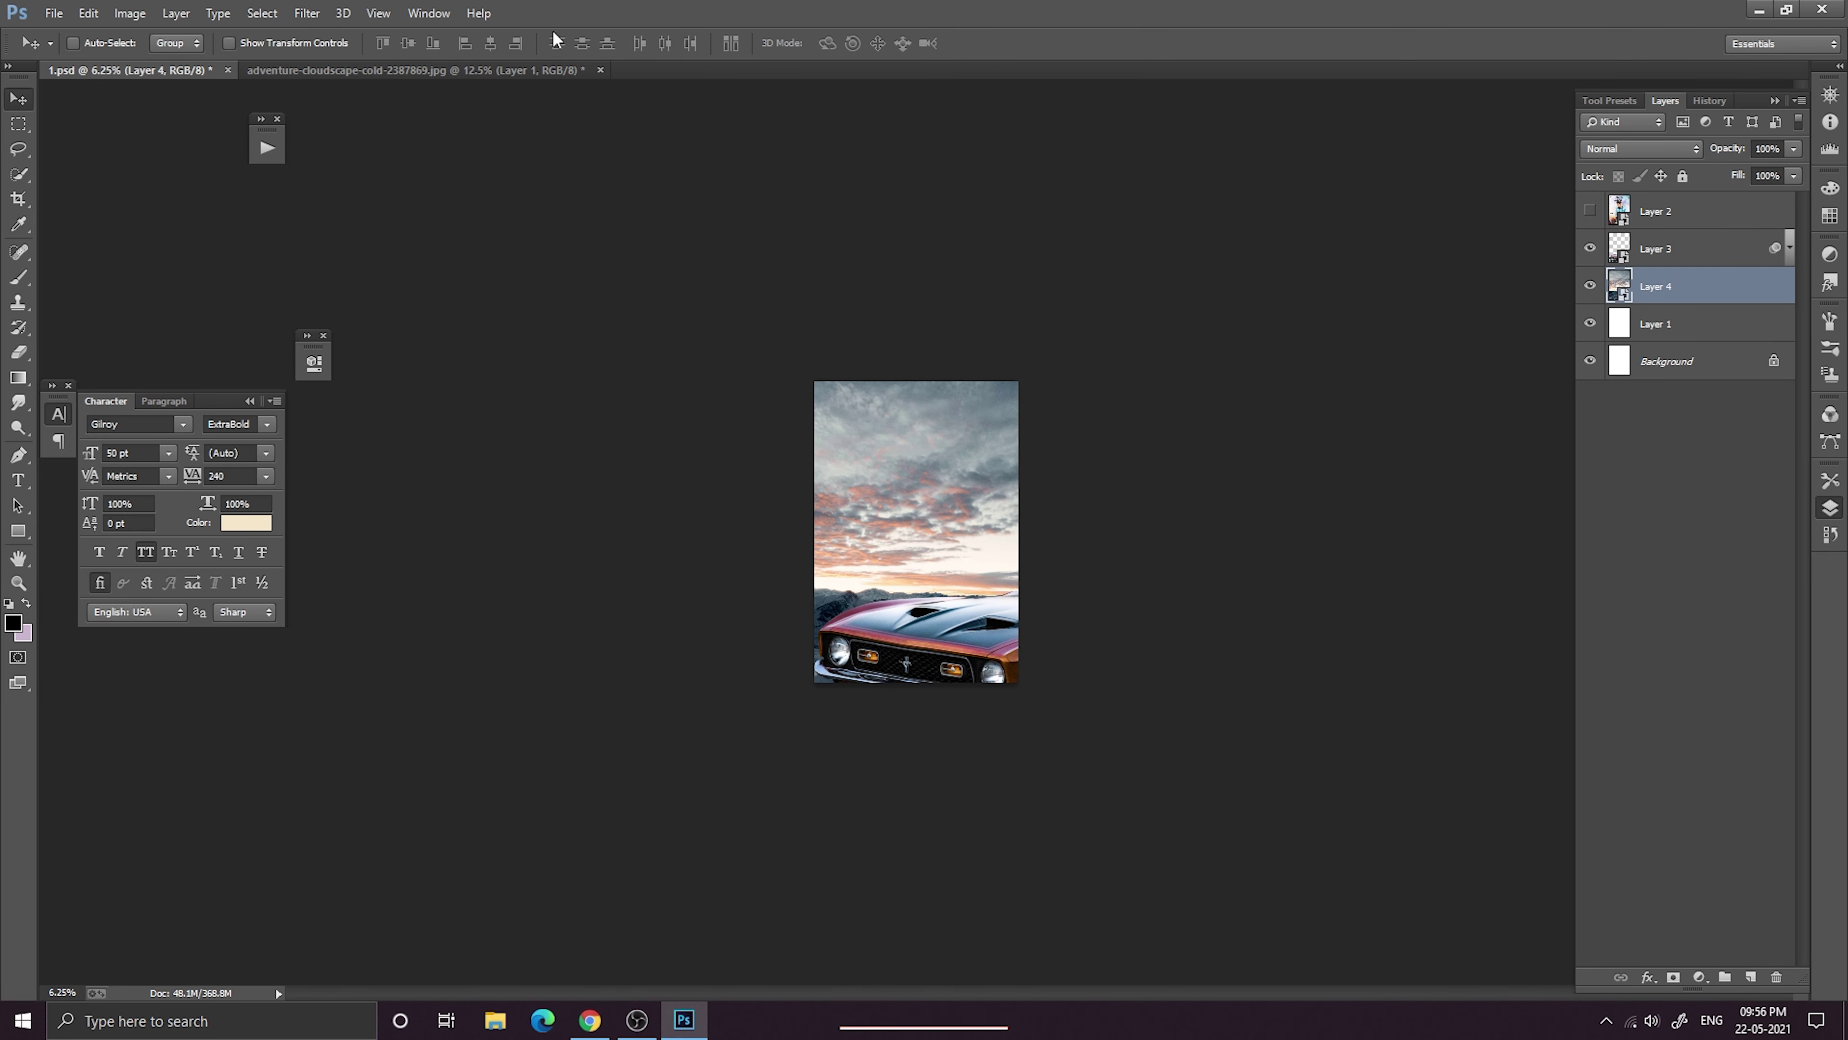
# Close the adventure-cloudscape photo without saving it and nudge the sunset sky layer slightly upward in 1.psd.
pyautogui.click(600, 71)
pyautogui.press('n')
pyautogui.hotkey('ctrl', '-')
pyautogui.hotkey('ctrl', '+')
pyautogui.hotkey('ctrl', '+')
pyautogui.hotkey('ctrl', '+')
pyautogui.hotkey('ctrl', '-')
pyautogui.hotkey('ctrl', '-')
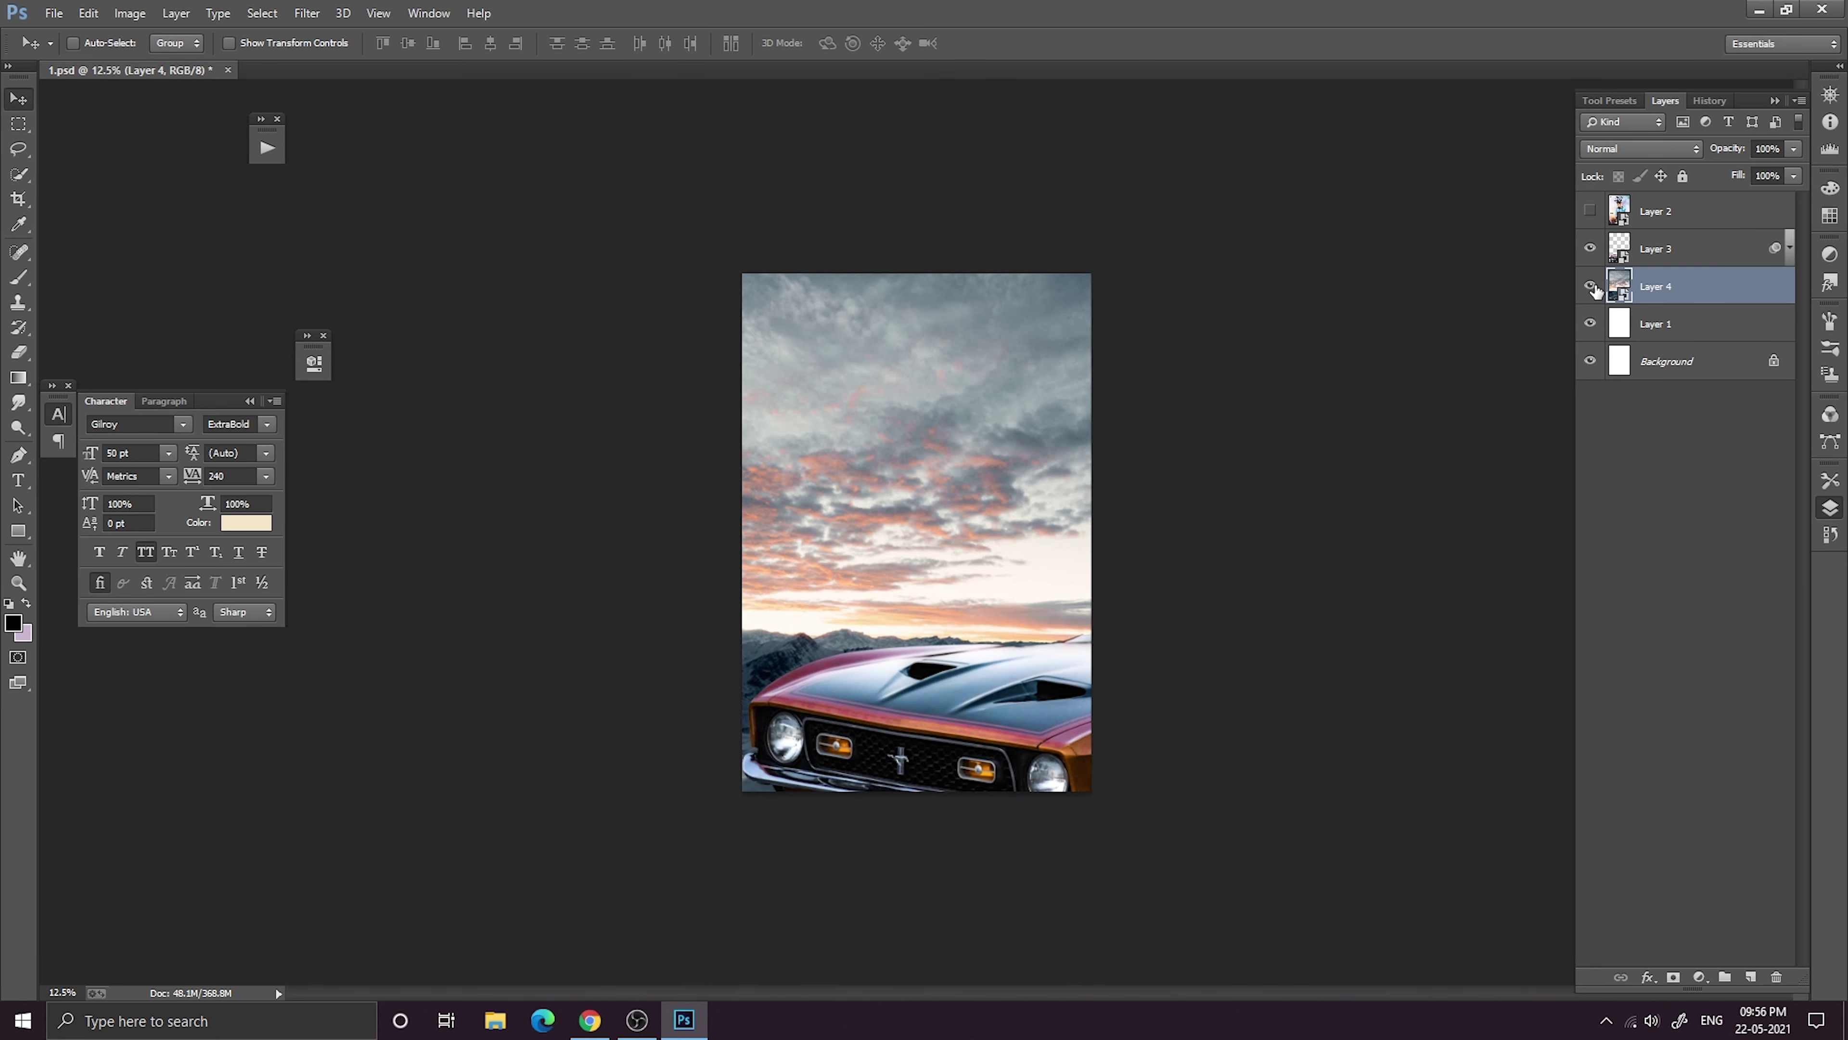
pyautogui.moveTo(872, 631); pyautogui.dragTo(871, 619)
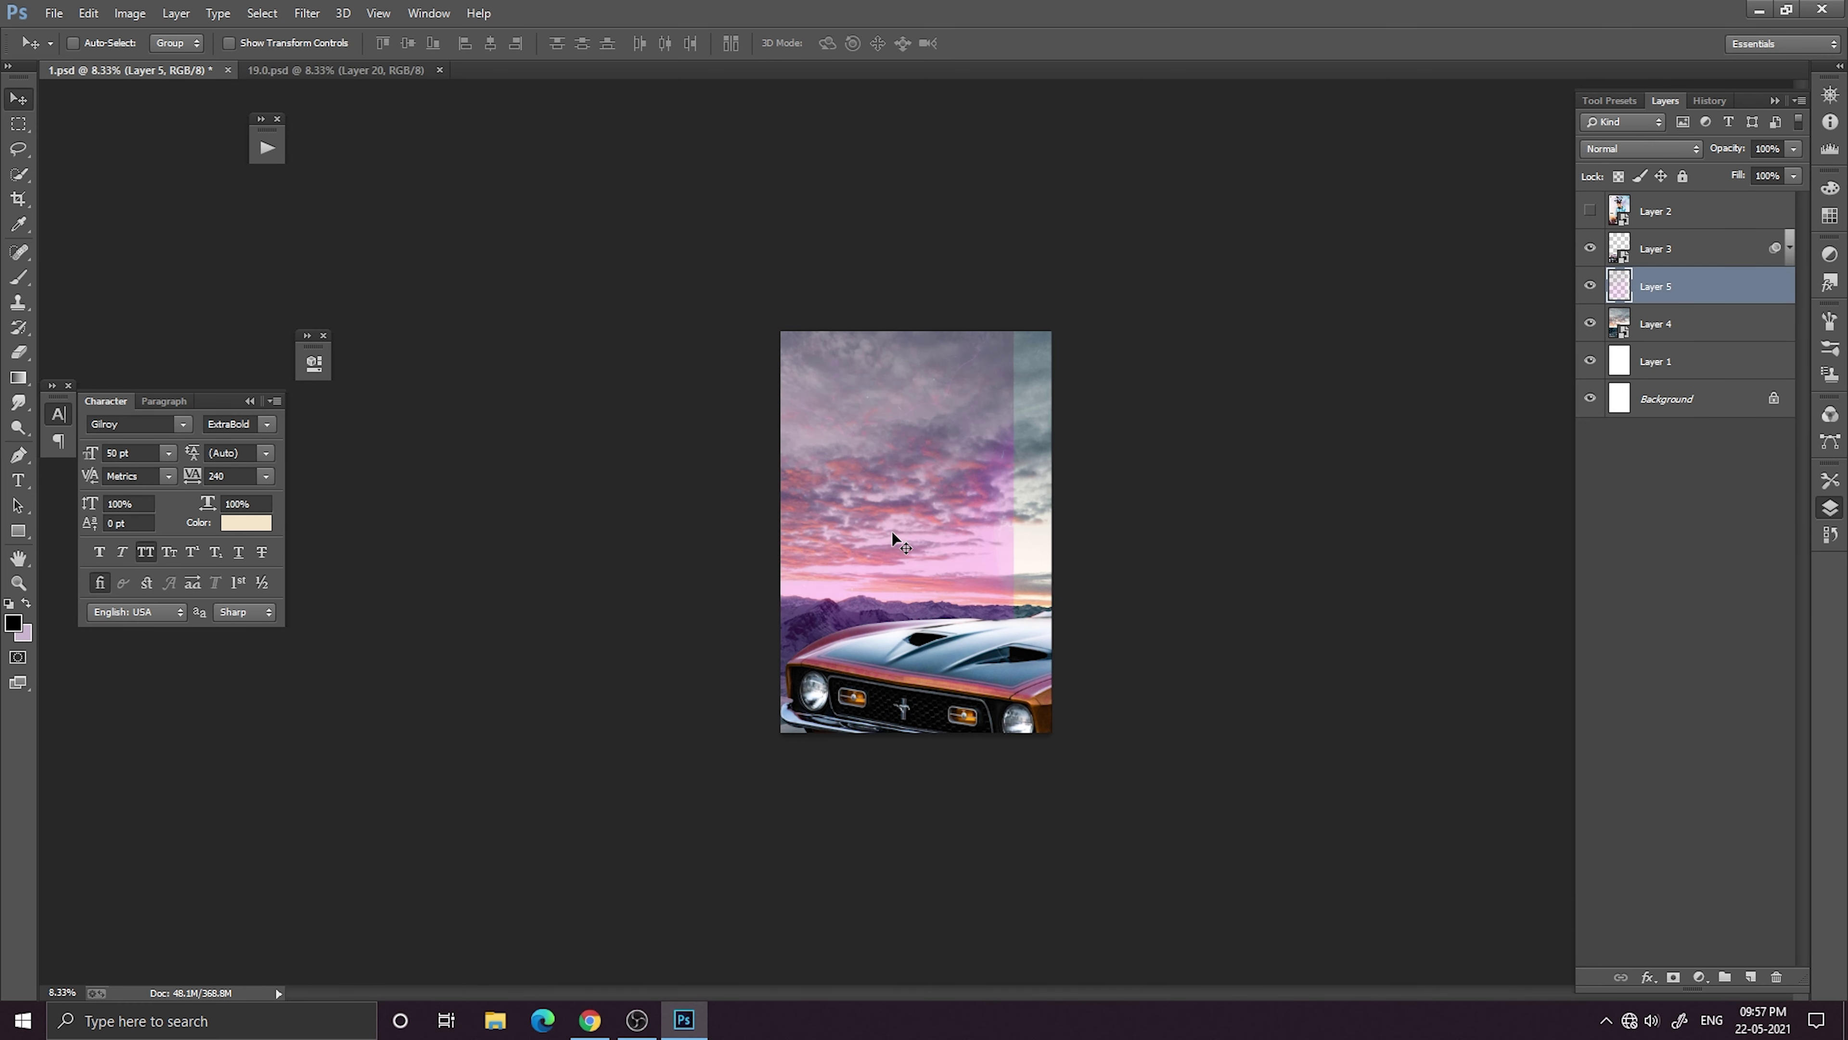
# Try covering the whole canvas with the pink overlay layer placed above the car layer.
pyautogui.moveTo(941, 470); pyautogui.dragTo(953, 481)
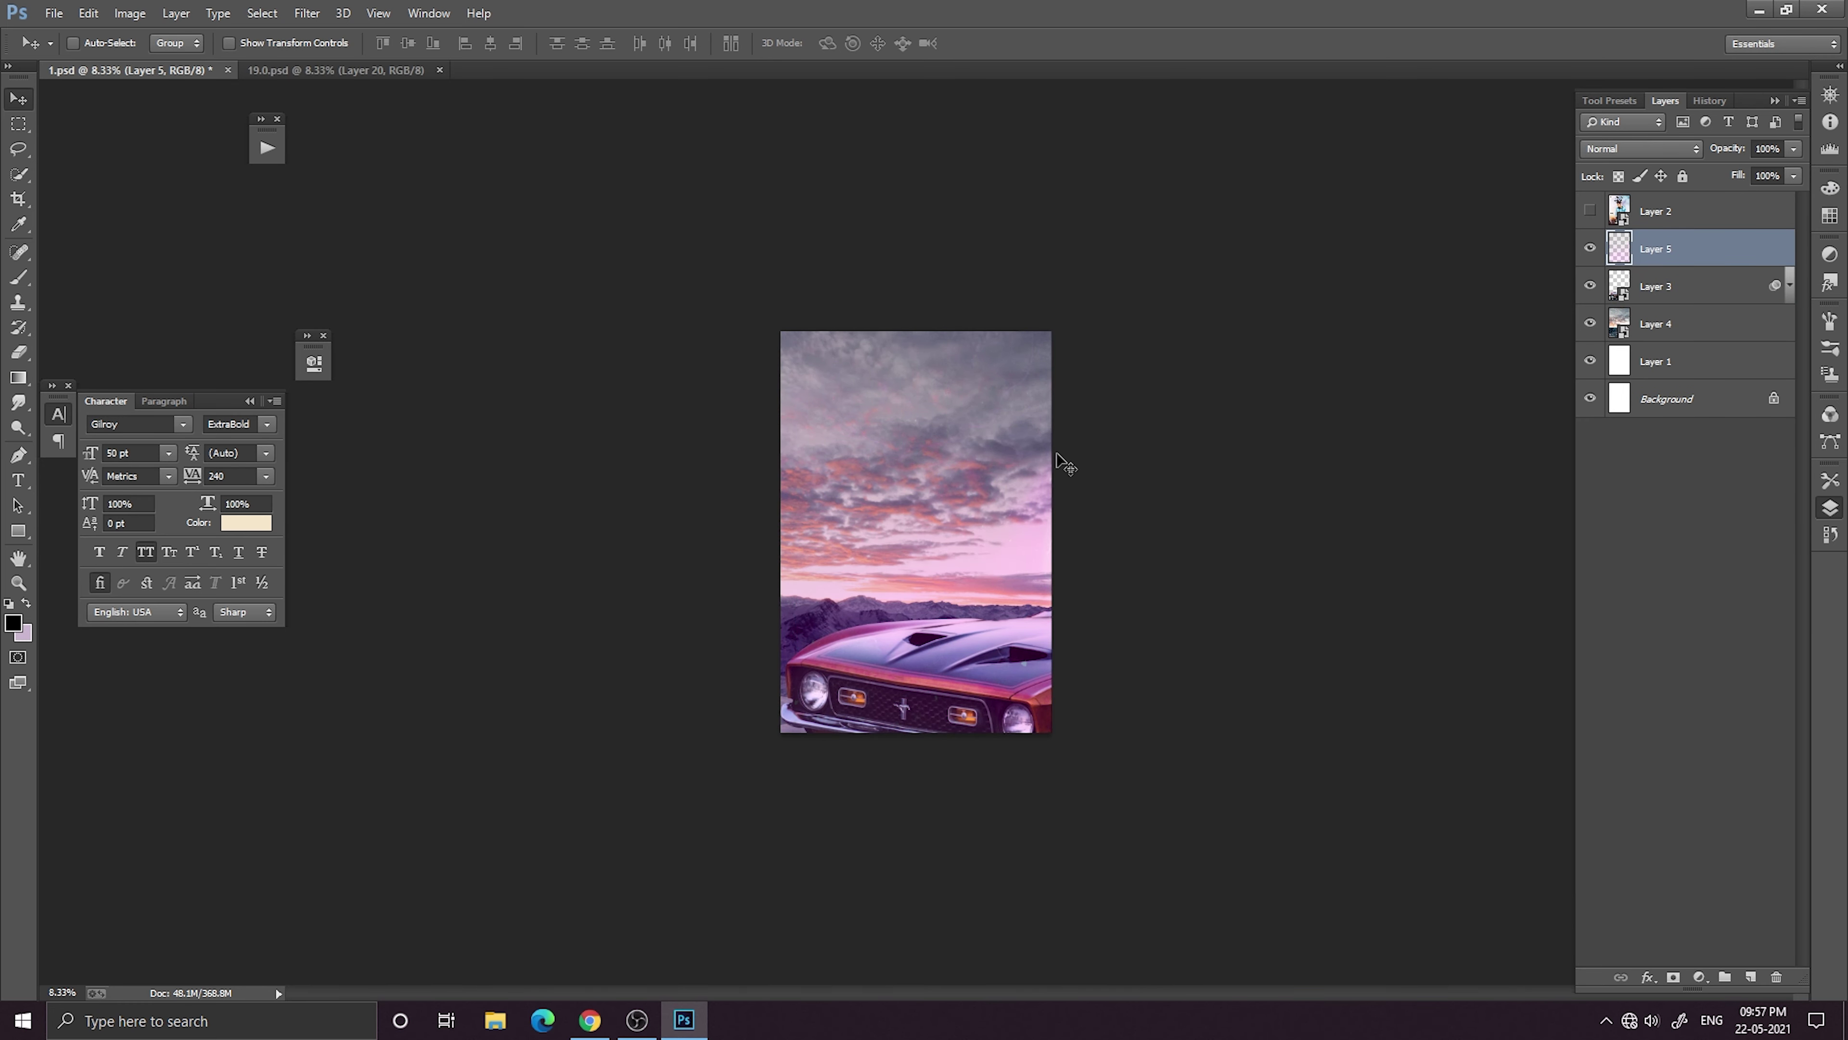
pyautogui.hotkey('ctrl', 't')
pyautogui.click(868, 43)
pyautogui.hotkey('ctrl', '+')
pyautogui.hotkey('ctrl', '+')
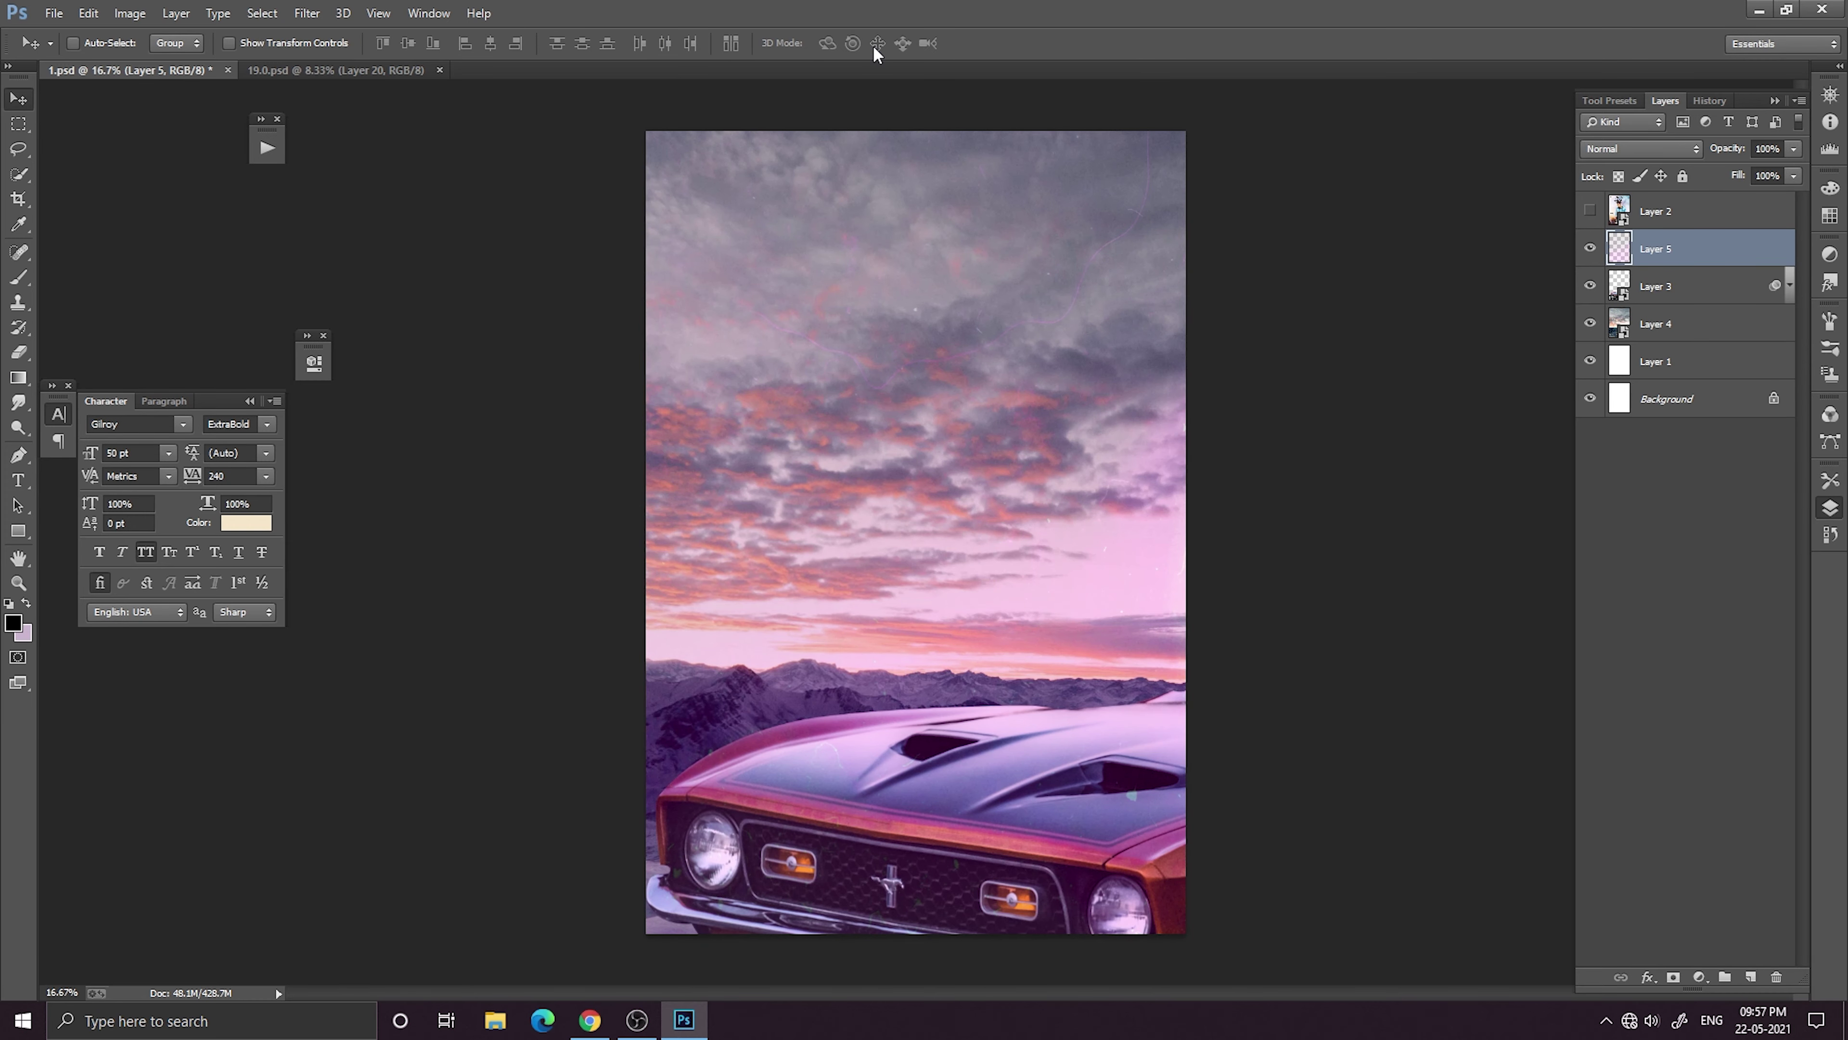
# Check the pink overlay's effect on the sky and car, and delete the overlay layer.
pyautogui.hotkey('ctrl', '+')
pyautogui.hotkey('ctrl', '-')
pyautogui.hotkey('ctrl', '-')
pyautogui.hotkey('ctrl', '-')
pyautogui.hotkey('ctrl', '-')
pyautogui.hotkey('ctrl', '-')
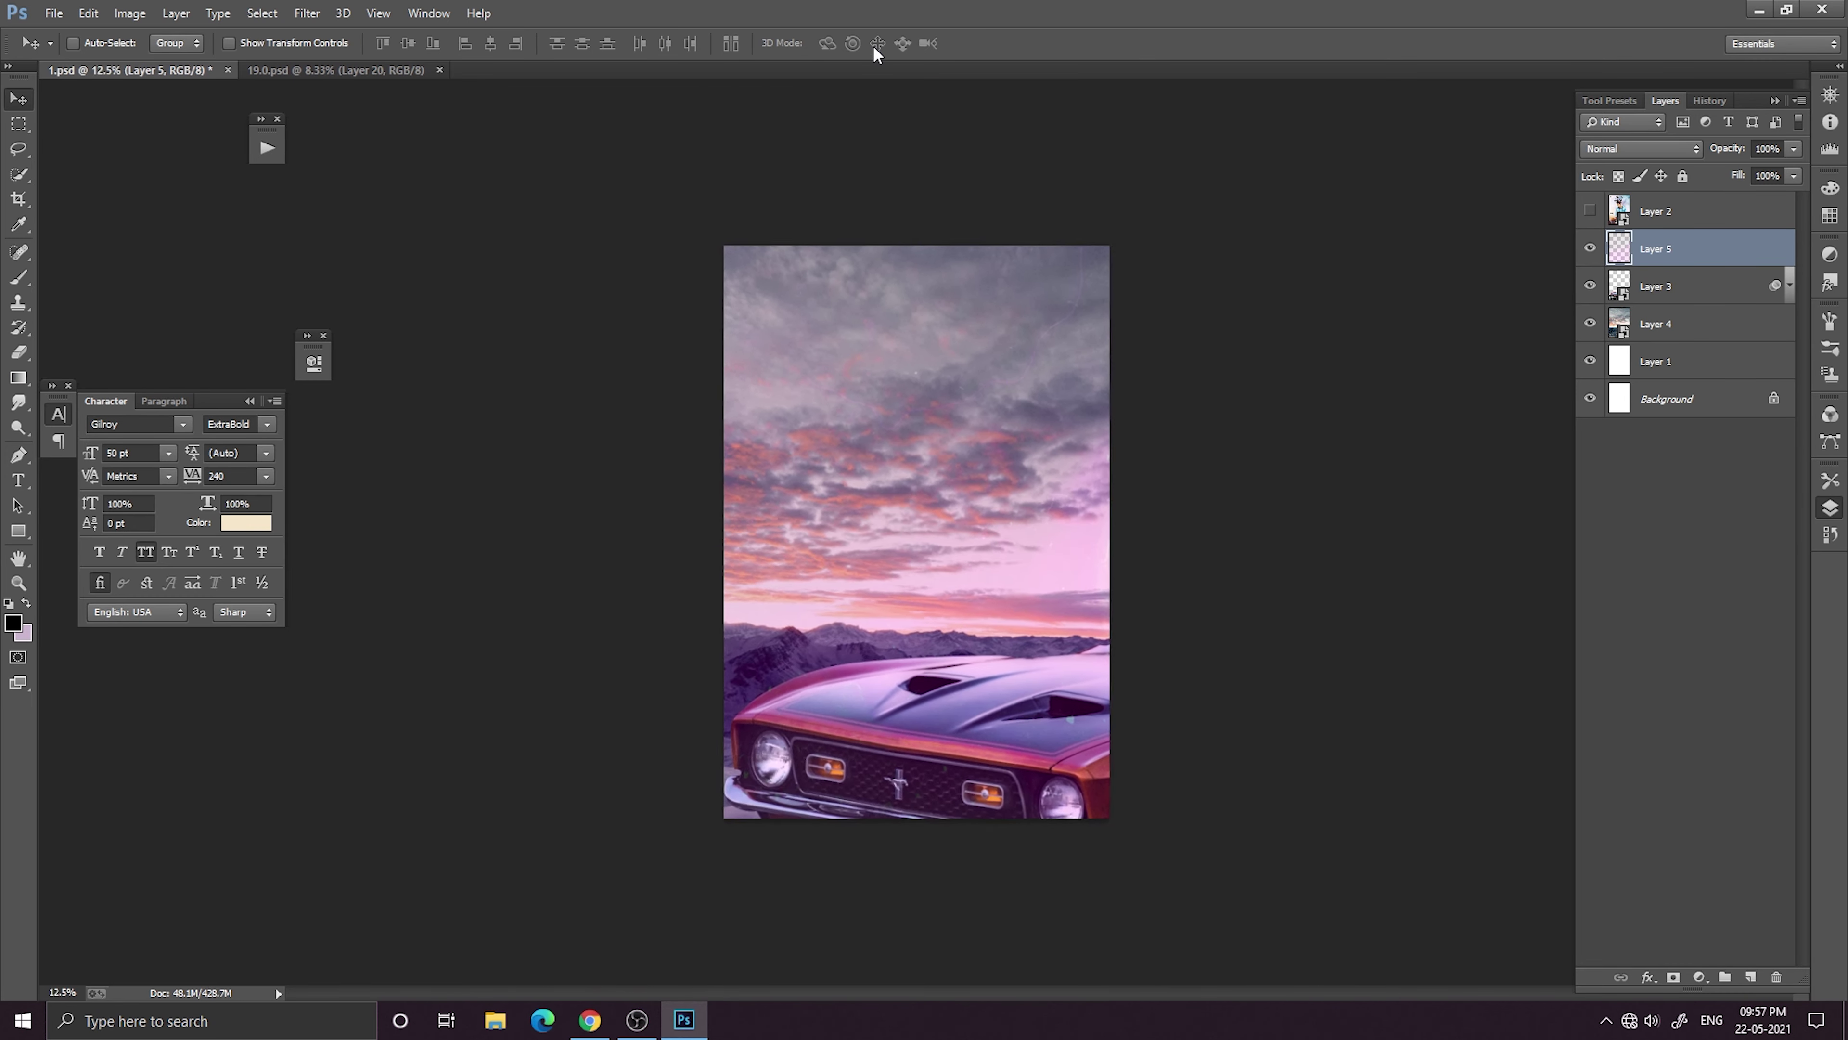
pyautogui.hotkey('ctrl', '+')
pyautogui.hotkey('ctrl', '+')
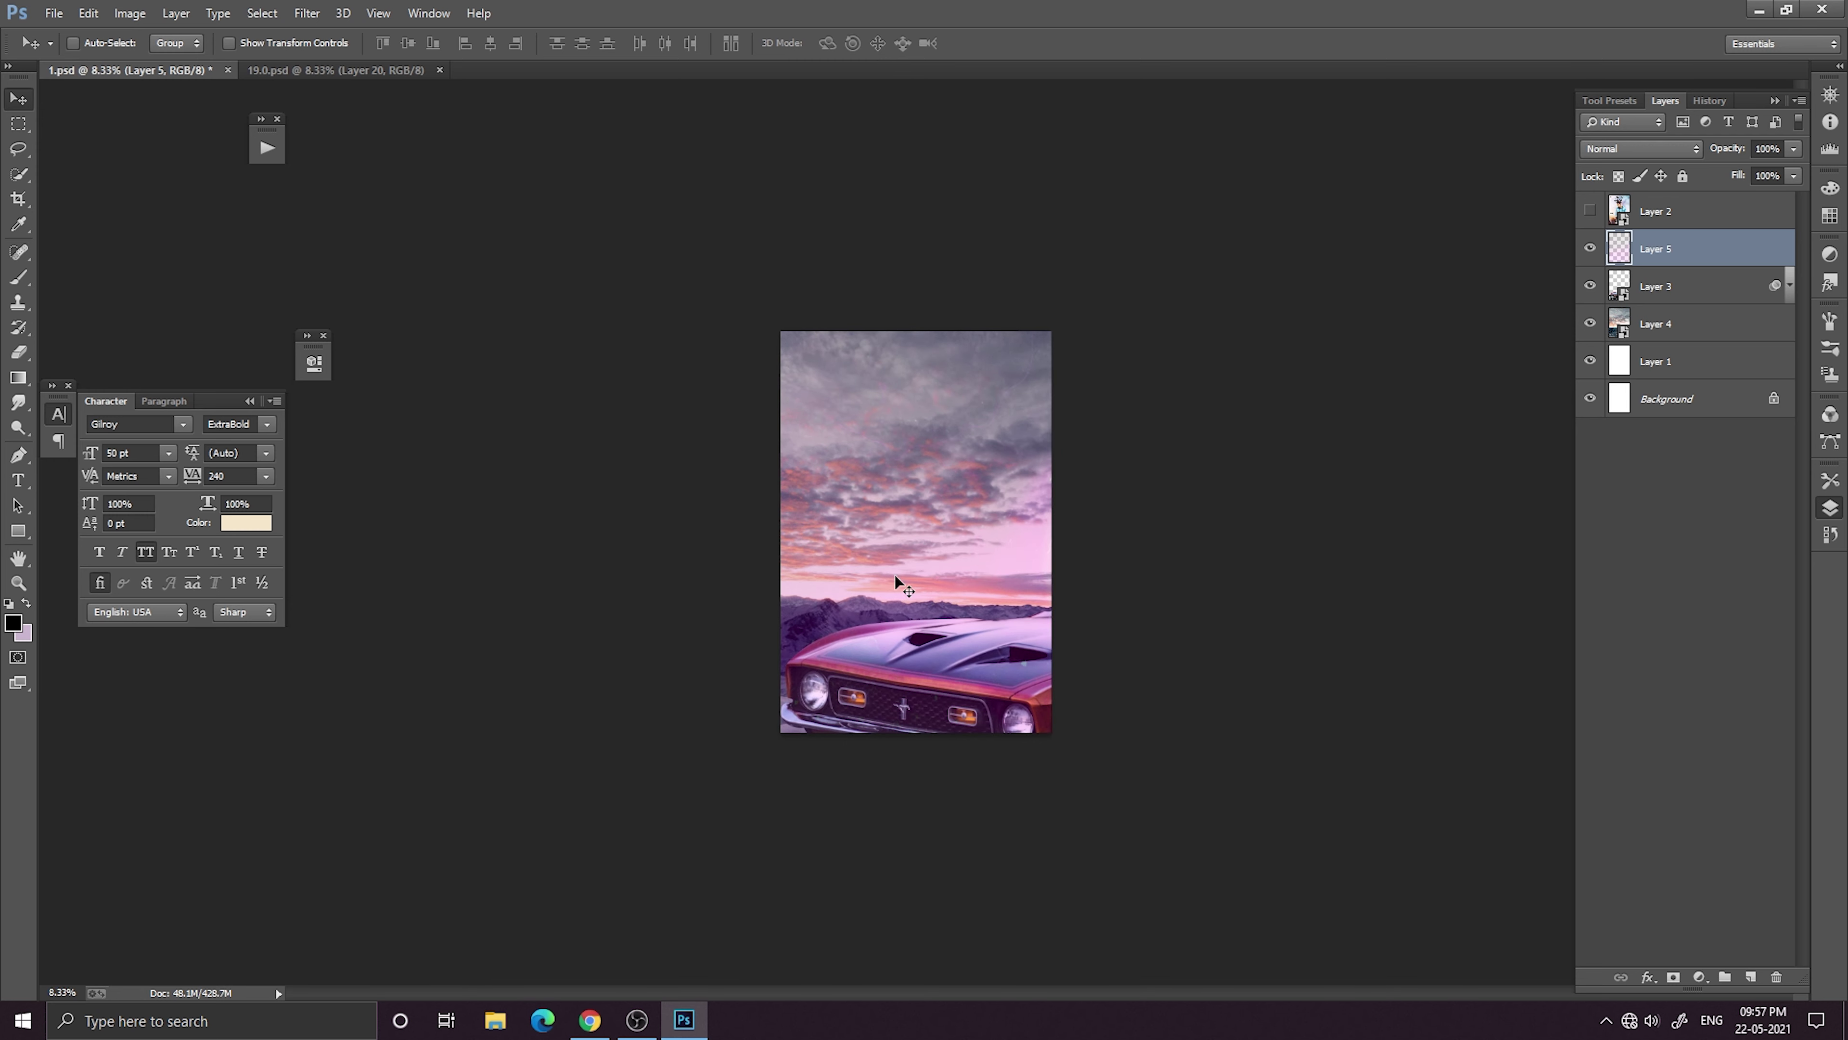
pyautogui.press('Delete')
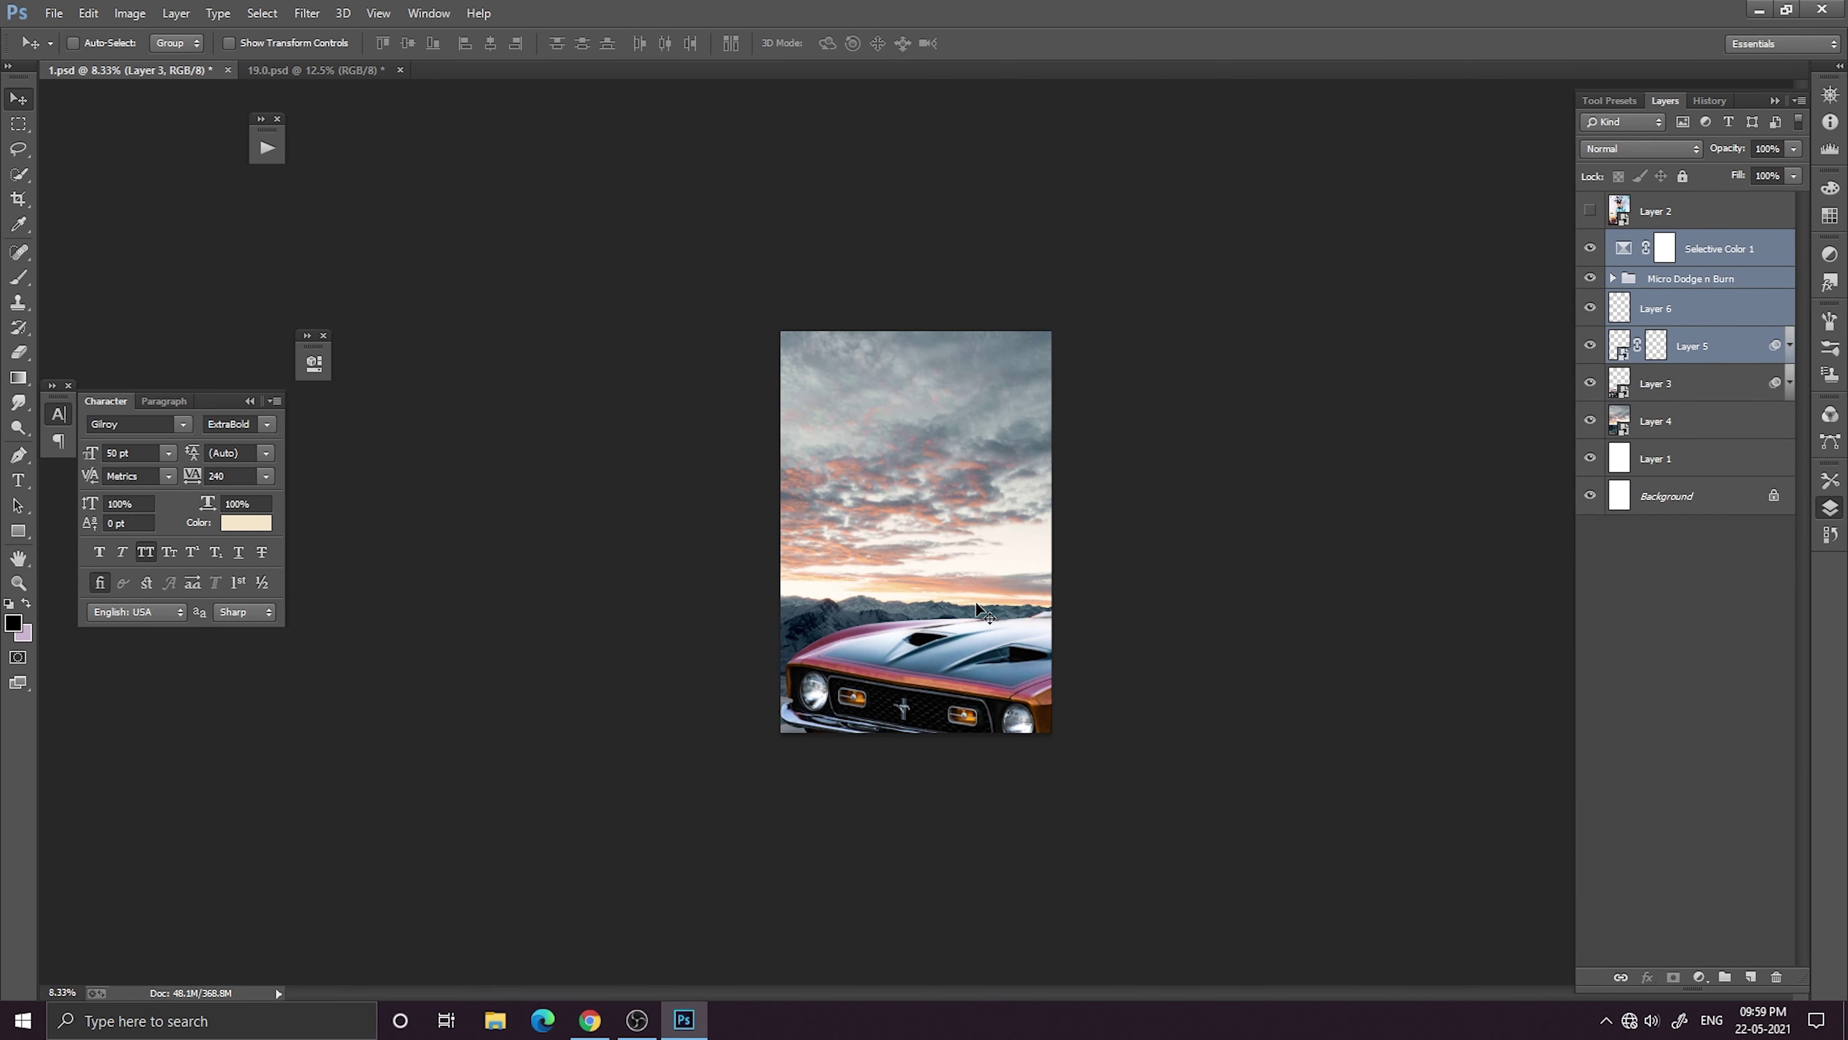
# Place the imported layers of the man in the tracksuit in front of the car, near the canvas centre.
pyautogui.moveTo(1665, 263); pyautogui.dragTo(1700, 198)
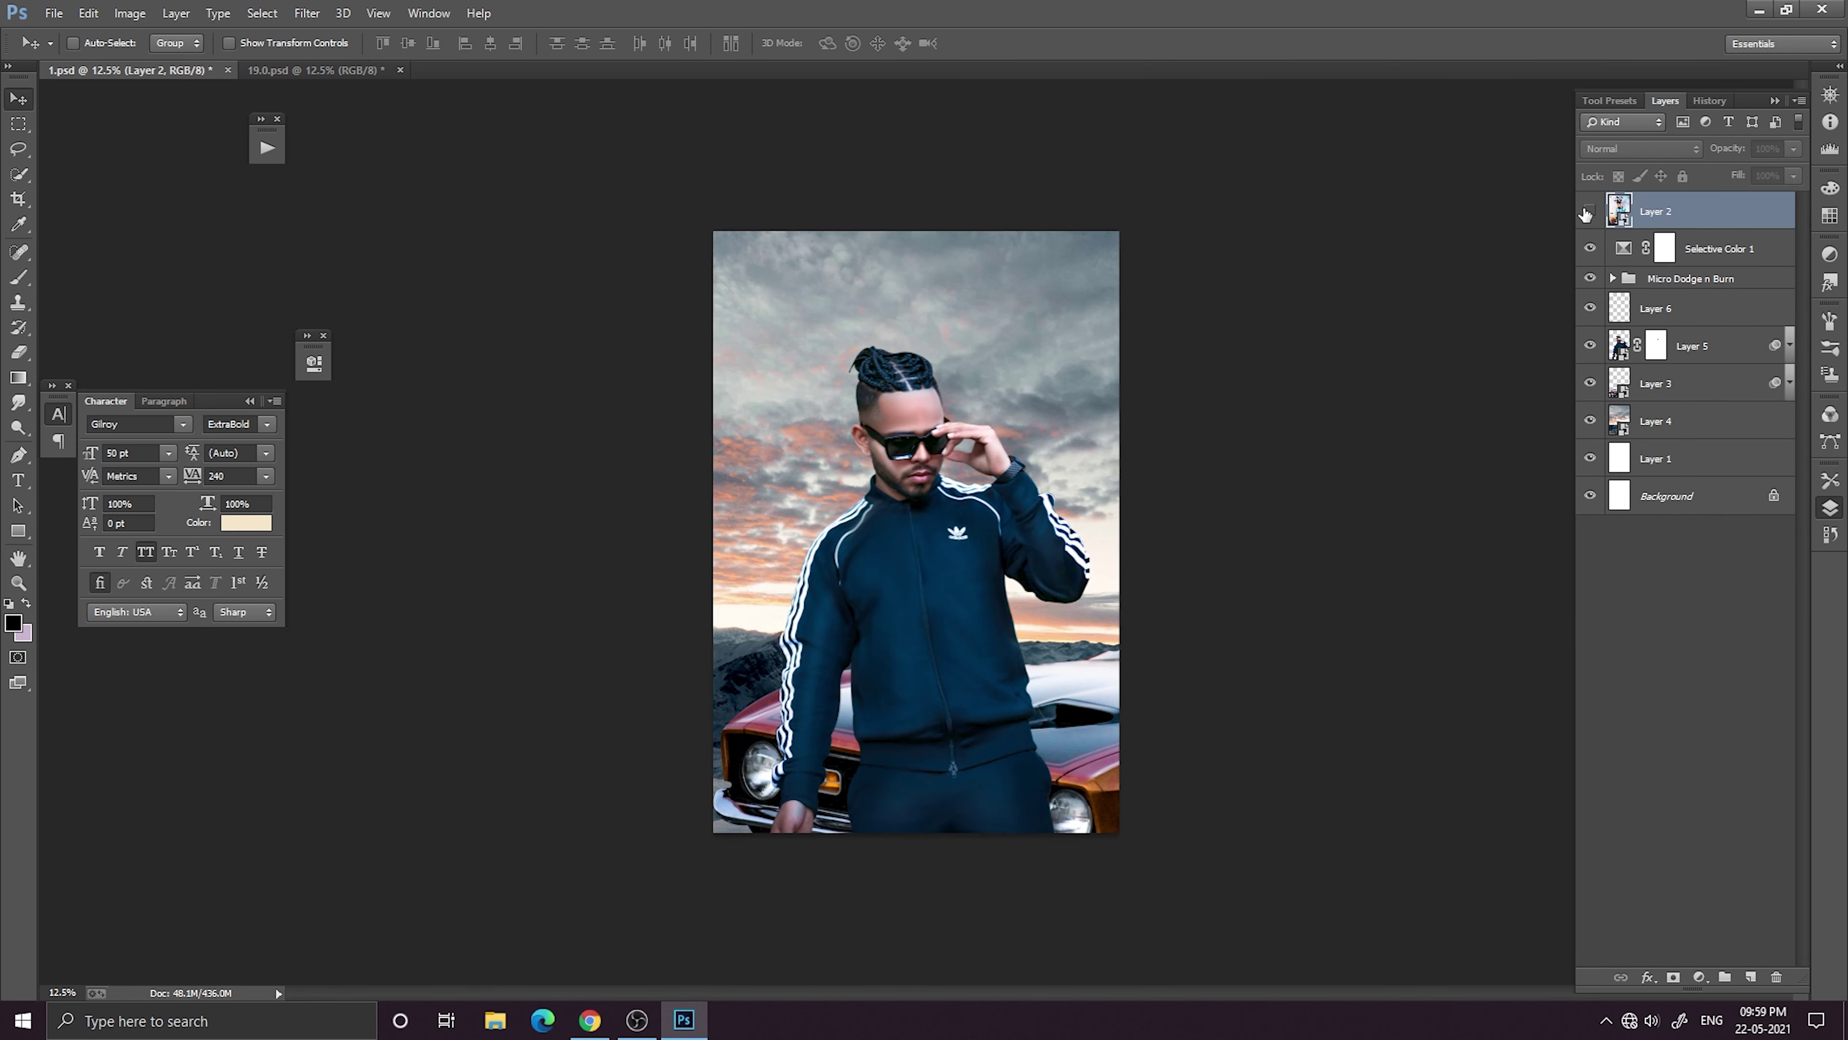
# Examine the composite of the man, car and sky at several magnifications.
pyautogui.hotkey('ctrl', '-')
pyautogui.hotkey('ctrl', '-')
pyautogui.hotkey('ctrl', '+')
pyautogui.hotkey('ctrl', '+')
pyautogui.hotkey('ctrl', '+')
pyautogui.hotkey('ctrl', '-')
pyautogui.hotkey('ctrl', '-')
pyautogui.hotkey('ctrl', '-')
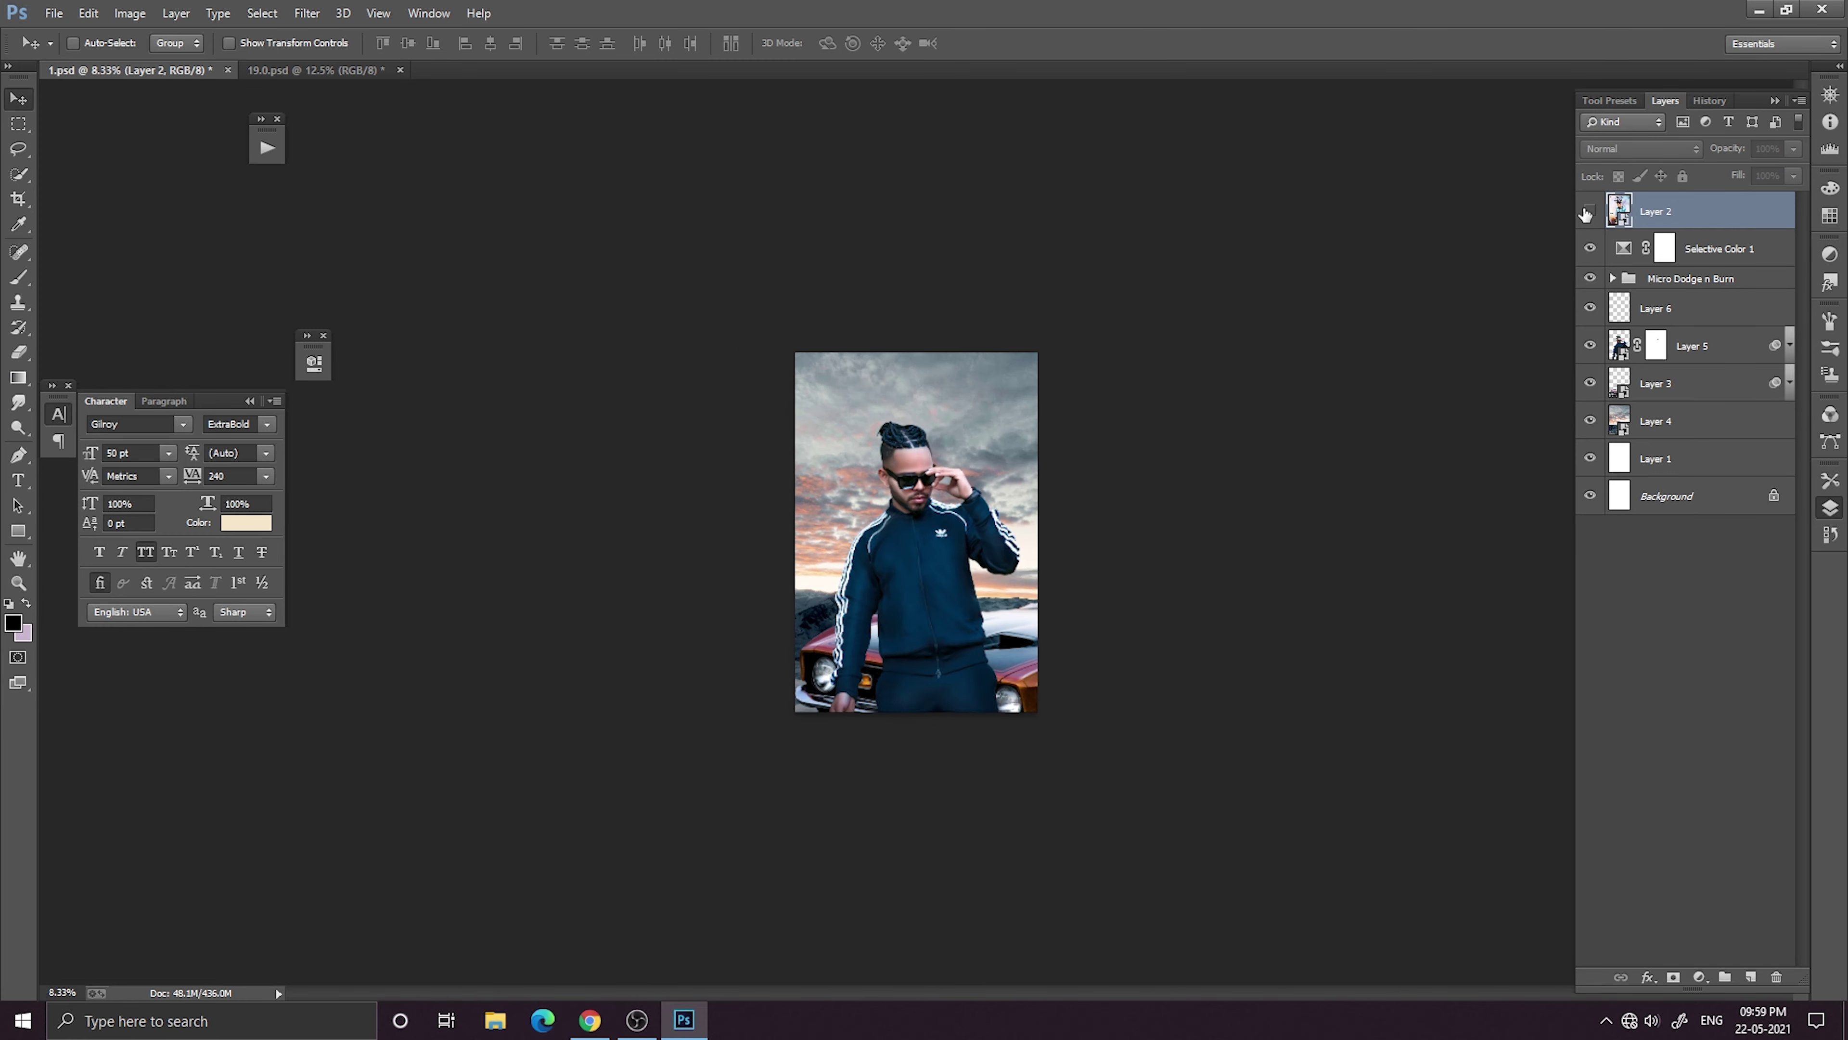
pyautogui.hotkey('ctrl', '+')
pyautogui.hotkey('ctrl', '+')
pyautogui.hotkey('ctrl', '+')
pyautogui.hotkey('ctrl', '+')
pyautogui.hotkey('ctrl', '-')
pyautogui.hotkey('ctrl', '-')
pyautogui.hotkey('ctrl', '-')
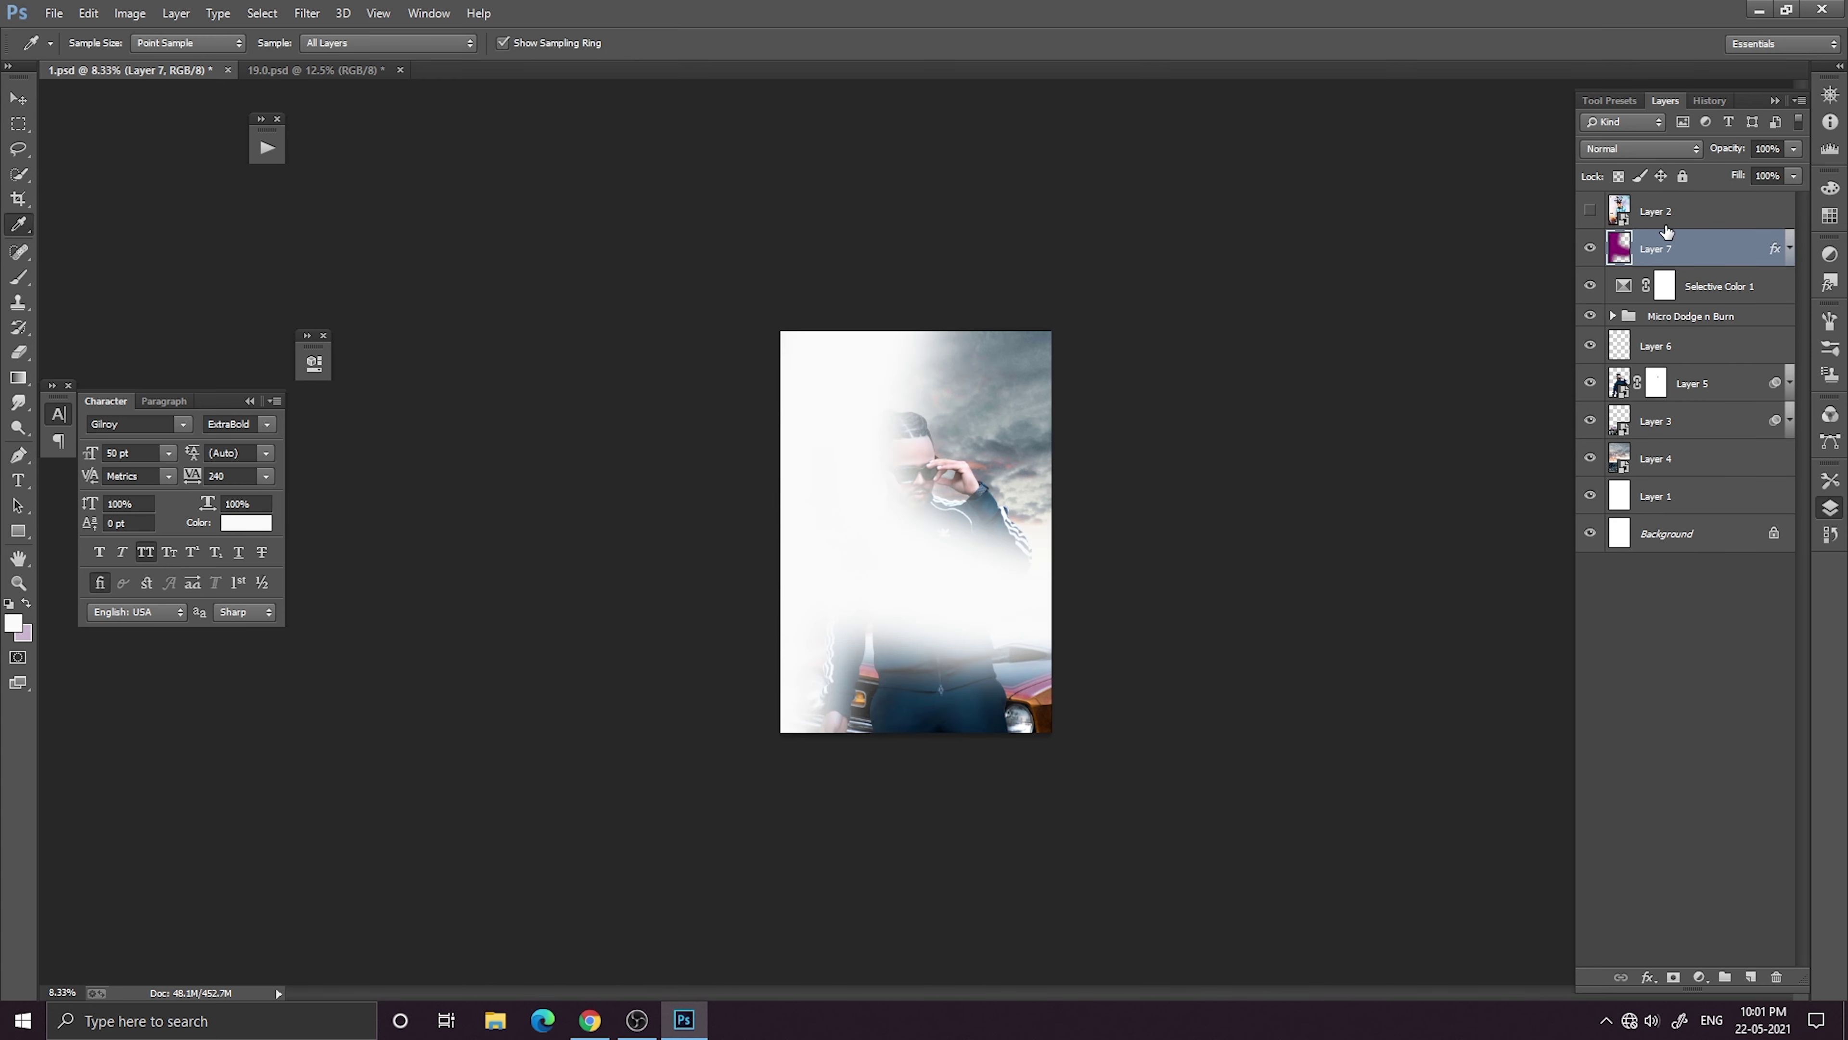
# Place the white haze layer between the sky and car layers and set its opacity to 44%.
pyautogui.moveTo(1663, 240); pyautogui.dragTo(1649, 409)
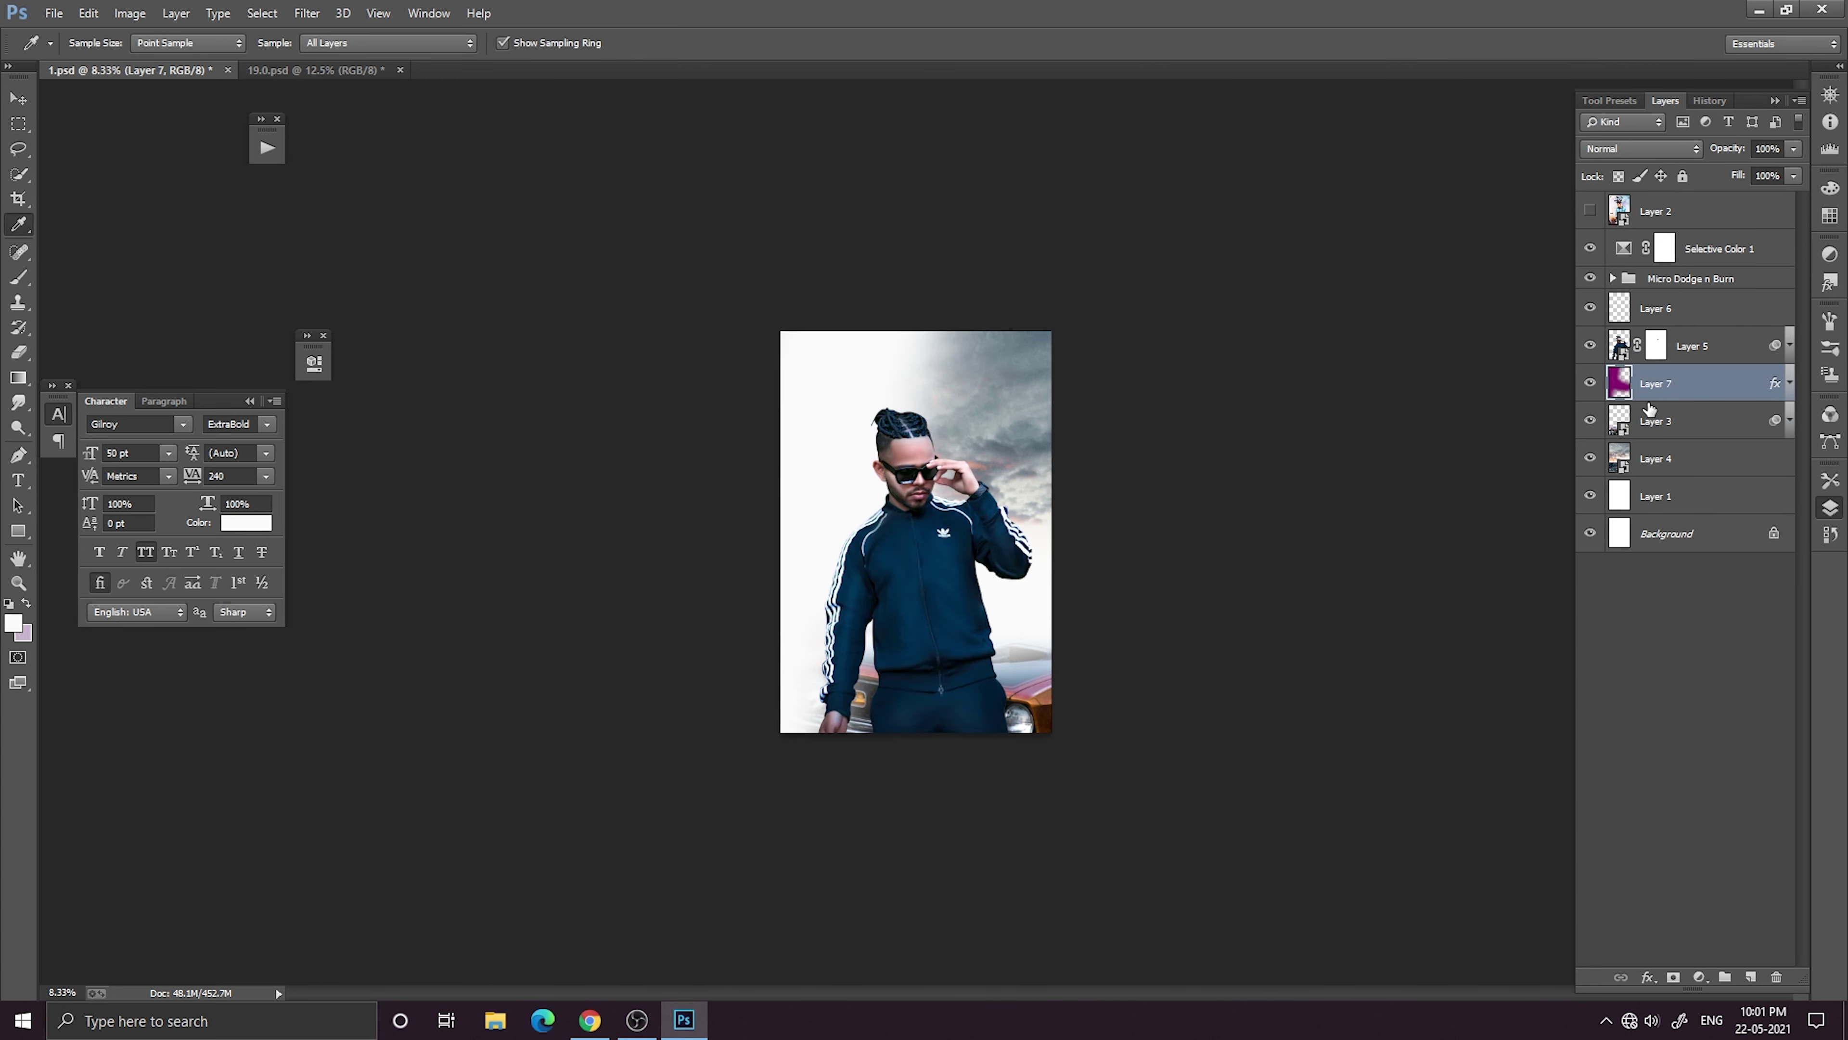
pyautogui.moveTo(1729, 149); pyautogui.dragTo(1665, 151)
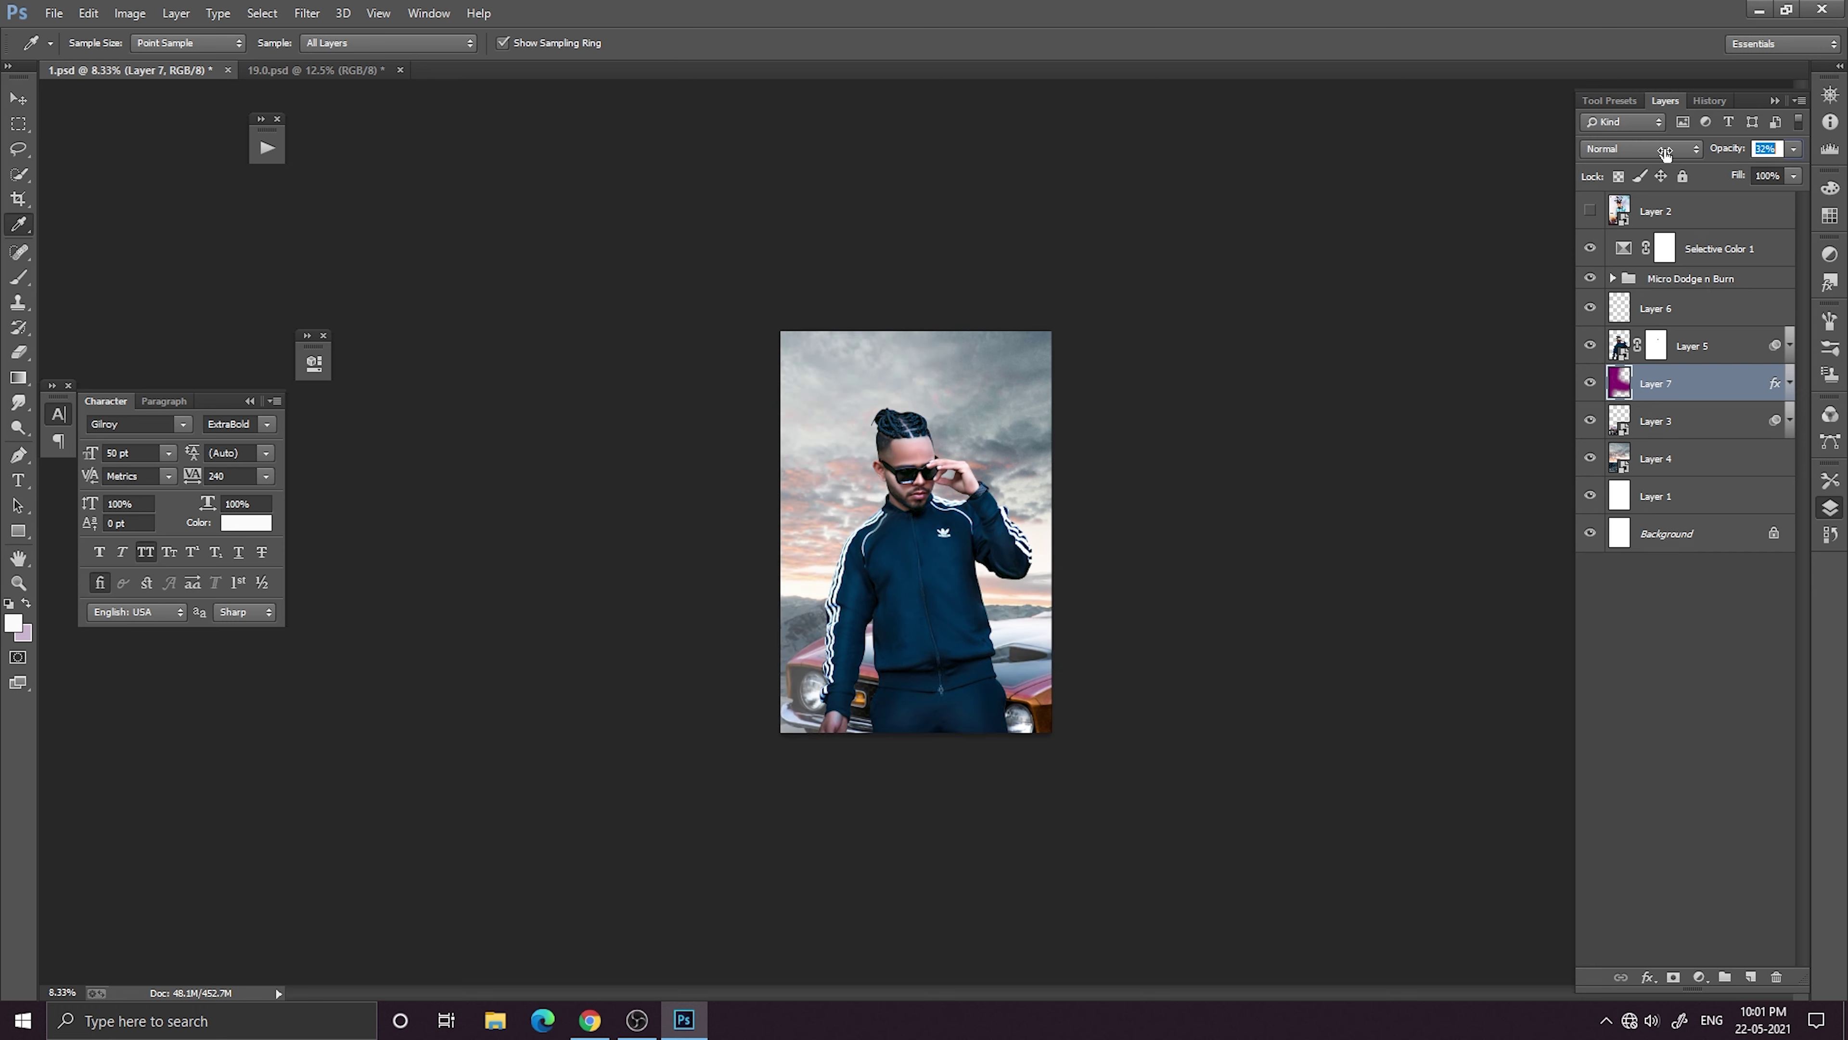
pyautogui.moveTo(1687, 371); pyautogui.dragTo(1667, 433)
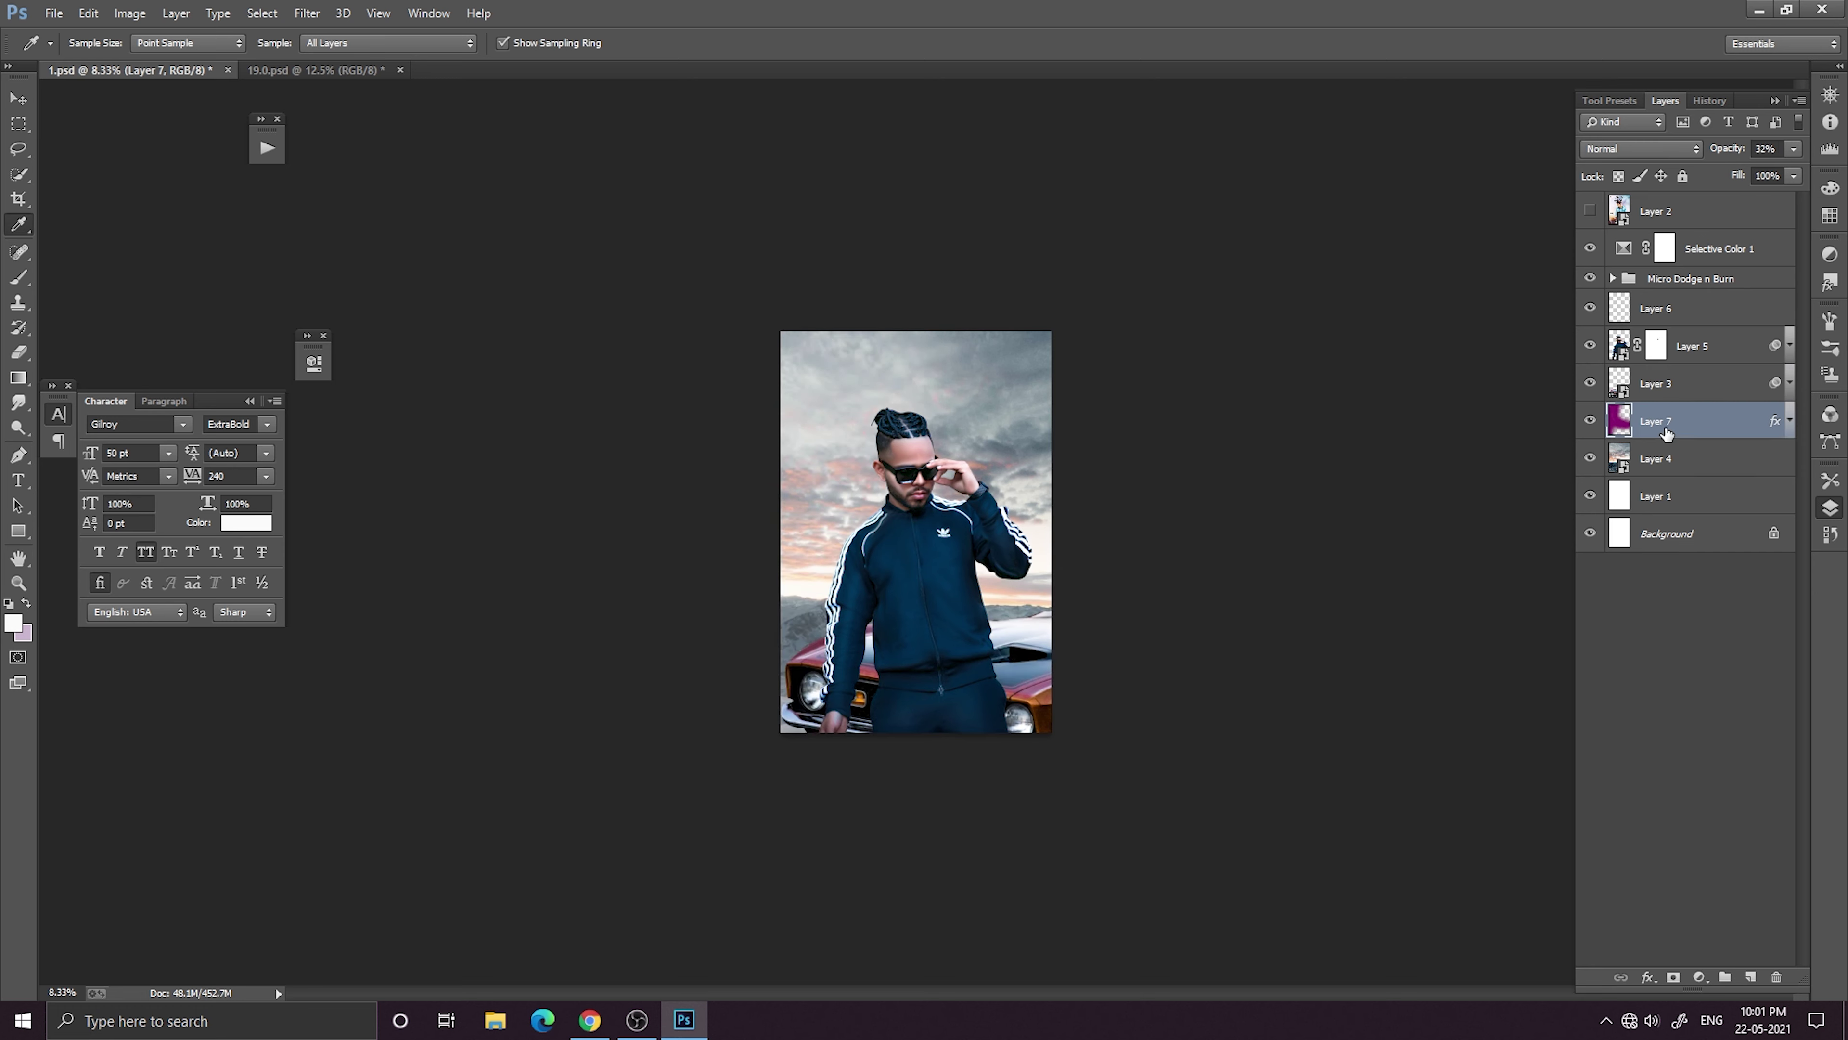
pyautogui.moveTo(1723, 150); pyautogui.dragTo(1736, 156)
pyautogui.hotkey('ctrl', '-')
pyautogui.hotkey('ctrl', '-')
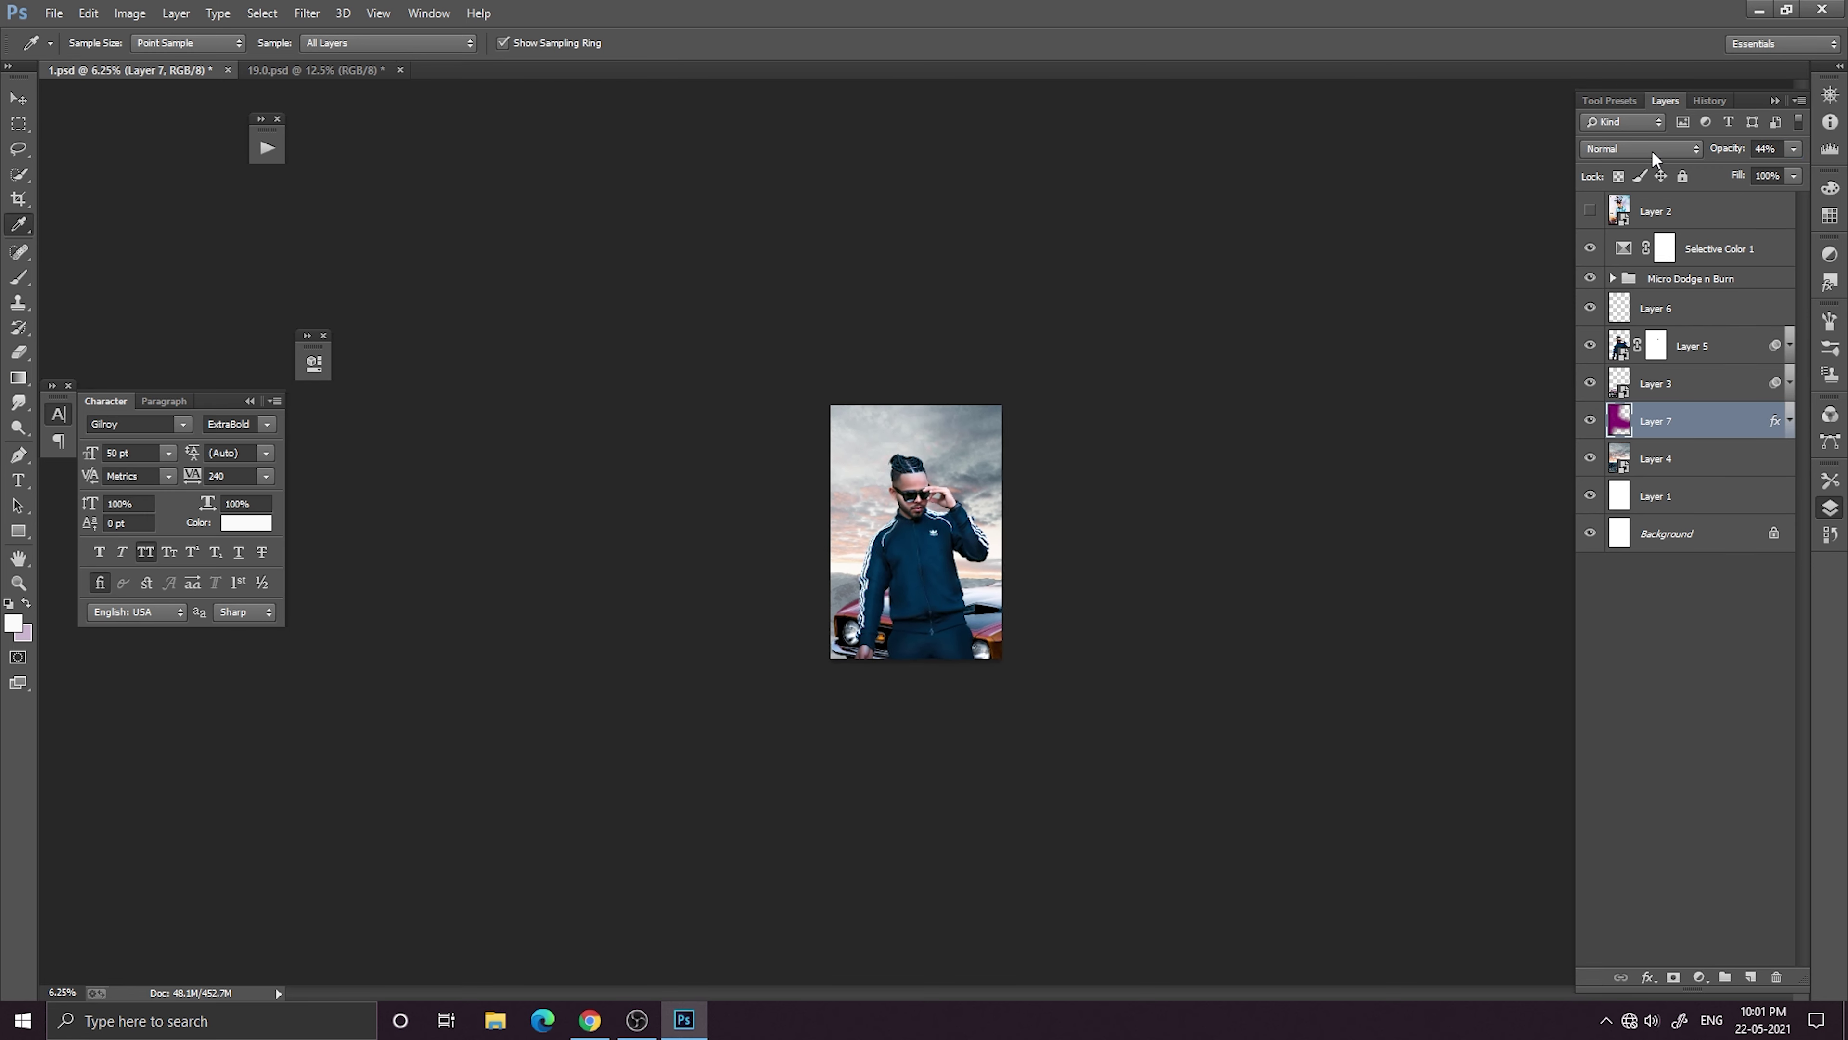
pyautogui.hotkey('ctrl', '+')
pyautogui.hotkey('ctrl', '+')
pyautogui.hotkey('ctrl', '+')
pyautogui.hotkey('ctrl', '-')
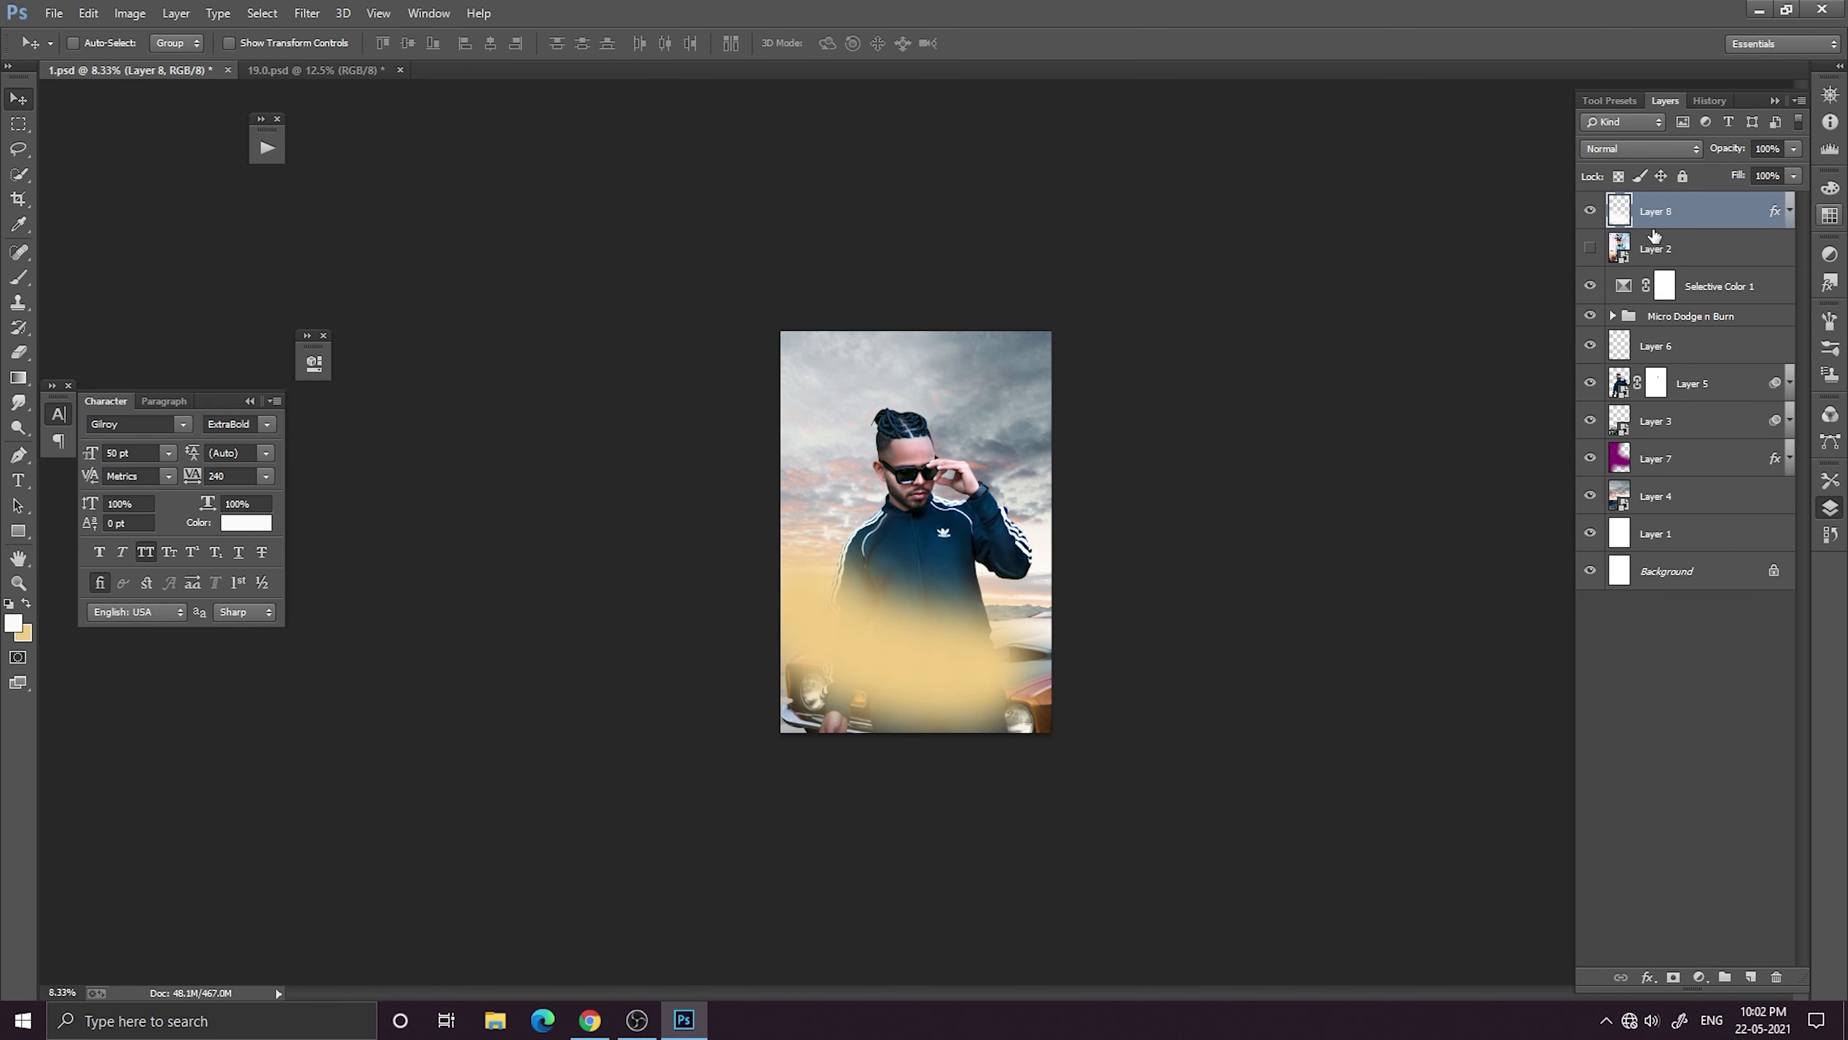
# Move the yellow haze layer directly beneath the man's layer and set its opacity to 38%.
pyautogui.moveTo(1656, 213)
pyautogui.mouseDown()
pyautogui.moveTo(1672, 441)
pyautogui.moveTo(1671, 379)
pyautogui.mouseUp()
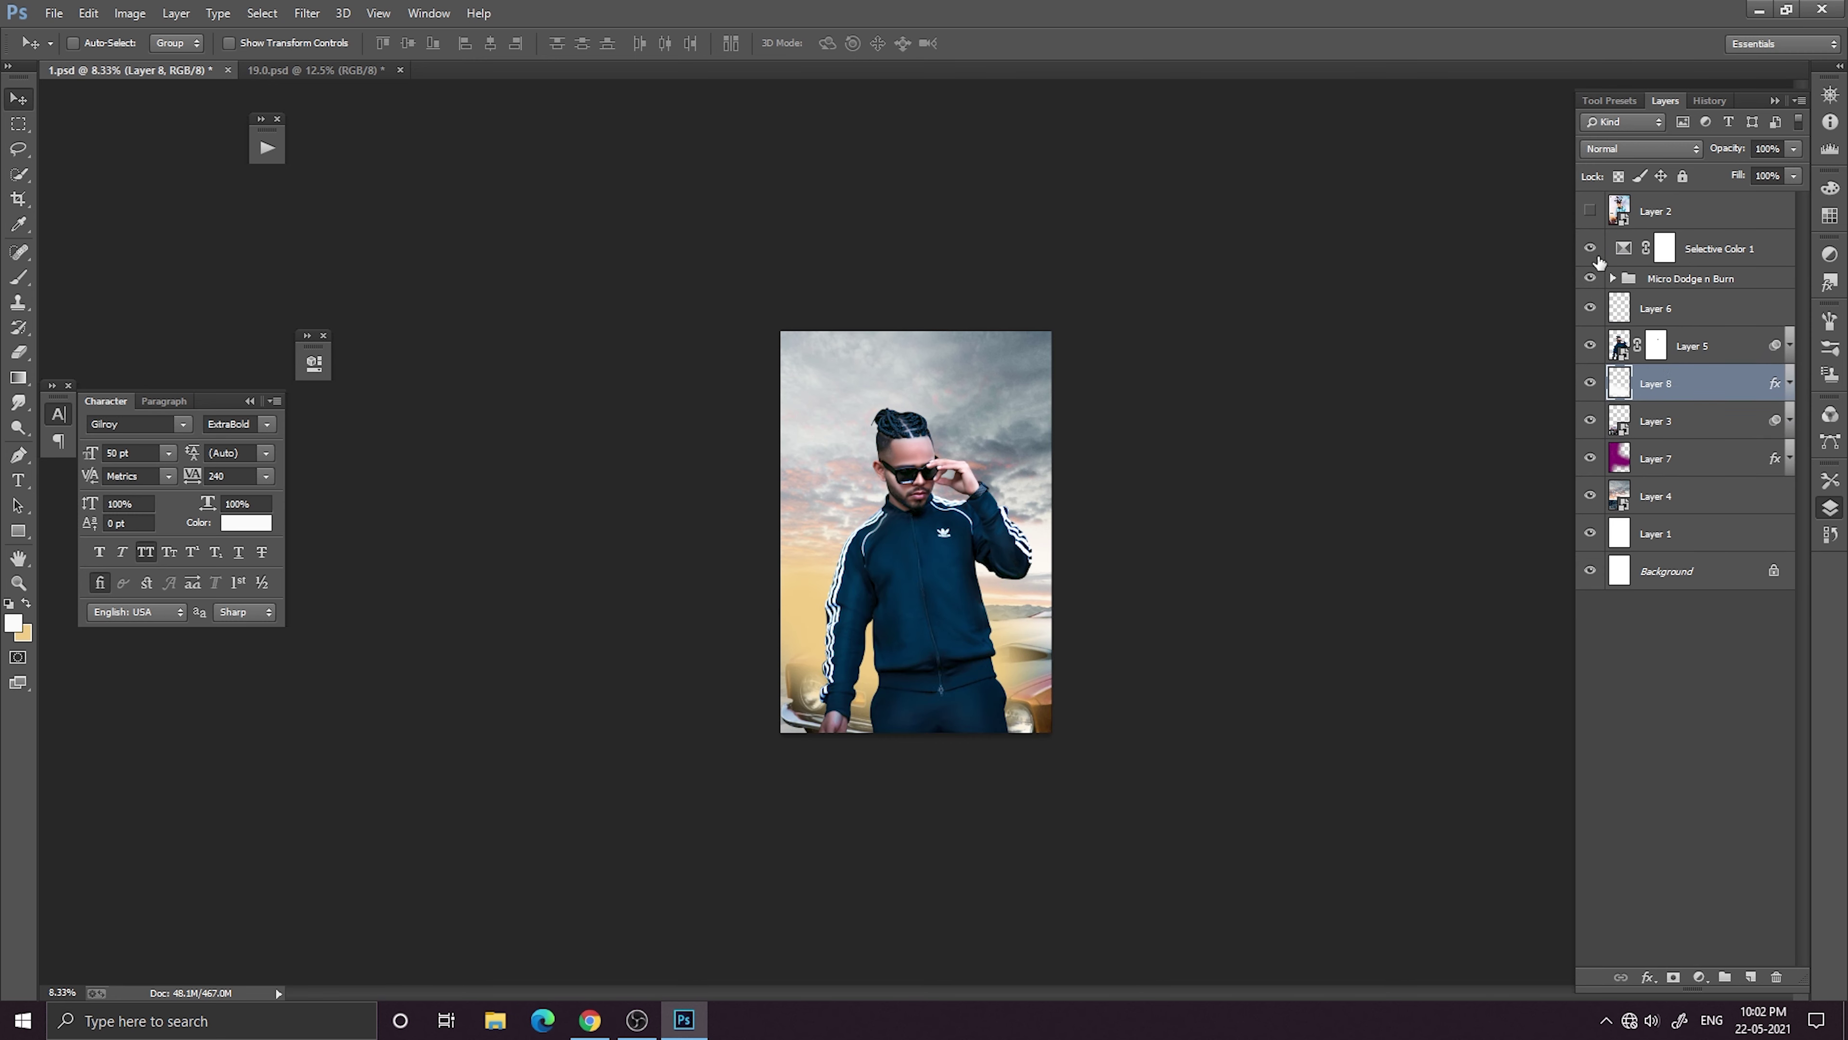
pyautogui.moveTo(1715, 151); pyautogui.dragTo(1658, 150)
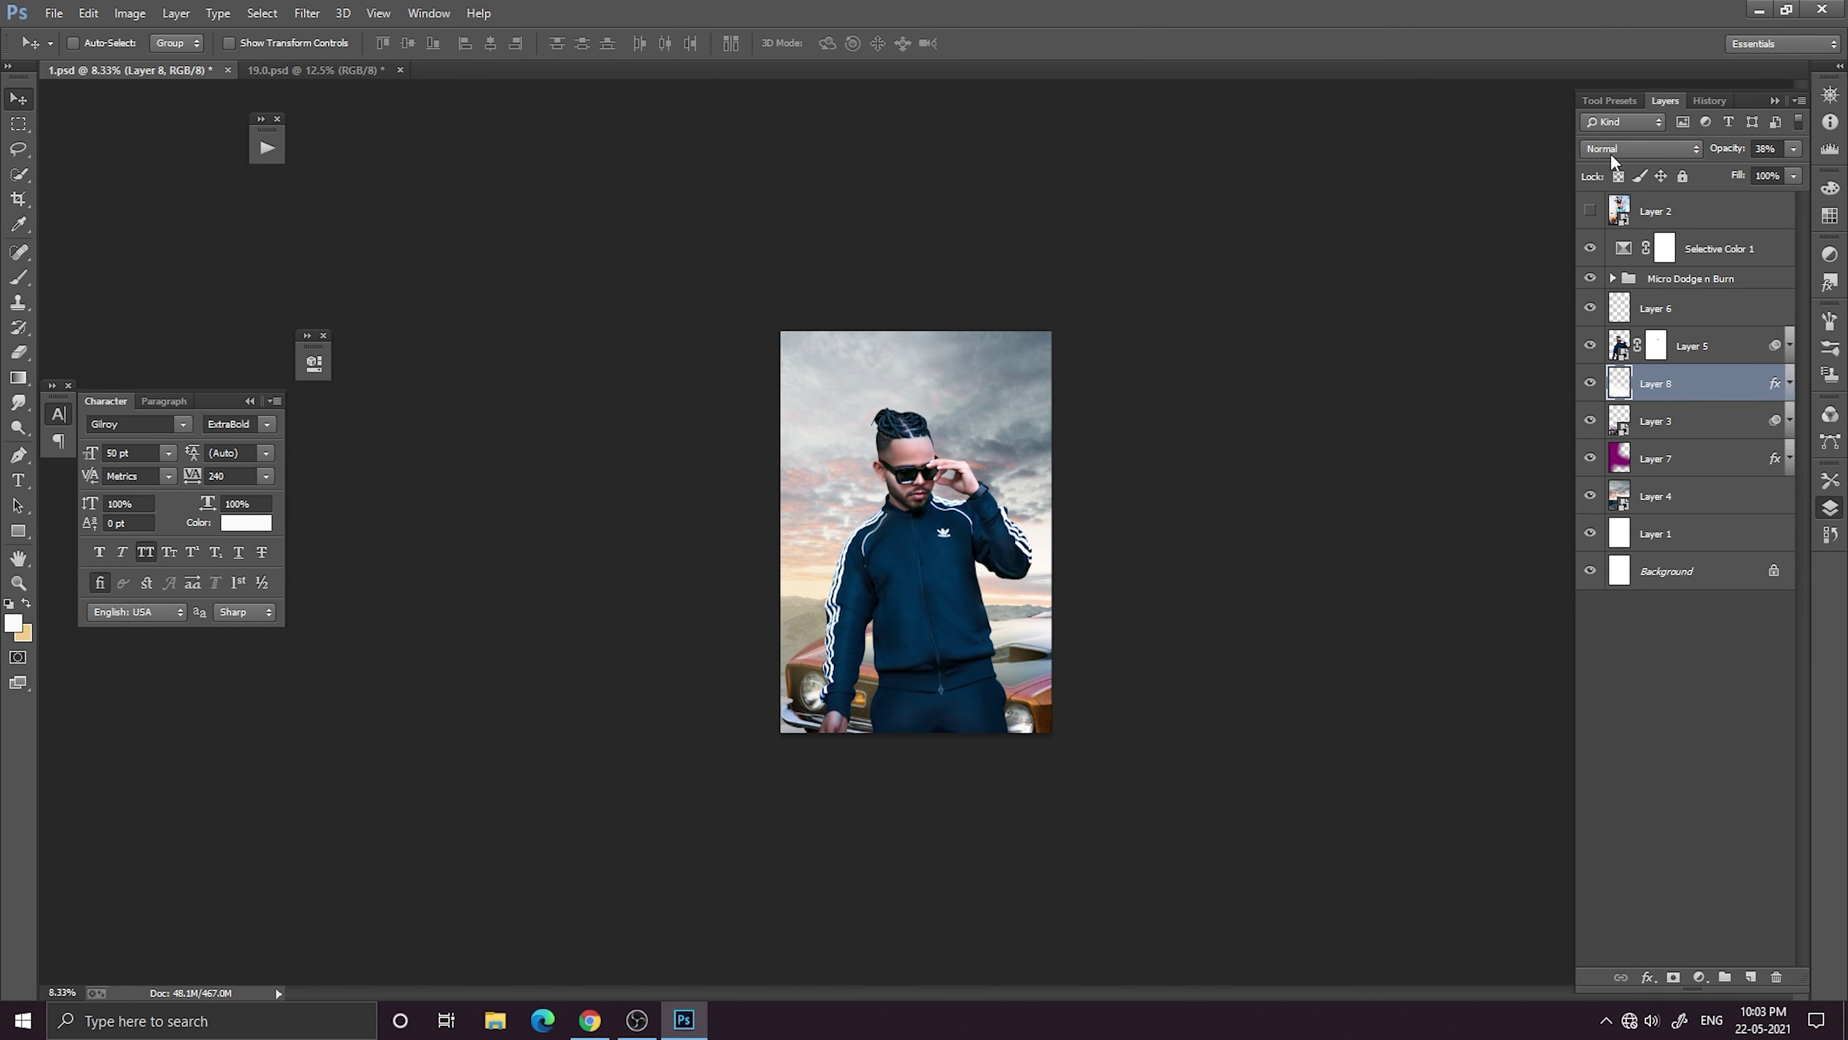
# Try the Lighten blend mode on the yellow haze layer and compare the image with and without the haze.
pyautogui.click(1610, 155)
pyautogui.click(1605, 183)
pyautogui.press('Down')
pyautogui.press('Down')
pyautogui.hotkey('ctrl', '+')
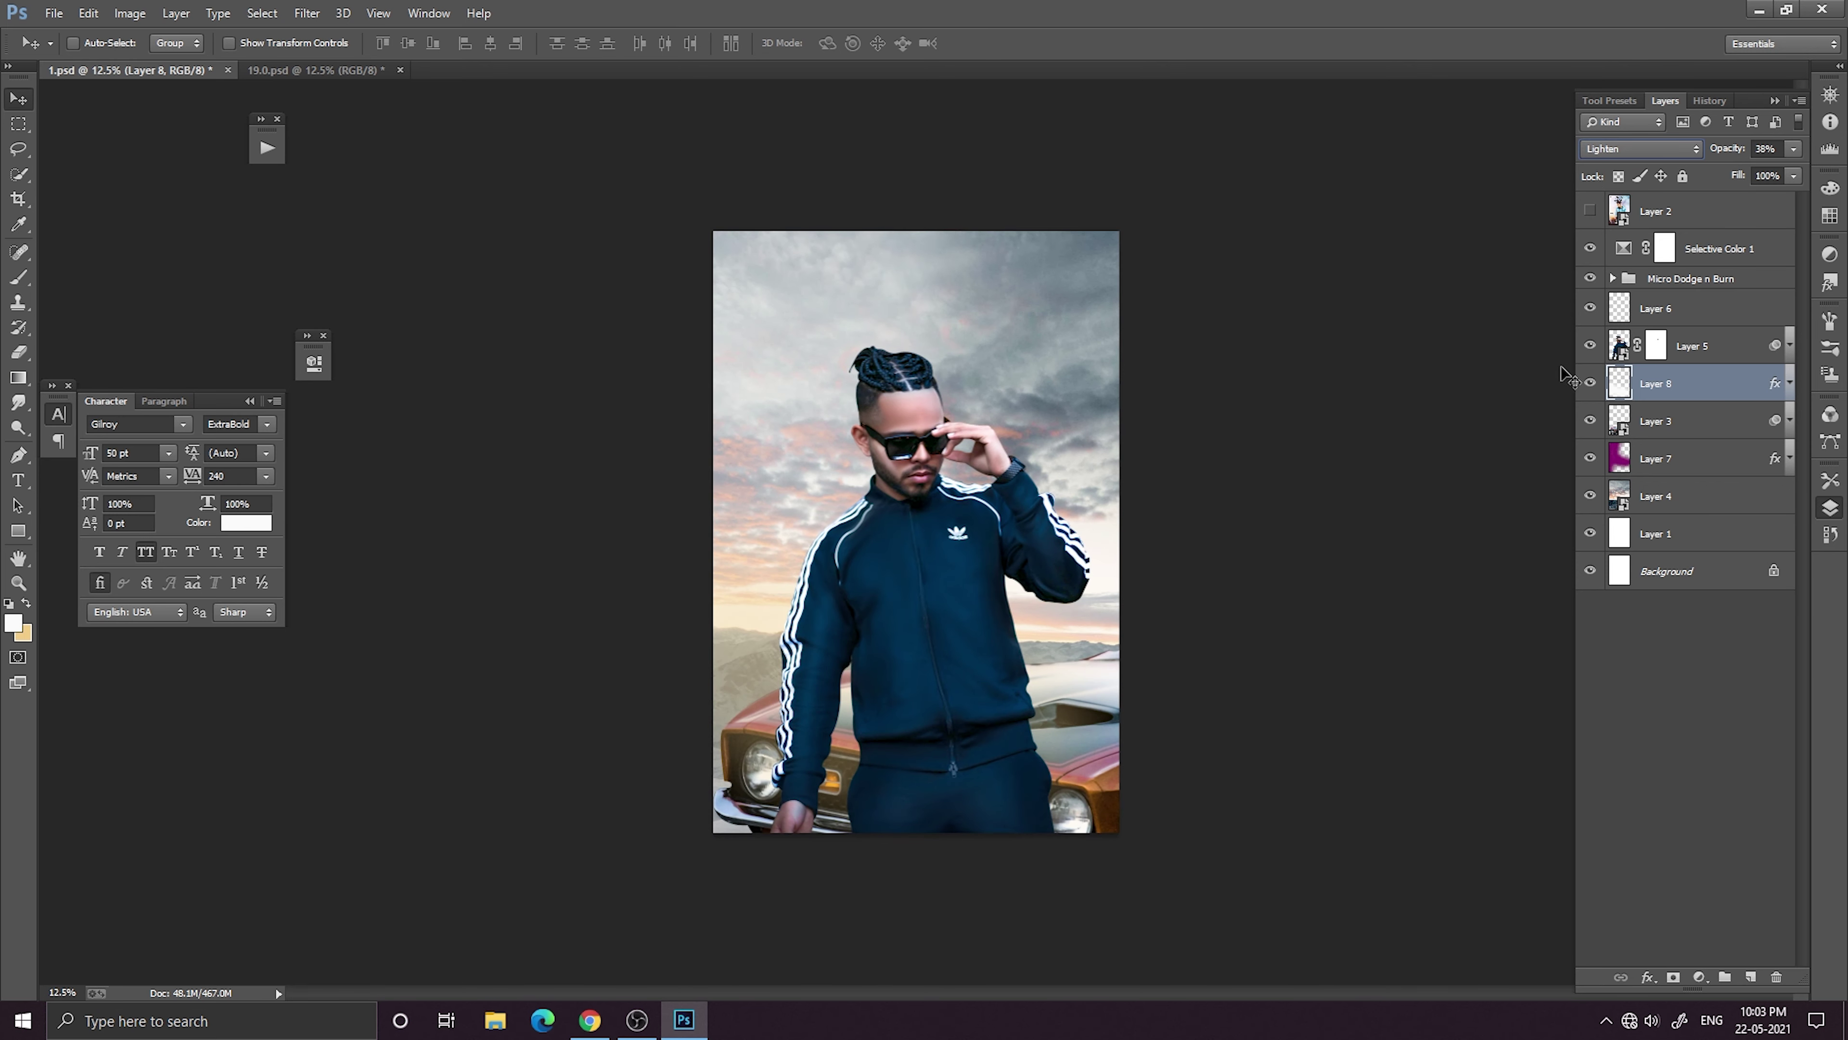
pyautogui.click(1589, 386)
pyautogui.click(1589, 386)
# Set the yellow haze layer's opacity to 75% and its blend mode to Pin Light after trying Normal and Screen.
pyautogui.click(1627, 154)
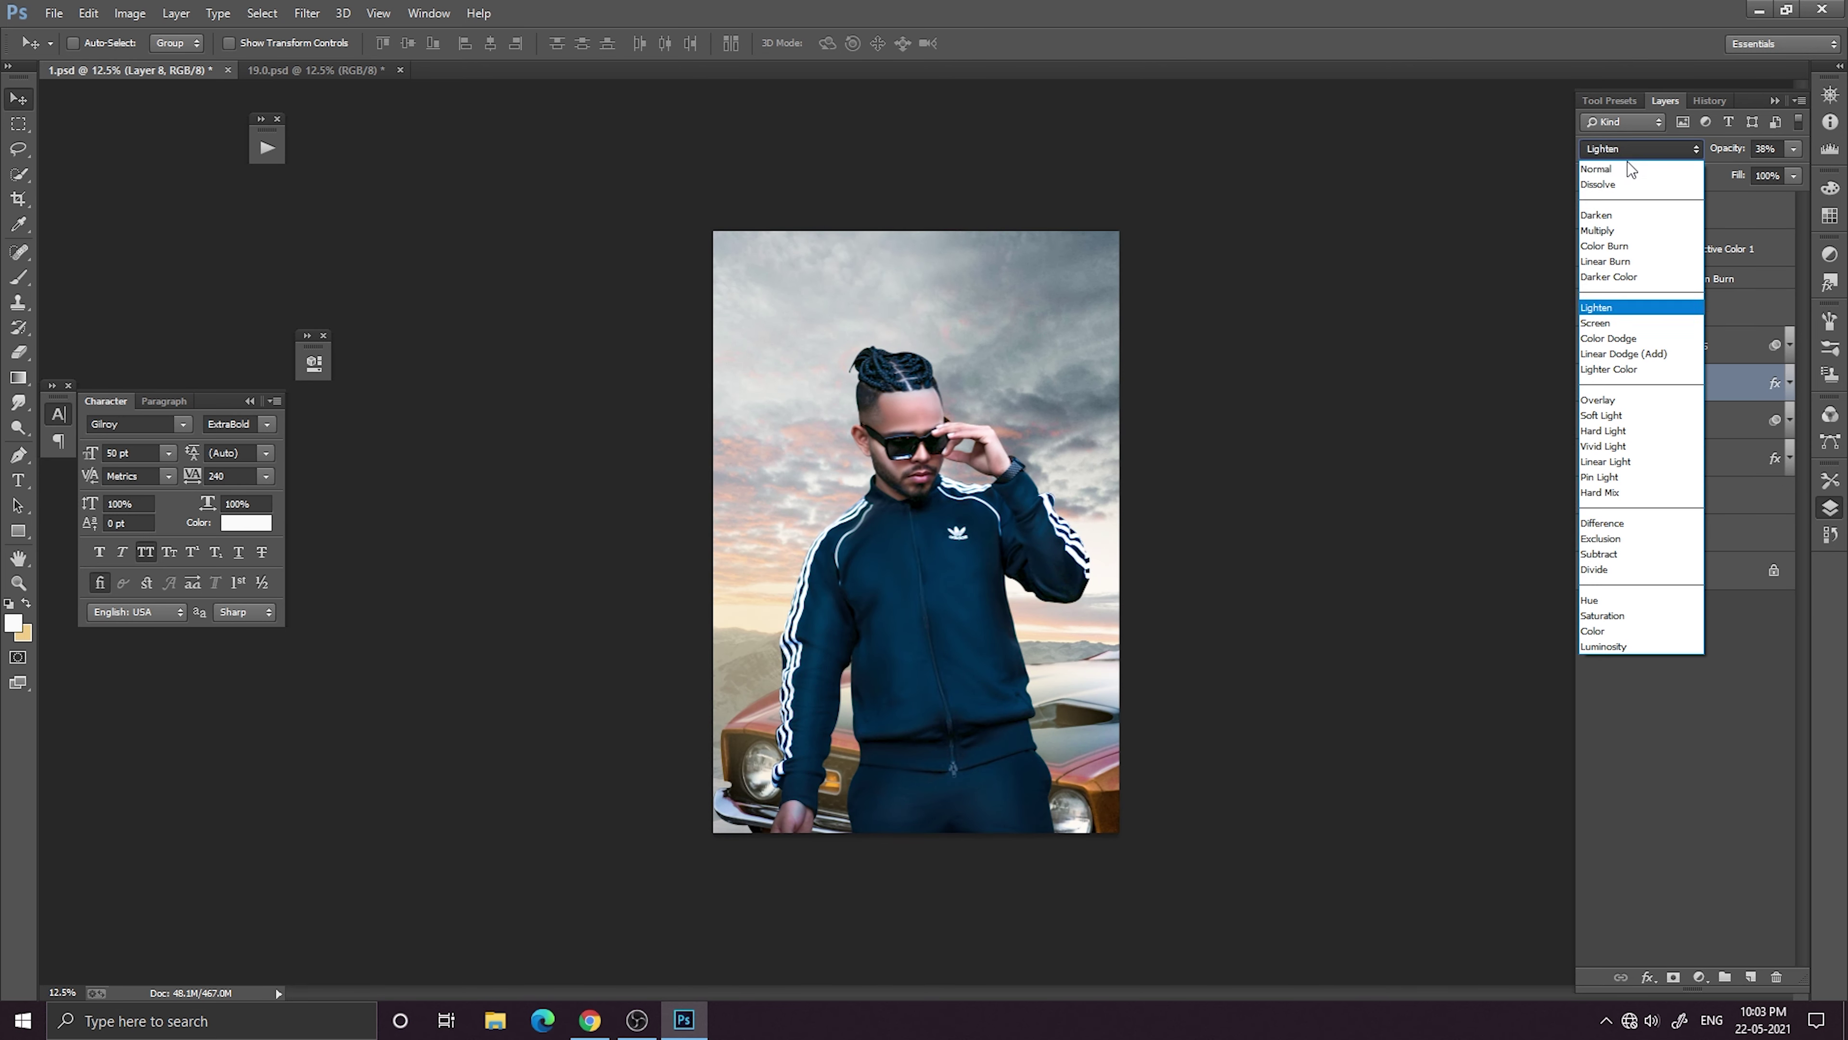
pyautogui.click(1627, 168)
pyautogui.click(1625, 152)
pyautogui.click(1630, 320)
pyautogui.moveTo(1718, 153)
pyautogui.mouseDown()
pyautogui.moveTo(1776, 154)
pyautogui.moveTo(1752, 152)
pyautogui.mouseUp()
pyautogui.click(1659, 151)
pyautogui.click(1643, 170)
pyautogui.press('Down')
pyautogui.press('Down')
pyautogui.press('Down')
pyautogui.press('Down')
pyautogui.press('Down')
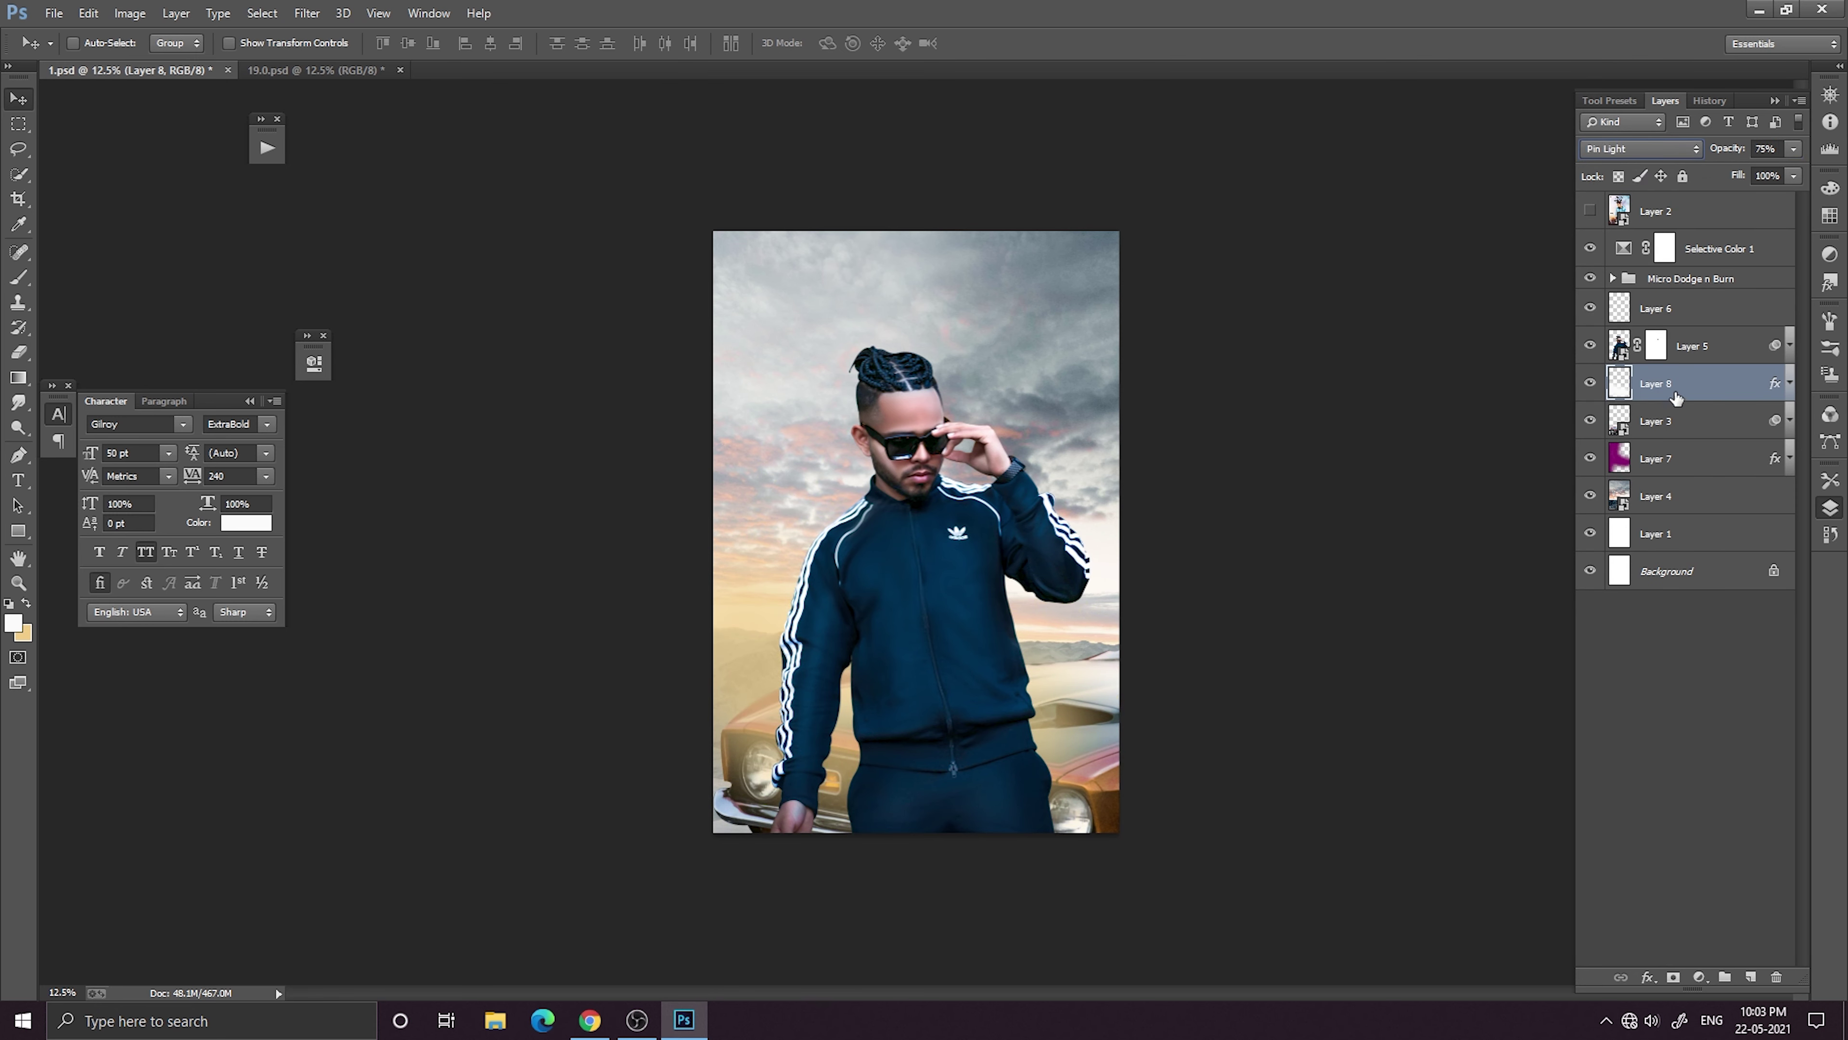
# Rasterize the layer style of the yellow haze layer.
pyautogui.rightClick(1656, 387)
pyautogui.click(1515, 405)
pyautogui.rightClick(1691, 384)
pyautogui.click(1375, 363)
# Step through the yellow haze layer's blend modes, settle on Overlay and set its opacity to 72%.
pyautogui.click(1638, 148)
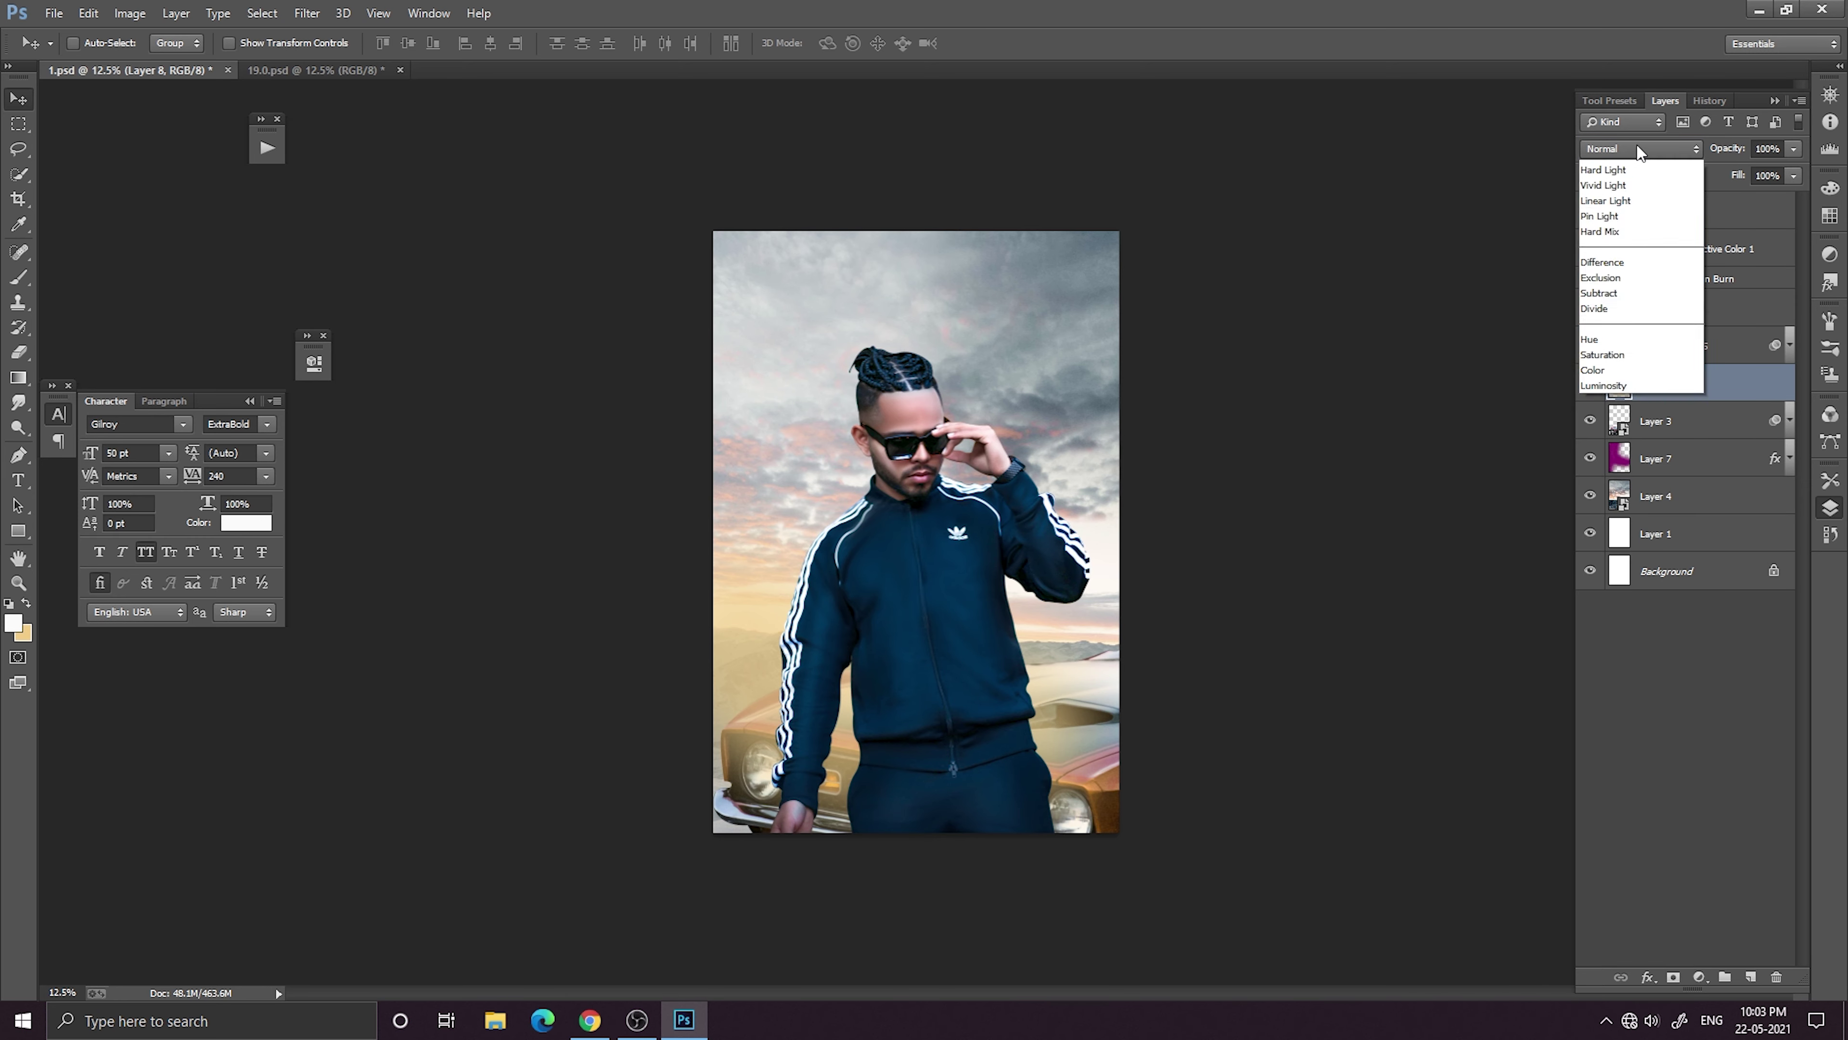
pyautogui.click(210, 280)
pyautogui.press('Down')
pyautogui.press('Down')
pyautogui.press('Down')
pyautogui.press('Down')
pyautogui.press('Down')
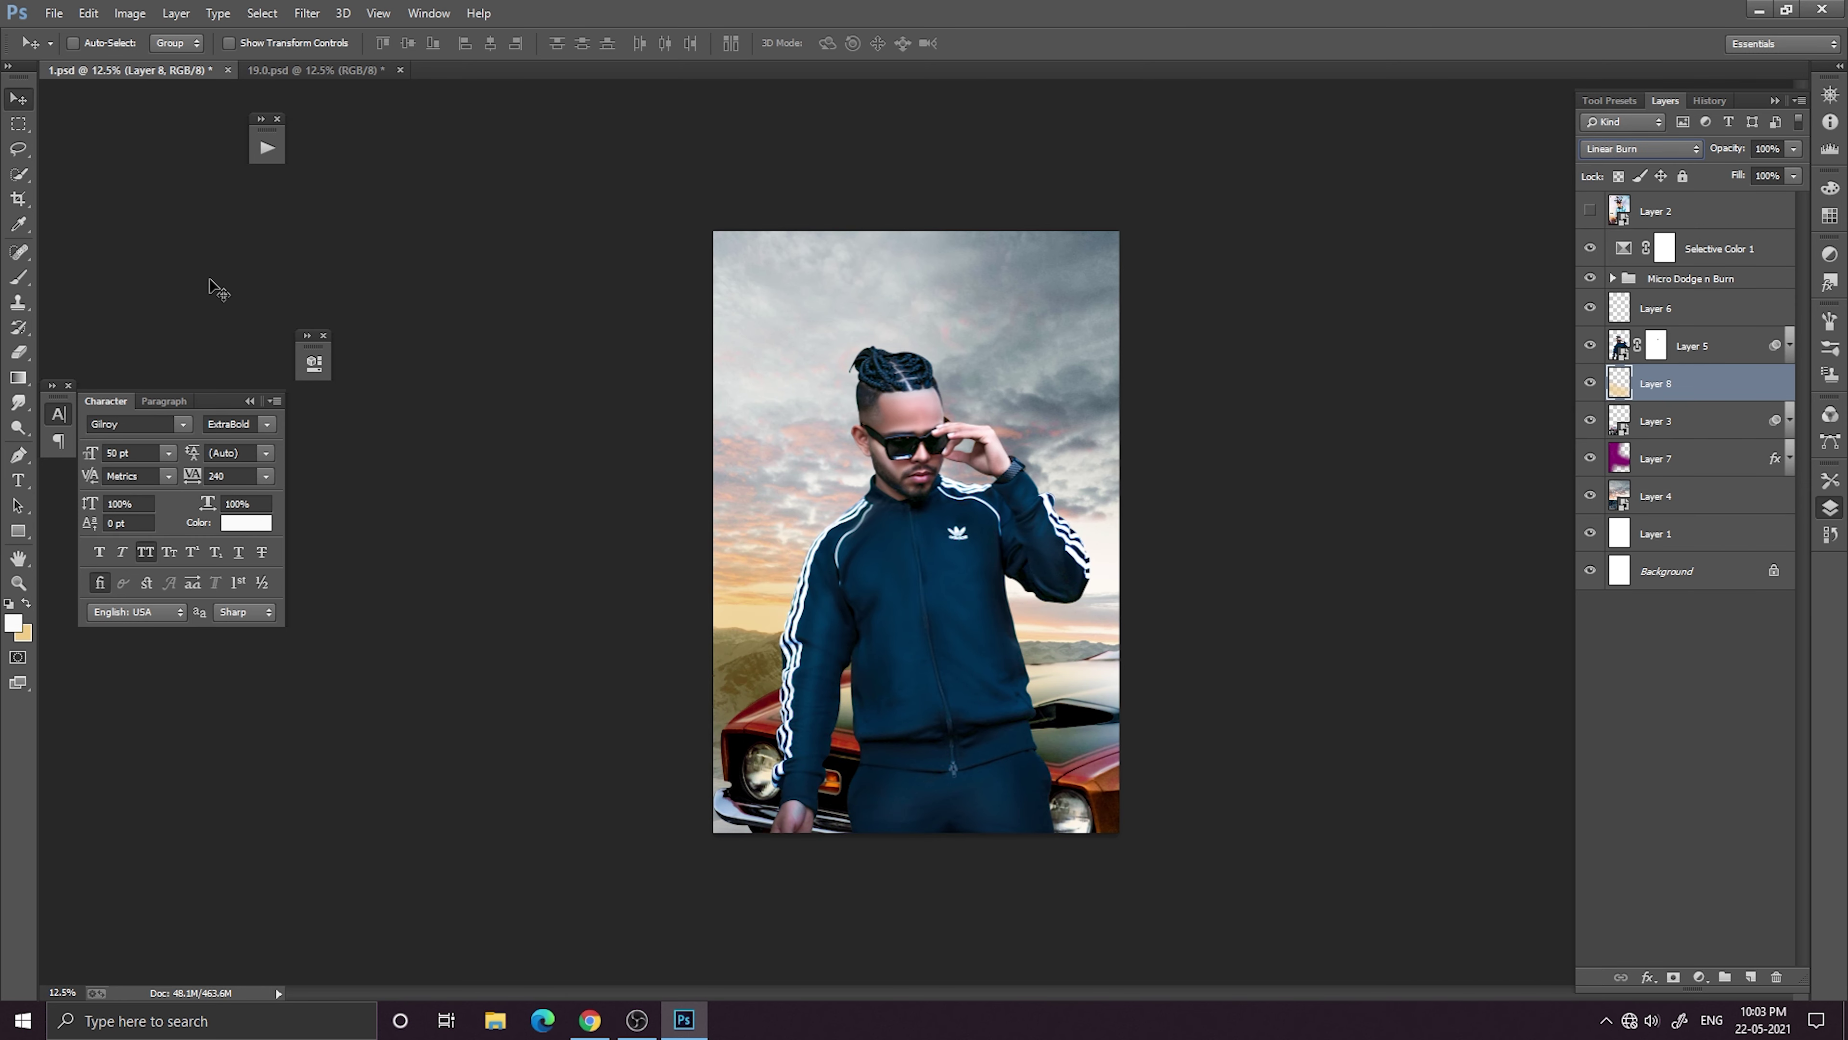
pyautogui.press('Down')
pyautogui.press('Down')
pyautogui.press('Down')
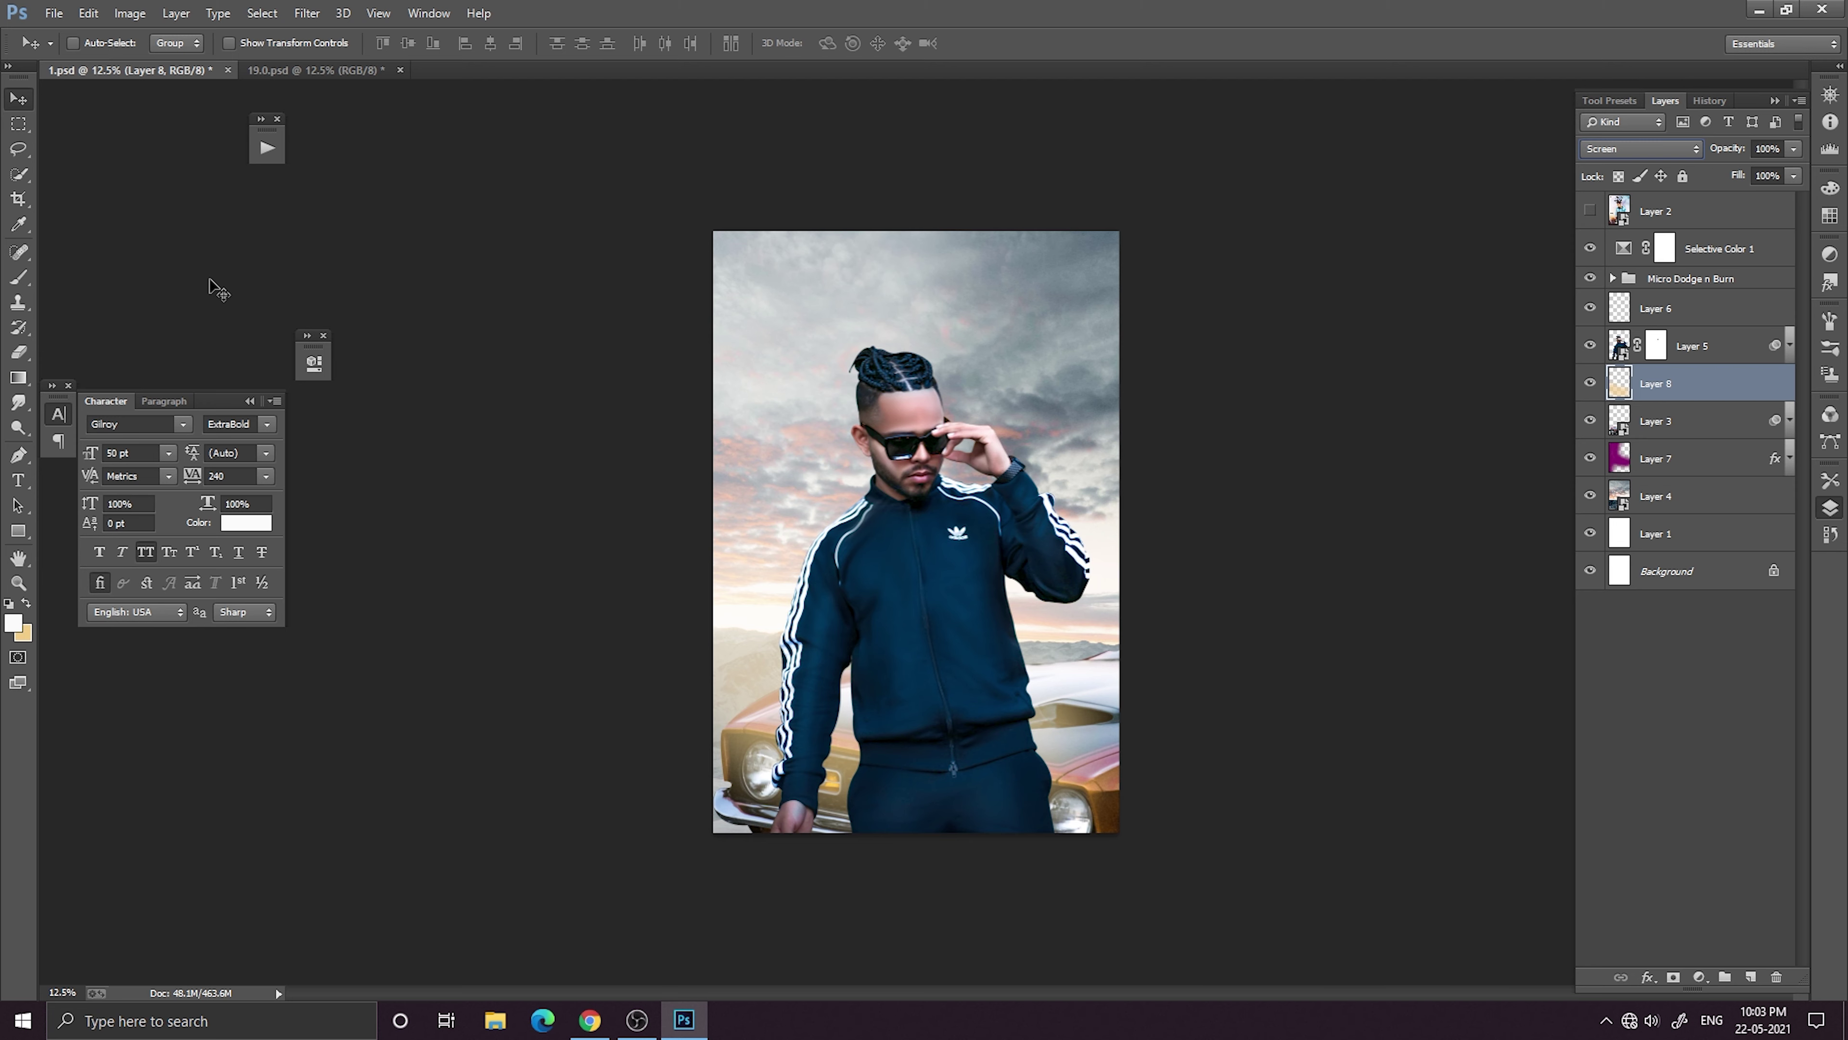
pyautogui.press('Down')
pyautogui.press('Down')
pyautogui.press('Down')
pyautogui.press('Down')
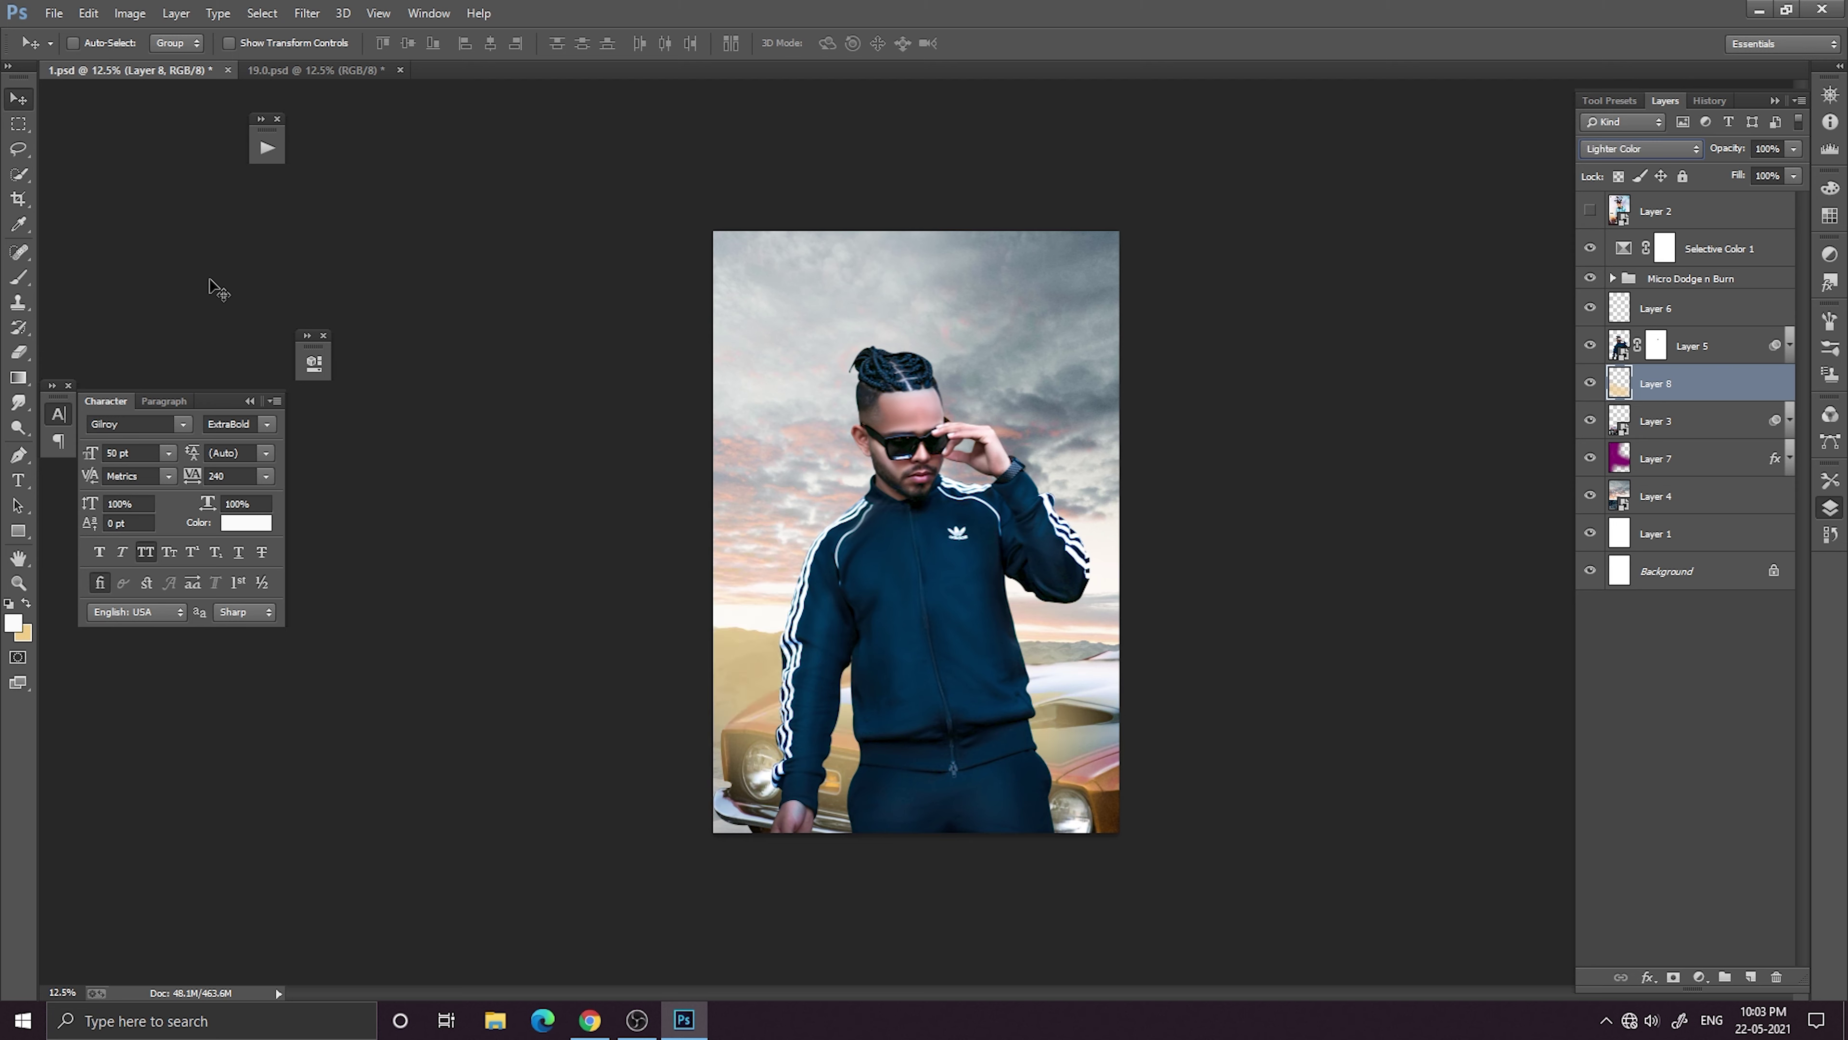
pyautogui.hotkey('ctrl', '-')
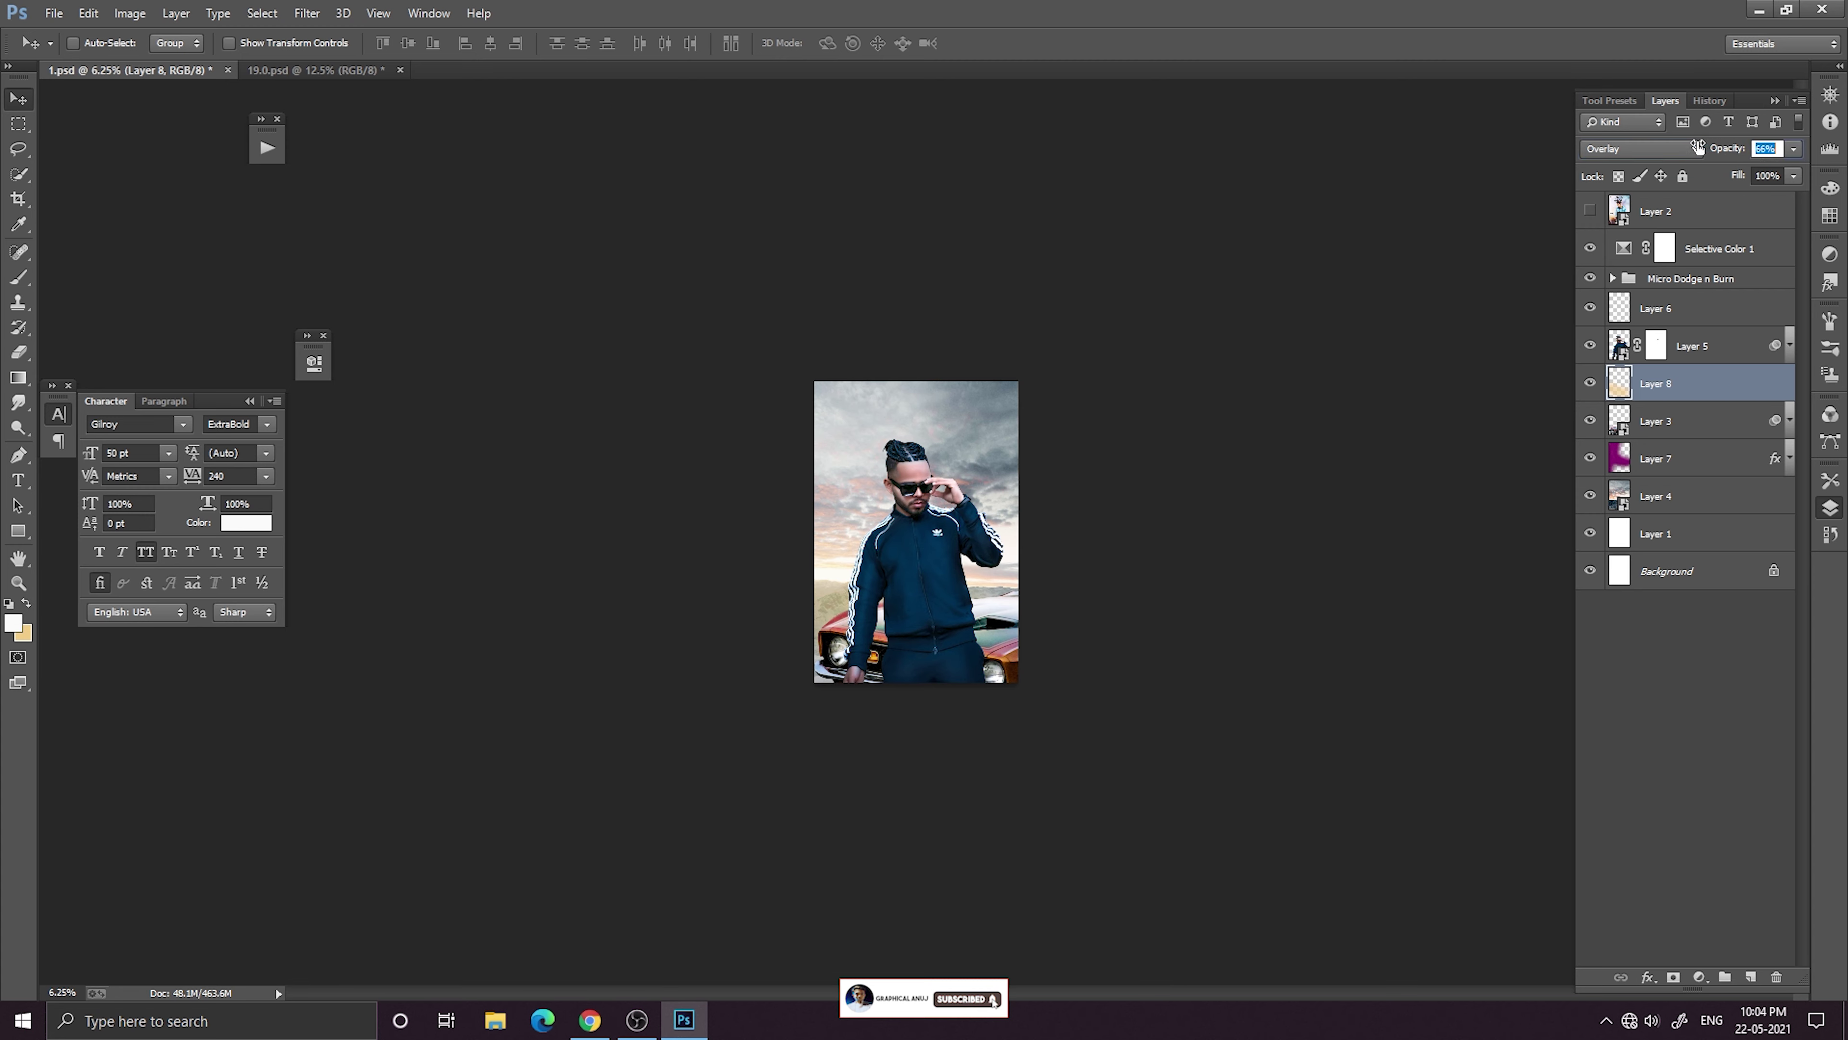
pyautogui.moveTo(1697, 148); pyautogui.dragTo(1703, 149)
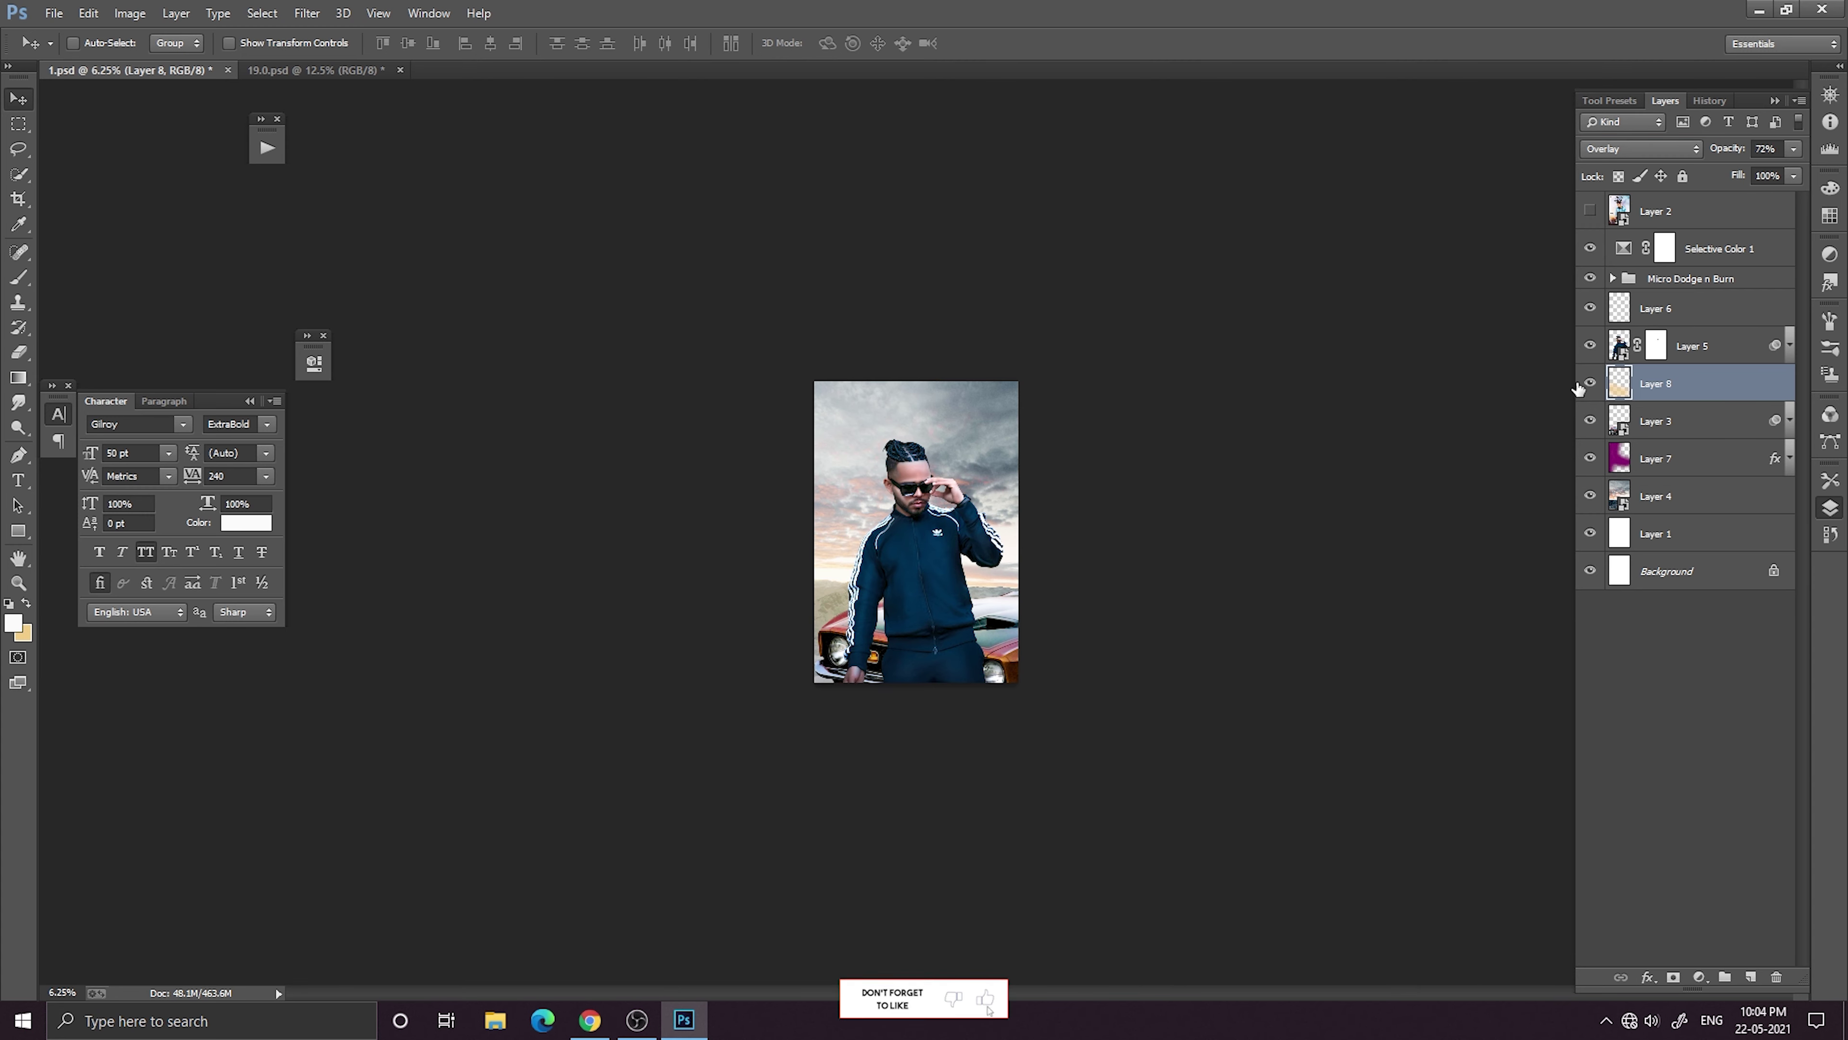
# On a new layer above the yellow haze, paint one soft white spot behind the man's head with the 2100 px brush.
pyautogui.hotkey('ctrl', '+')
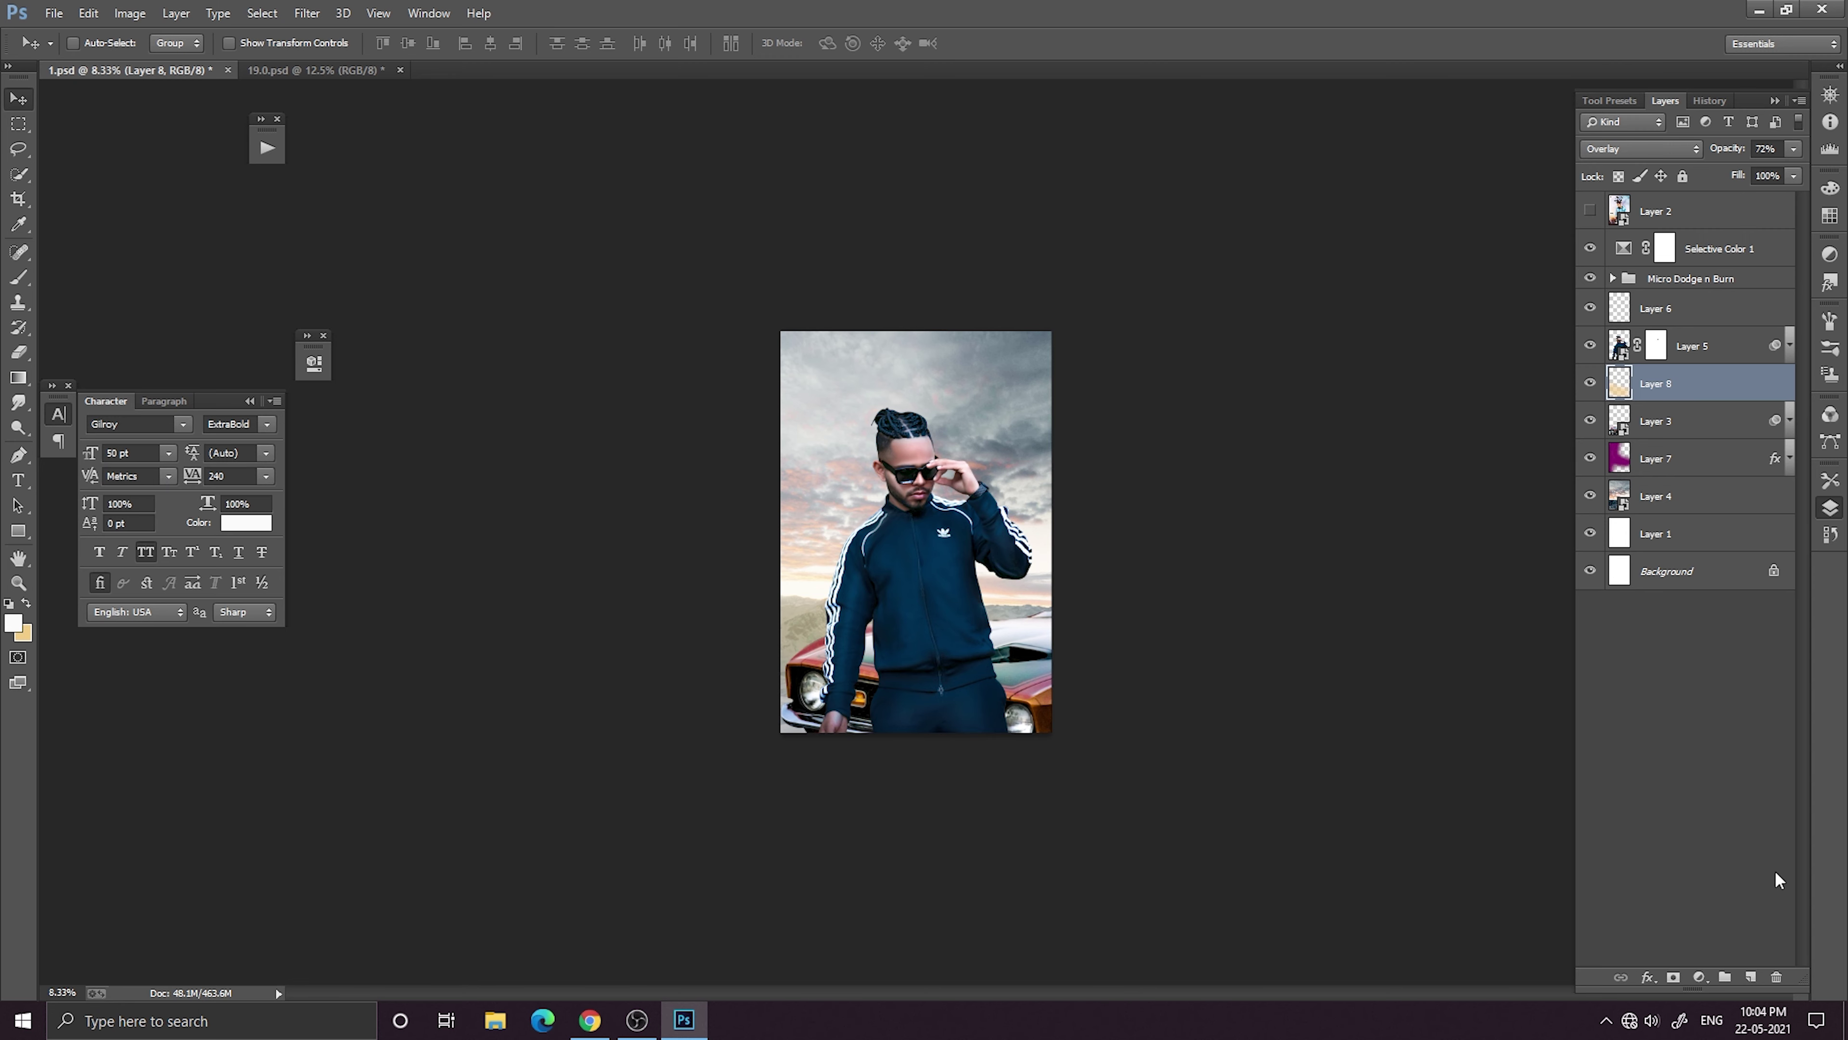
pyautogui.click(1750, 976)
pyautogui.click(23, 279)
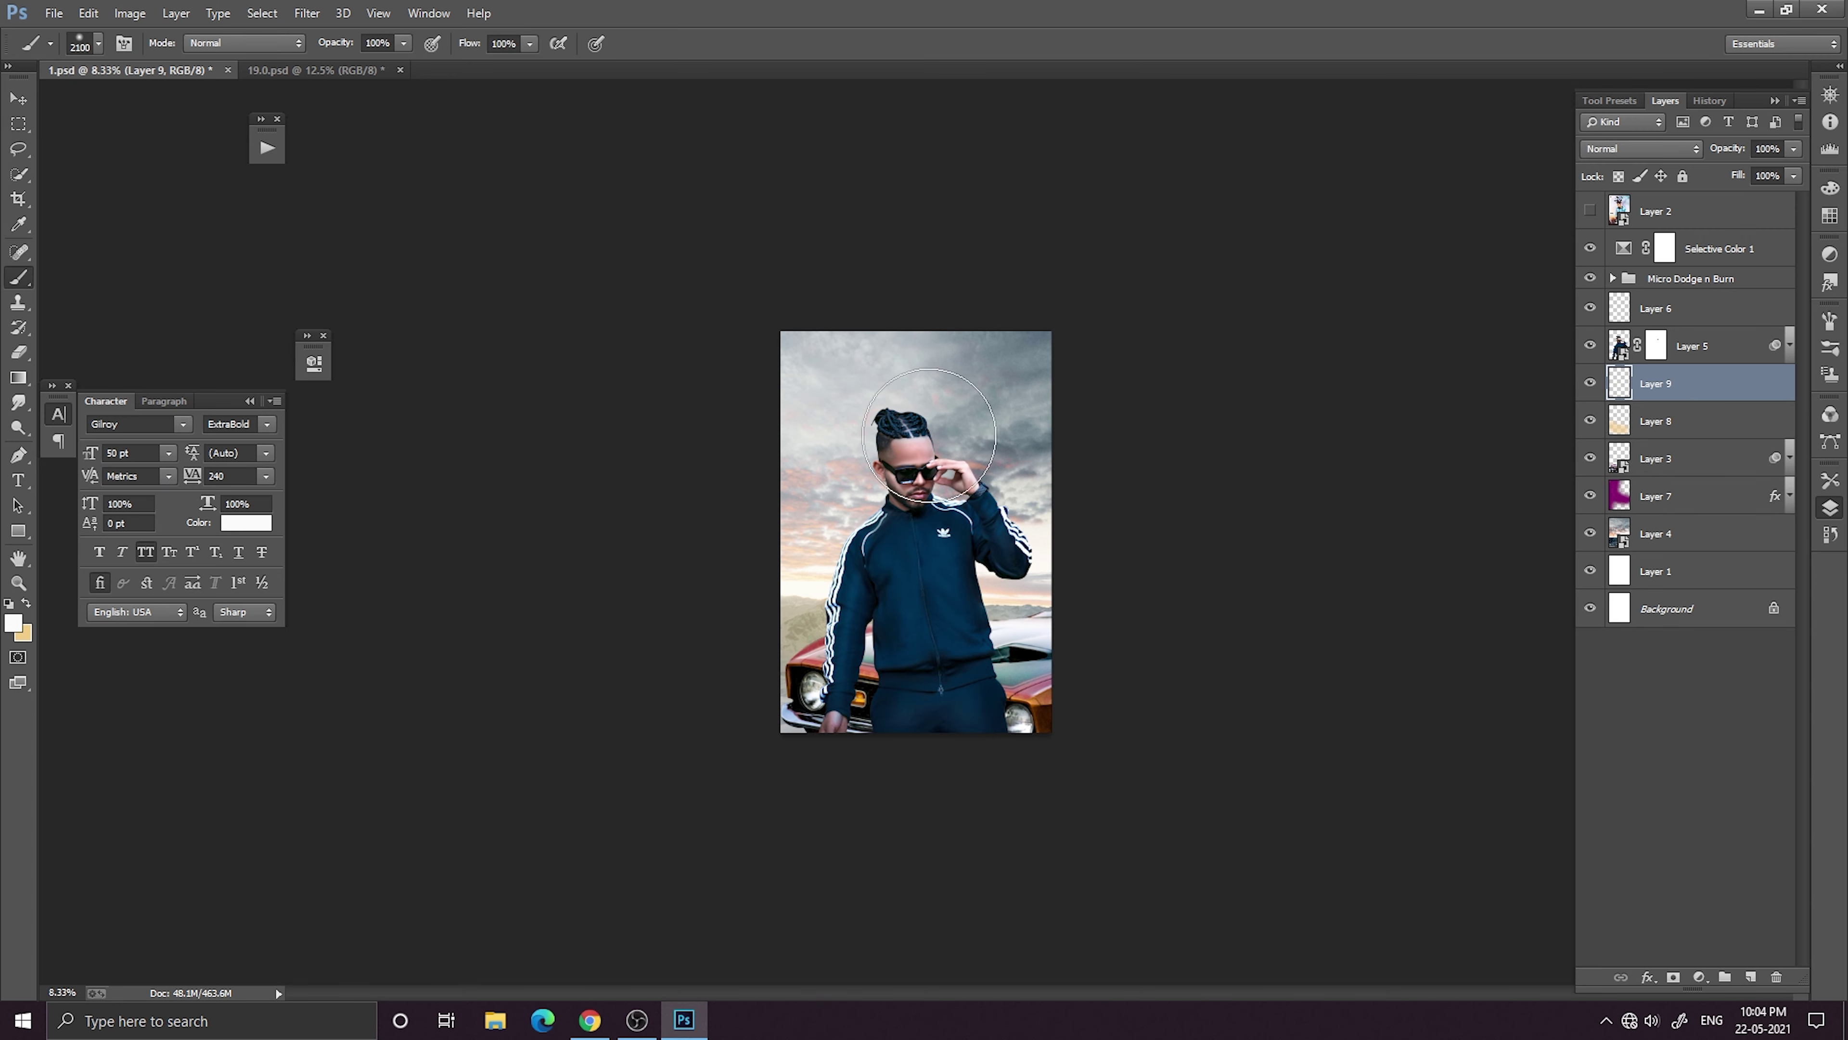
pyautogui.click(917, 426)
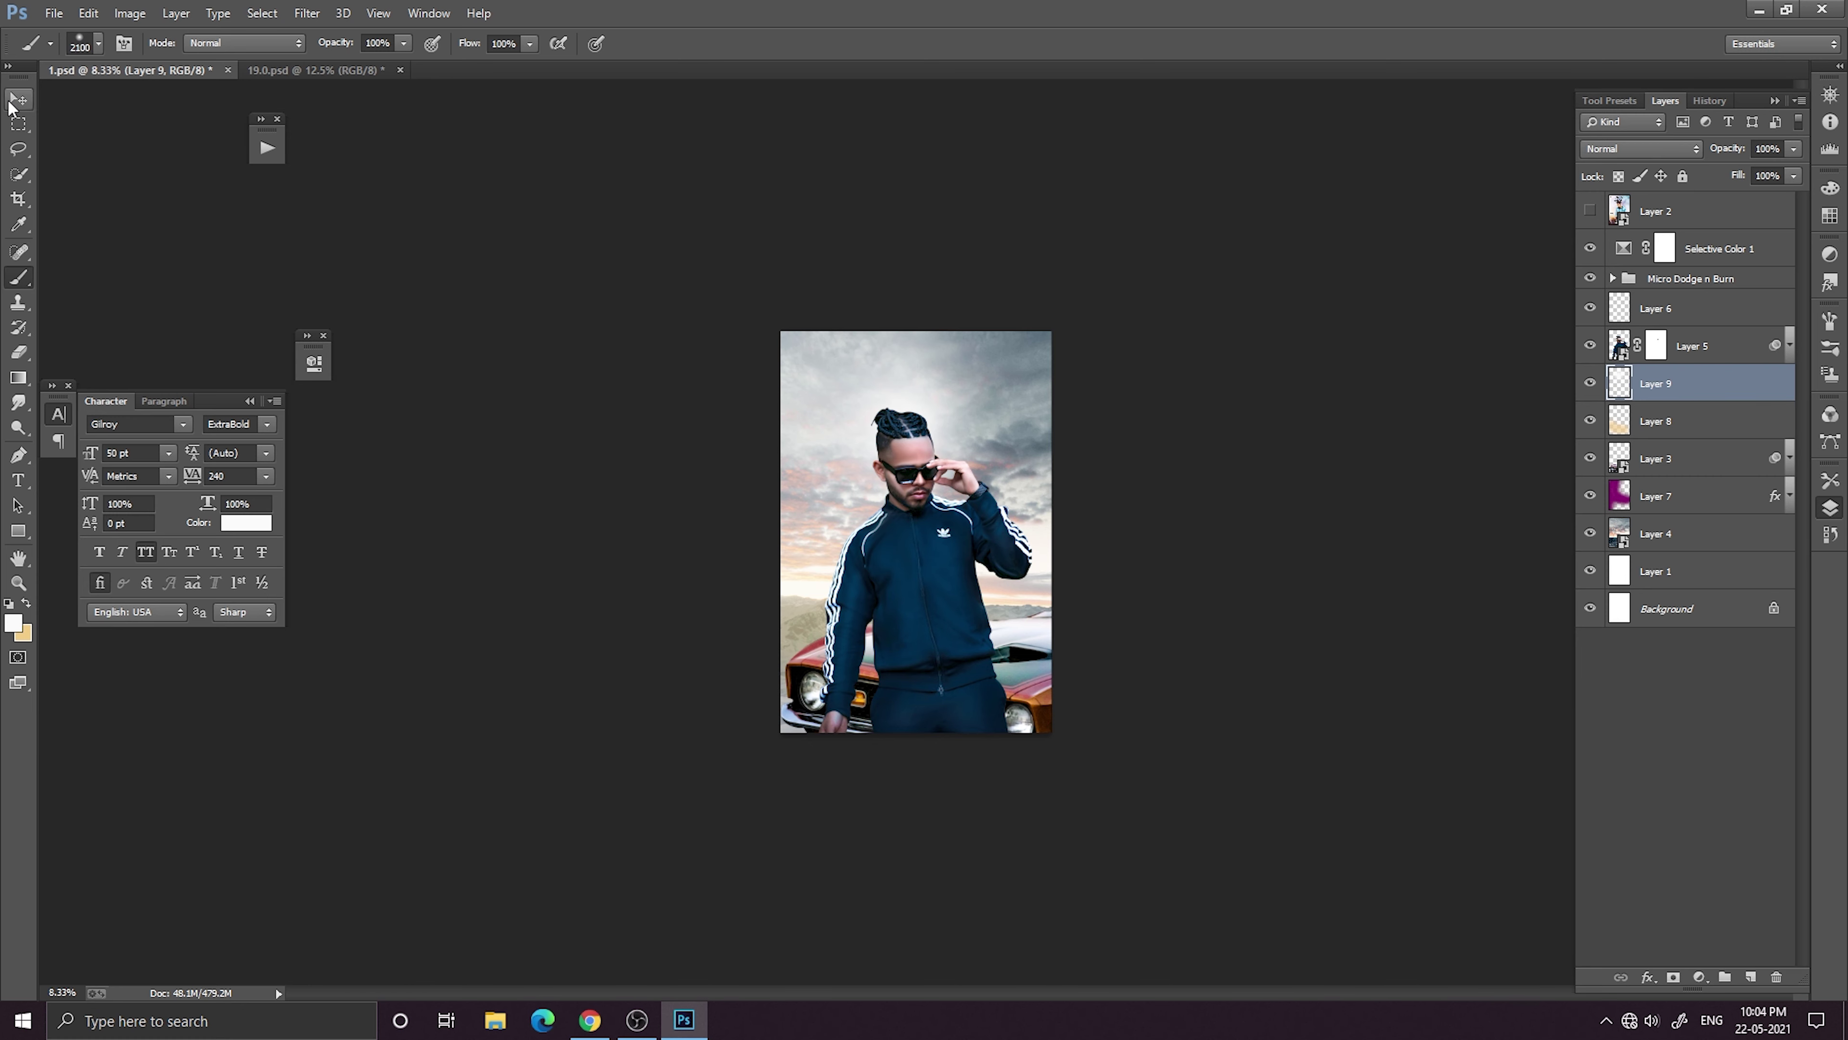
# Scale the white glow to about 234% width and 321% height and move it over the upper-left corner of the image.
pyautogui.hotkey('ctrl', 't')
pyautogui.moveTo(1054, 586); pyautogui.dragTo(1394, 886)
pyautogui.moveTo(1276, 778); pyautogui.dragTo(958, 577)
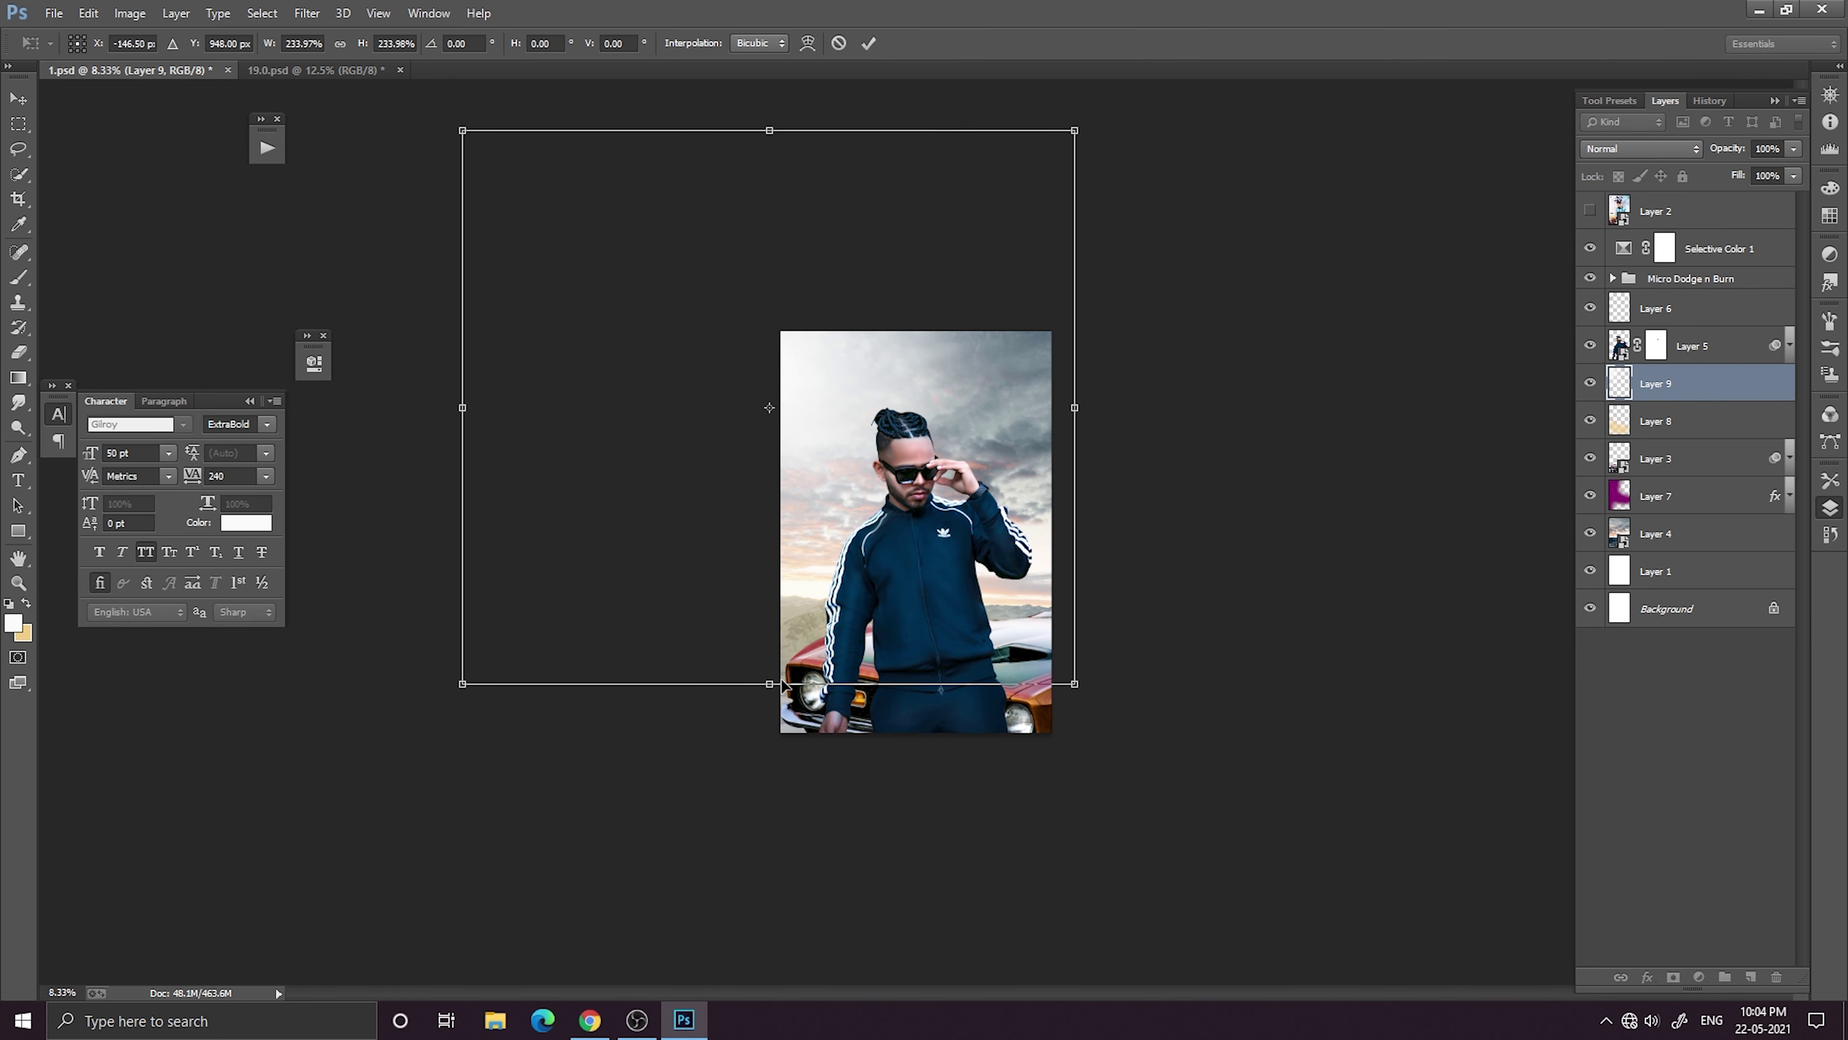
pyautogui.moveTo(766, 684); pyautogui.dragTo(753, 891)
pyautogui.moveTo(802, 760); pyautogui.dragTo(778, 682)
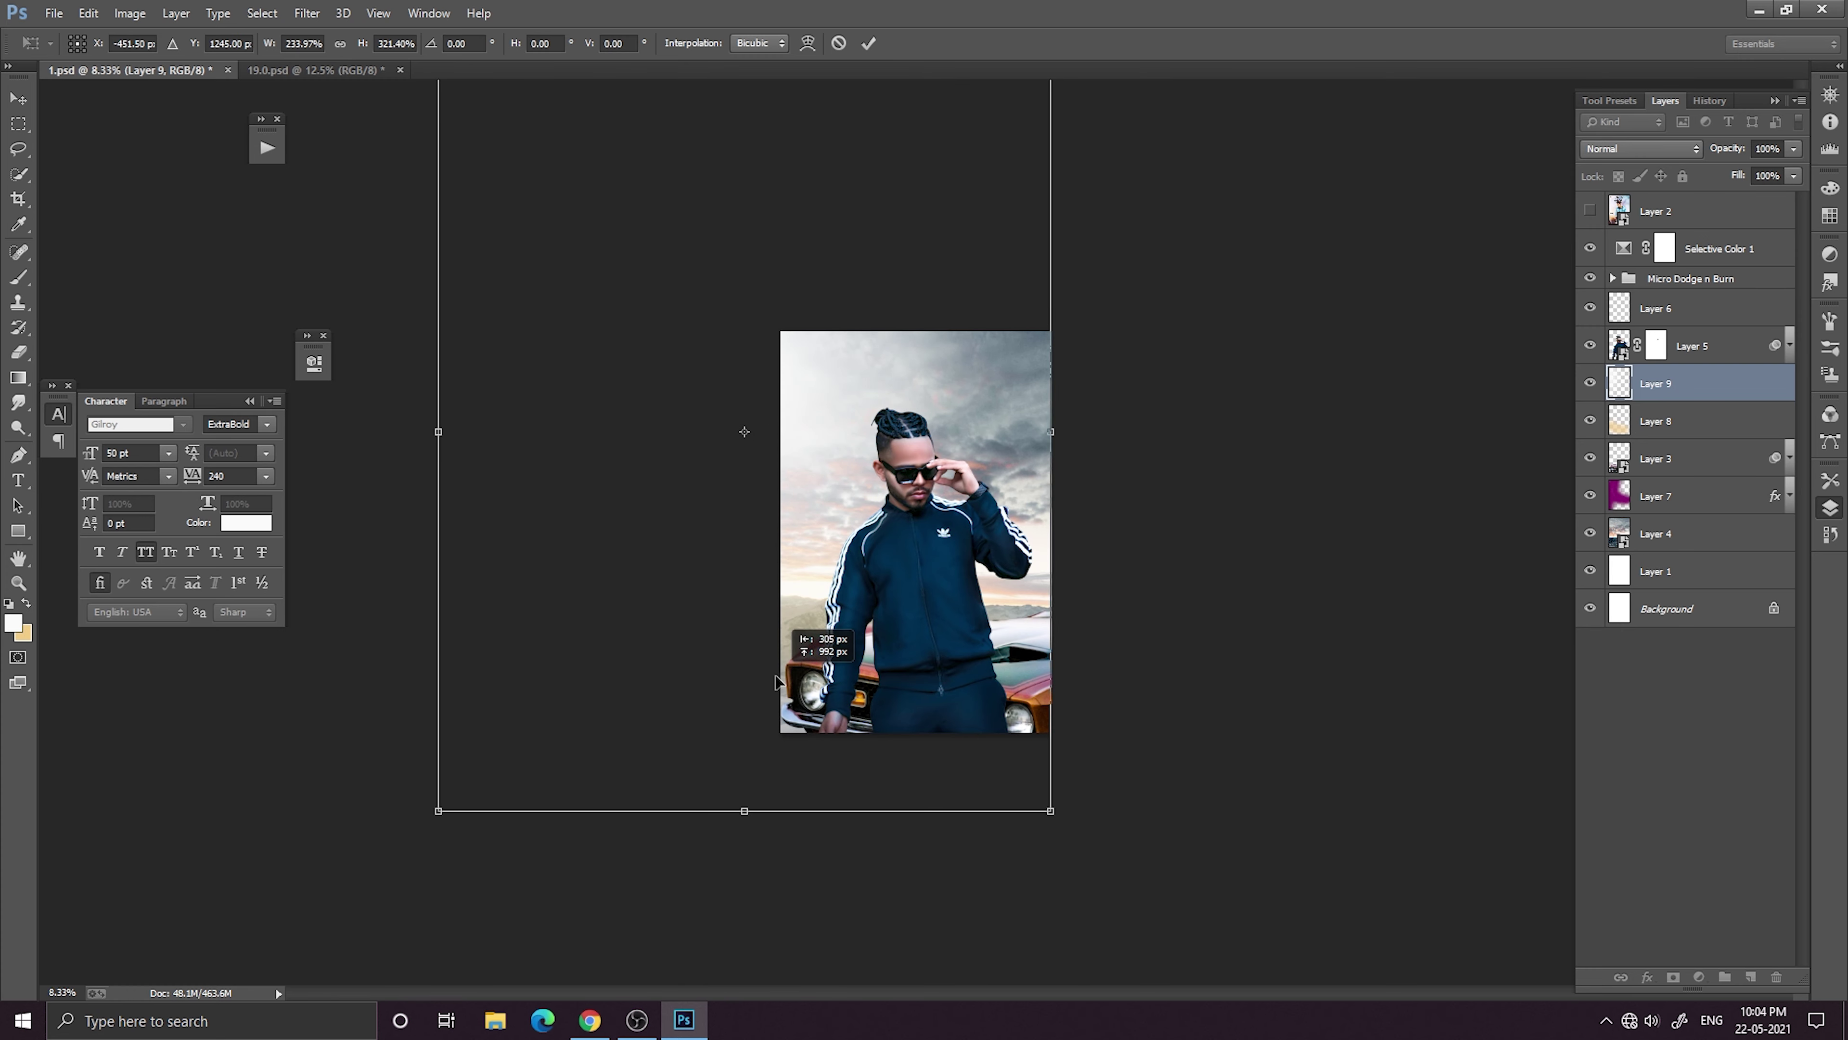
pyautogui.click(870, 42)
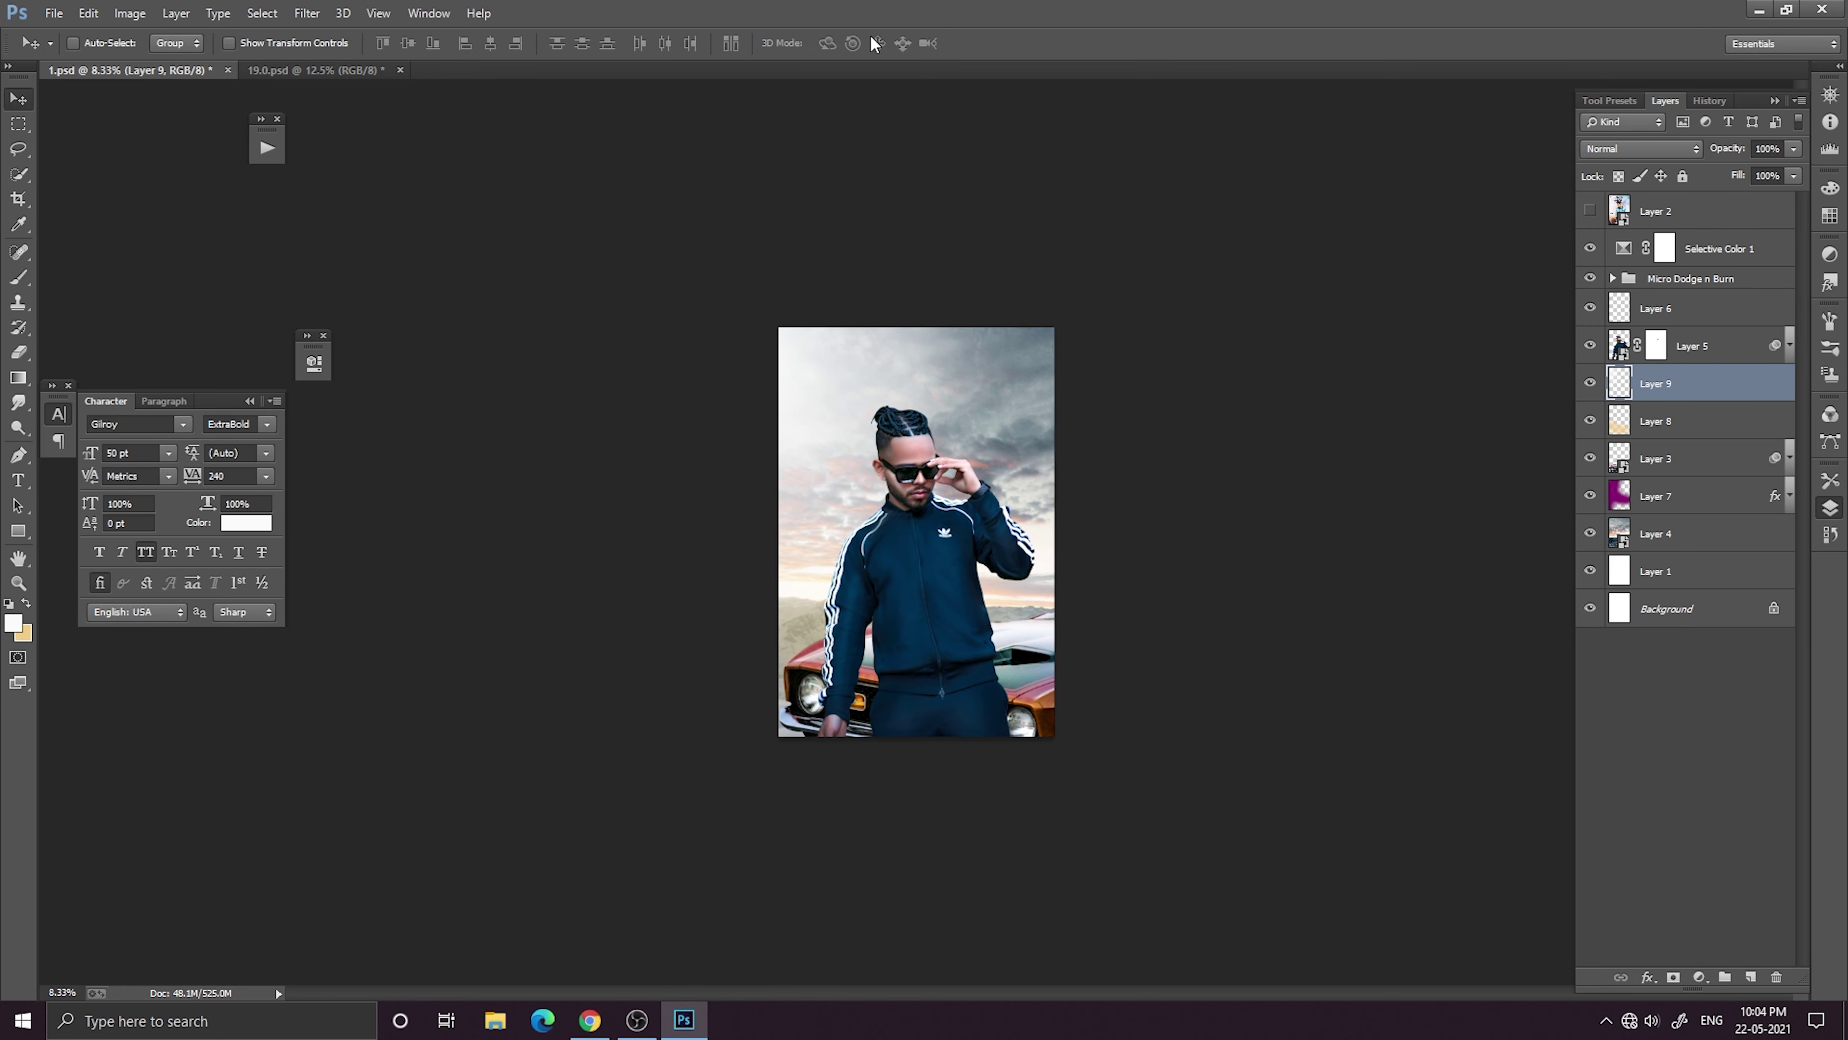
pyautogui.hotkey('ctrl', '-')
pyautogui.hotkey('ctrl', '-')
pyautogui.hotkey('ctrl', '+')
pyautogui.hotkey('ctrl', '+')
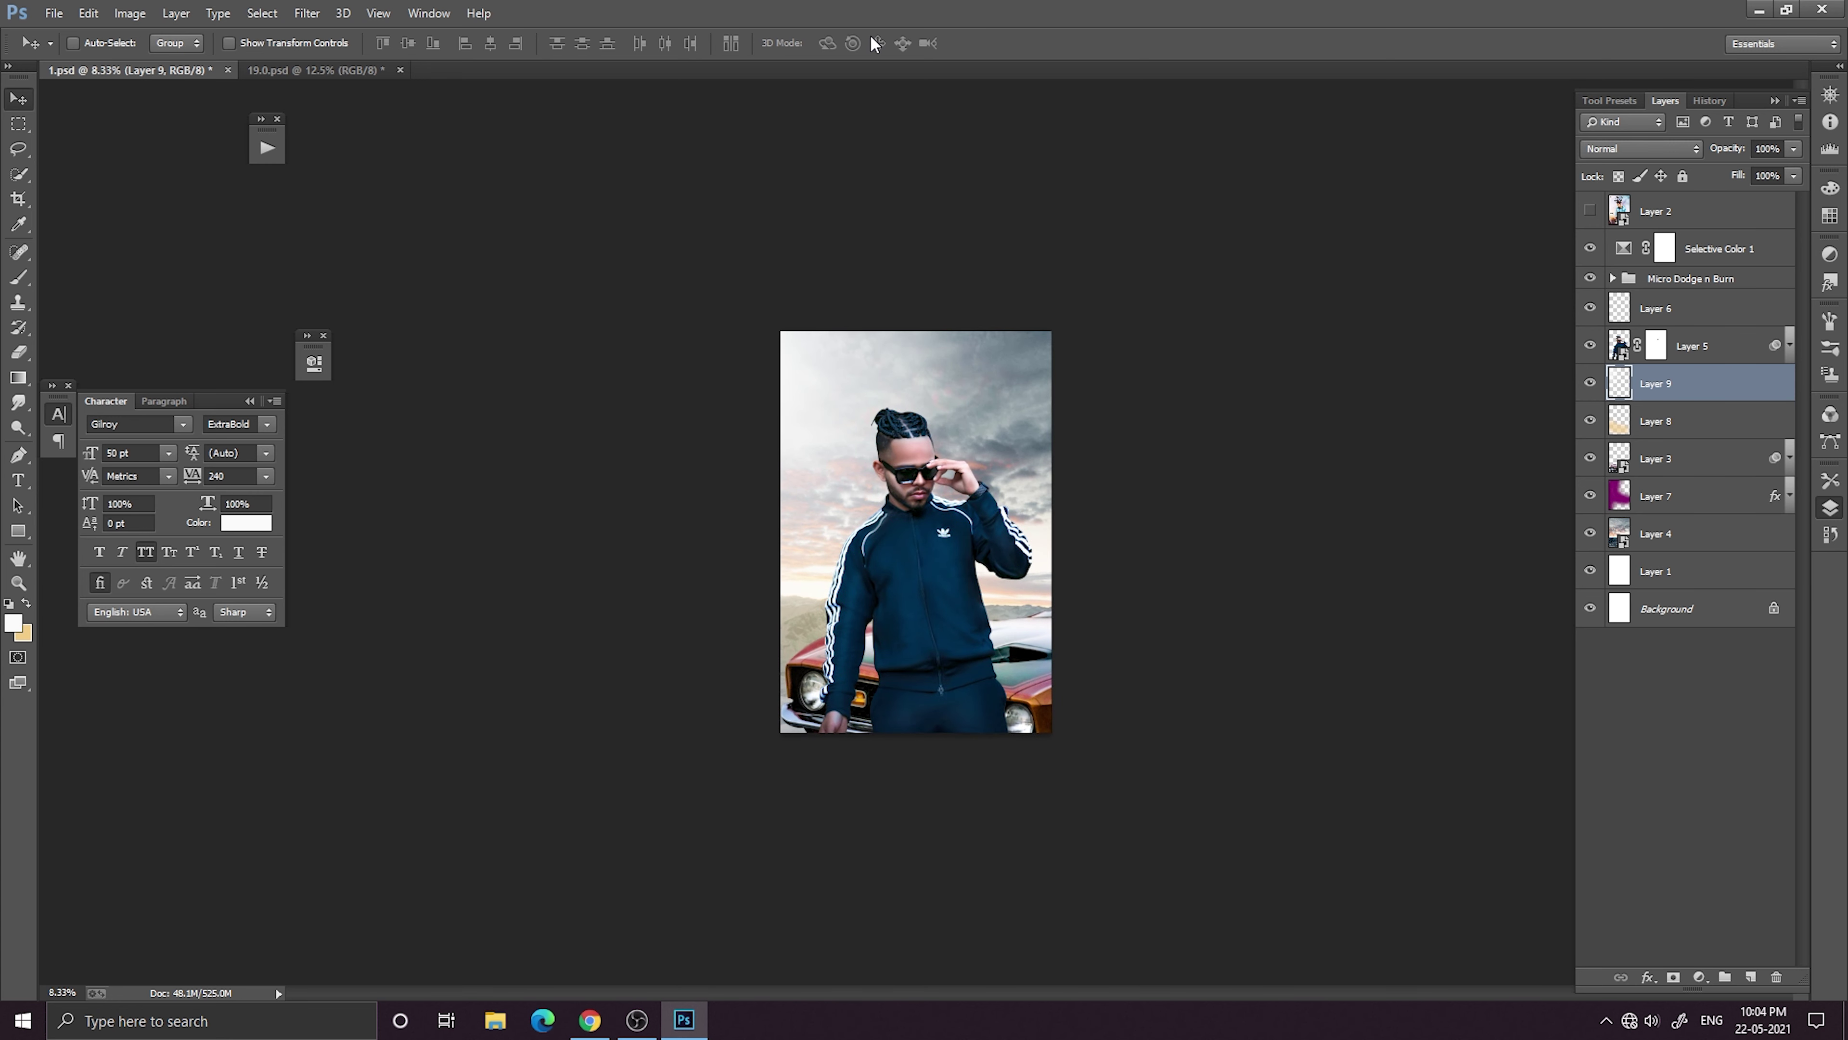
pyautogui.press('b')
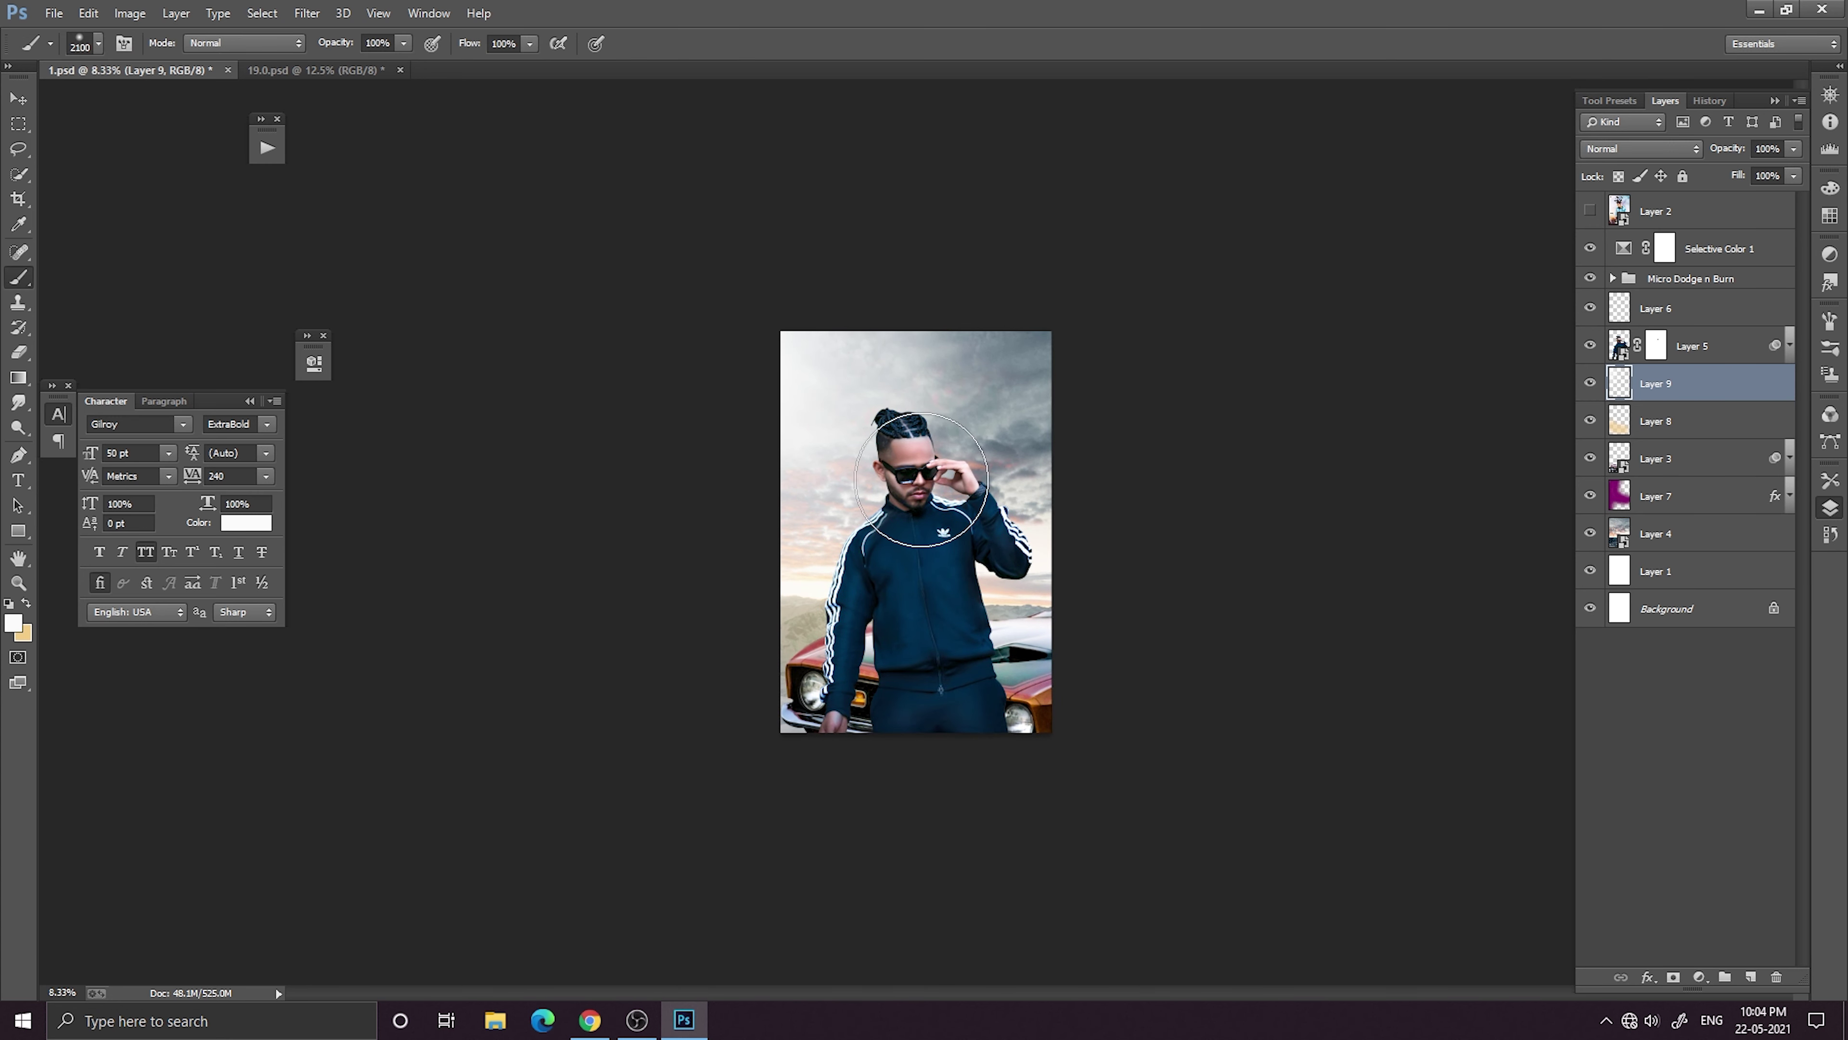
pyautogui.click(27, 99)
pyautogui.hotkey('ctrl', 't')
pyautogui.click(839, 45)
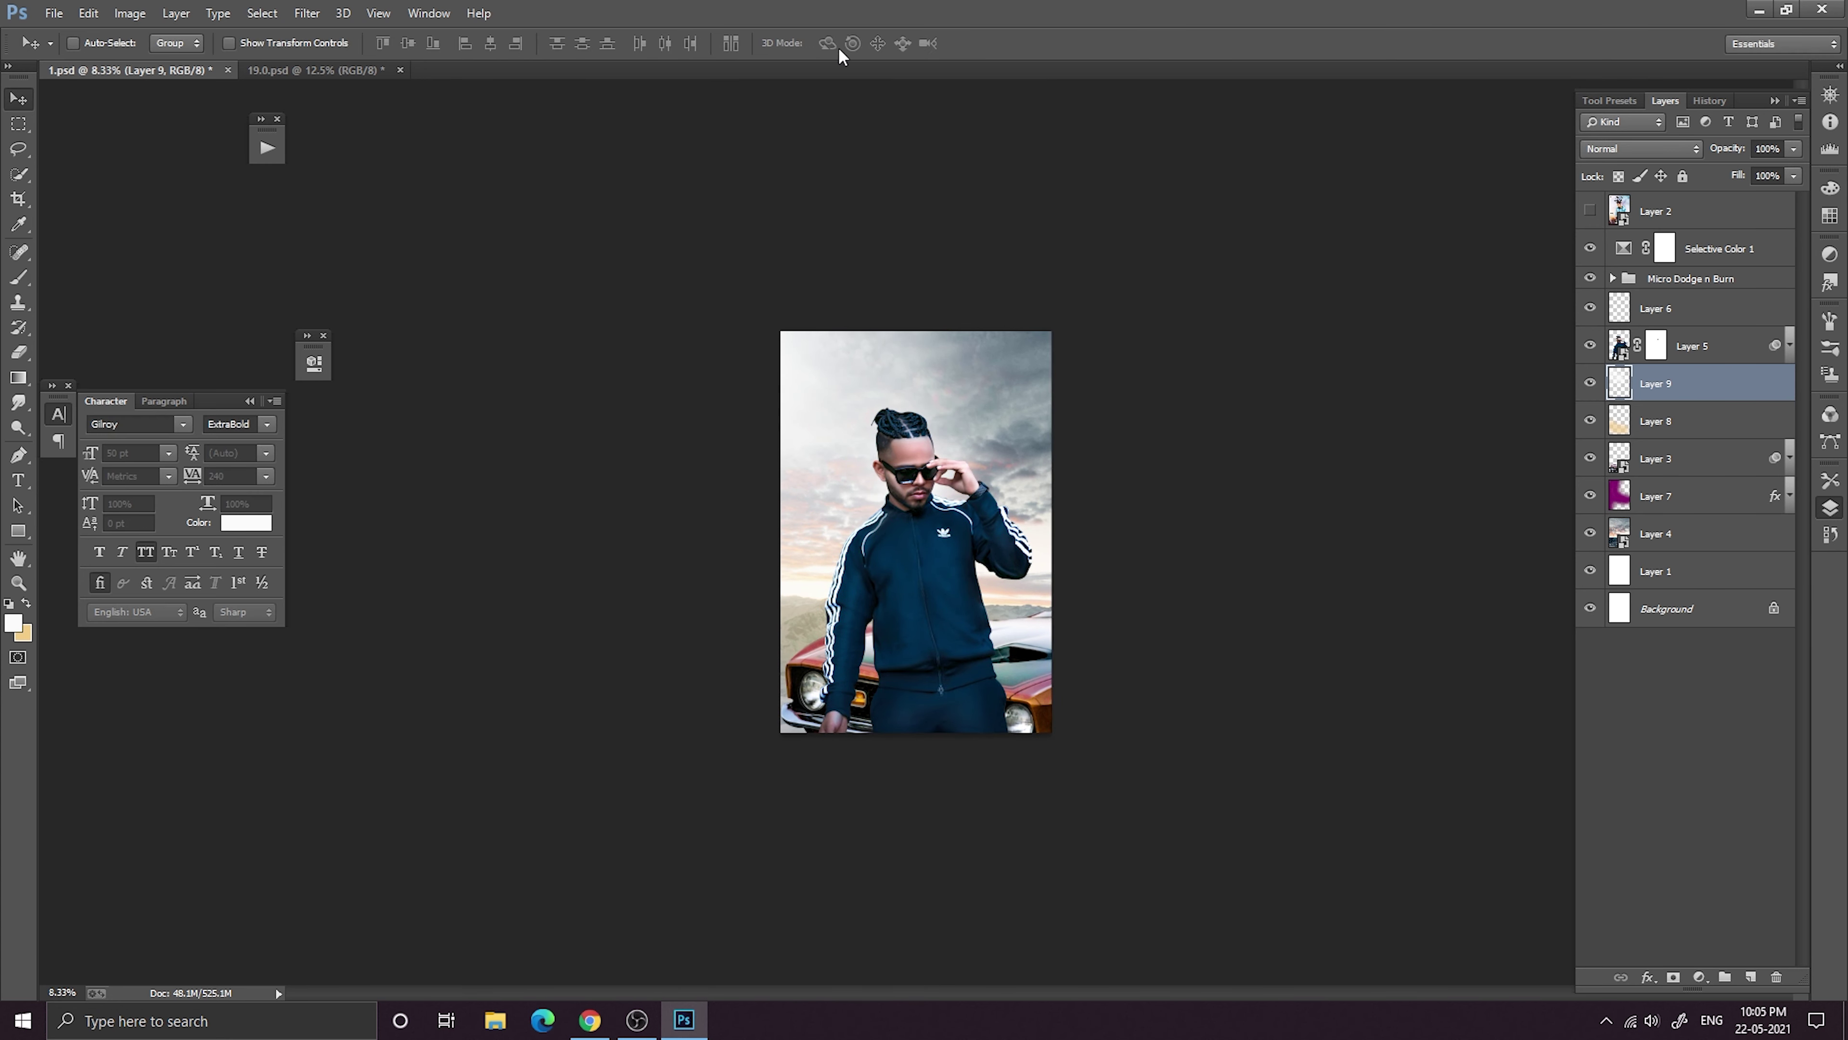
# Paint a soft white spot on a new layer and stretch it to about 332% width and 108% height behind the man's torso.
pyautogui.click(1749, 977)
pyautogui.click(20, 281)
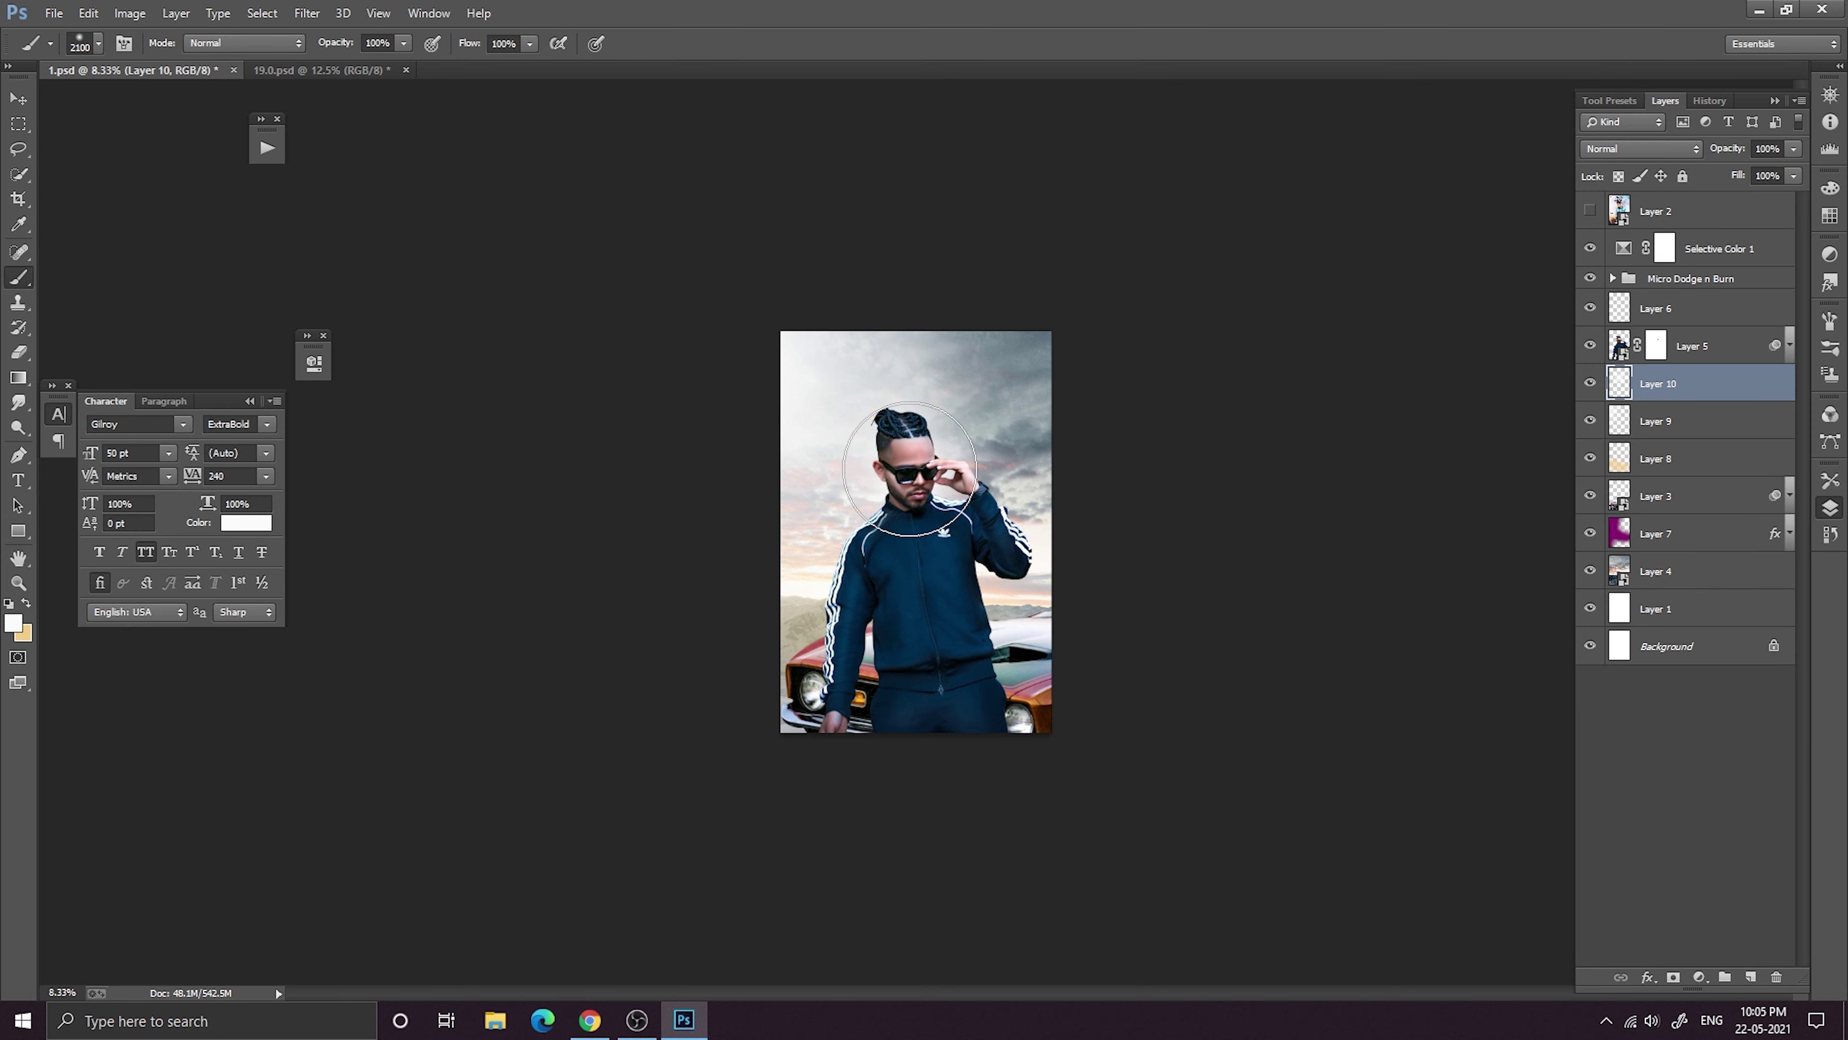
pyautogui.click(18, 98)
pyautogui.hotkey('ctrl', 't')
pyautogui.moveTo(917, 337); pyautogui.dragTo(919, 466)
pyautogui.moveTo(1047, 466); pyautogui.dragTo(1457, 460)
pyautogui.moveTo(1226, 465); pyautogui.dragTo(1099, 591)
pyautogui.moveTo(949, 420); pyautogui.dragTo(965, 529)
pyautogui.moveTo(643, 682); pyautogui.dragTo(349, 778)
pyautogui.moveTo(672, 685); pyautogui.dragTo(760, 609)
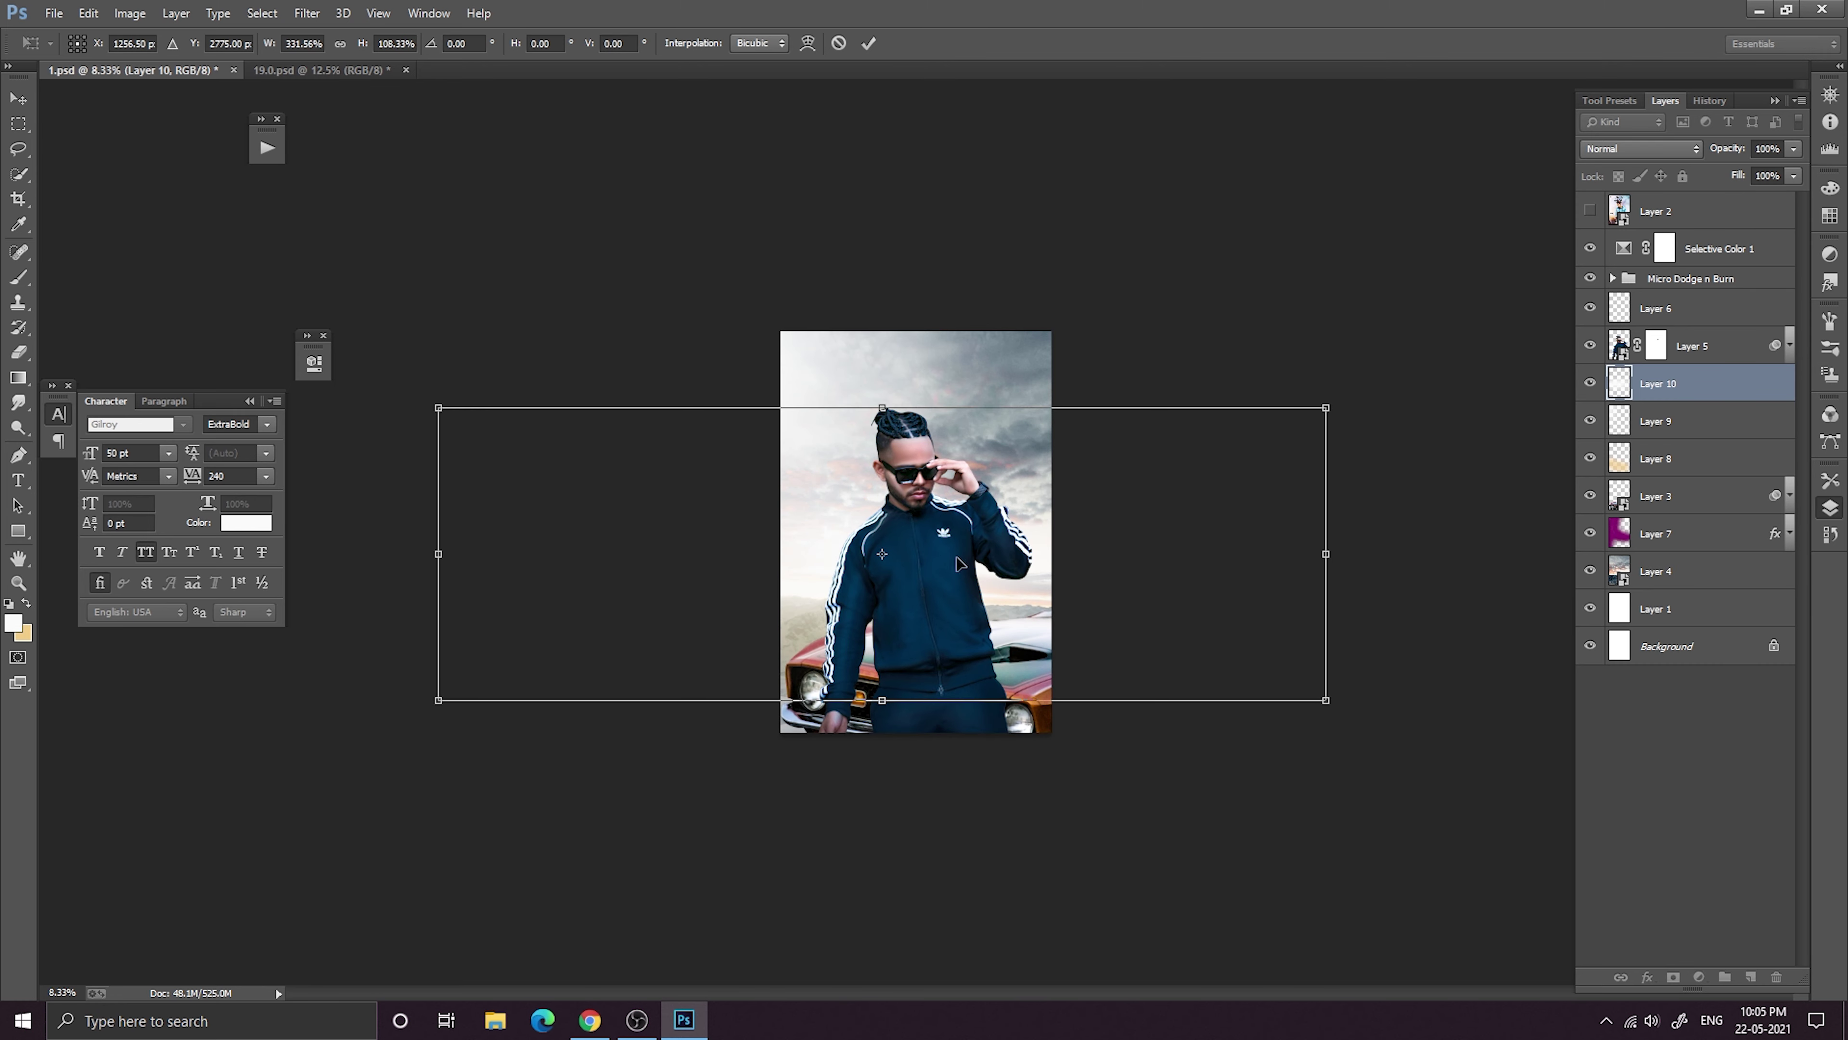
pyautogui.click(869, 42)
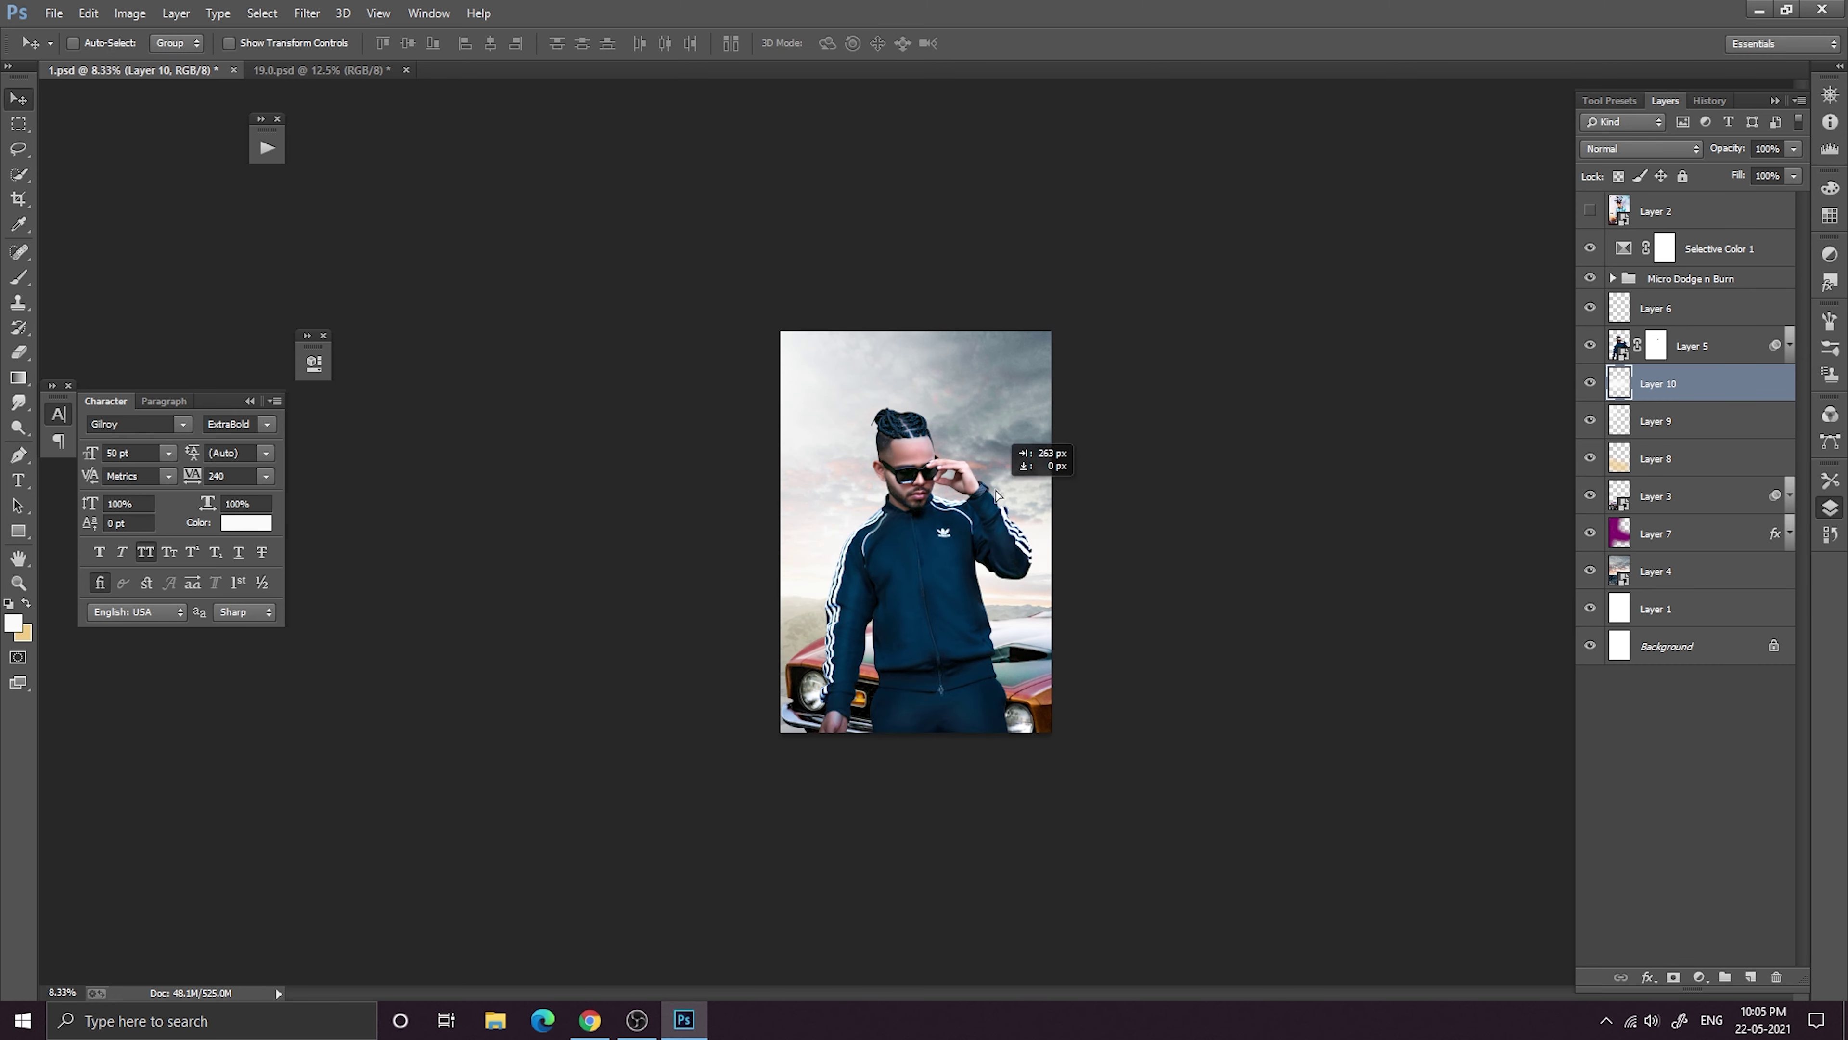
# Examine the wide white haze's blend with the man, car and sky at several zoom levels.
pyautogui.hotkey('ctrl', '-')
pyautogui.hotkey('ctrl', '-')
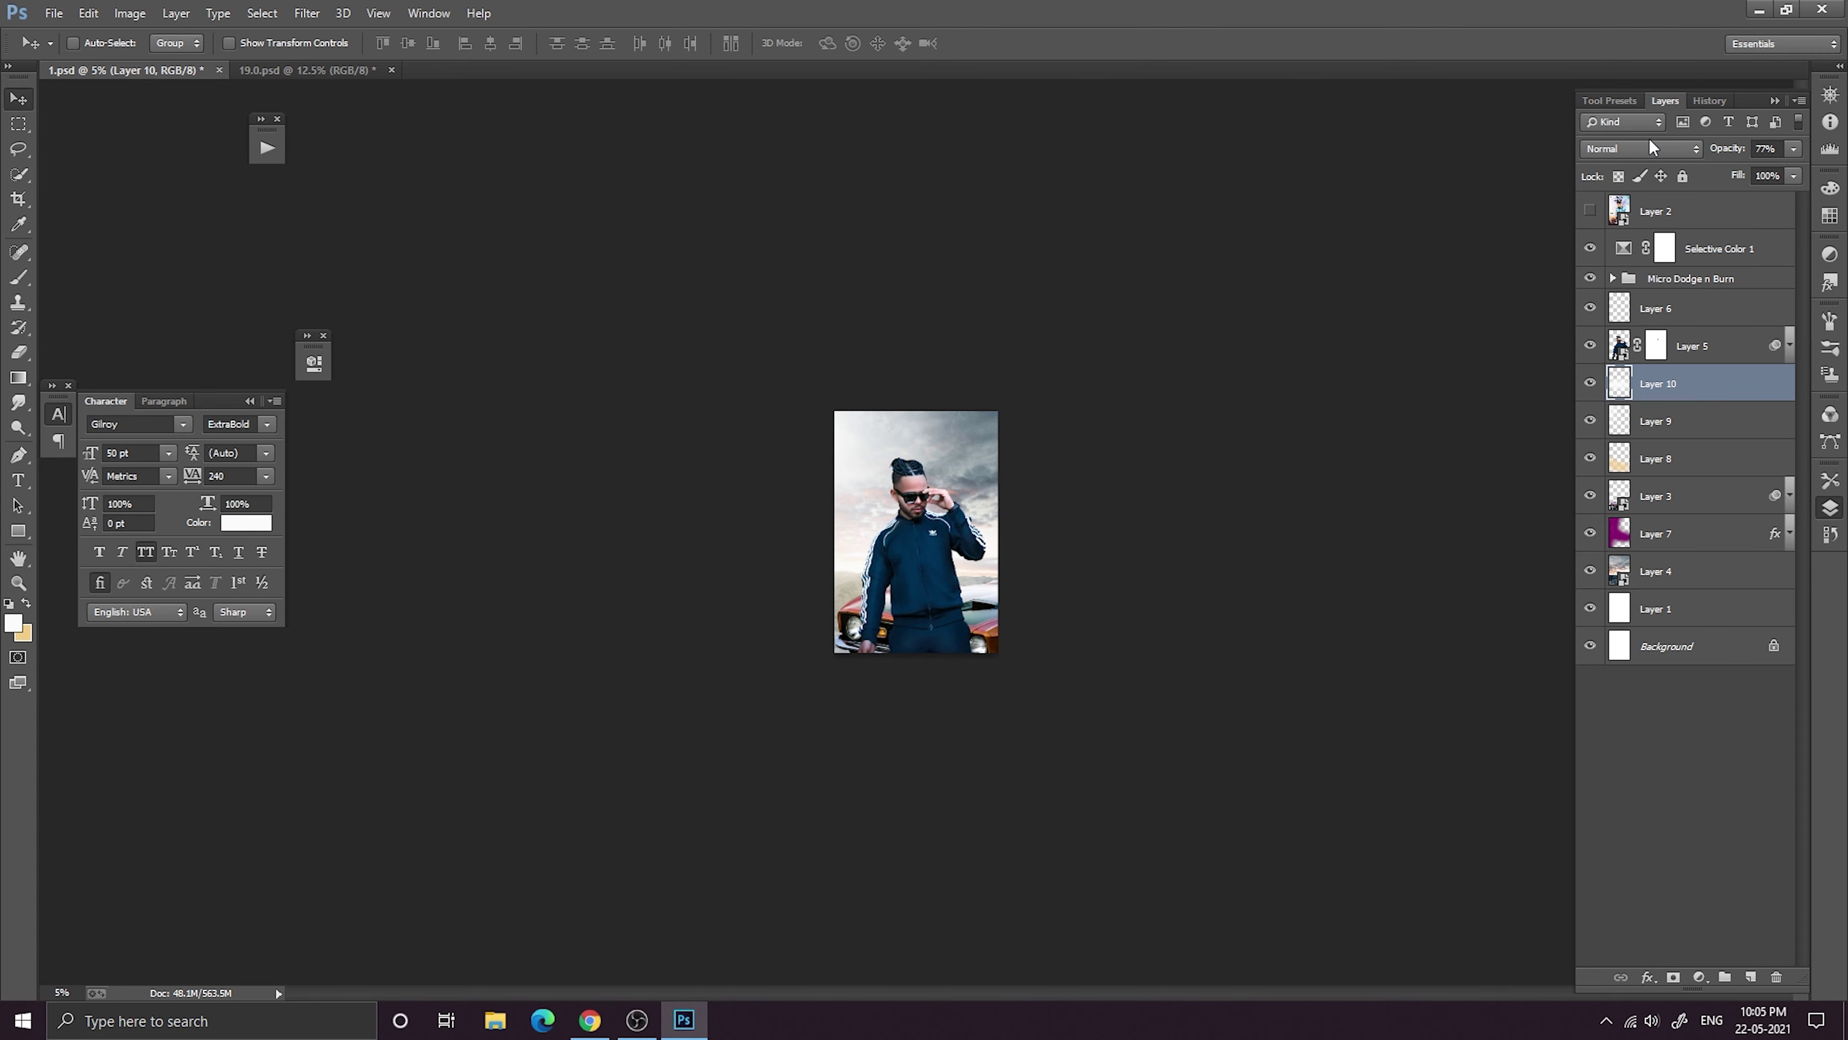
pyautogui.hotkey('ctrl', '+')
pyautogui.hotkey('ctrl', '+')
pyautogui.hotkey('ctrl', '+')
pyautogui.hotkey('ctrl', '+')
pyautogui.hotkey('ctrl', '-')
pyautogui.hotkey('ctrl', '-')
pyautogui.hotkey('ctrl', '-')
pyautogui.hotkey('ctrl', '+')
pyautogui.hotkey('ctrl', '+')
pyautogui.hotkey('ctrl', '+')
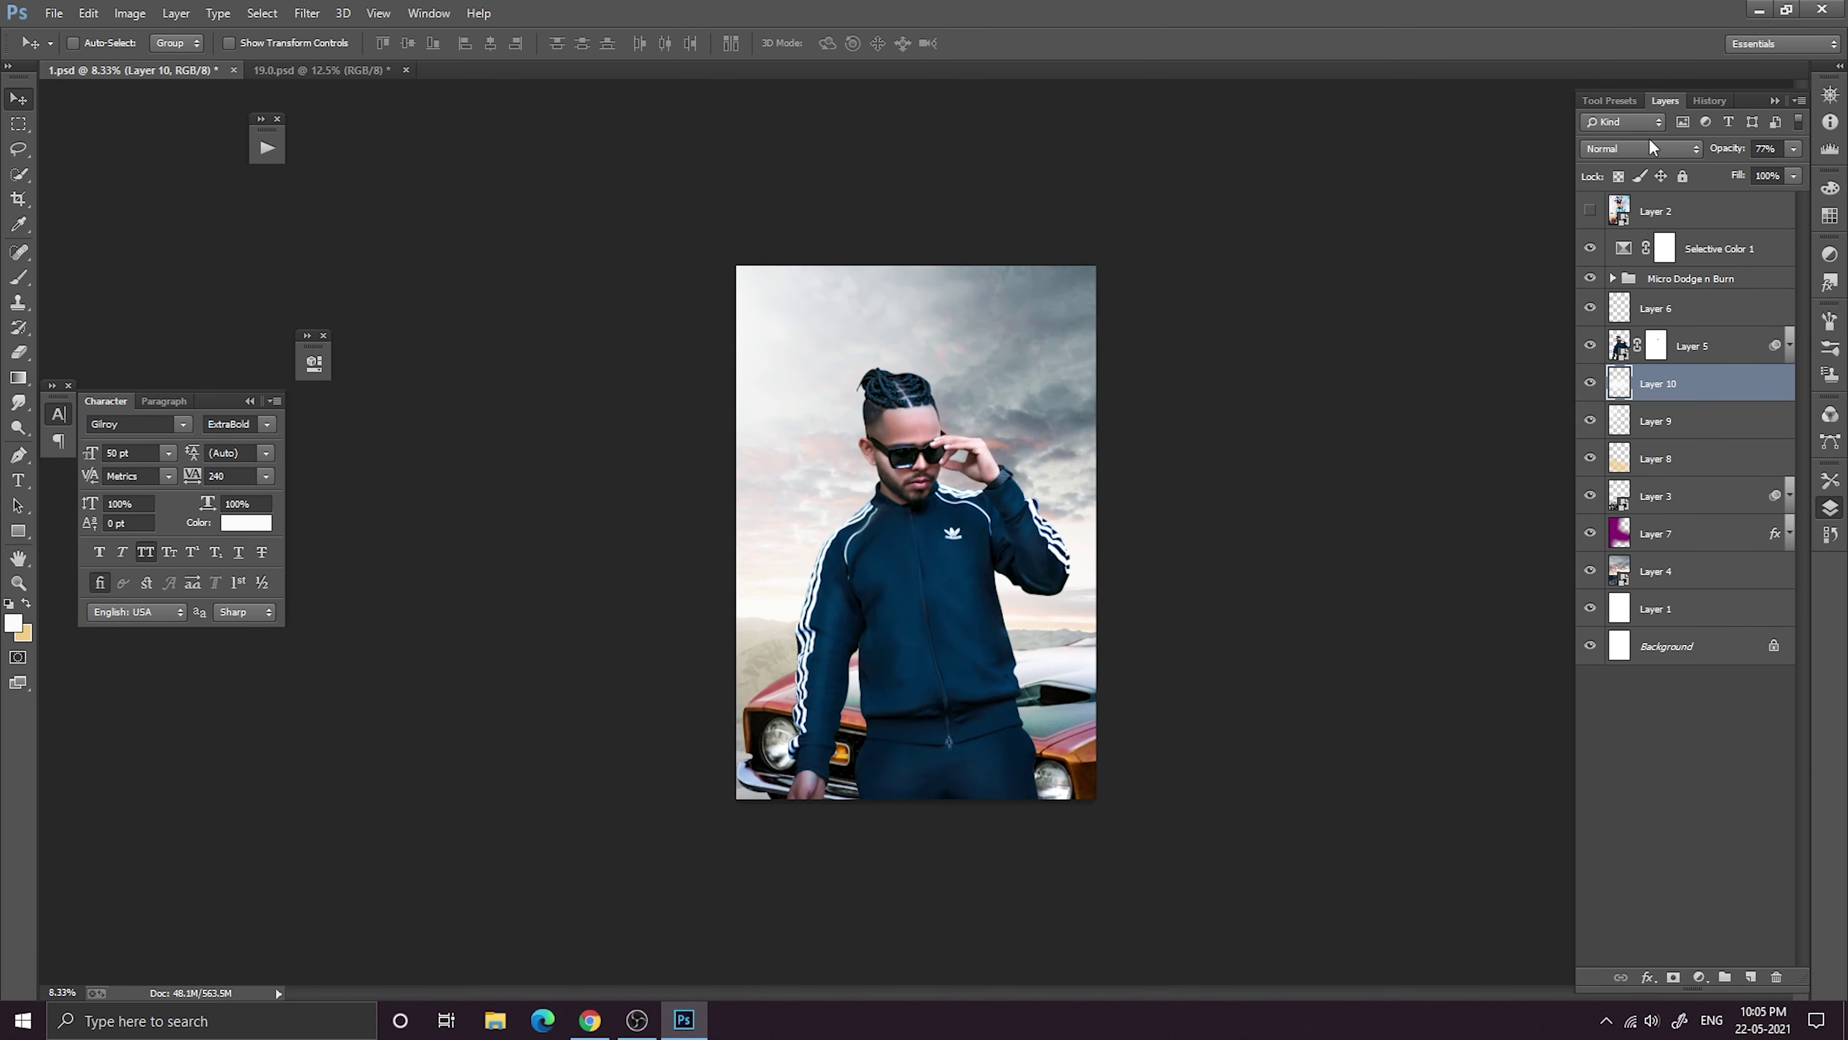
pyautogui.hotkey('ctrl', '-')
pyautogui.hotkey('ctrl', '-')
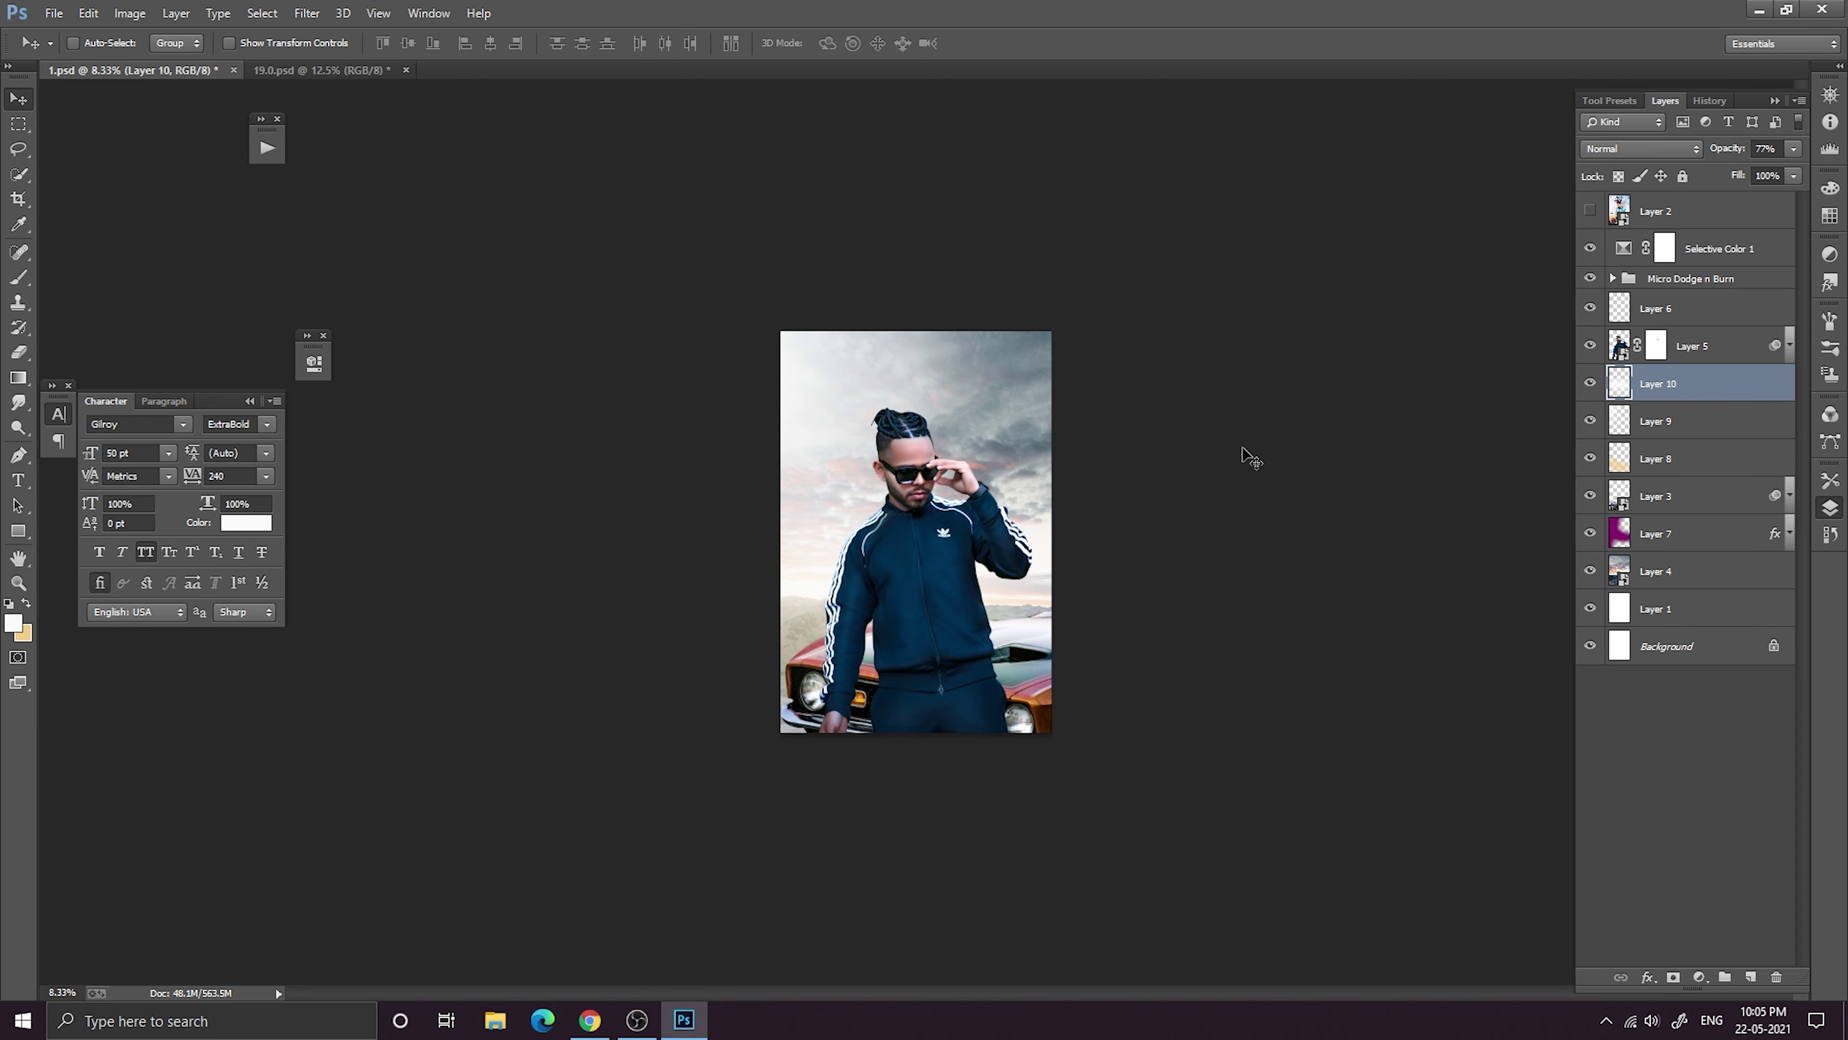
# Apply the Camera Raw filter to the sky layer with the white balance temperature at -17.
pyautogui.click(1653, 561)
pyautogui.click(1590, 570)
pyautogui.click(1589, 570)
pyautogui.click(307, 13)
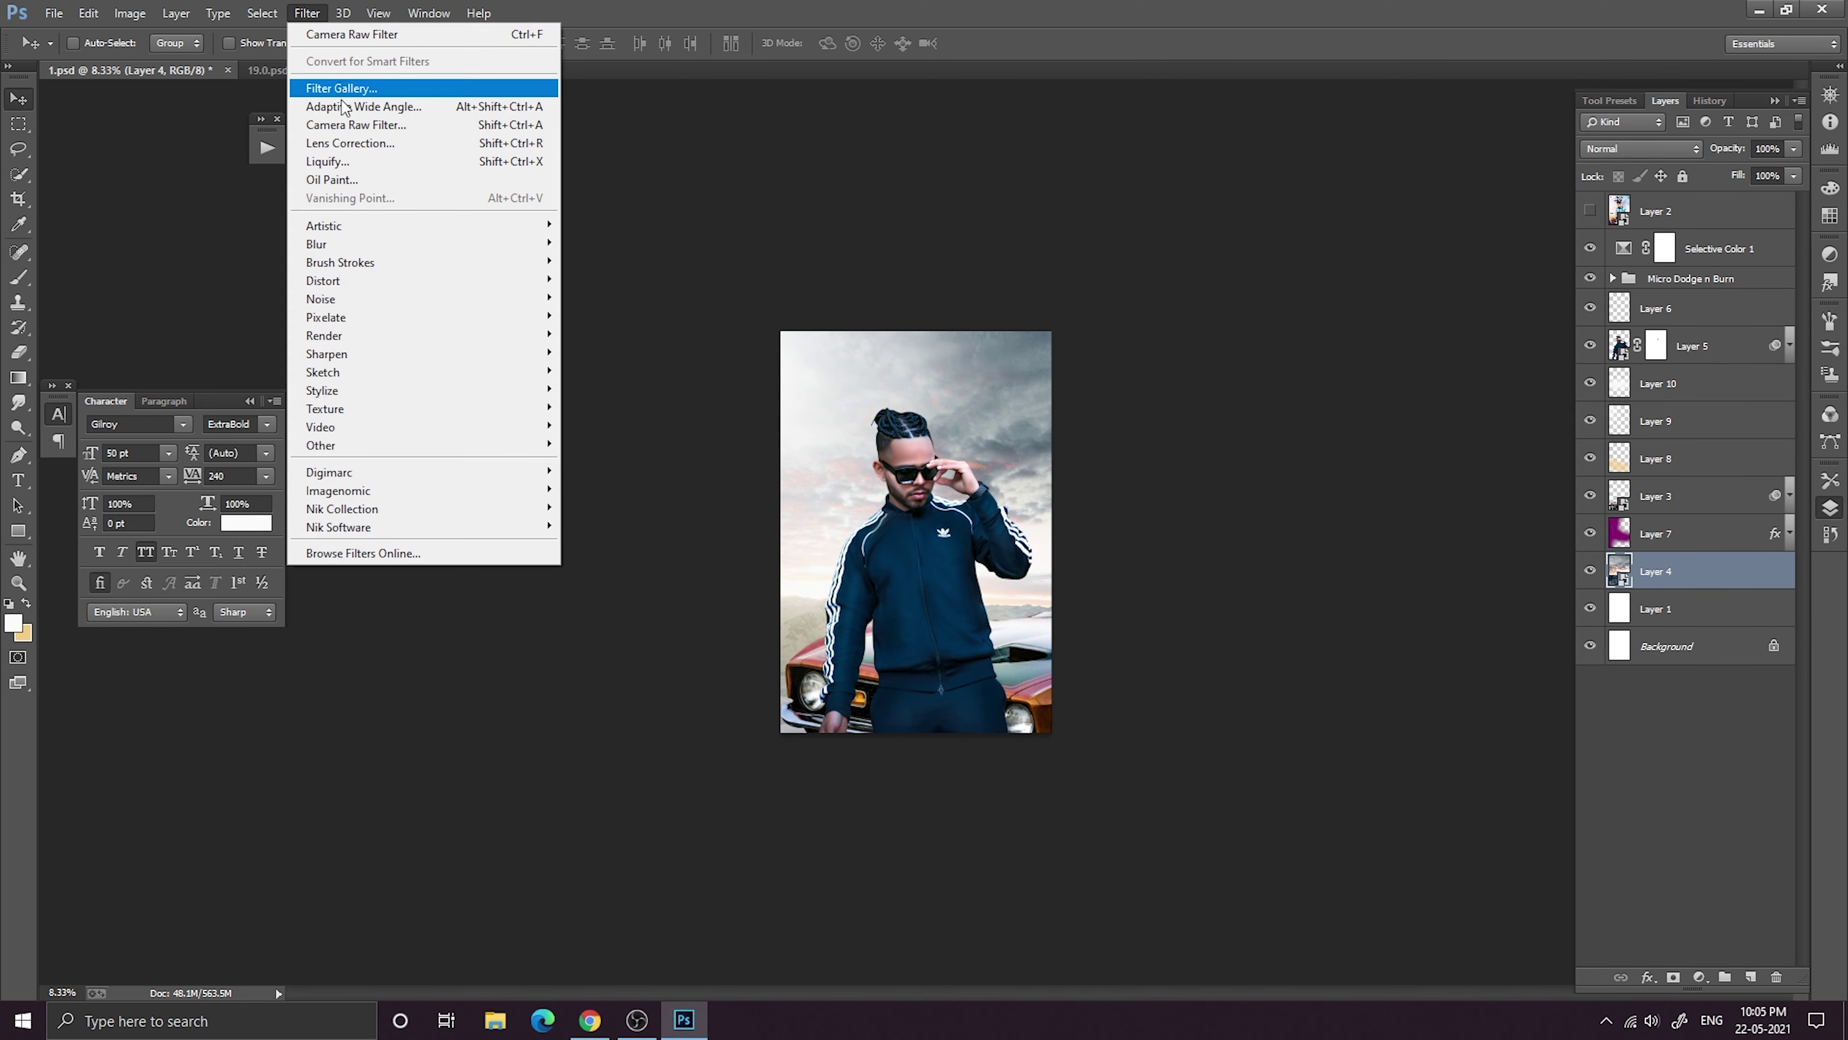
pyautogui.click(352, 126)
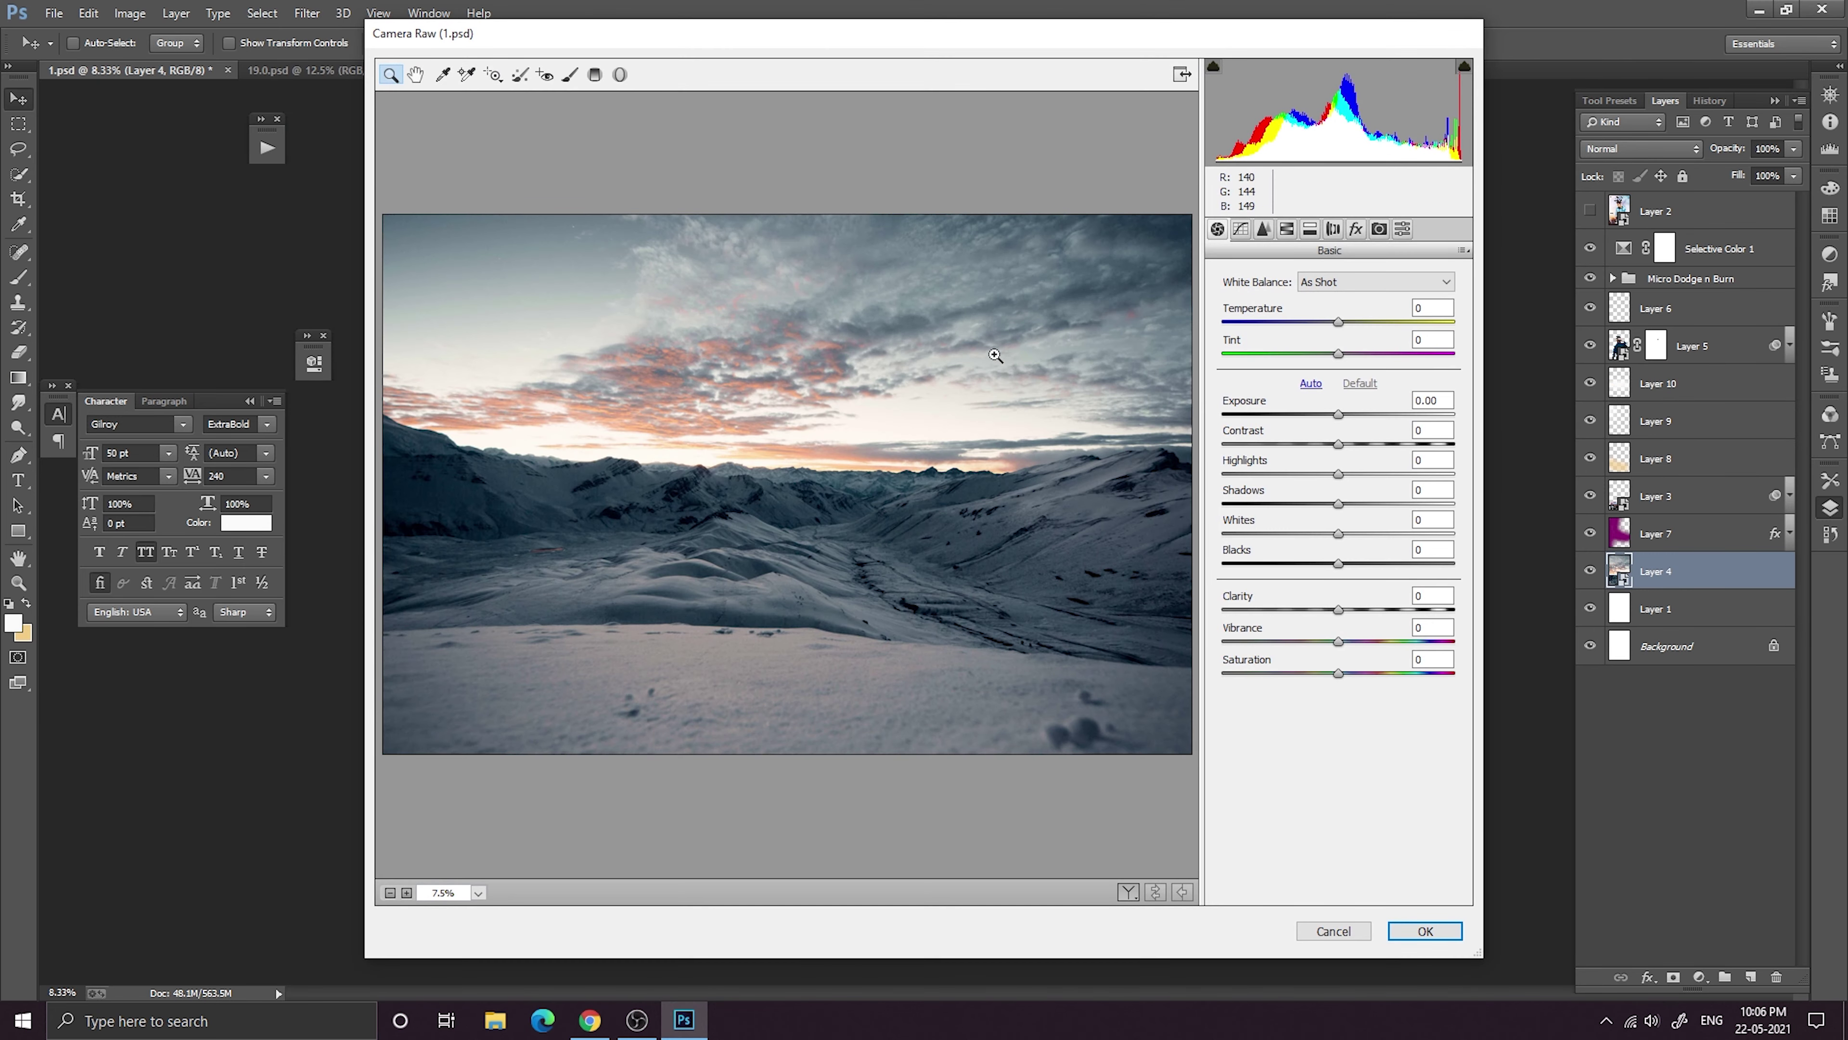
pyautogui.moveTo(1338, 323); pyautogui.dragTo(1319, 322)
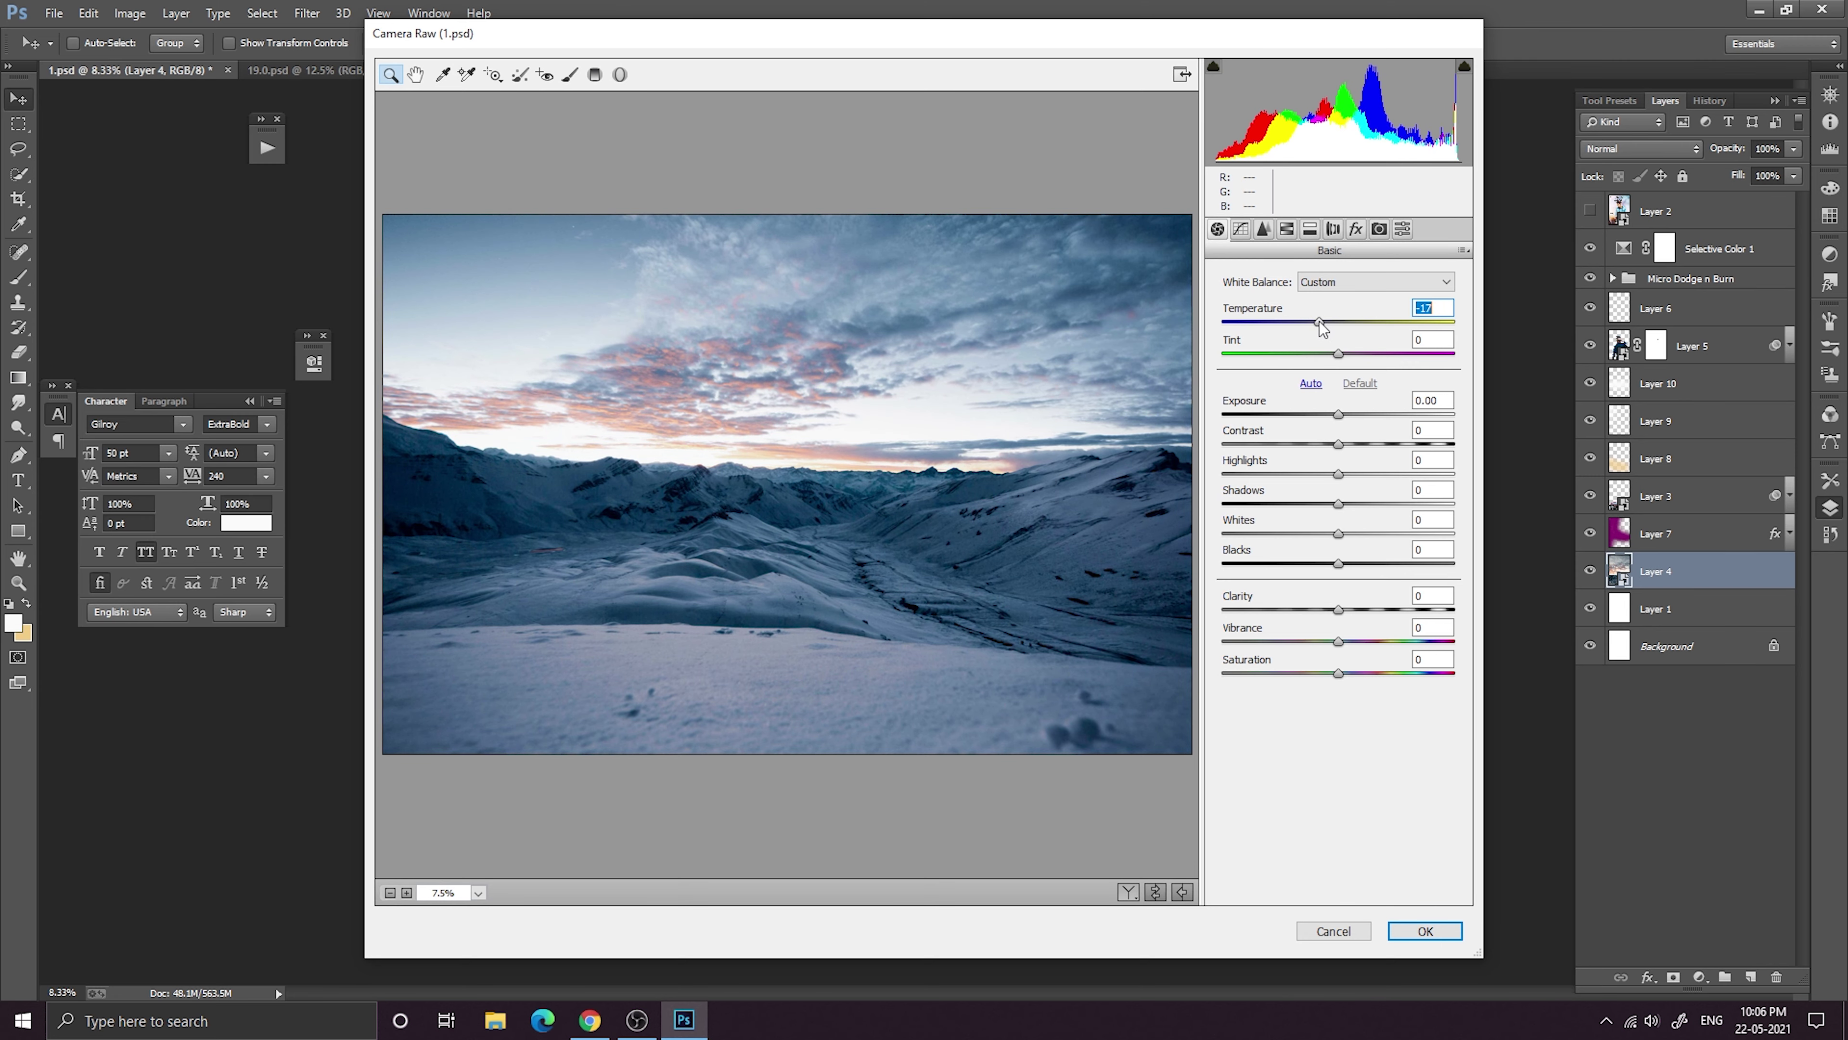
# Set the sky's HSL saturation to Reds +42, Oranges +67 and Blues +55, and apply the filter.
pyautogui.click(1264, 229)
pyautogui.click(1284, 233)
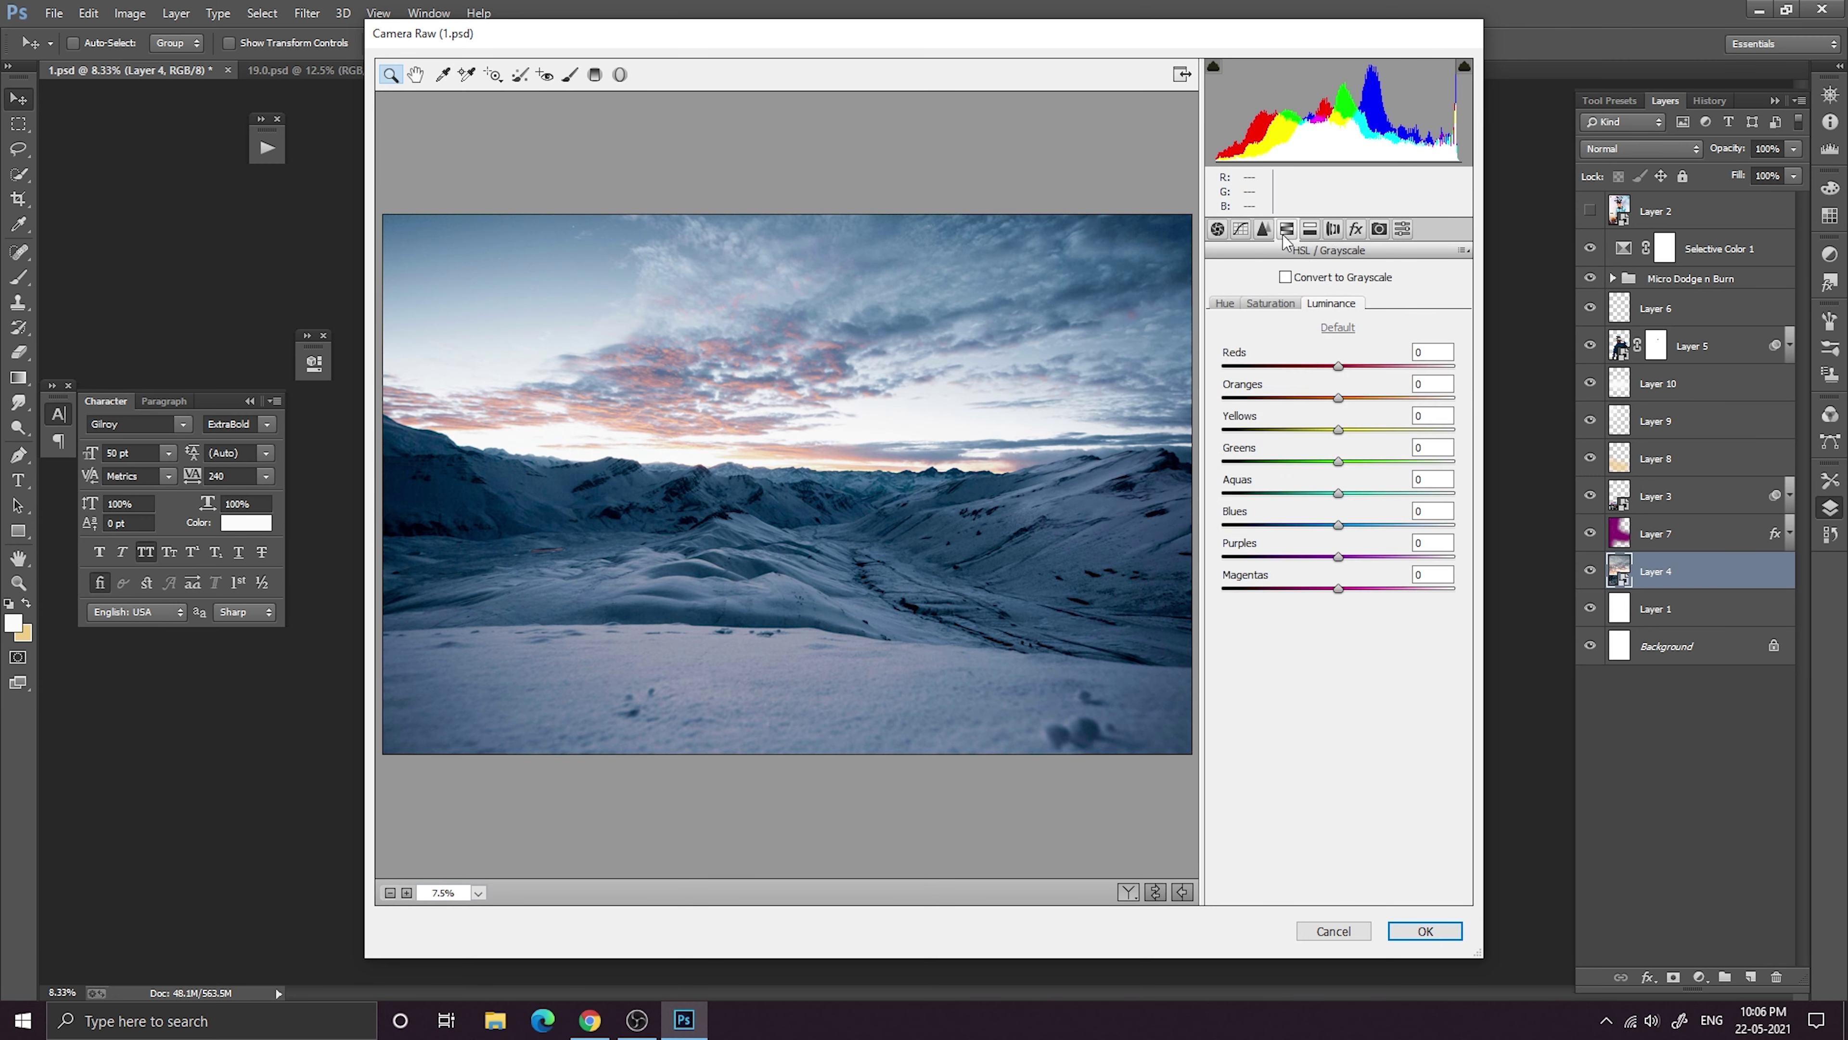
pyautogui.click(1275, 302)
pyautogui.click(1313, 304)
pyautogui.moveTo(1336, 525); pyautogui.dragTo(1393, 530)
pyautogui.click(1272, 304)
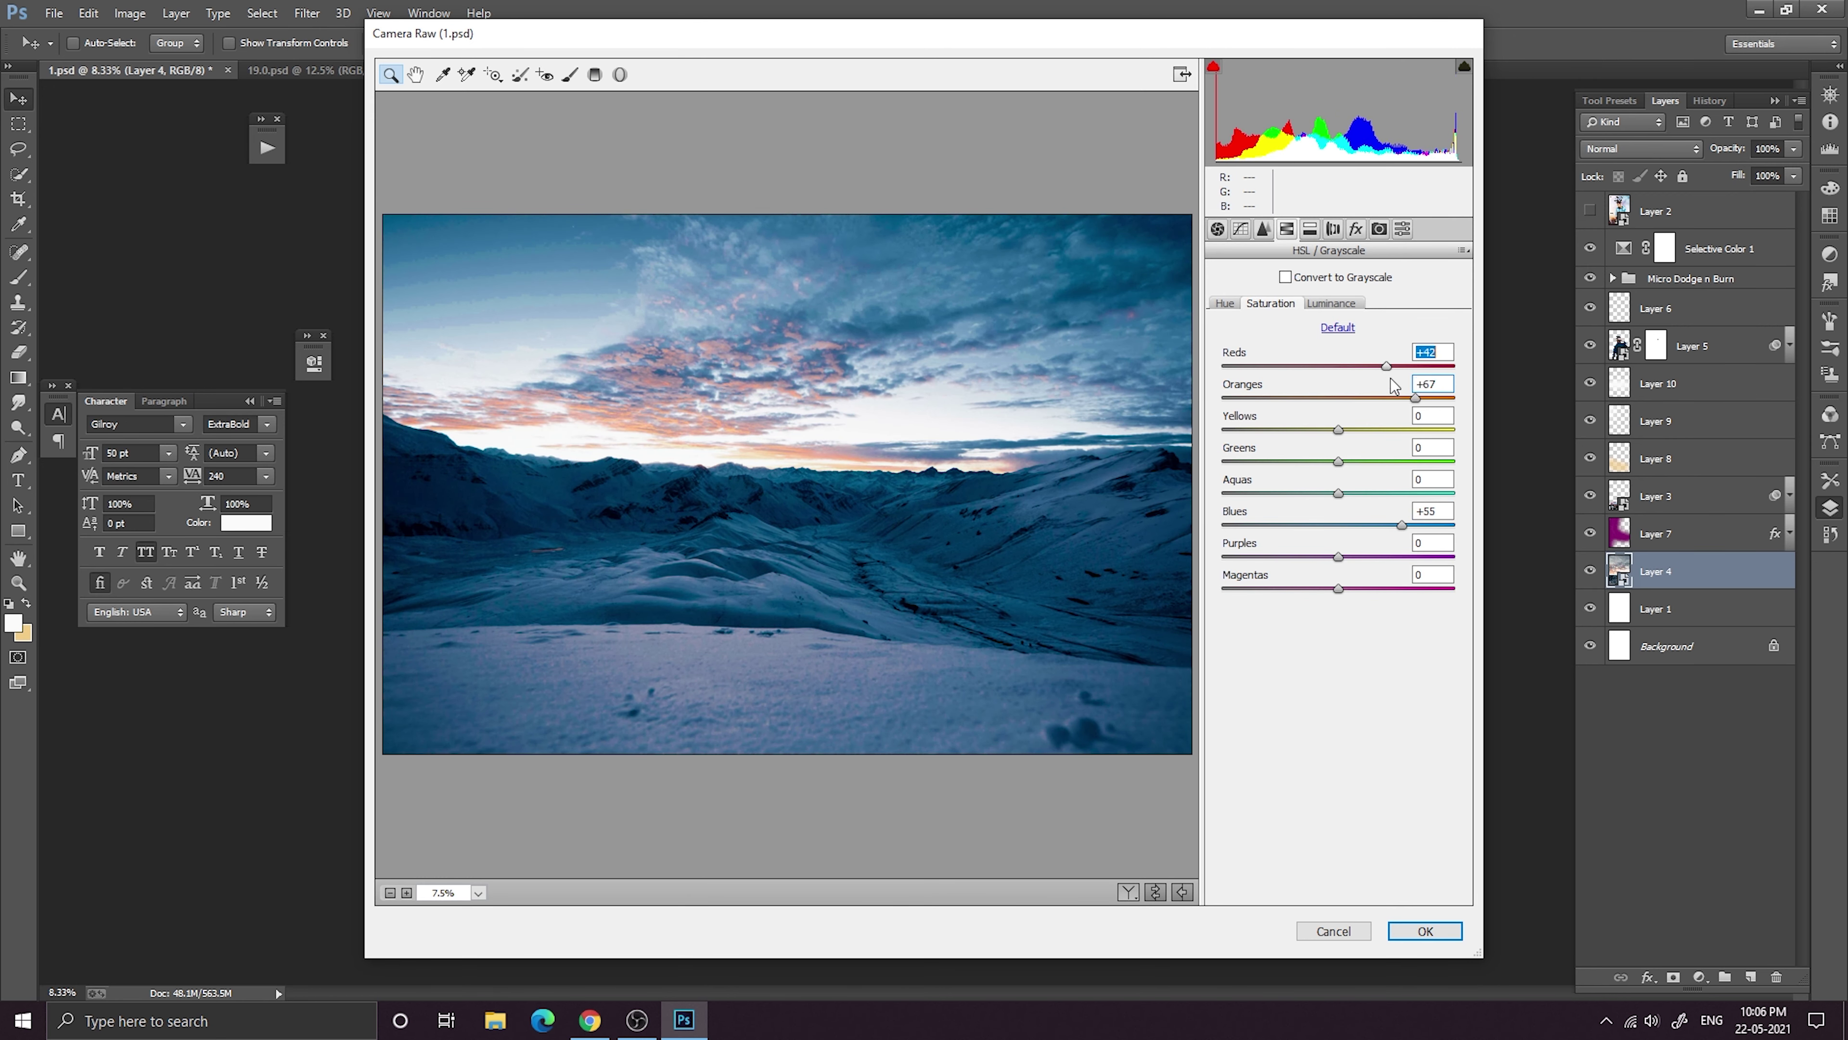
pyautogui.click(1404, 932)
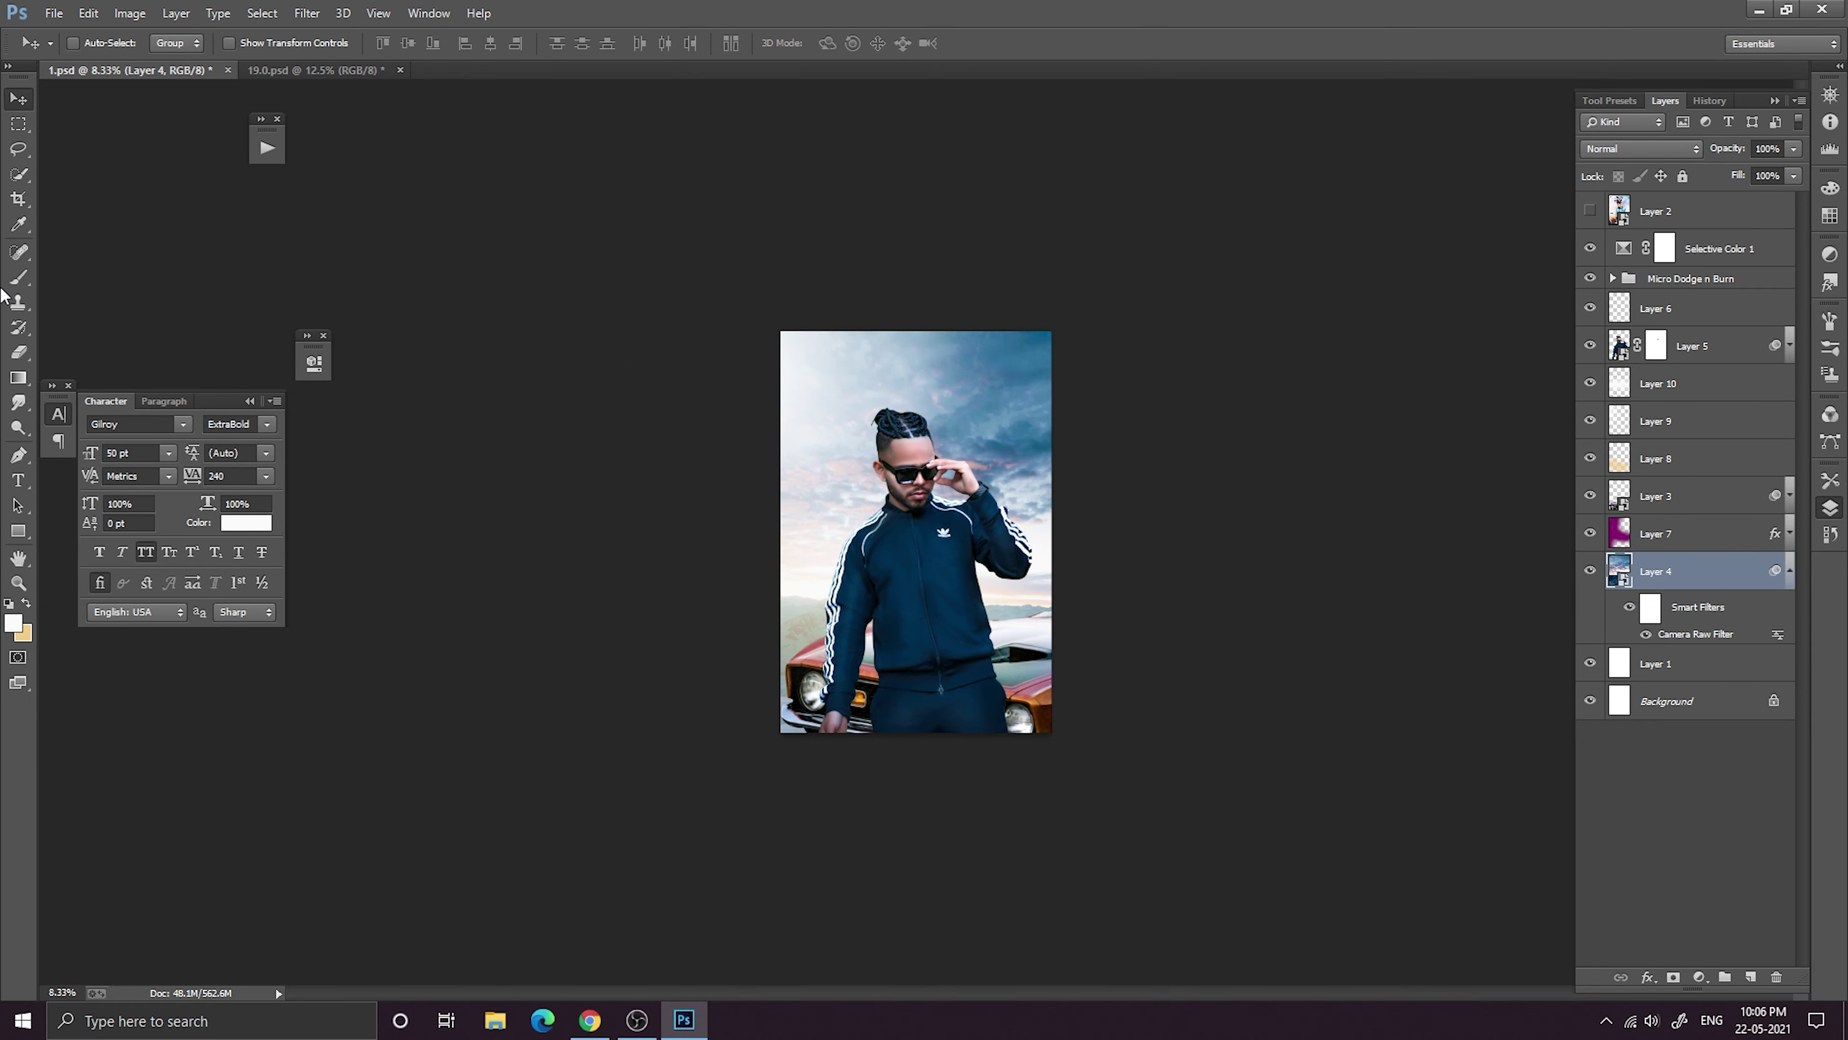
# Examine the cooler, more saturated sky against the man and car at several zoom levels.
pyautogui.hotkey('ctrl', '+')
pyautogui.hotkey('ctrl', '+')
pyautogui.hotkey('ctrl', '+')
pyautogui.hotkey('ctrl', '-')
pyautogui.hotkey('ctrl', '-')
pyautogui.hotkey('ctrl', '-')
pyautogui.hotkey('ctrl', '-')
pyautogui.hotkey('ctrl', '+')
pyautogui.hotkey('ctrl', '+')
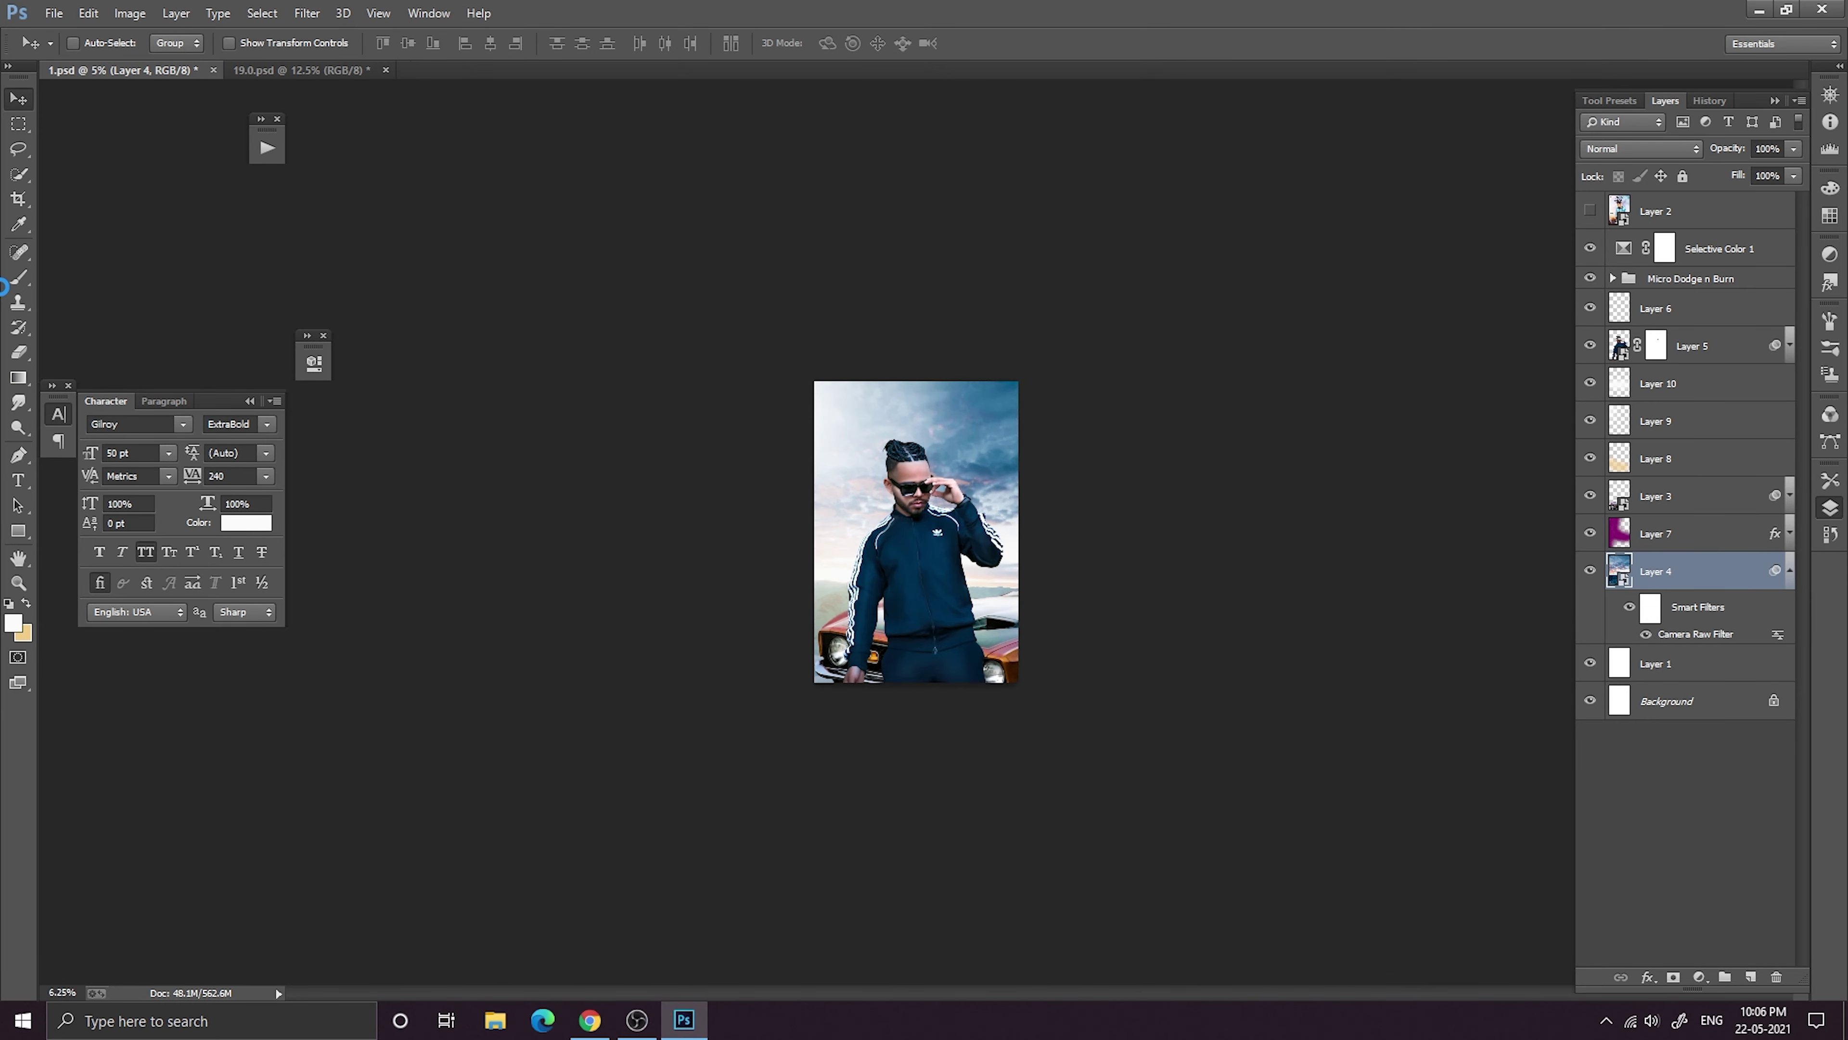
pyautogui.hotkey('ctrl', '+')
pyautogui.hotkey('ctrl', '+')
pyautogui.hotkey('ctrl', '-')
pyautogui.hotkey('ctrl', '-')
pyautogui.hotkey('ctrl', '-')
# Collapse the sky layer's filter list and compare the image with the yellow Overlay haze layer hidden and shown.
pyautogui.click(1790, 571)
pyautogui.click(1698, 468)
pyautogui.click(1590, 457)
pyautogui.click(1591, 457)
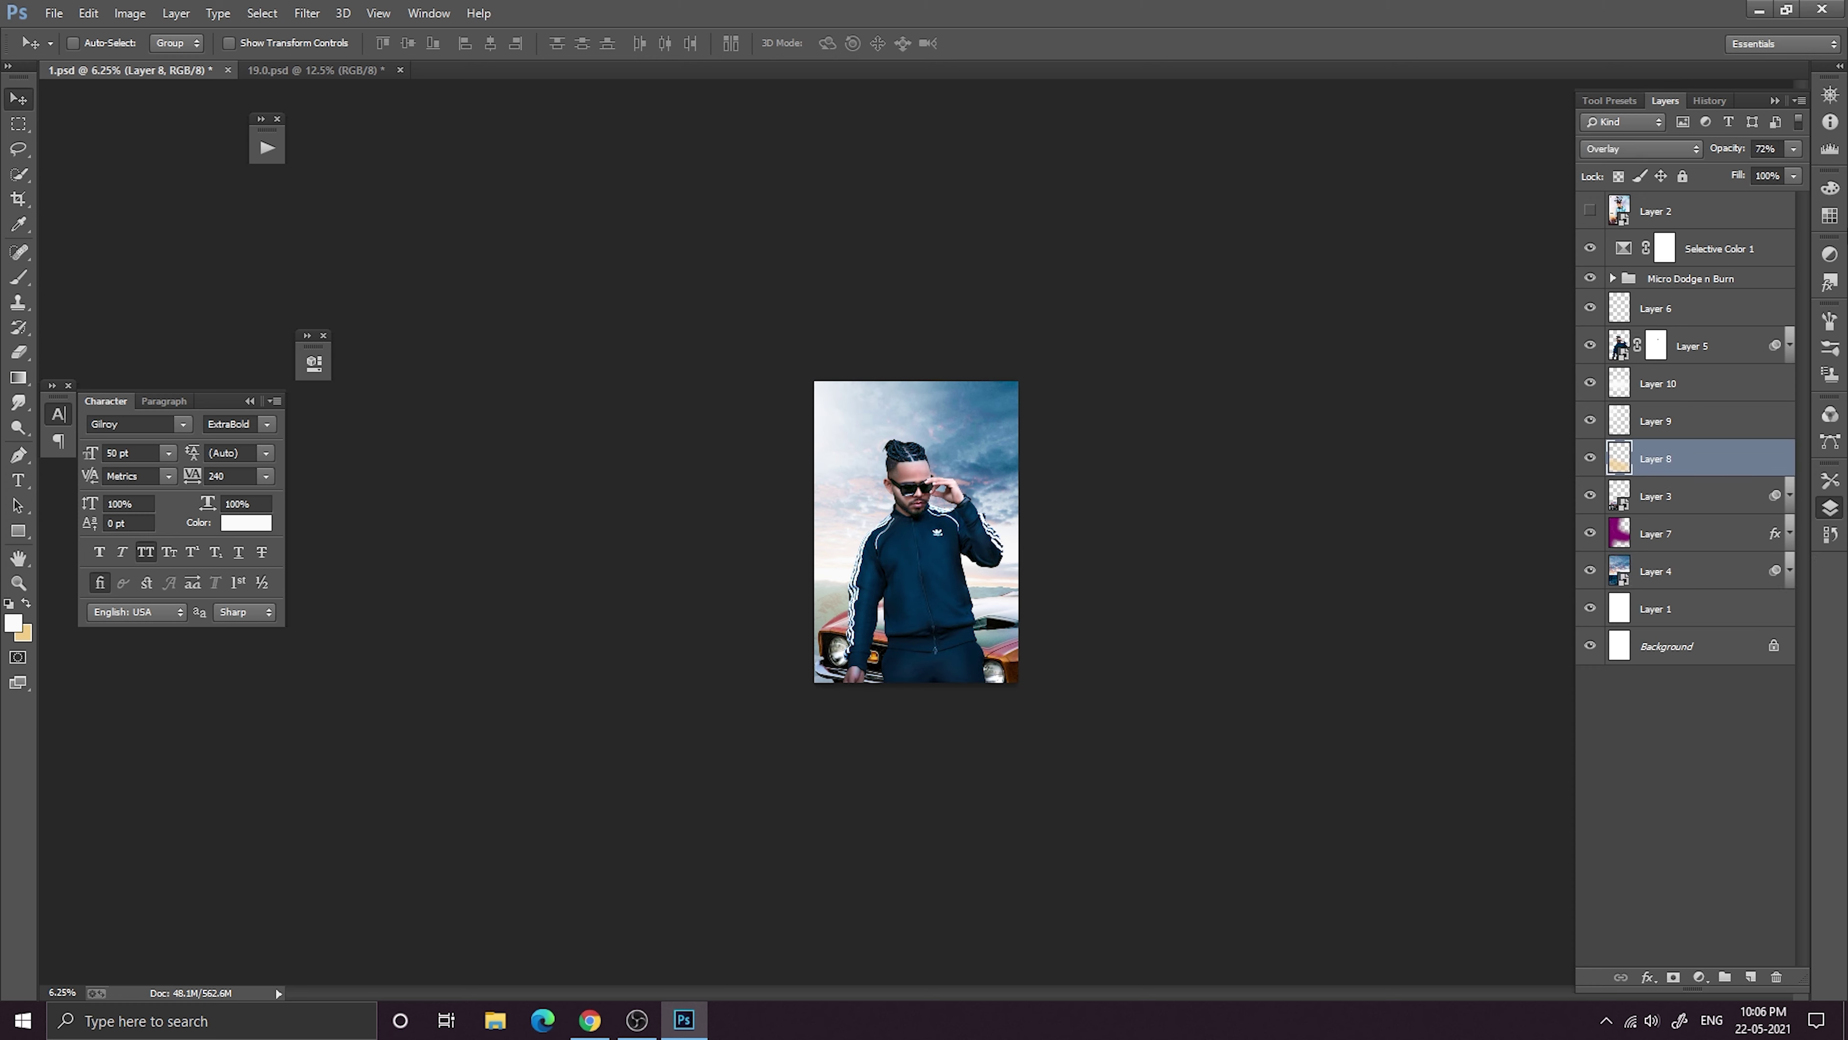
# Make pale yellow the foreground colour for the Brush and select the wide white haze layer.
pyautogui.click(26, 604)
pyautogui.click(18, 278)
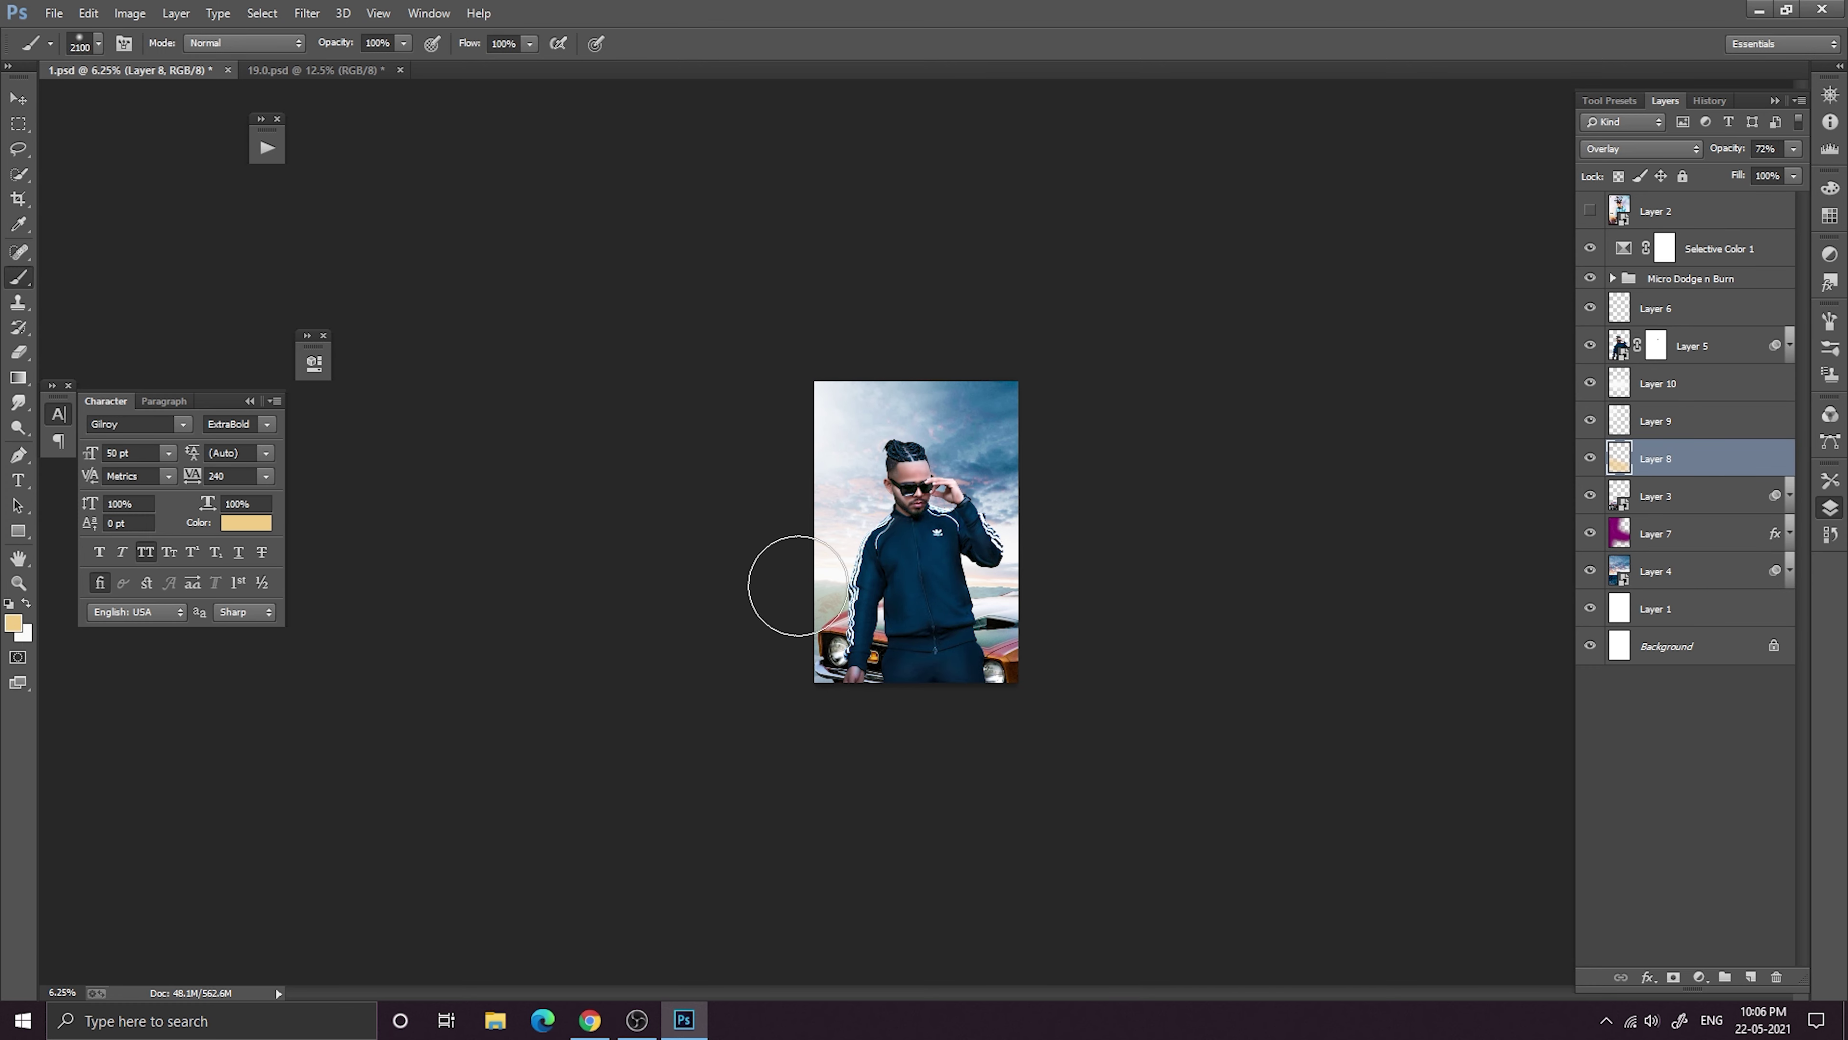
pyautogui.hotkey('ctrl', '+')
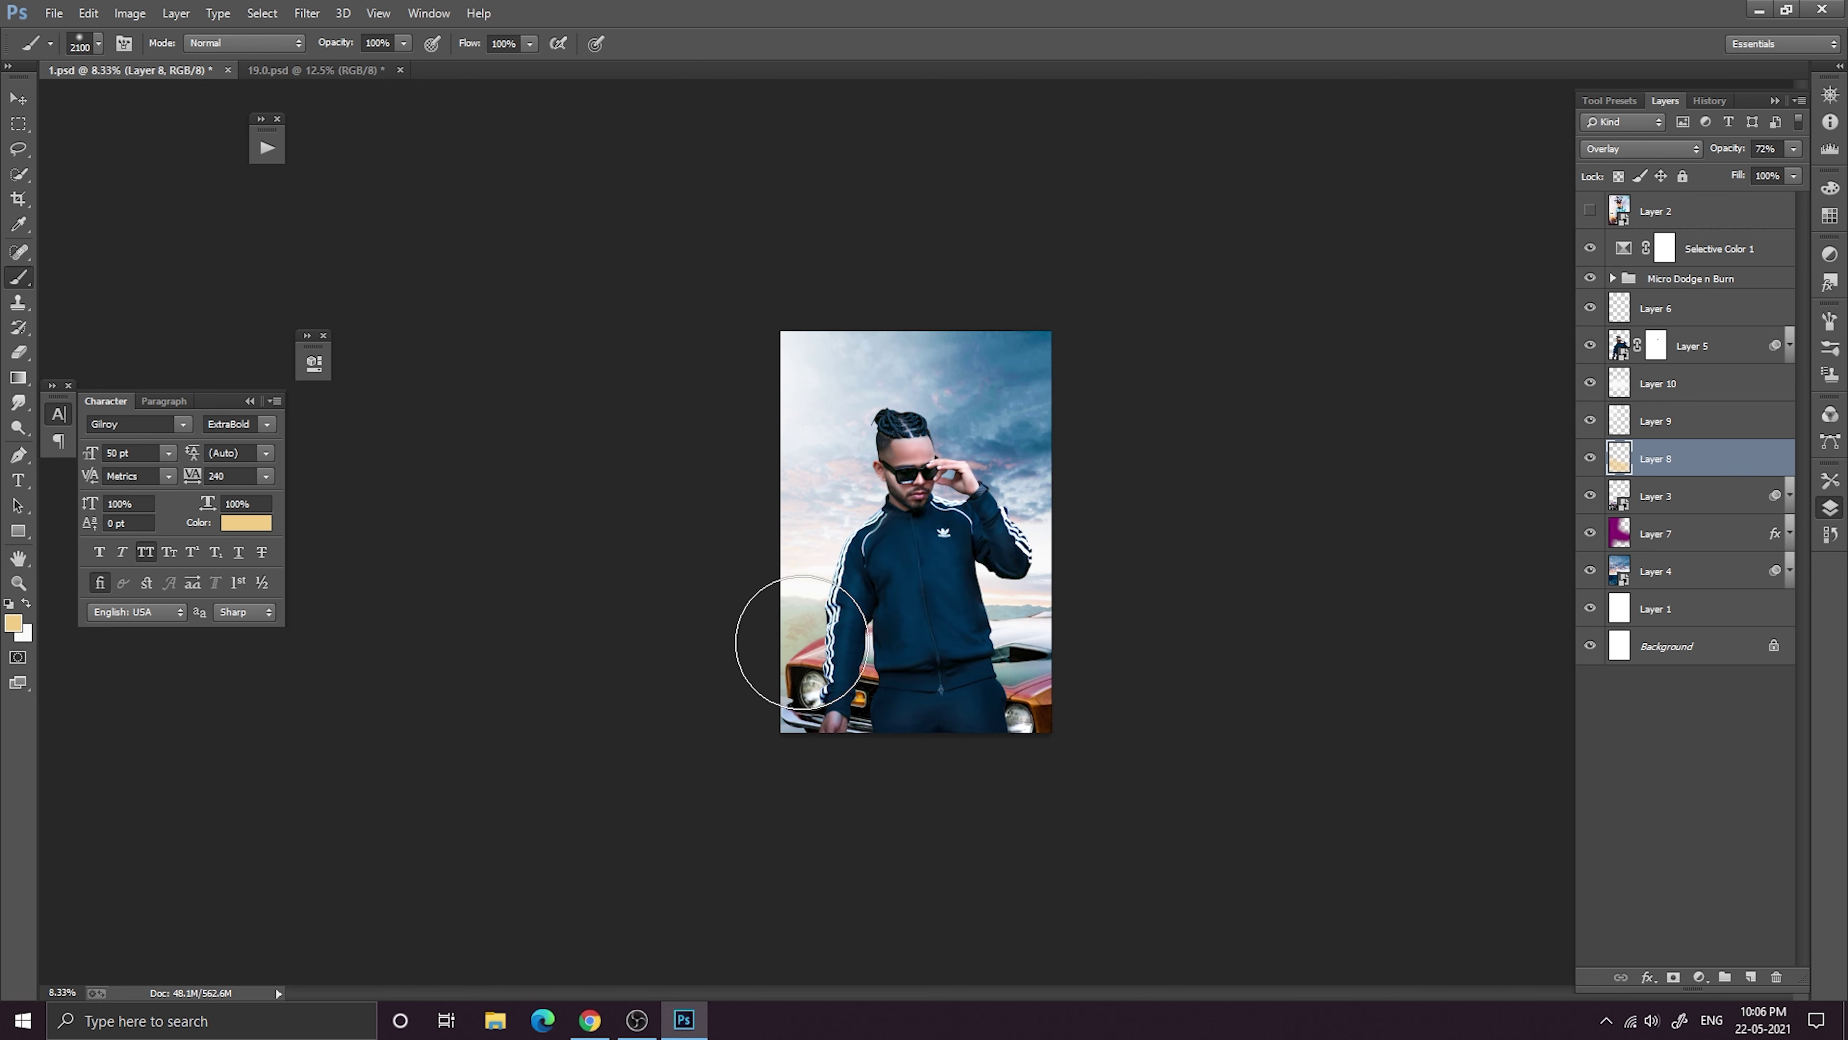
pyautogui.keyDown('ctrl'); pyautogui.click(1174, 607); pyautogui.keyUp('ctrl')
pyautogui.click(1707, 469)
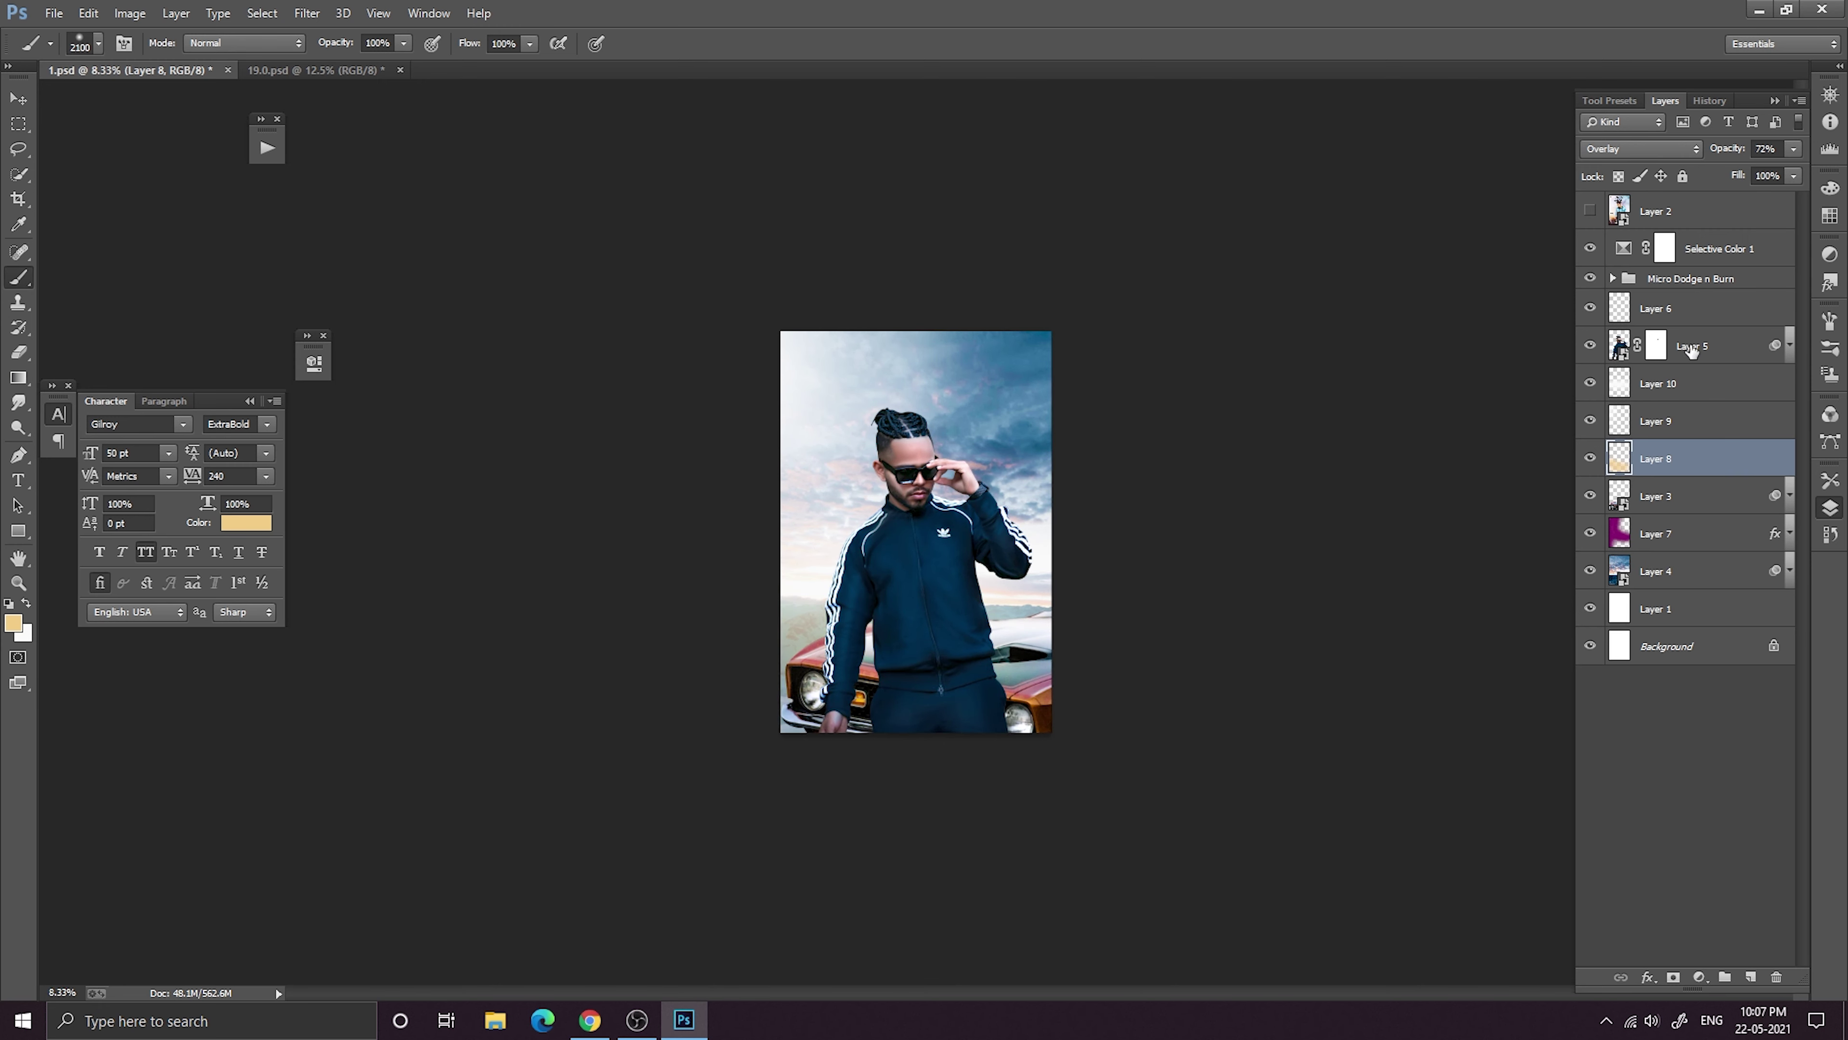
pyautogui.click(1653, 502)
pyautogui.click(1666, 461)
pyautogui.click(1653, 422)
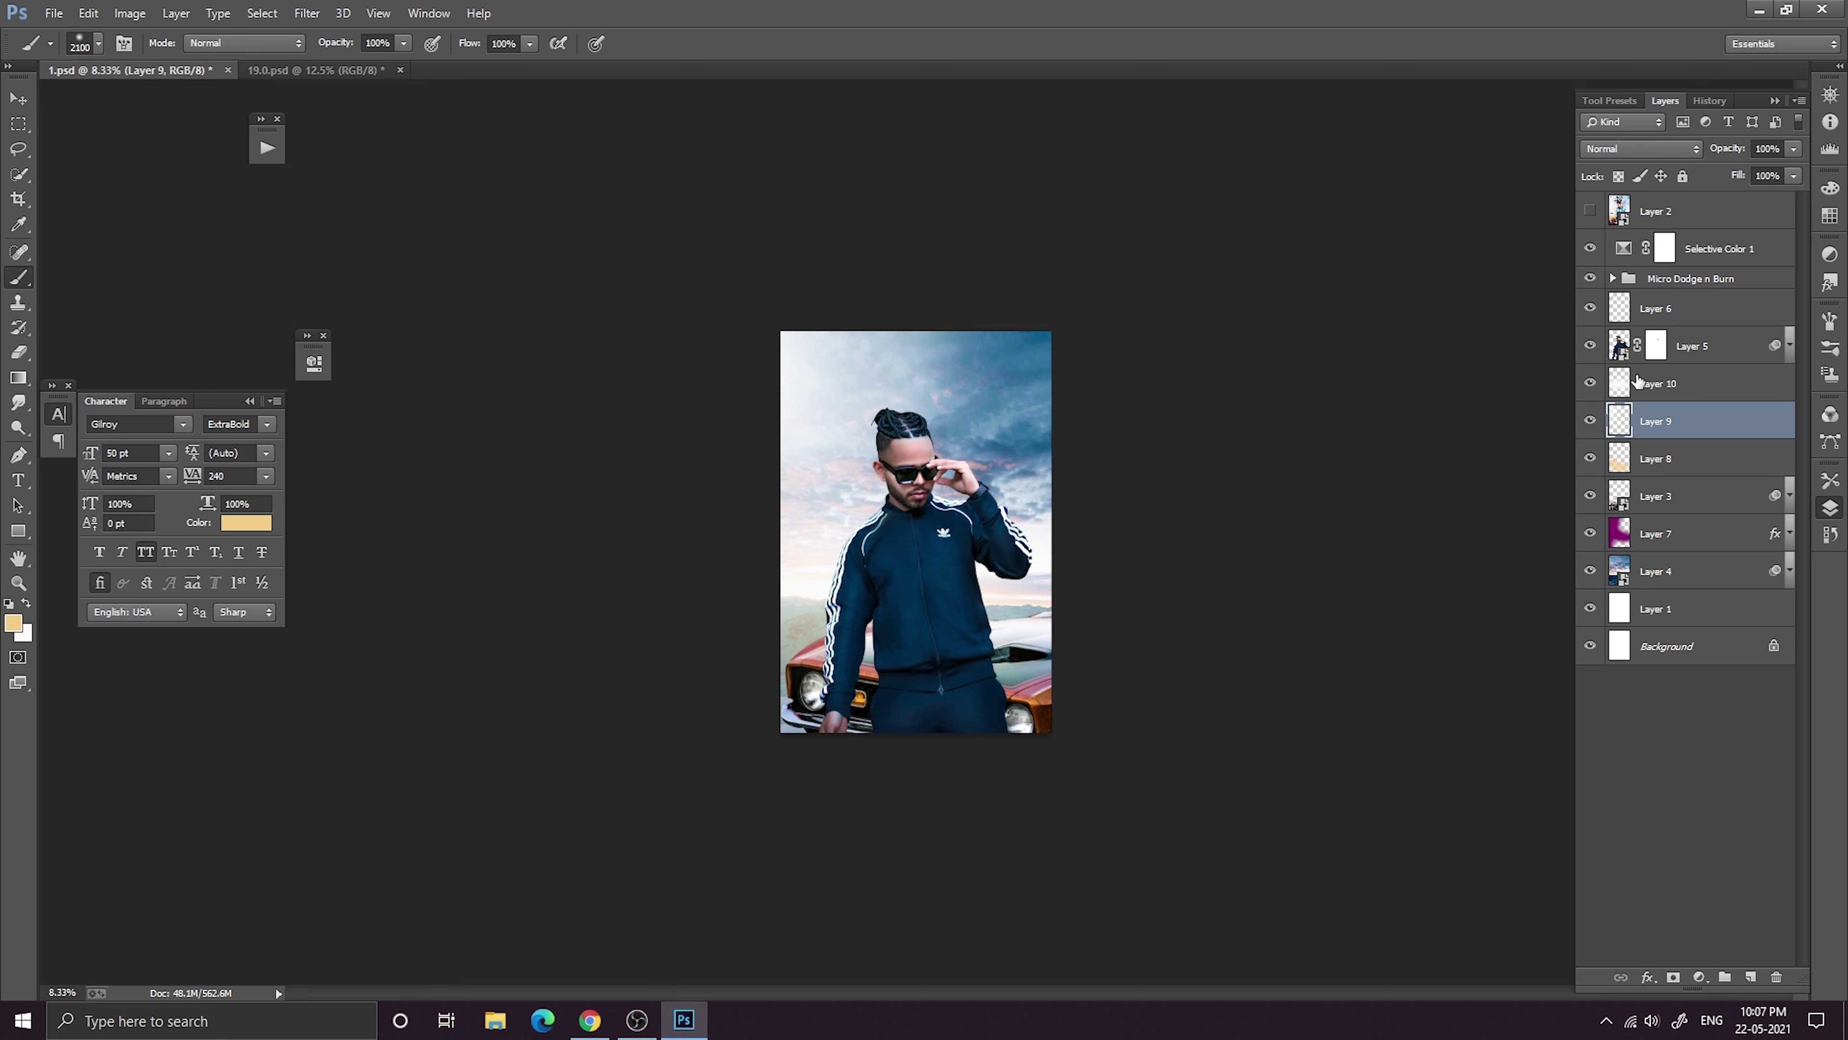
pyautogui.click(1657, 386)
pyautogui.click(1752, 966)
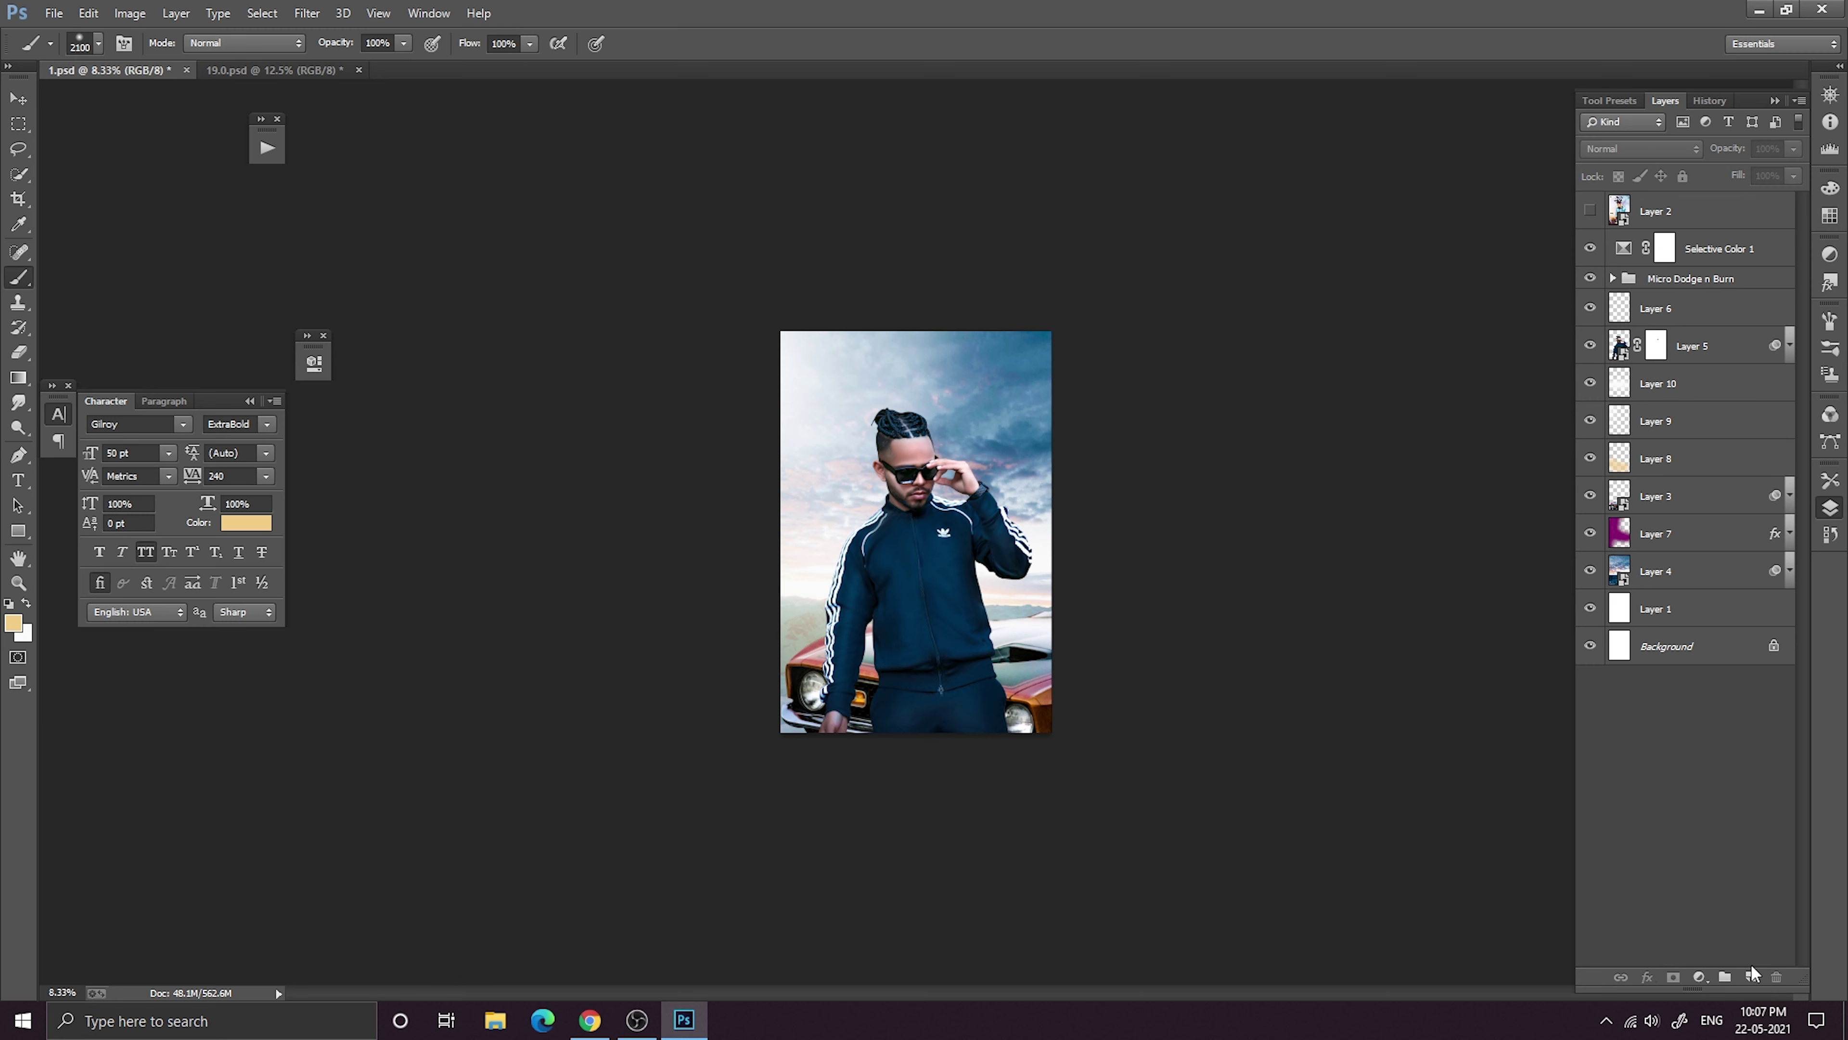
pyautogui.click(1751, 976)
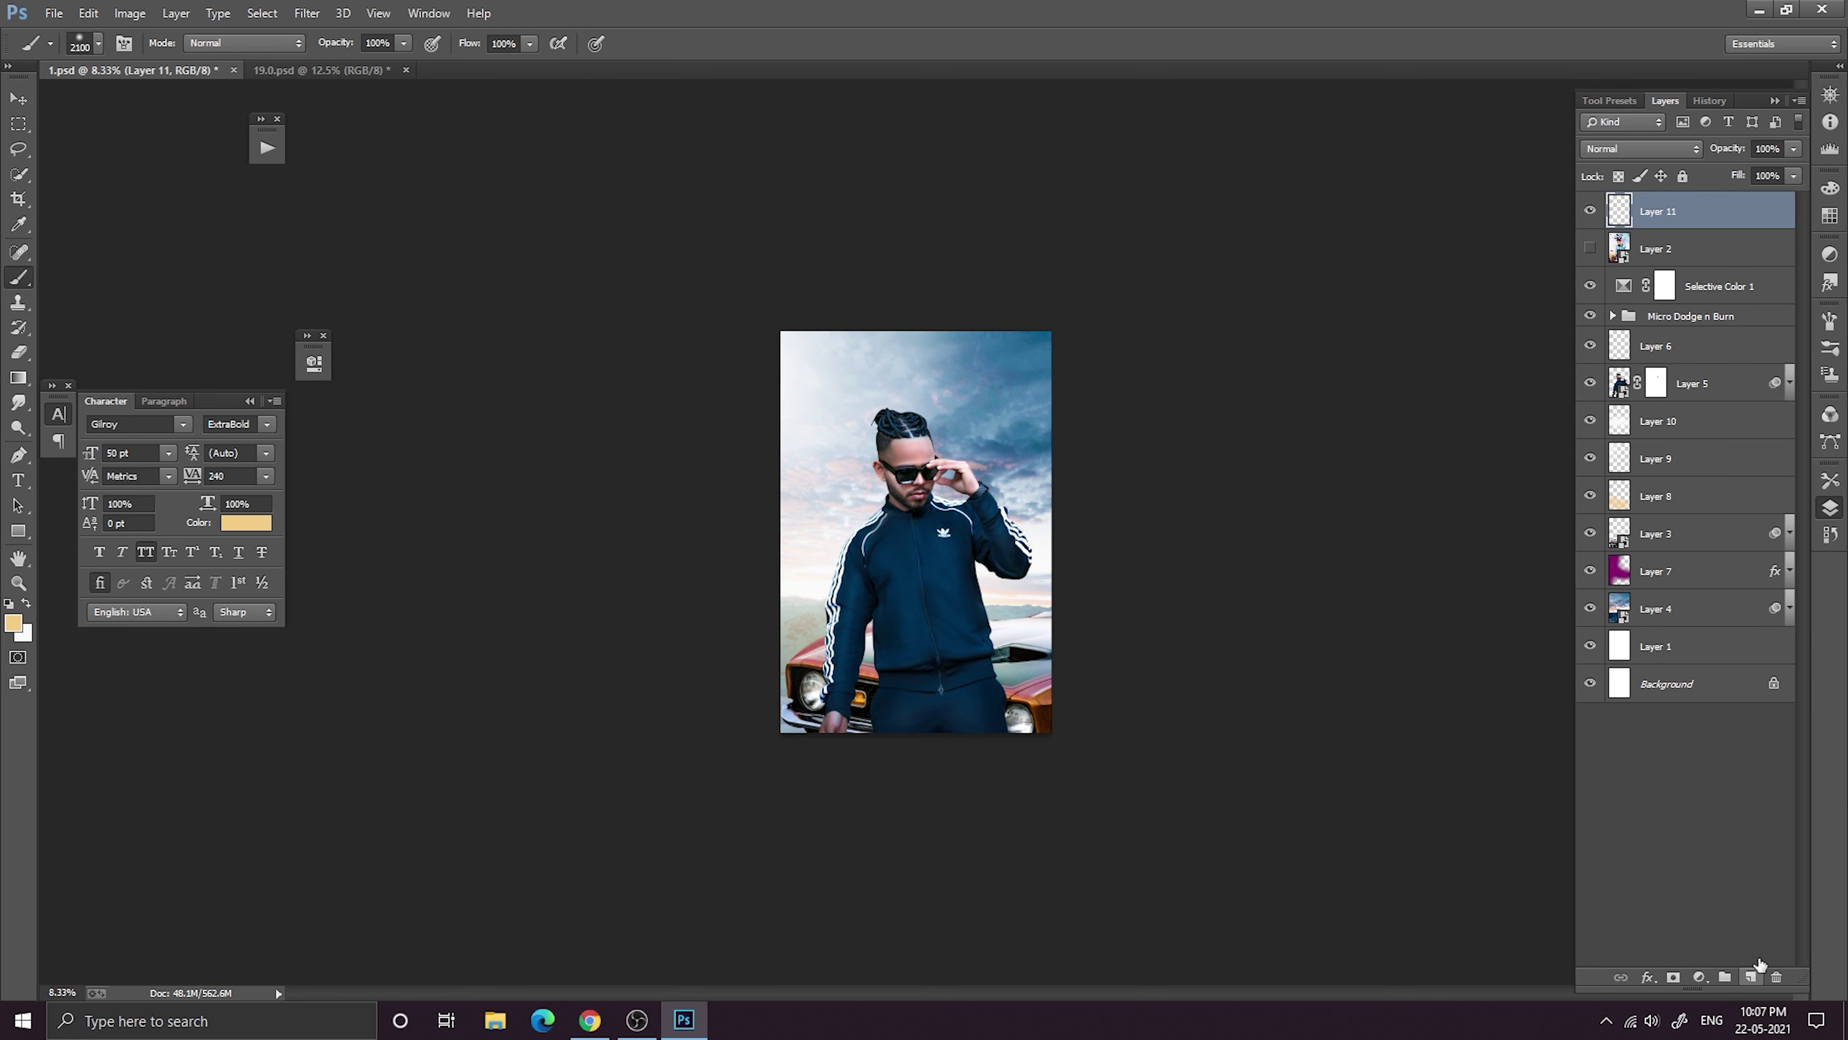
pyautogui.hotkey('ctrl', 'z')
# On a new layer above the wide white haze, paint a soft pale yellow spot over the left headlight at 47% layer opacity.
pyautogui.click(1618, 387)
pyautogui.click(1590, 384)
pyautogui.click(1590, 383)
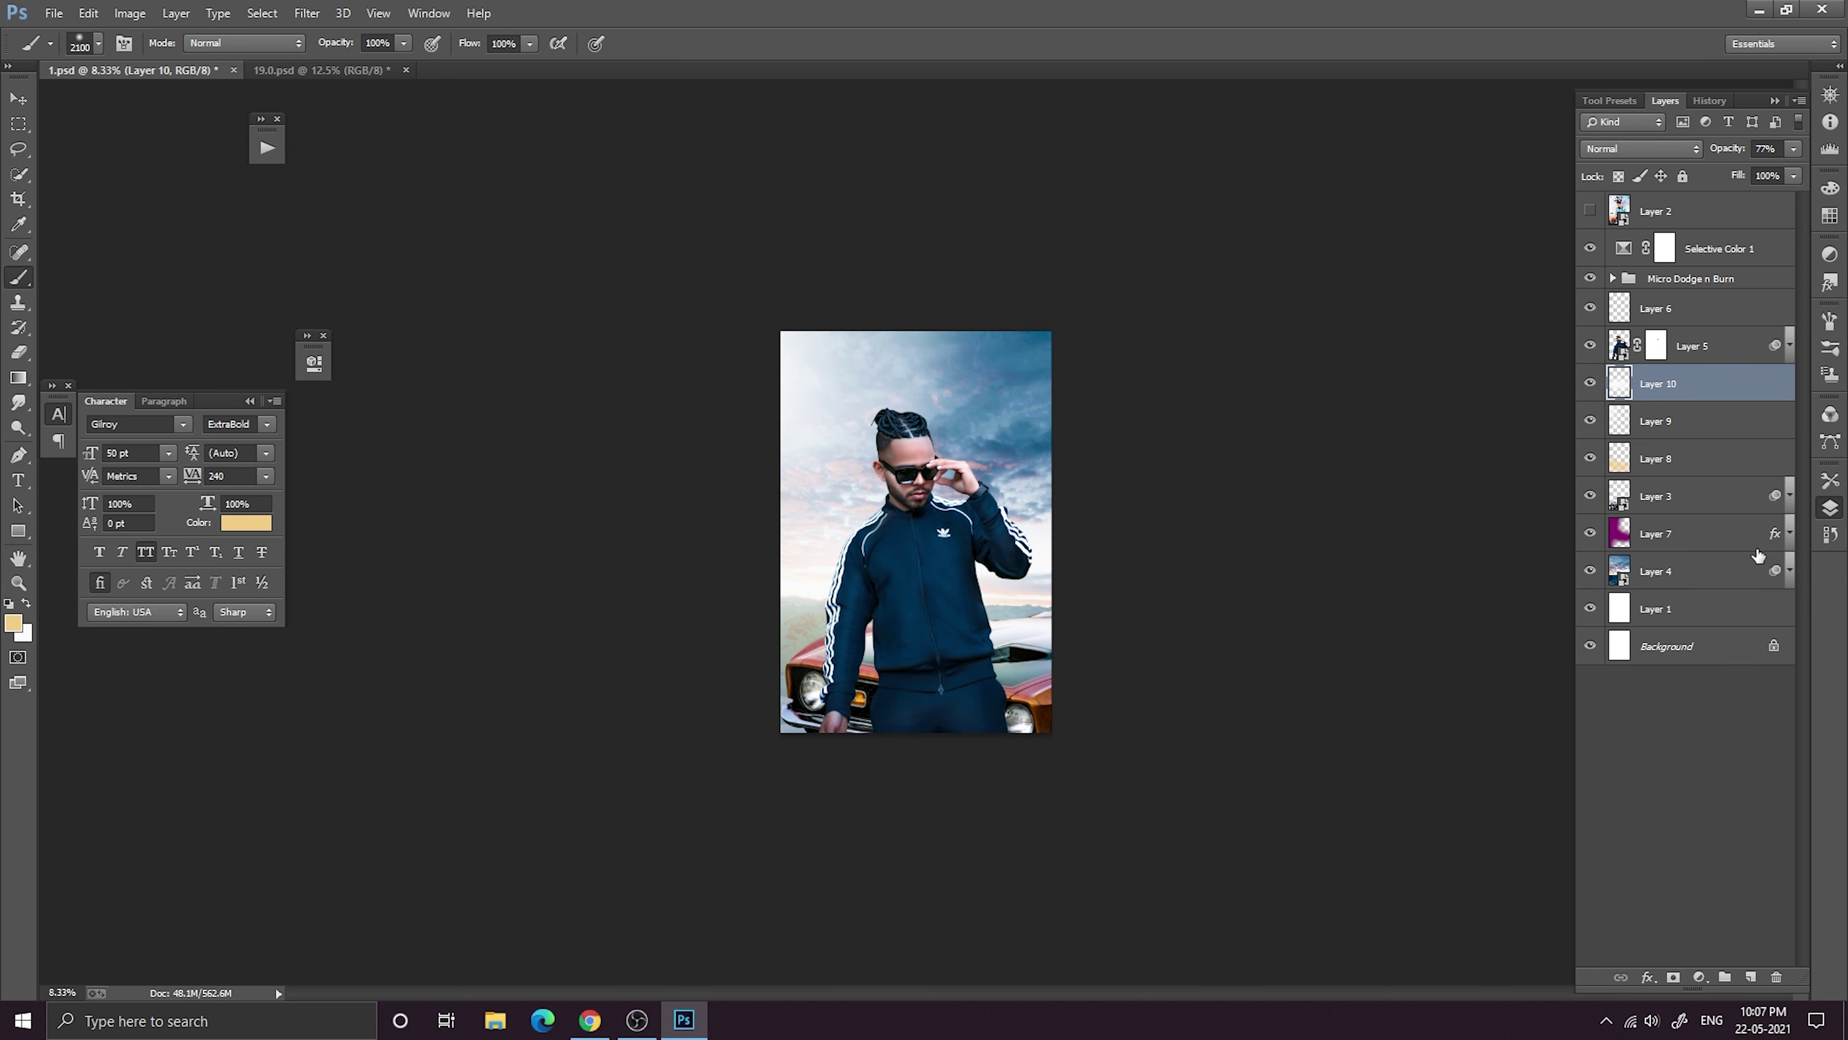
pyautogui.click(1754, 980)
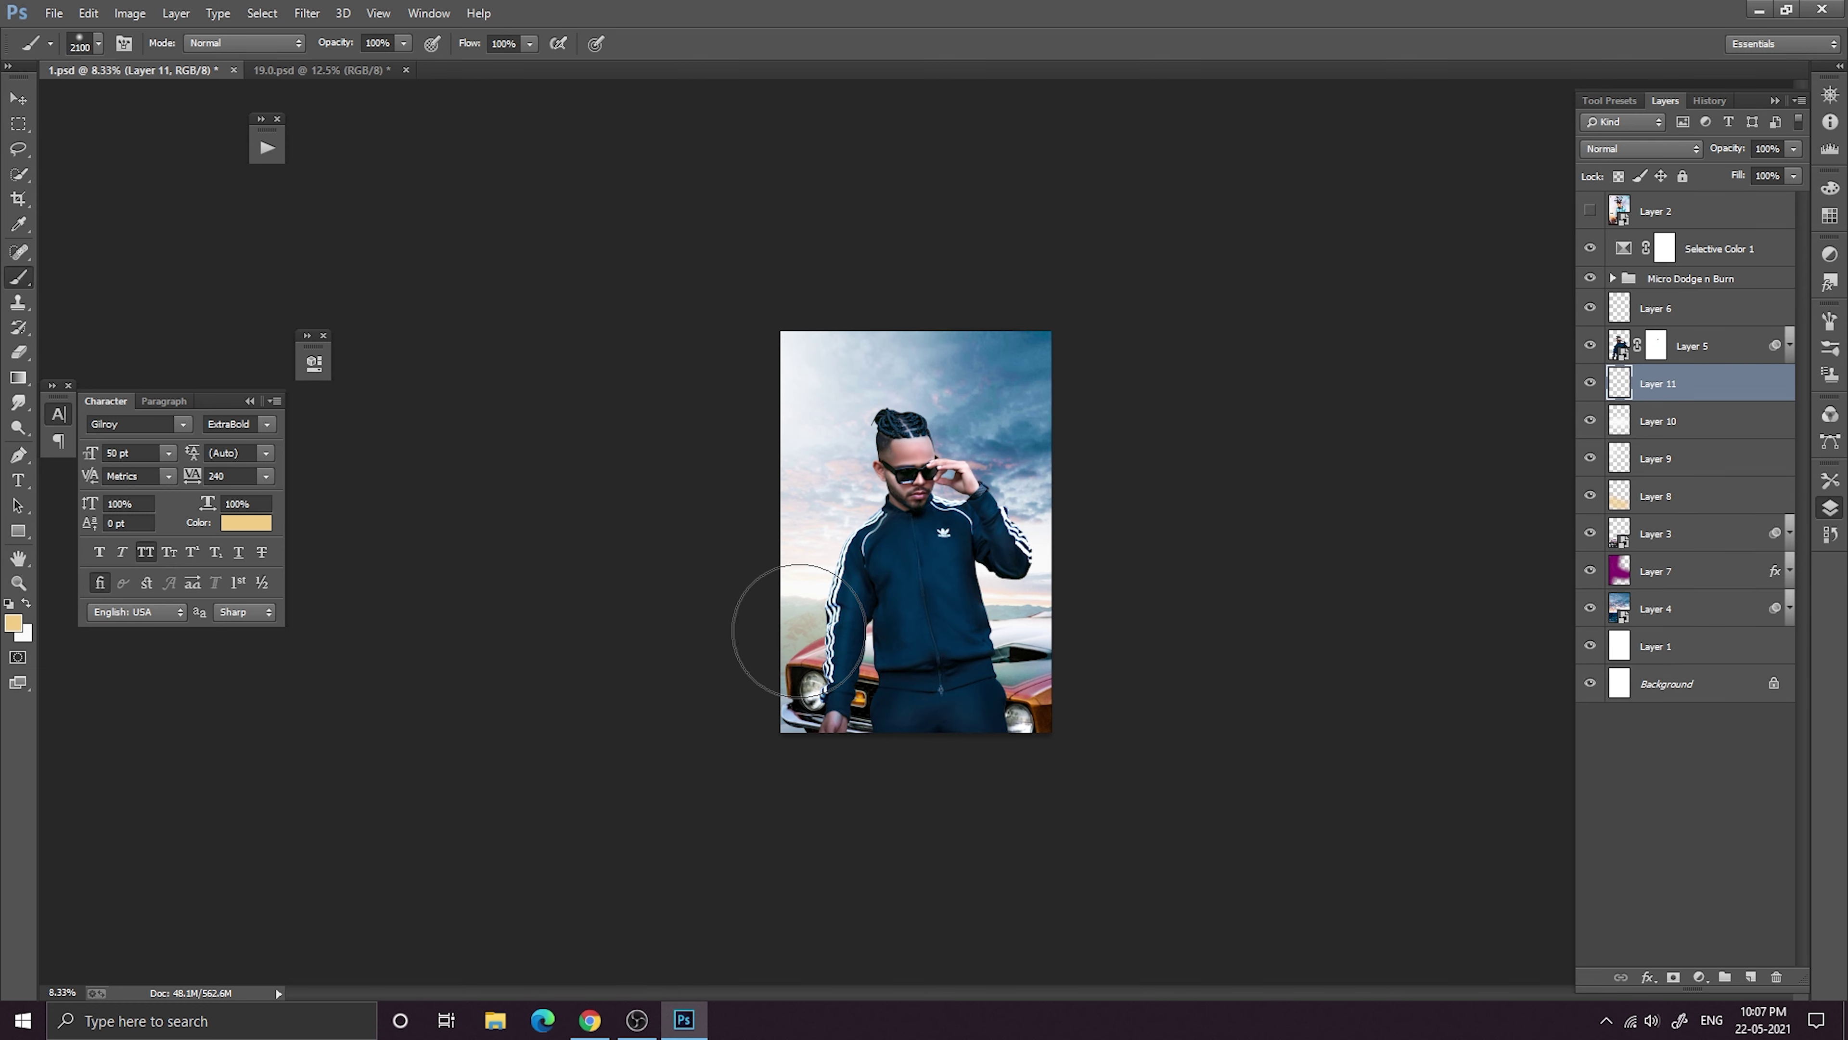
pyautogui.click(799, 630)
pyautogui.click(16, 106)
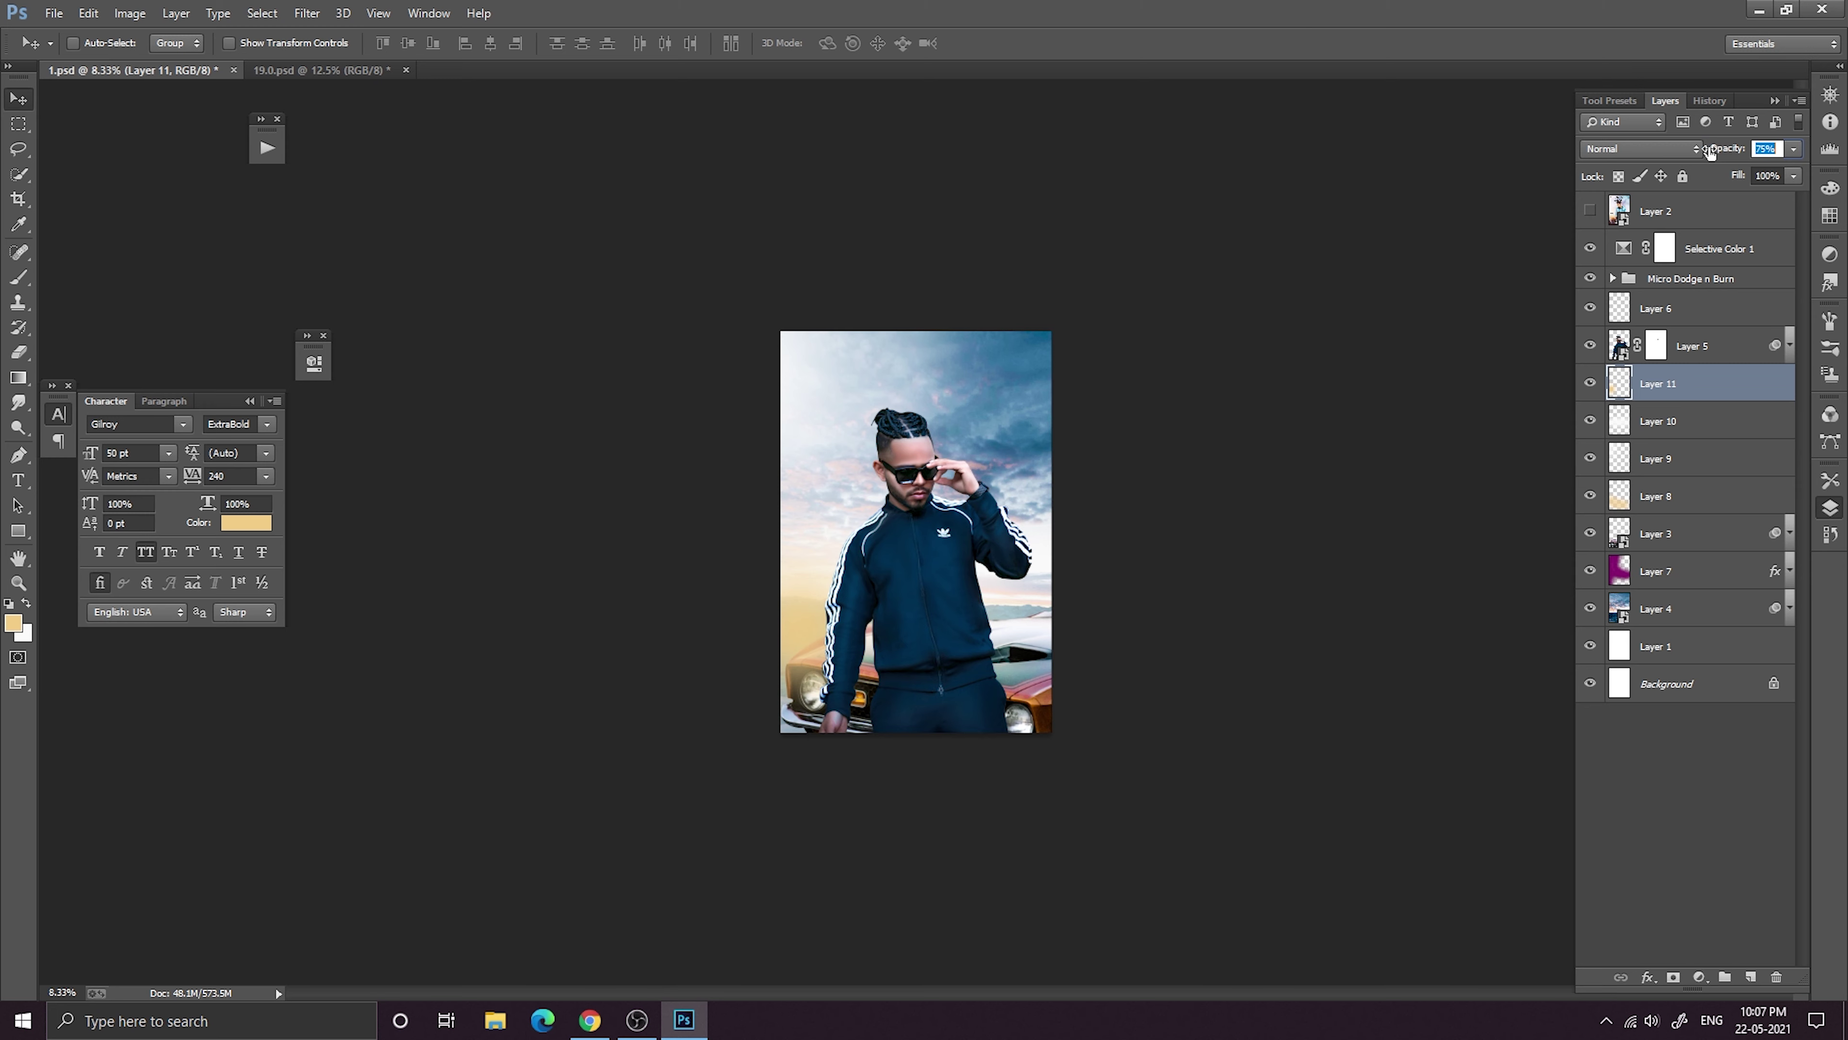
pyautogui.moveTo(1709, 151); pyautogui.dragTo(1672, 151)
# Resize the pale yellow glow with Free Transform and position it over the image's lower-left corner.
pyautogui.hotkey('ctrl', 't')
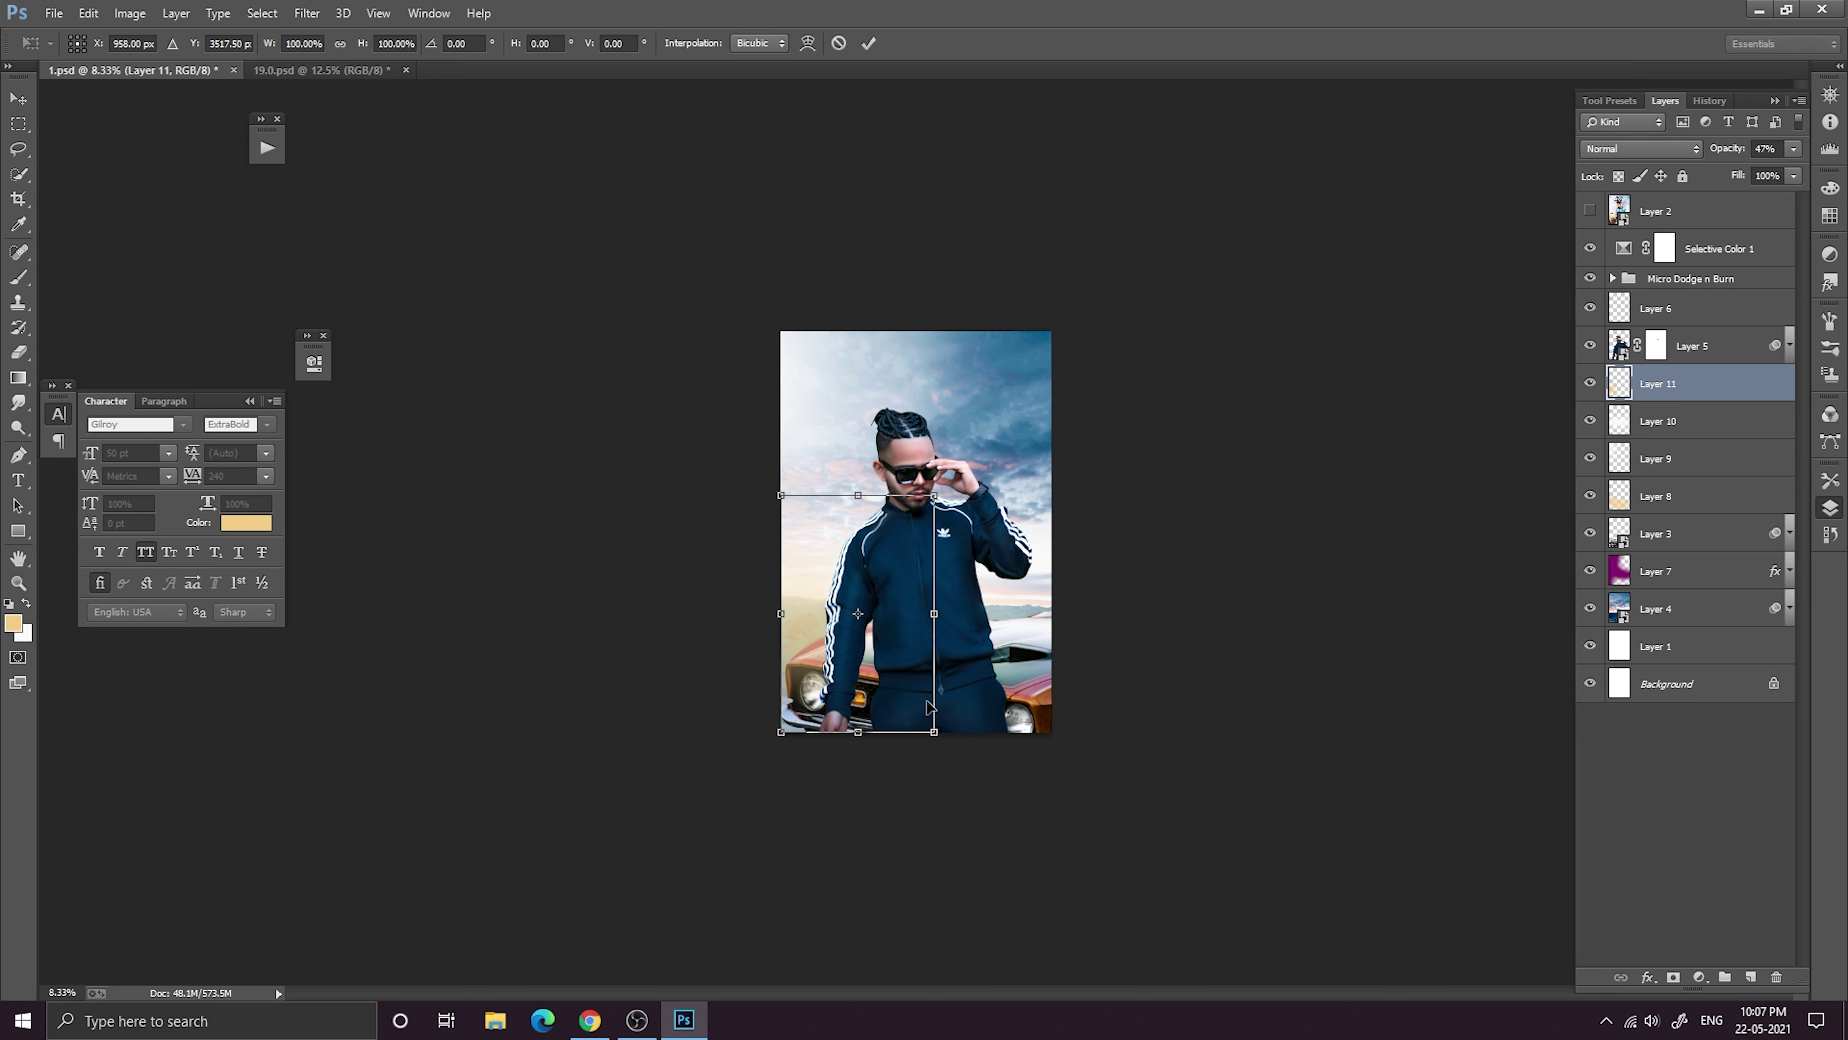
pyautogui.moveTo(938, 733); pyautogui.dragTo(1119, 861)
pyautogui.moveTo(1051, 734); pyautogui.dragTo(1241, 629)
pyautogui.moveTo(1106, 632); pyautogui.dragTo(1049, 670)
pyautogui.moveTo(1179, 862); pyautogui.dragTo(1004, 711)
pyautogui.moveTo(909, 672); pyautogui.dragTo(920, 727)
pyautogui.click(870, 45)
# Step through the pale yellow glow's blend modes and settle on Lighten.
pyautogui.click(1606, 153)
pyautogui.click(1606, 215)
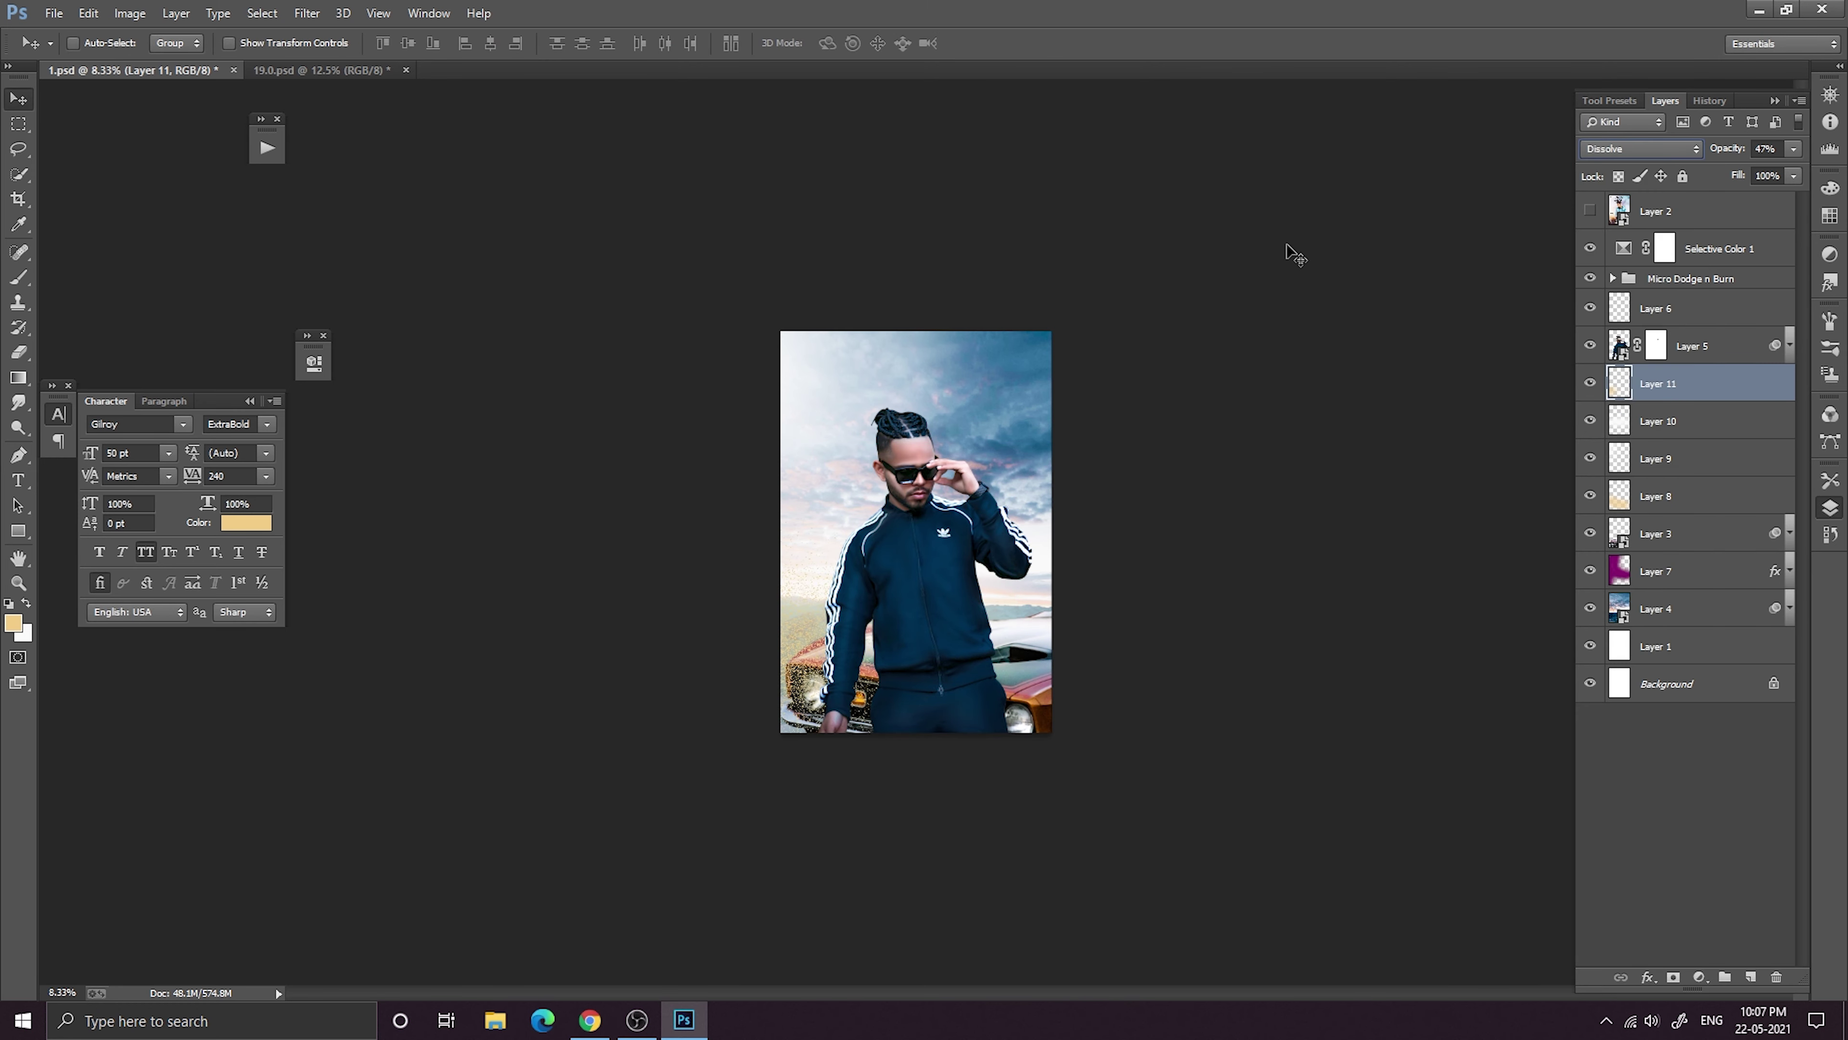
pyautogui.press('Down')
pyautogui.press('Down')
pyautogui.press('Down')
pyautogui.press('Down')
pyautogui.press('Down')
pyautogui.press('Down')
pyautogui.press('Down')
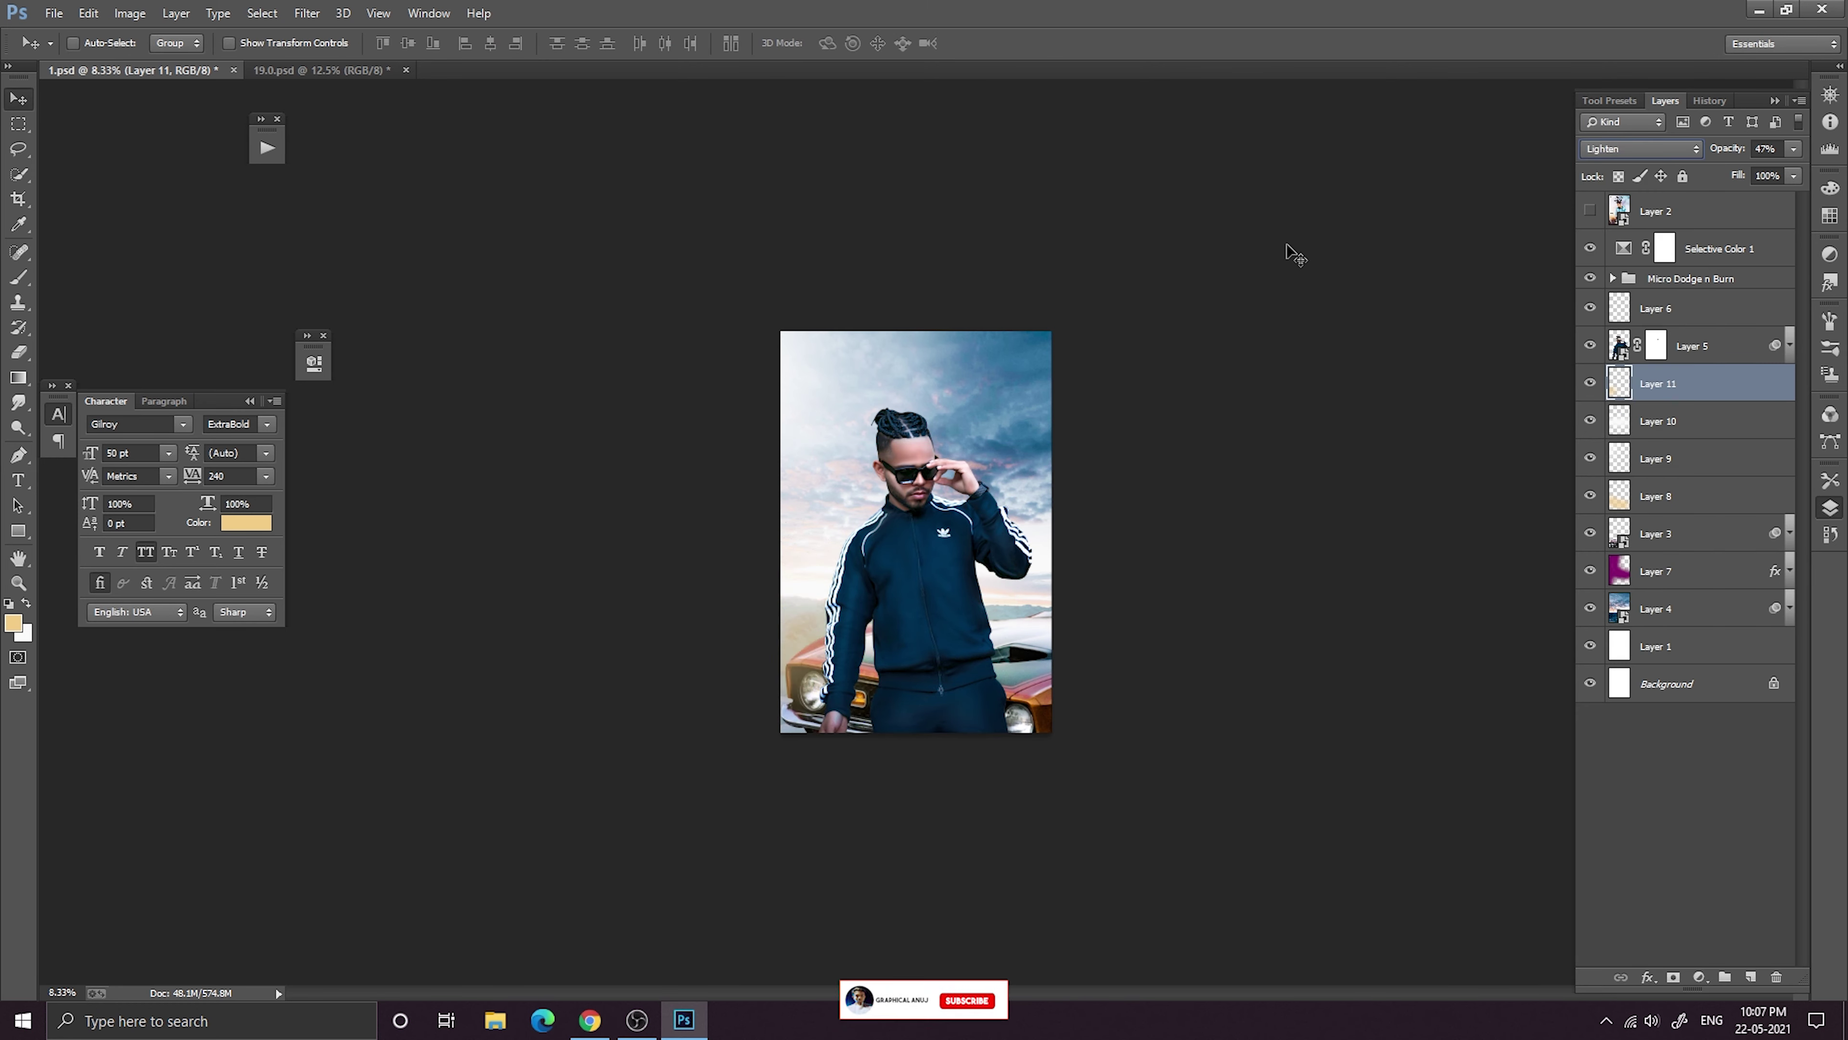
pyautogui.press('Up')
pyautogui.hotkey('ctrl', '+')
pyautogui.hotkey('ctrl', '+')
pyautogui.hotkey('ctrl', '-')
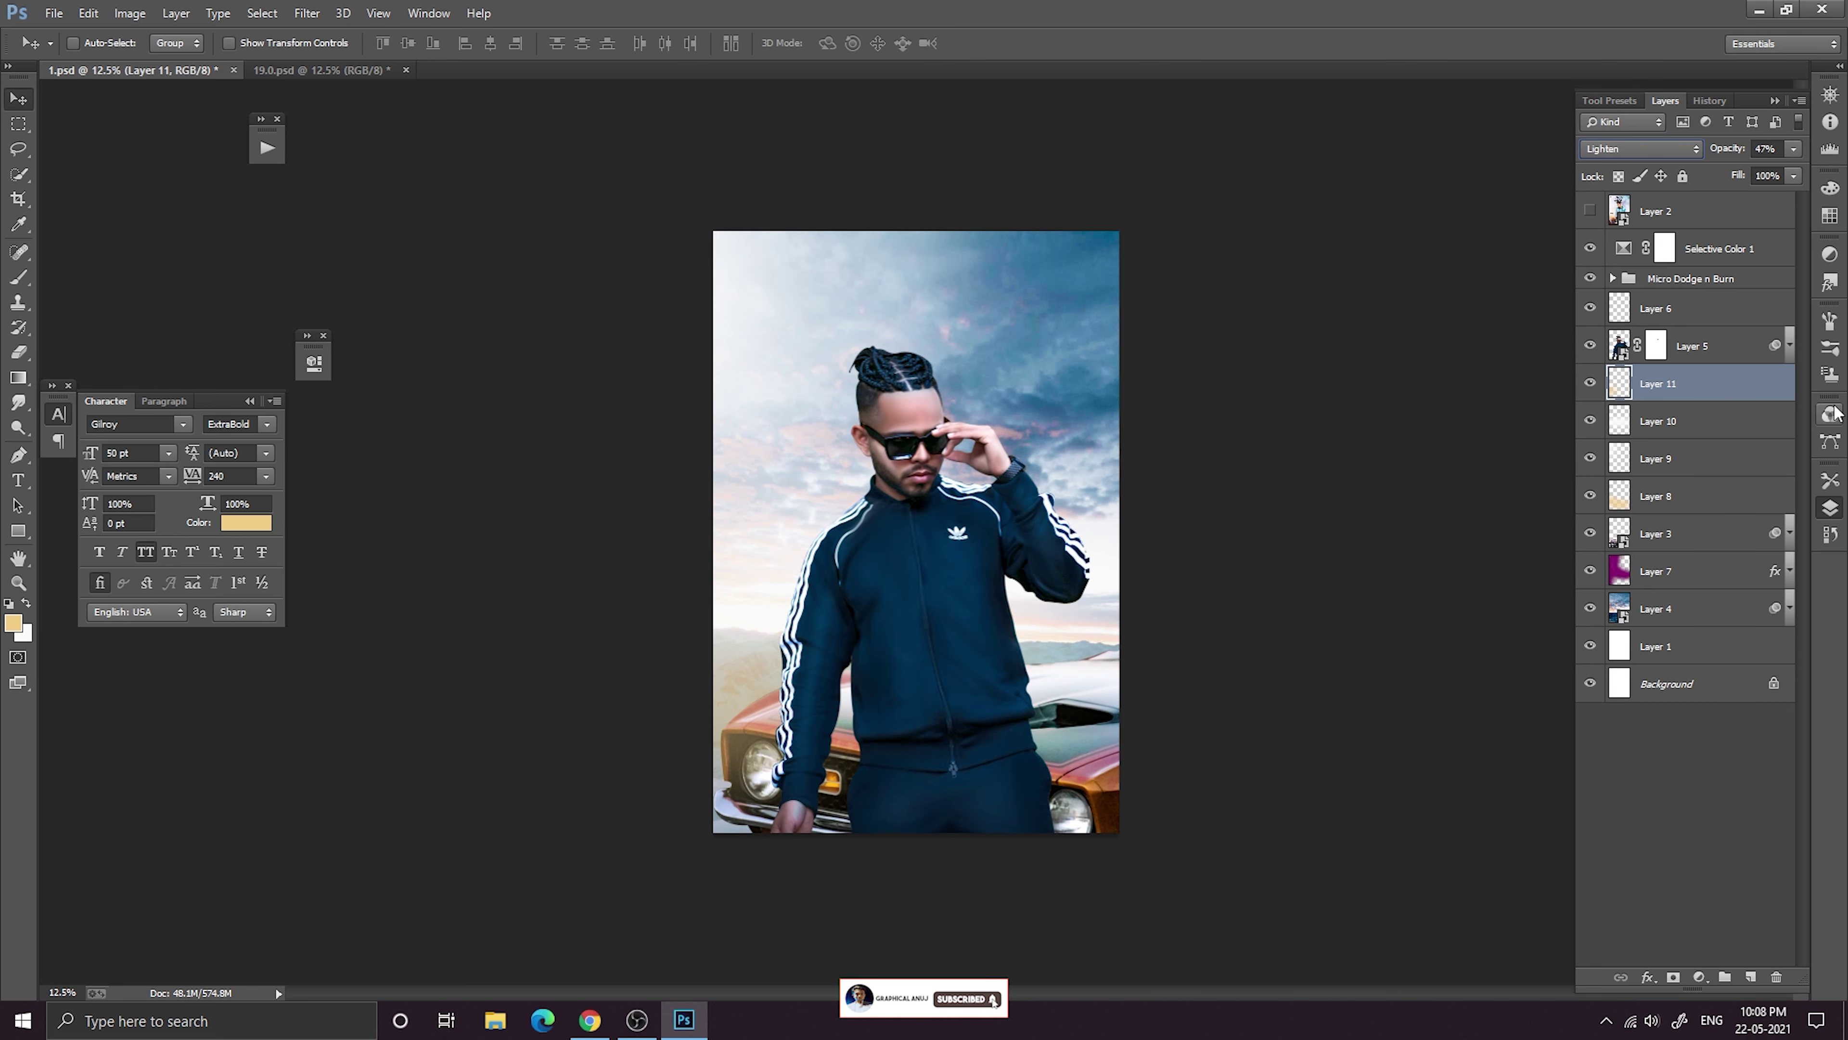
# Compare the image with the pale yellow glow hidden and shown, and delete the glow's layer.
pyautogui.click(1589, 384)
pyautogui.click(1590, 385)
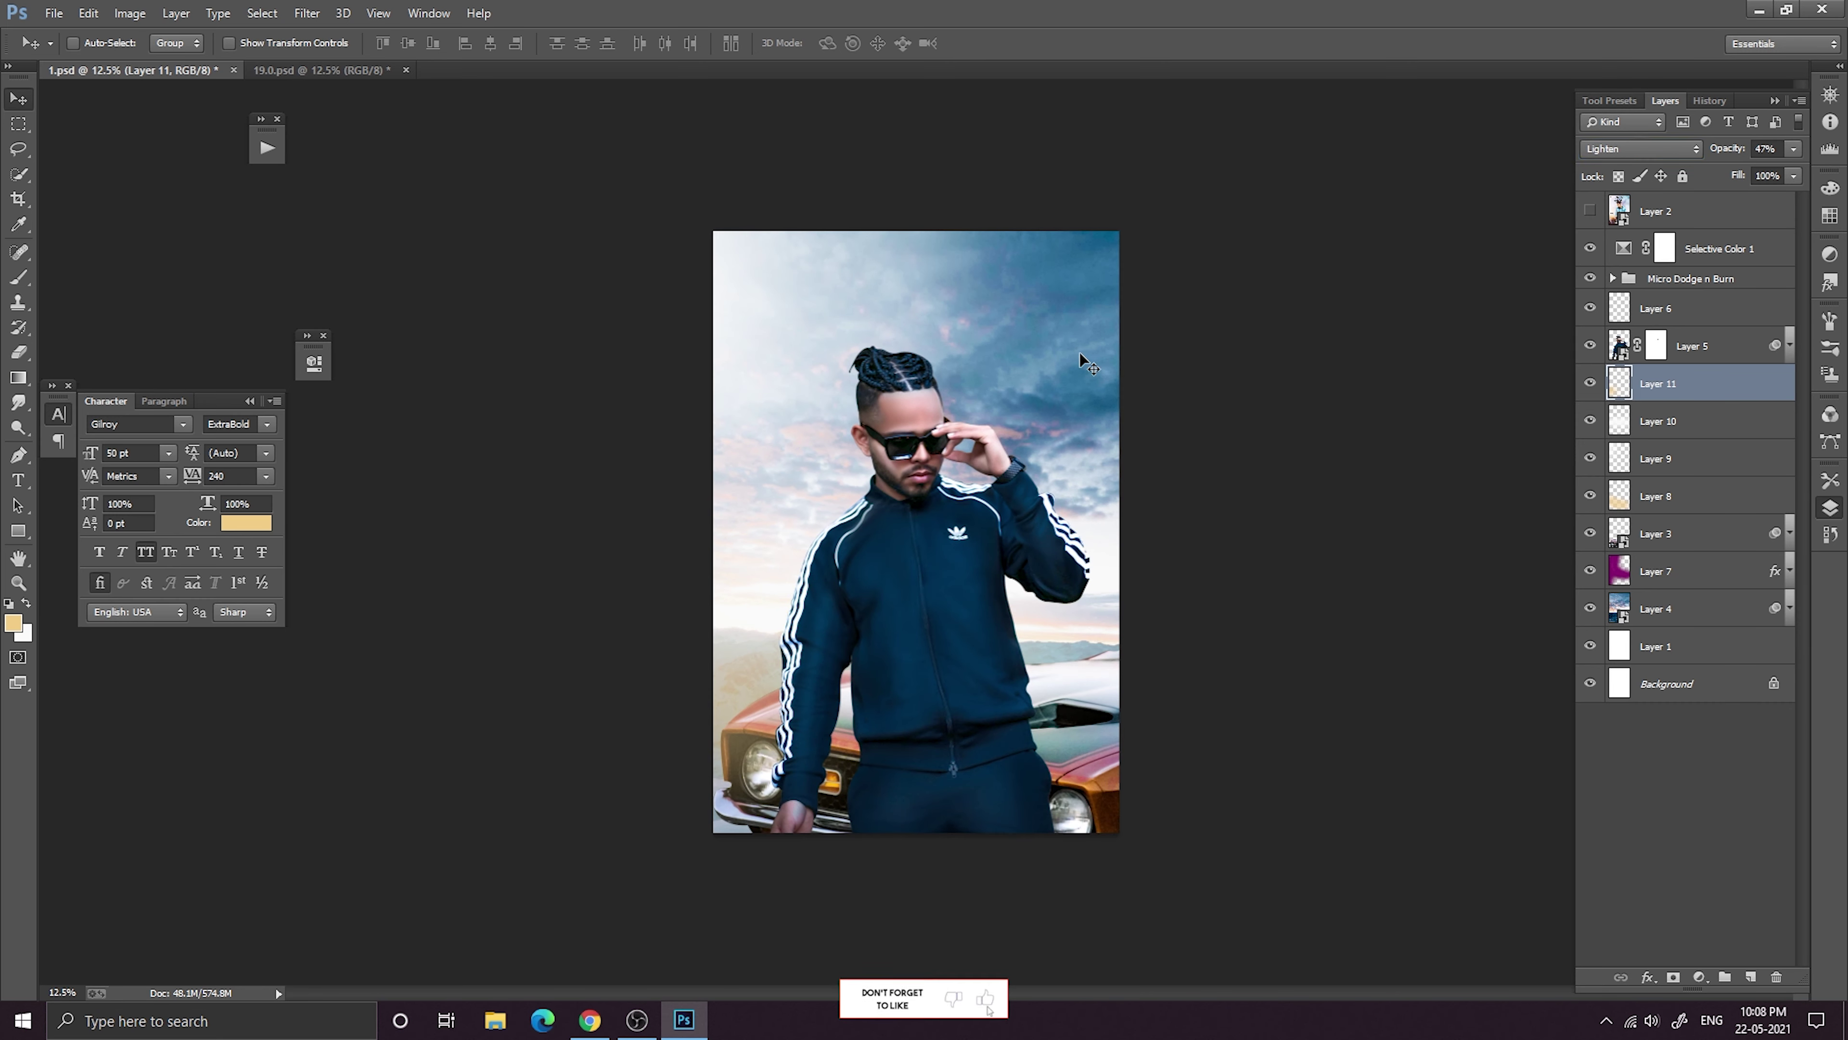
pyautogui.press('Delete')
pyautogui.click(1590, 382)
pyautogui.click(1590, 382)
# On a new layer, paint a soft spot of saturated orange-yellow over the left headlight with the 2100 px brush.
pyautogui.click(1751, 977)
pyautogui.click(13, 624)
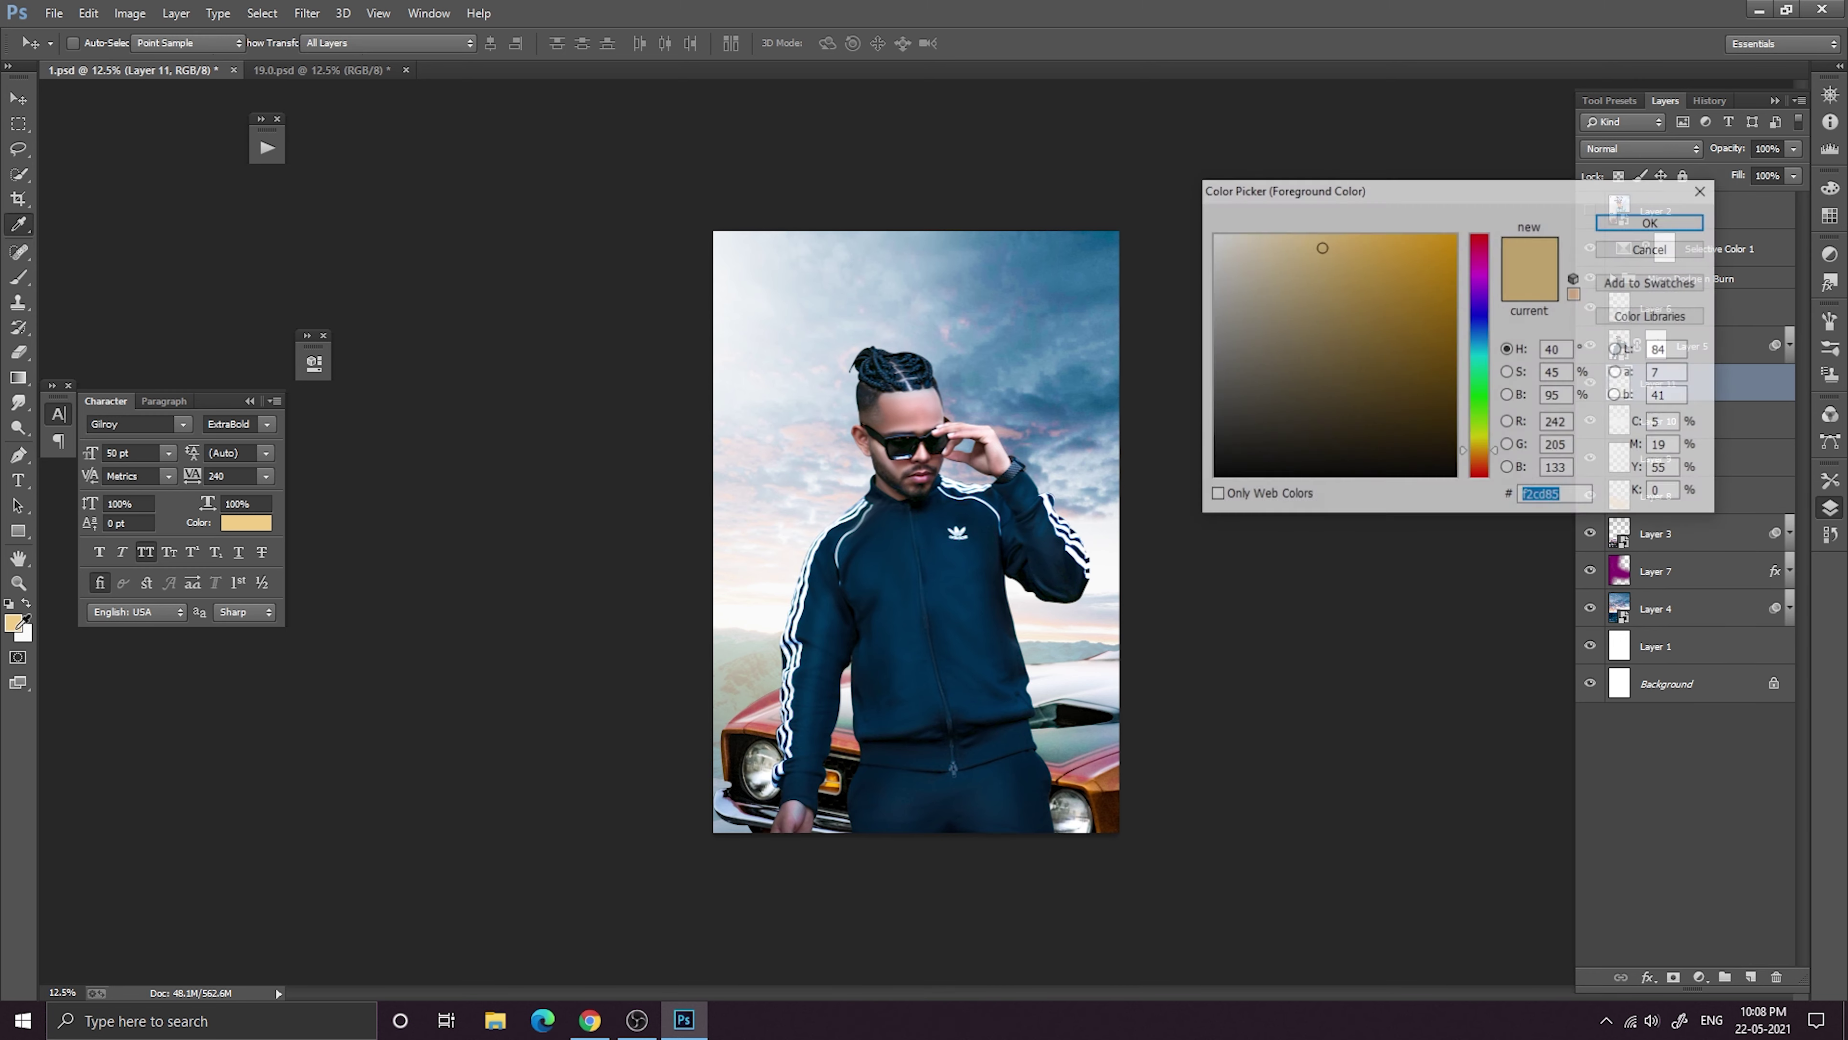
pyautogui.click(1411, 240)
pyautogui.click(1630, 222)
pyautogui.click(18, 277)
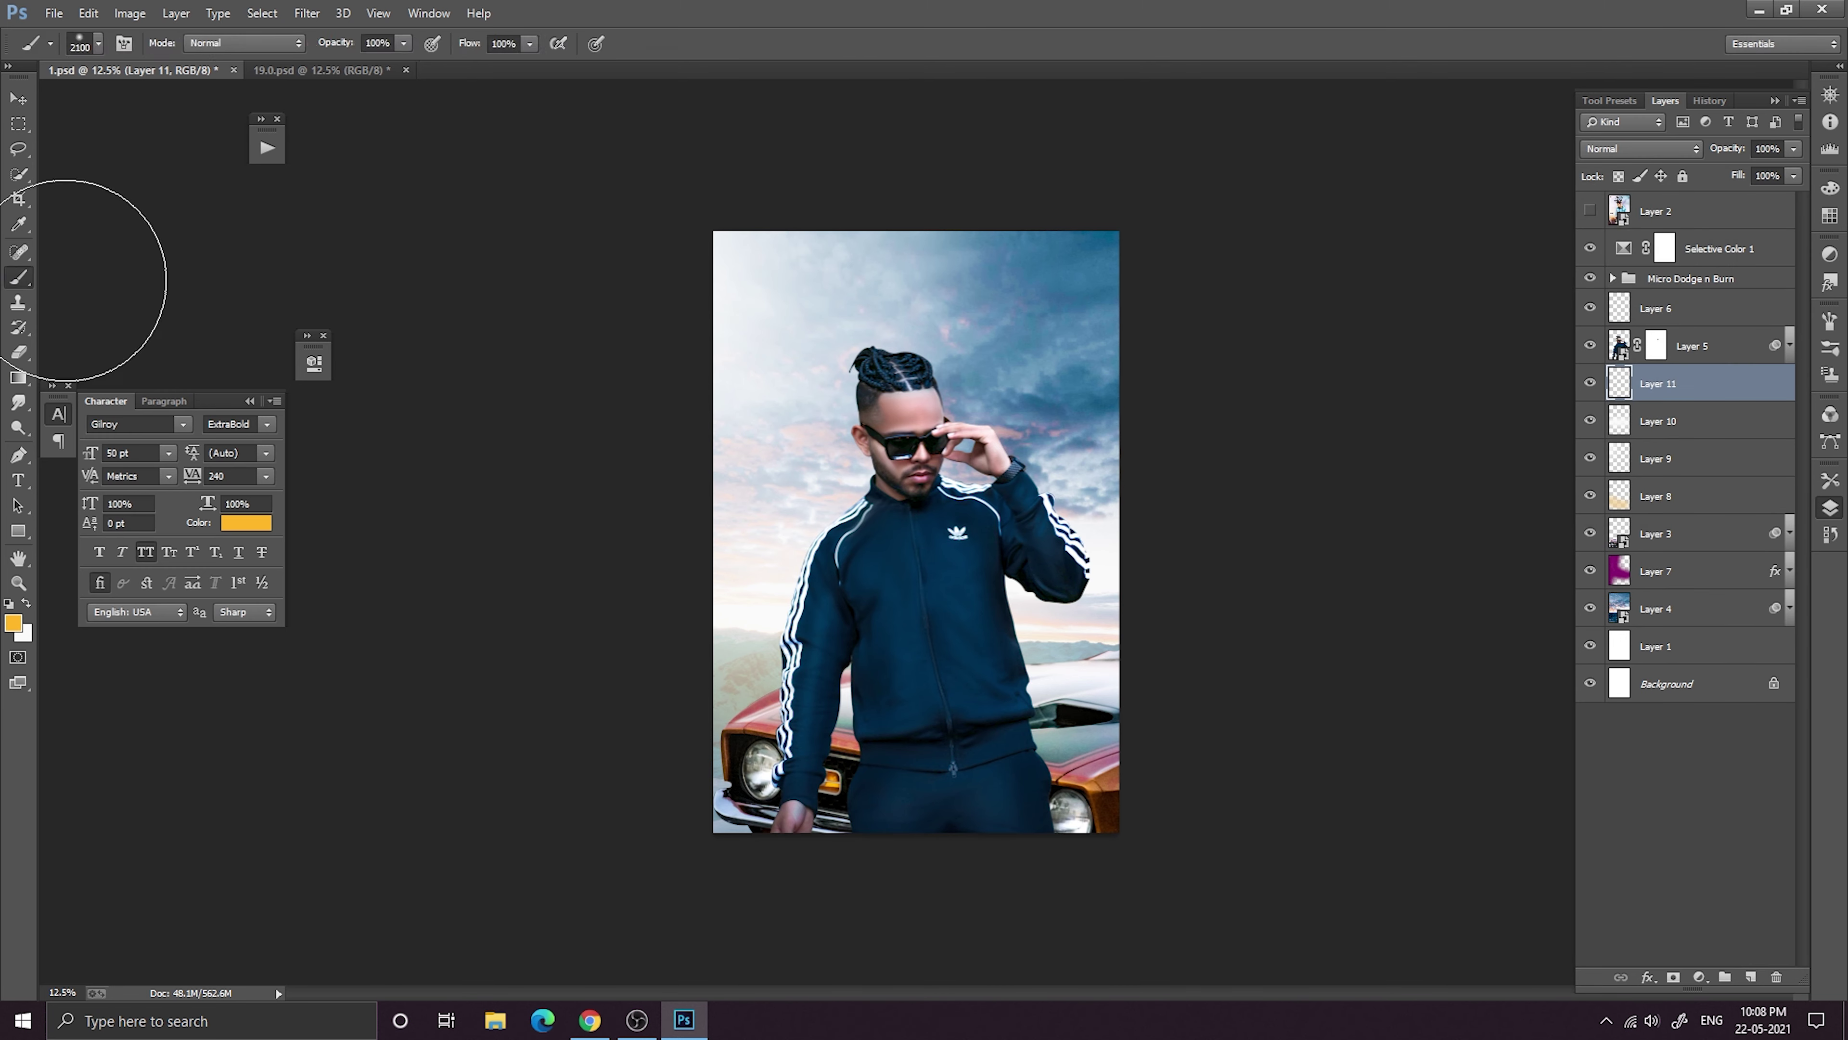
pyautogui.moveTo(732, 705); pyautogui.dragTo(757, 728)
pyautogui.click(19, 98)
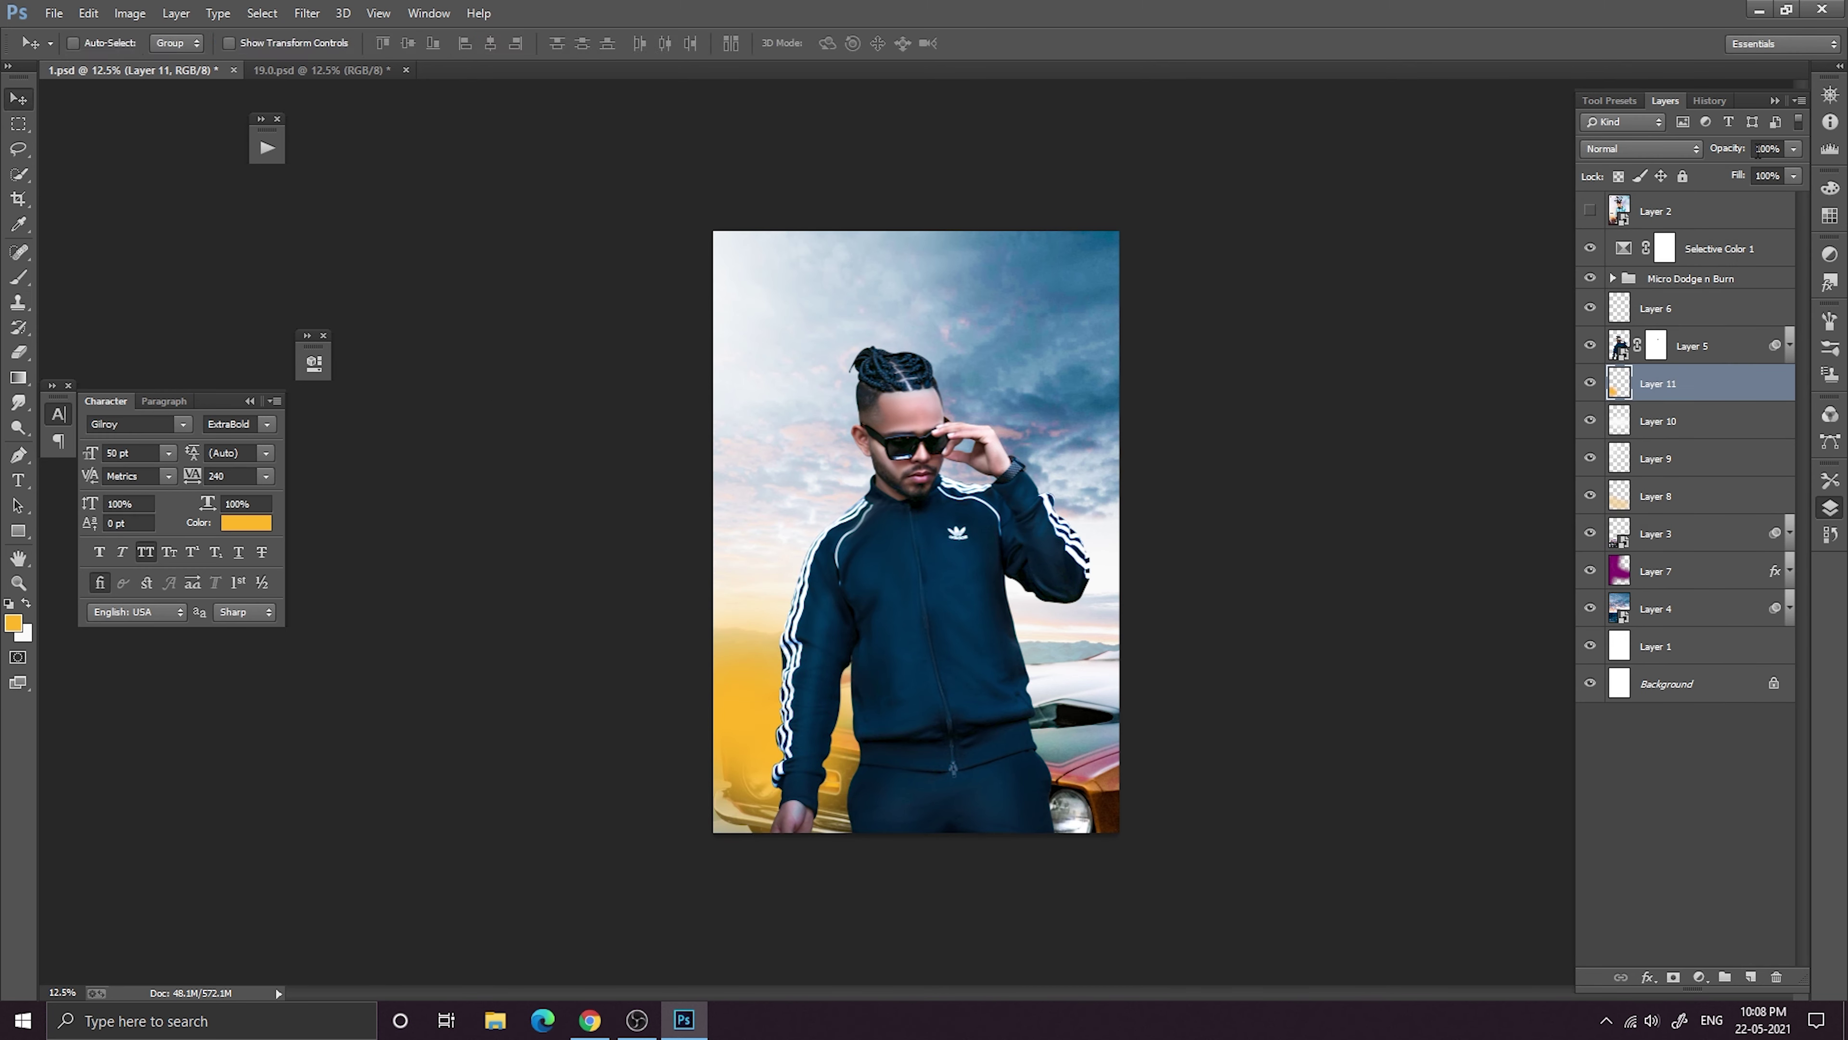
# Step through the orange-yellow glow's blend modes, settle on Screen and set its opacity to 49%.
pyautogui.click(1650, 149)
pyautogui.press('Down')
pyautogui.press('Down')
pyautogui.press('Down')
pyautogui.press('Down')
pyautogui.press('Down')
pyautogui.press('Down')
pyautogui.press('Down')
pyautogui.press('Down')
pyautogui.press('Down')
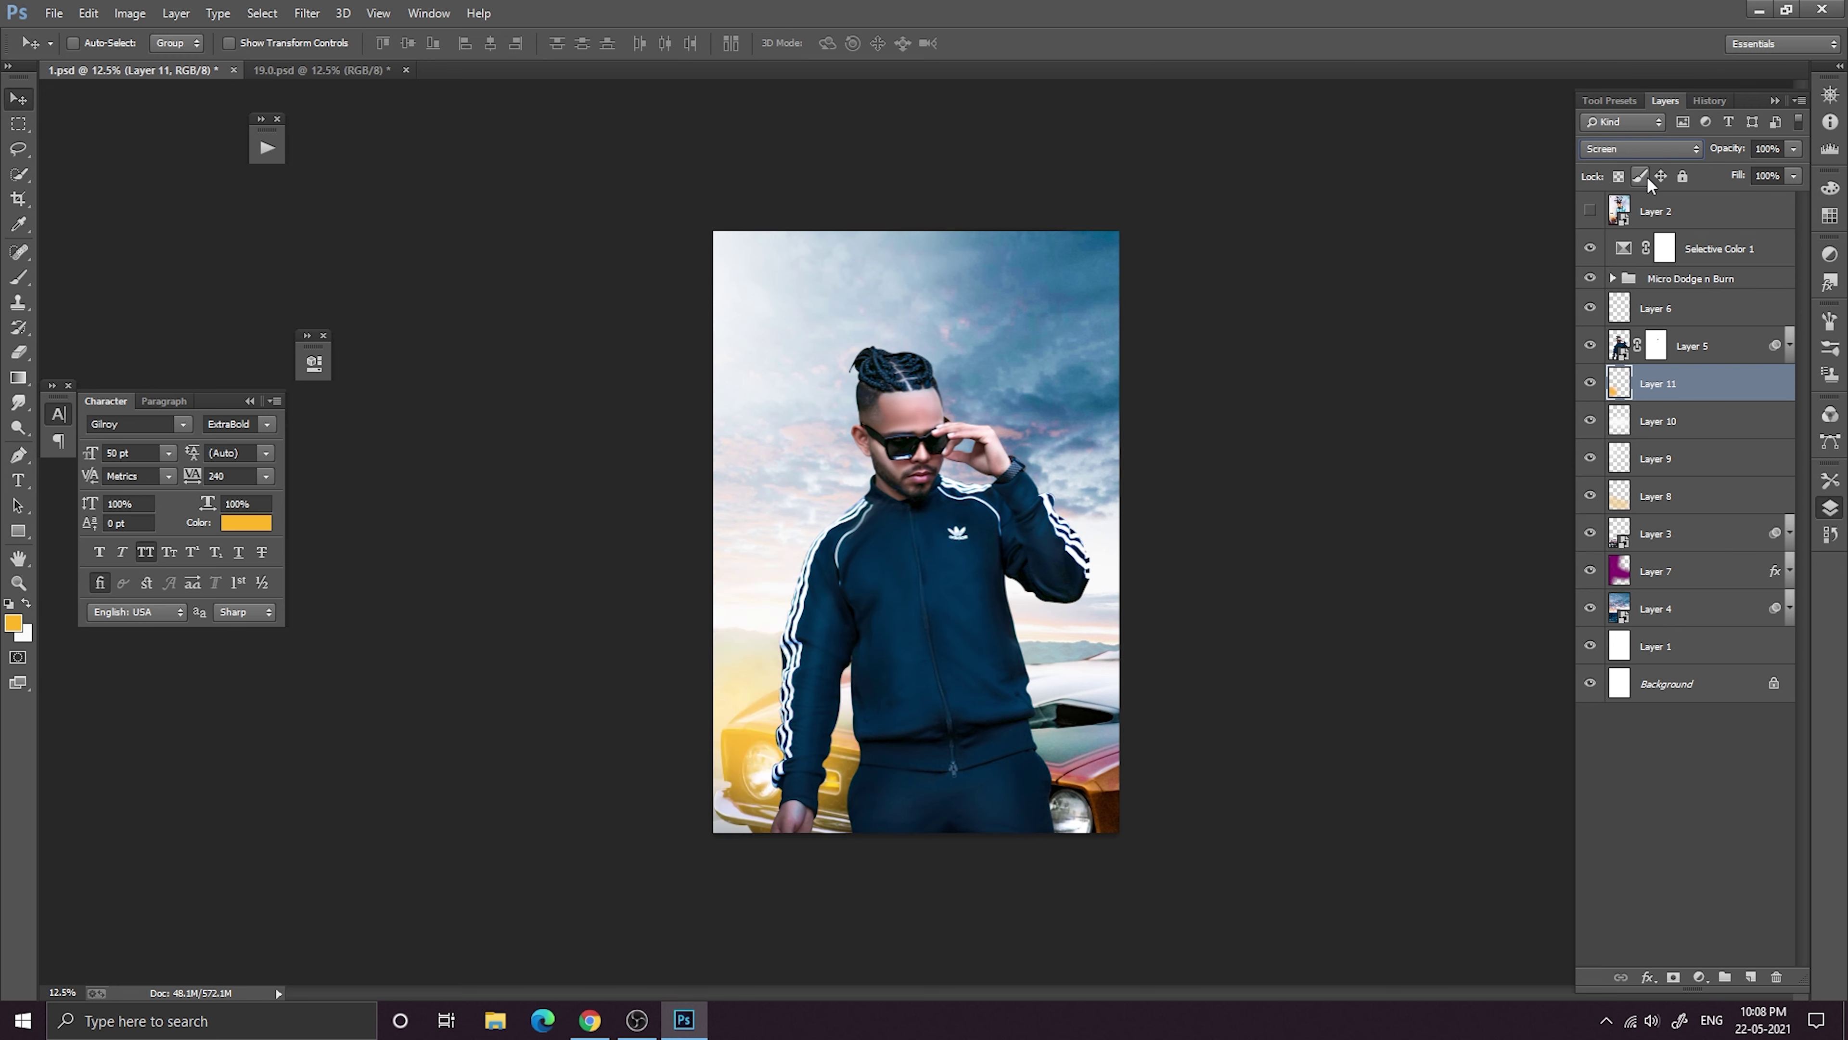
pyautogui.press('Up')
pyautogui.hotkey('ctrl', '-')
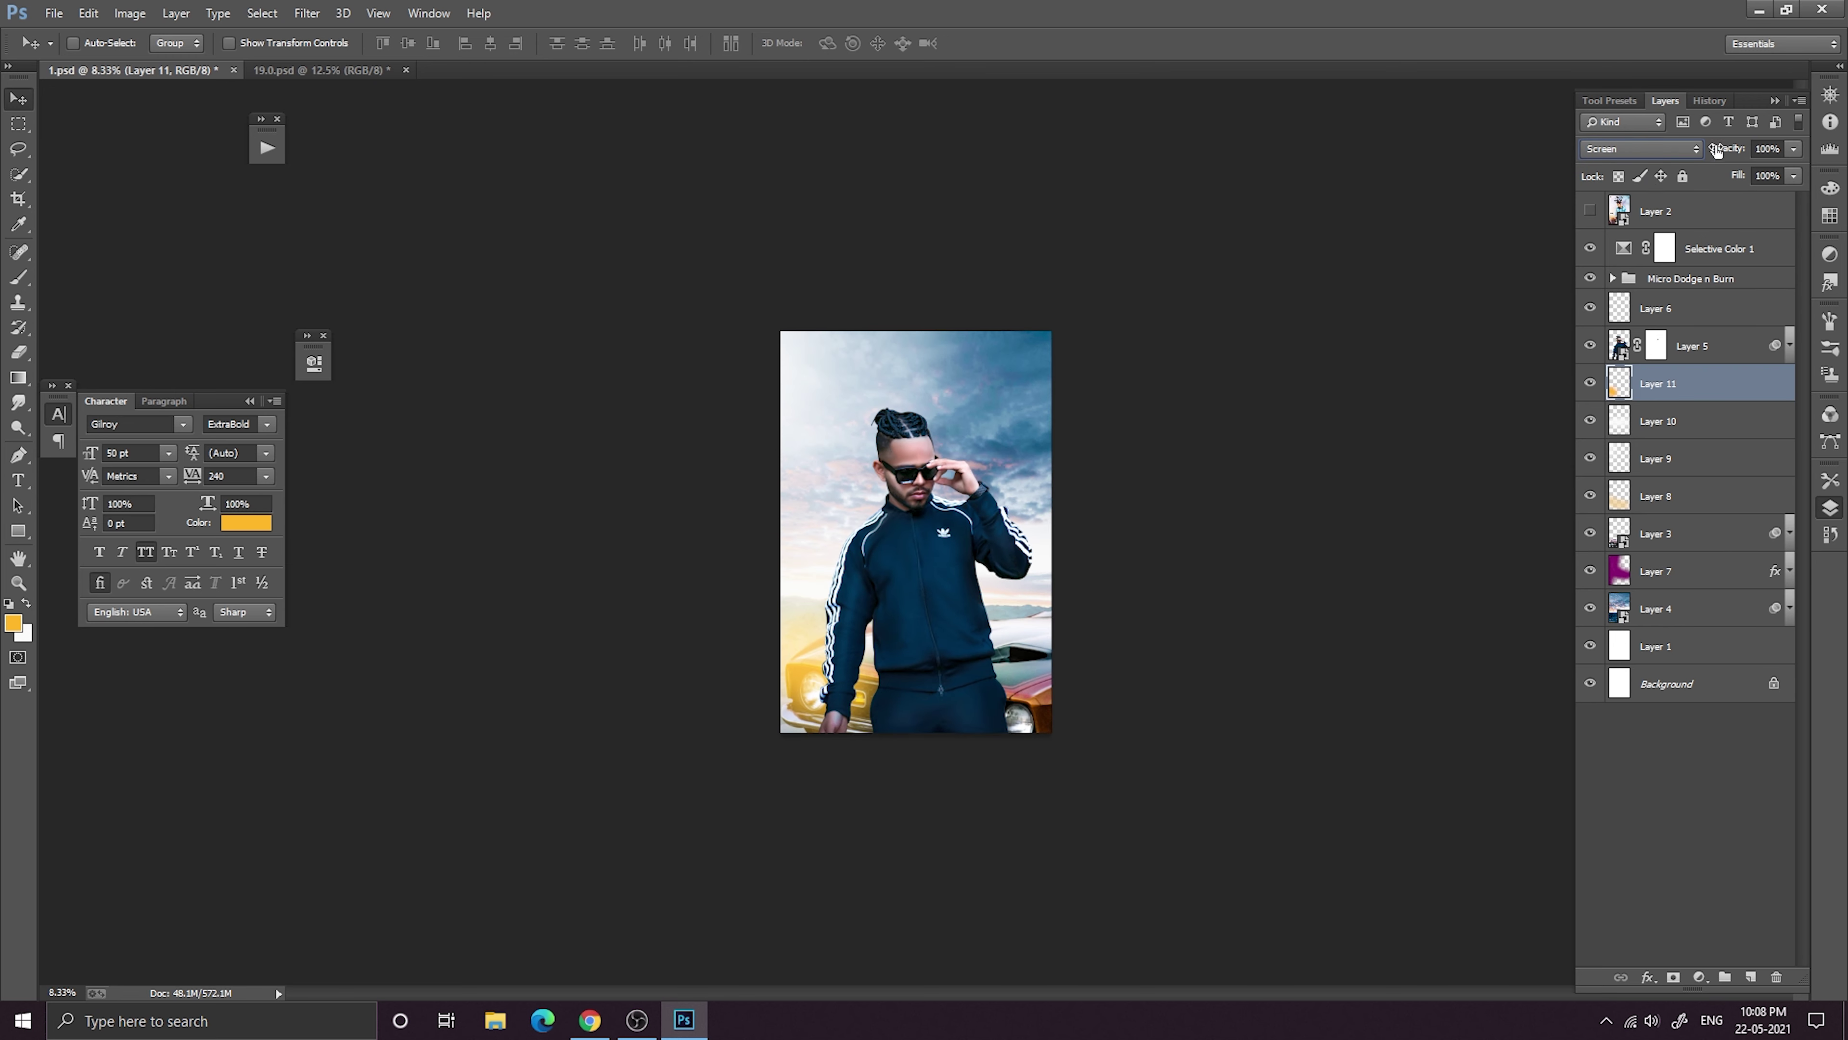
pyautogui.moveTo(1717, 150); pyautogui.dragTo(1668, 150)
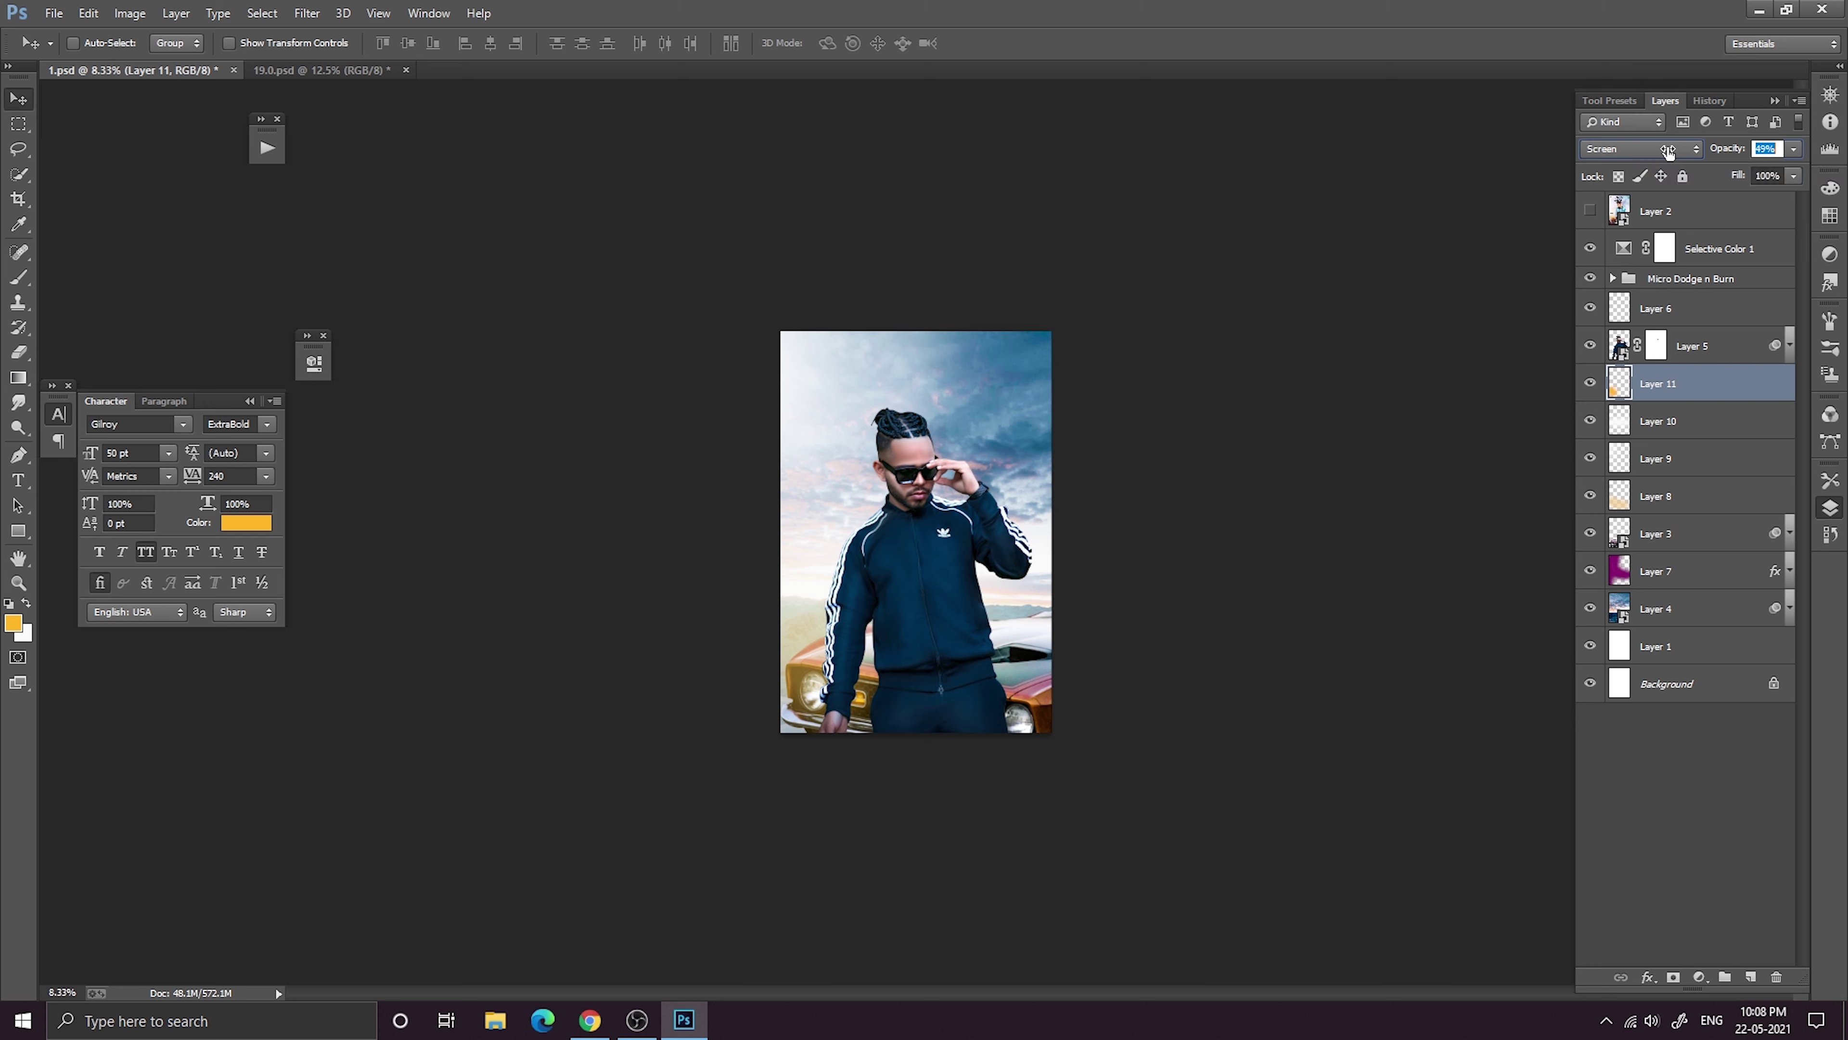
# Enlarge the orange-yellow glow around the left headlight with Free Transform and raise its opacity to 88%.
pyautogui.hotkey('ctrl', 't')
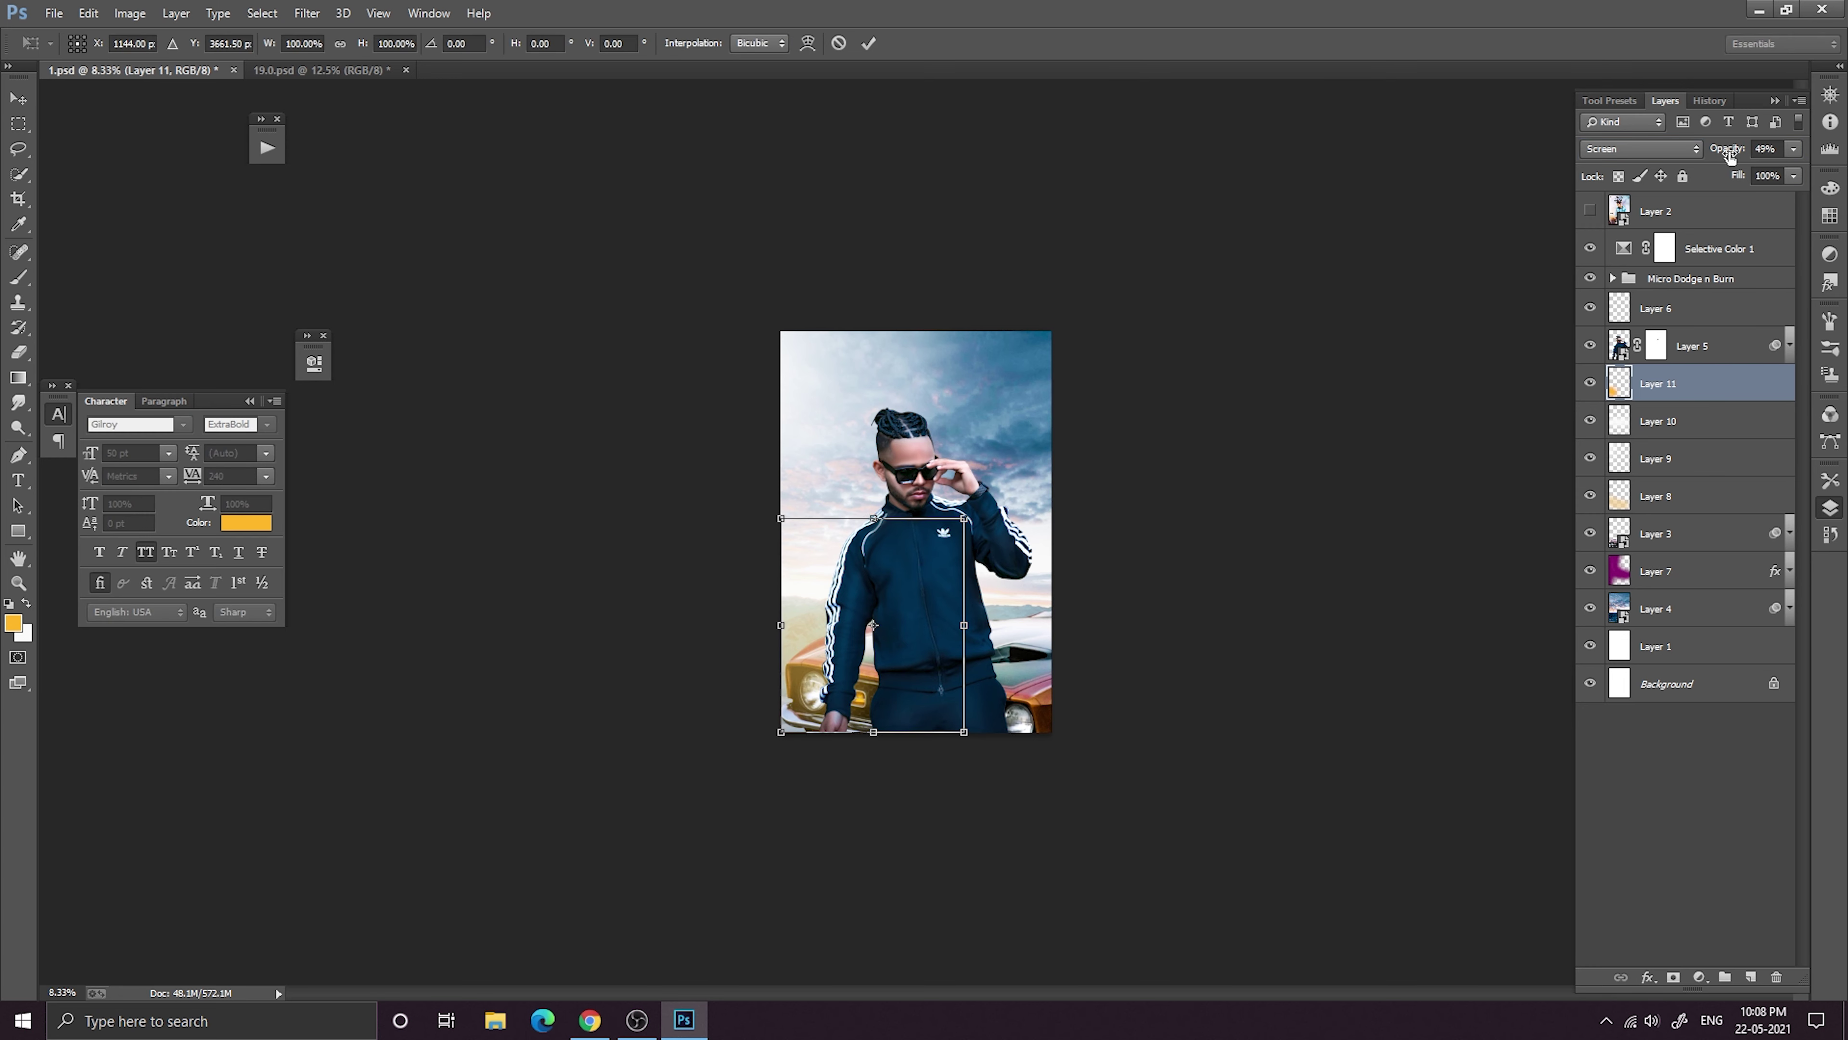
pyautogui.moveTo(786, 512); pyautogui.dragTo(712, 435)
pyautogui.moveTo(787, 553); pyautogui.dragTo(783, 553)
pyautogui.click(868, 43)
pyautogui.moveTo(1726, 152); pyautogui.dragTo(1782, 156)
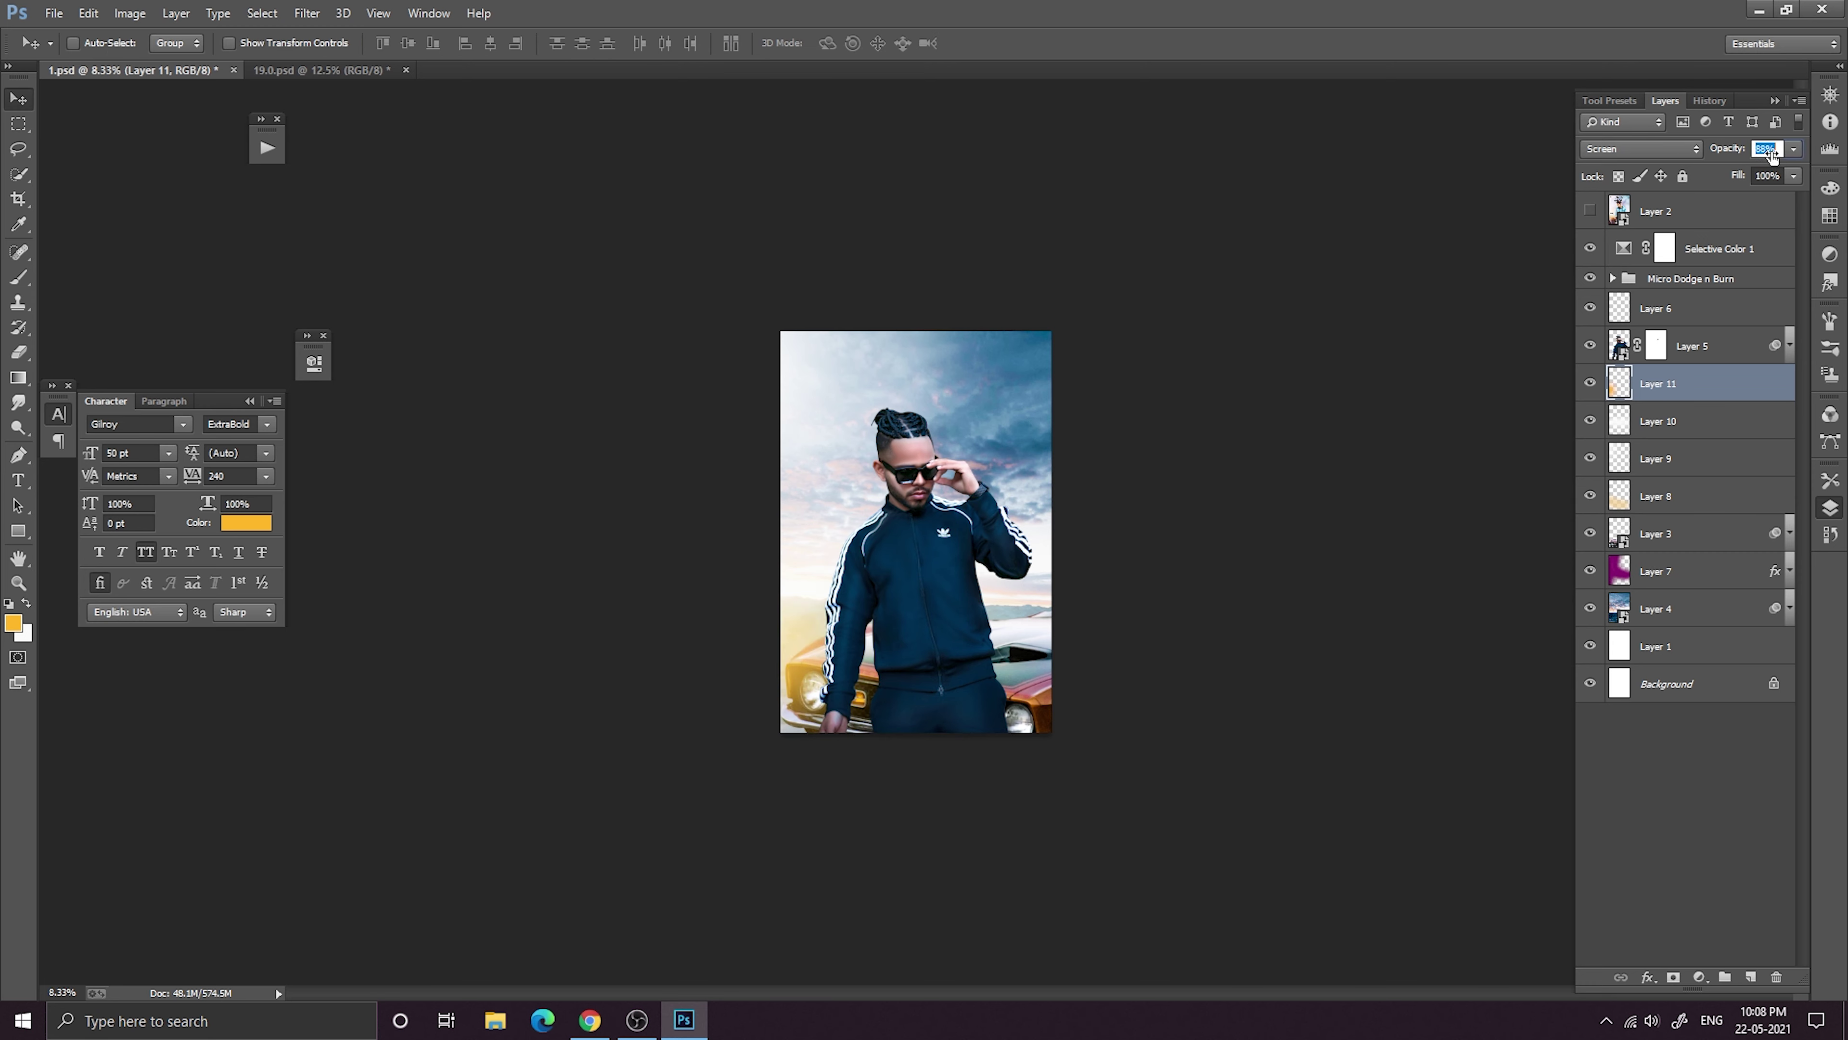
# Duplicate the orange-yellow glow layer, place the visible copy directly beneath the car's Layer 3, and hide the original glow.
pyautogui.hotkey('ctrl', 'j')
pyautogui.click(1591, 383)
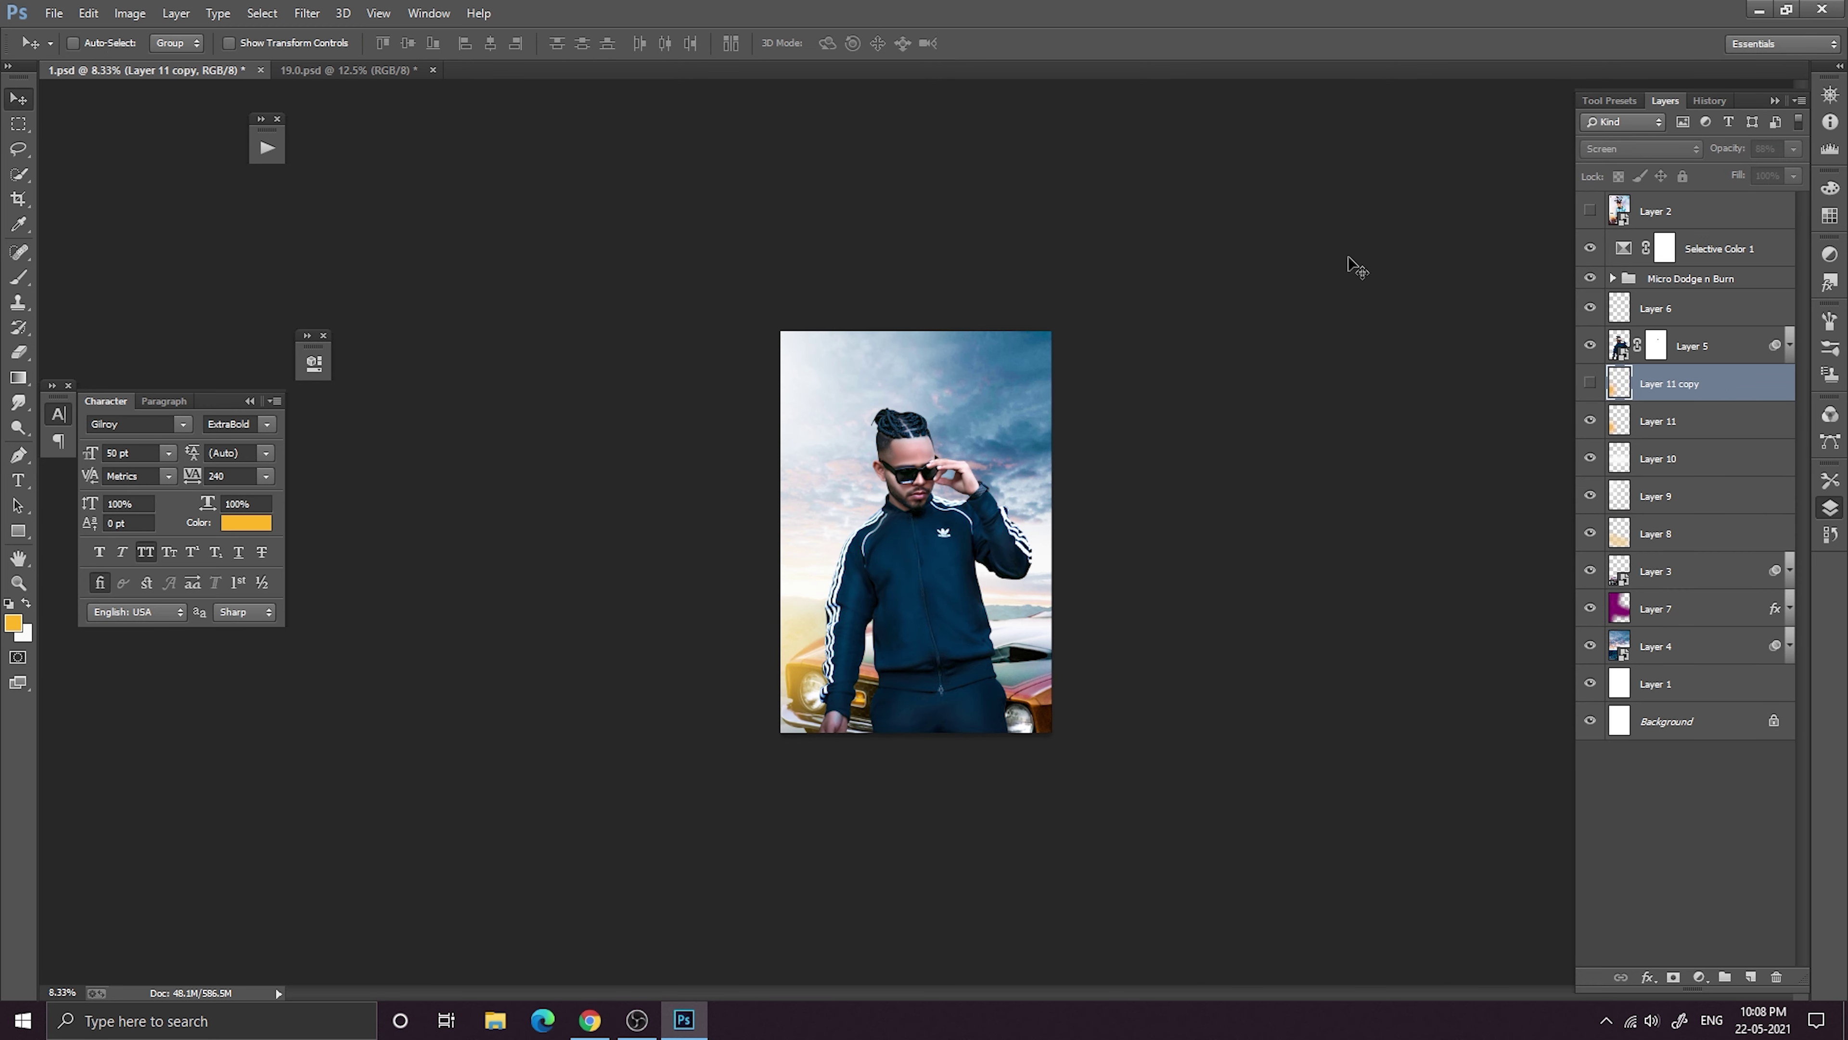
pyautogui.moveTo(1691, 381); pyautogui.dragTo(1689, 583)
pyautogui.click(1590, 572)
pyautogui.click(1591, 385)
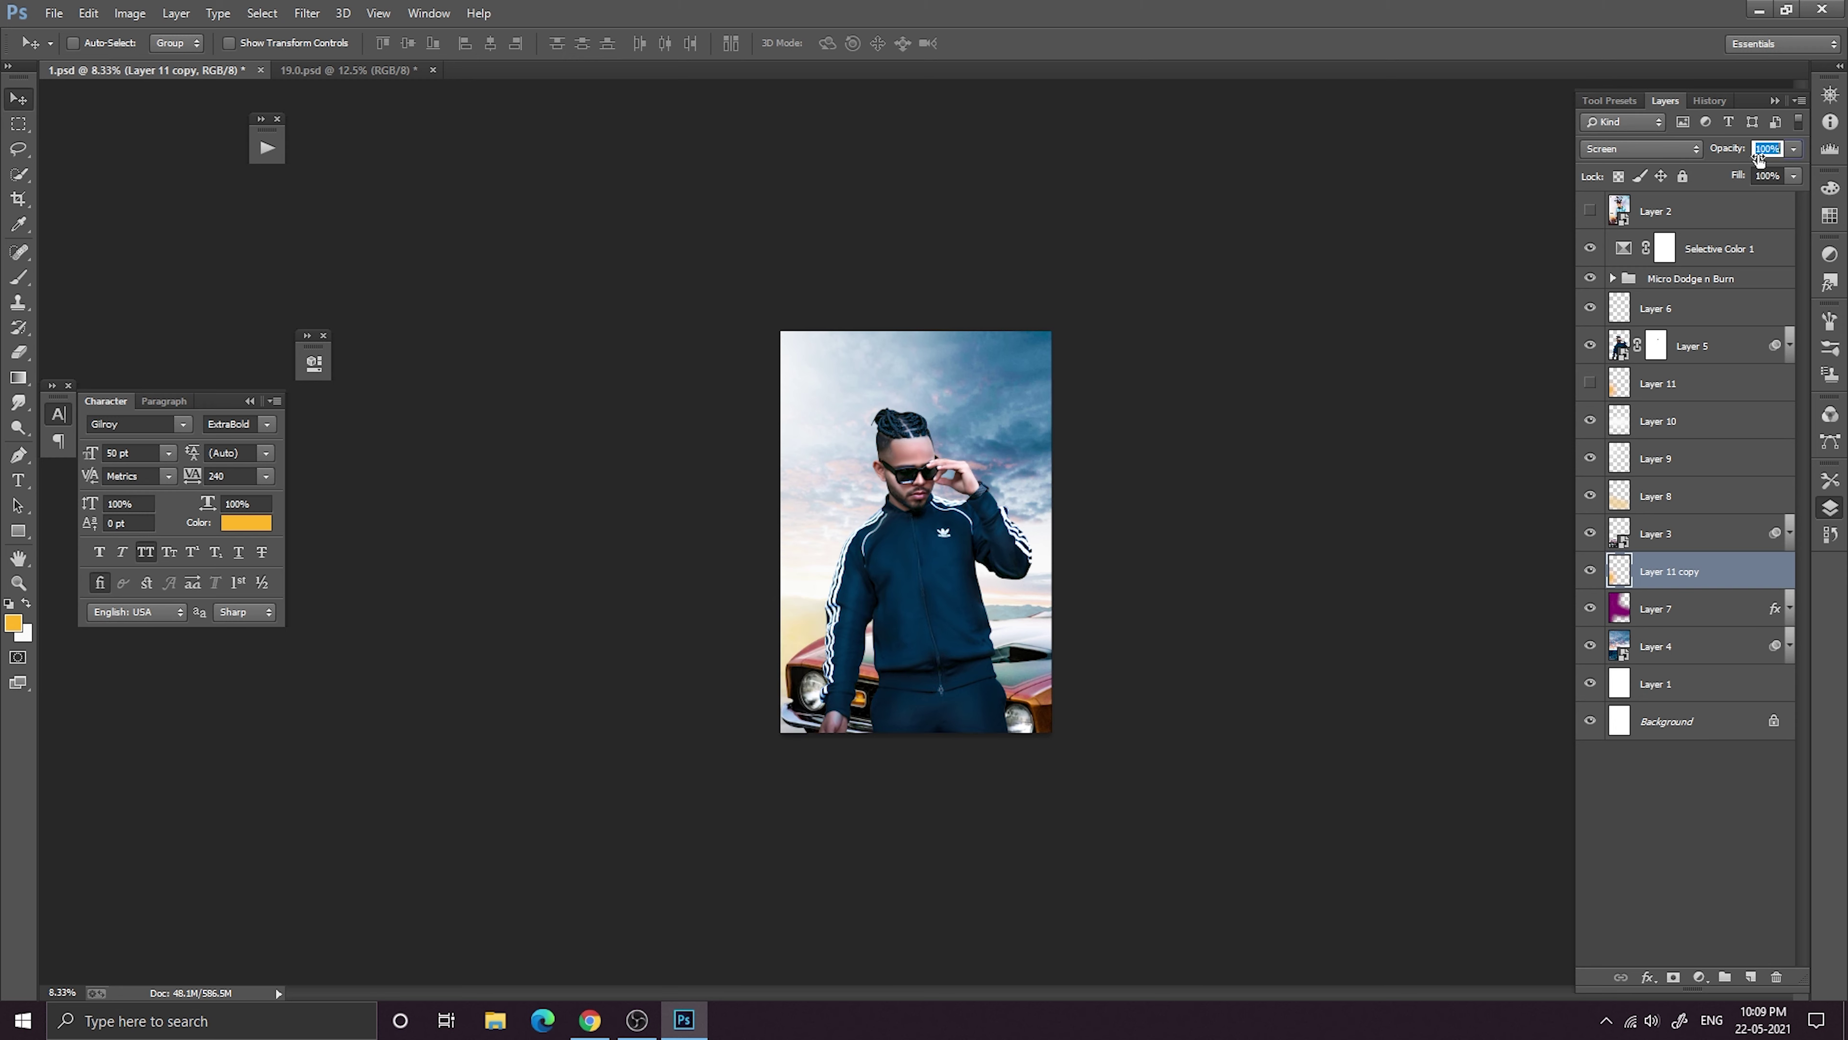
# Try the glow copy at 18% and 57% opacity, comparing the image with the original glow shown and hidden.
pyautogui.moveTo(1759, 159); pyautogui.dragTo(1703, 172)
pyautogui.click(1587, 388)
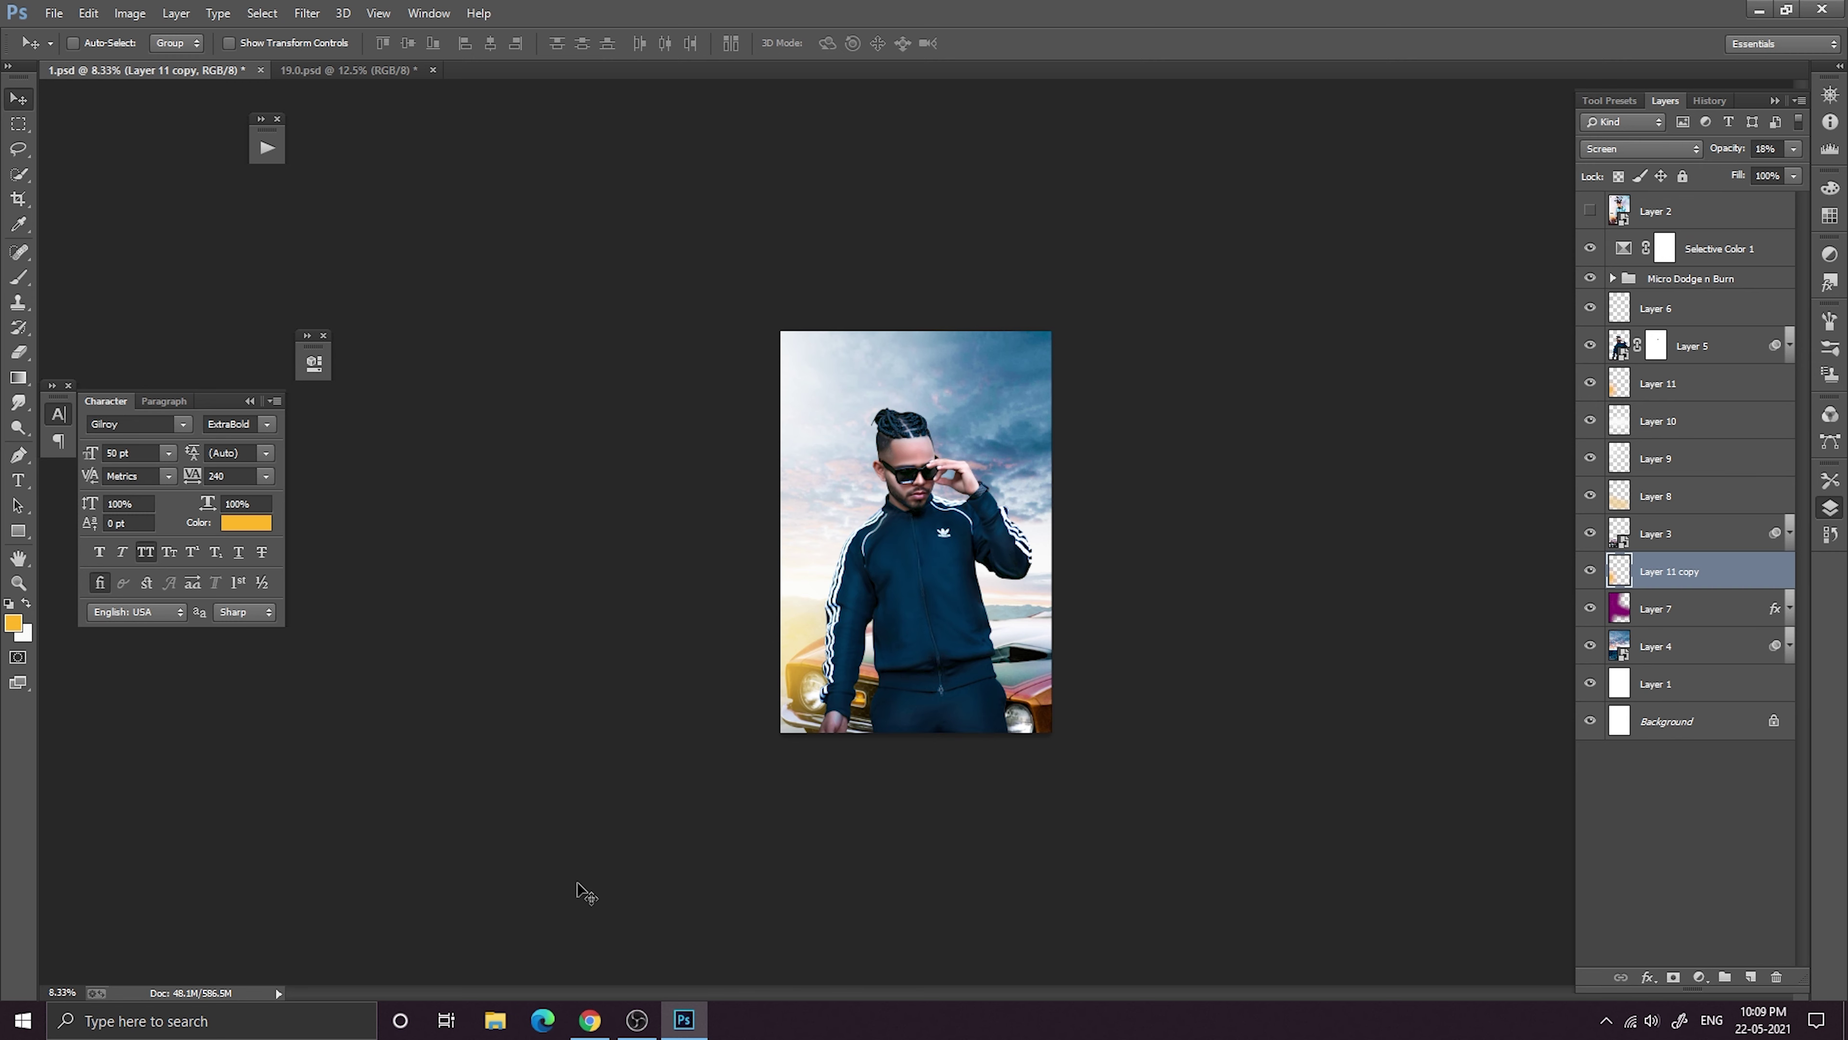
pyautogui.click(1588, 384)
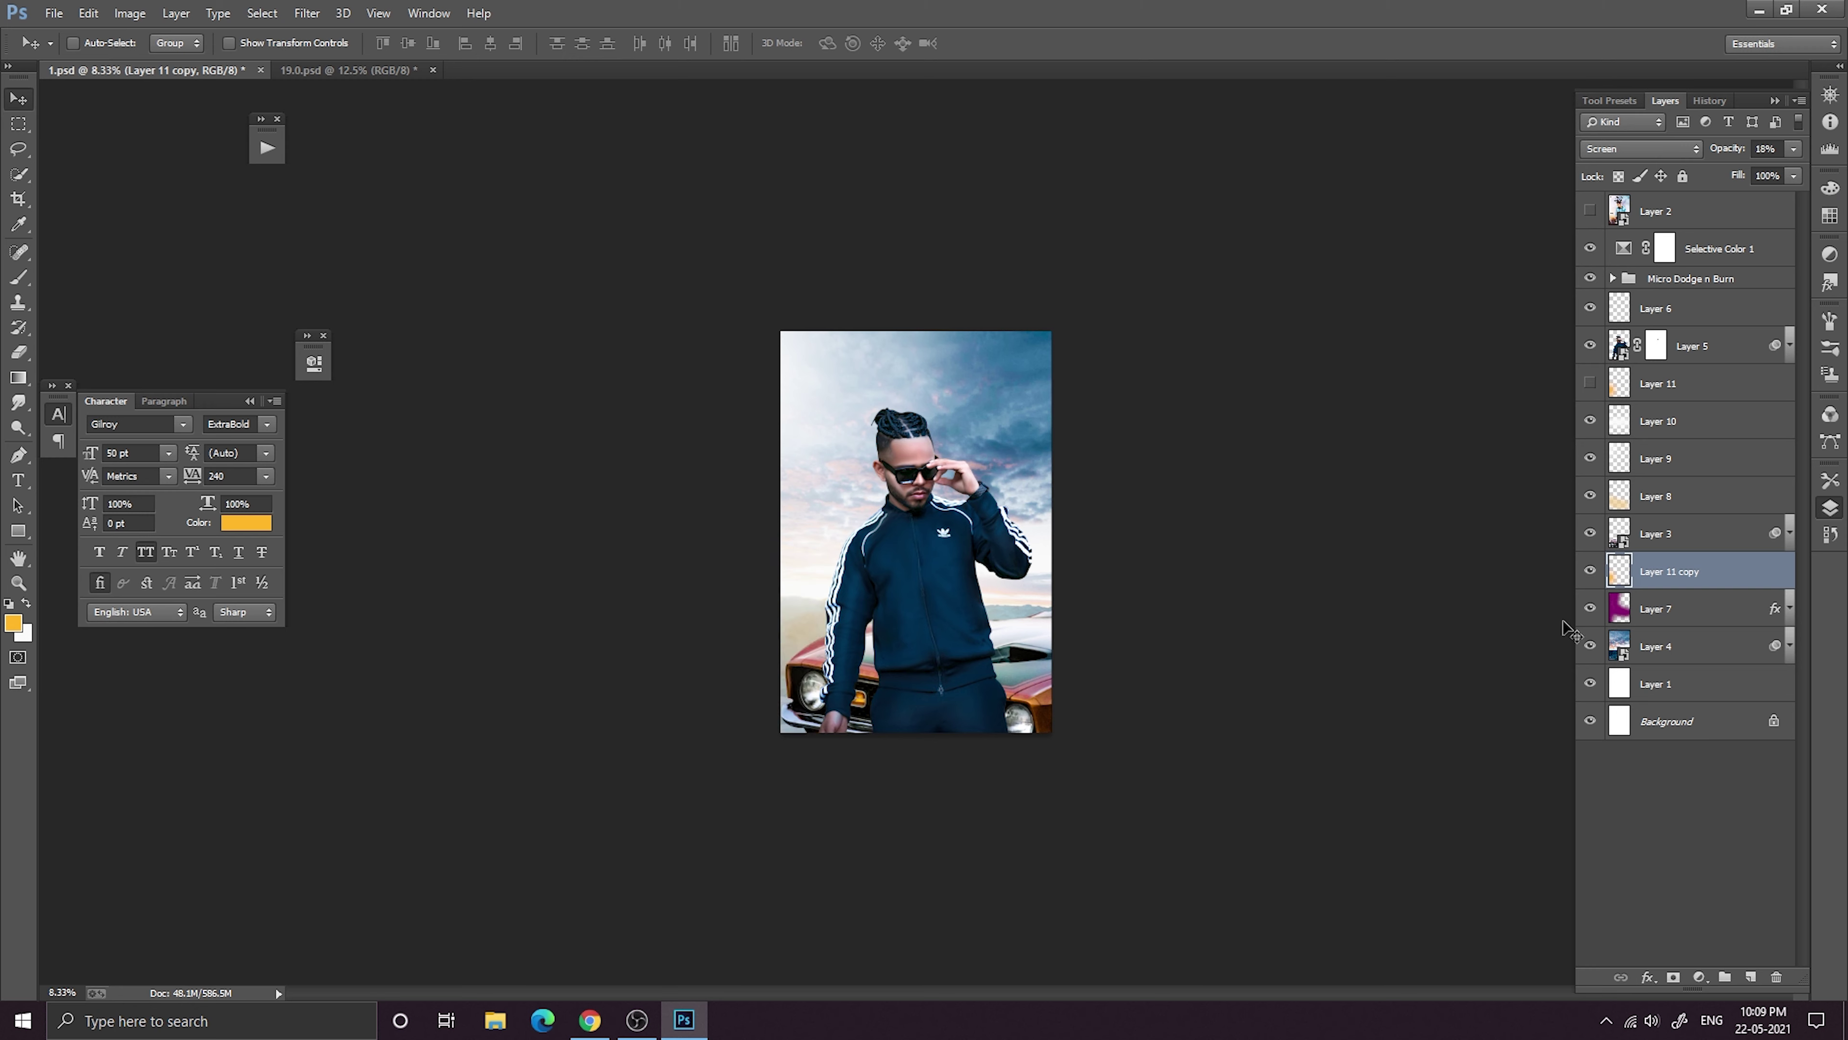
pyautogui.moveTo(1723, 151); pyautogui.dragTo(1744, 149)
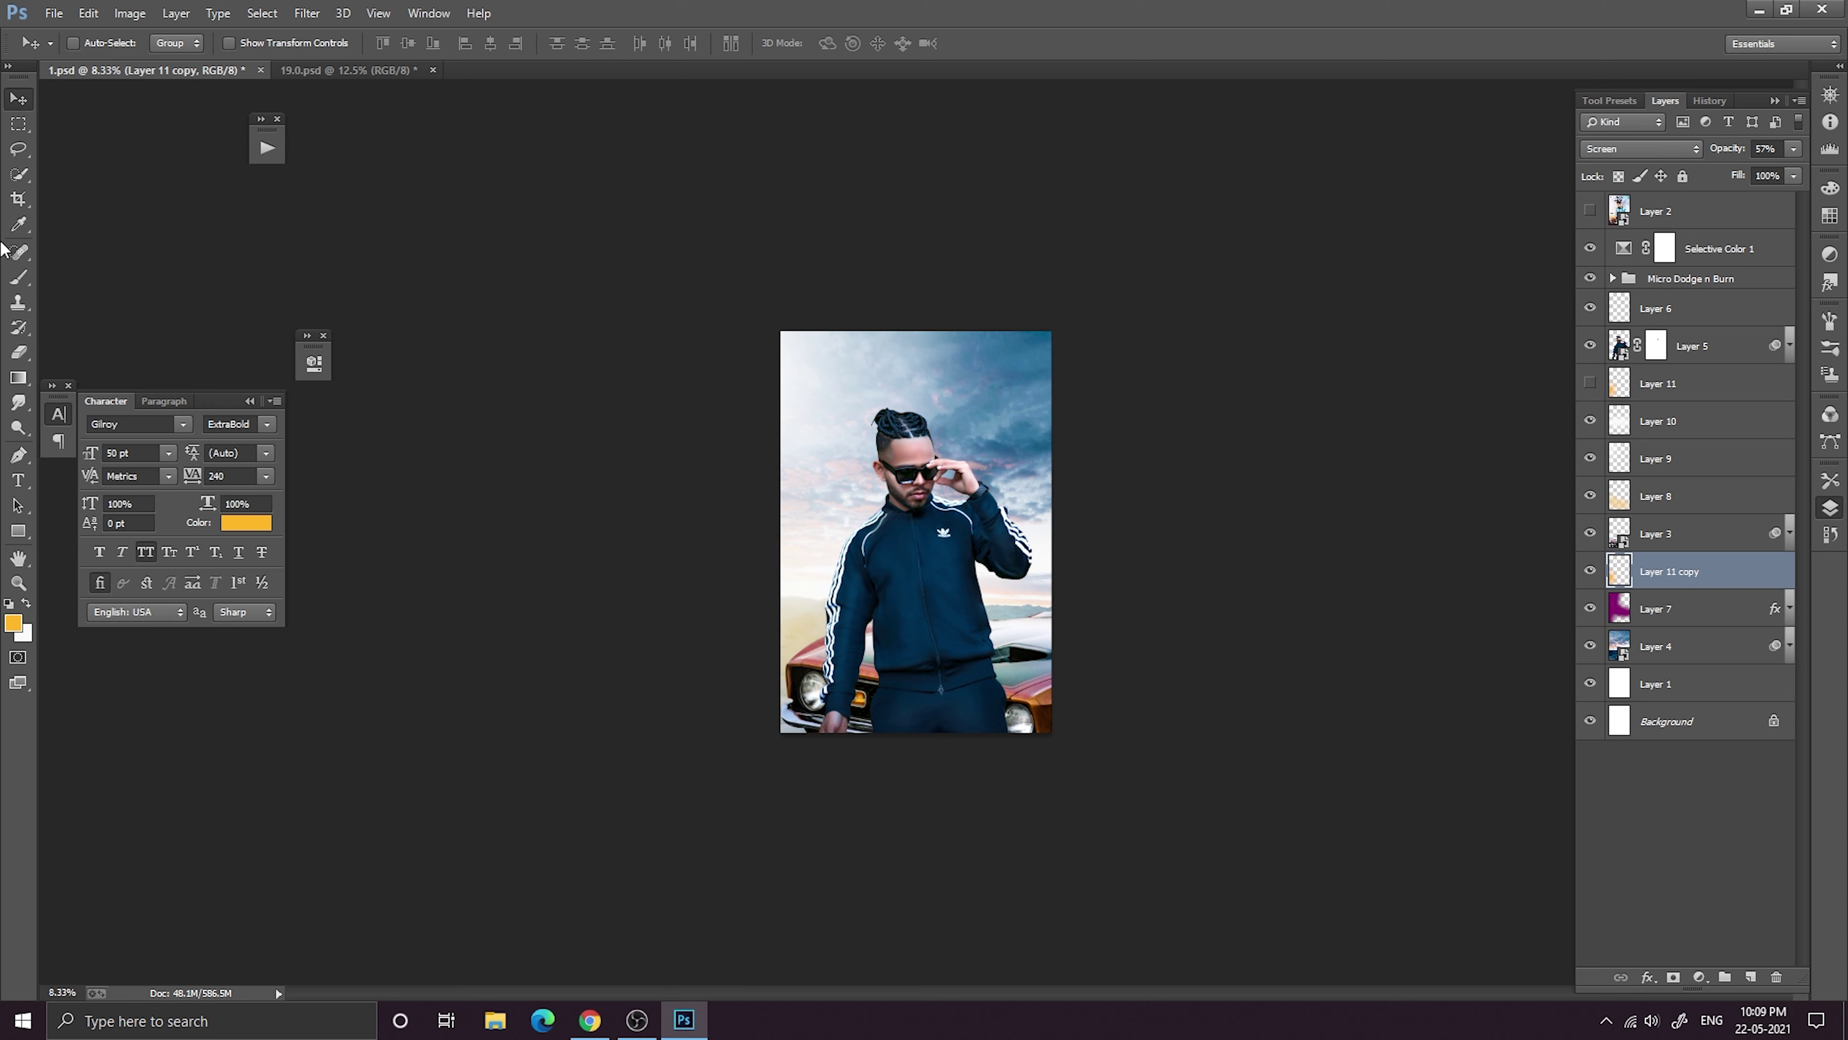
# Enlarge the glow copy, shift it over the sky and hills behind the car, and set its opacity to 61%.
pyautogui.hotkey('ctrl', 't')
pyautogui.moveTo(962, 436); pyautogui.dragTo(1067, 312)
pyautogui.moveTo(971, 435); pyautogui.dragTo(934, 476)
pyautogui.click(873, 48)
pyautogui.click(1760, 149)
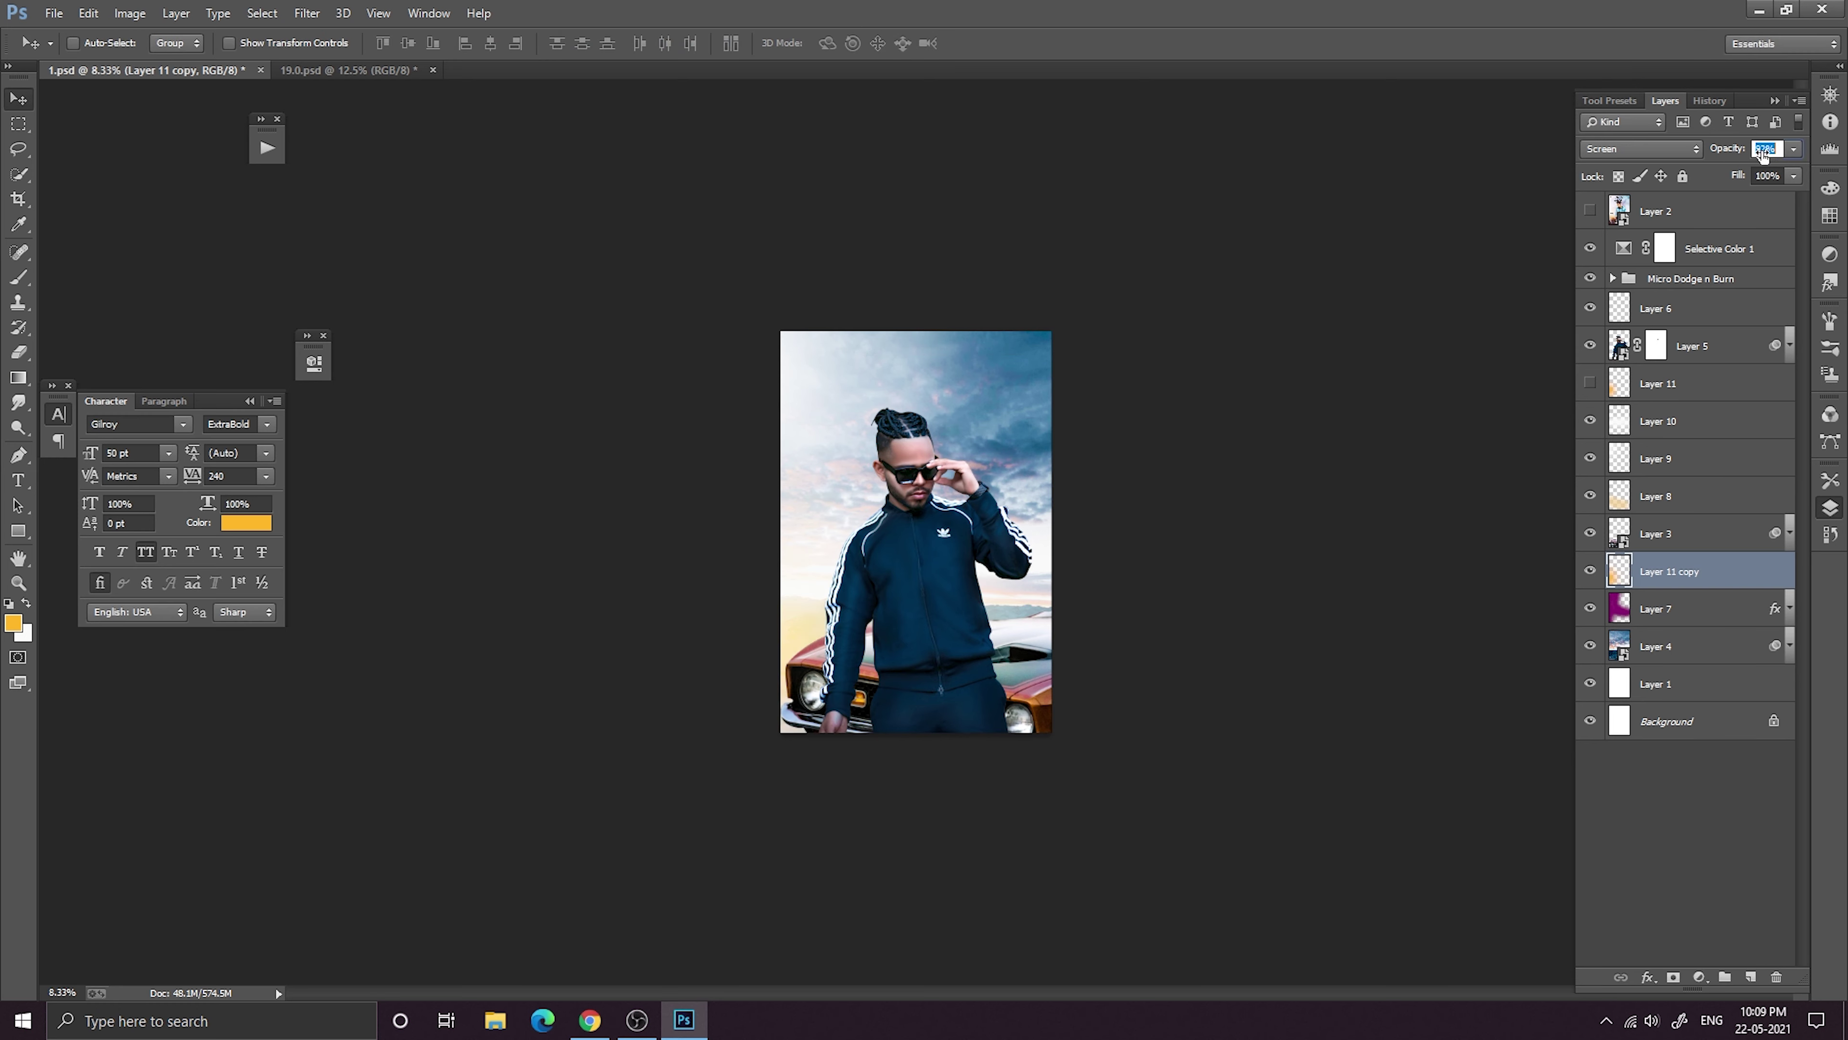
pyautogui.moveTo(1739, 157); pyautogui.dragTo(1734, 157)
# Step through the glow copy's blend modes, settle on Overlay and check the blend at closer zoom.
pyautogui.click(1657, 154)
pyautogui.click(1618, 324)
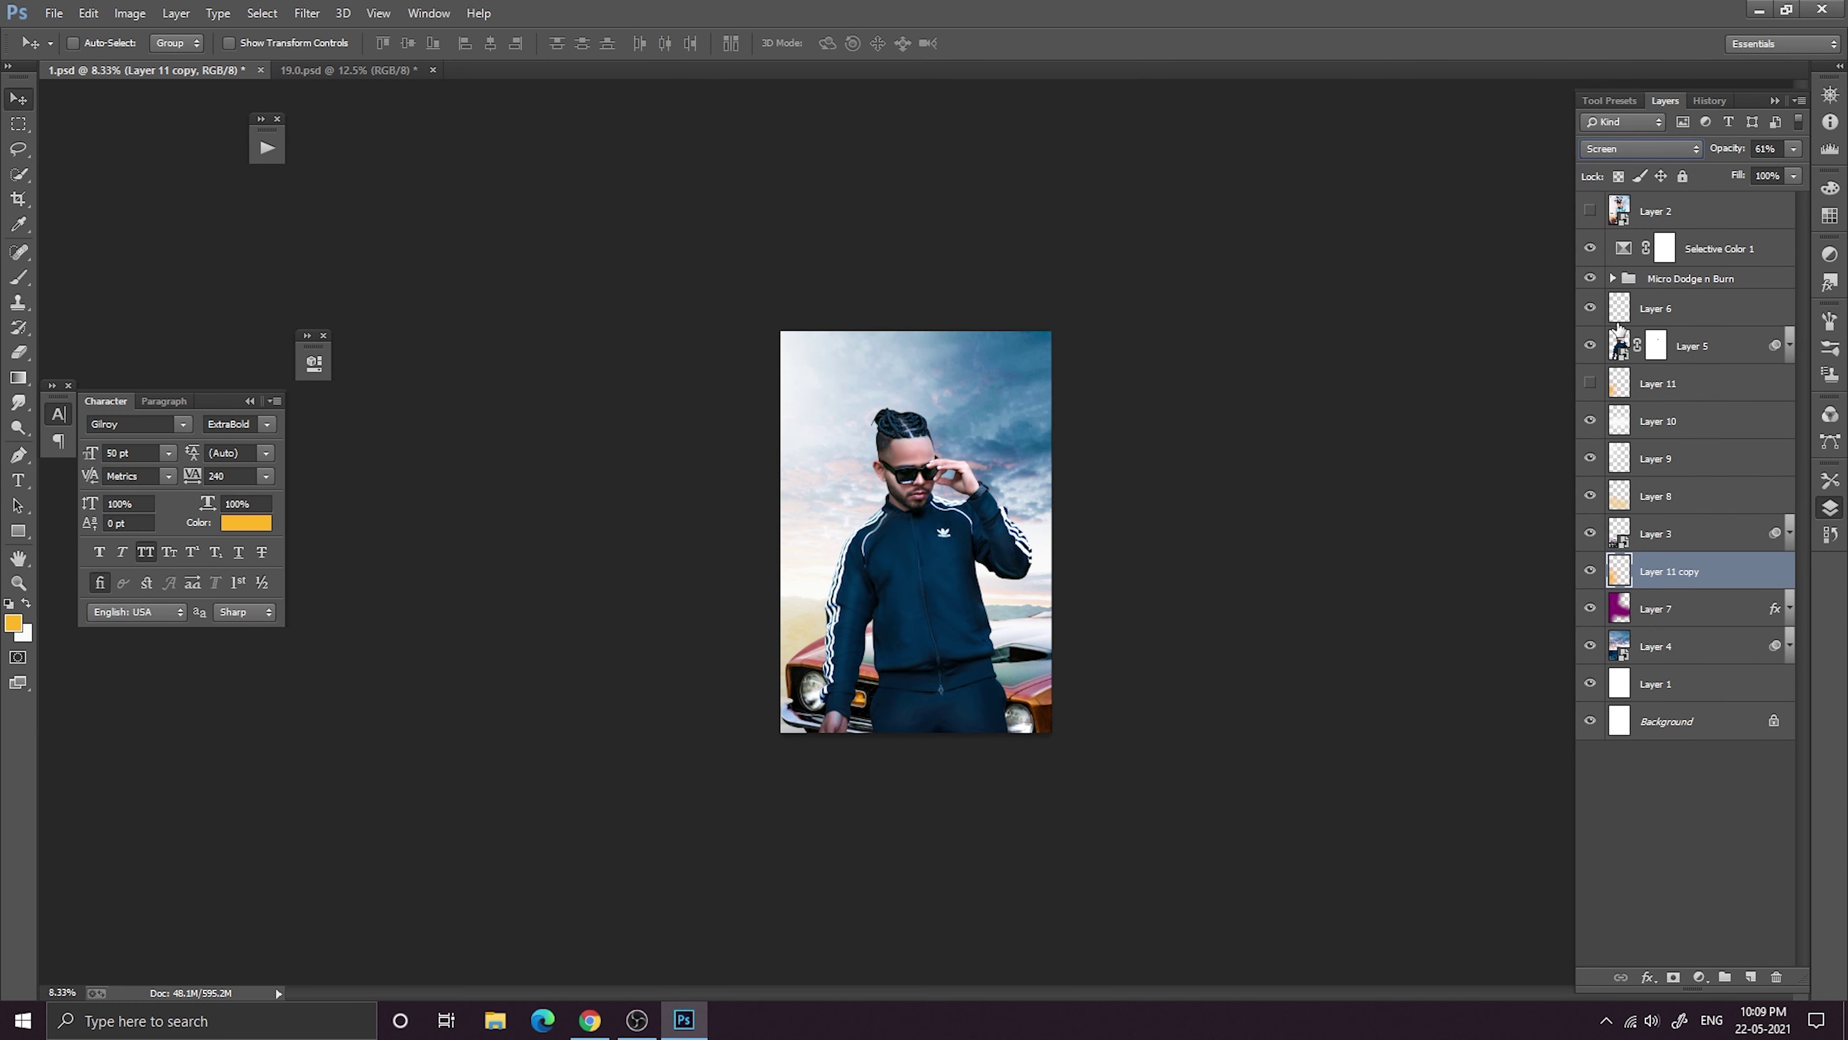
pyautogui.press('Down')
pyautogui.press('Down')
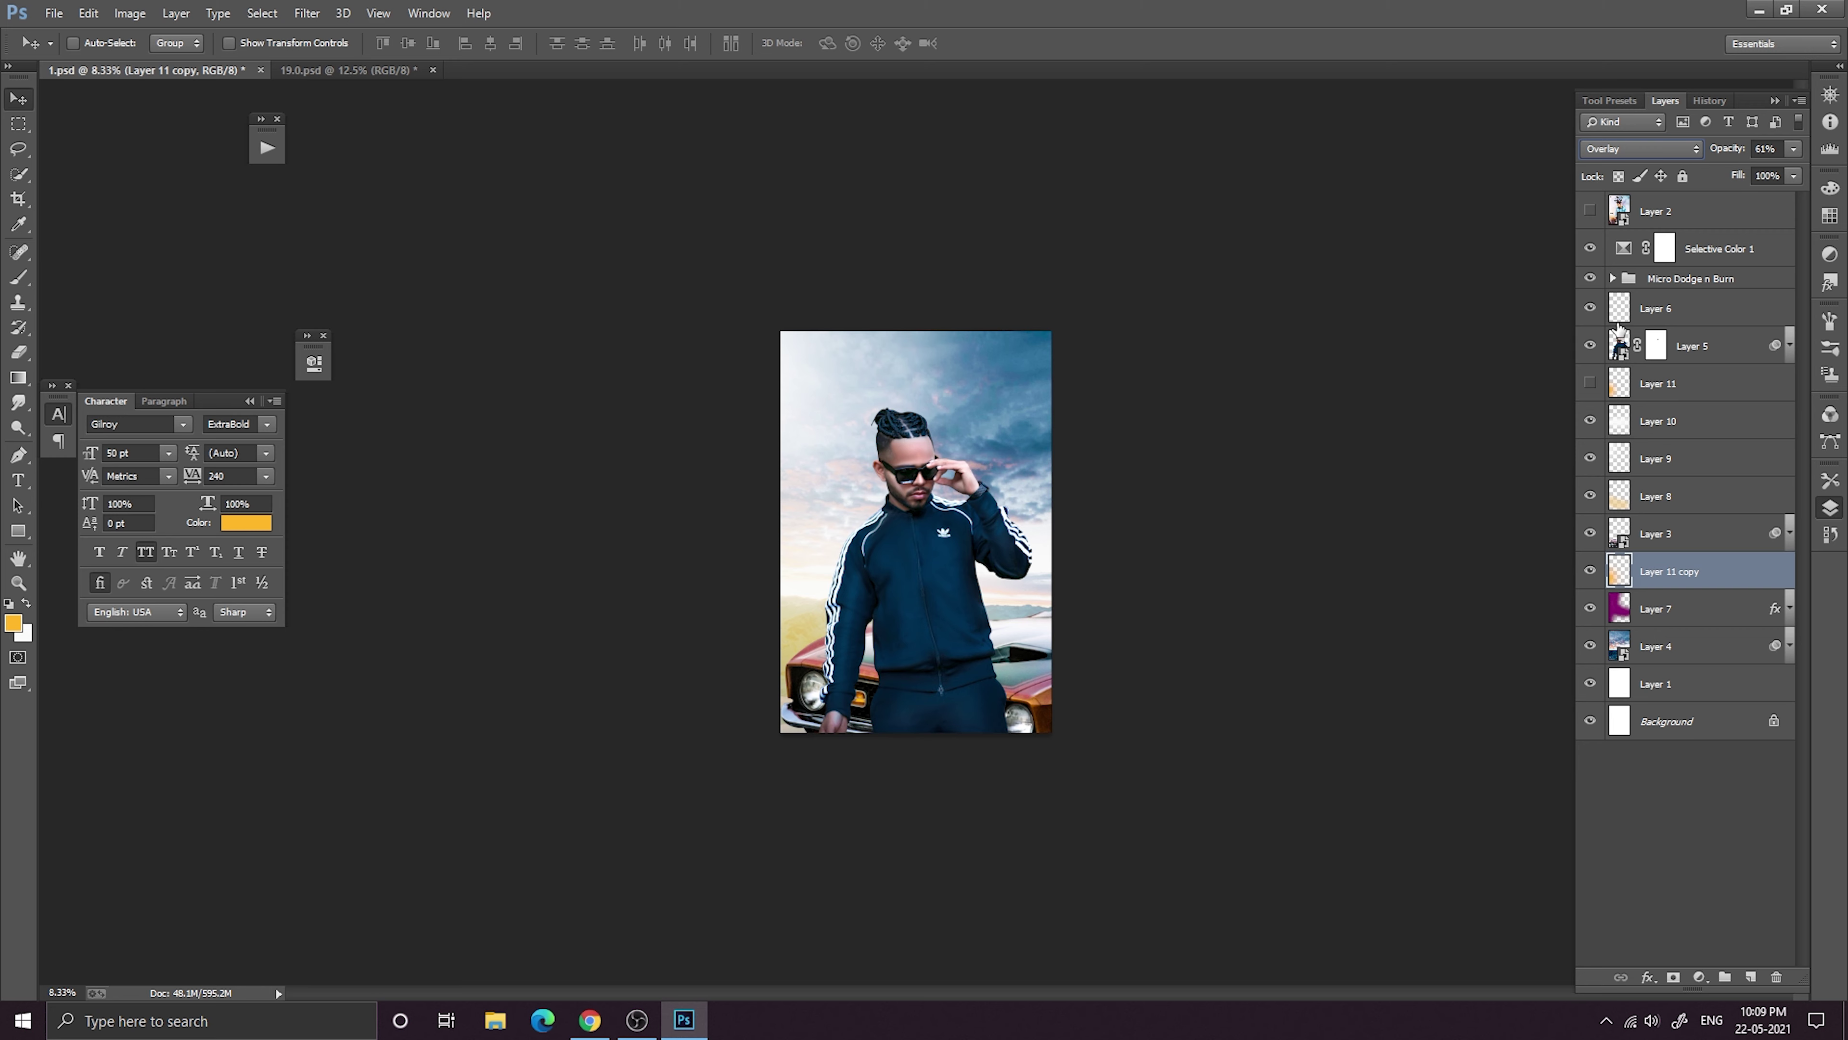
pyautogui.hotkey('ctrl', '+')
pyautogui.hotkey('ctrl', '+')
pyautogui.hotkey('ctrl', '-')
pyautogui.hotkey('ctrl', '-')
# Scale the glow copy down to 59.82% and position it over the hills behind the man's sleeve and the left headlight.
pyautogui.hotkey('ctrl', 't')
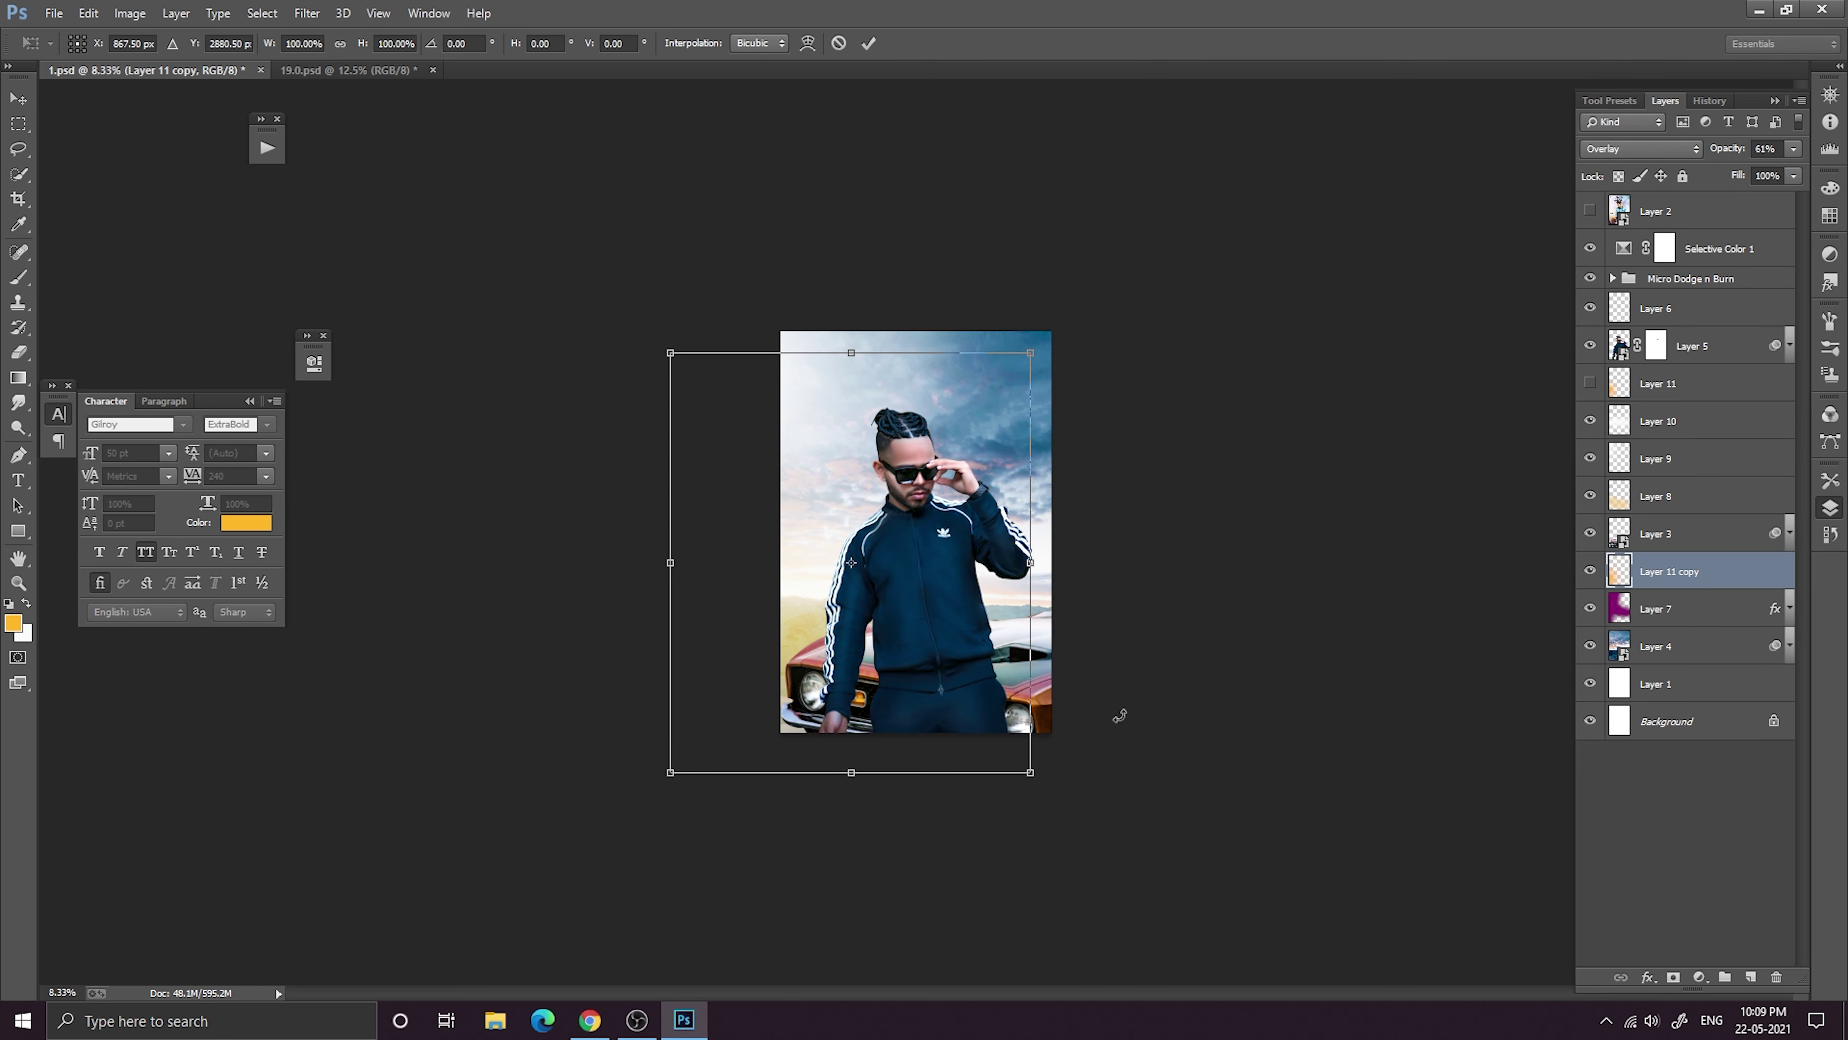
pyautogui.moveTo(1031, 773); pyautogui.dragTo(970, 703)
pyautogui.moveTo(916, 672); pyautogui.dragTo(854, 659)
pyautogui.moveTo(900, 488); pyautogui.dragTo(928, 456)
pyautogui.moveTo(863, 522); pyautogui.dragTo(860, 539)
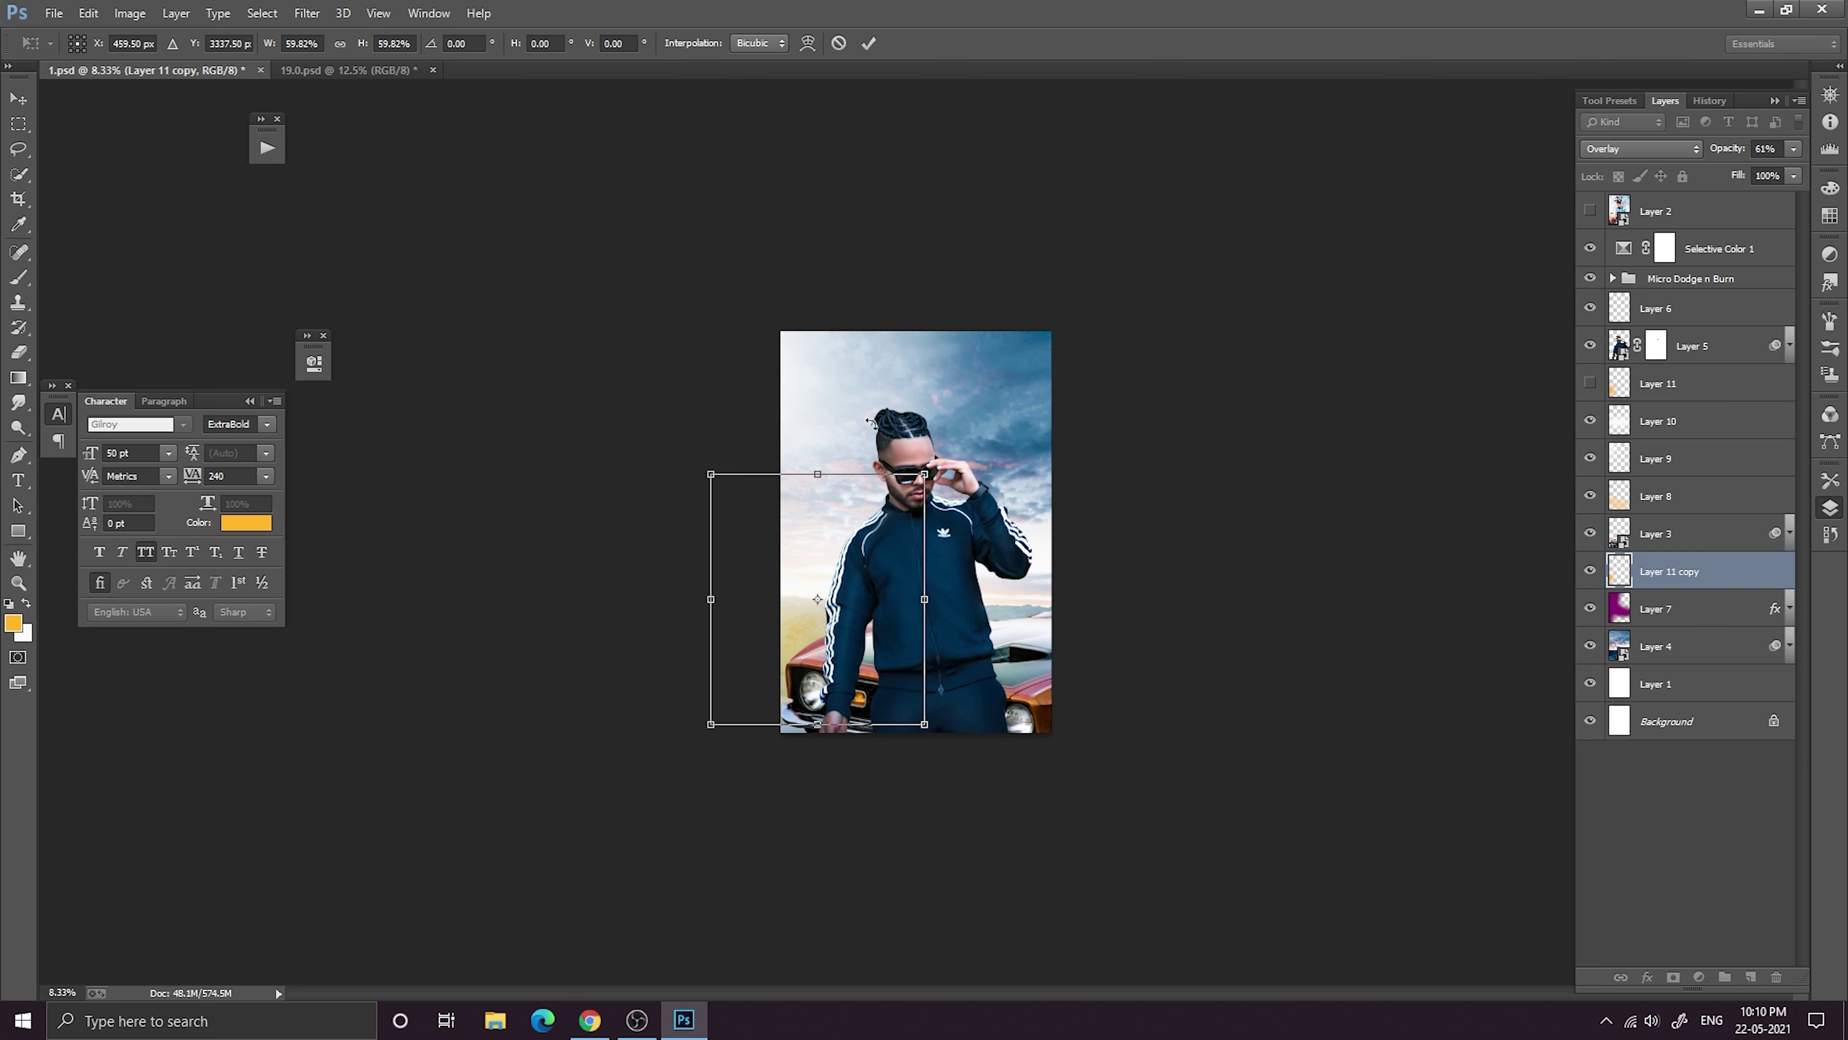
pyautogui.click(868, 43)
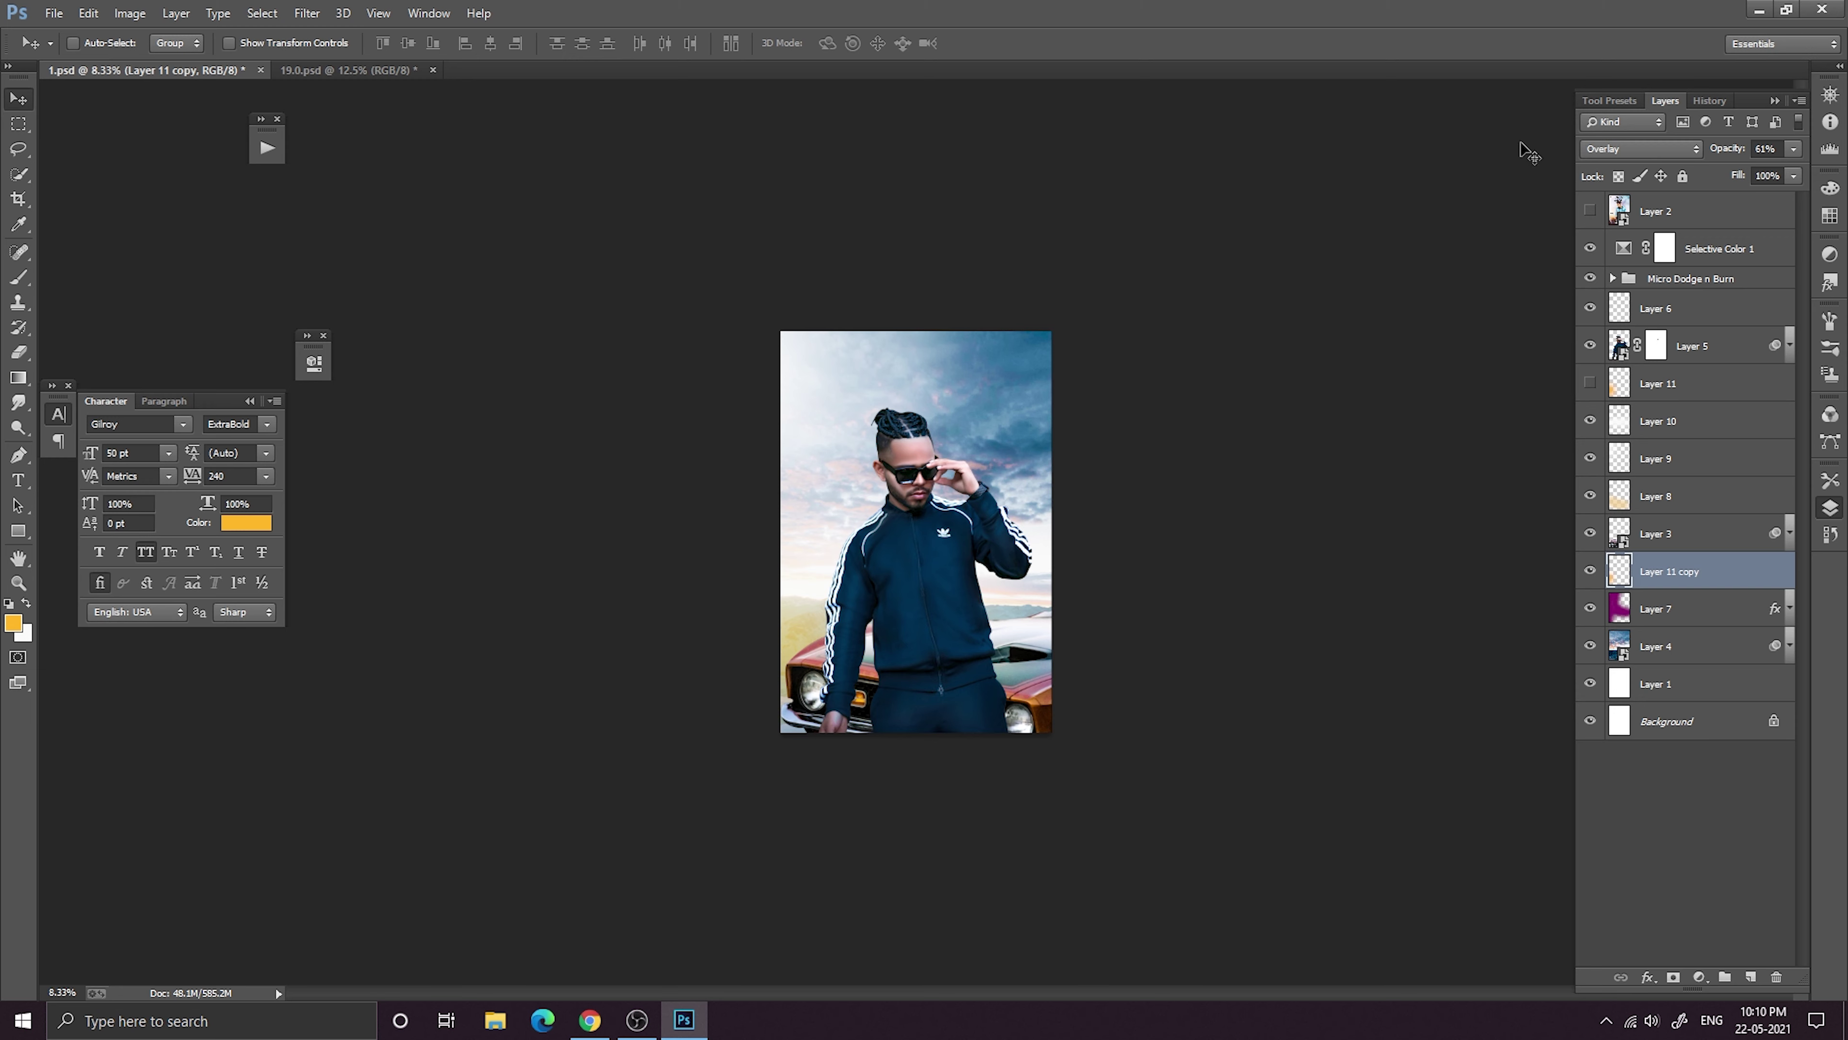
# Duplicate the Overlay glow, move the new copy to the image's right side, and stretch it into a wide, flat band along the horizon.
pyautogui.hotkey('ctrl', 'j')
pyautogui.hotkey('ctrl', 't')
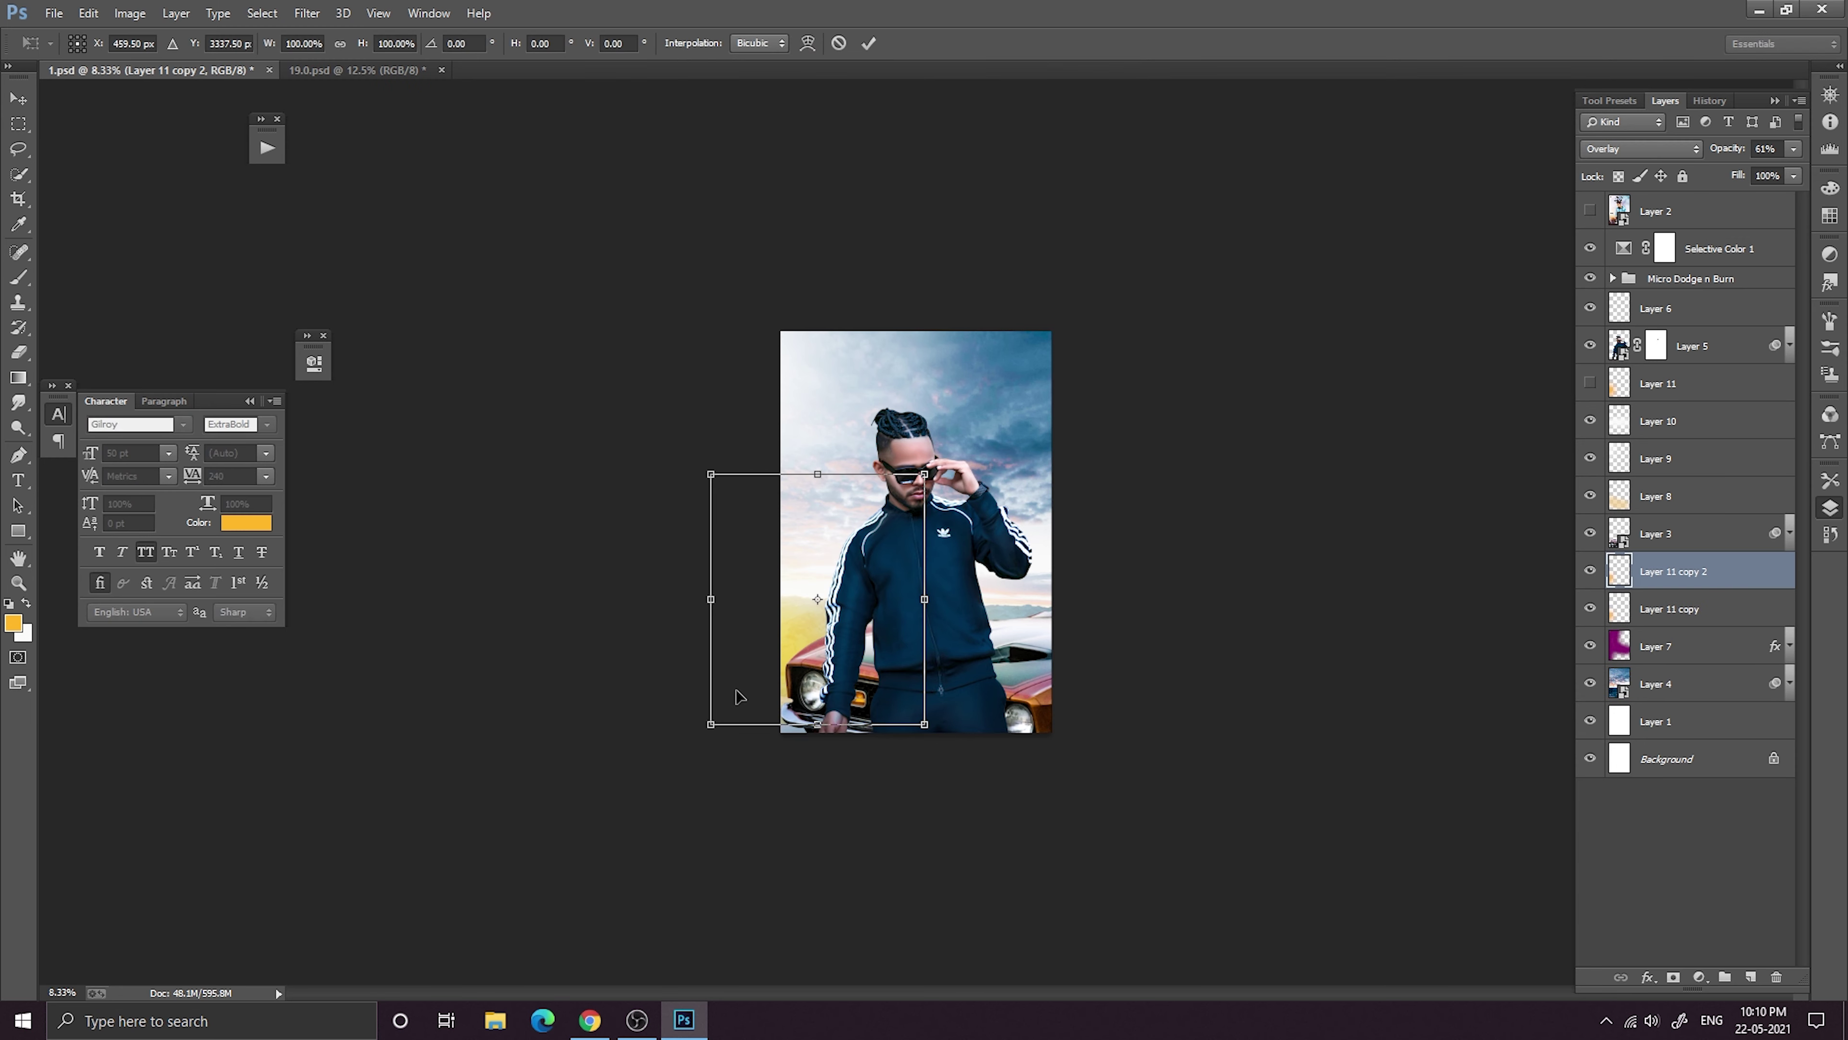
pyautogui.moveTo(847, 576); pyautogui.dragTo(1079, 532)
pyautogui.moveTo(1079, 534)
pyautogui.mouseDown()
pyautogui.moveTo(1054, 547)
pyautogui.moveTo(1082, 546)
pyautogui.mouseUp()
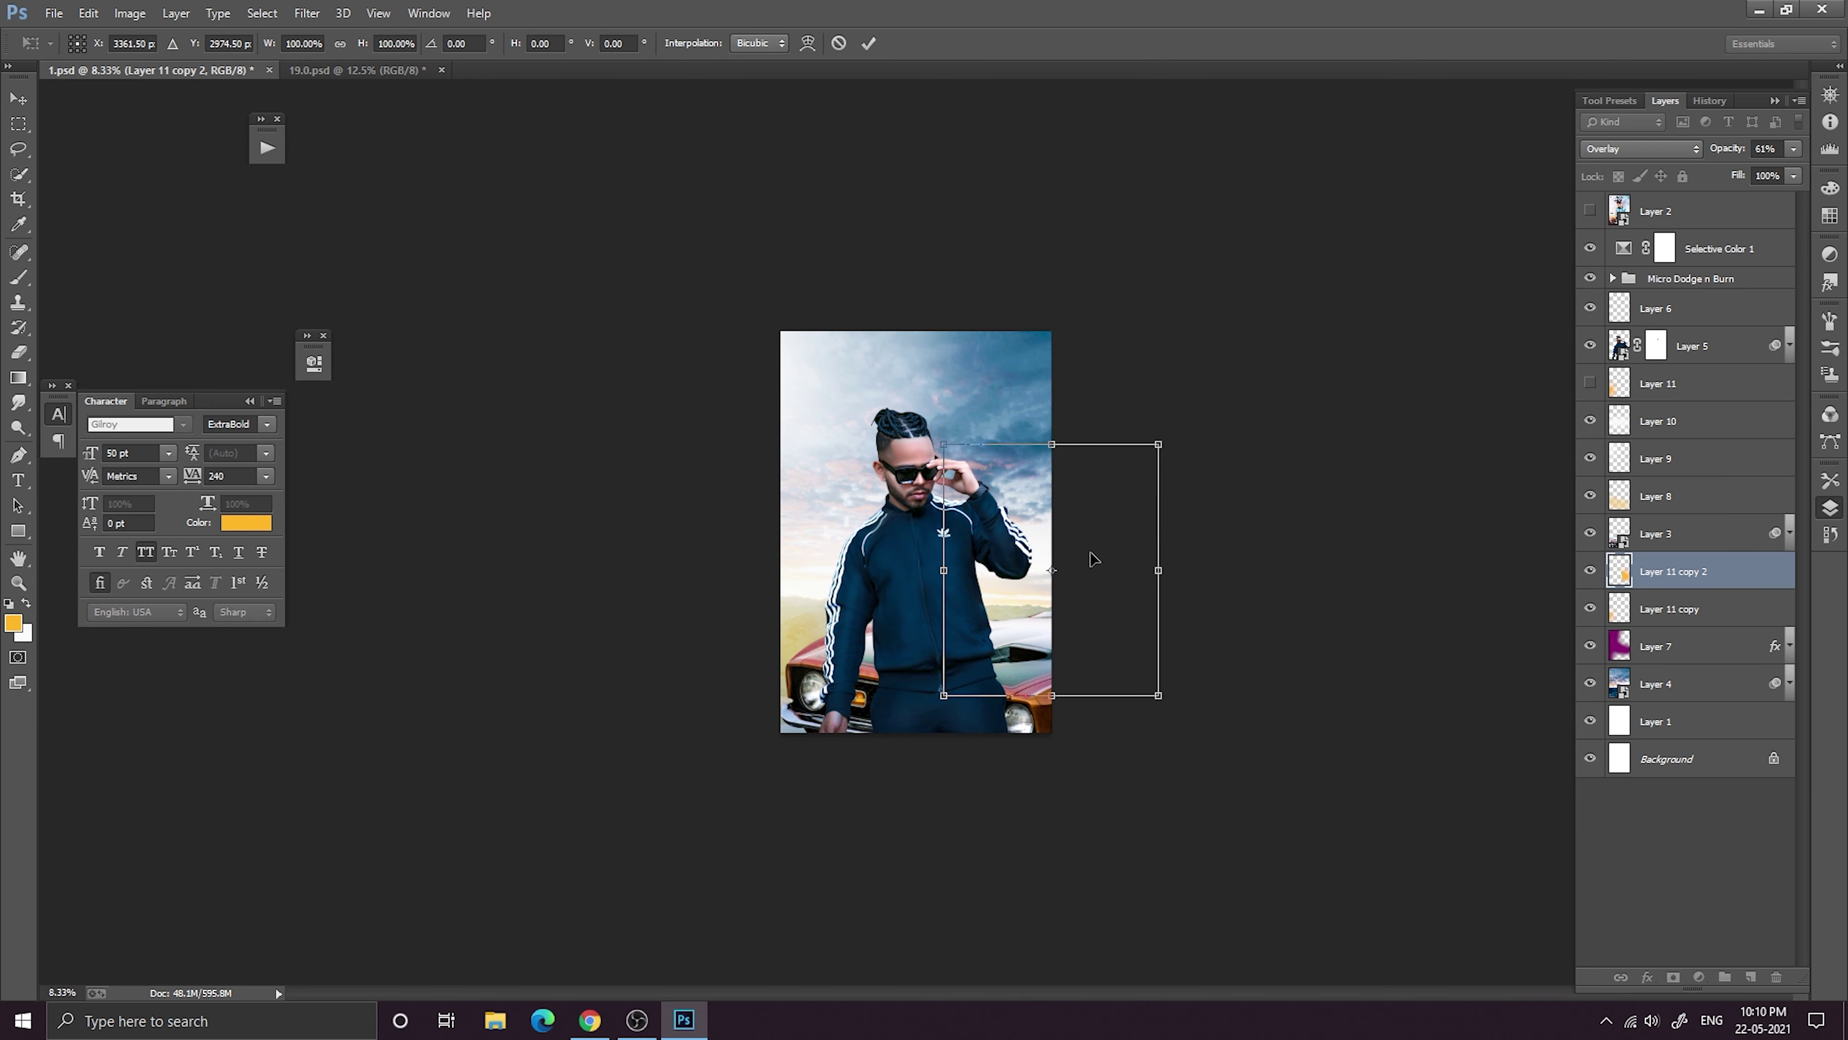
pyautogui.moveTo(1053, 444); pyautogui.dragTo(1054, 562)
pyautogui.moveTo(1089, 615); pyautogui.dragTo(1078, 586)
pyautogui.moveTo(933, 599); pyautogui.dragTo(823, 588)
pyautogui.moveTo(1017, 631)
pyautogui.mouseDown()
pyautogui.moveTo(1053, 632)
pyautogui.moveTo(1010, 616)
pyautogui.mouseUp()
pyautogui.click(871, 45)
# Examine how the stretched glow blends with the horizon and hills at several zoom levels.
pyautogui.scroll(-2, 993, 102)
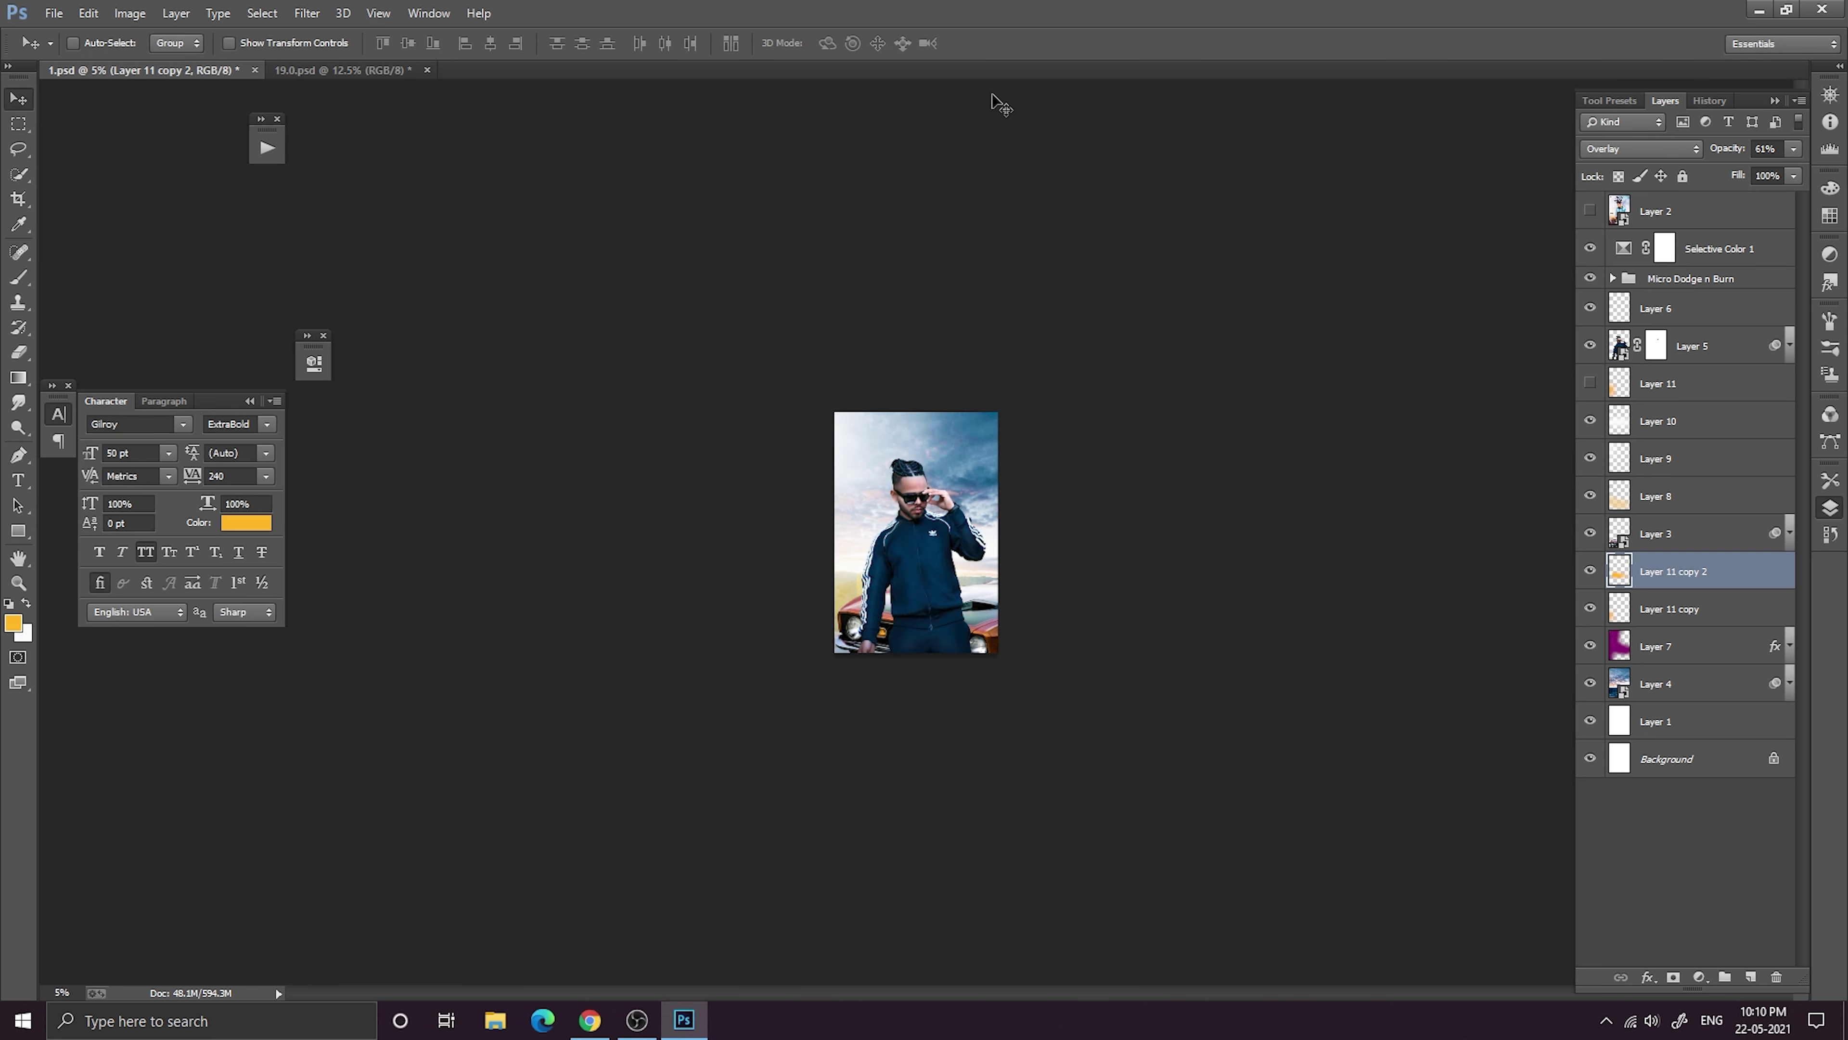
pyautogui.scroll(4, 993, 102)
pyautogui.scroll(-2, 993, 102)
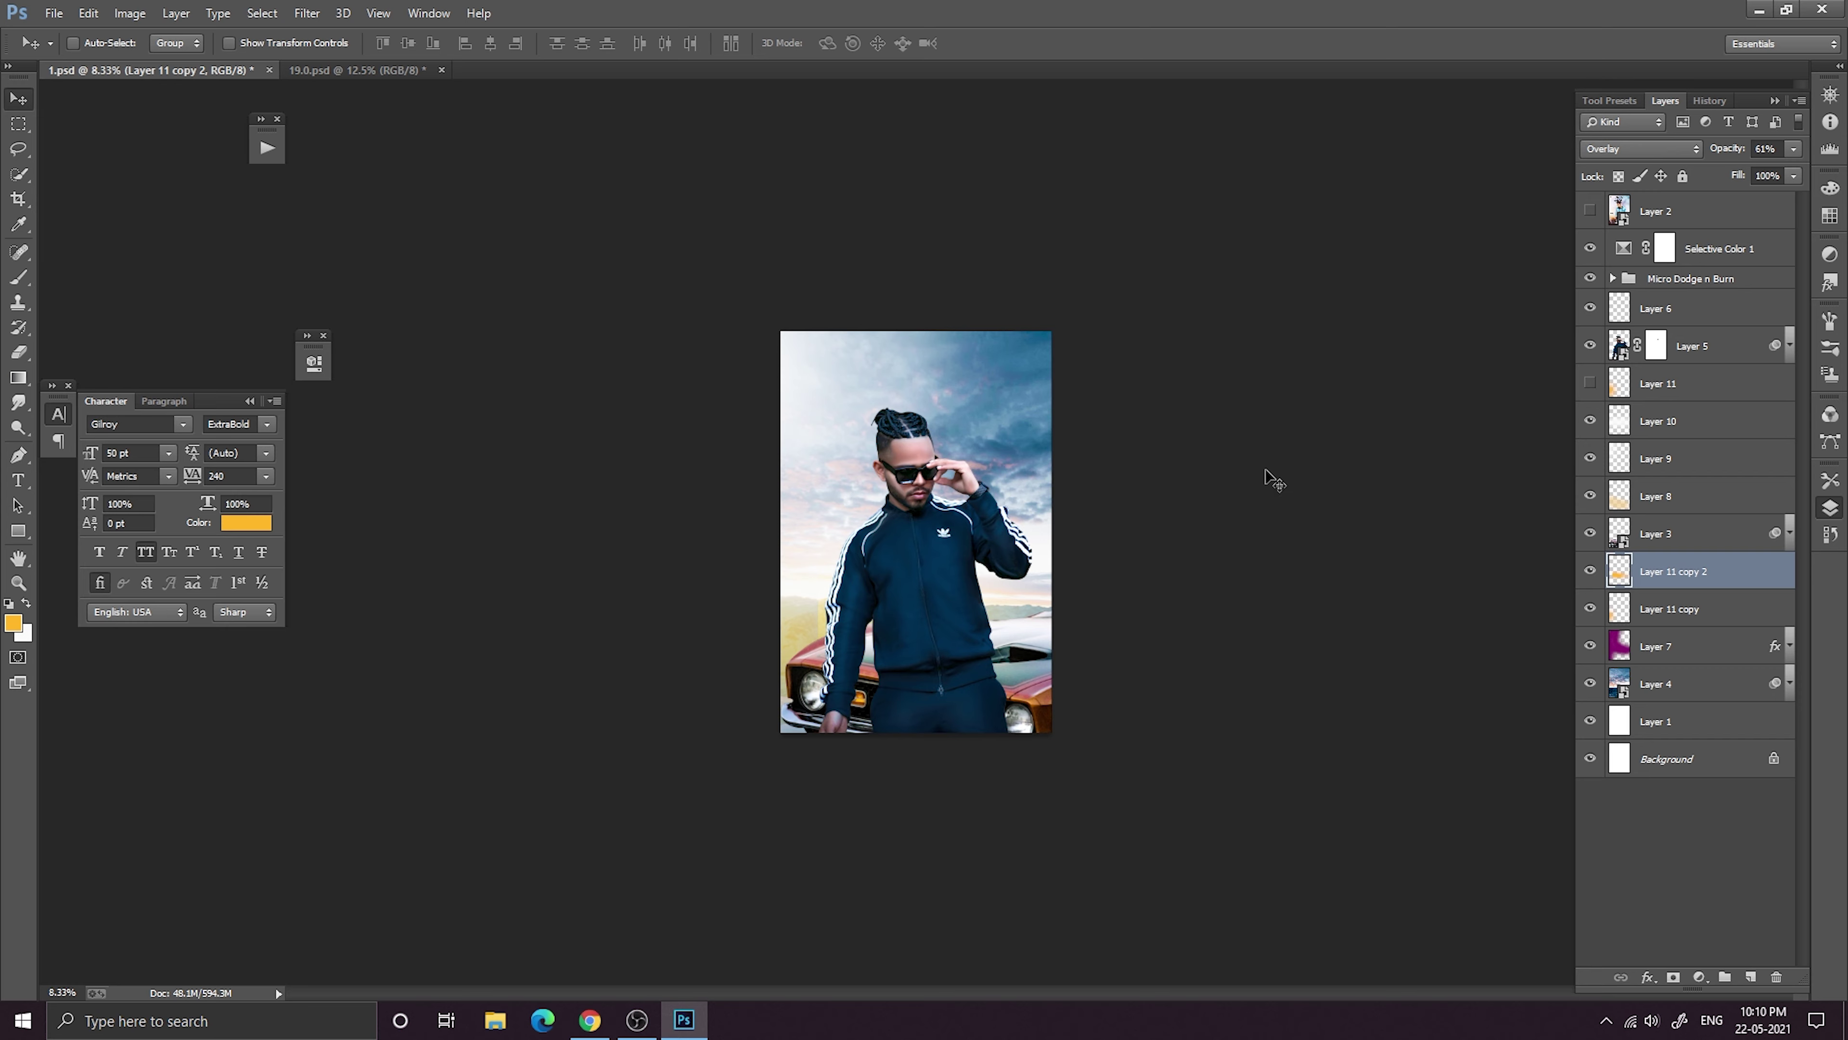
pyautogui.hotkey('ctrl', '-')
pyautogui.hotkey('ctrl', '-')
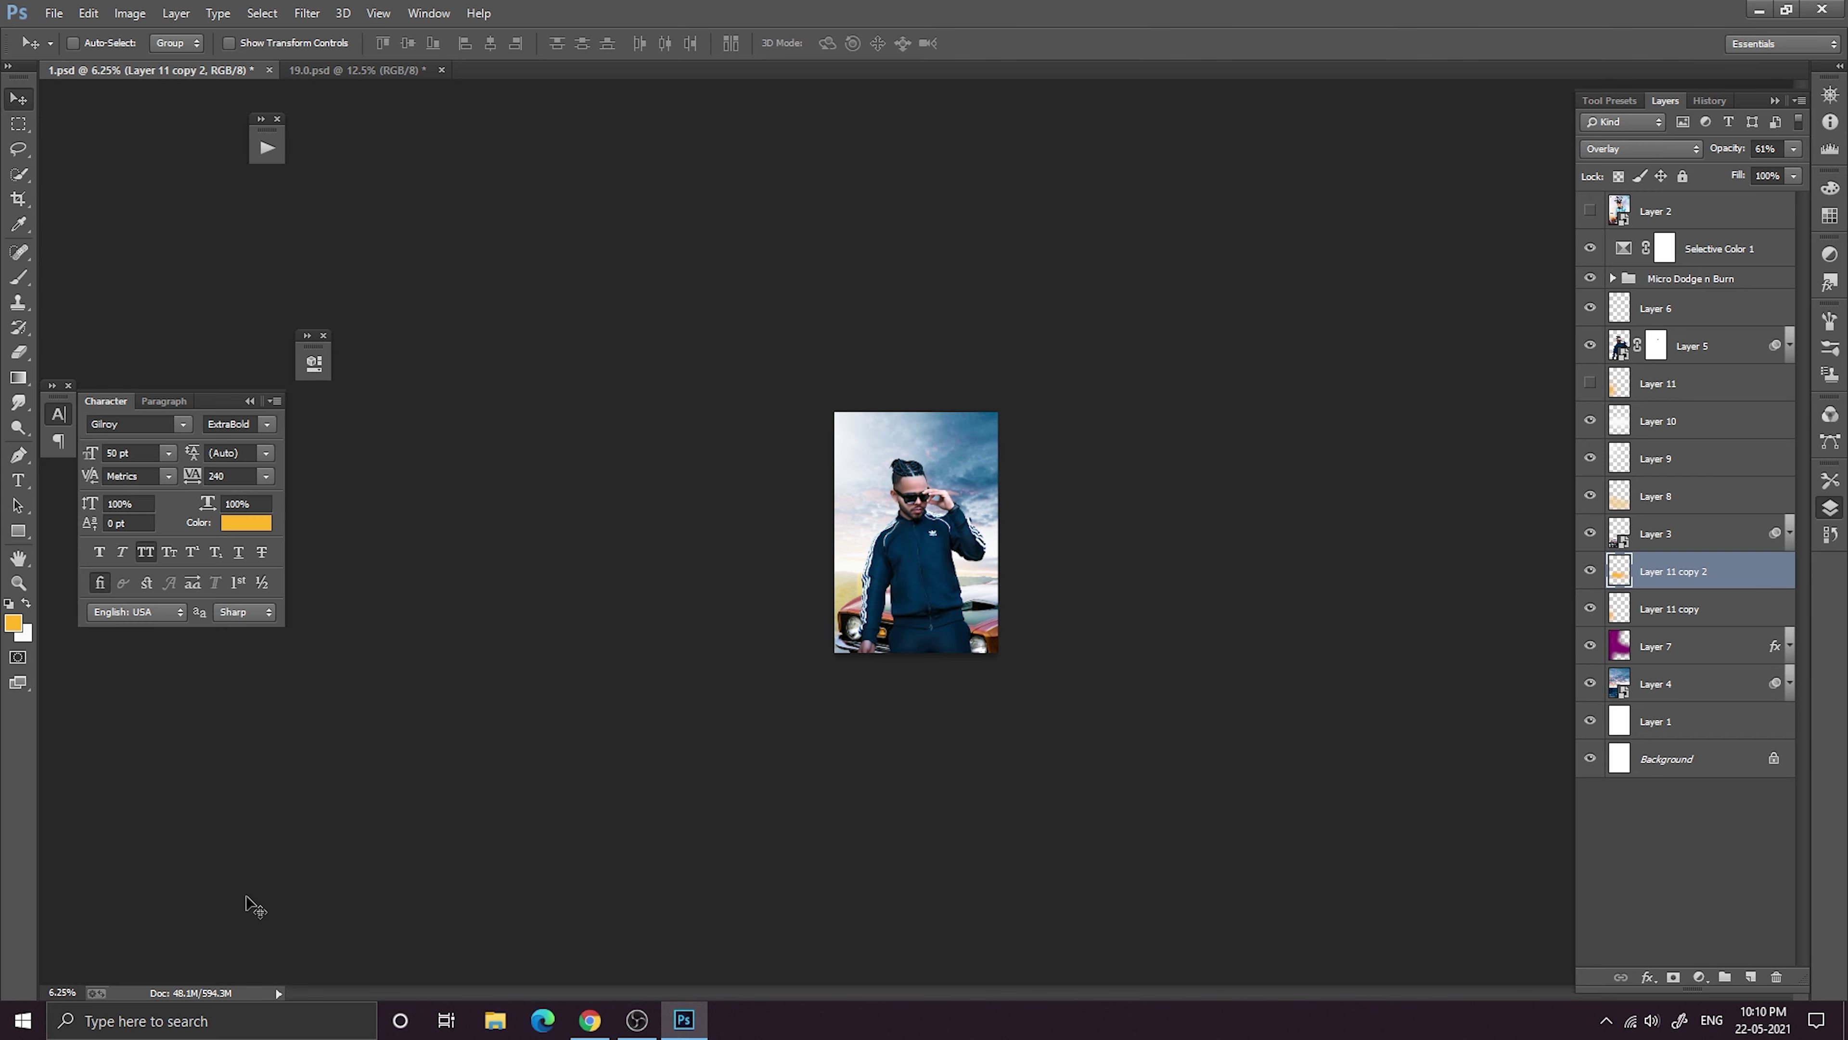
pyautogui.hotkey('ctrl', '+')
pyautogui.hotkey('ctrl', '+')
pyautogui.hotkey('ctrl', '+')
pyautogui.hotkey('ctrl', '+')
pyautogui.hotkey('ctrl', '-')
pyautogui.hotkey('ctrl', '+')
pyautogui.hotkey('ctrl', '+')
pyautogui.hotkey('ctrl', '-')
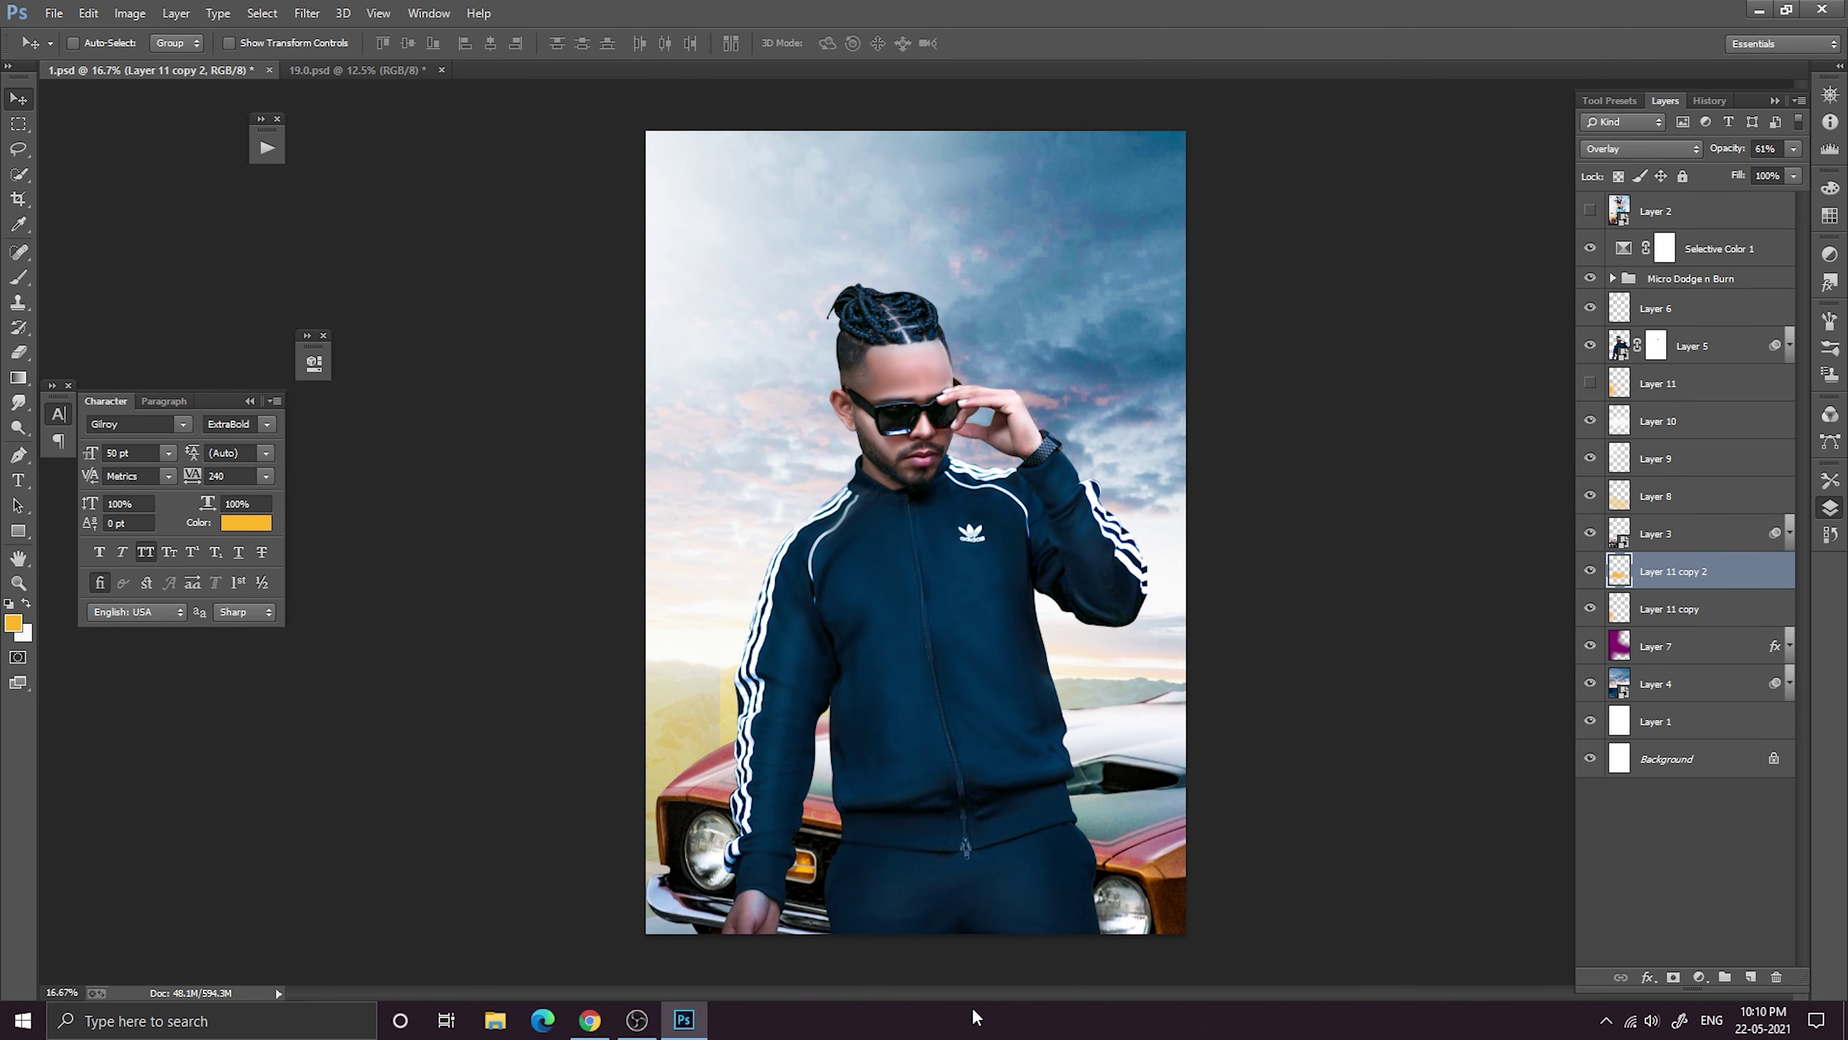
# Shift the stretched glow further right so its left edge sits behind the man's body.
pyautogui.hotkey('ctrl', 't')
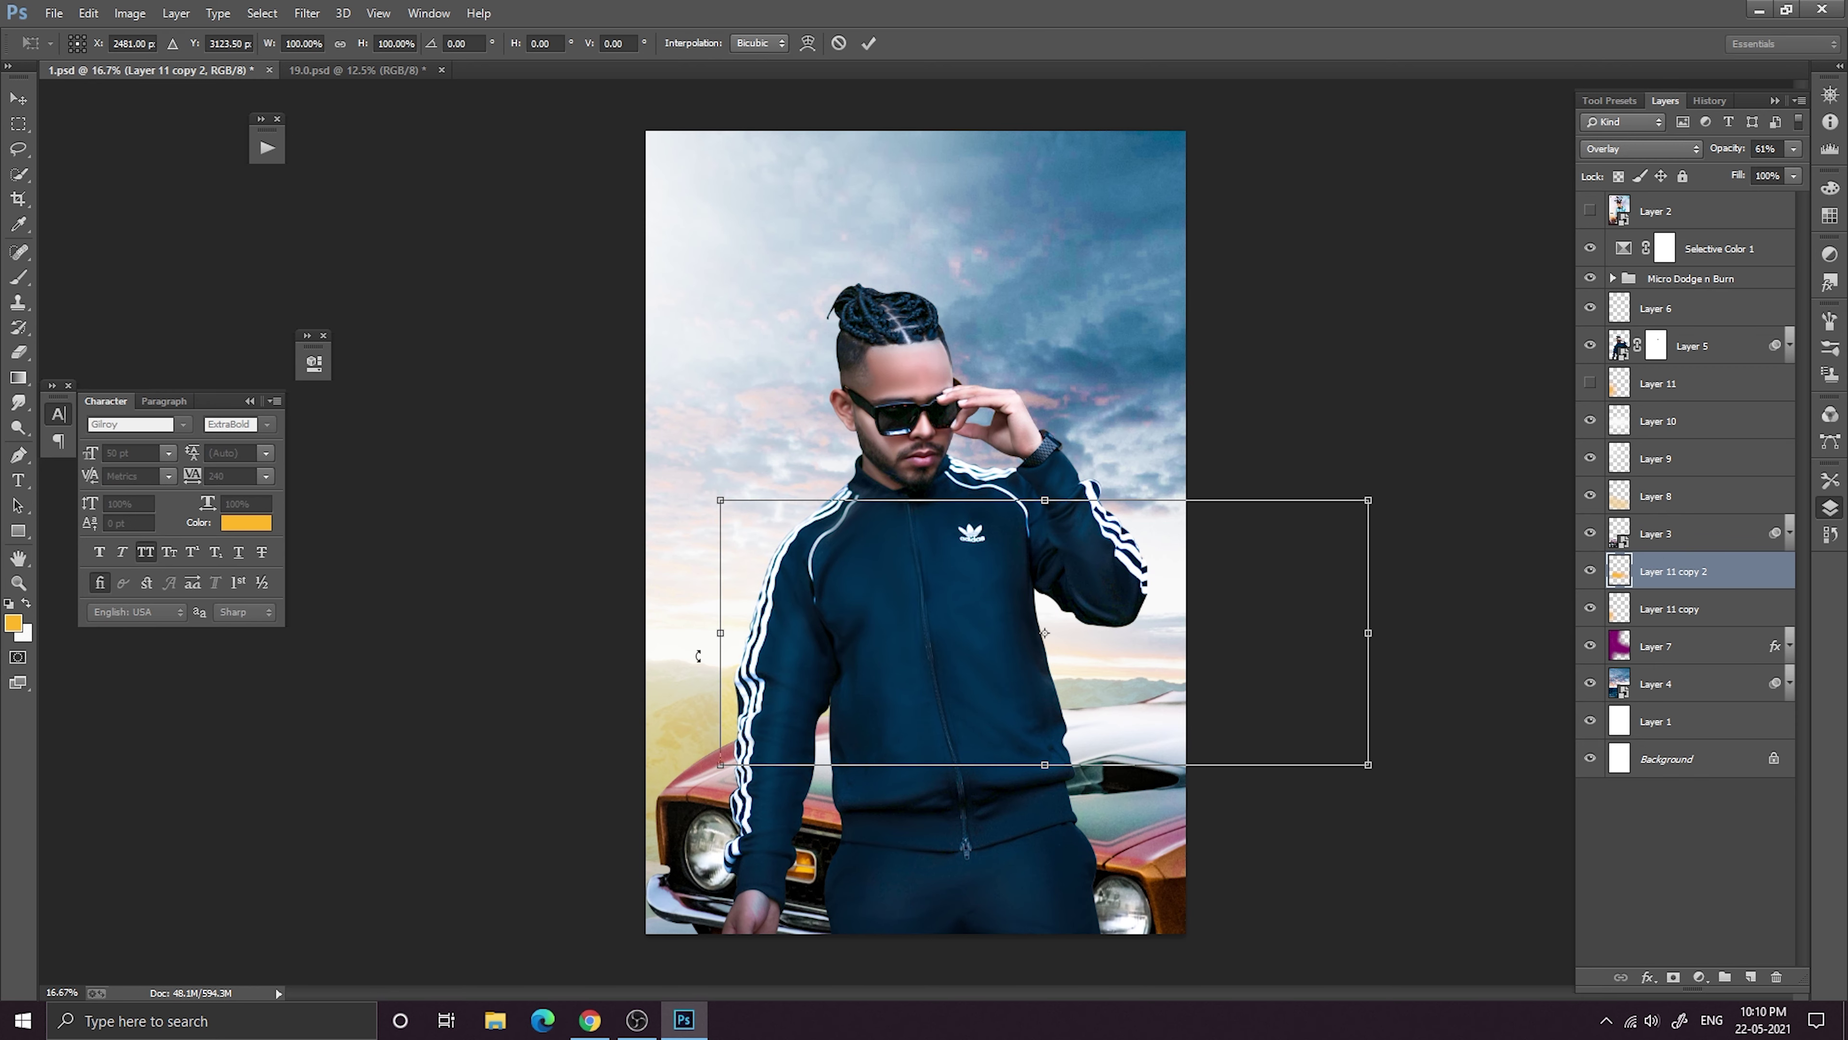
pyautogui.moveTo(838, 647); pyautogui.dragTo(1083, 623)
pyautogui.click(869, 44)
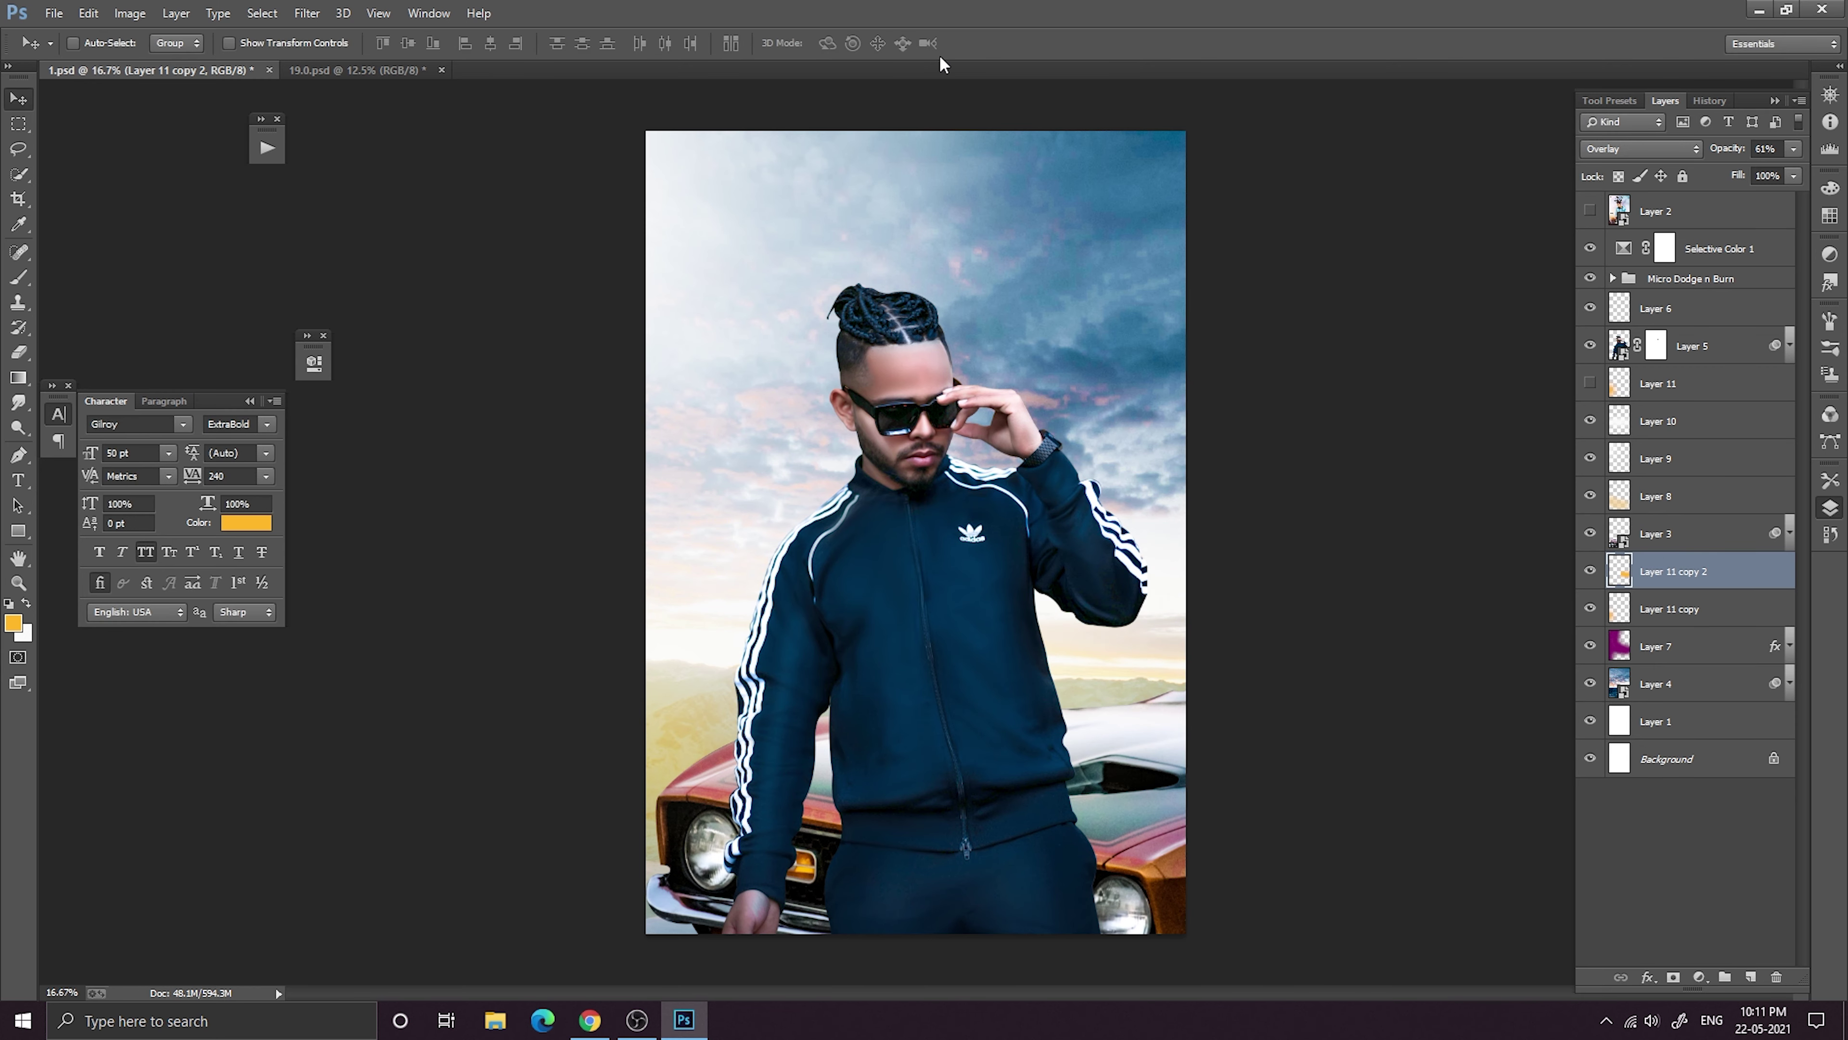
# Review the whole image at different zoom levels and compare the background with the car layer hidden and shown.
pyautogui.hotkey('ctrl', '-')
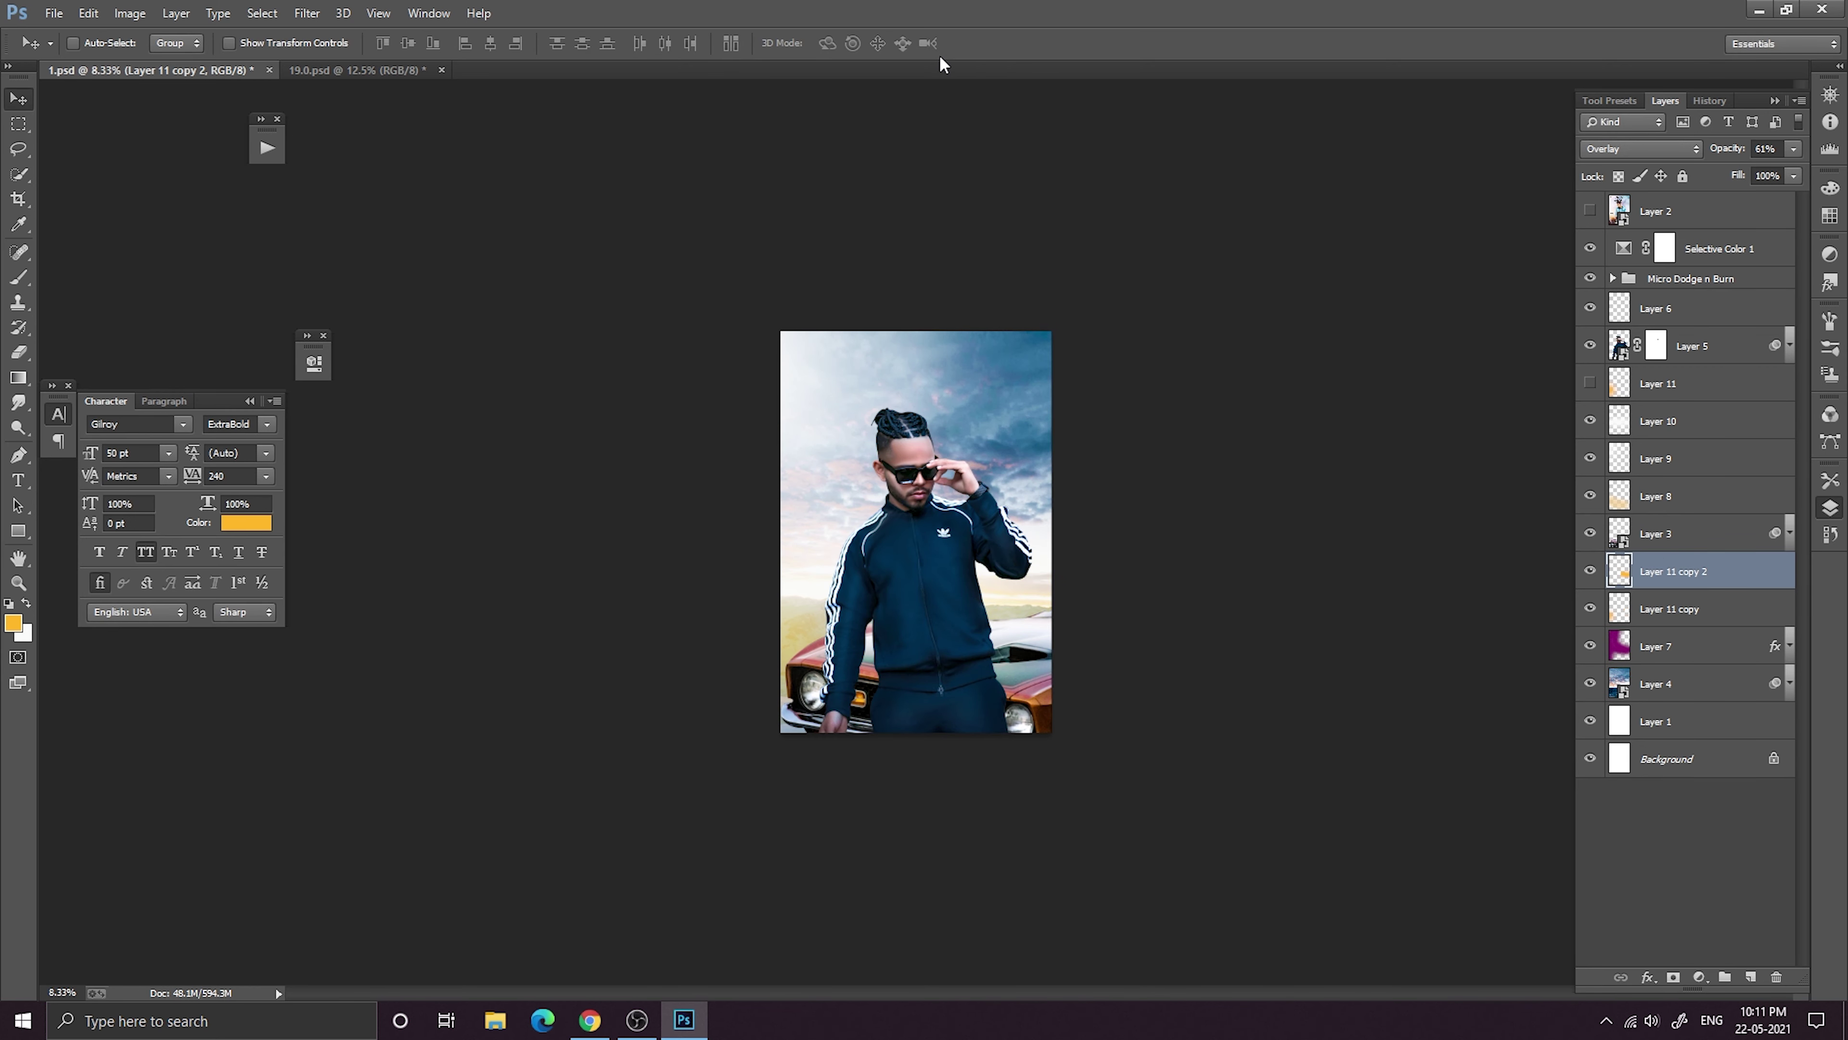
pyautogui.hotkey('ctrl', '-')
pyautogui.hotkey('ctrl', '+')
pyautogui.hotkey('ctrl', '+')
pyautogui.hotkey('ctrl', '-')
pyautogui.click(1591, 533)
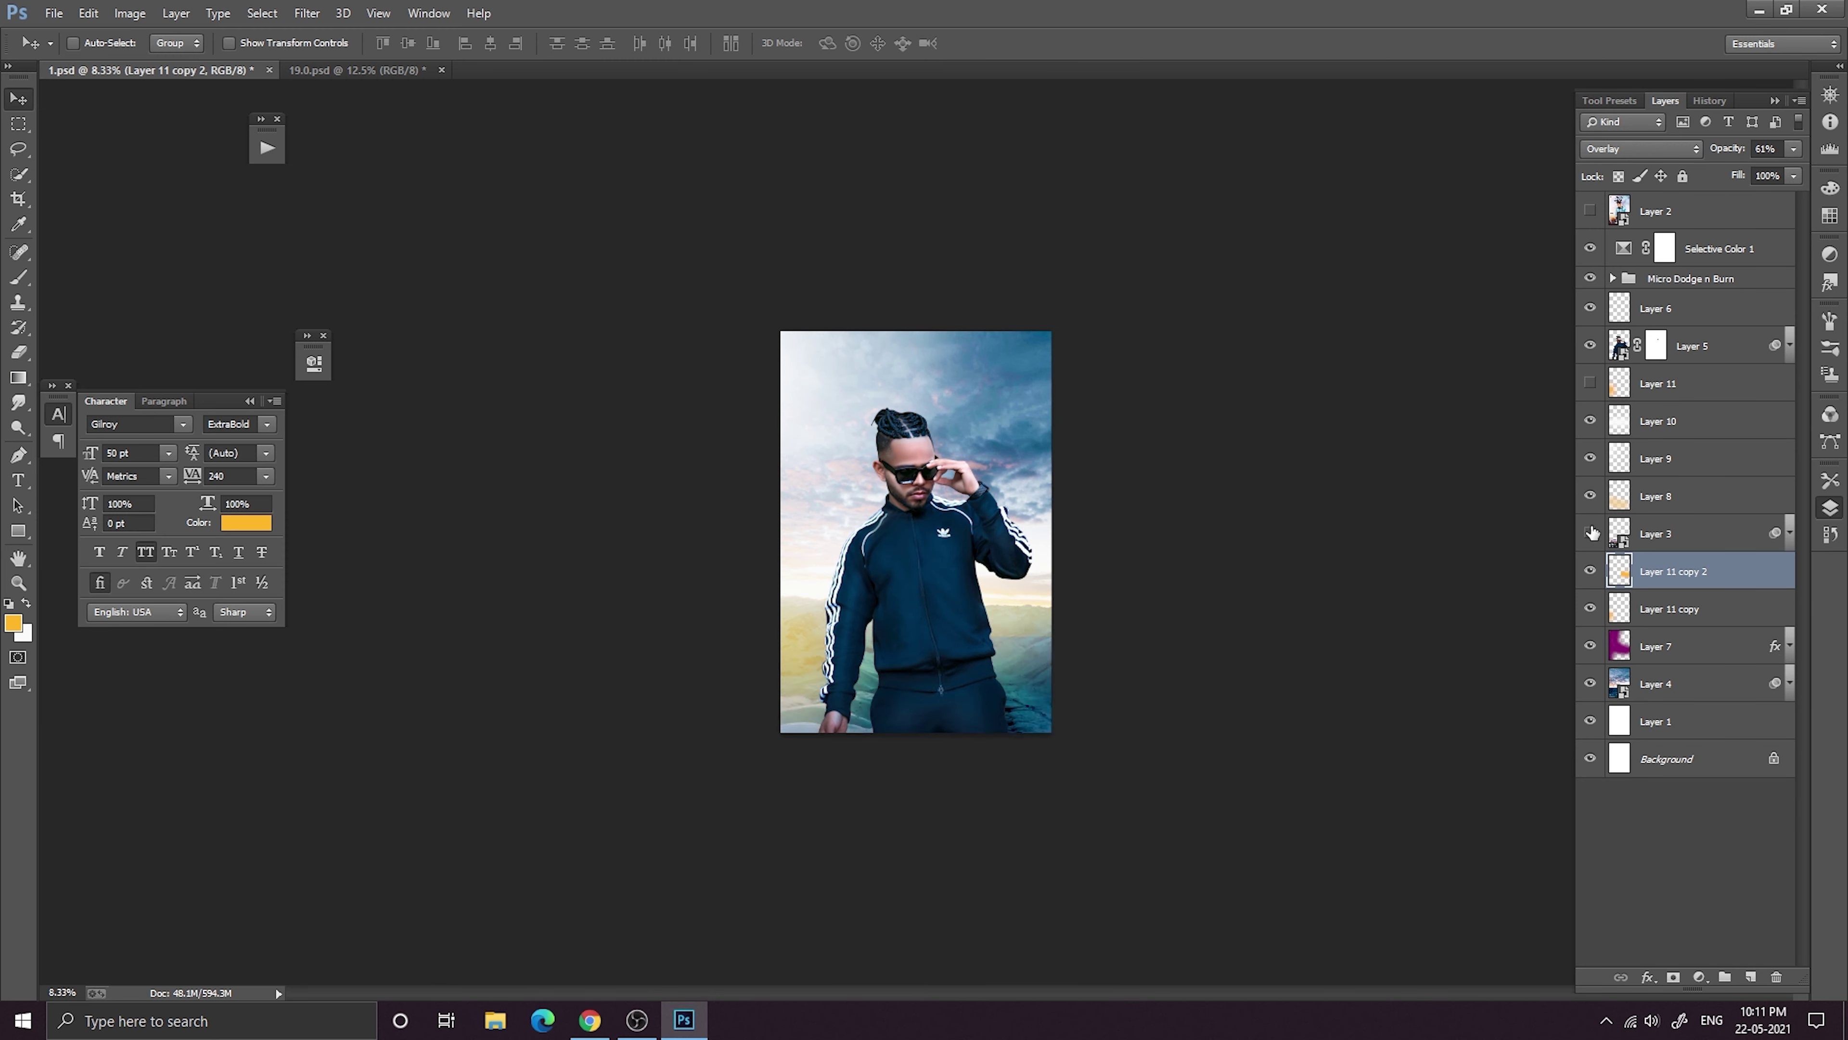
pyautogui.click(1590, 533)
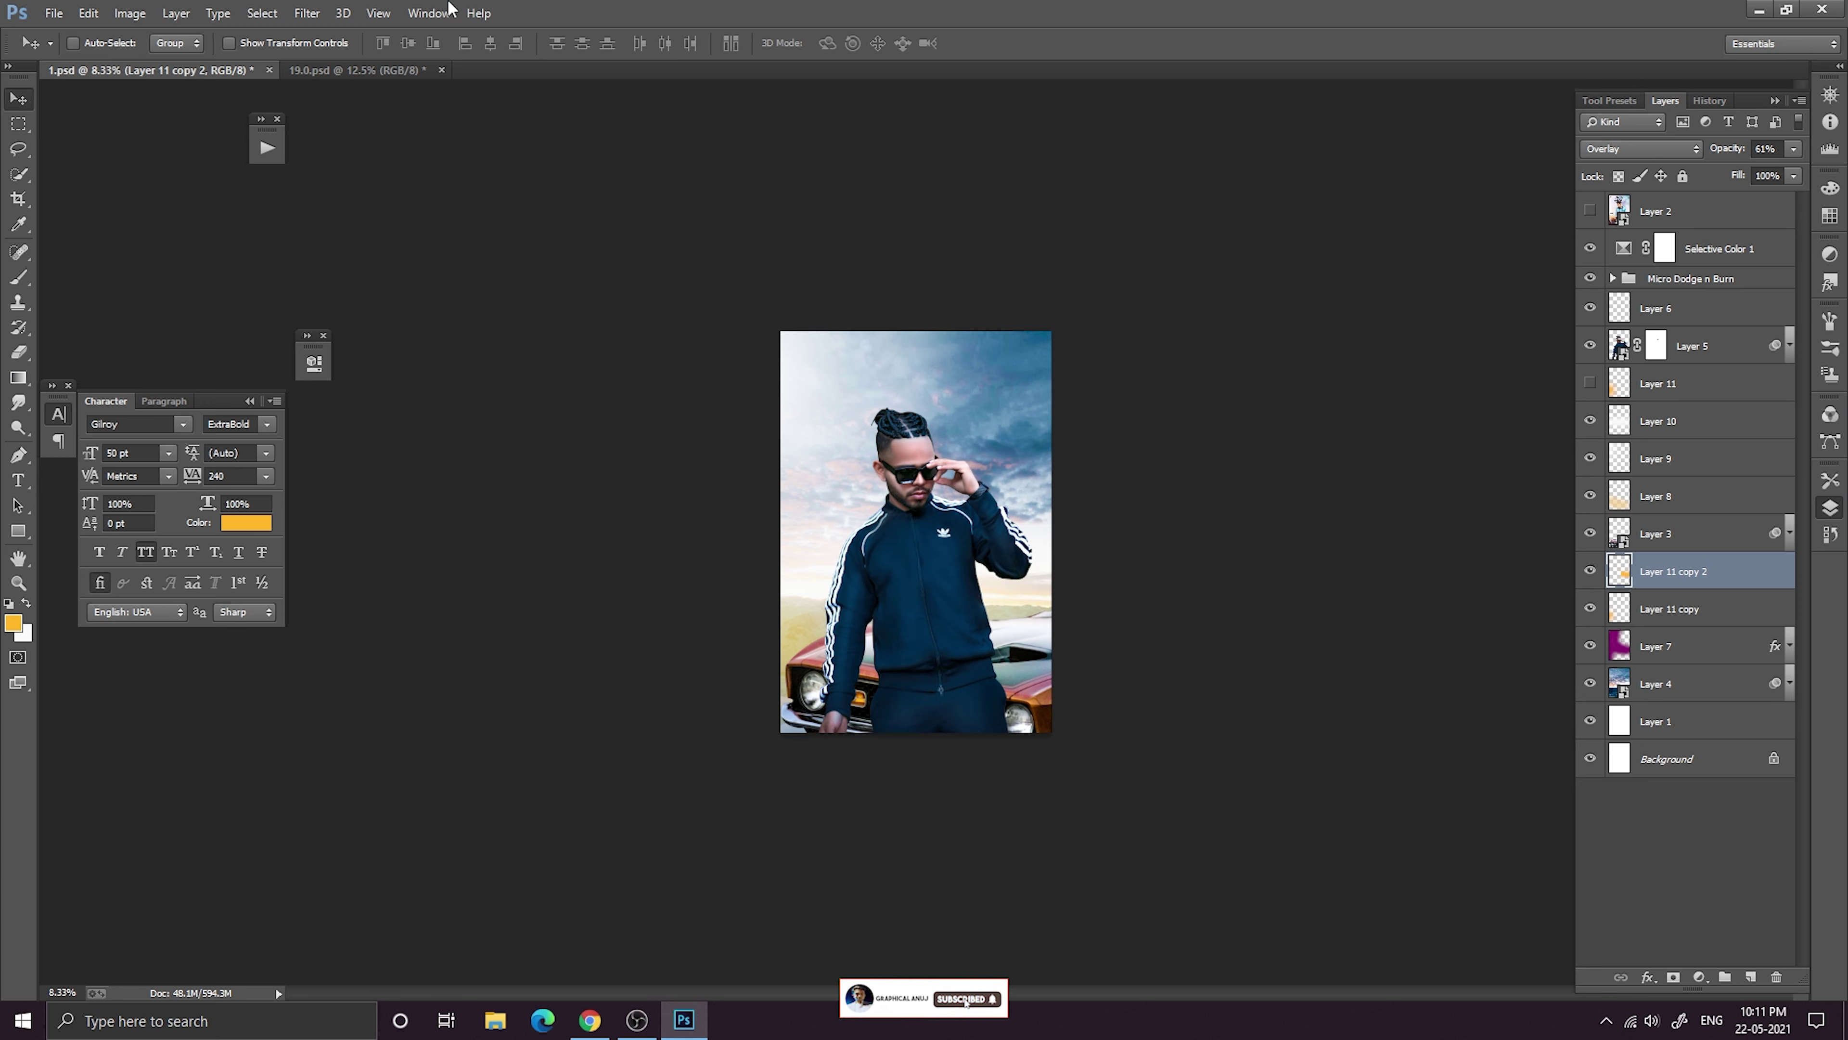
# Show the Layer 11 glow again, step through its blend modes to Pin Light and set its opacity to 37%.
pyautogui.click(1589, 383)
pyautogui.click(1673, 383)
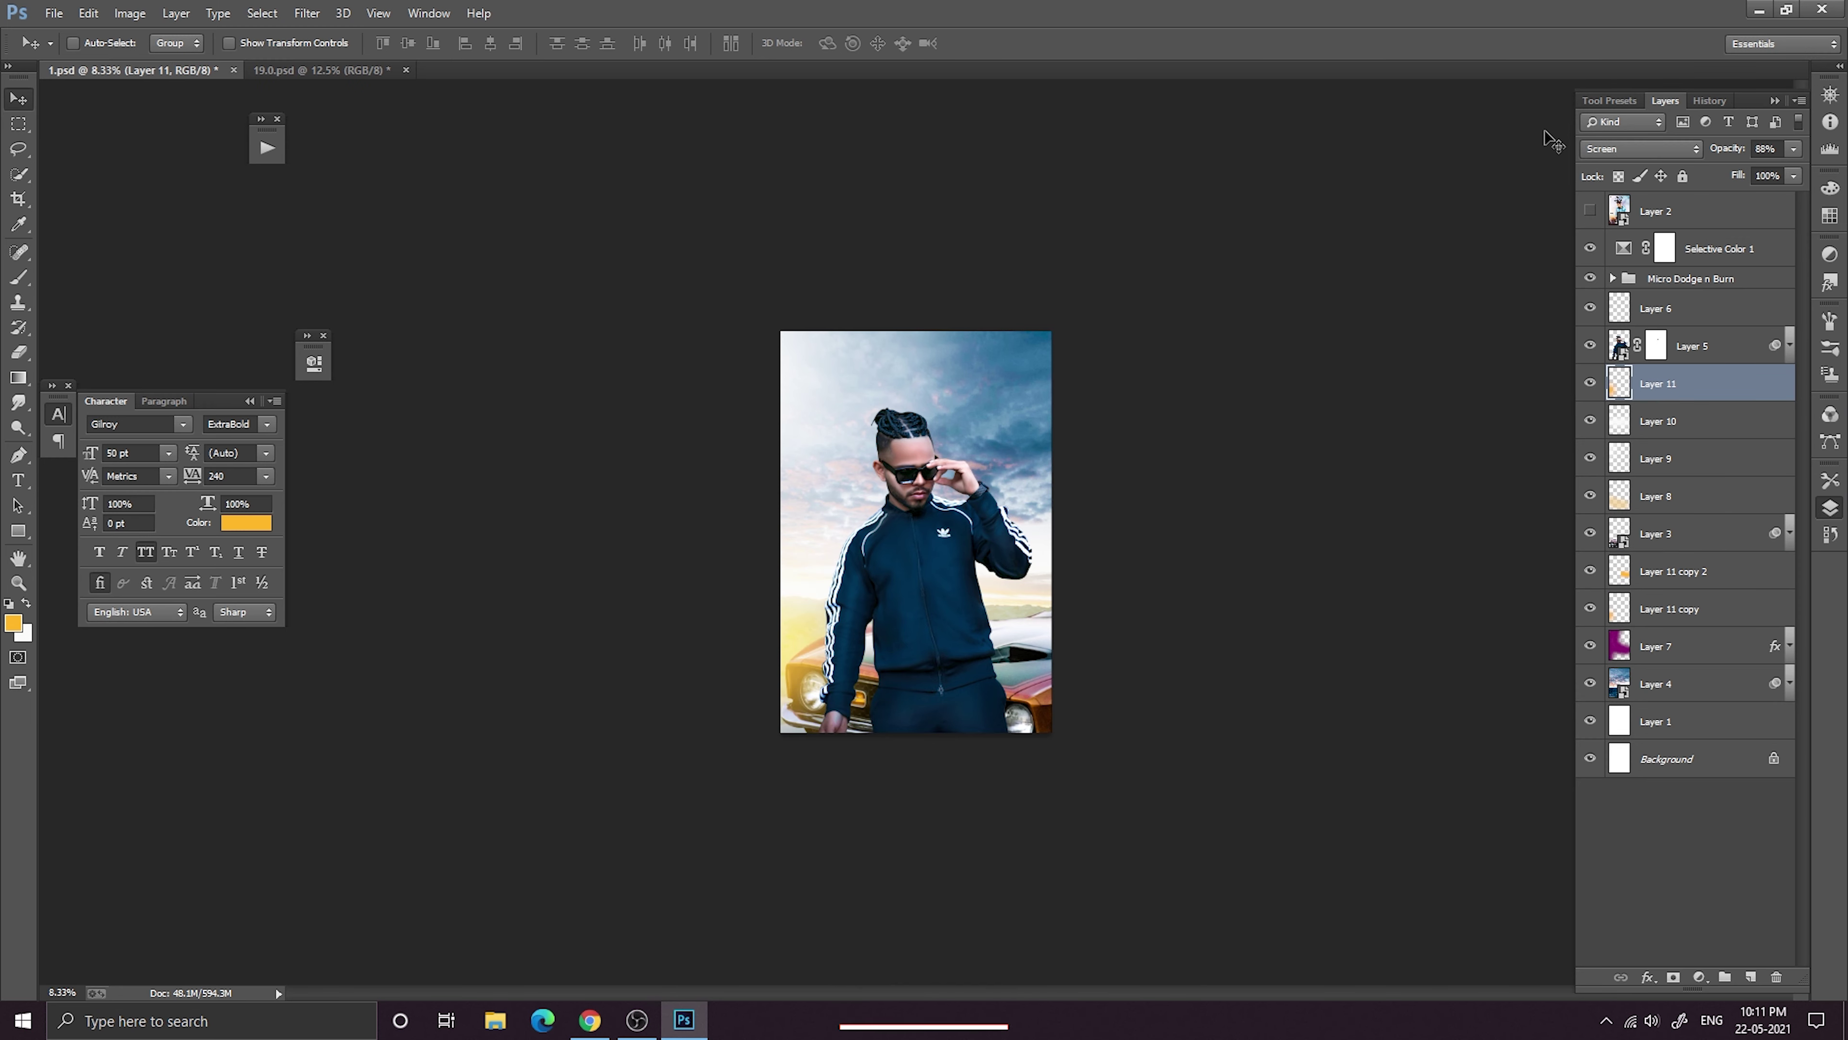
pyautogui.click(1641, 149)
pyautogui.click(1617, 324)
pyautogui.press('Down')
pyautogui.press('Down')
pyautogui.press('Down')
pyautogui.press('Down')
pyautogui.press('Down')
pyautogui.press('Down')
pyautogui.press('Down')
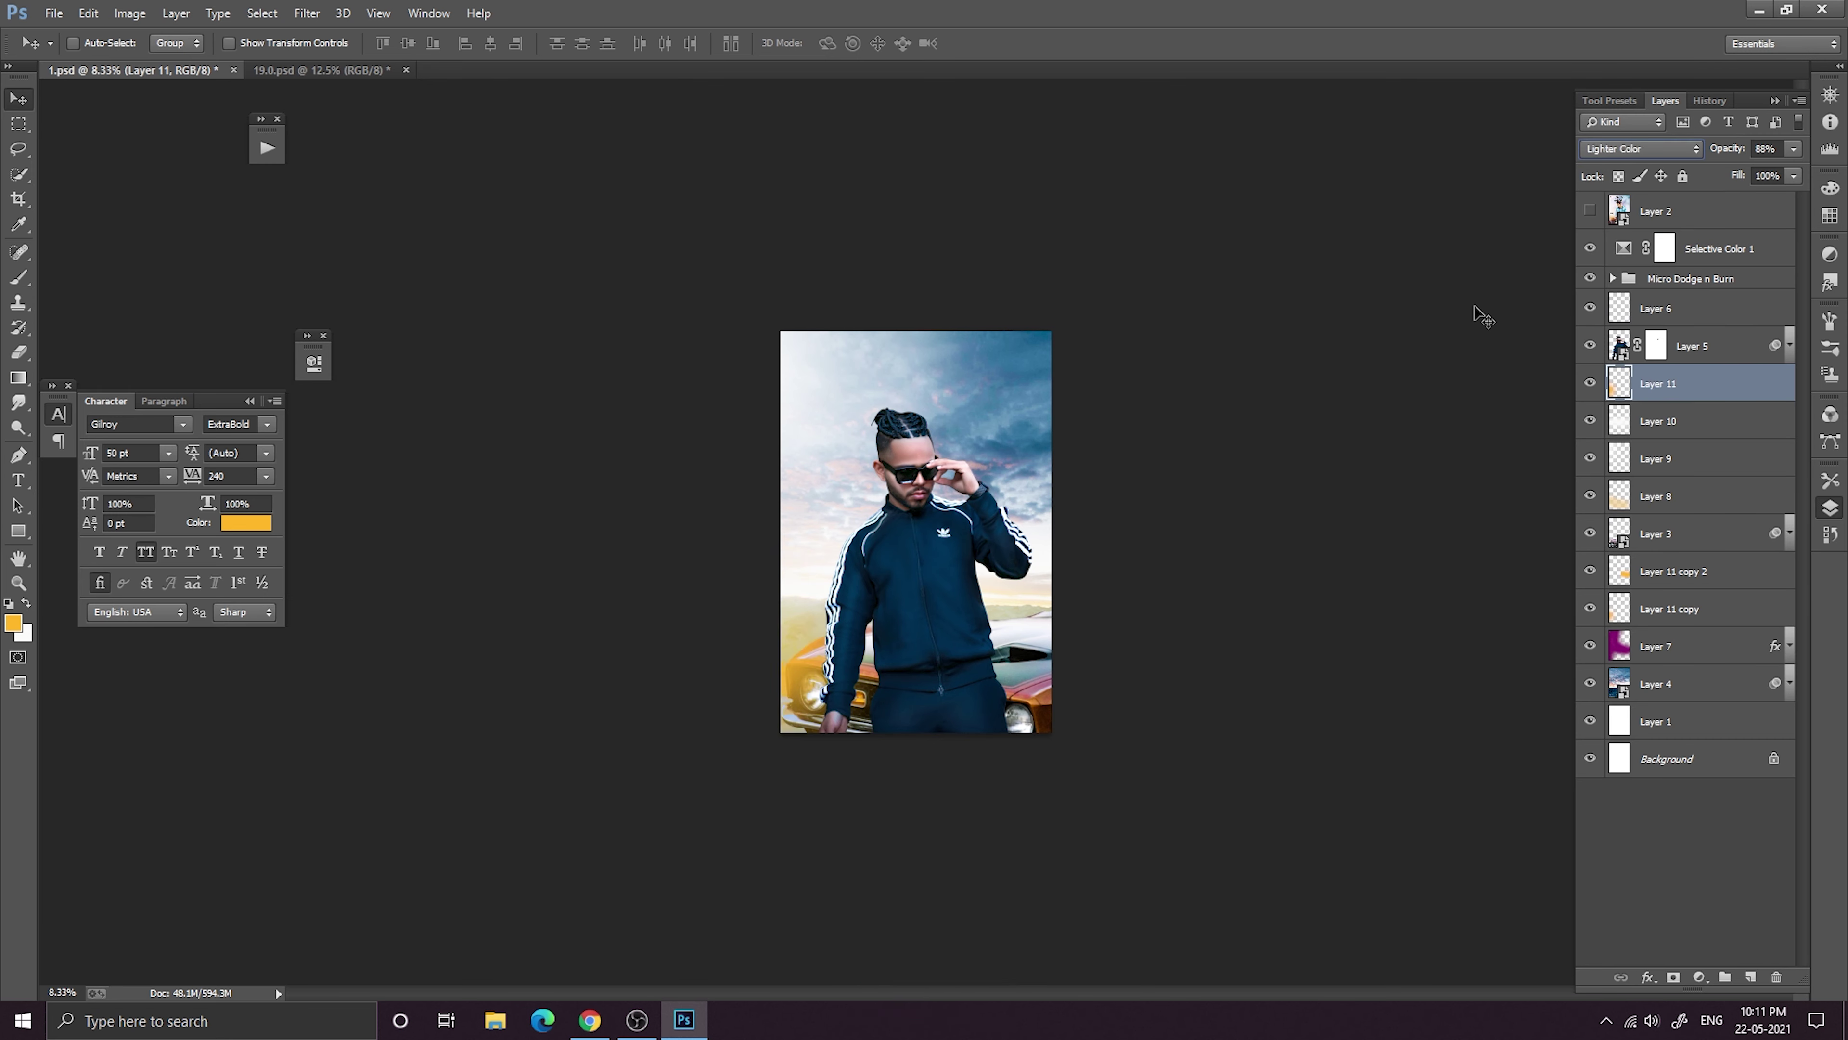
pyautogui.press('Down')
pyautogui.press('Down')
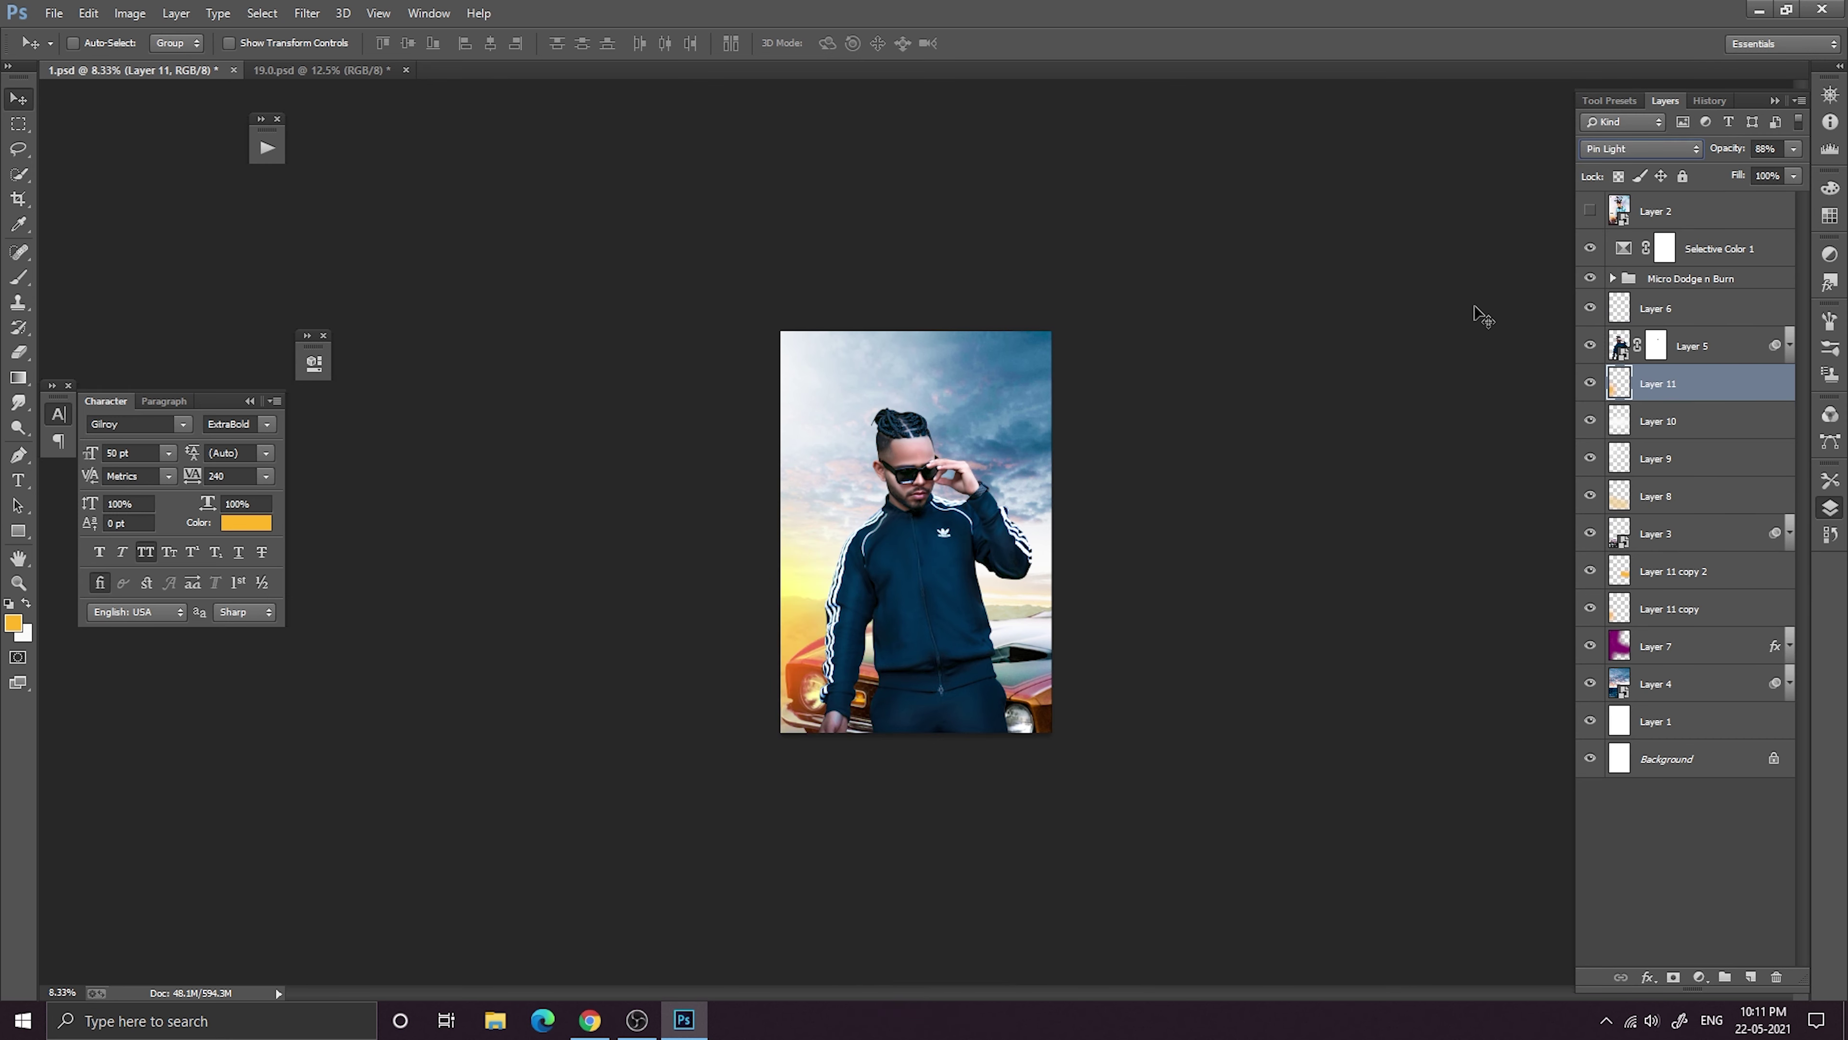
pyautogui.moveTo(1737, 149); pyautogui.dragTo(1687, 148)
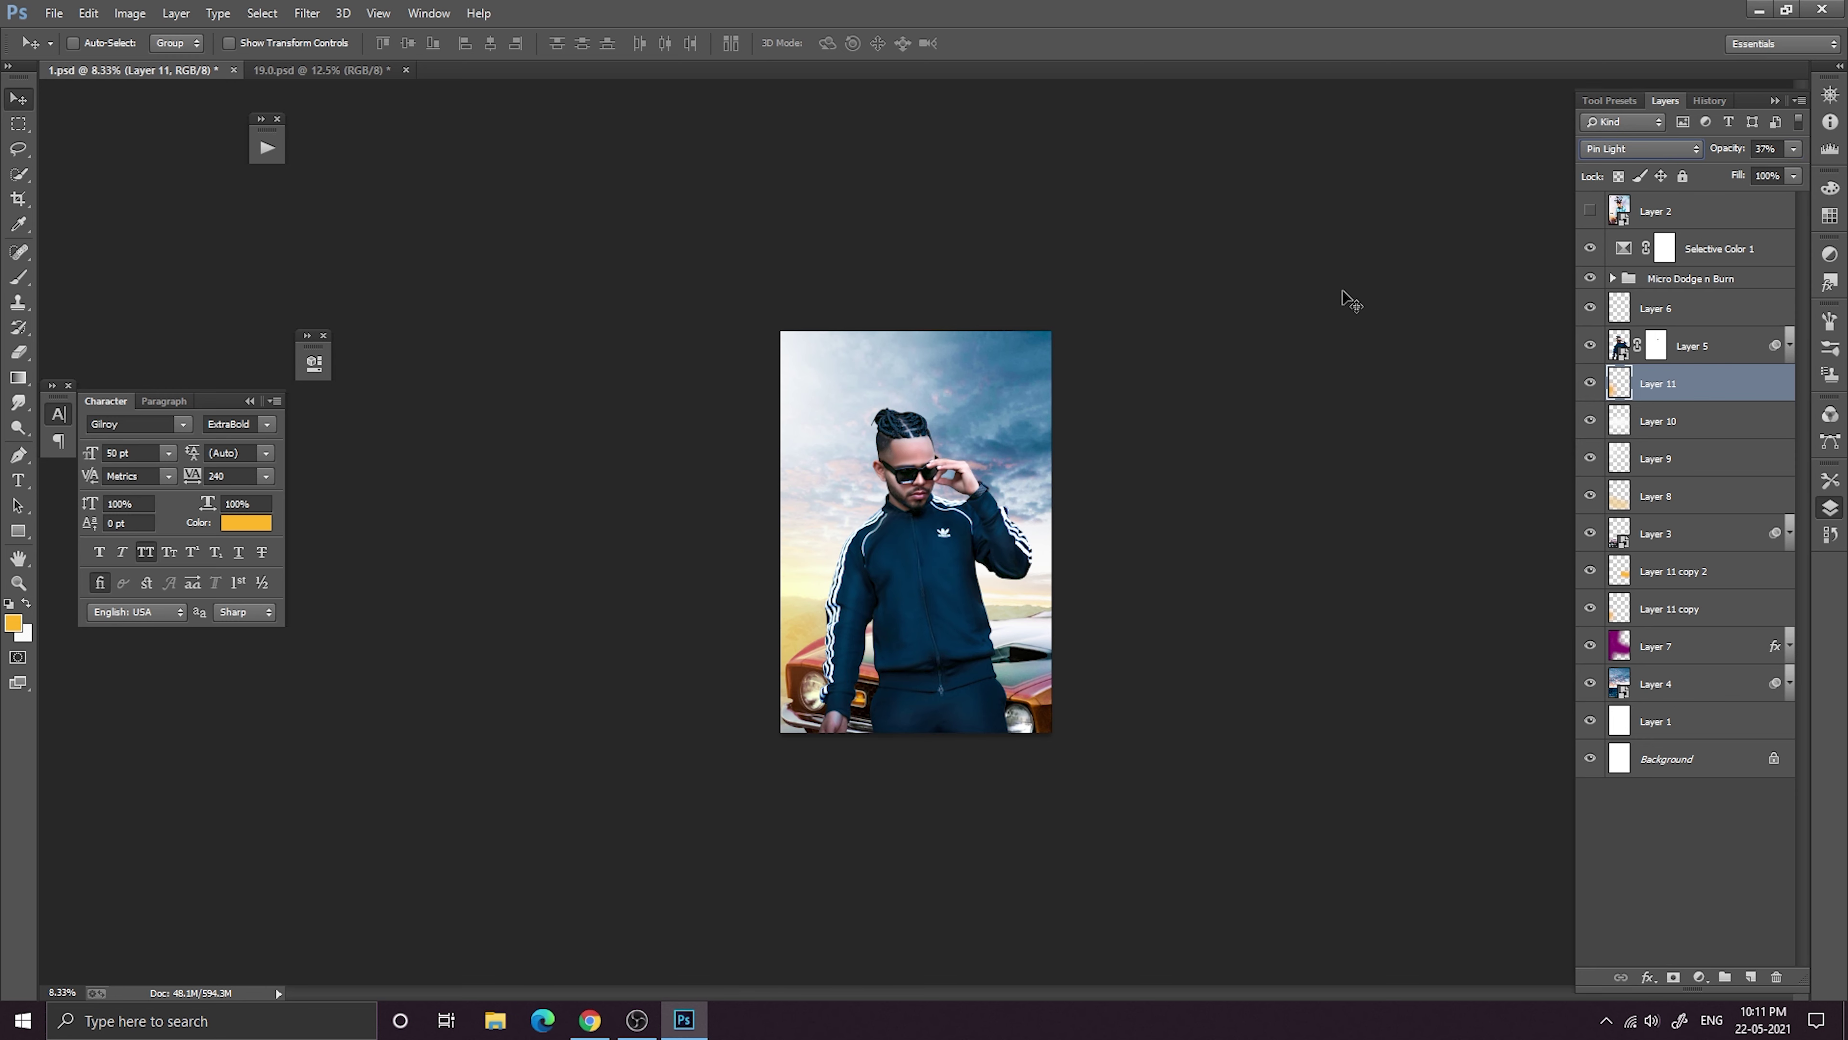
# Enlarge the Layer 11 glow to about 127% from its centre over the left headlight.
pyautogui.hotkey('ctrl', 't')
pyautogui.moveTo(959, 733); pyautogui.dragTo(1031, 812)
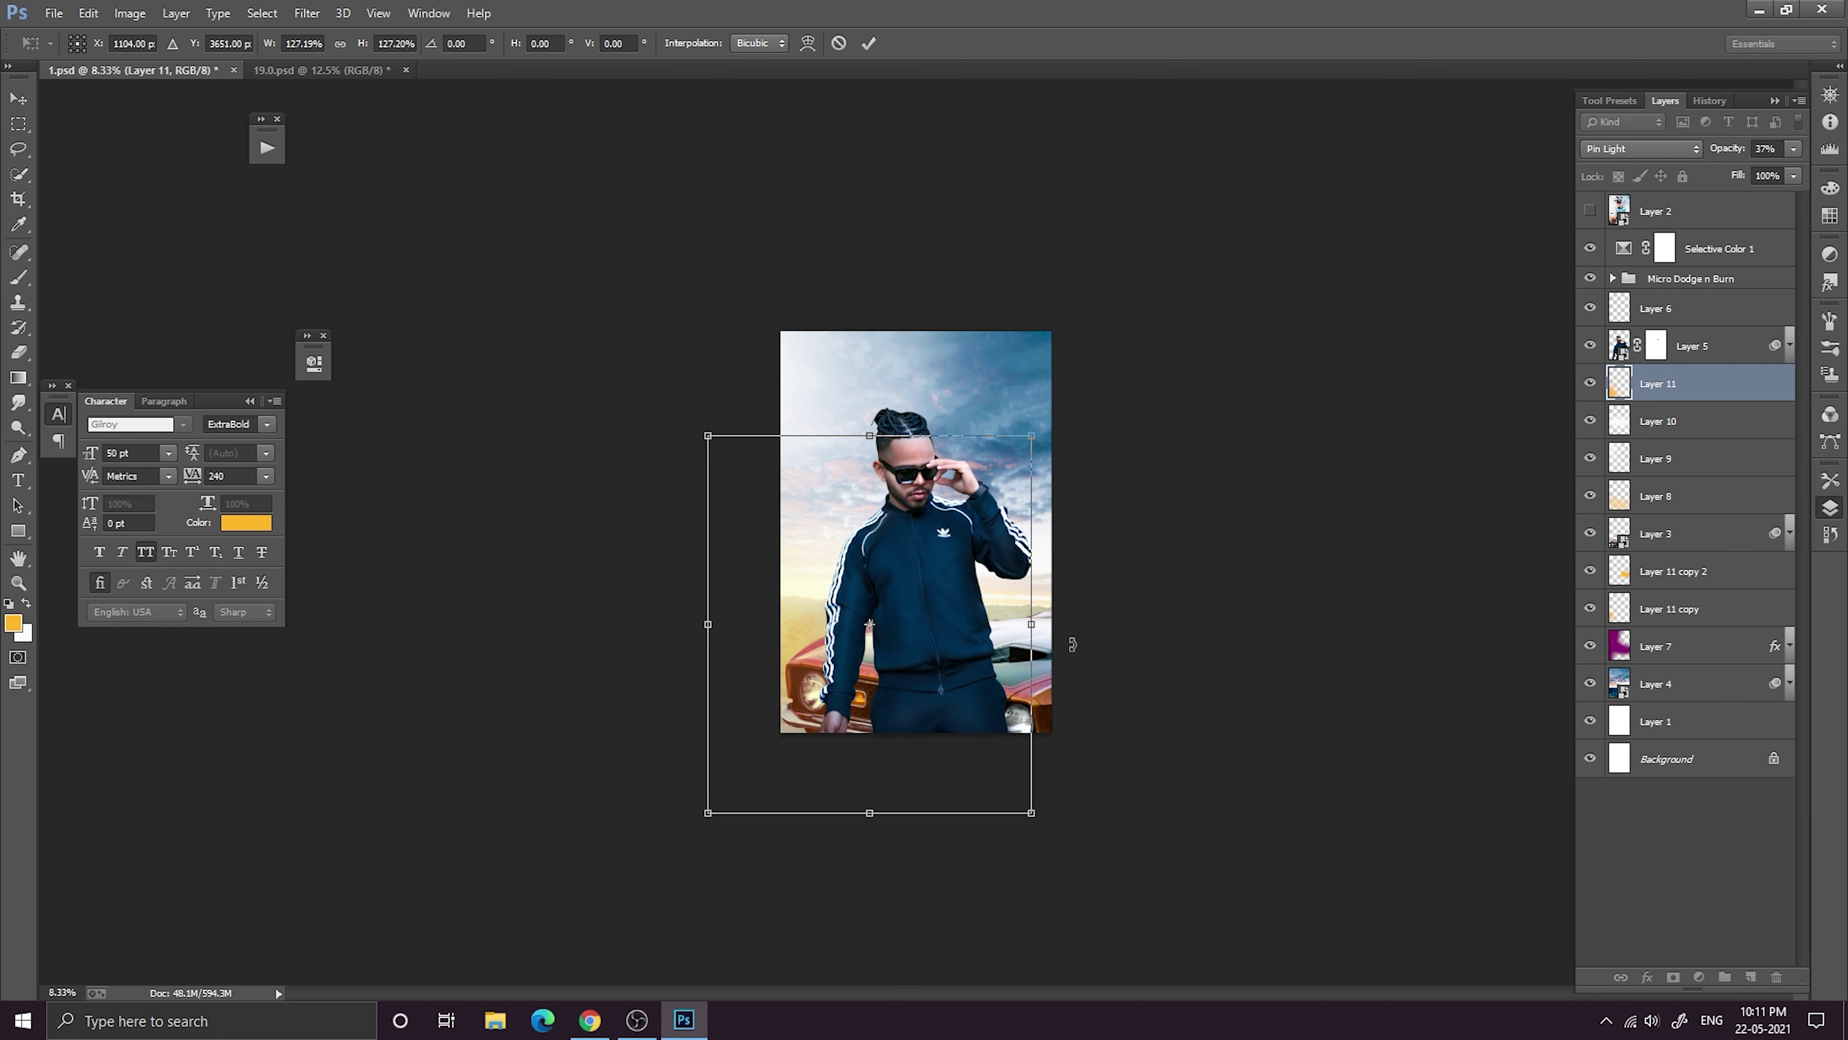
pyautogui.click(867, 43)
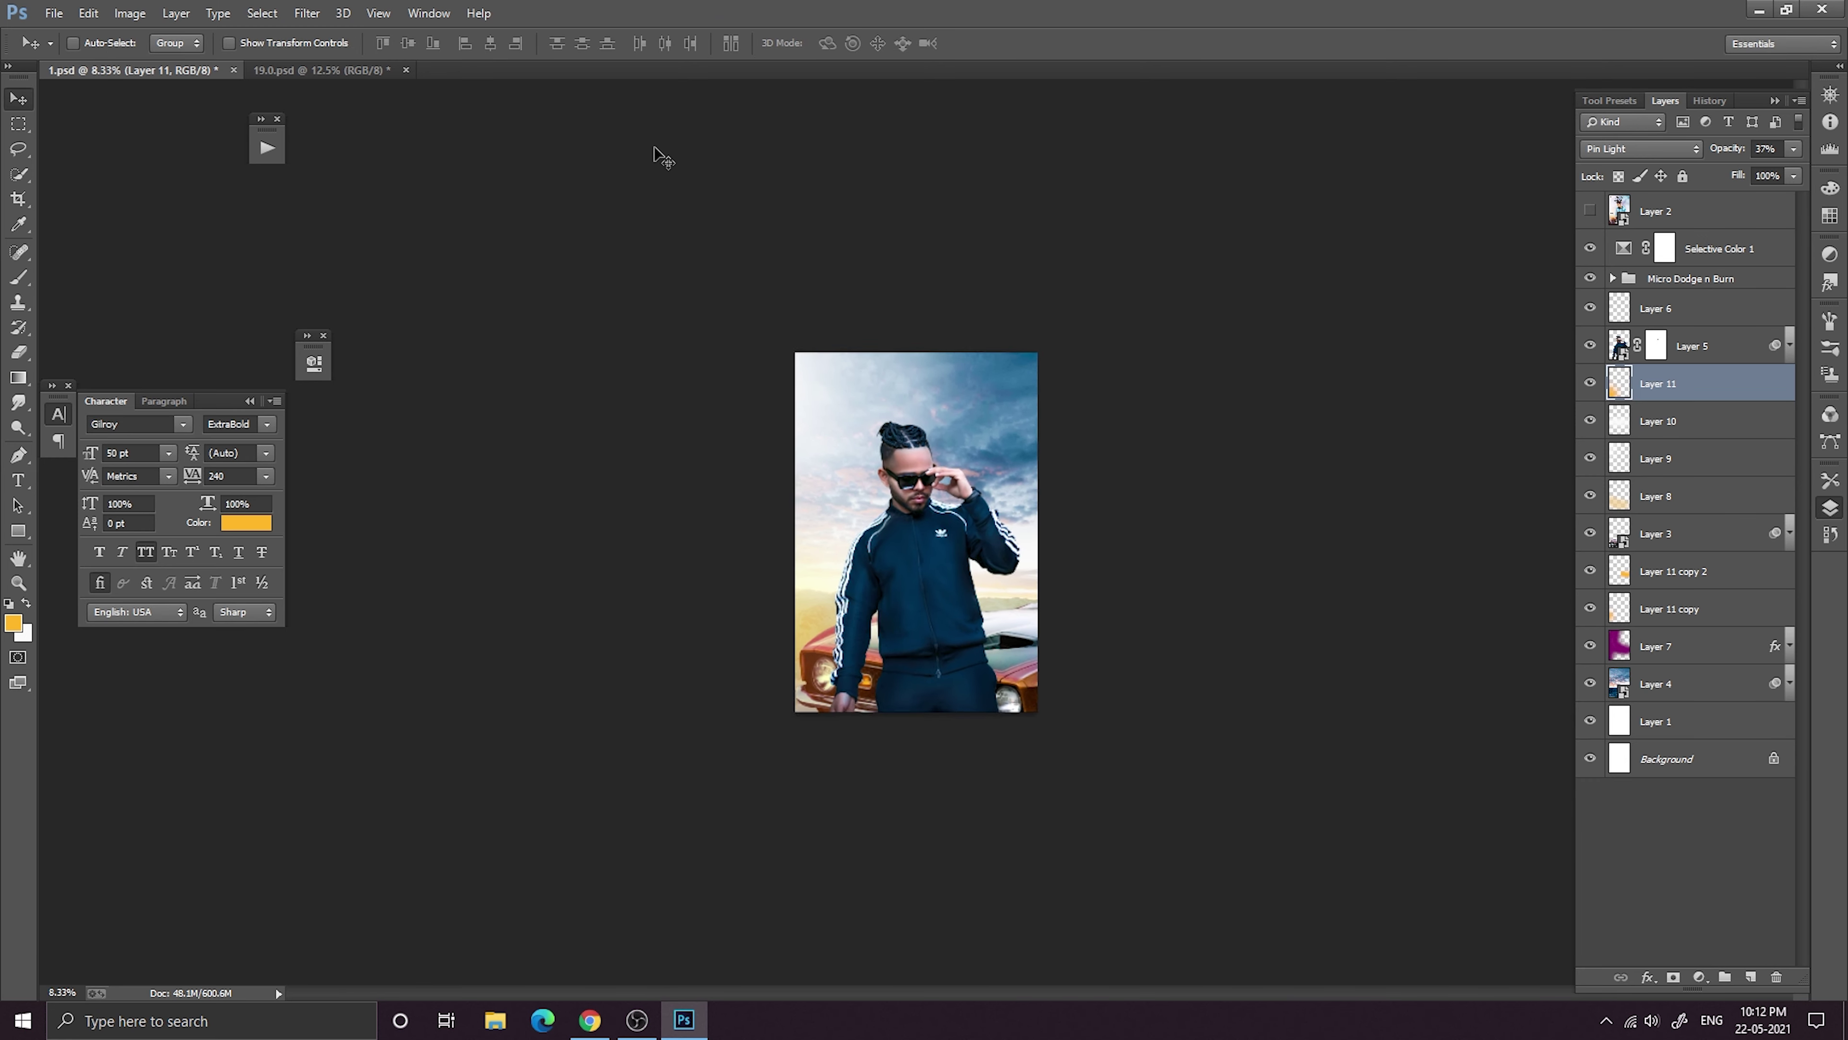
# Adjust the opacity of the warm Layer 8 glow and reselect the Layer 11 glow.
pyautogui.hotkey('ctrl', '-')
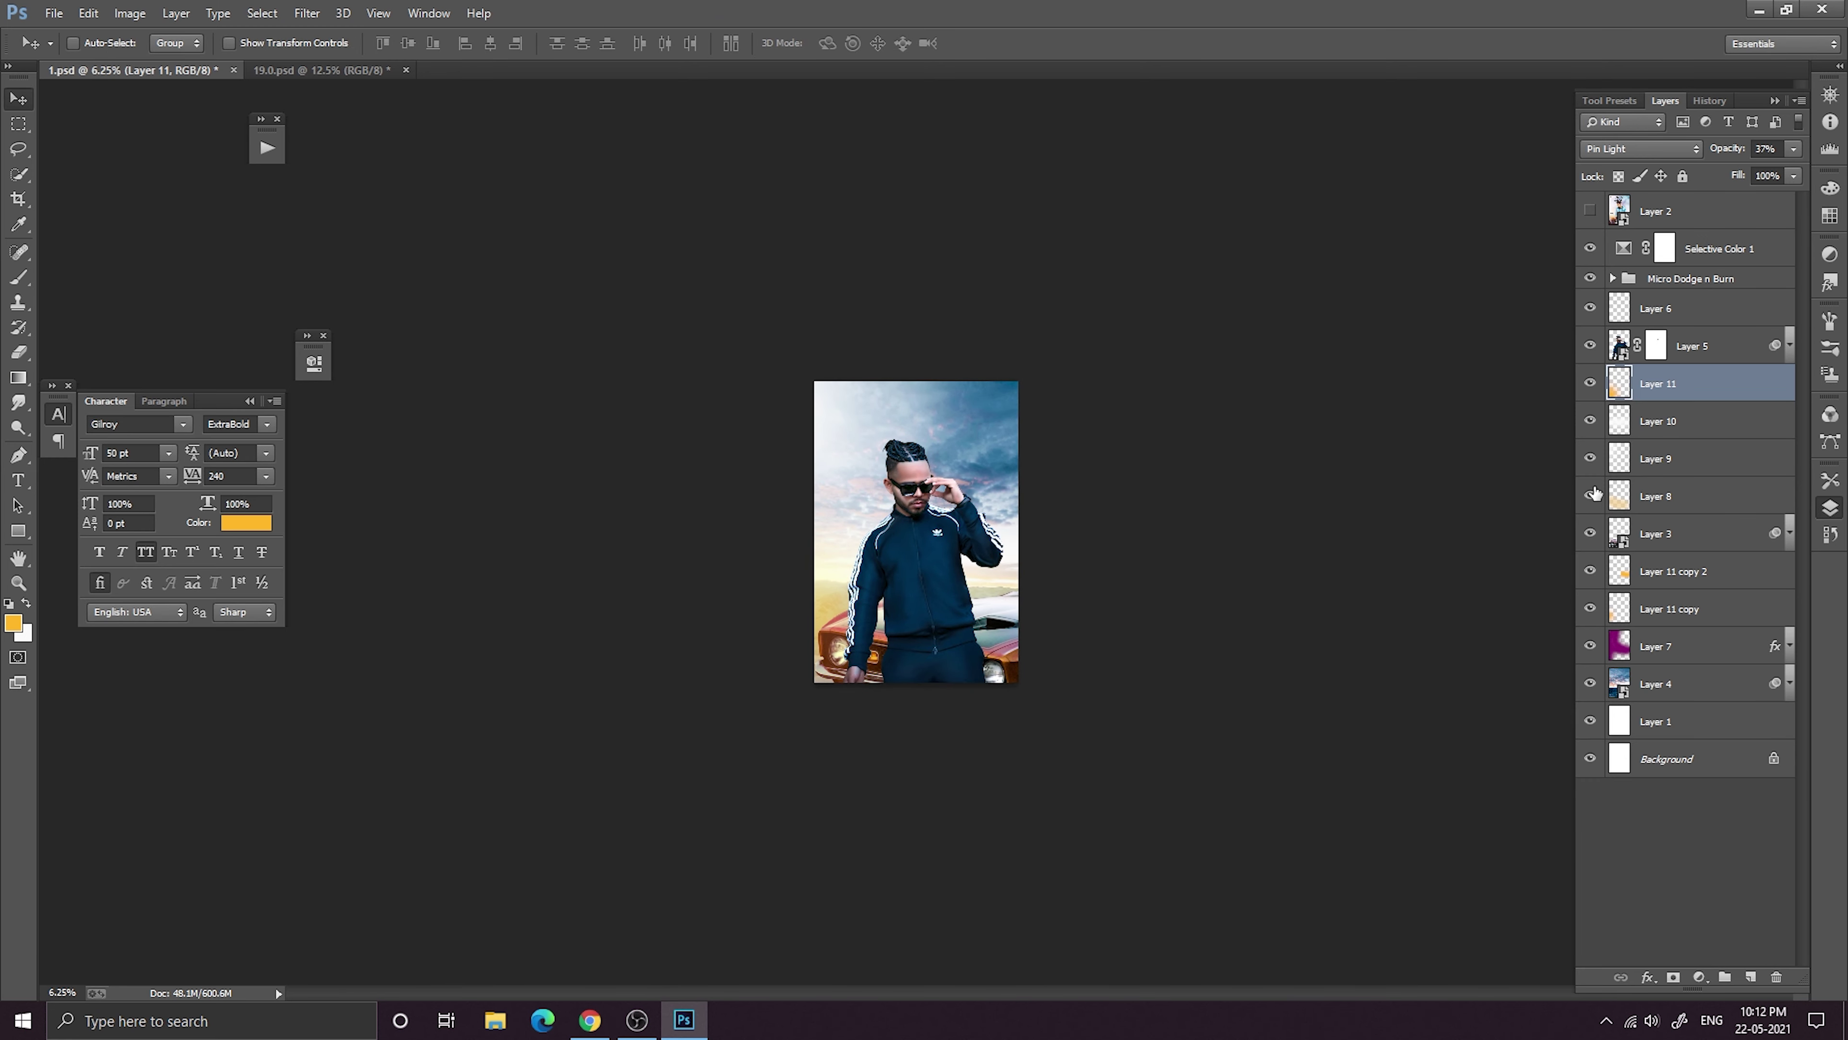
pyautogui.click(1682, 497)
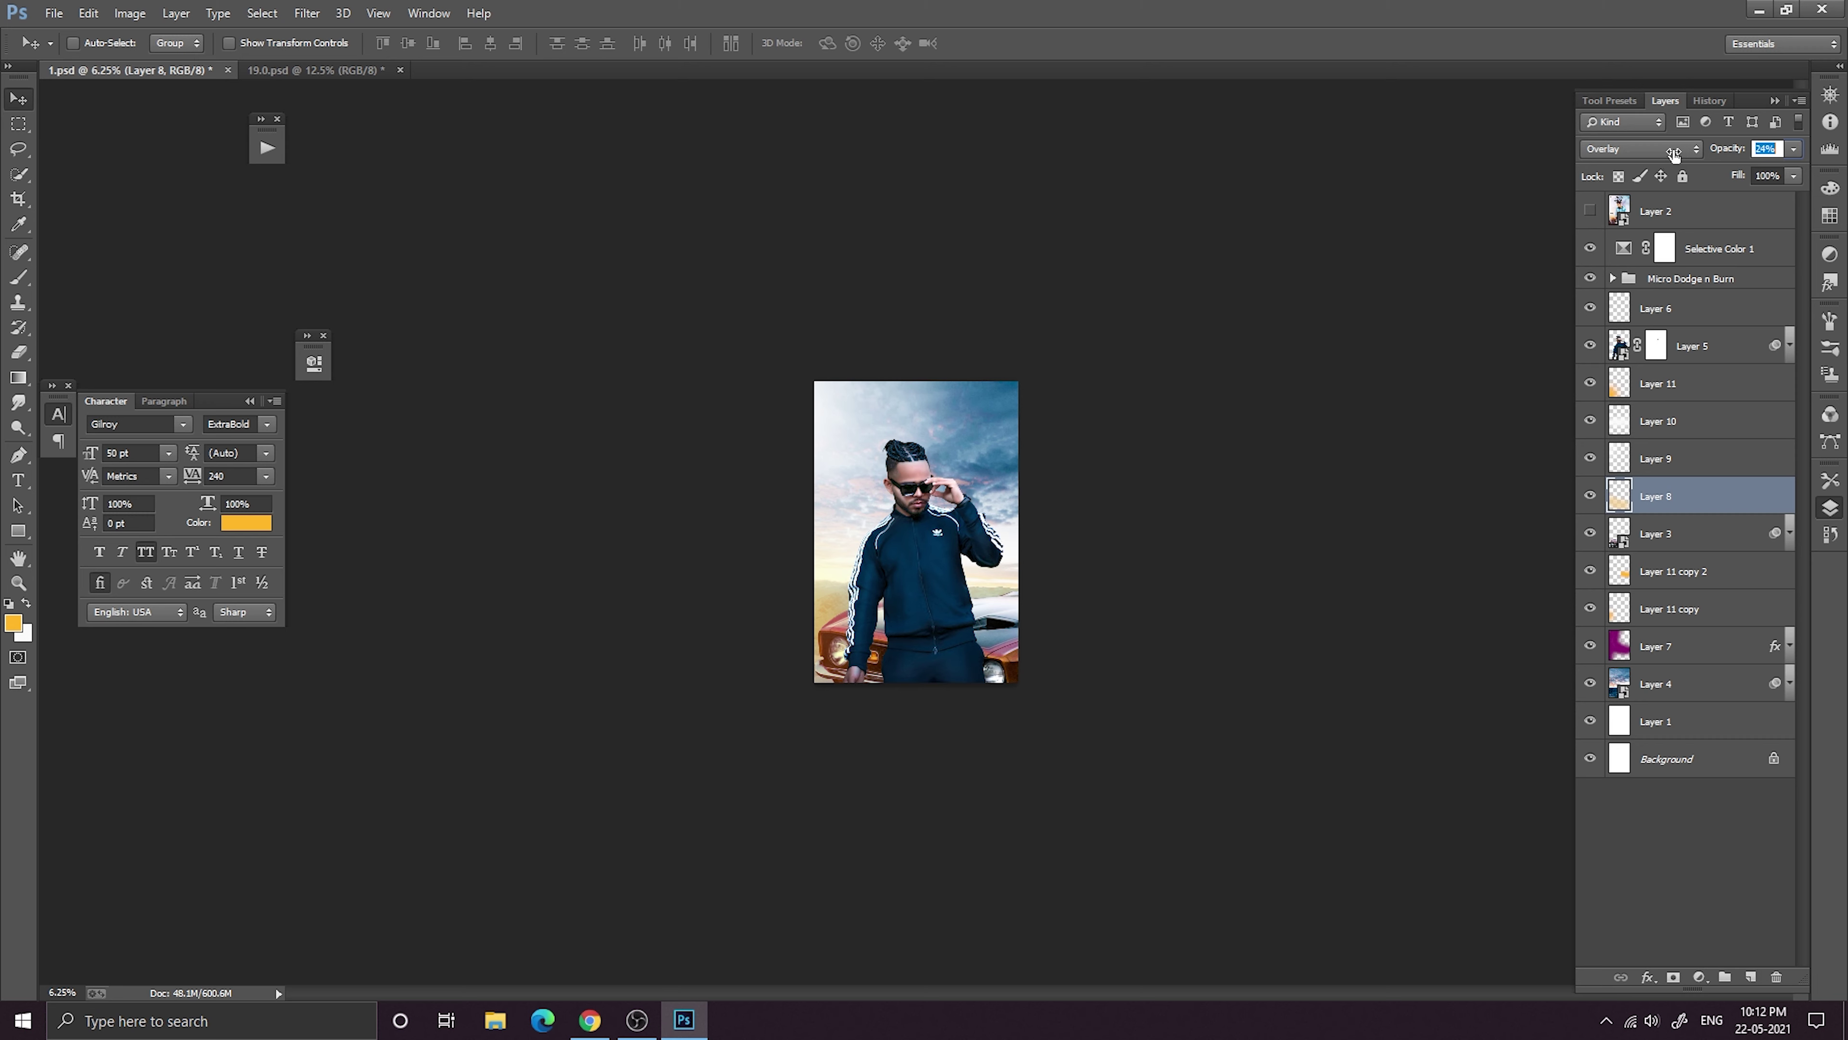
pyautogui.click(1656, 384)
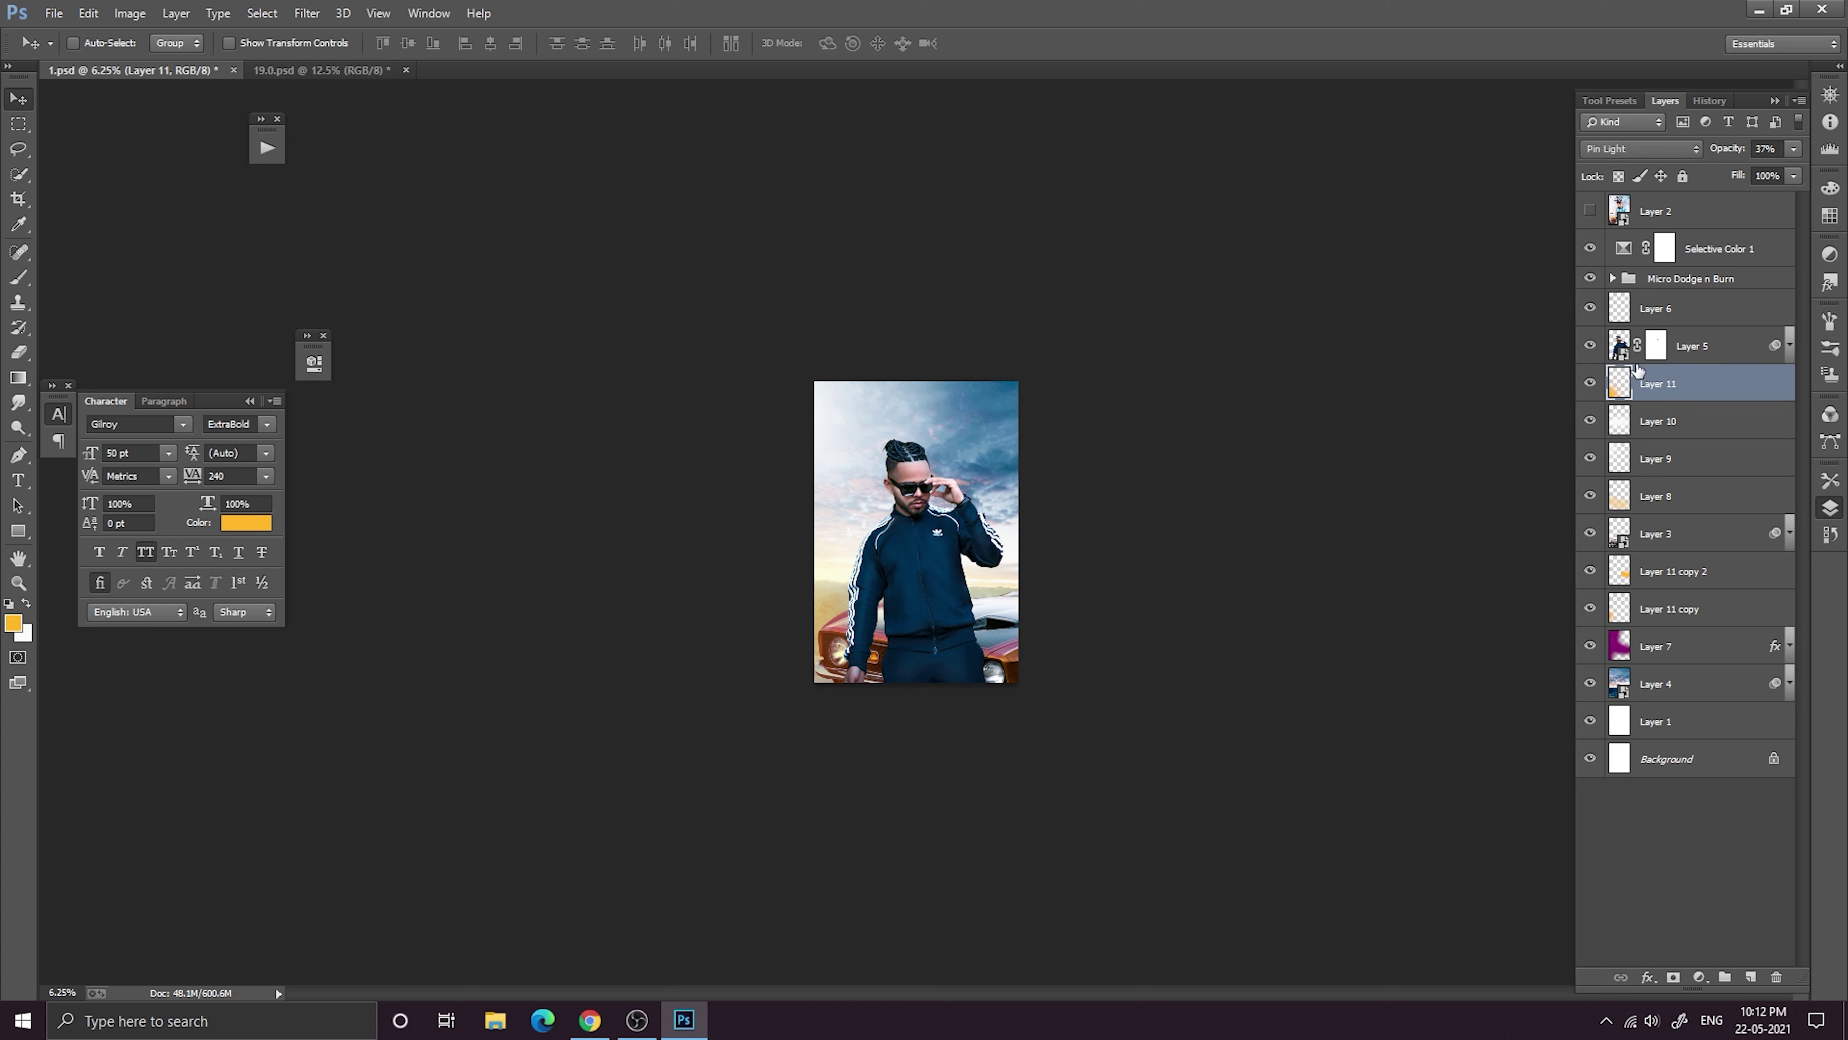
pyautogui.click(1677, 314)
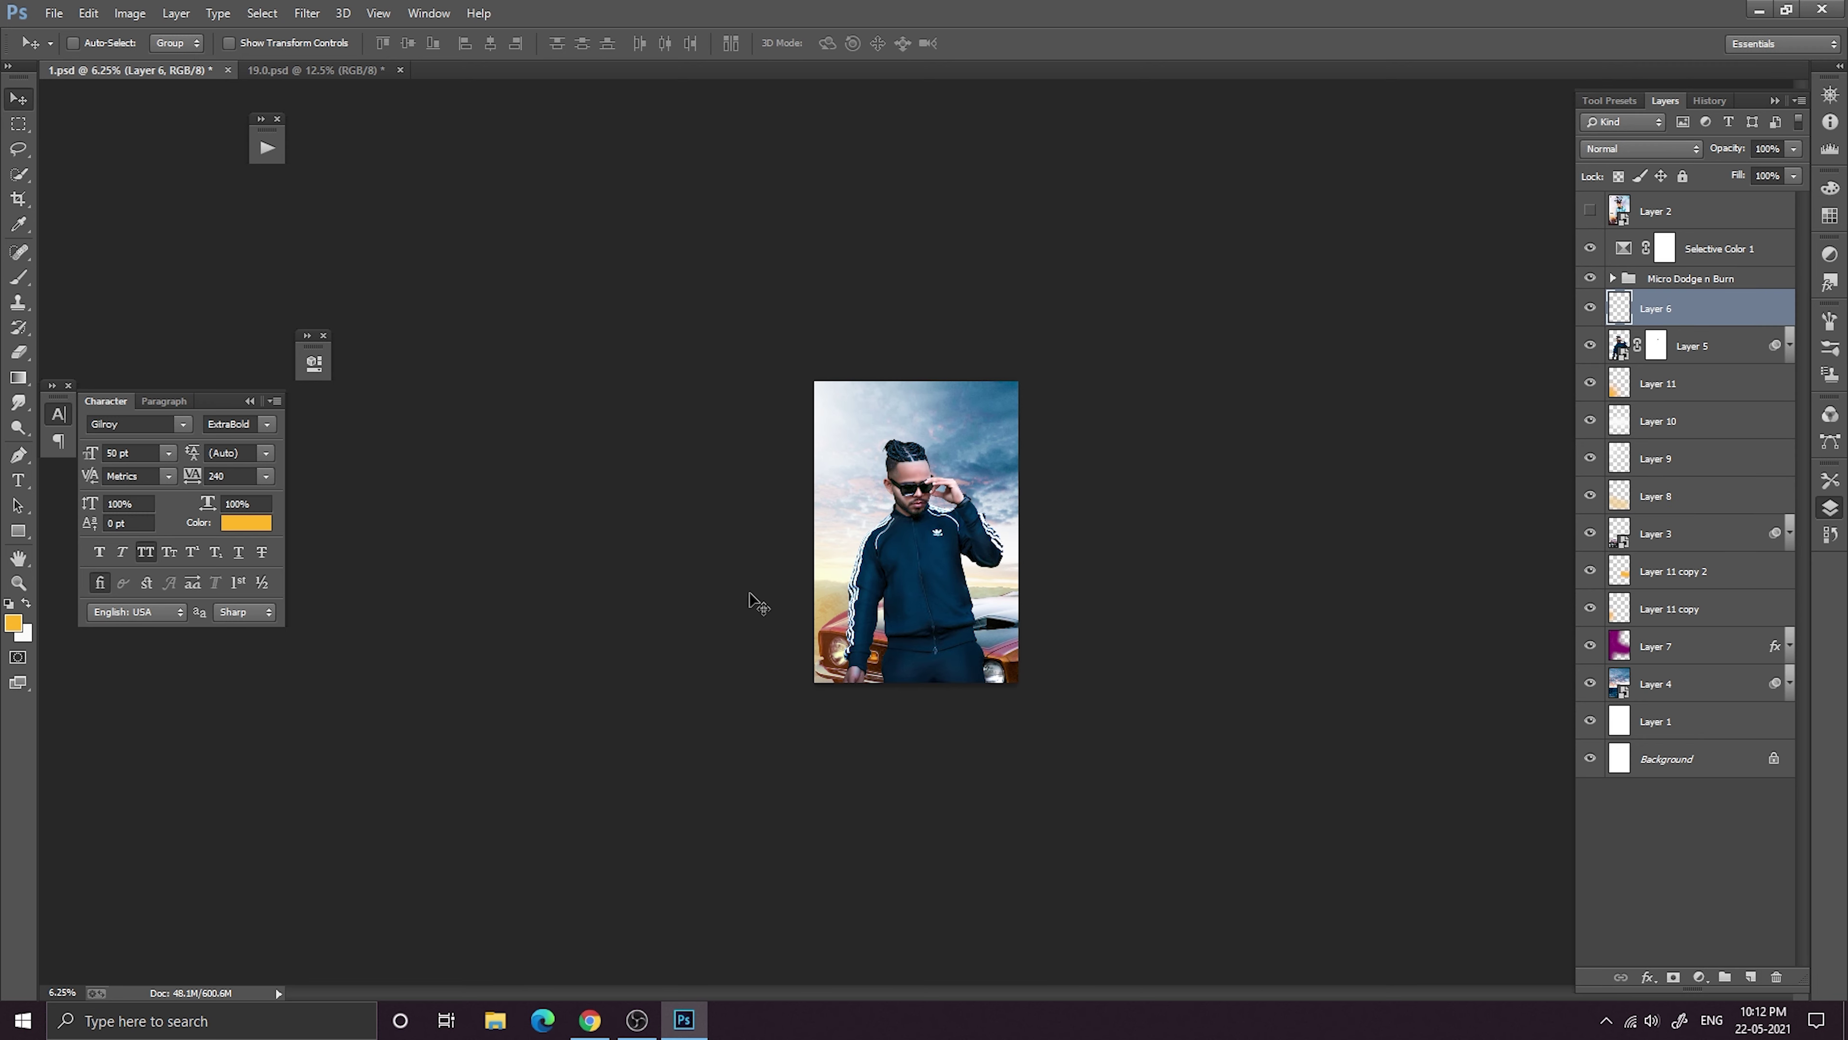
pyautogui.click(1611, 386)
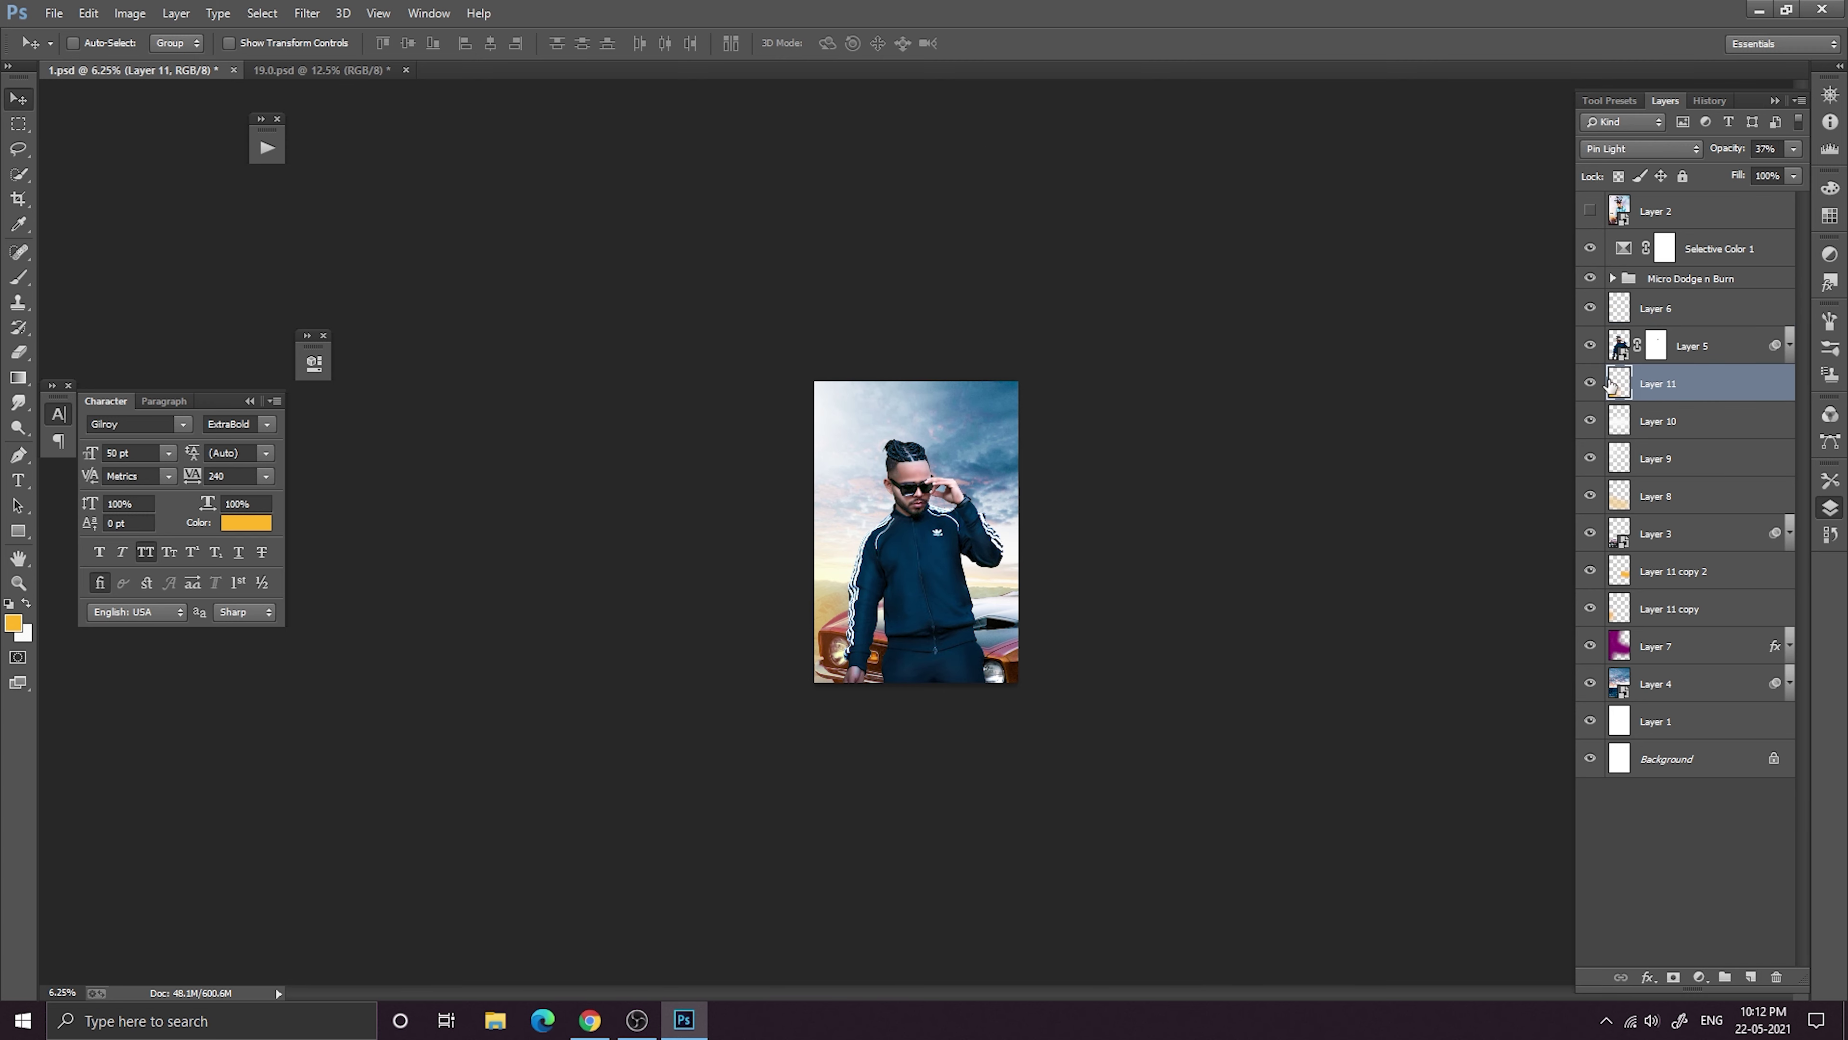
# Add a layer above Layer 11 and dab soft white haze over the image's left edge and top with a 3300 px brush.
pyautogui.click(1750, 978)
pyautogui.press('x')
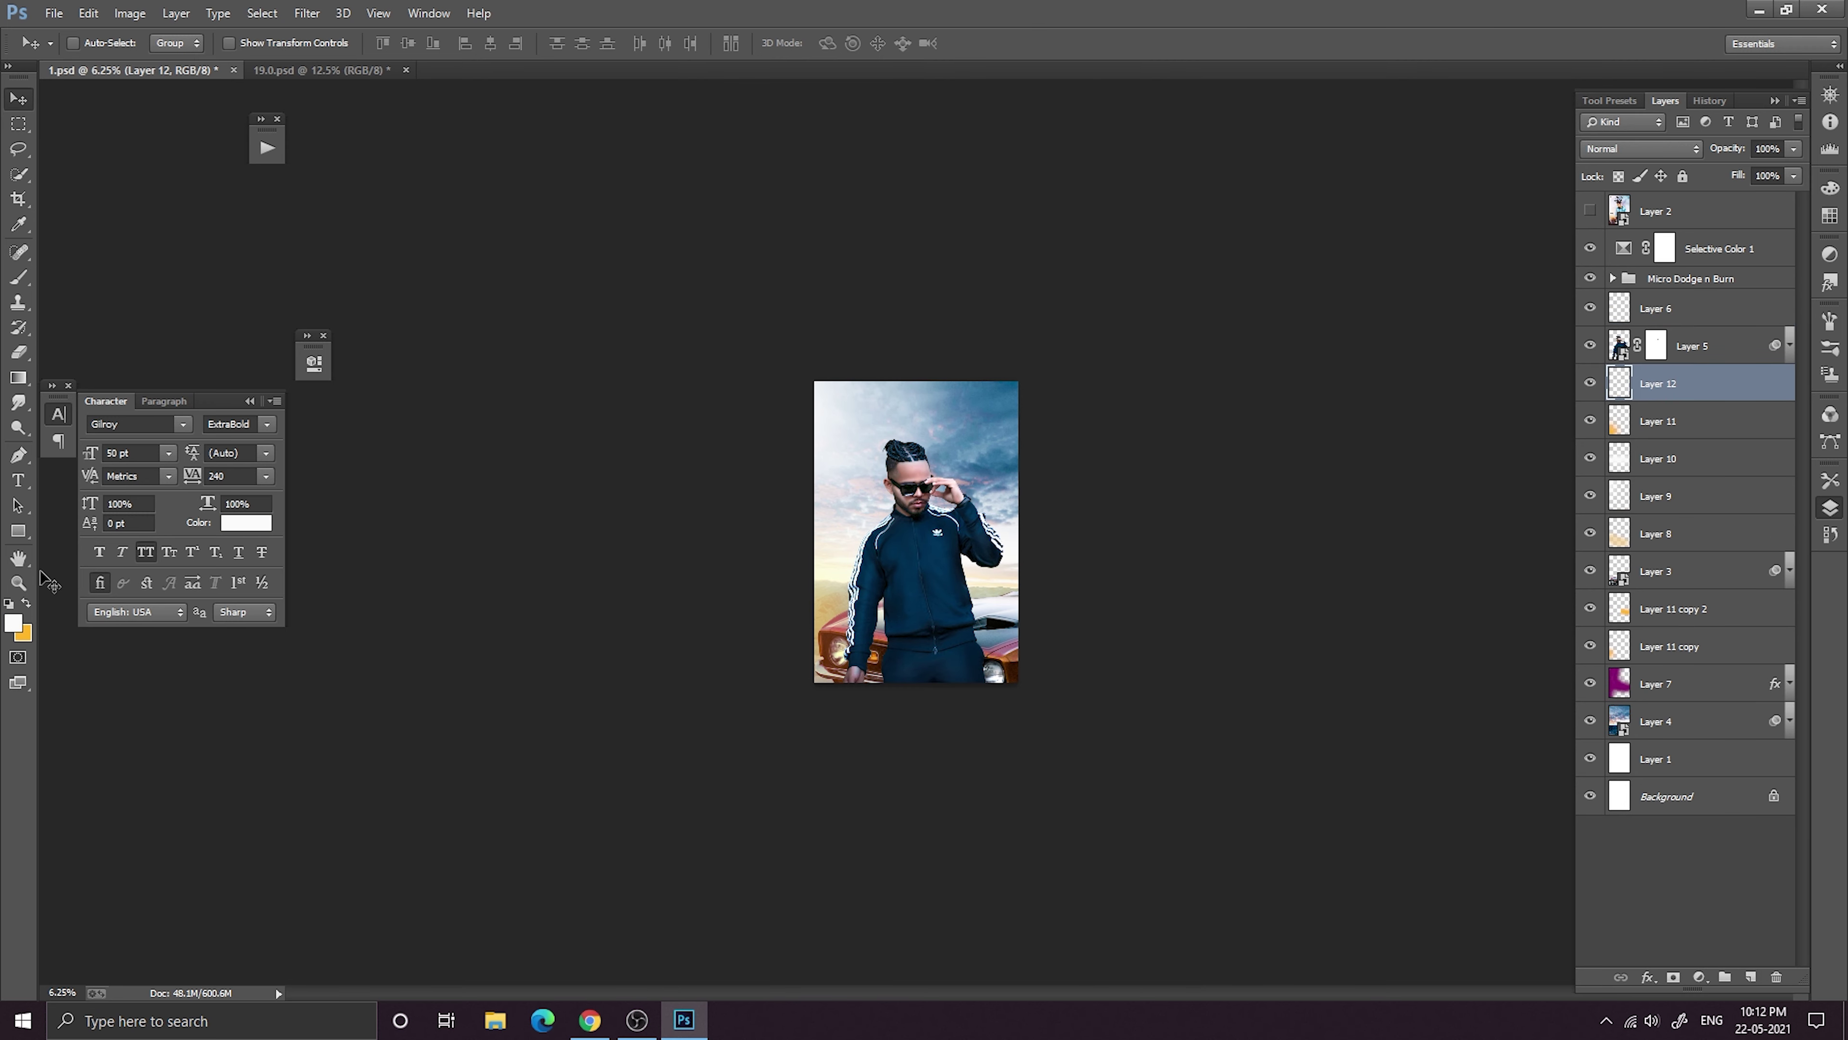
pyautogui.press('b')
pyautogui.press(']')
pyautogui.press(']')
pyautogui.press(']')
pyautogui.press(']')
pyautogui.press(']')
pyautogui.press(']')
pyautogui.press(']')
pyautogui.press(']')
pyautogui.press(']')
pyautogui.press(']')
pyautogui.press(']')
pyautogui.press(']')
pyautogui.press(']')
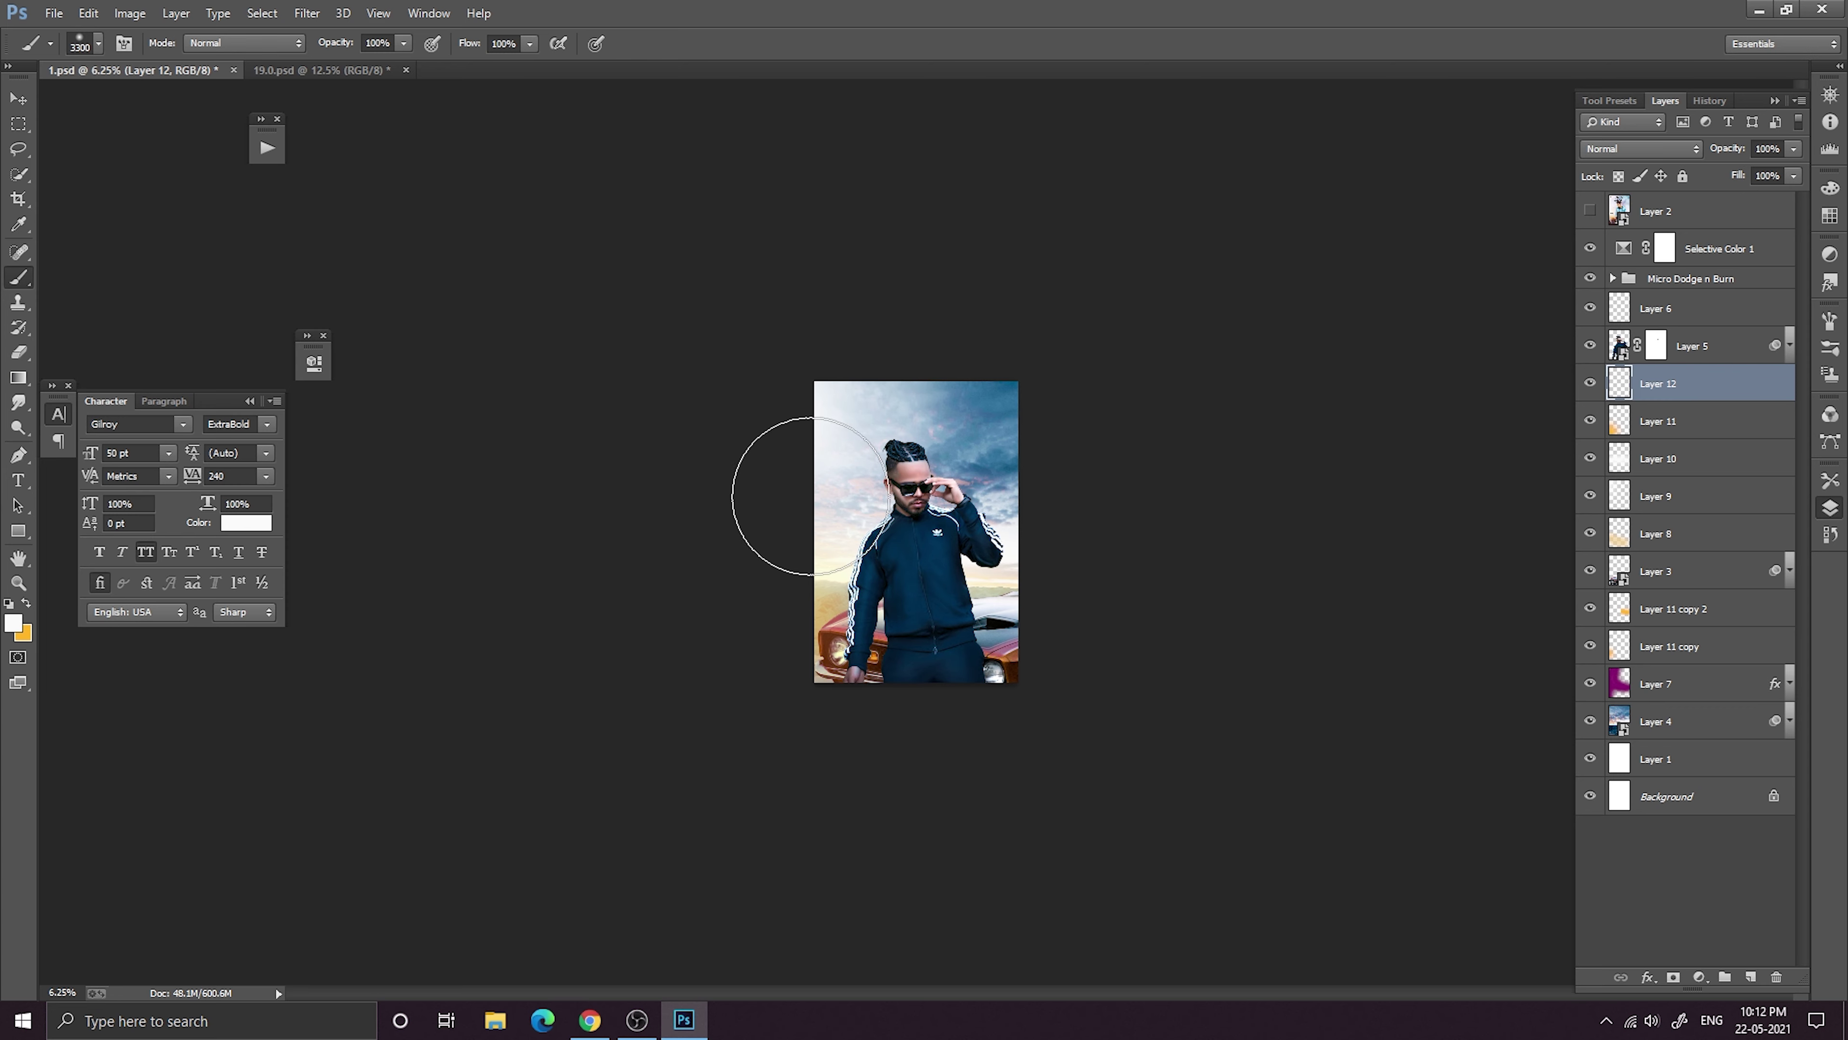
pyautogui.click(816, 482)
pyautogui.click(908, 384)
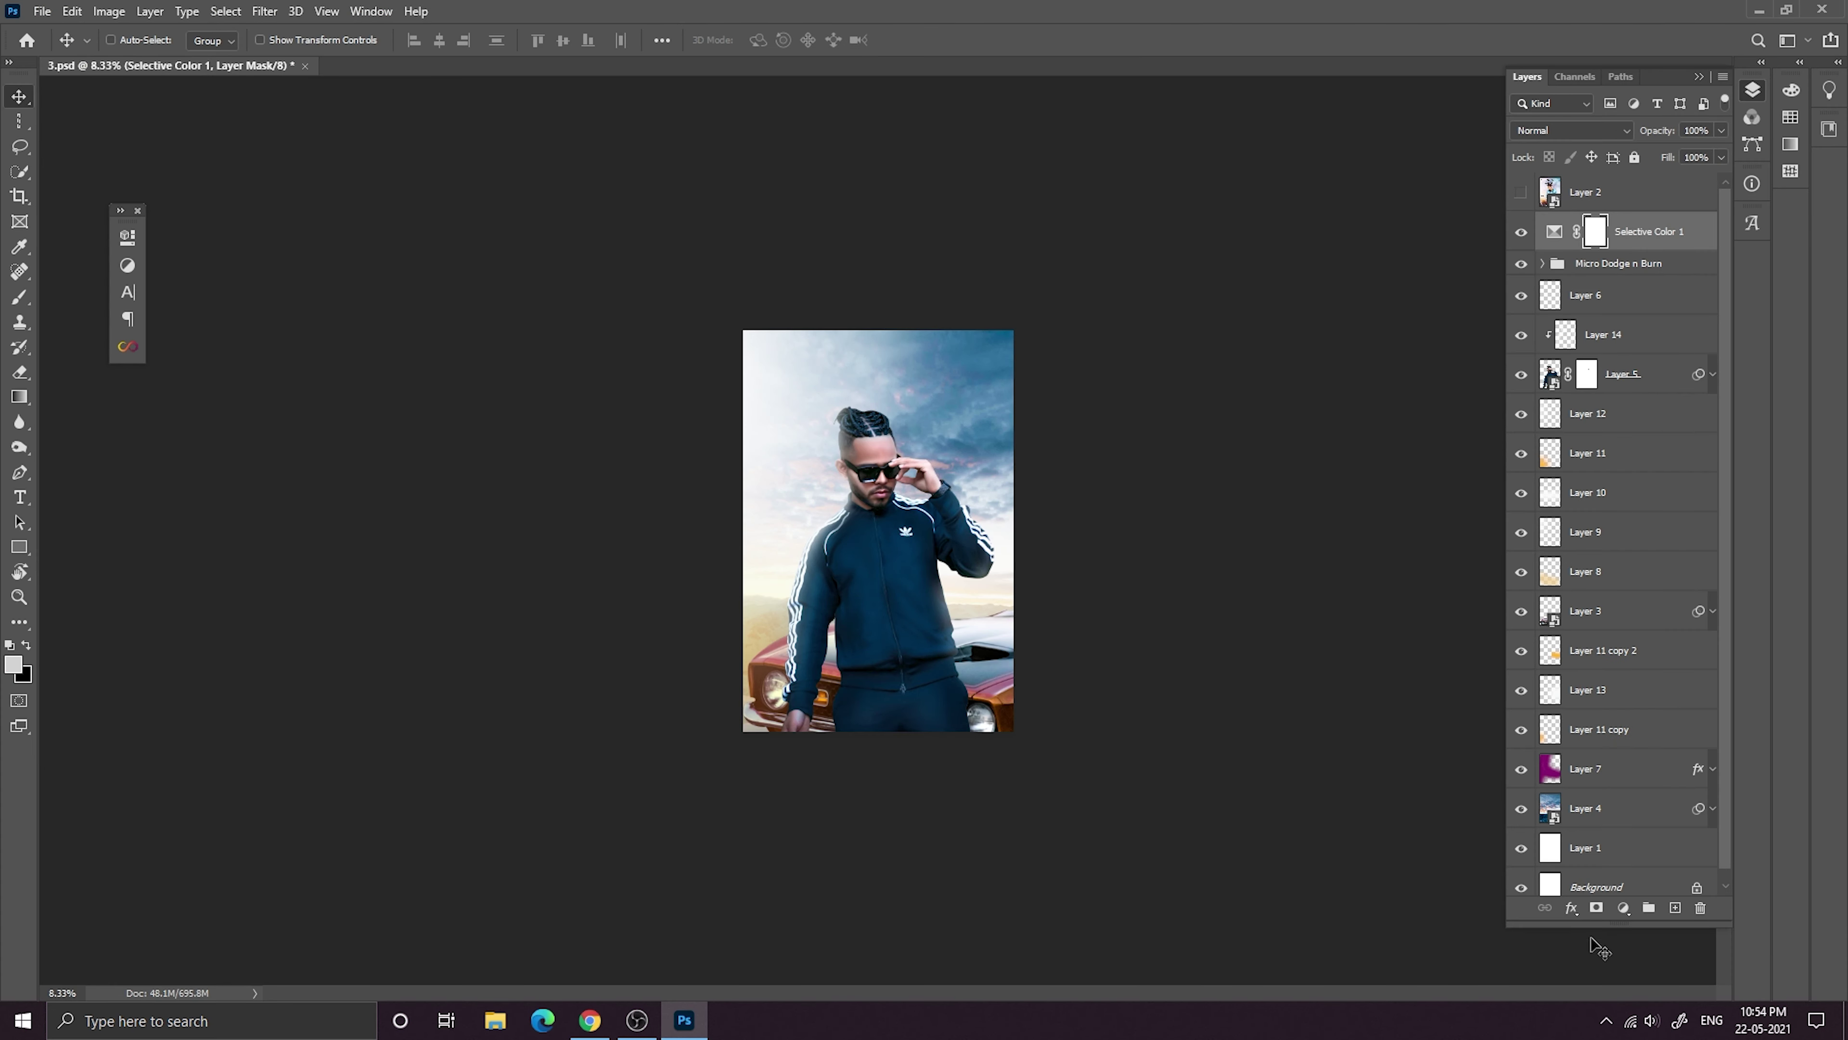
# Add a layer above Selective Color 1 and draw a dark maroon-to-transparent gradient rising from the image's bottom edge.
pyautogui.click(1676, 910)
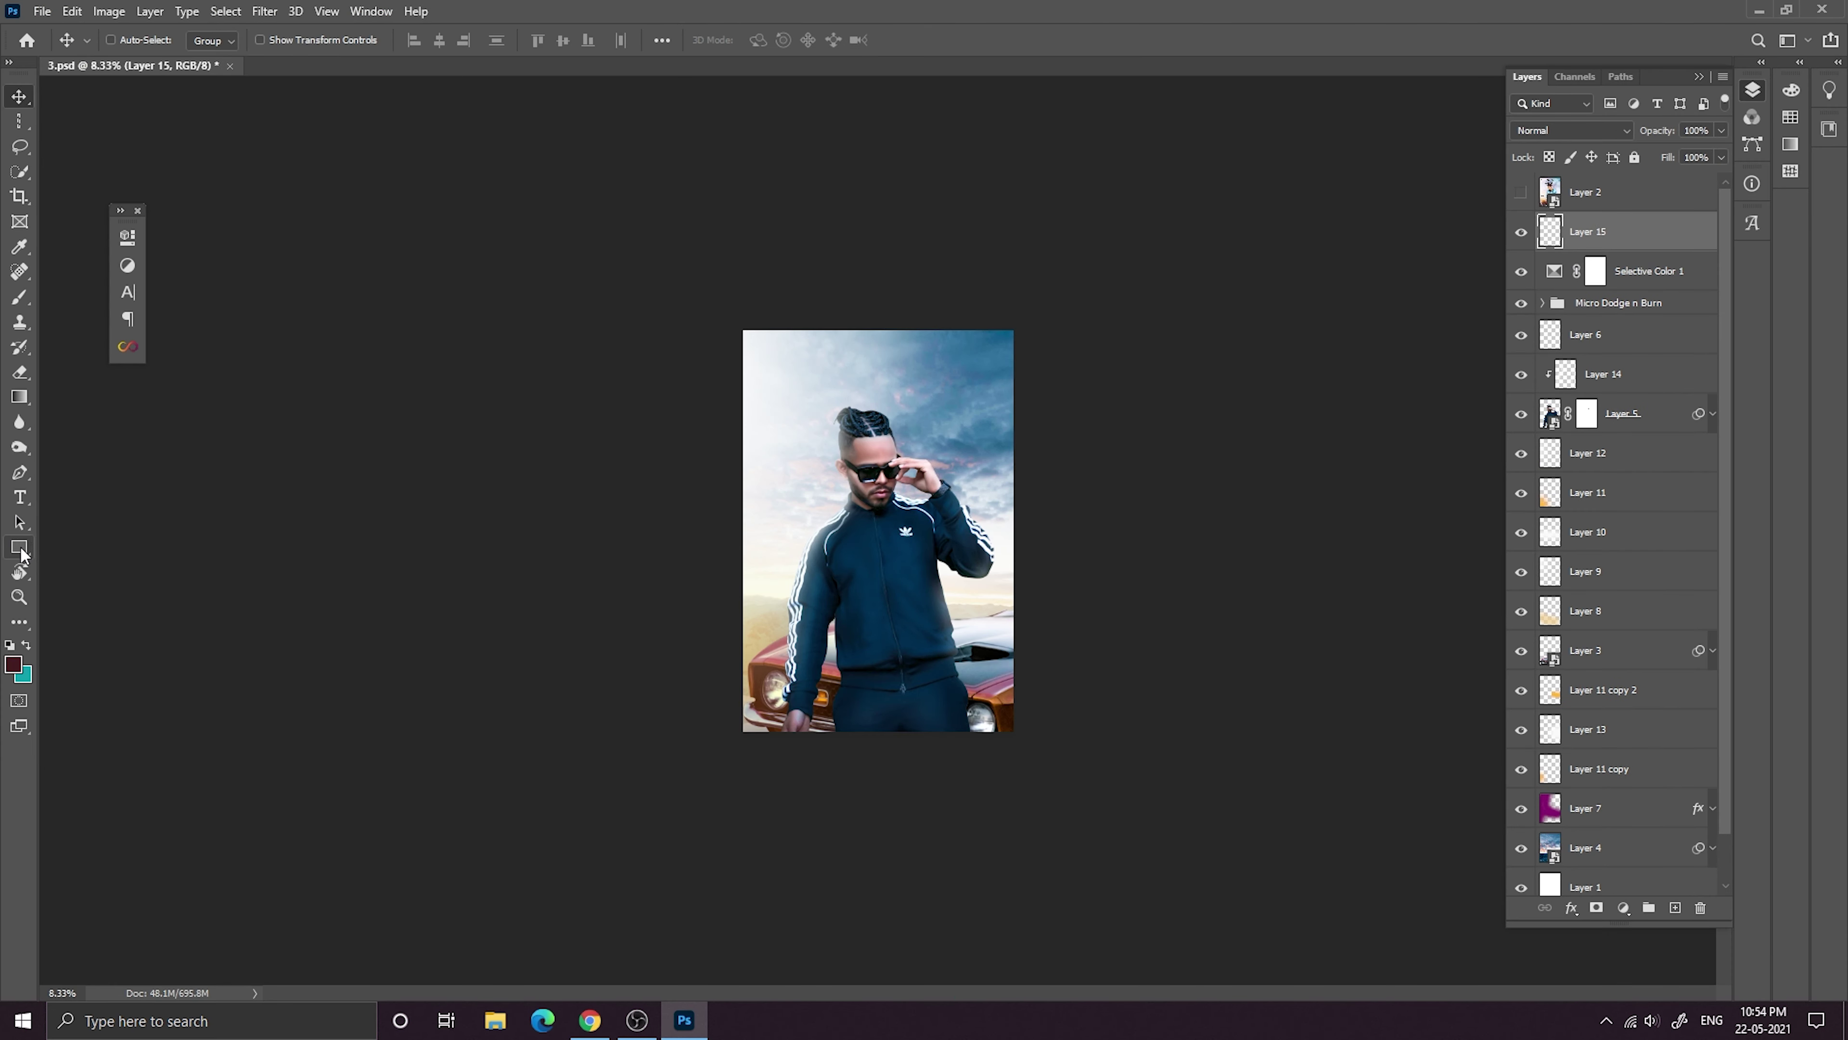
pyautogui.press('g')
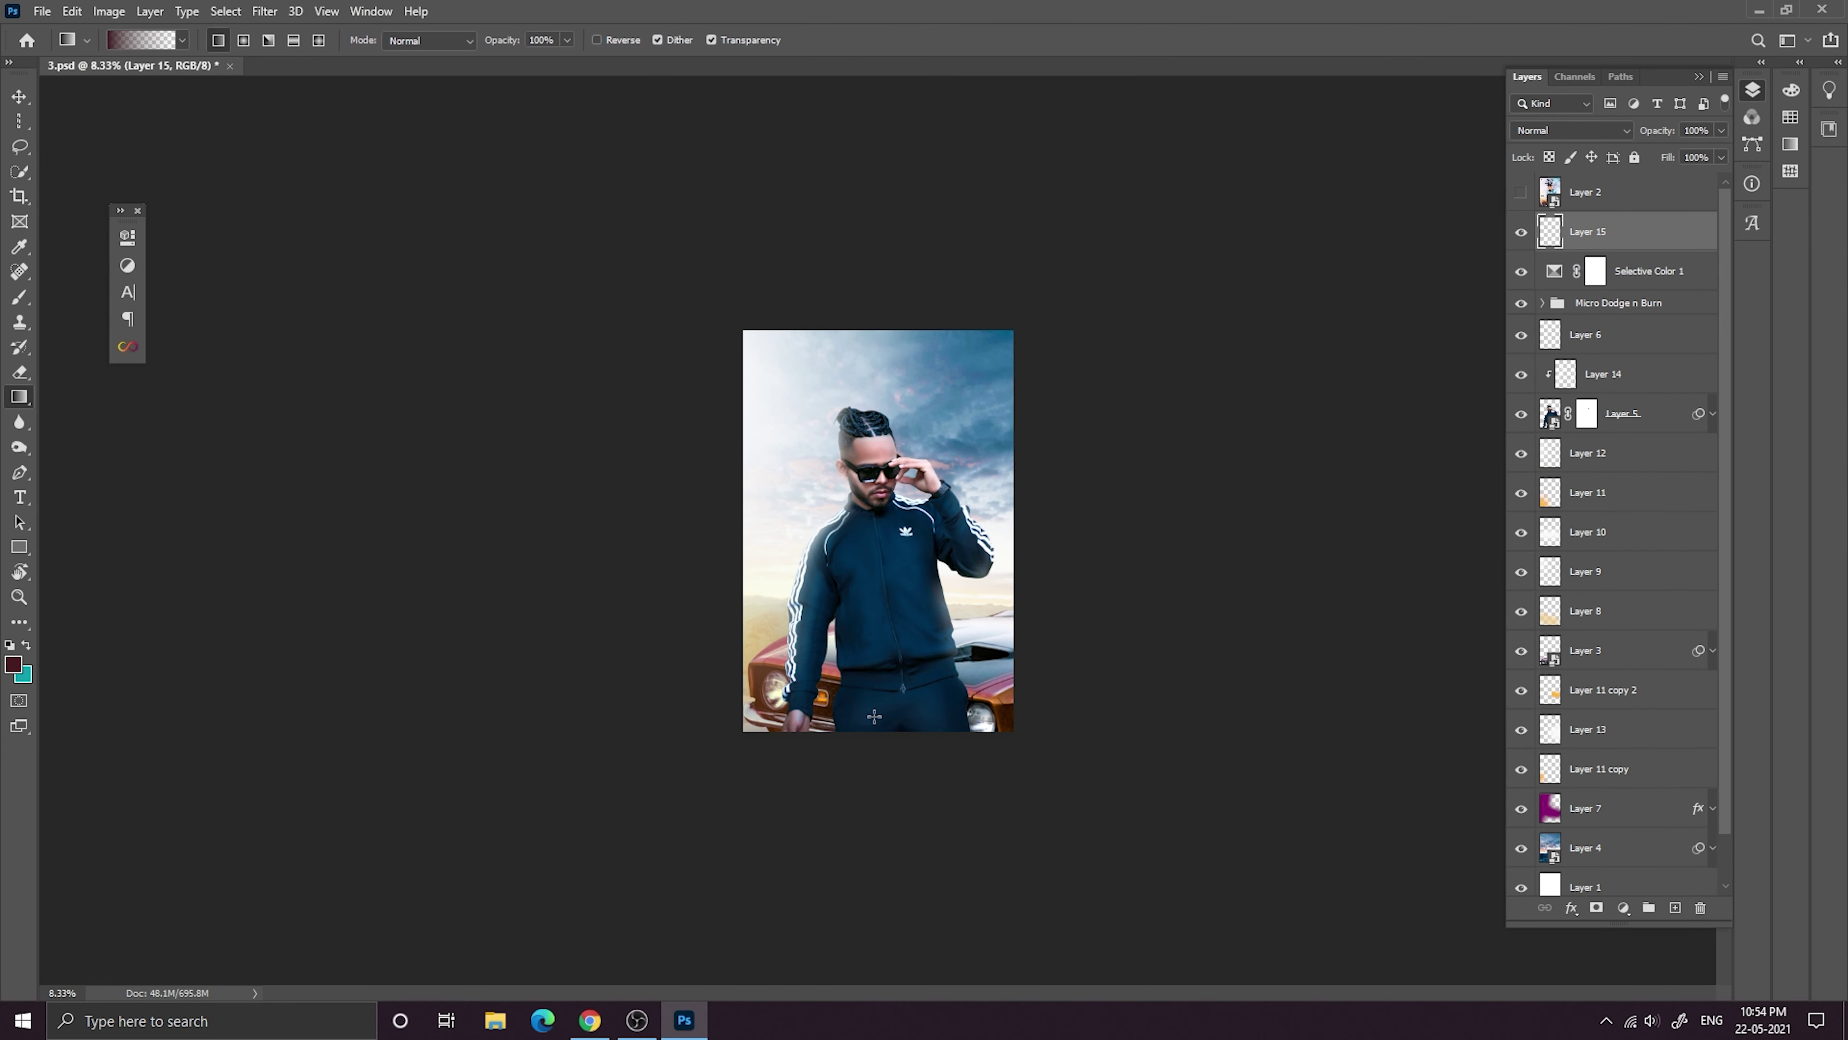
pyautogui.moveTo(857, 817); pyautogui.dragTo(856, 814)
pyautogui.click(19, 94)
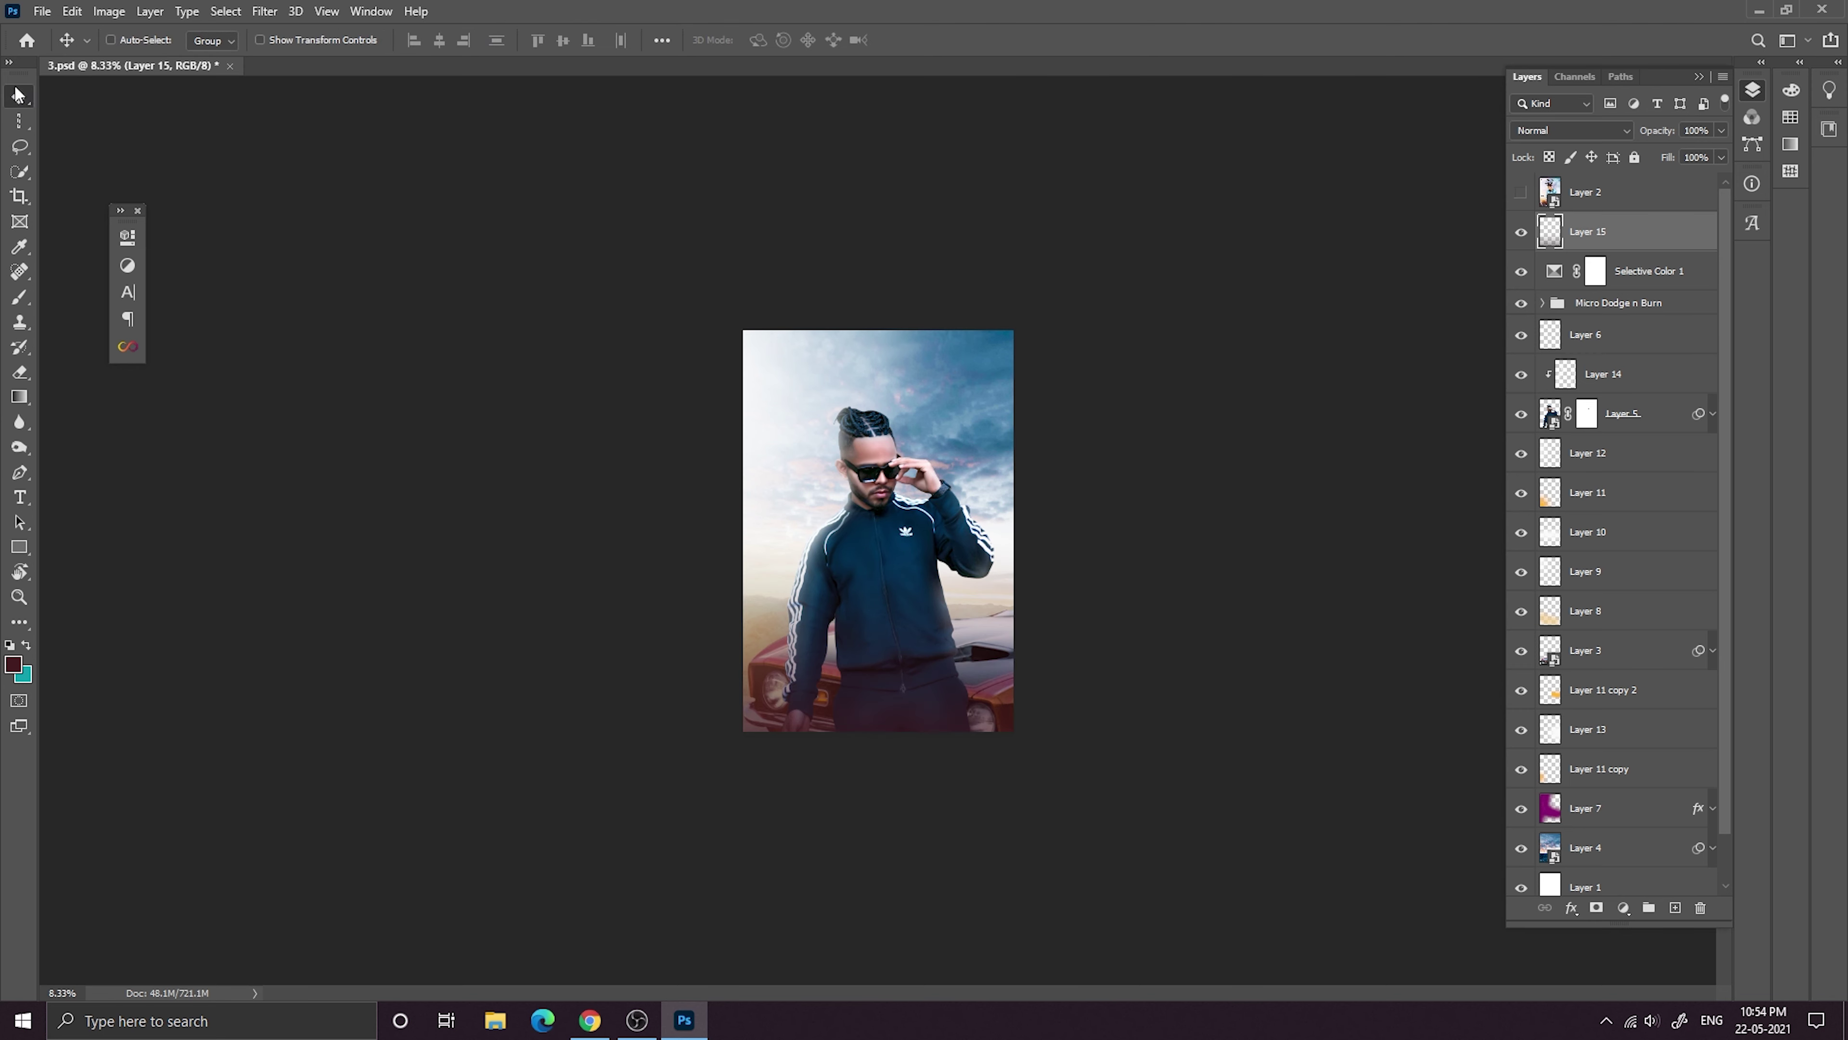
# Set the maroon gradient layer's opacity to 78% and shift the gradient down so it covers less of the man and car.
pyautogui.moveTo(1671, 133); pyautogui.dragTo(1631, 130)
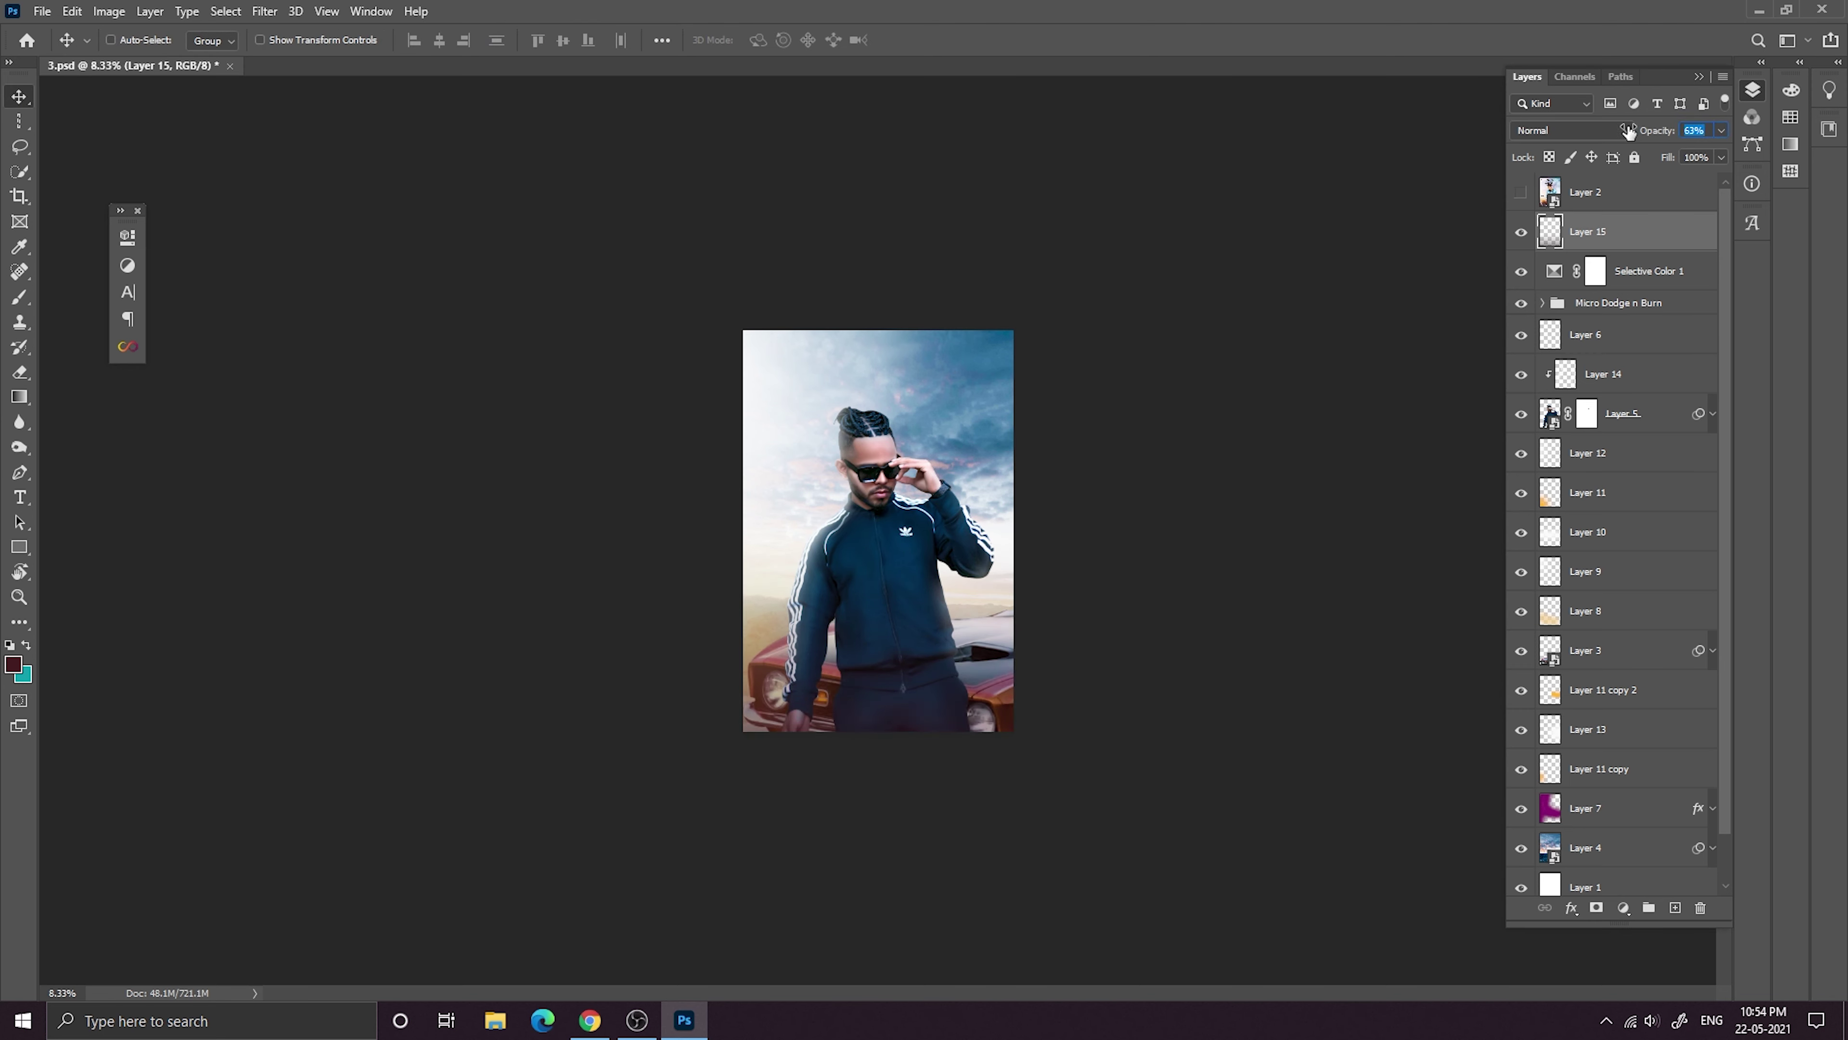
pyautogui.moveTo(1699, 138); pyautogui.dragTo(1679, 136)
pyautogui.hotkey('ctrl', 't')
pyautogui.moveTo(879, 540); pyautogui.dragTo(875, 649)
pyautogui.click(960, 41)
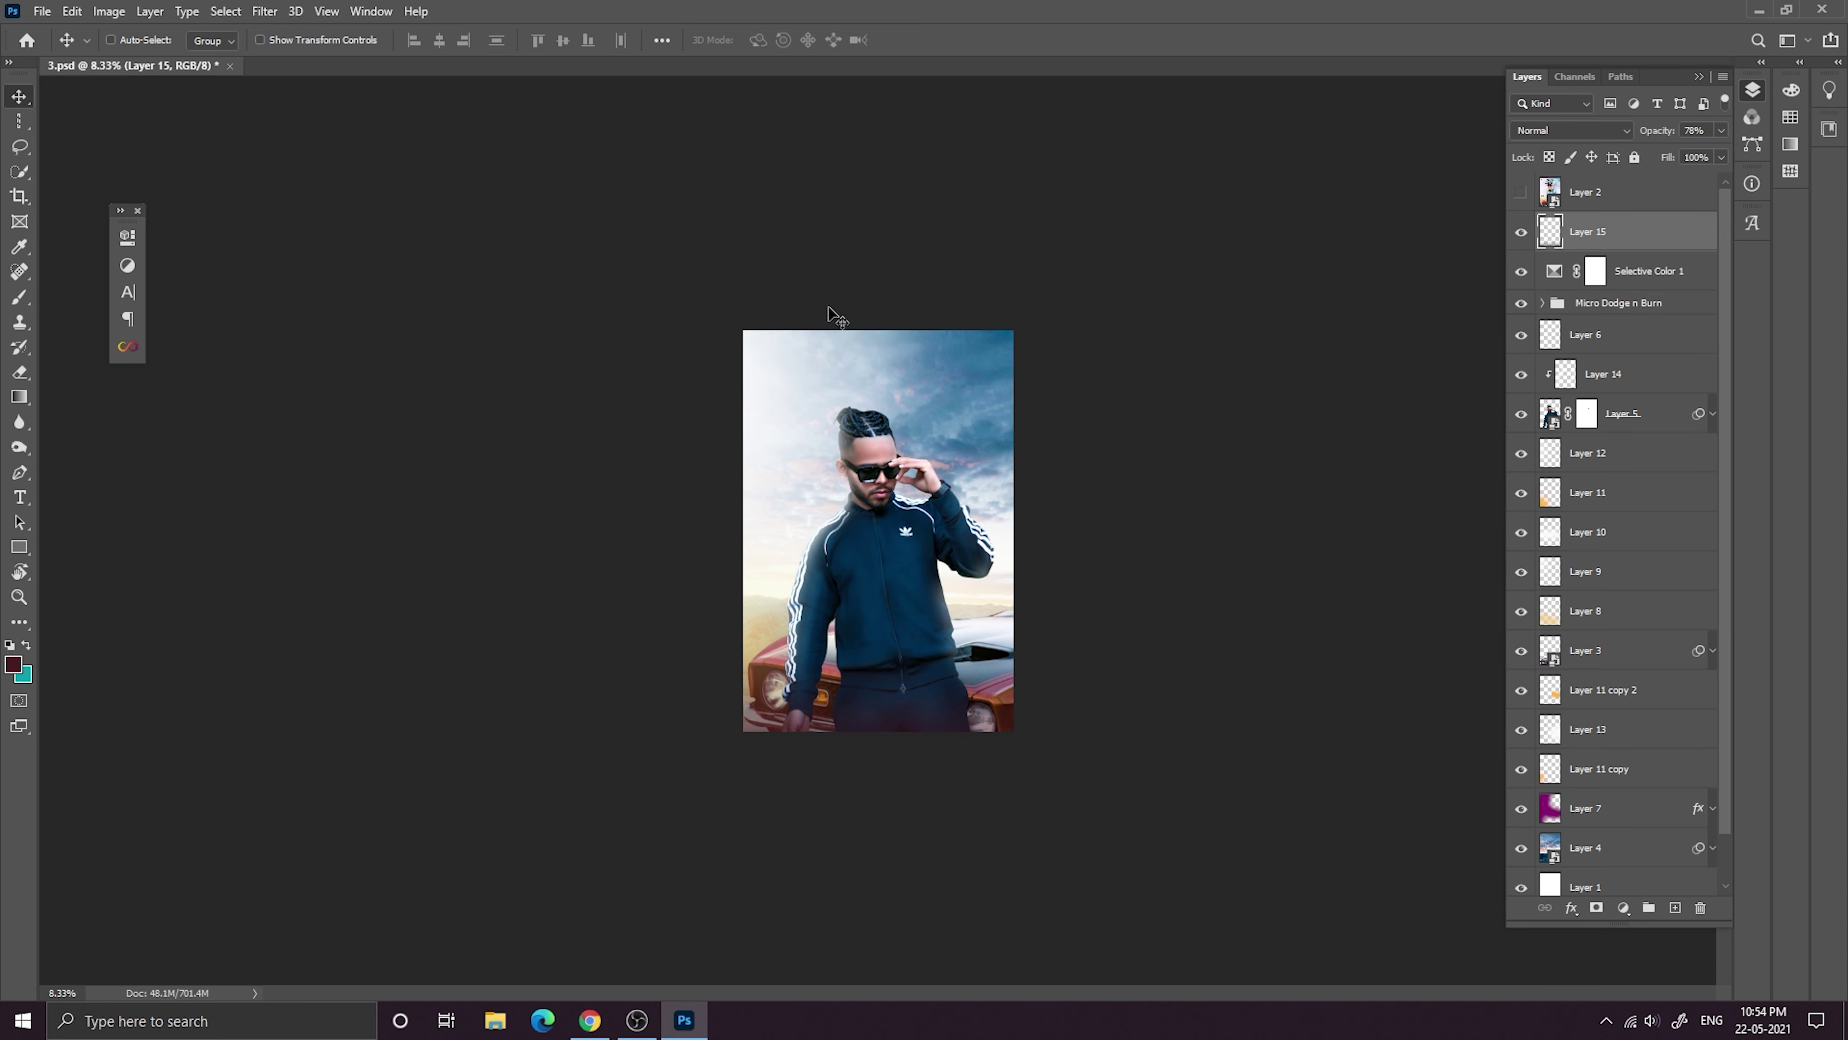
pyautogui.hotkey('ctrl', '-')
pyautogui.hotkey('ctrl', '+')
pyautogui.hotkey('ctrl', '-')
pyautogui.hotkey('ctrl', '-')
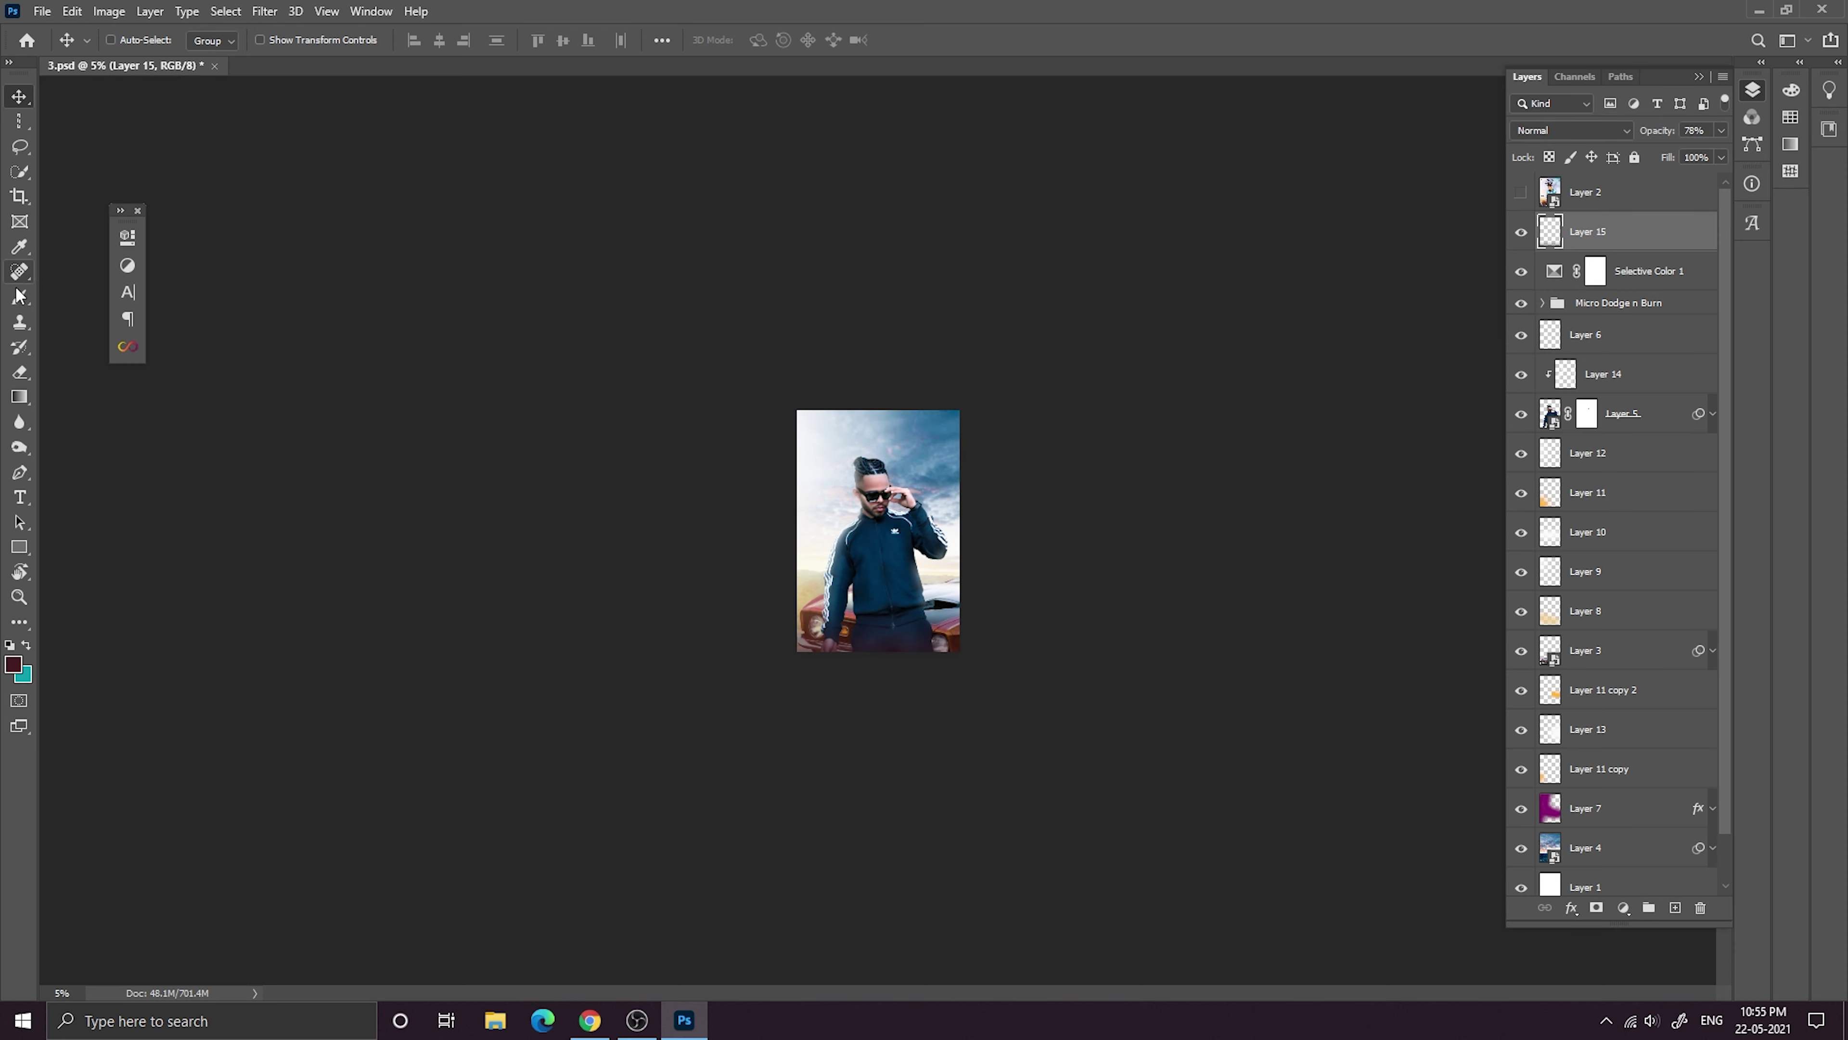
pyautogui.hotkey('ctrl', '+')
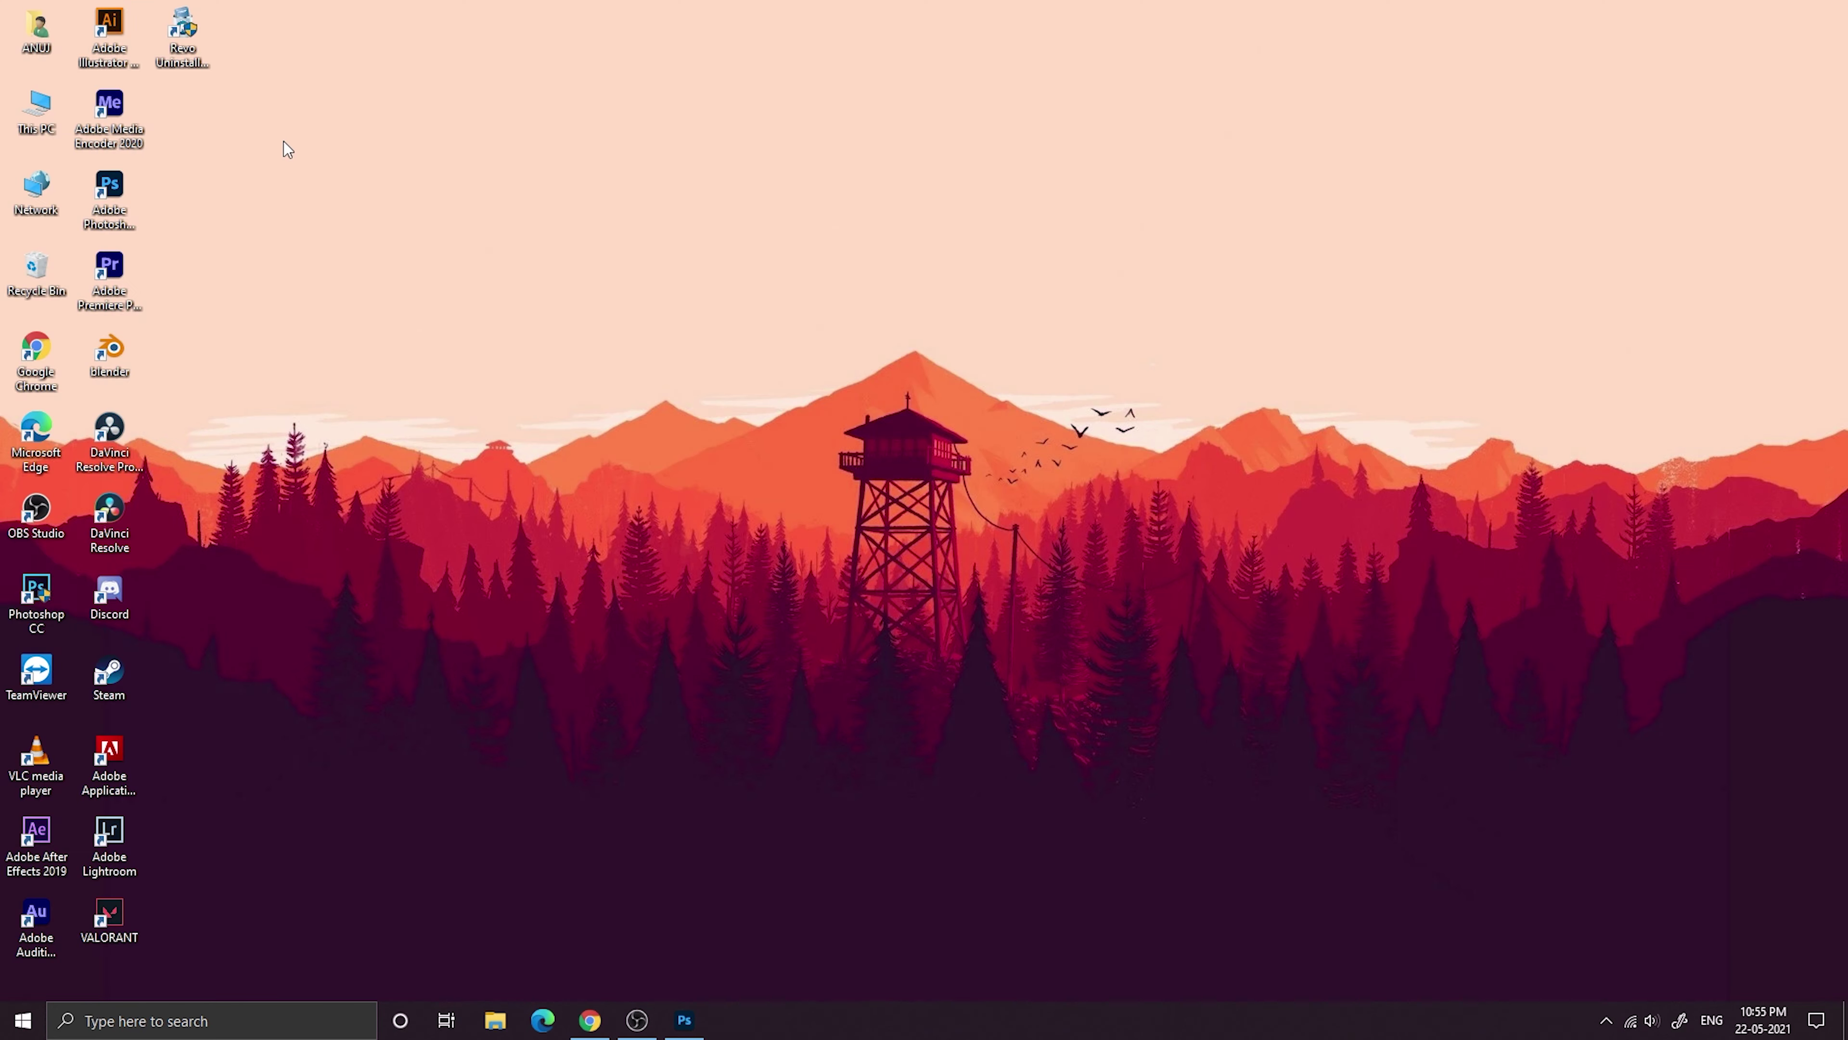
# Switch to File Explorer and open the Current Project folder inside Downloads on New Volume (F:).
pyautogui.rightClick(283, 141)
pyautogui.click(320, 198)
pyautogui.doubleClick(47, 113)
pyautogui.doubleClick(614, 358)
pyautogui.doubleClick(243, 211)
pyautogui.click(320, 206)
pyautogui.click(532, 206)
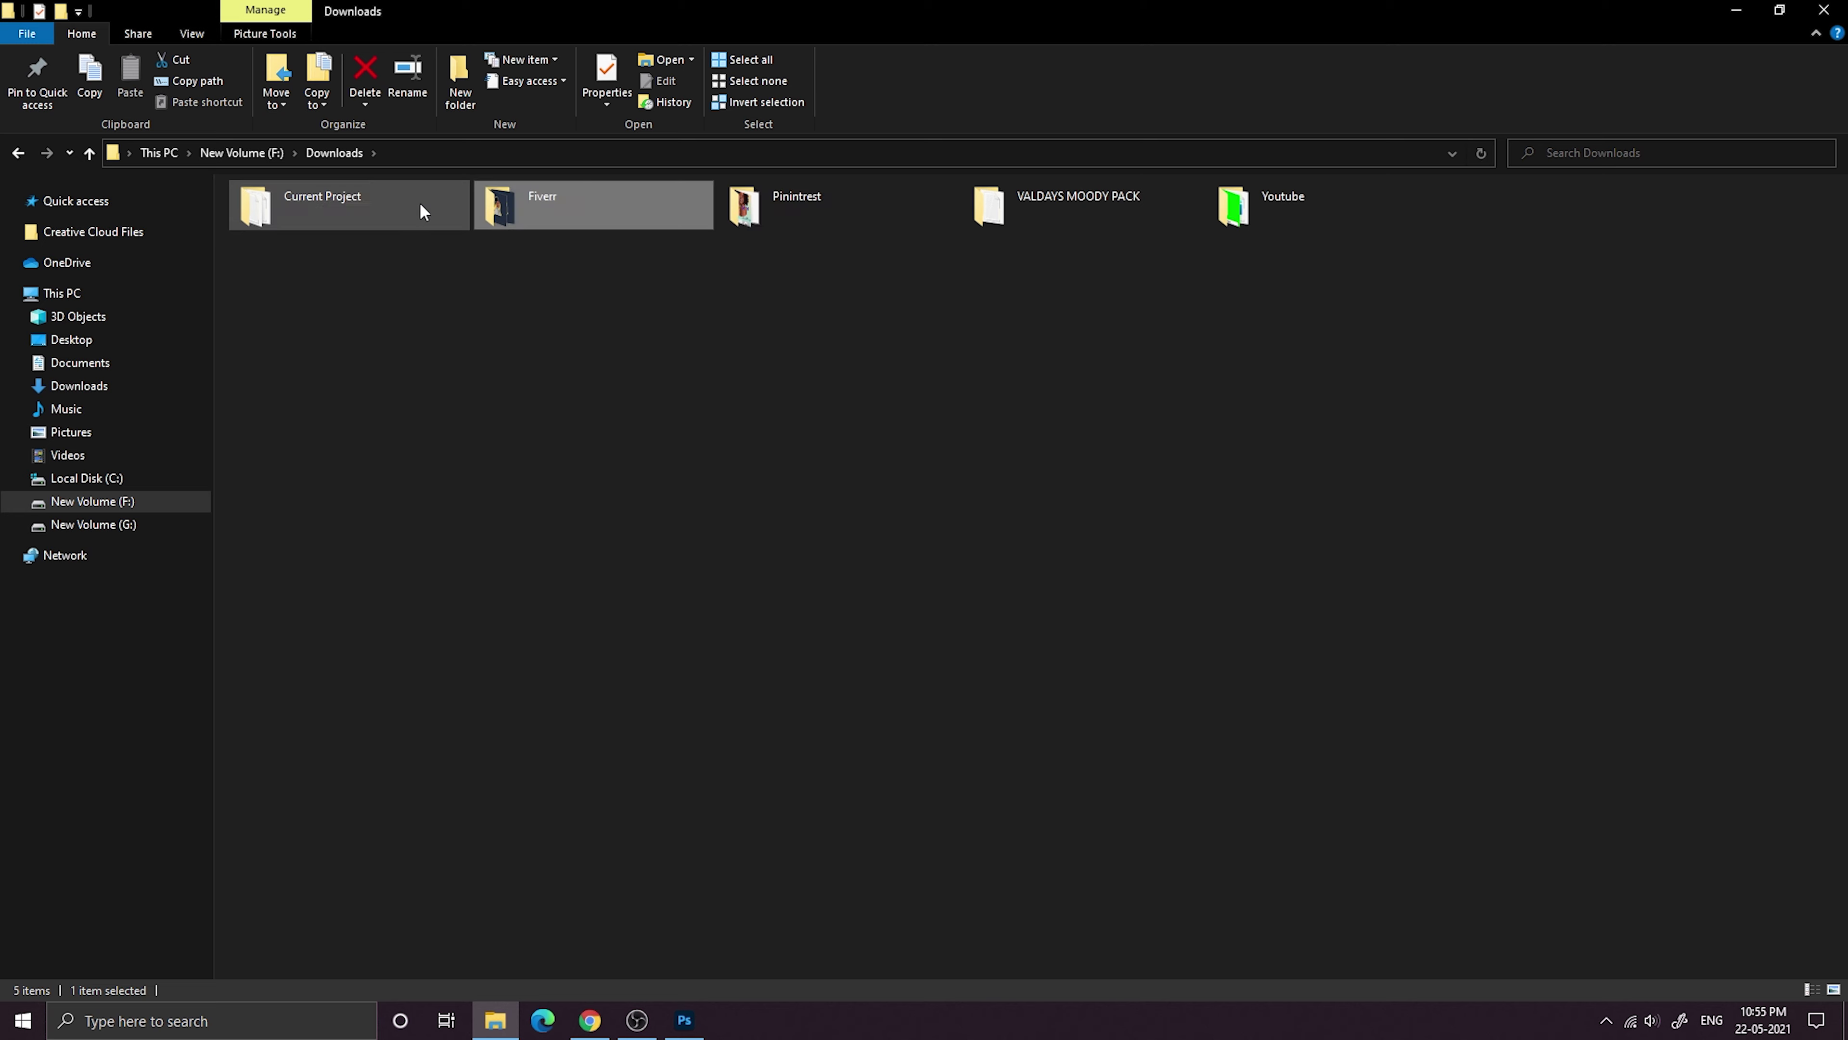
pyautogui.doubleClick(411, 206)
# Refresh the Current Project folder and open its Ep HIT subfolder.
pyautogui.rightClick(581, 406)
pyautogui.click(655, 364)
pyautogui.click(702, 240)
pyautogui.click(389, 244)
pyautogui.doubleClick(497, 249)
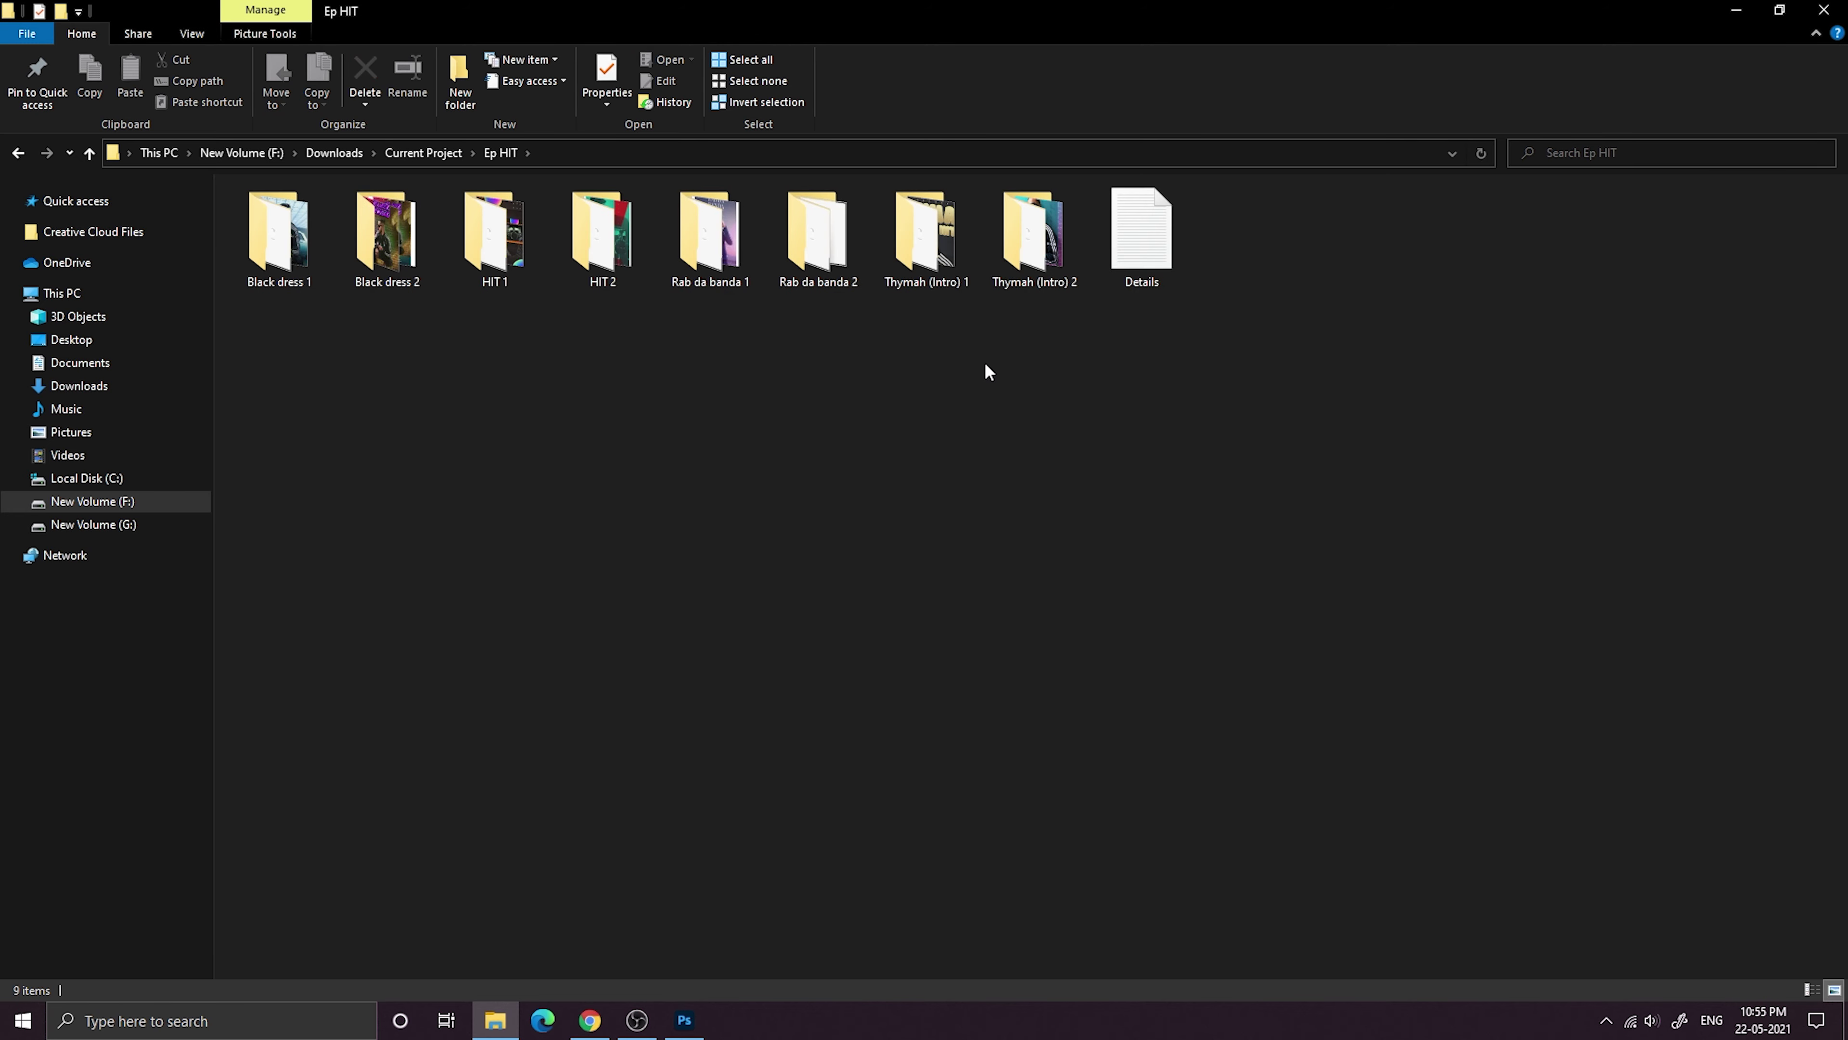
# Look into the Rab da banda 2 folder, return to Ep HIT and open the Details text file.
pyautogui.rightClick(984, 391)
pyautogui.click(1026, 467)
pyautogui.click(717, 248)
pyautogui.doubleClick(817, 251)
pyautogui.click(18, 153)
pyautogui.doubleClick(1149, 234)
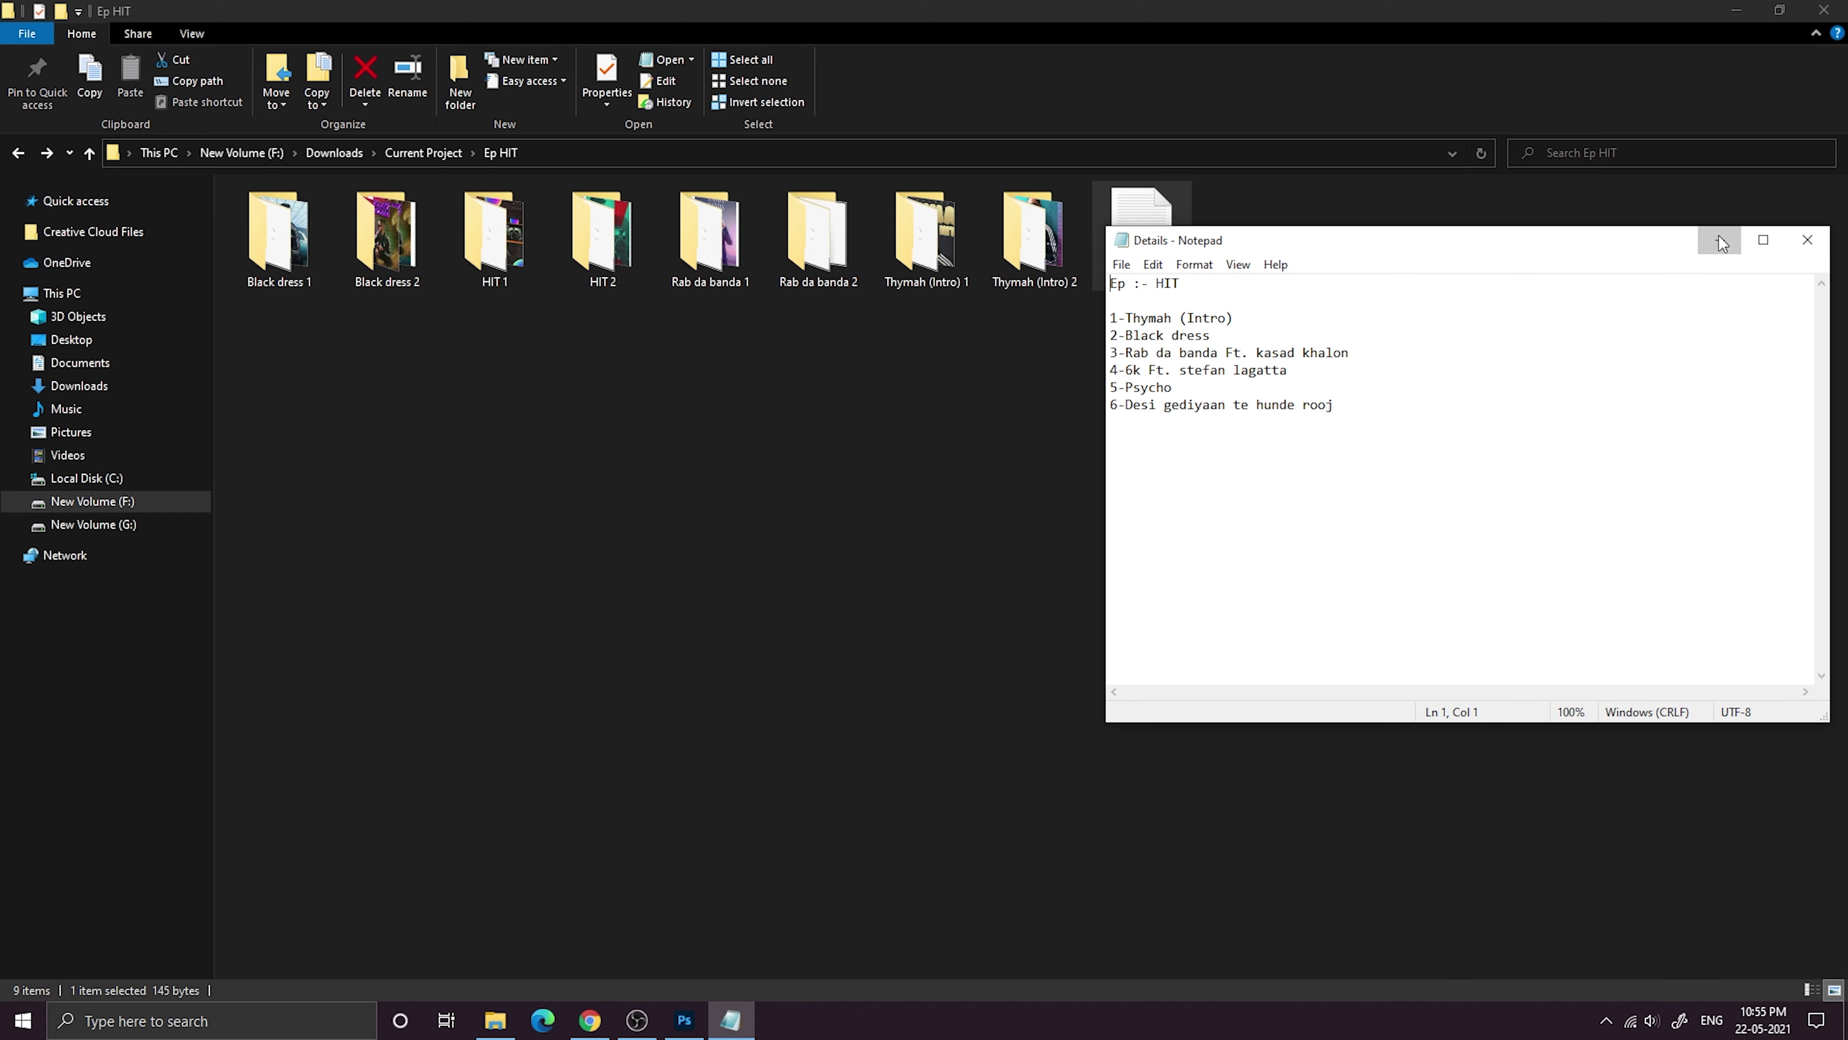
# Close File Explorer and capitalise the third song title in the Details notes as "Rab Da Banda", then minimise Notepad.
pyautogui.click(1719, 239)
pyautogui.click(1824, 10)
pyautogui.click(731, 1021)
pyautogui.click(1164, 354)
pyautogui.press('BackSpace')
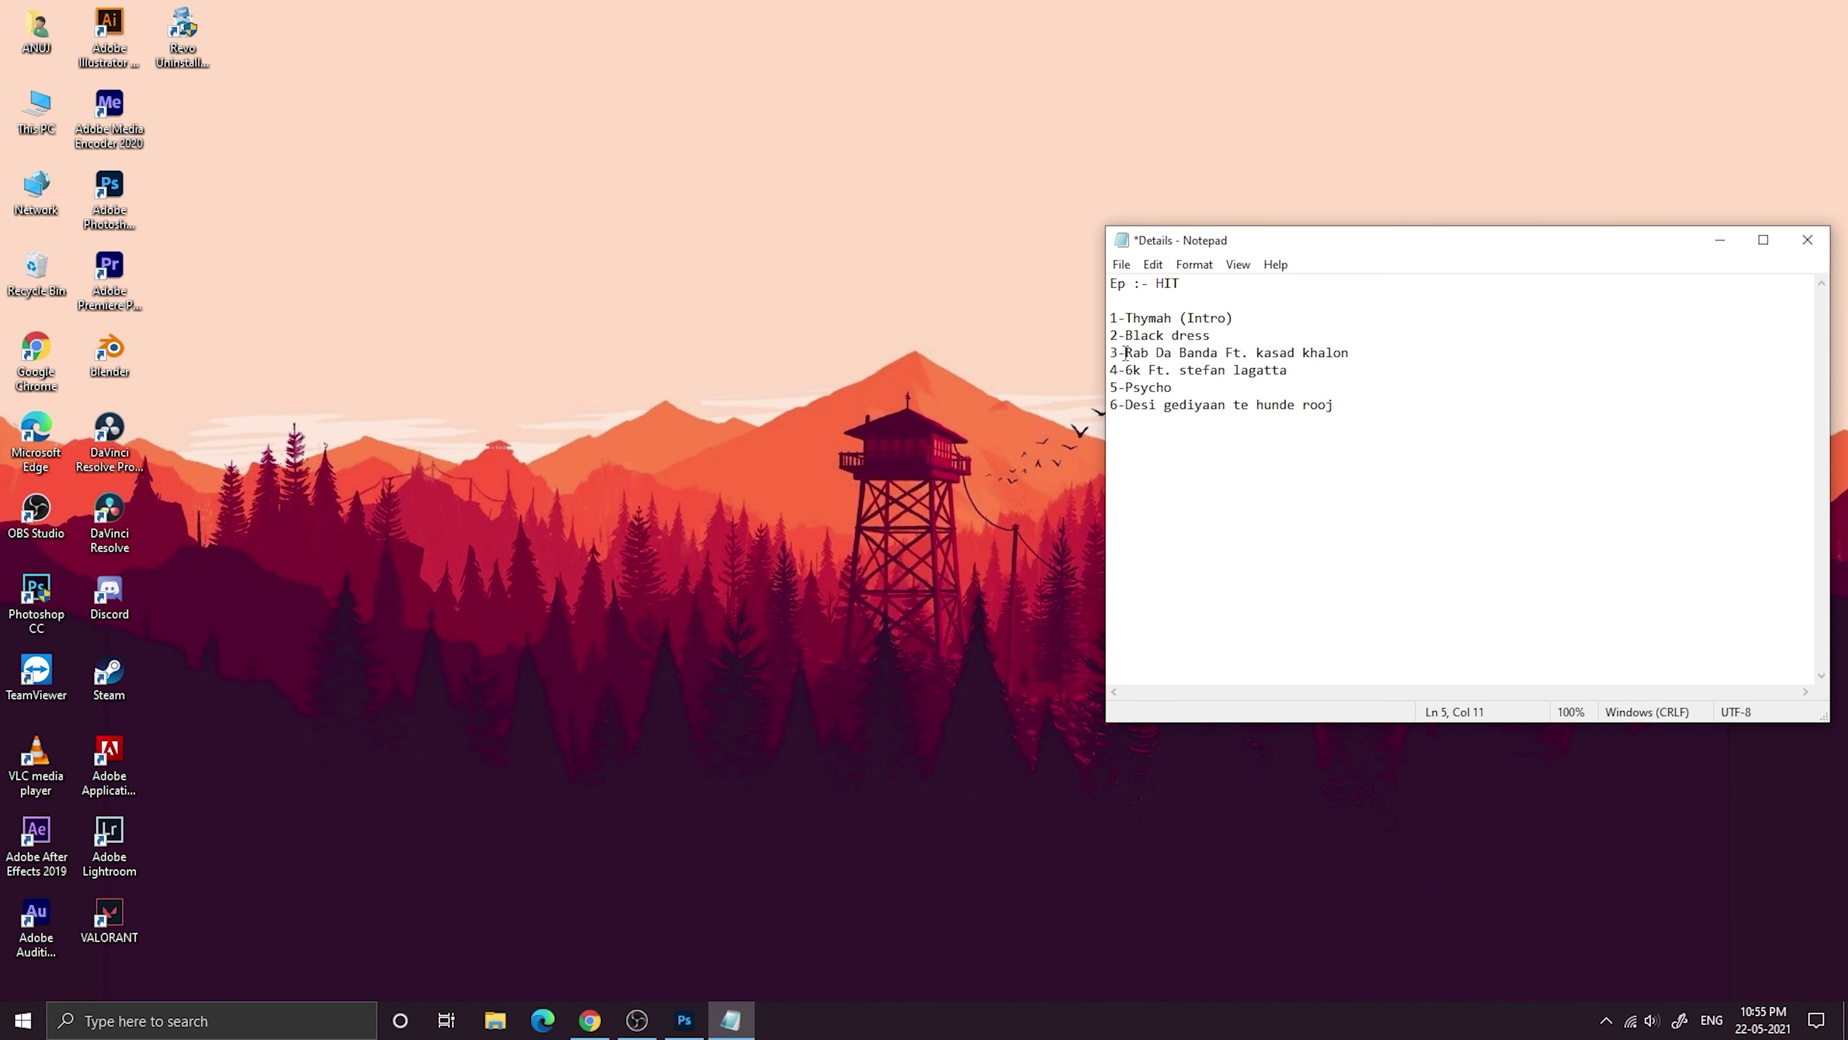
pyautogui.click(1719, 239)
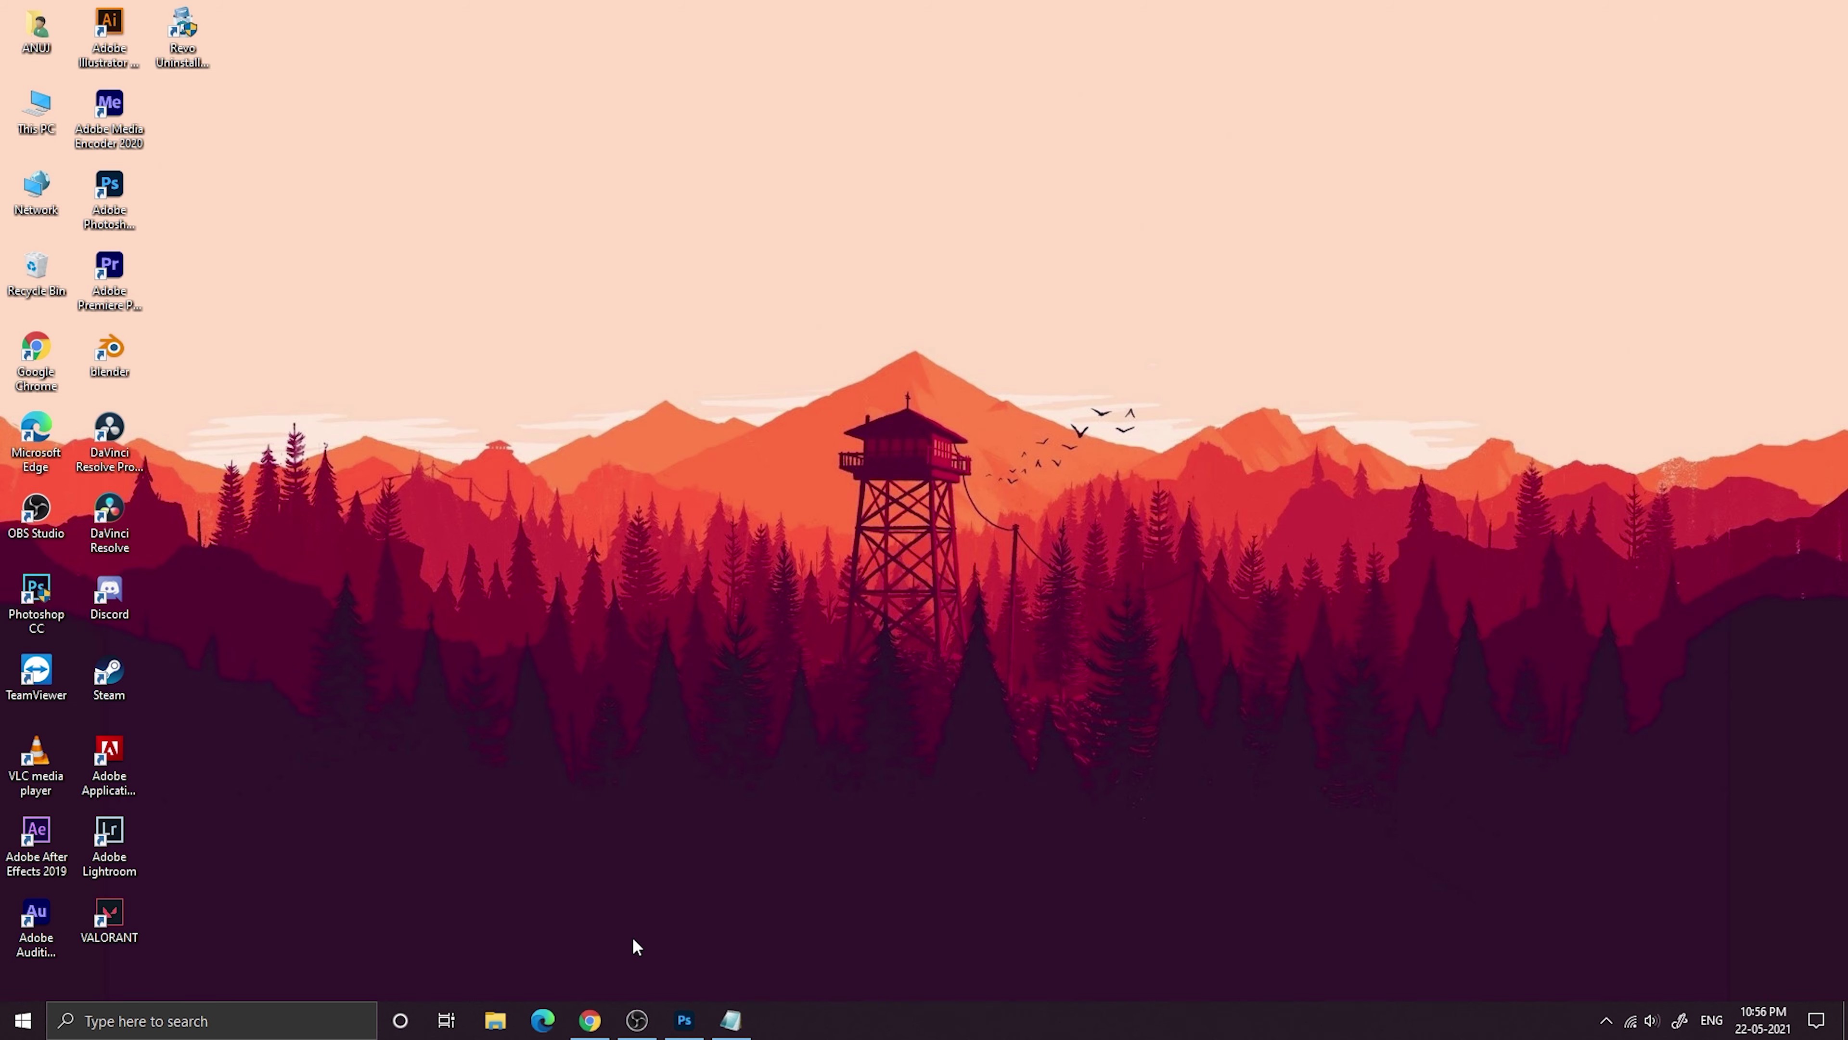
# Switch back to Photoshop and inspect the man's face, hand, jacket and the car up close, then the whole composite.
pyautogui.click(683, 1021)
pyautogui.hotkey('ctrl', '+')
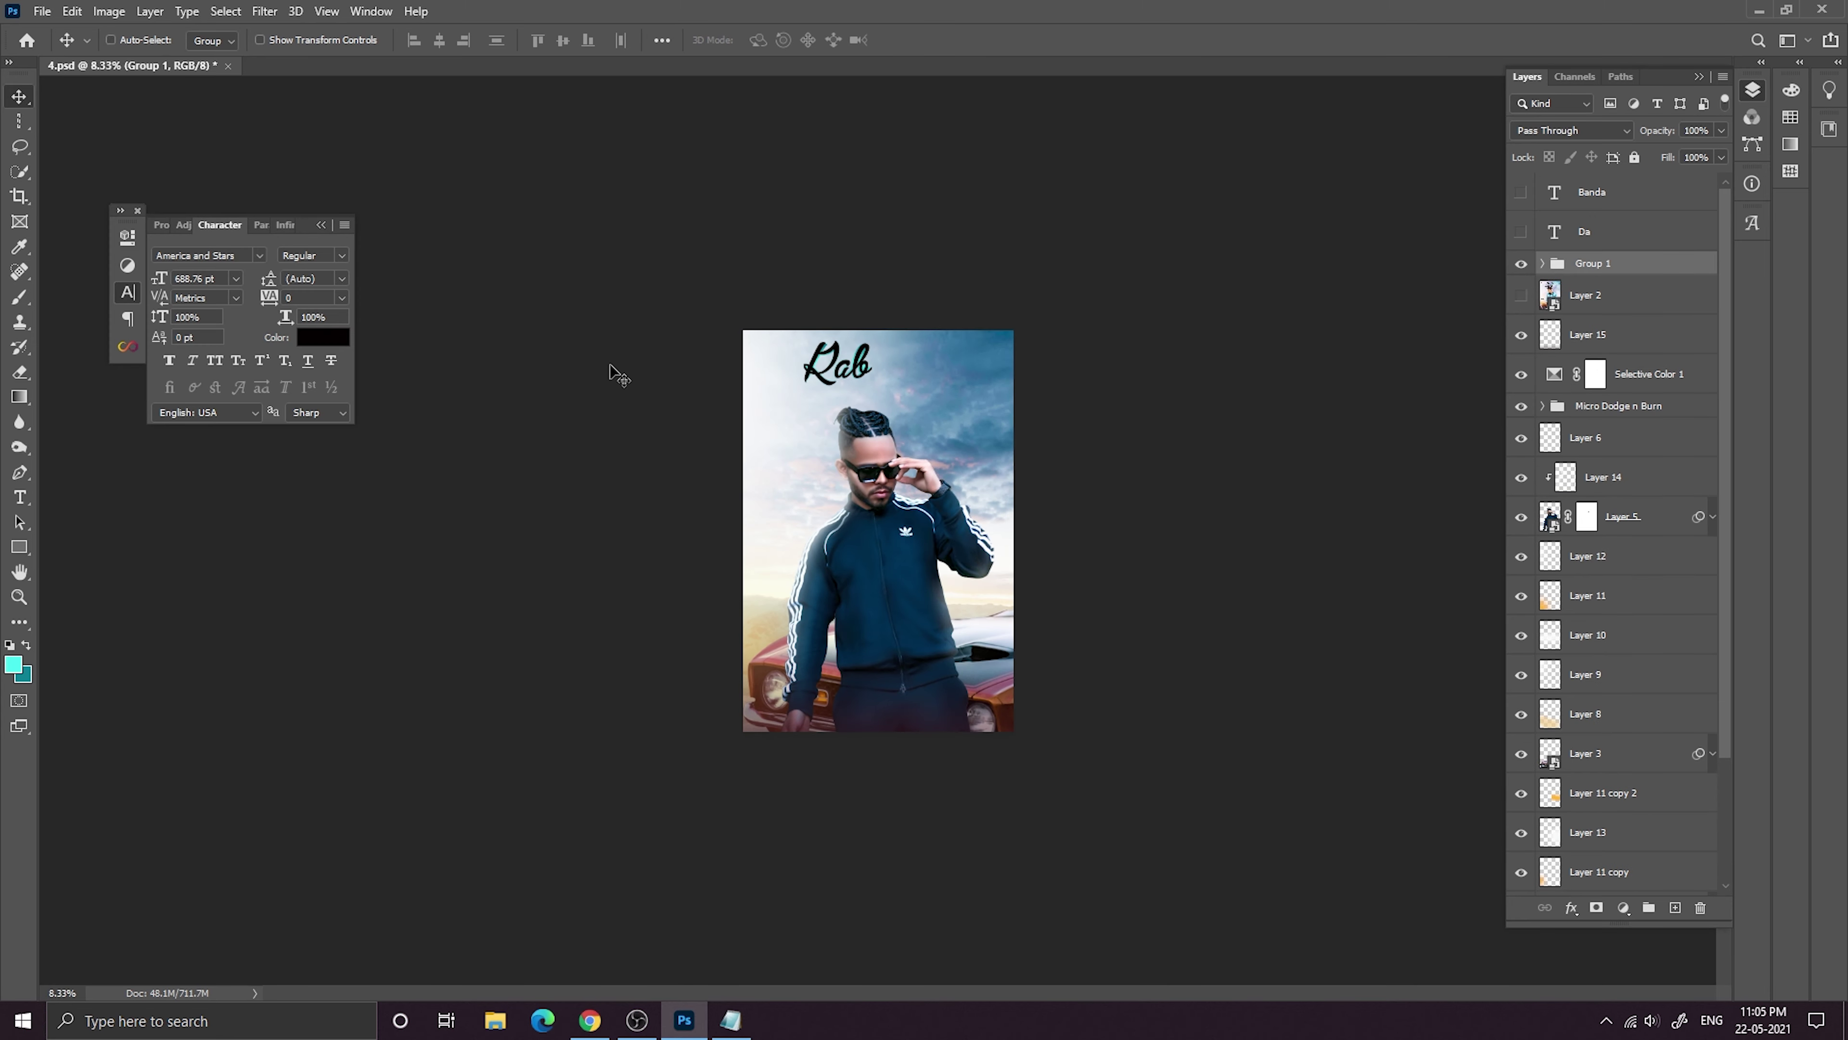
pyautogui.hotkey('ctrl', '+')
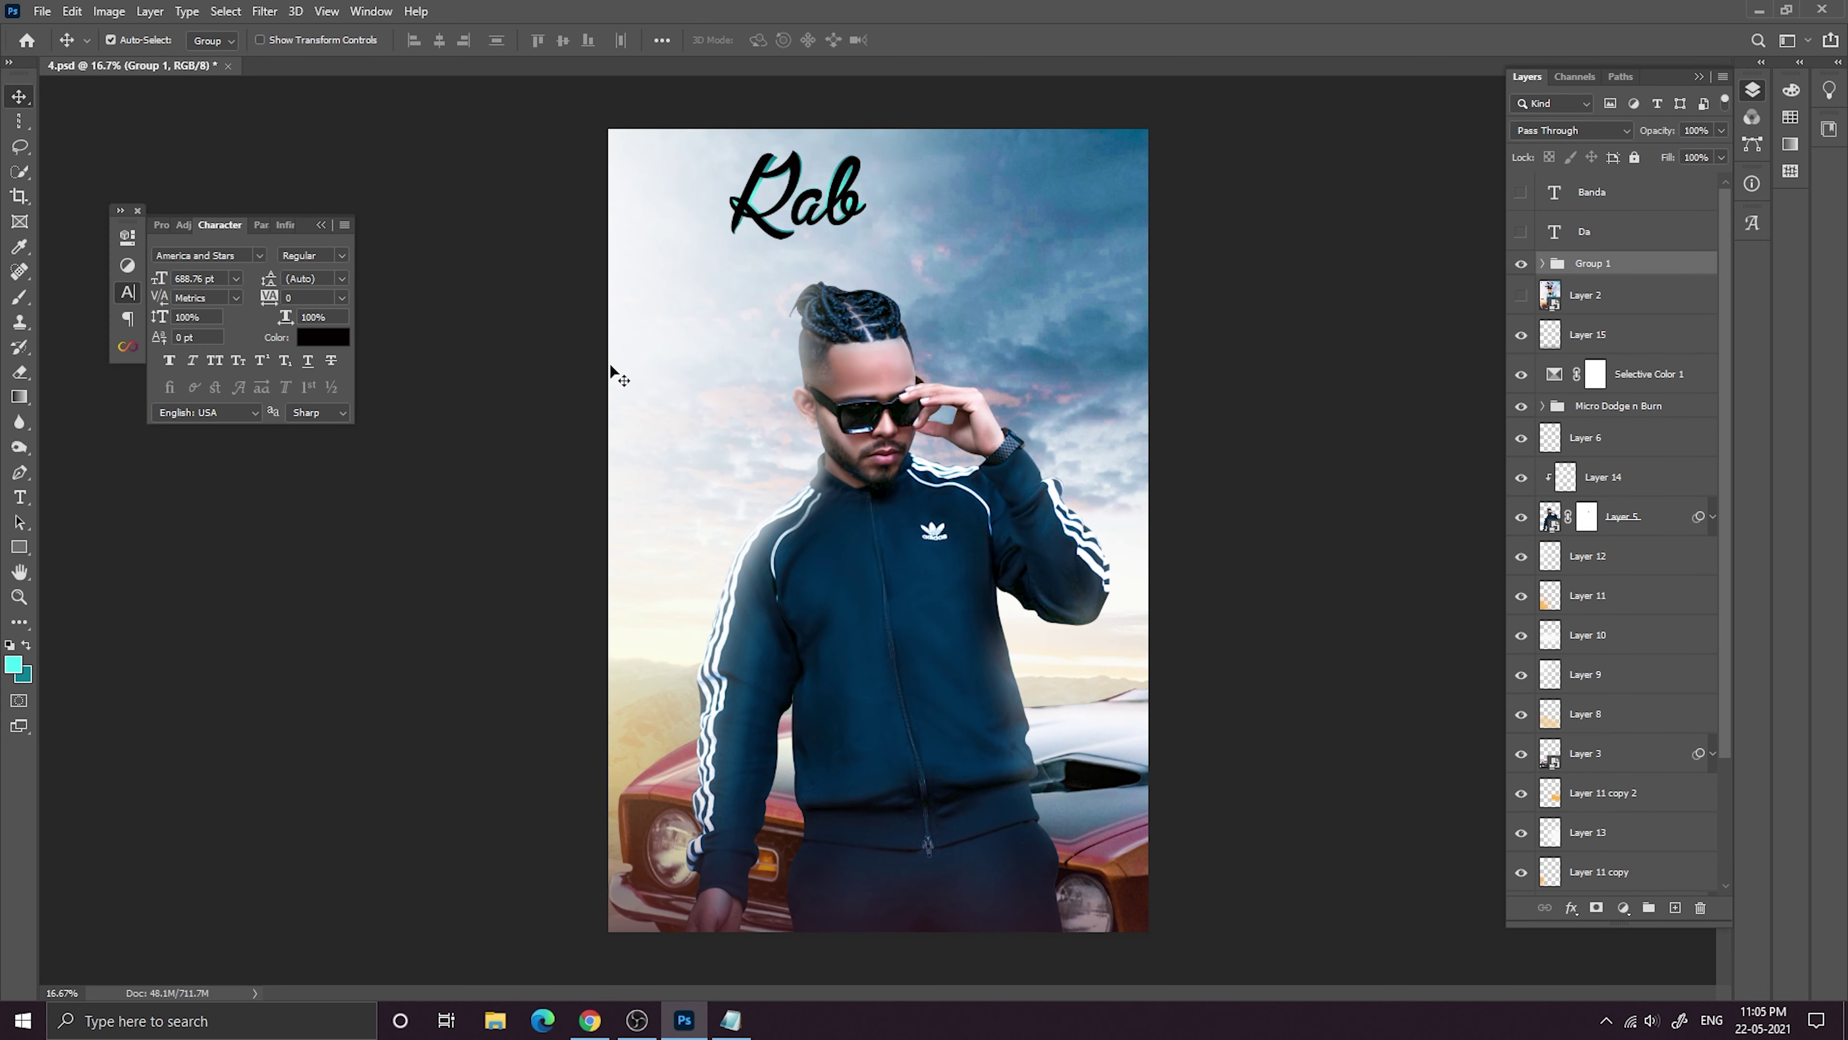
pyautogui.hotkey('ctrl', '+')
pyautogui.hotkey('ctrl', '+')
pyautogui.hotkey('ctrl', '+')
pyautogui.moveTo(1047, 329); pyautogui.dragTo(960, 693)
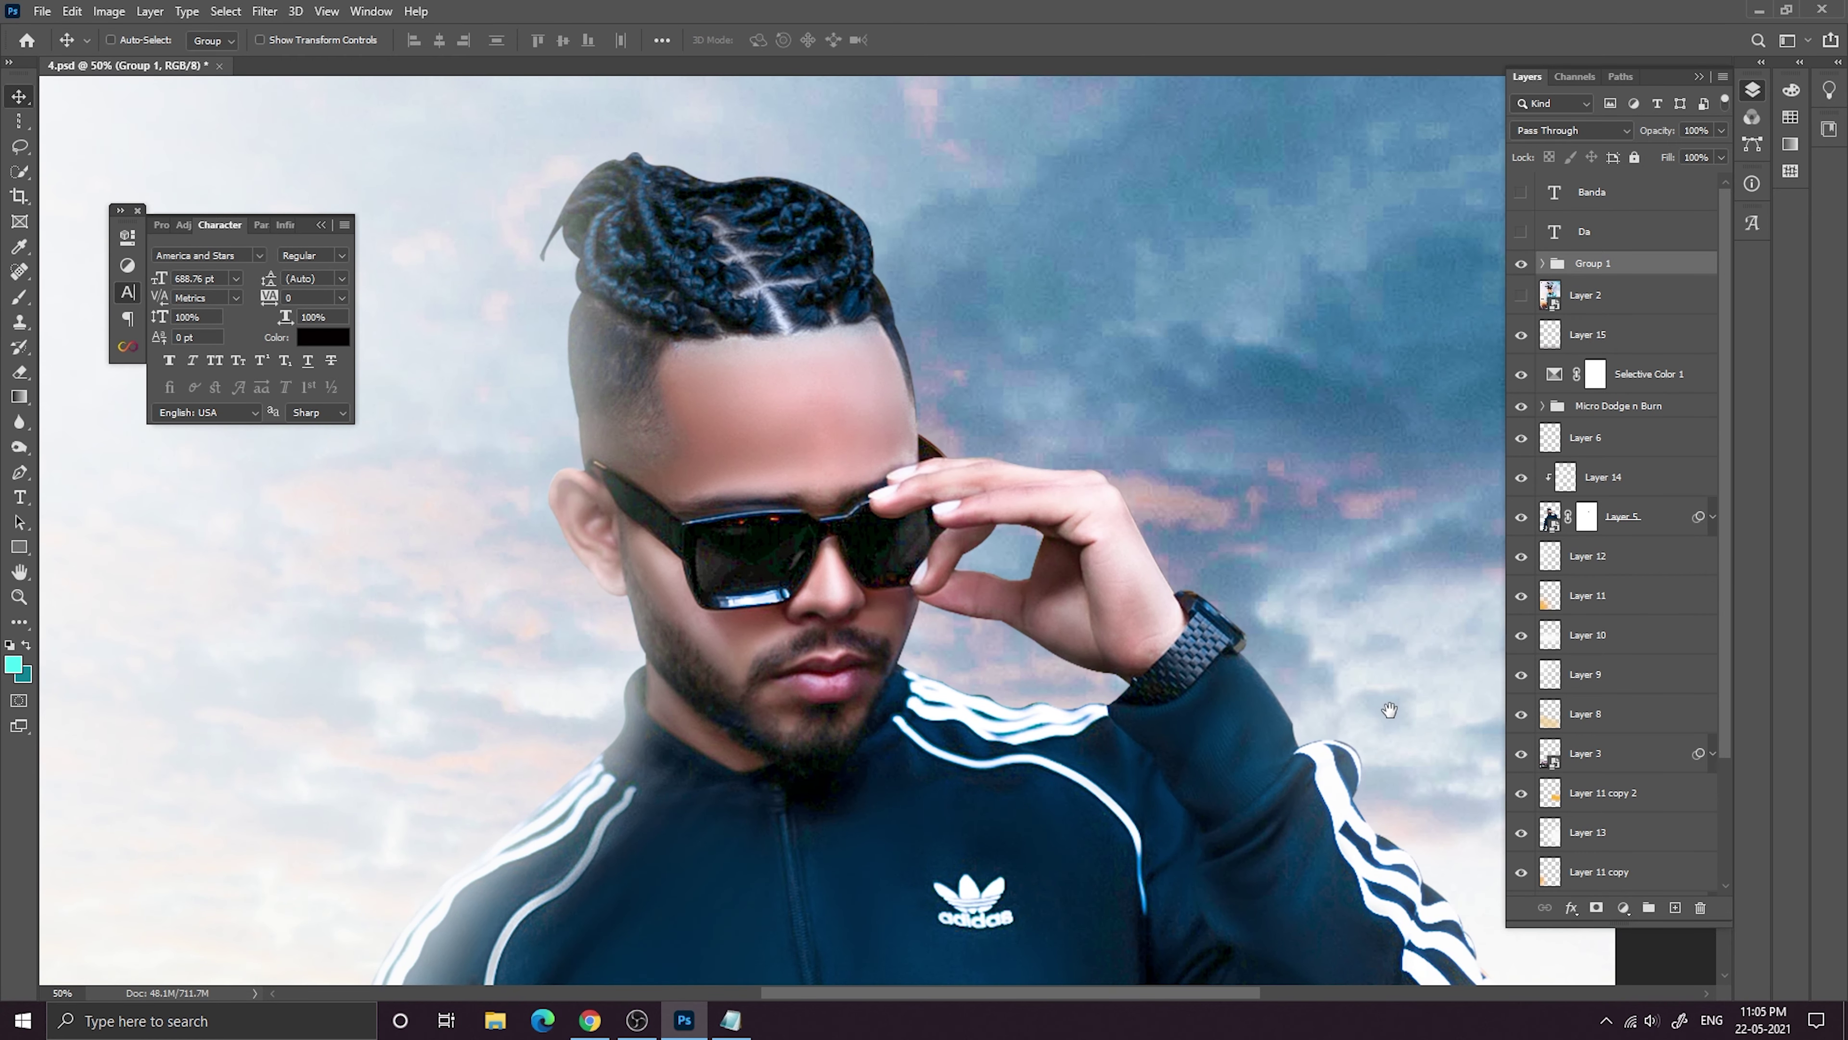
pyautogui.moveTo(1390, 710); pyautogui.dragTo(1369, 706)
pyautogui.moveTo(1241, 631); pyautogui.dragTo(1129, 715)
pyautogui.hotkey('ctrl', '+')
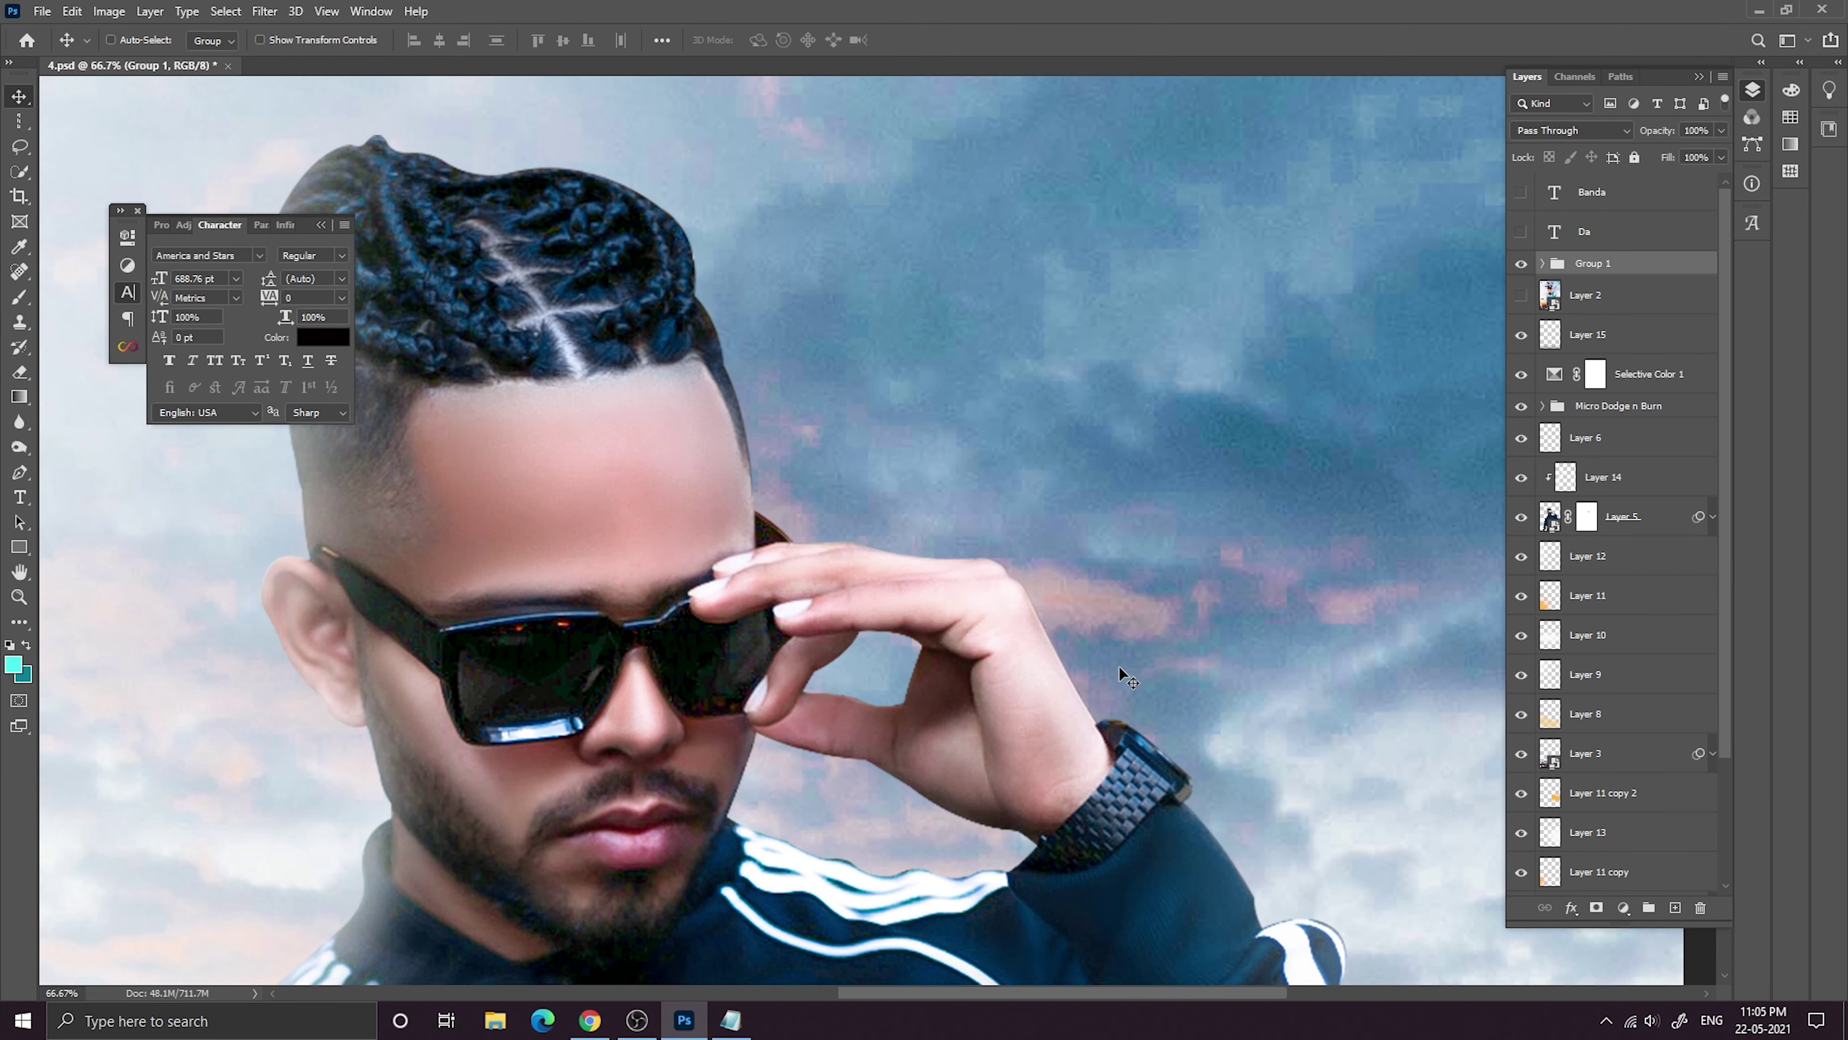
pyautogui.moveTo(1018, 575); pyautogui.dragTo(699, 37)
pyautogui.moveTo(851, 543); pyautogui.dragTo(910, 167)
pyautogui.moveTo(866, 386); pyautogui.dragTo(971, 83)
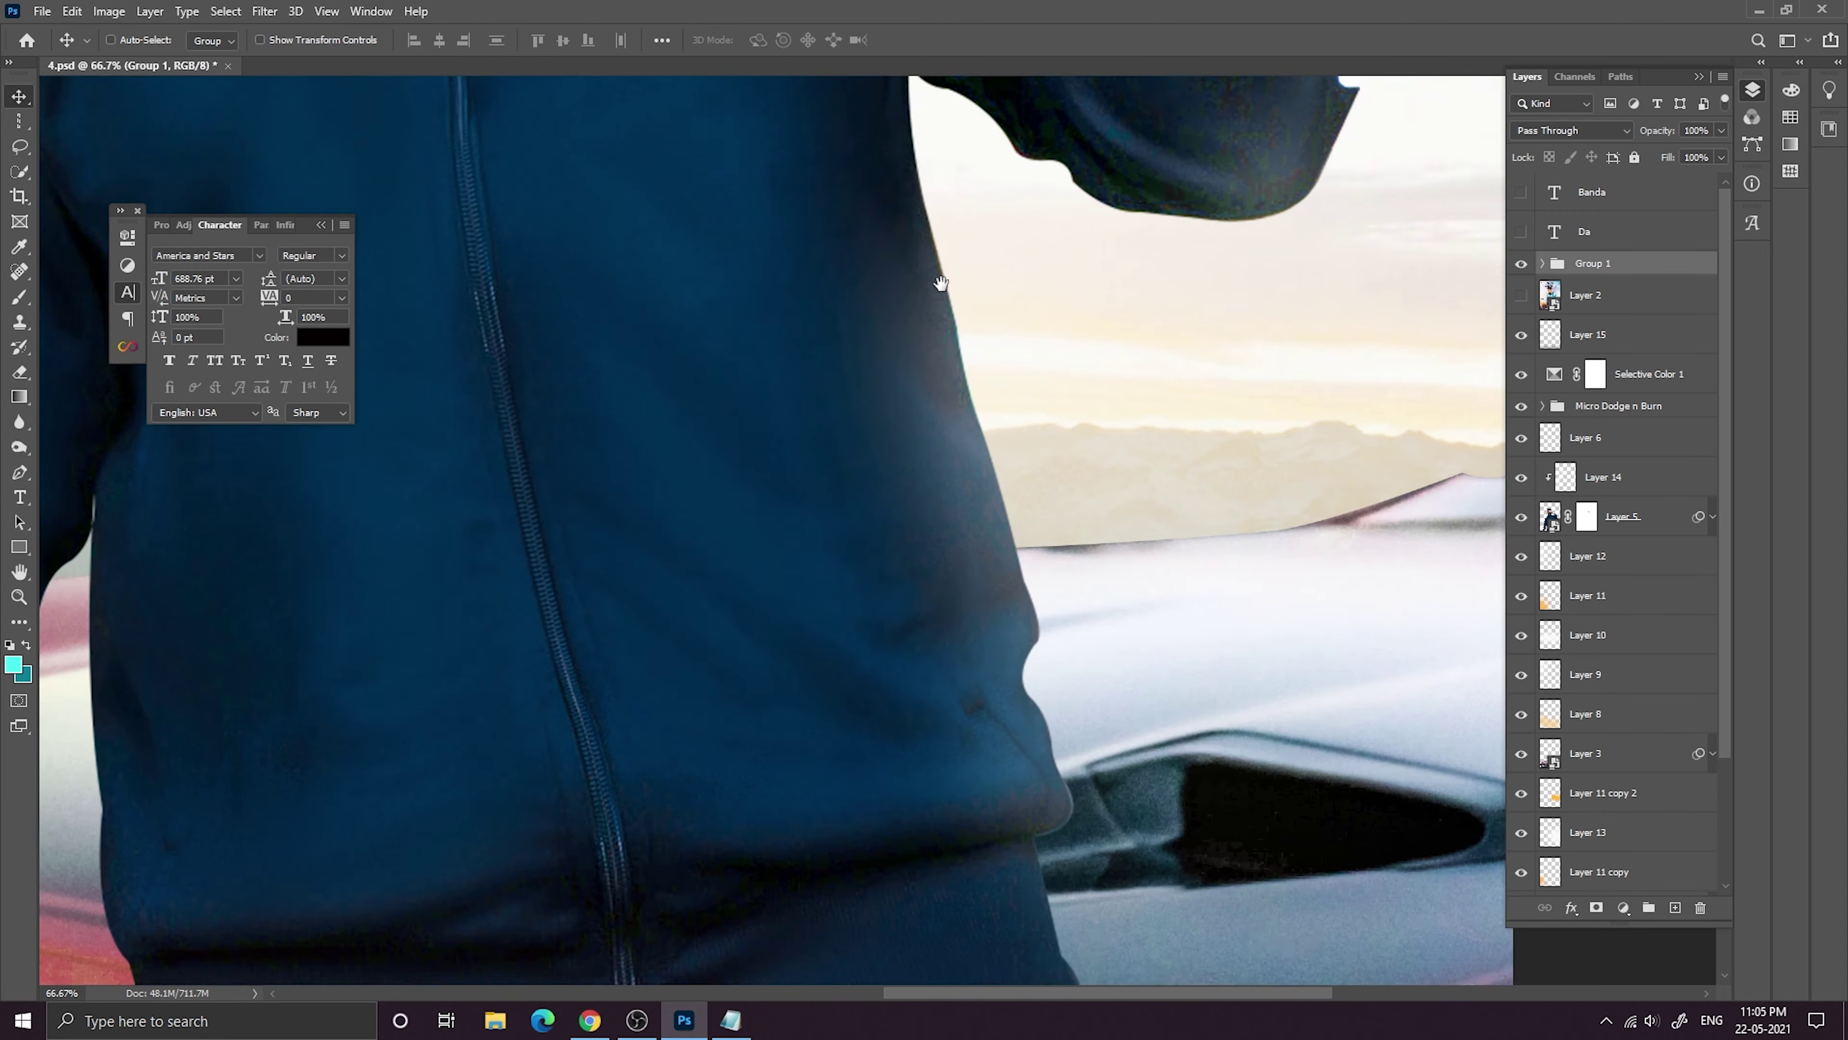
pyautogui.moveTo(941, 283); pyautogui.dragTo(928, 8)
pyautogui.hotkey('ctrl', '-')
pyautogui.hotkey('ctrl', '-')
pyautogui.hotkey('ctrl', '-')
pyautogui.hotkey('ctrl', '-')
pyautogui.hotkey('ctrl', '-')
pyautogui.hotkey('ctrl', '-')
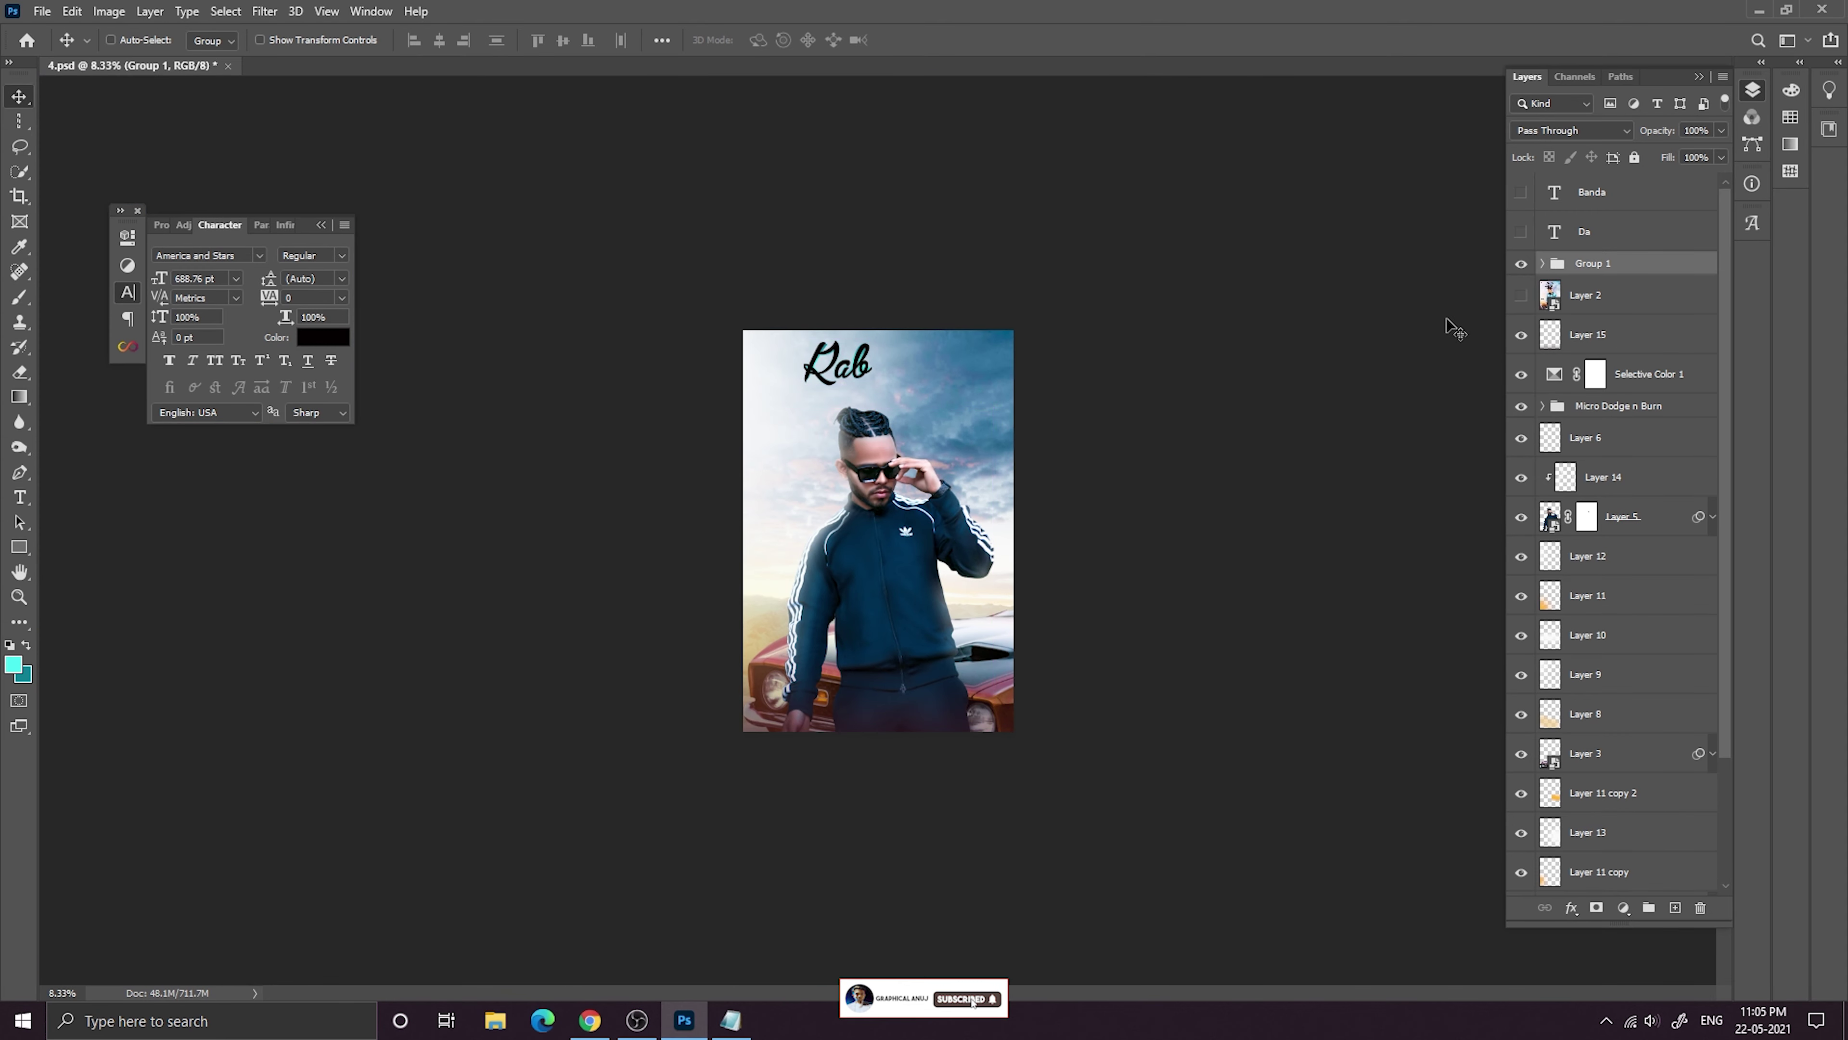
pyautogui.click(1764, 9)
pyautogui.rightClick(1082, 163)
pyautogui.click(1139, 220)
pyautogui.rightClick(1164, 134)
pyautogui.click(1224, 188)
pyautogui.rightClick(1135, 123)
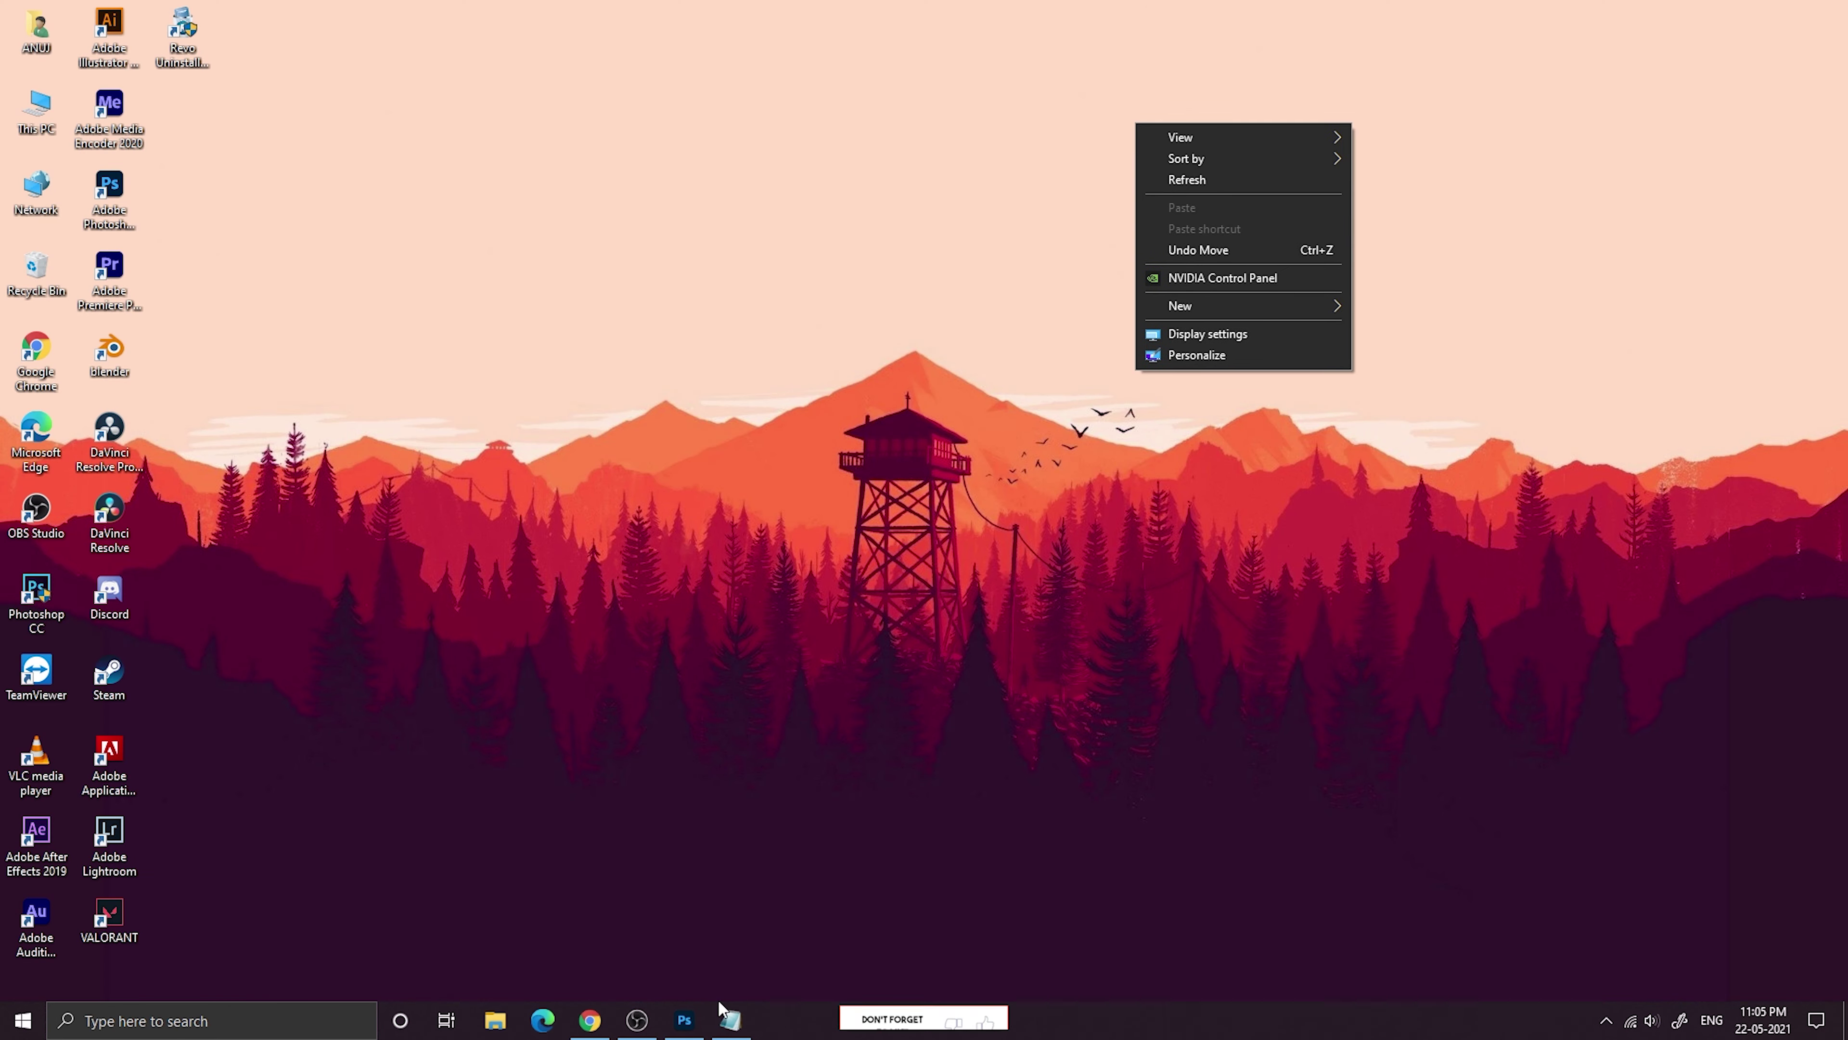
# Switch back to Photoshop, compare the man with Layer 14 hidden and shown, and select that layer.
pyautogui.click(687, 1019)
pyautogui.click(1521, 477)
pyautogui.click(1521, 477)
pyautogui.click(1612, 478)
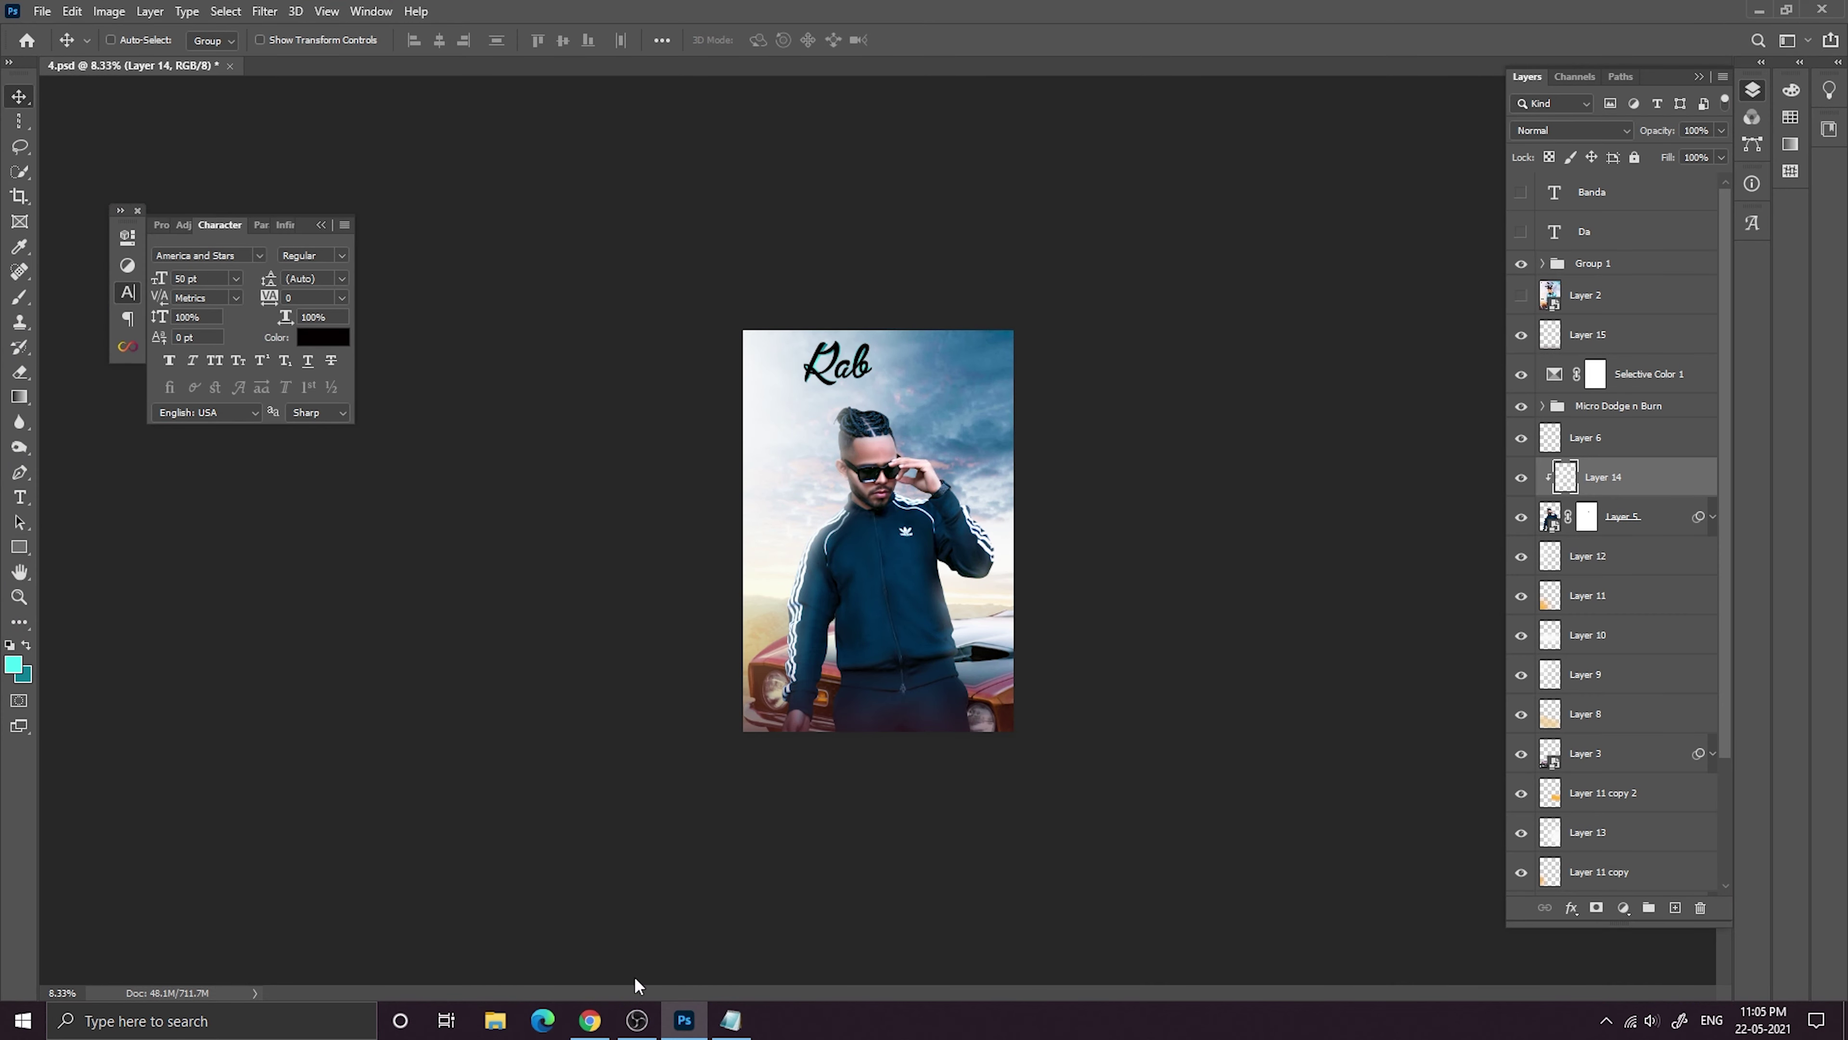
# Try to erase part of Layer 14 over the man's head and shoulder with a soft 700 px eraser at 47% opacity.
pyautogui.click(26, 376)
pyautogui.rightClick(787, 476)
pyautogui.click(821, 608)
pyautogui.click(269, 14)
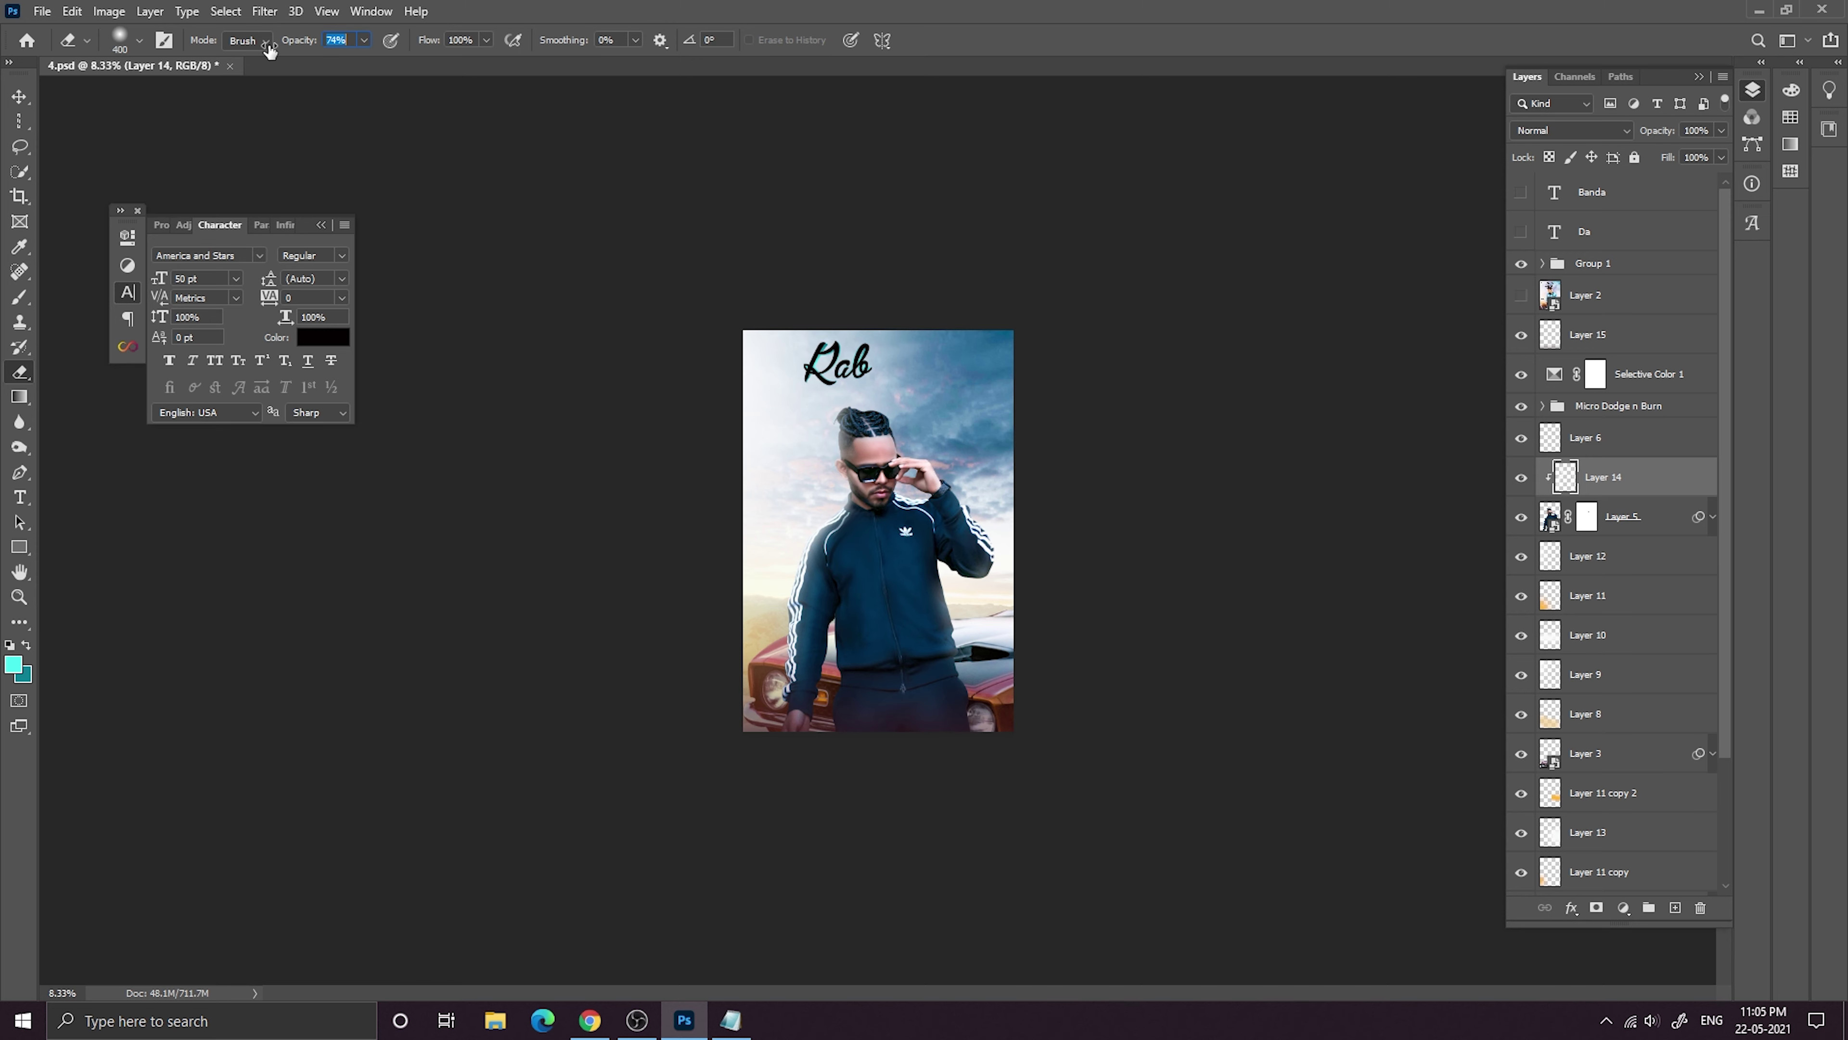
pyautogui.hotkey('ctrl', '+')
pyautogui.hotkey('ctrl', '+')
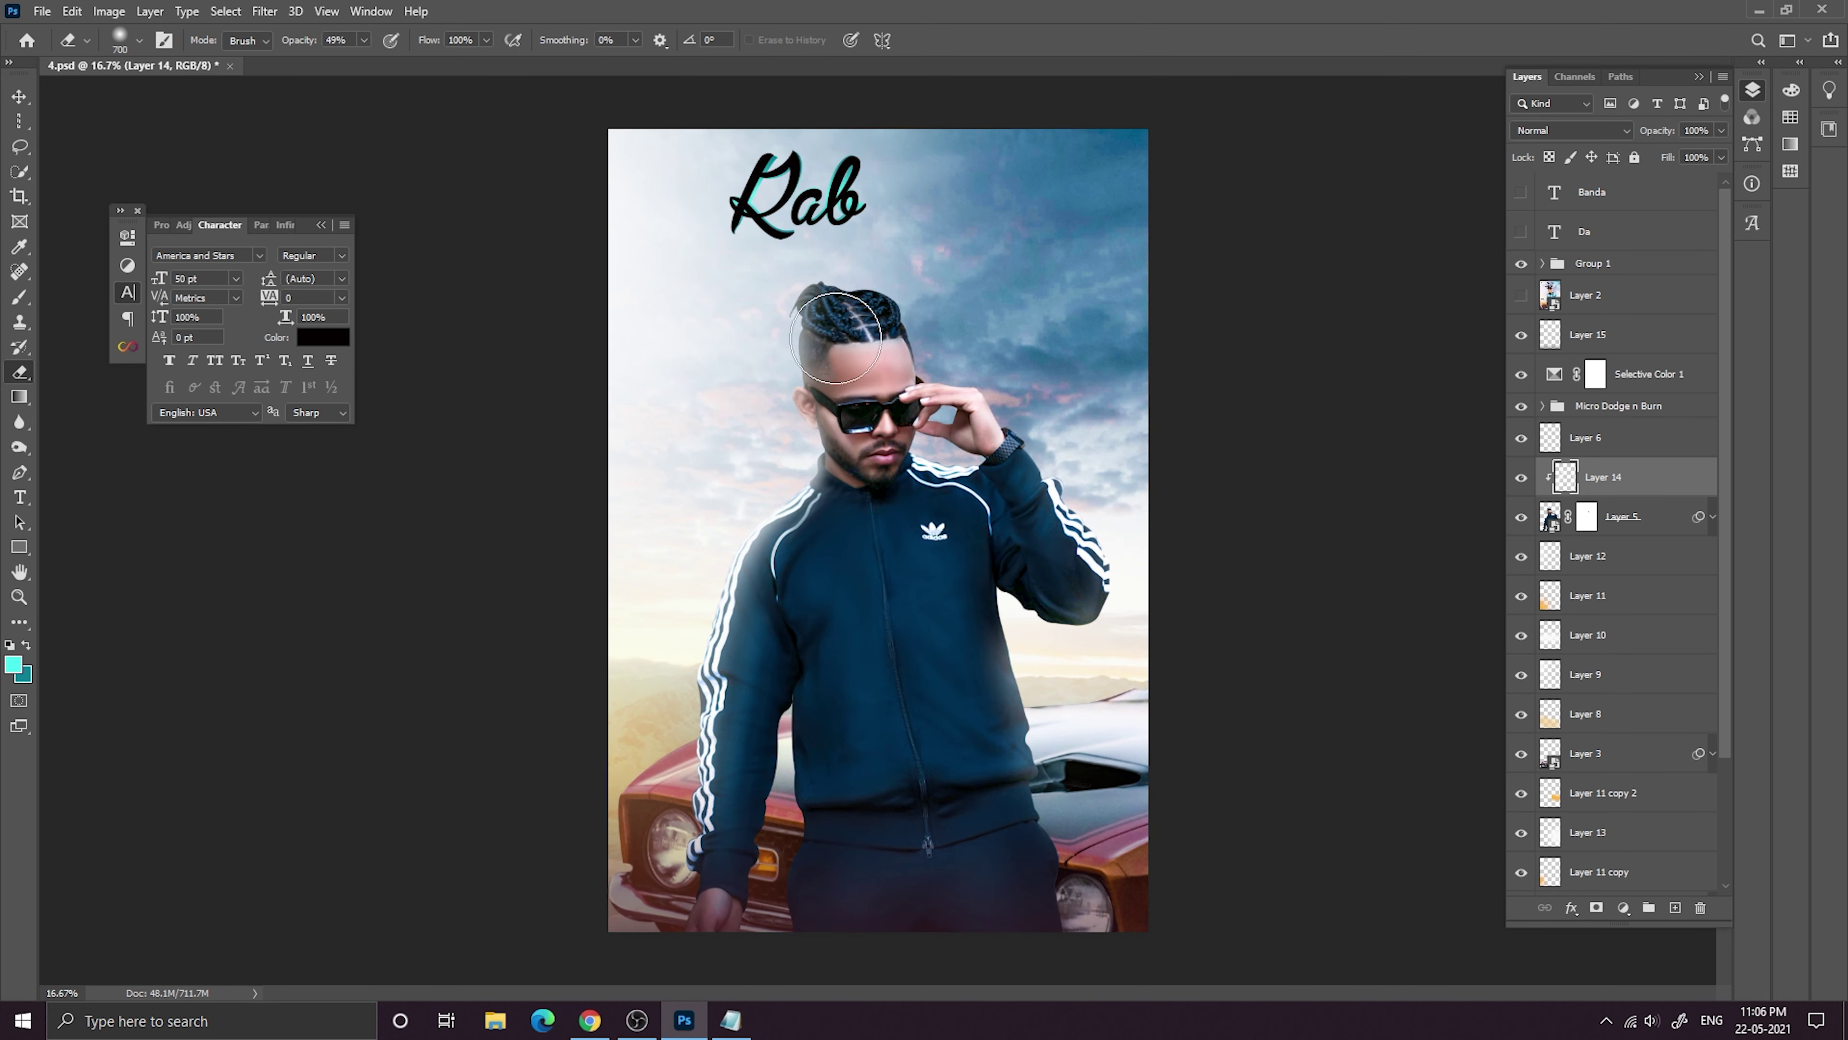
pyautogui.hotkey('ctrl', '-')
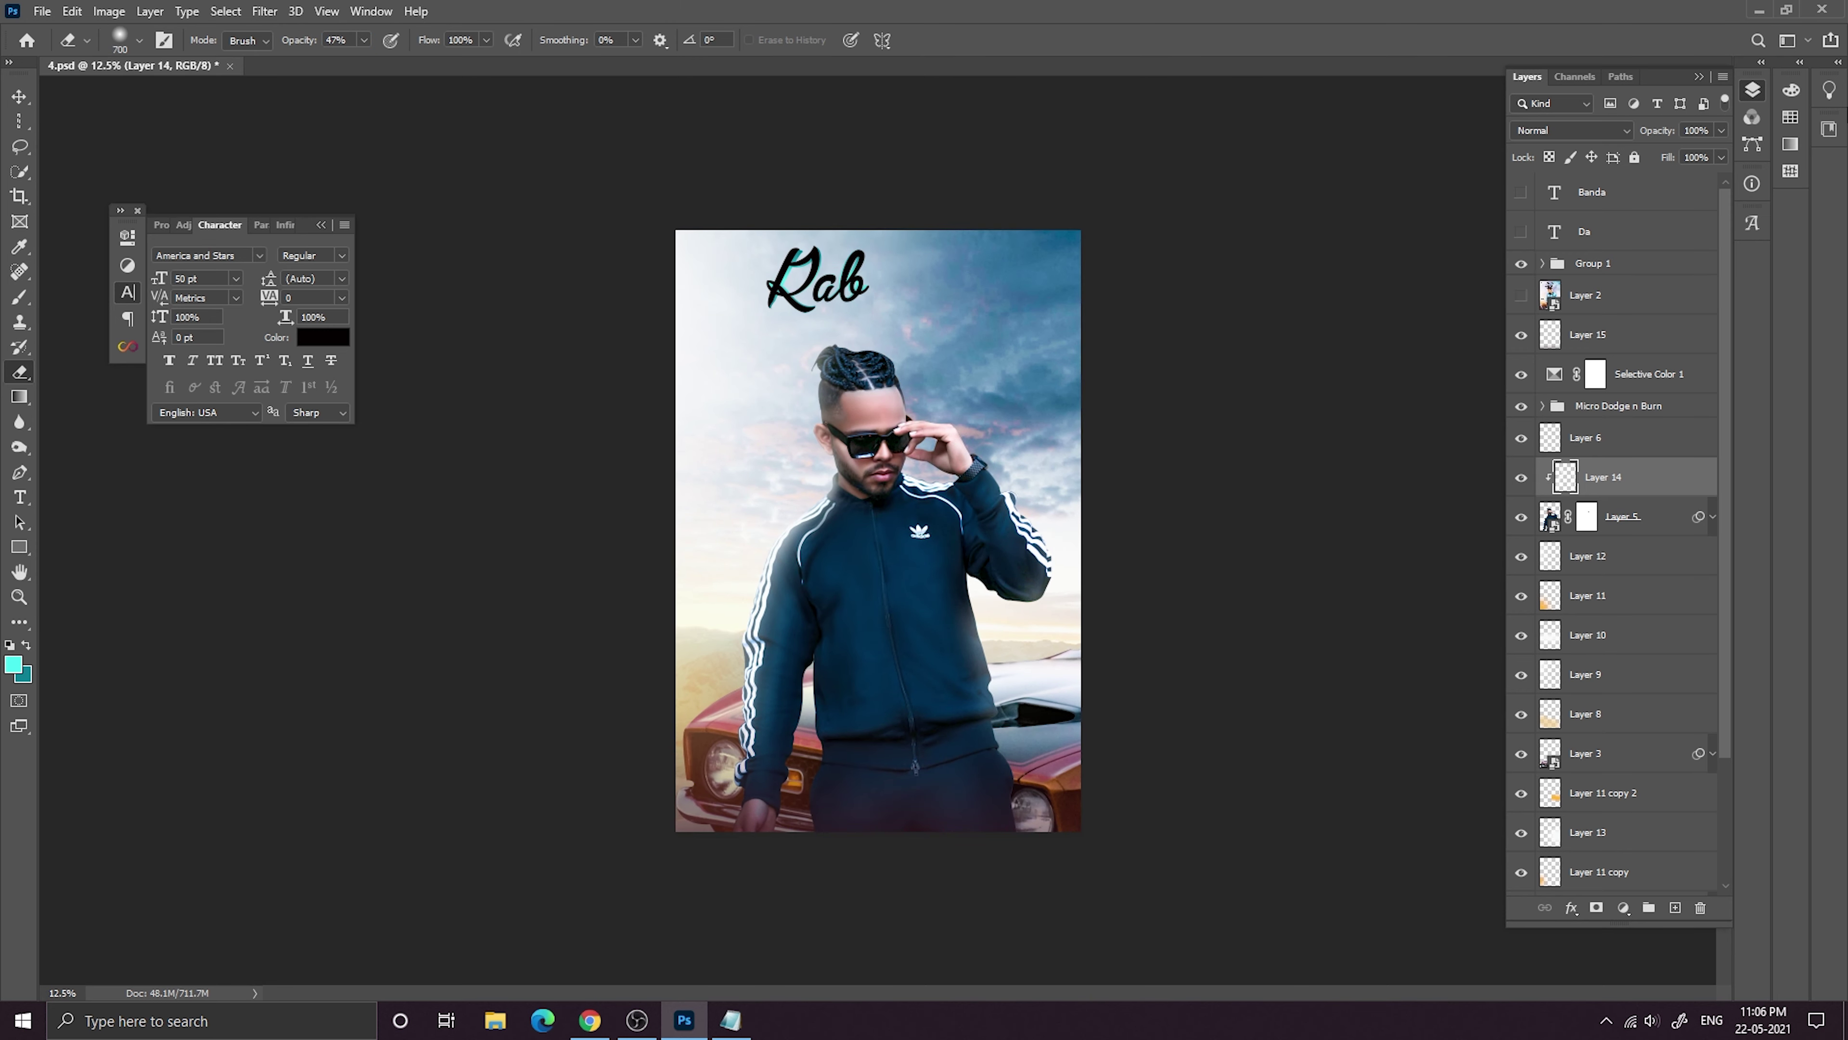
pyautogui.moveTo(812, 393); pyautogui.dragTo(826, 496)
pyautogui.hotkey('ctrl', 'z')
# Show the hidden Da text layer beside the Rab lettering and select it.
pyautogui.hotkey('ctrl', '-')
pyautogui.hotkey('ctrl', '-')
pyautogui.hotkey('ctrl', '-')
pyautogui.hotkey('ctrl', '+')
pyautogui.hotkey('ctrl', '+')
pyautogui.hotkey('ctrl', '+')
pyautogui.click(1614, 230)
pyautogui.hotkey('ctrl', '-')
pyautogui.hotkey('ctrl', '-')
pyautogui.hotkey('ctrl', '-')
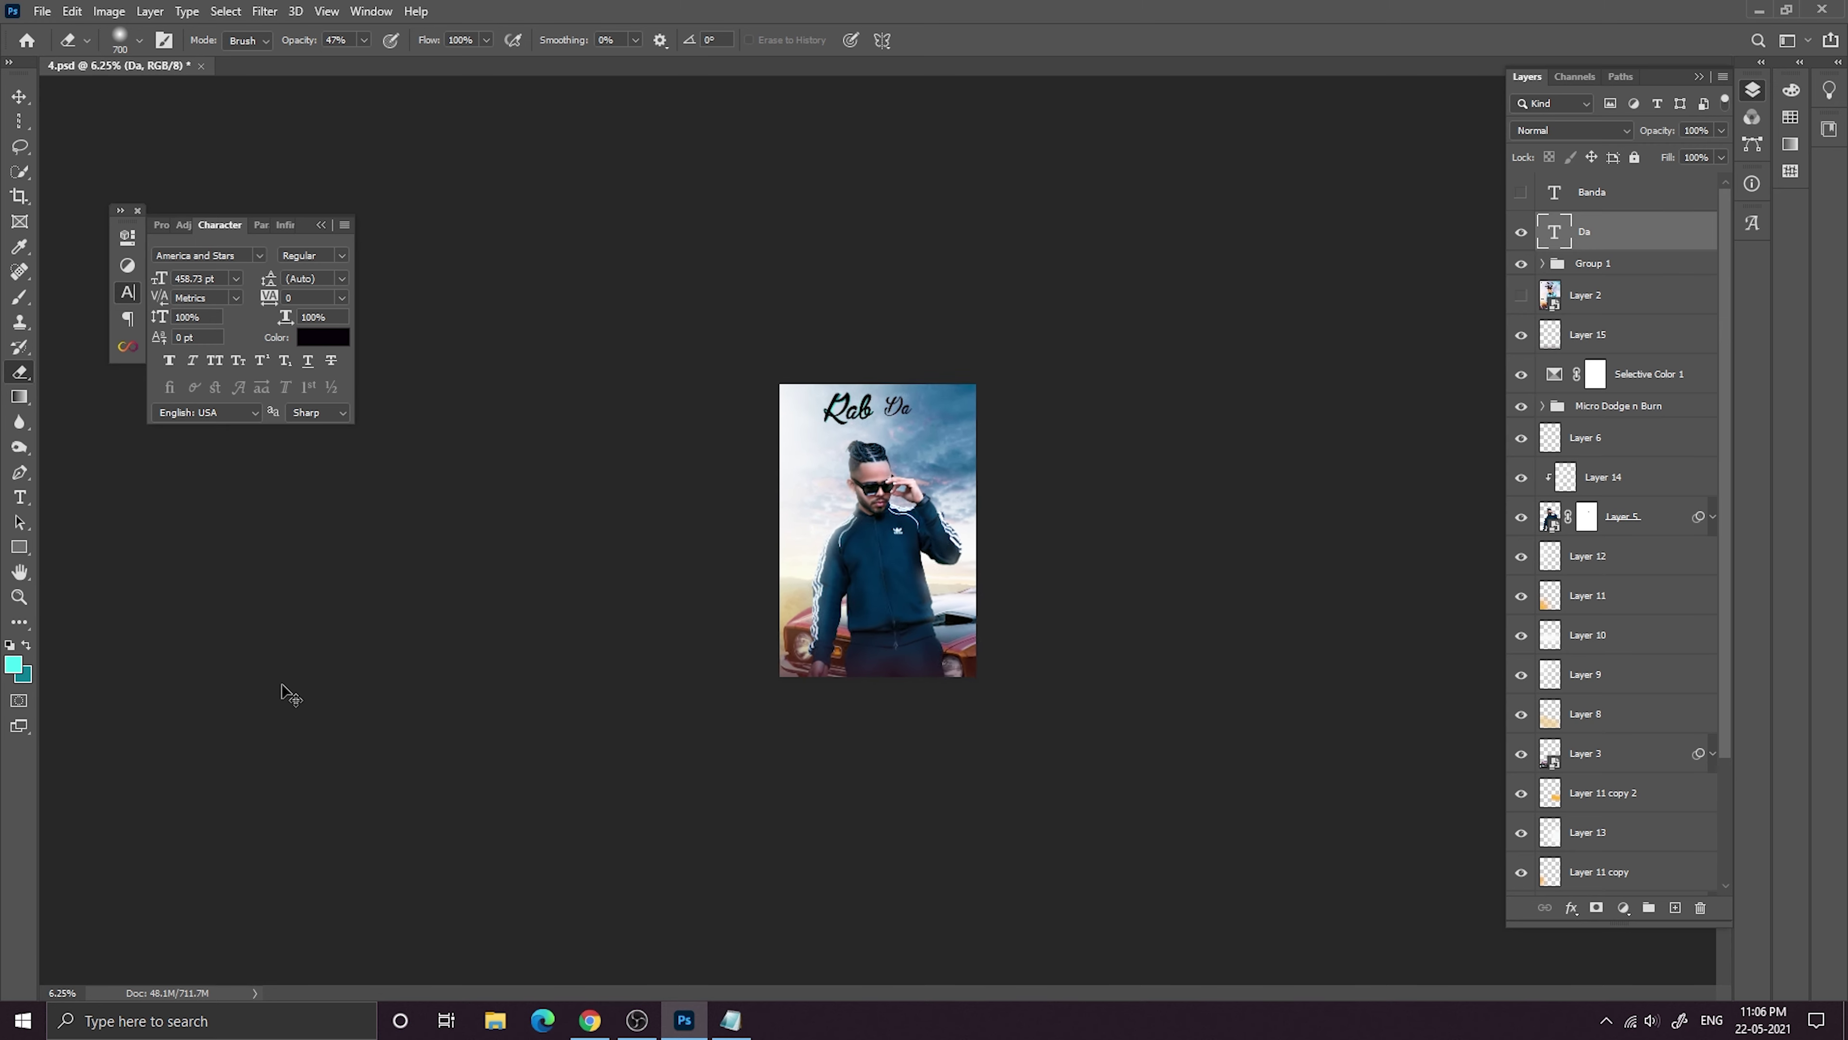
pyautogui.hotkey('ctrl', '+')
pyautogui.hotkey('ctrl', '+')
pyautogui.hotkey('ctrl', '+')
pyautogui.hotkey('ctrl', '+')
pyautogui.hotkey('ctrl', '-')
pyautogui.hotkey('ctrl', '-')
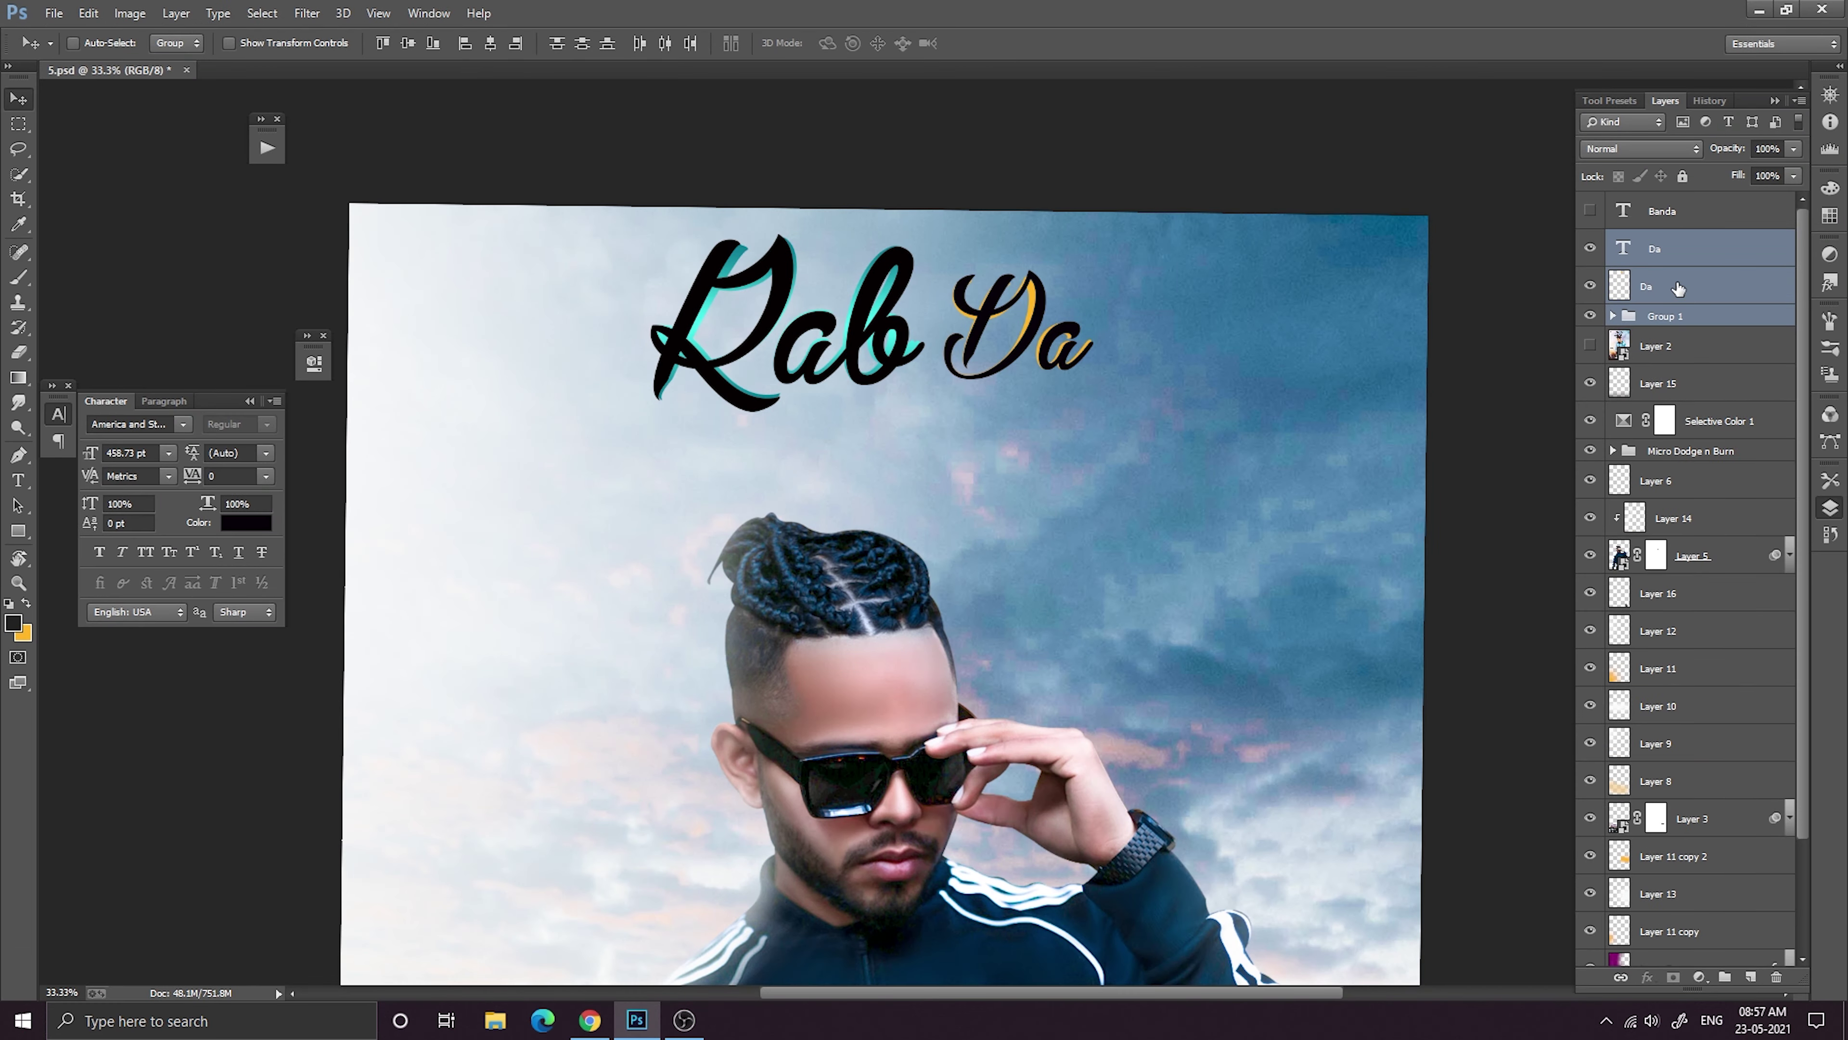
# Expand Group 1, select the Rab copy layer and open its Gradient Overlay settings.
pyautogui.click(1613, 315)
pyautogui.click(1689, 384)
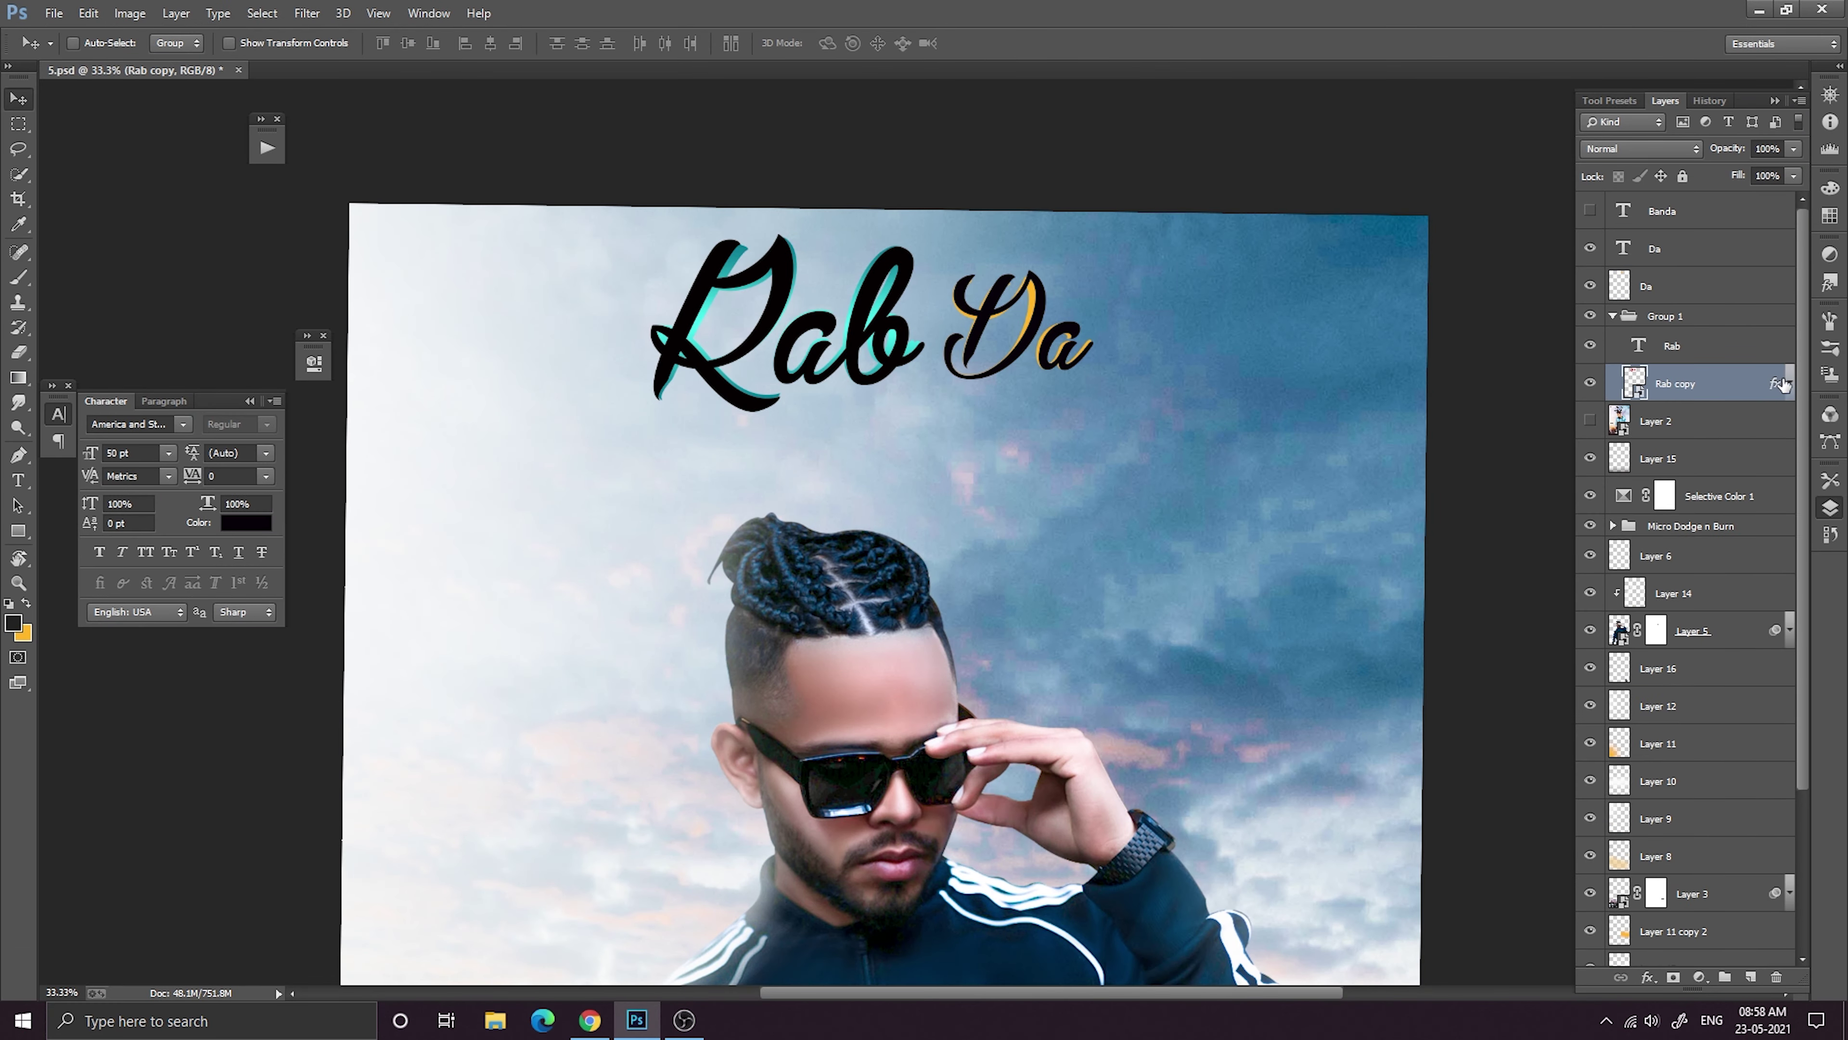
pyautogui.click(1789, 383)
pyautogui.doubleClick(1667, 413)
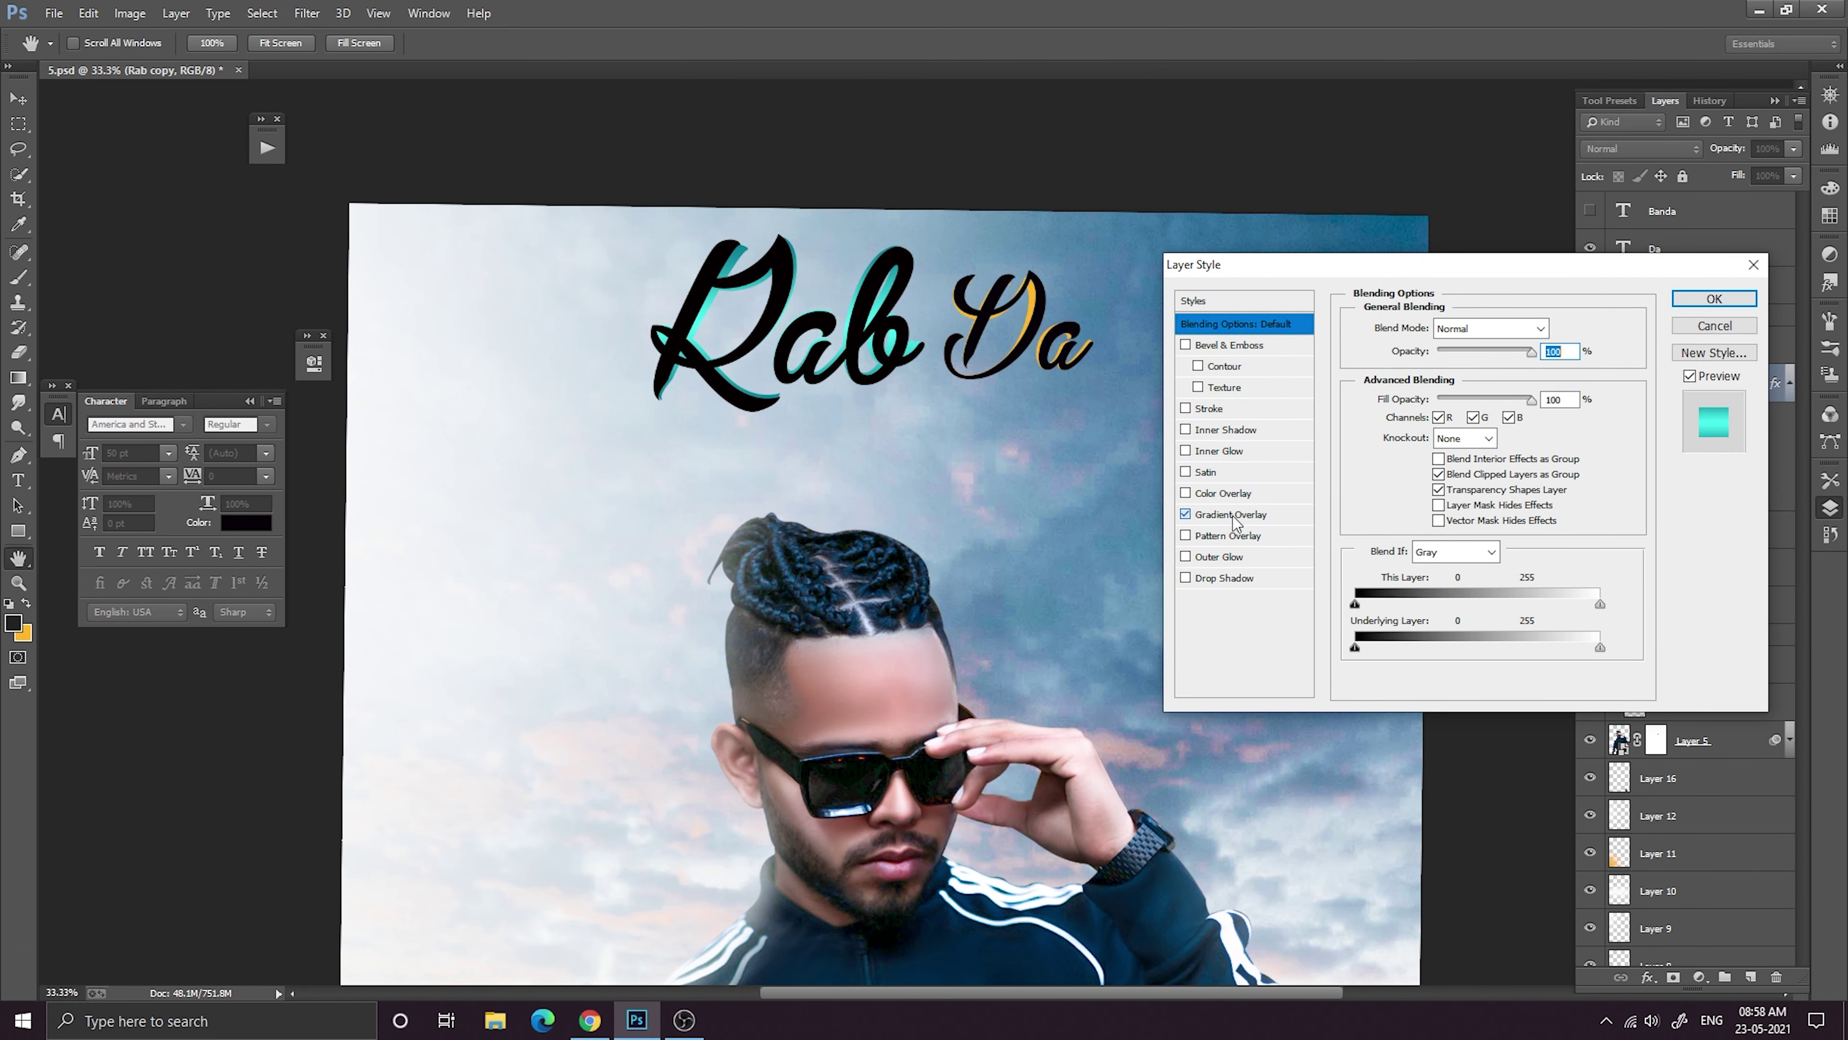
pyautogui.click(1233, 513)
# Copy the hex colour of the first stop in Rab copy's gradient and leave the layer style without changes.
pyautogui.click(1527, 372)
pyautogui.click(1476, 372)
pyautogui.click(1180, 499)
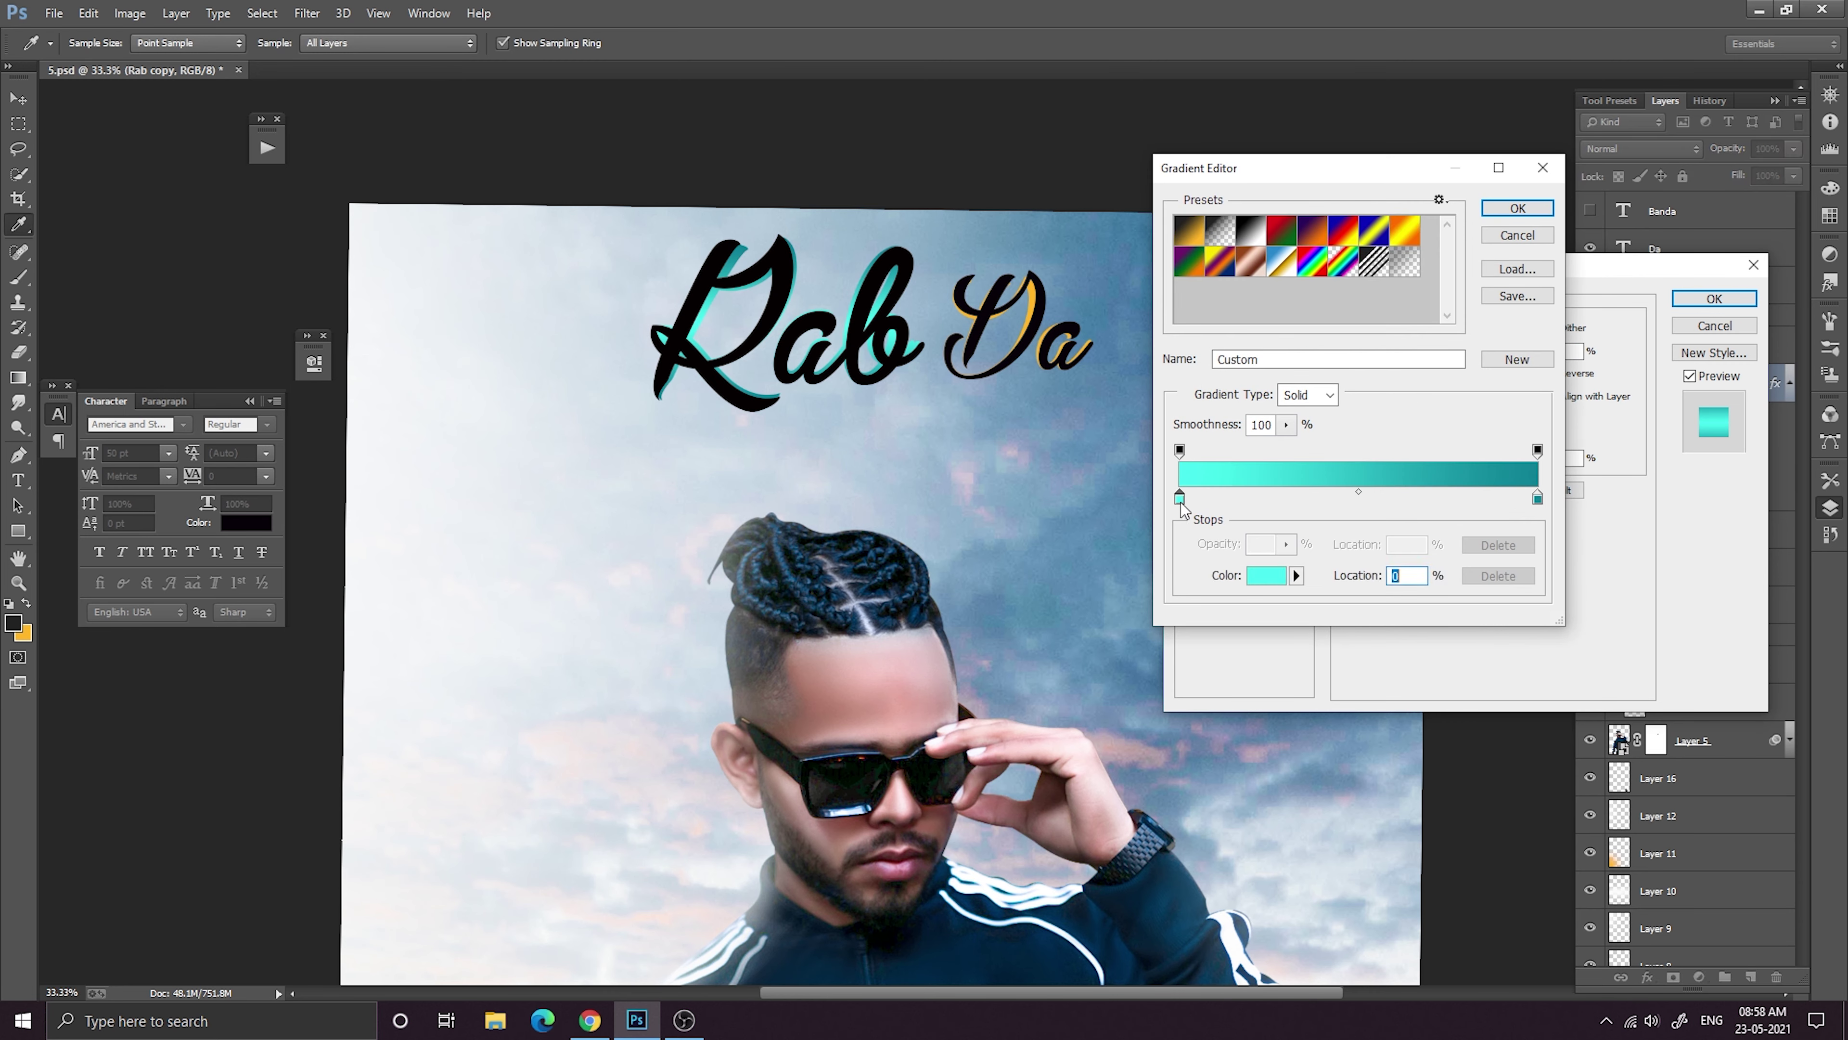
pyautogui.click(1253, 577)
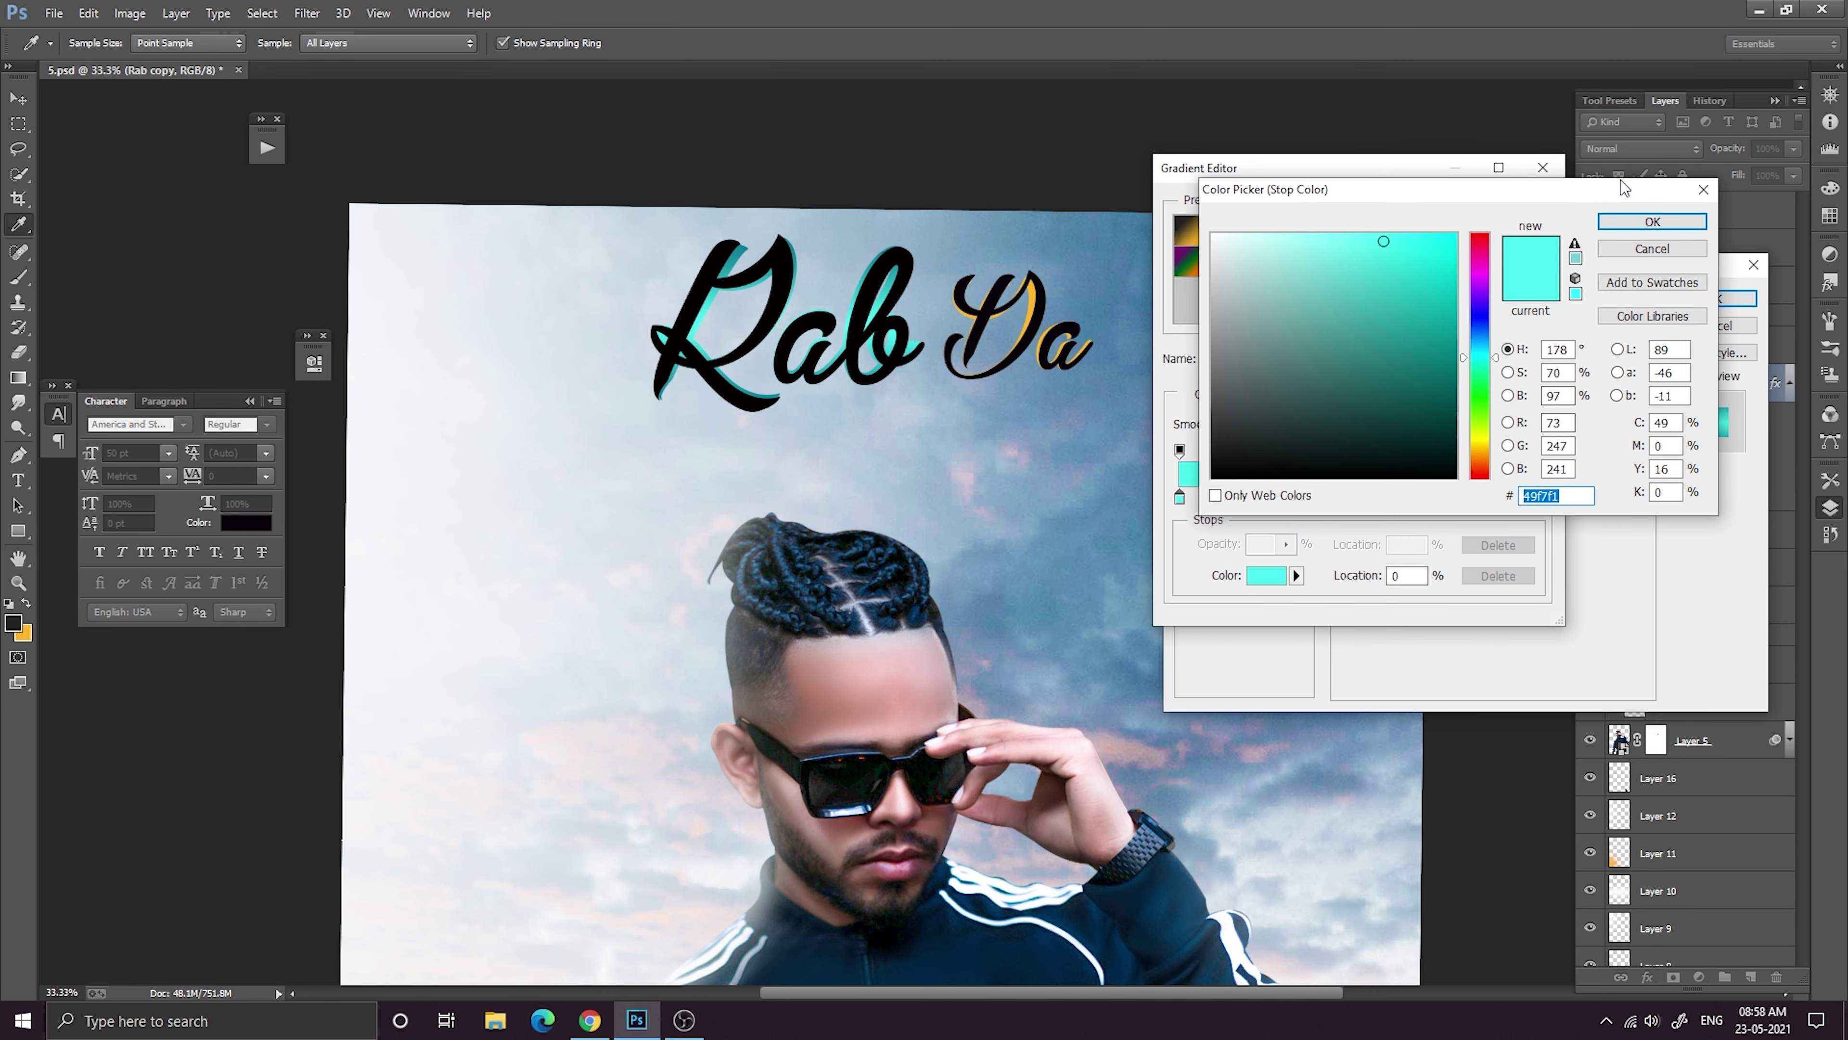
pyautogui.press('Return')
pyautogui.click(1528, 232)
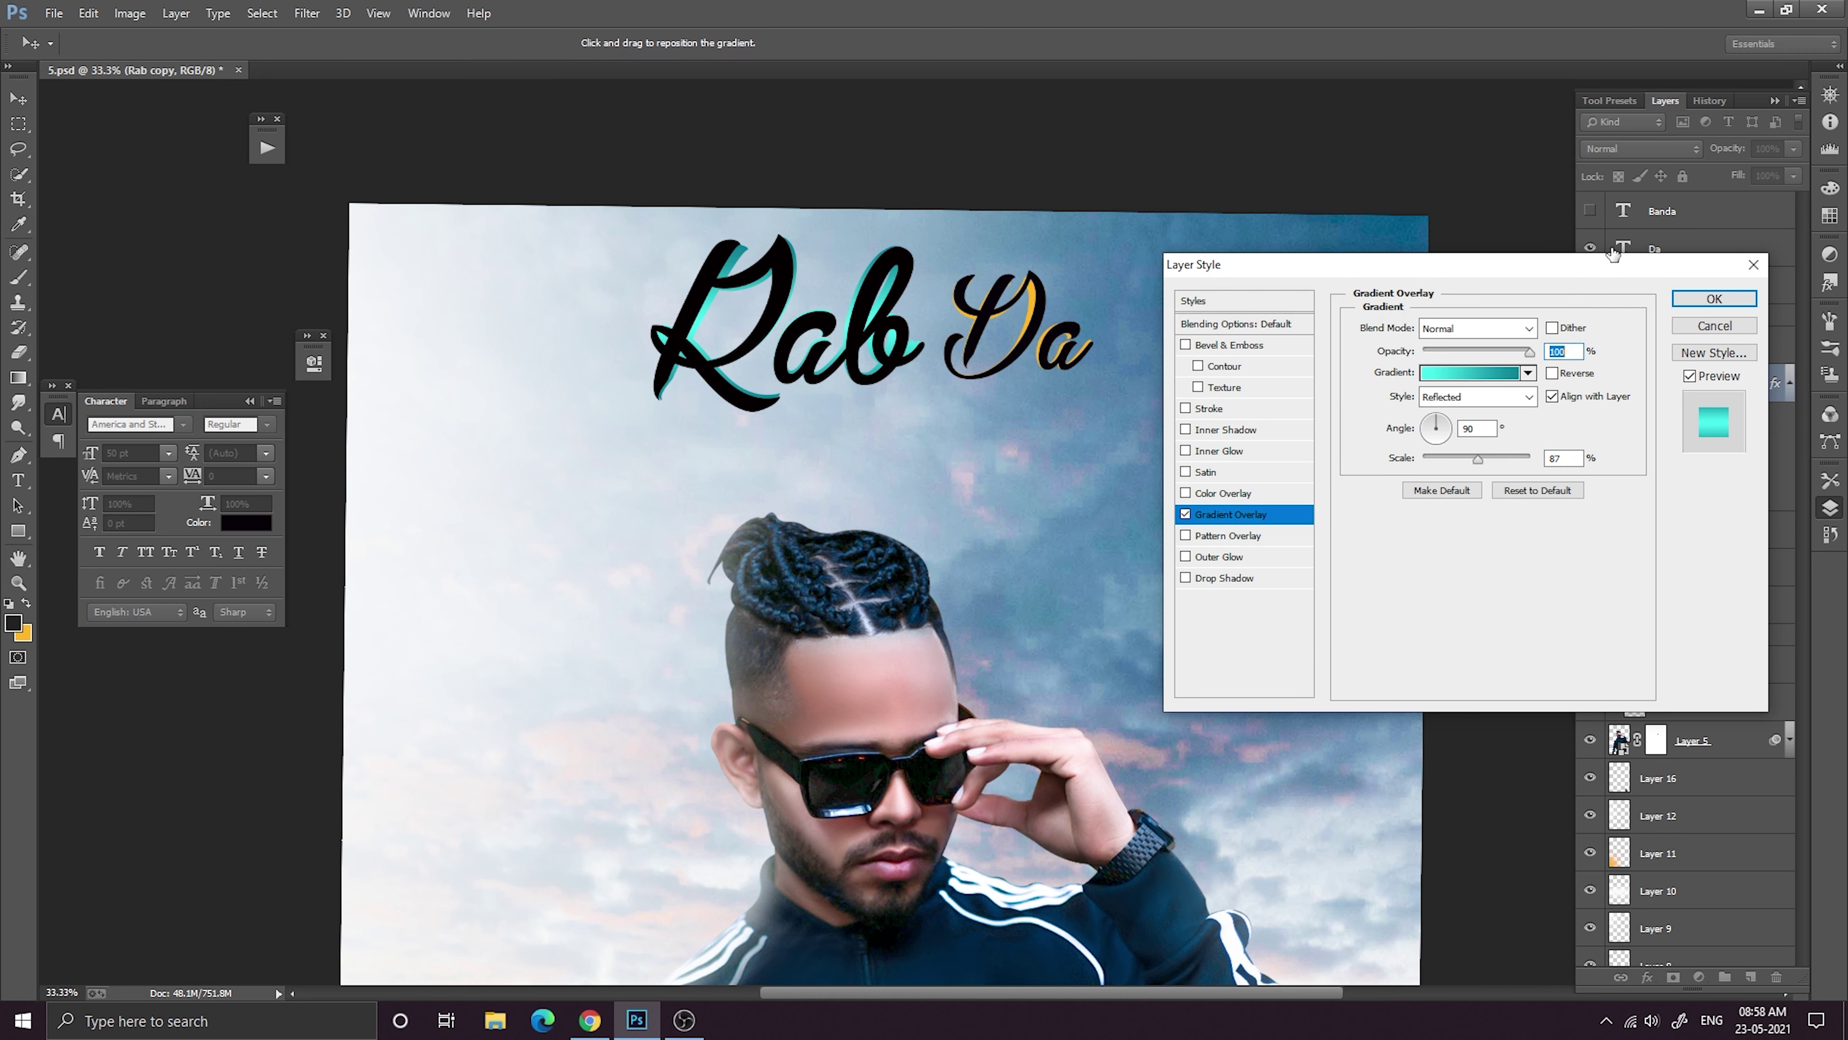
pyautogui.click(1714, 326)
# Set the foreground colour to 49f7f1.
pyautogui.click(12, 622)
pyautogui.press('BackSpace')
pyautogui.hotkey('ctrl', 'v')
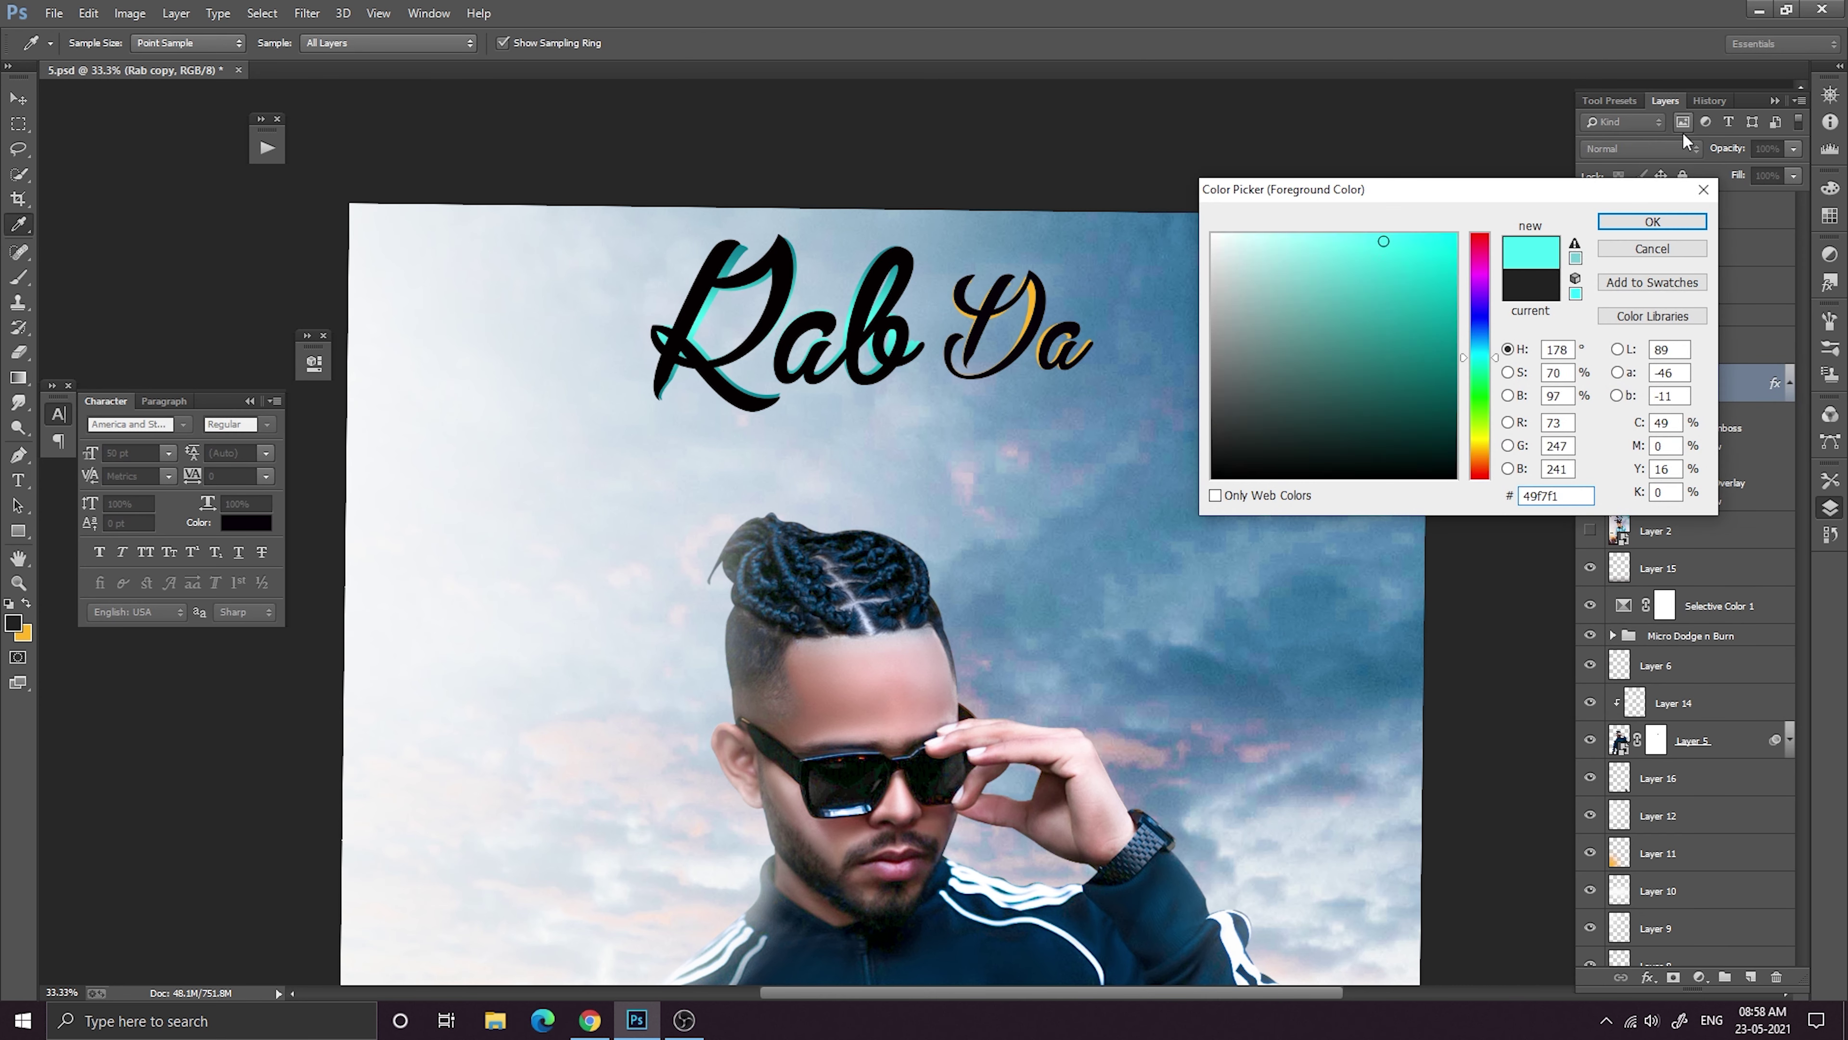
pyautogui.click(1666, 220)
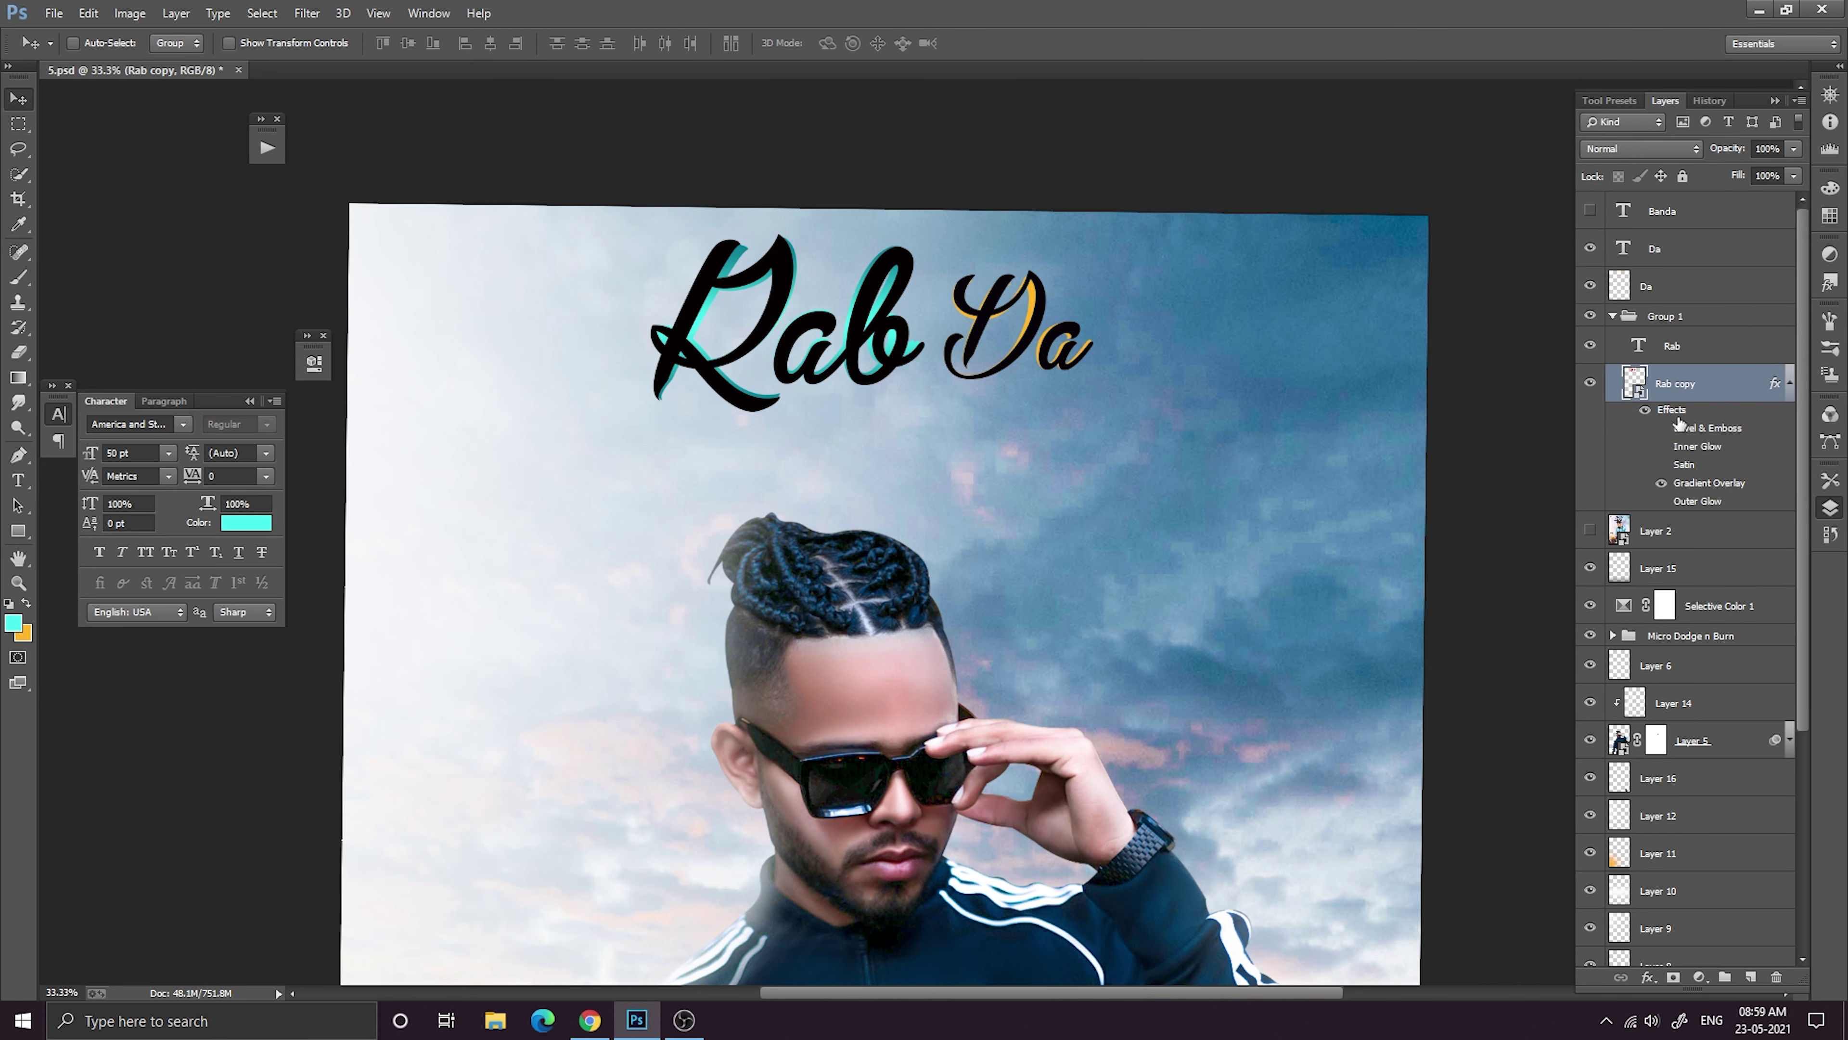
# Copy the hex colour of the end stop in Rab copy's overlay gradient, leaving its layer style without changes.
pyautogui.doubleClick(1664, 412)
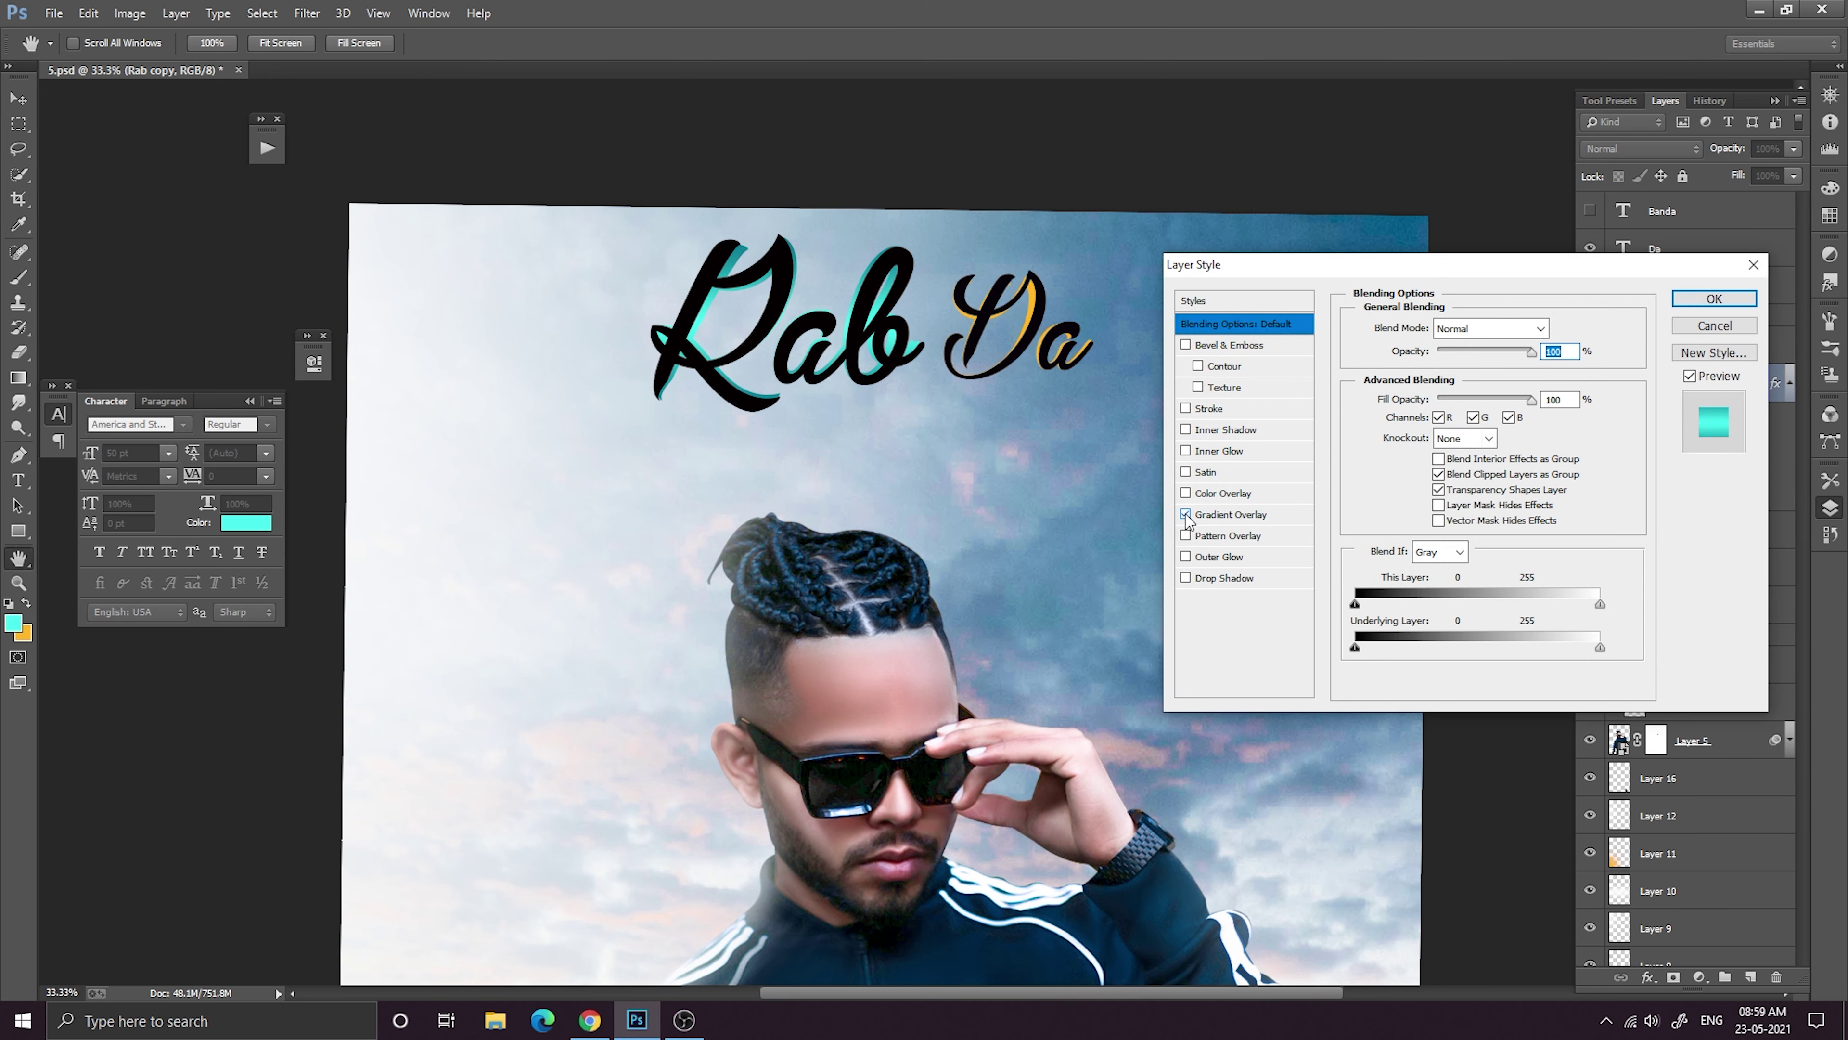
pyautogui.click(1220, 514)
pyautogui.click(1486, 373)
pyautogui.click(1536, 498)
pyautogui.click(1269, 575)
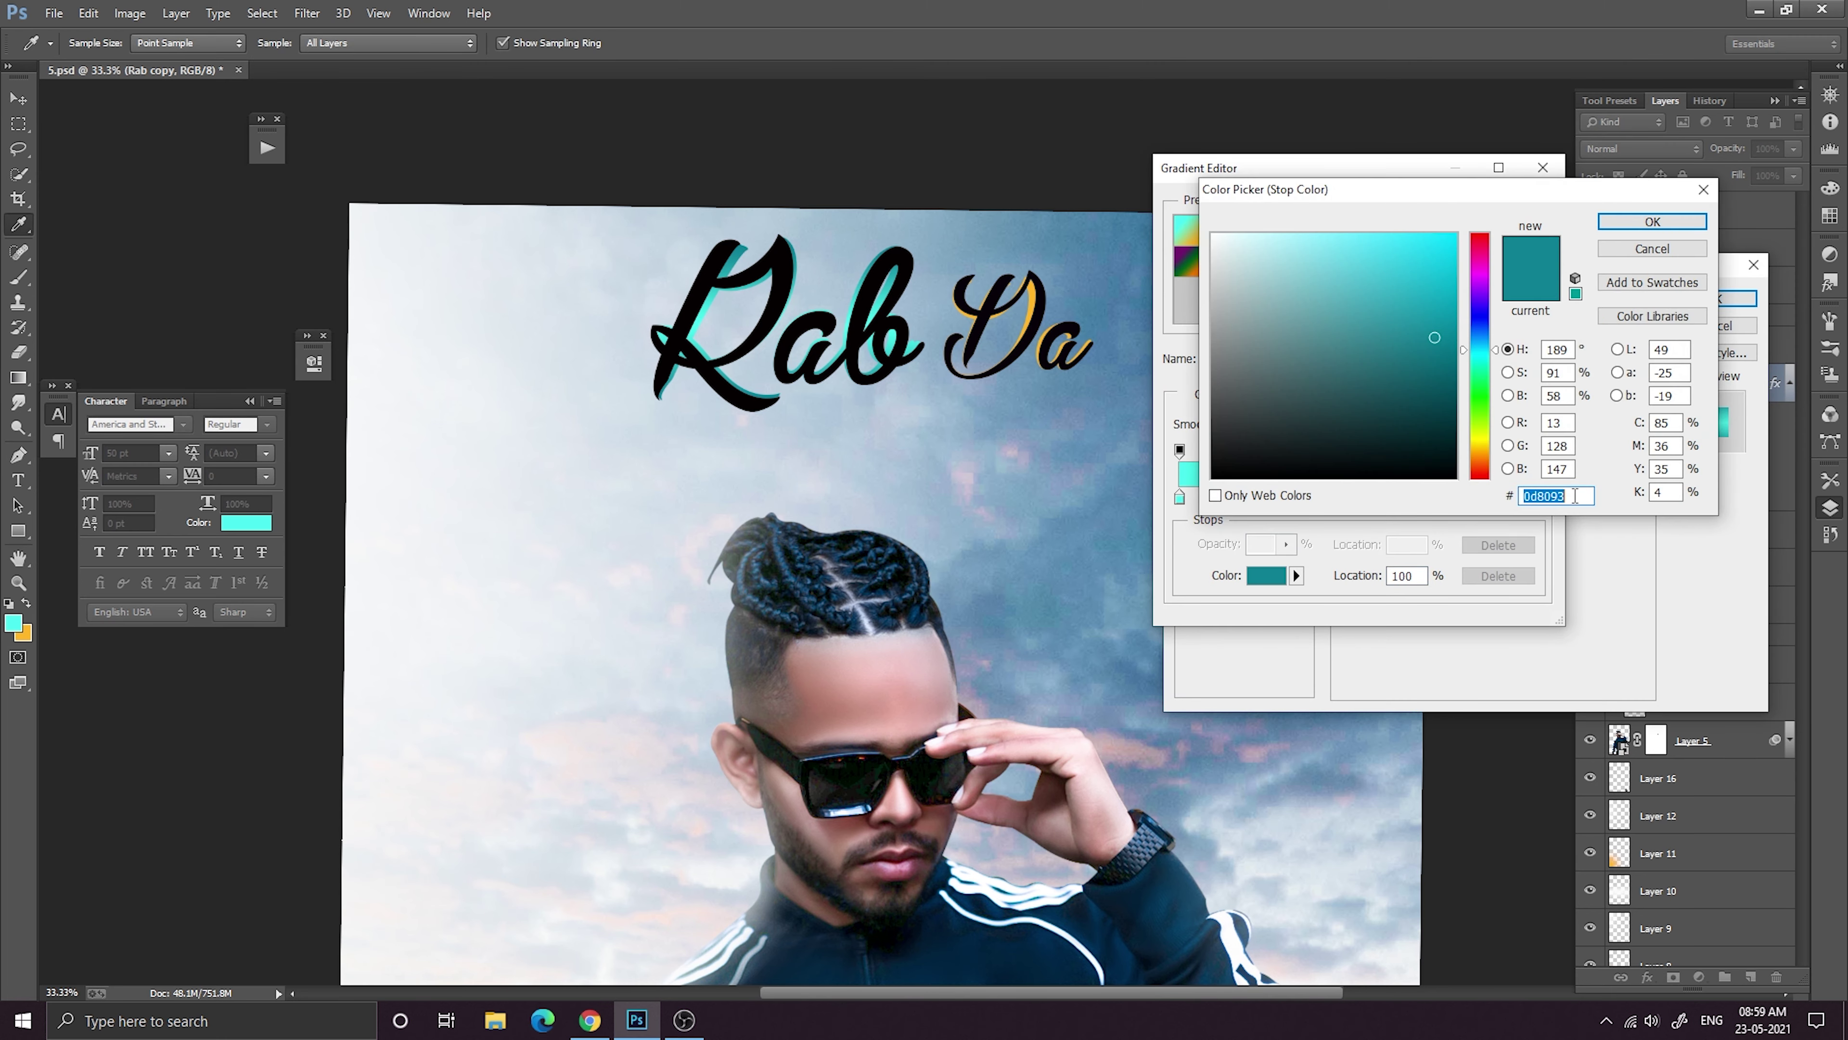
pyautogui.click(1672, 248)
pyautogui.click(1515, 227)
pyautogui.click(1724, 326)
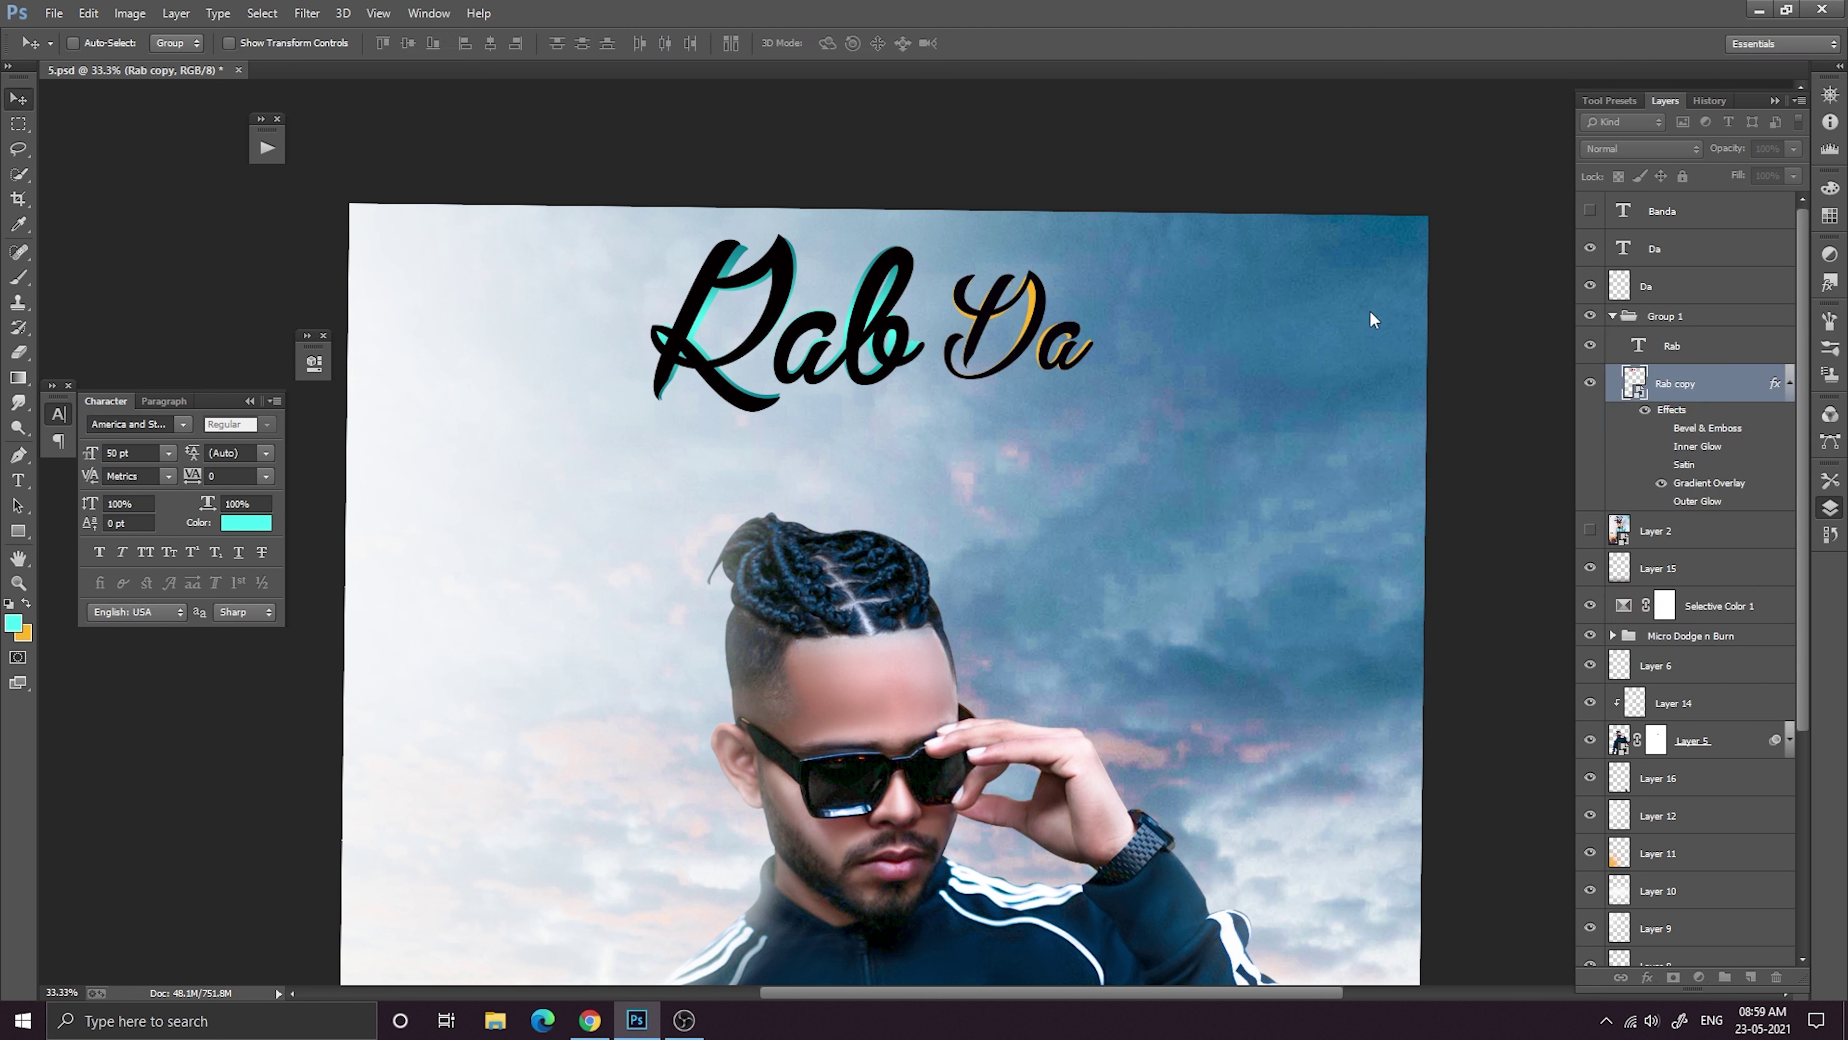
# Set the background colour to the copied hex value 0d8093.
pyautogui.click(26, 632)
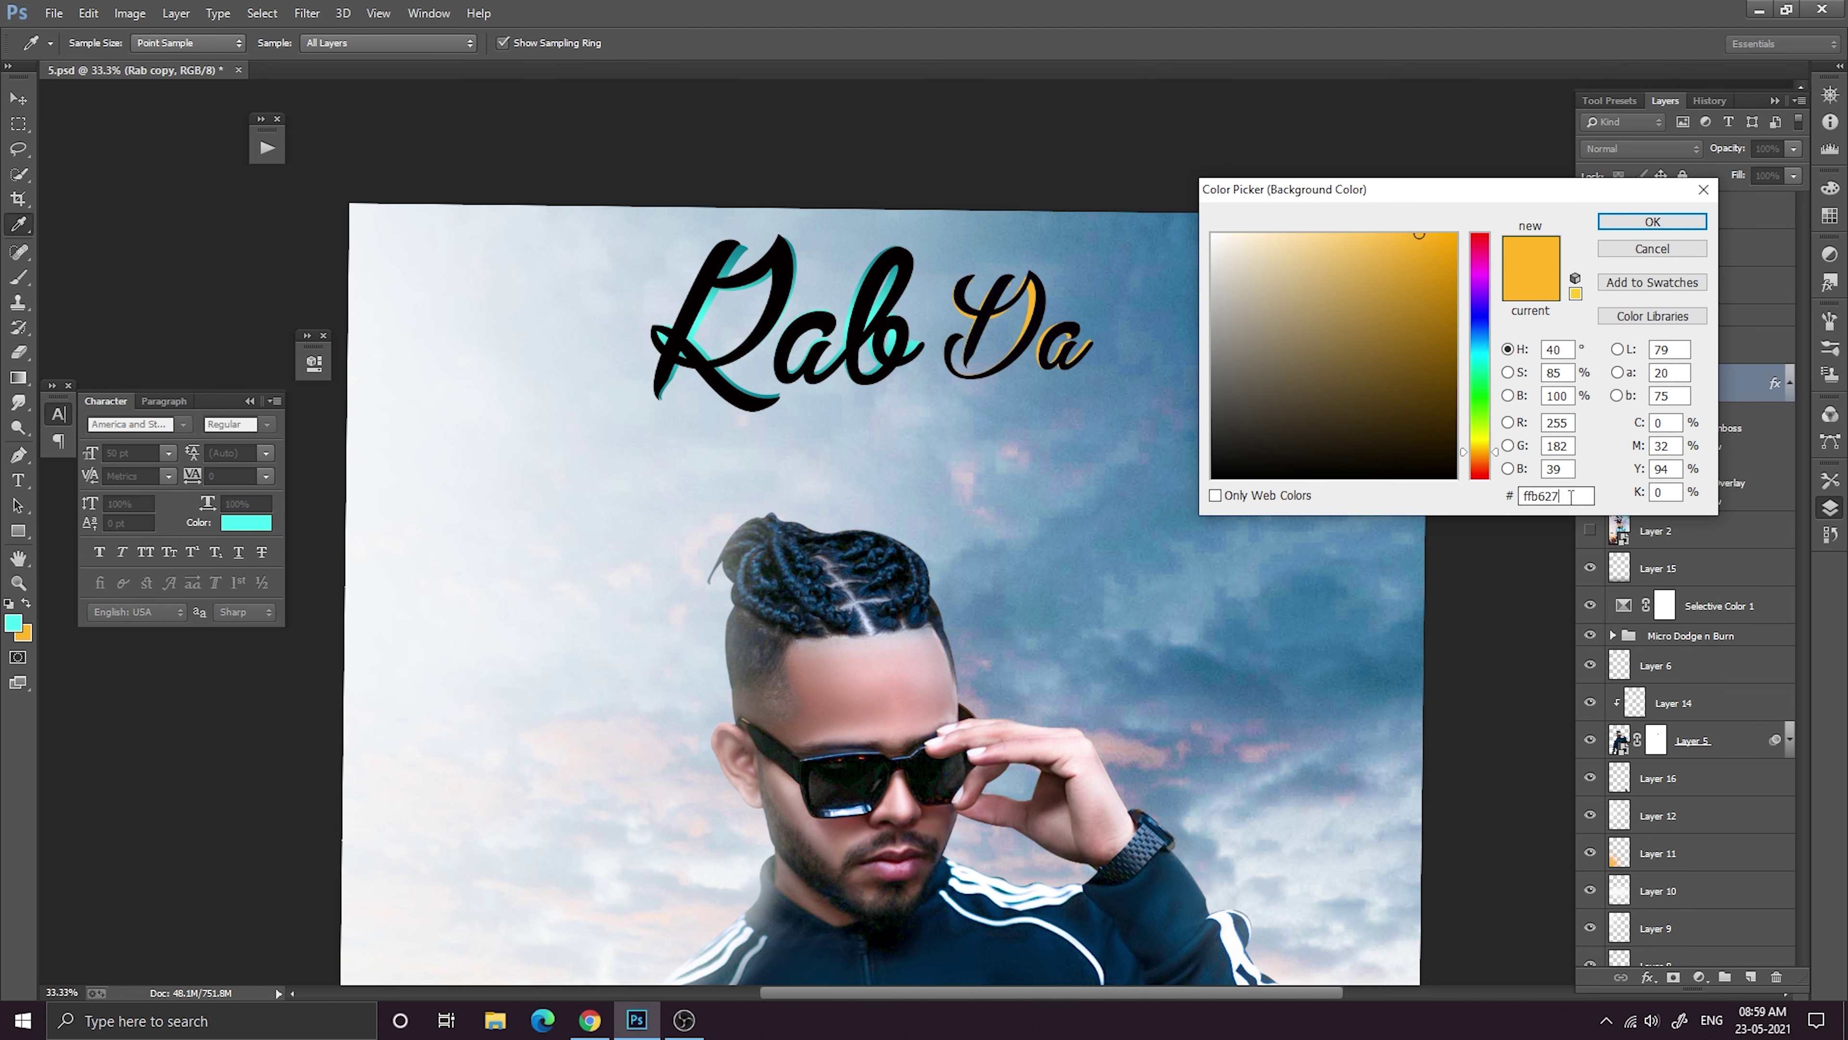
pyautogui.press('BackSpace')
pyautogui.press('BackSpace')
pyautogui.press('BackSpace')
pyautogui.press('BackSpace')
pyautogui.press('BackSpace')
pyautogui.press('BackSpace')
pyautogui.hotkey('ctrl', 'v')
pyautogui.click(1604, 225)
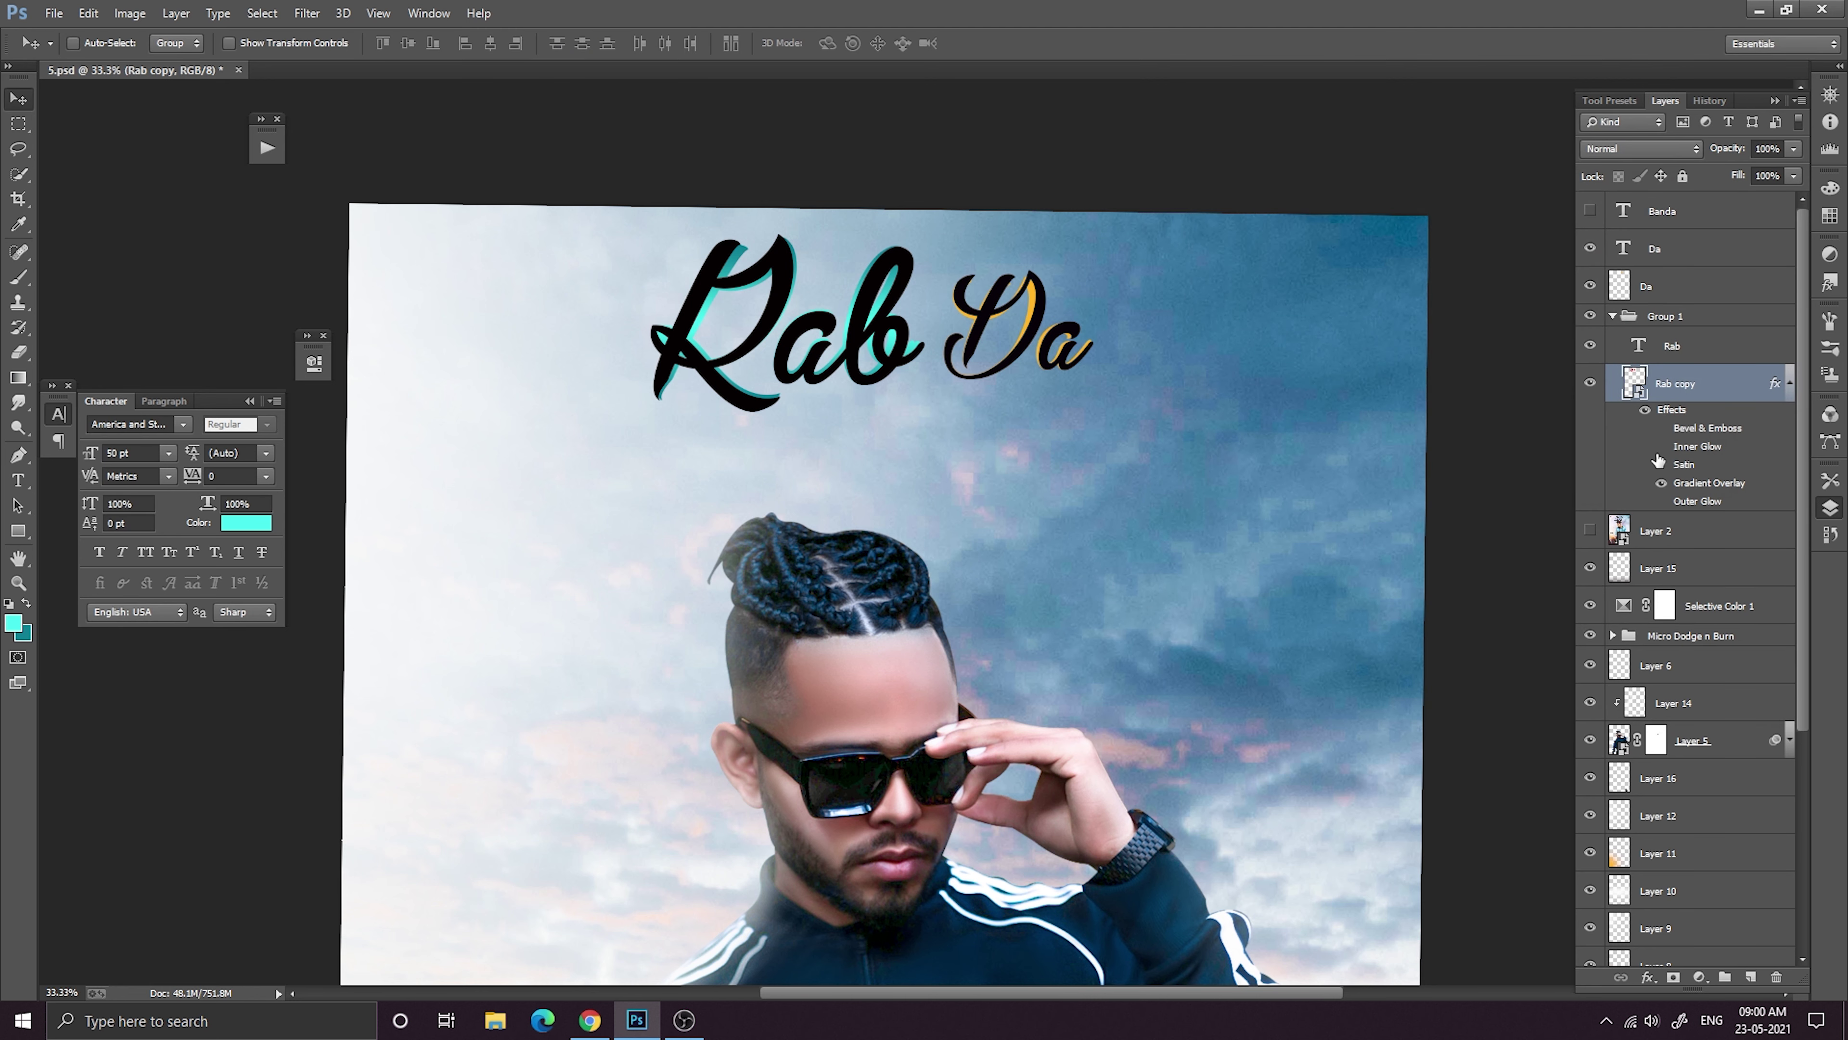
pyautogui.click(1646, 412)
pyautogui.click(1646, 412)
pyautogui.click(1791, 383)
pyautogui.click(1613, 316)
pyautogui.rightClick(1675, 293)
pyautogui.click(1498, 211)
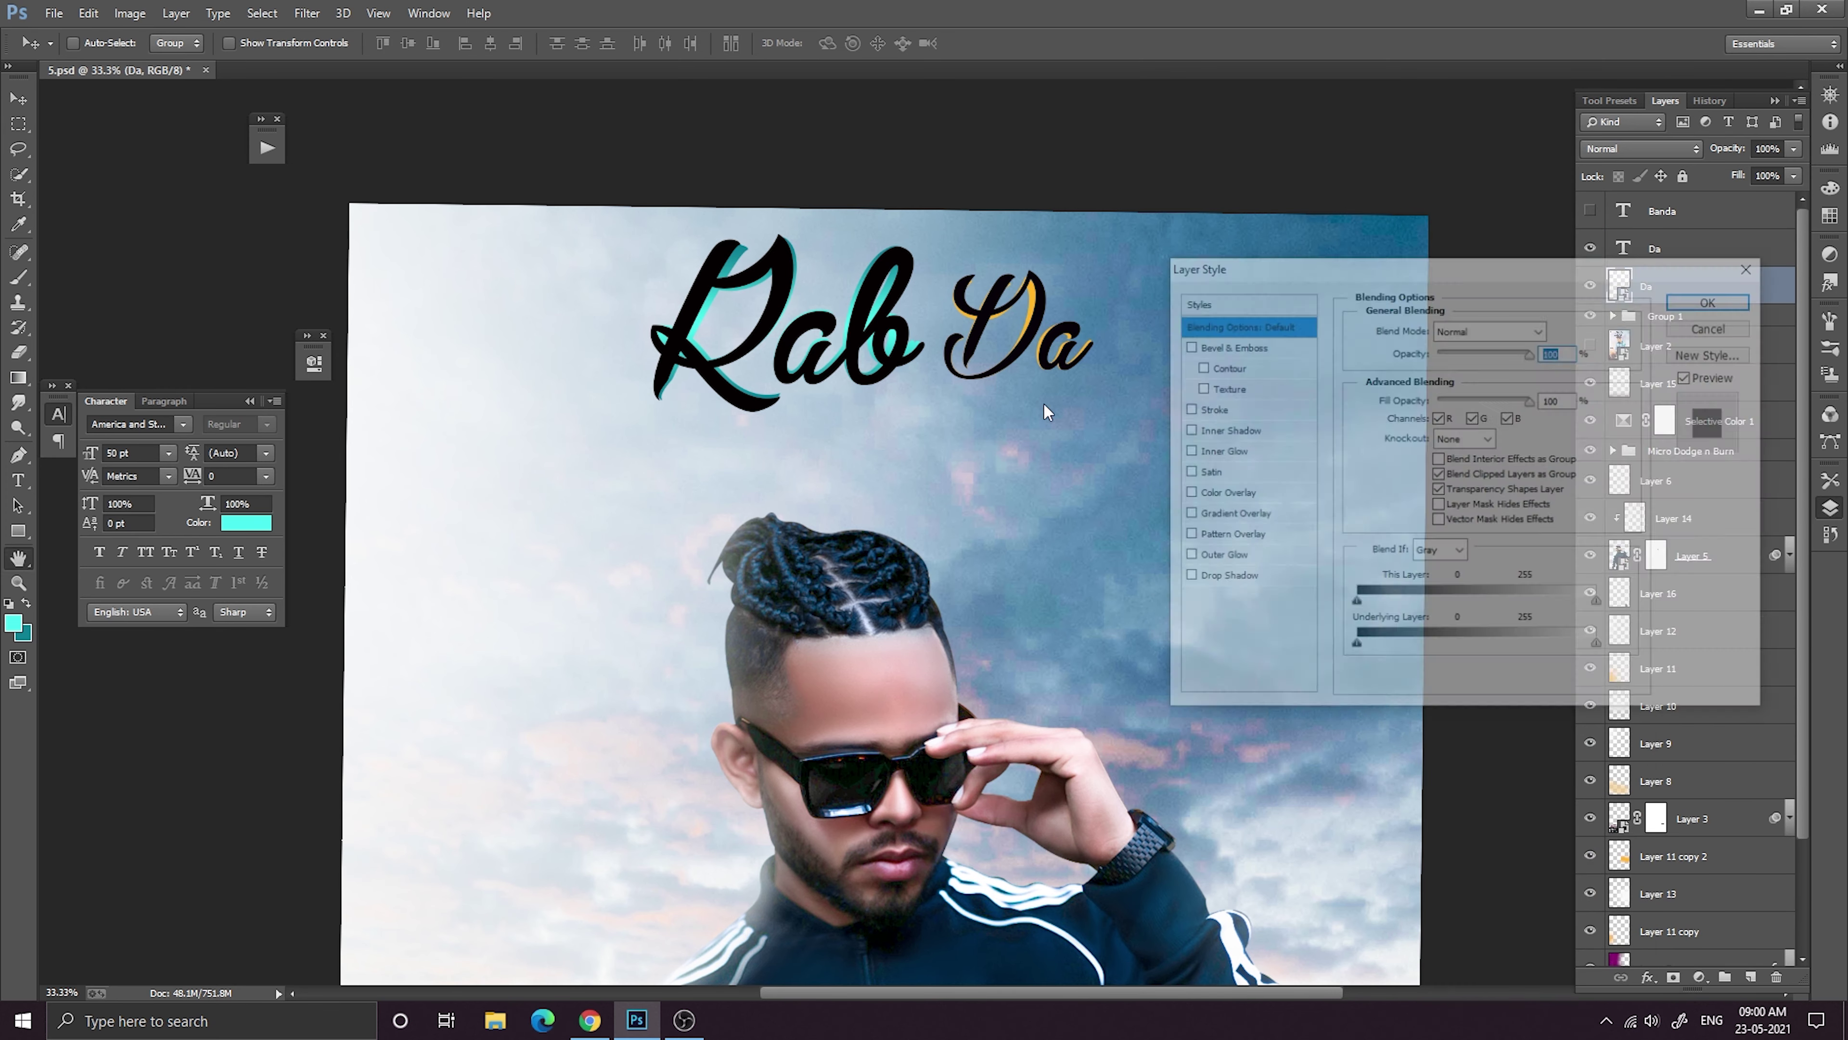
pyautogui.click(1227, 514)
pyautogui.click(1472, 372)
pyautogui.click(1191, 231)
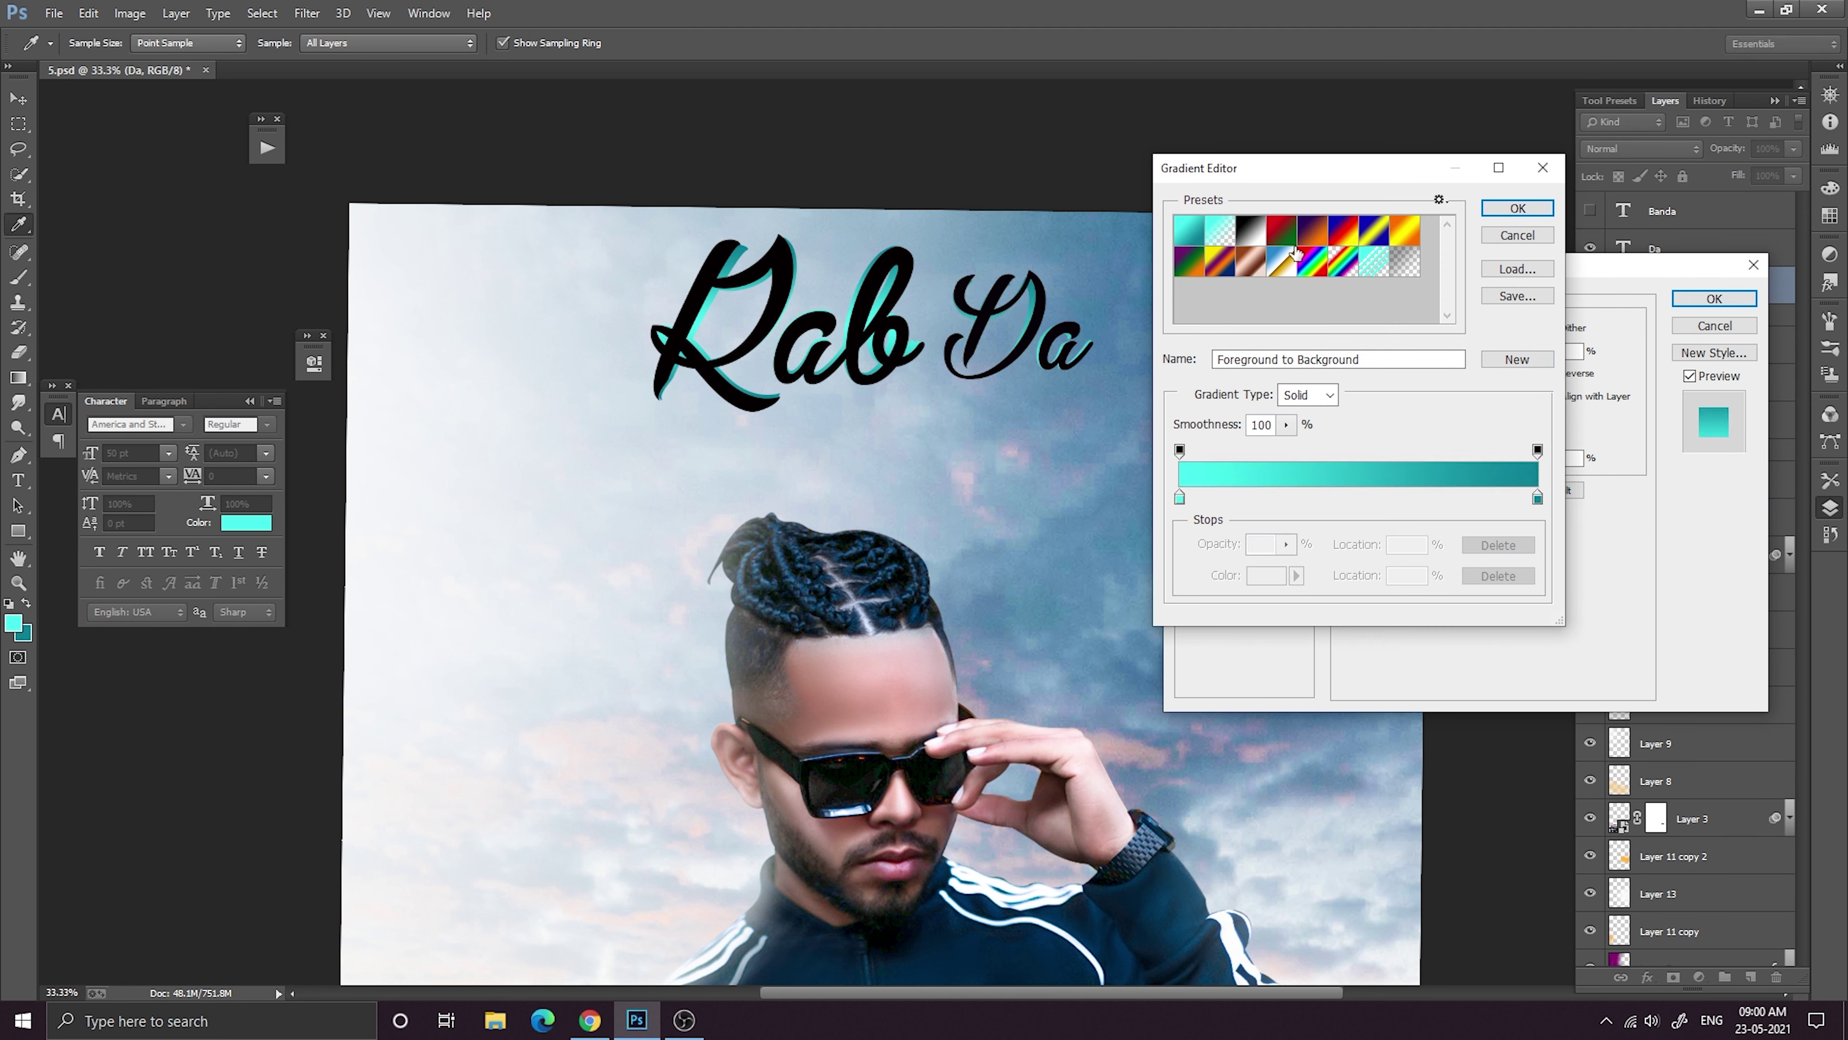
pyautogui.click(1517, 209)
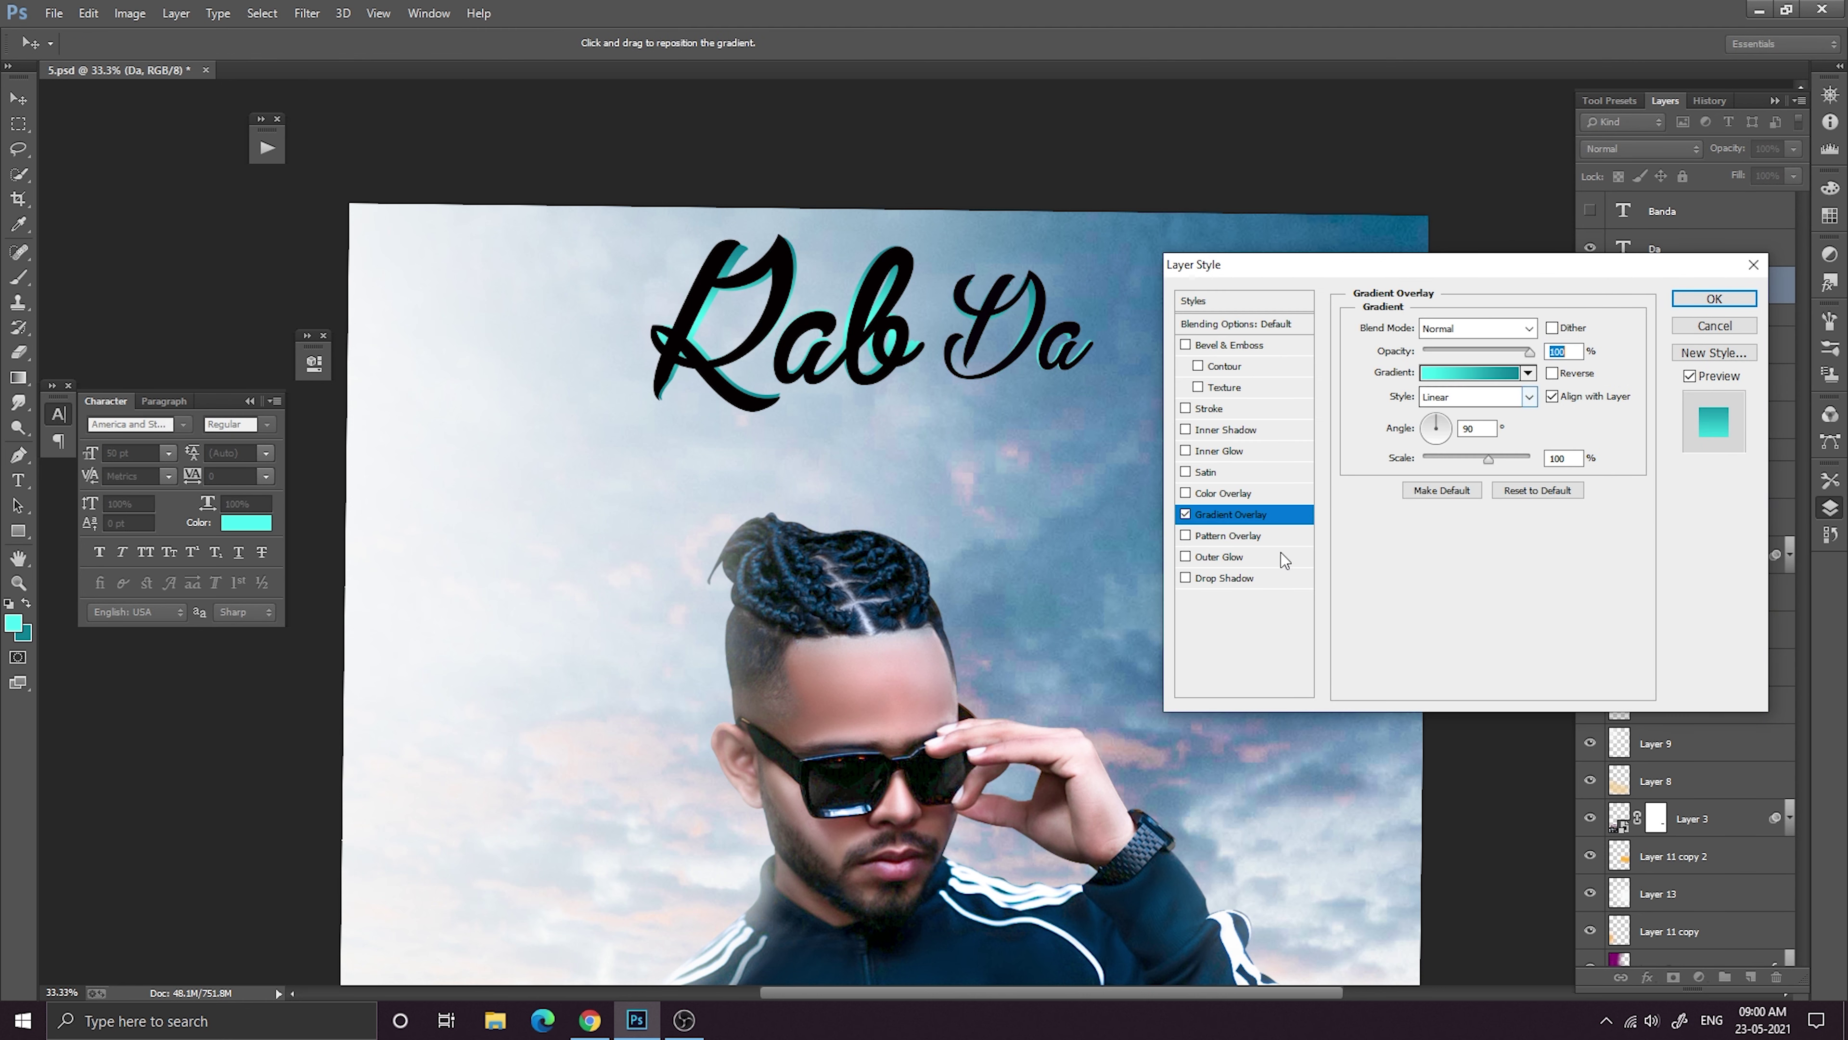
pyautogui.click(1753, 266)
# Check the gradient style and scale in Rab copy's Gradient Overlay settings, then collapse Group 1.
pyautogui.click(1612, 316)
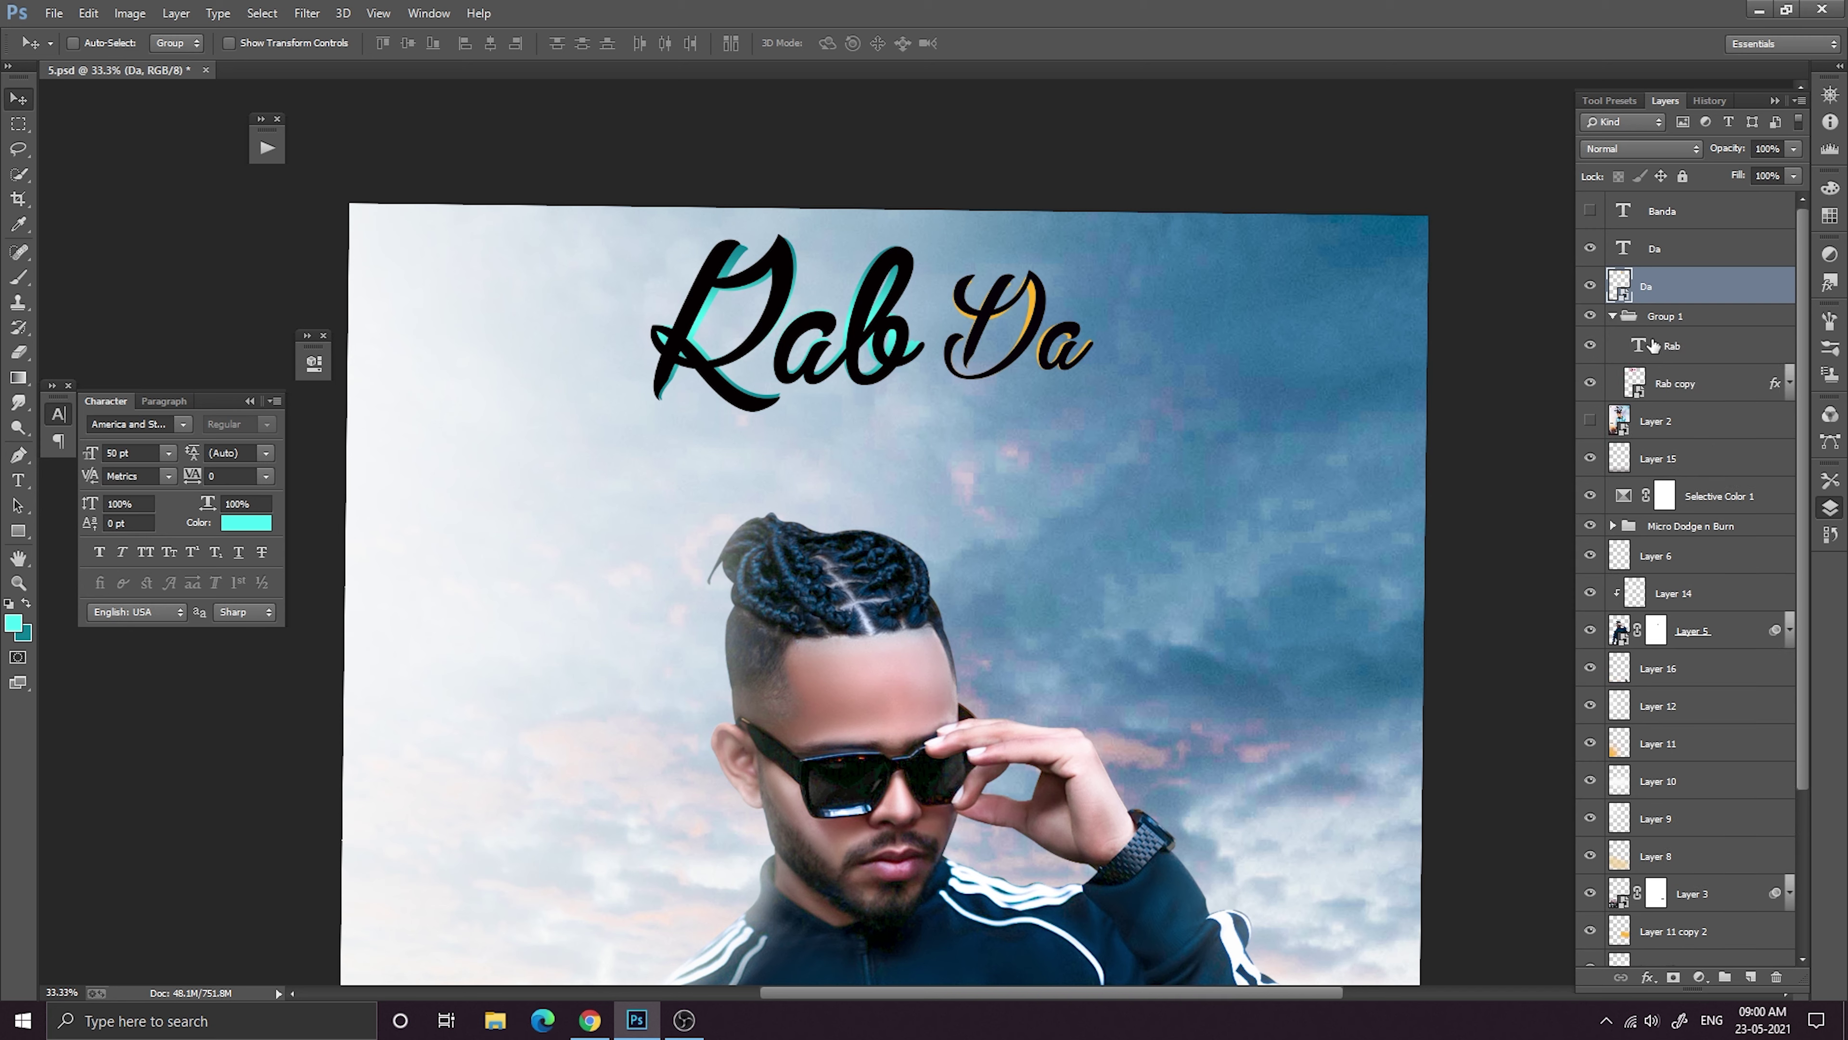
pyautogui.click(1790, 383)
pyautogui.doubleClick(1675, 412)
pyautogui.click(1245, 515)
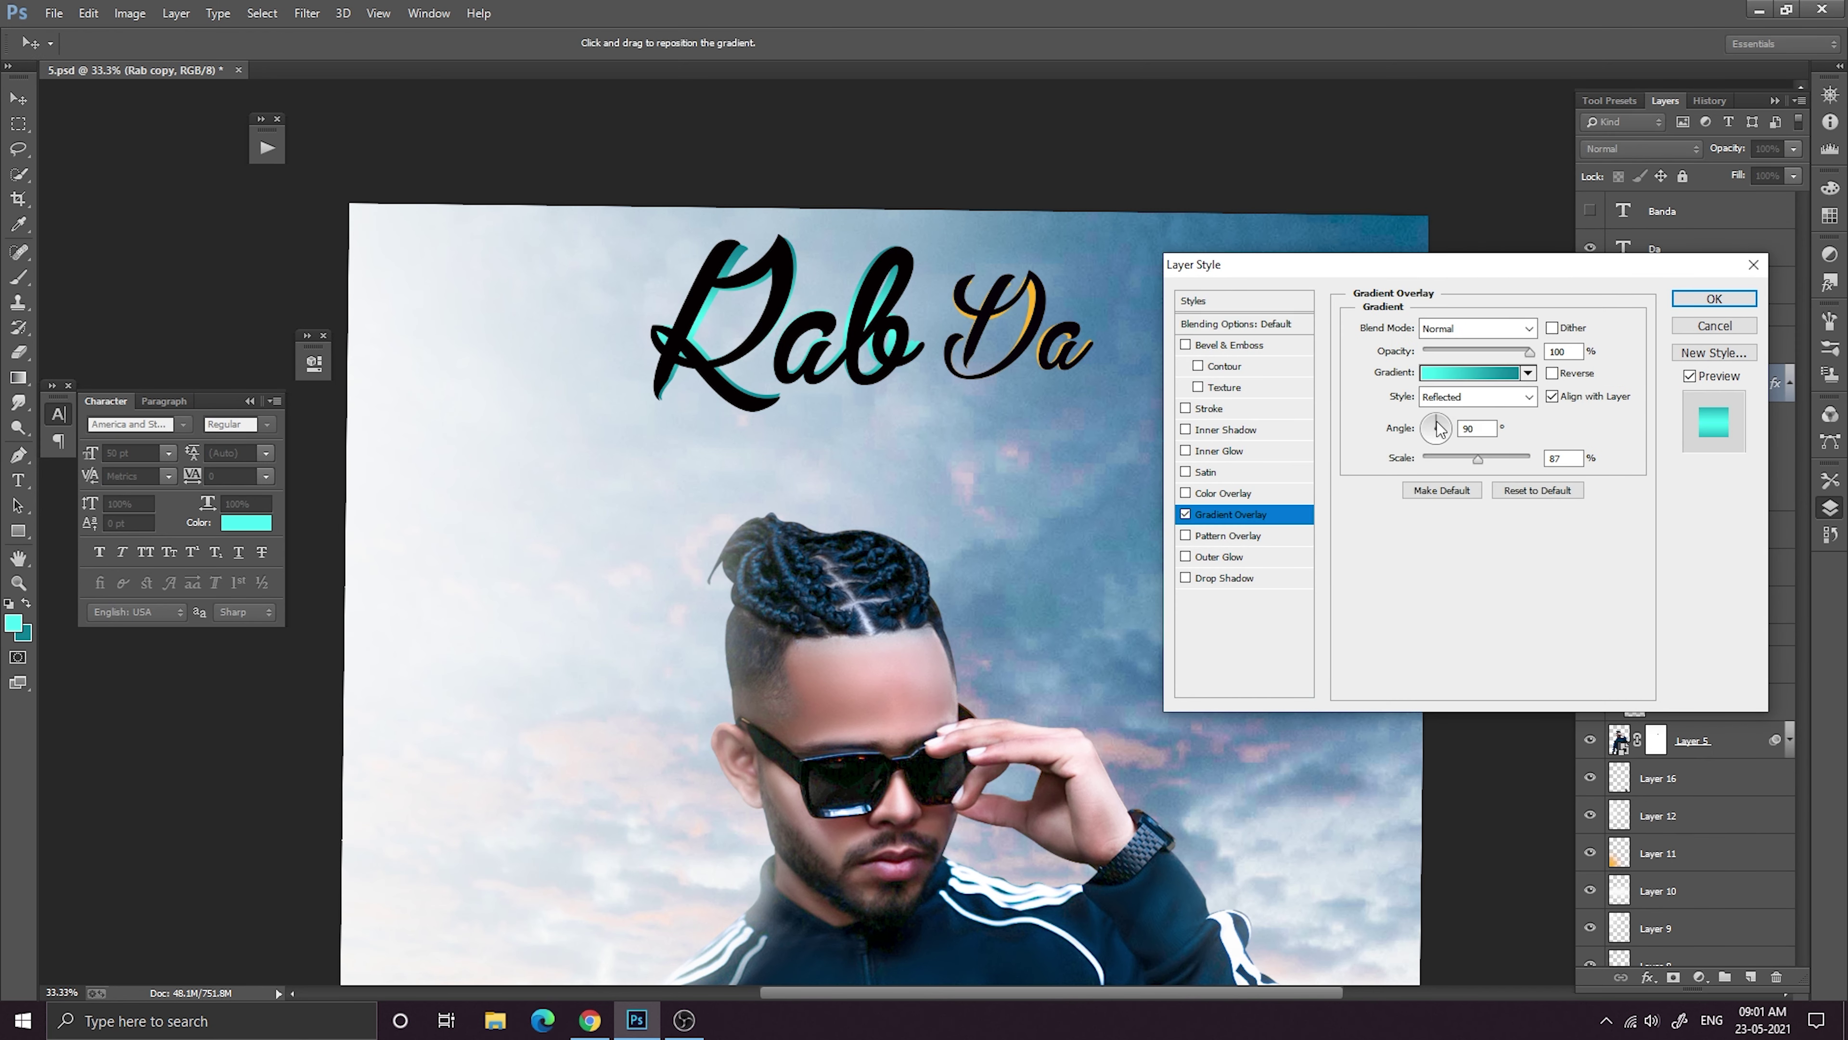
pyautogui.click(1712, 328)
pyautogui.click(1790, 383)
pyautogui.click(1613, 315)
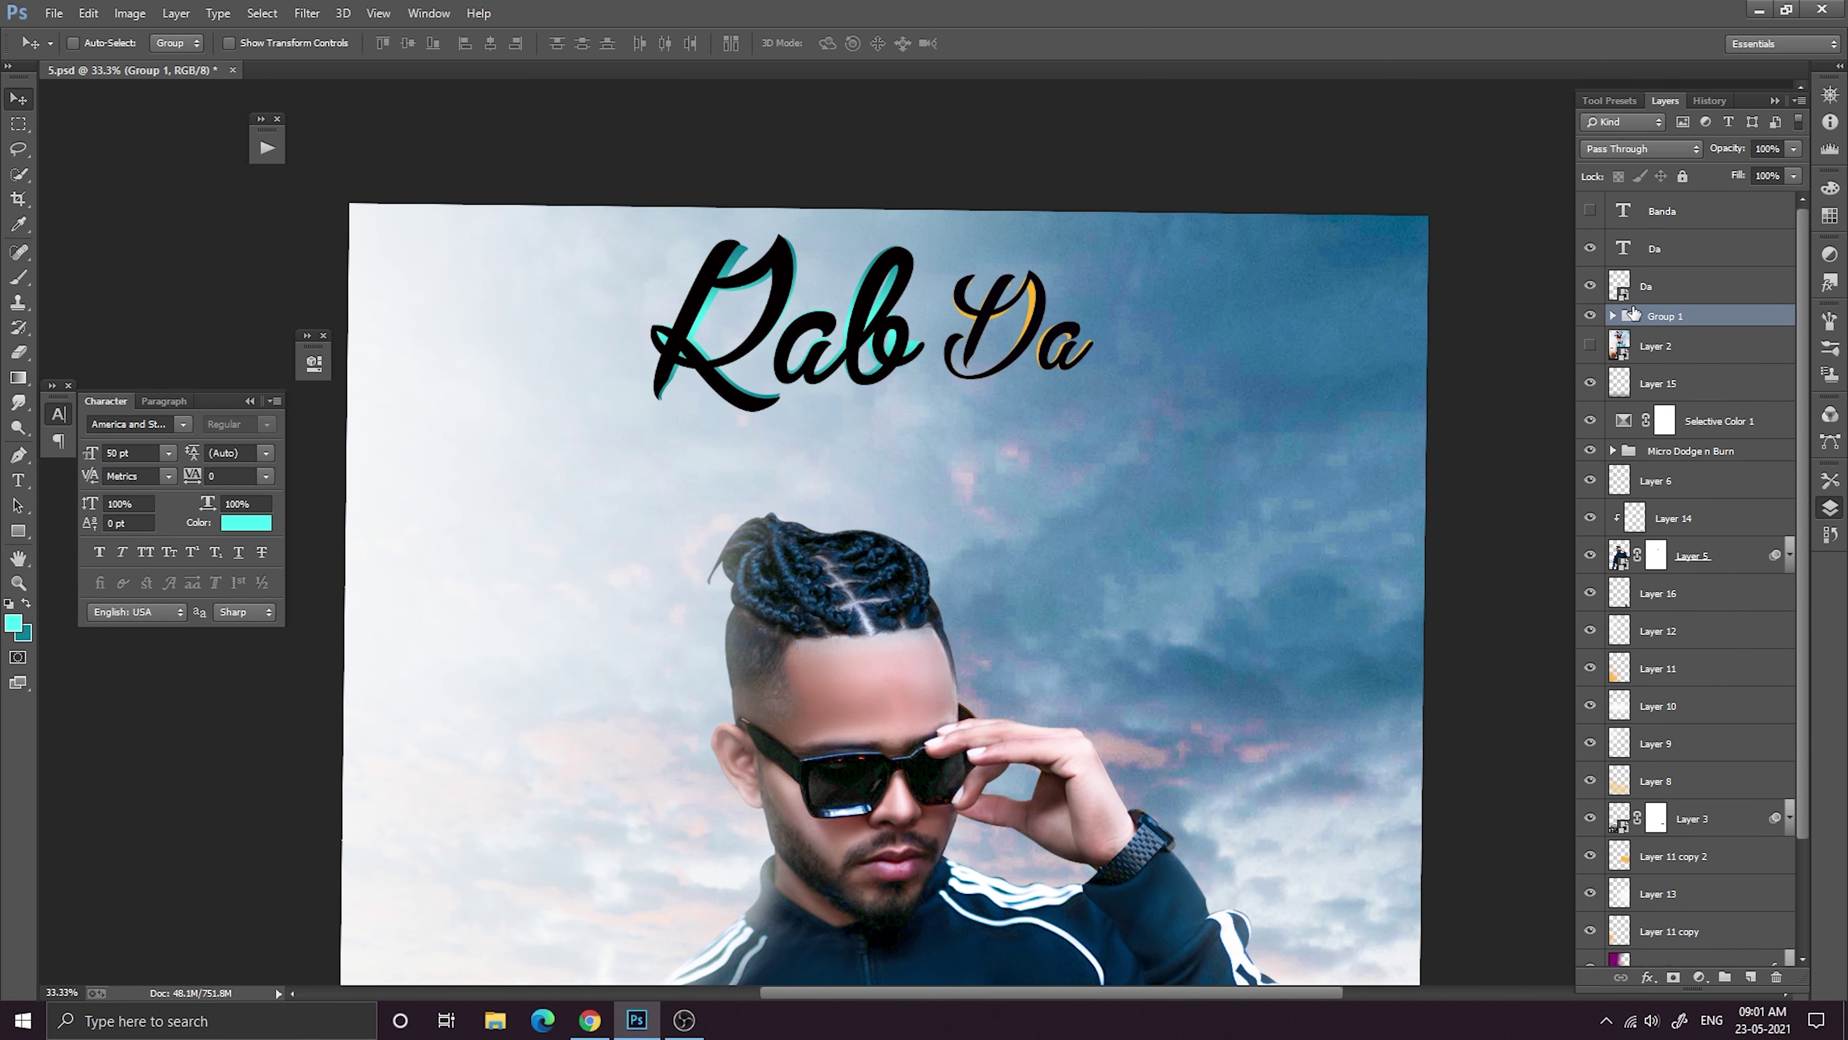
pyautogui.click(1659, 287)
pyautogui.rightClick(1659, 286)
pyautogui.click(1508, 220)
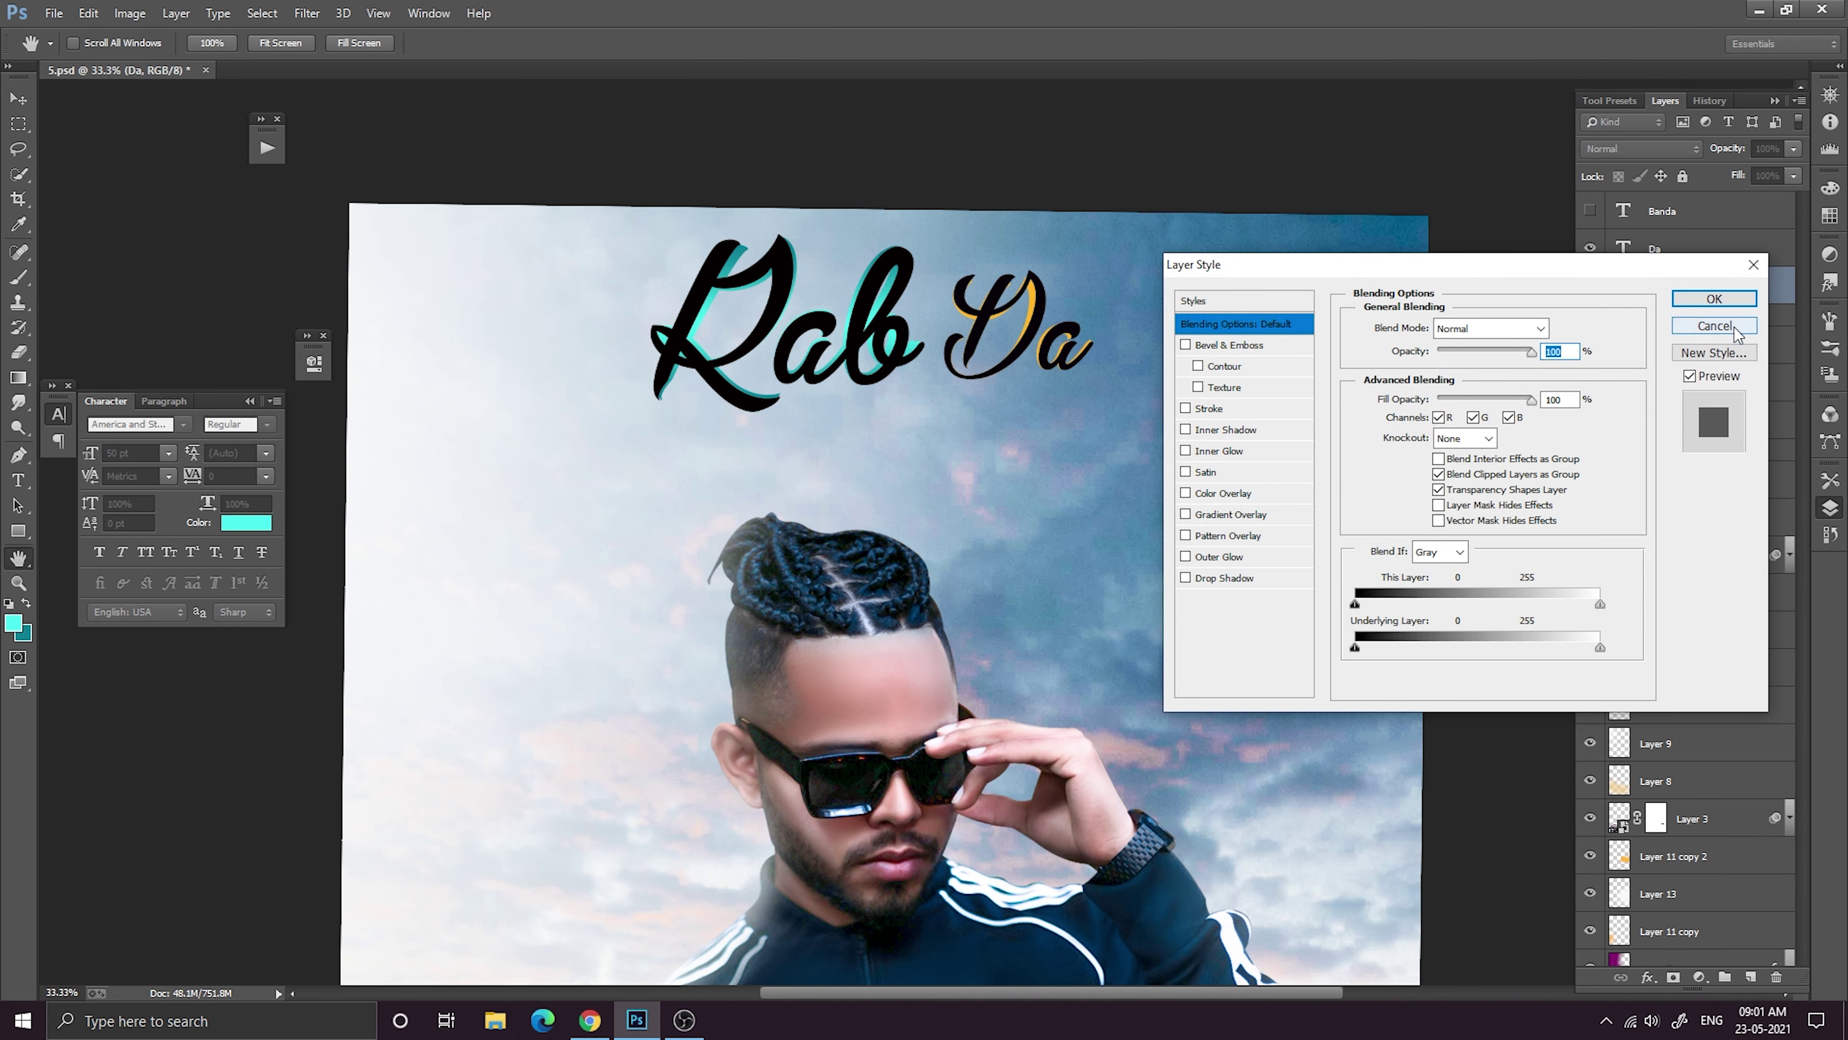
pyautogui.click(1713, 328)
# Apply a Gradient Overlay to the lower Da layer with the teal foreground-to-background gradient and the Reflected style.
pyautogui.rightClick(1670, 286)
pyautogui.click(1509, 220)
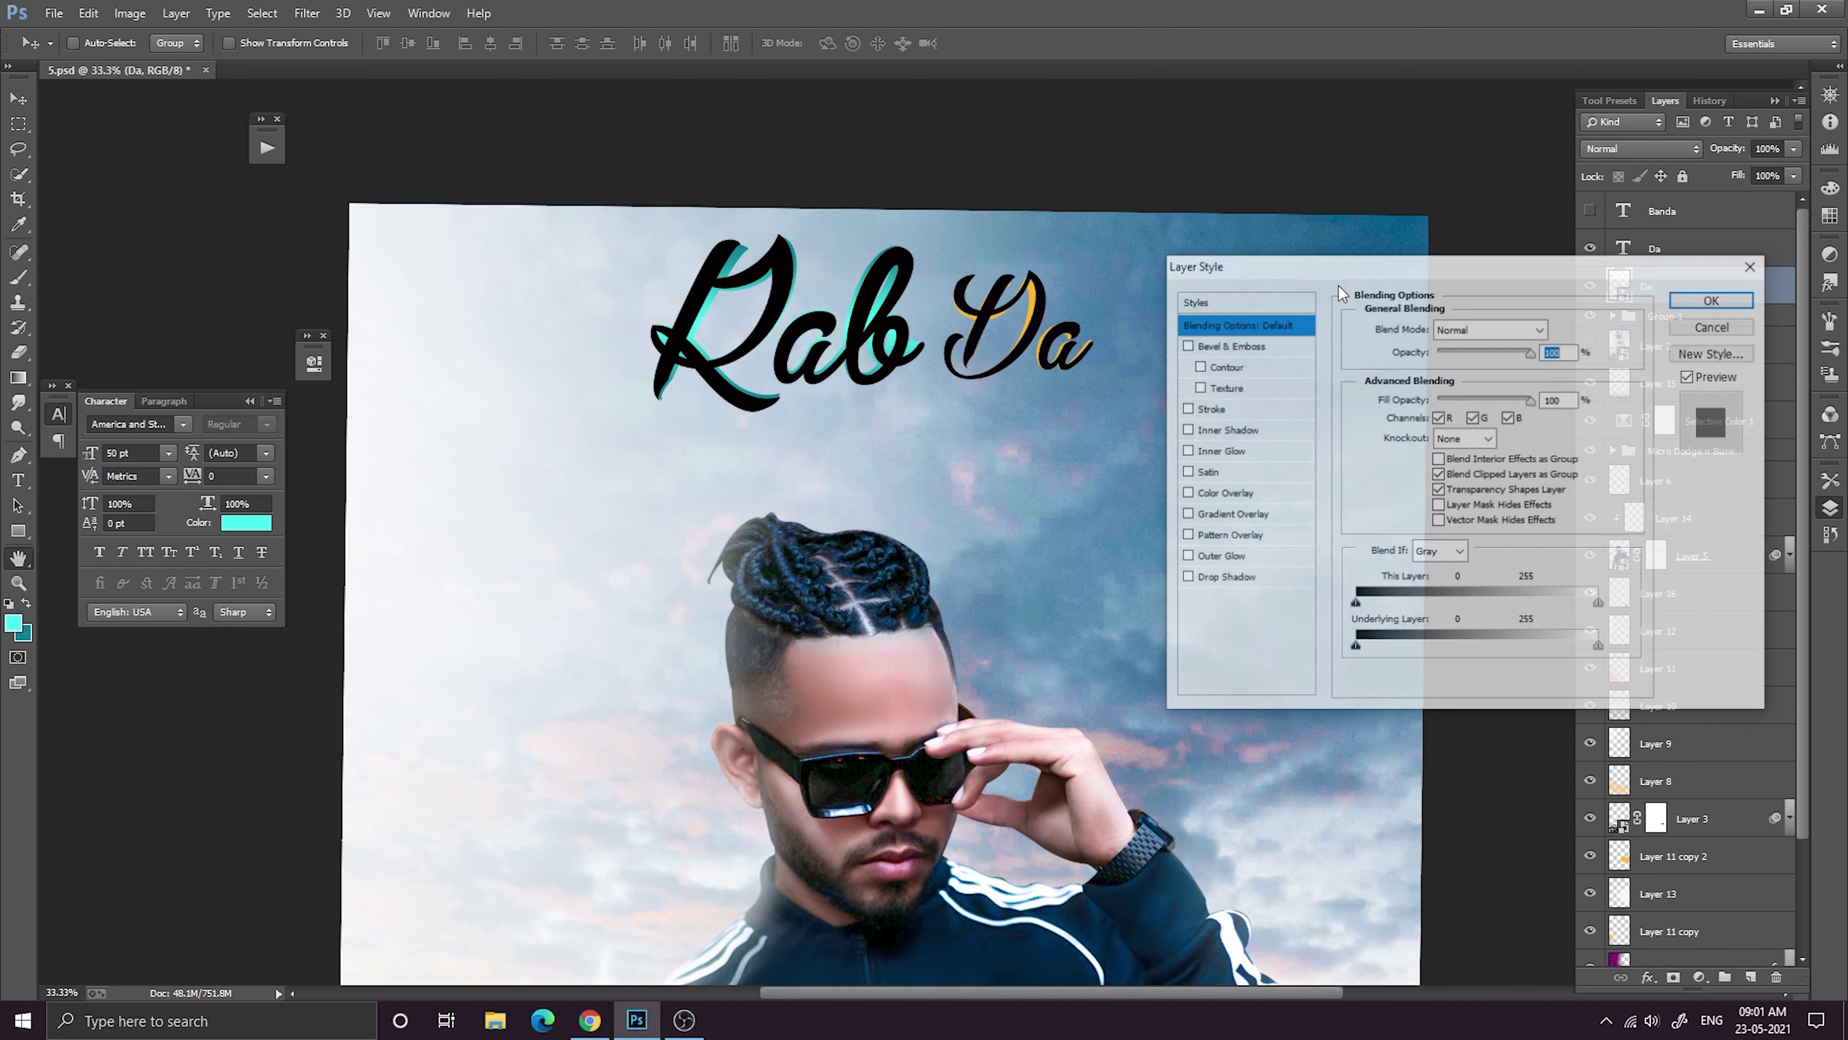
pyautogui.click(1187, 516)
pyautogui.click(1537, 374)
pyautogui.click(1383, 410)
pyautogui.click(1506, 374)
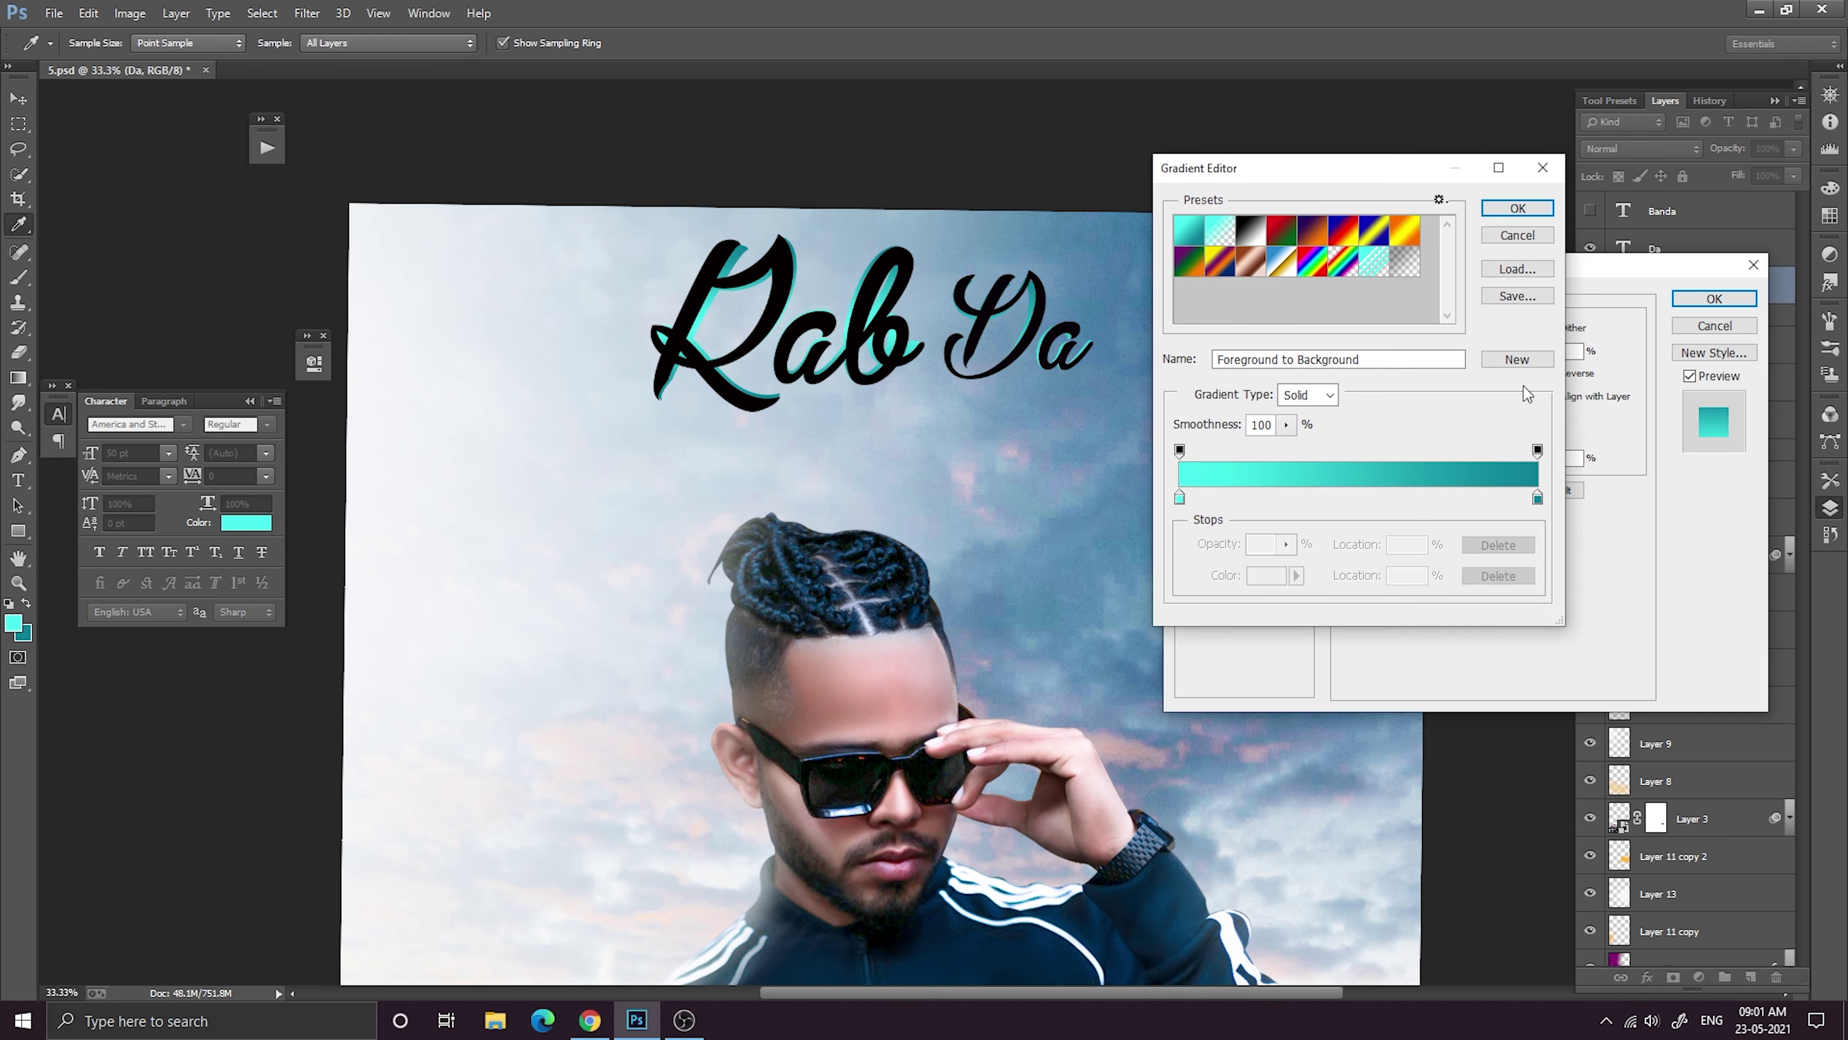
pyautogui.click(1536, 243)
pyautogui.click(1527, 397)
pyautogui.click(1501, 459)
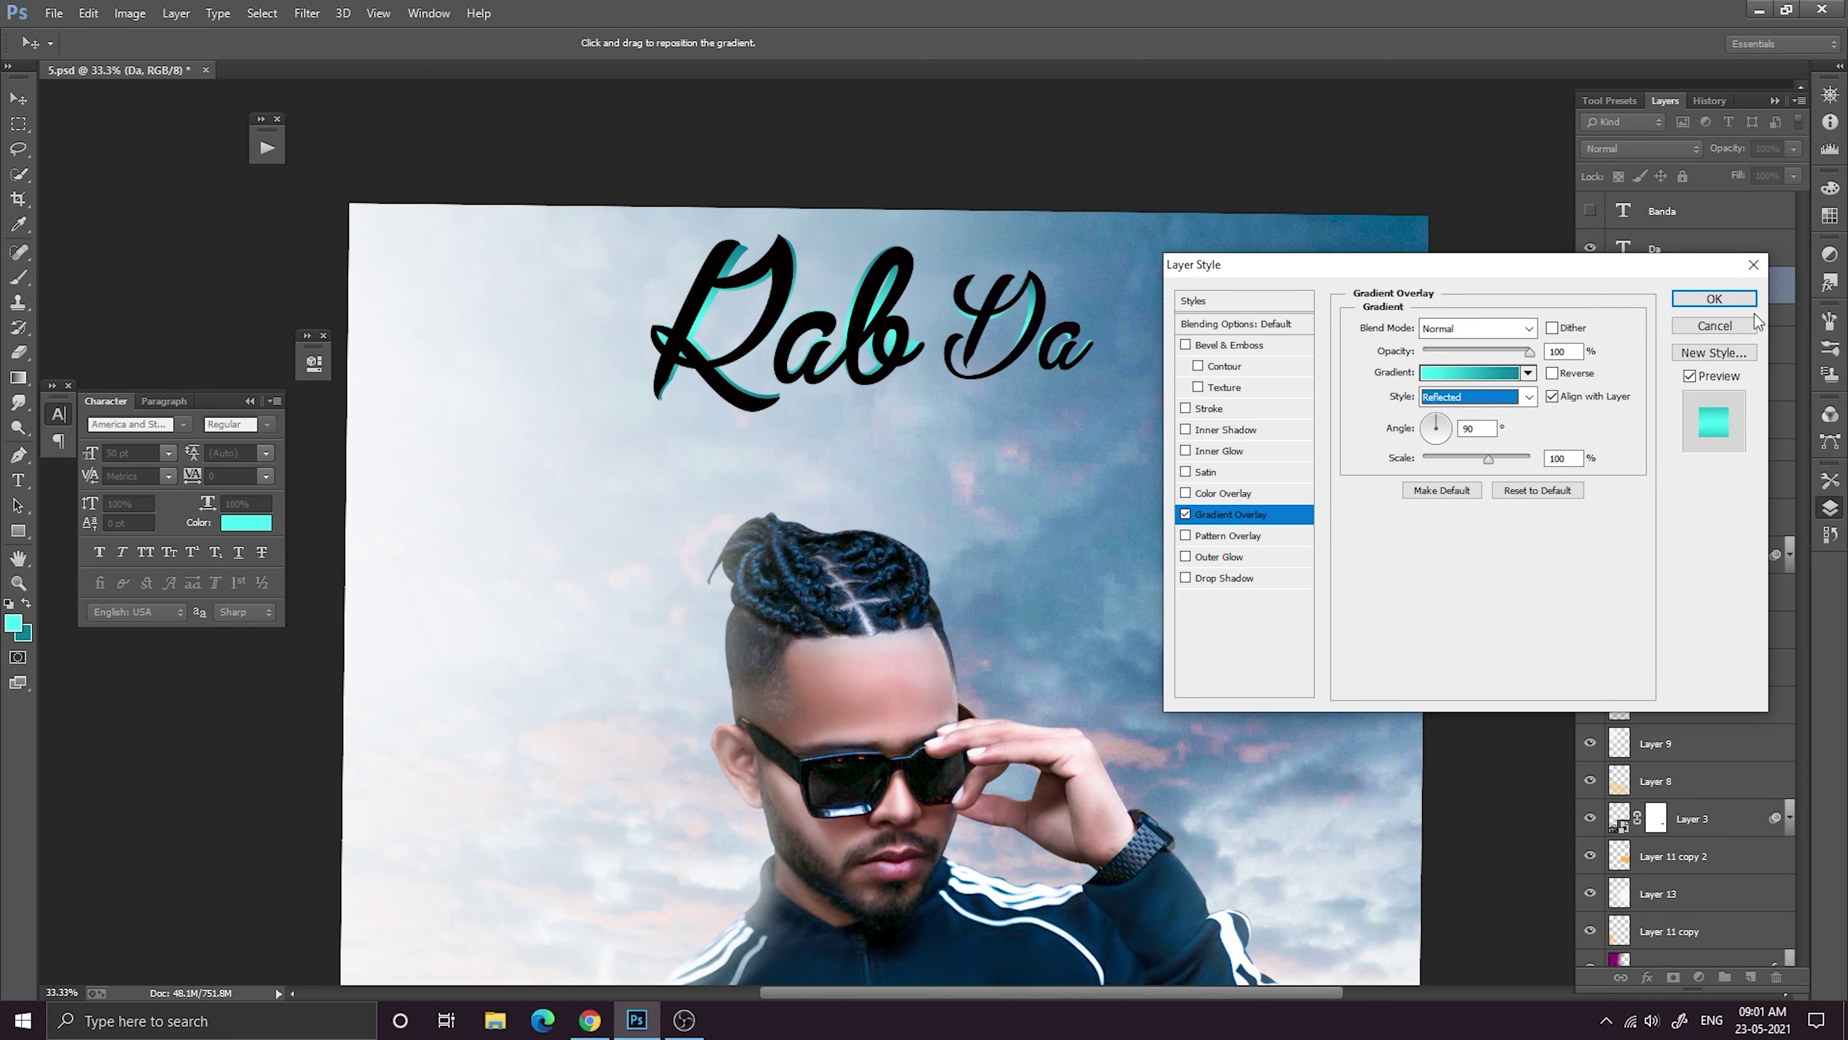
pyautogui.click(1714, 299)
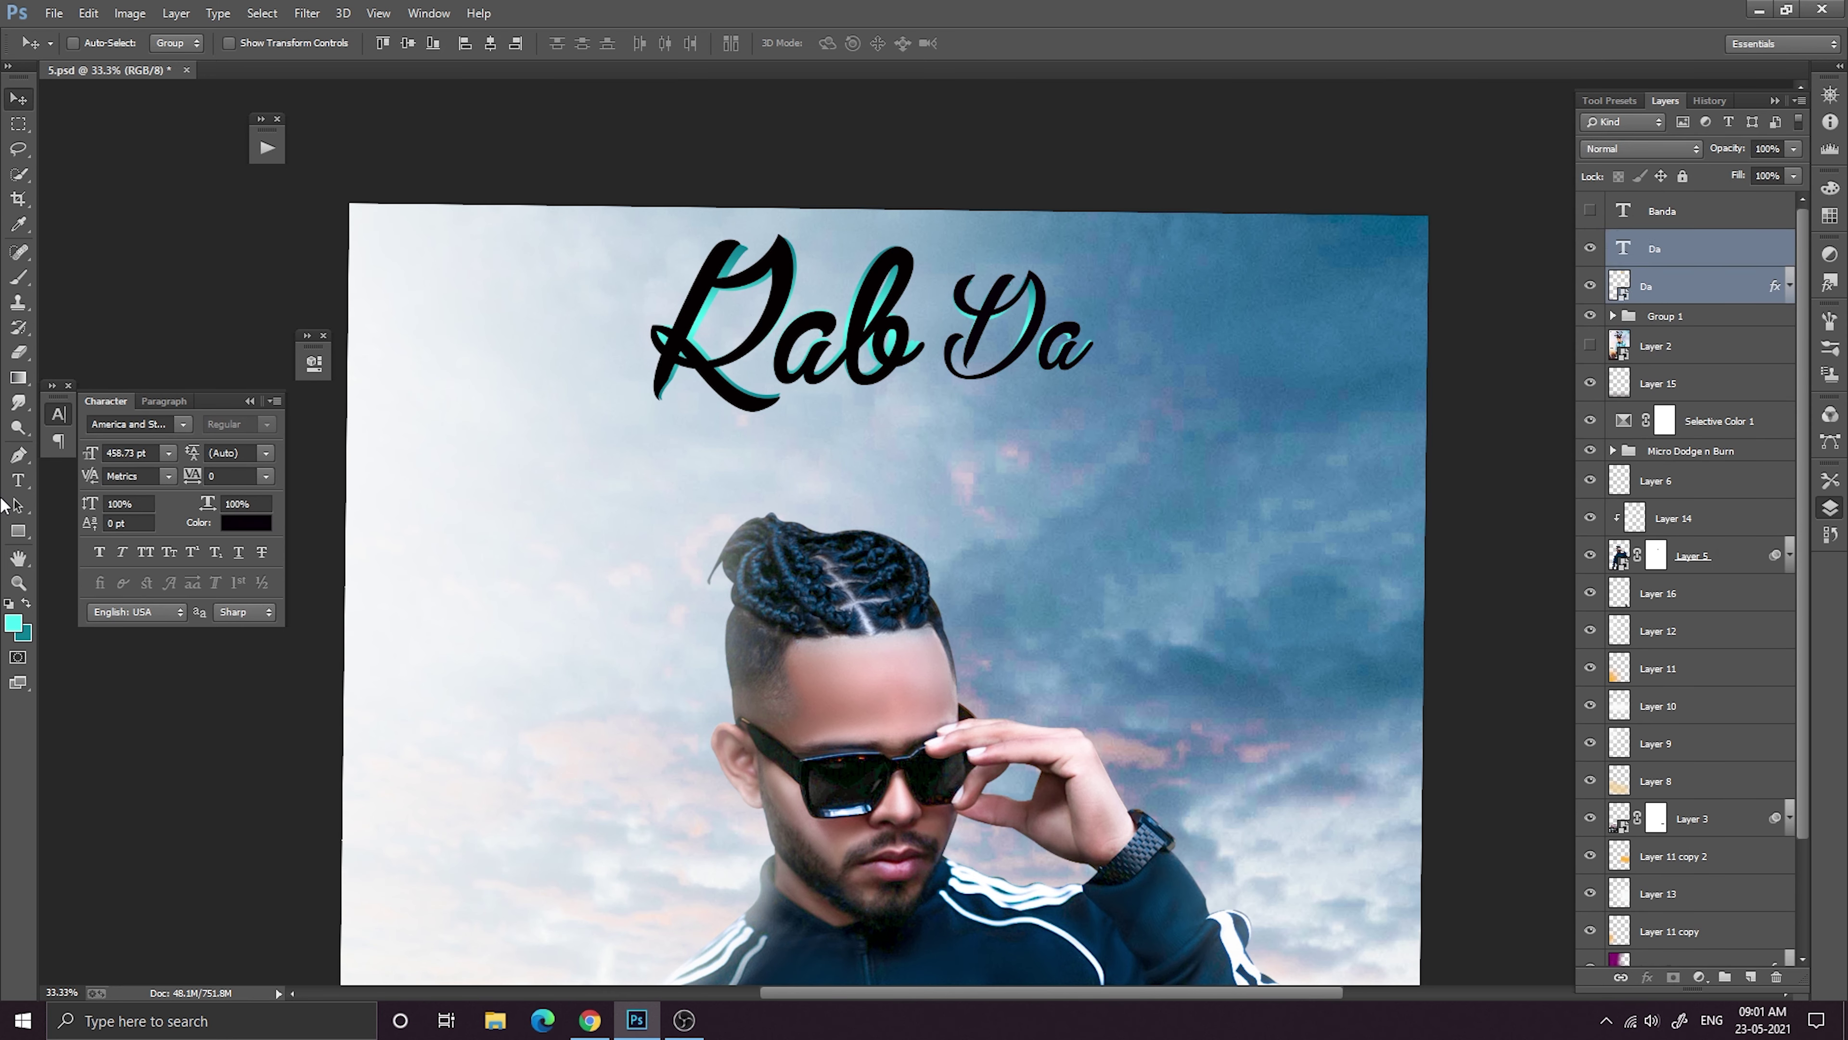
# Group the Da text layer with the gradient Da layer beneath it.
pyautogui.hotkey('ctrl', 'g')
pyautogui.hotkey('ctrl', '-')
pyautogui.hotkey('ctrl', '-')
pyautogui.hotkey('ctrl', '-')
pyautogui.hotkey('ctrl', '-')
pyautogui.hotkey('ctrl', '+')
pyautogui.hotkey('ctrl', '-')
pyautogui.hotkey('ctrl', '-')
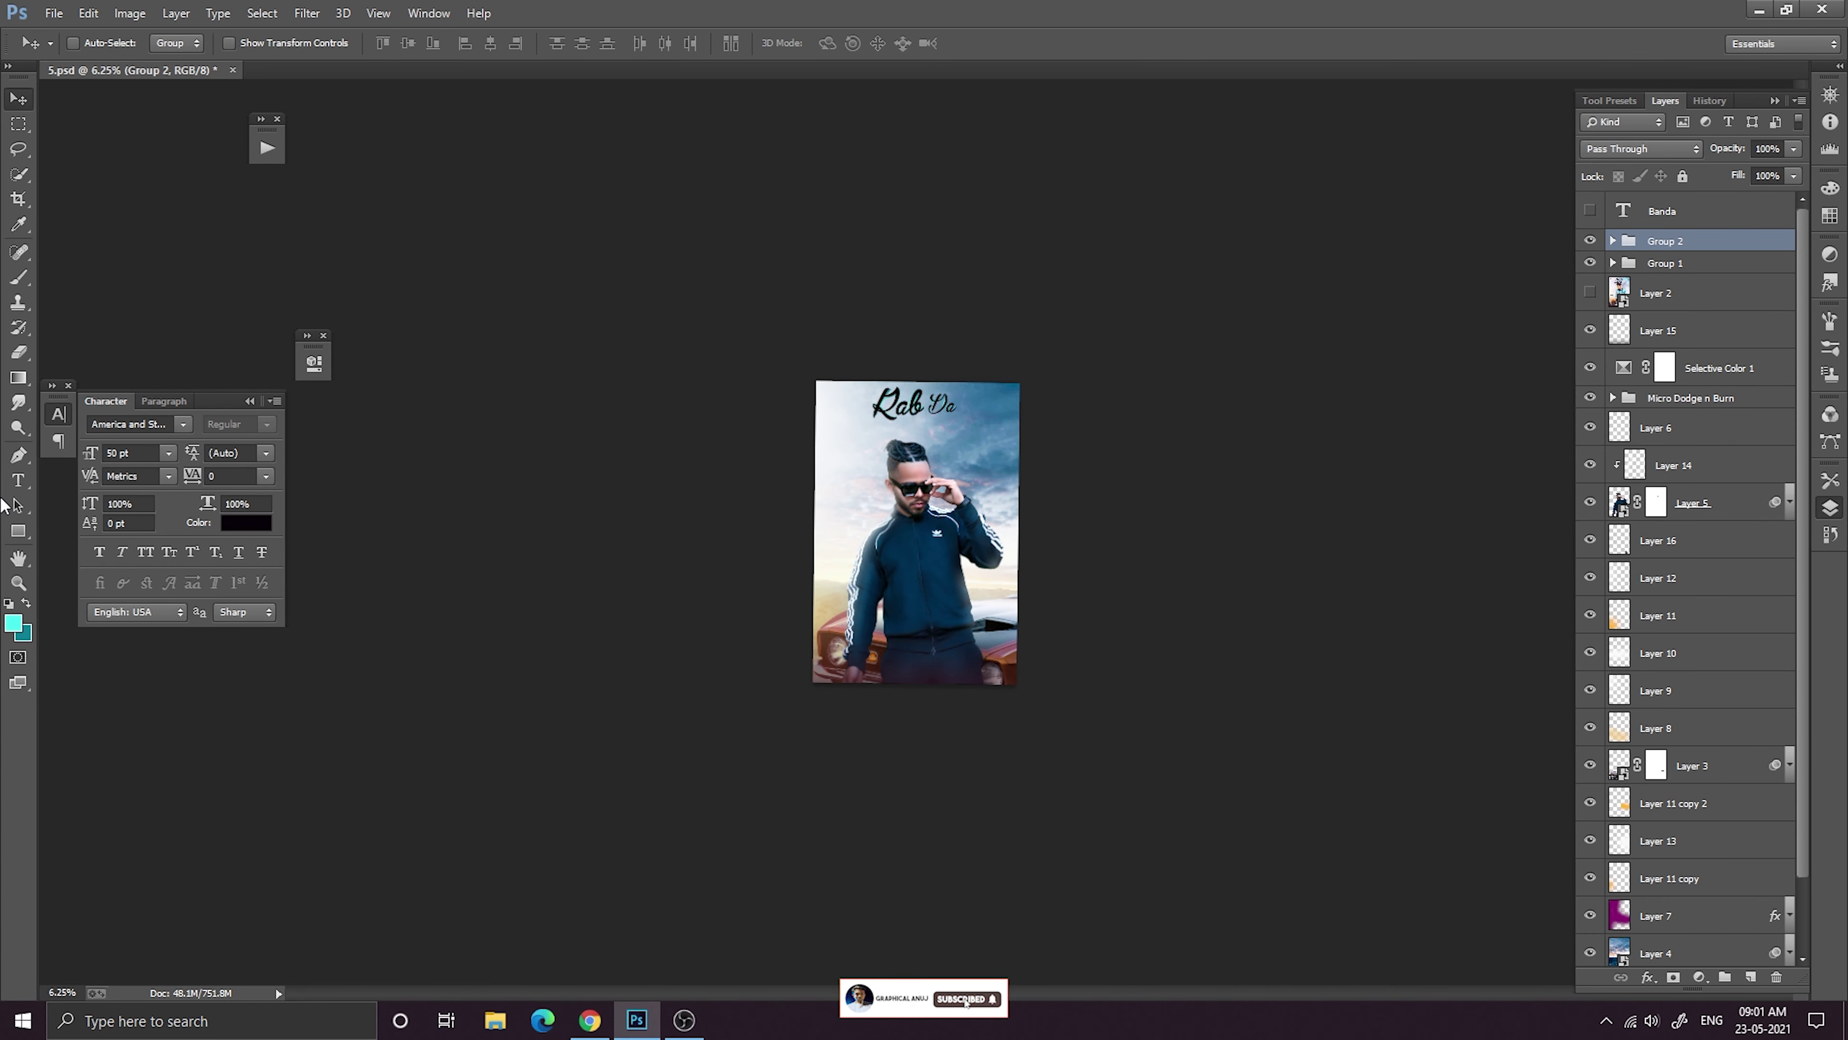
pyautogui.hotkey('ctrl', '+')
pyautogui.hotkey('ctrl', '+')
pyautogui.hotkey('ctrl', '+')
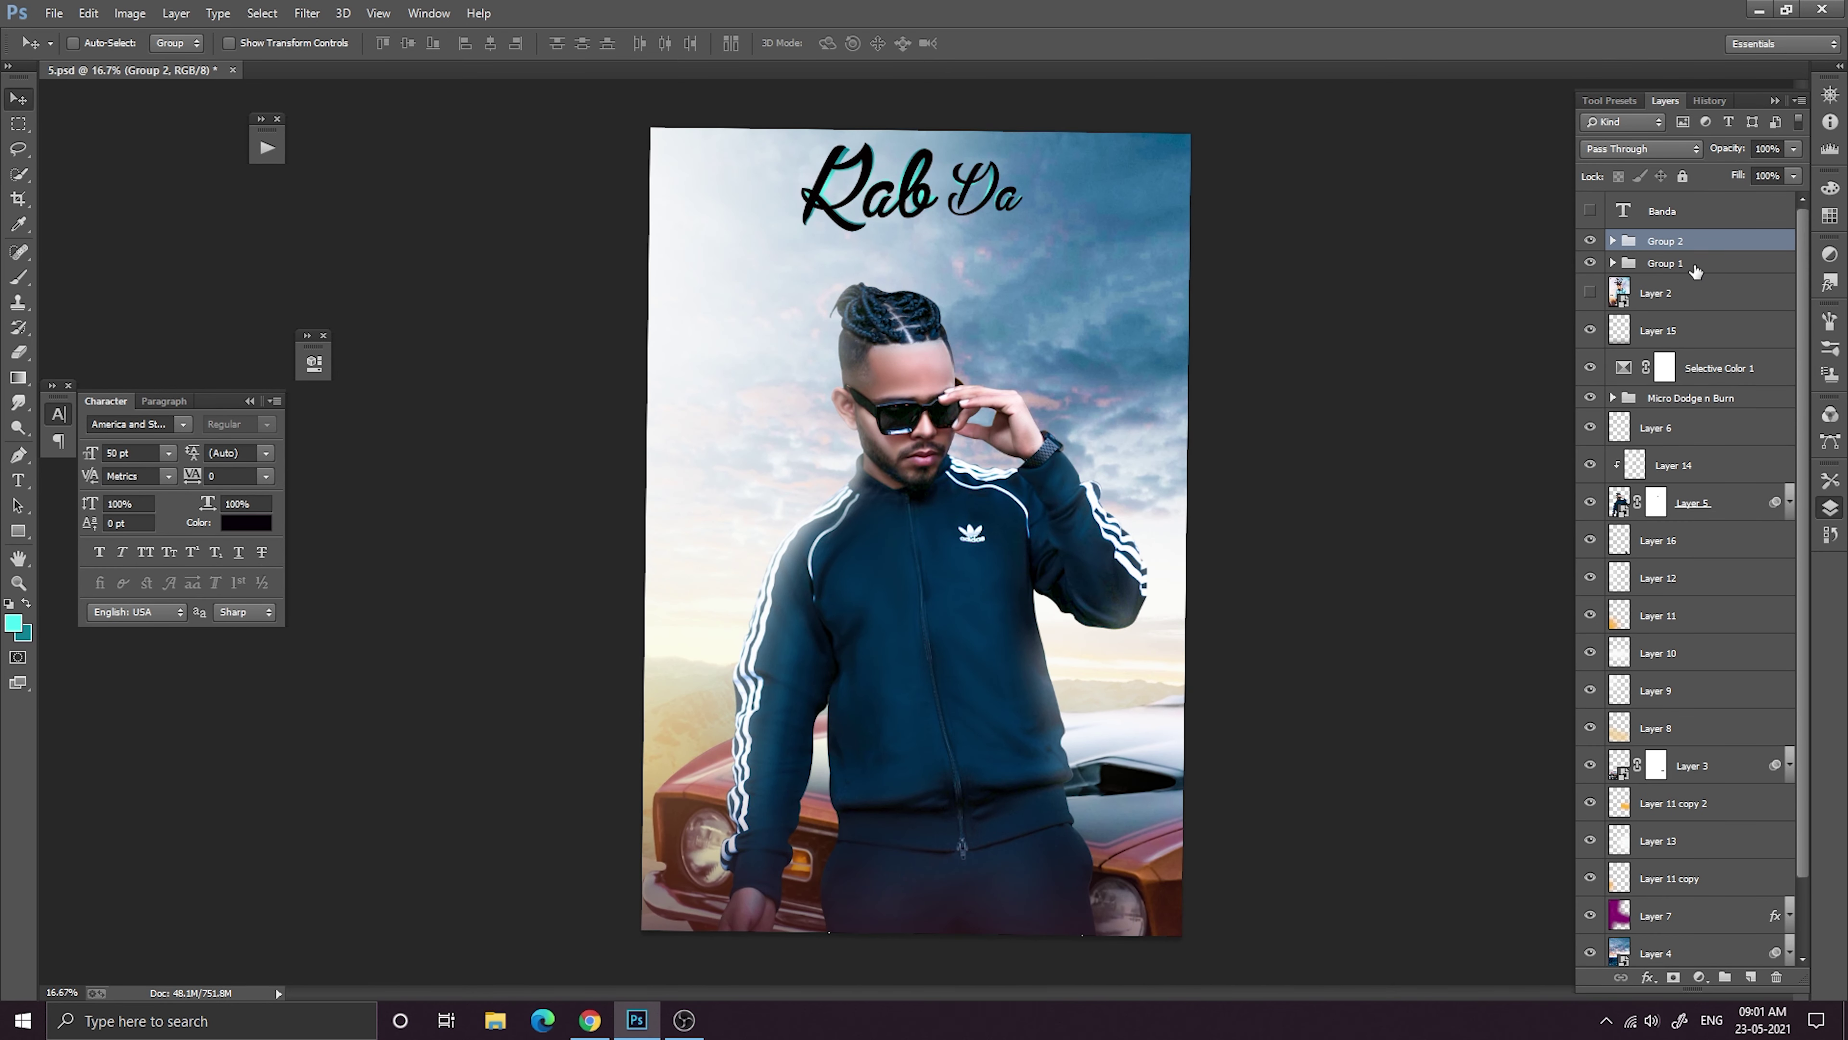
# Select Group 1 and Group 2 together and shift the Rab Da title slightly to the right.
pyautogui.keyDown('ctrl'); pyautogui.click(1696, 271); pyautogui.keyUp('ctrl')
pyautogui.moveTo(906, 195); pyautogui.dragTo(912, 195)
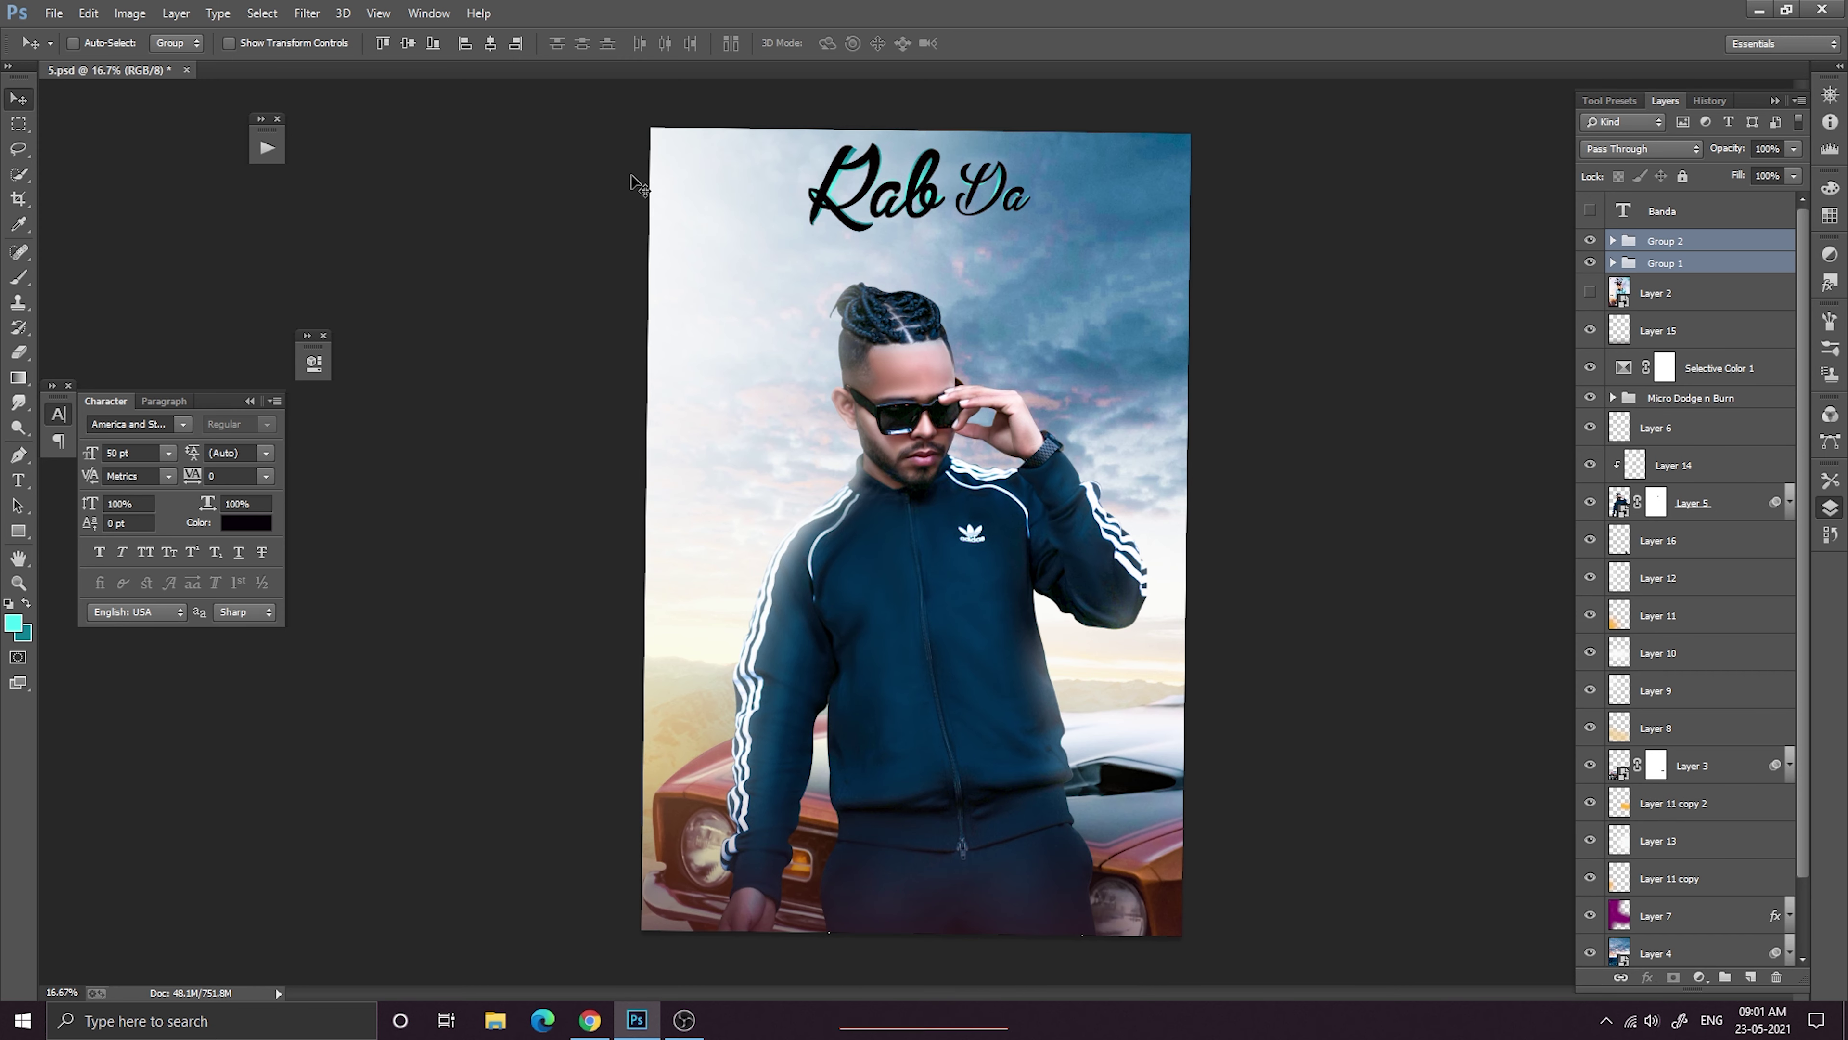
pyautogui.hotkey('ctrl', '-')
pyautogui.click(1657, 242)
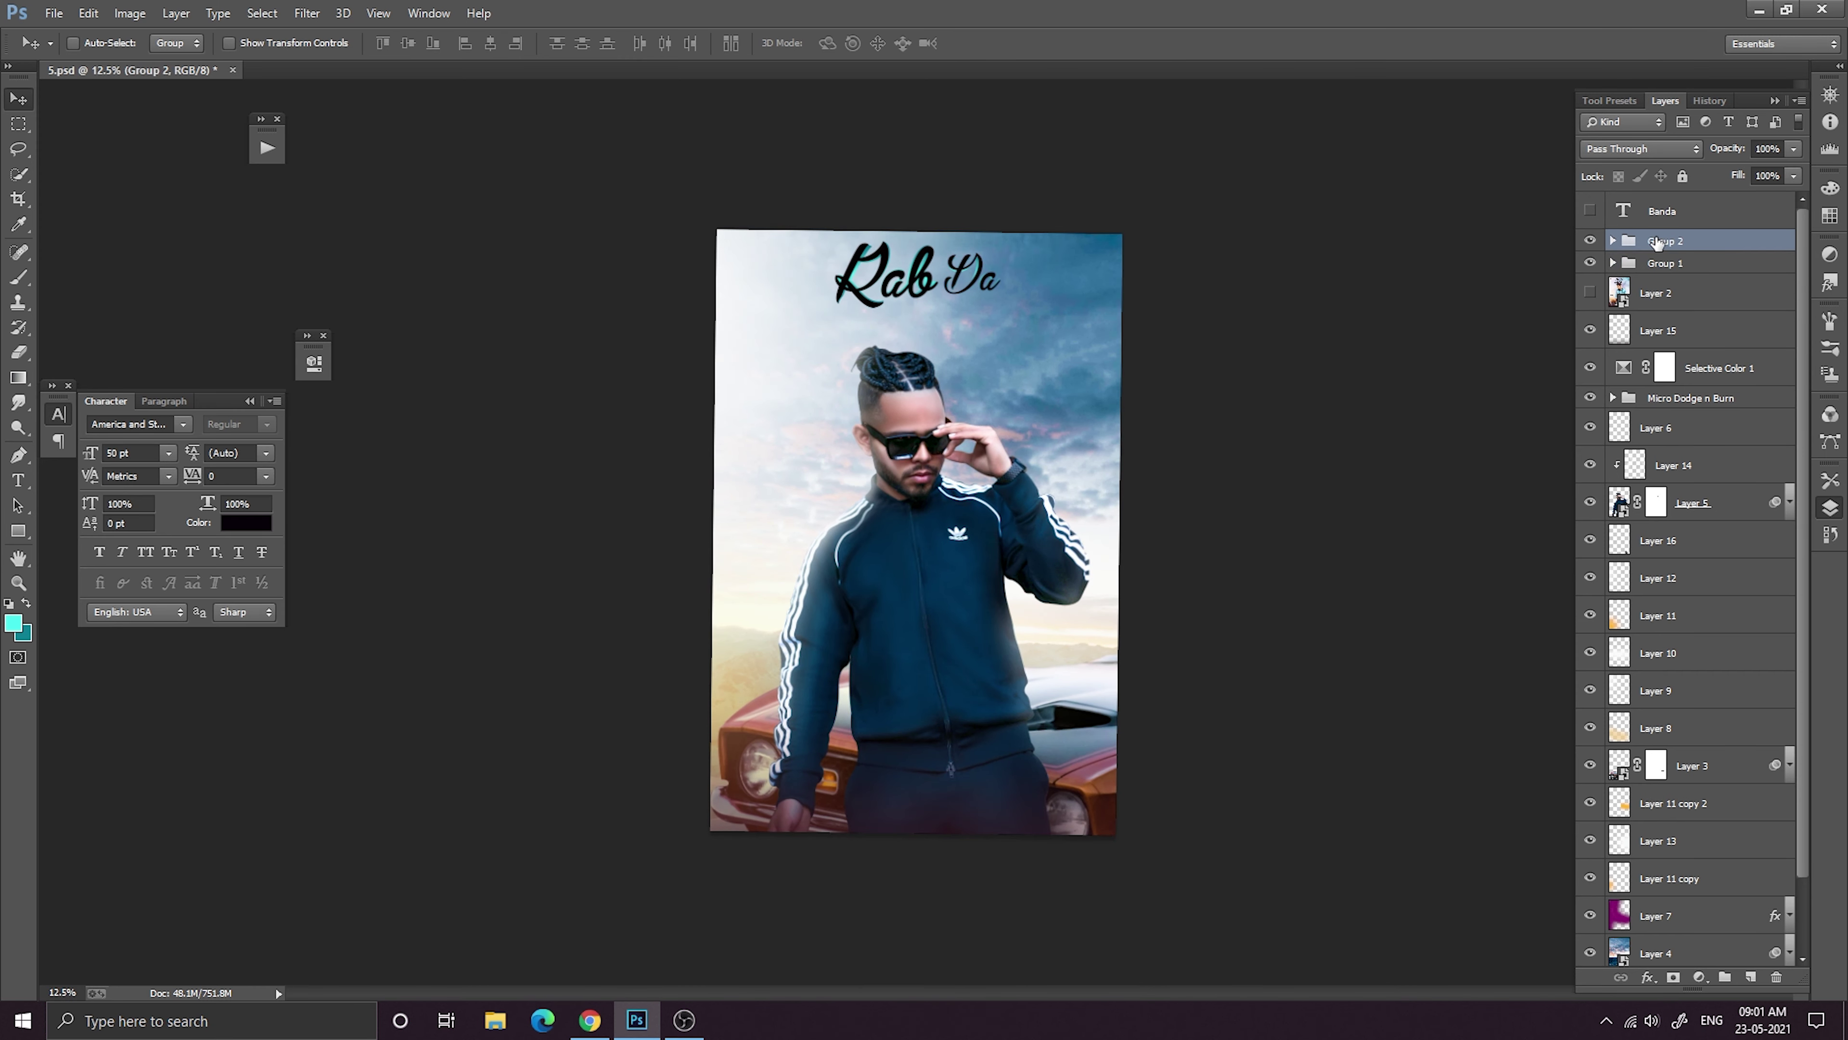
pyautogui.hotkey('ctrl', '+')
pyautogui.hotkey('ctrl', '-')
pyautogui.hotkey('ctrl', 'alt', 'z')
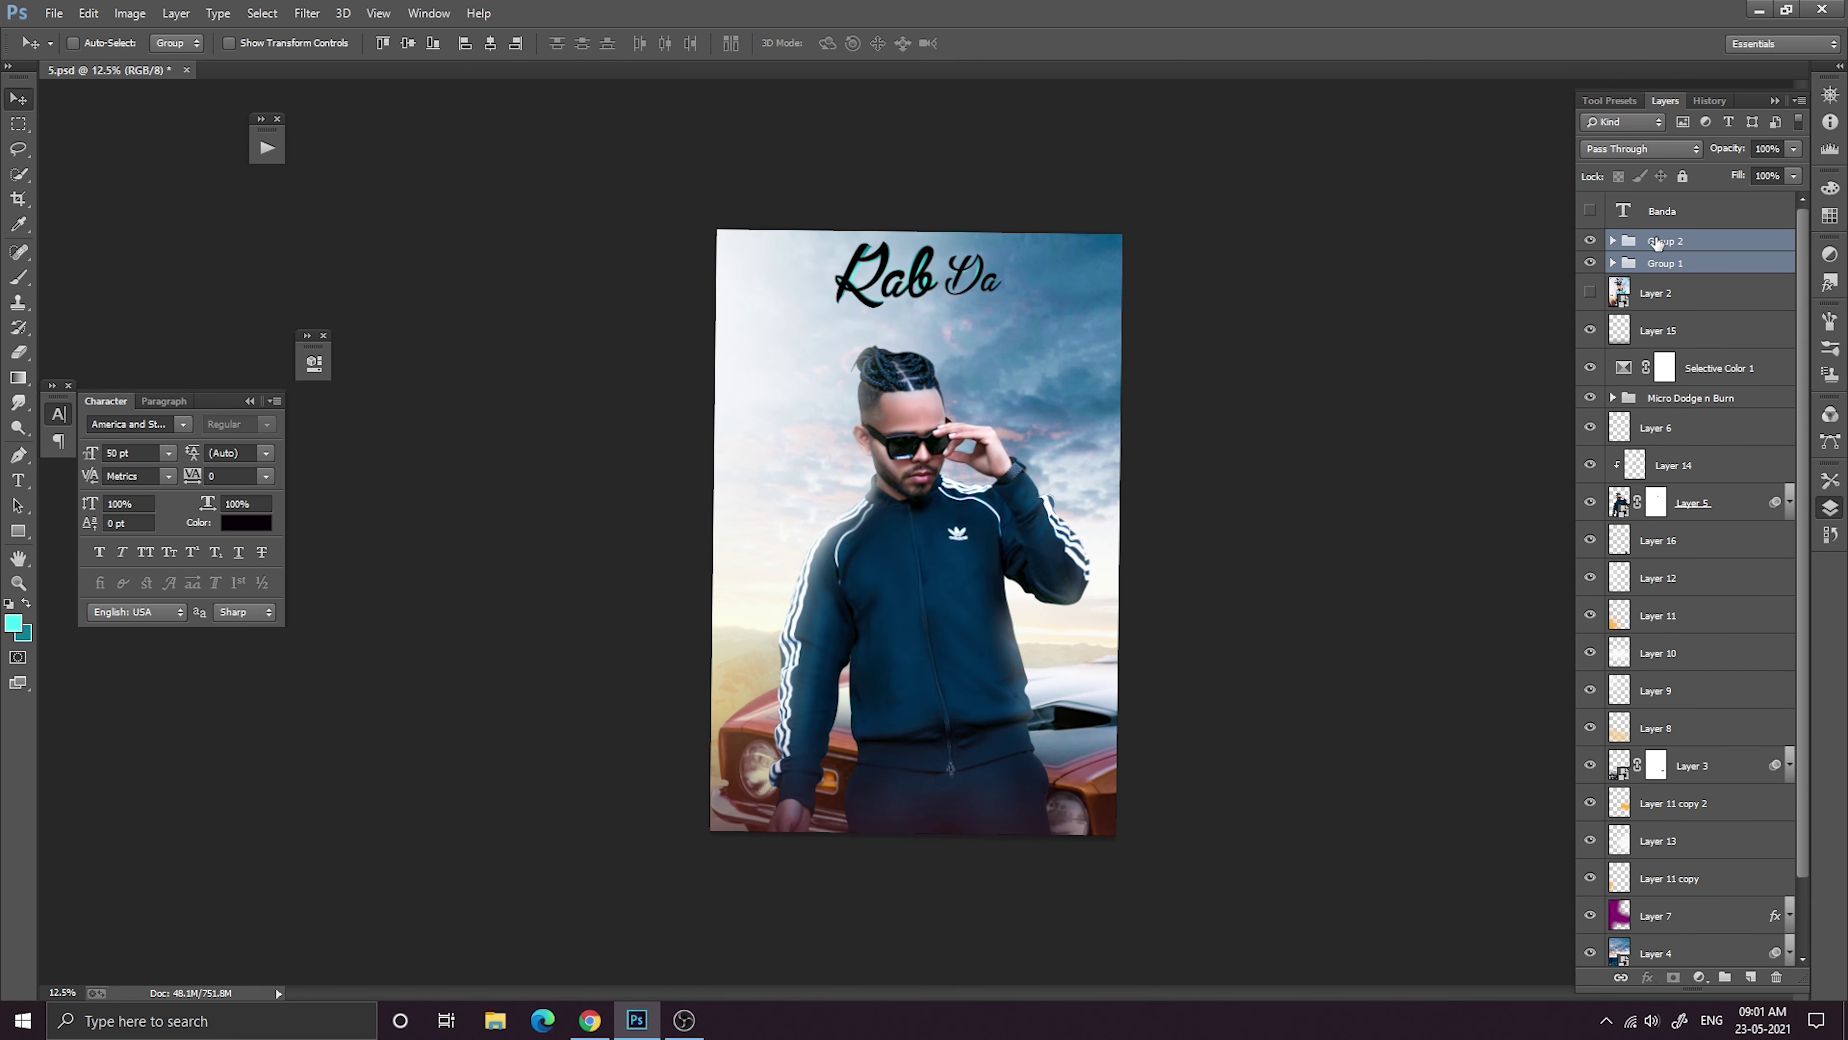
pyautogui.hotkey('ctrl', 'alt', 'z')
pyautogui.hotkey('ctrl', 'shift', 'z')
pyautogui.hotkey('ctrl', '-')
pyautogui.hotkey('ctrl', '+')
pyautogui.hotkey('ctrl', '+')
pyautogui.hotkey('ctrl', '-')
pyautogui.click(1656, 242)
pyautogui.hotkey('ctrl', '-')
pyautogui.hotkey('ctrl', '+')
pyautogui.hotkey('ctrl', '+')
pyautogui.hotkey('ctrl', '+')
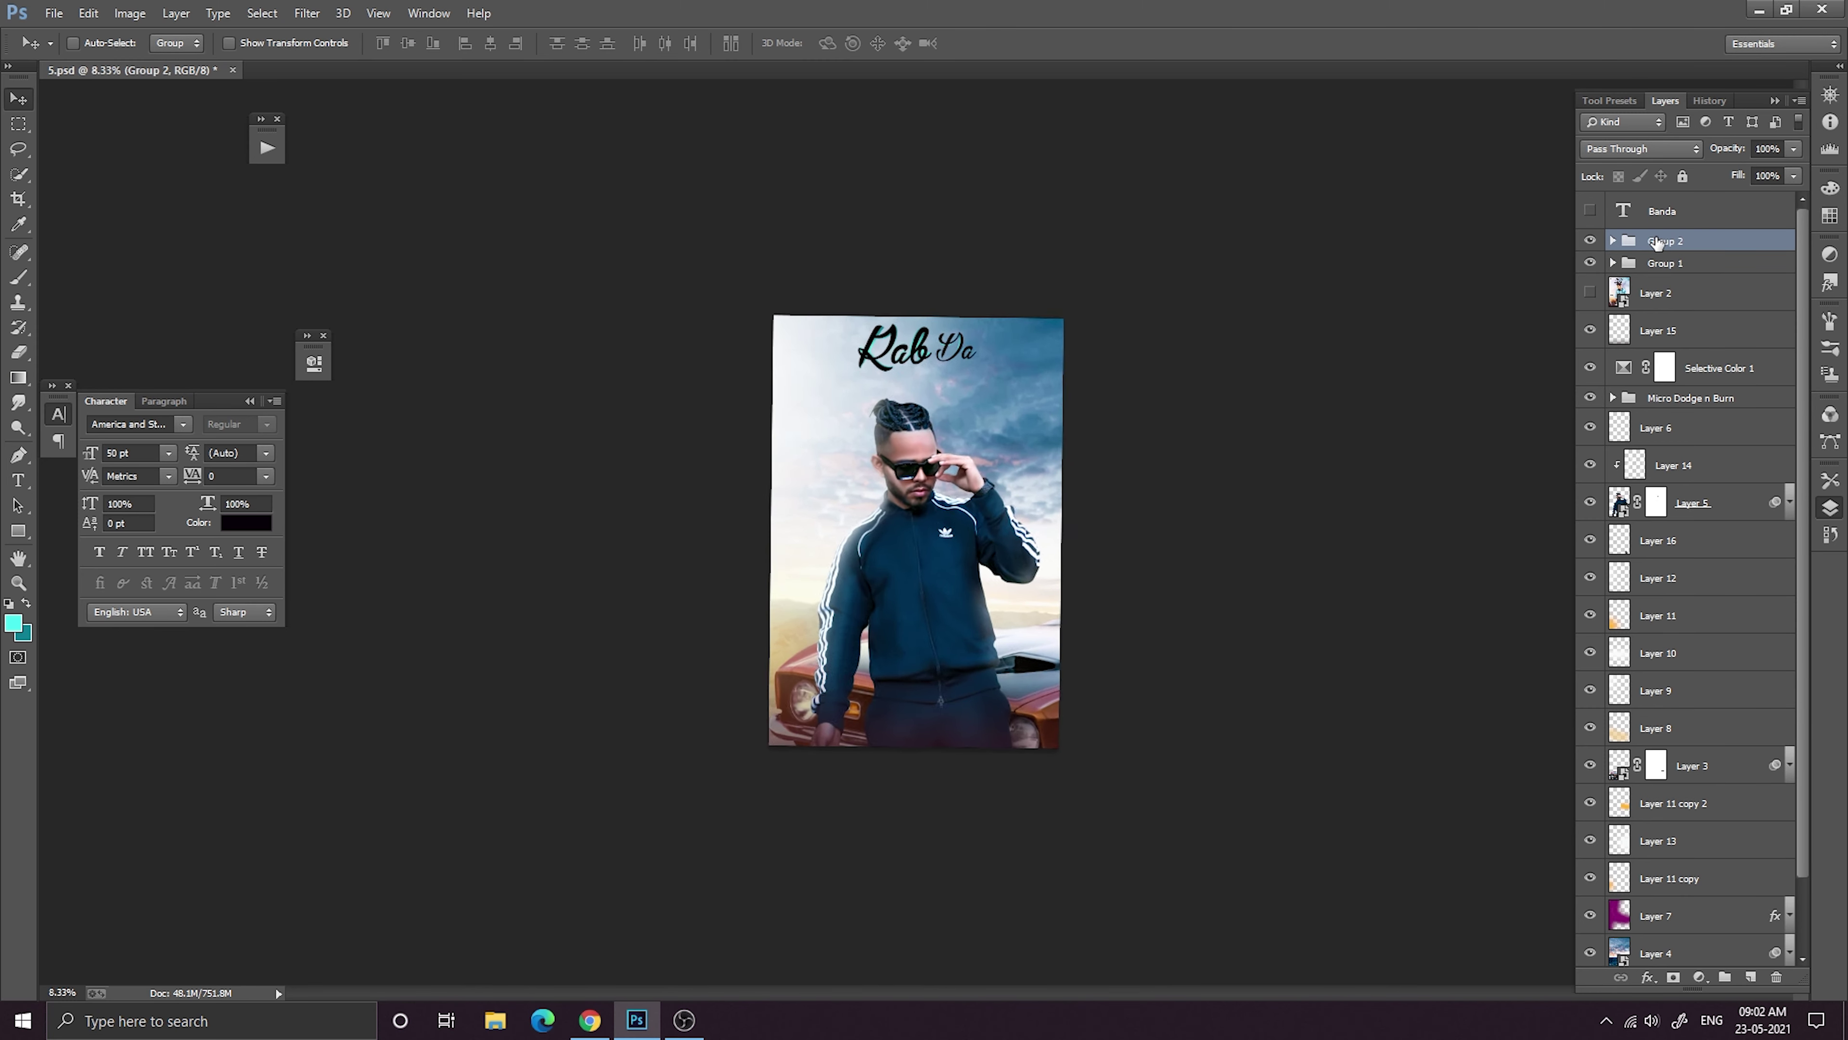
pyautogui.hotkey('ctrl', '-')
pyautogui.hotkey('ctrl', '-')
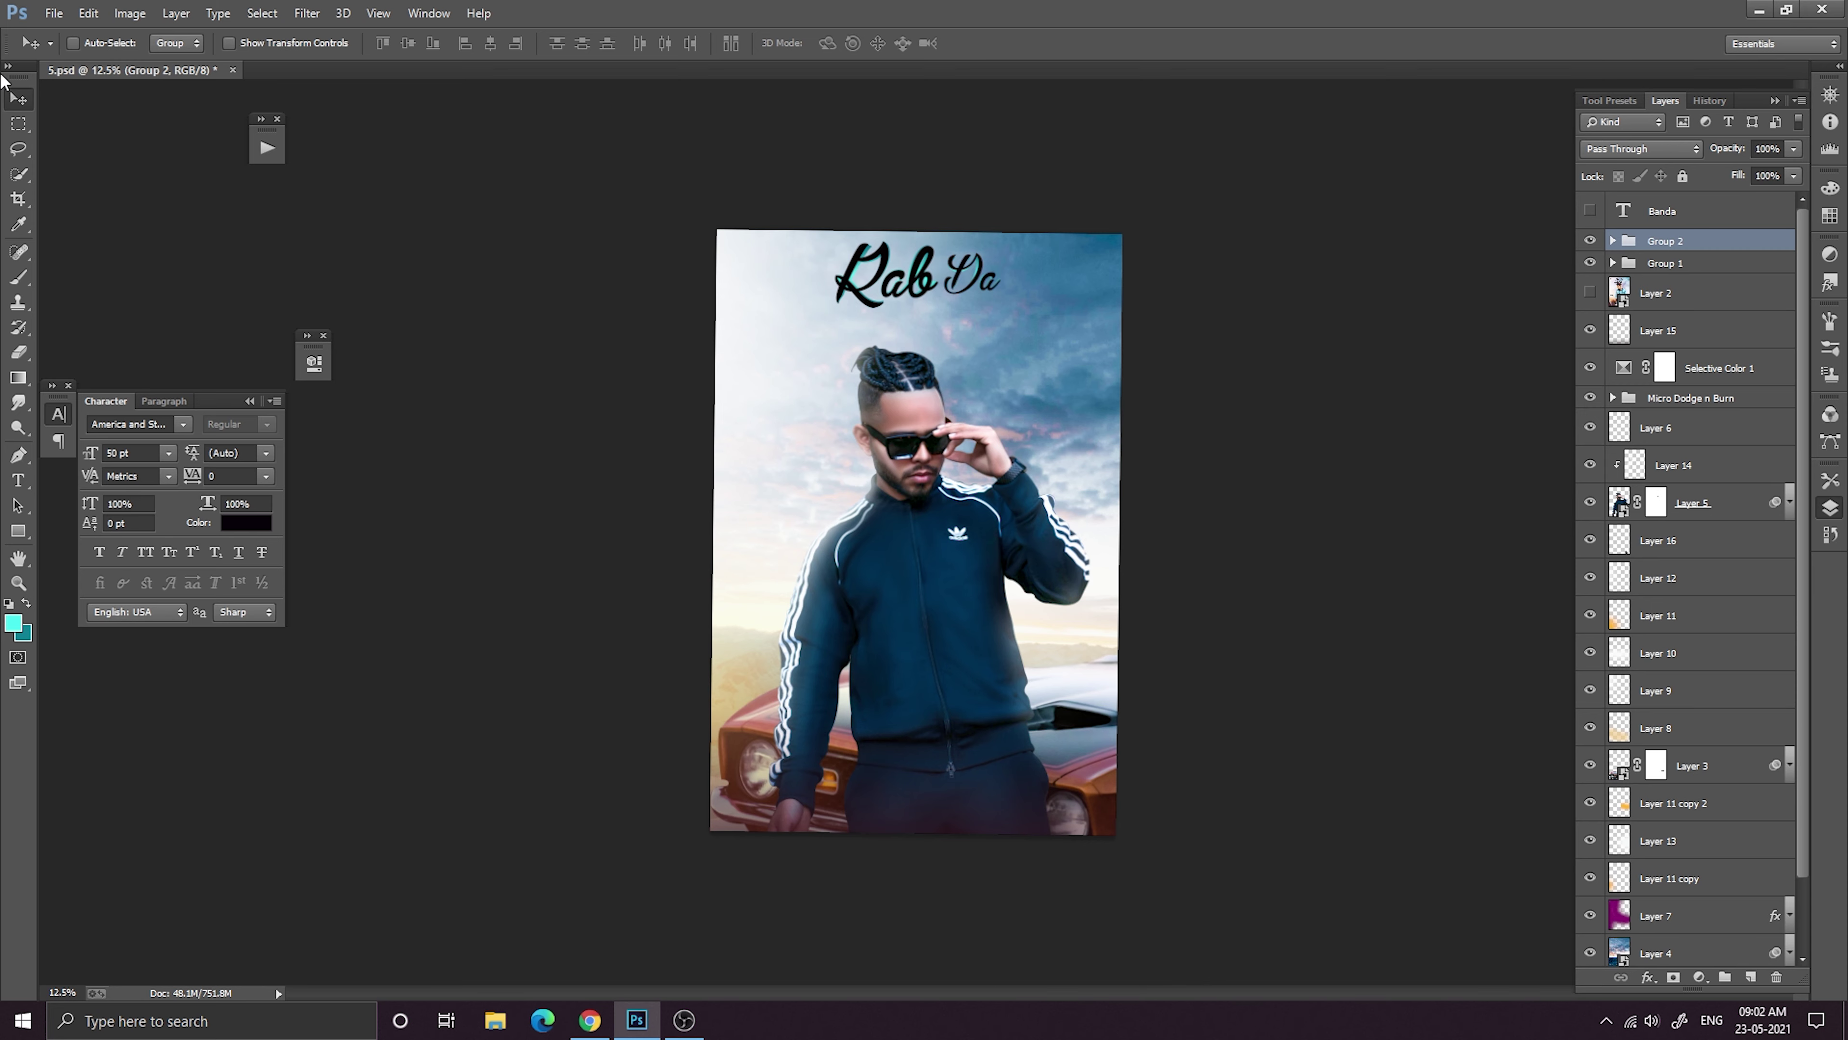
pyautogui.hotkey('ctrl', '-')
pyautogui.hotkey('ctrl', '-')
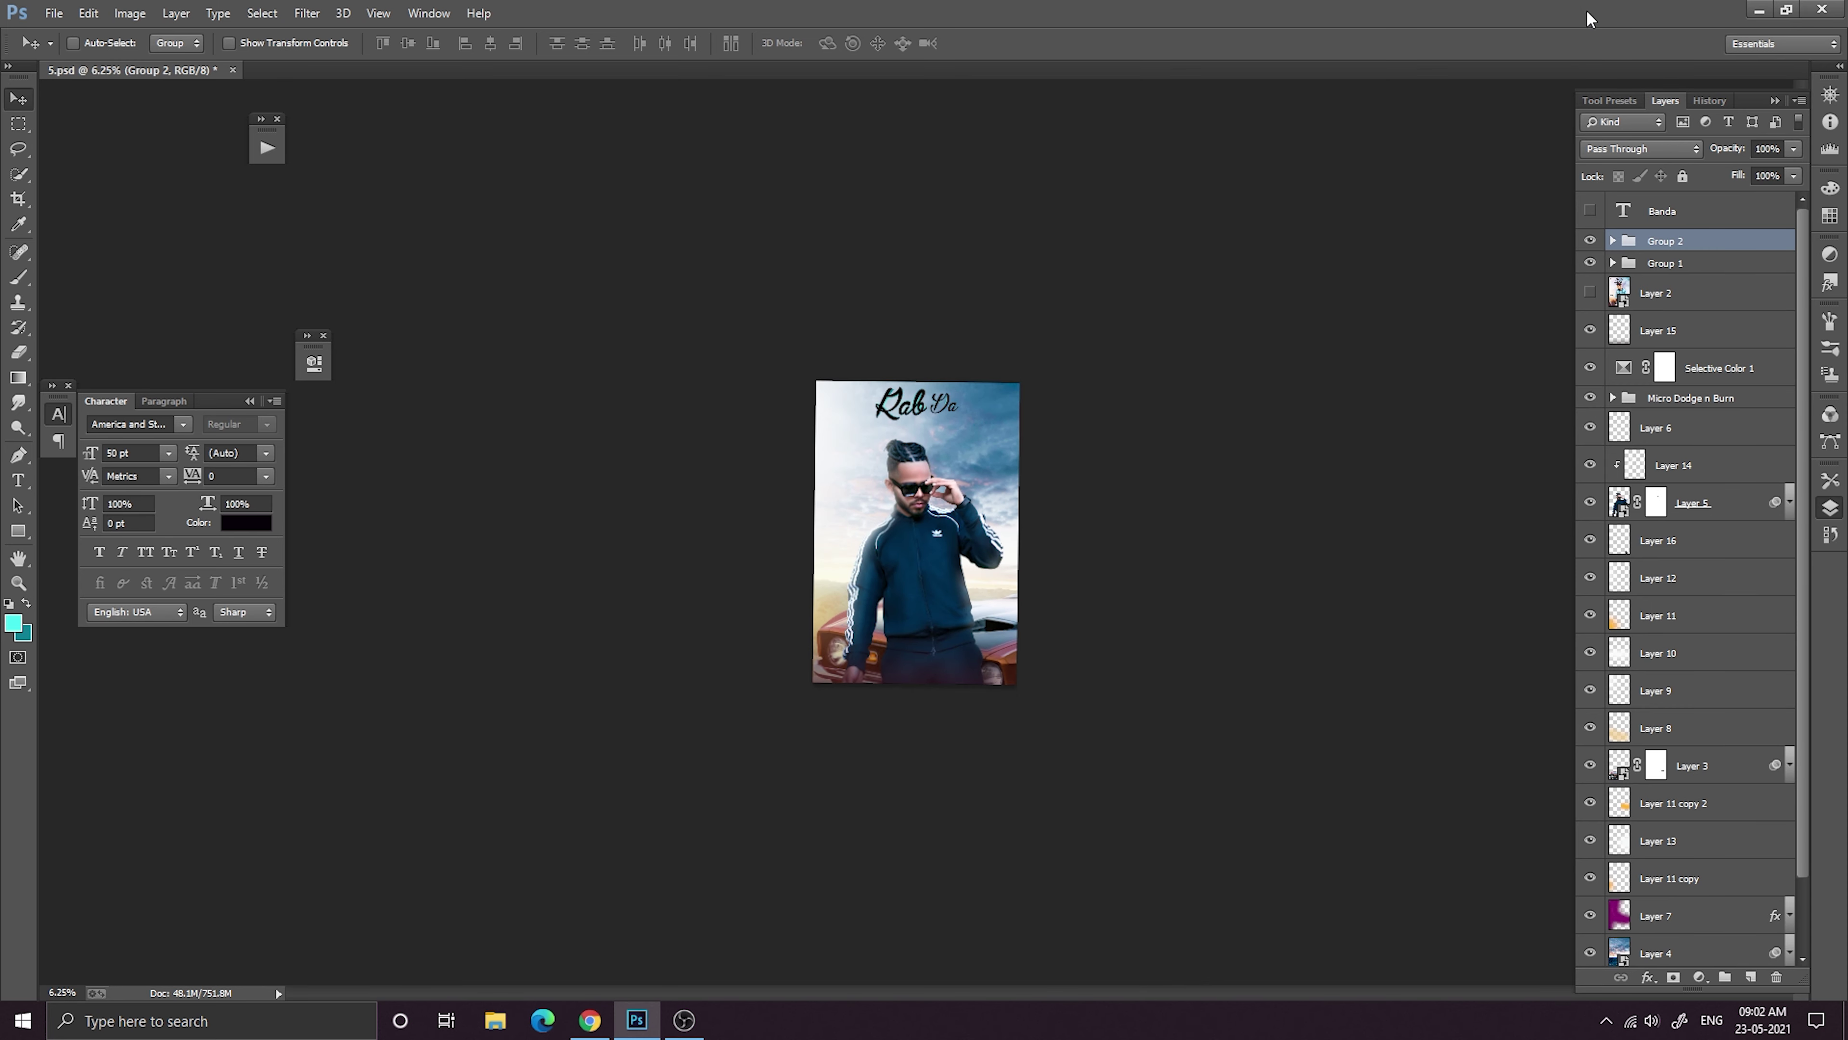
# Show and select the Banda text layer and move it left to sit beneath the Rab Da lettering.
pyautogui.click(1703, 206)
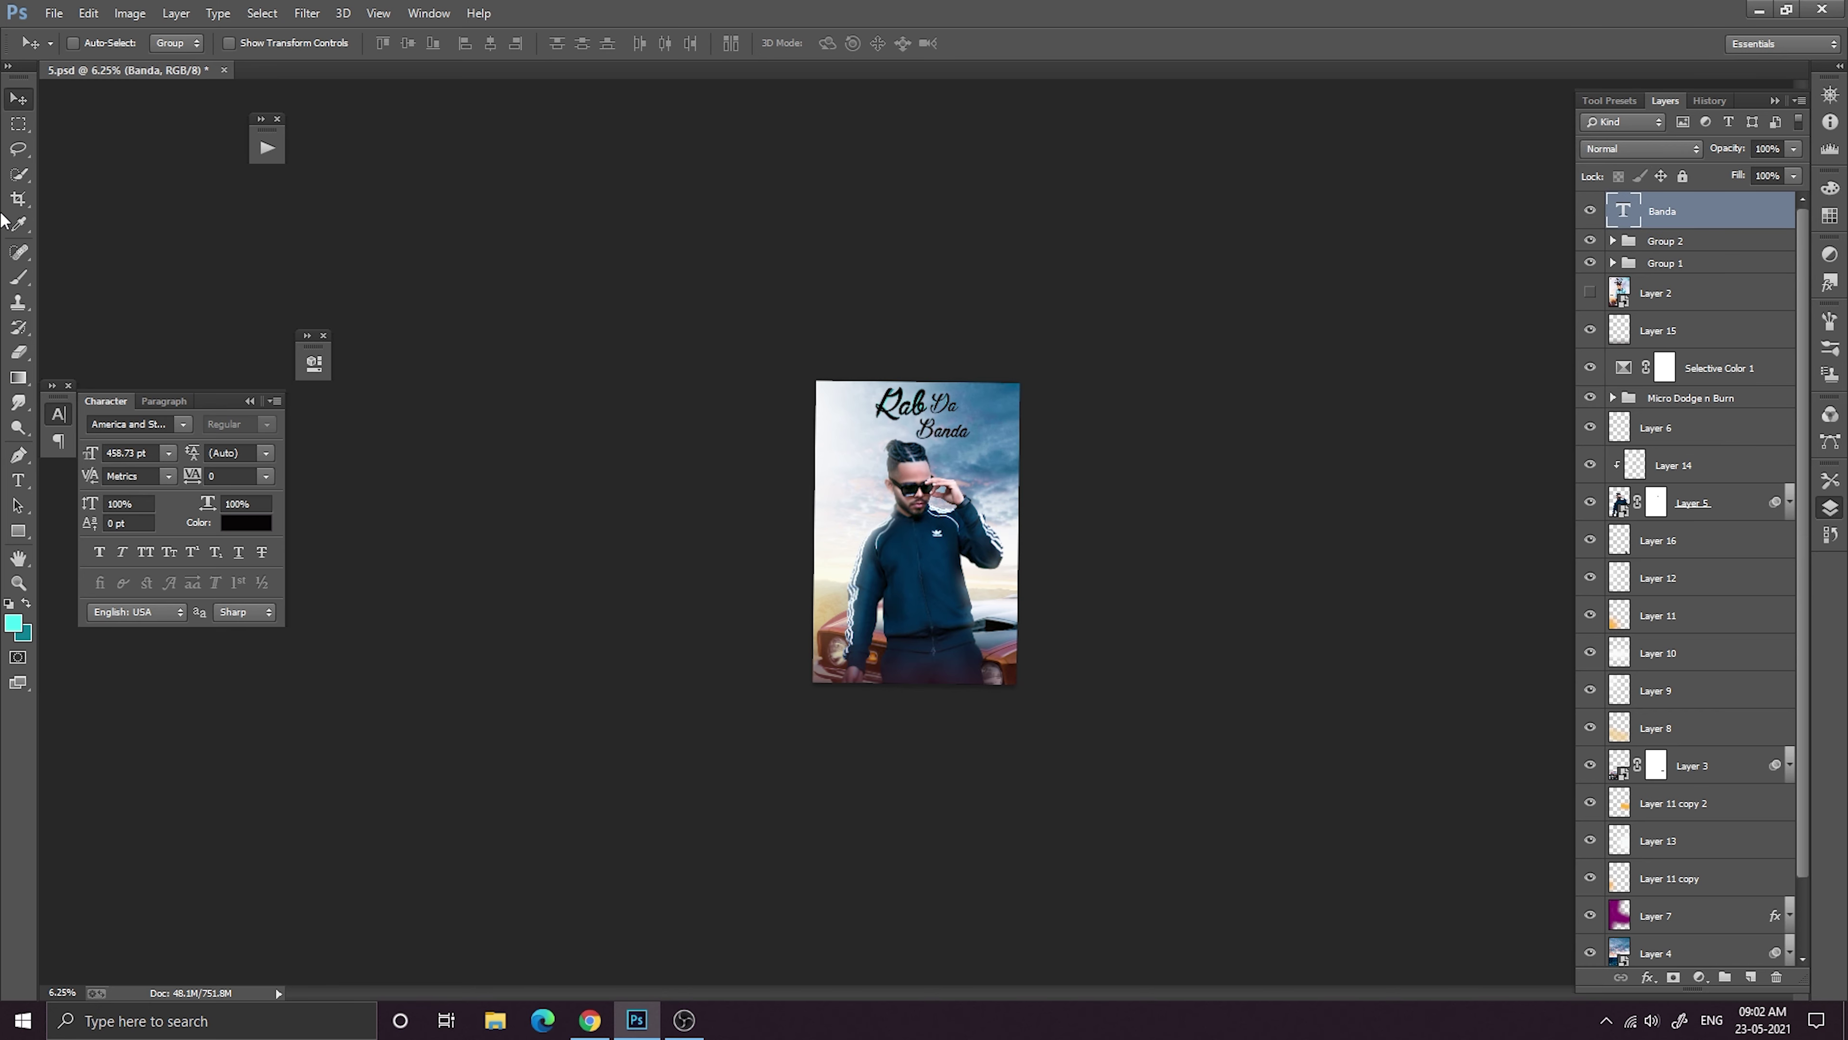
pyautogui.hotkey('ctrl', '+')
pyautogui.hotkey('ctrl', '+')
pyautogui.hotkey('ctrl', '+')
pyautogui.hotkey('ctrl', '+')
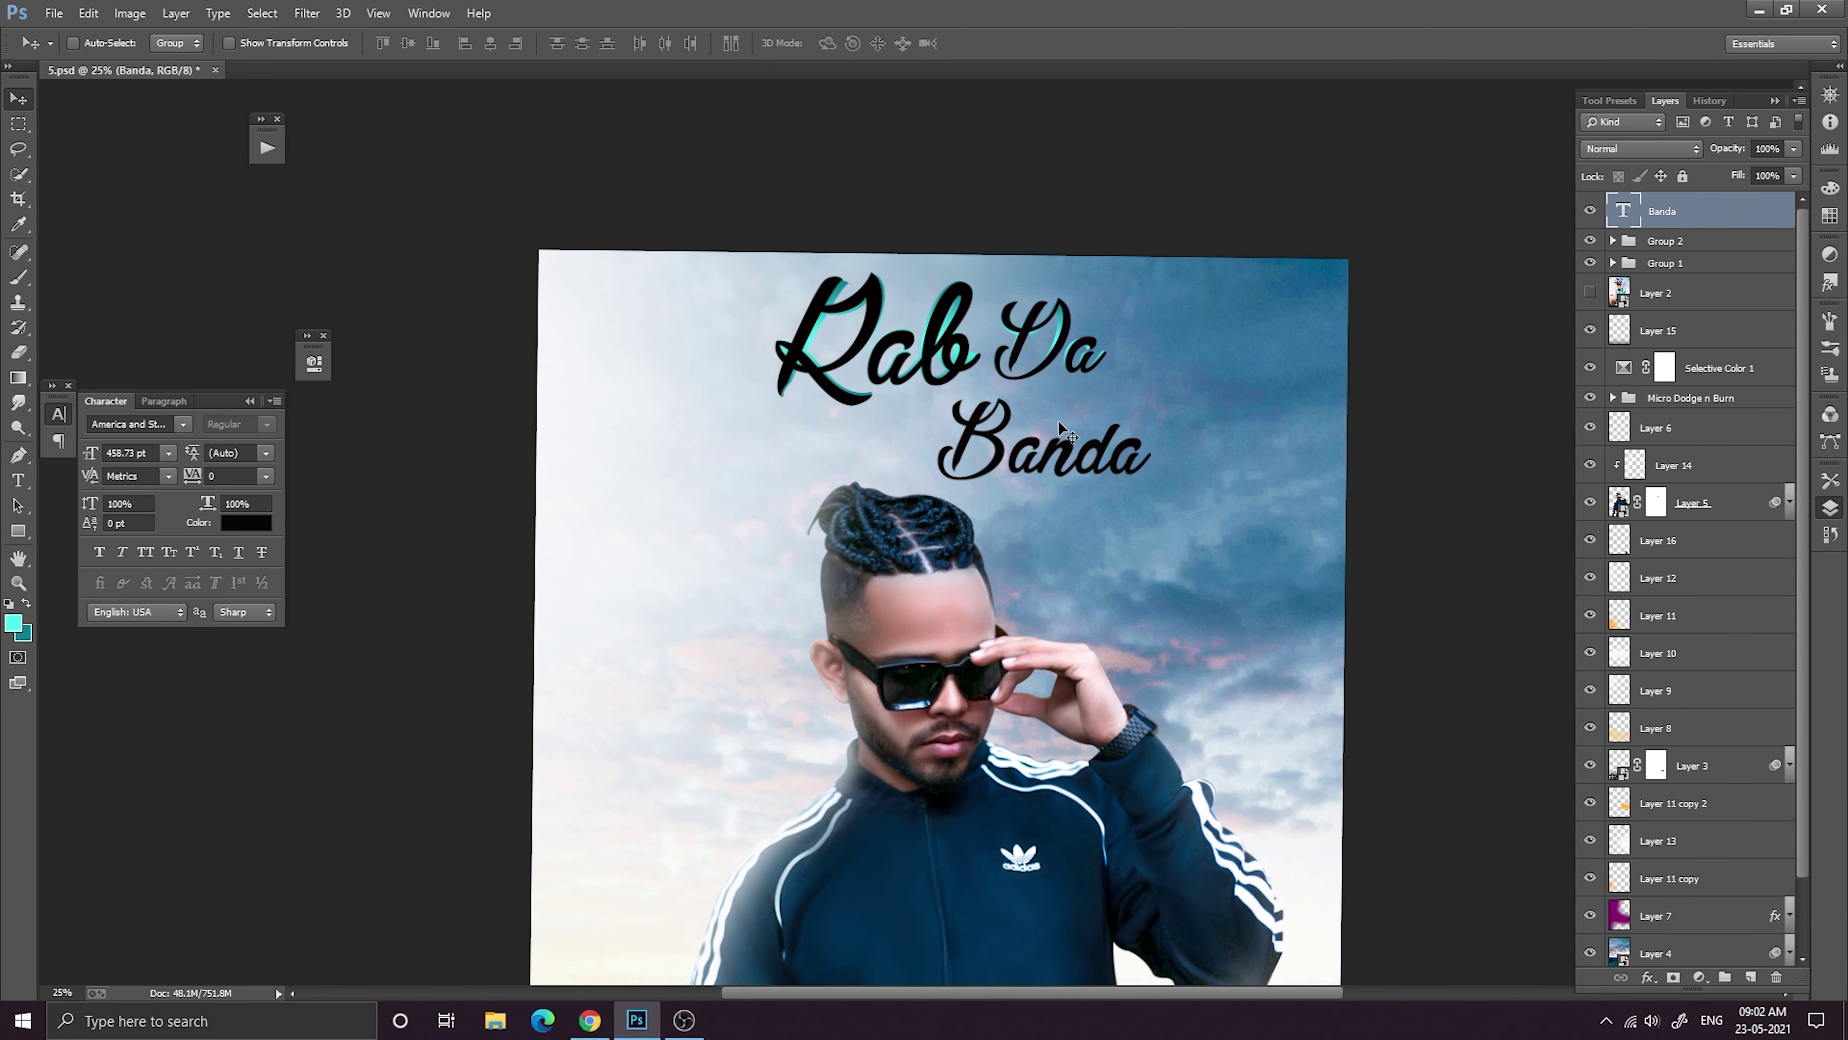
pyautogui.moveTo(1062, 429); pyautogui.dragTo(987, 429)
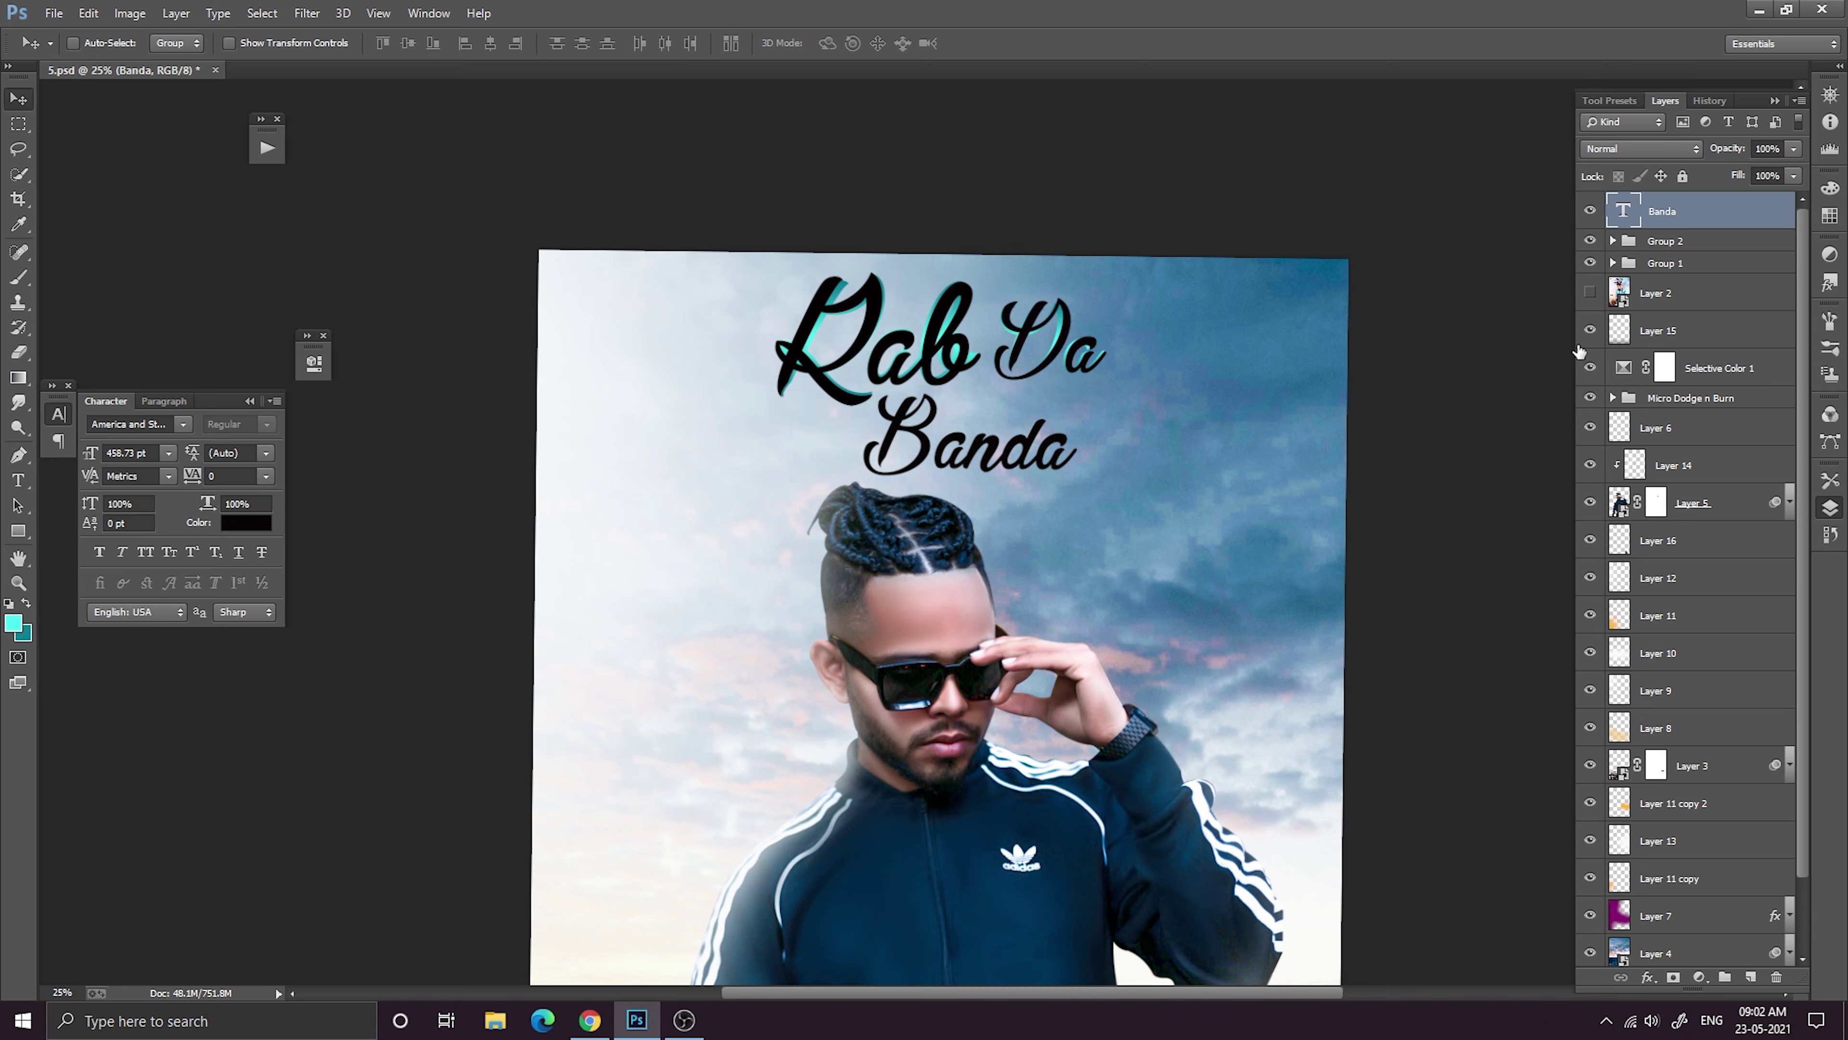
# Compare the title with Group 1 and Group 2 hidden and shown, and review the whole poster.
pyautogui.moveTo(1590, 263); pyautogui.dragTo(1590, 241)
pyautogui.moveTo(1590, 241); pyautogui.dragTo(1590, 264)
pyautogui.hotkey('ctrl', '-')
pyautogui.hotkey('ctrl', '-')
pyautogui.hotkey('ctrl', '-')
pyautogui.hotkey('ctrl', '+')
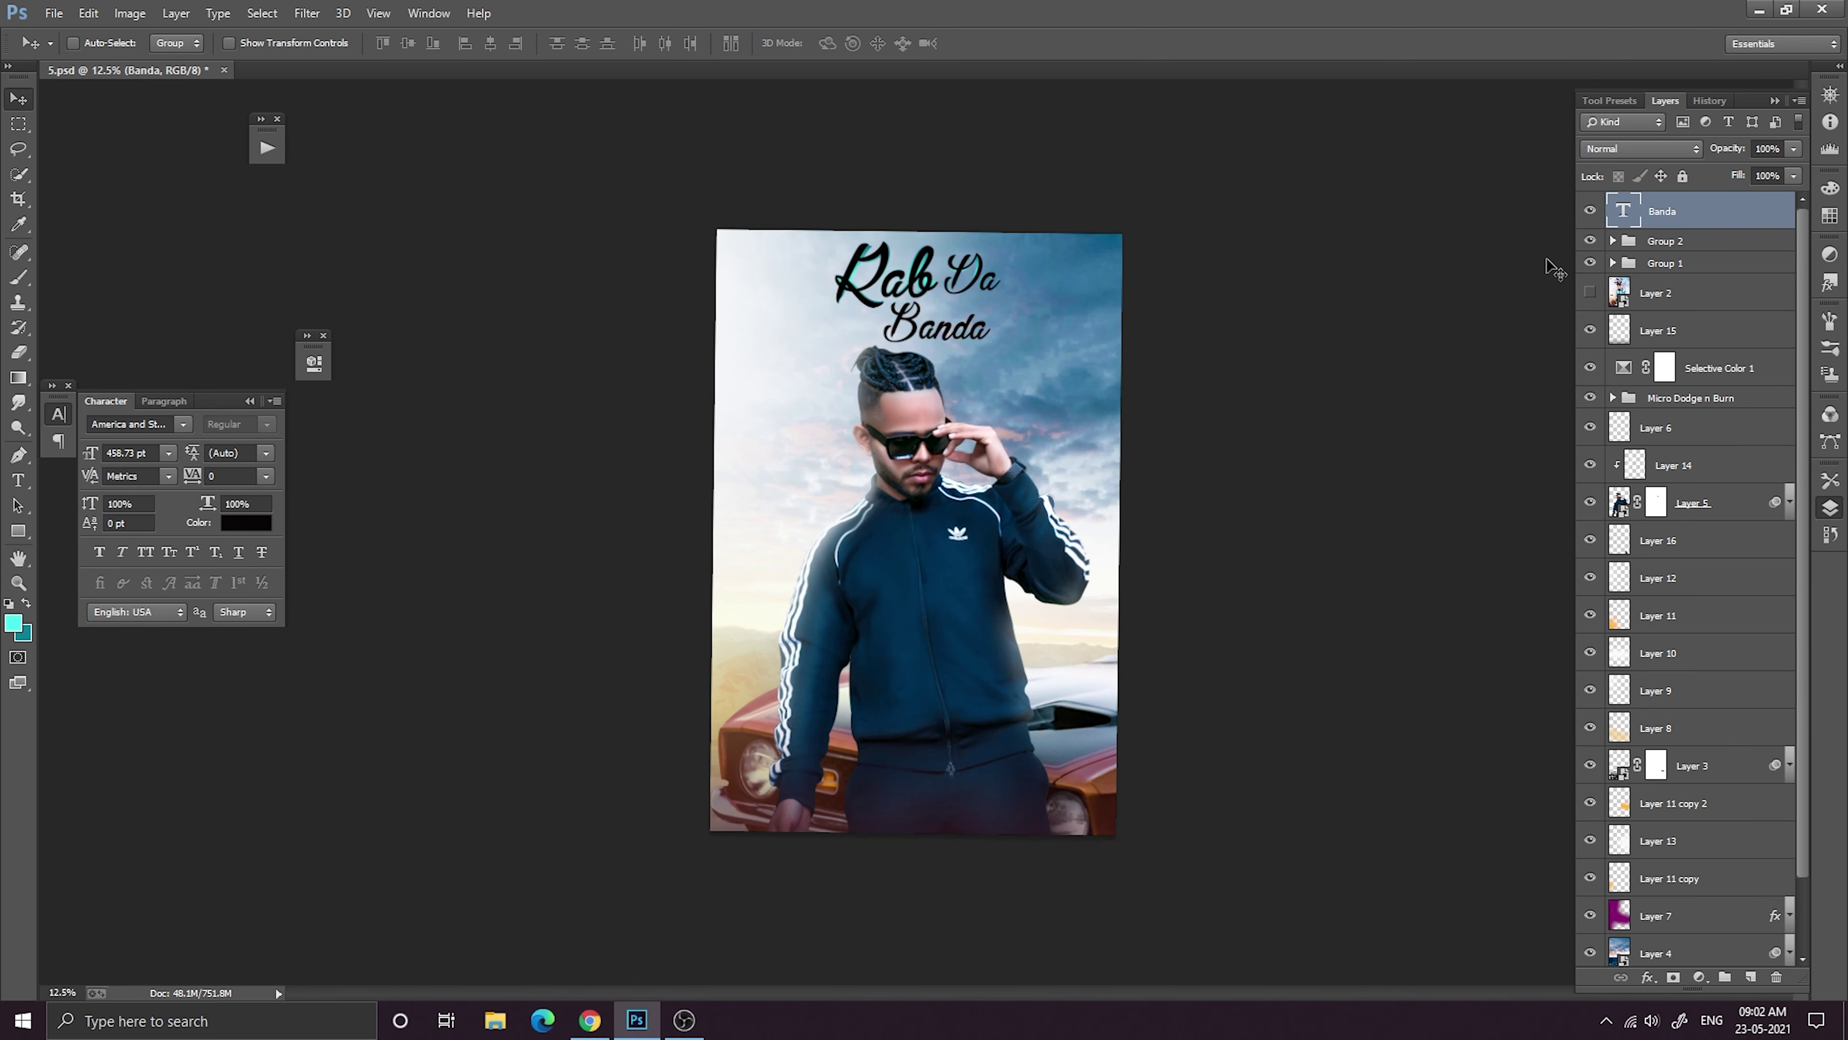
pyautogui.hotkey('ctrl', '-')
# Scale the Banda text to about 77%, rotate it about -5.4°, and tuck it under the Rab Da lettering.
pyautogui.hotkey('ctrl', '+')
pyautogui.hotkey('ctrl', '+')
pyautogui.hotkey('ctrl', '+')
pyautogui.hotkey('ctrl', '+')
pyautogui.moveTo(1026, 263); pyautogui.dragTo(1033, 480)
pyautogui.hotkey('ctrl', '+')
pyautogui.hotkey('ctrl', 't')
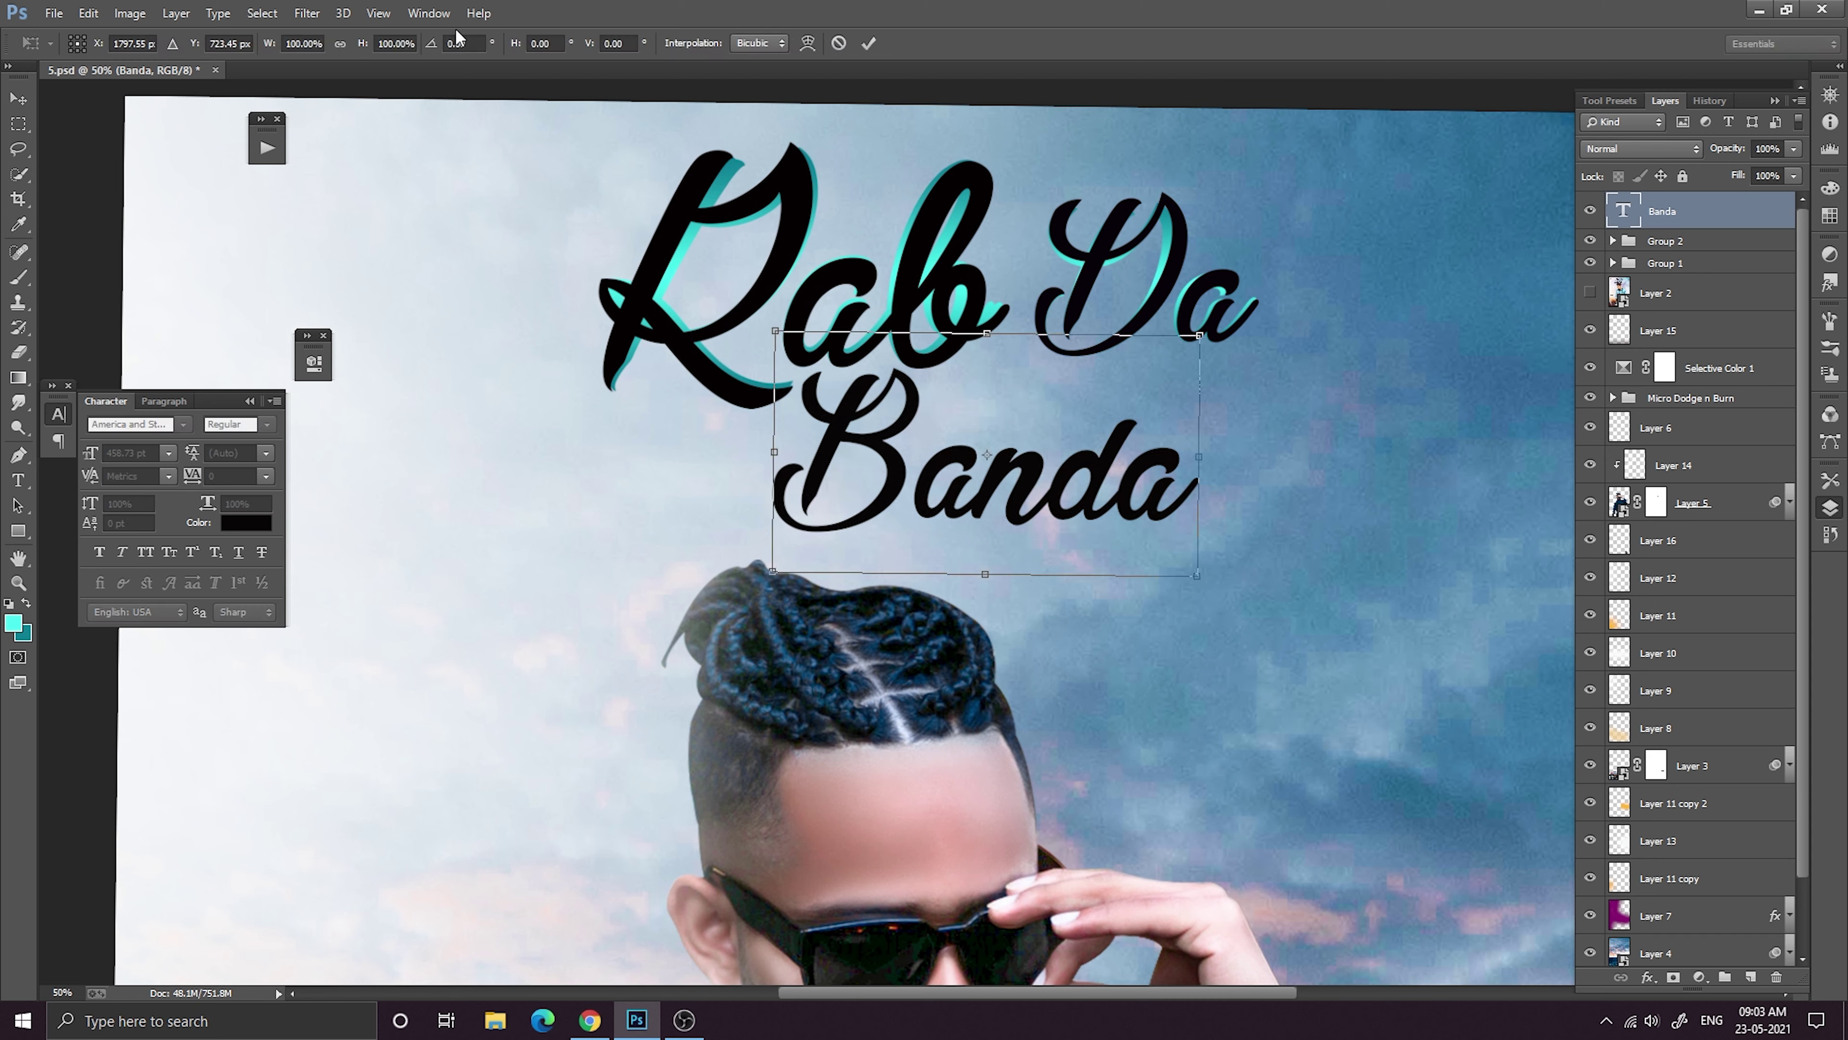
pyautogui.moveTo(430, 44); pyautogui.dragTo(165, 61)
pyautogui.moveTo(1042, 432); pyautogui.dragTo(1042, 418)
pyautogui.moveTo(1207, 541); pyautogui.dragTo(1105, 489)
pyautogui.moveTo(952, 409); pyautogui.dragTo(977, 415)
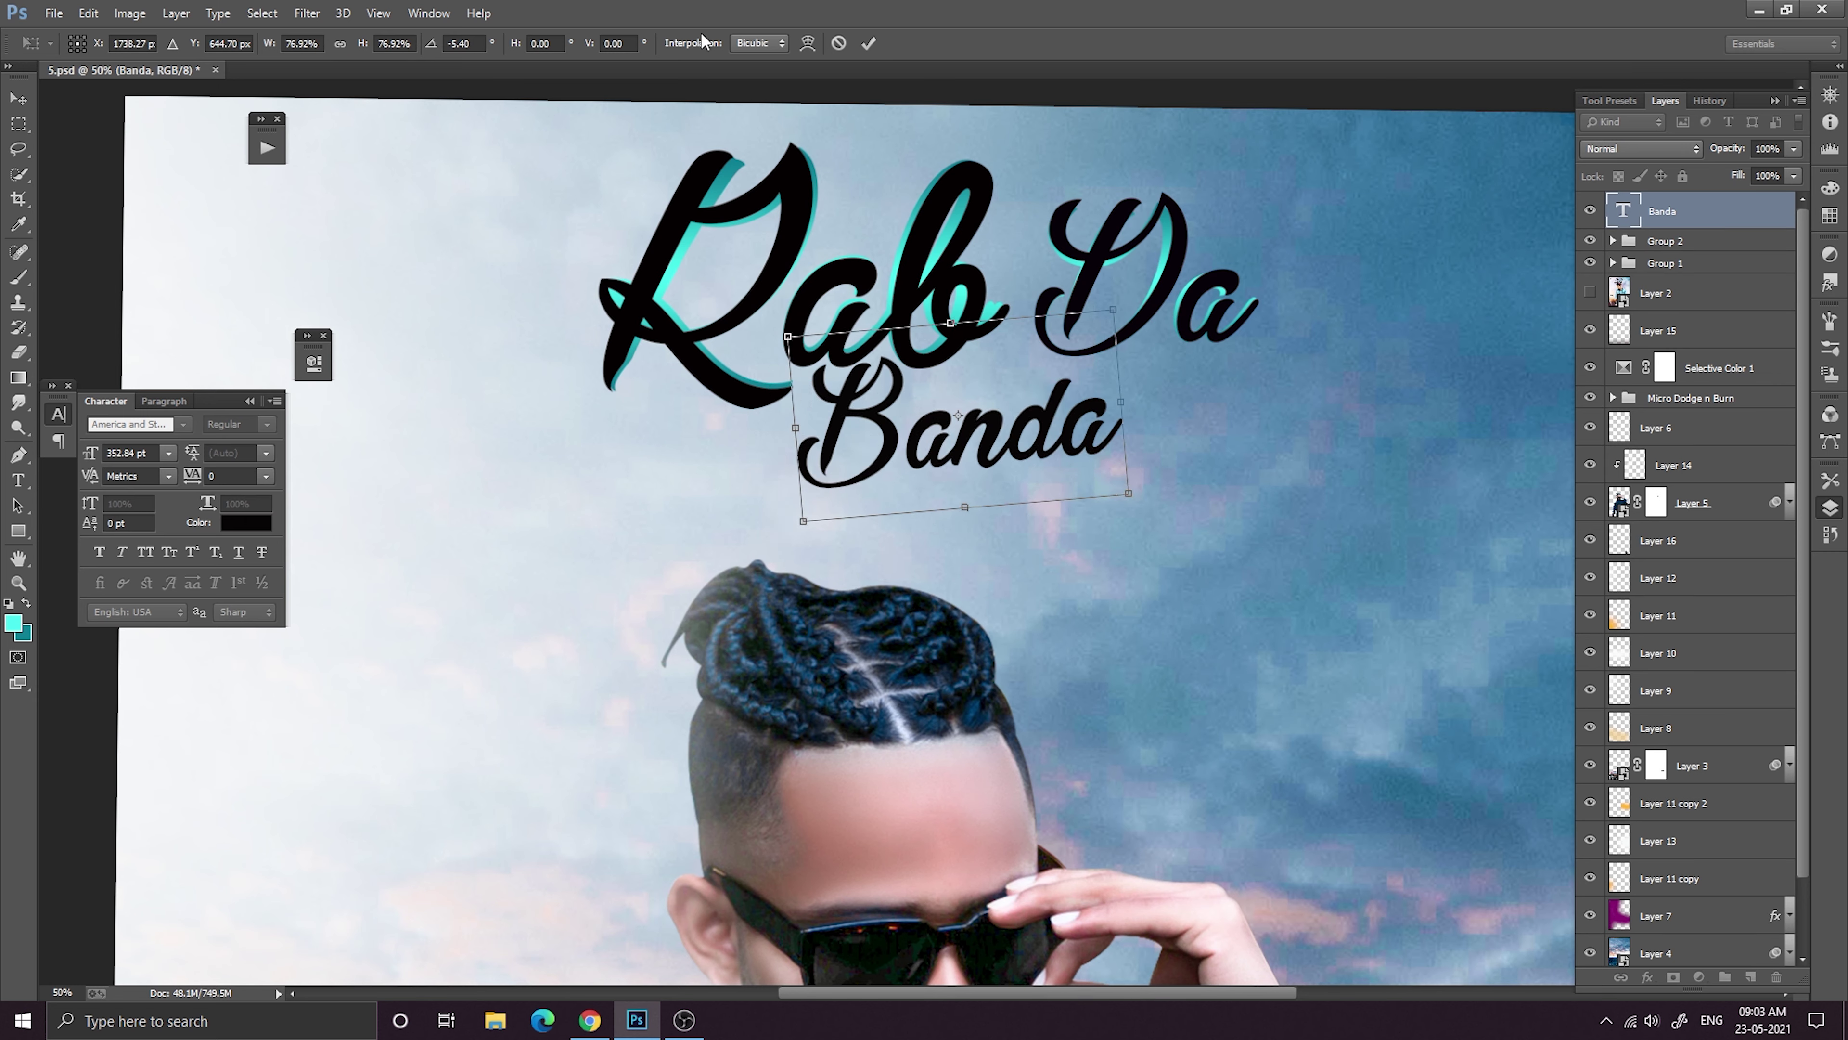
pyautogui.moveTo(431, 64); pyautogui.dragTo(337, 73)
pyautogui.click(869, 45)
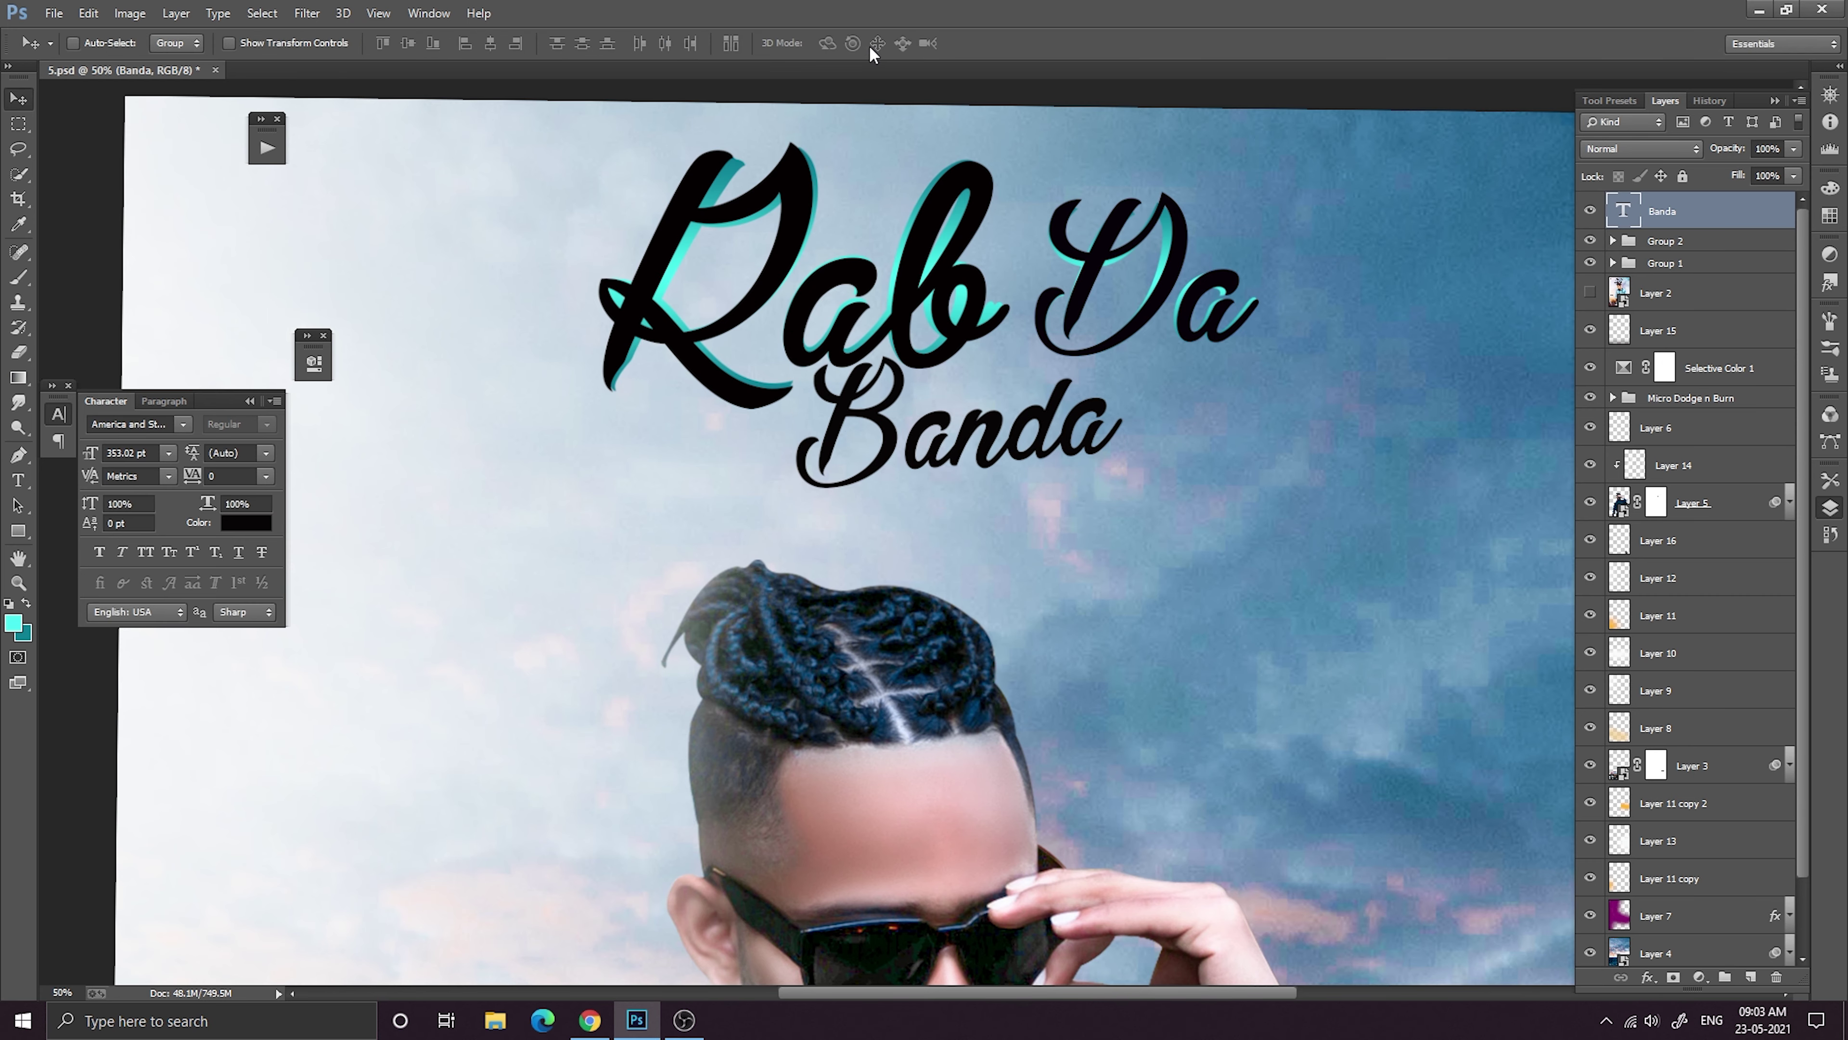
# Review the whole title composition and undo the last transform of the Banda text.
pyautogui.hotkey('ctrl', '-')
pyautogui.hotkey('ctrl', '-')
pyautogui.hotkey('ctrl', '-')
pyautogui.hotkey('ctrl', '-')
pyautogui.hotkey('ctrl', '-')
pyautogui.hotkey('ctrl', '+')
pyautogui.hotkey('ctrl', '+')
pyautogui.hotkey('ctrl', '-')
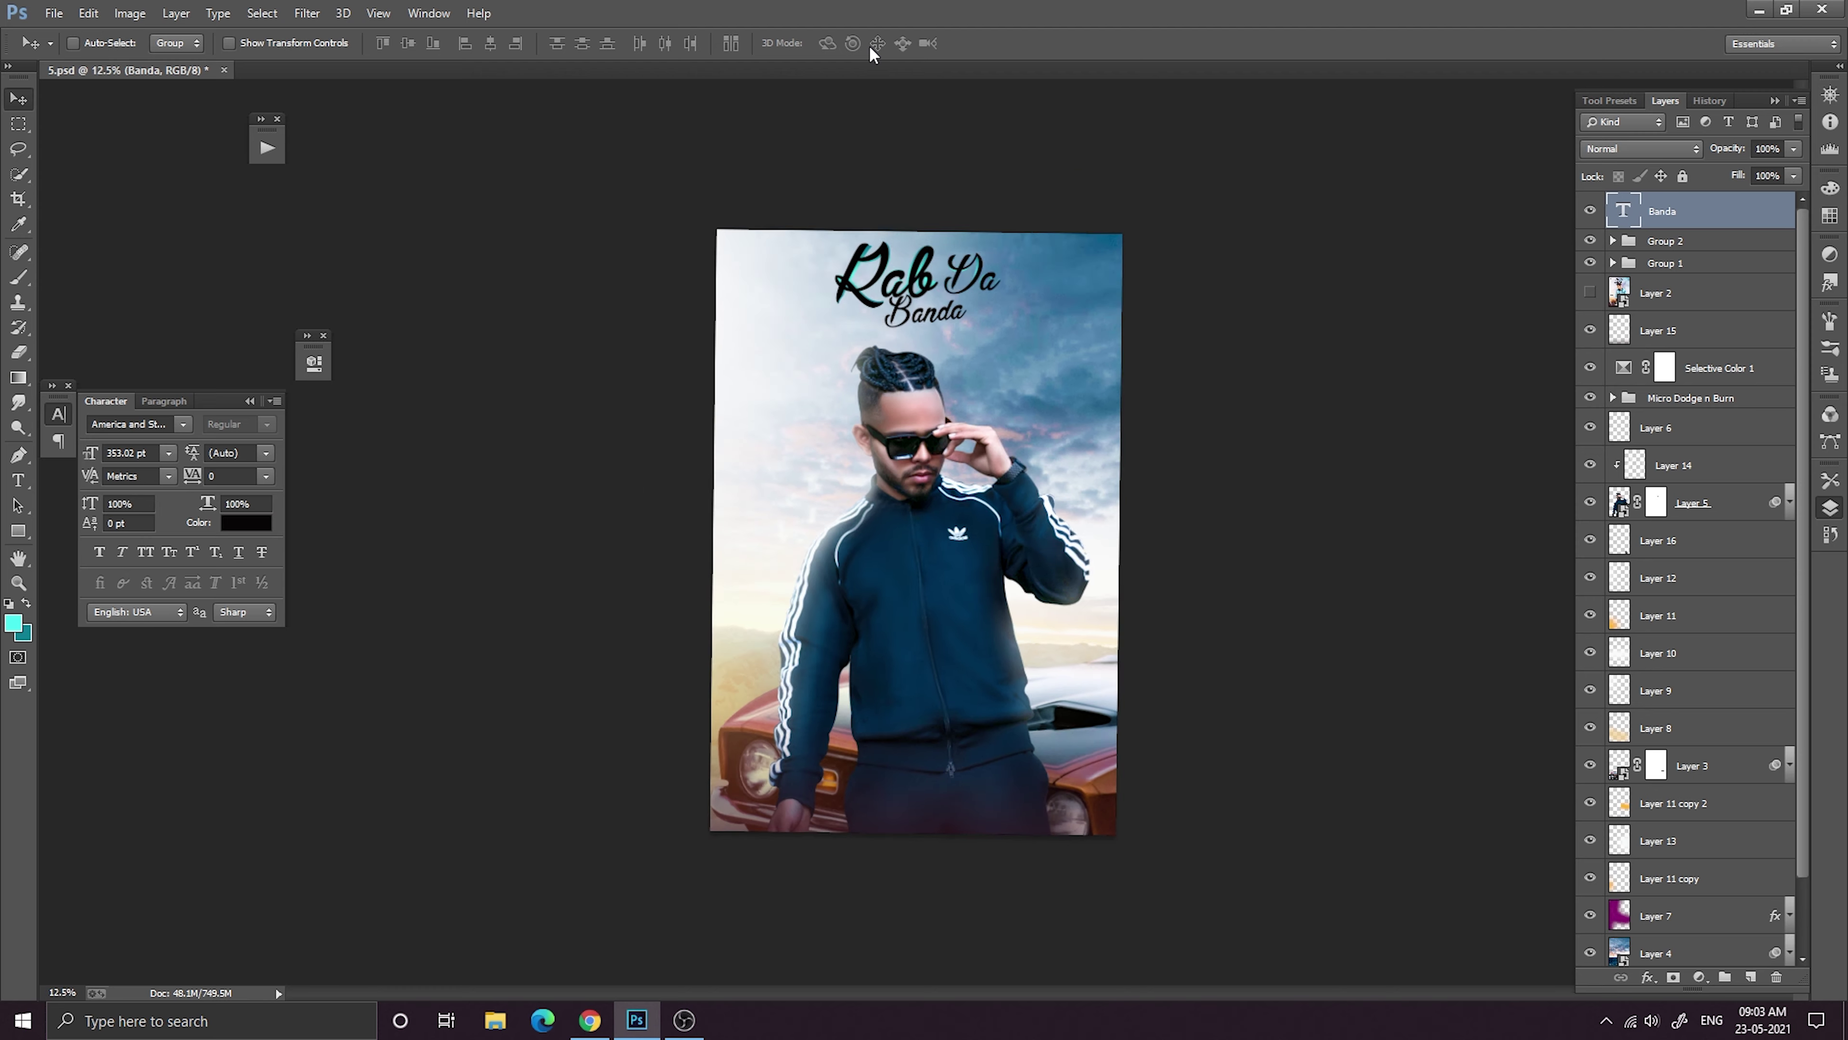
pyautogui.hotkey('ctrl', '+')
pyautogui.hotkey('ctrl', '+')
pyautogui.moveTo(1006, 173); pyautogui.dragTo(1050, 474)
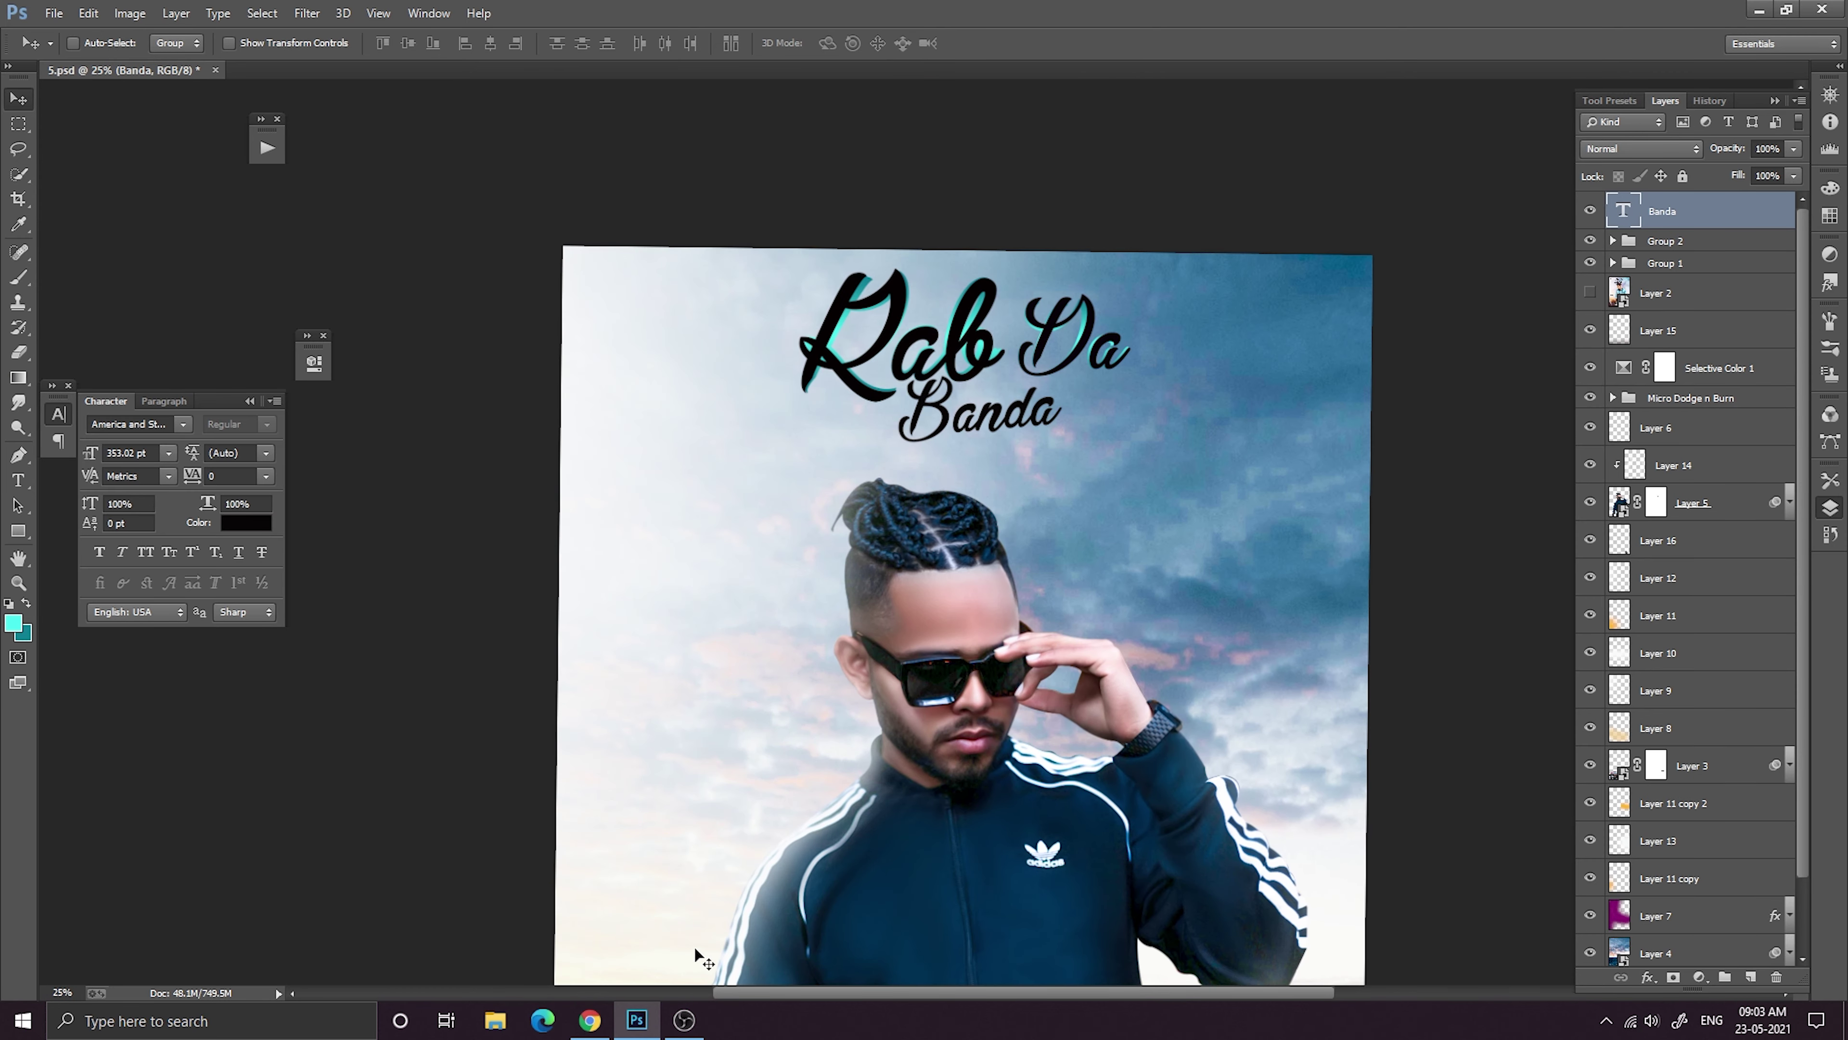
pyautogui.hotkey('ctrl', 'z')
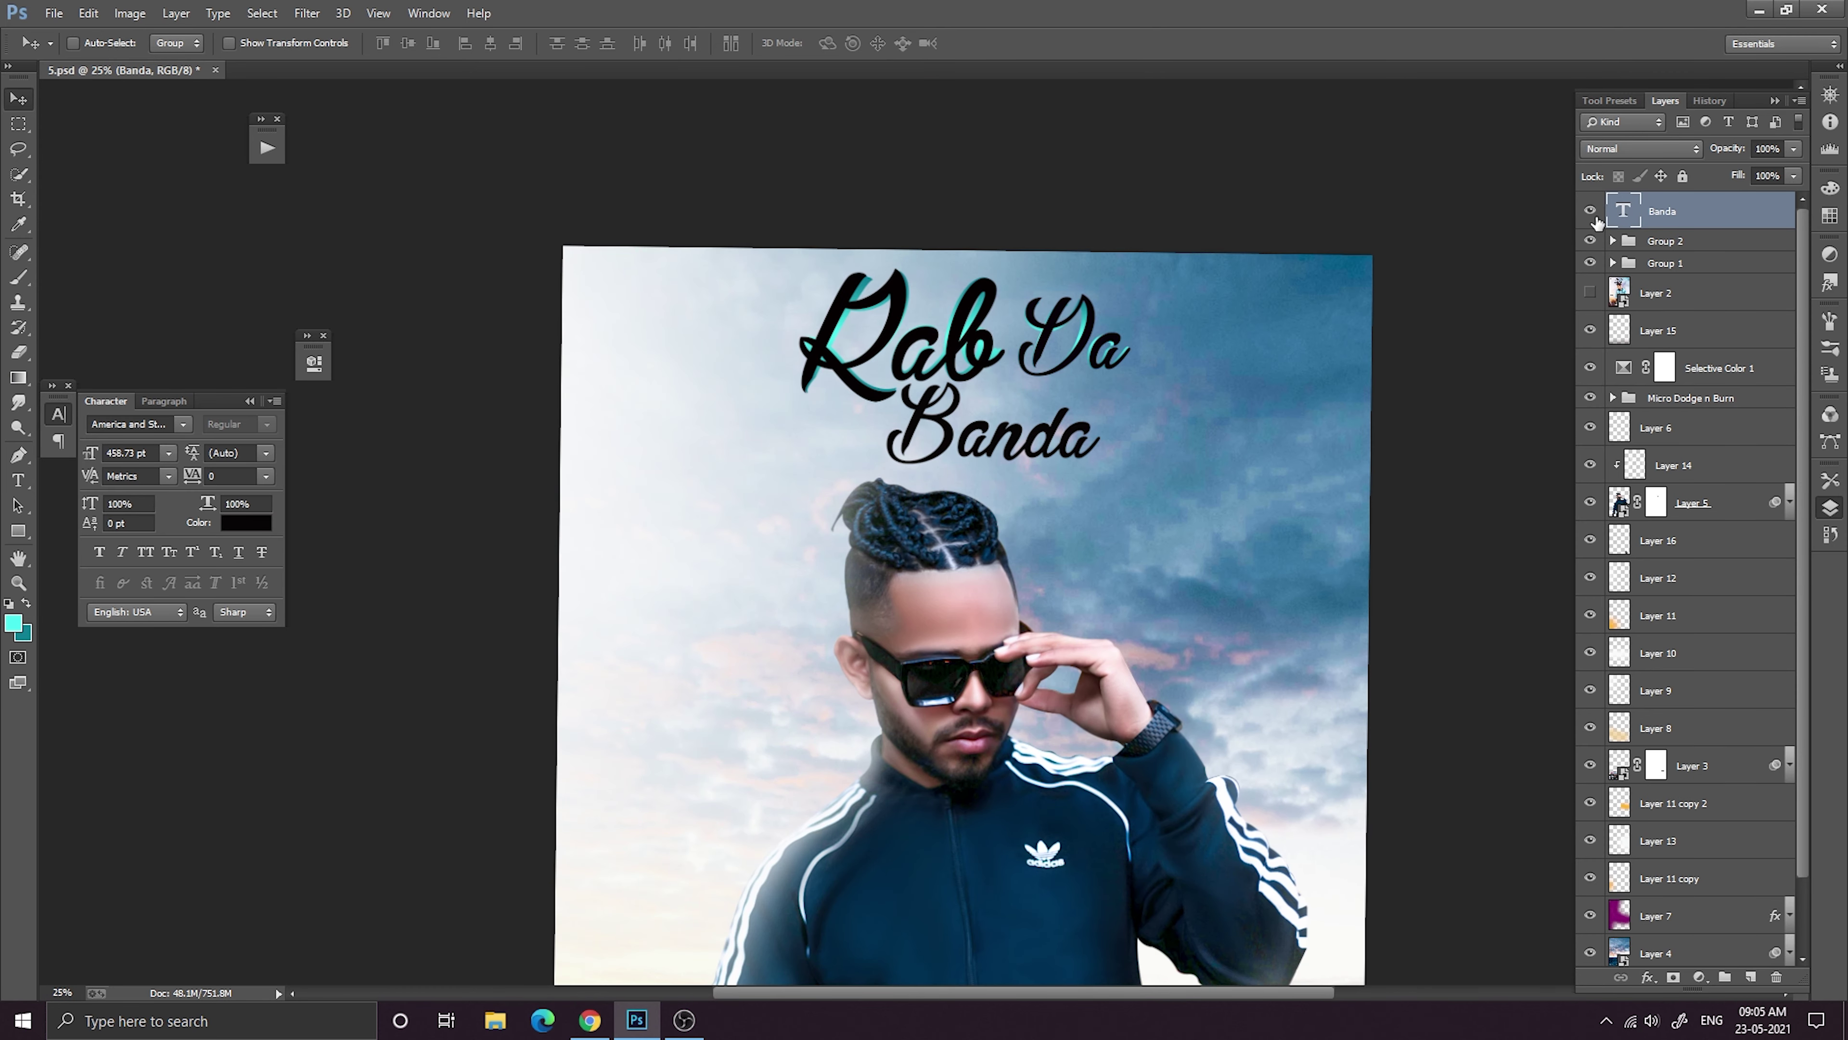
# Scale the Banda text down to about 78% and reposition it under the Rab Da lettering.
pyautogui.hotkey('ctrl', 't')
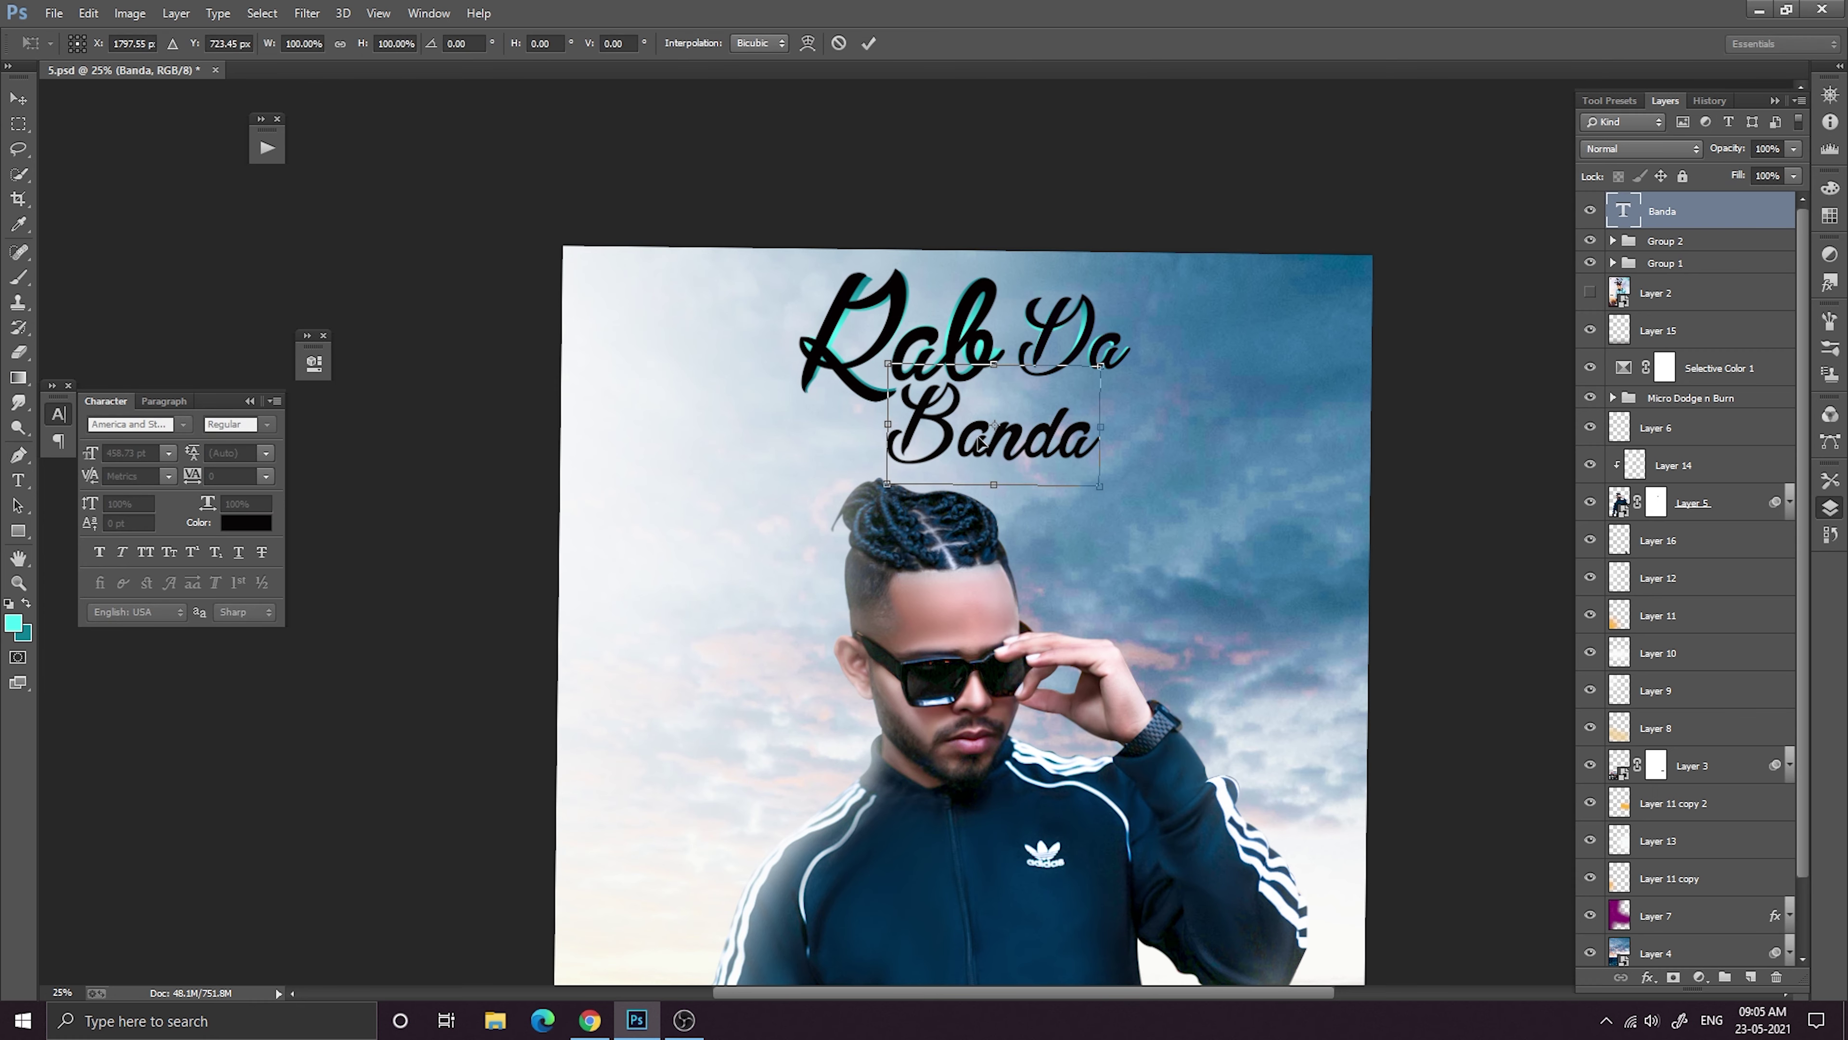
pyautogui.moveTo(1099, 486); pyautogui.dragTo(1055, 460)
pyautogui.moveTo(1004, 417); pyautogui.dragTo(1008, 424)
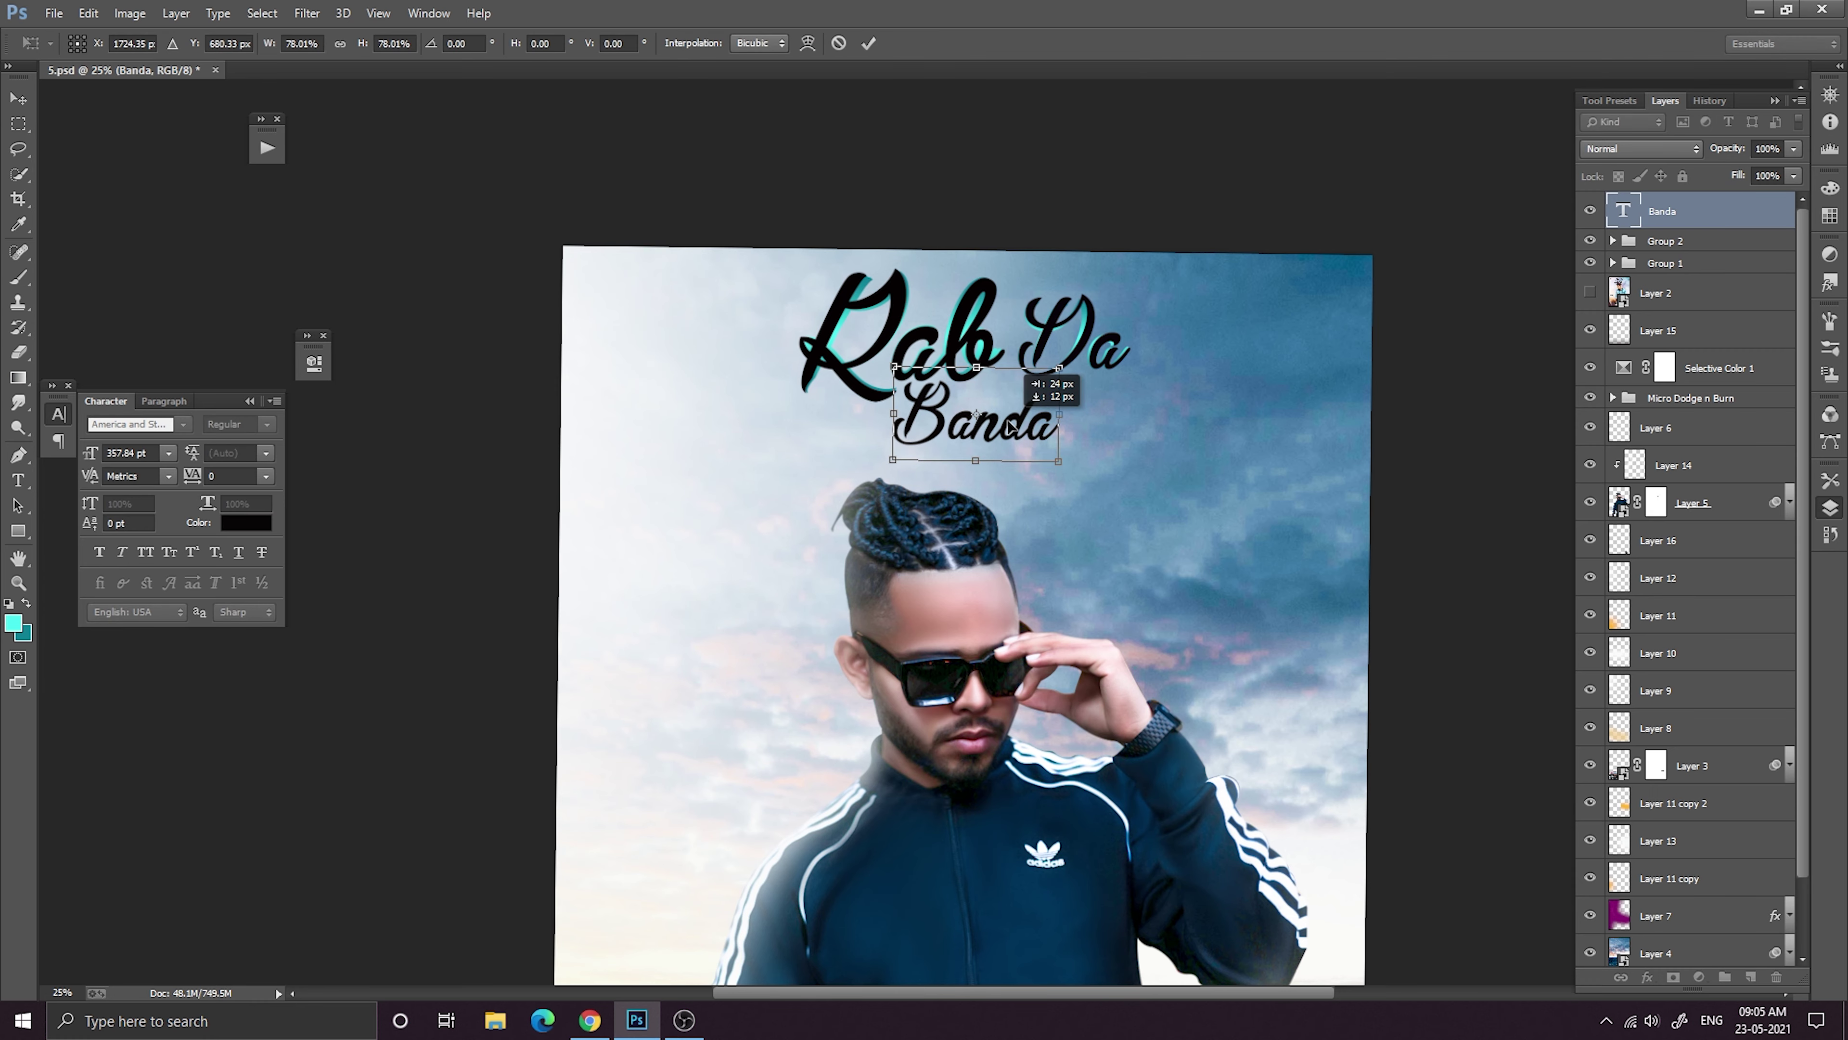
pyautogui.click(868, 43)
pyautogui.hotkey('ctrl', '-')
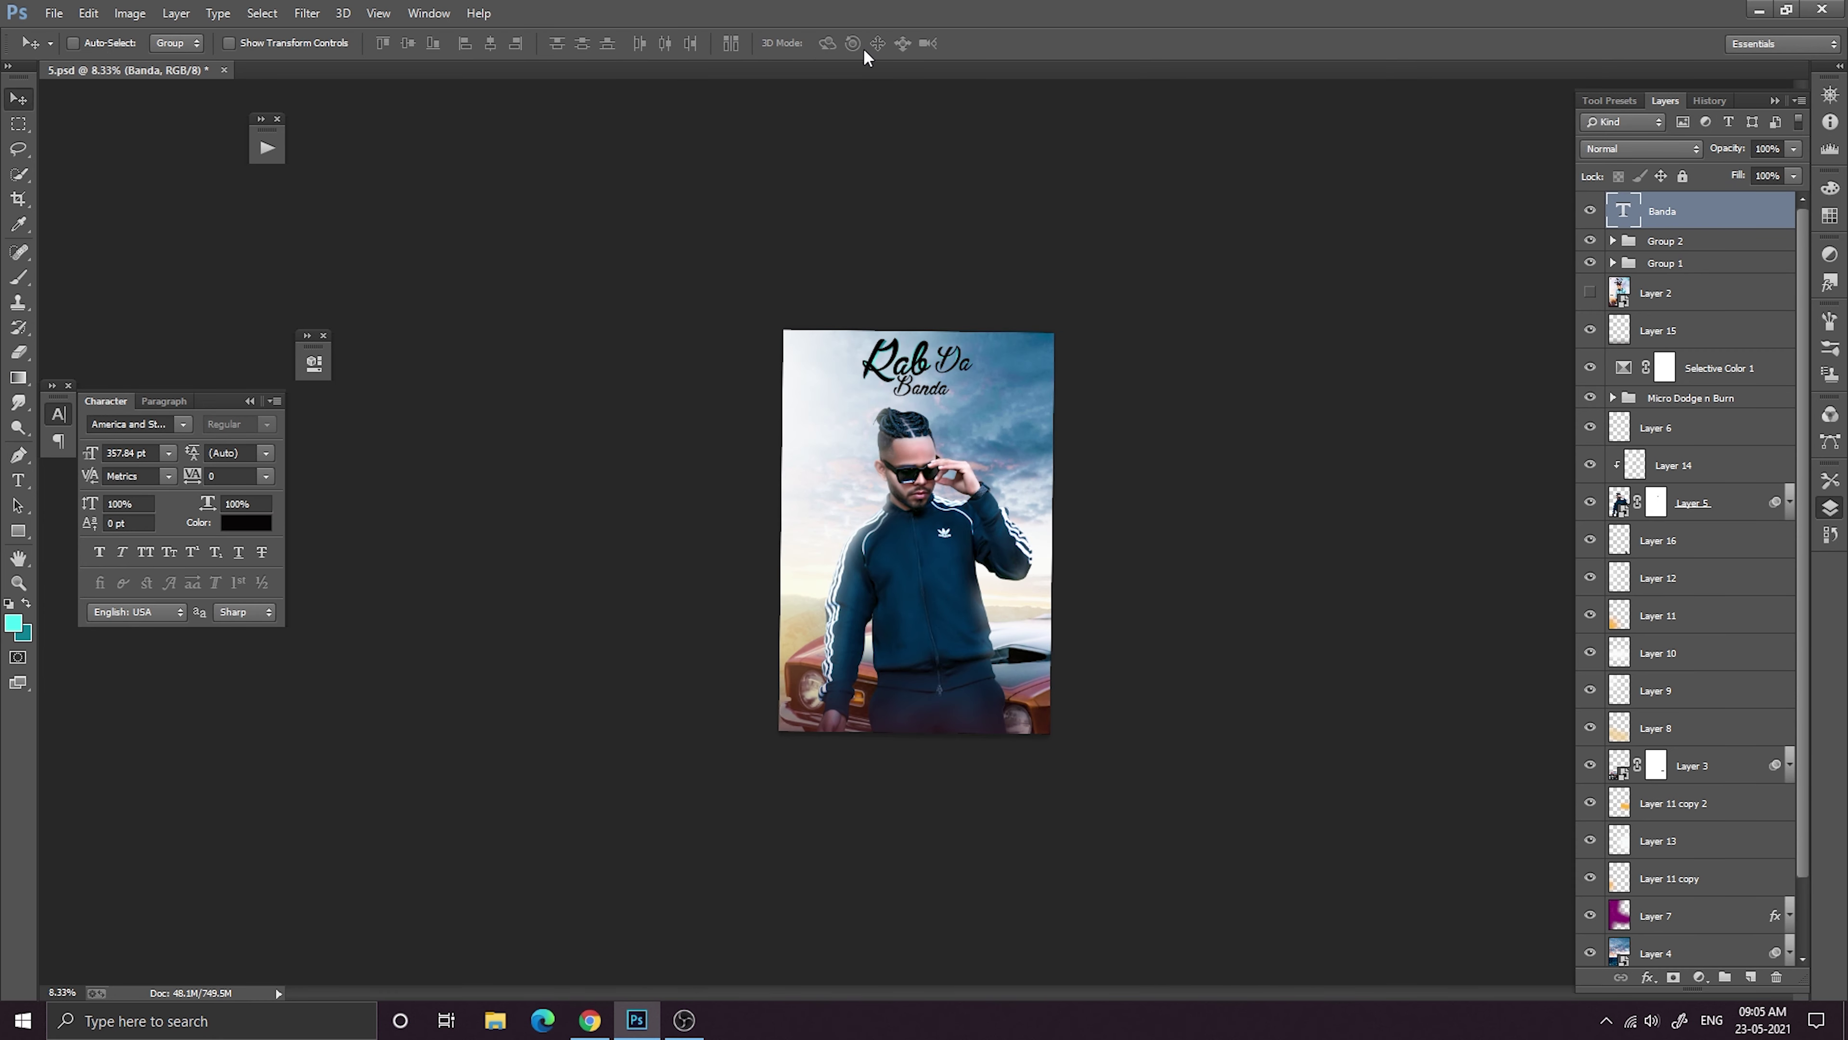
# Enlarge the Banda text to about 148% and shift it right beneath the Rab Da lettering.
pyautogui.hotkey('ctrl', '+')
pyautogui.hotkey('ctrl', '+')
pyautogui.hotkey('ctrl', '+')
pyautogui.hotkey('ctrl', '+')
pyautogui.moveTo(844, 173); pyautogui.dragTo(854, 582)
pyautogui.hotkey('ctrl', 't')
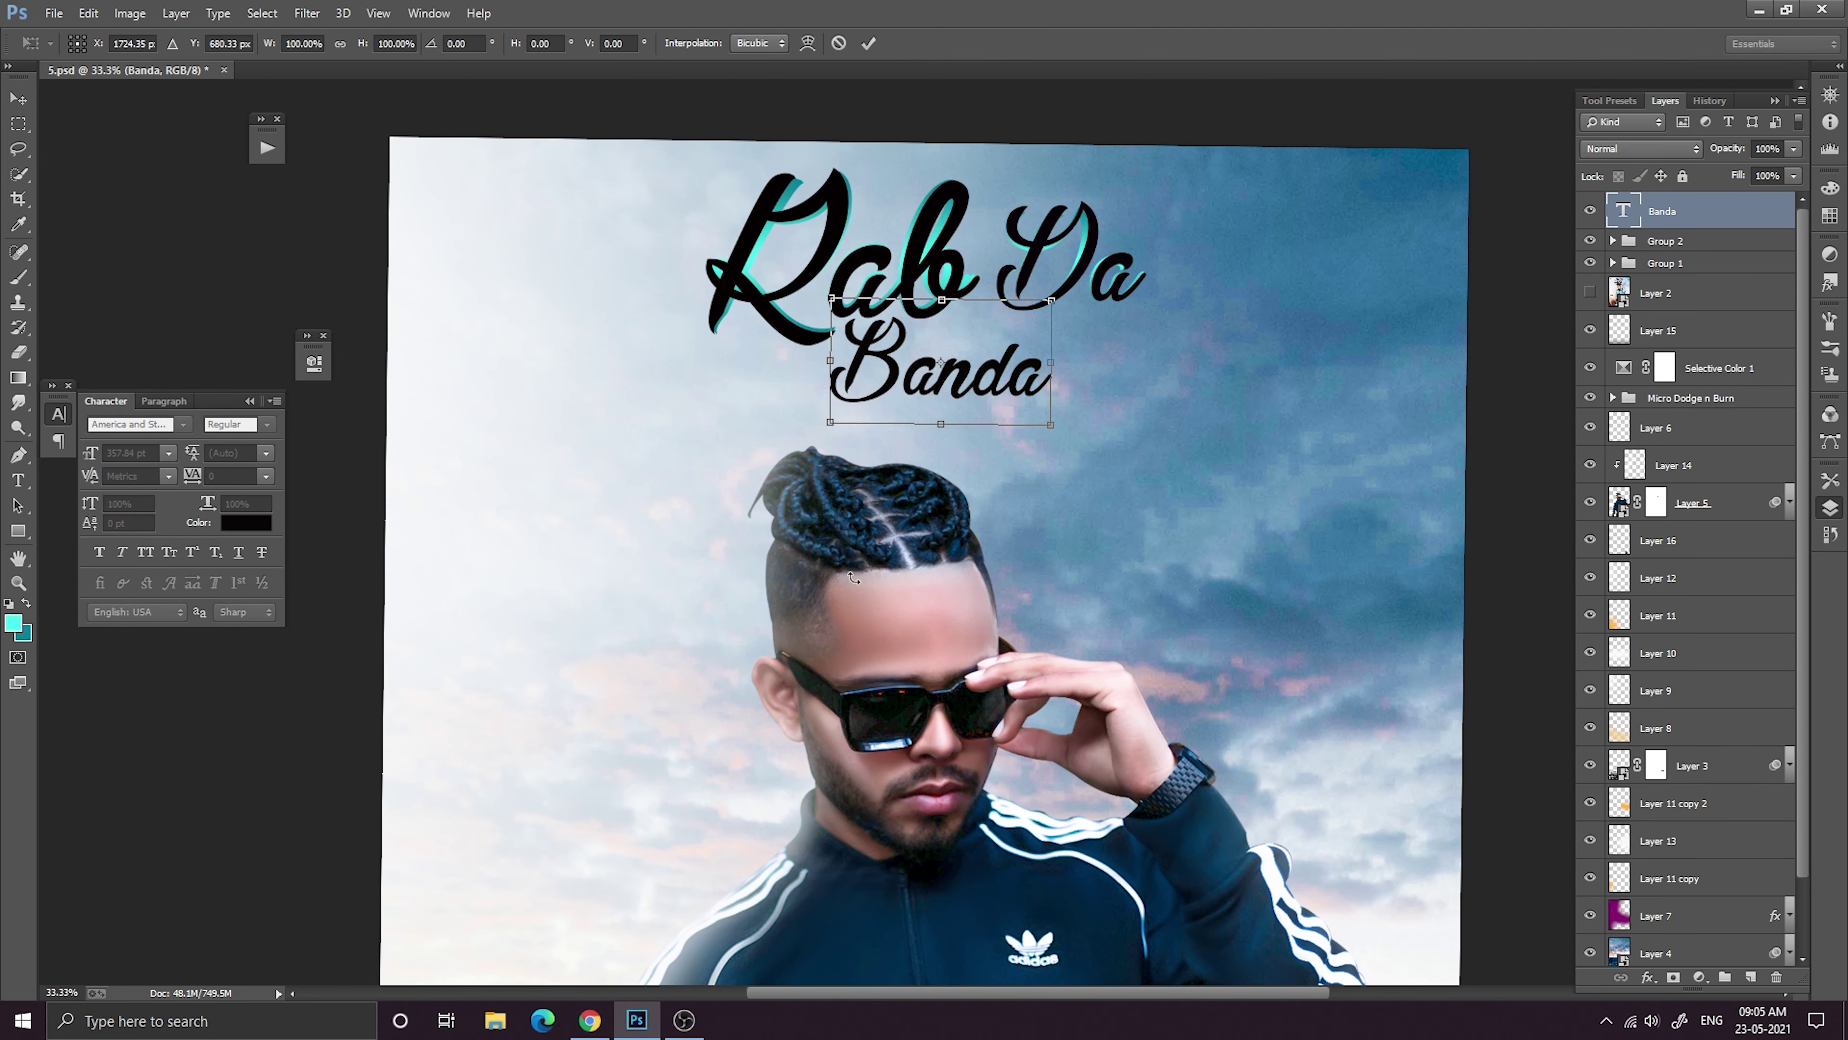
pyautogui.moveTo(1051, 421); pyautogui.dragTo(1099, 448)
pyautogui.moveTo(1010, 395)
pyautogui.mouseDown()
pyautogui.moveTo(852, 402)
pyautogui.moveTo(1025, 408)
pyautogui.mouseUp()
pyautogui.moveTo(1110, 463); pyautogui.dragTo(1169, 497)
pyautogui.moveTo(1116, 428); pyautogui.dragTo(1139, 410)
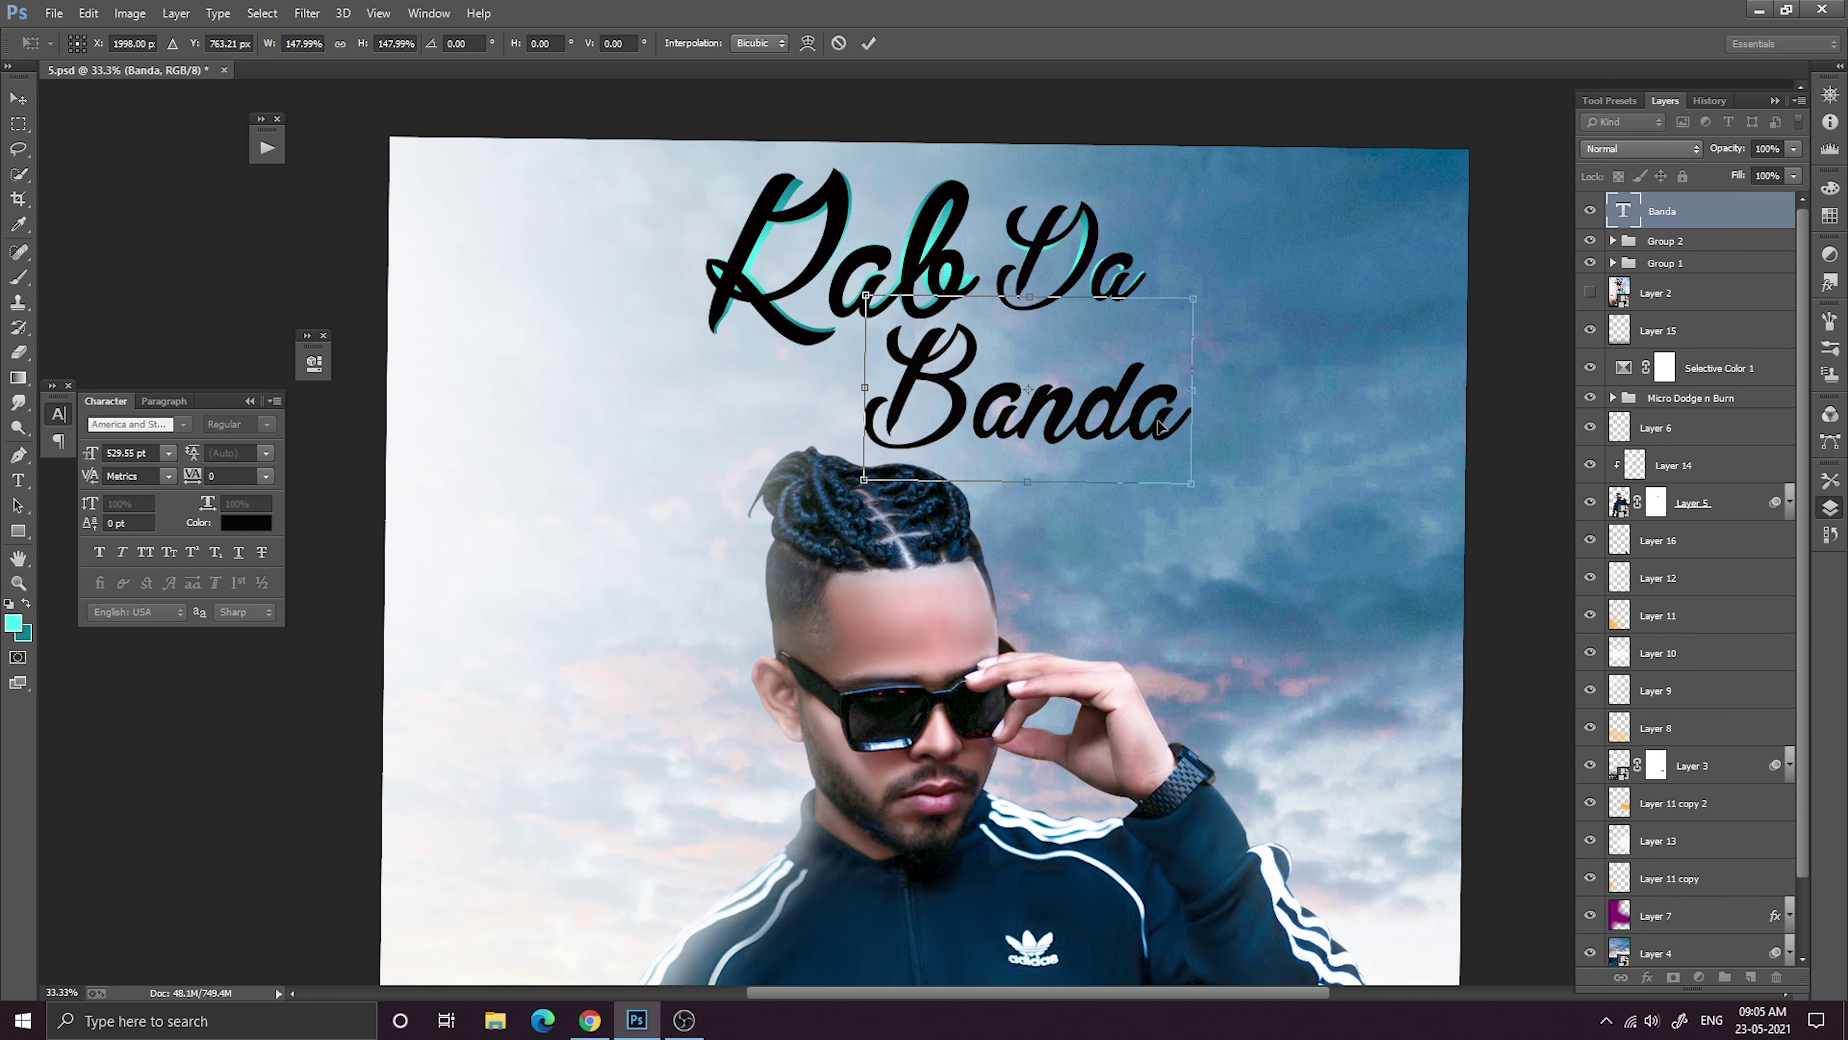
pyautogui.click(868, 44)
# Examine the size and balance of the enlarged Banda text against the whole poster.
pyautogui.hotkey('ctrl', '-')
pyautogui.hotkey('ctrl', '-')
pyautogui.hotkey('ctrl', '-')
pyautogui.hotkey('ctrl', '-')
pyautogui.hotkey('ctrl', '-')
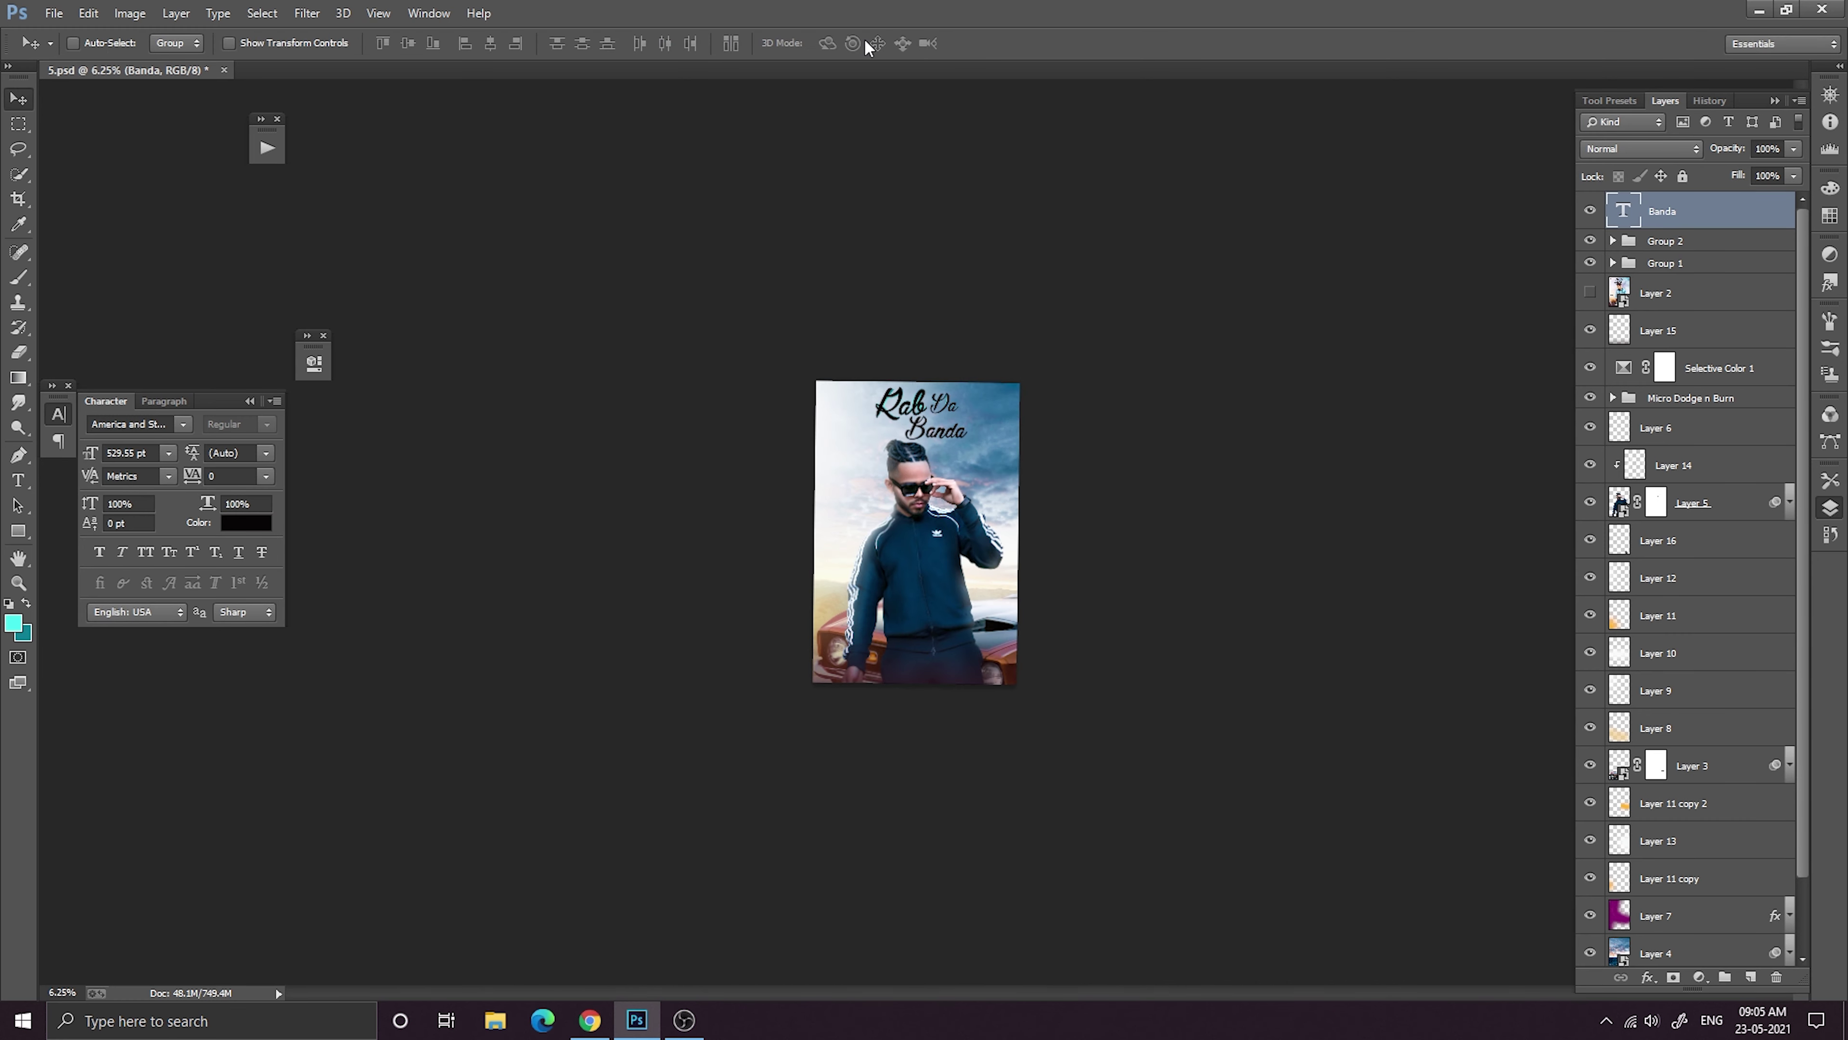
pyautogui.hotkey('ctrl', '+')
pyautogui.hotkey('ctrl', '+')
pyautogui.hotkey('ctrl', '-')
pyautogui.hotkey('ctrl', '-')
pyautogui.hotkey('ctrl', '-')
pyautogui.hotkey('ctrl', '+')
pyautogui.hotkey('ctrl', '-')
pyautogui.hotkey('ctrl', '+')
pyautogui.hotkey('ctrl', '+')
pyautogui.hotkey('ctrl', '+')
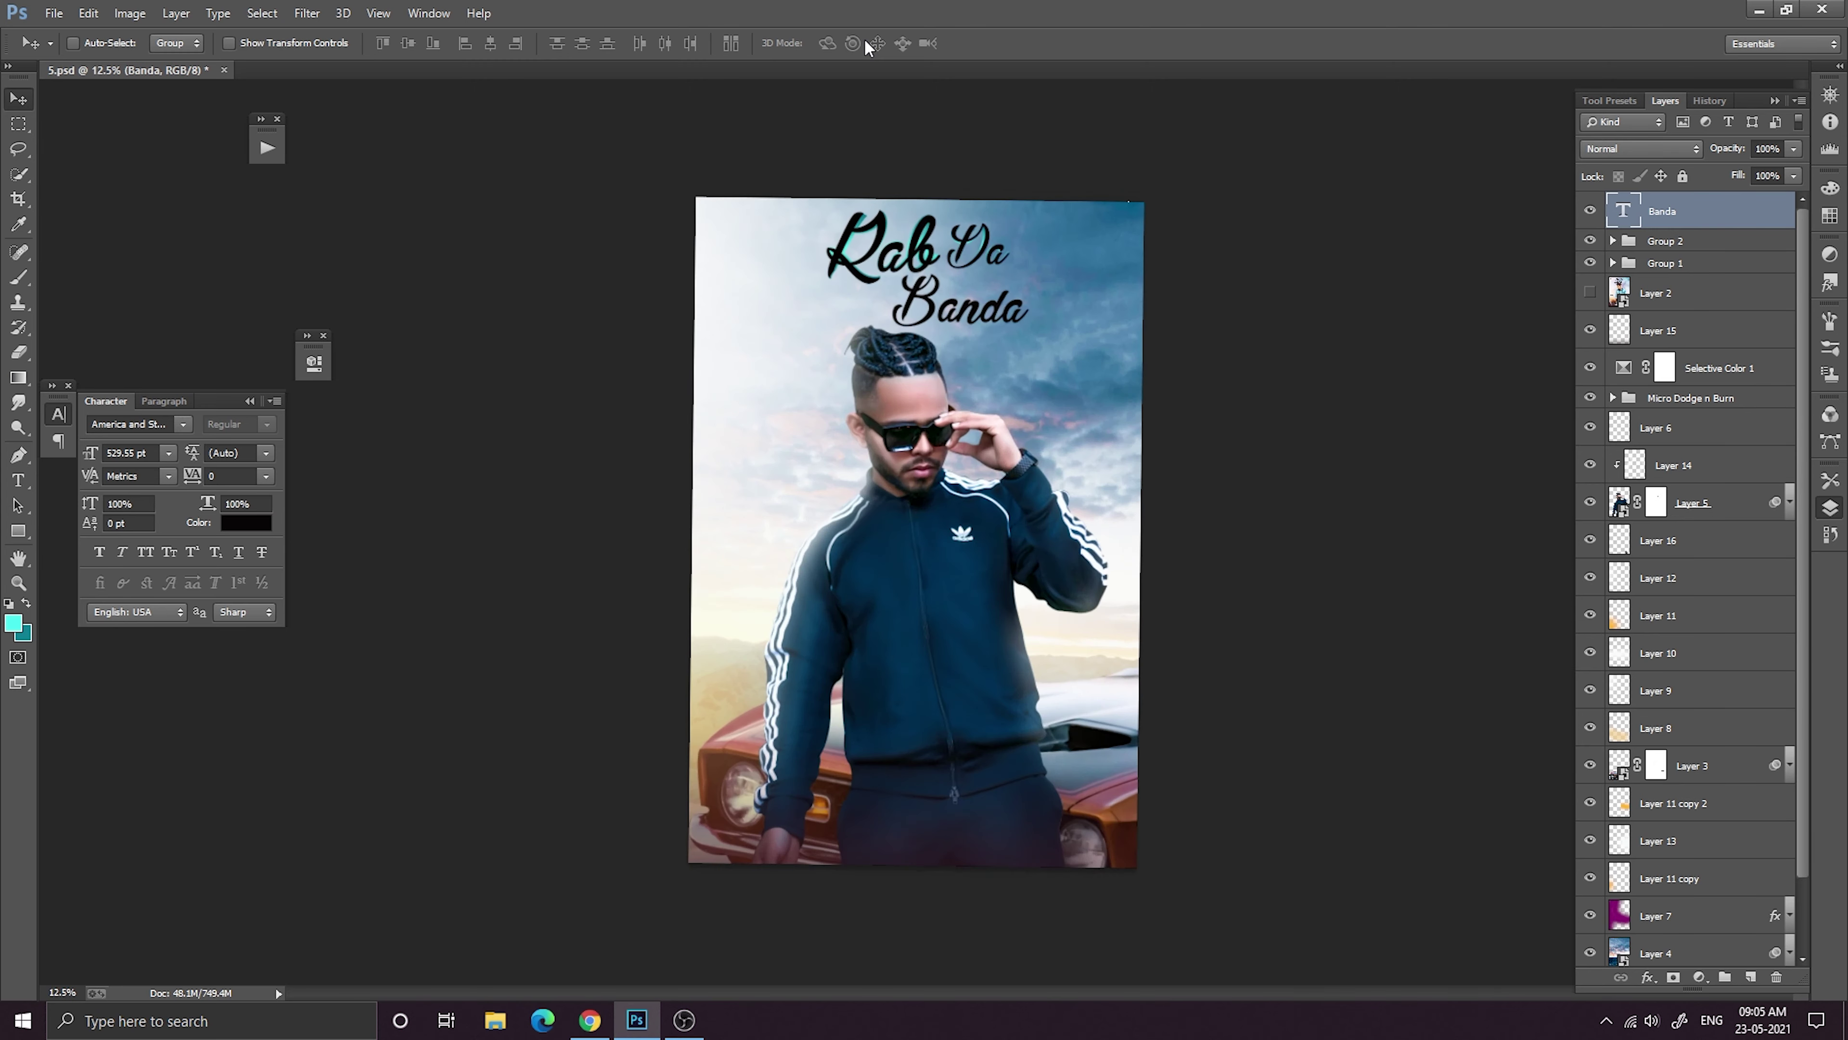
pyautogui.hotkey('ctrl', '+')
pyautogui.hotkey('ctrl', '+')
# Scale the Banda text up to about 109% beneath the Rab Da lettering.
pyautogui.moveTo(856, 224); pyautogui.dragTo(755, 628)
pyautogui.hotkey('ctrl', 't')
pyautogui.scroll(1, 822, 508)
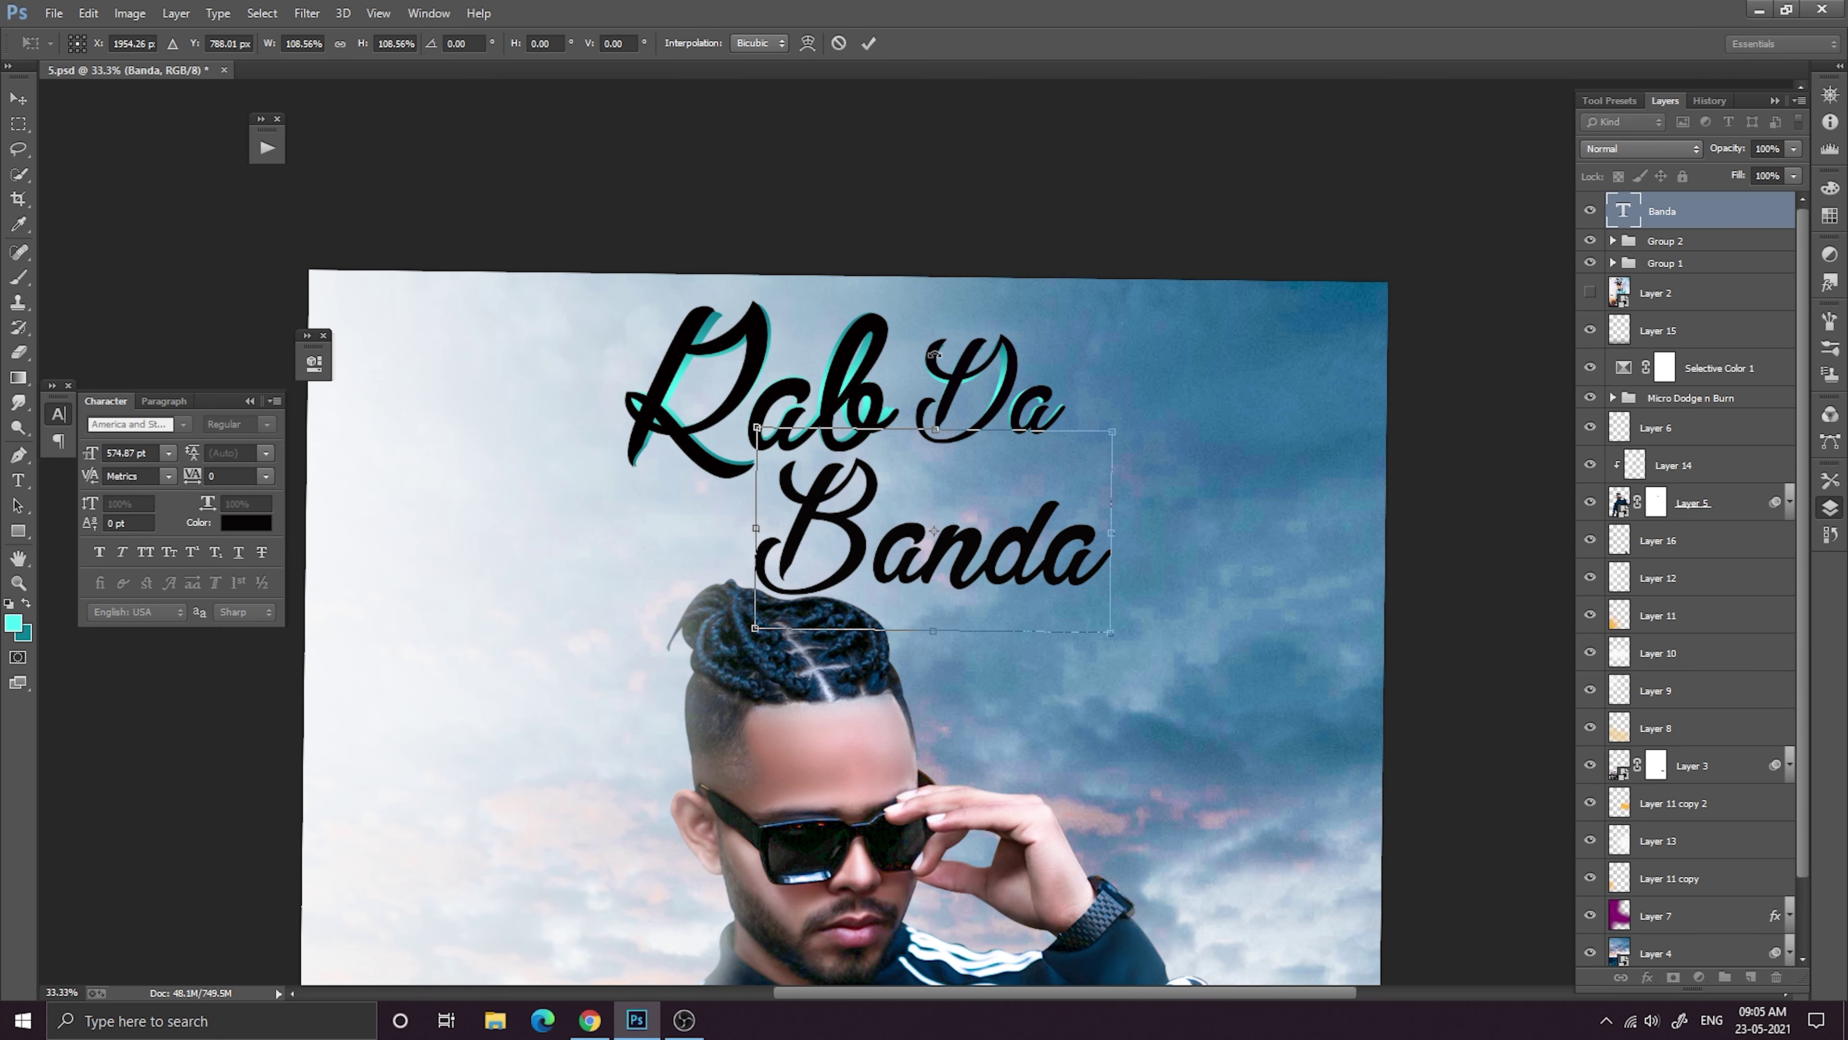
pyautogui.click(868, 43)
# Review the complete title and how the Banda text sits above the man's head.
pyautogui.hotkey('ctrl', '-')
pyautogui.hotkey('ctrl', '-')
pyautogui.hotkey('ctrl', '-')
pyautogui.hotkey('ctrl', '-')
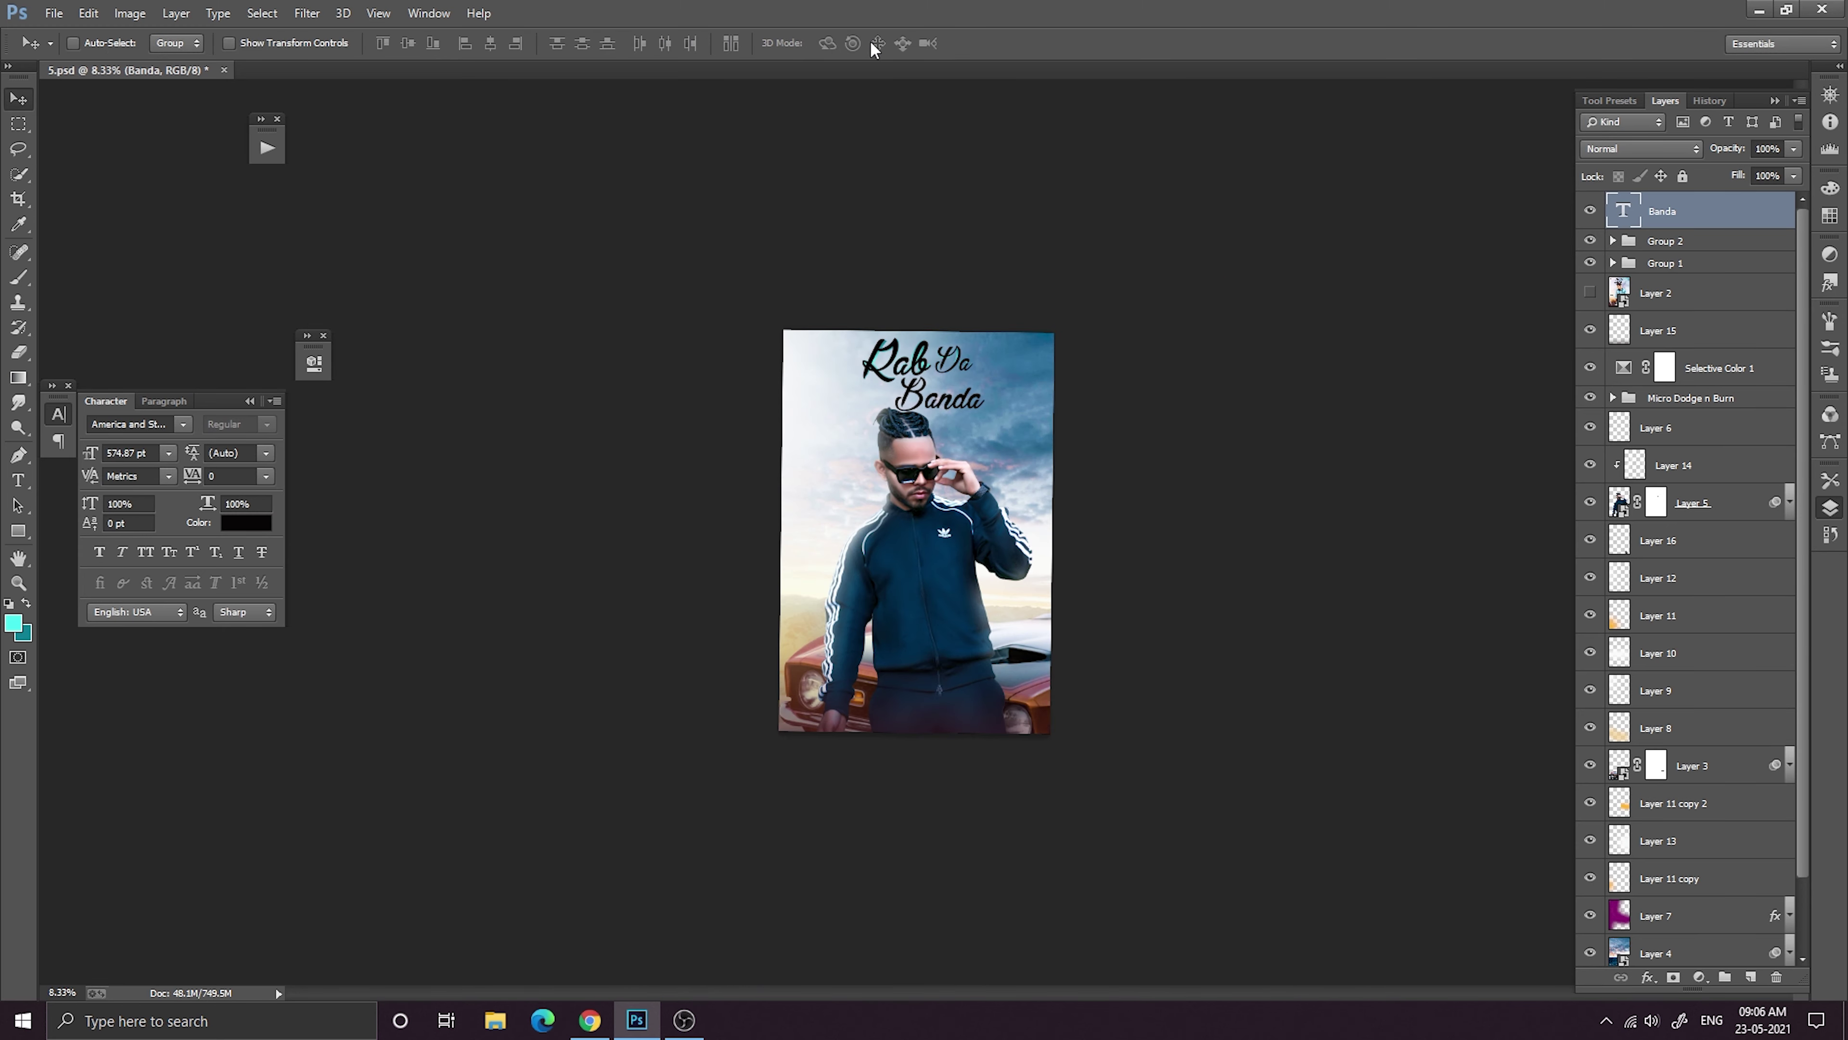
pyautogui.hotkey('ctrl', '-')
pyautogui.hotkey('ctrl', '+')
pyautogui.hotkey('ctrl', '+')
pyautogui.hotkey('ctrl', '-')
pyautogui.hotkey('ctrl', '+')
pyautogui.hotkey('ctrl', '+')
pyautogui.hotkey('ctrl', '+')
pyautogui.moveTo(981, 270); pyautogui.dragTo(980, 541)
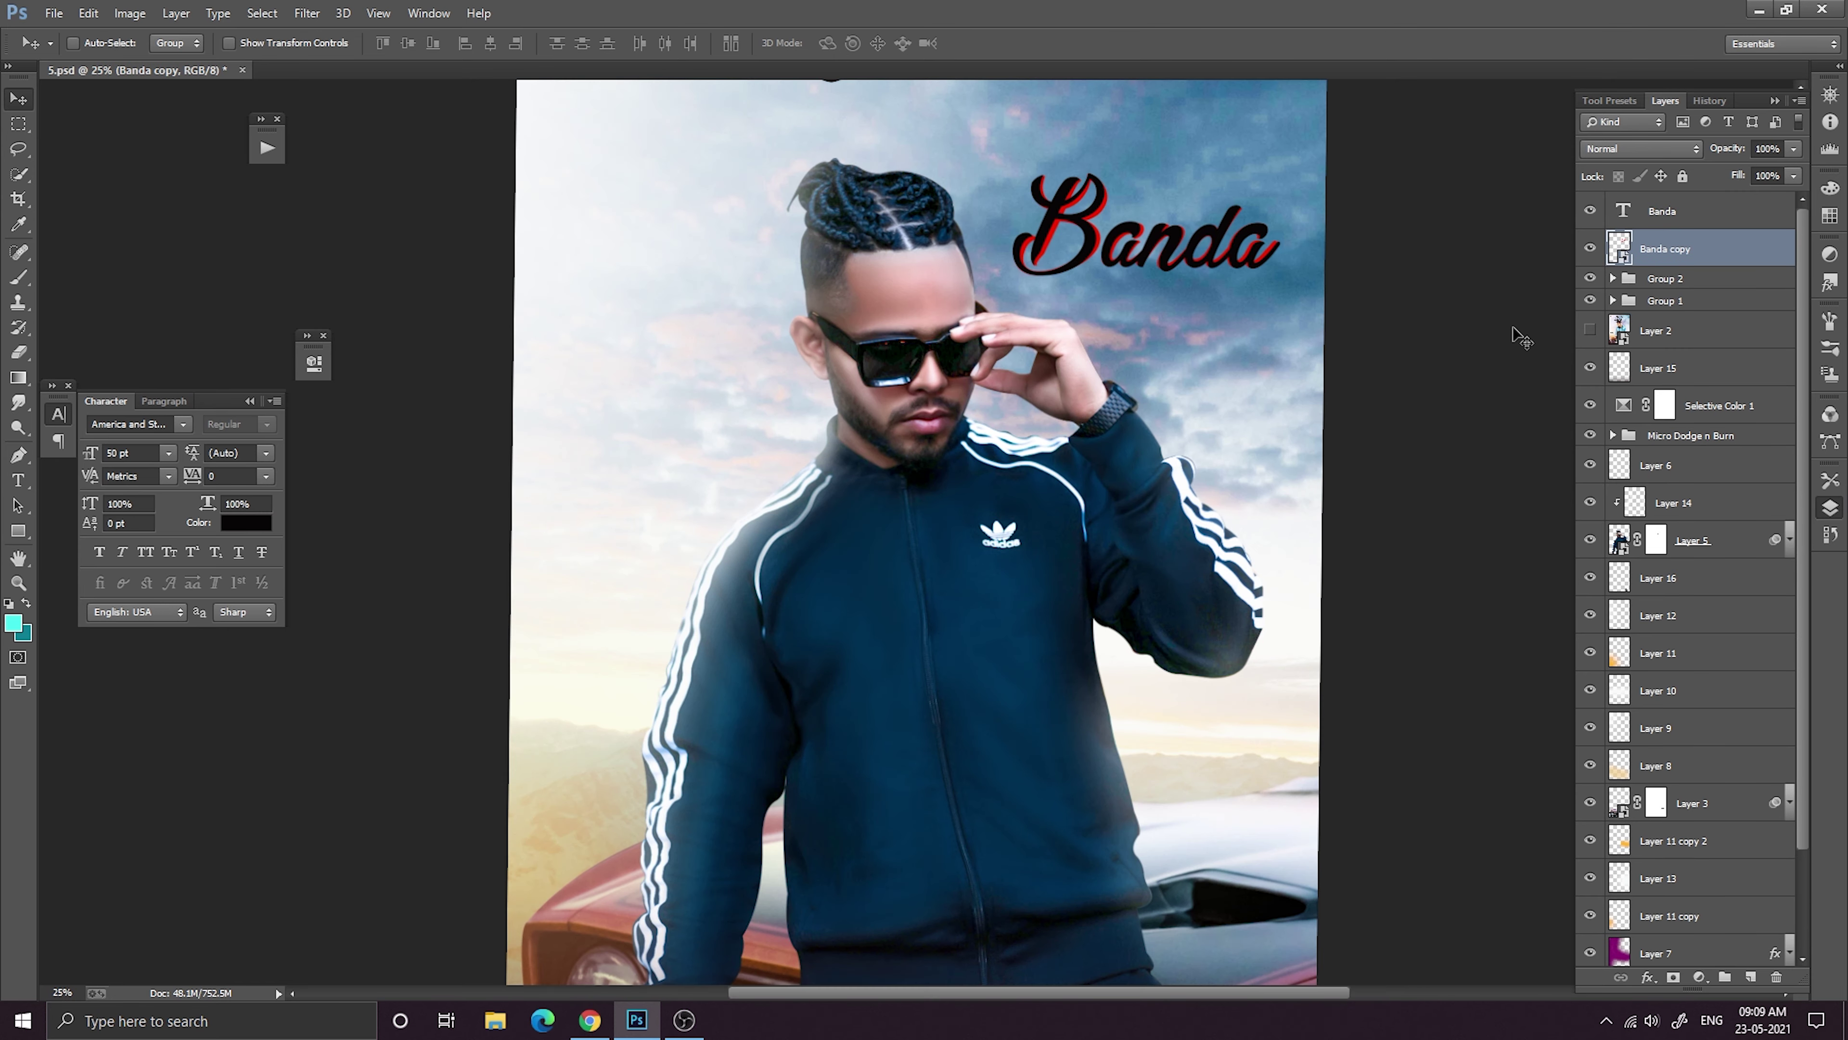
# Select the Banda text and its red copy together, move them under the Rab Da lettering, and check the full poster.
pyautogui.moveTo(1227, 342); pyautogui.dragTo(1192, 605)
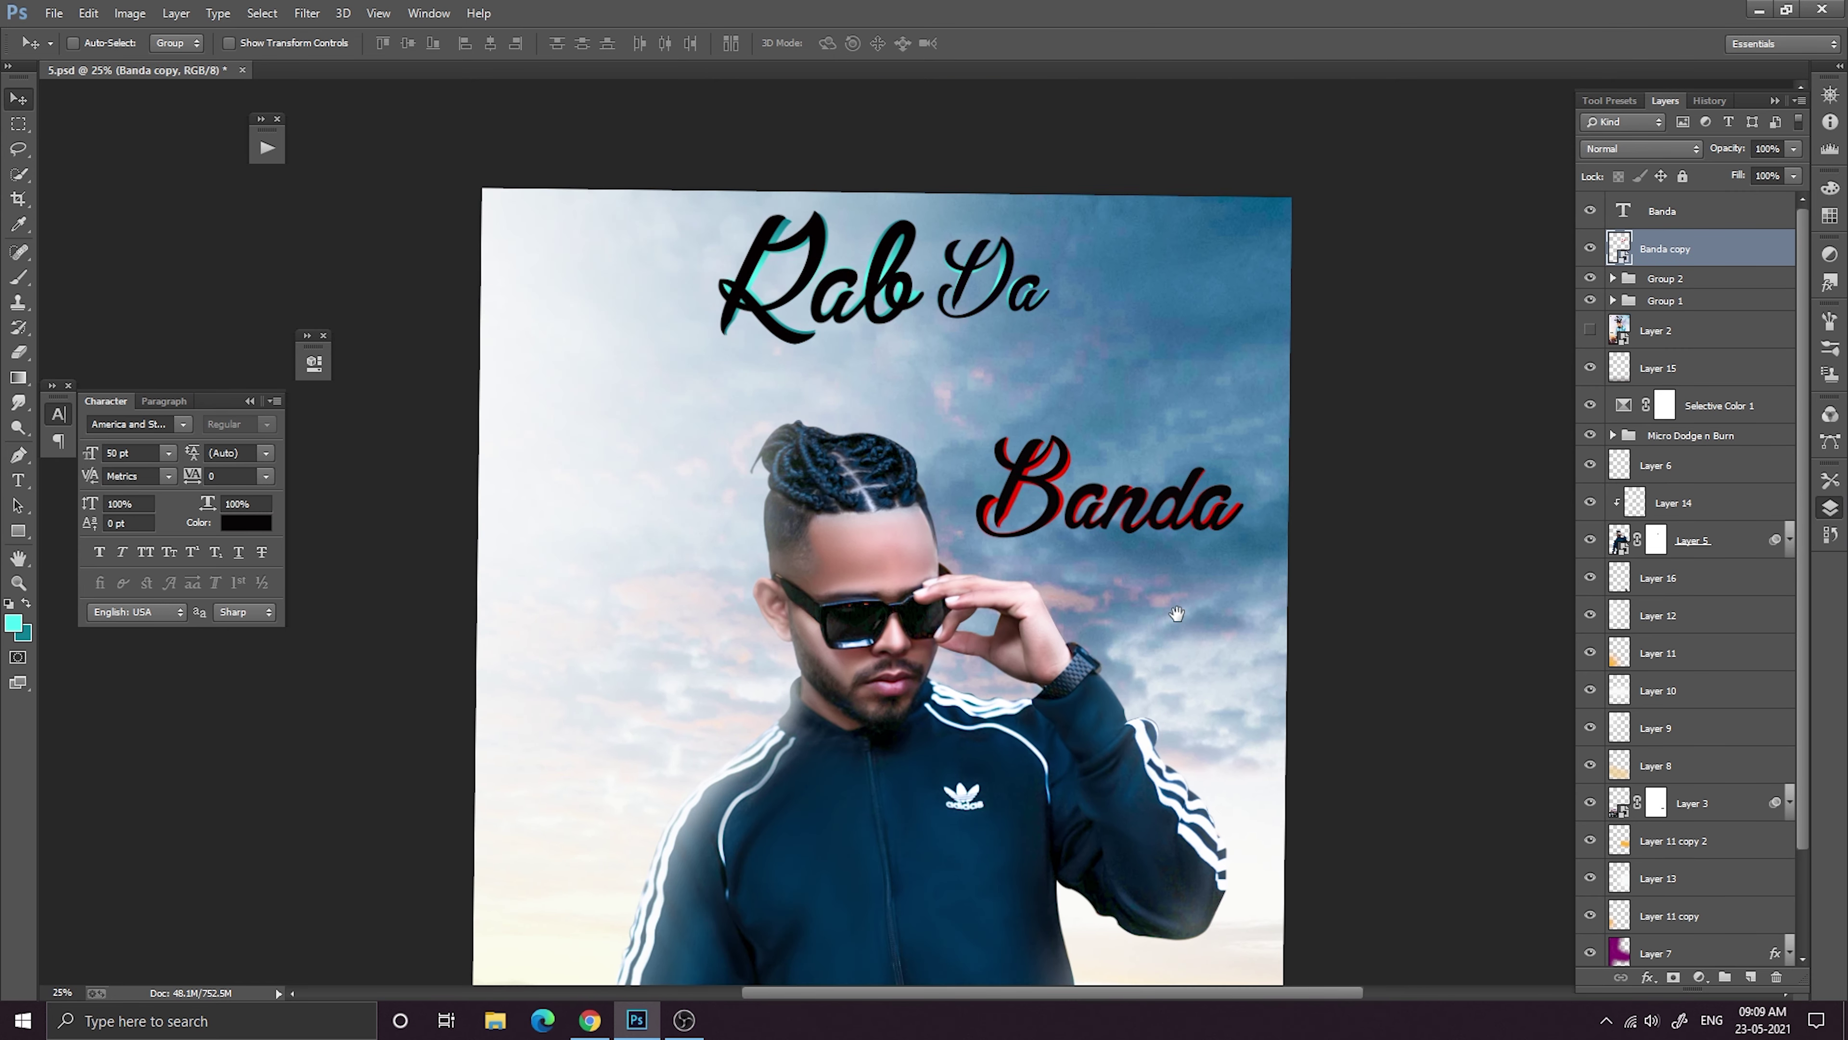
pyautogui.keyDown('ctrl'); pyautogui.click(1679, 214); pyautogui.keyUp('ctrl')
pyautogui.moveTo(1068, 489); pyautogui.dragTo(928, 379)
pyautogui.hotkey('ctrl', '-')
pyautogui.hotkey('ctrl', '-')
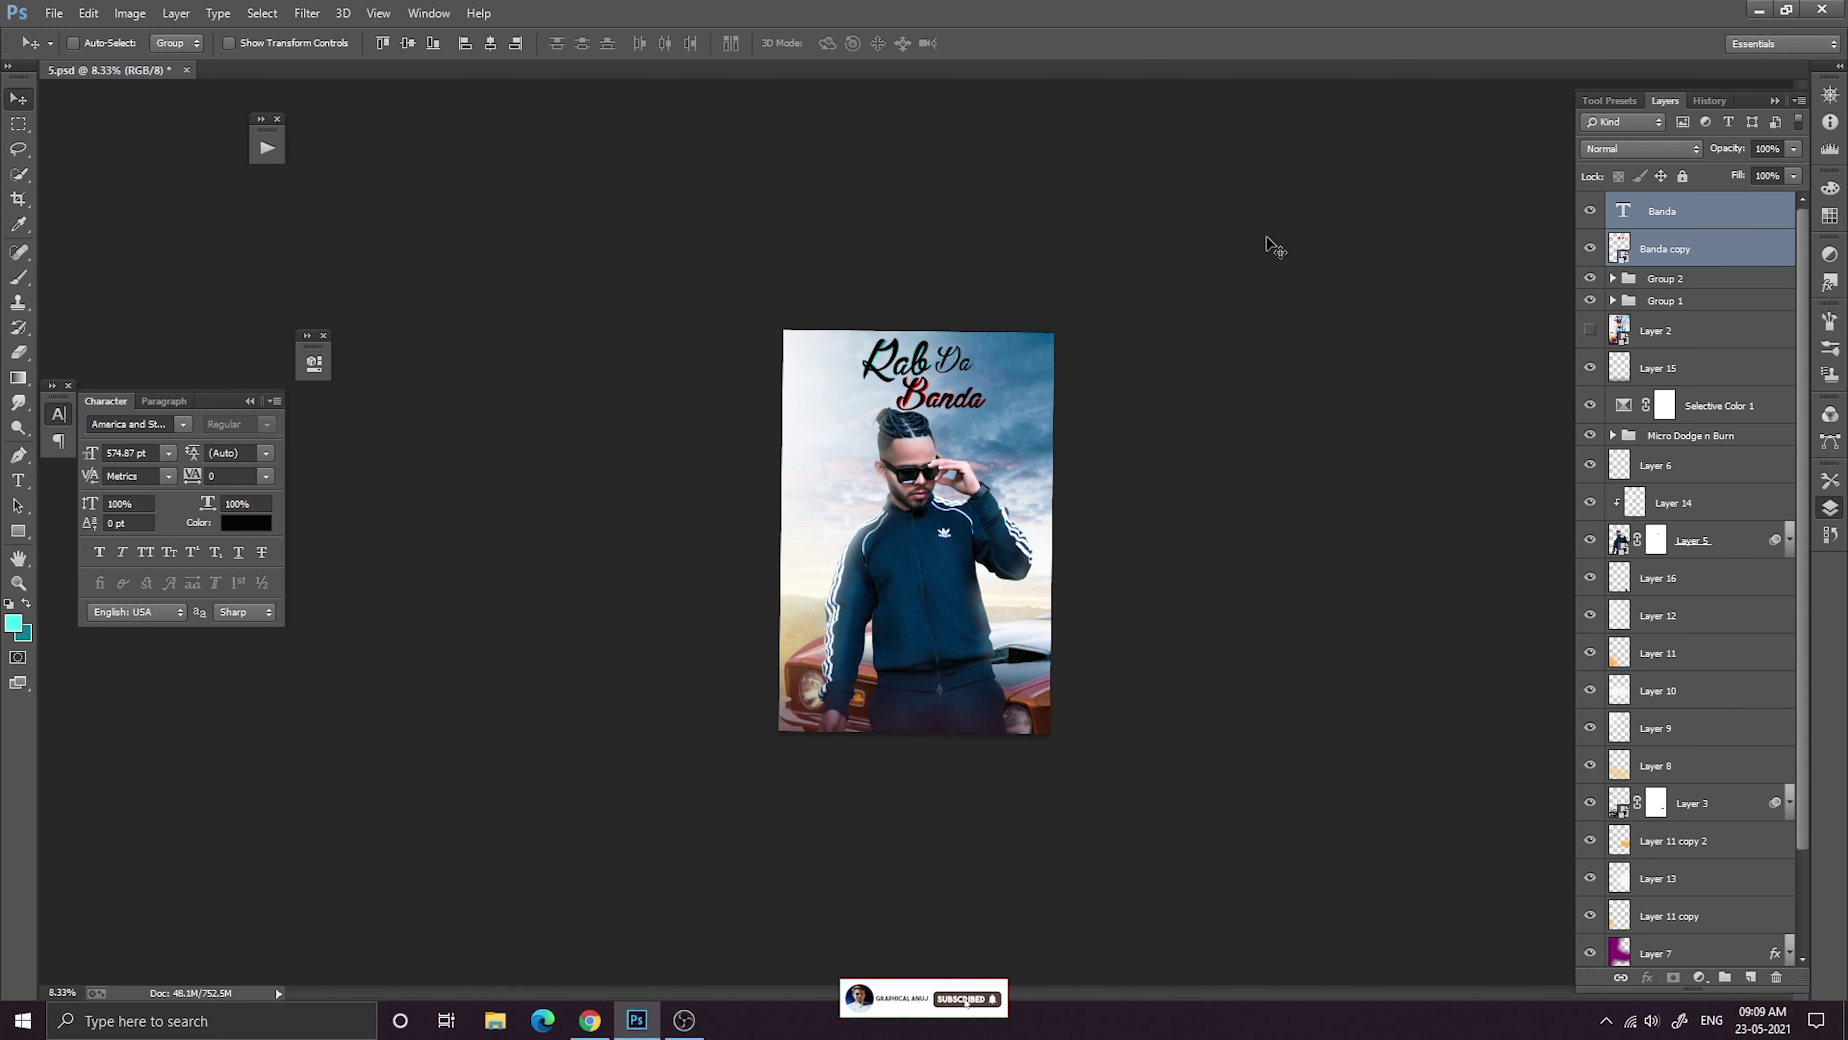
pyautogui.scroll(-2, 1266, 244)
pyautogui.scroll(2, 1266, 244)
pyautogui.scroll(-2, 1266, 244)
pyautogui.scroll(1, 1266, 244)
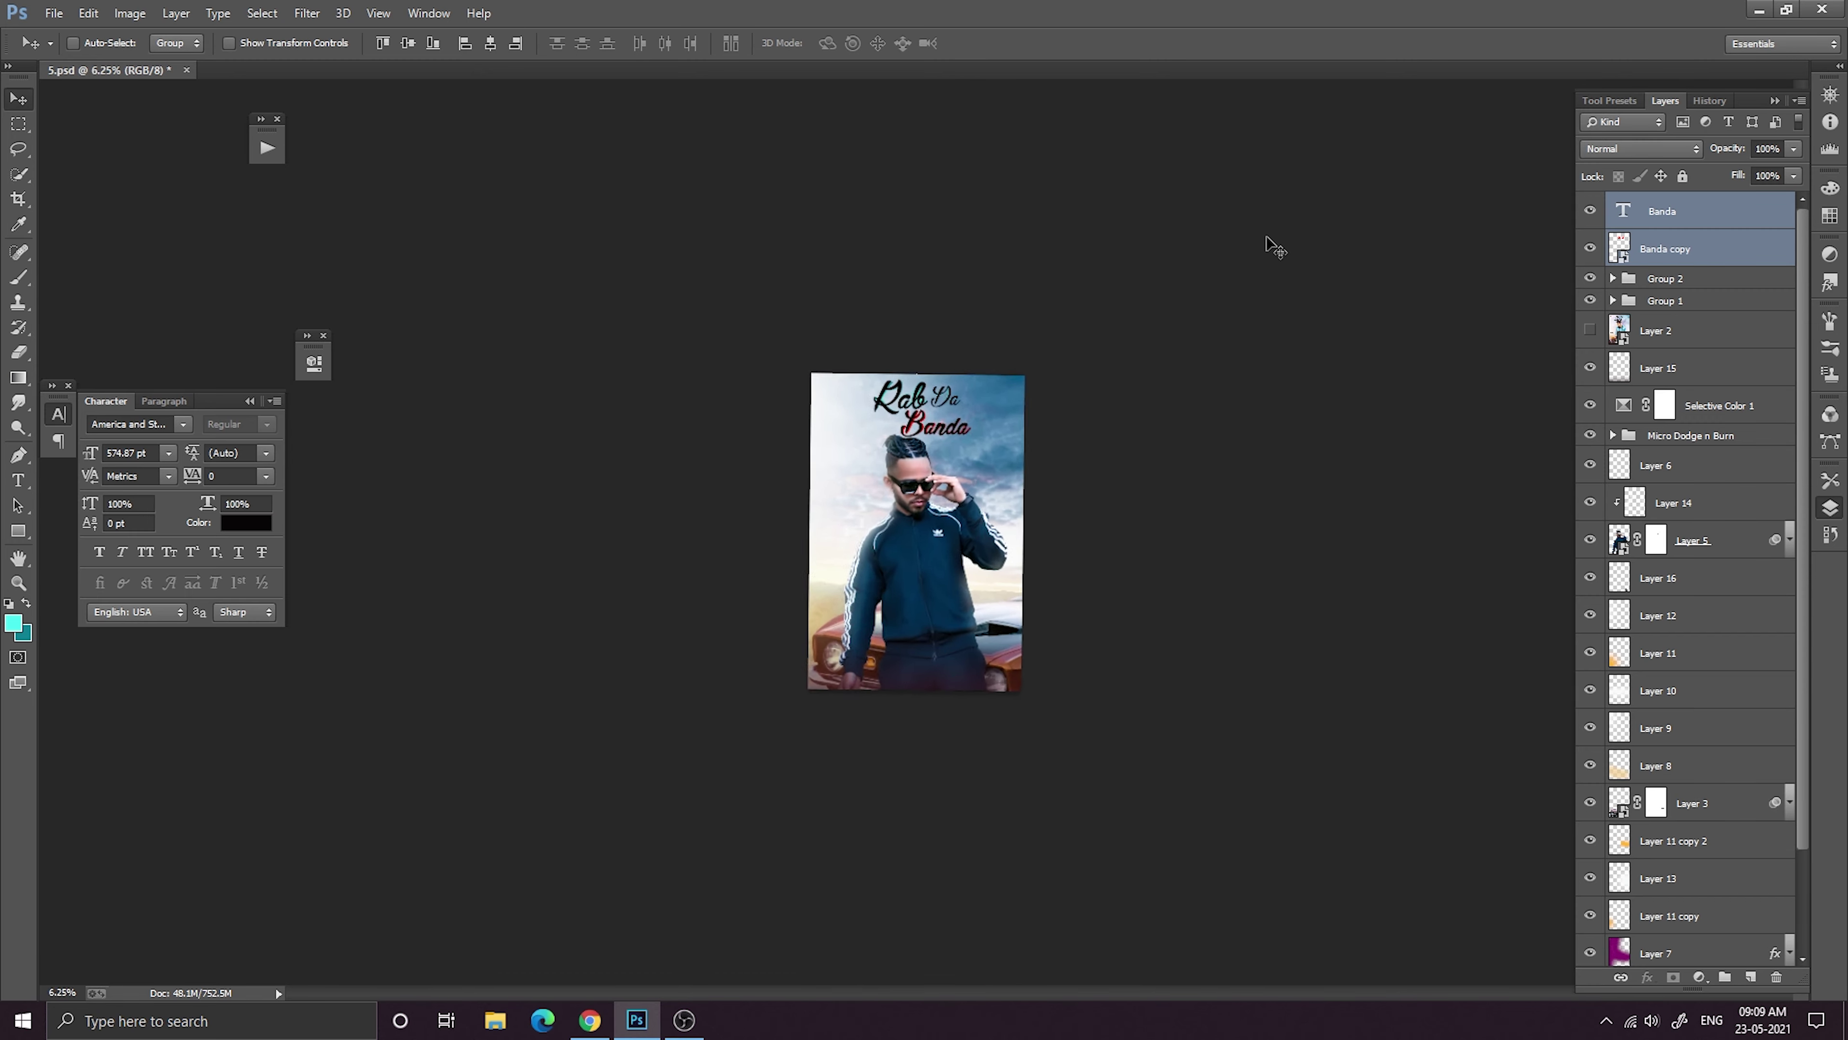
pyautogui.scroll(2, 1274, 247)
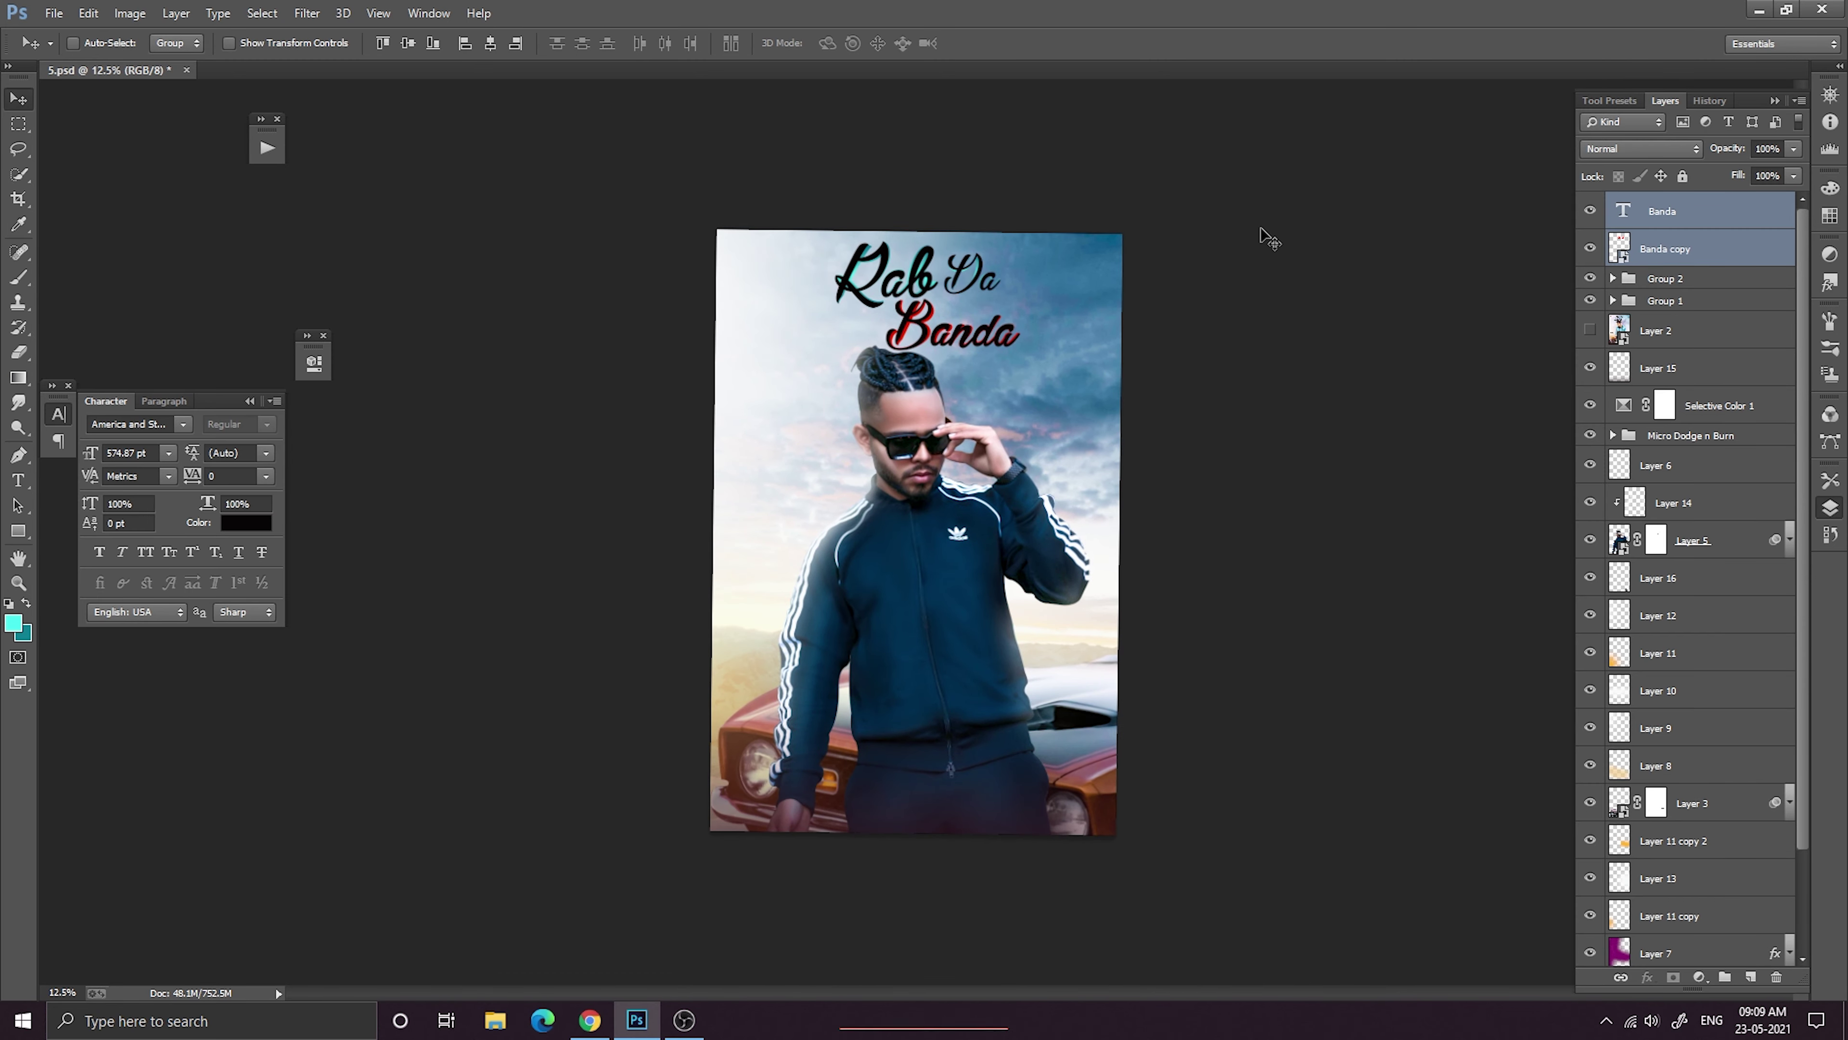
# Scale the Banda text and its red copy down together to a text size of about 496 pt.
pyautogui.hotkey('ctrl', 't')
pyautogui.hotkey('ctrl', '+')
pyautogui.hotkey('ctrl', '+')
pyautogui.moveTo(886, 288); pyautogui.dragTo(835, 610)
pyautogui.moveTo(1065, 486); pyautogui.dragTo(1049, 476)
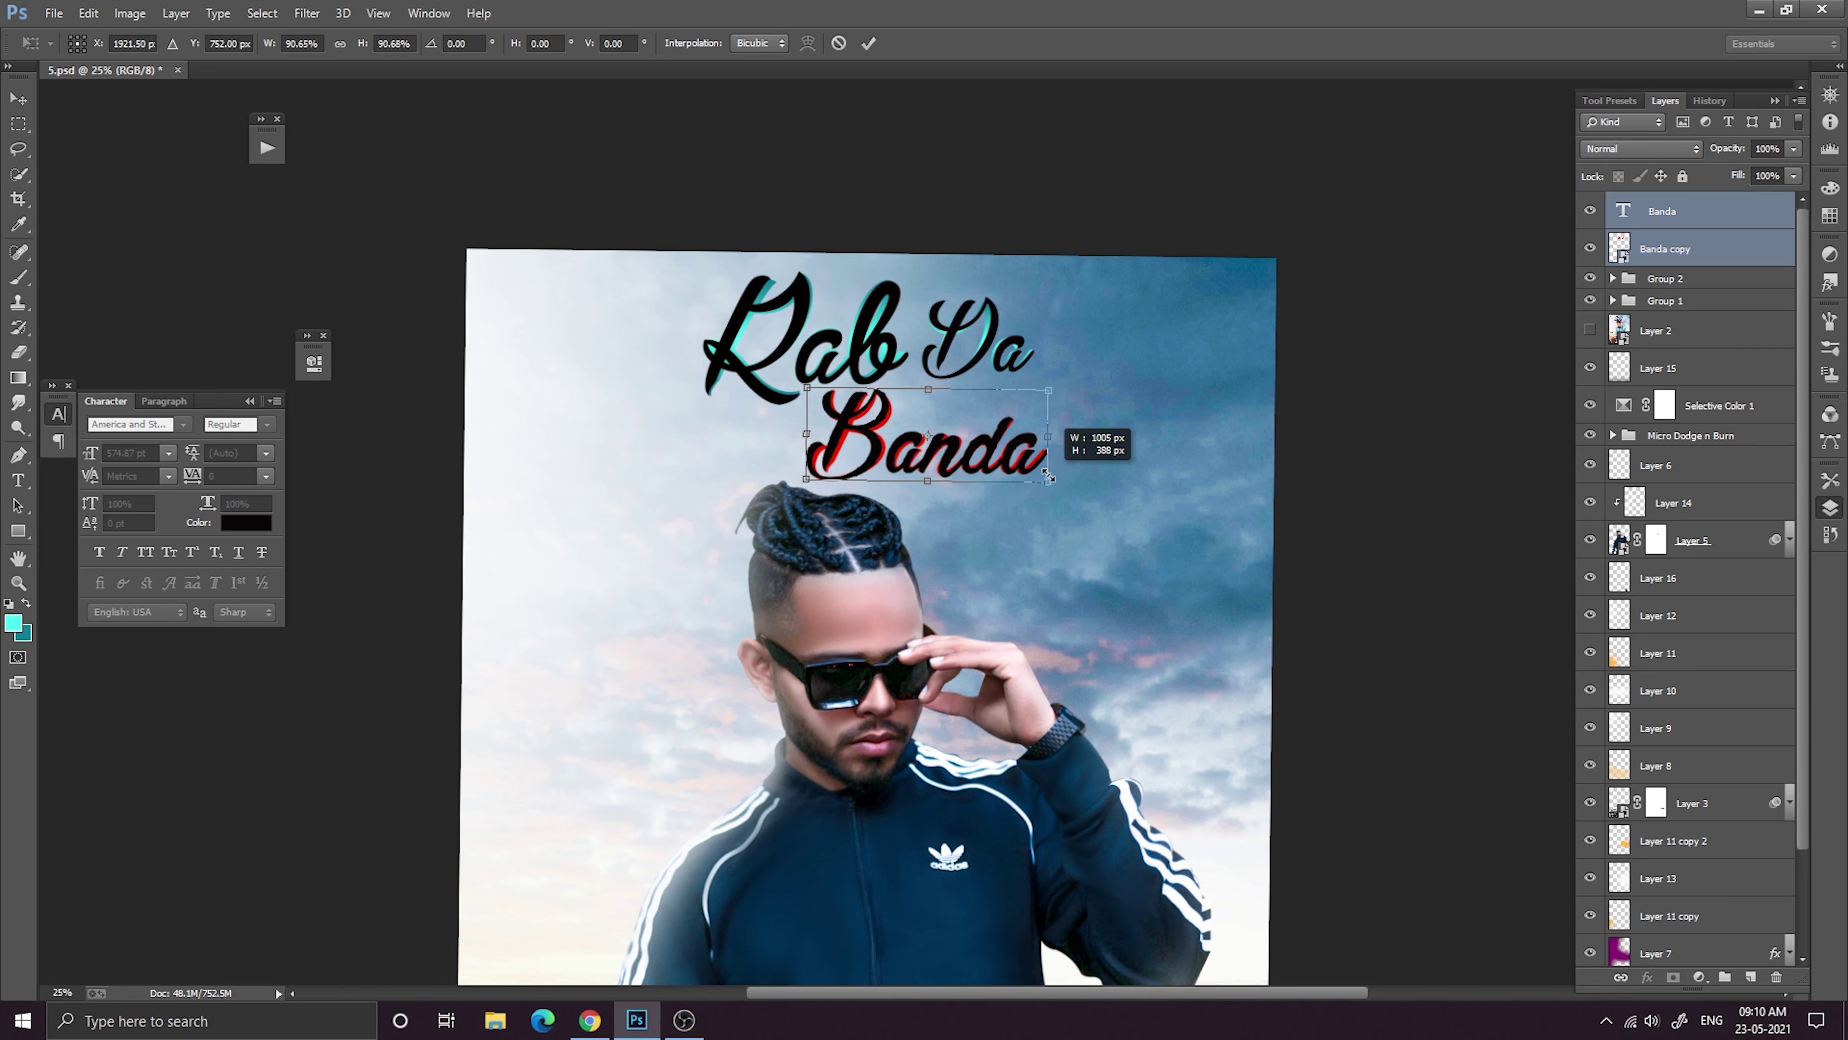
pyautogui.click(859, 45)
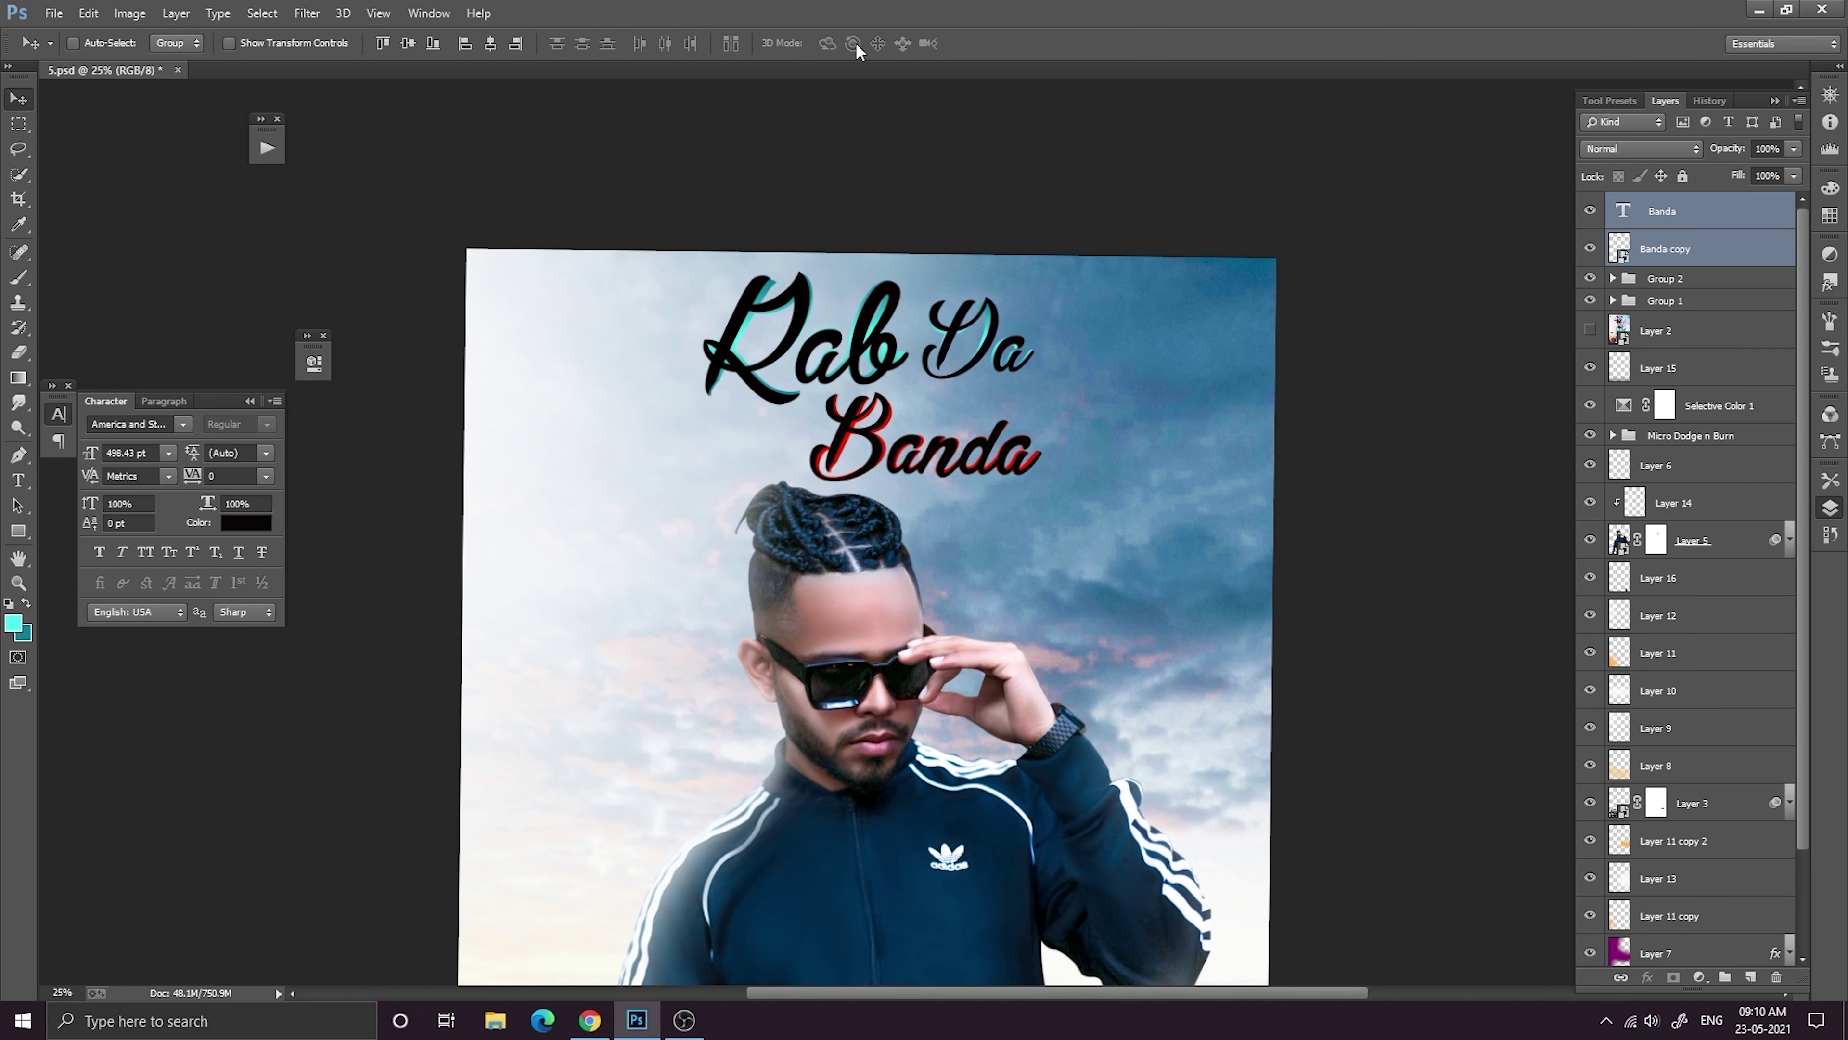
# Review the whole poster with the reduced Banda lettering, then inspect the title up close.
pyautogui.hotkey('ctrl', '-')
pyautogui.hotkey('ctrl', '-')
pyautogui.hotkey('ctrl', '-')
pyautogui.hotkey('ctrl', '-')
pyautogui.hotkey('ctrl', '+')
pyautogui.hotkey('ctrl', '+')
pyautogui.hotkey('ctrl', '+')
pyautogui.hotkey('ctrl', '+')
pyautogui.hotkey('ctrl', '+')
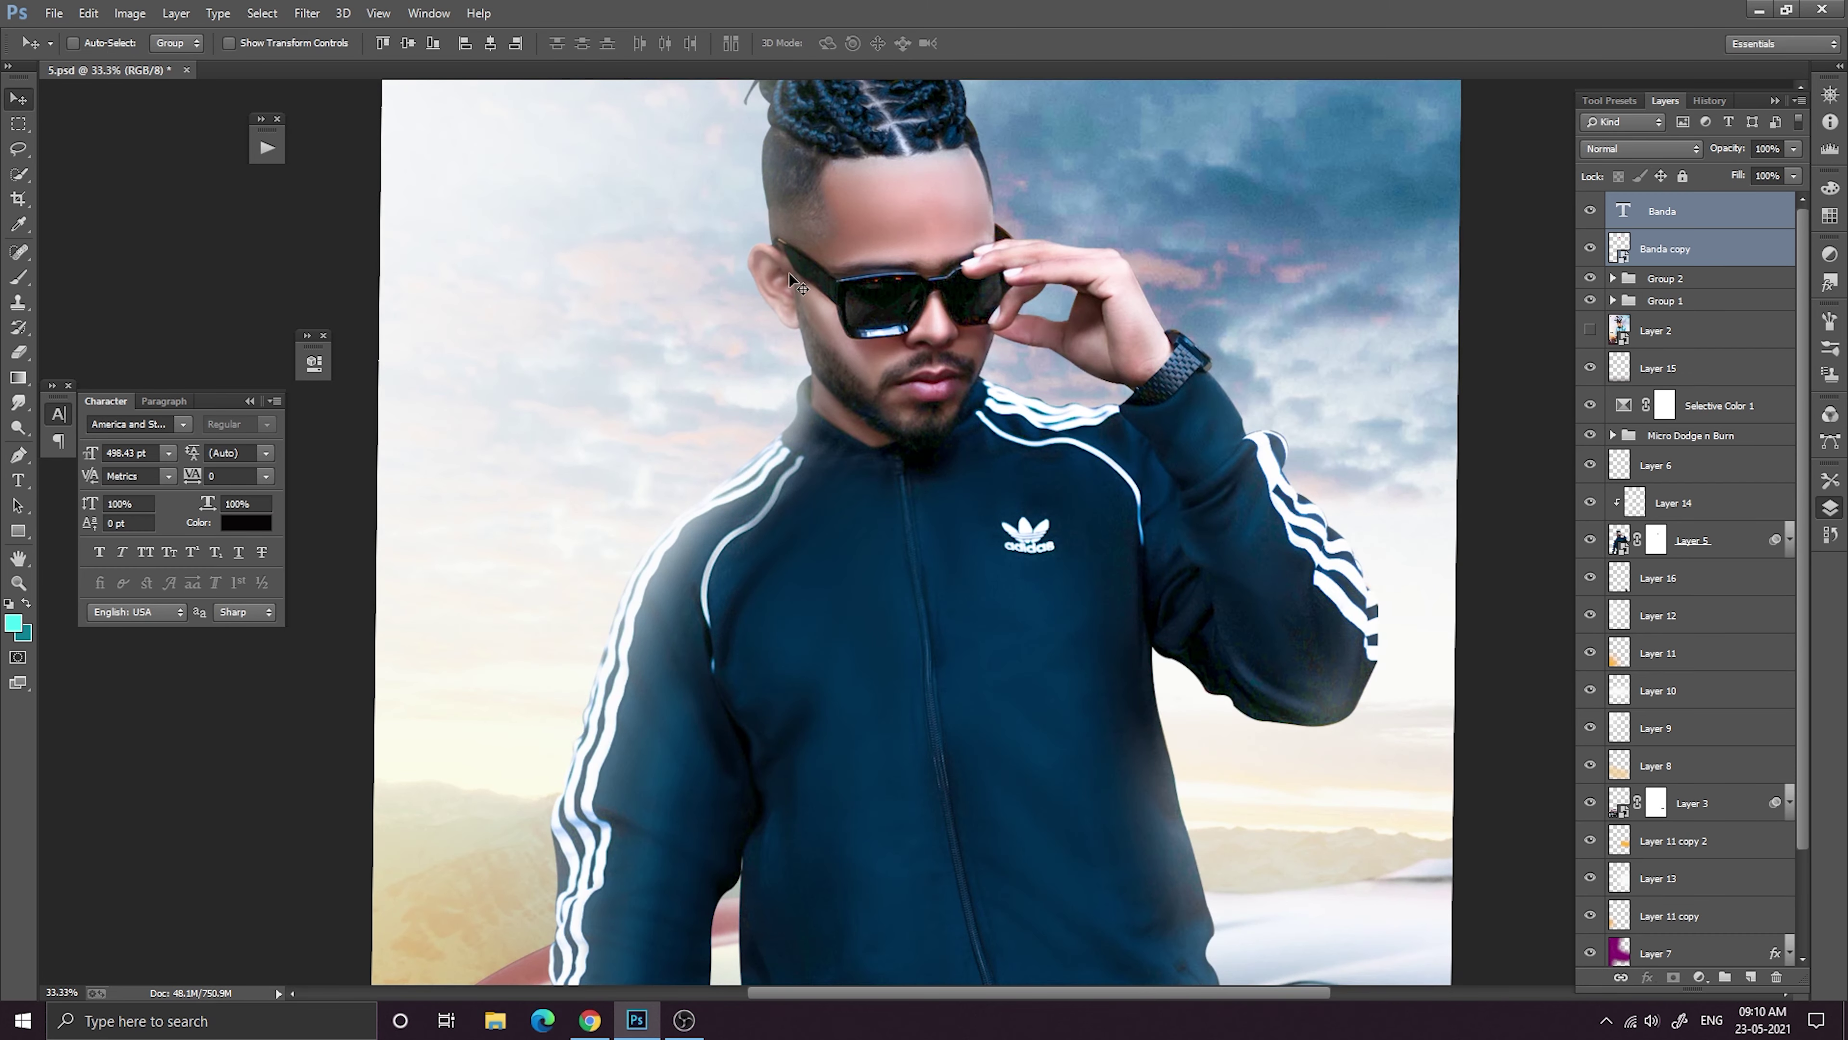
pyautogui.moveTo(999, 396); pyautogui.dragTo(987, 839)
# Add a Gradient Overlay to the Banda copy layer using the cyan-to-teal gradient with the Radial style.
pyautogui.click(1710, 252)
pyautogui.rightClick(1707, 250)
pyautogui.click(1576, 220)
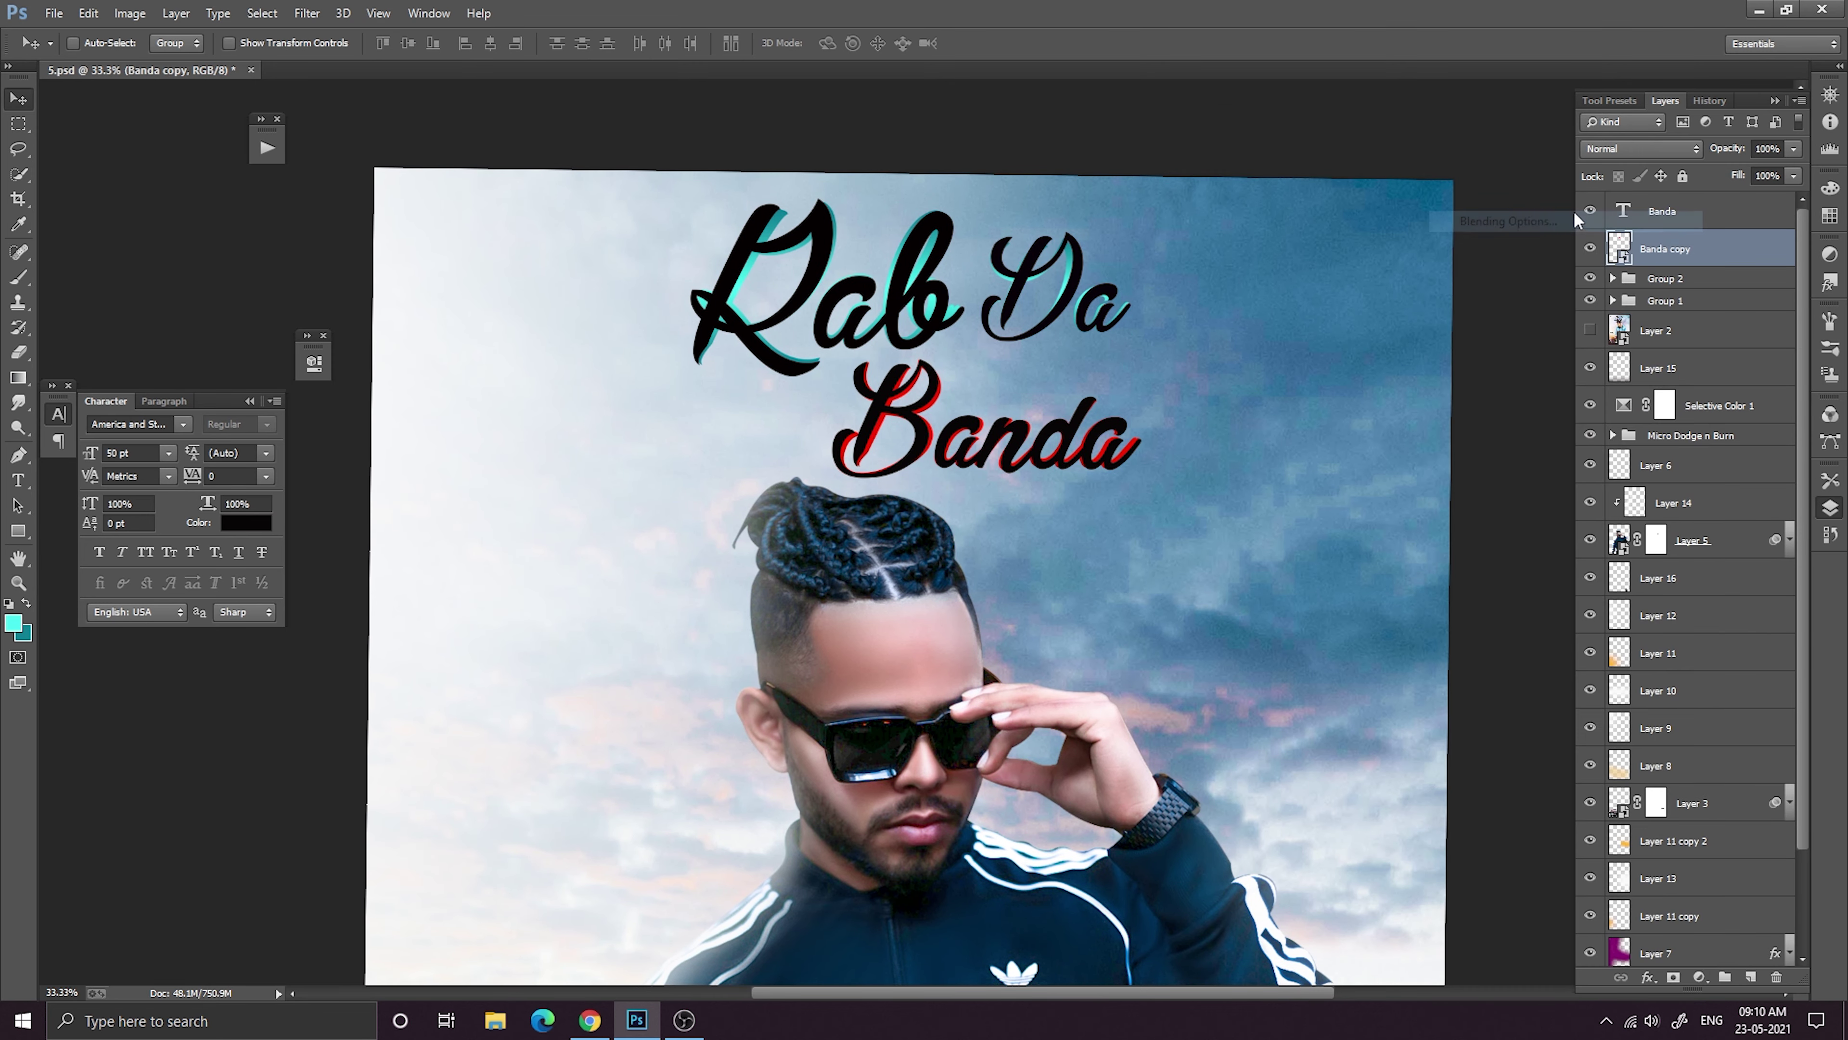
pyautogui.click(1230, 514)
pyautogui.click(1528, 373)
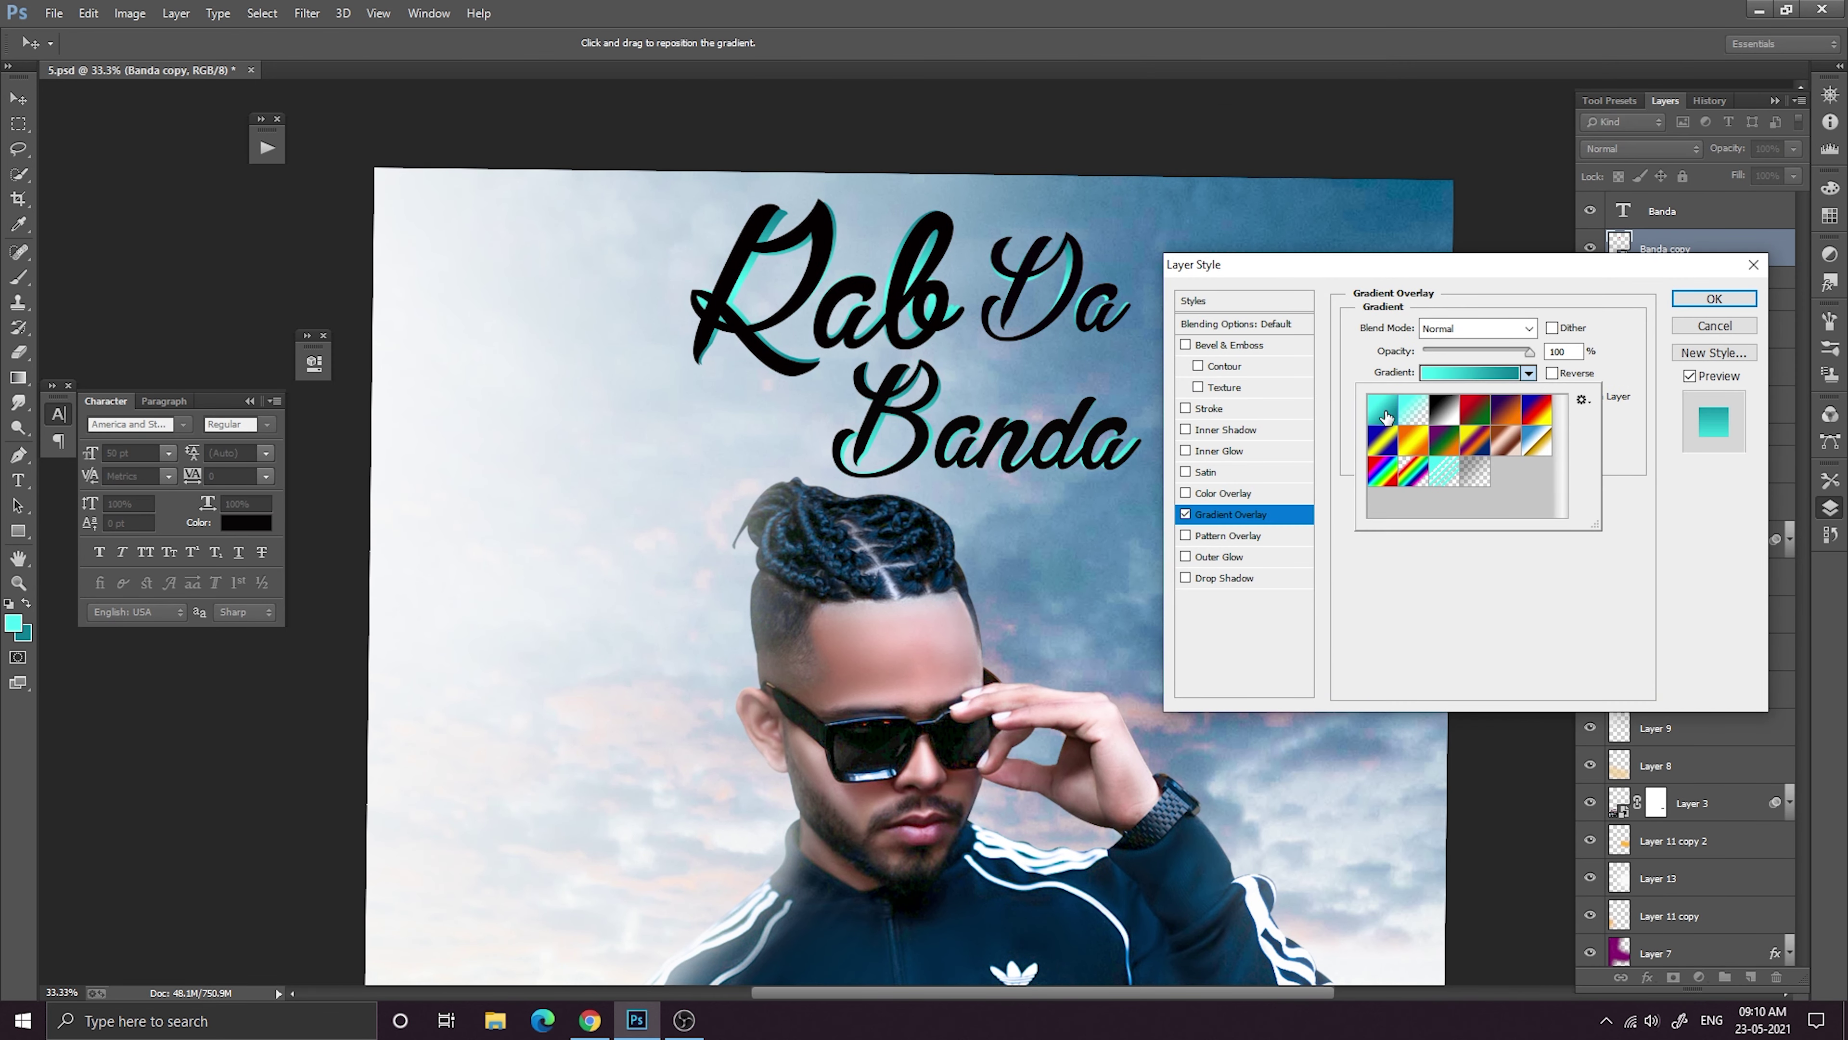
pyautogui.click(1506, 373)
pyautogui.click(1518, 239)
pyautogui.click(1522, 396)
pyautogui.click(1461, 431)
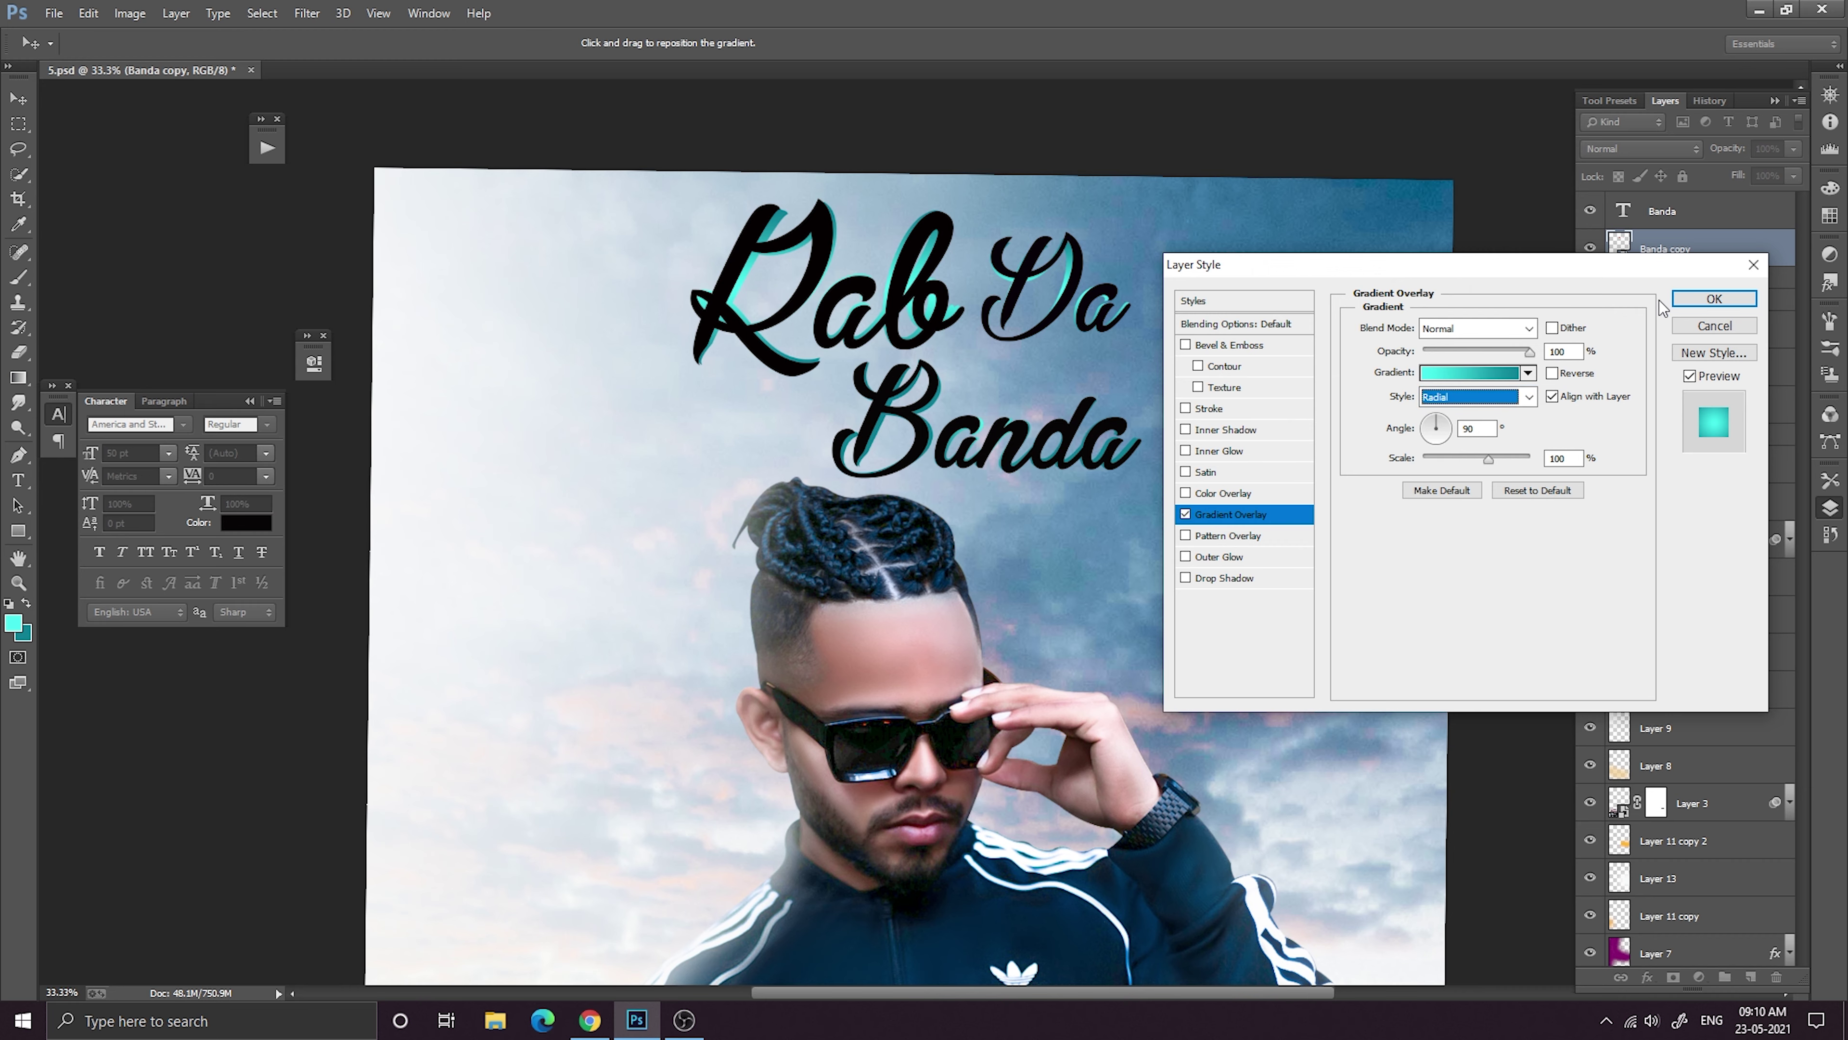
pyautogui.click(1700, 300)
# Check the recoloured title on the full poster and collapse the Banda copy layer's effects list.
pyautogui.scroll(-4, 1246, 296)
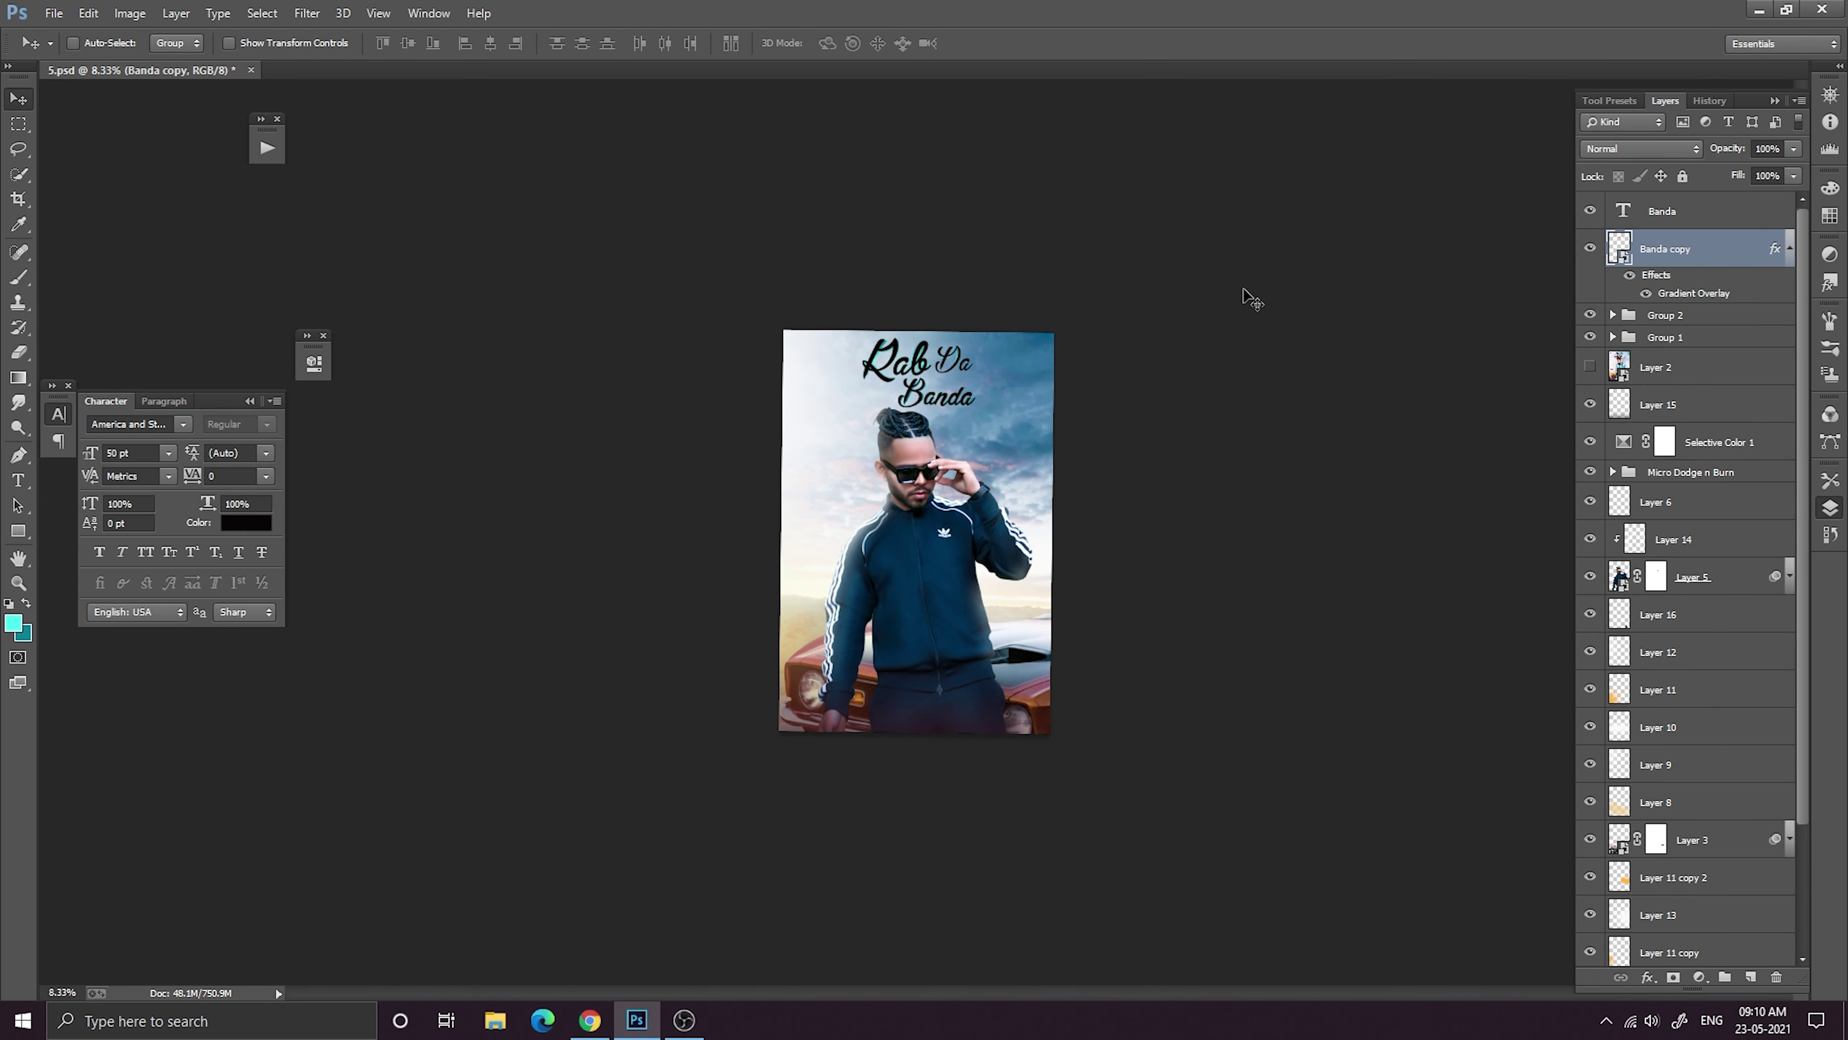
pyautogui.scroll(2, 1245, 297)
pyautogui.scroll(-2, 1246, 297)
pyautogui.click(1790, 249)
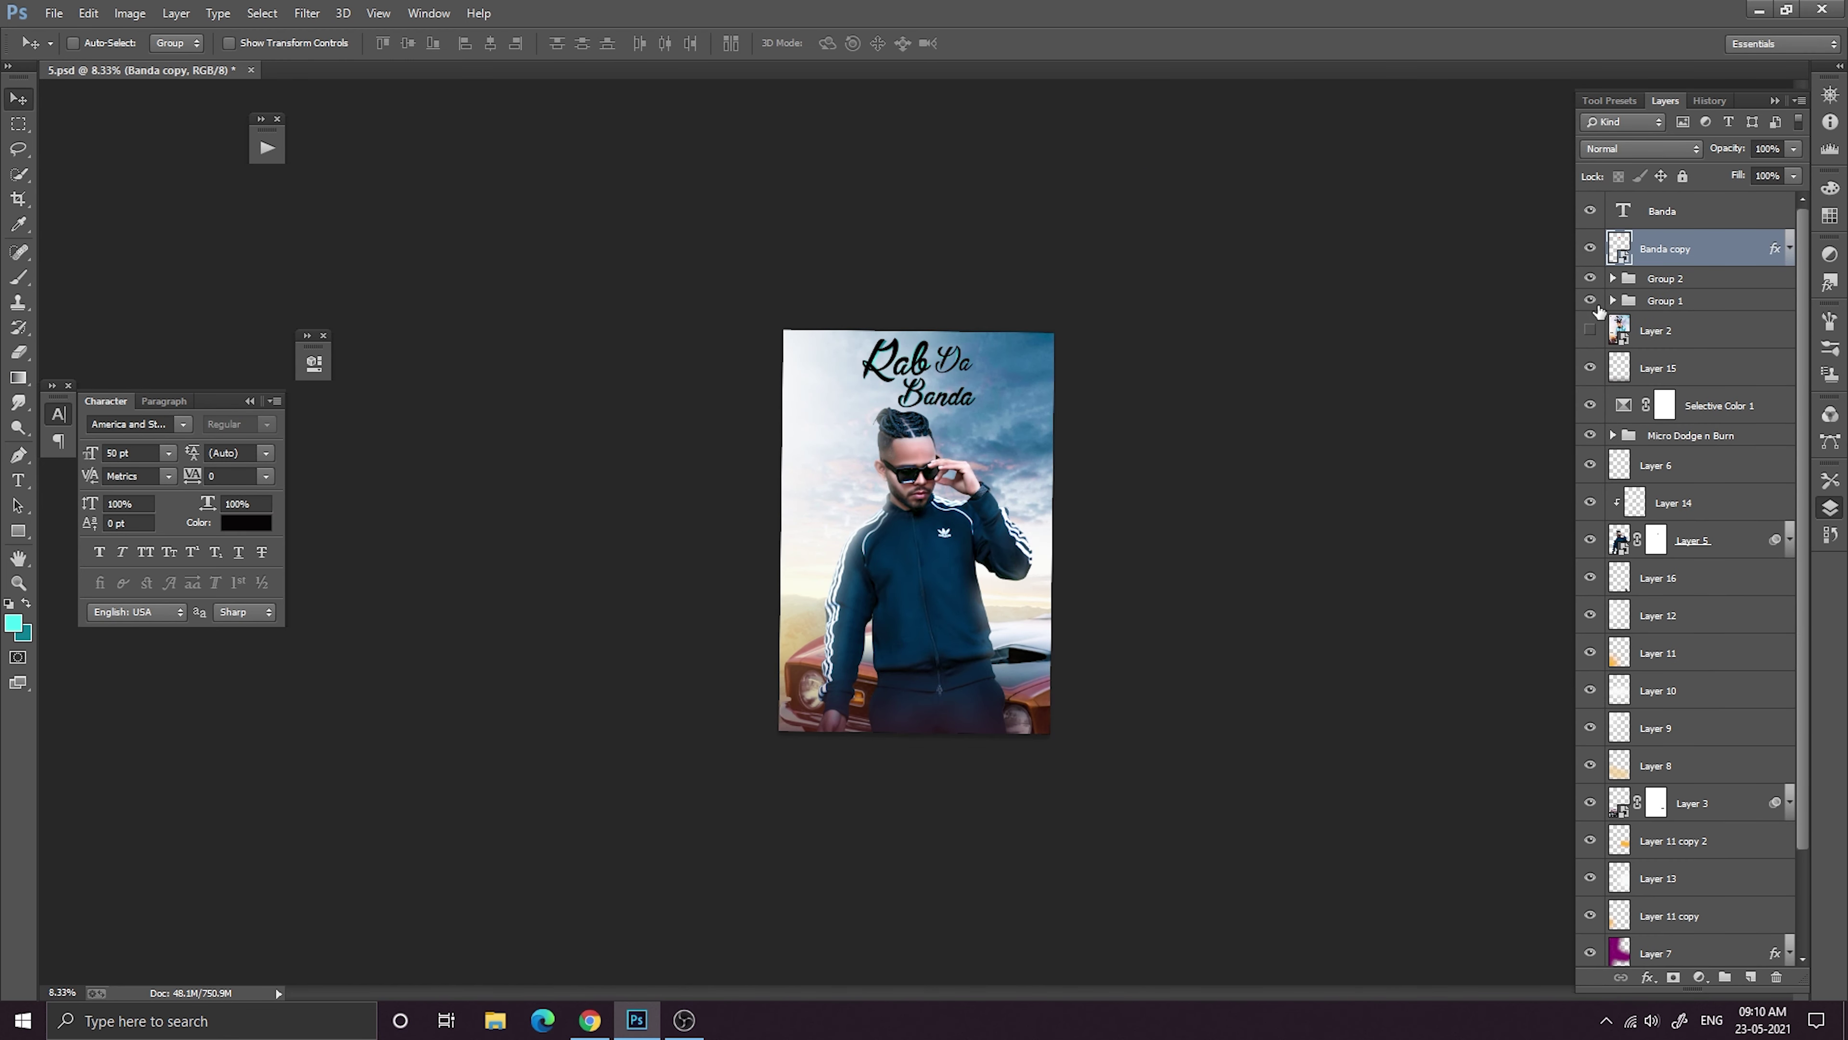
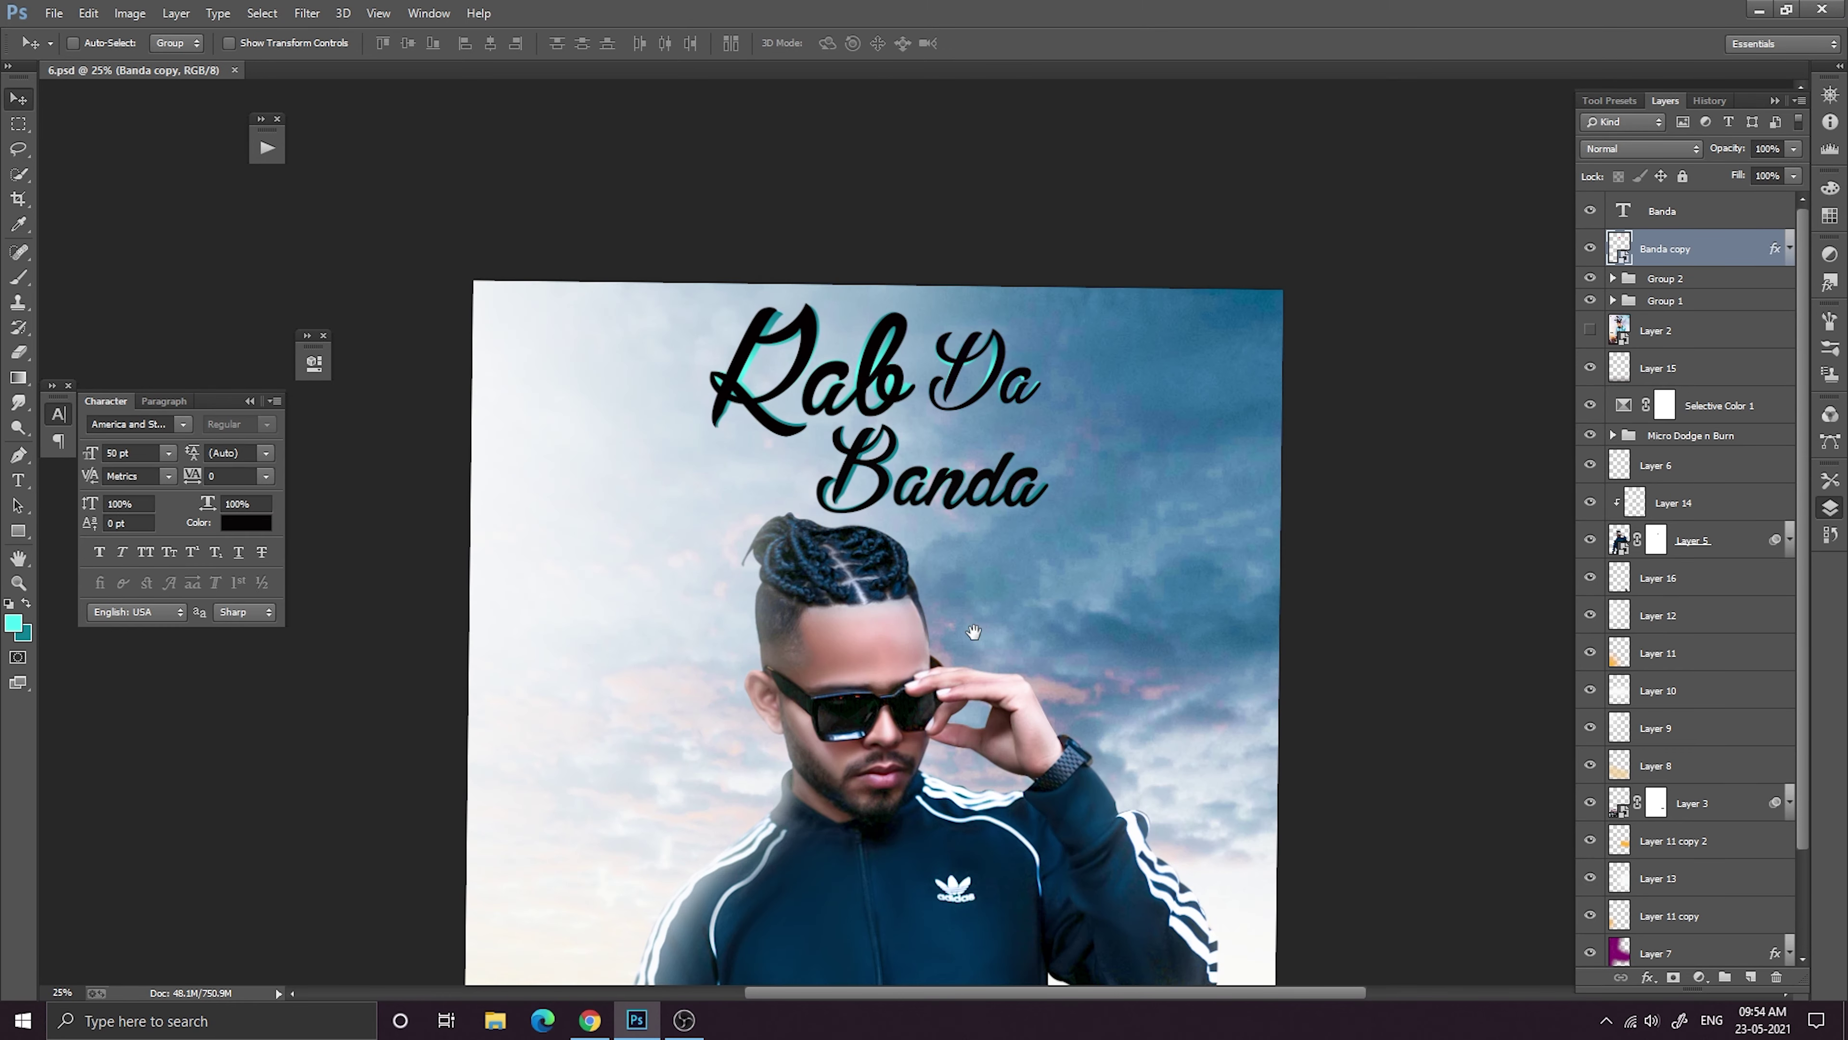
# Inspect the teal-edged title up close and within the full poster.
pyautogui.hotkey('ctrl', '+')
pyautogui.hotkey('ctrl', '+')
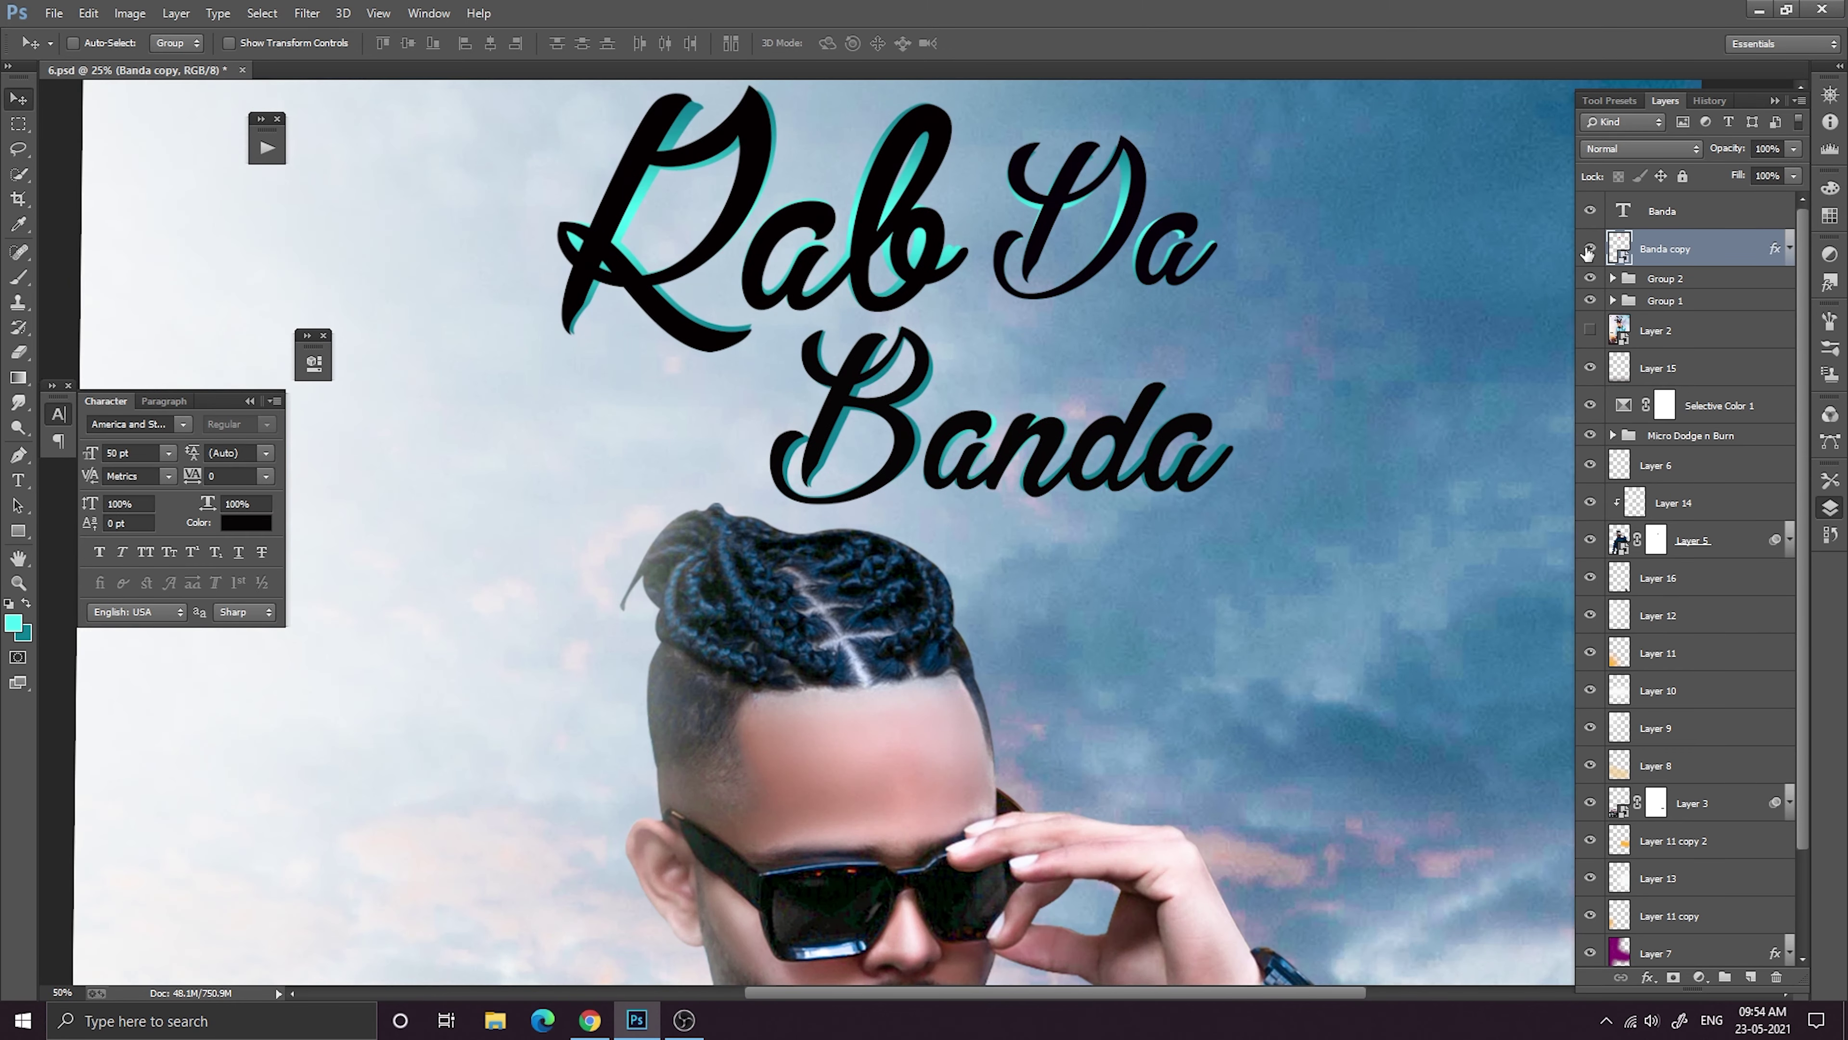
pyautogui.hotkey('ctrl', '-')
pyautogui.hotkey('ctrl', '-')
pyautogui.hotkey('ctrl', '-')
pyautogui.hotkey('ctrl', '-')
pyautogui.hotkey('ctrl', '-')
pyautogui.hotkey('ctrl', '-')
pyautogui.hotkey('ctrl', '-')
pyautogui.hotkey('ctrl', '+')
pyautogui.hotkey('ctrl', '+')
pyautogui.hotkey('ctrl', '+')
pyautogui.hotkey('ctrl', '+')
pyautogui.hotkey('ctrl', '+')
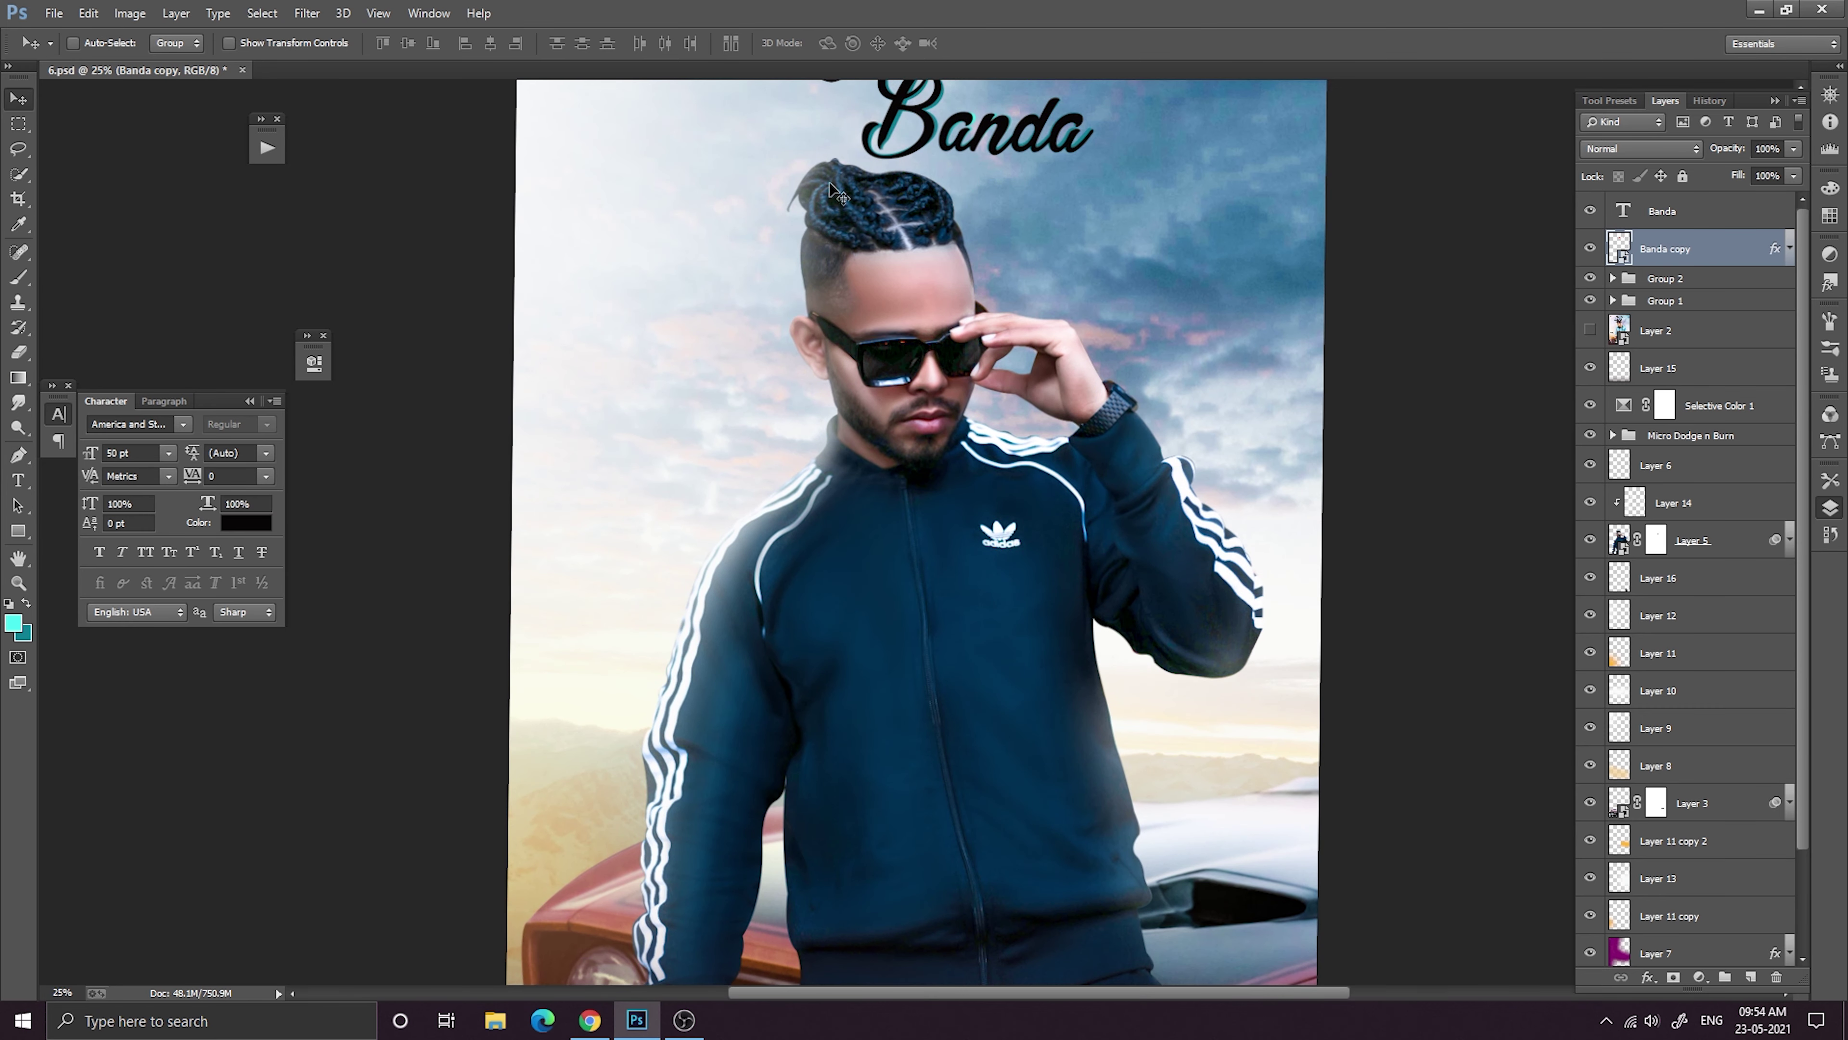
# Compare the Banda copy layer hidden and shown, and group it with the Banda text layer.
pyautogui.moveTo(954, 494); pyautogui.dragTo(936, 741)
pyautogui.click(1587, 249)
pyautogui.click(1587, 249)
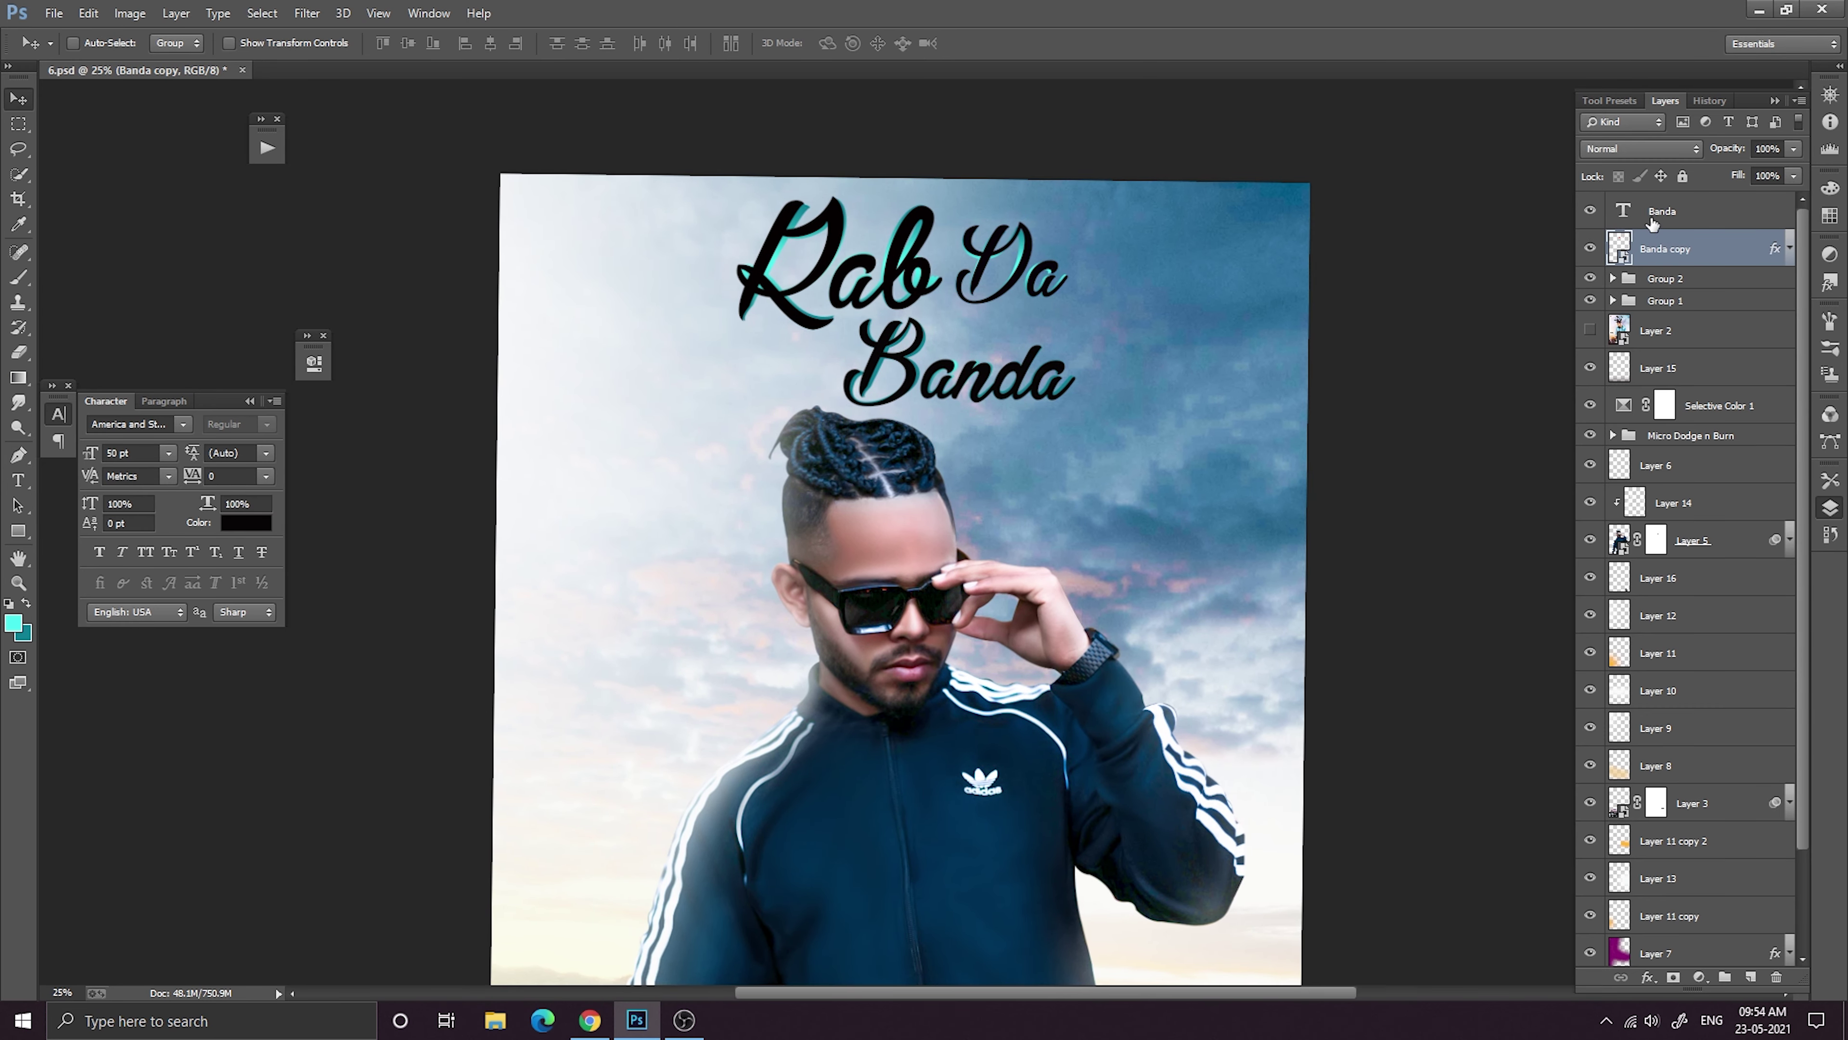
pyautogui.keyDown('ctrl'); pyautogui.click(1653, 226); pyautogui.keyUp('ctrl')
pyautogui.hotkey('ctrl', 'g')
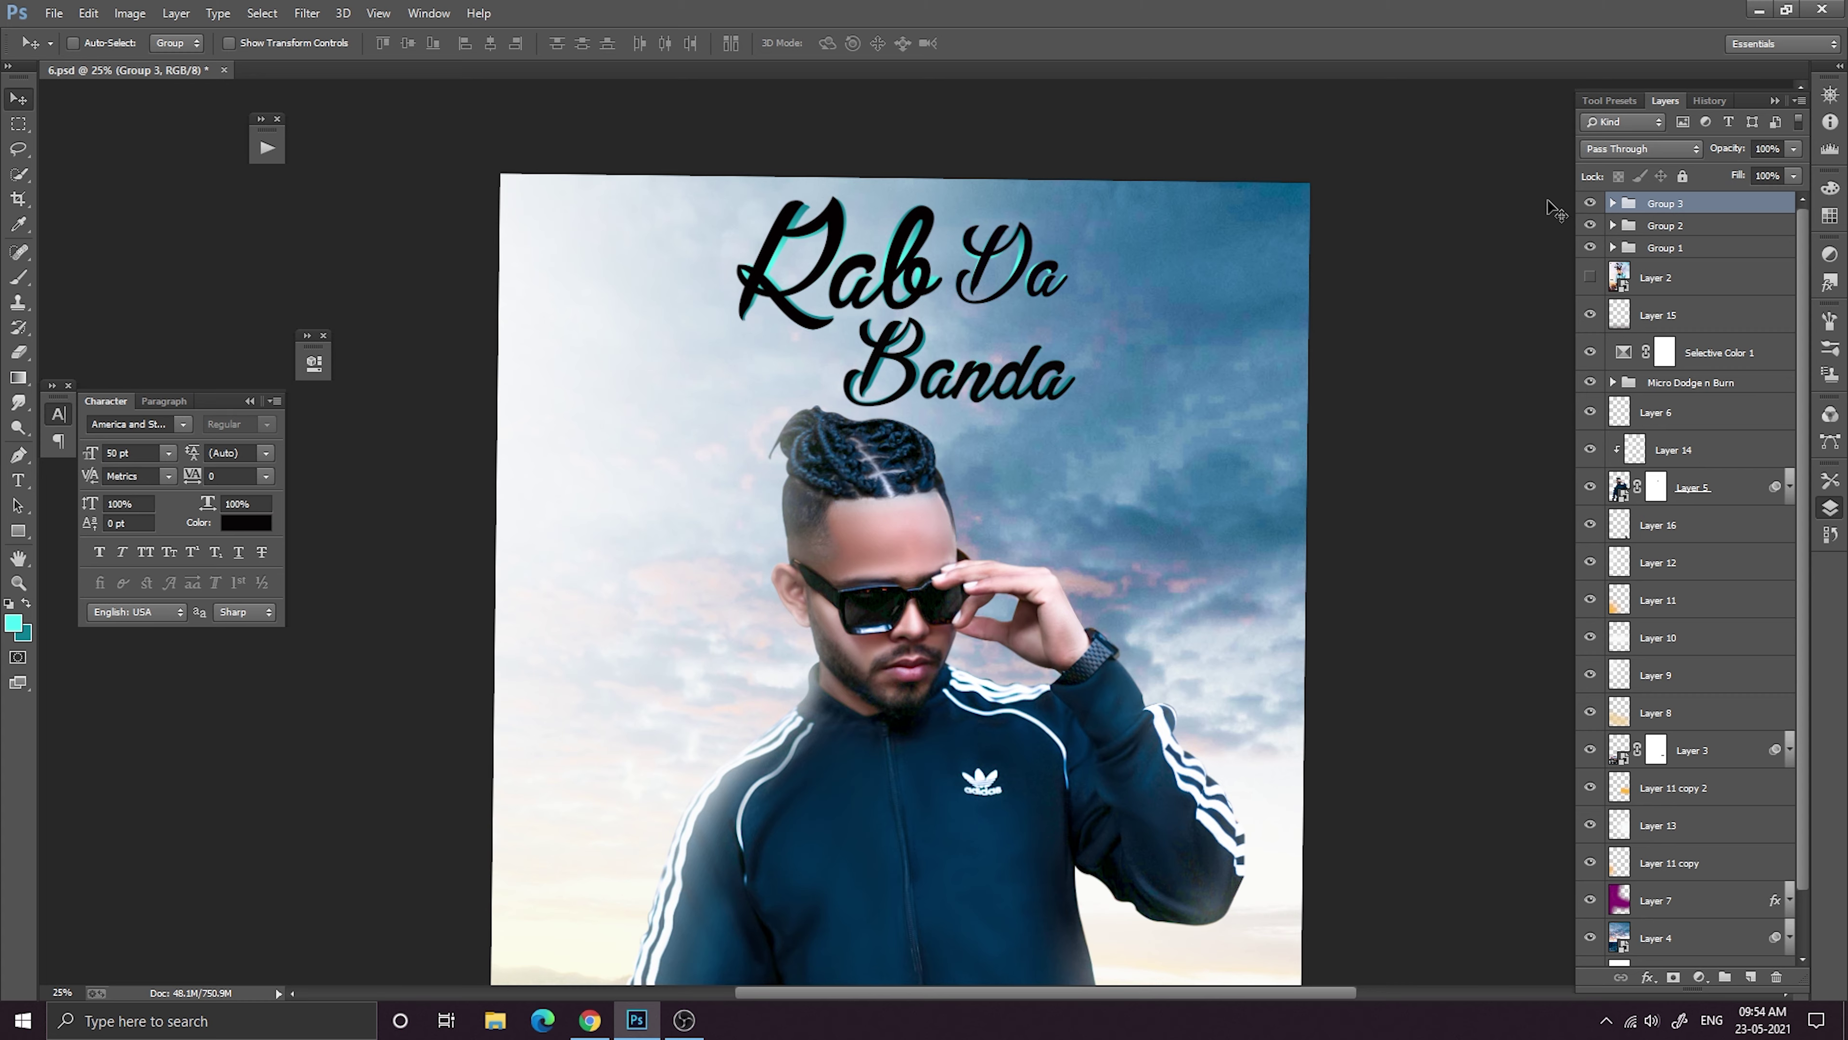
# Review the placement and spacing of the grouped Rab Da Banda title at several magnifications.
pyautogui.click(1591, 248)
pyautogui.hotkey('ctrl', '-')
pyautogui.hotkey('ctrl', '-')
pyautogui.hotkey('ctrl', '-')
pyautogui.hotkey('ctrl', '-')
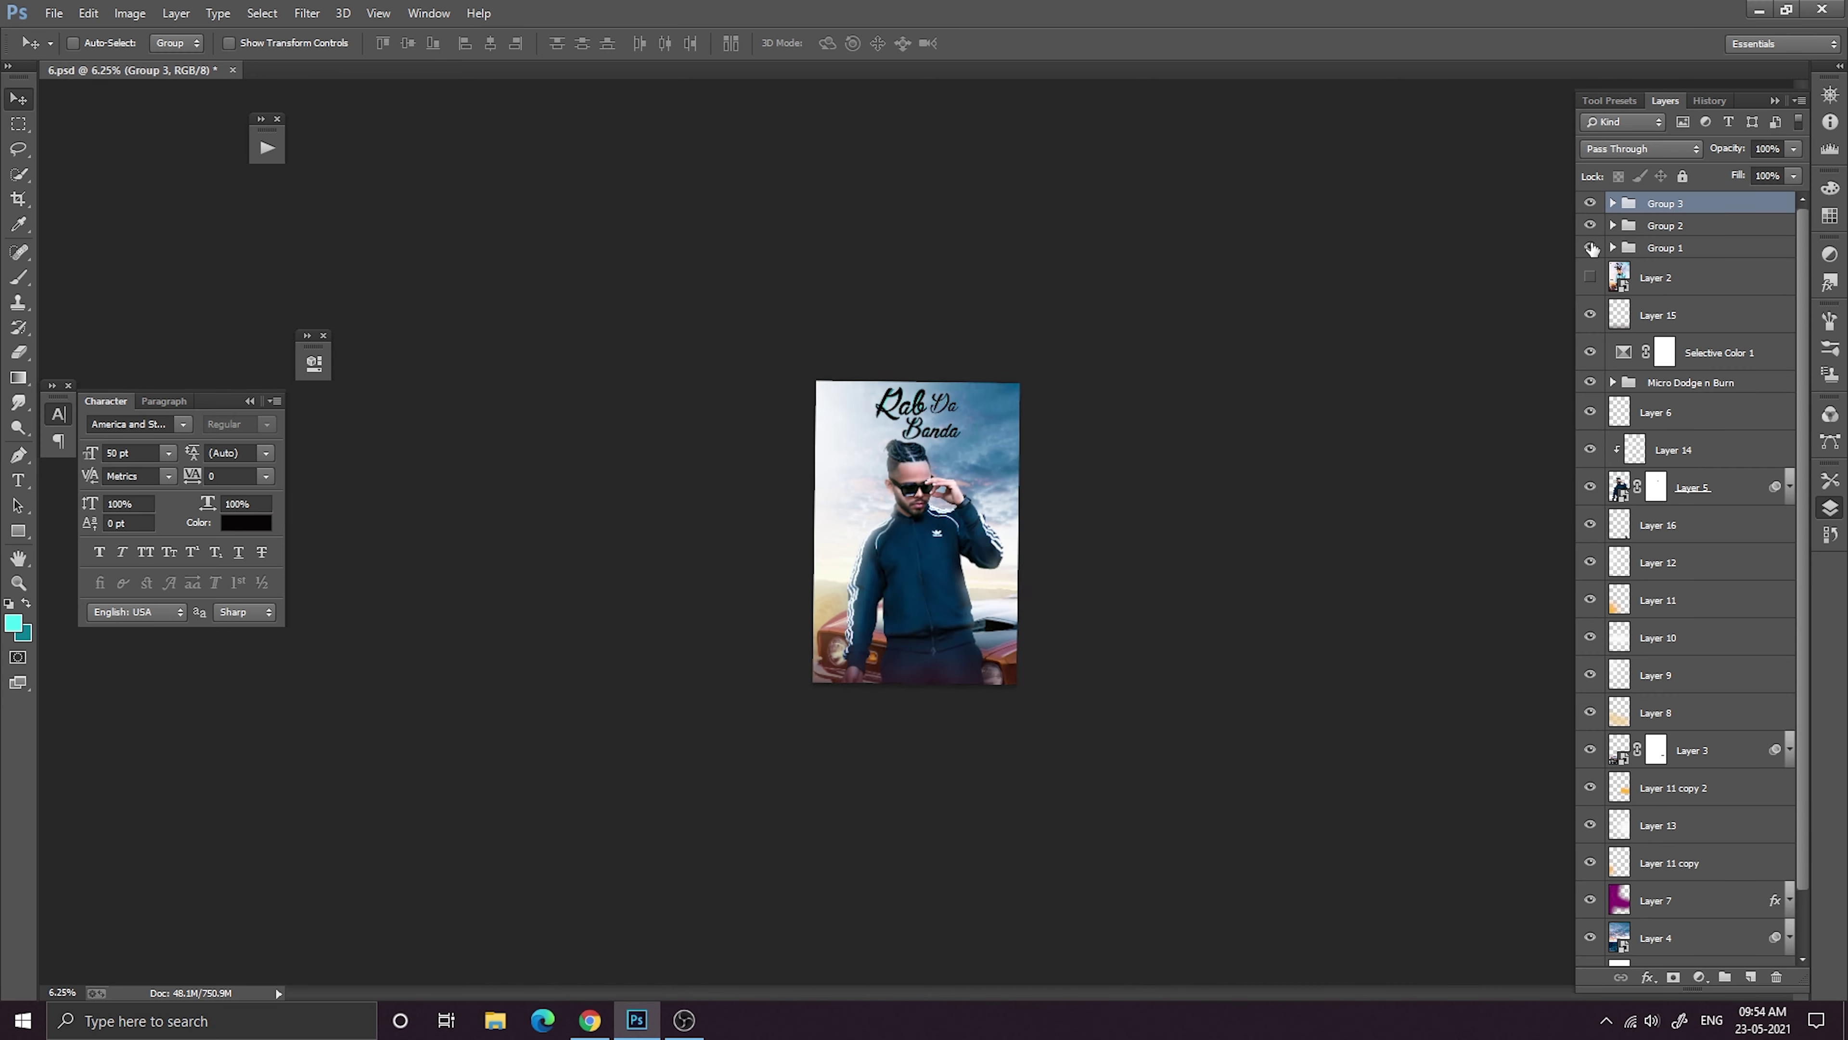
pyautogui.hotkey('ctrl', '+')
pyautogui.hotkey('ctrl', '+')
pyautogui.hotkey('ctrl', '+')
pyautogui.hotkey('ctrl', '+')
pyautogui.hotkey('ctrl', '-')
pyautogui.hotkey('ctrl', '-')
pyautogui.hotkey('ctrl', '-')
pyautogui.hotkey('ctrl', '-')
pyautogui.hotkey('ctrl', '-')
pyautogui.hotkey('ctrl', '+')
pyautogui.hotkey('ctrl', '+')
pyautogui.hotkey('ctrl', '+')
pyautogui.hotkey('ctrl', '+')
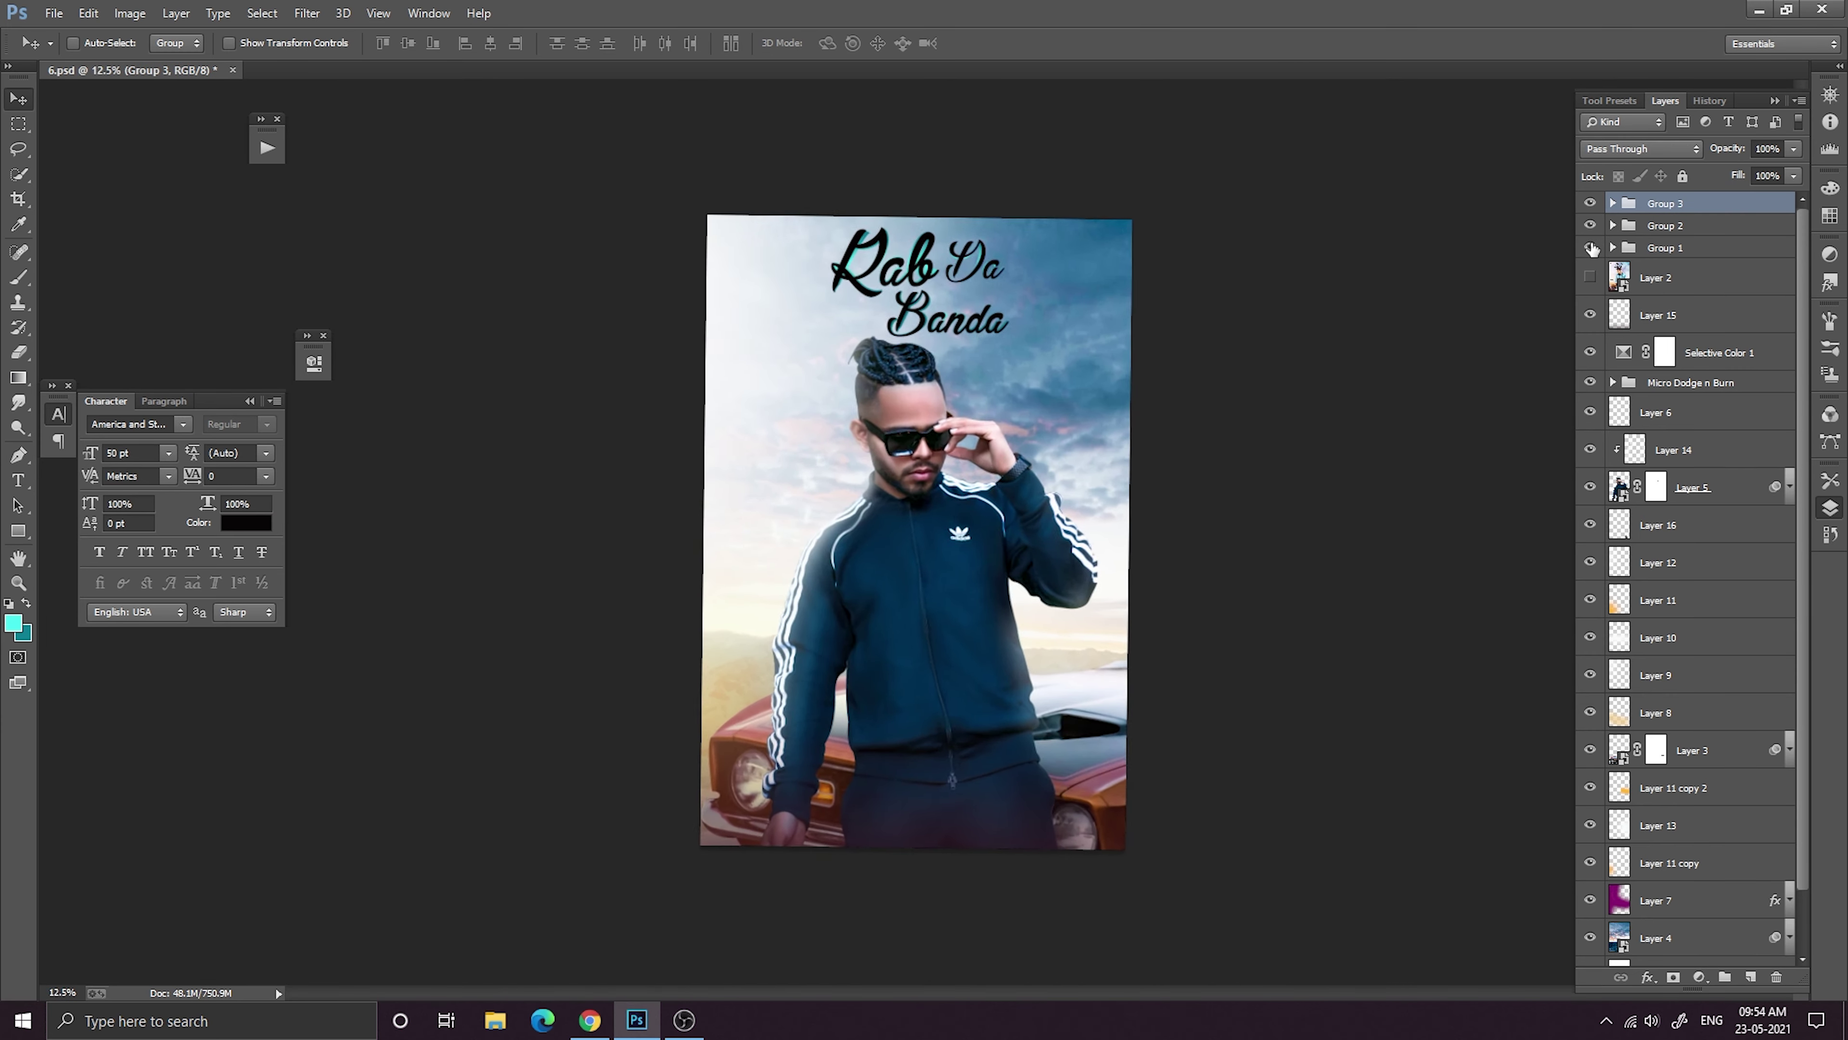
pyautogui.hotkey('ctrl', '-')
# Nudge Group 3 with the Banda lettering up closer to the Rab Da words.
pyautogui.hotkey('shift', 'Up')
pyautogui.hotkey('shift', 'Up')
pyautogui.hotkey('ctrl', '-')
pyautogui.hotkey('ctrl', '-')
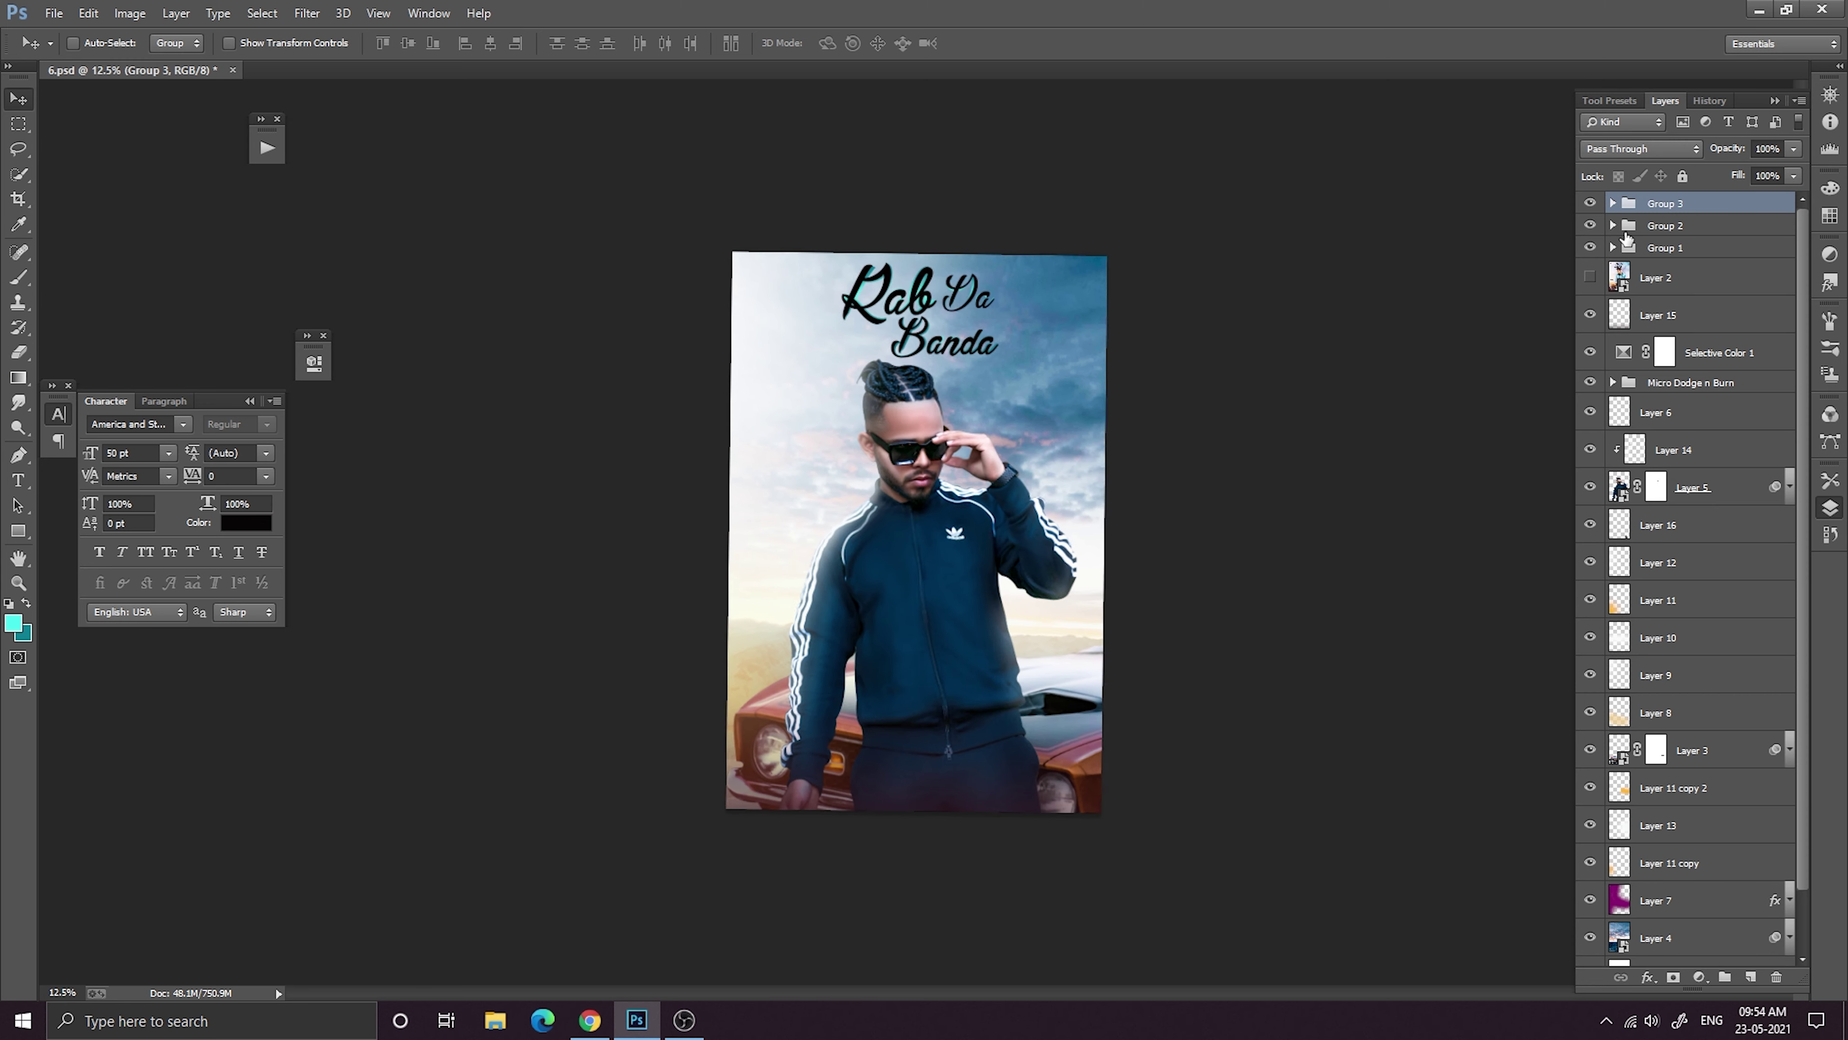
pyautogui.hotkey('ctrl', '+')
pyautogui.hotkey('ctrl', '+')
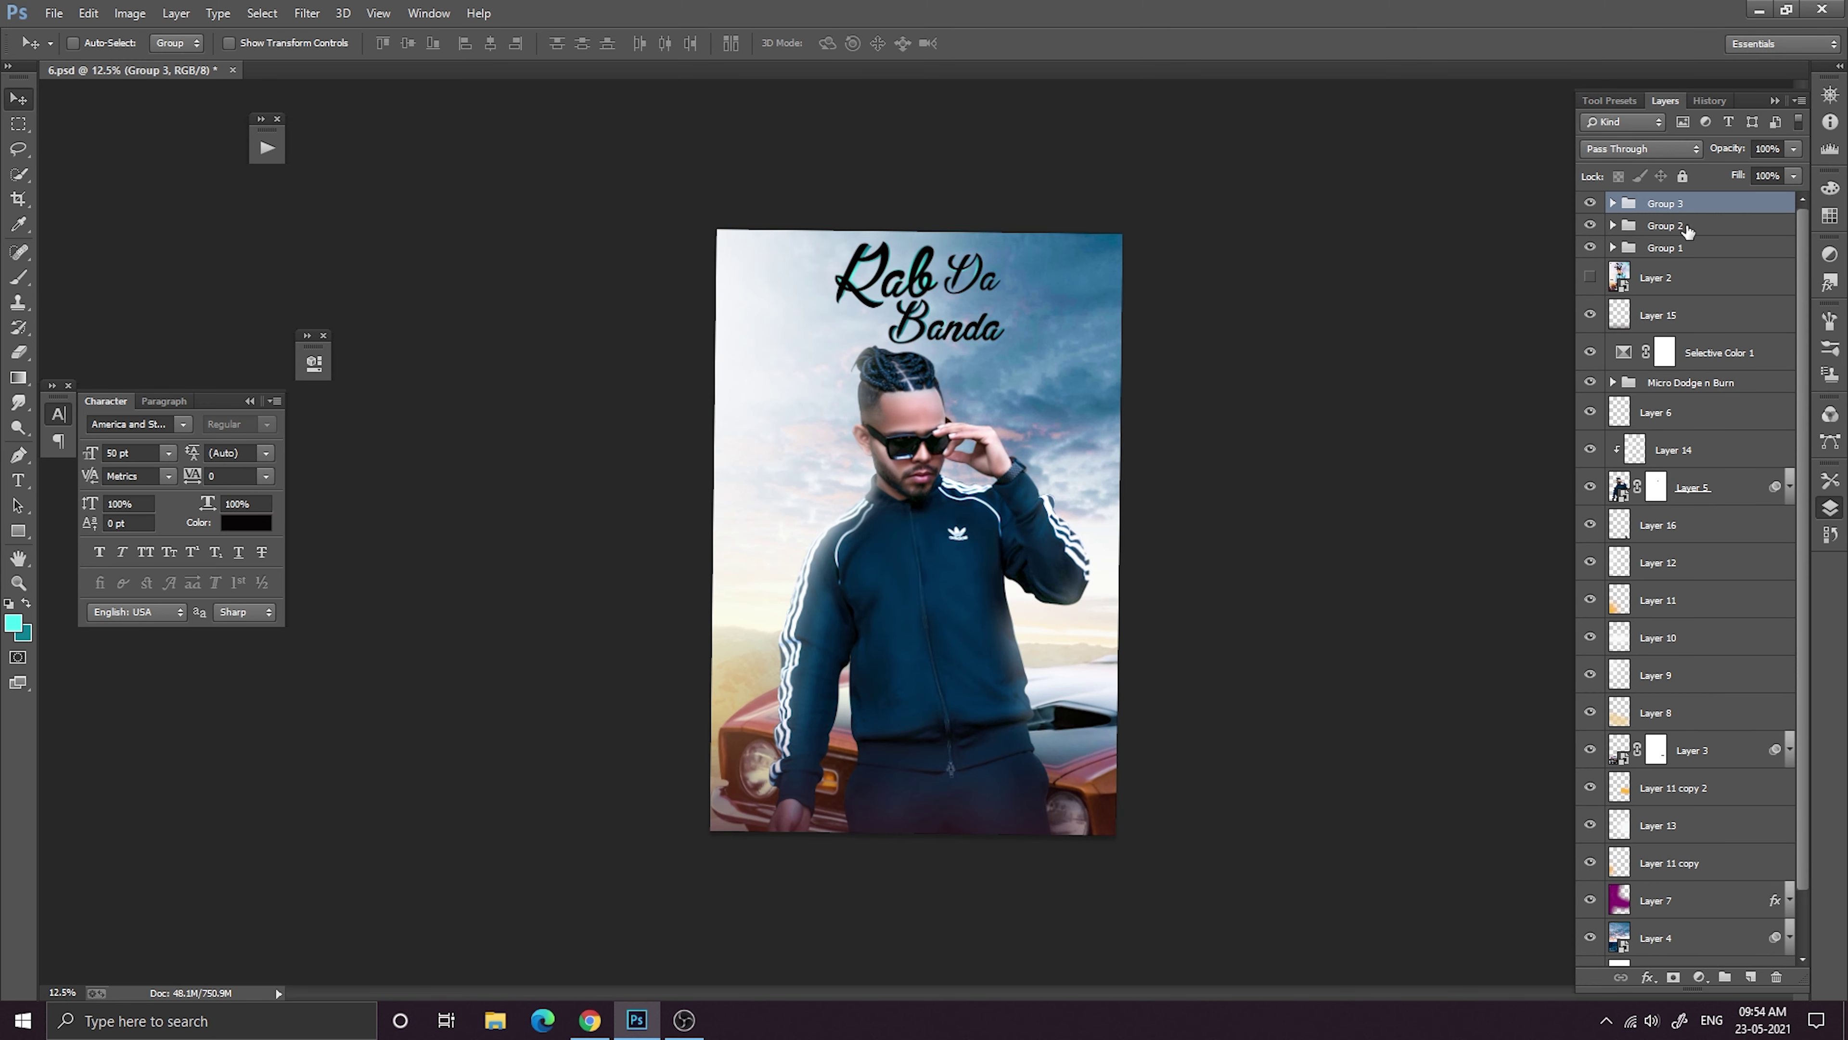
# Select Group 1, Group 2 and Group 3, nudge the whole title down, and reselect only Group 3.
pyautogui.keyDown('ctrl'); pyautogui.click(1685, 226); pyautogui.keyUp('ctrl')
pyautogui.keyDown('ctrl'); pyautogui.click(1678, 247); pyautogui.keyUp('ctrl')
pyautogui.hotkey('shift', 'Down')
pyautogui.hotkey('shift', 'Down')
pyautogui.click(1671, 203)
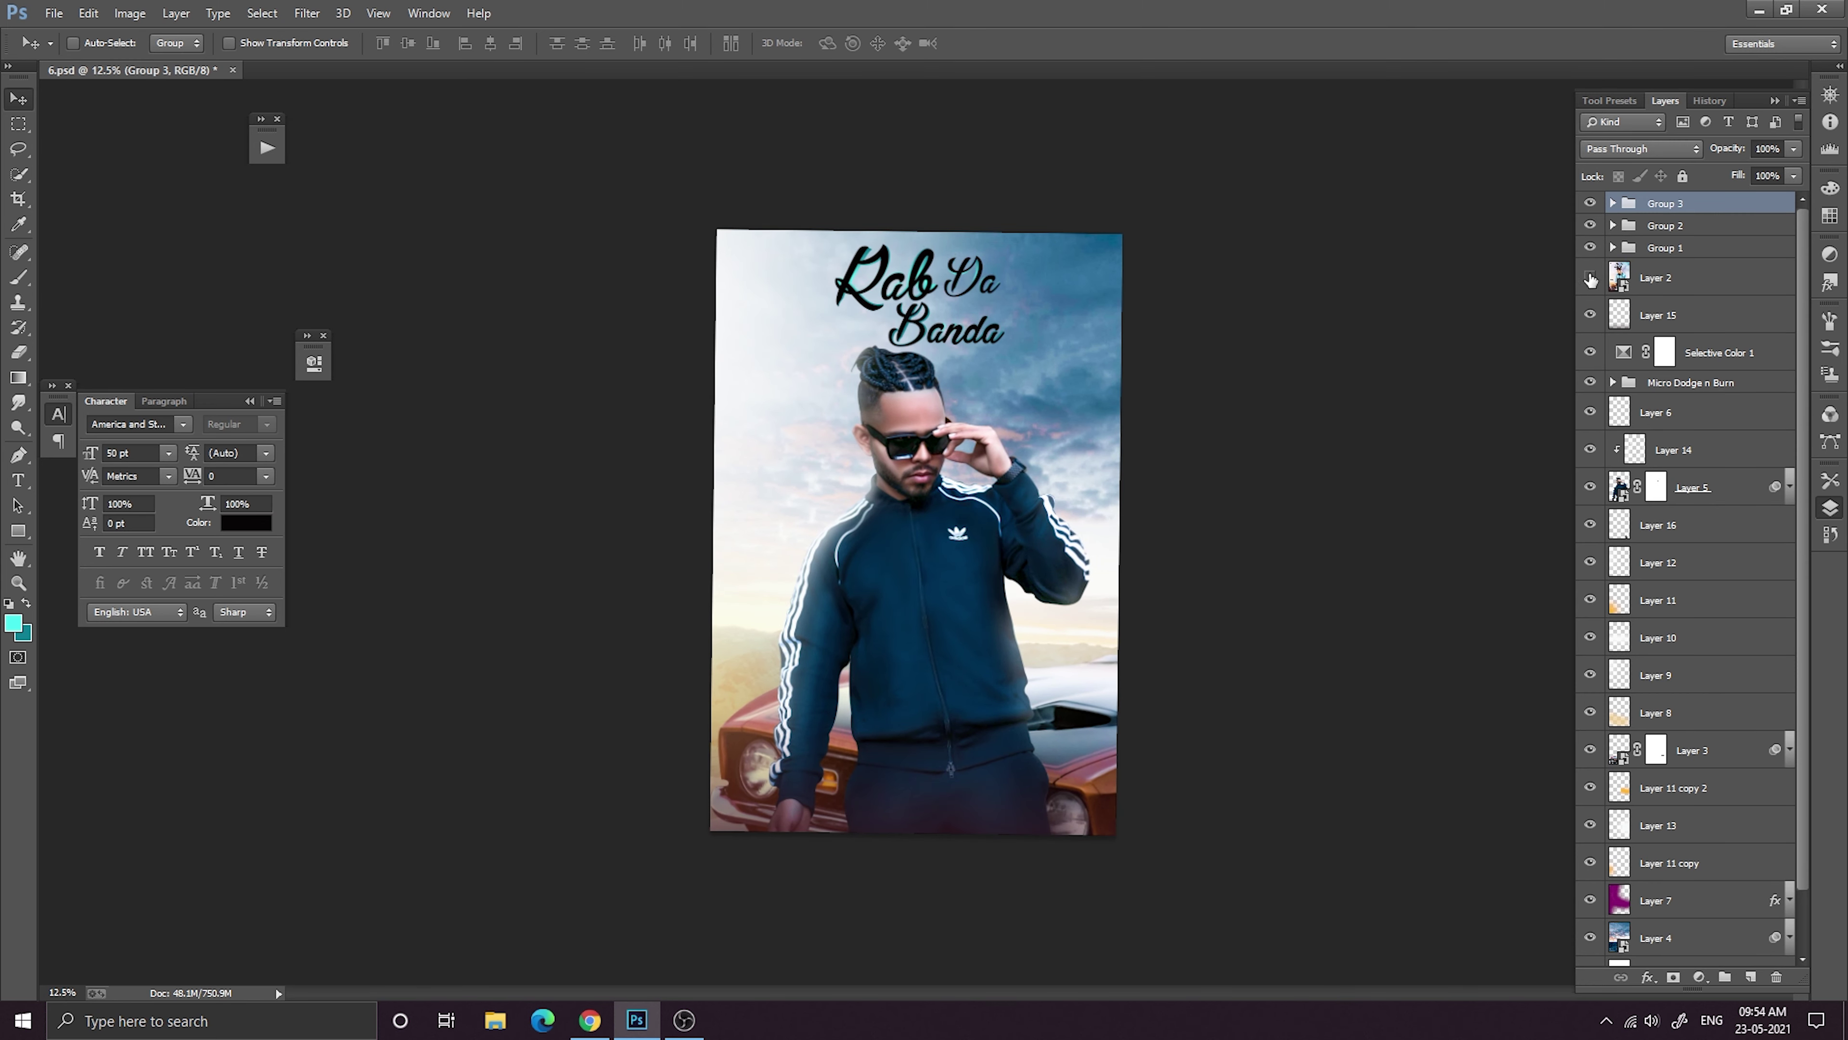
# Bring the artist-name text layer from 19.0.psd into the poster and clear its tracking to close up the letters.
pyautogui.click(53, 13)
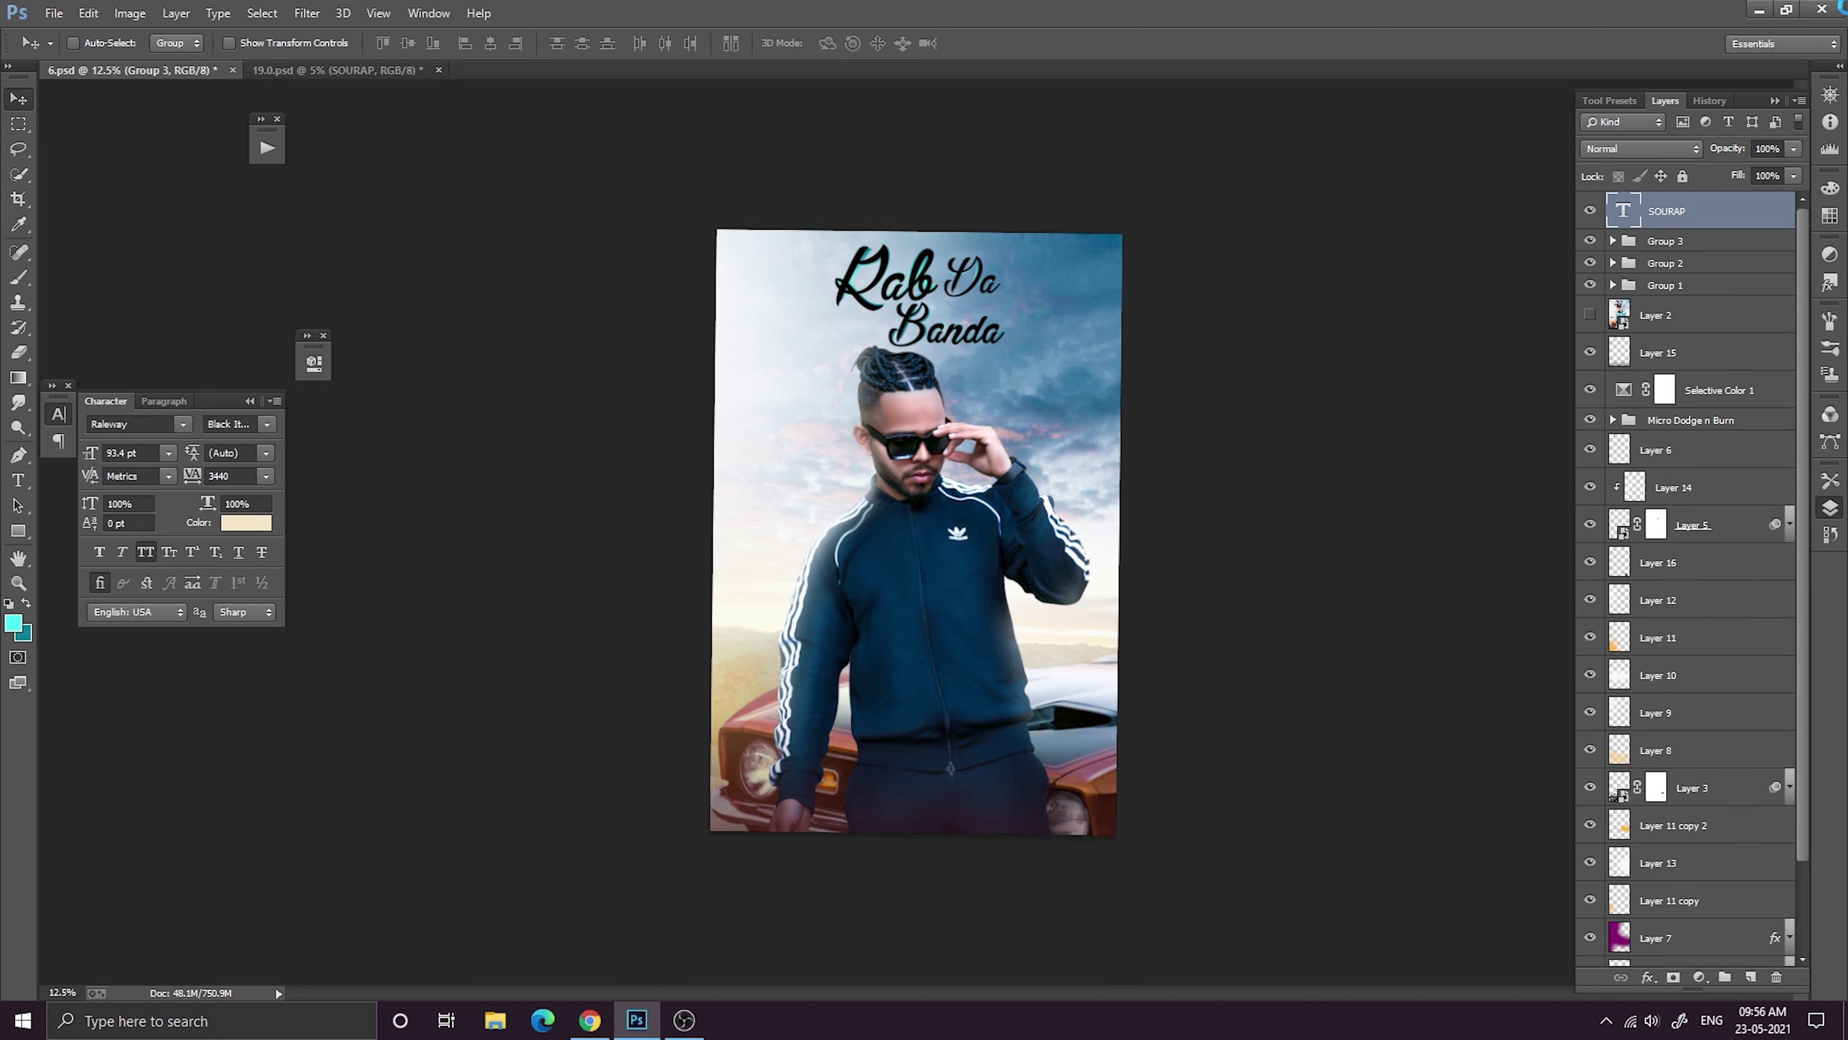
pyautogui.click(232, 475)
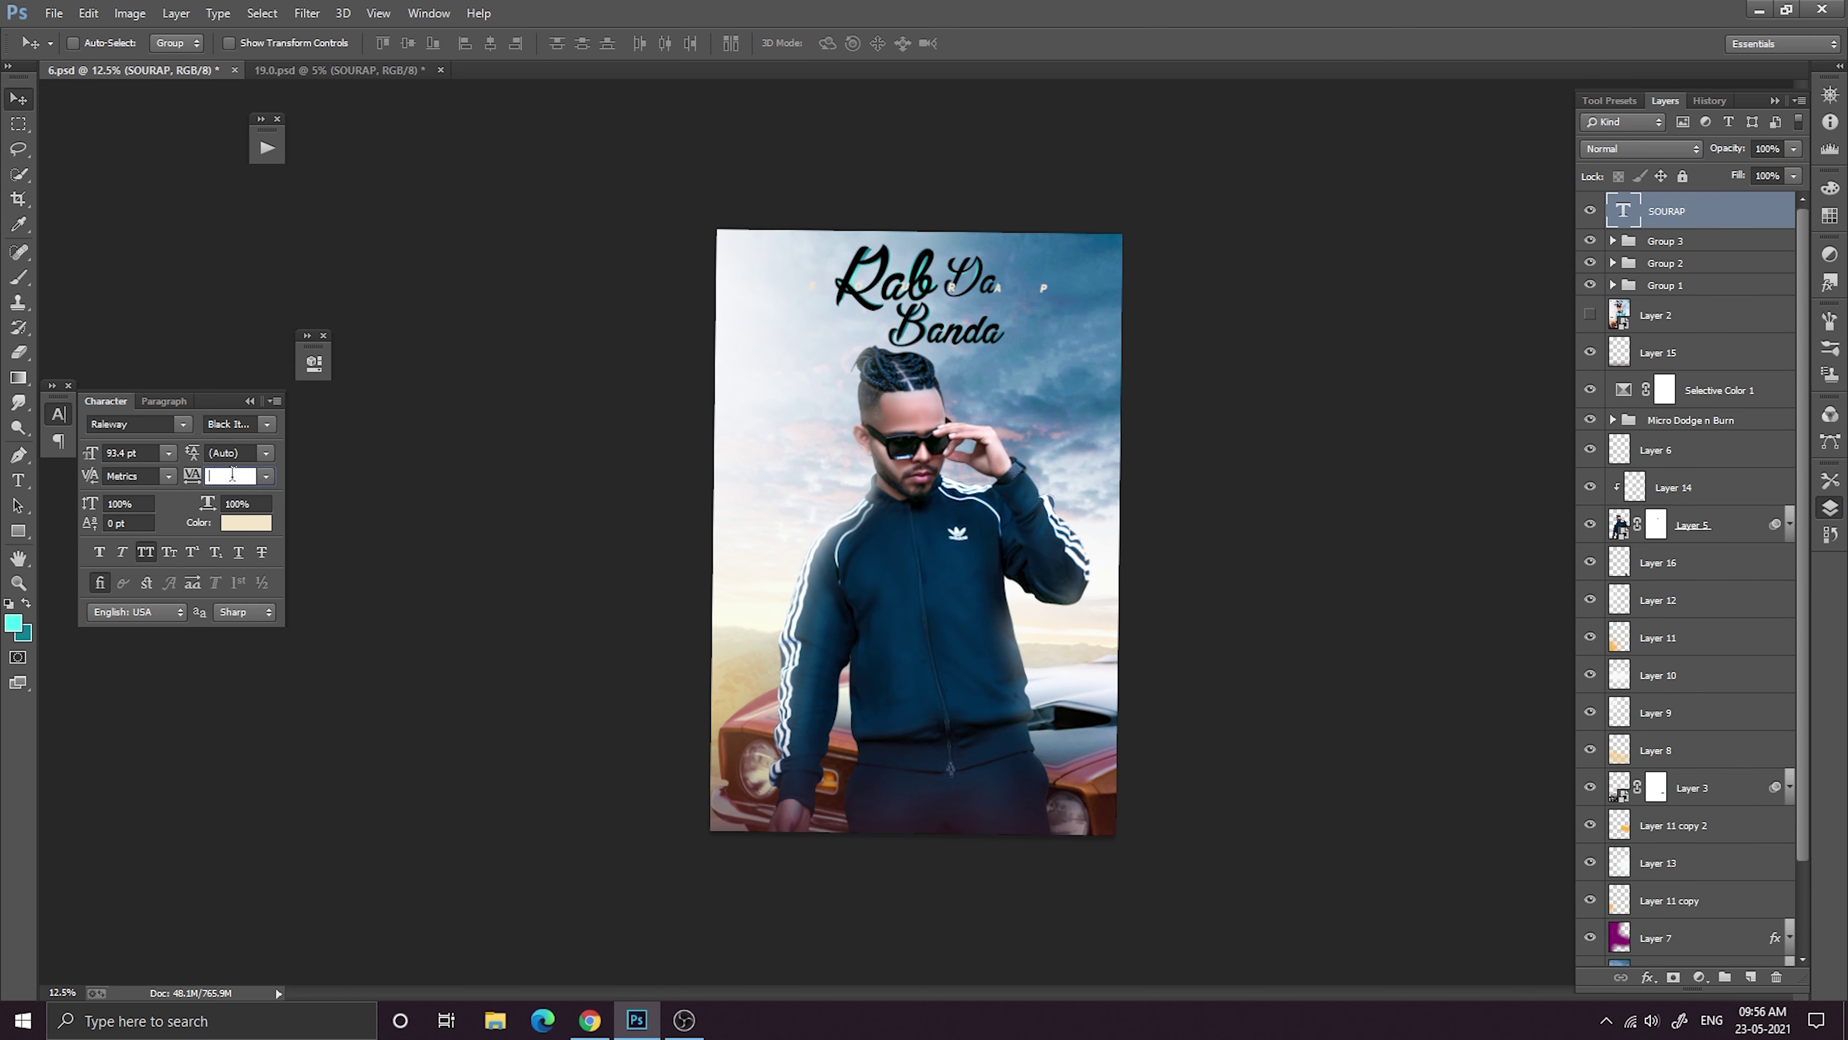
pyautogui.press('Return')
pyautogui.hotkey('ctrl', '+')
pyautogui.hotkey('ctrl', '+')
pyautogui.hotkey('ctrl', '+')
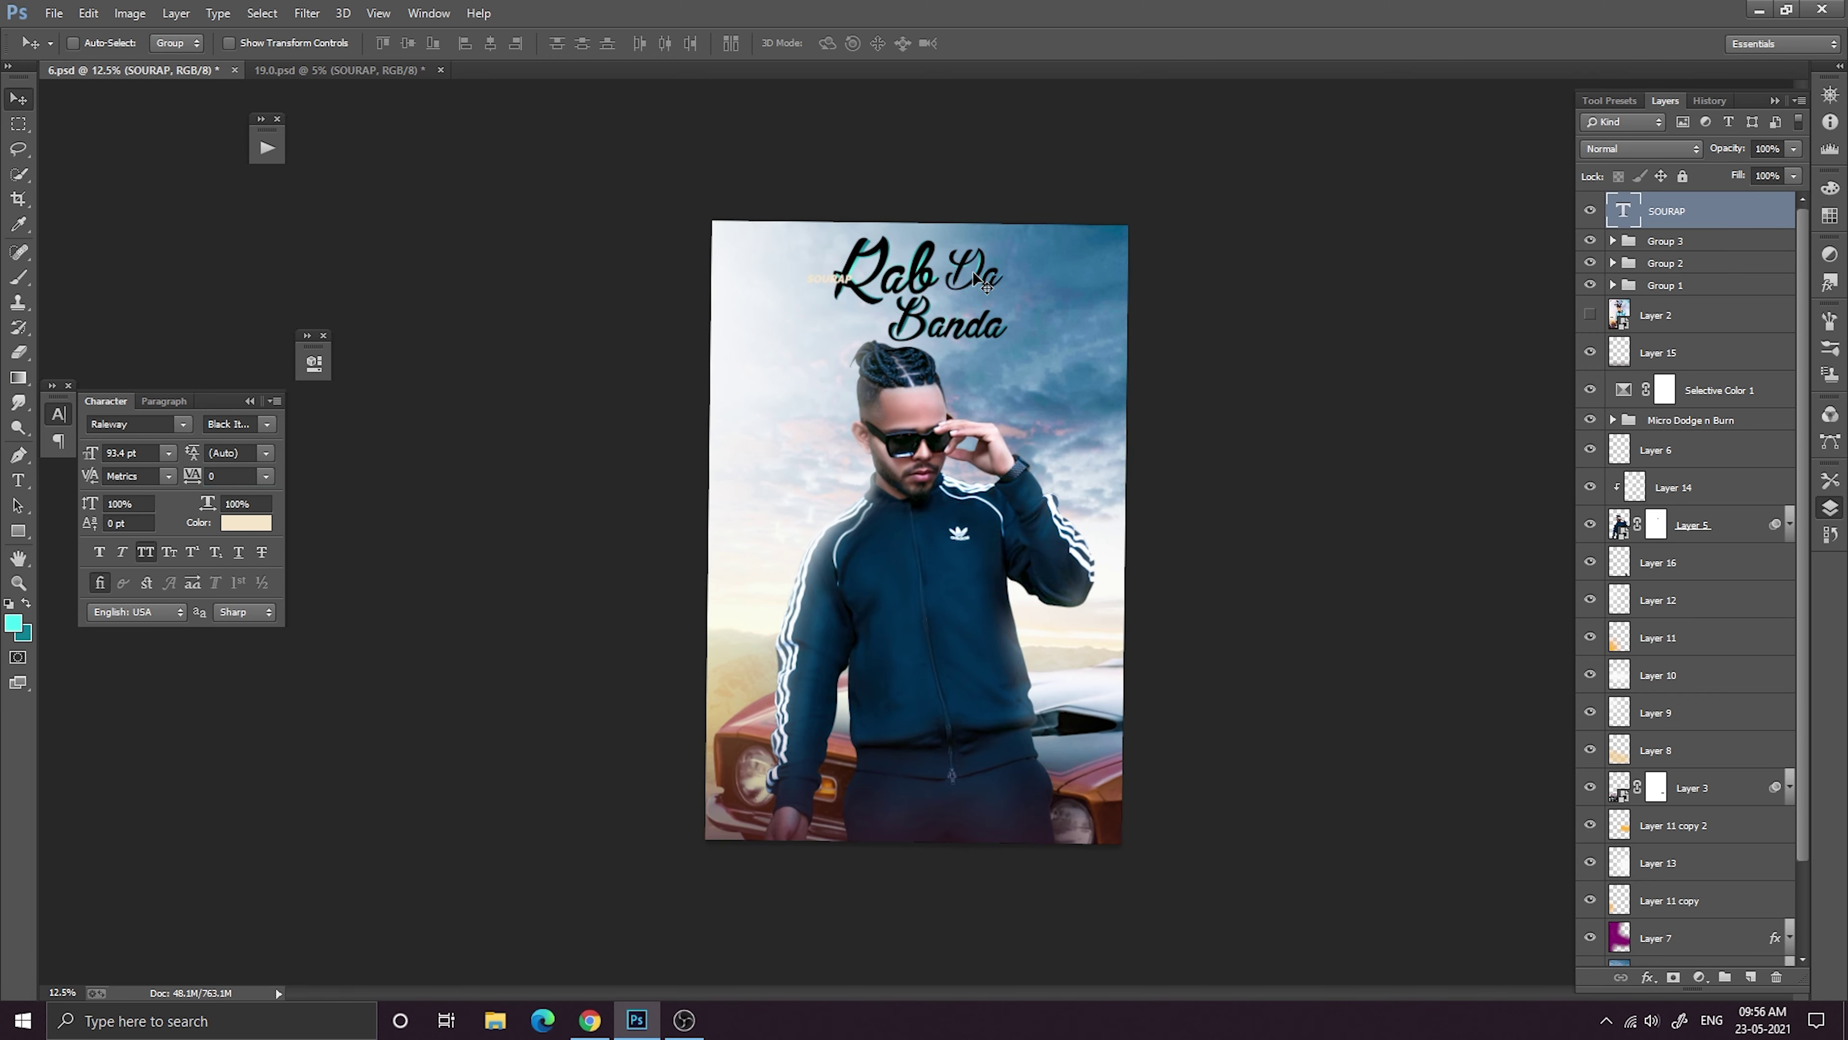
# Review the artist-name text and title on the whole poster at several magnifications.
pyautogui.scroll(5, 1026, 545)
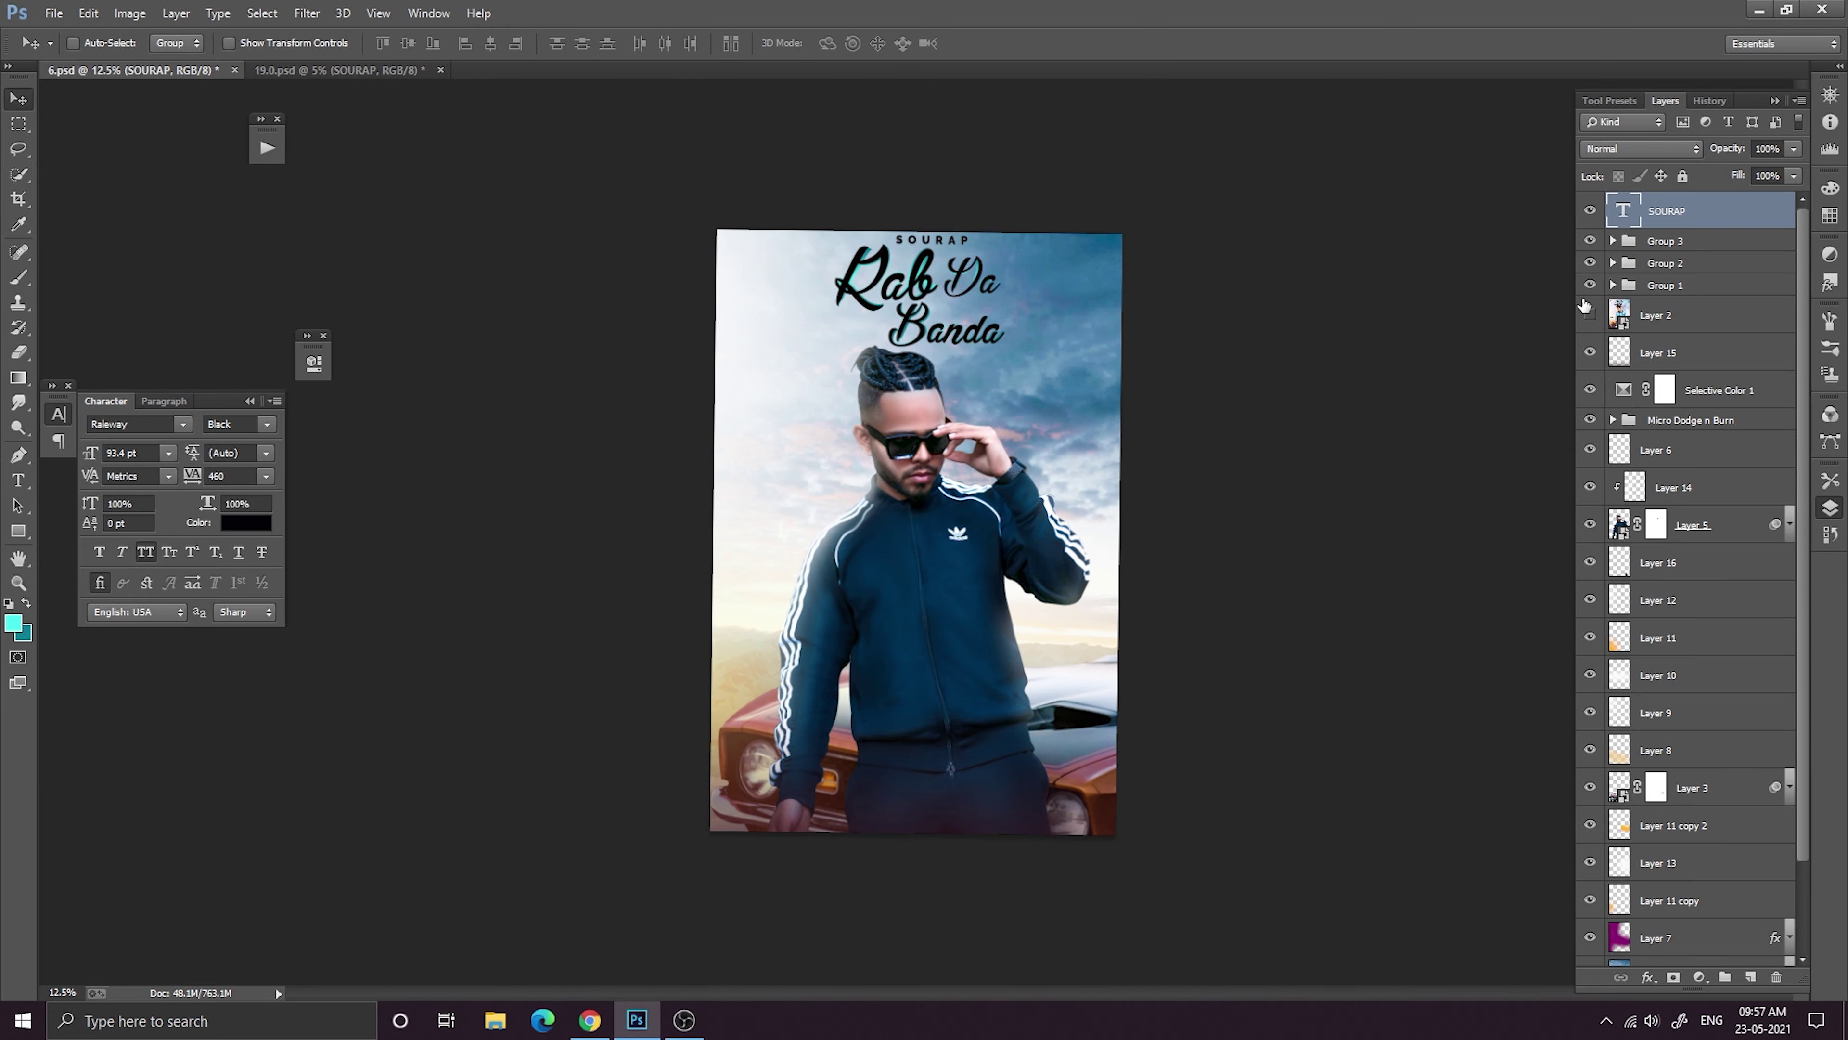
pyautogui.hotkey('ctrl', '-')
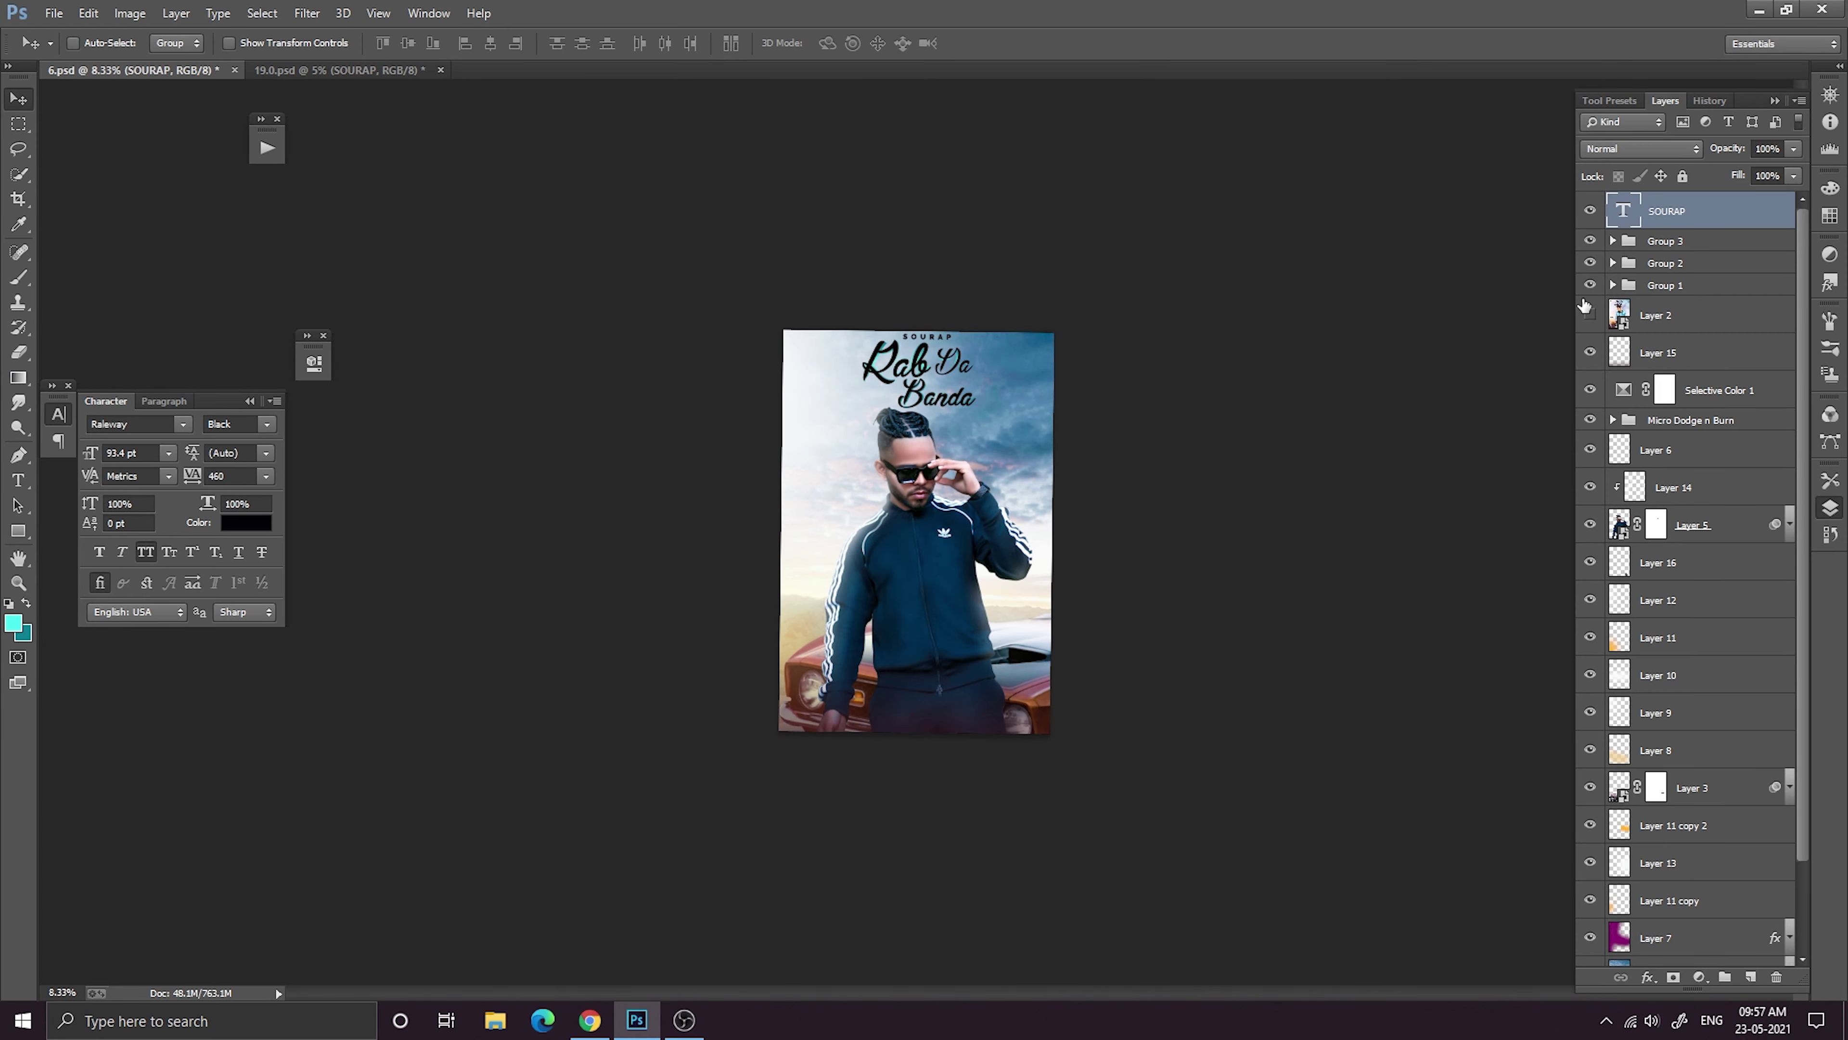
pyautogui.hotkey('ctrl', '+')
pyautogui.hotkey('ctrl', '-')
pyautogui.hotkey('ctrl', '-')
pyautogui.hotkey('ctrl', '+')
pyautogui.hotkey('ctrl', '+')
pyautogui.hotkey('ctrl', '+')
pyautogui.hotkey('ctrl', '-')
# Reopen the Camera Raw filter on the car's Layer 3 and set Vibrance to +48 and Saturation to +45.
pyautogui.click(1589, 786)
pyautogui.click(1590, 786)
pyautogui.click(1789, 786)
pyautogui.doubleClick(1670, 852)
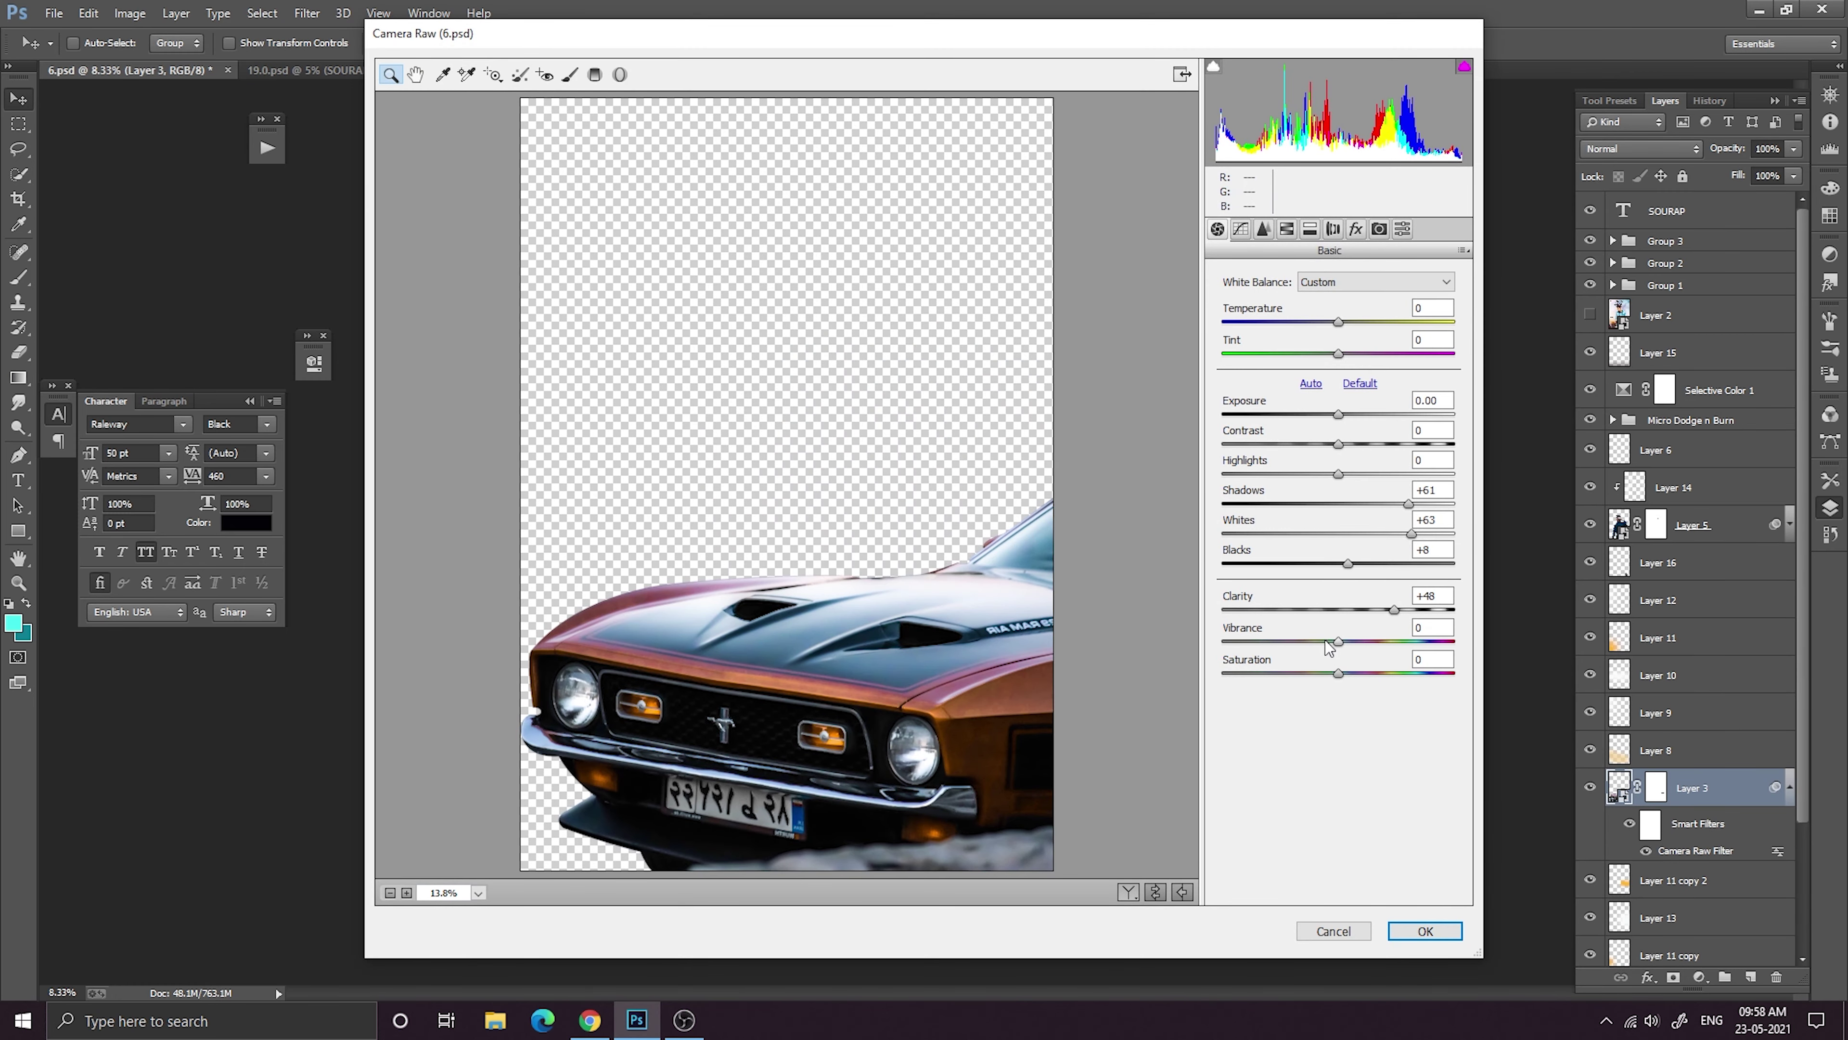
pyautogui.moveTo(1341, 675); pyautogui.dragTo(1436, 642)
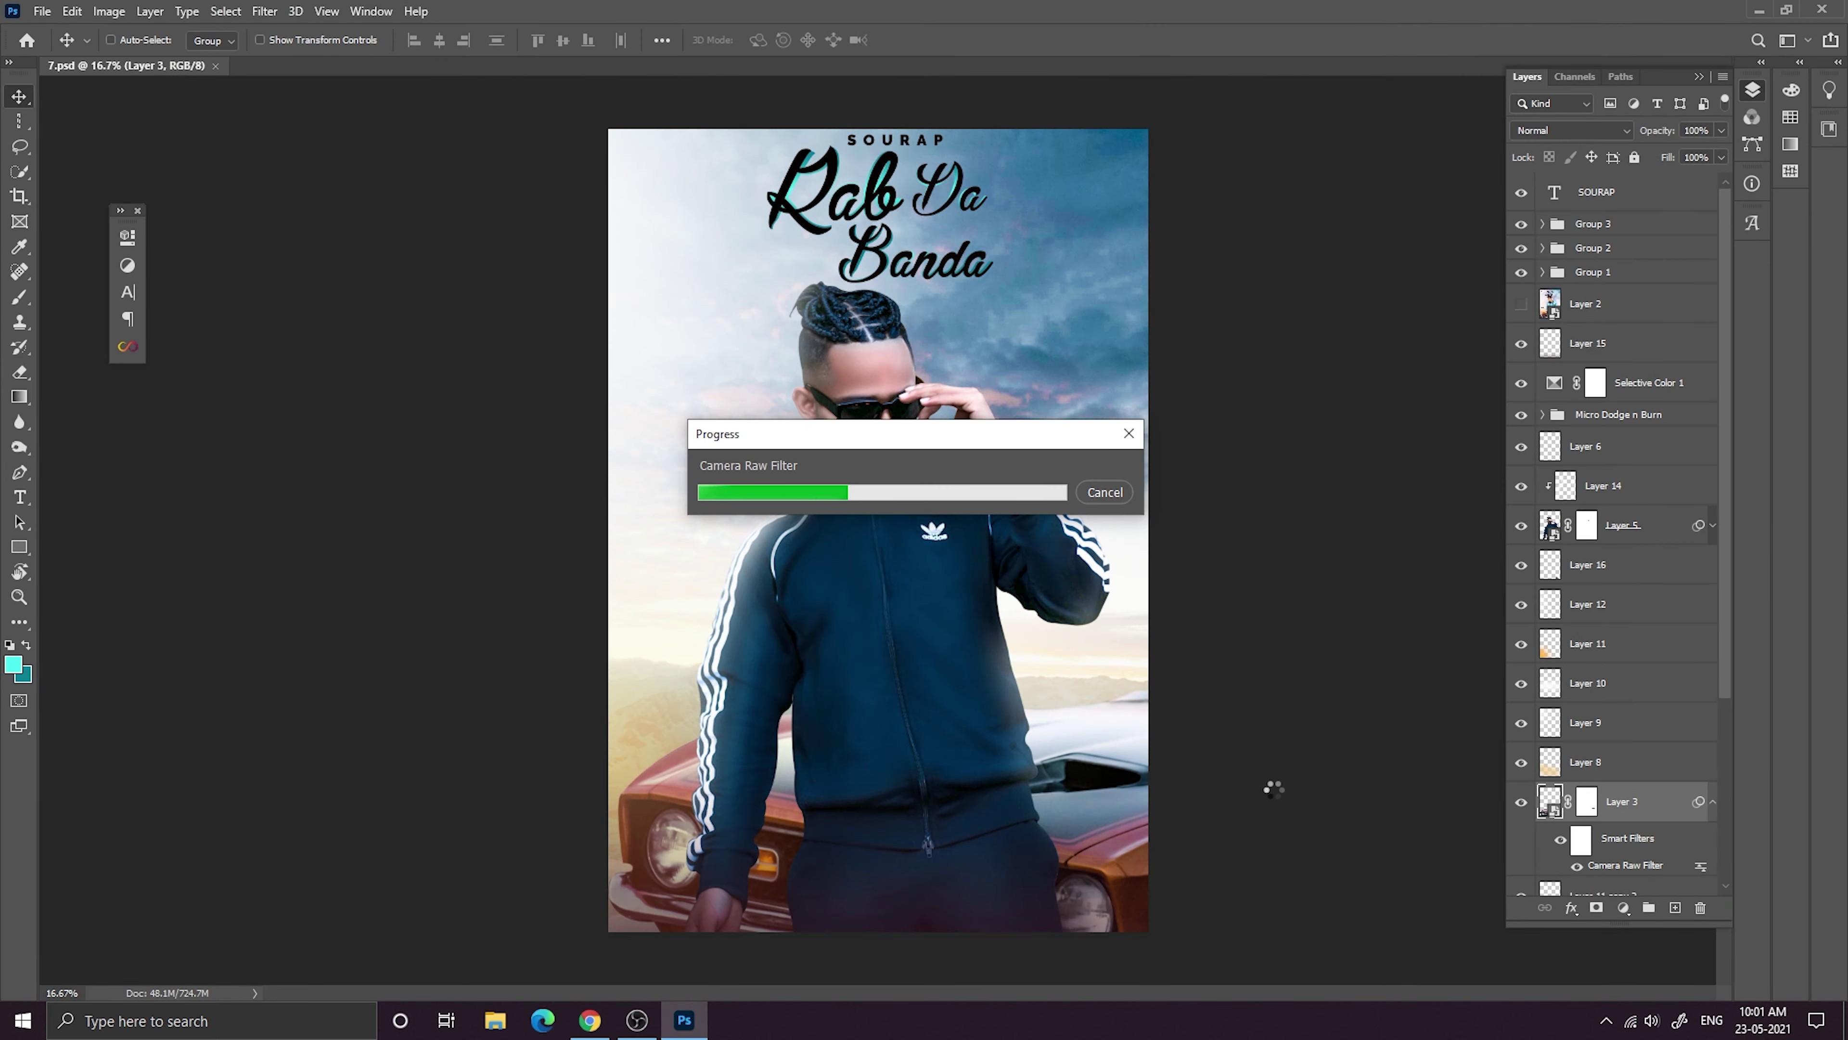
pyautogui.hotkey('ctrl', '-')
pyautogui.hotkey('ctrl', '-')
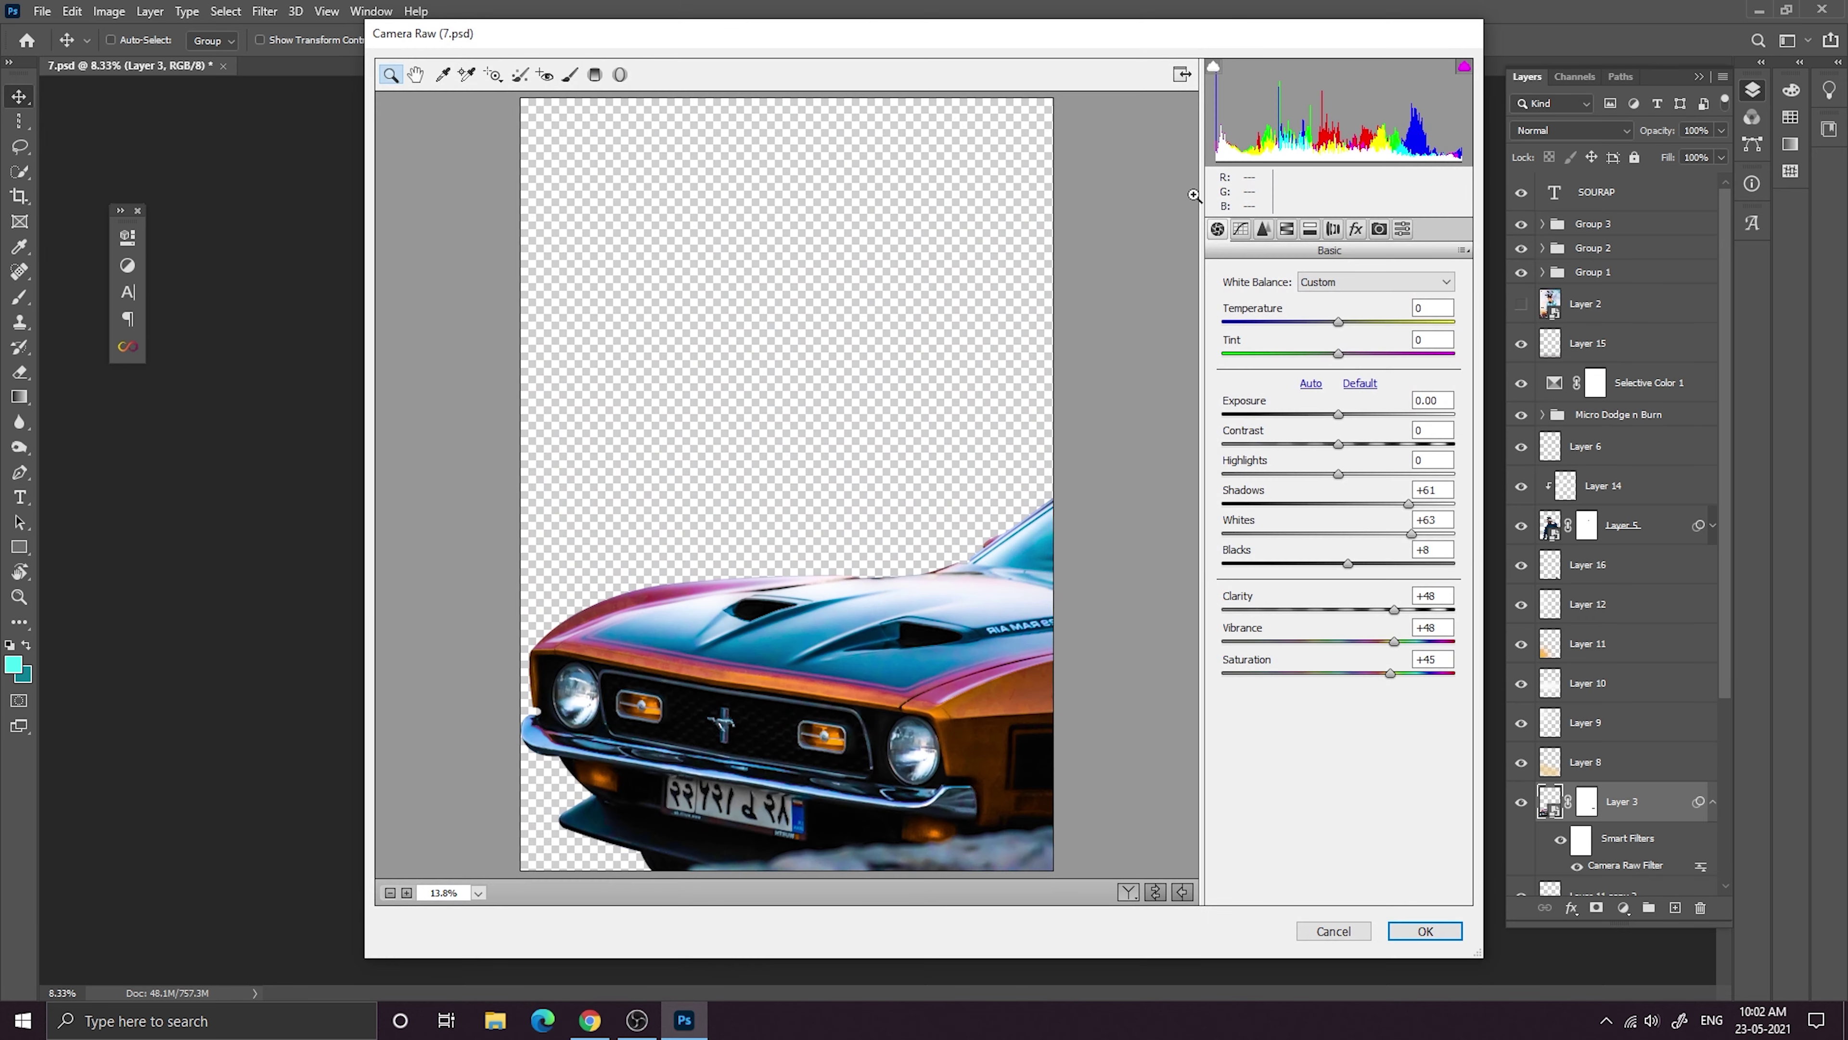
# Lower the saturation of the car's Magentas in Camera Raw's HSL adjustments and apply the filter.
pyautogui.click(1287, 229)
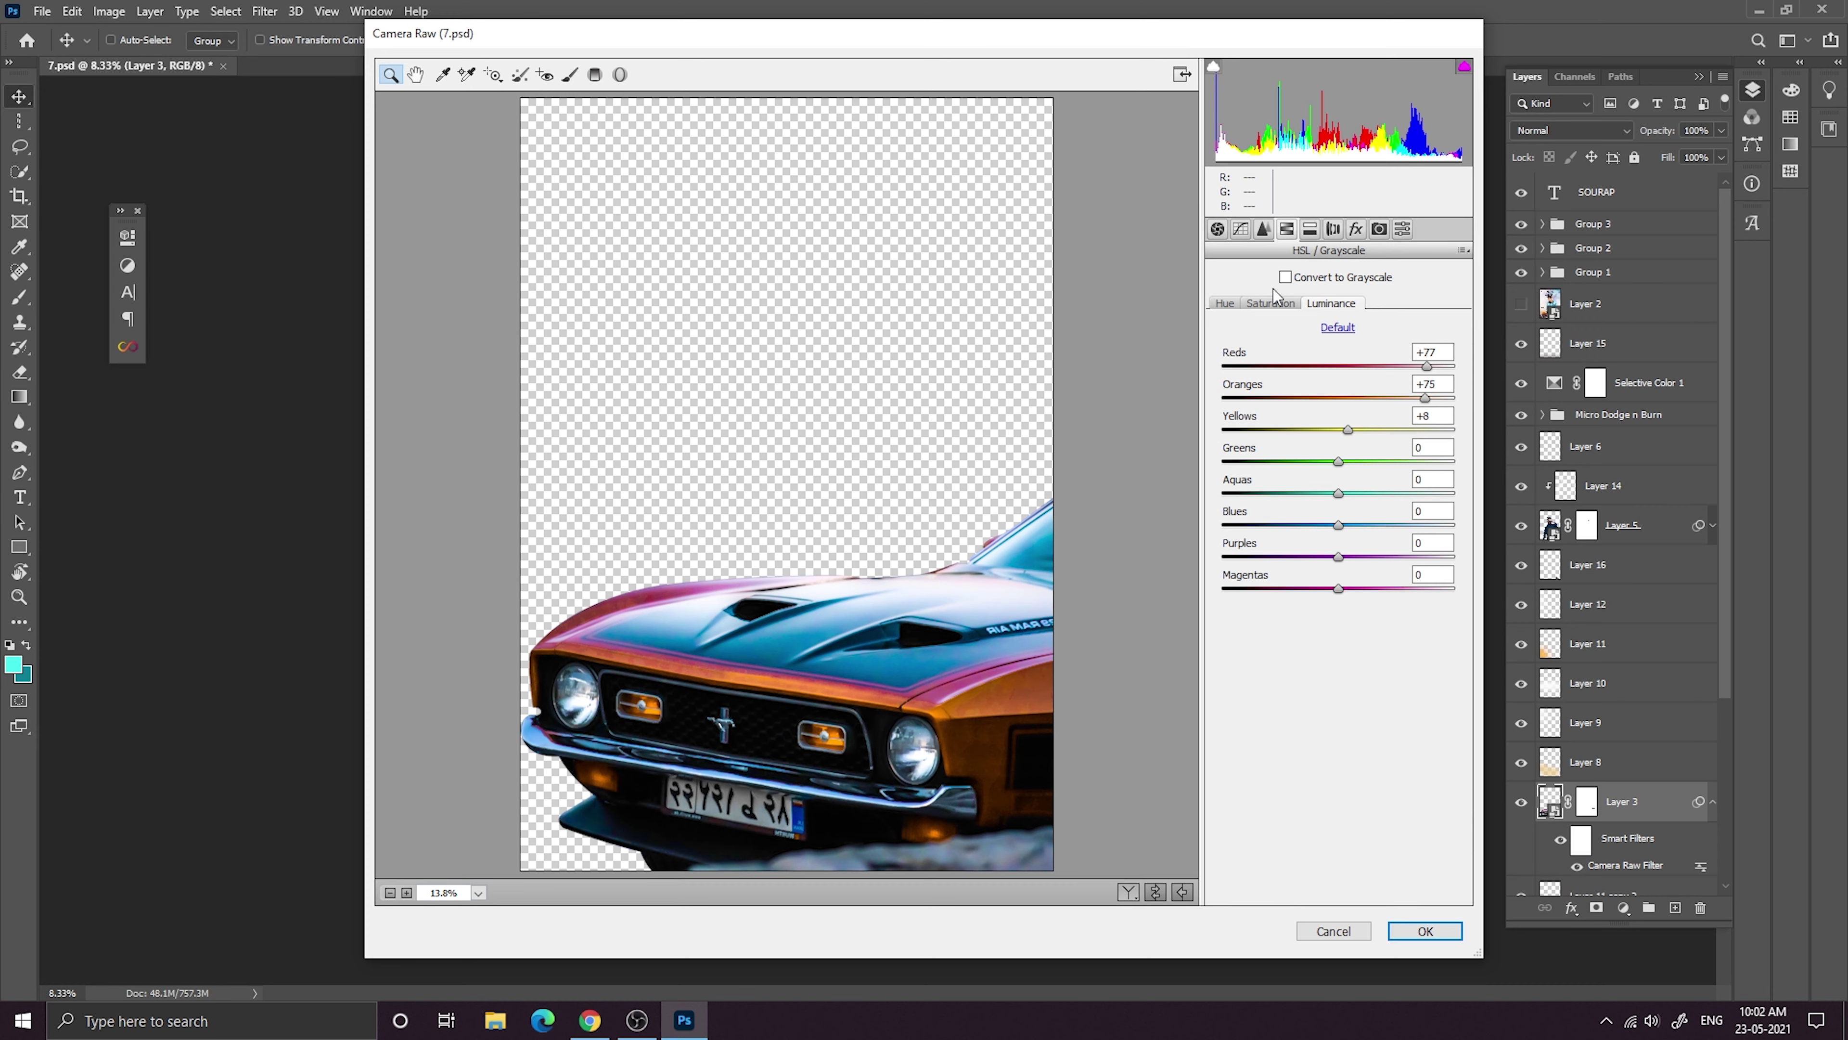
pyautogui.click(1271, 303)
pyautogui.moveTo(1344, 585); pyautogui.dragTo(1301, 595)
pyautogui.click(1401, 930)
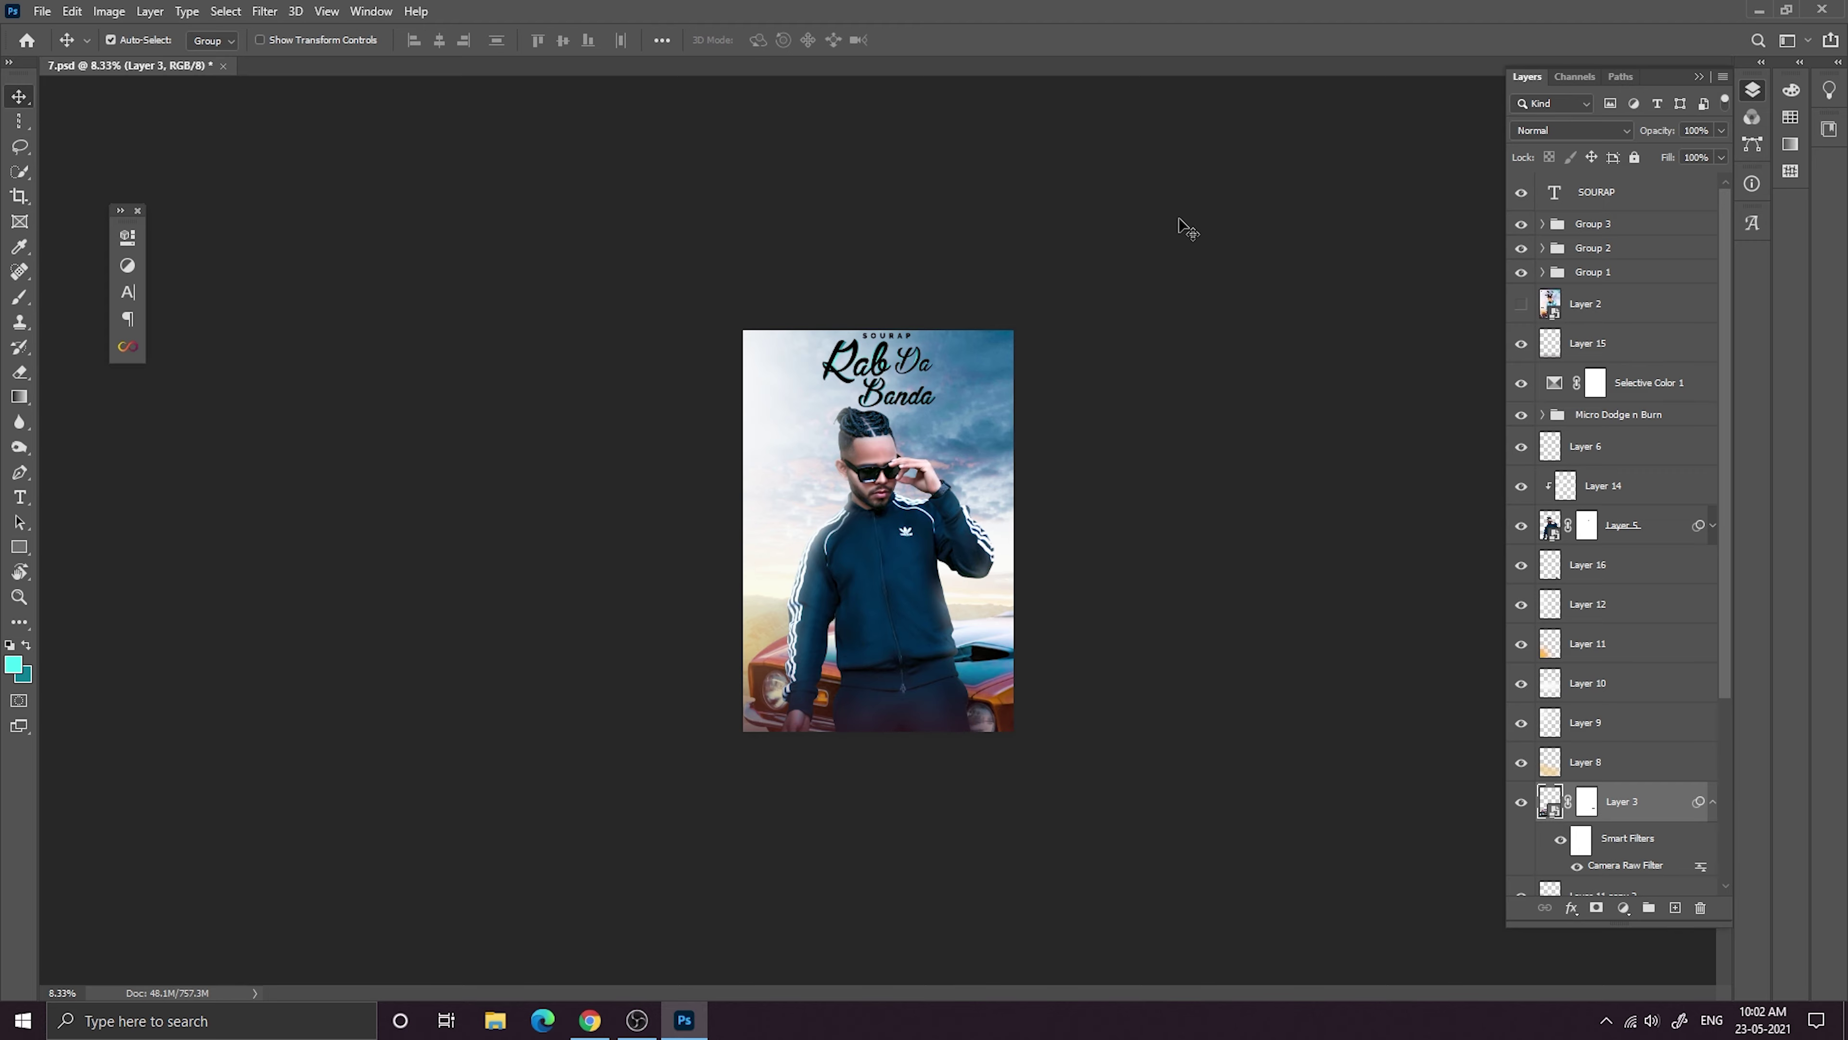
pyautogui.hotkey('ctrl', '-')
pyautogui.hotkey('ctrl', '+')
pyautogui.hotkey('ctrl', '+')
pyautogui.hotkey('ctrl', '+')
pyautogui.hotkey('ctrl', '-')
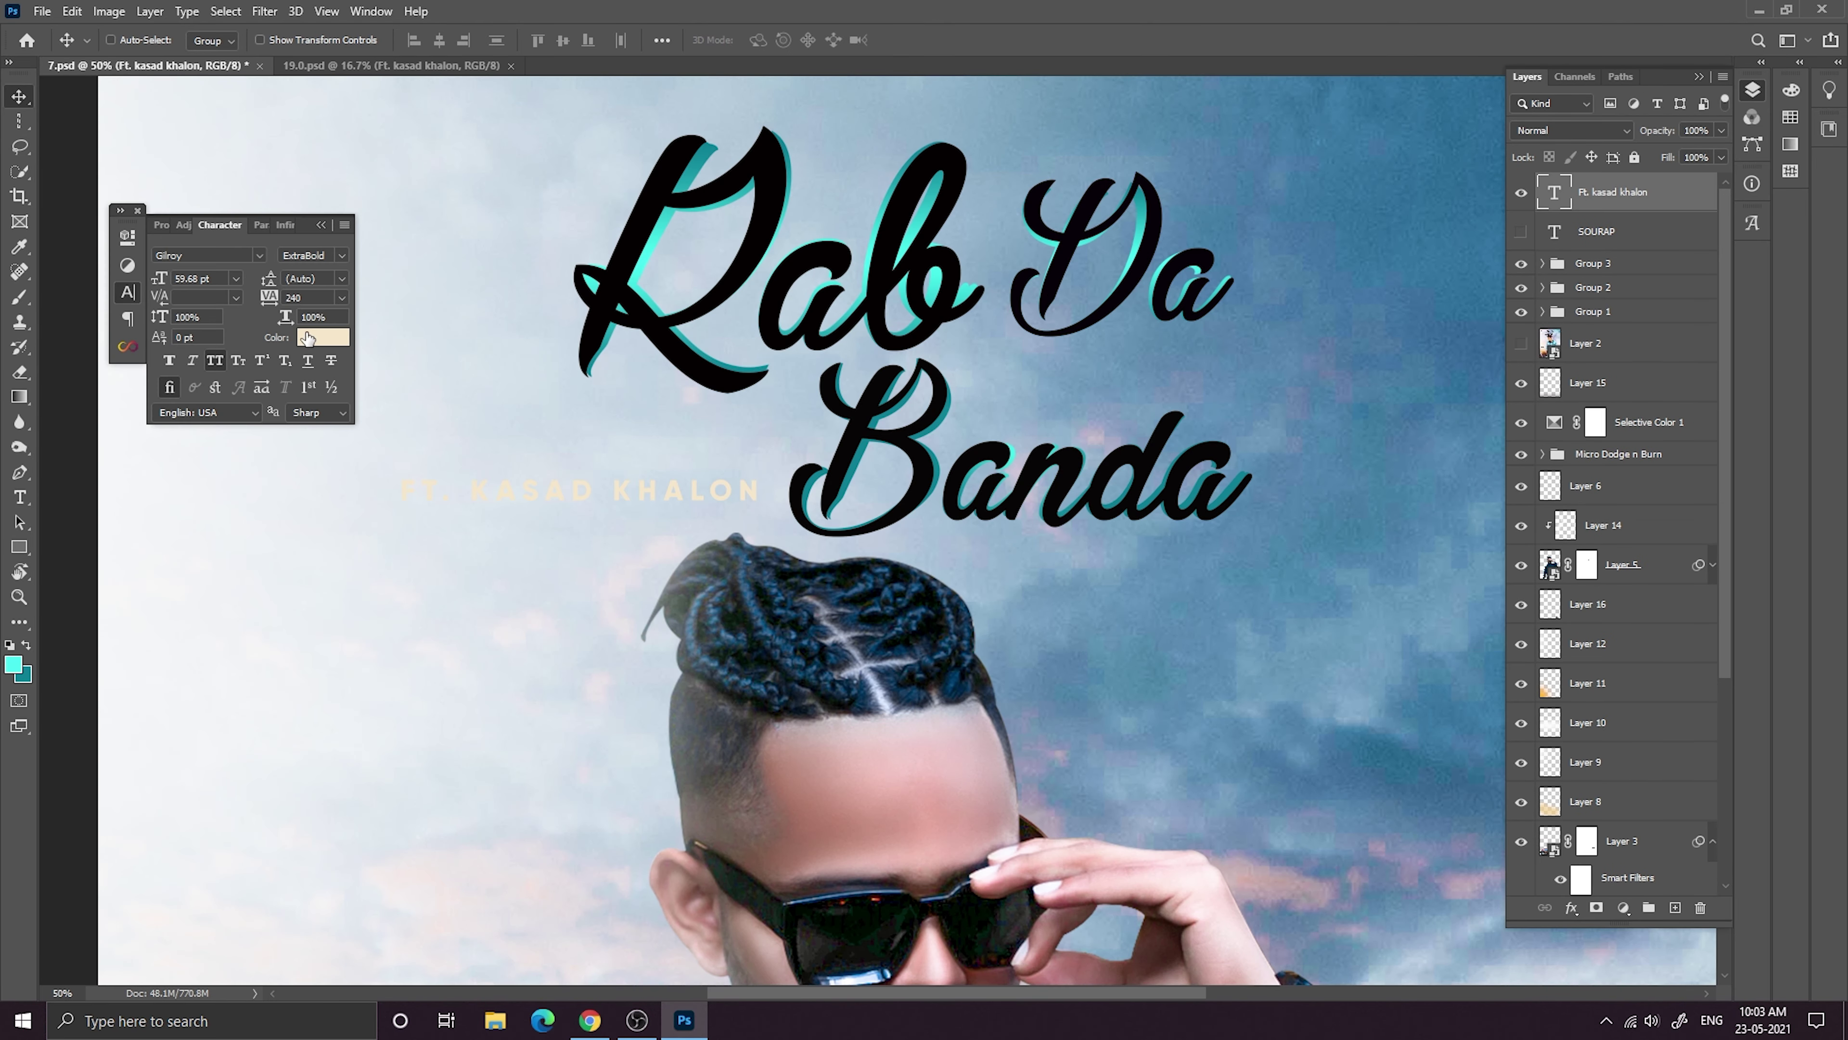
# Recolor the featured-artist credit text to near-black 040002 and set its font to Raleway Black.
pyautogui.click(308, 335)
pyautogui.click(646, 207)
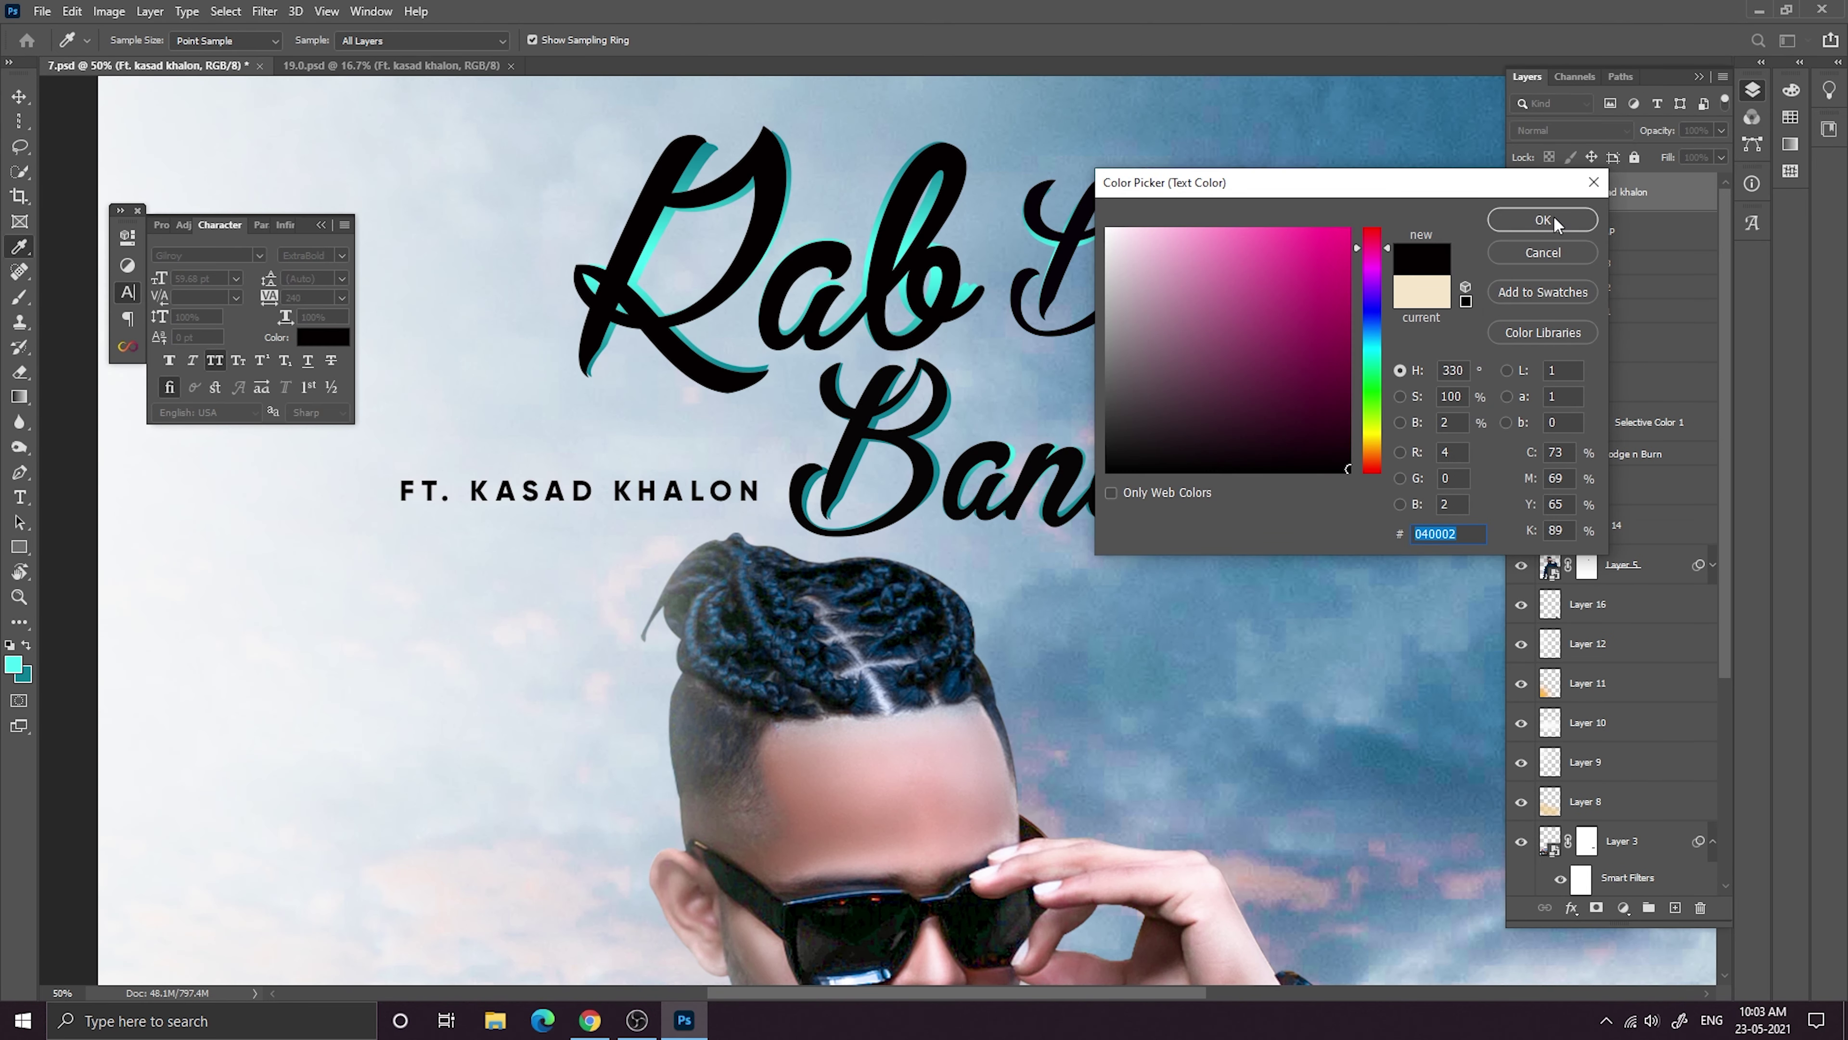
pyautogui.click(1554, 221)
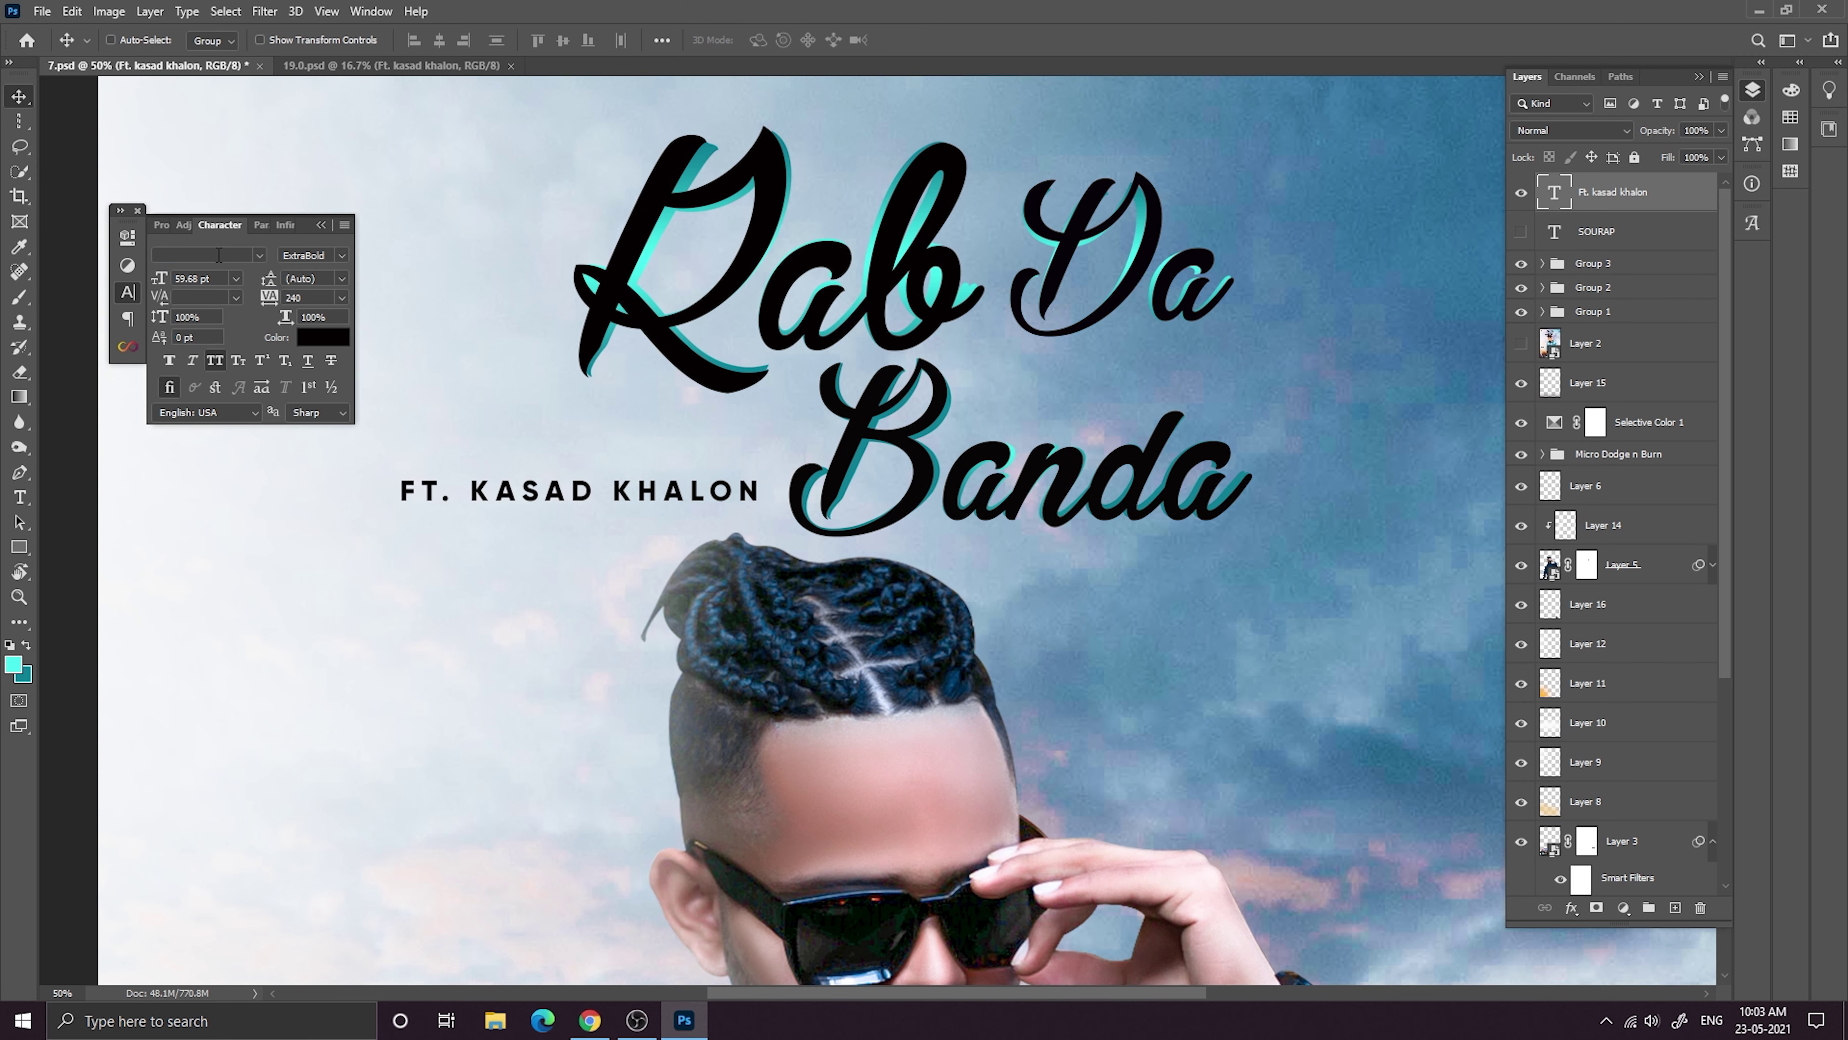
pyautogui.write('rale')
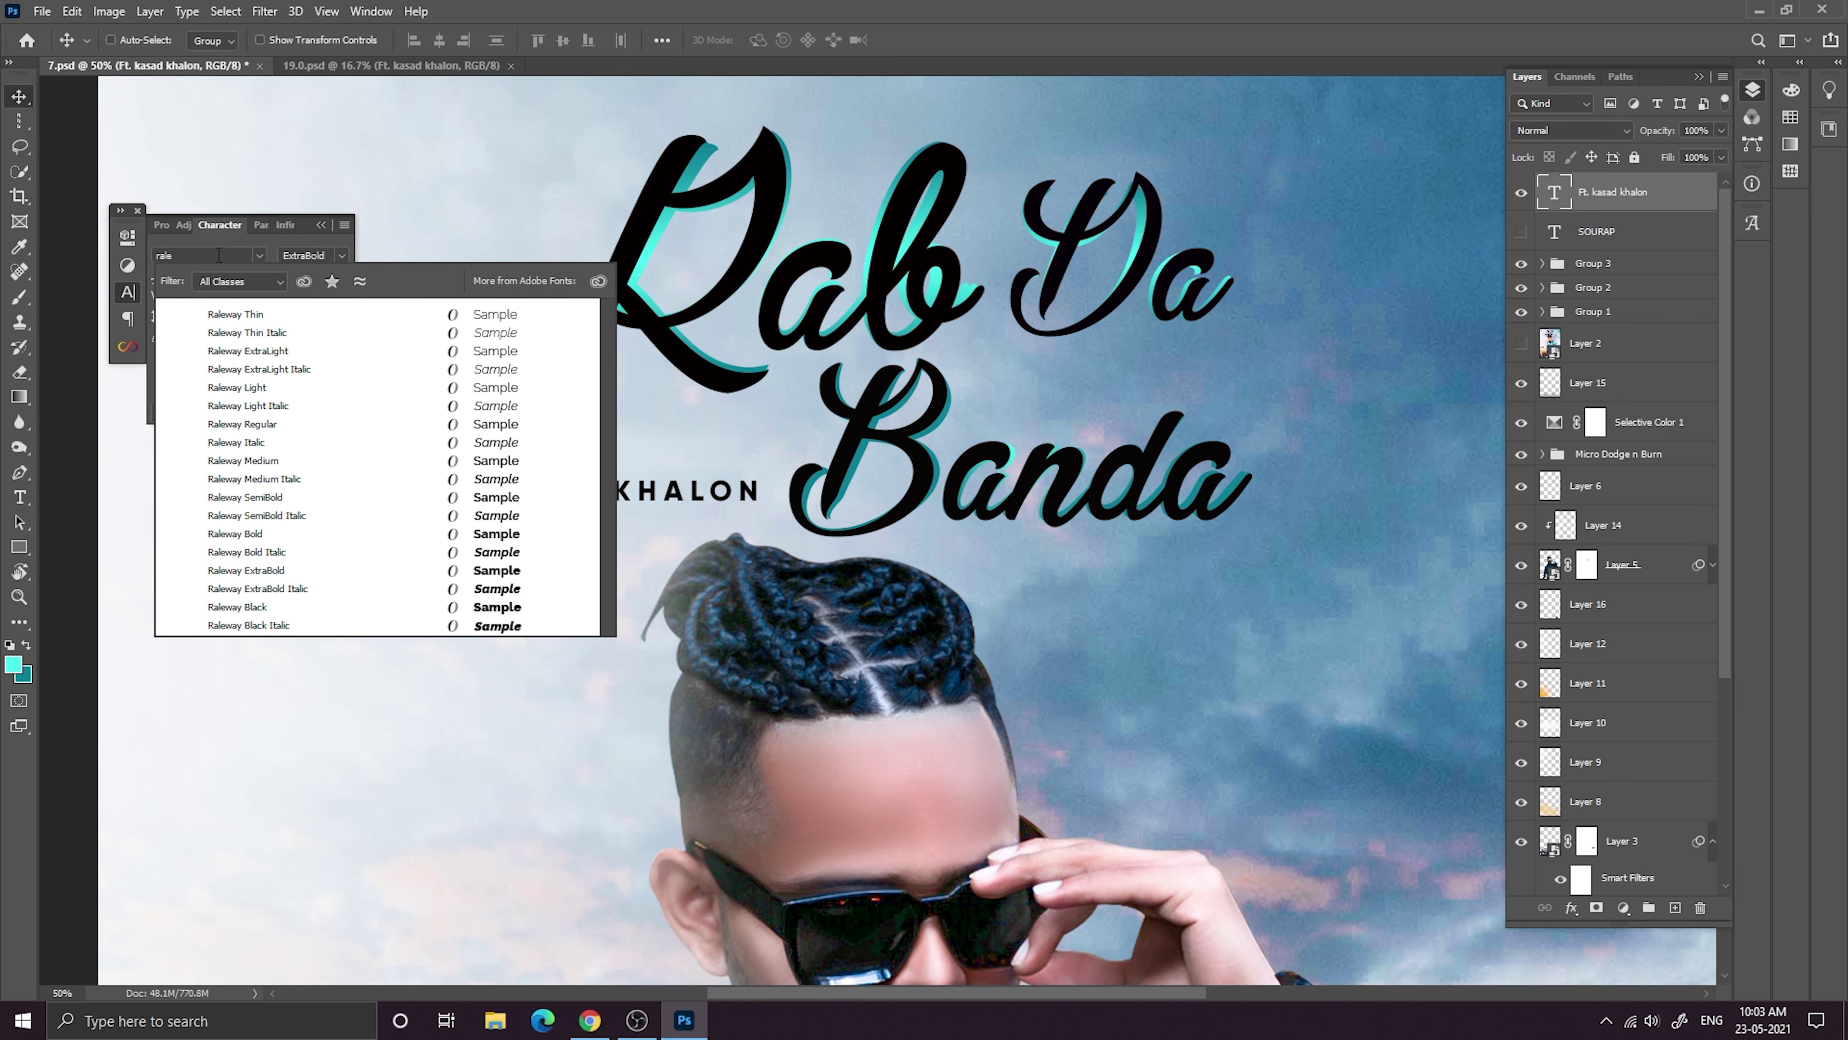
pyautogui.click(475, 608)
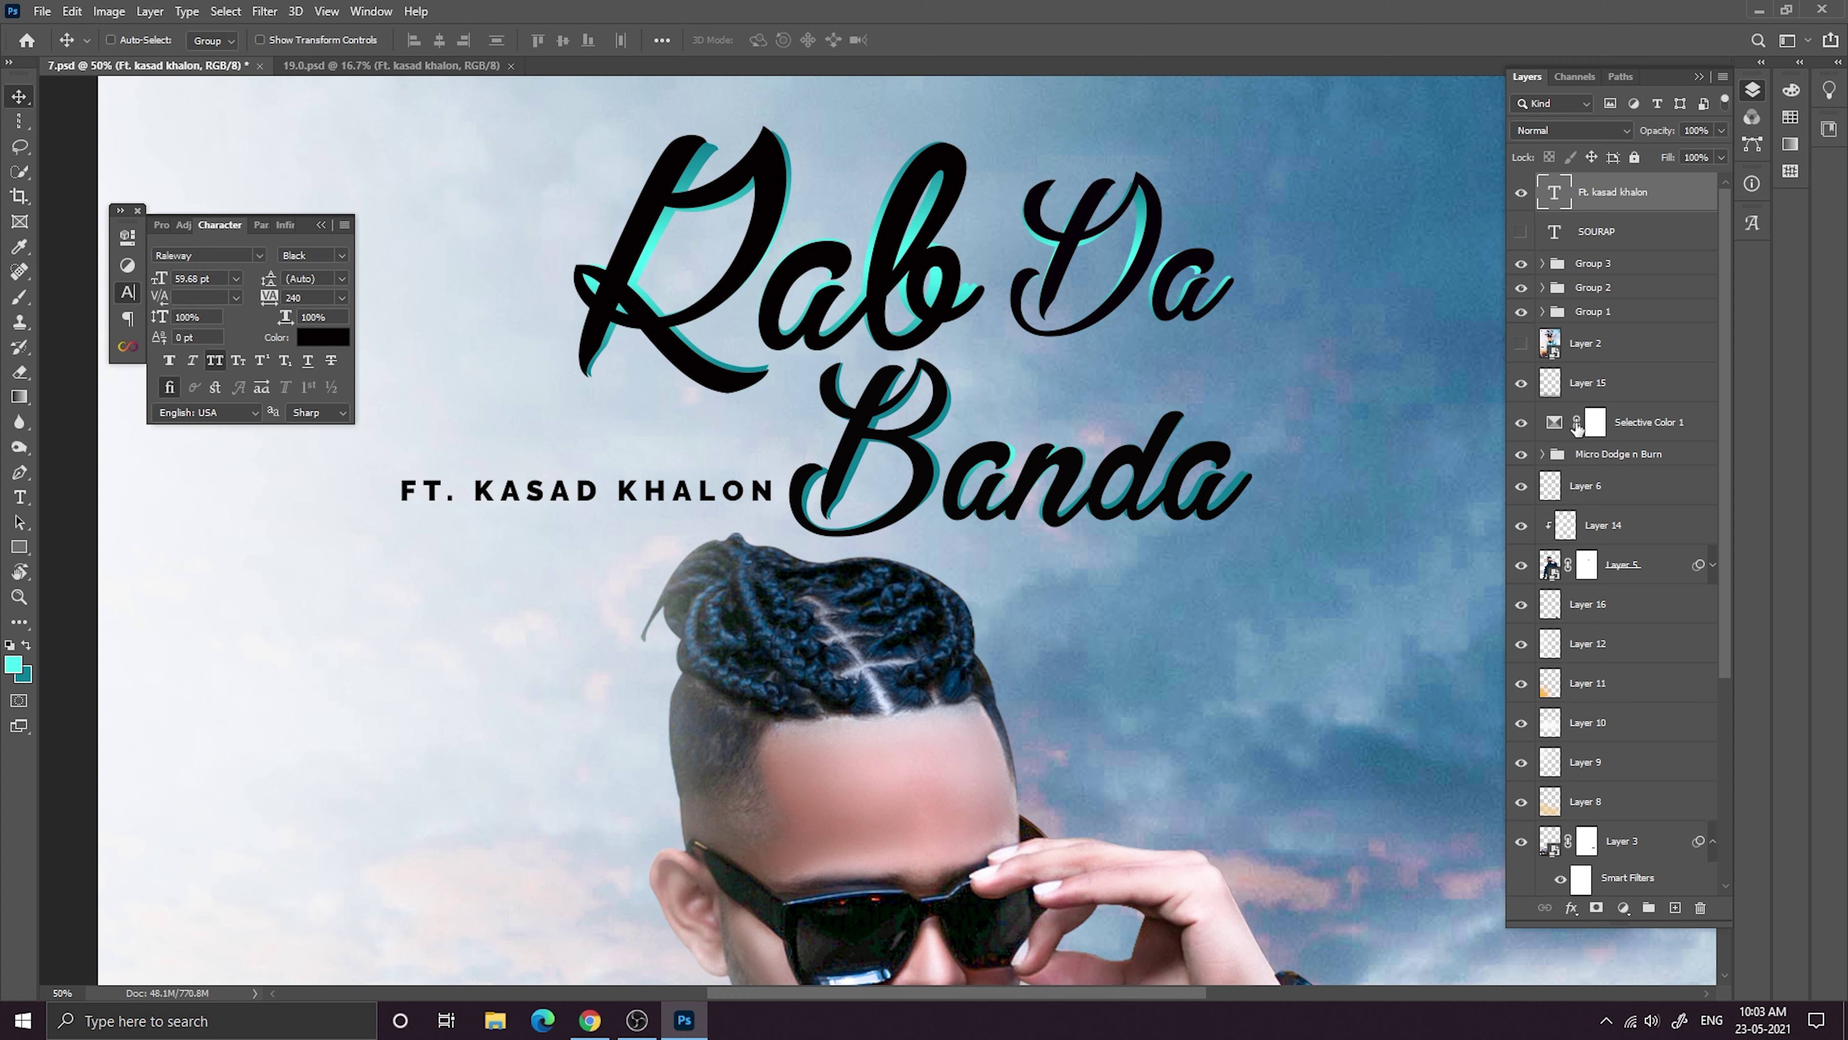
# Duplicate the featured-artist credit layer, delete "Ft." from the copy and hide that copy.
pyautogui.hotkey('ctrl', 'j')
pyautogui.press('t')
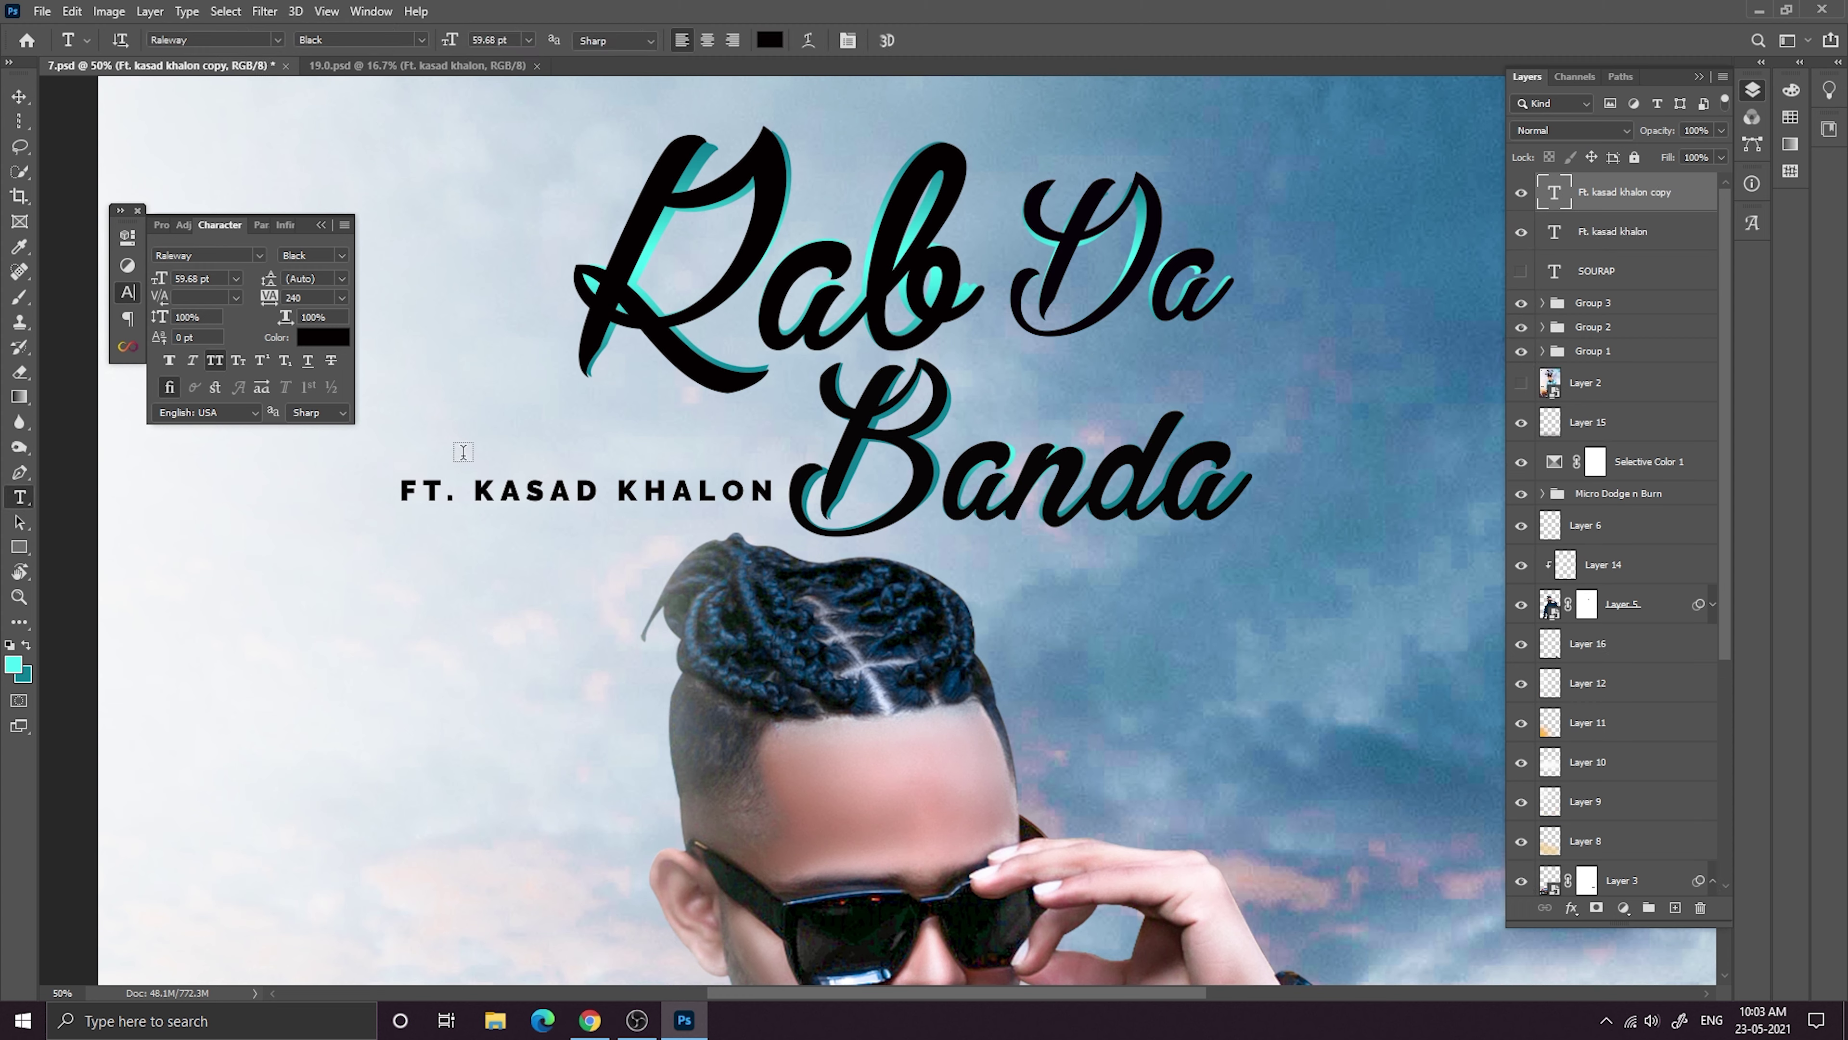
pyautogui.click(478, 490)
pyautogui.press('BackSpace')
pyautogui.press('BackSpace')
pyautogui.press('BackSpace')
pyautogui.press('BackSpace')
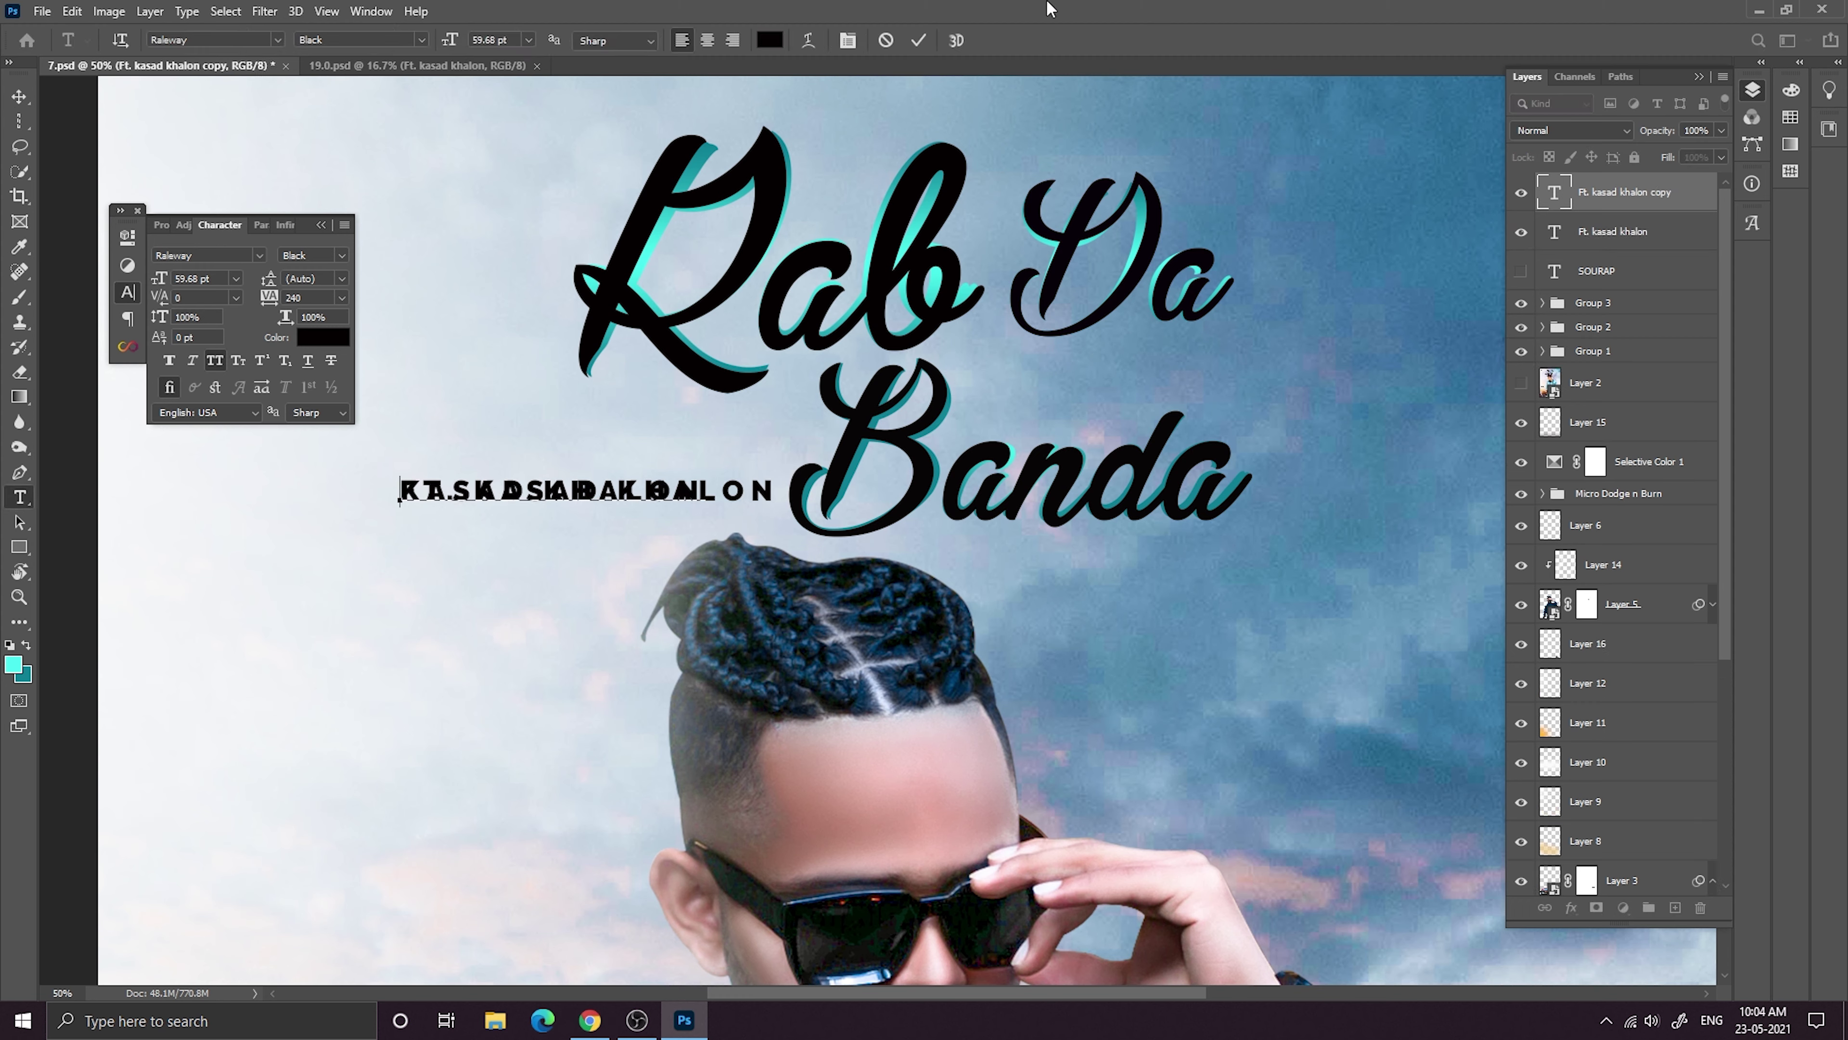
pyautogui.click(918, 41)
pyautogui.click(19, 97)
pyautogui.click(1521, 193)
# Delete the artist's name from the original credit layer so it contains only "Ft.".
pyautogui.click(1612, 232)
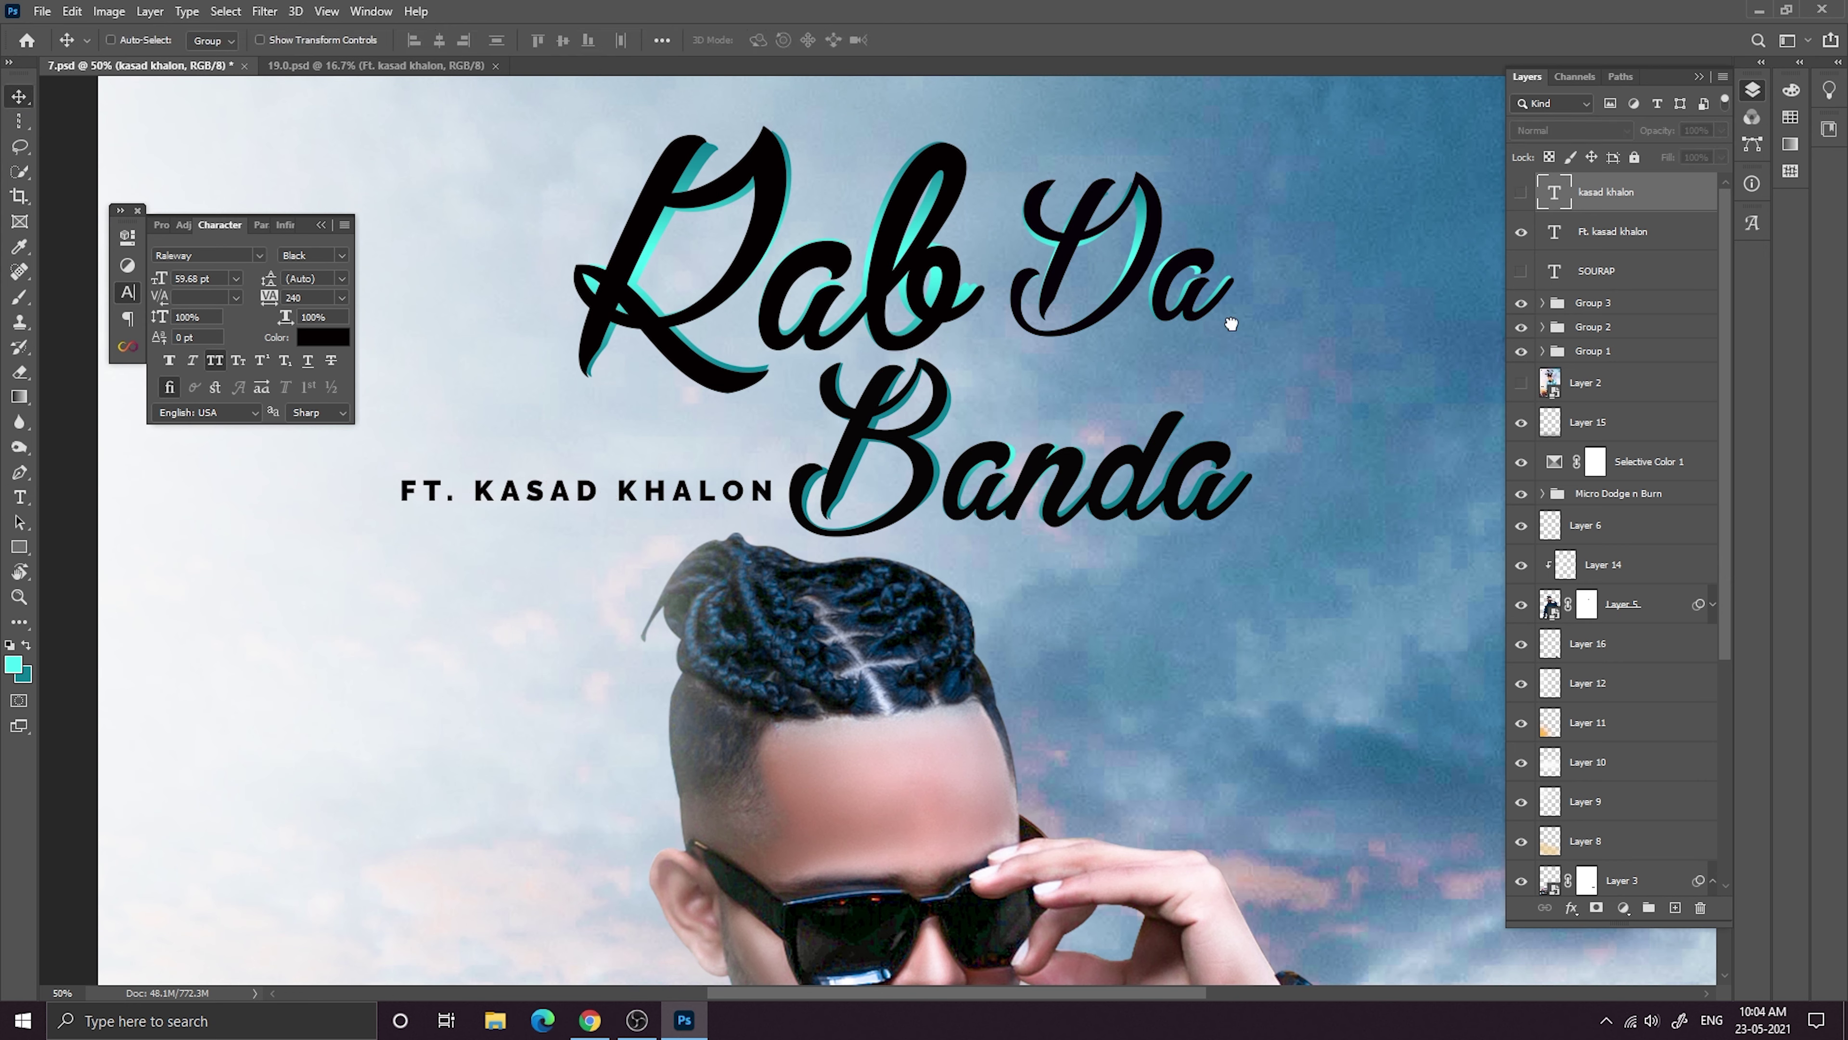
pyautogui.click(19, 497)
pyautogui.click(775, 487)
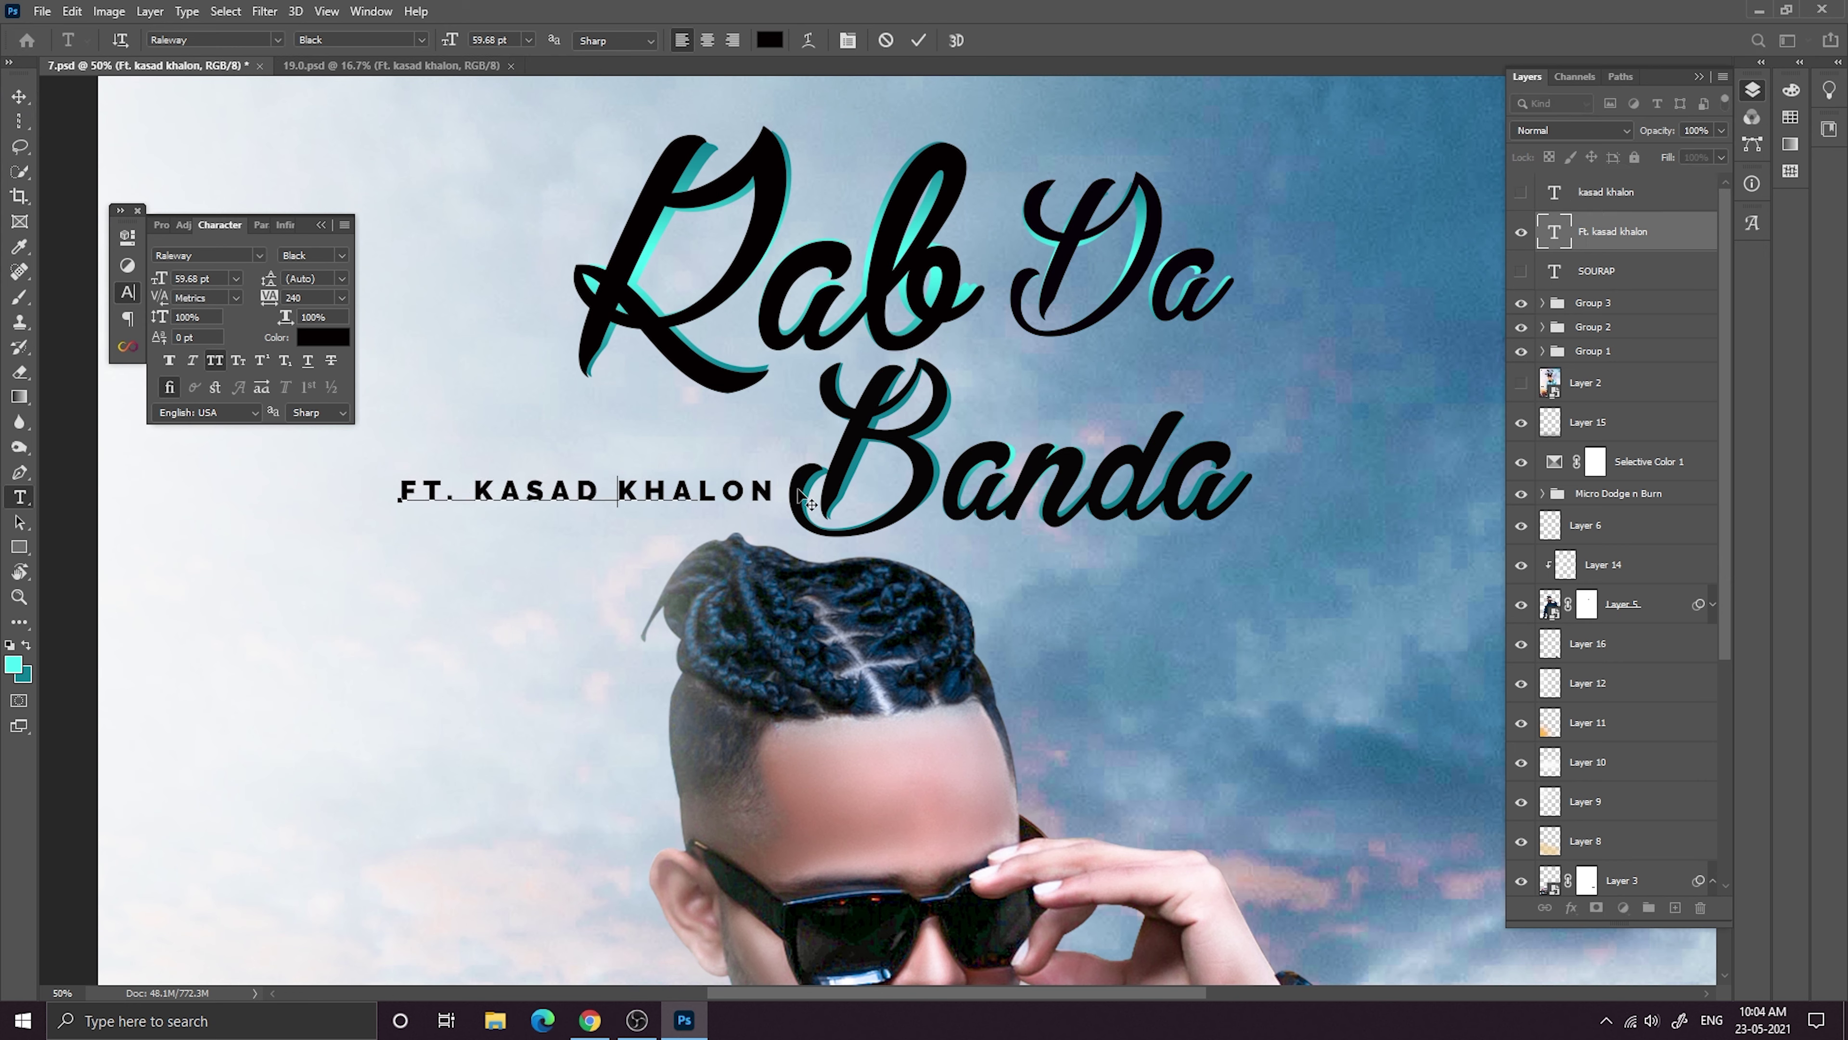
pyautogui.press('BackSpace')
pyautogui.press('BackSpace')
pyautogui.press('BackSpace')
pyautogui.press('BackSpace')
pyautogui.press('BackSpace')
pyautogui.press('BackSpace')
pyautogui.press('BackSpace')
pyautogui.press('BackSpace')
pyautogui.press('BackSpace')
pyautogui.press('BackSpace')
pyautogui.press('BackSpace')
pyautogui.click(919, 41)
pyautogui.click(21, 95)
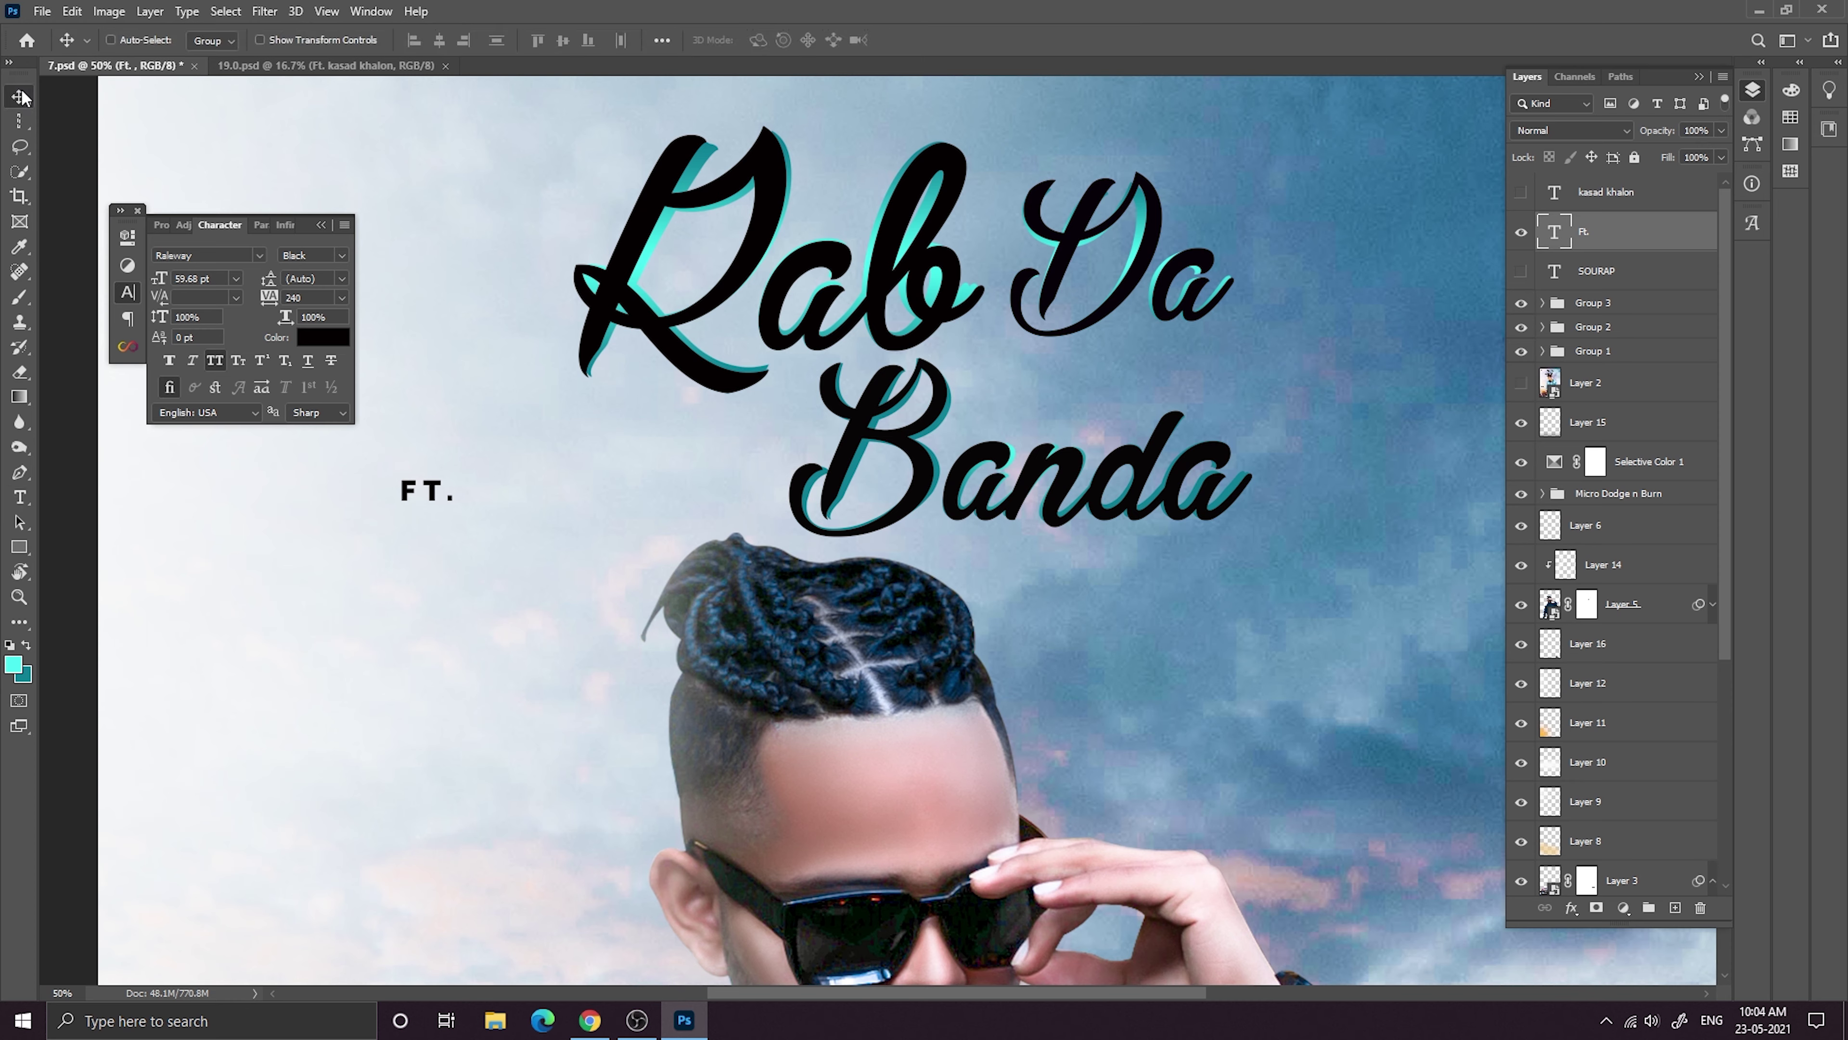
# Compare with the 19.0.psd document, return to 7.psd and show the hidden featured-artist name layer.
pyautogui.click(291, 67)
pyautogui.click(134, 67)
pyautogui.click(1520, 192)
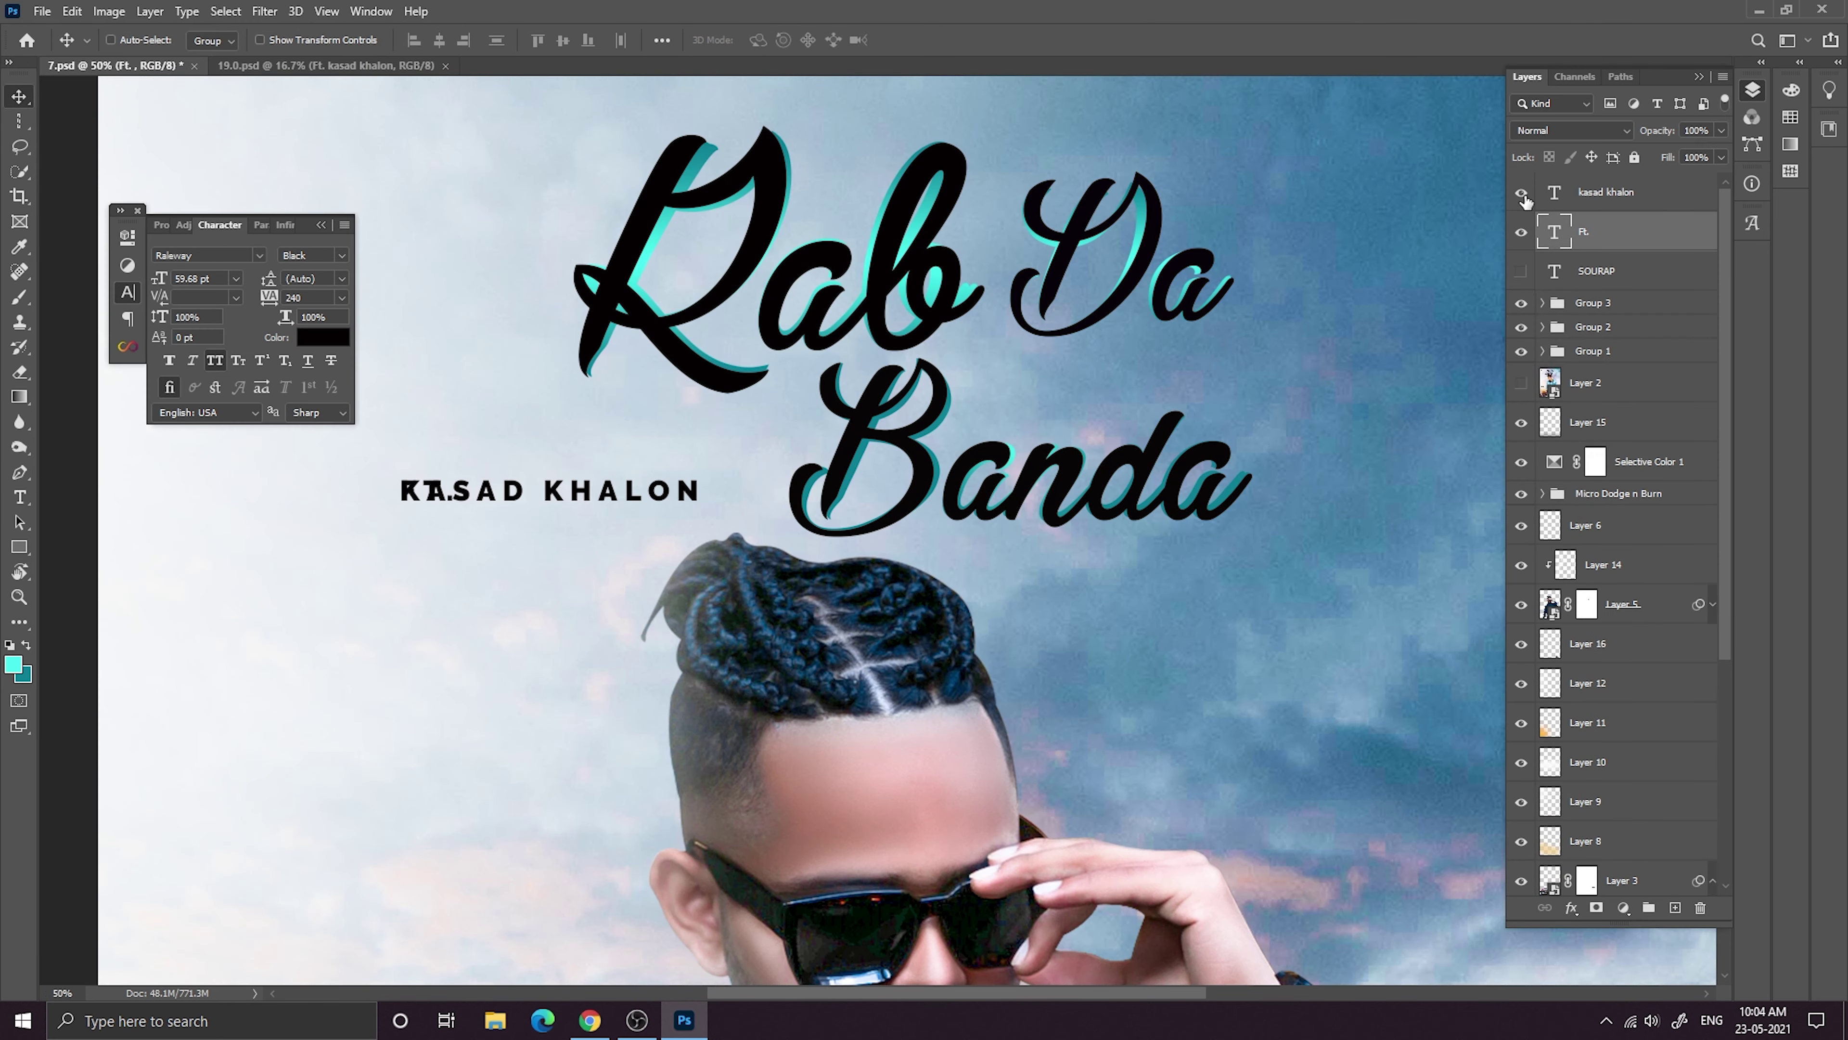
pyautogui.click(1521, 193)
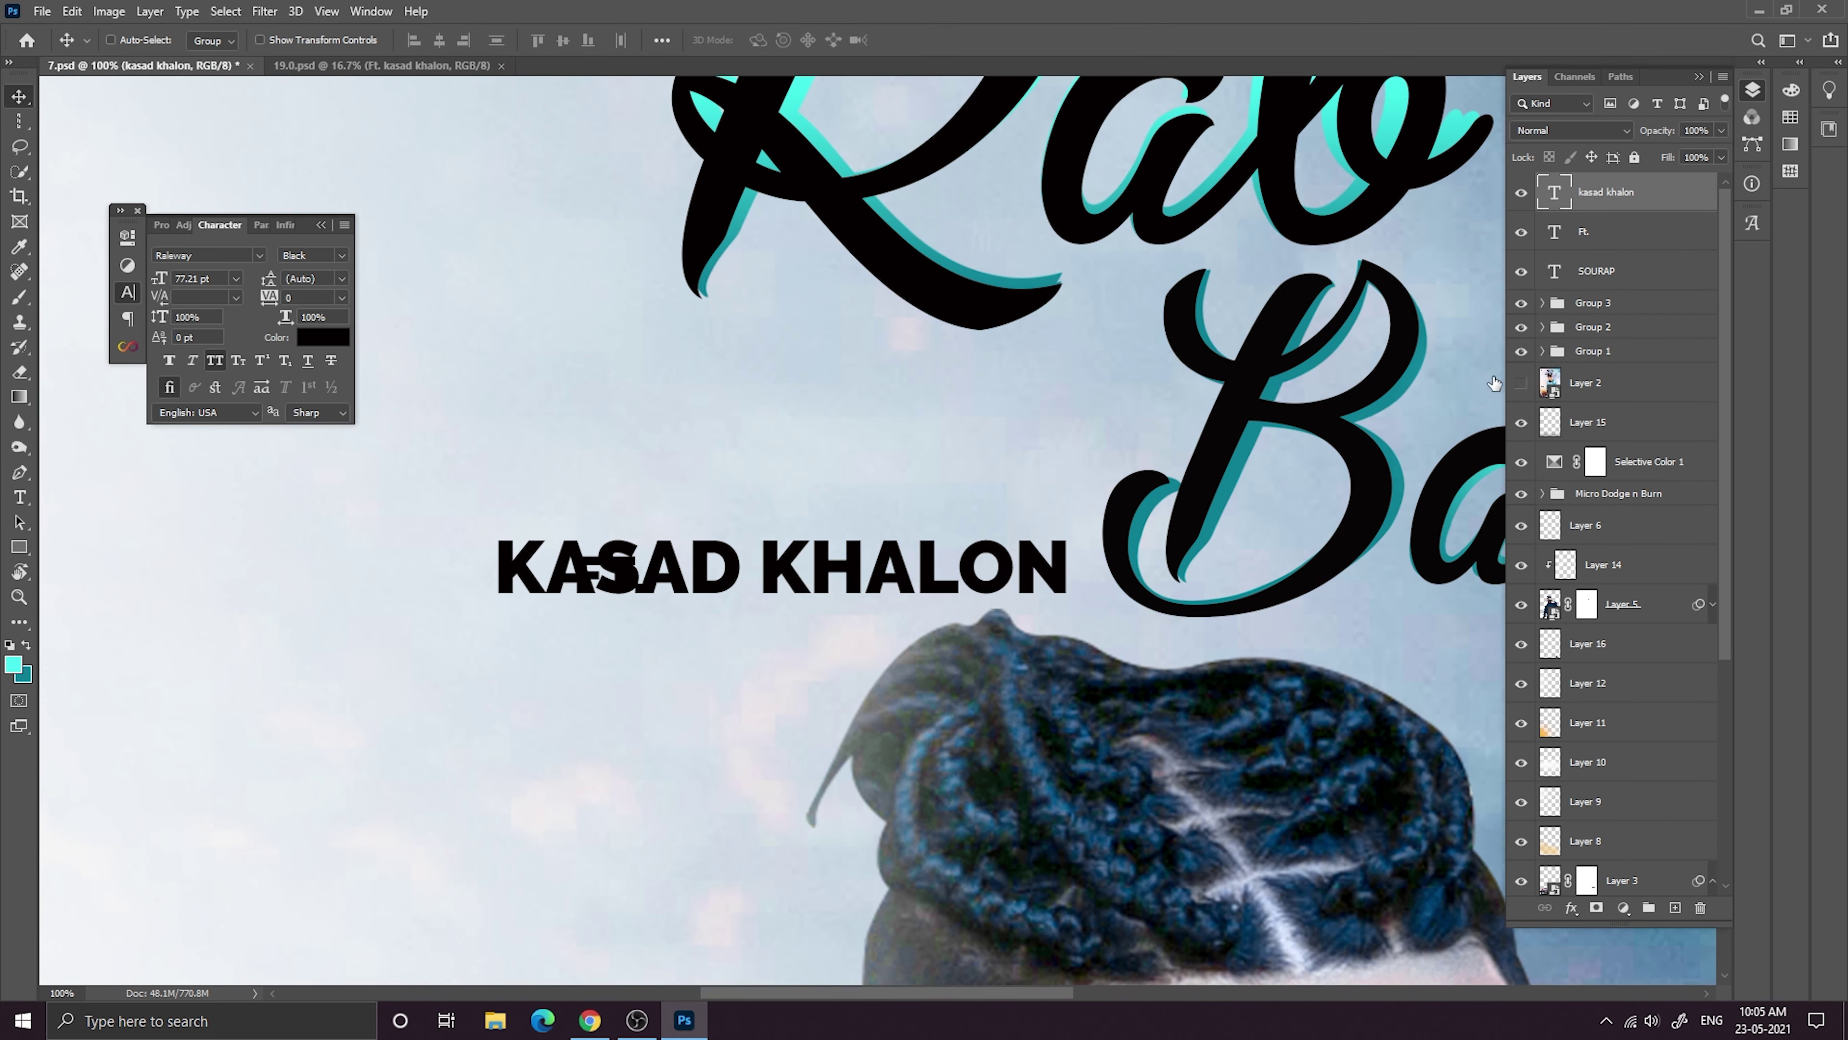
# Scale the featured-artist name text down to 67.35 pt with Free Transform, keeping it beside the Banda lettering.
pyautogui.hotkey('ctrl', '-')
pyautogui.hotkey('ctrl', '-')
pyautogui.hotkey('ctrl', '-')
pyautogui.hotkey('ctrl', '-')
pyautogui.hotkey('ctrl', '-')
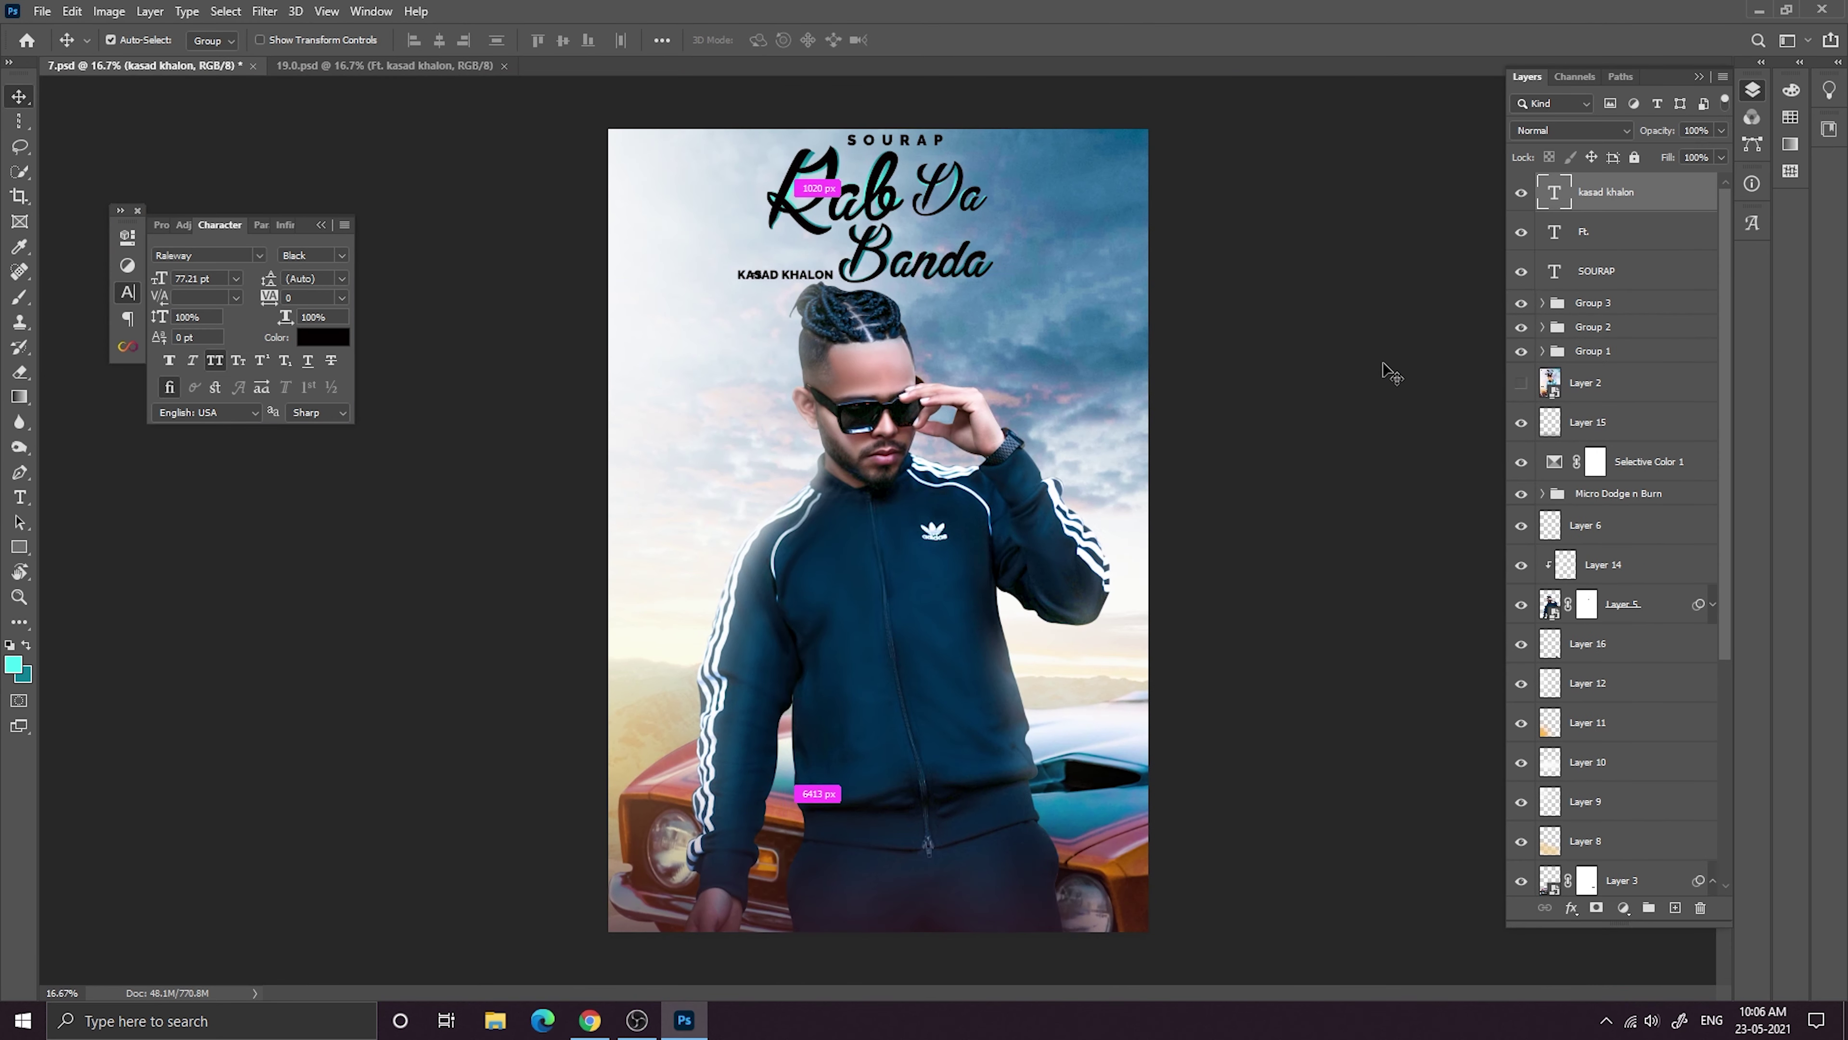
pyautogui.hotkey('ctrl', '+')
pyautogui.hotkey('ctrl', '+')
pyautogui.hotkey('ctrl', '+')
pyautogui.hotkey('ctrl', '+')
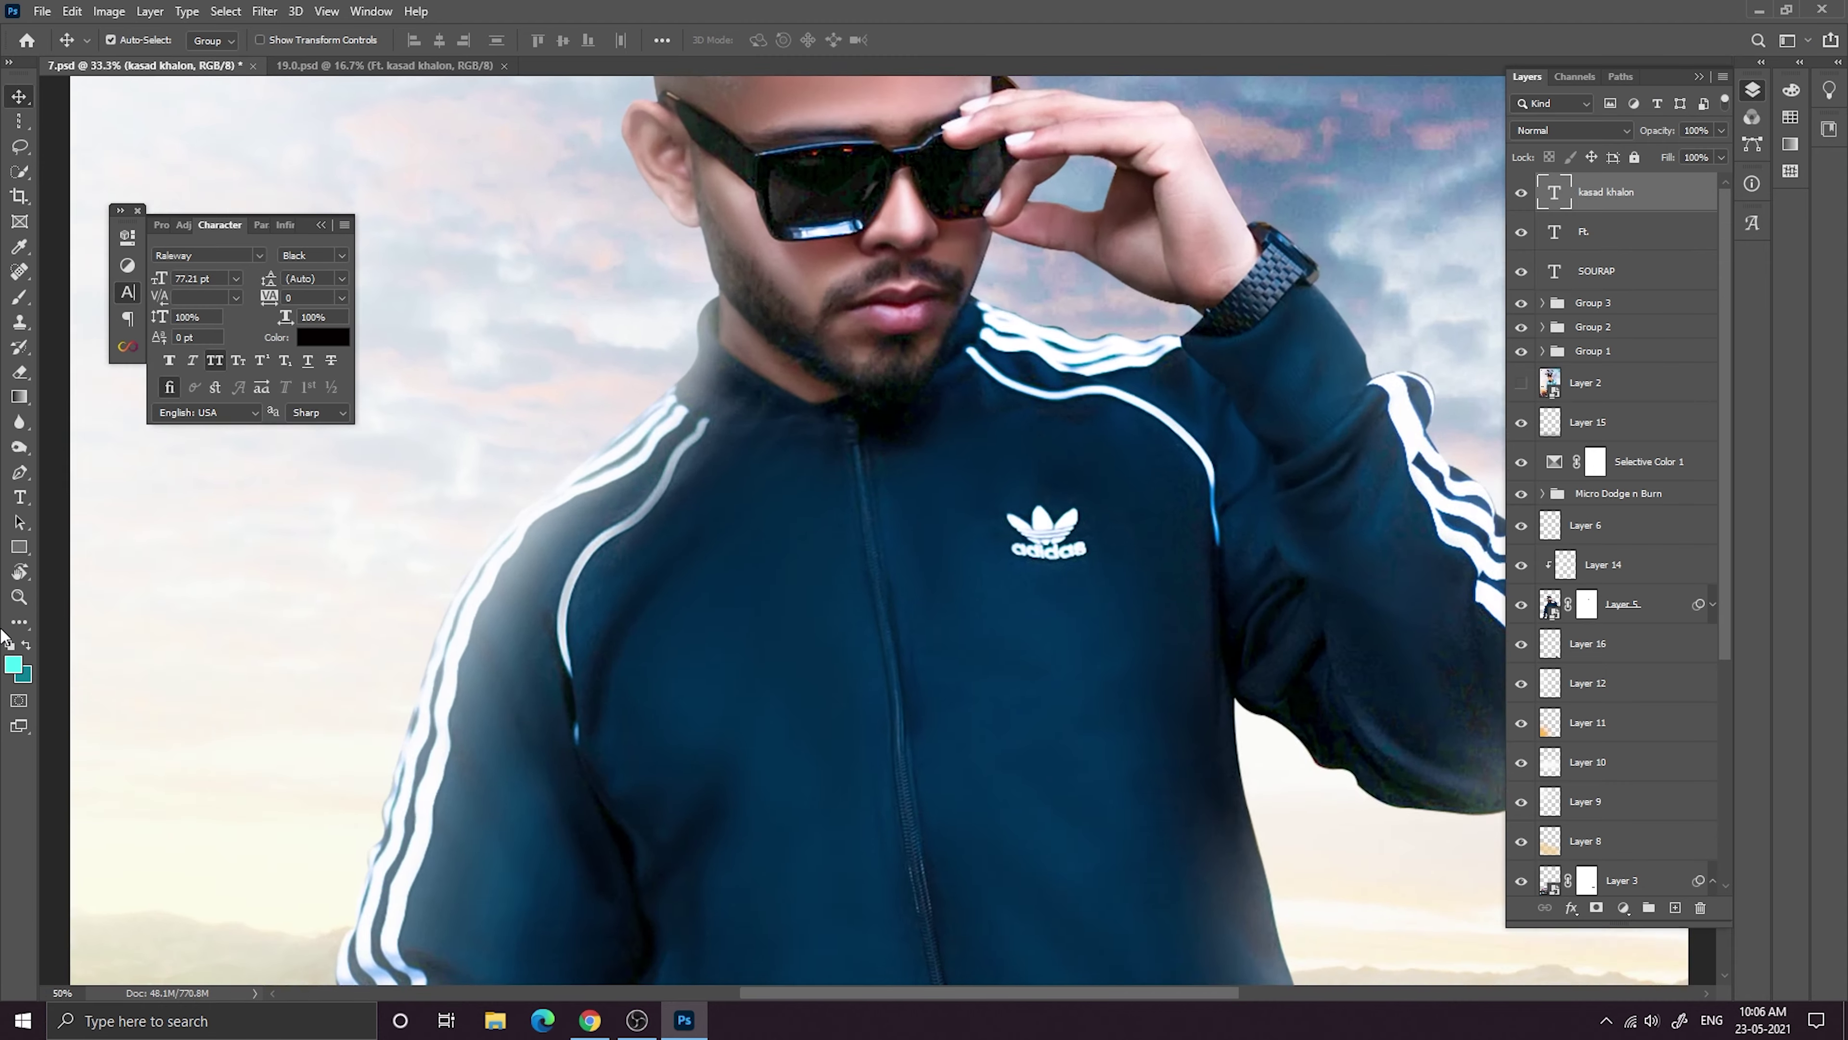
pyautogui.moveTo(520, 284); pyautogui.dragTo(724, 811)
pyautogui.hotkey('ctrl', 't')
pyautogui.hotkey('ctrl', '+')
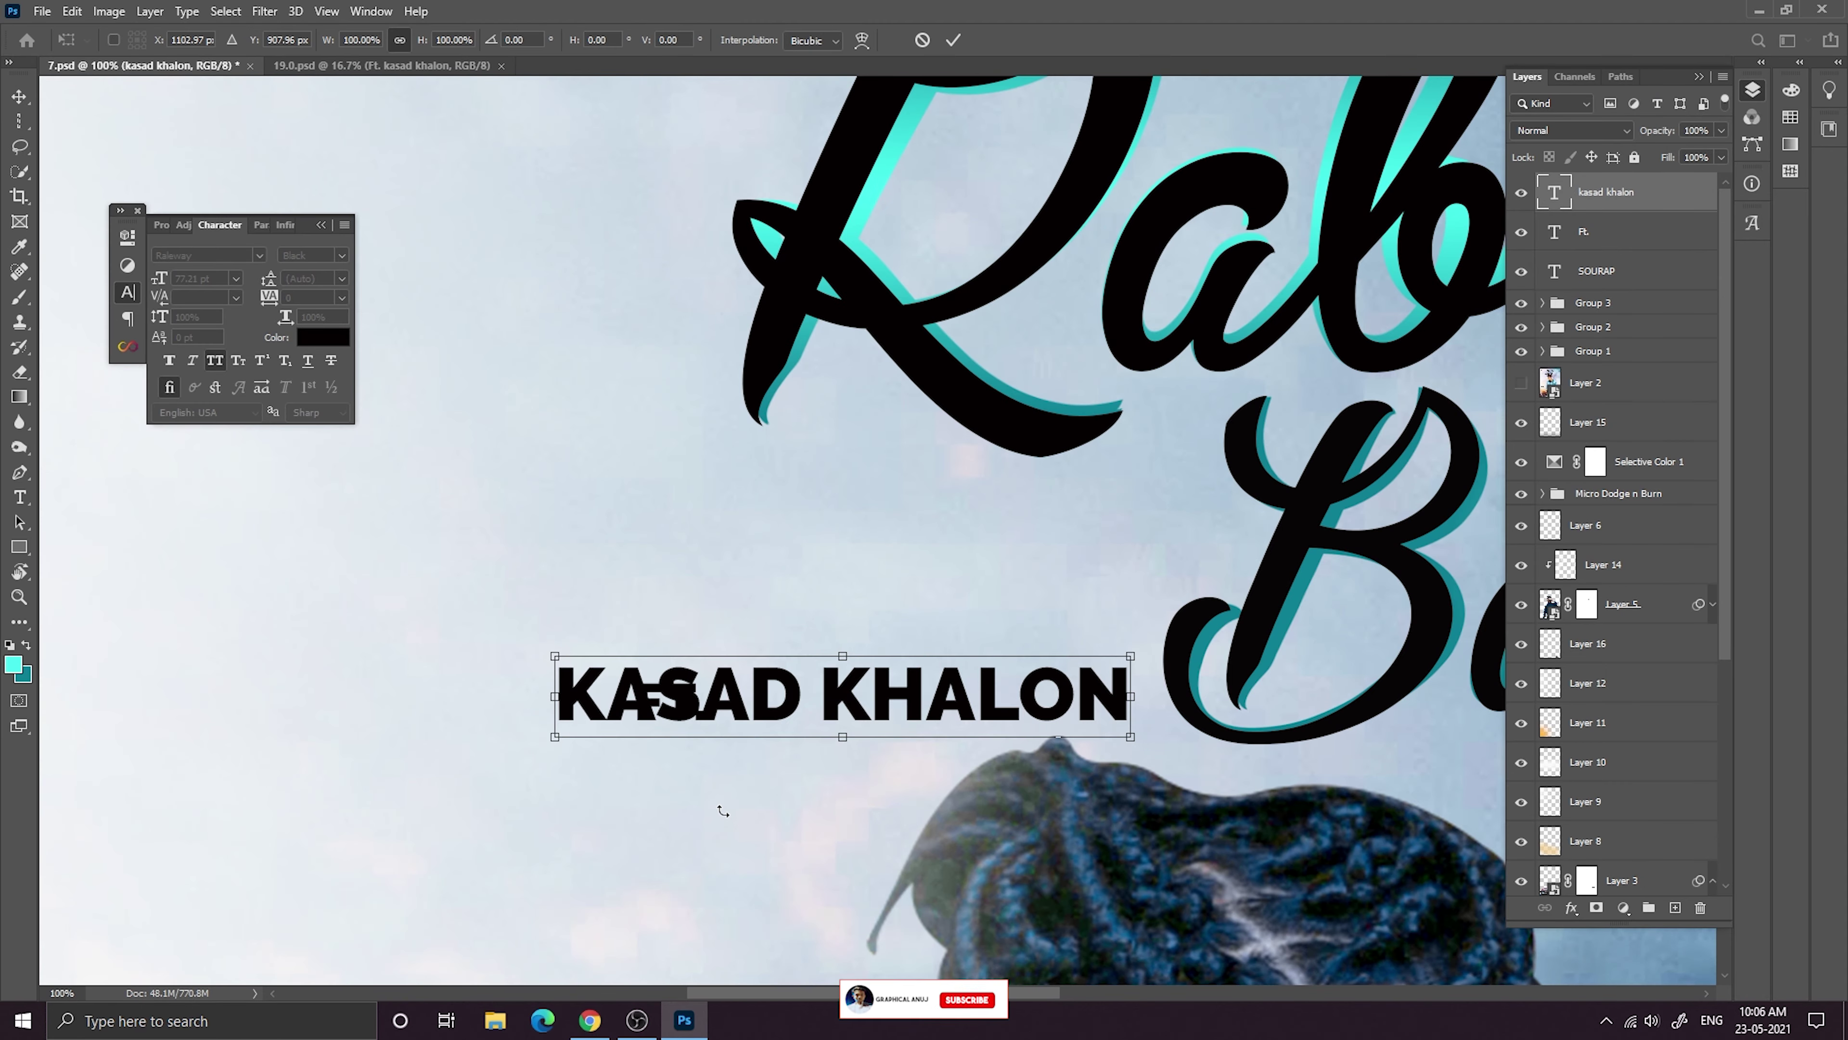
pyautogui.moveTo(557, 658); pyautogui.dragTo(610, 668)
pyautogui.click(961, 38)
# Nudge the "Ft." text layer left so it stands clear in front of the featured artist's name.
pyautogui.click(1609, 230)
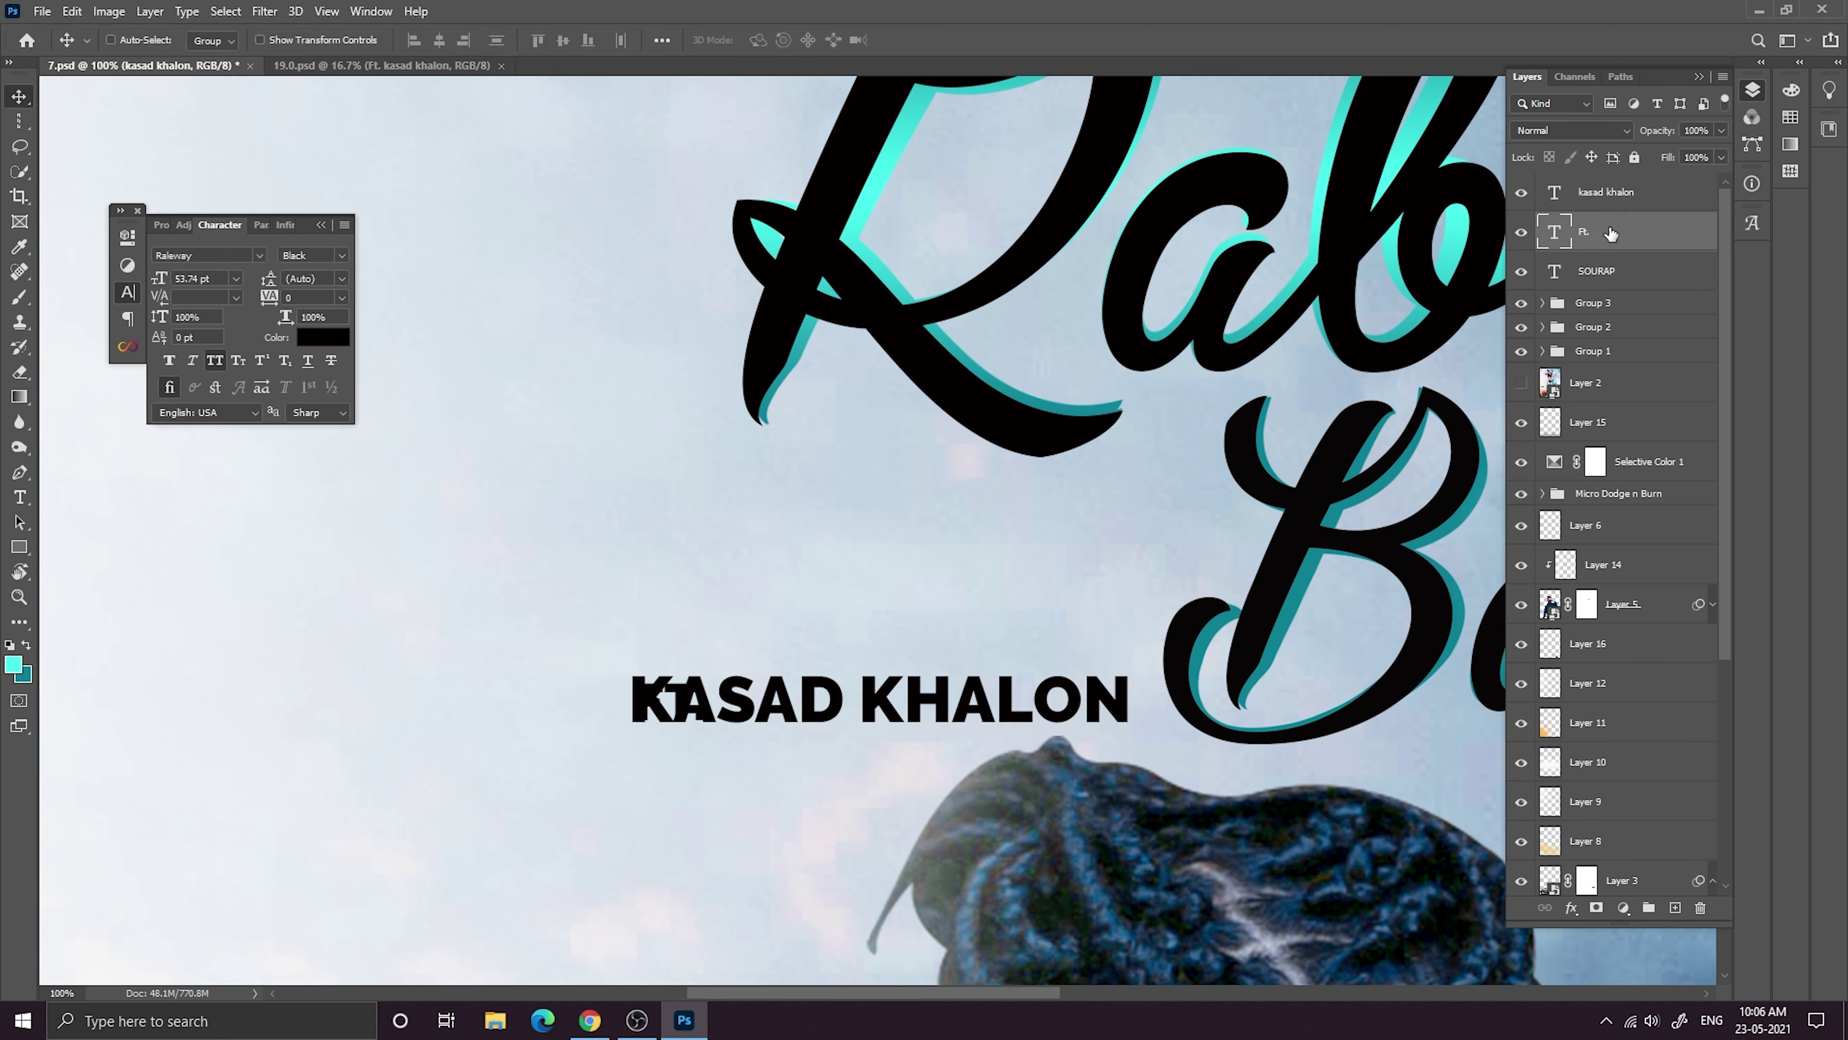
pyautogui.hotkey('shift', 'Left')
pyautogui.hotkey('shift', 'Left')
pyautogui.hotkey('shift', 'Left')
pyautogui.hotkey('shift', 'Left')
pyautogui.hotkey('shift', 'Left')
pyautogui.hotkey('shift', 'Left')
pyautogui.hotkey('shift', 'Left')
pyautogui.hotkey('shift', 'Left')
pyautogui.hotkey('shift', 'Left')
pyautogui.hotkey('shift', 'Left')
pyautogui.hotkey('shift', 'Left')
pyautogui.hotkey('shift', 'Left')
pyautogui.hotkey('shift', 'Left')
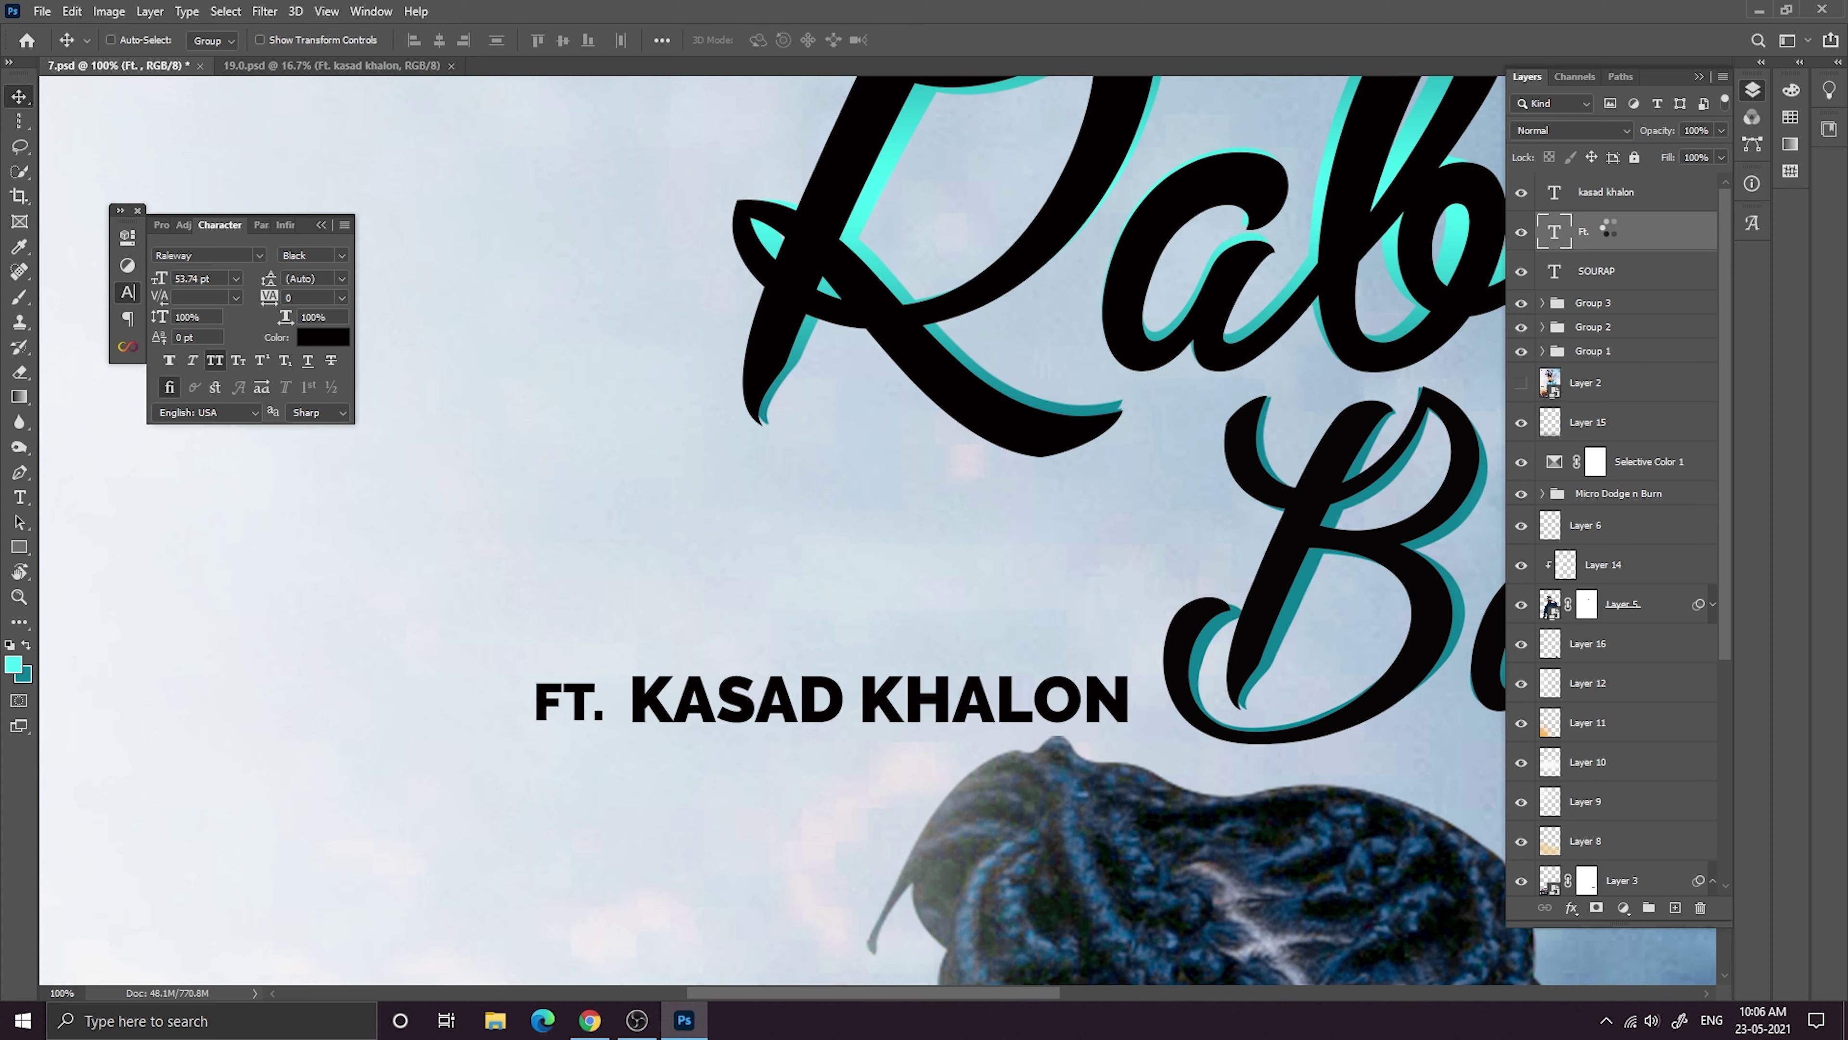
# Select both the "Ft." and featured-artist name layers and inspect their alignment beside the Banda lettering.
pyautogui.hotkey('ctrl', '-')
pyautogui.hotkey('ctrl', '-')
pyautogui.hotkey('ctrl', '-')
pyautogui.hotkey('ctrl', '-')
pyautogui.hotkey('ctrl', '-')
pyautogui.hotkey('ctrl', '-')
pyautogui.hotkey('ctrl', '+')
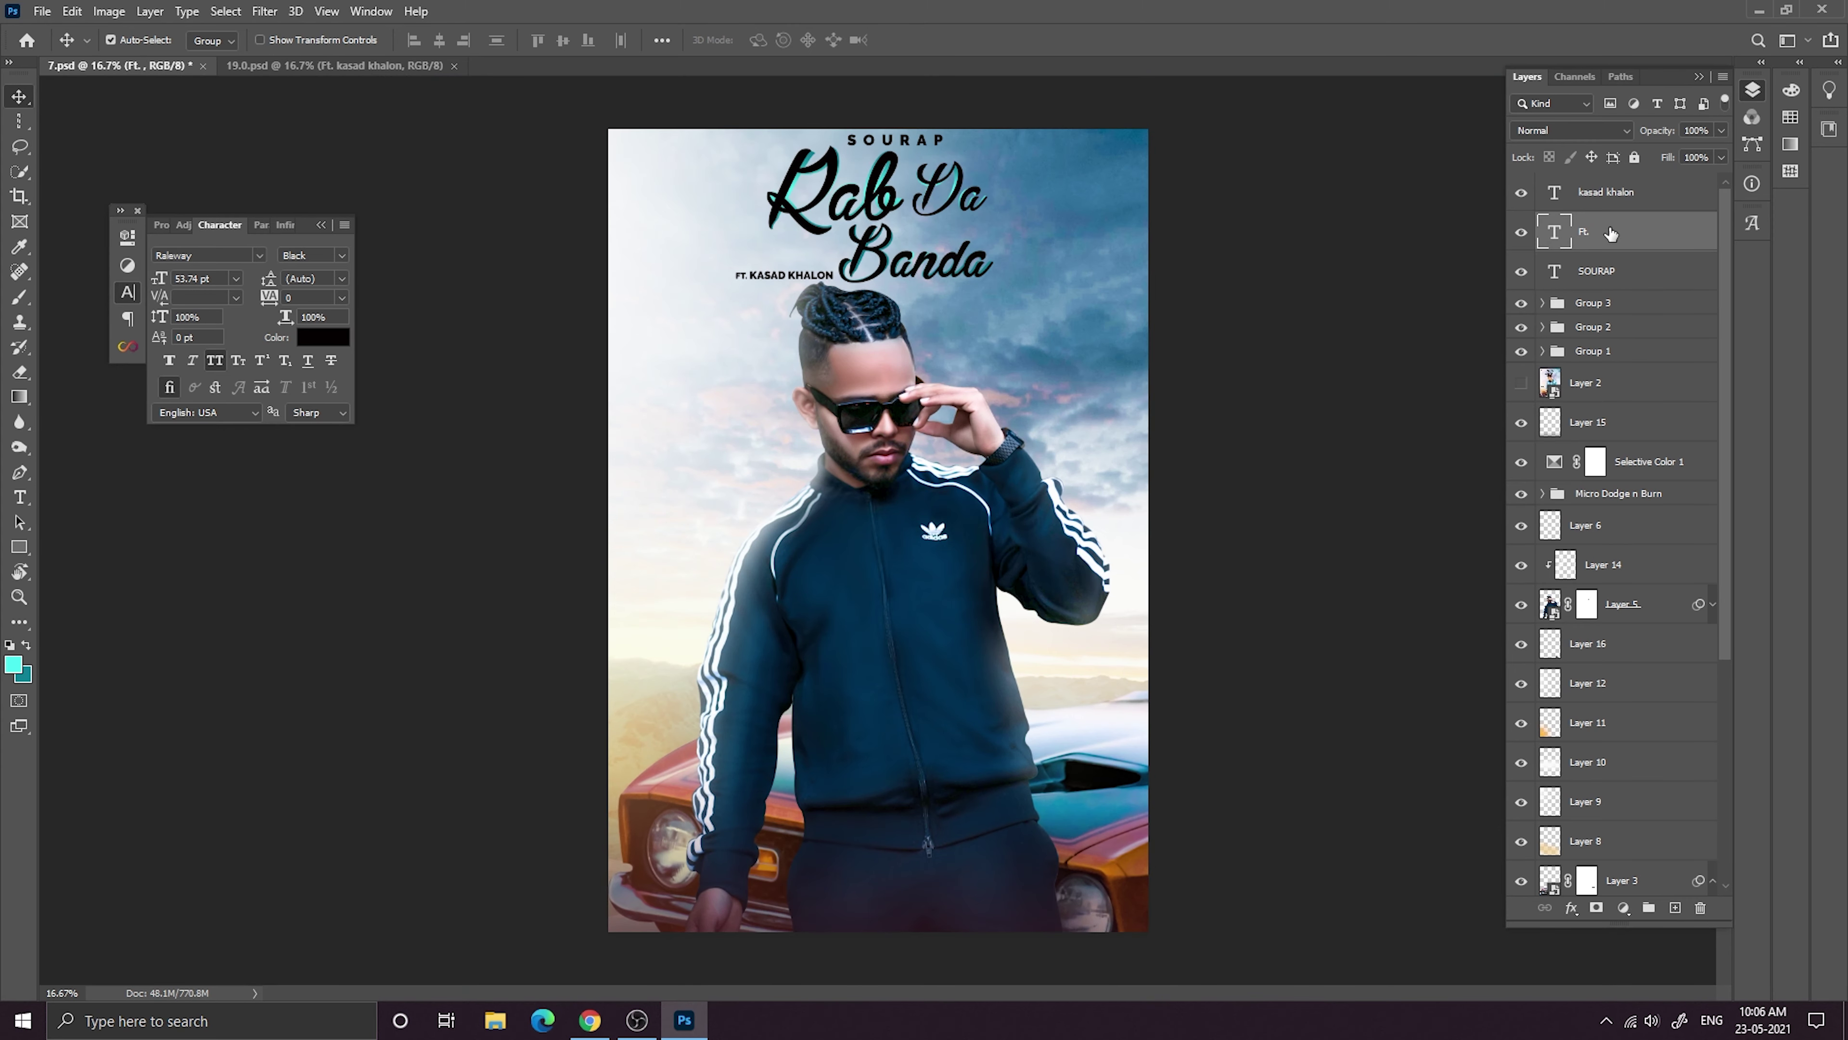
pyautogui.hotkey('ctrl', '-')
pyautogui.keyDown('shift'); pyautogui.click(1595, 192); pyautogui.keyUp('shift')
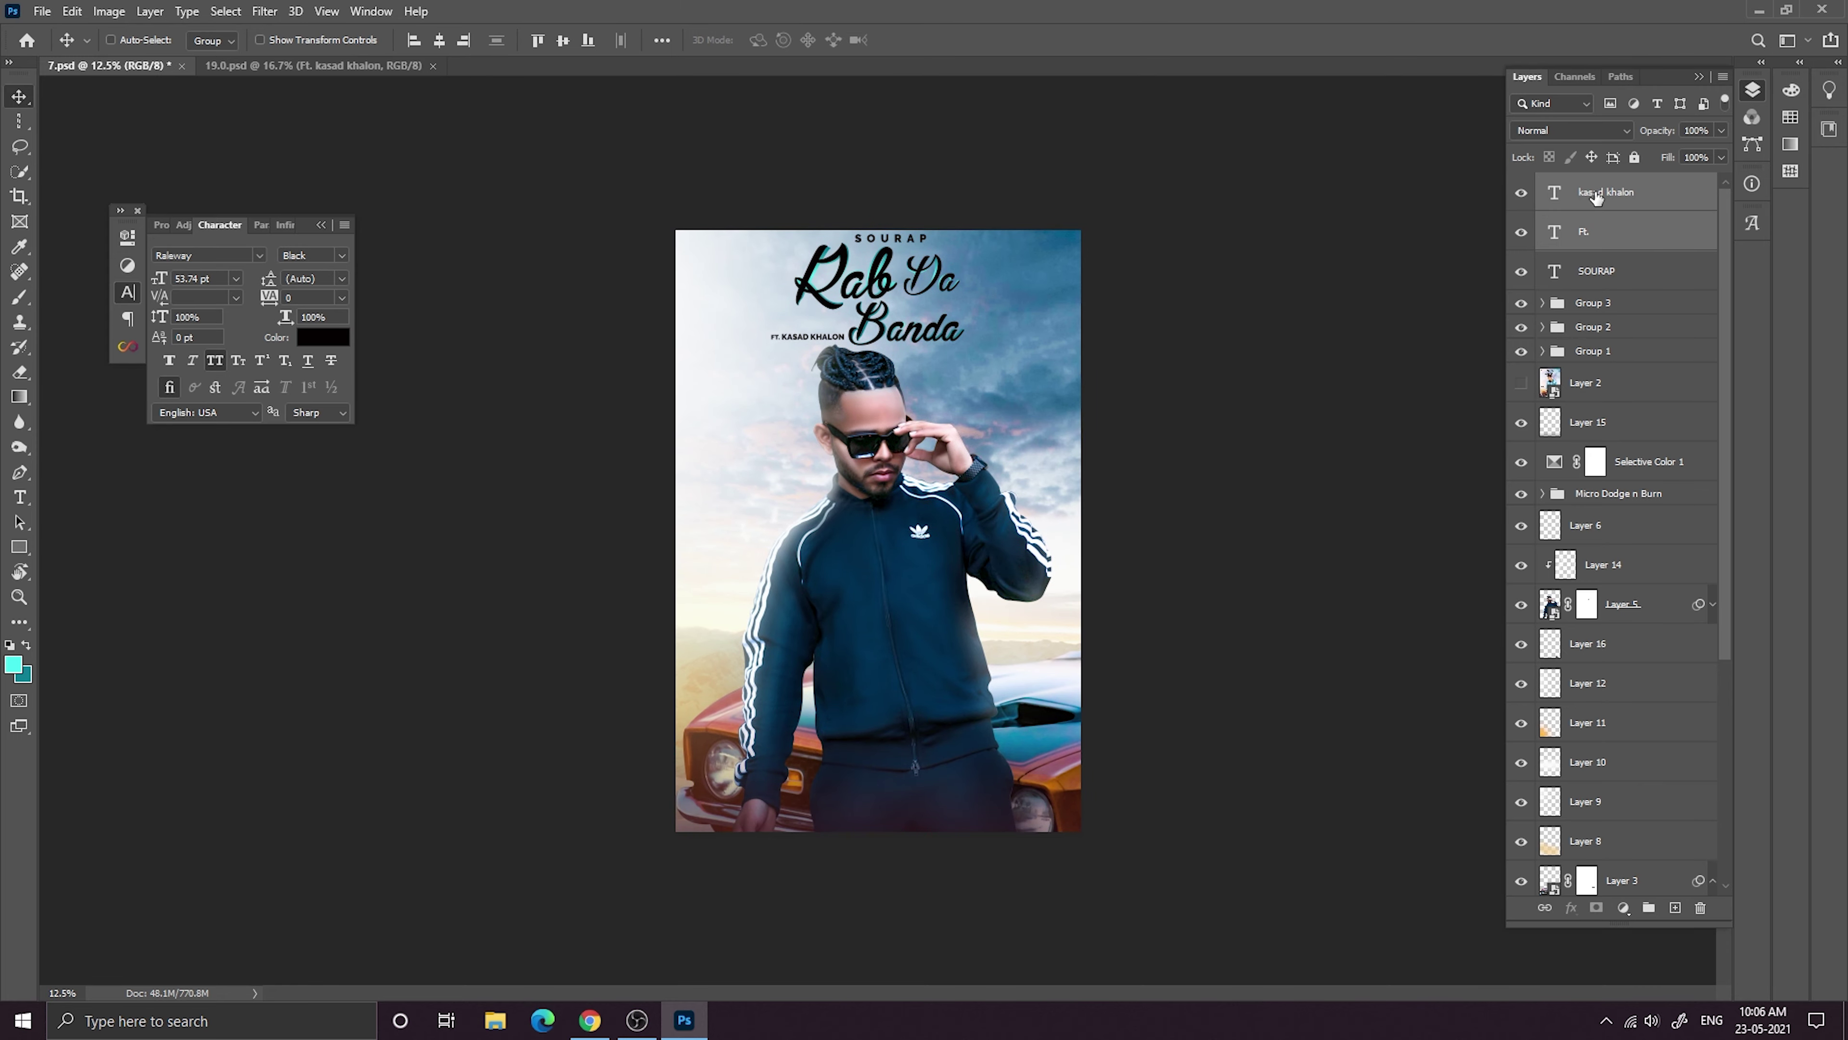
pyautogui.hotkey('ctrl', '-')
pyautogui.hotkey('ctrl', '+')
pyautogui.hotkey('ctrl', '-')
pyautogui.hotkey('ctrl', '-')
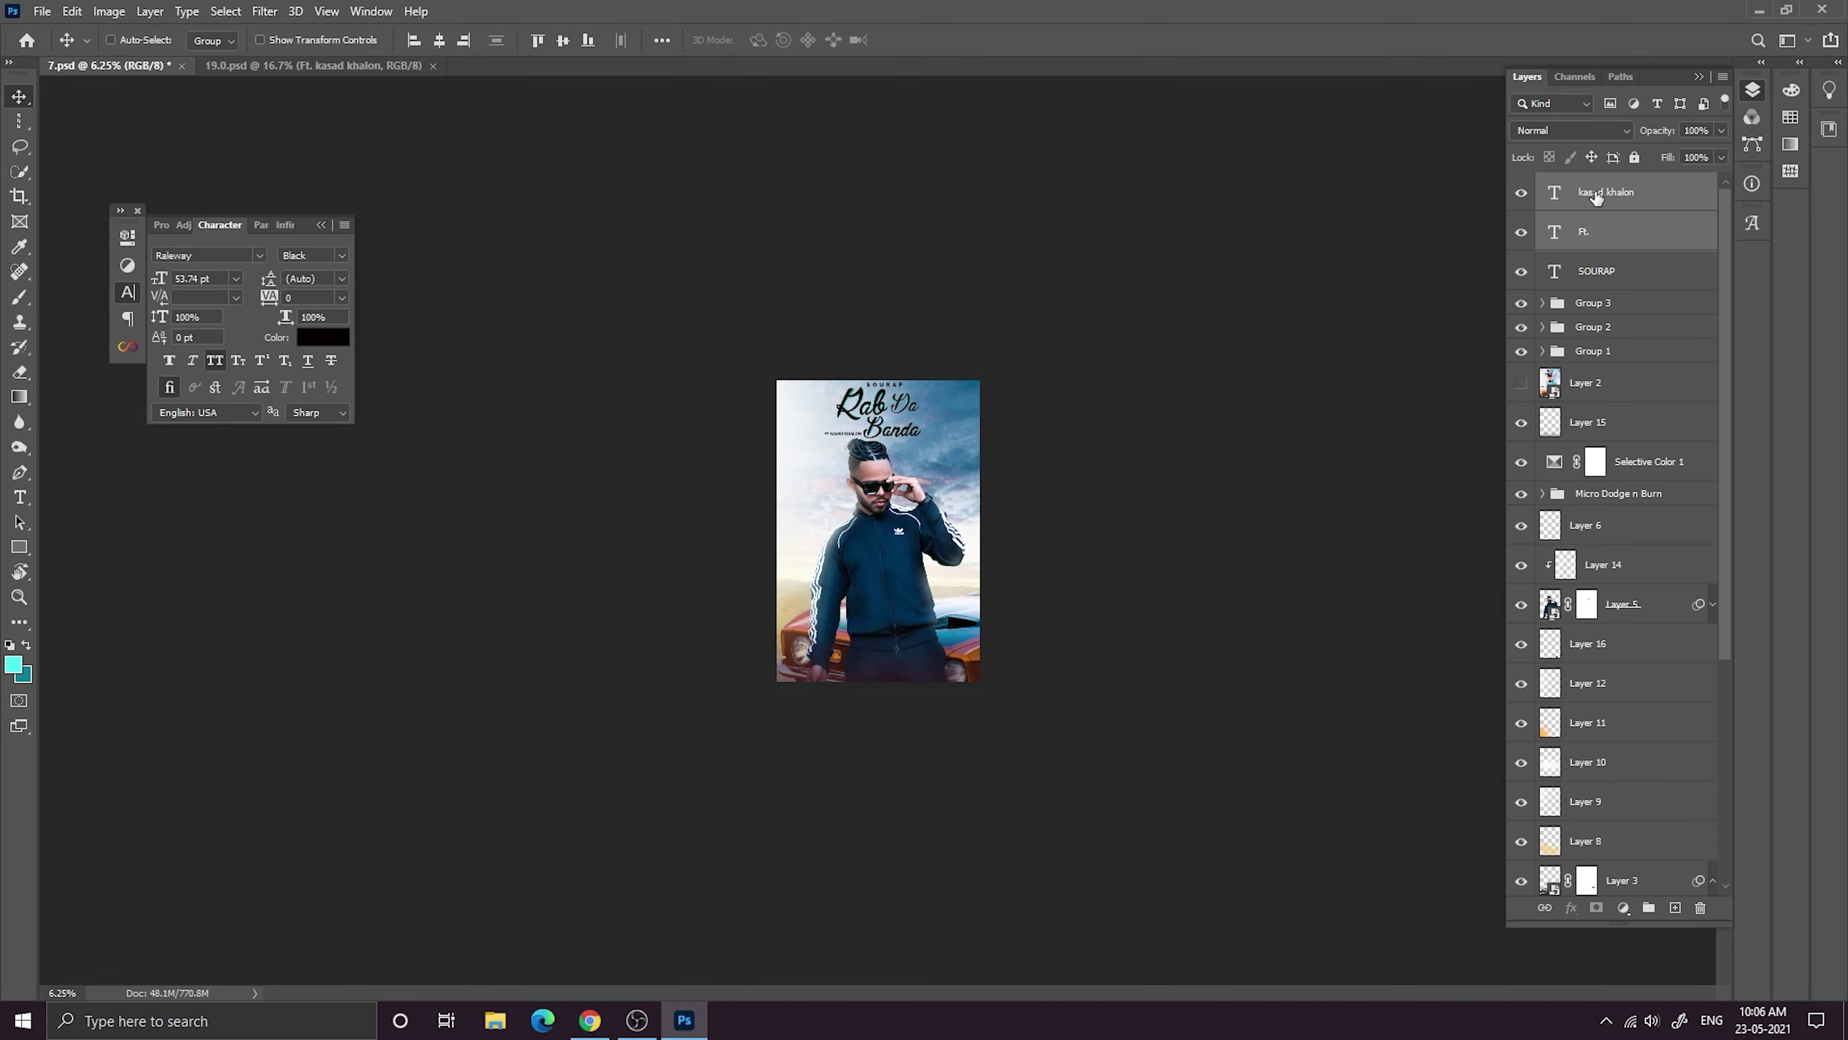
pyautogui.hotkey('ctrl', '+')
pyautogui.hotkey('ctrl', '+')
pyautogui.hotkey('ctrl', '+')
pyautogui.hotkey('ctrl', '-')
pyautogui.hotkey('ctrl', '+')
pyautogui.hotkey('ctrl', '+')
pyautogui.hotkey('ctrl', '+')
pyautogui.moveTo(799, 276); pyautogui.dragTo(829, 600)
pyautogui.hotkey('ctrl', '+')
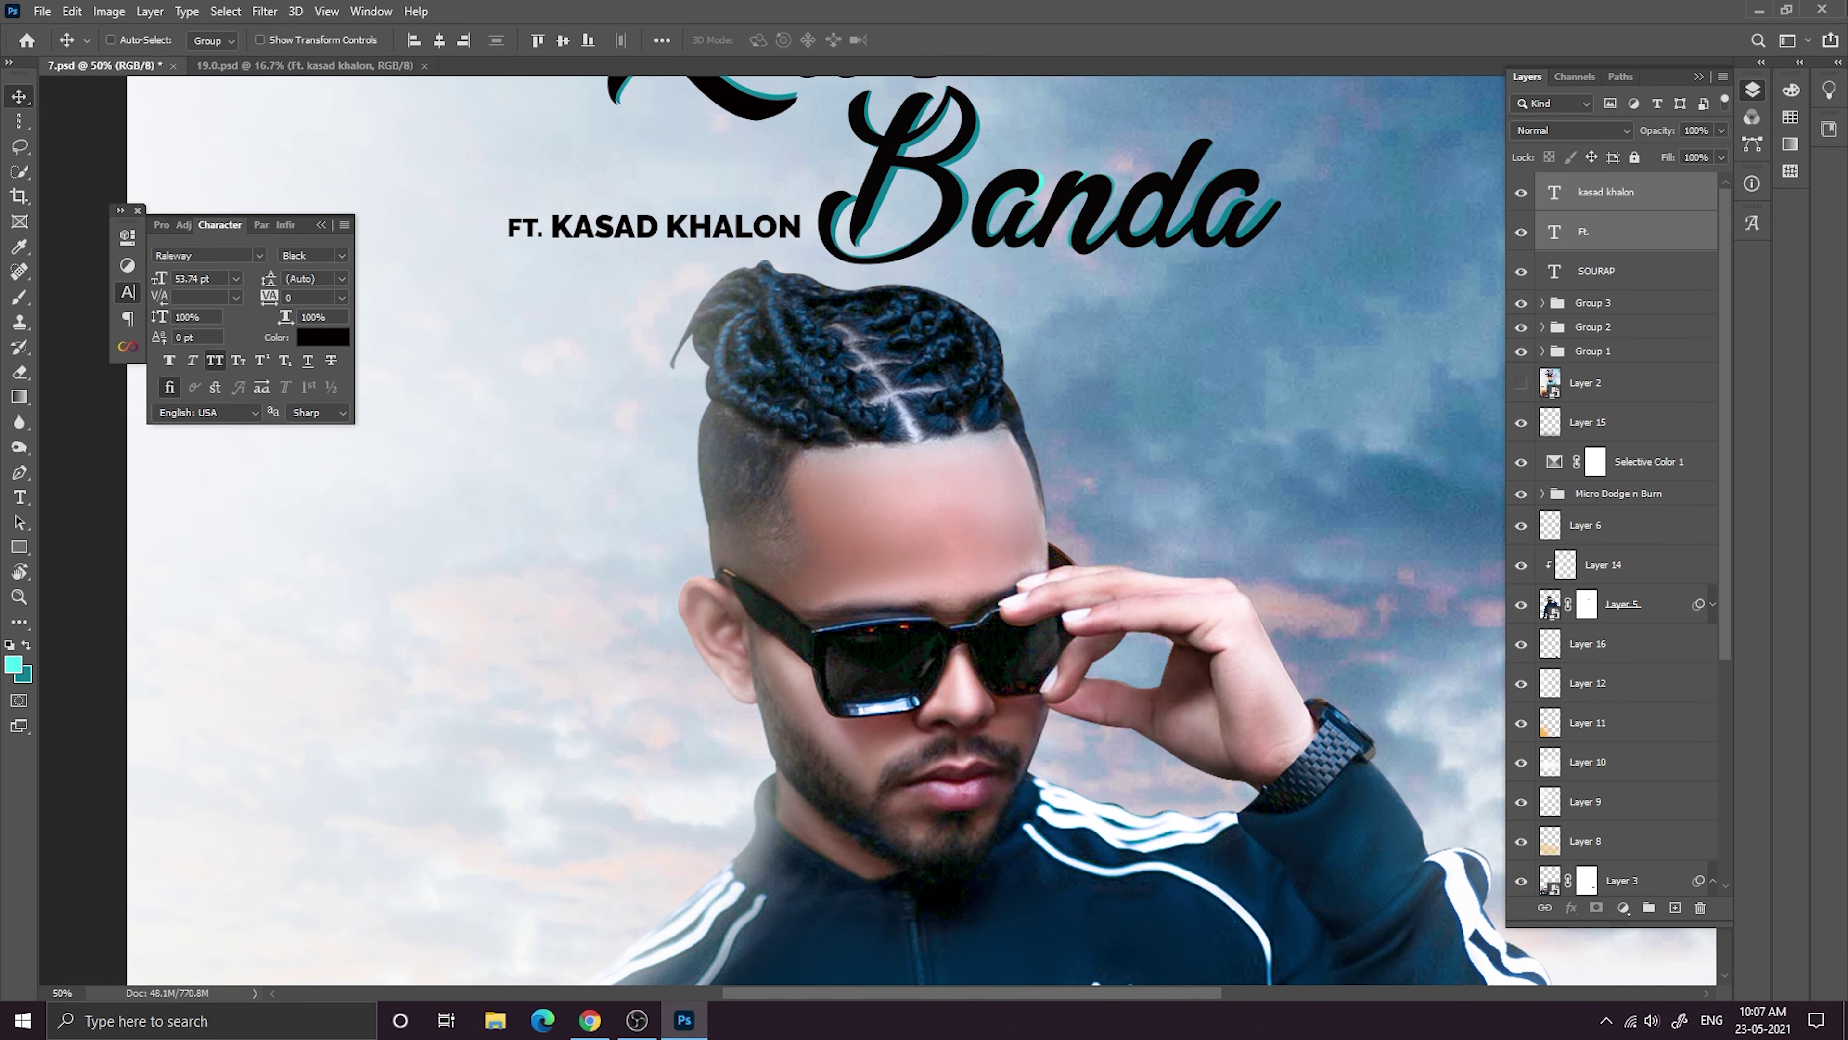
pyautogui.moveTo(786, 250); pyautogui.dragTo(794, 328)
# Review the title and credit layout across the whole poster and select only the featured-artist name layer.
pyautogui.hotkey('ctrl', '-')
pyautogui.hotkey('ctrl', '-')
pyautogui.hotkey('ctrl', '-')
pyautogui.hotkey('ctrl', '-')
pyautogui.hotkey('ctrl', '-')
pyautogui.hotkey('ctrl', '-')
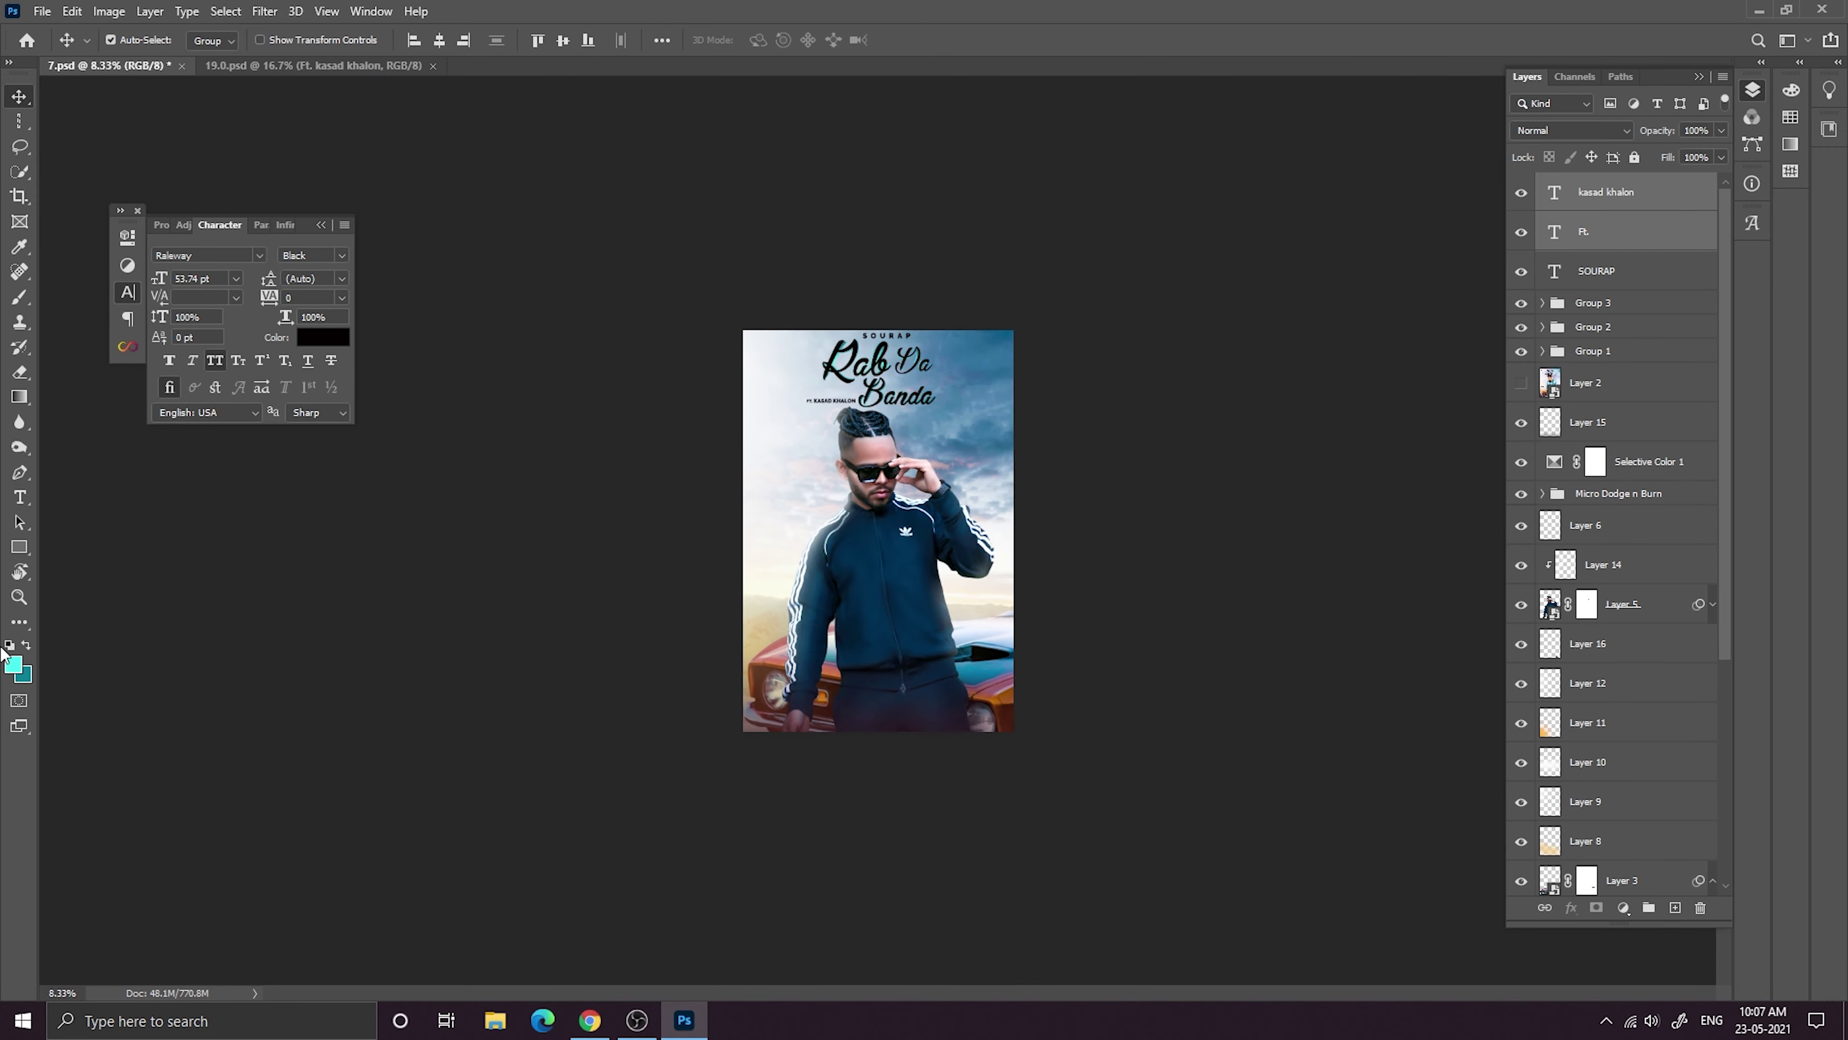
pyautogui.hotkey('ctrl', '+')
pyautogui.hotkey('ctrl', '+')
pyautogui.hotkey('ctrl', '+')
pyautogui.hotkey('ctrl', '-')
pyautogui.hotkey('ctrl', '-')
pyautogui.hotkey('ctrl', '+')
pyautogui.hotkey('ctrl', '+')
pyautogui.hotkey('ctrl', '+')
pyautogui.hotkey('ctrl', '-')
pyautogui.hotkey('ctrl', '-')
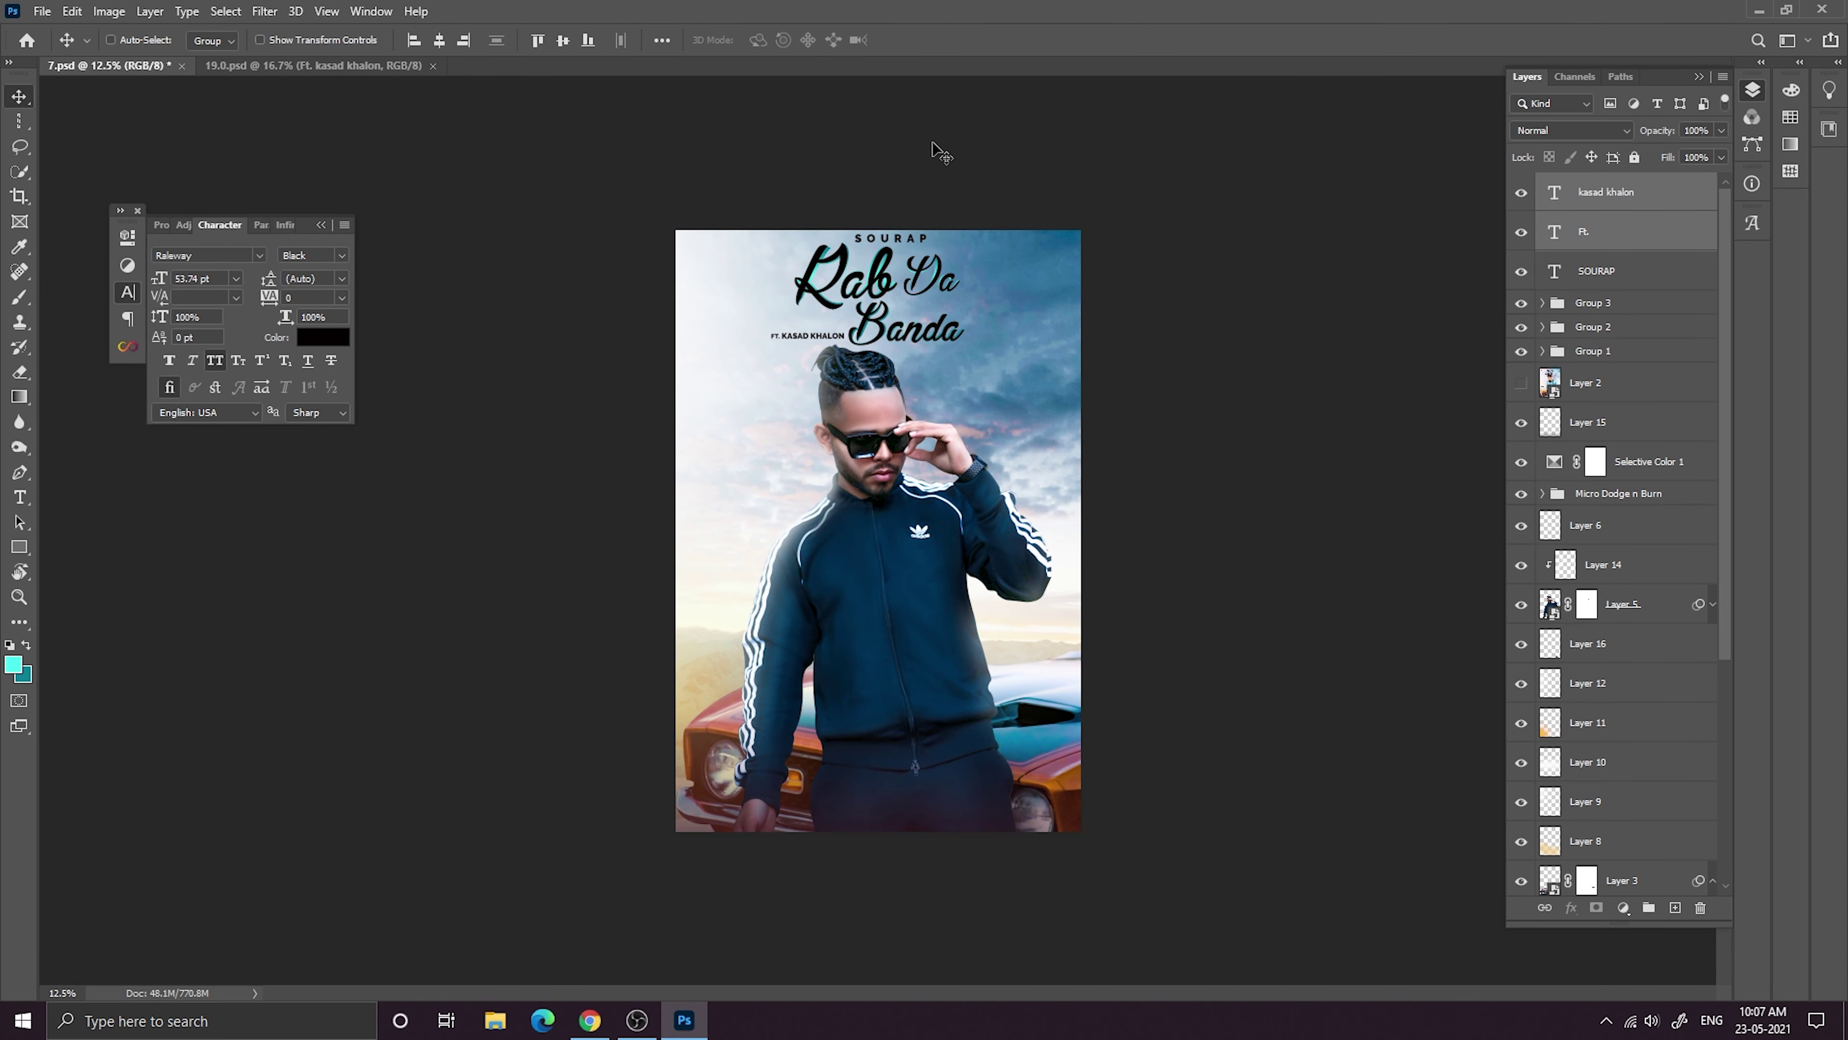
pyautogui.hotkey('ctrl', '-')
pyautogui.hotkey('ctrl', '+')
pyautogui.hotkey('ctrl', '-')
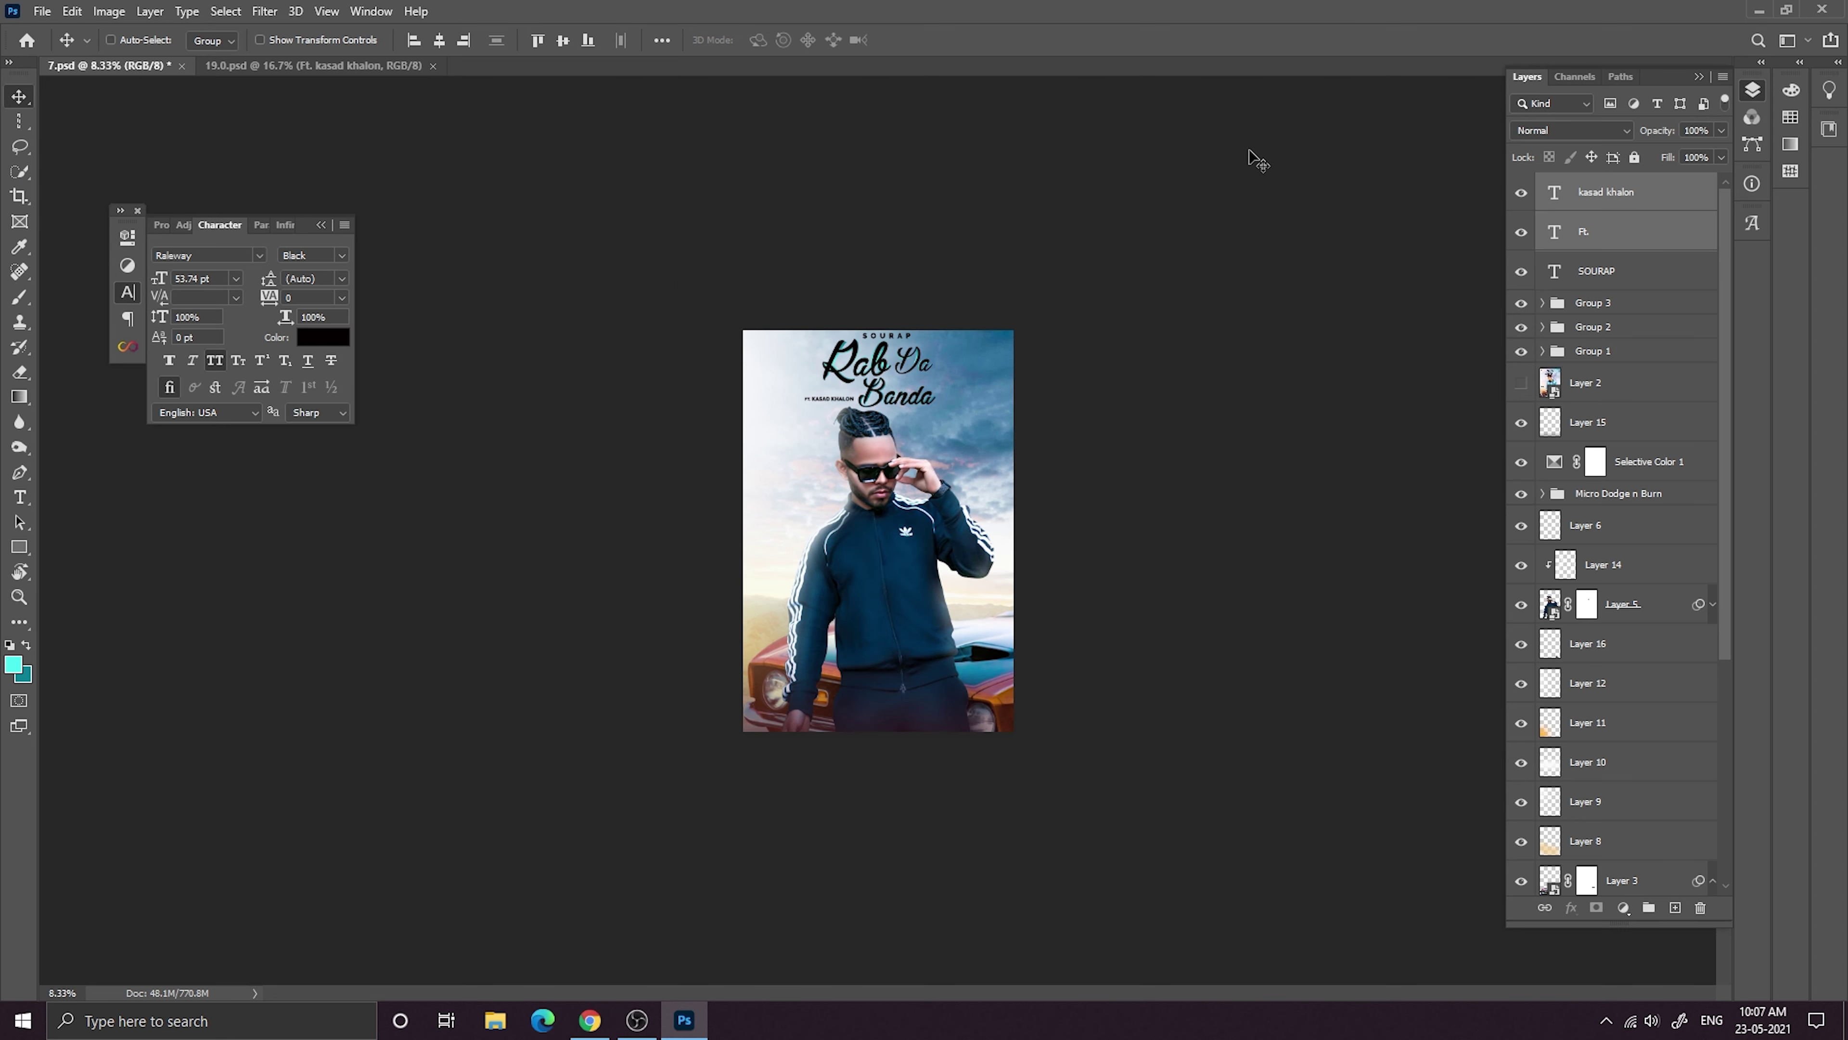
pyautogui.click(1638, 196)
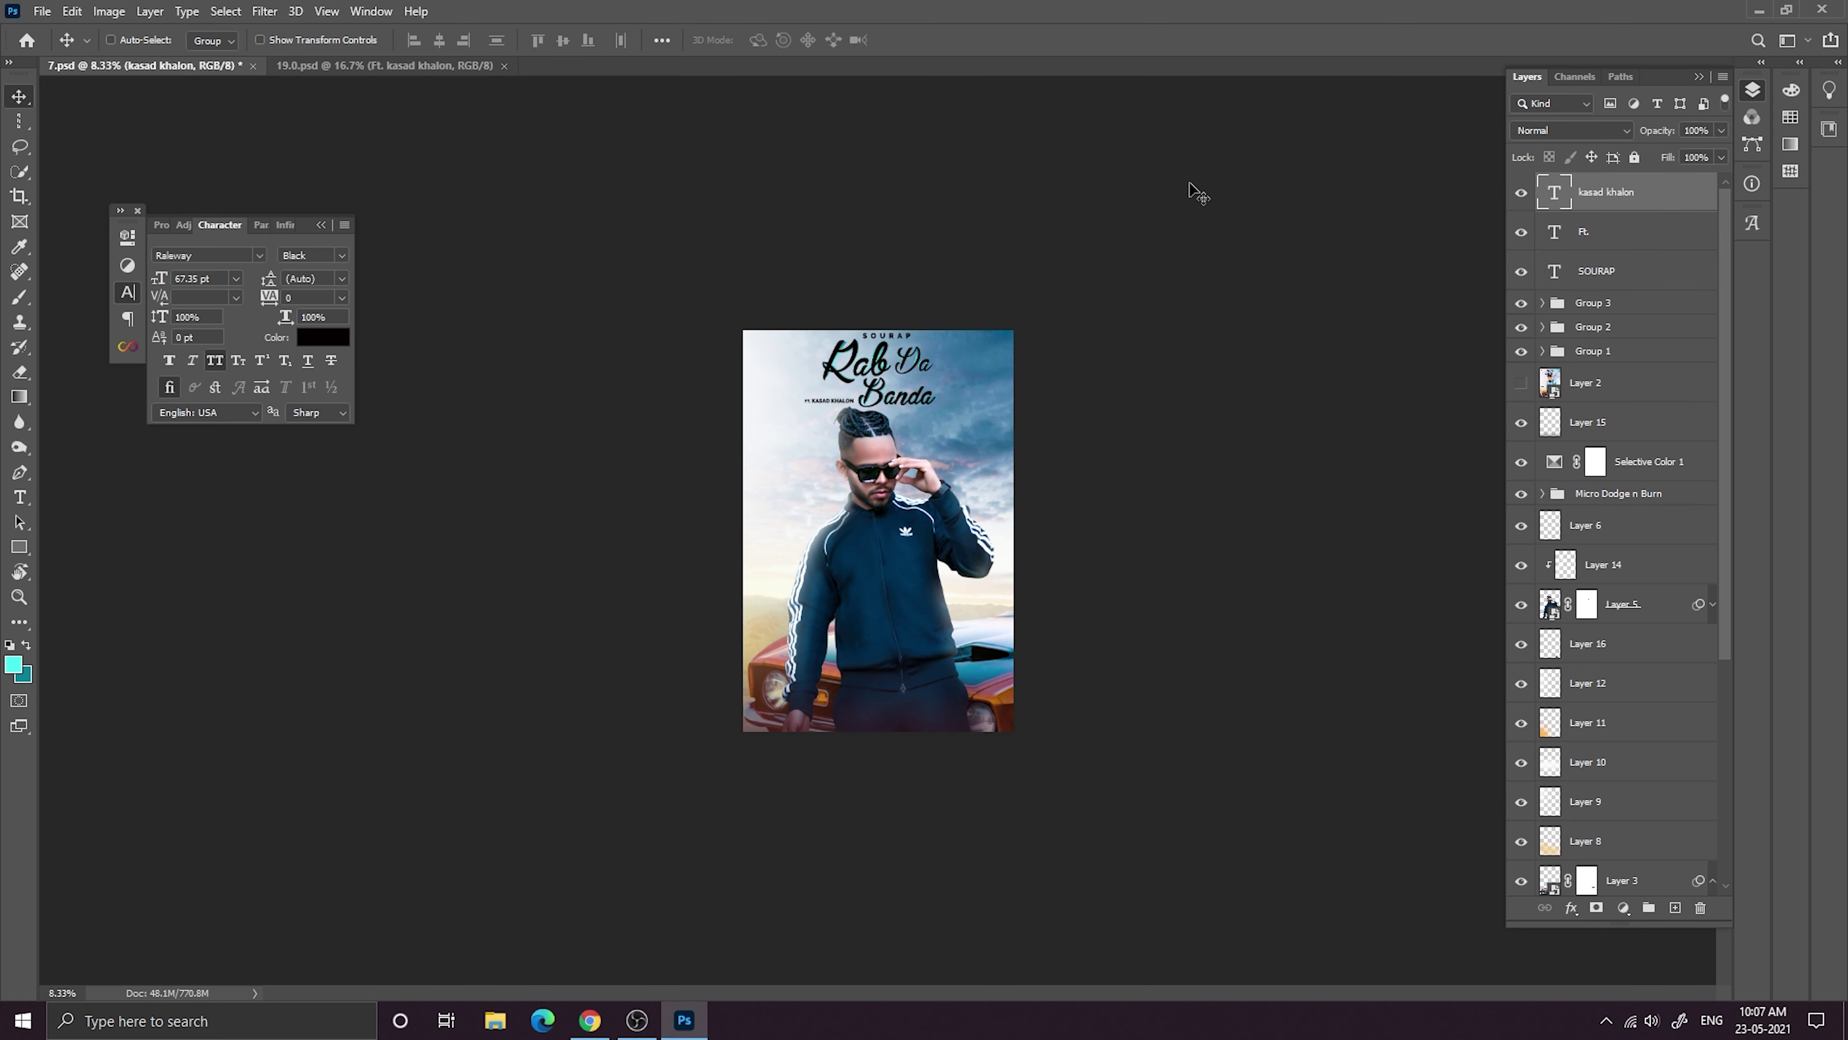
pyautogui.hotkey('ctrl', '+')
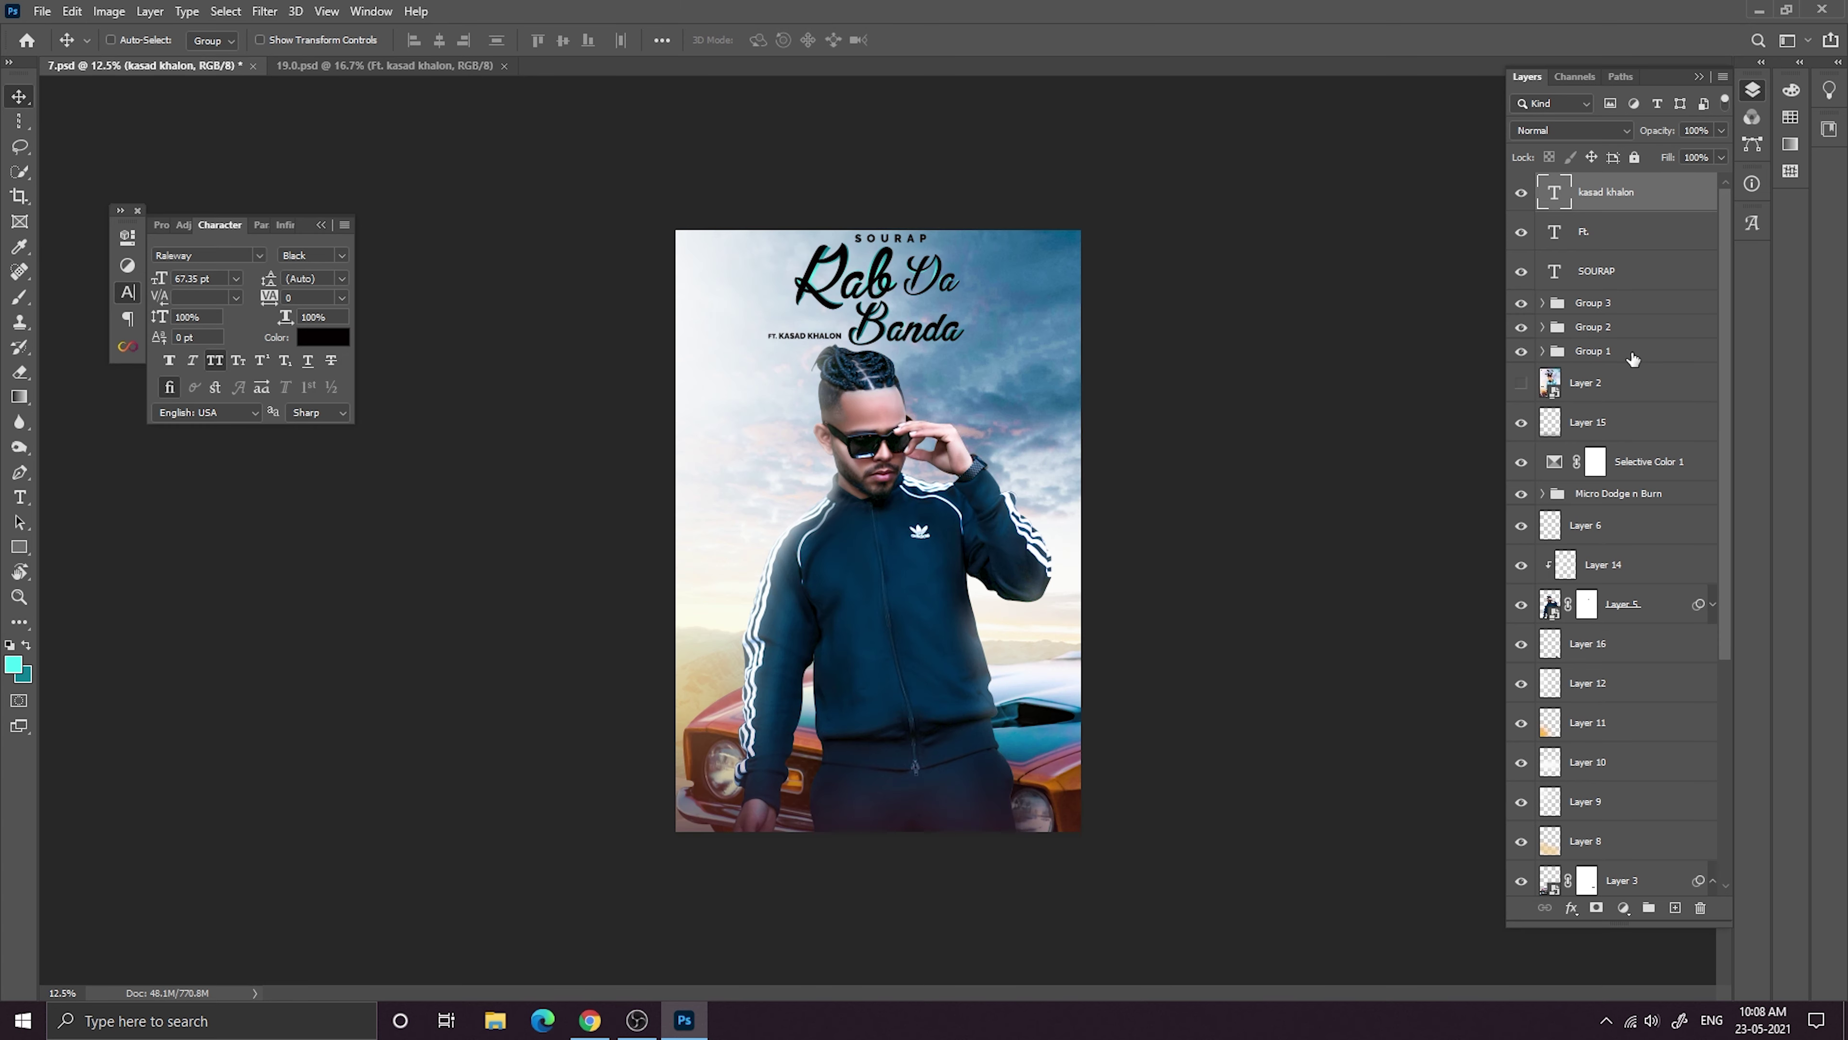
# Duplicate the main artist-name text layer and move the copy below Layer 5, directly above Layer 16.
pyautogui.click(1612, 273)
pyautogui.hotkey('ctrl', 'j')
pyautogui.moveTo(1728, 385); pyautogui.dragTo(1728, 398)
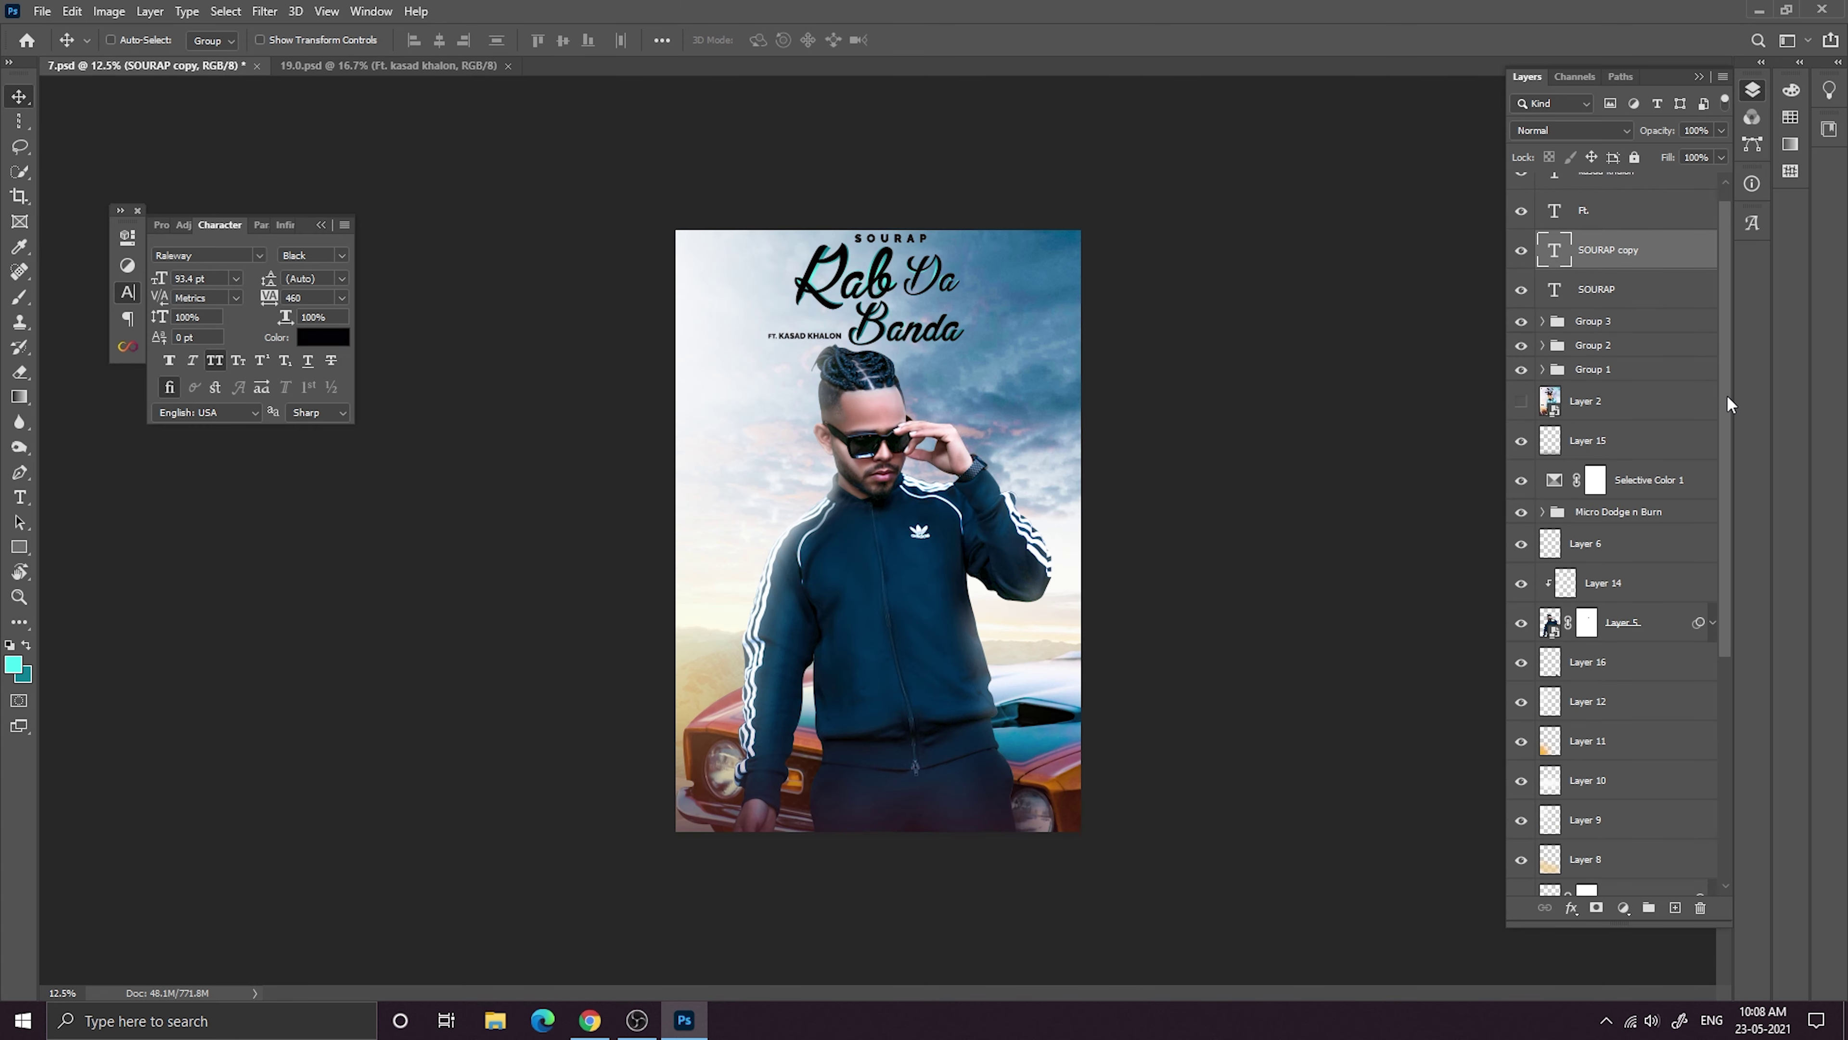
pyautogui.moveTo(1648, 250); pyautogui.dragTo(1624, 646)
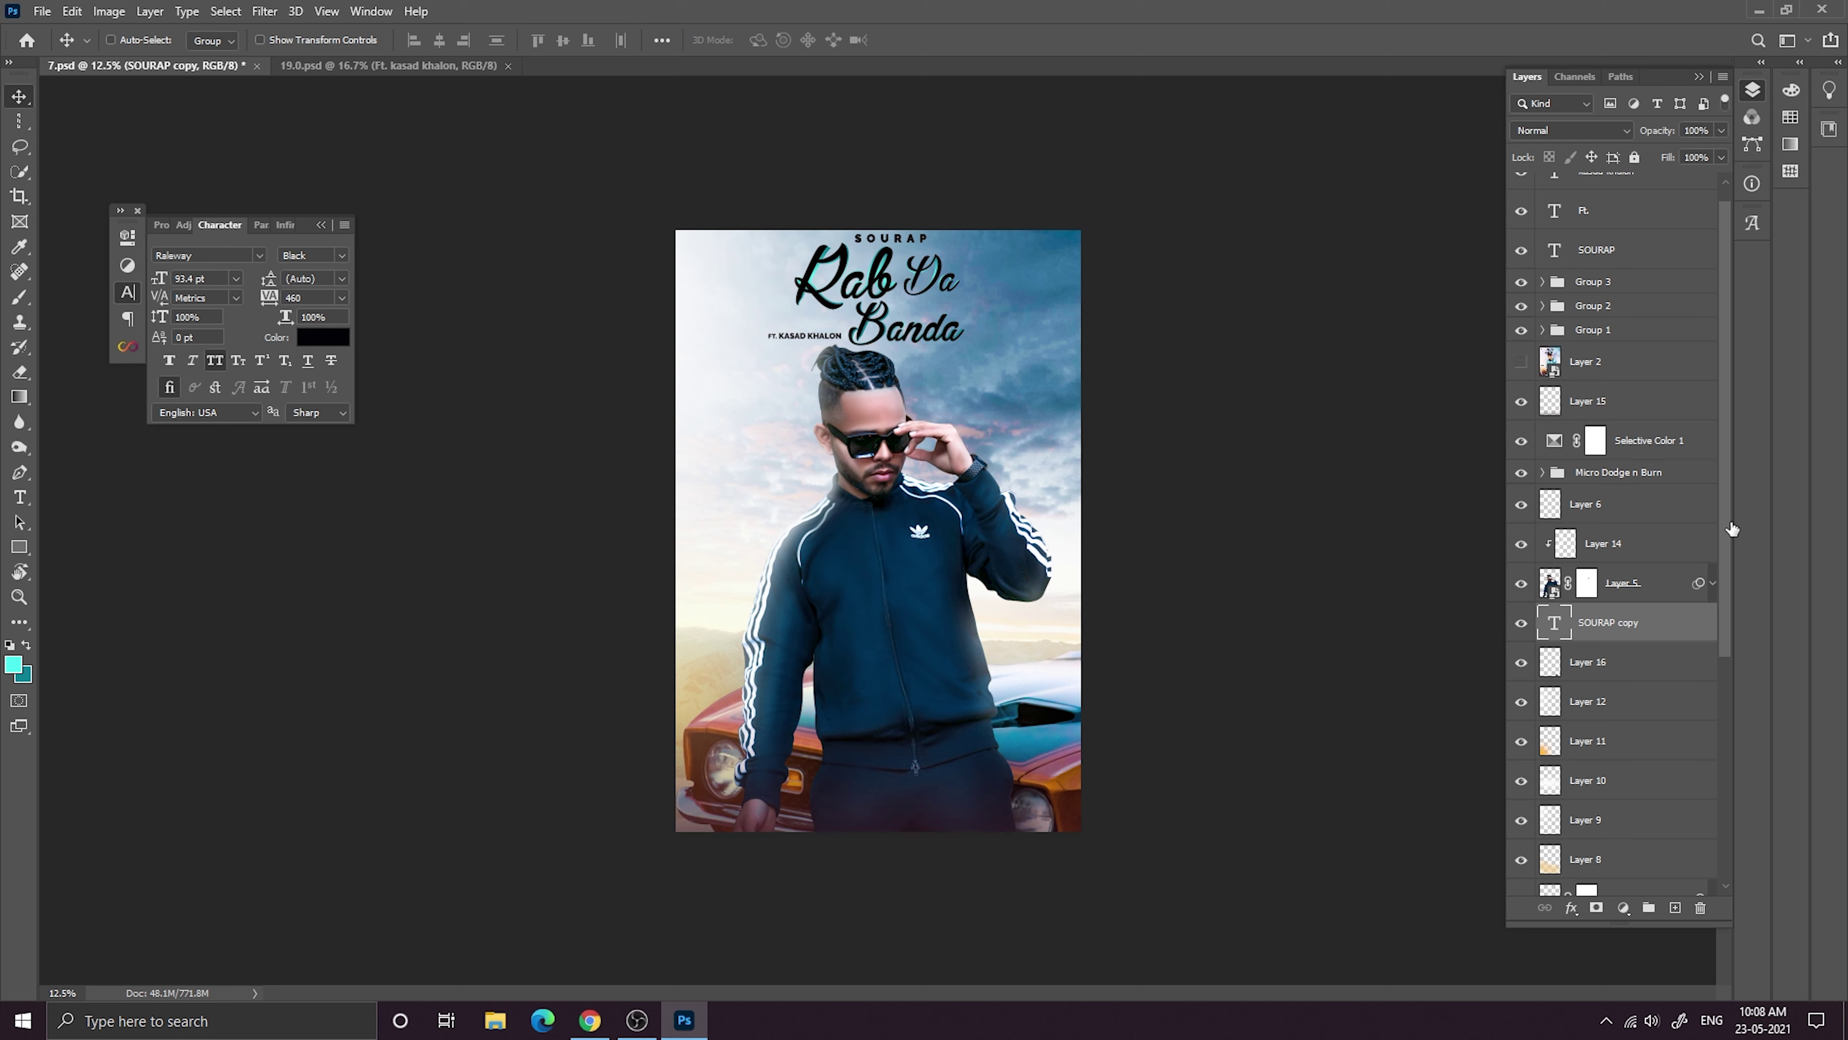
# Move the duplicated artist-name text layer down the stack so it sits directly between Layer 7 and Layer 4.
pyautogui.scroll(-3, 1640, 488)
pyautogui.moveTo(1640, 490); pyautogui.dragTo(1630, 868)
pyautogui.scroll(-5, 1706, 720)
pyautogui.click(1711, 507)
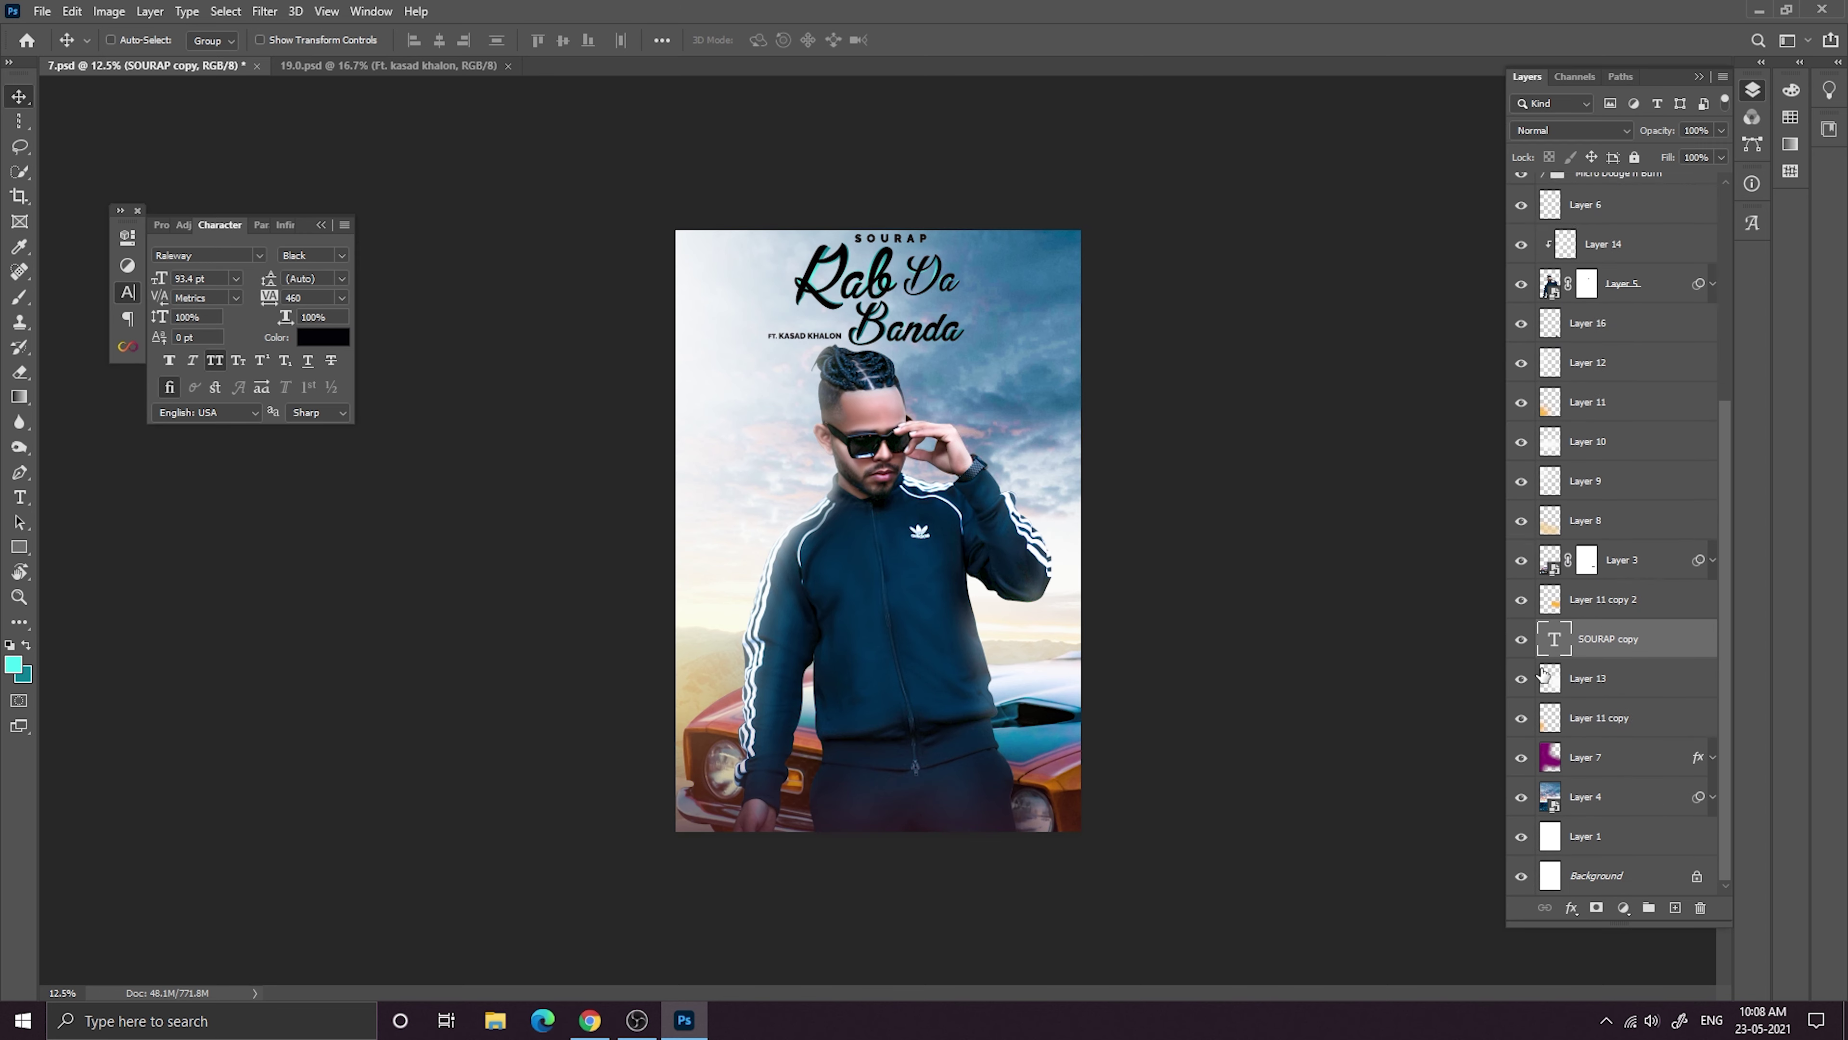
pyautogui.moveTo(1641, 636); pyautogui.dragTo(1559, 759)
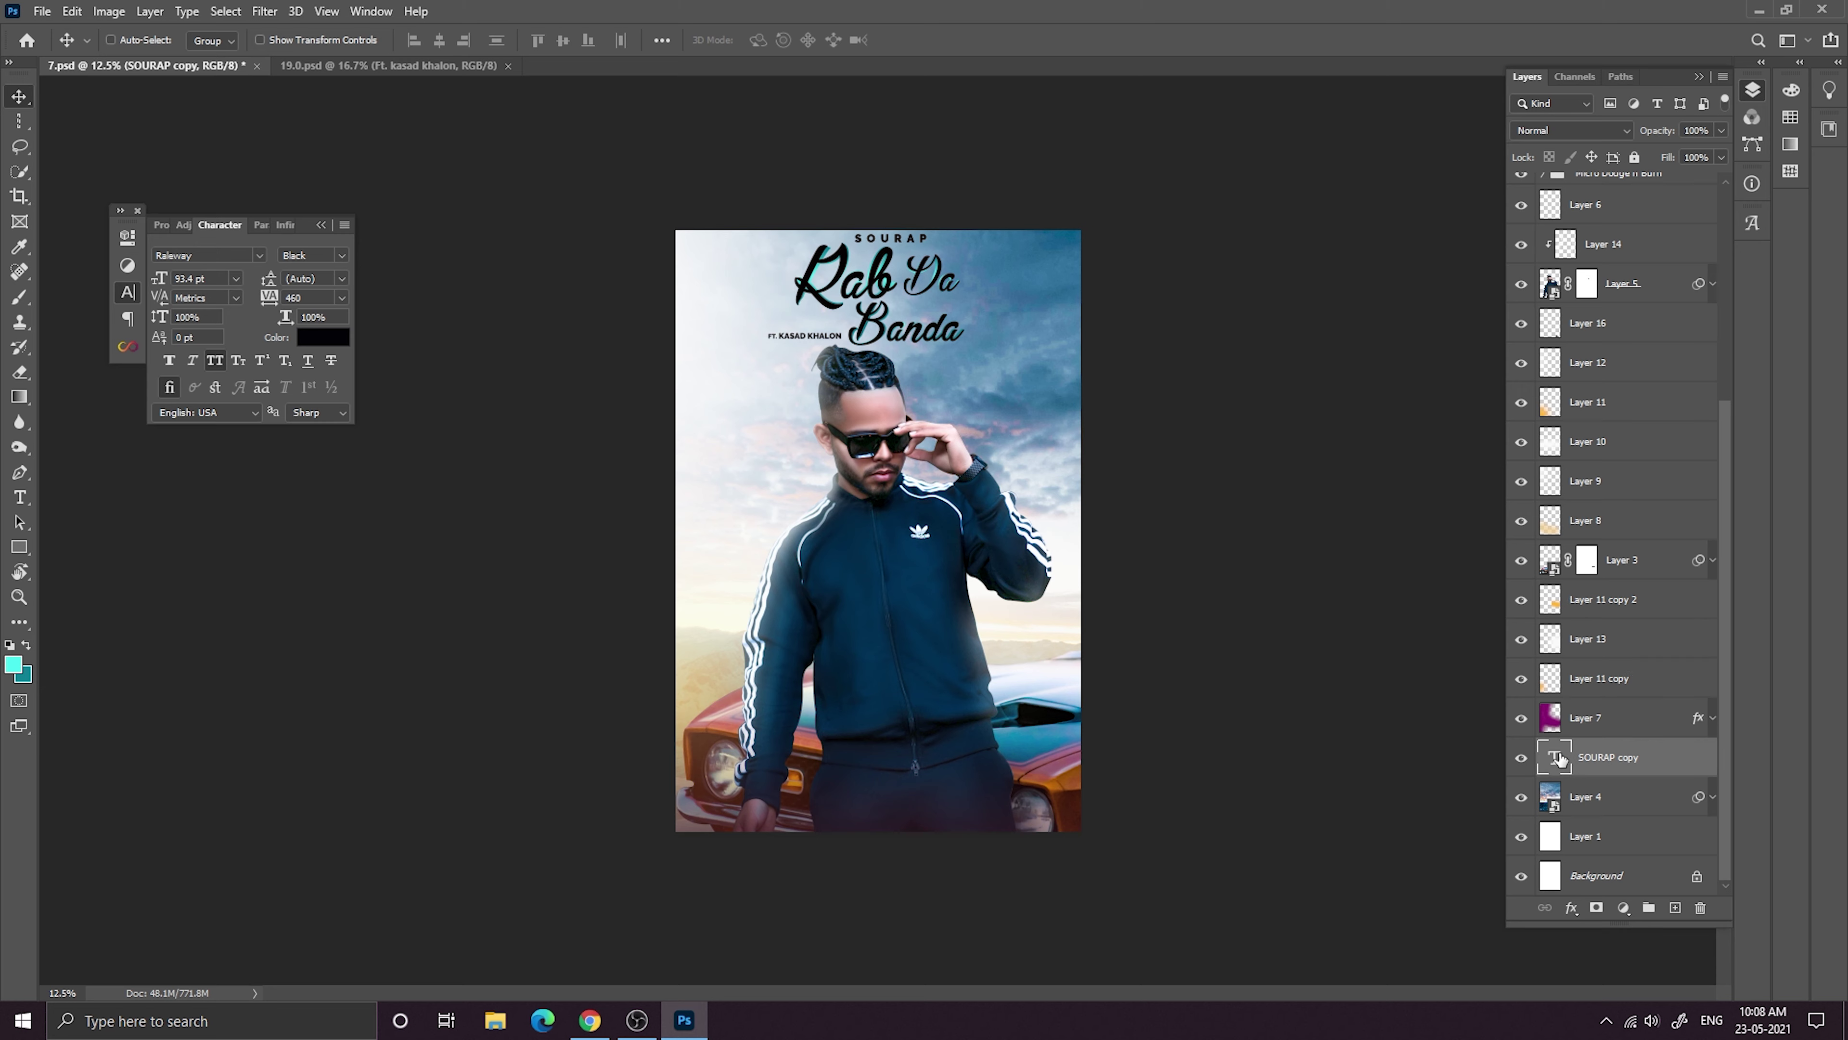
# Enlarge the duplicated artist name across the poster behind the man's head and set its tracking to 0.
pyautogui.hotkey('ctrl', 't')
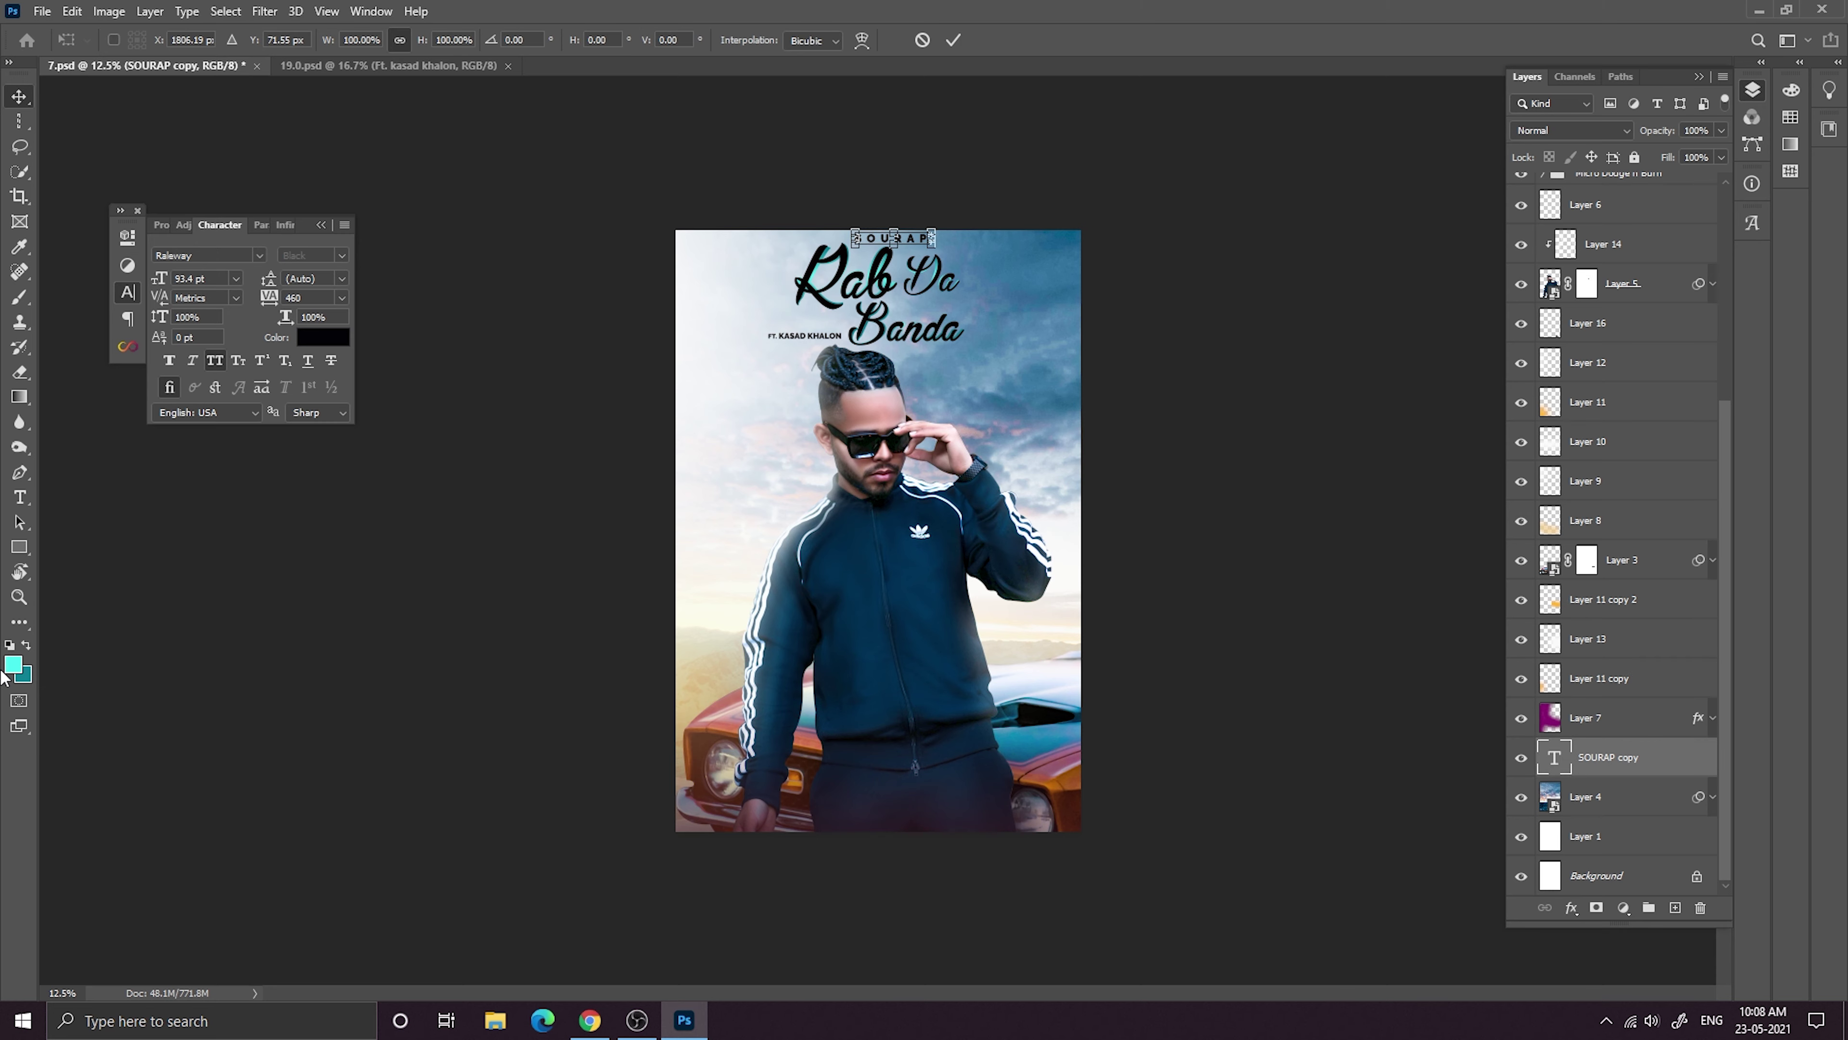
pyautogui.moveTo(931, 245); pyautogui.dragTo(963, 404)
pyautogui.click(954, 41)
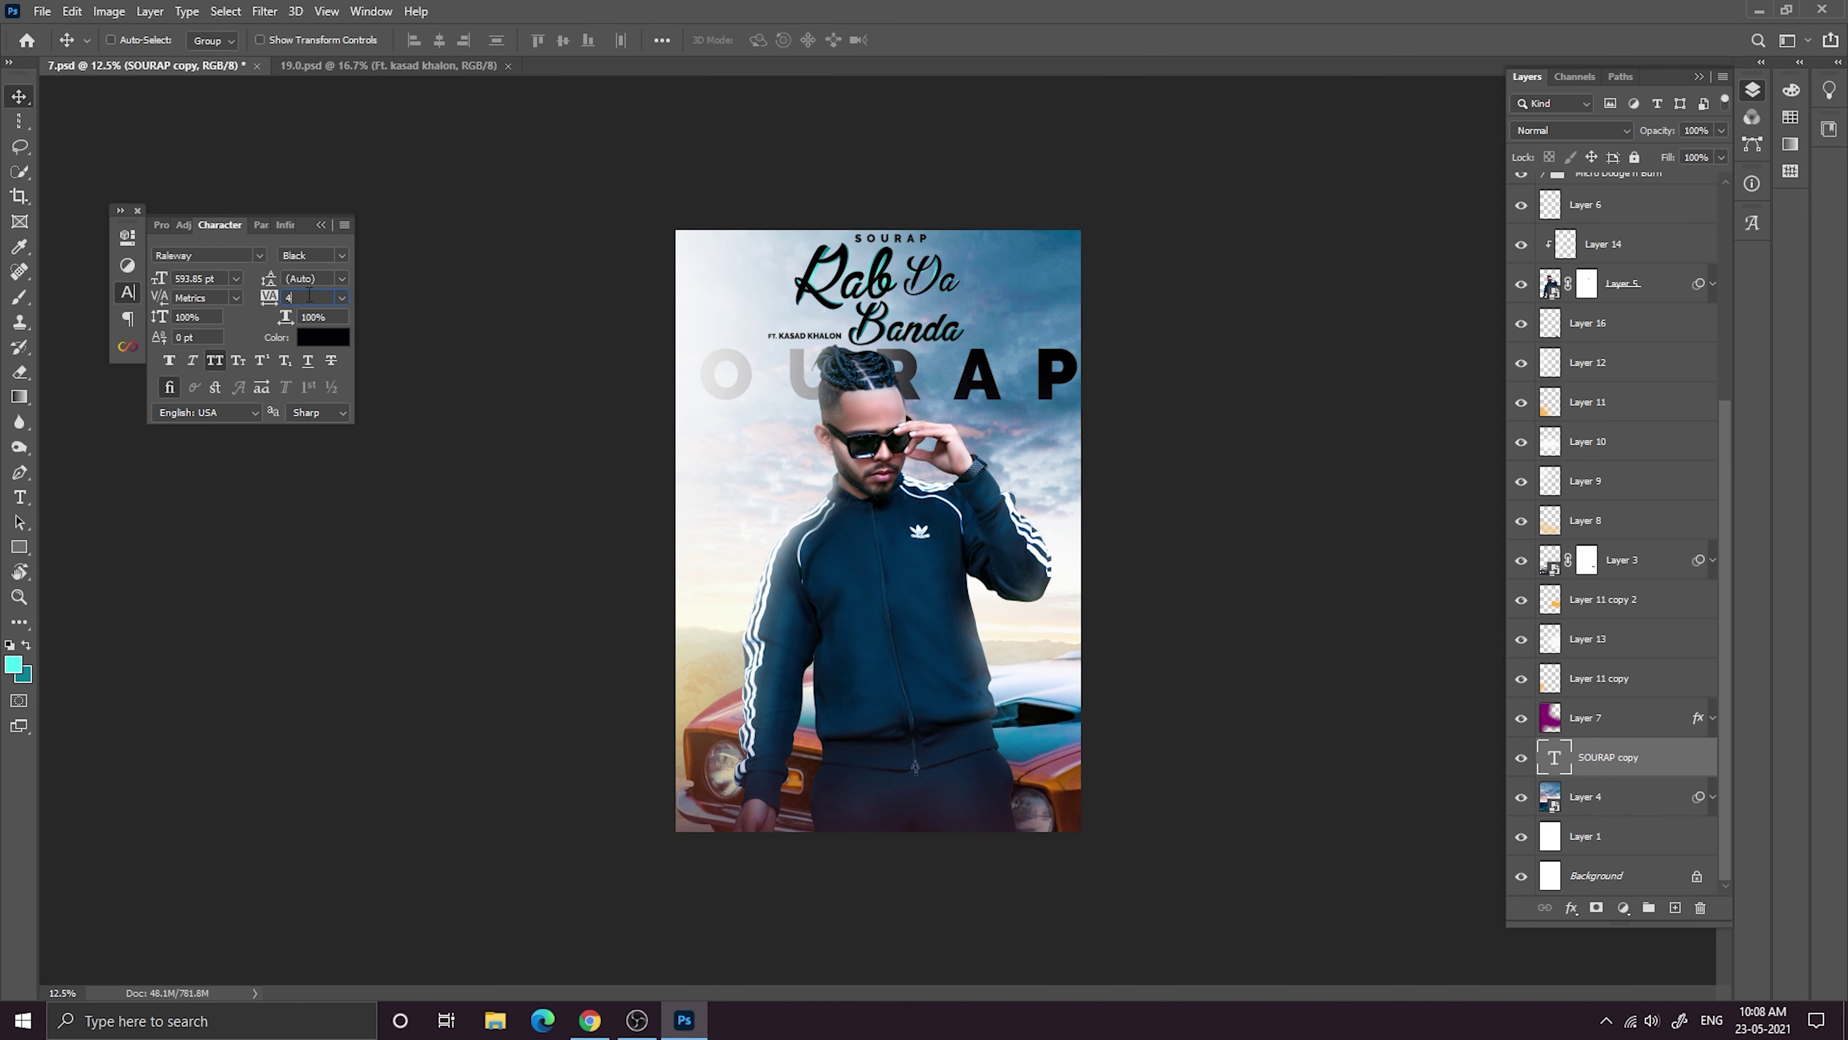
pyautogui.press('Return')
pyautogui.scroll(5, 1580, 243)
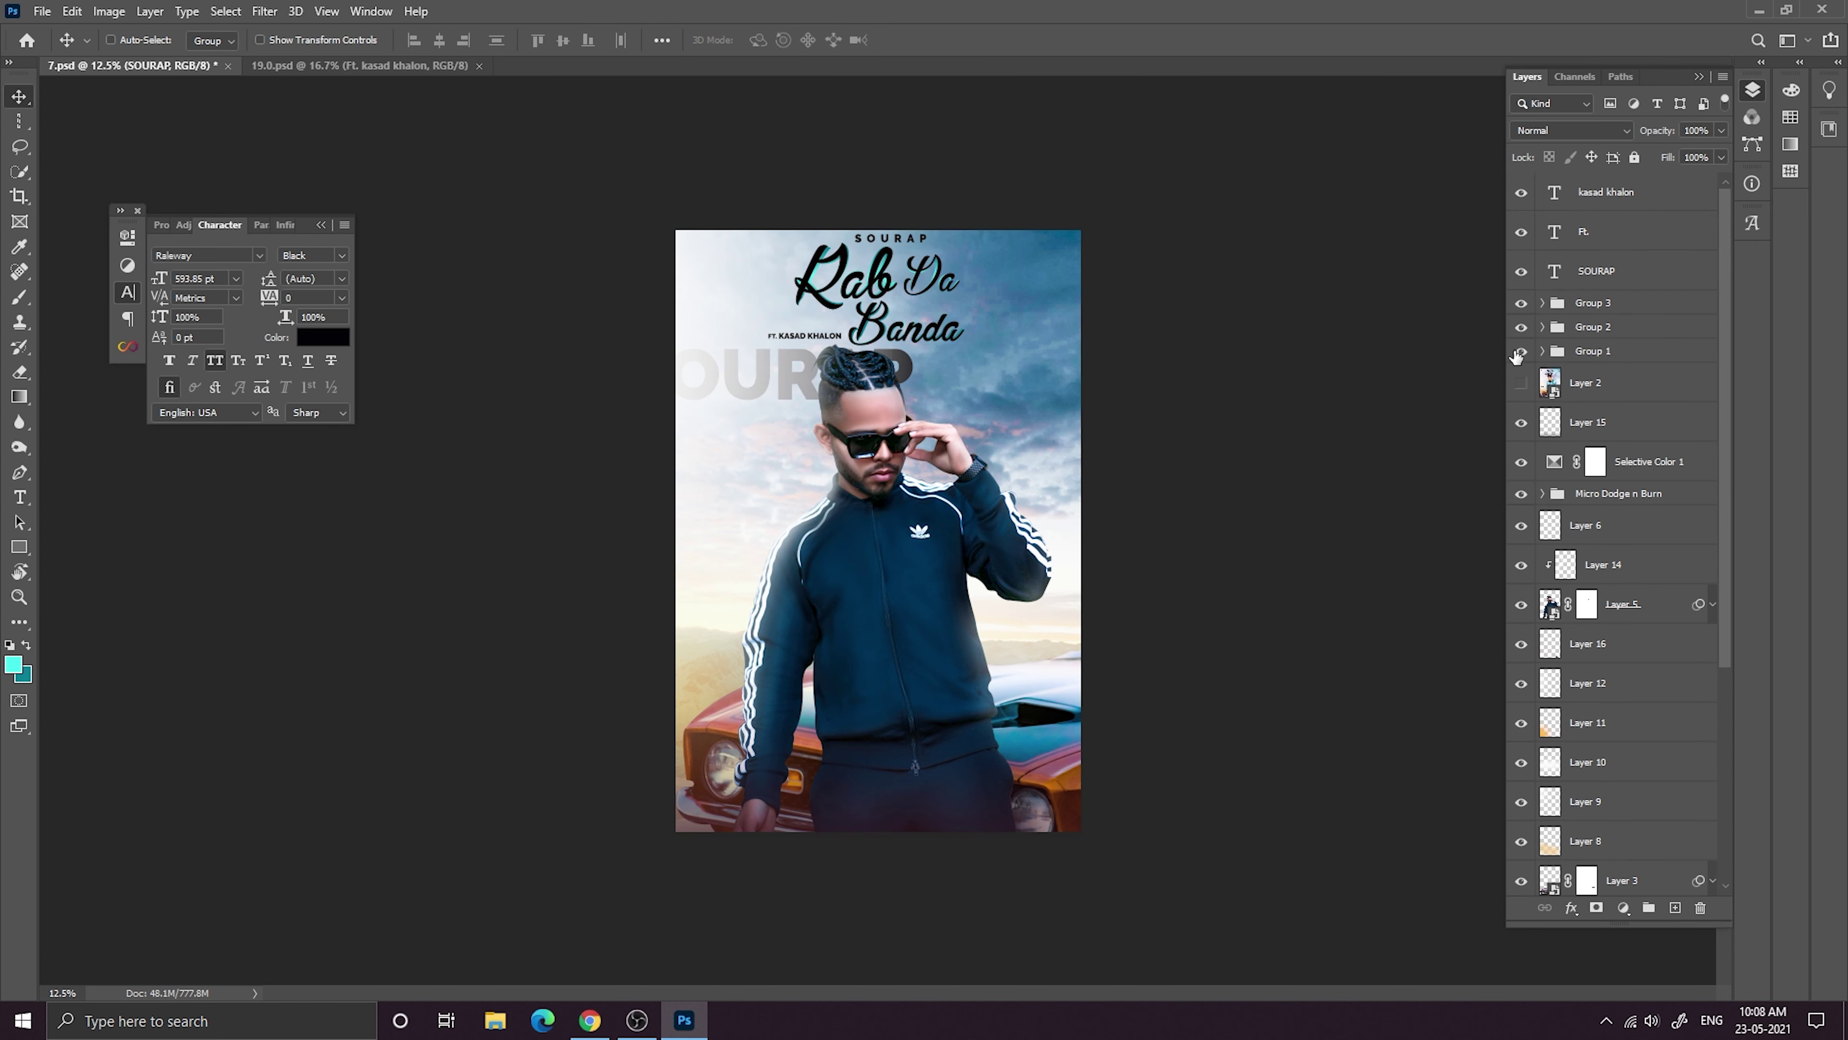
# Scale the background artist name up to about 176% so it runs past both poster edges.
pyautogui.hotkey('ctrl', 't')
pyautogui.moveTo(913, 415); pyautogui.dragTo(1126, 504)
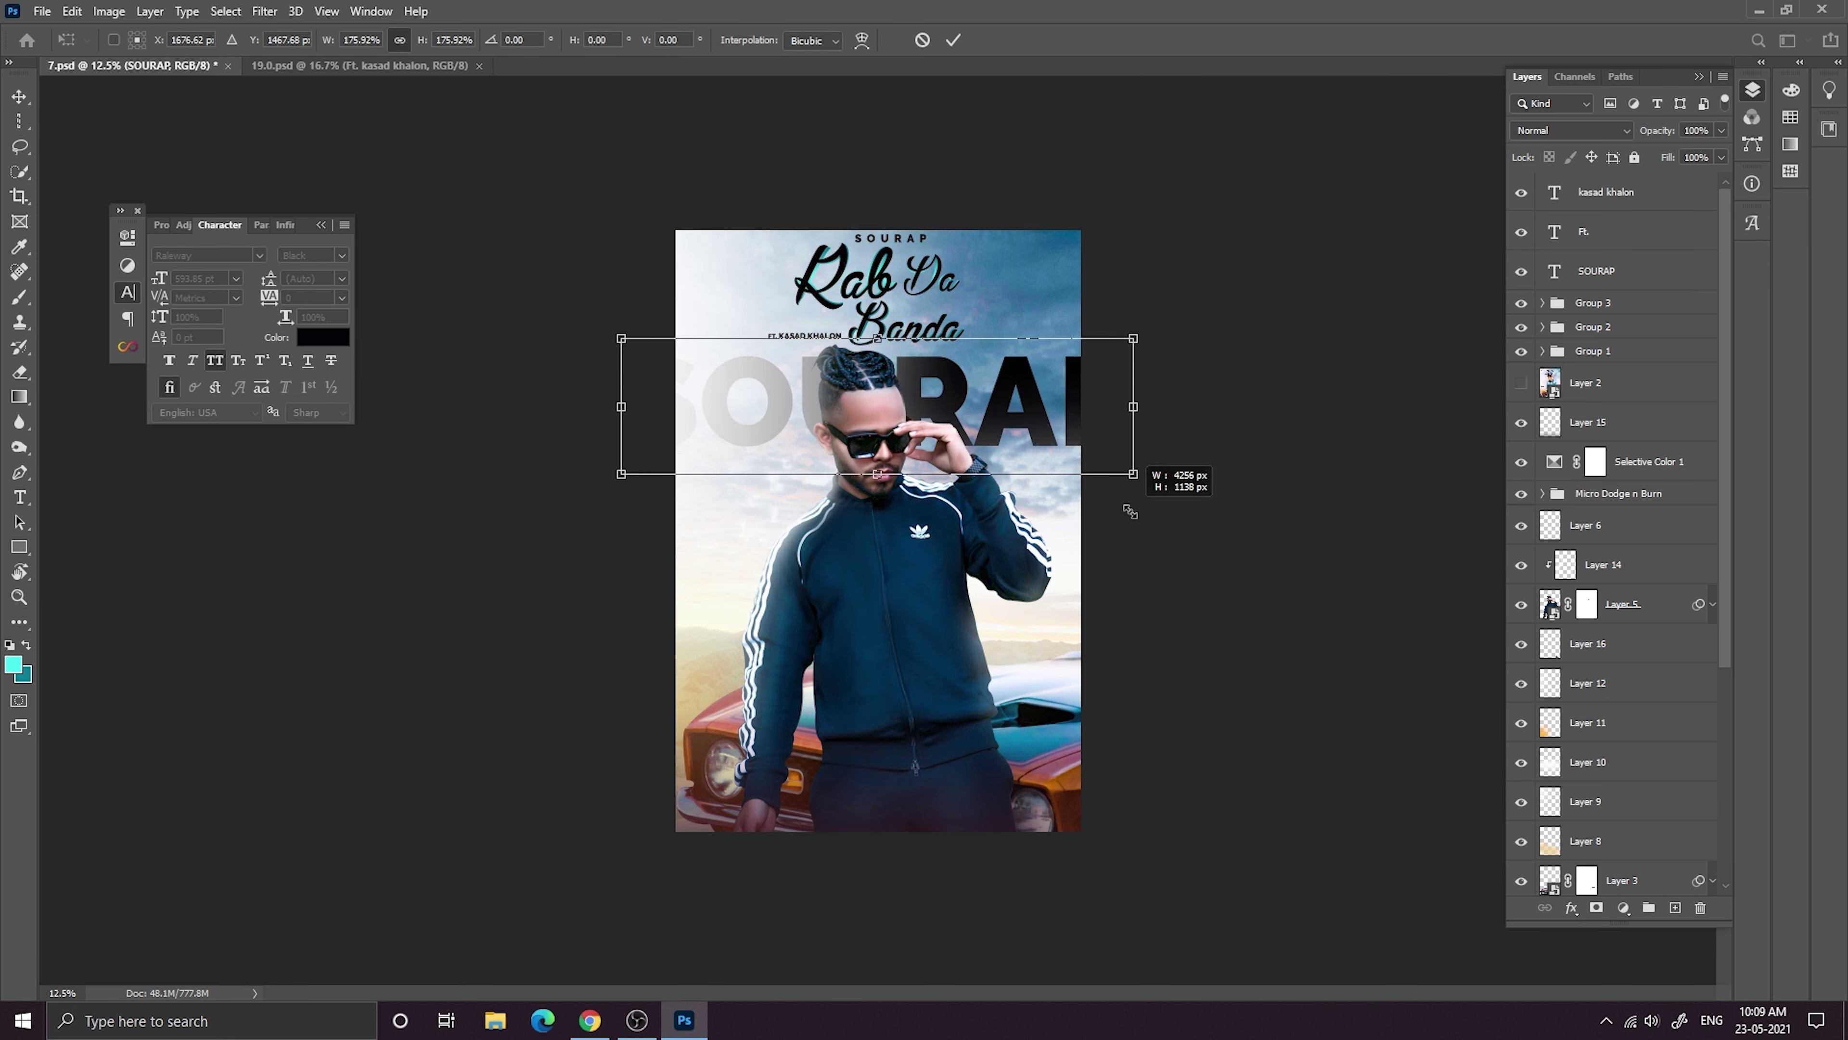
pyautogui.click(953, 39)
# Rotate the large background name a few degrees counter-clockwise and change its font to Another Danger.
pyautogui.hotkey('ctrl', 't')
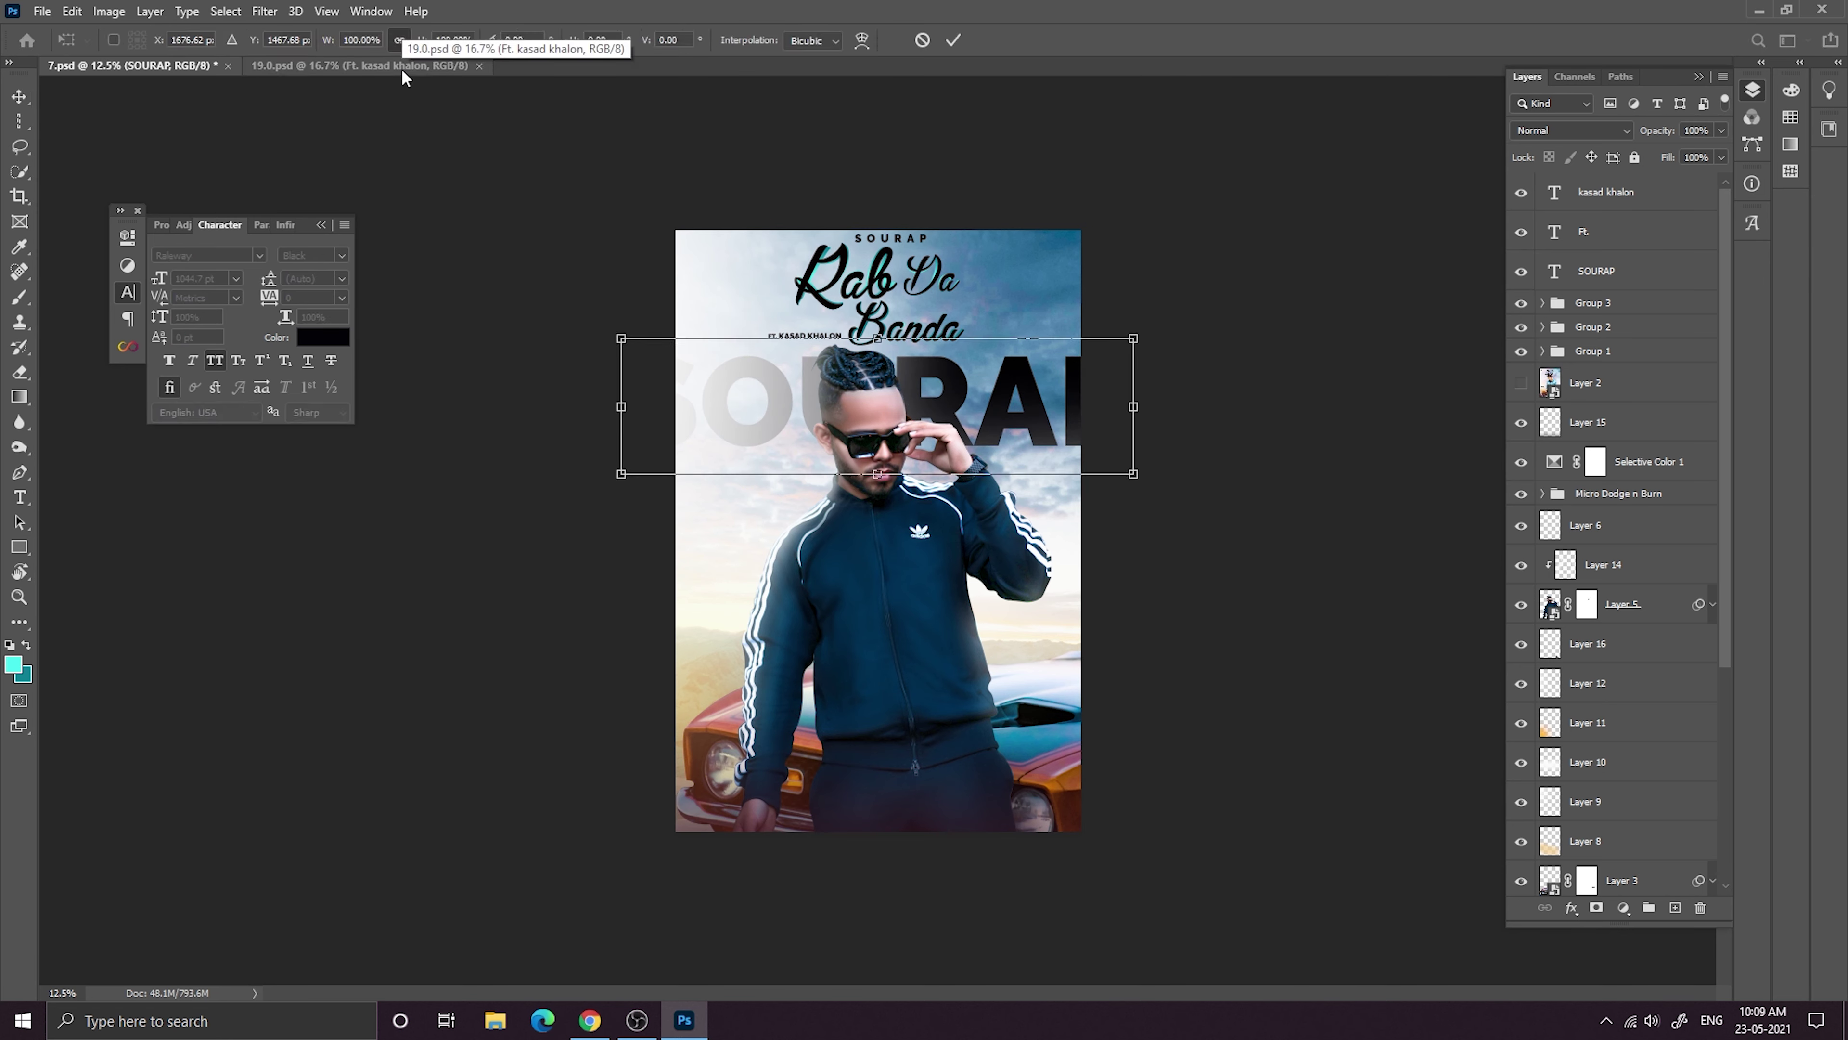
pyautogui.moveTo(489, 39); pyautogui.dragTo(94, 125)
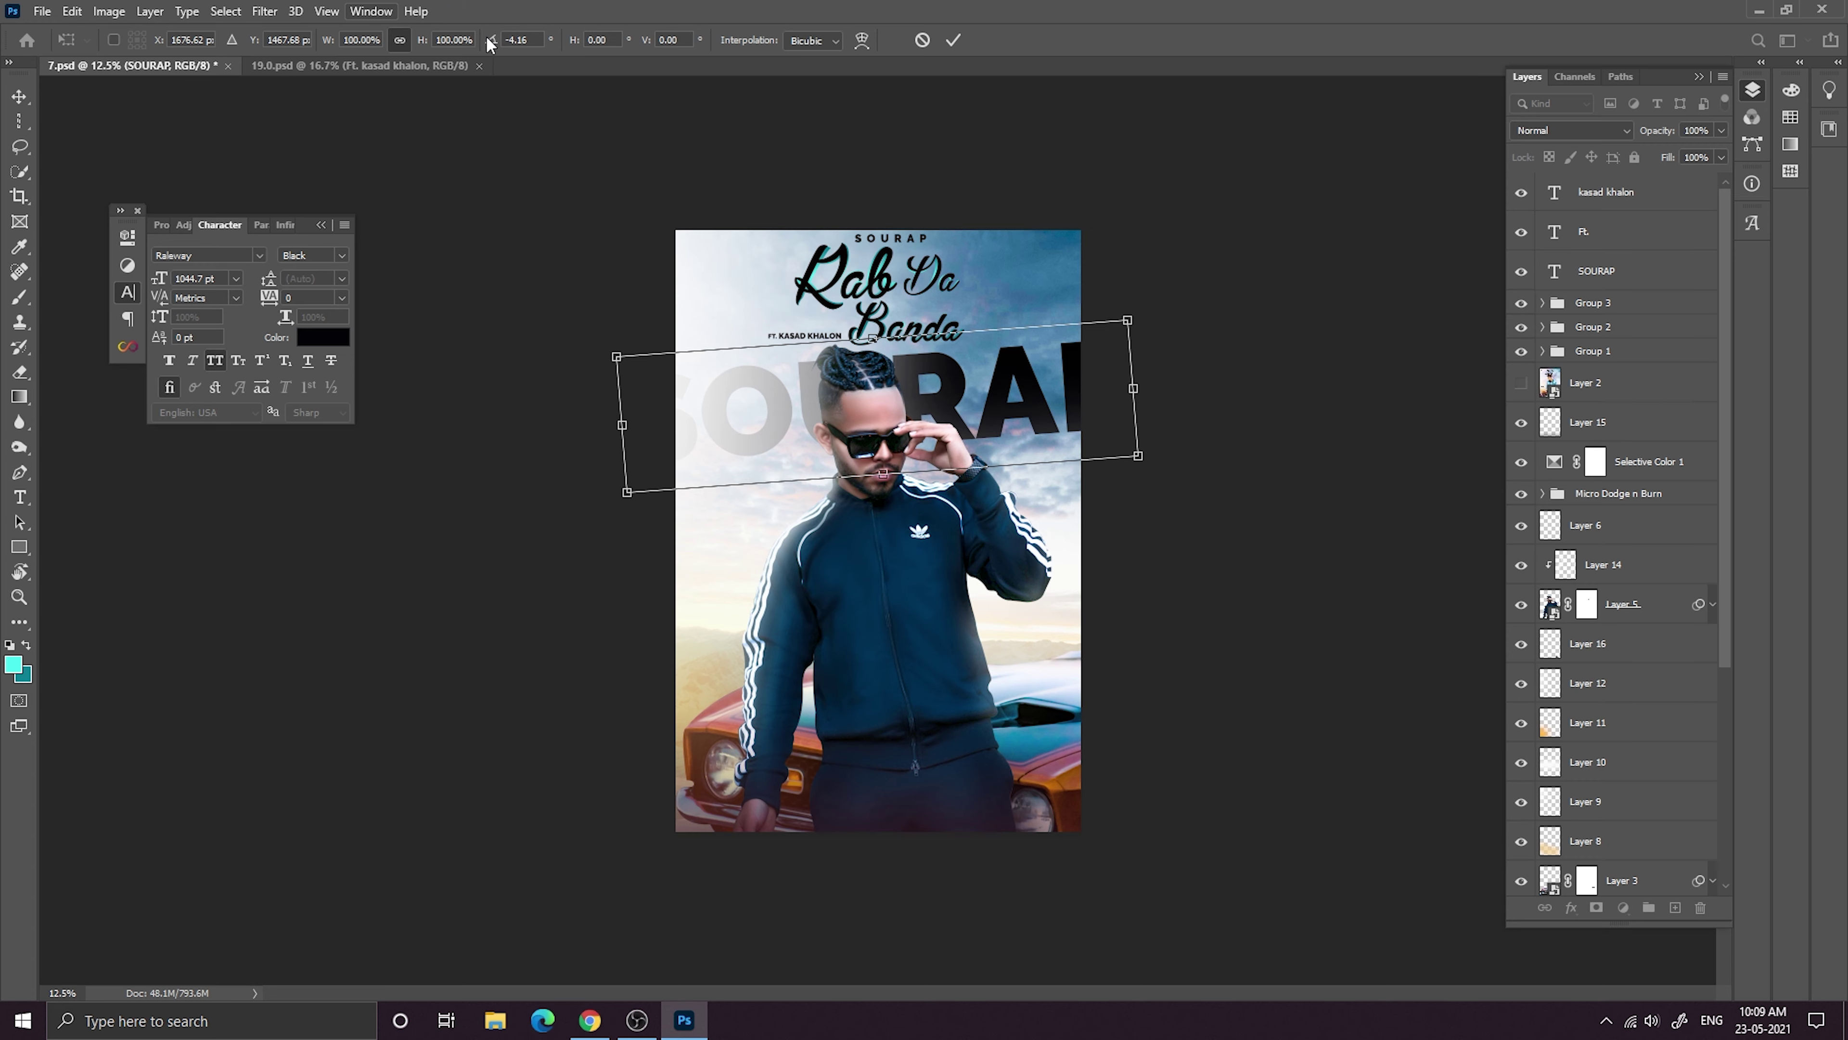
pyautogui.moveTo(489, 40); pyautogui.dragTo(391, 33)
pyautogui.click(954, 40)
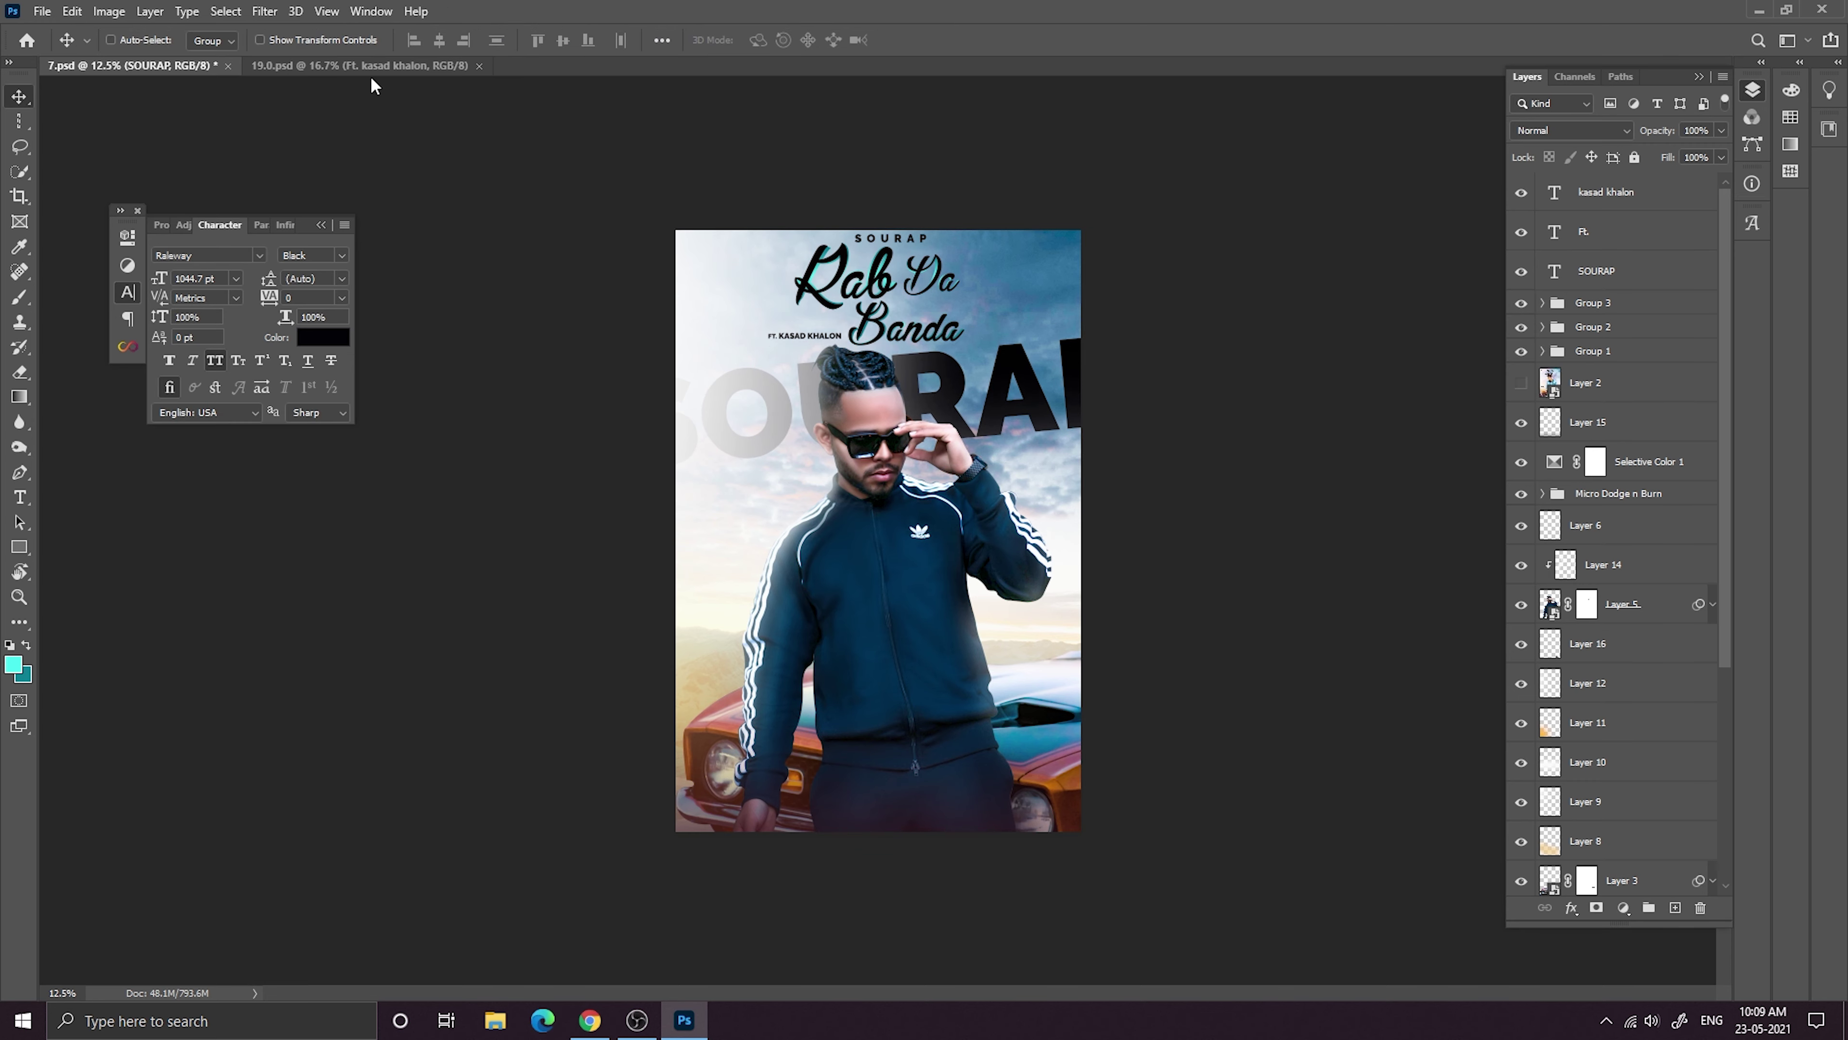
pyautogui.click(259, 255)
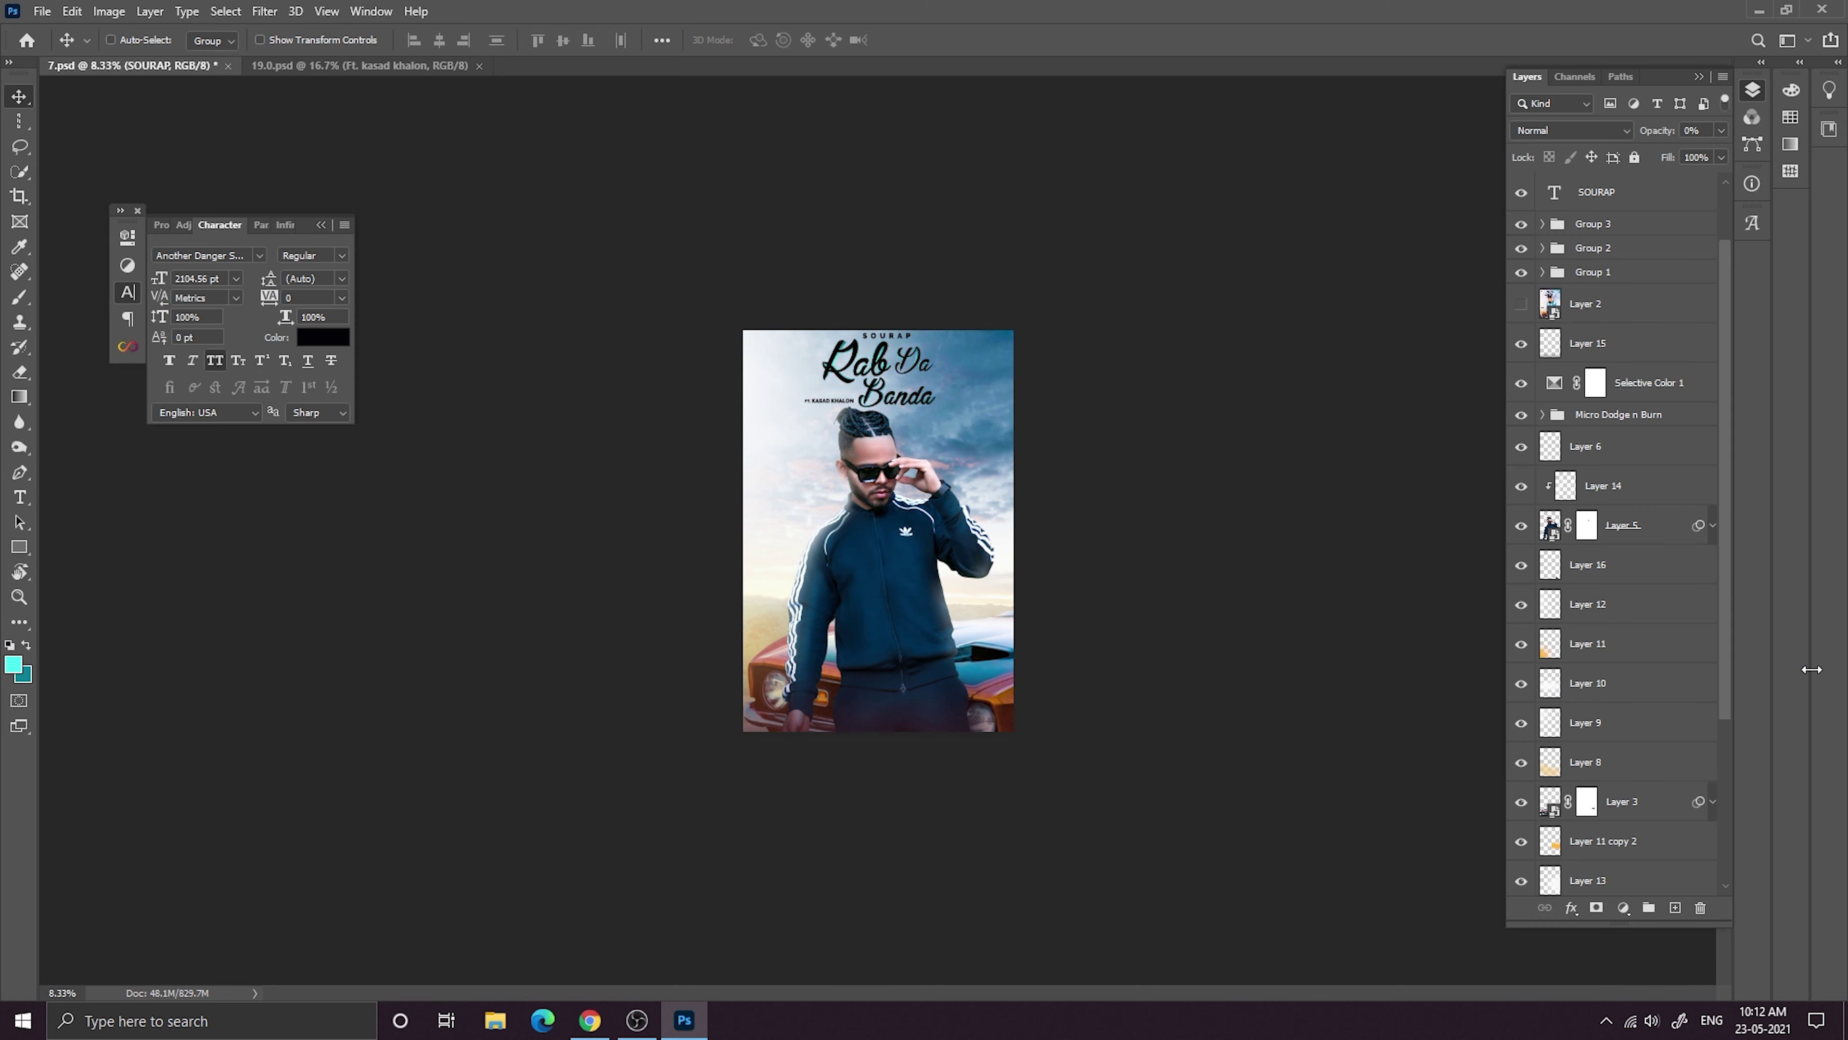
# Set the background artist-name layer to Soft Light blending at 58% opacity.
pyautogui.scroll(-4, 1613, 695)
pyautogui.moveTo(1651, 133); pyautogui.dragTo(1846, 138)
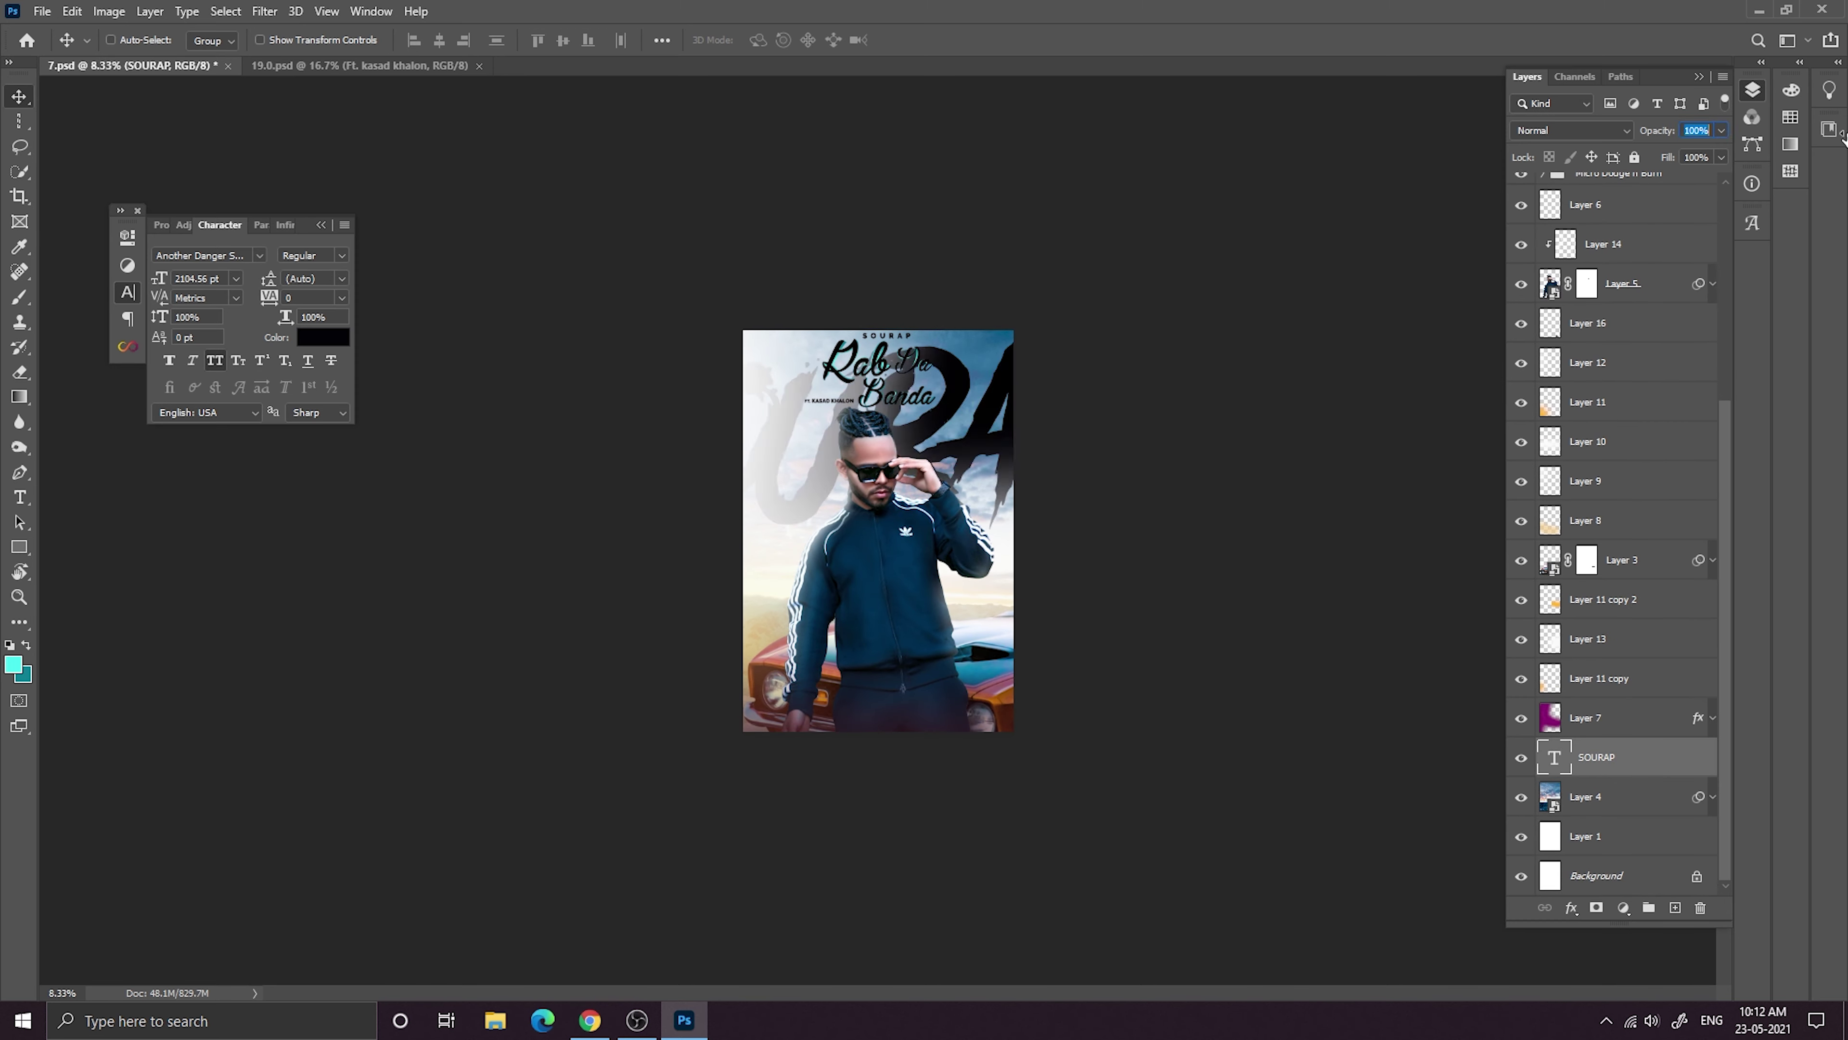
pyautogui.click(1556, 133)
pyautogui.click(1554, 375)
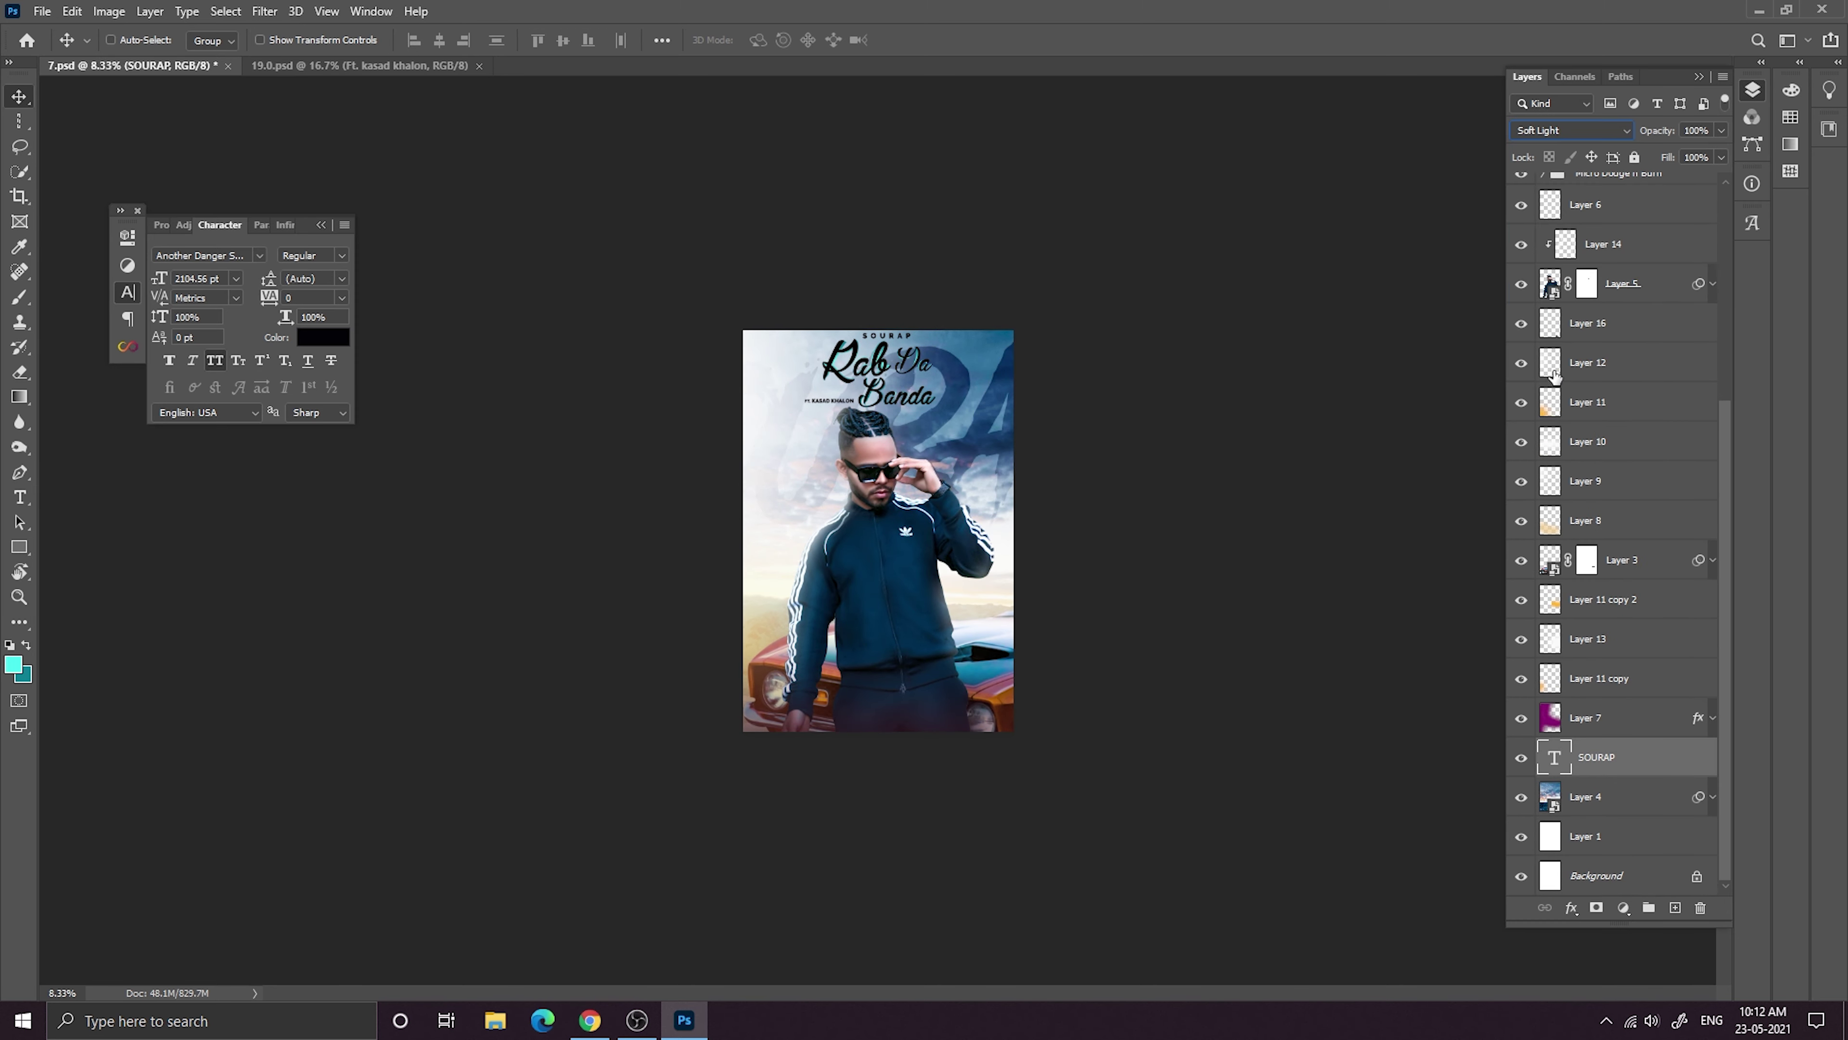
pyautogui.click(1614, 134)
pyautogui.click(1545, 379)
pyautogui.moveTo(1659, 134); pyautogui.dragTo(1644, 133)
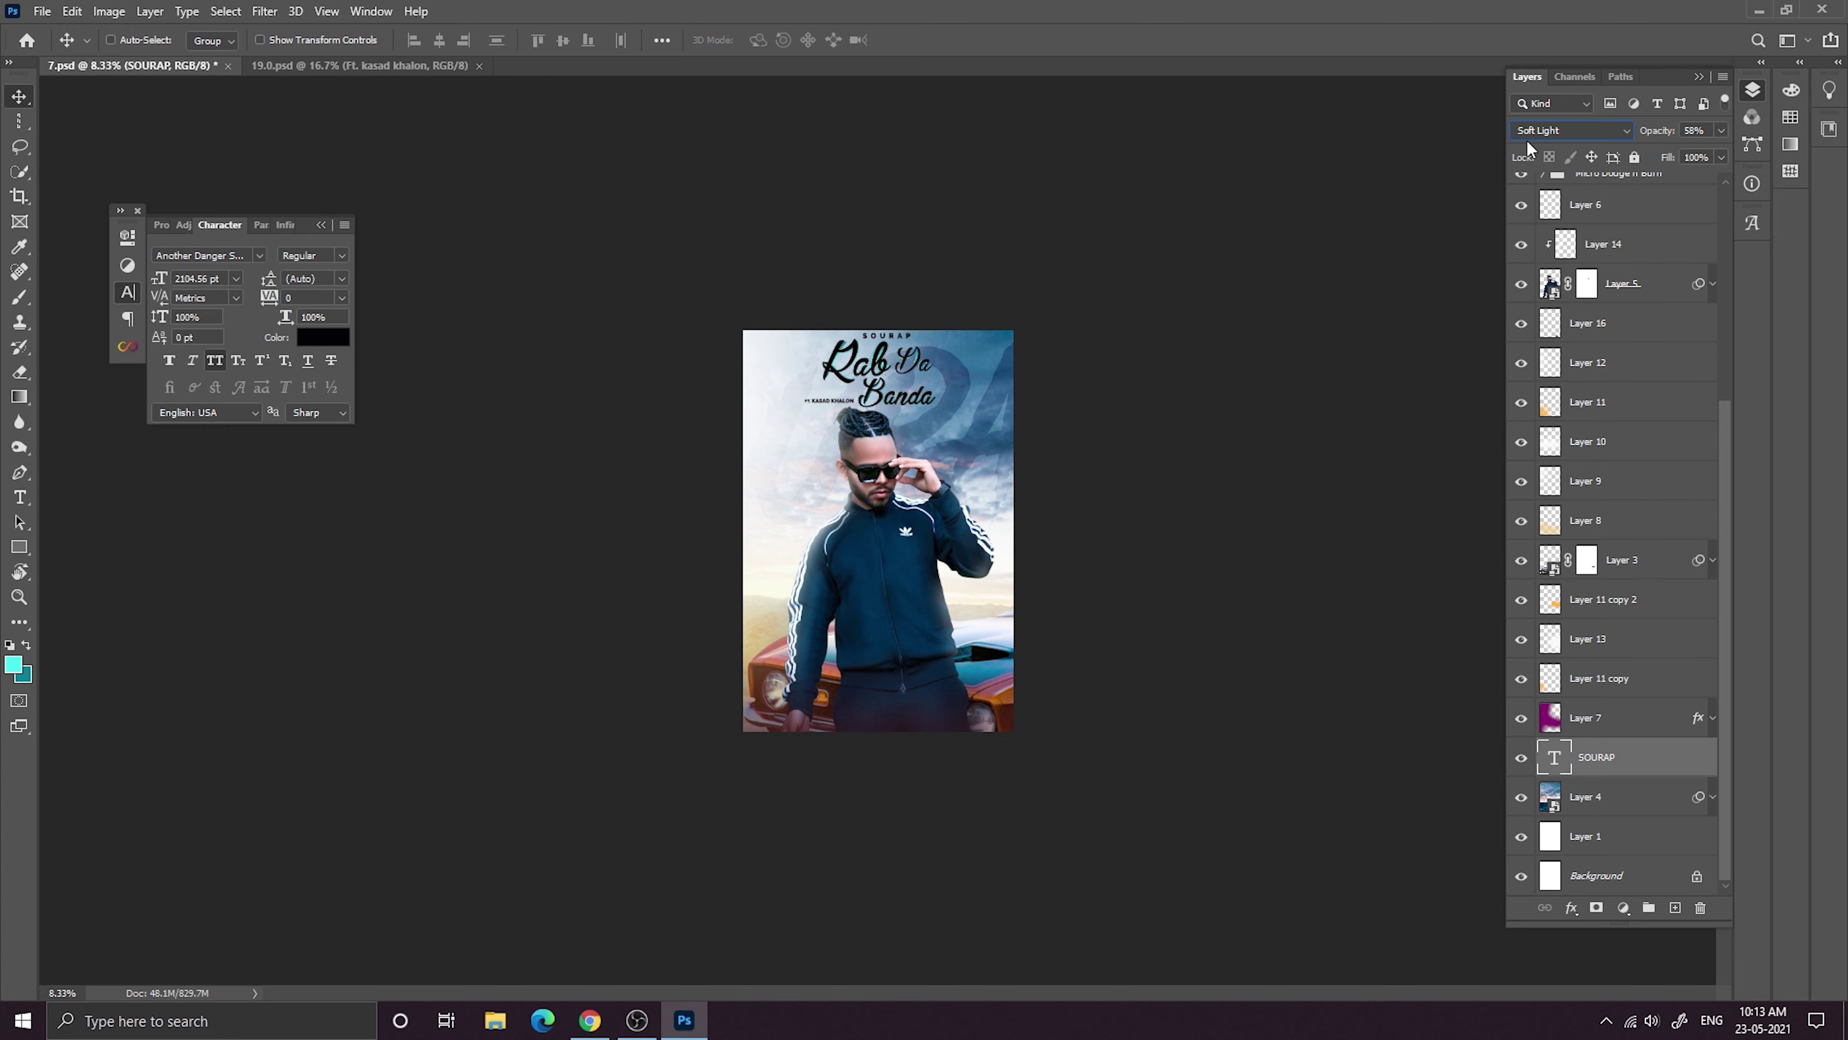
# Examine at several magnifications how the faded background lettering blends with the sky and title.
pyautogui.hotkey('ctrl', '+')
pyautogui.hotkey('ctrl', '+')
pyautogui.hotkey('ctrl', '-')
pyautogui.hotkey('ctrl', '-')
pyautogui.hotkey('ctrl', '+')
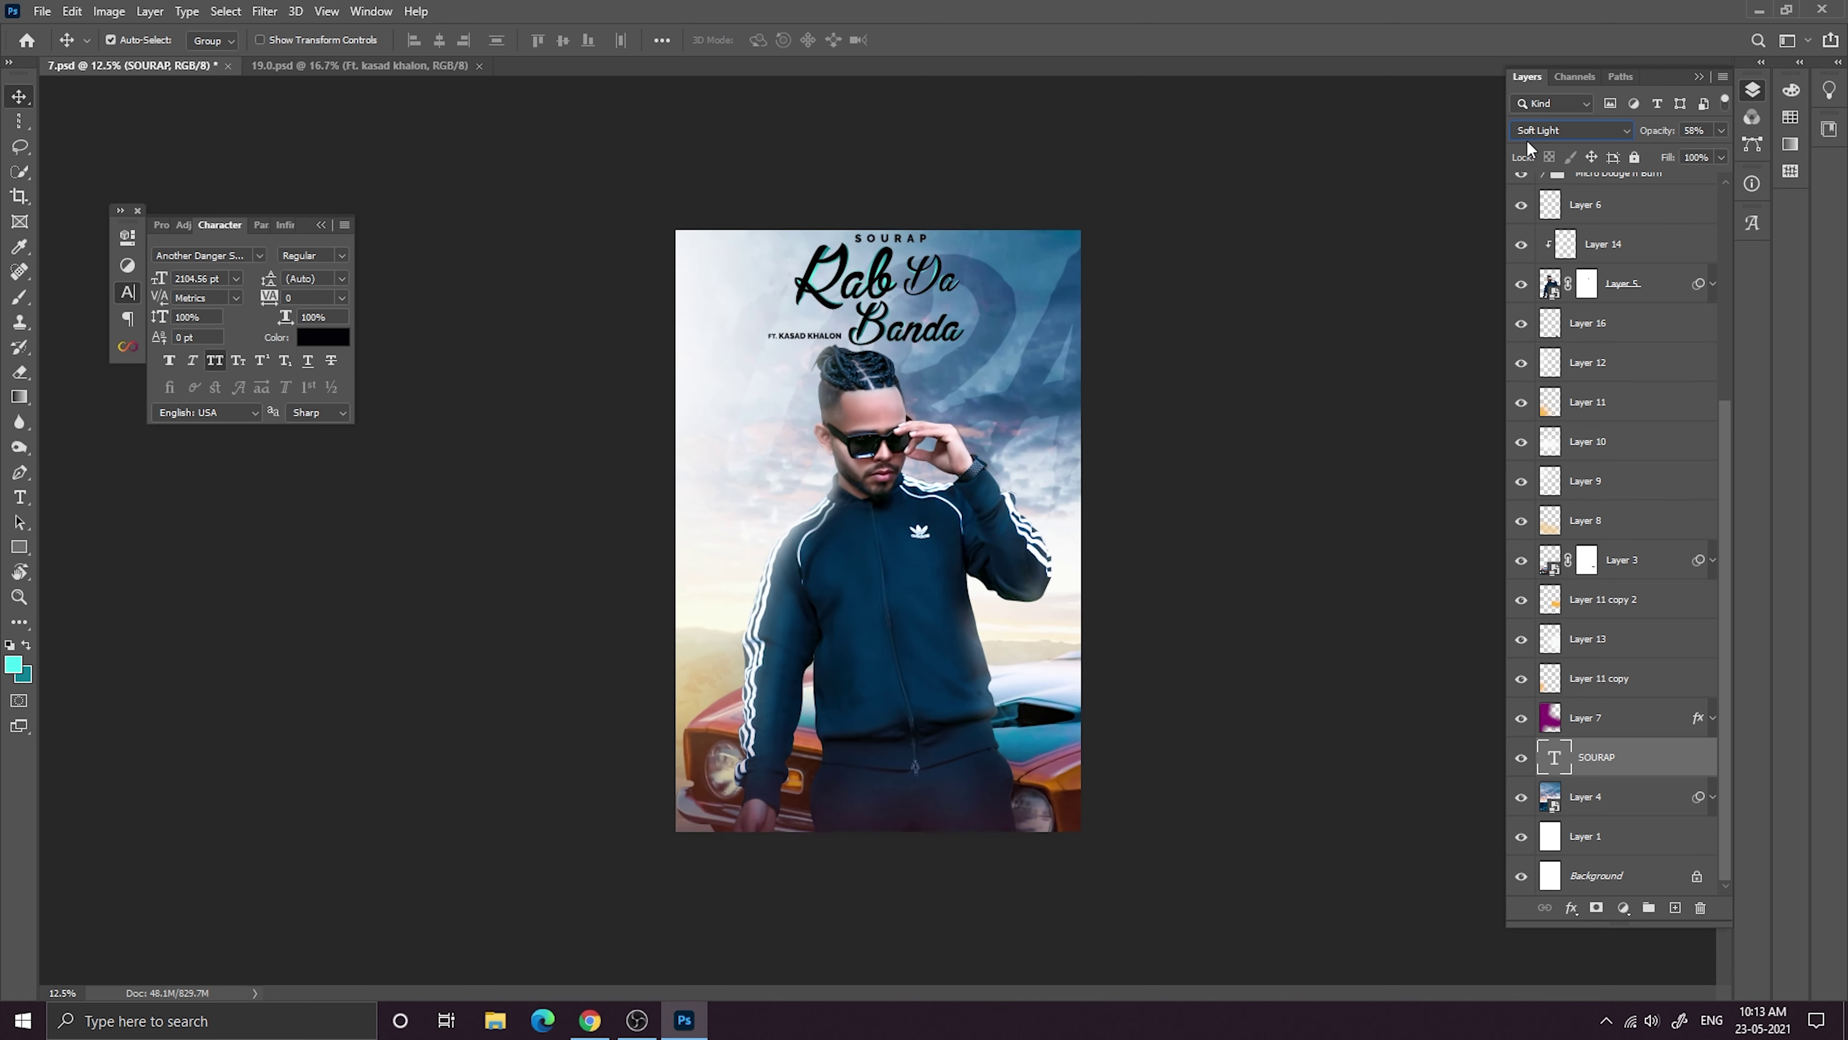
pyautogui.hotkey('ctrl', '+')
pyautogui.hotkey('ctrl', '-')
pyautogui.hotkey('ctrl', '-')
pyautogui.hotkey('ctrl', '-')
pyautogui.hotkey('ctrl', '+')
pyautogui.hotkey('ctrl', '+')
pyautogui.hotkey('ctrl', '+')
pyautogui.hotkey('ctrl', '-')
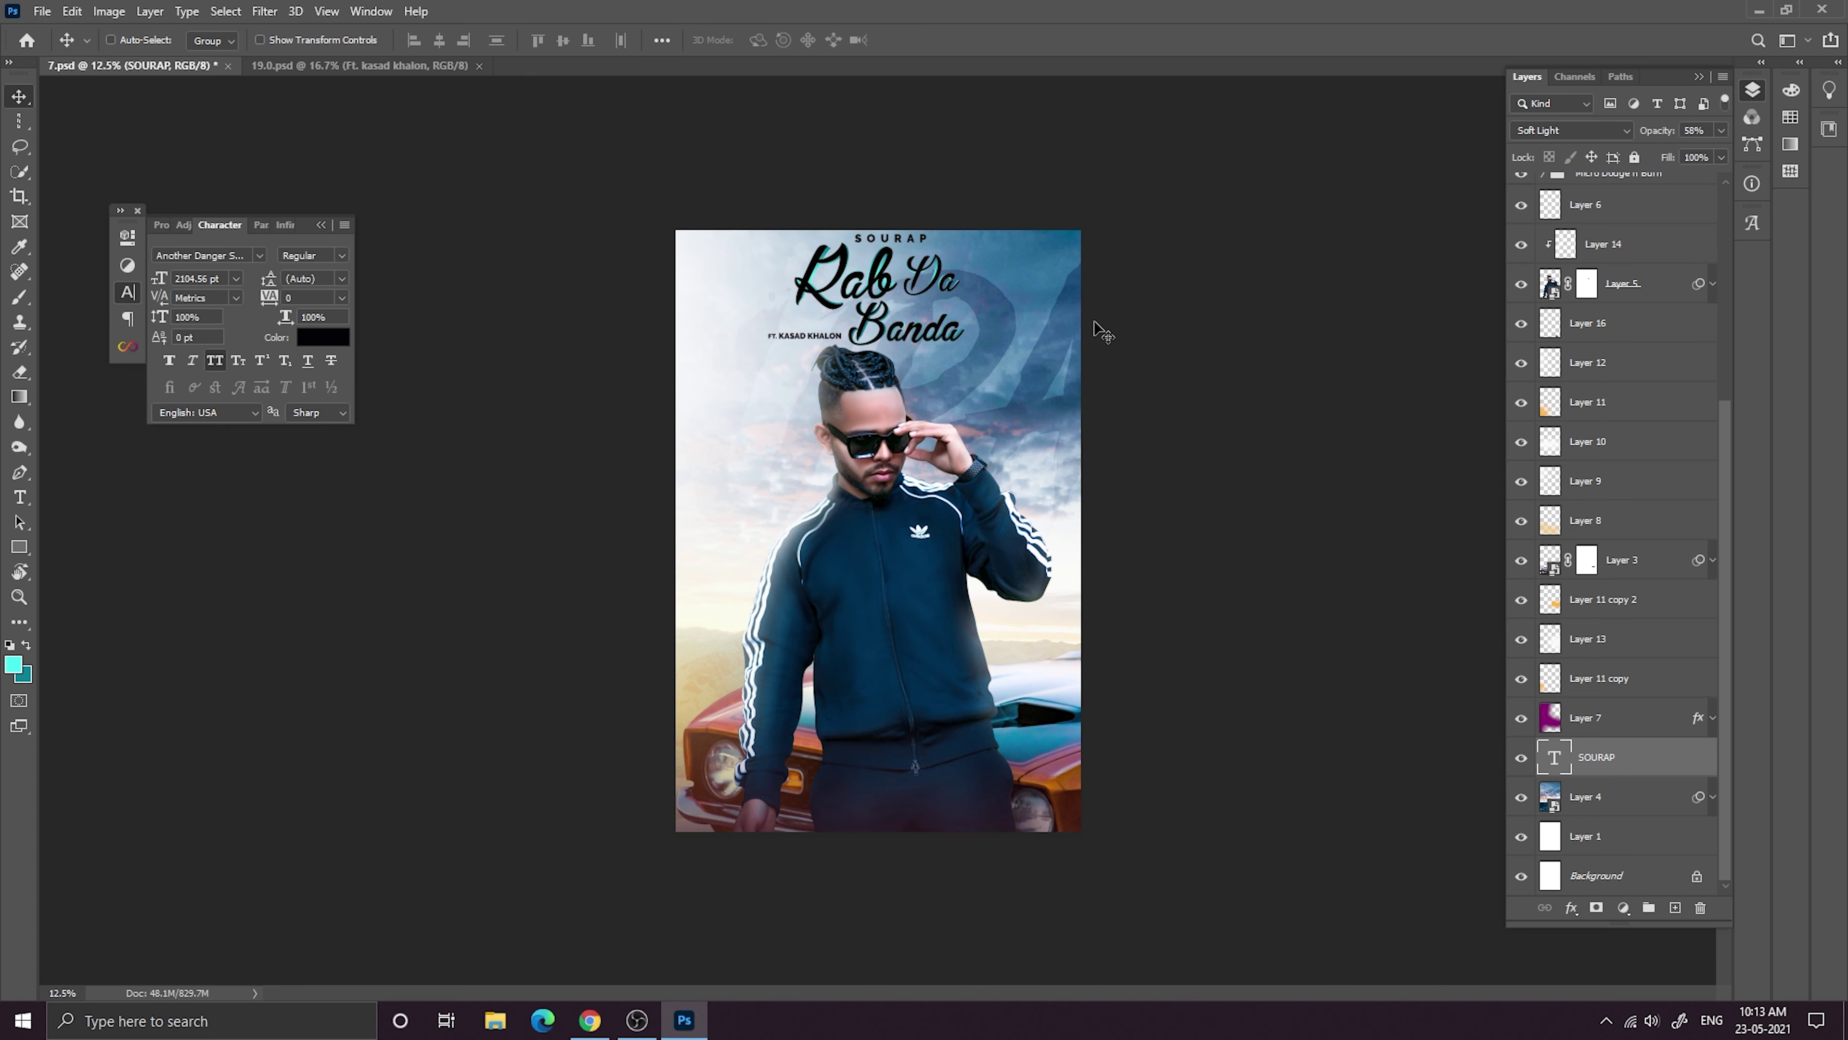
# Lower the background artist-name layer's opacity to 53%.
pyautogui.hotkey('ctrl', '-')
pyautogui.hotkey('ctrl', '+')
pyautogui.hotkey('ctrl', '+')
pyautogui.hotkey('ctrl', '-')
pyautogui.hotkey('ctrl', '-')
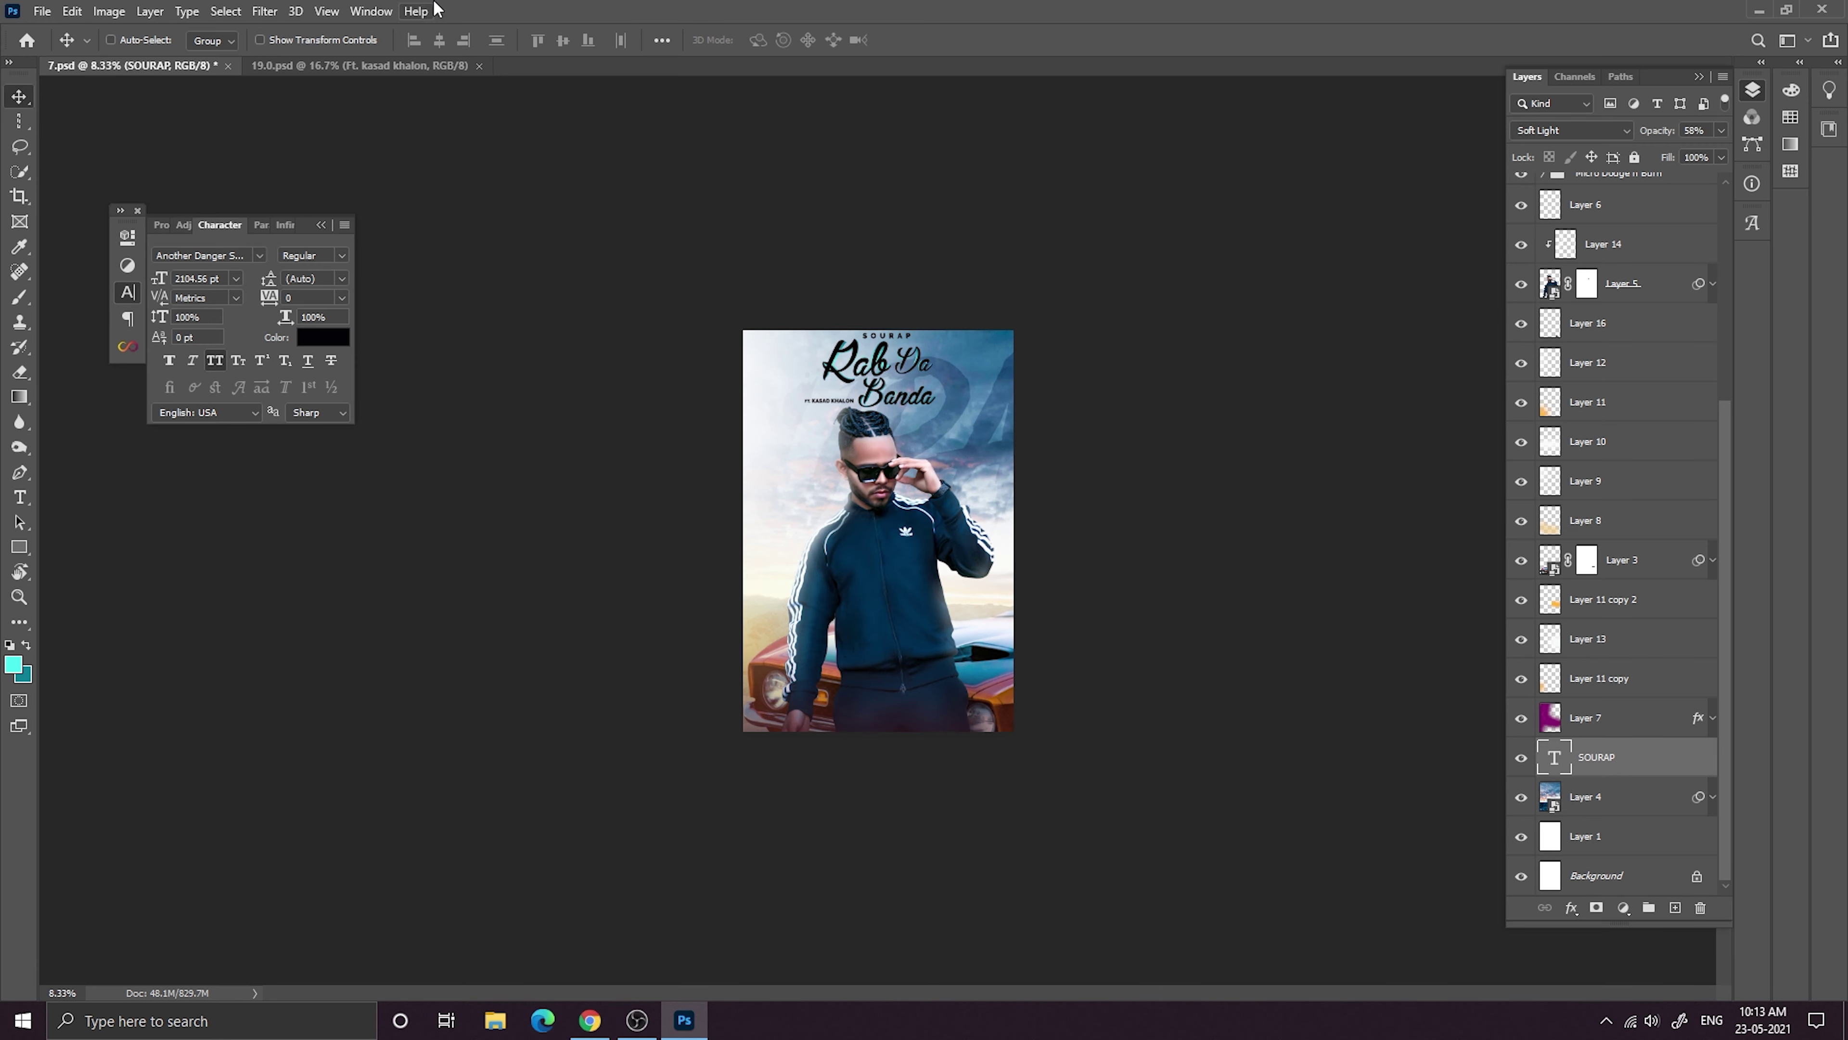
pyautogui.moveTo(1656, 131); pyautogui.dragTo(1648, 131)
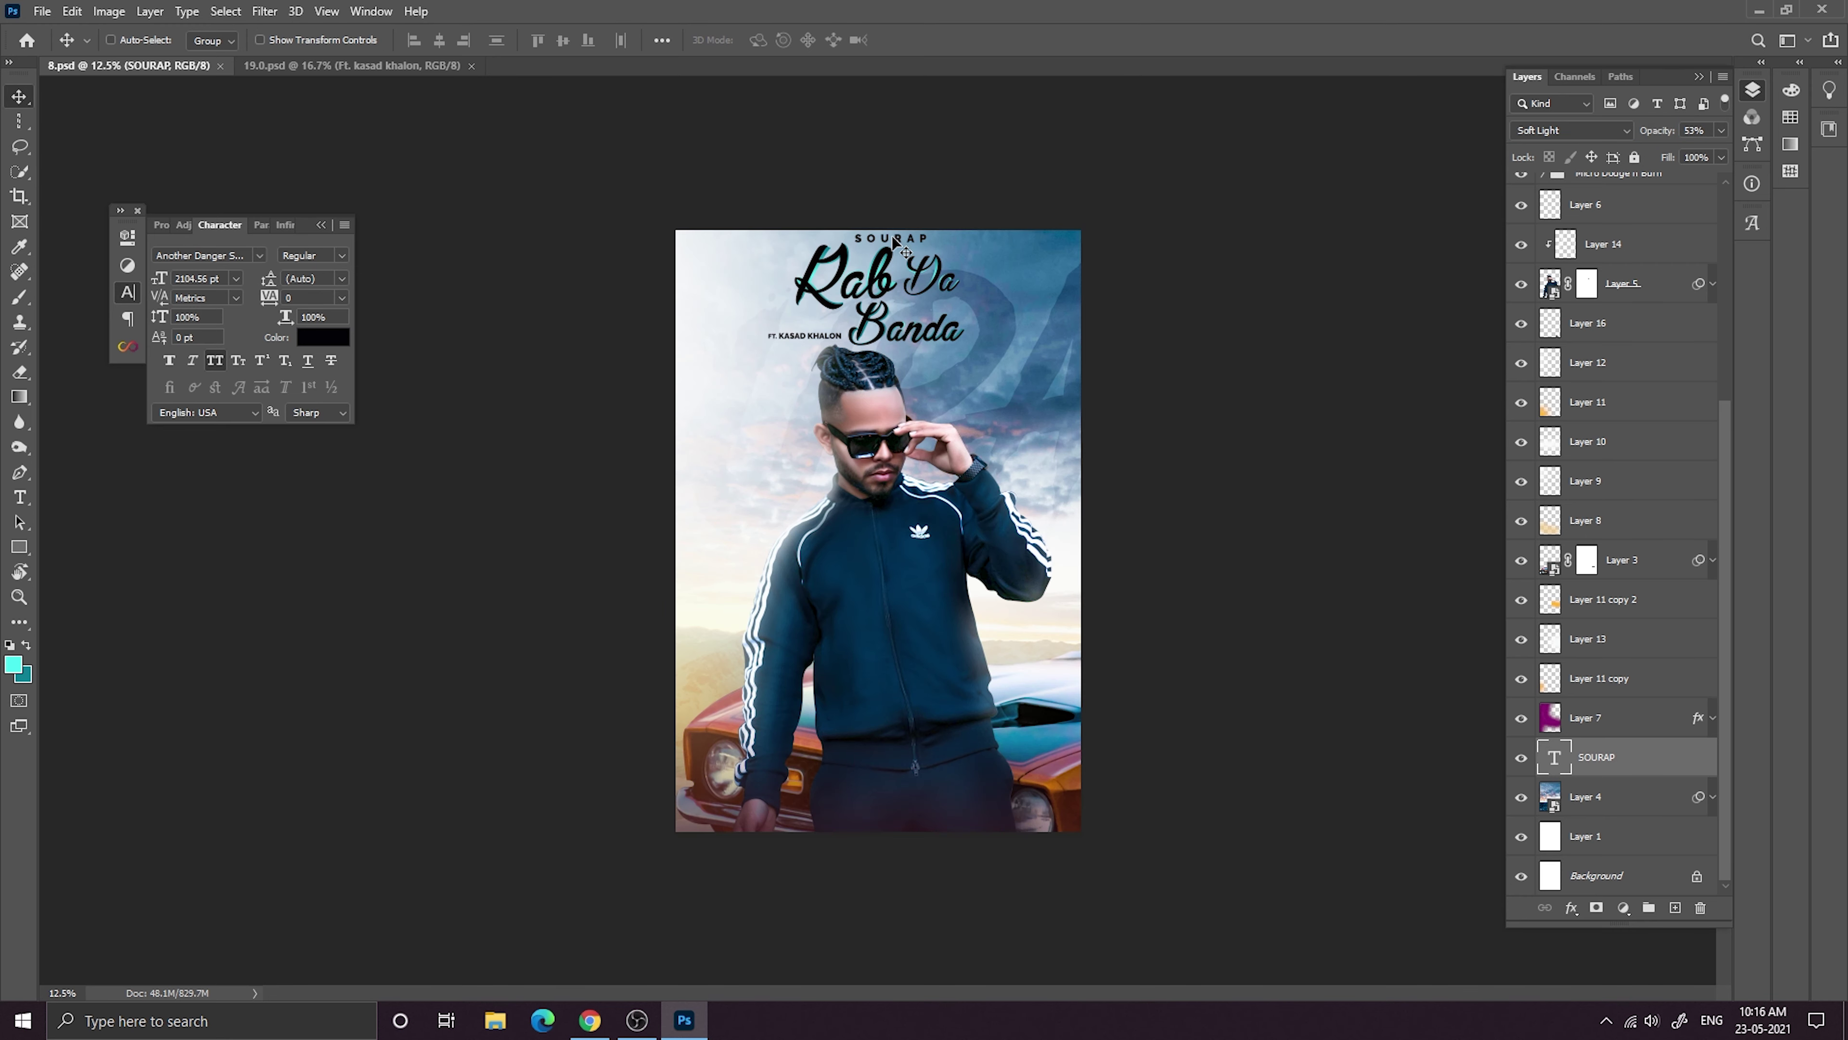
pyautogui.rightClick(901, 235)
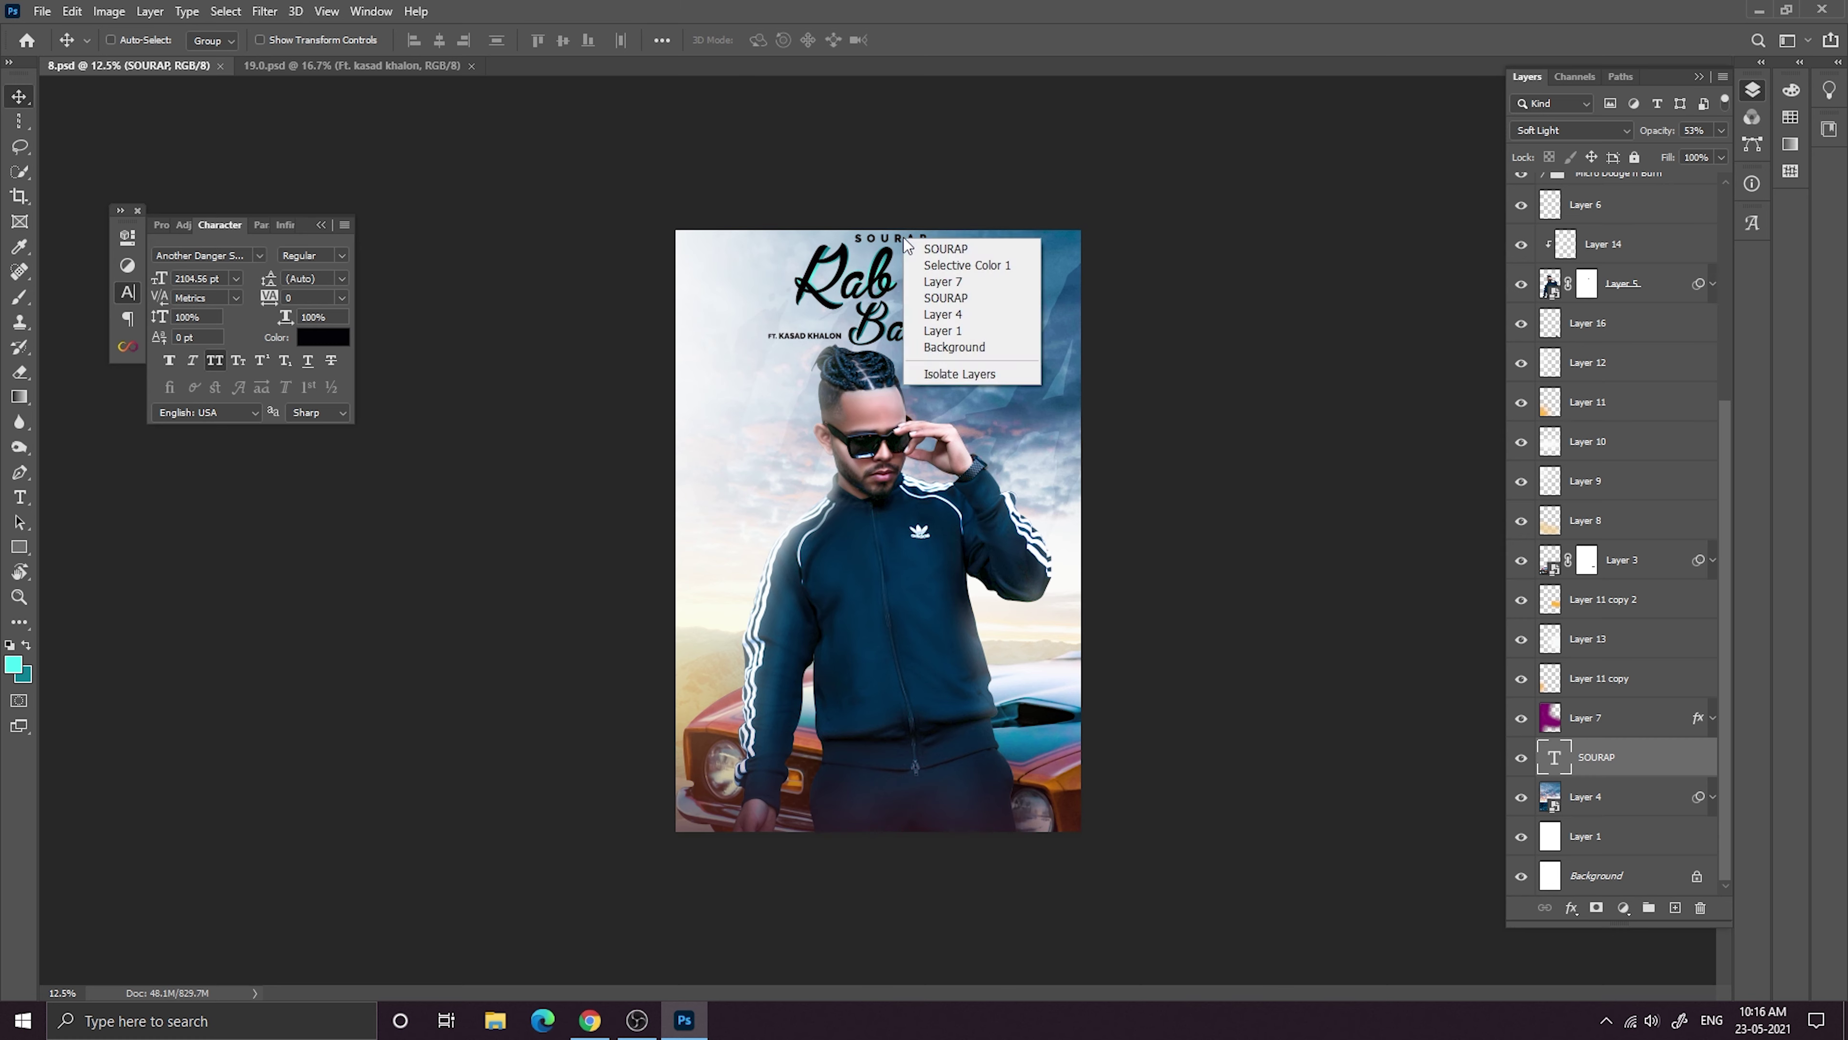
pyautogui.click(918, 297)
pyautogui.moveTo(897, 239); pyautogui.dragTo(888, 237)
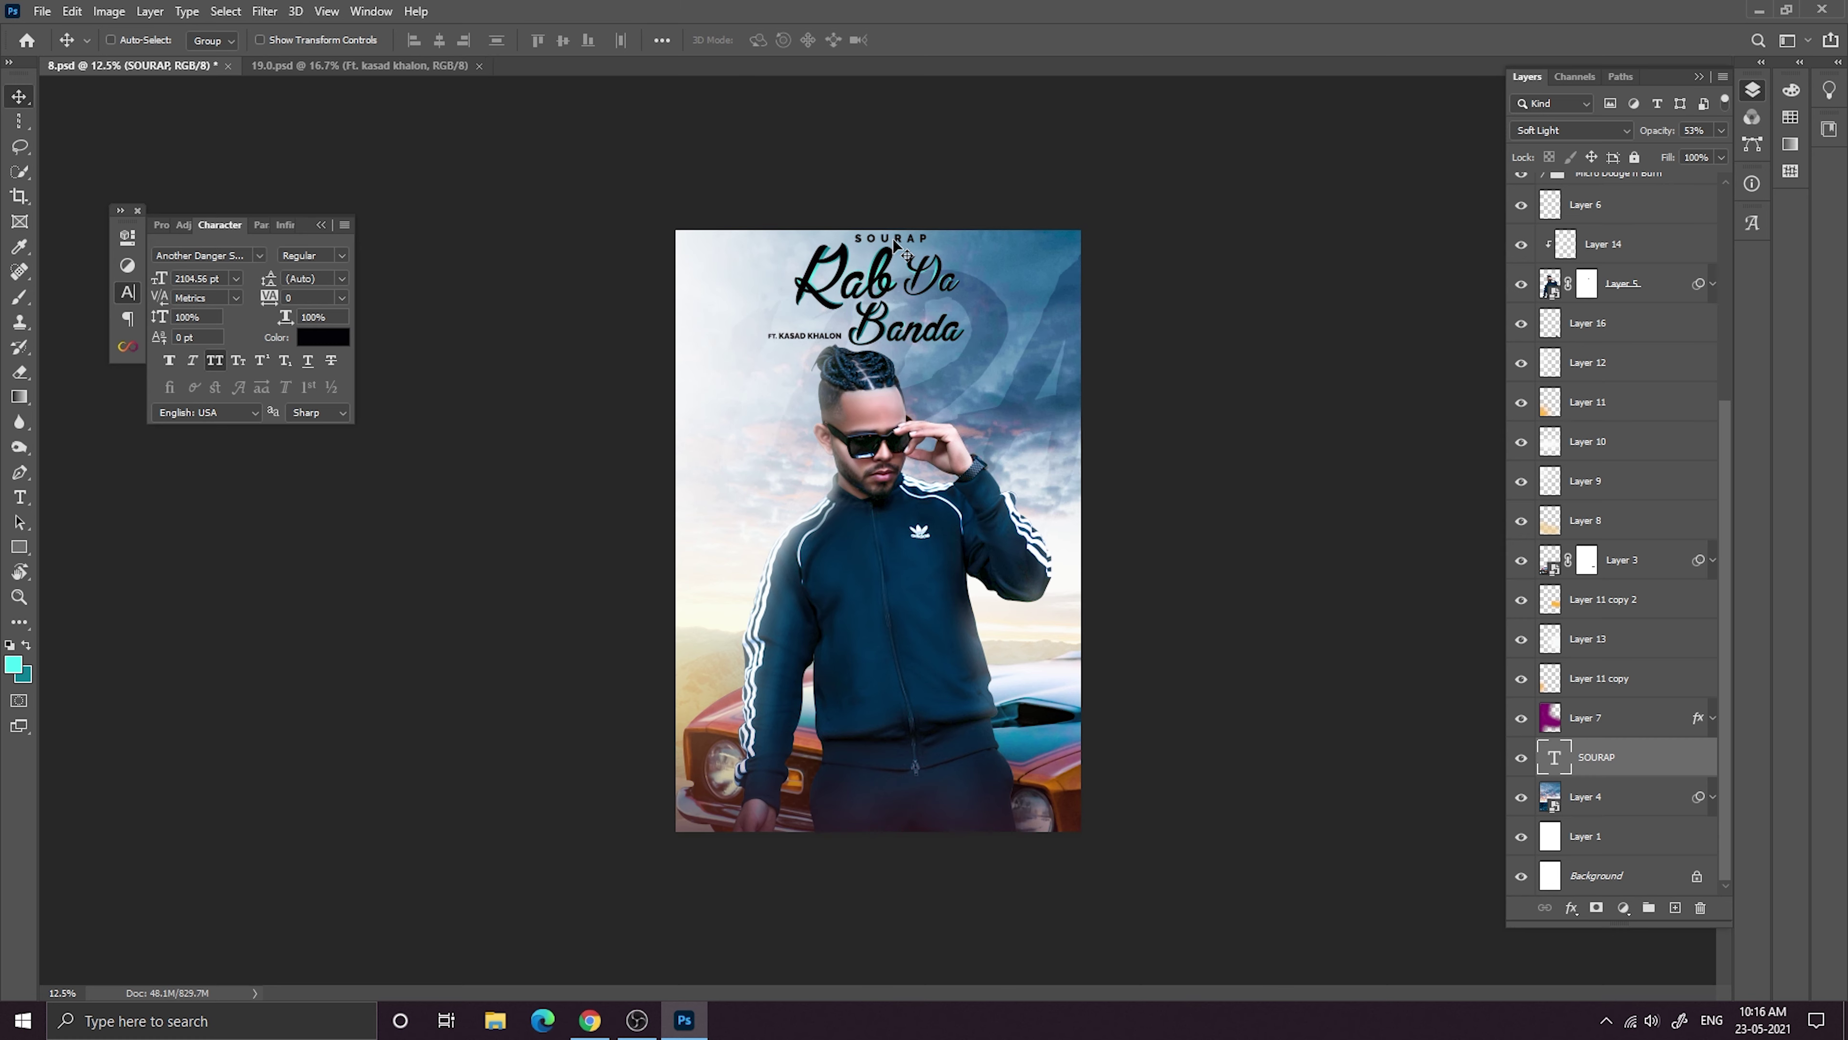
pyautogui.hotkey('ctrl', 'z')
pyautogui.hotkey('ctrl', 'z')
# Select the small artist-name layer above the title, check it by toggling its visibility, and nudge it slightly right.
pyautogui.scroll(5, 1640, 341)
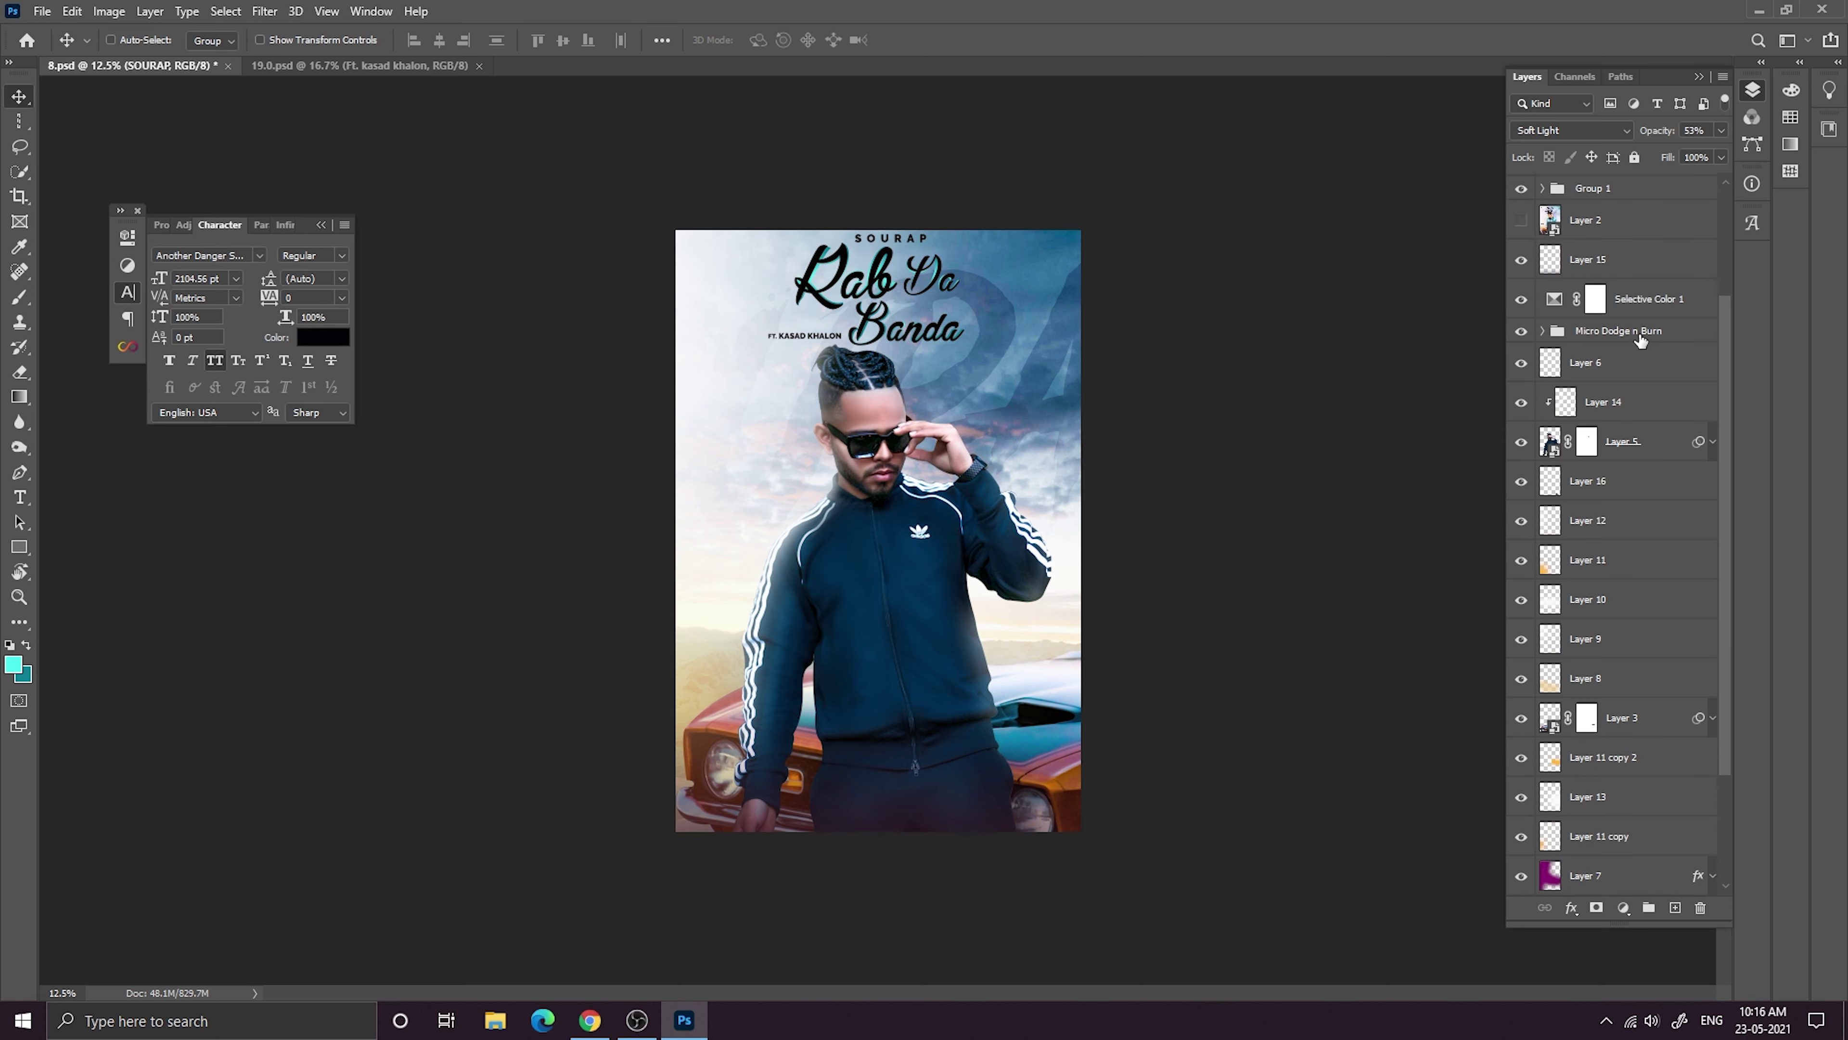
pyautogui.click(1602, 263)
pyautogui.click(1523, 273)
pyautogui.click(1521, 272)
pyautogui.moveTo(911, 240); pyautogui.dragTo(929, 241)
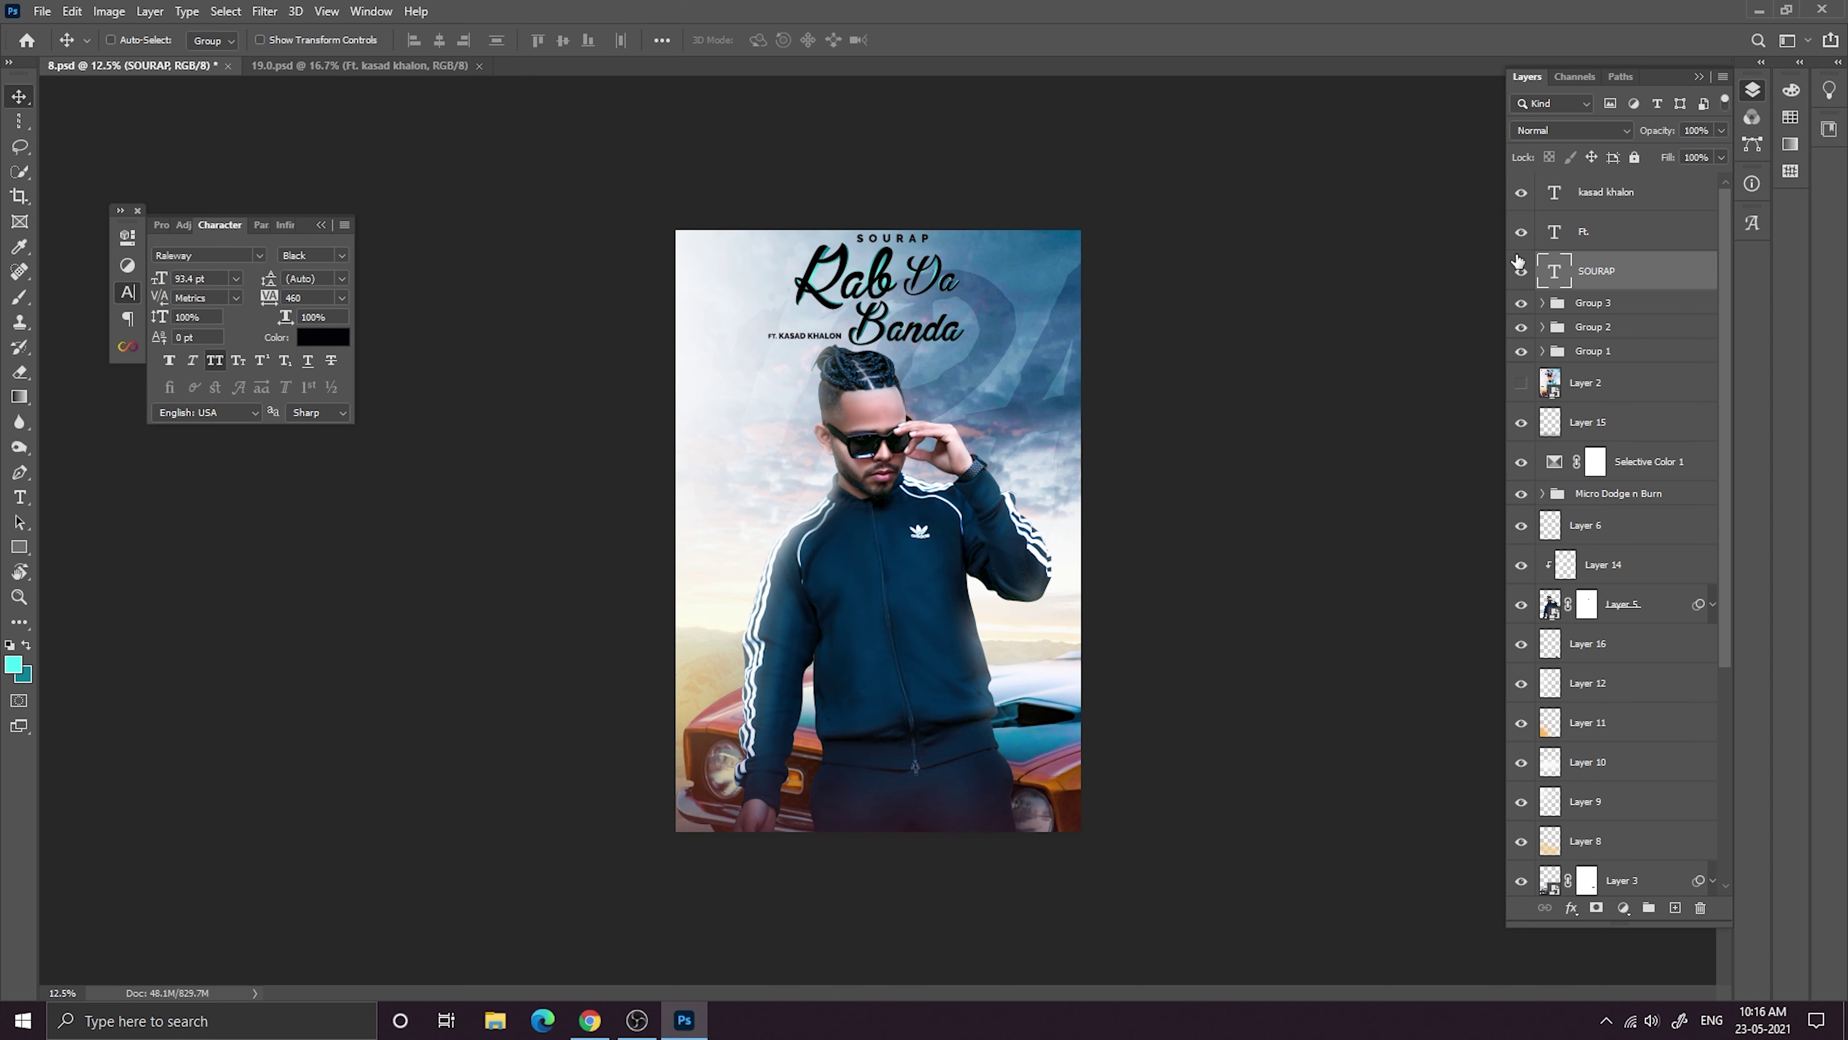
pyautogui.click(1519, 270)
pyautogui.click(1518, 270)
pyautogui.scroll(-2, 1308, 217)
pyautogui.scroll(3, 1307, 217)
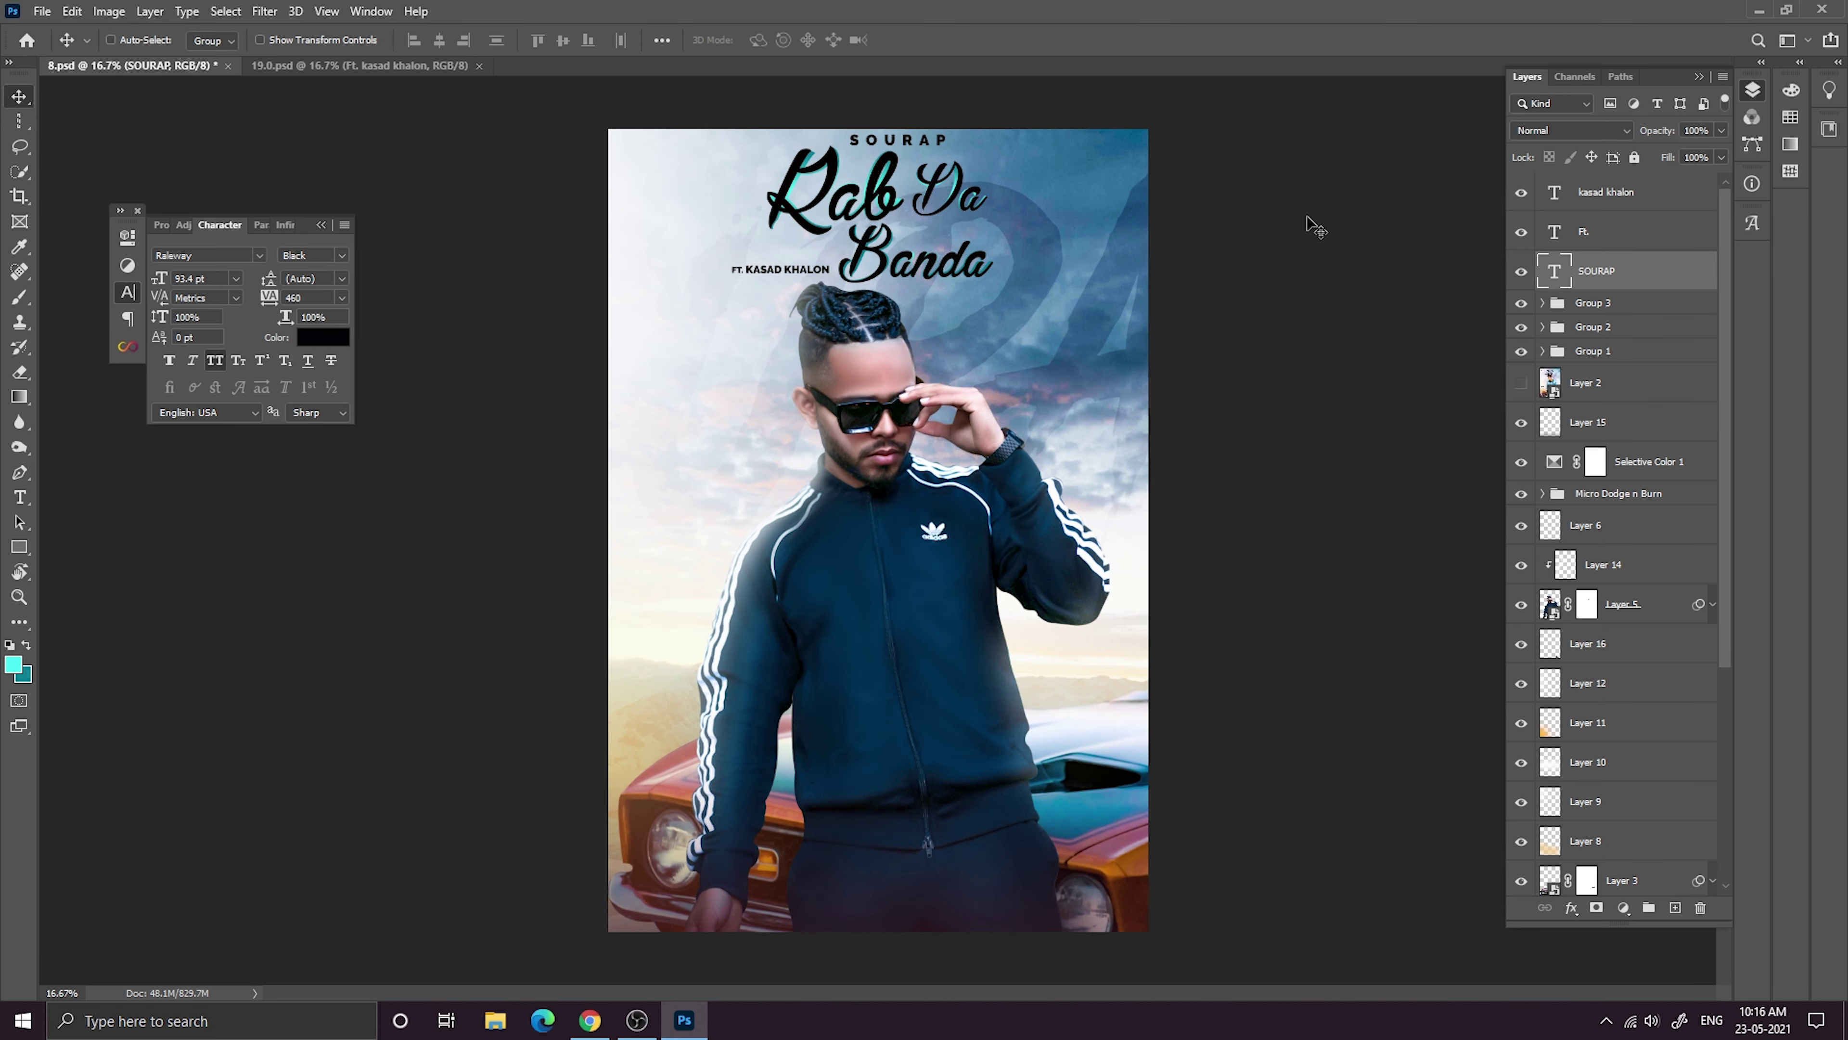
pyautogui.scroll(-1, 1307, 217)
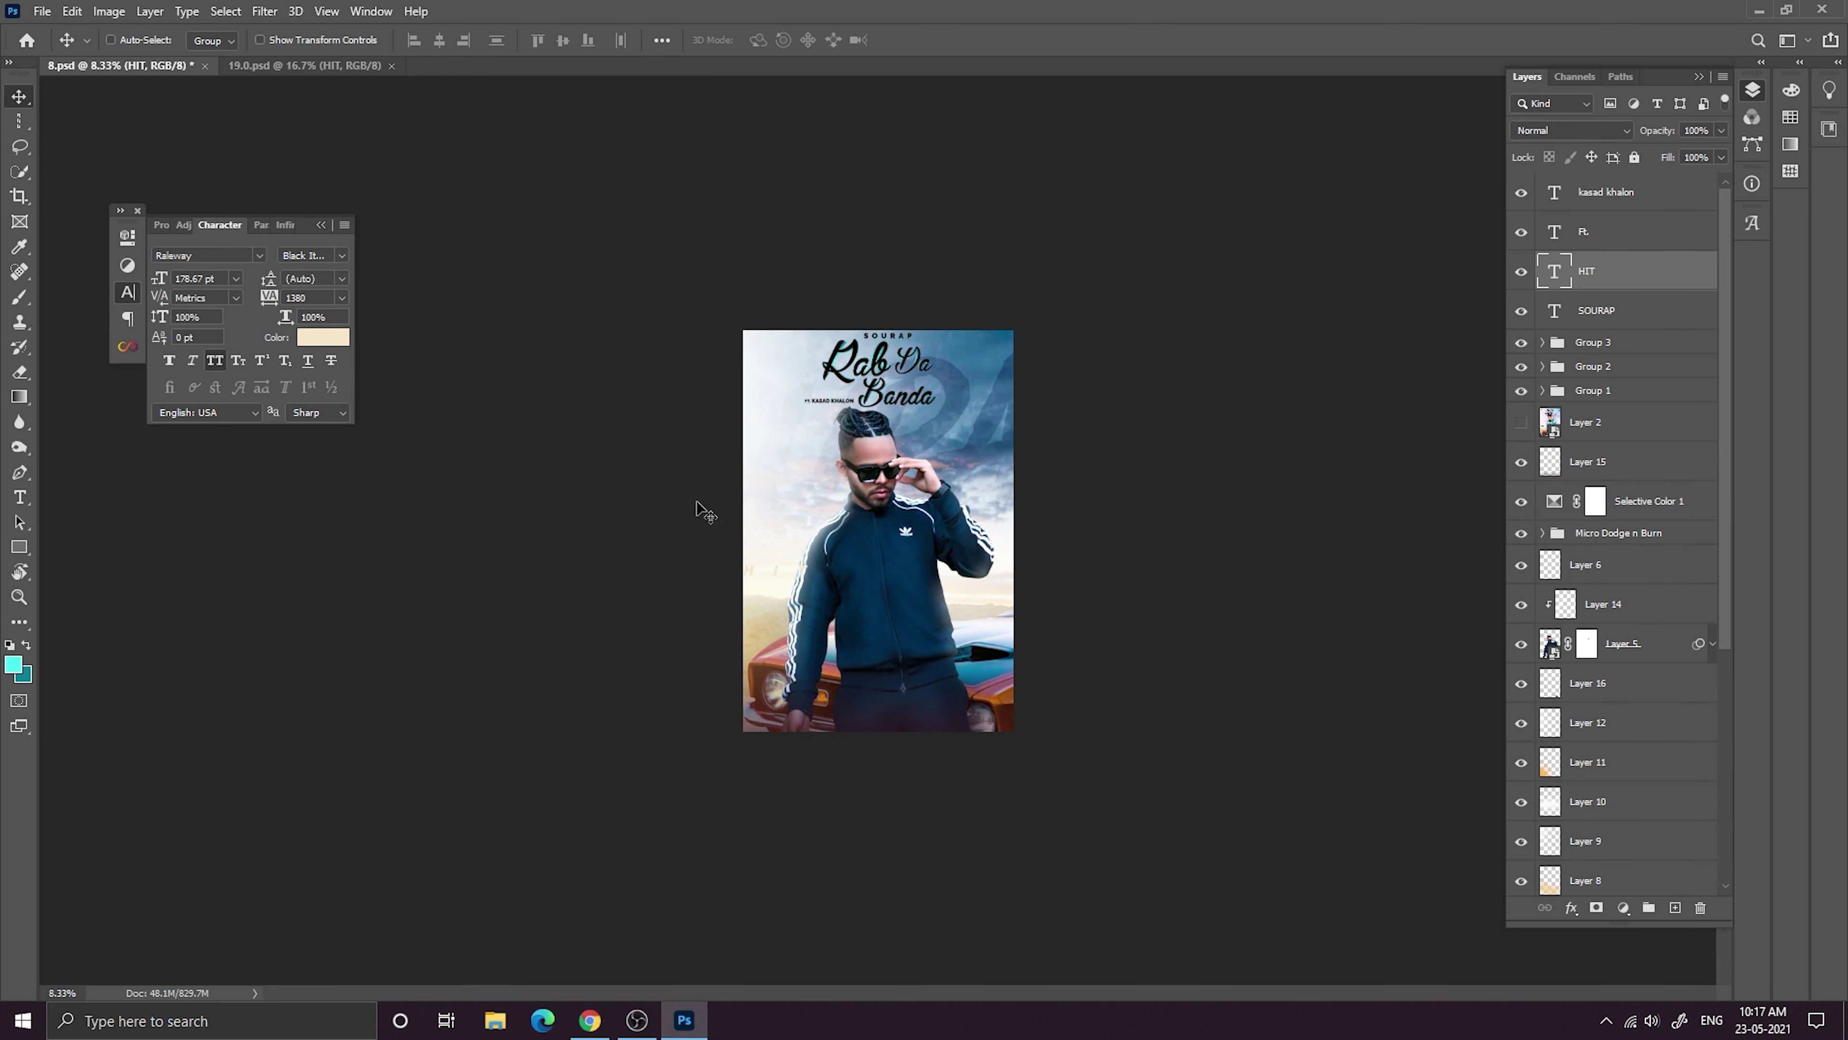
# Move the HIT text onto the front of the jacket and place its layer at the top of the stack.
pyautogui.moveTo(784, 551); pyautogui.dragTo(864, 551)
pyautogui.moveTo(1635, 279); pyautogui.dragTo(1628, 178)
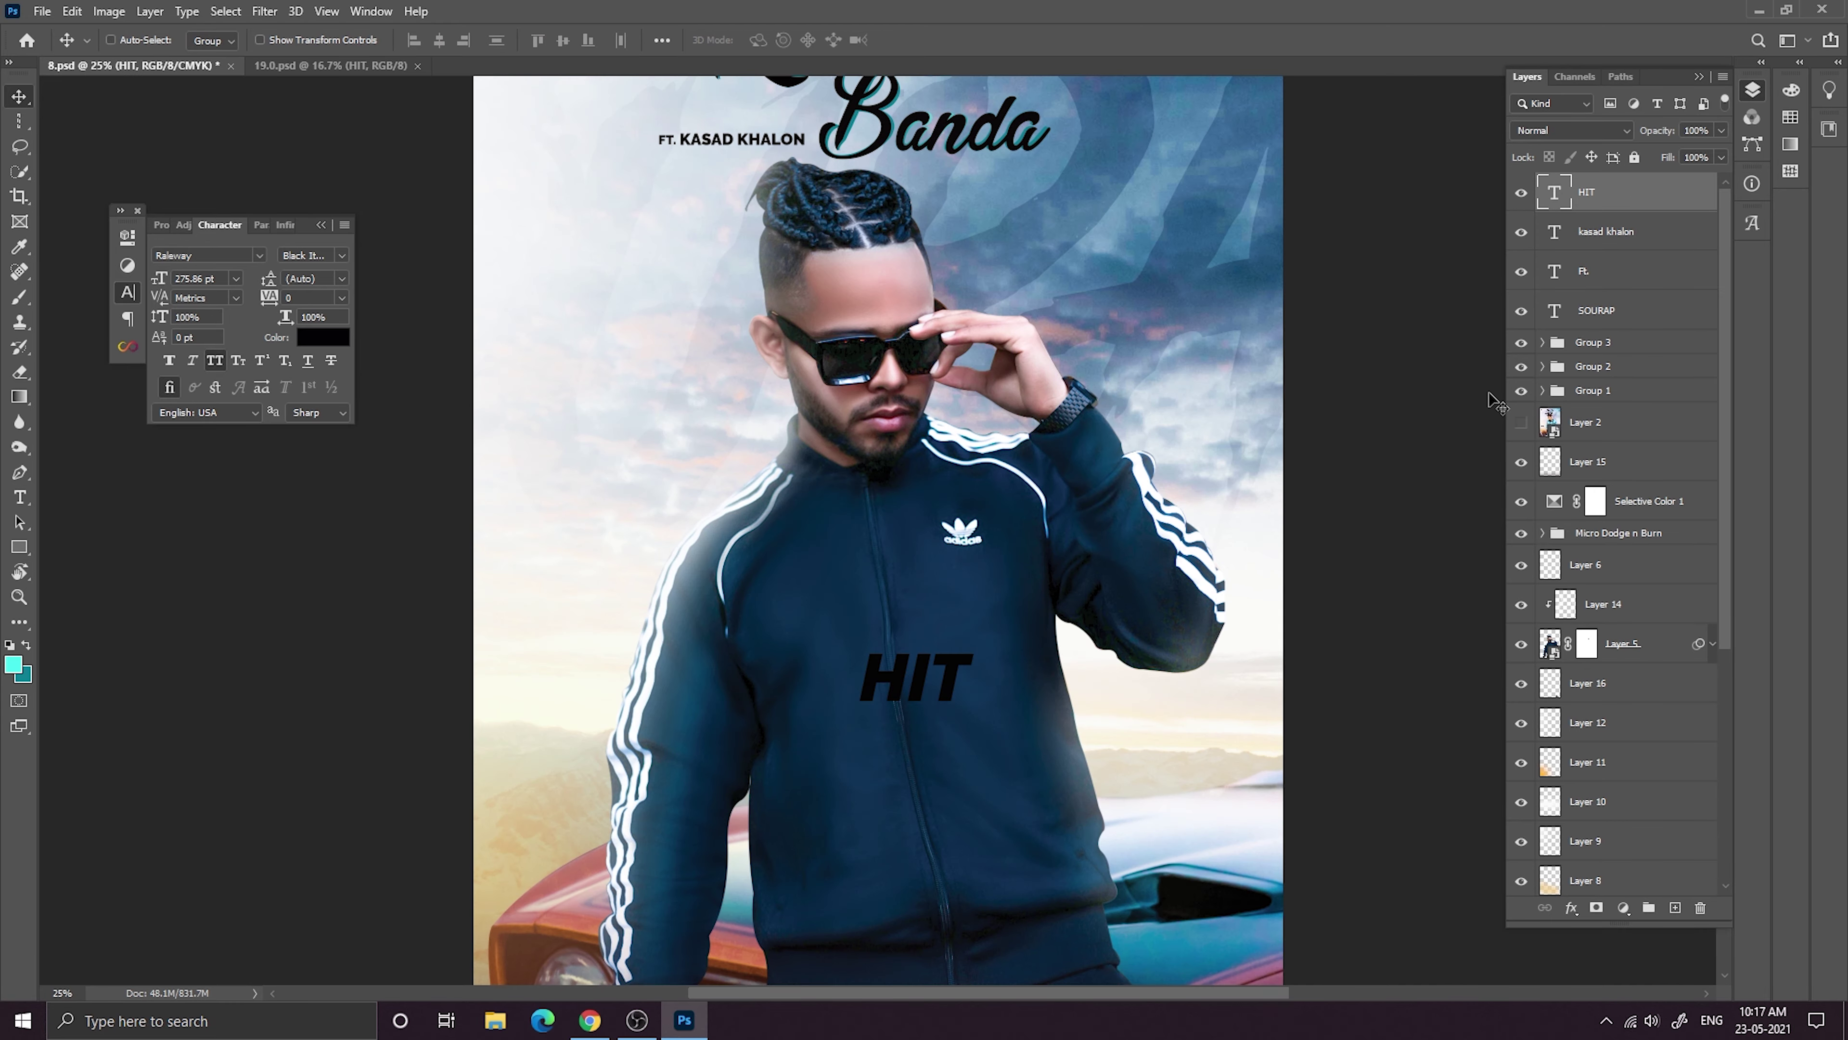
pyautogui.scroll(-4, 1488, 400)
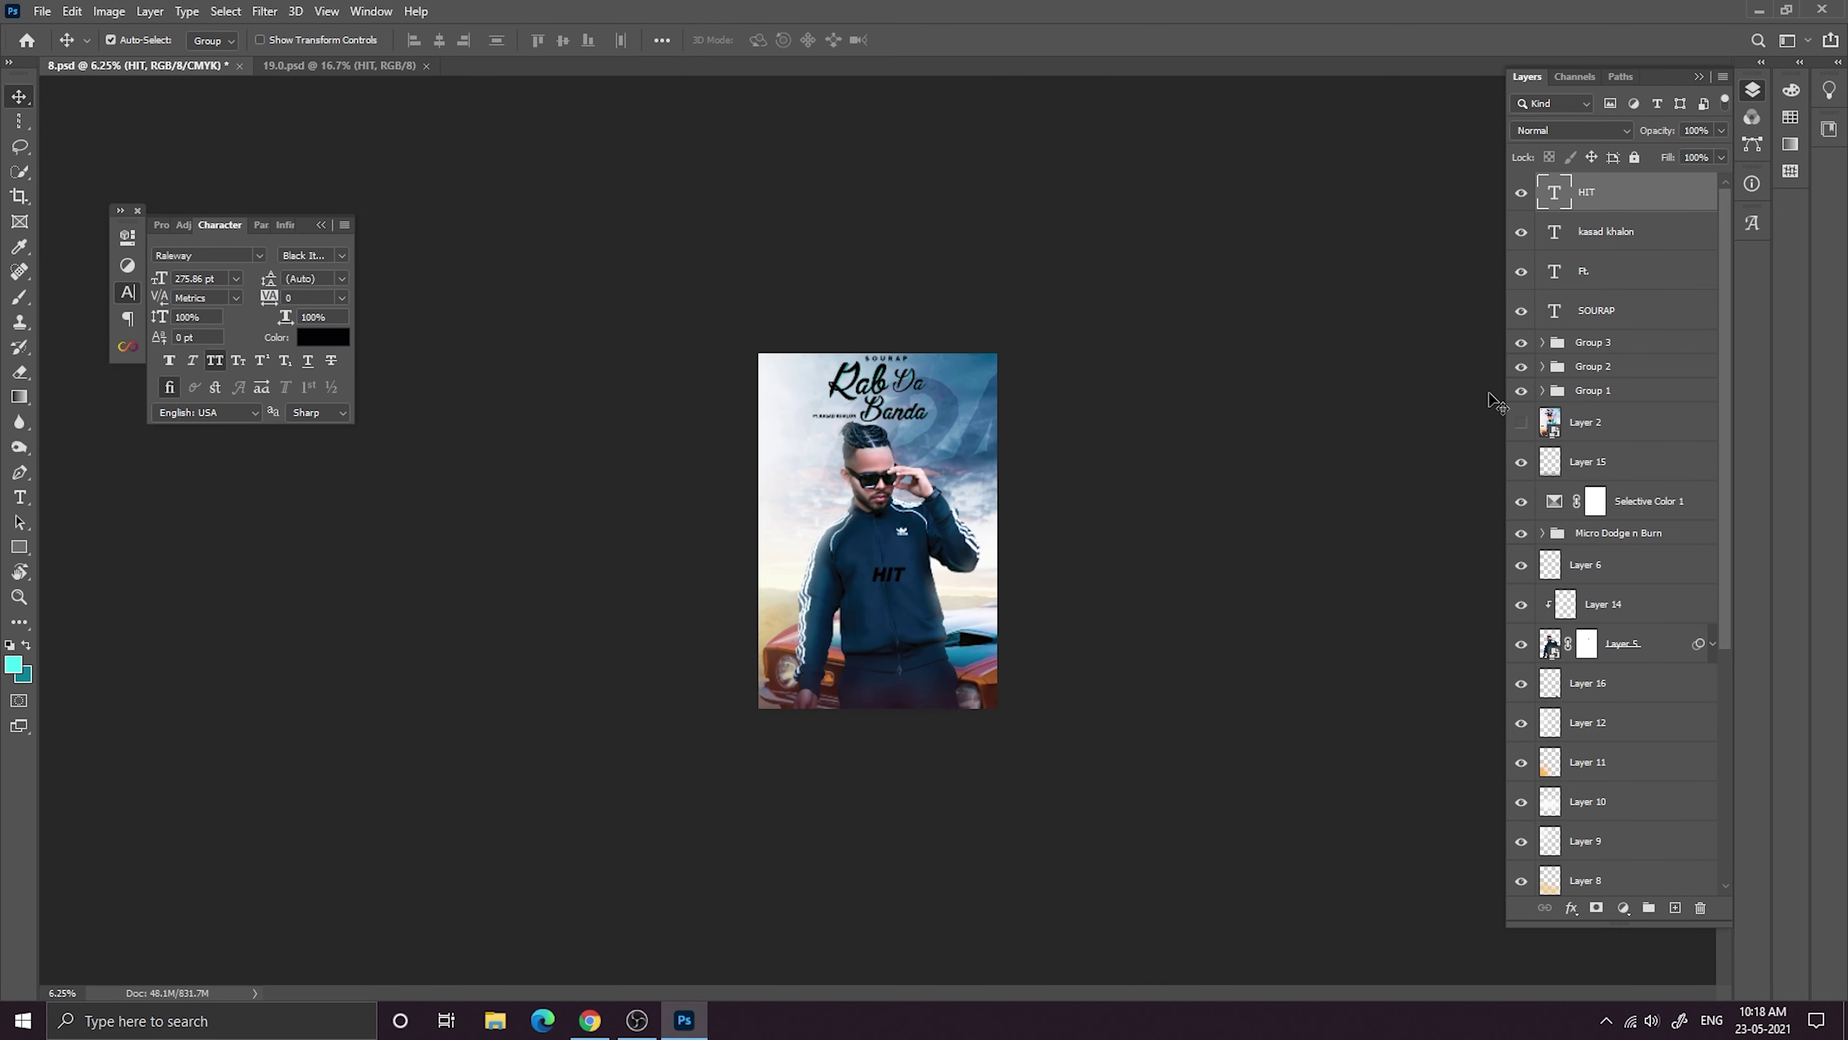
# Examine the HIT text's size, color and placement against the whole poster at several magnifications.
pyautogui.hotkey('ctrl', '+')
pyautogui.hotkey('ctrl', '+')
pyautogui.hotkey('ctrl', '+')
pyautogui.hotkey('ctrl', '-')
pyautogui.hotkey('ctrl', '-')
pyautogui.hotkey('ctrl', '-')
pyautogui.hotkey('ctrl', '+')
pyautogui.hotkey('ctrl', '+')
pyautogui.hotkey('ctrl', '-')
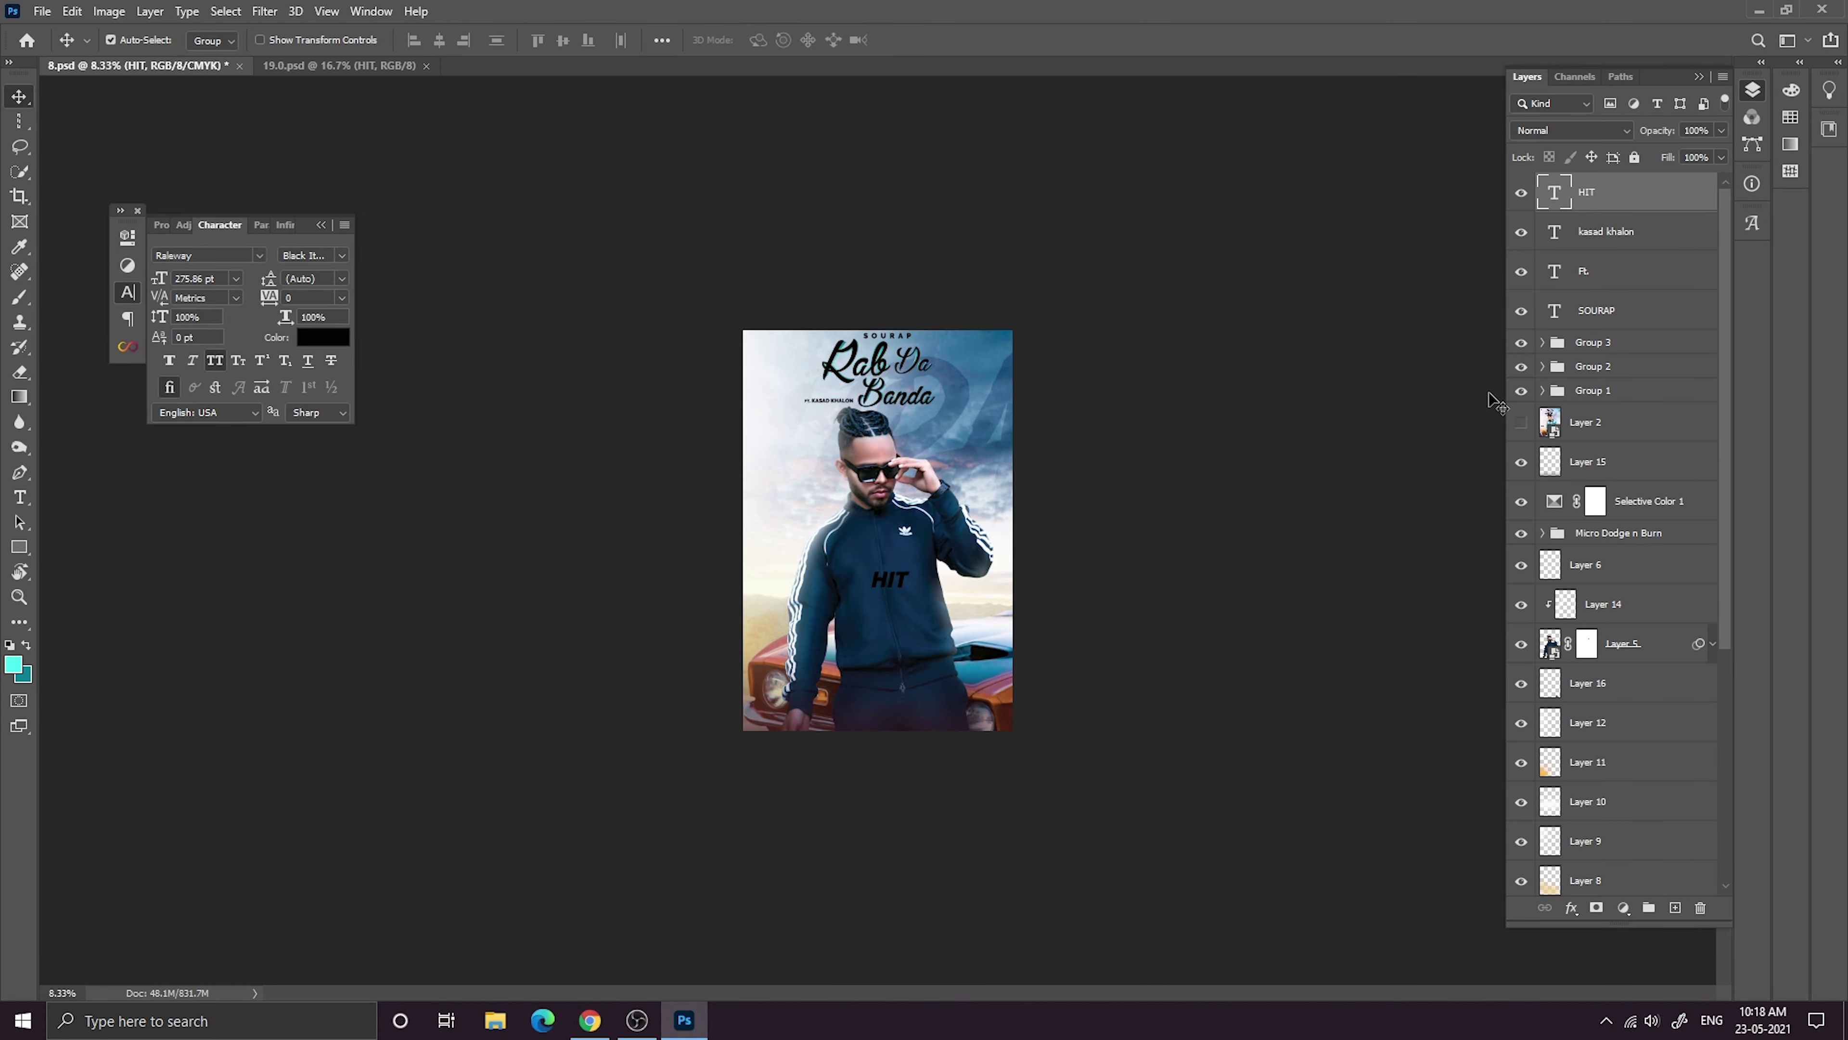
pyautogui.hotkey('ctrl', '-')
pyautogui.hotkey('ctrl', '-')
pyautogui.hotkey('ctrl', '+')
pyautogui.hotkey('ctrl', '+')
pyautogui.hotkey('ctrl', '+')
pyautogui.hotkey('ctrl', '+')
pyautogui.hotkey('ctrl', '-')
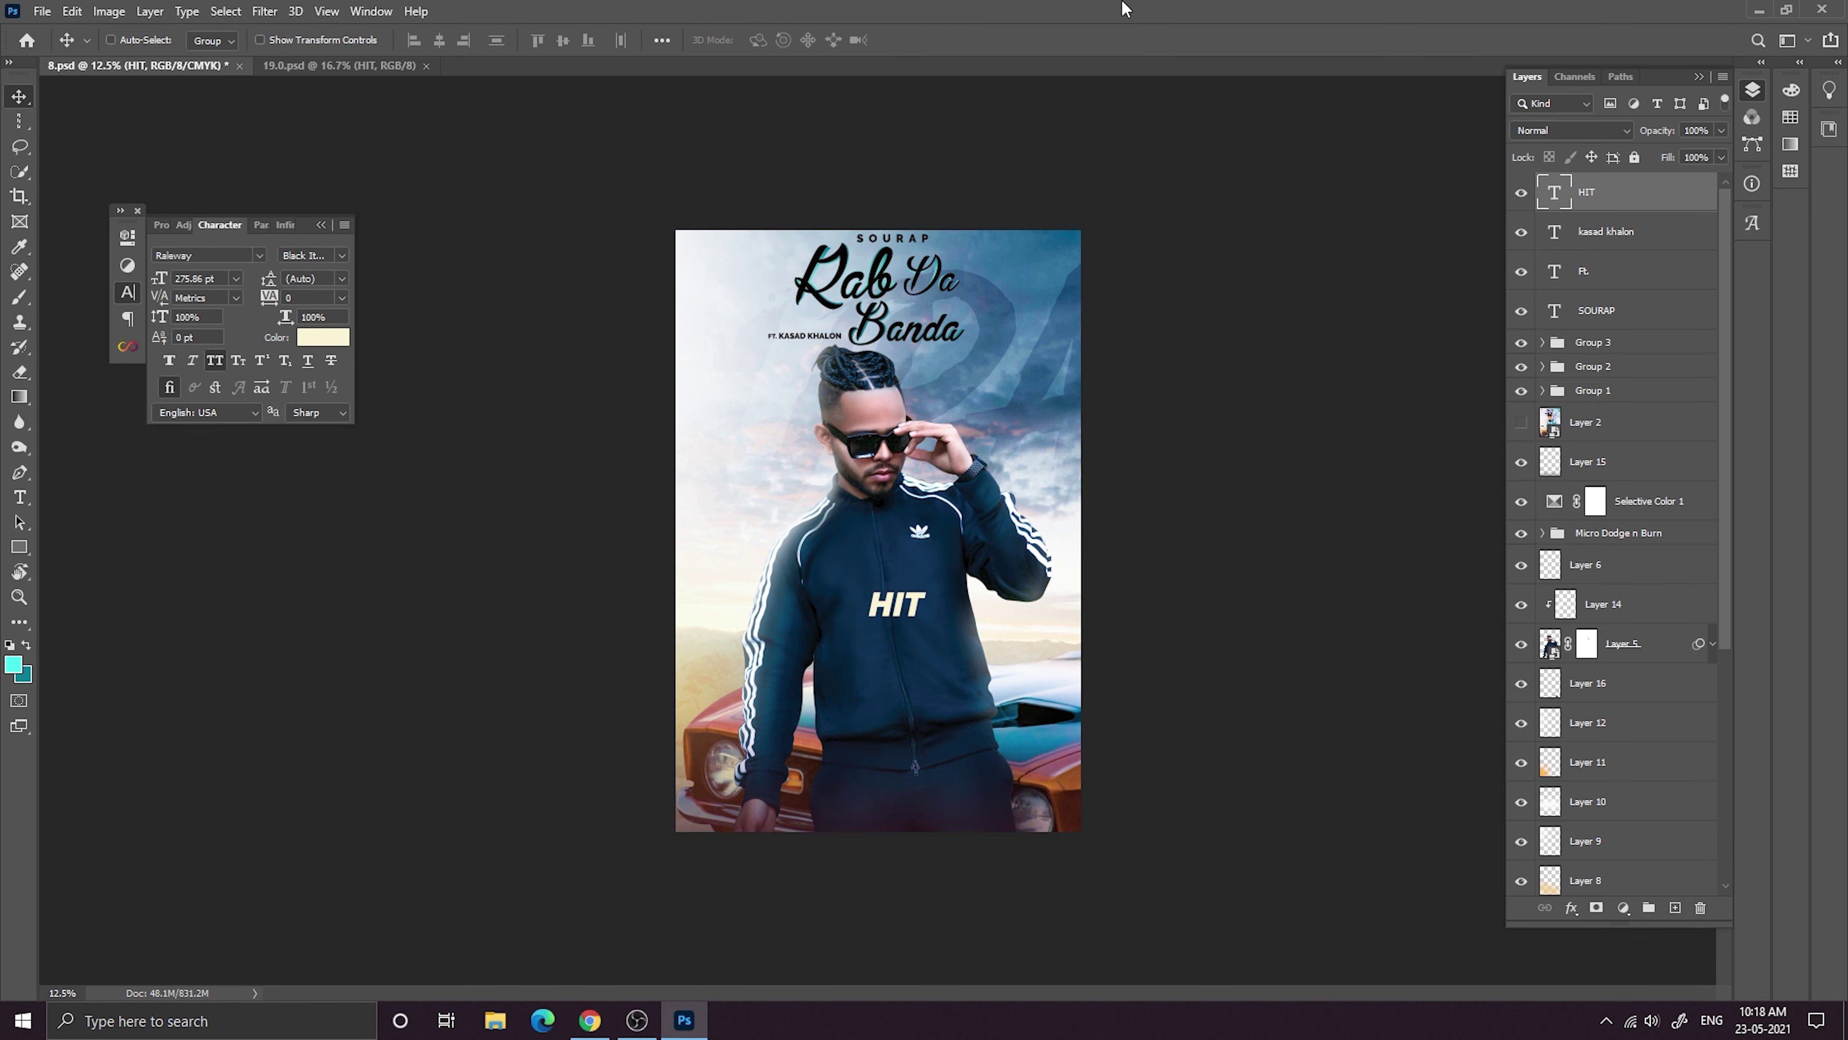
# Change the HIT text to the Black style with 320 tracking and shrink it to about 178 pt, lower on the jacket.
pyautogui.click(342, 255)
pyautogui.click(377, 520)
pyautogui.hotkey('ctrl', 't')
pyautogui.hotkey('ctrl', '+')
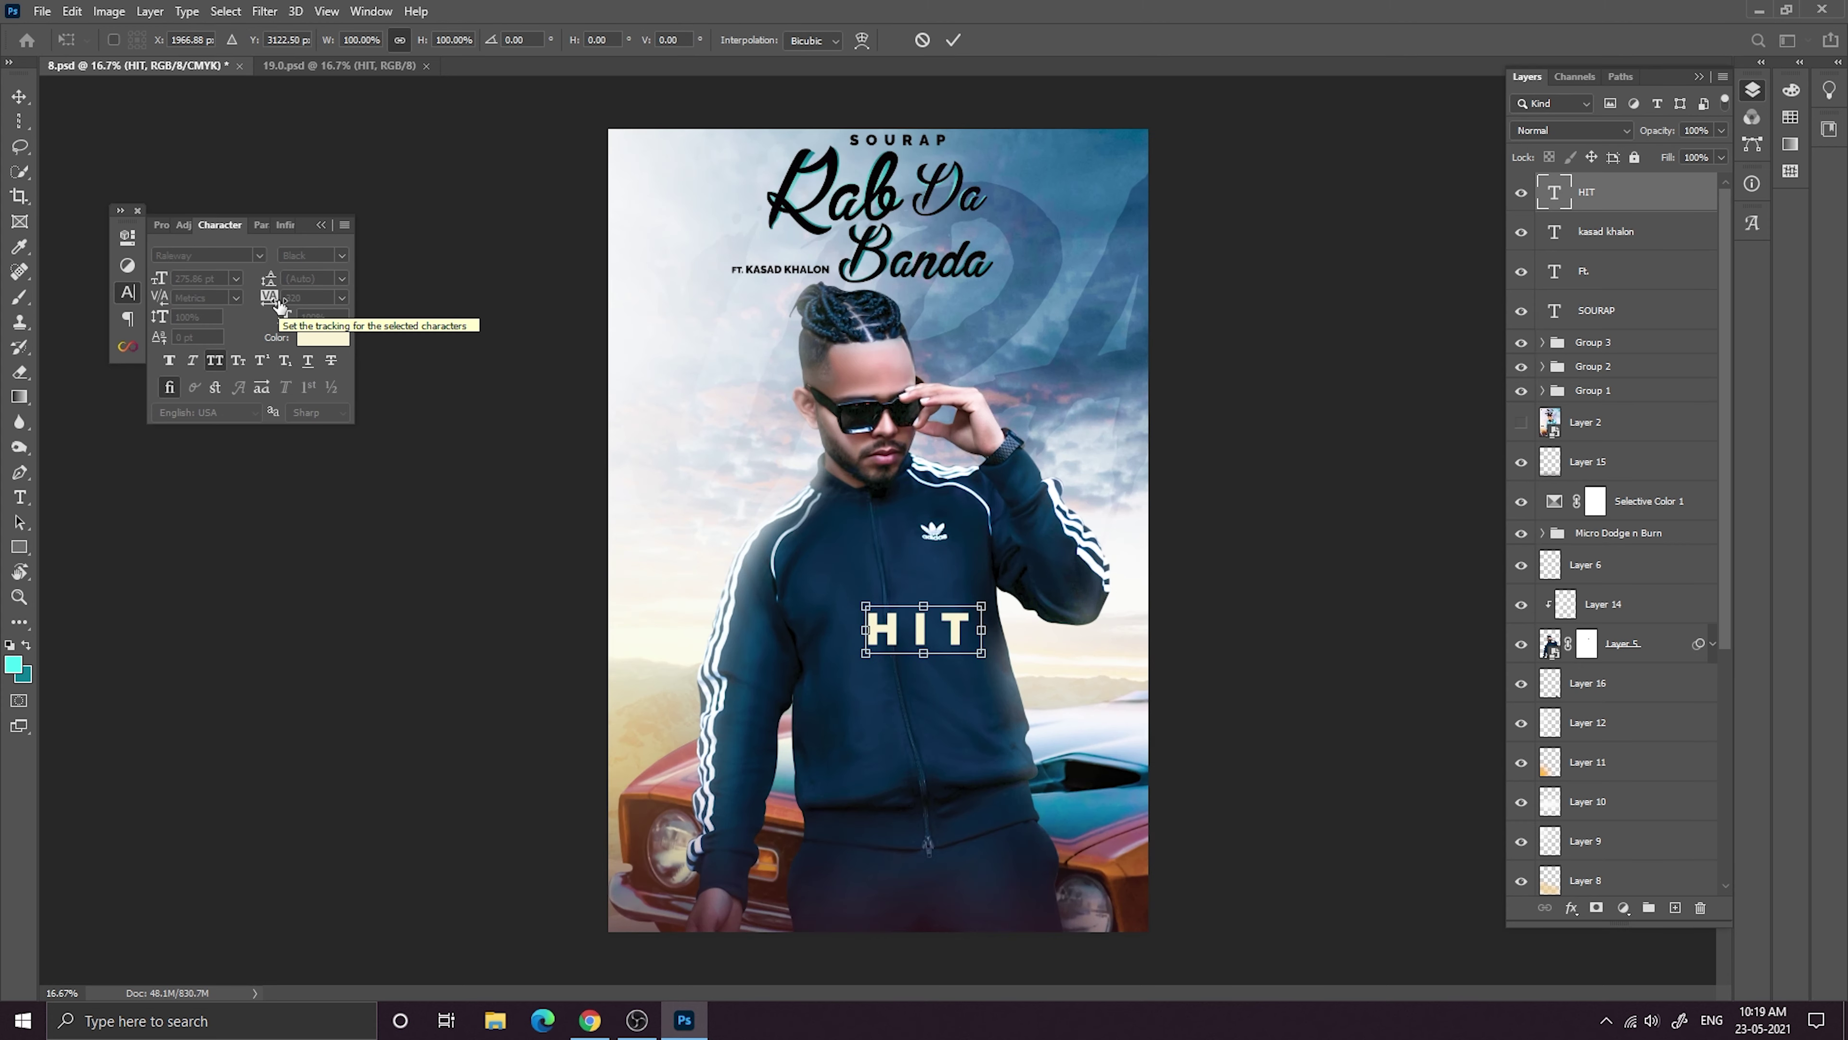
pyautogui.moveTo(973, 603); pyautogui.dragTo(932, 615)
pyautogui.moveTo(928, 636); pyautogui.dragTo(921, 677)
pyautogui.click(951, 43)
pyautogui.hotkey('ctrl', '-')
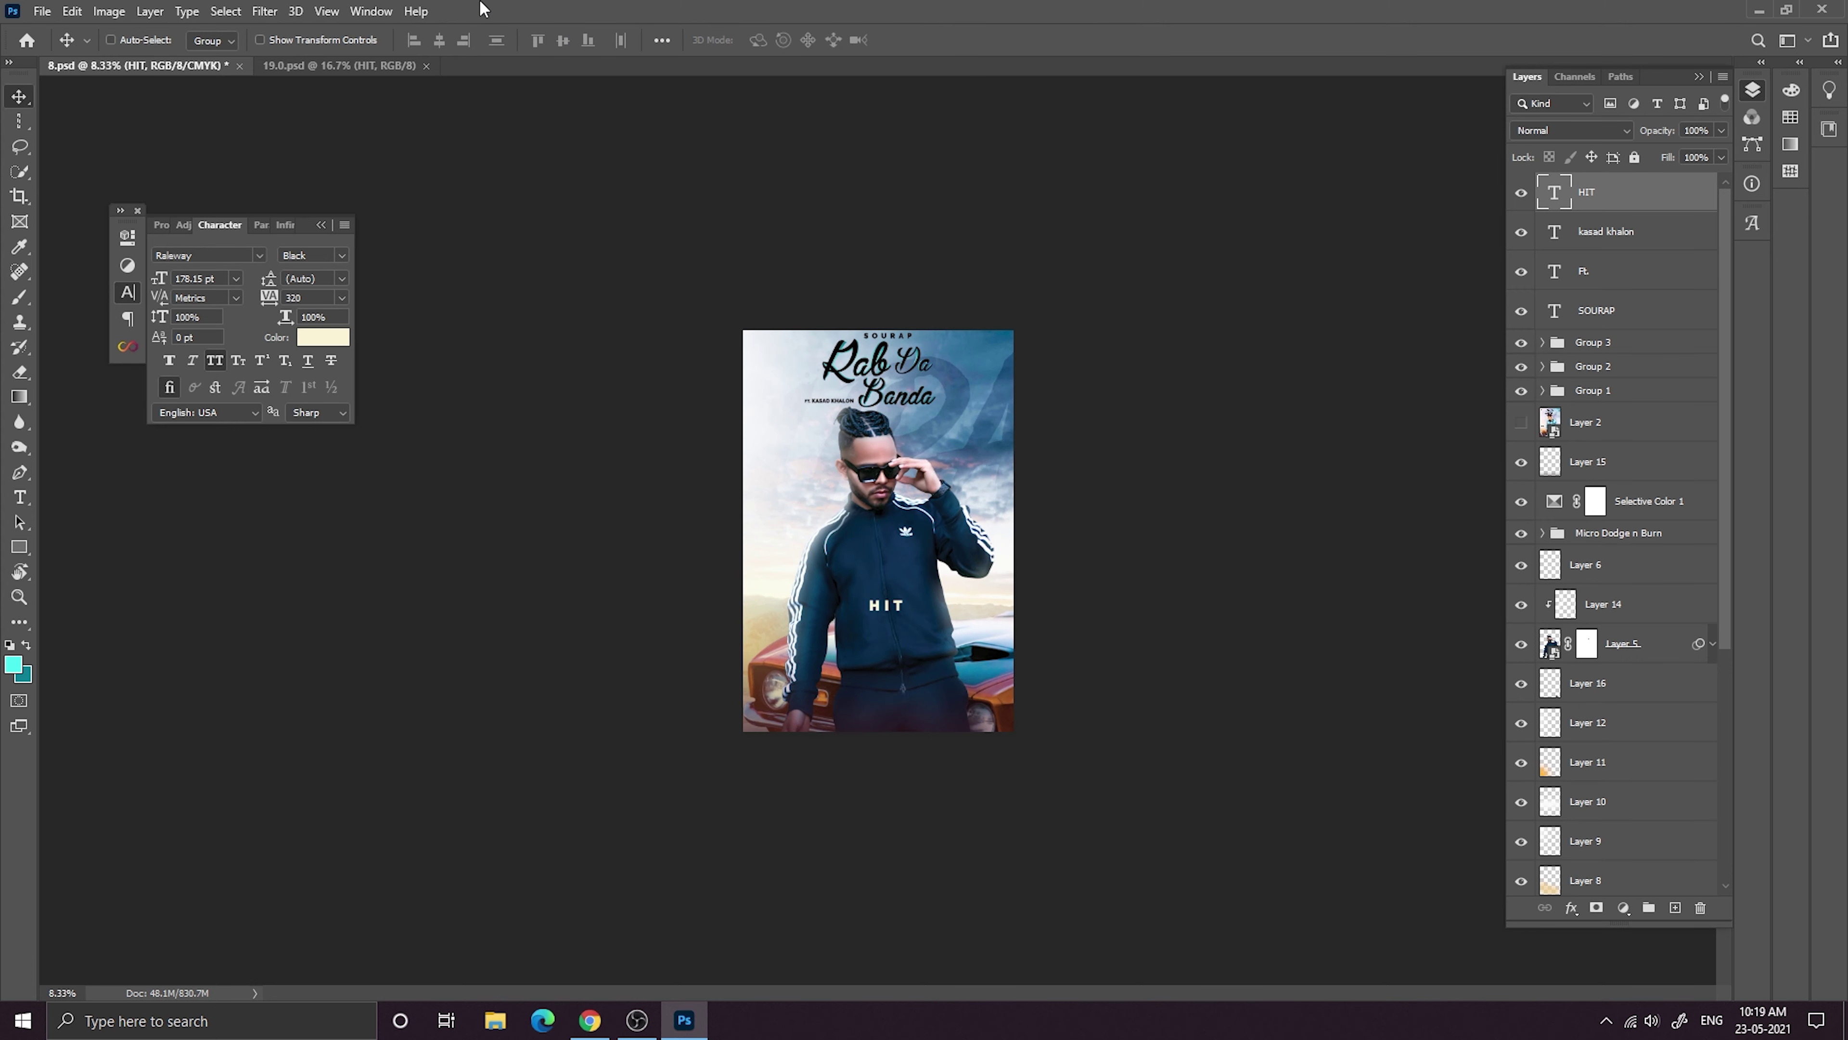
# Compare the poster with the reference layout in 19.0.psd and review the HIT text from thumbnail size upward.
pyautogui.click(364, 65)
pyautogui.click(145, 65)
pyautogui.hotkey('ctrl', '-')
pyautogui.hotkey('ctrl', '-')
pyautogui.hotkey('ctrl', '-')
pyautogui.hotkey('ctrl', '-')
pyautogui.hotkey('ctrl', '-')
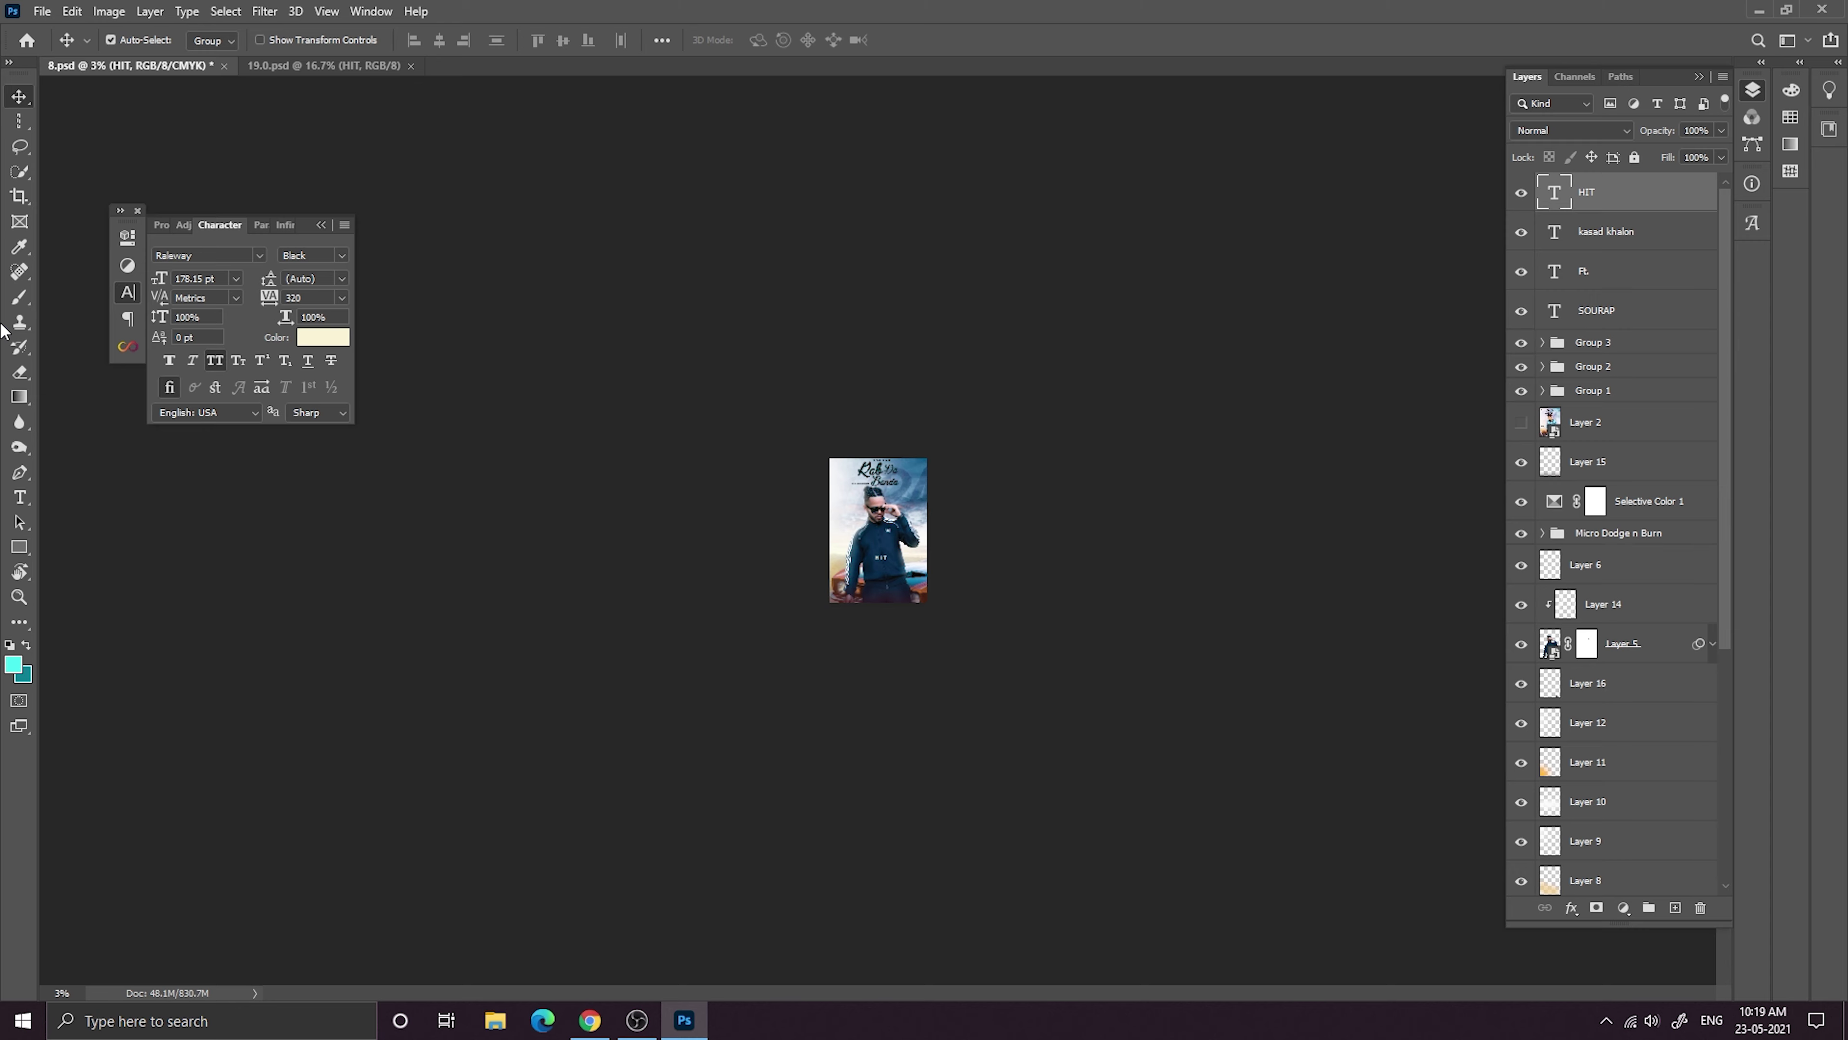
pyautogui.hotkey('ctrl', '+')
pyautogui.hotkey('ctrl', '+')
pyautogui.hotkey('ctrl', '+')
pyautogui.hotkey('ctrl', '+')
pyautogui.hotkey('ctrl', '+')
pyautogui.hotkey('ctrl', '+')
pyautogui.hotkey('ctrl', '+')
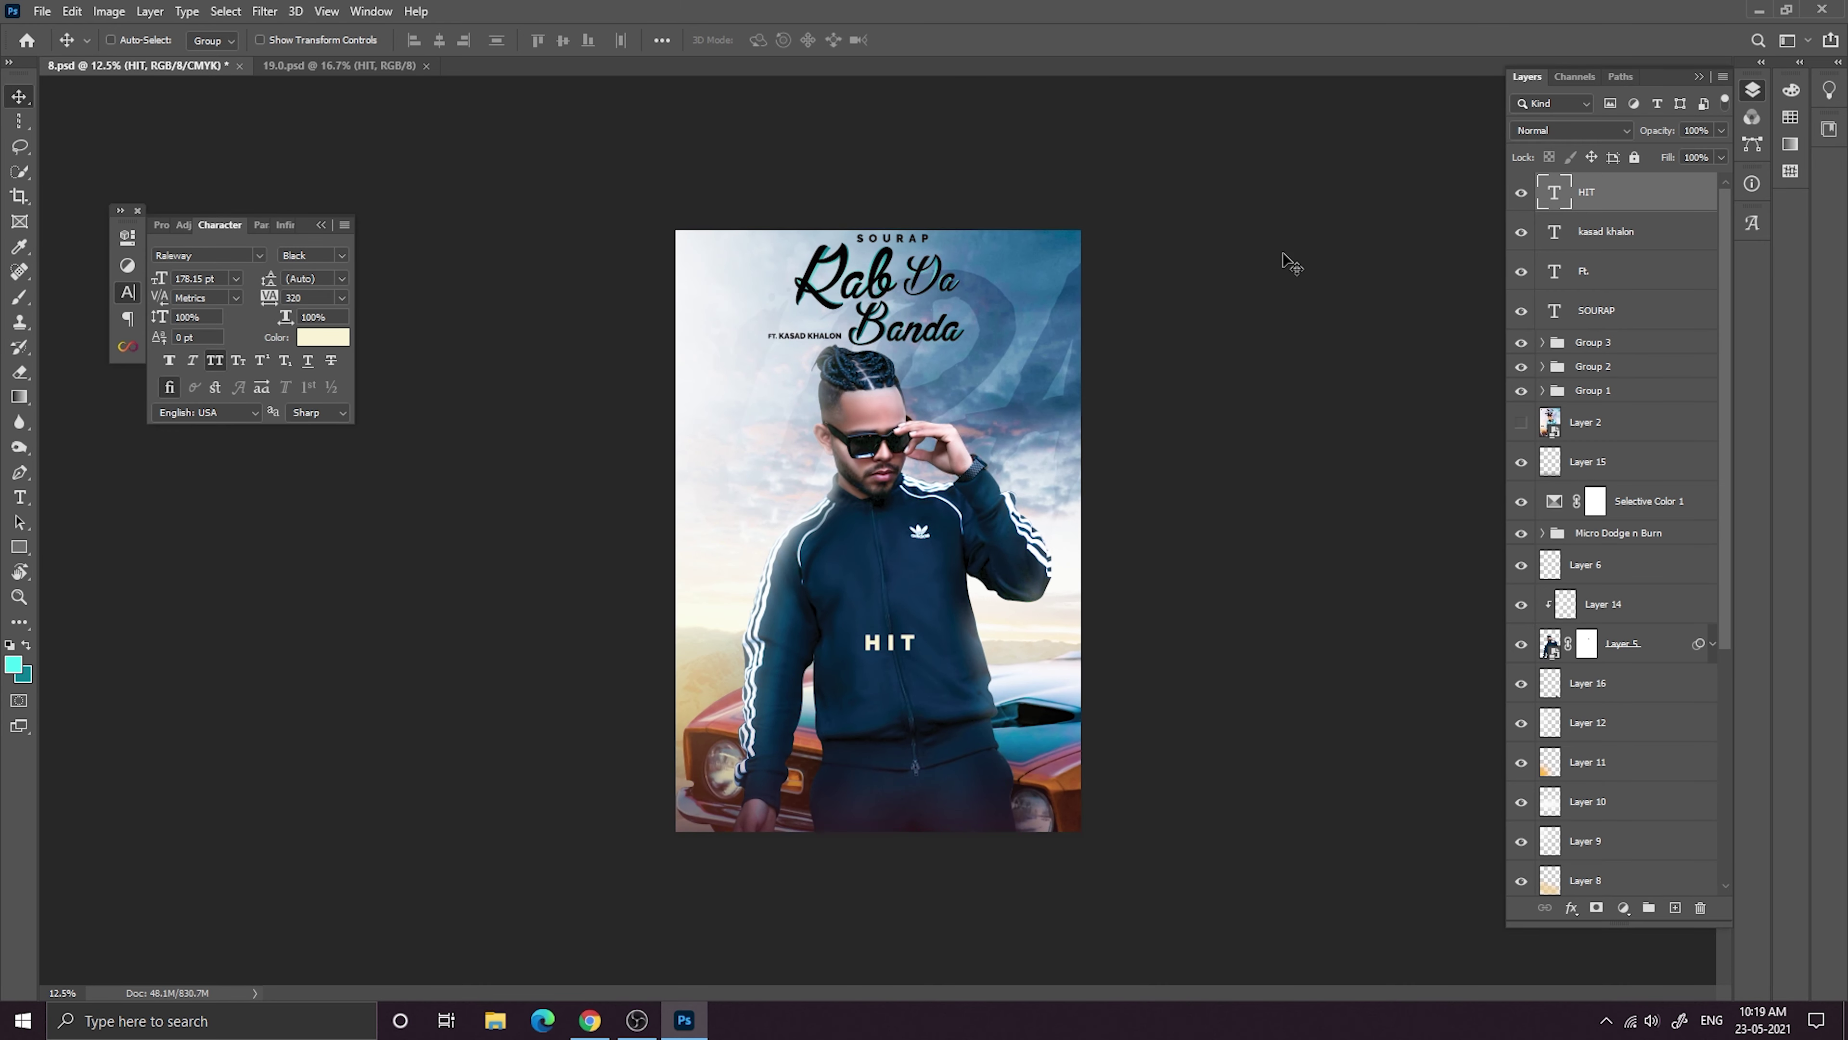
# Bring the streaming logos, availability line, poster credit and YouTube handle layers from 19.0.psd onto the poster's lower edge.
pyautogui.moveTo(208, 67); pyautogui.dragTo(856, 795)
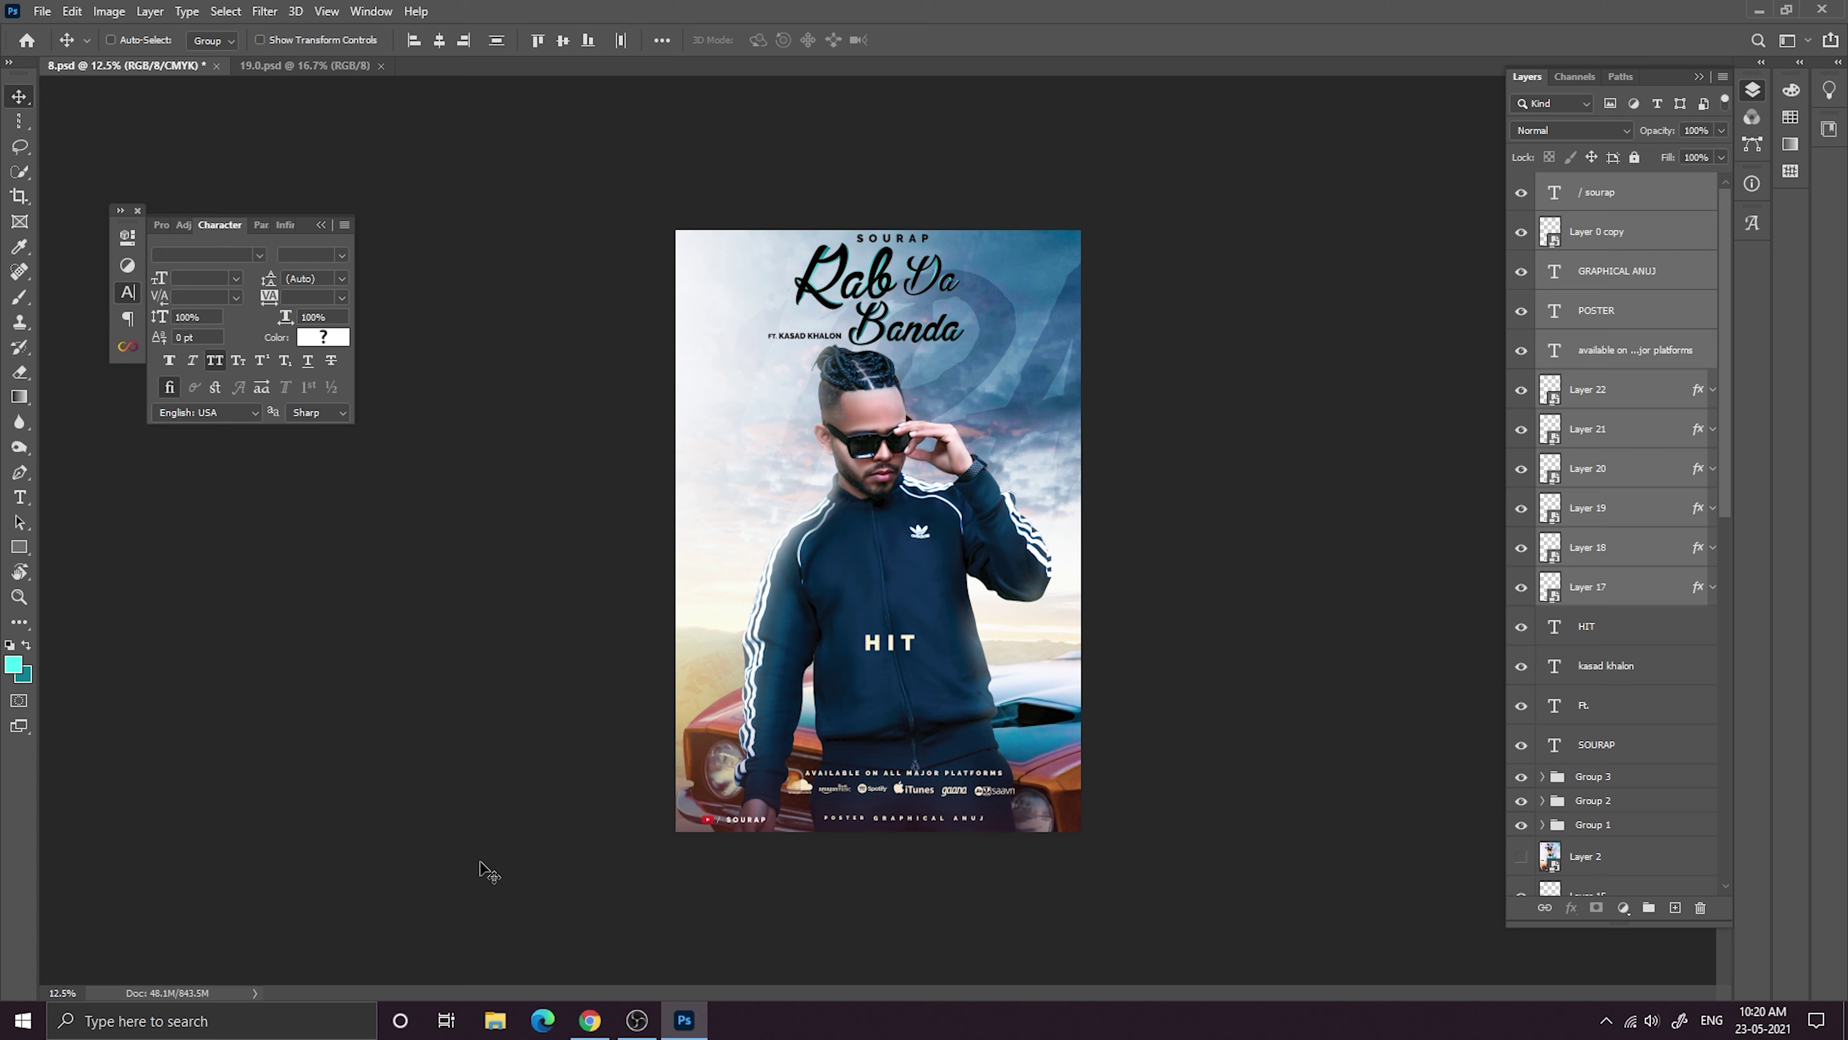
pyautogui.hotkey('ctrl', '-')
pyautogui.hotkey('ctrl', '+')
pyautogui.hotkey('ctrl', '+')
pyautogui.hotkey('ctrl', '-')
pyautogui.hotkey('ctrl', '-')
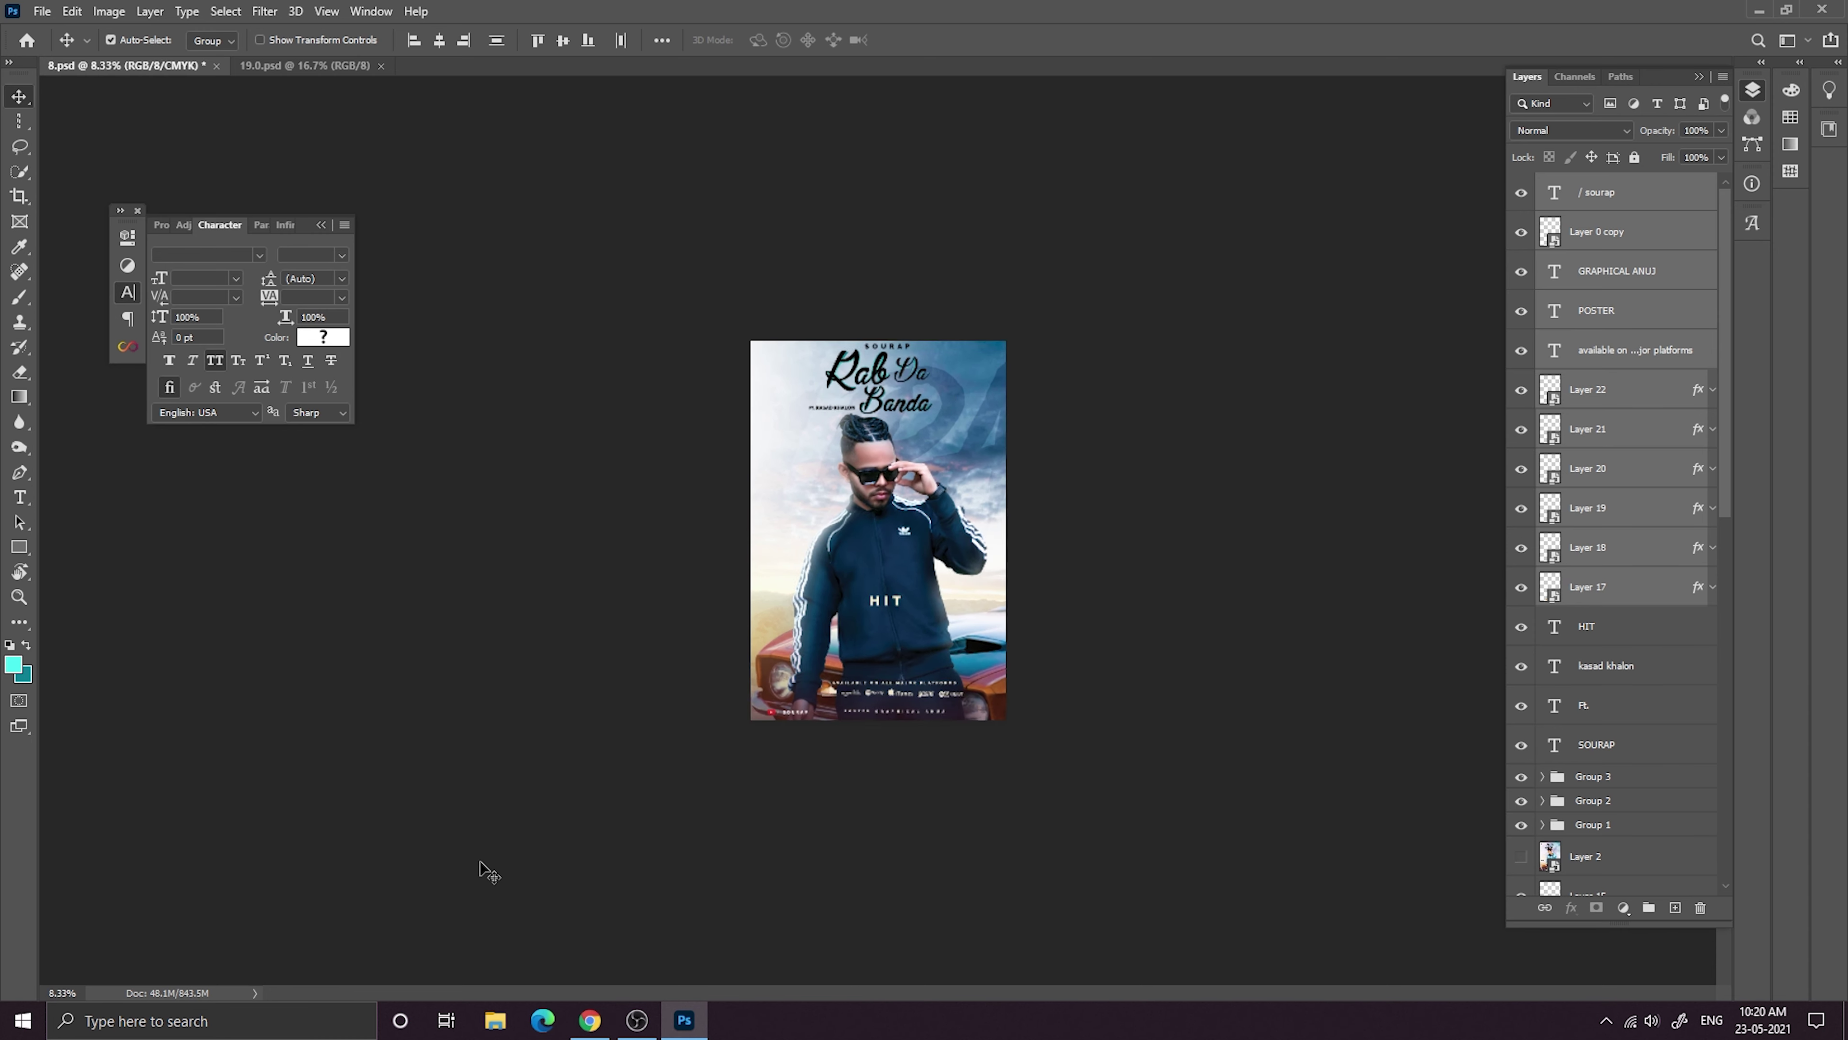
# Nudge the selected footer text and logo layers slightly down and to the right together.
pyautogui.hotkey('ctrl', '+')
pyautogui.hotkey('ctrl', '+')
pyautogui.press('Down')
pyautogui.press('Down')
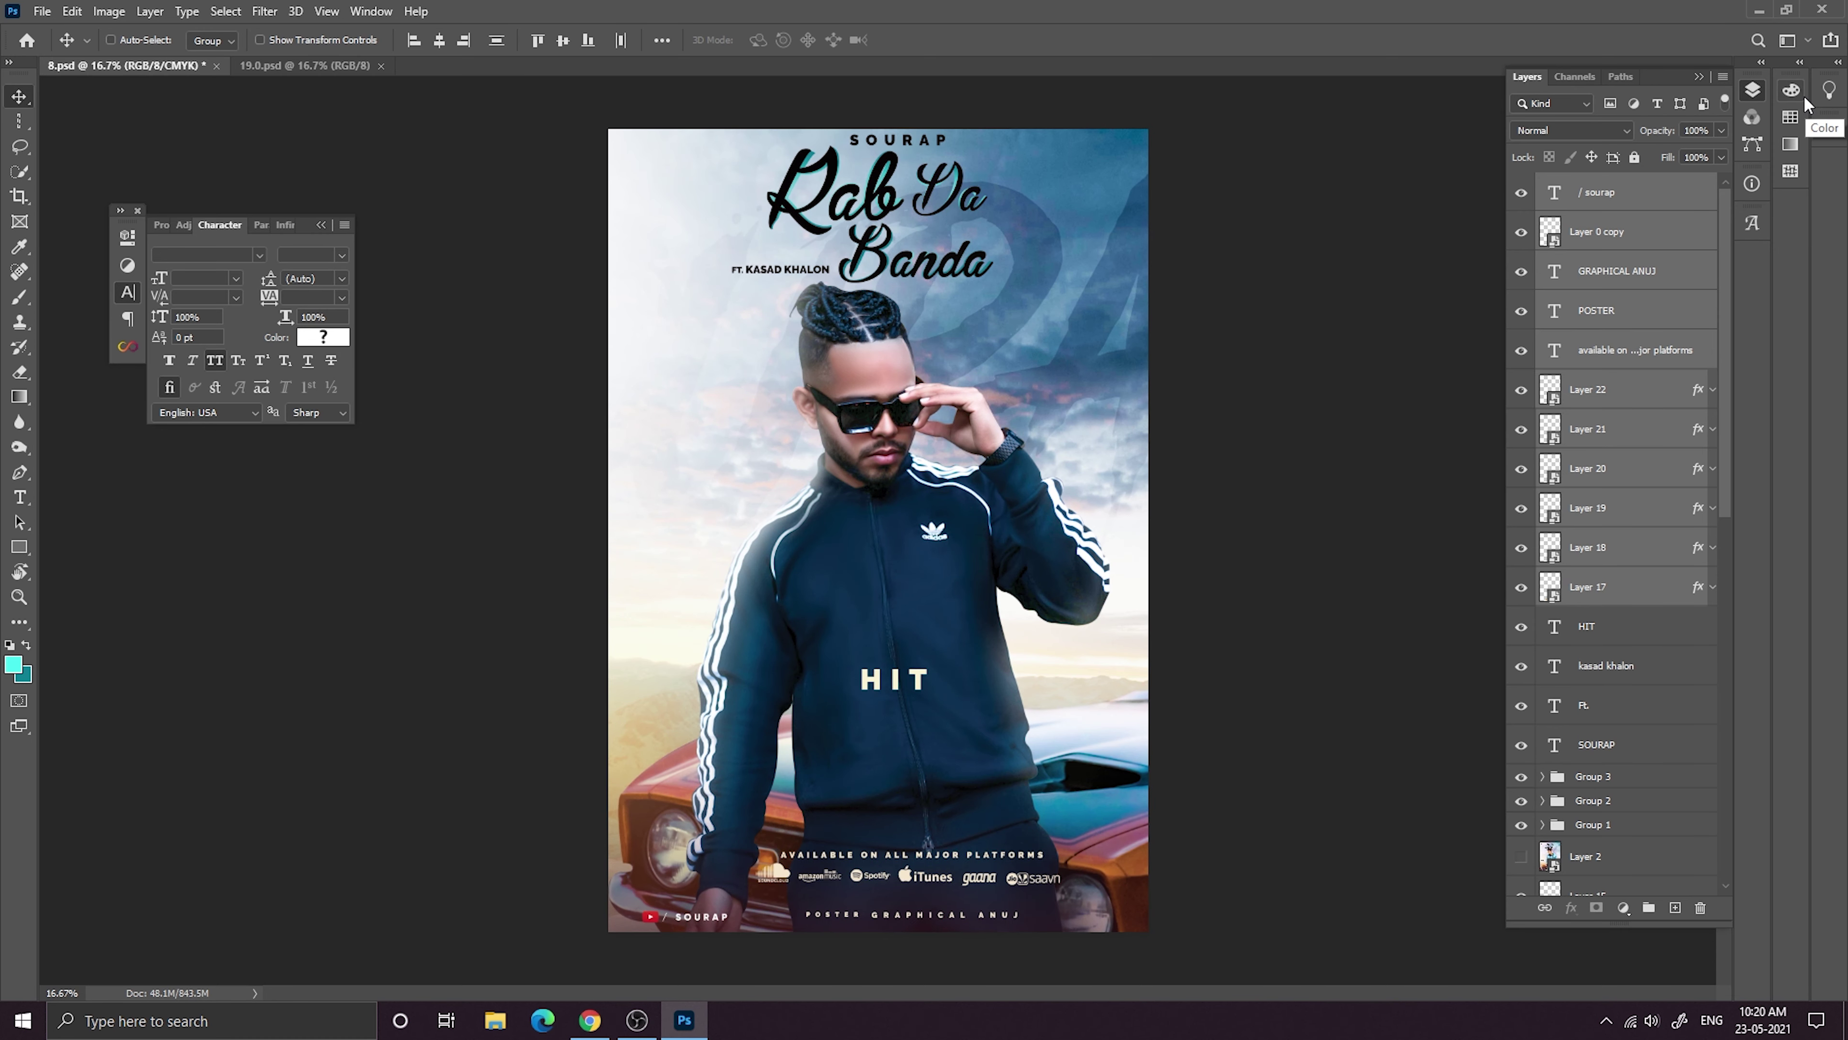
pyautogui.press('Right')
pyautogui.press('Right')
pyautogui.hotkey('shift', 'Right')
pyautogui.hotkey('shift', 'Right')
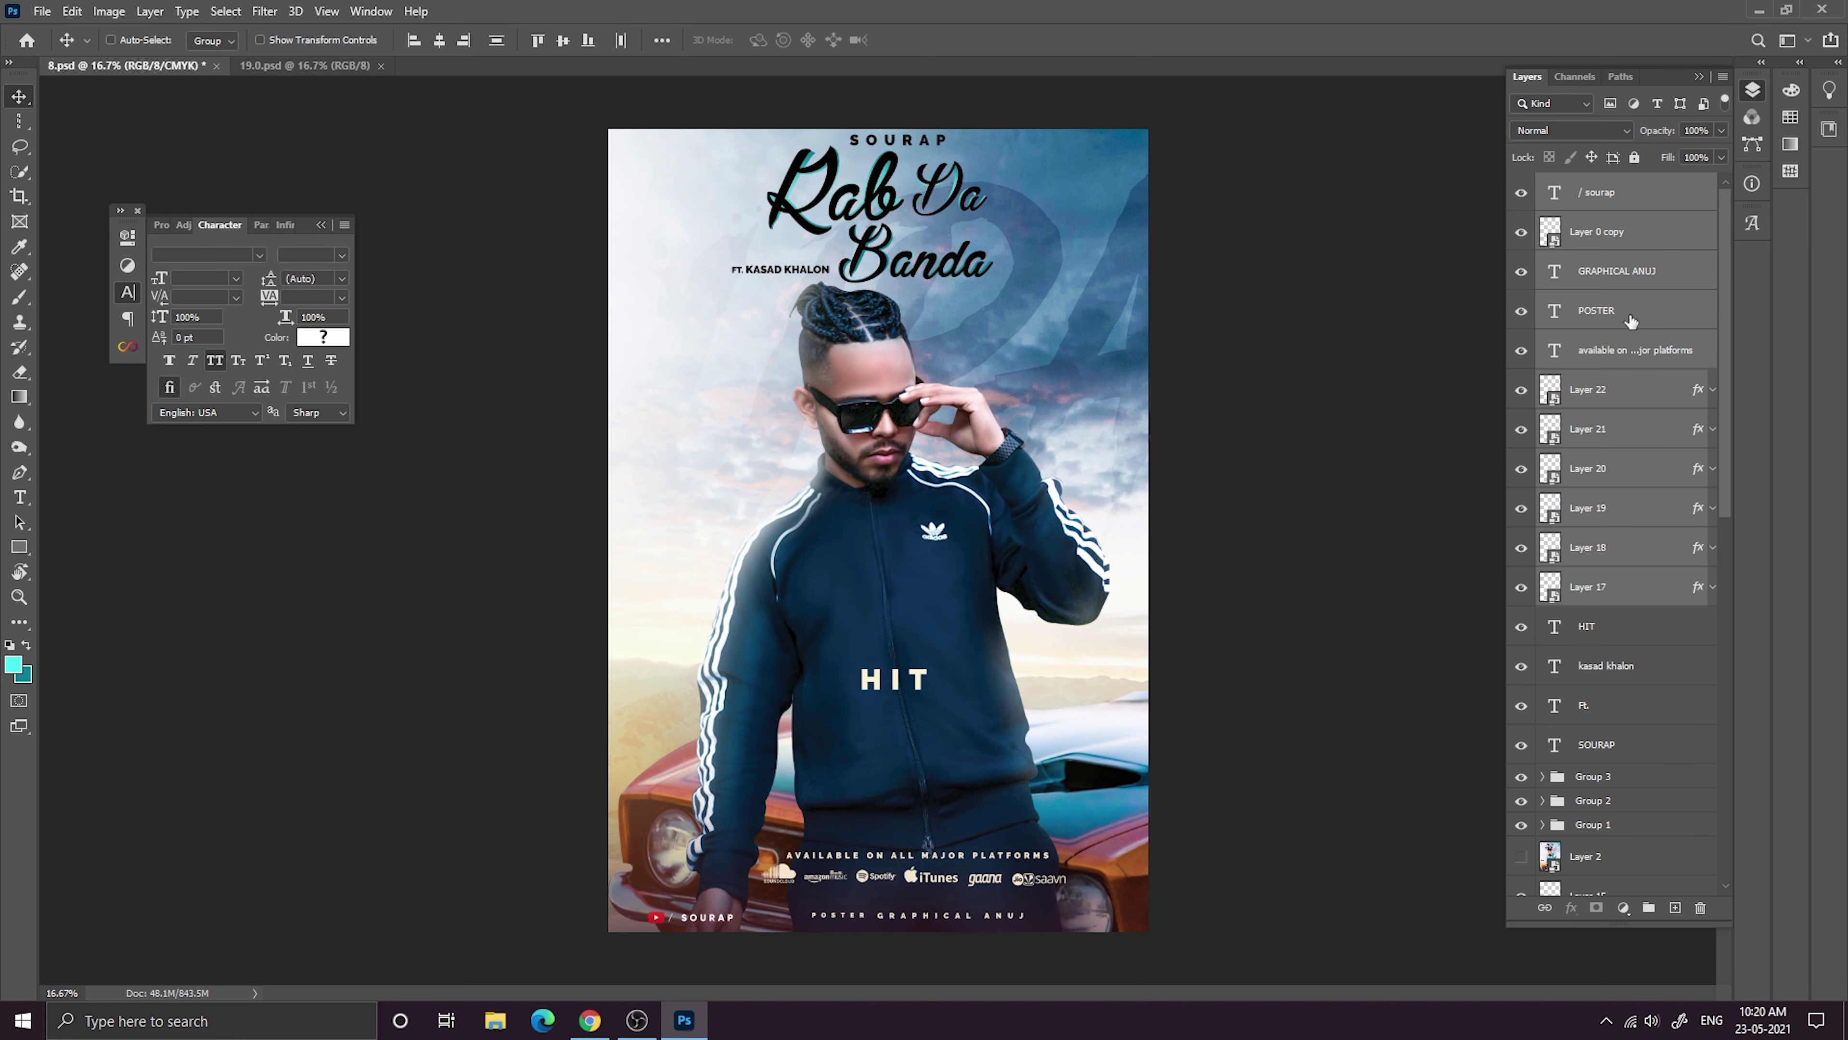
# Scale the availability line and six streaming logos to about 106% and shift them left and slightly down above the poster credit.
pyautogui.click(1631, 351)
pyautogui.keyDown('shift'); pyautogui.click(1600, 586); pyautogui.keyUp('shift')
pyautogui.hotkey('ctrl', 't')
pyautogui.hotkey('ctrl', '+')
pyautogui.hotkey('ctrl', '+')
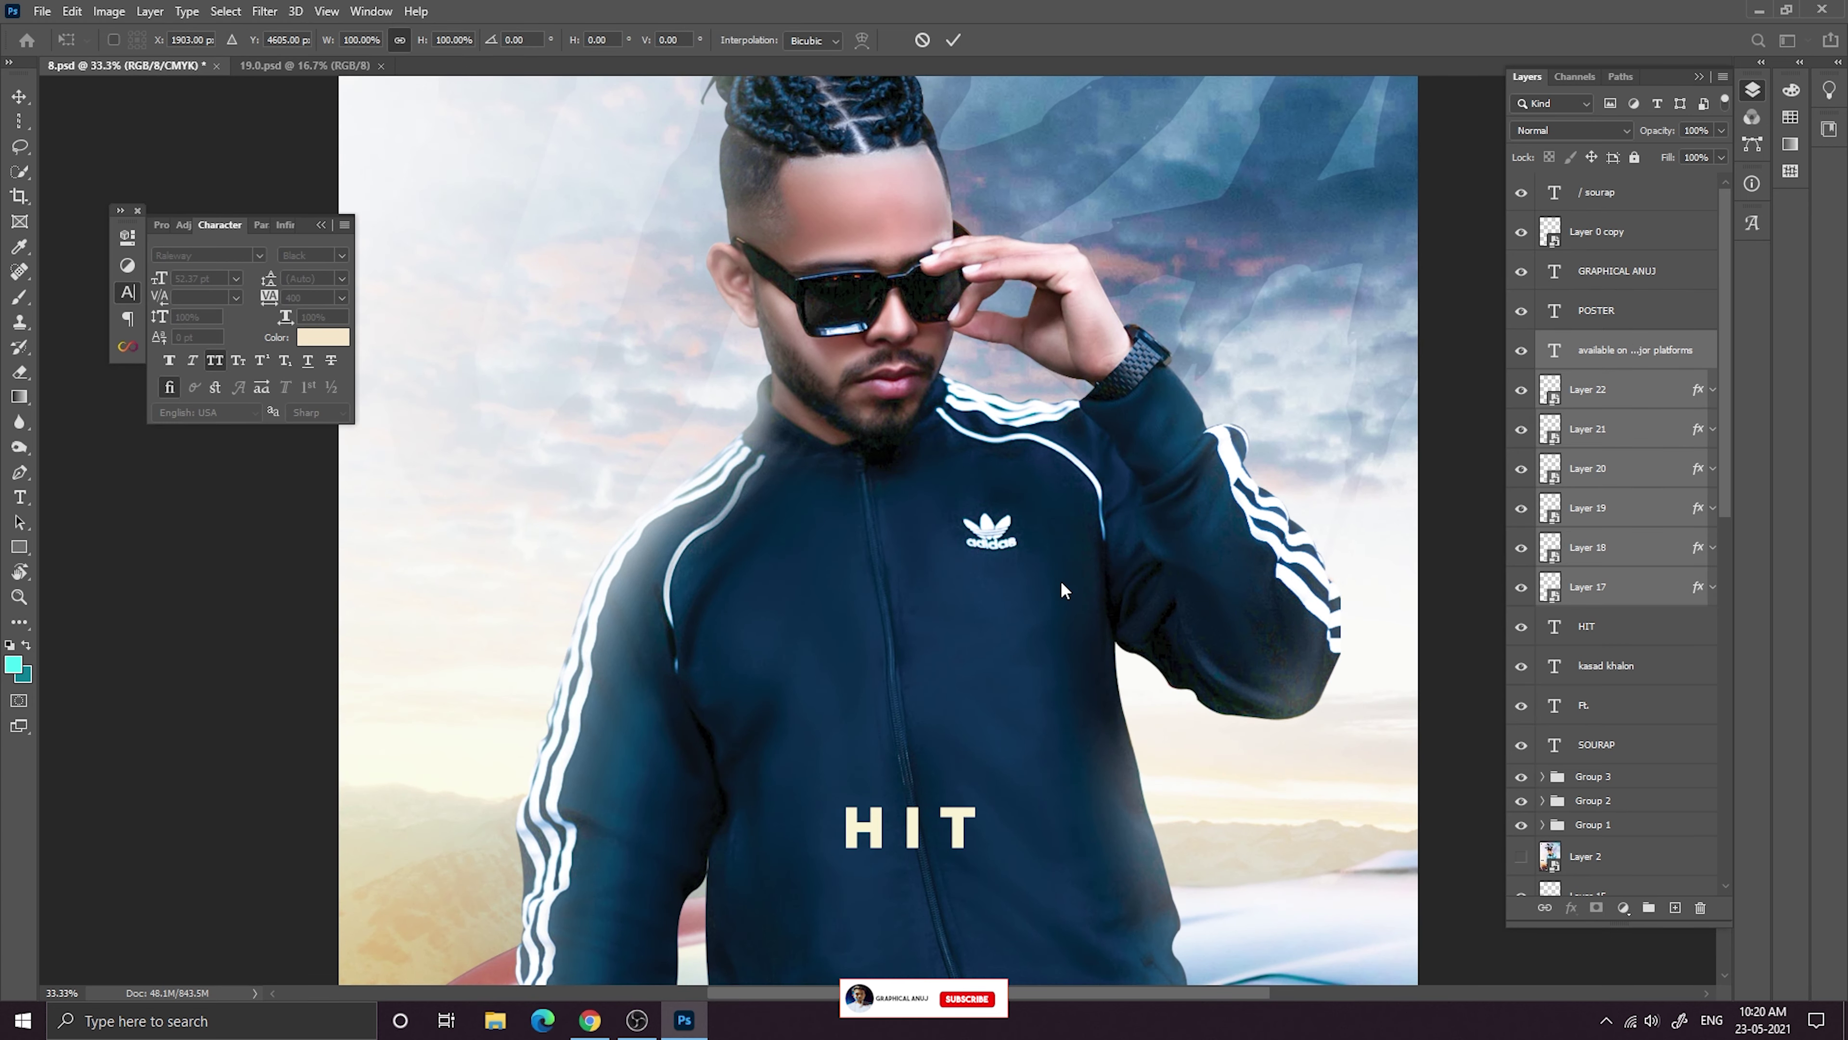
pyautogui.moveTo(1064, 590); pyautogui.dragTo(1038, 458)
pyautogui.moveTo(583, 510); pyautogui.dragTo(554, 508)
pyautogui.click(922, 40)
pyautogui.hotkey('ctrl', 't')
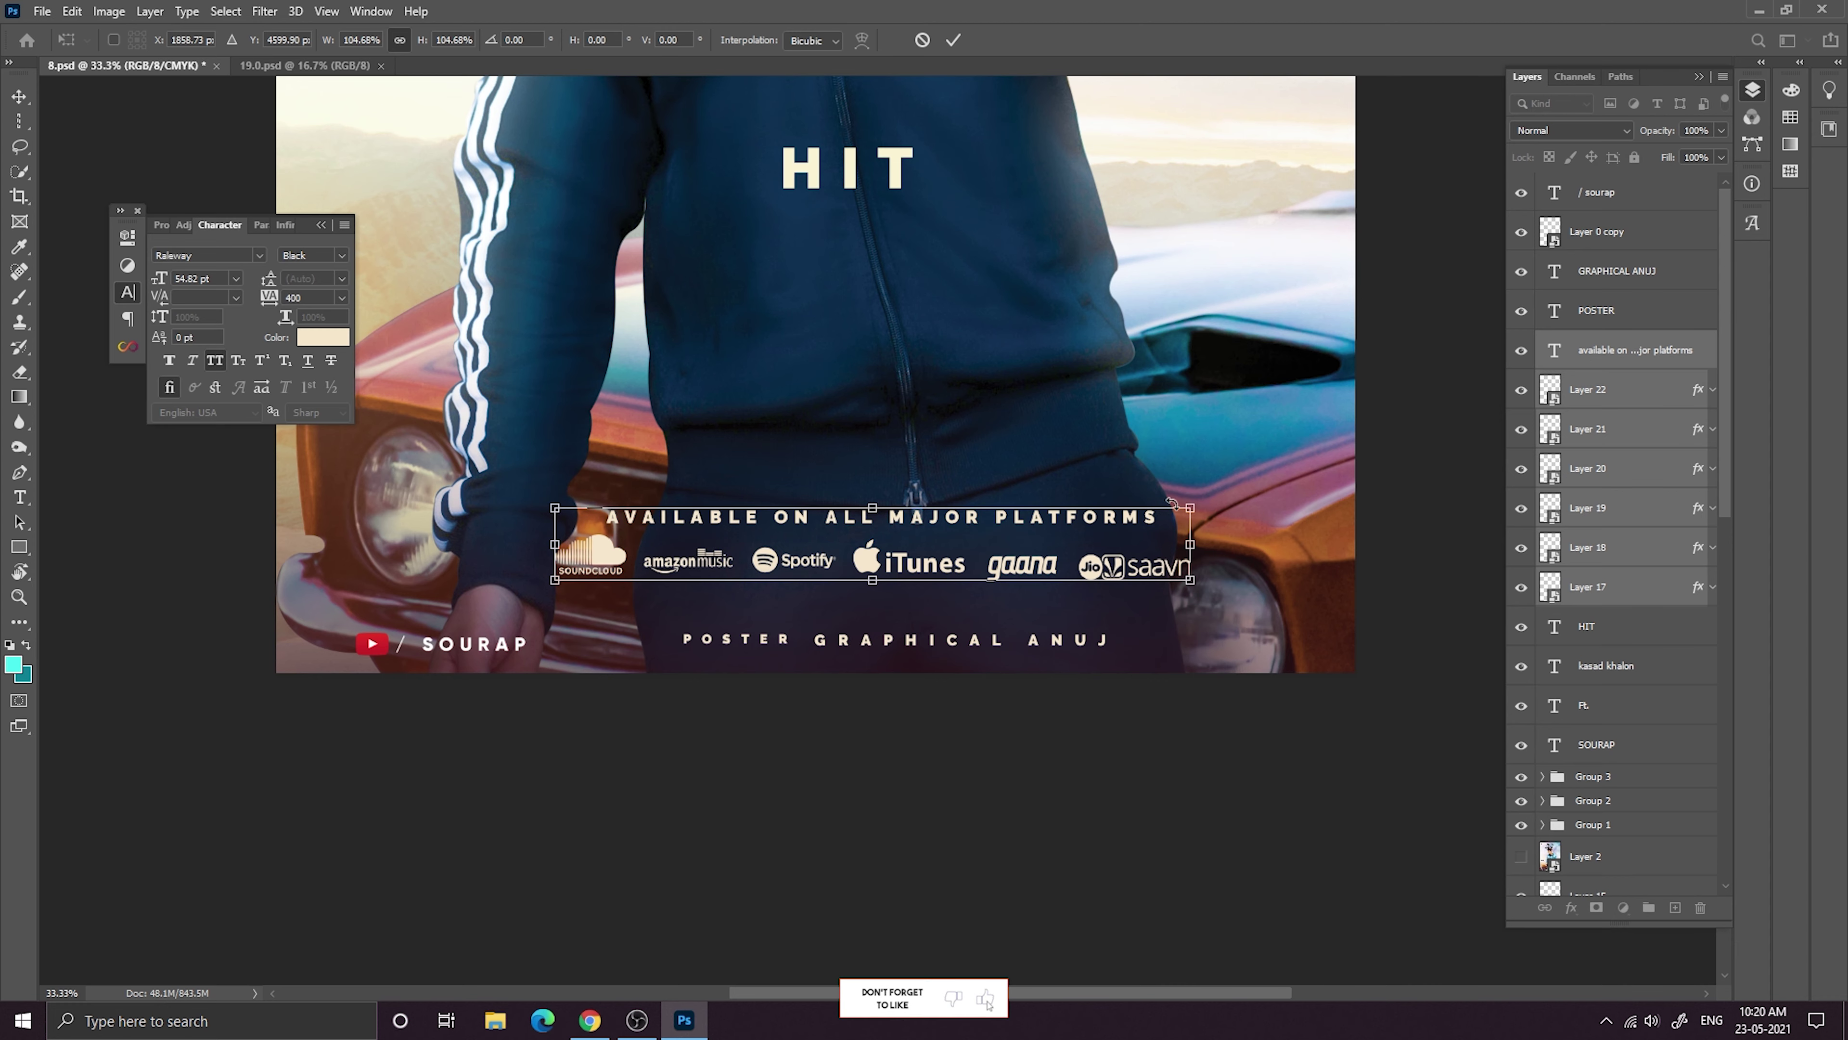
pyautogui.moveTo(1190, 507); pyautogui.dragTo(1115, 540)
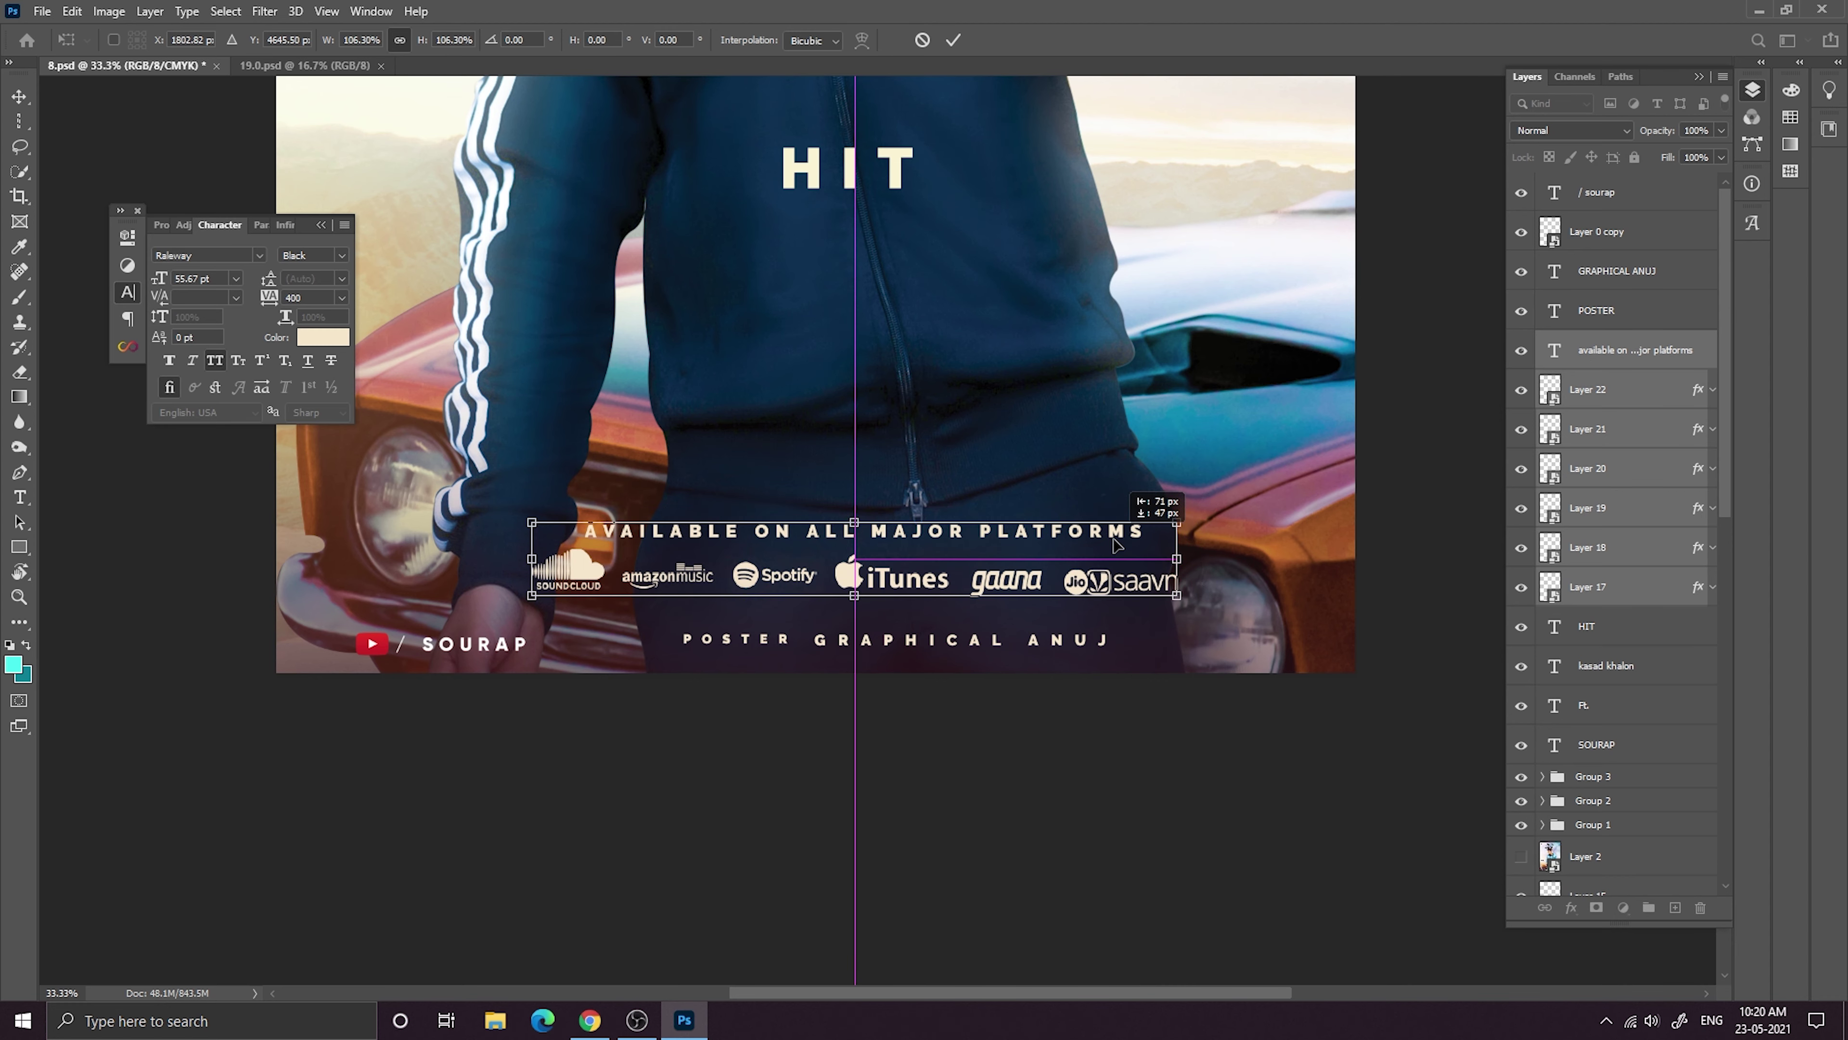
pyautogui.click(953, 40)
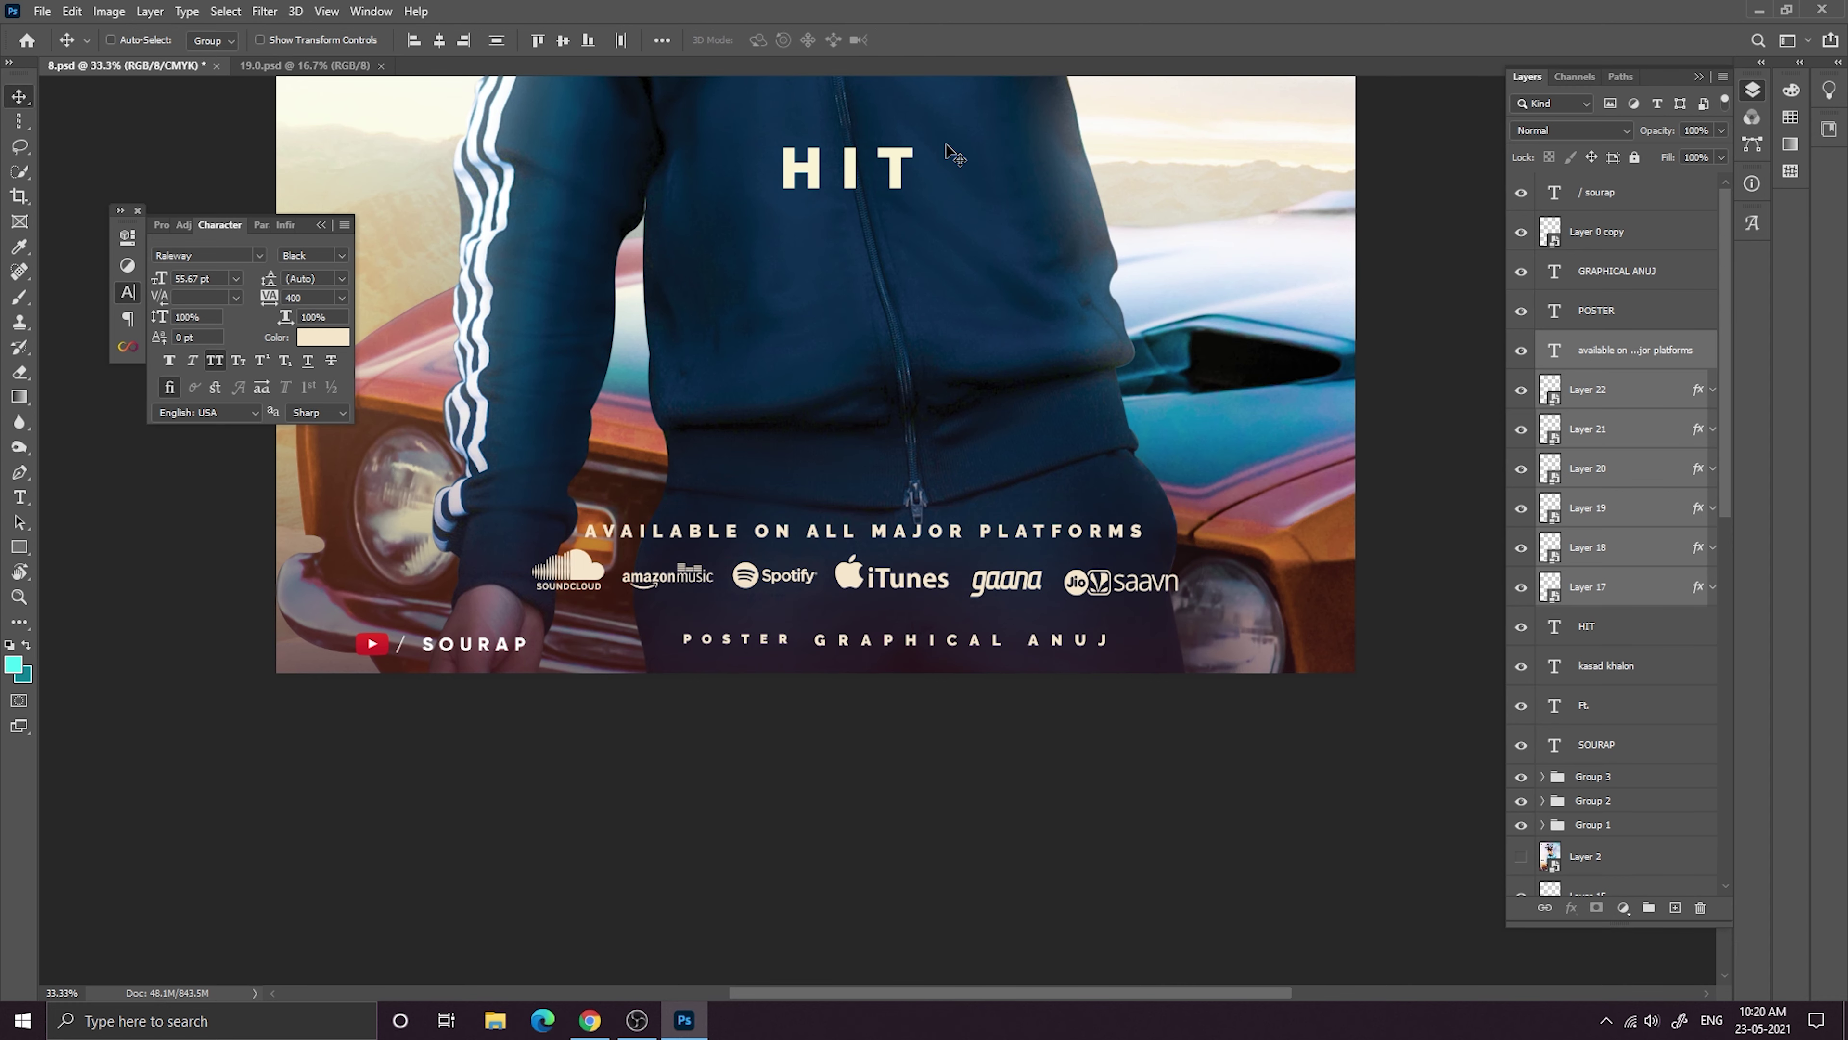
pyautogui.hotkey('ctrl', '-')
pyautogui.hotkey('ctrl', '-')
pyautogui.hotkey('ctrl', '-')
pyautogui.hotkey('ctrl', '-')
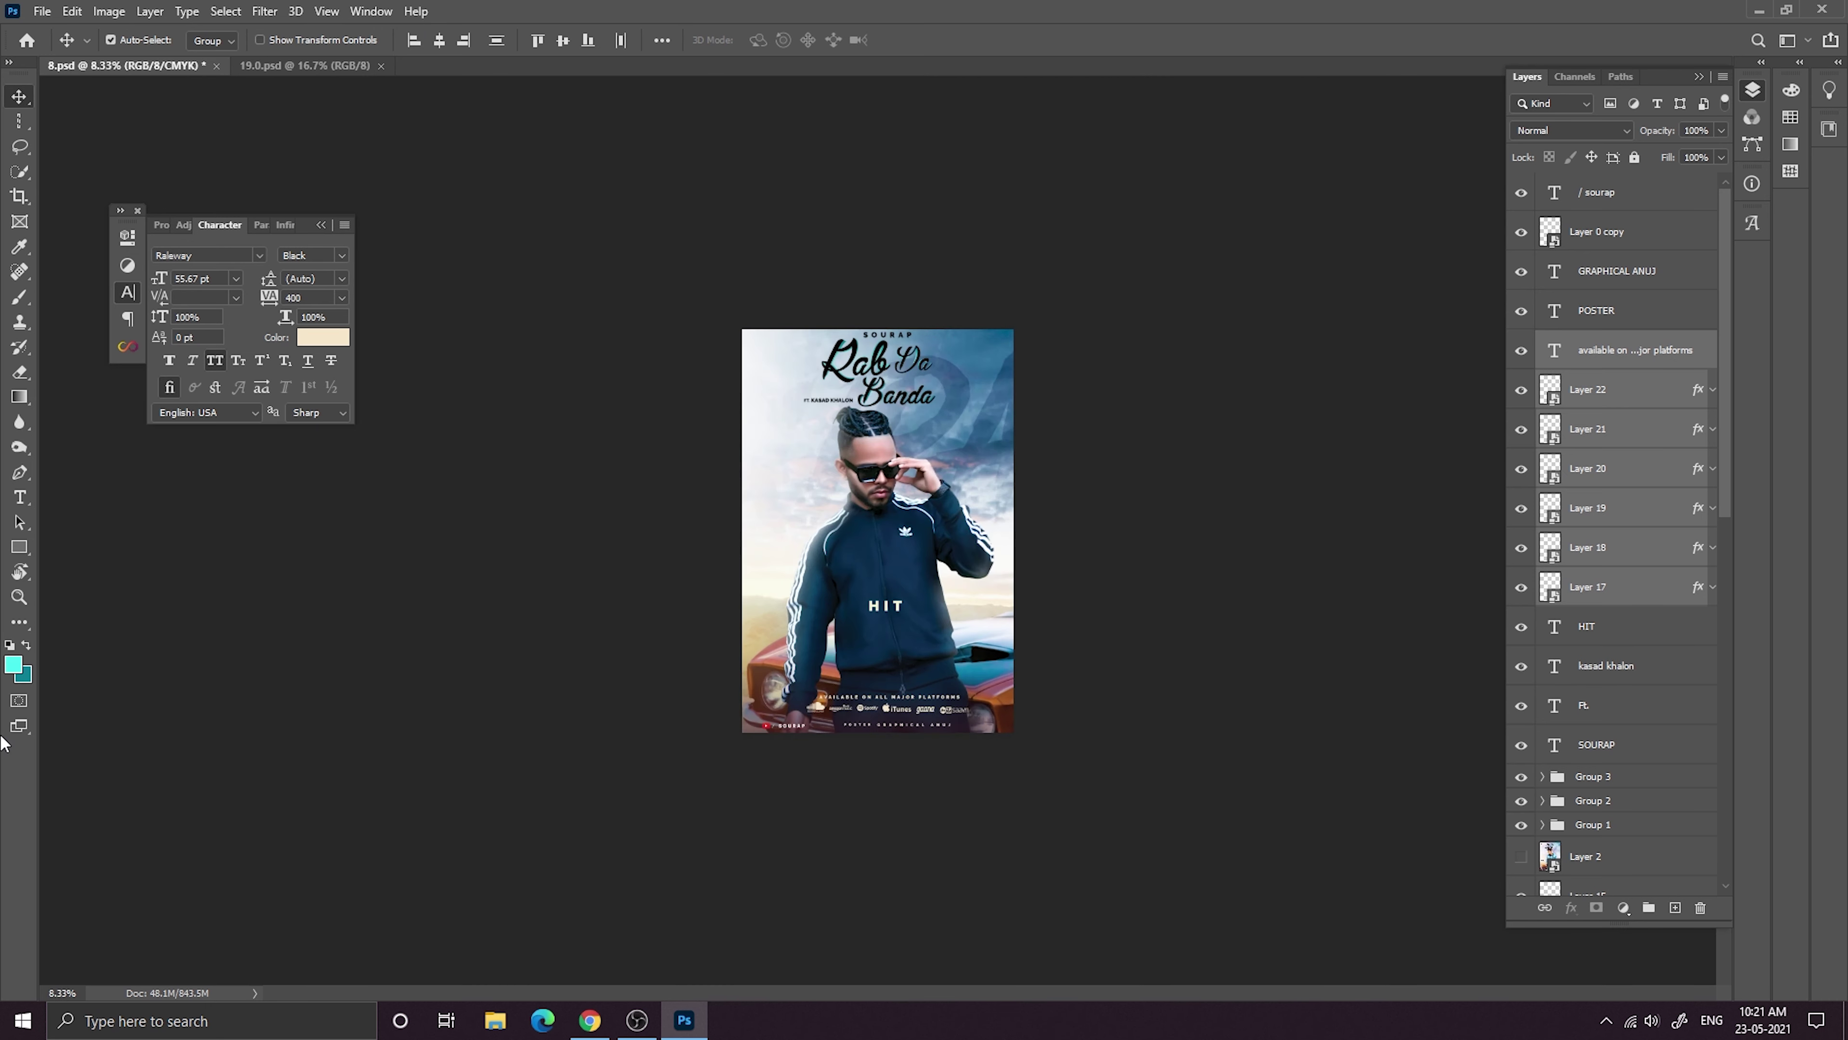
# Copy the HIT text's colour code faf3d3 and apply it to the "available on all major platforms" text.
pyautogui.hotkey('ctrl', '+')
pyautogui.hotkey('ctrl', '+')
pyautogui.click(1636, 637)
pyautogui.click(323, 338)
pyautogui.hotkey('ctrl', 'c')
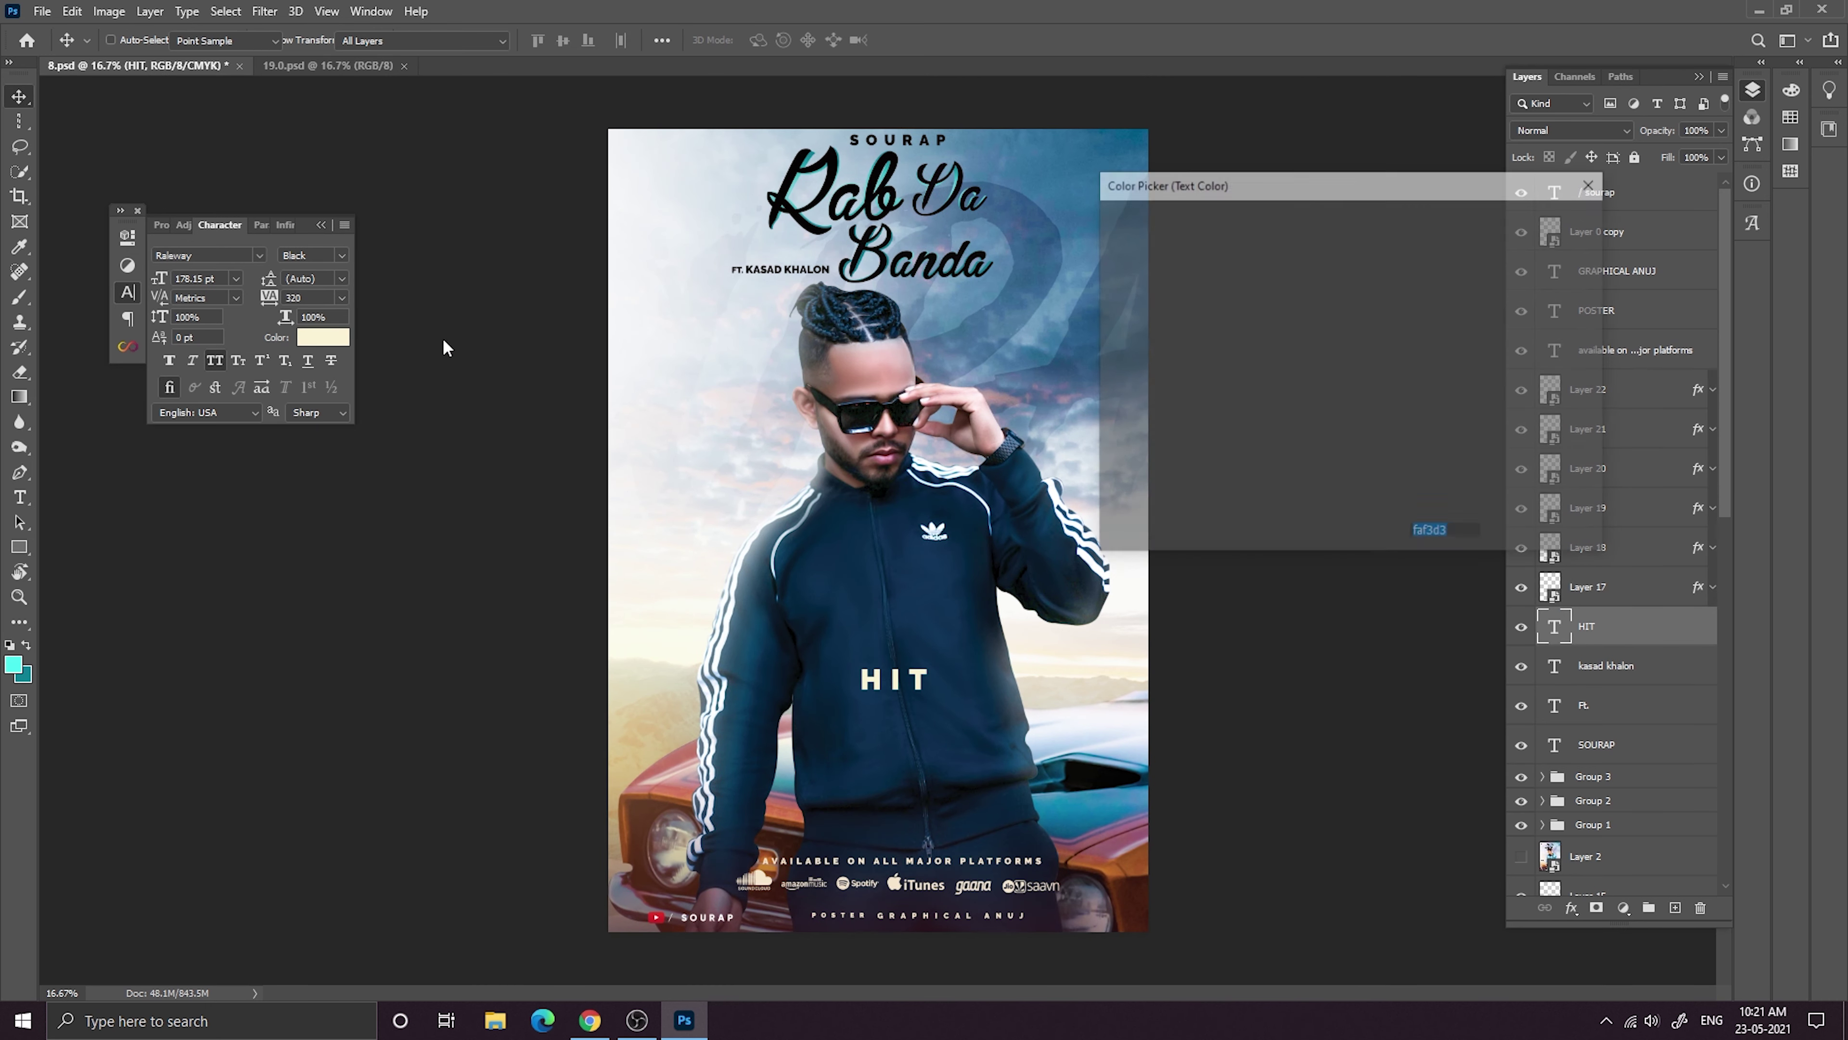
pyautogui.click(1556, 256)
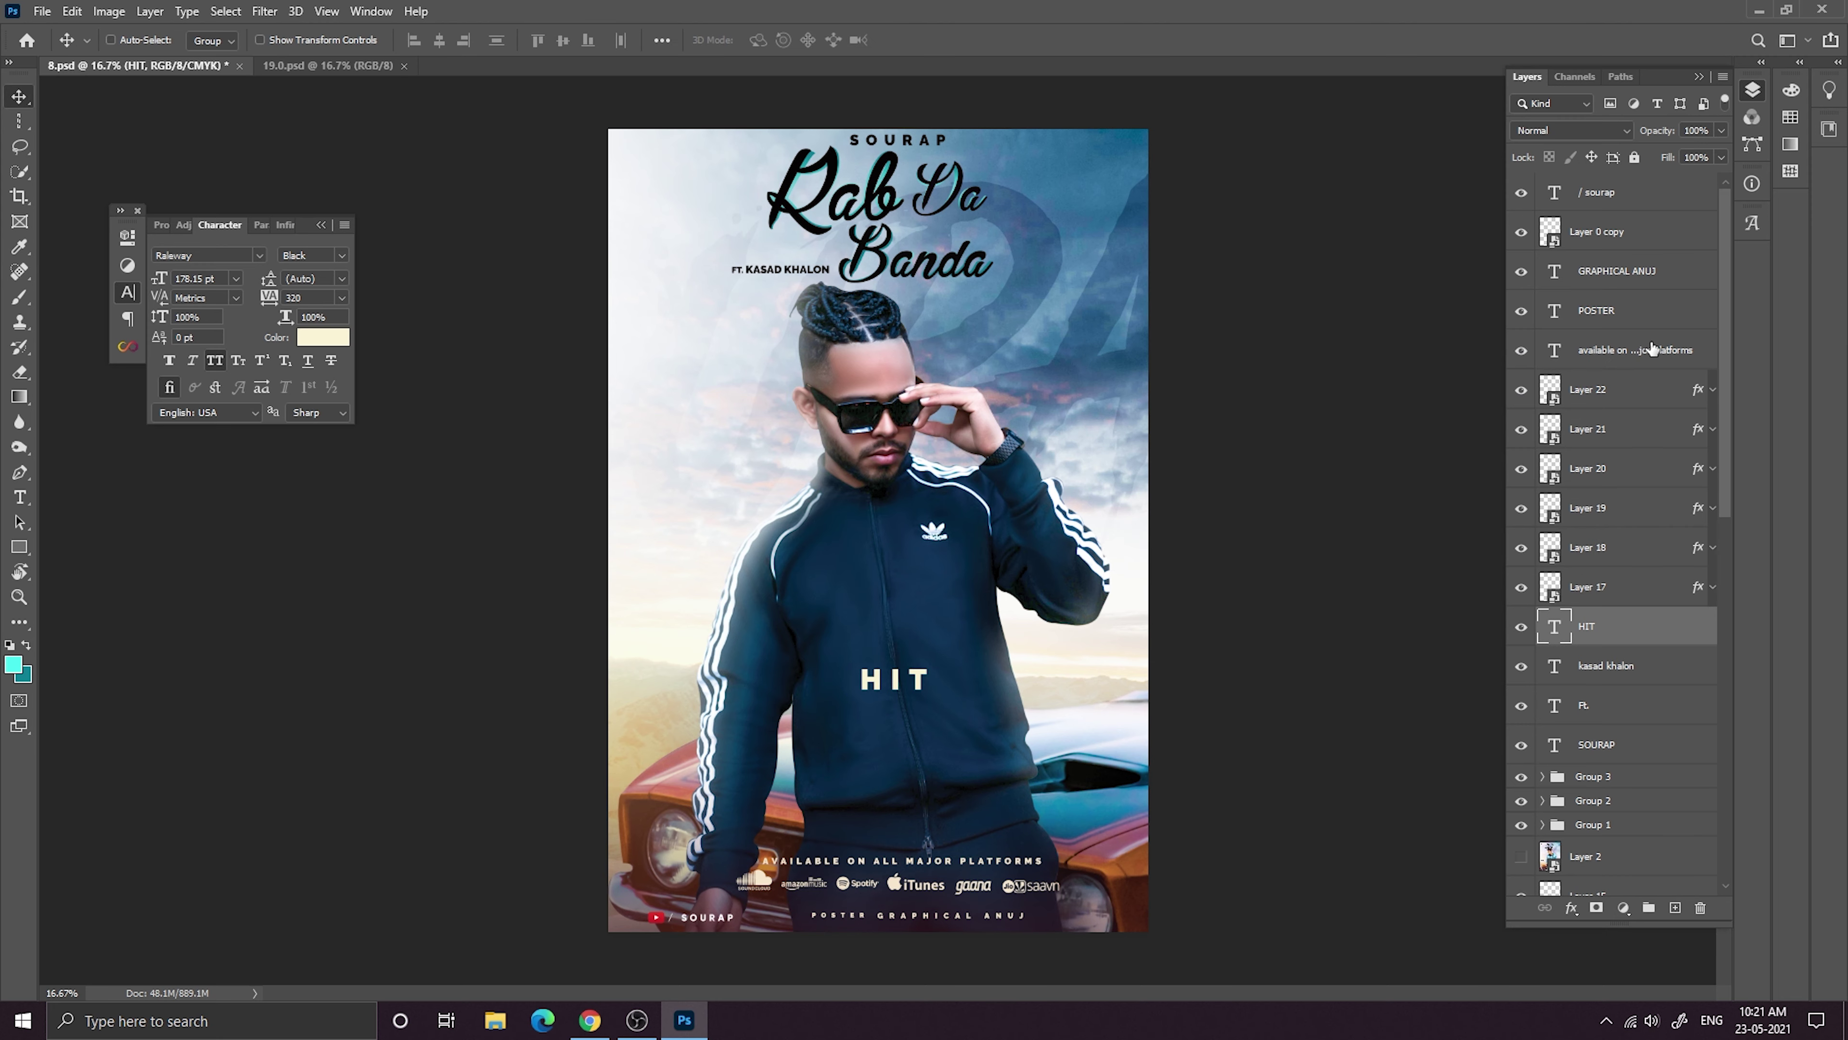
pyautogui.click(1651, 351)
pyautogui.click(317, 338)
pyautogui.press('BackSpace')
pyautogui.hotkey('ctrl', 'v')
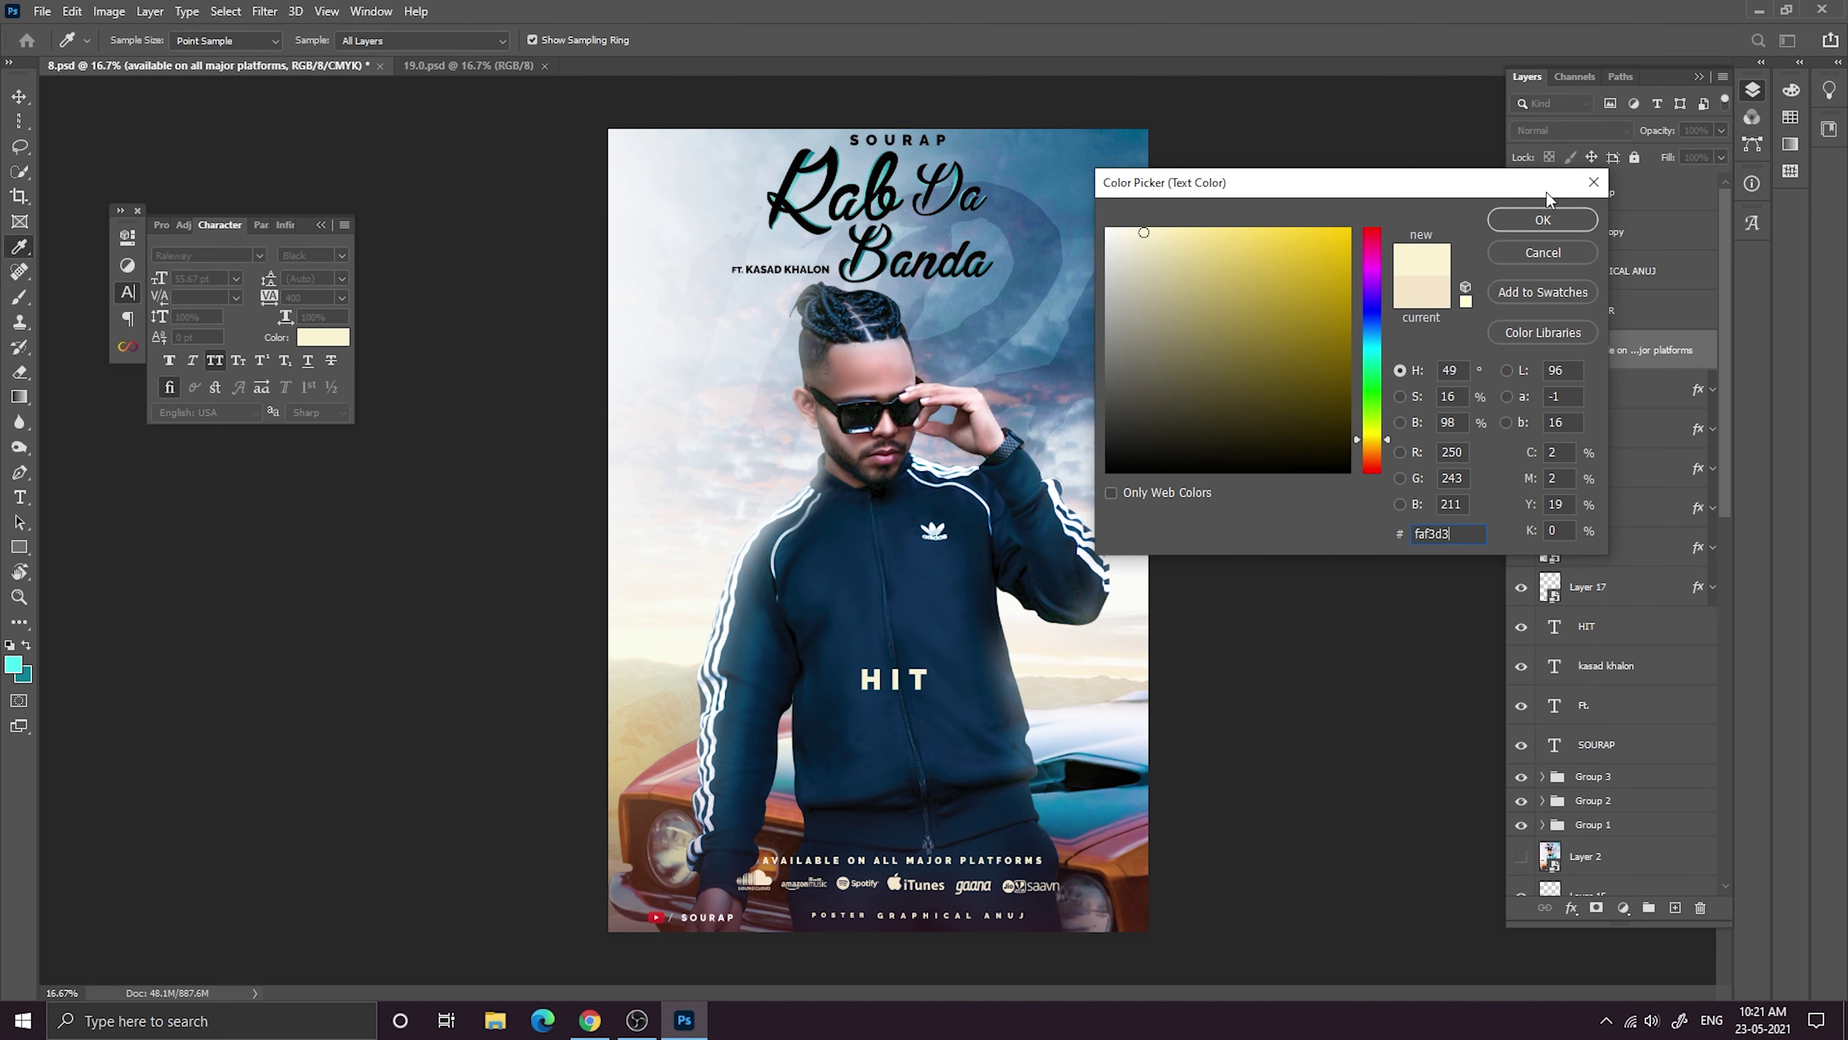
pyautogui.click(1550, 219)
# Set the Color Overlay of the Layer 22 logo to faf3d3.
pyautogui.click(1711, 389)
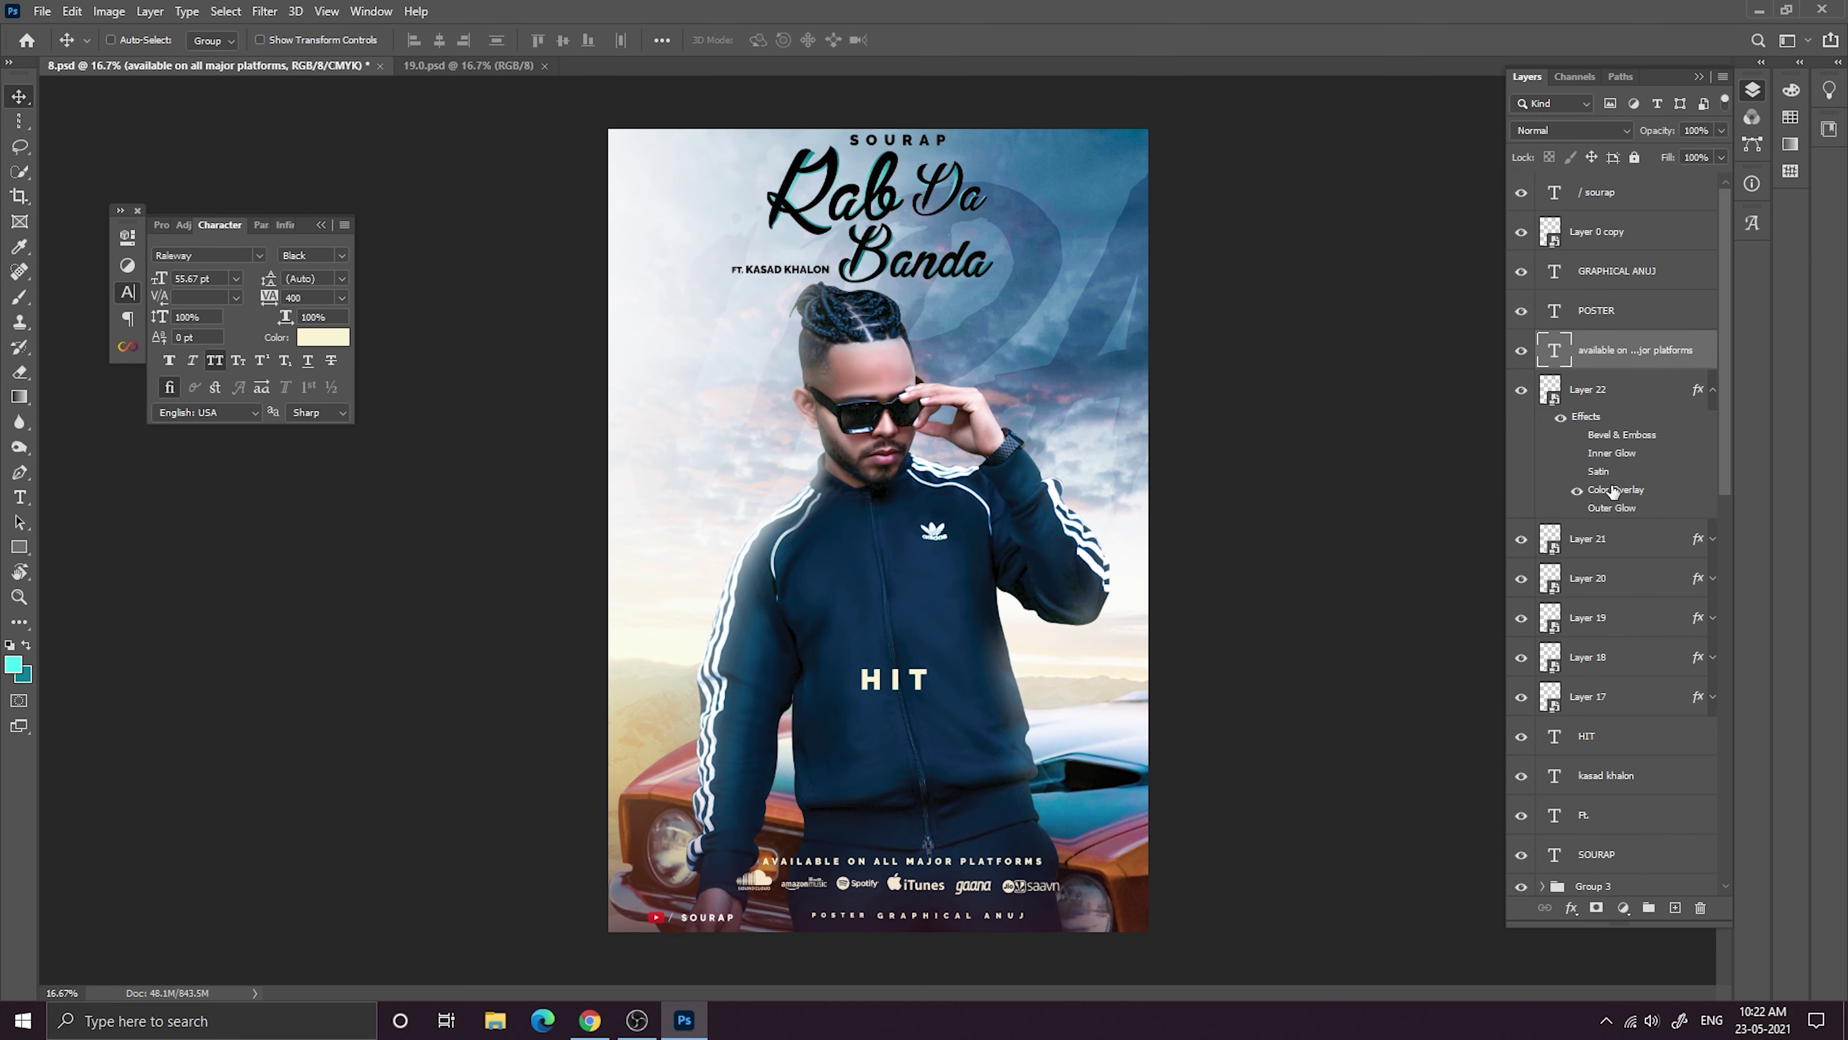
pyautogui.doubleClick(1615, 490)
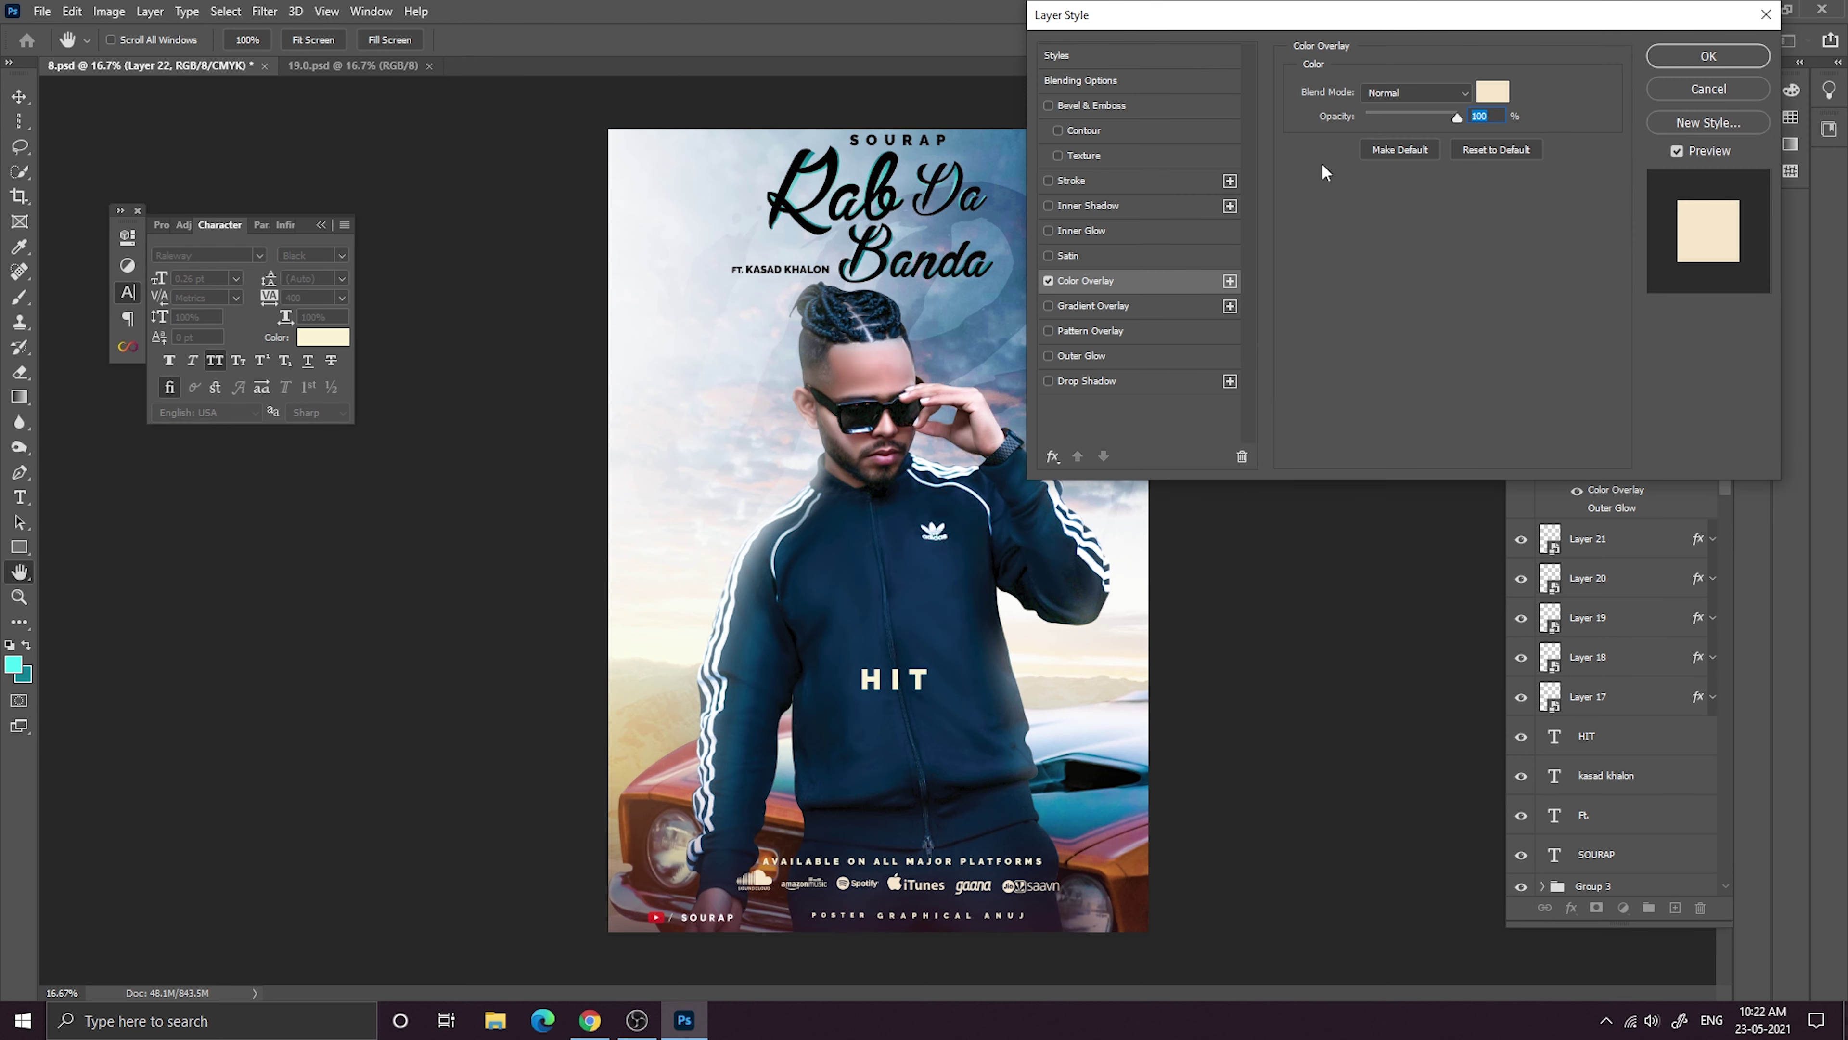
pyautogui.click(1493, 92)
pyautogui.press('BackSpace')
pyautogui.hotkey('ctrl', 'v')
pyautogui.click(1561, 222)
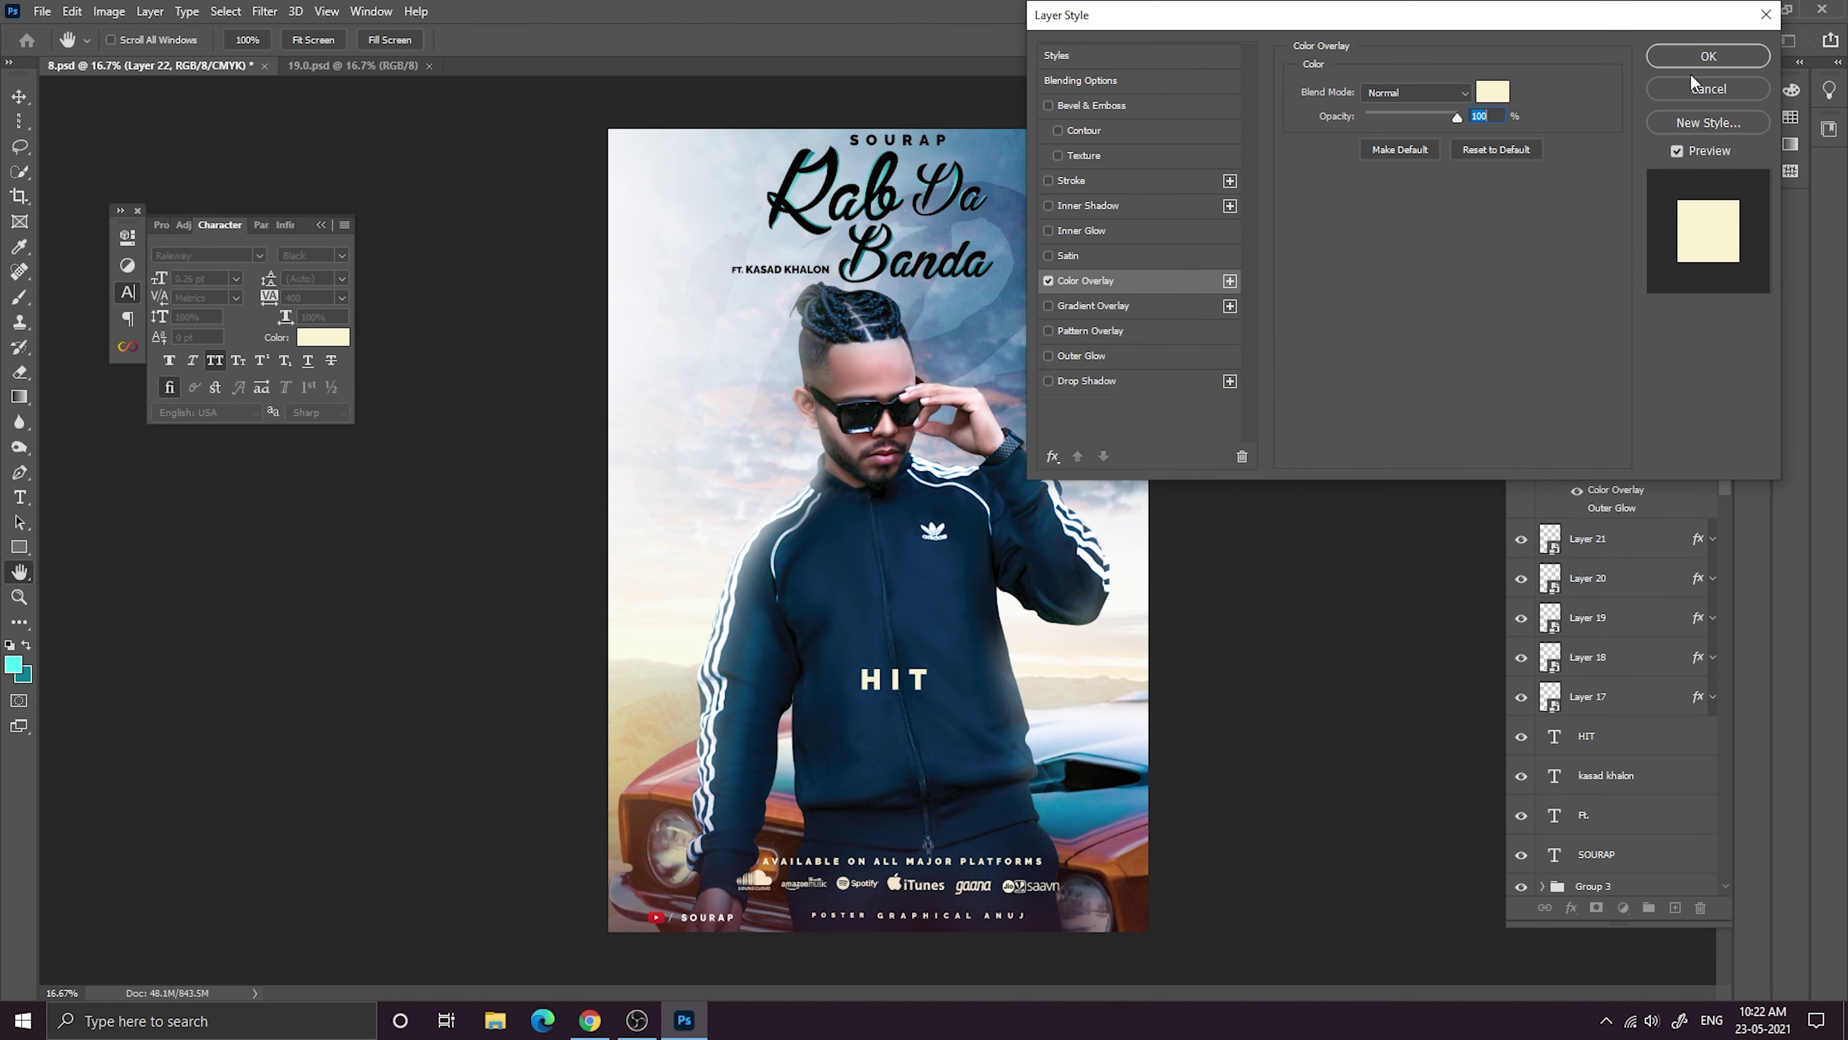
pyautogui.click(1706, 58)
pyautogui.click(1711, 390)
# Set the Color Overlay of the Layer 21 logo to faf3d3.
pyautogui.click(1712, 429)
pyautogui.doubleClick(1616, 531)
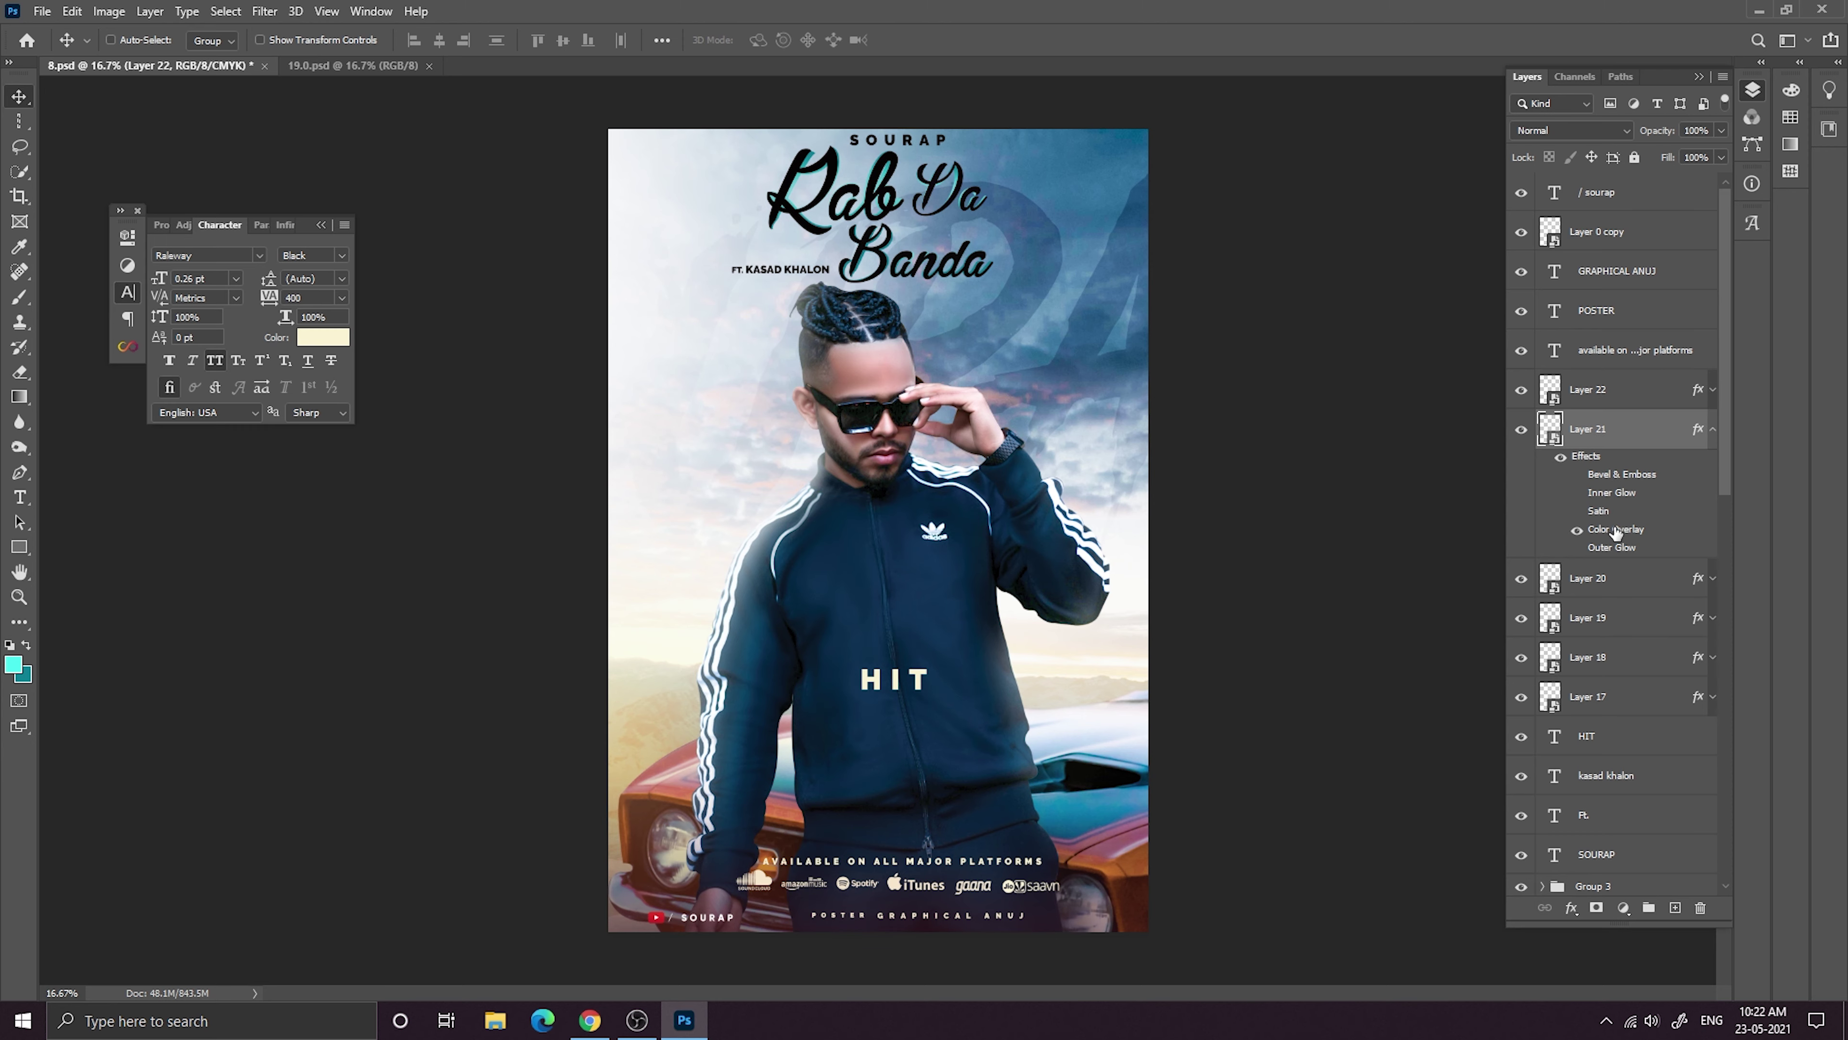
pyautogui.click(1492, 92)
pyautogui.press('BackSpace')
pyautogui.hotkey('ctrl', 'v')
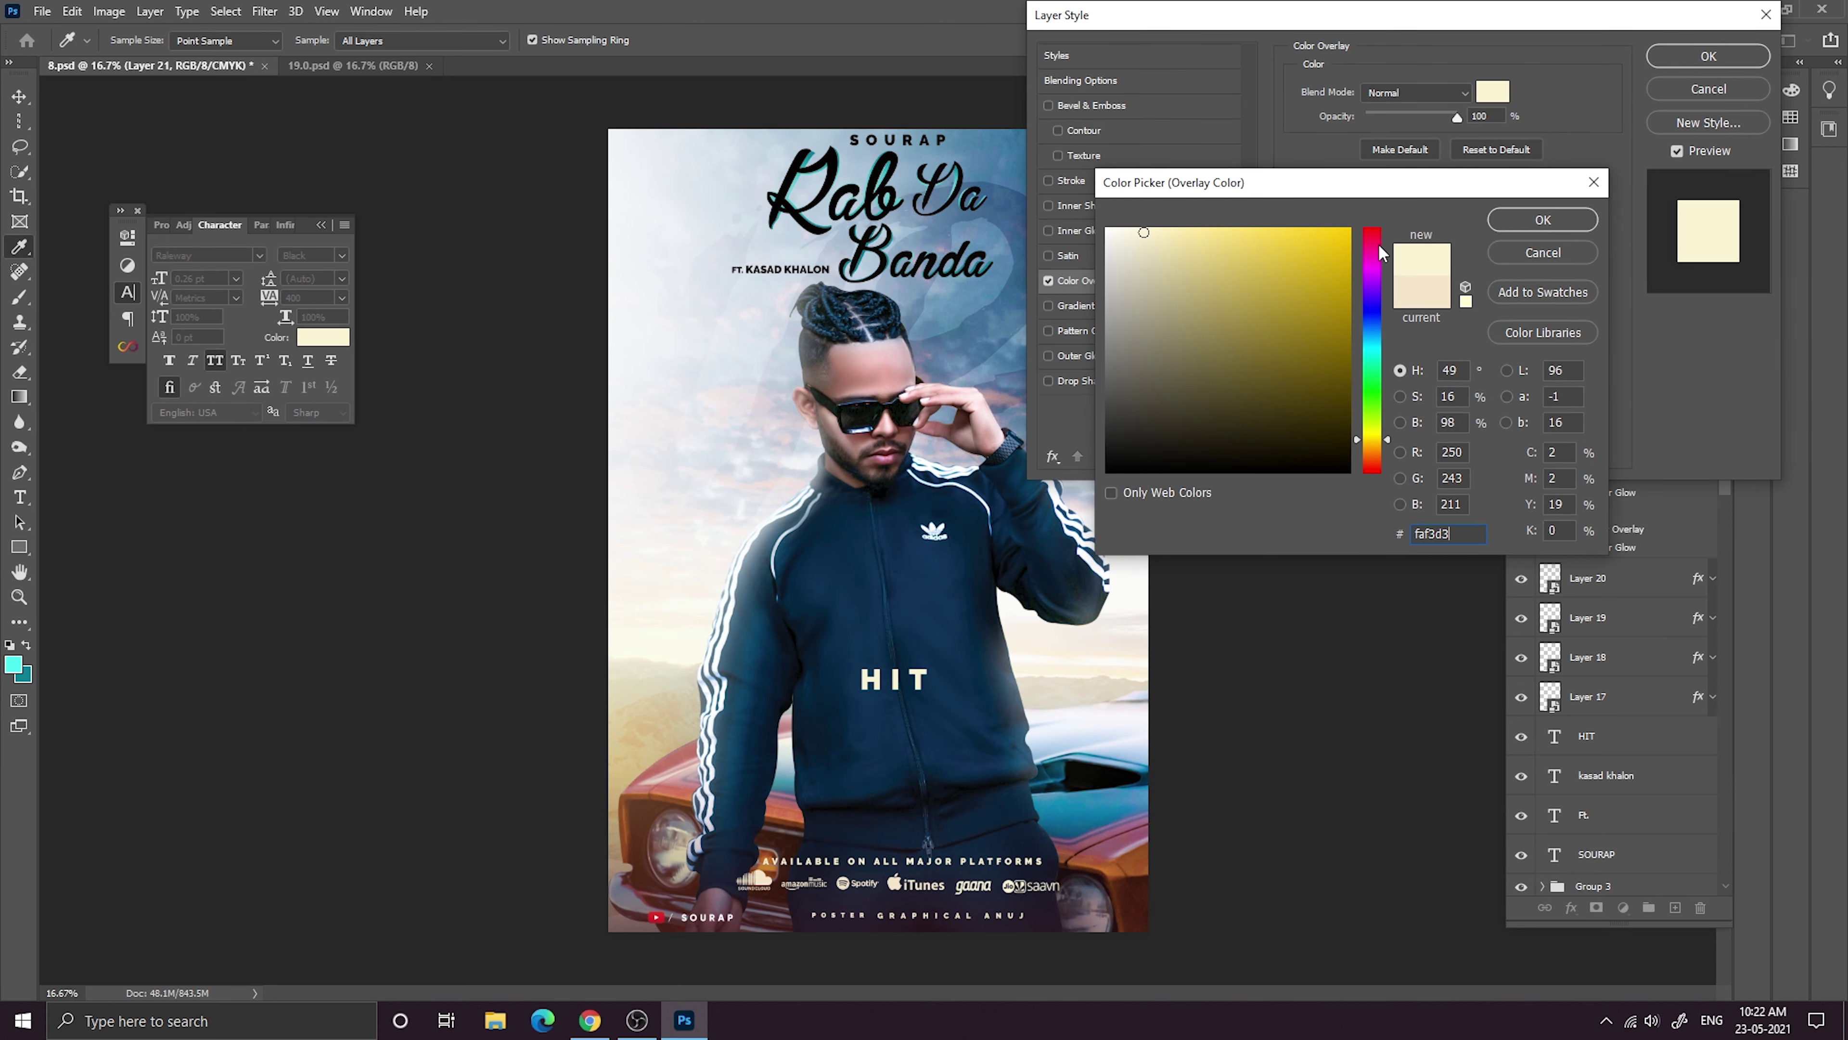
pyautogui.click(1559, 221)
pyautogui.press('Return')
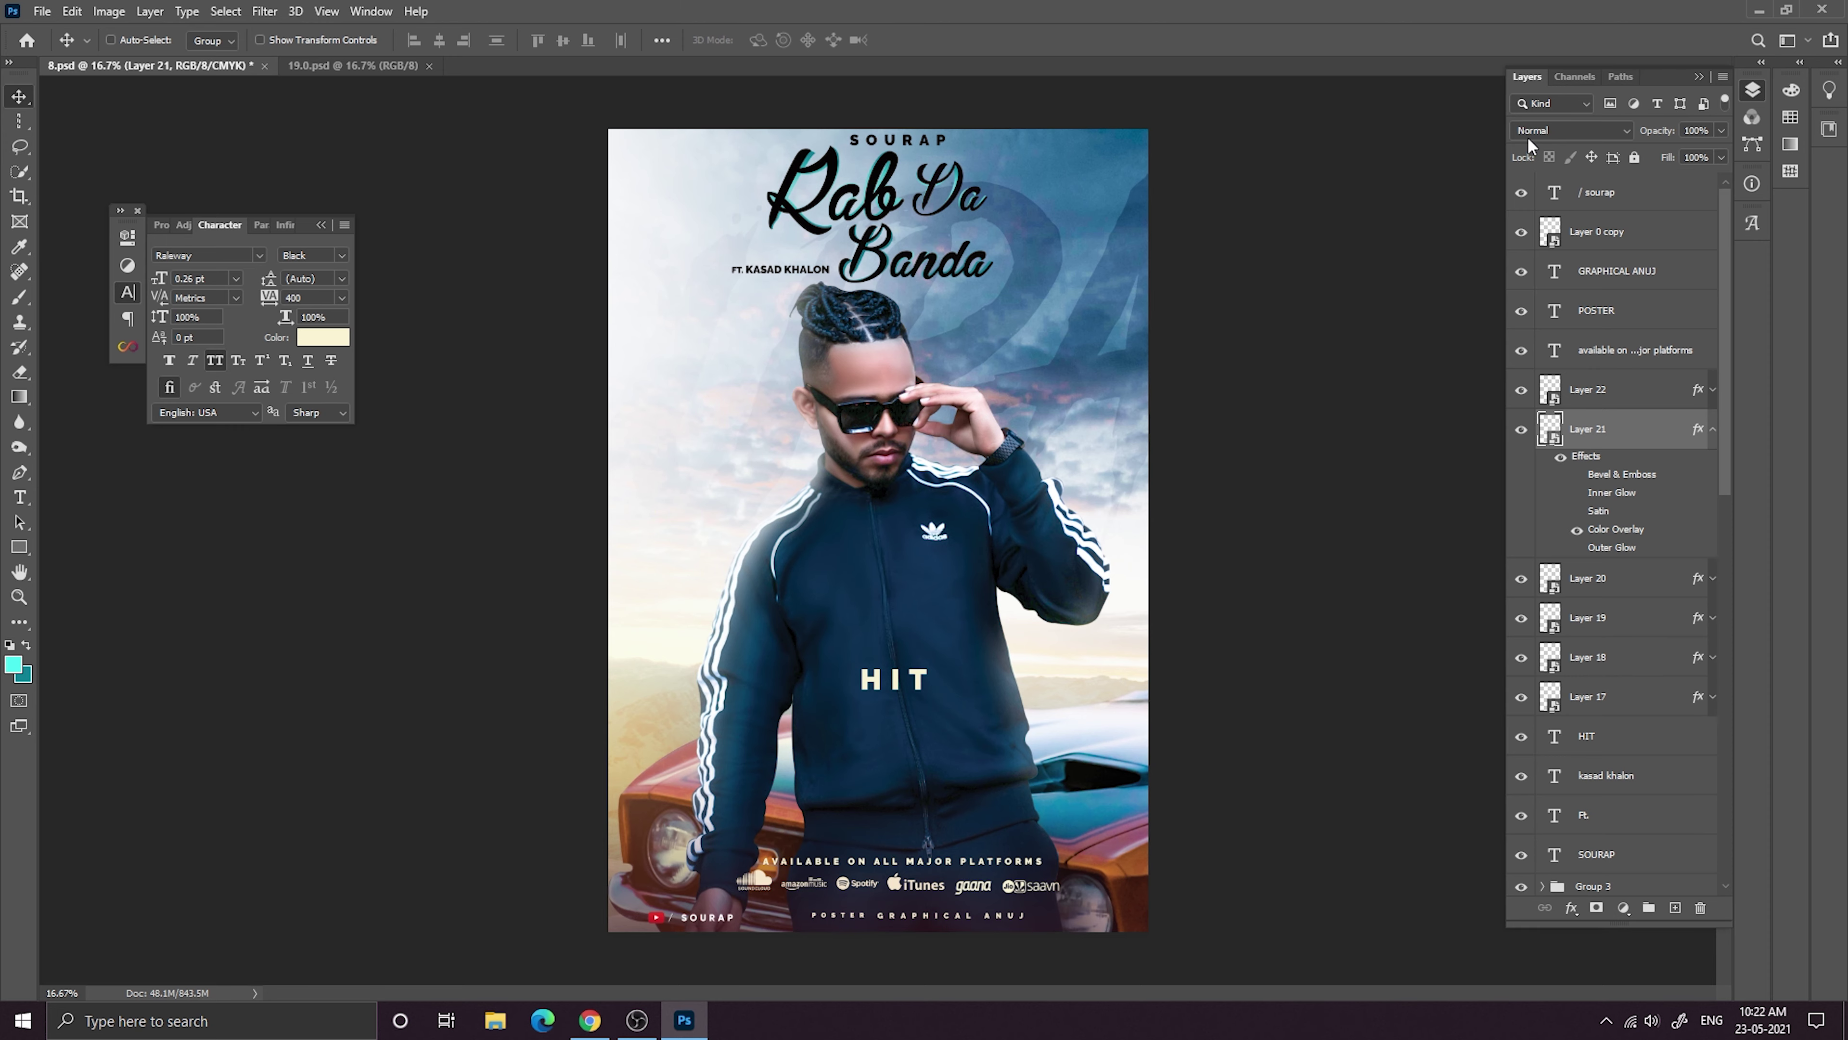
# Review the whole poster at several sizes, down to a small thumbnail, to judge the recoloured footer.
pyautogui.hotkey('ctrl', '-')
pyautogui.hotkey('ctrl', '-')
pyautogui.hotkey('ctrl', '-')
pyautogui.hotkey('ctrl', '-')
pyautogui.hotkey('ctrl', '+')
pyautogui.hotkey('ctrl', '+')
pyautogui.hotkey('ctrl', '+')
pyautogui.hotkey('ctrl', '+')
pyautogui.hotkey('ctrl', '+')
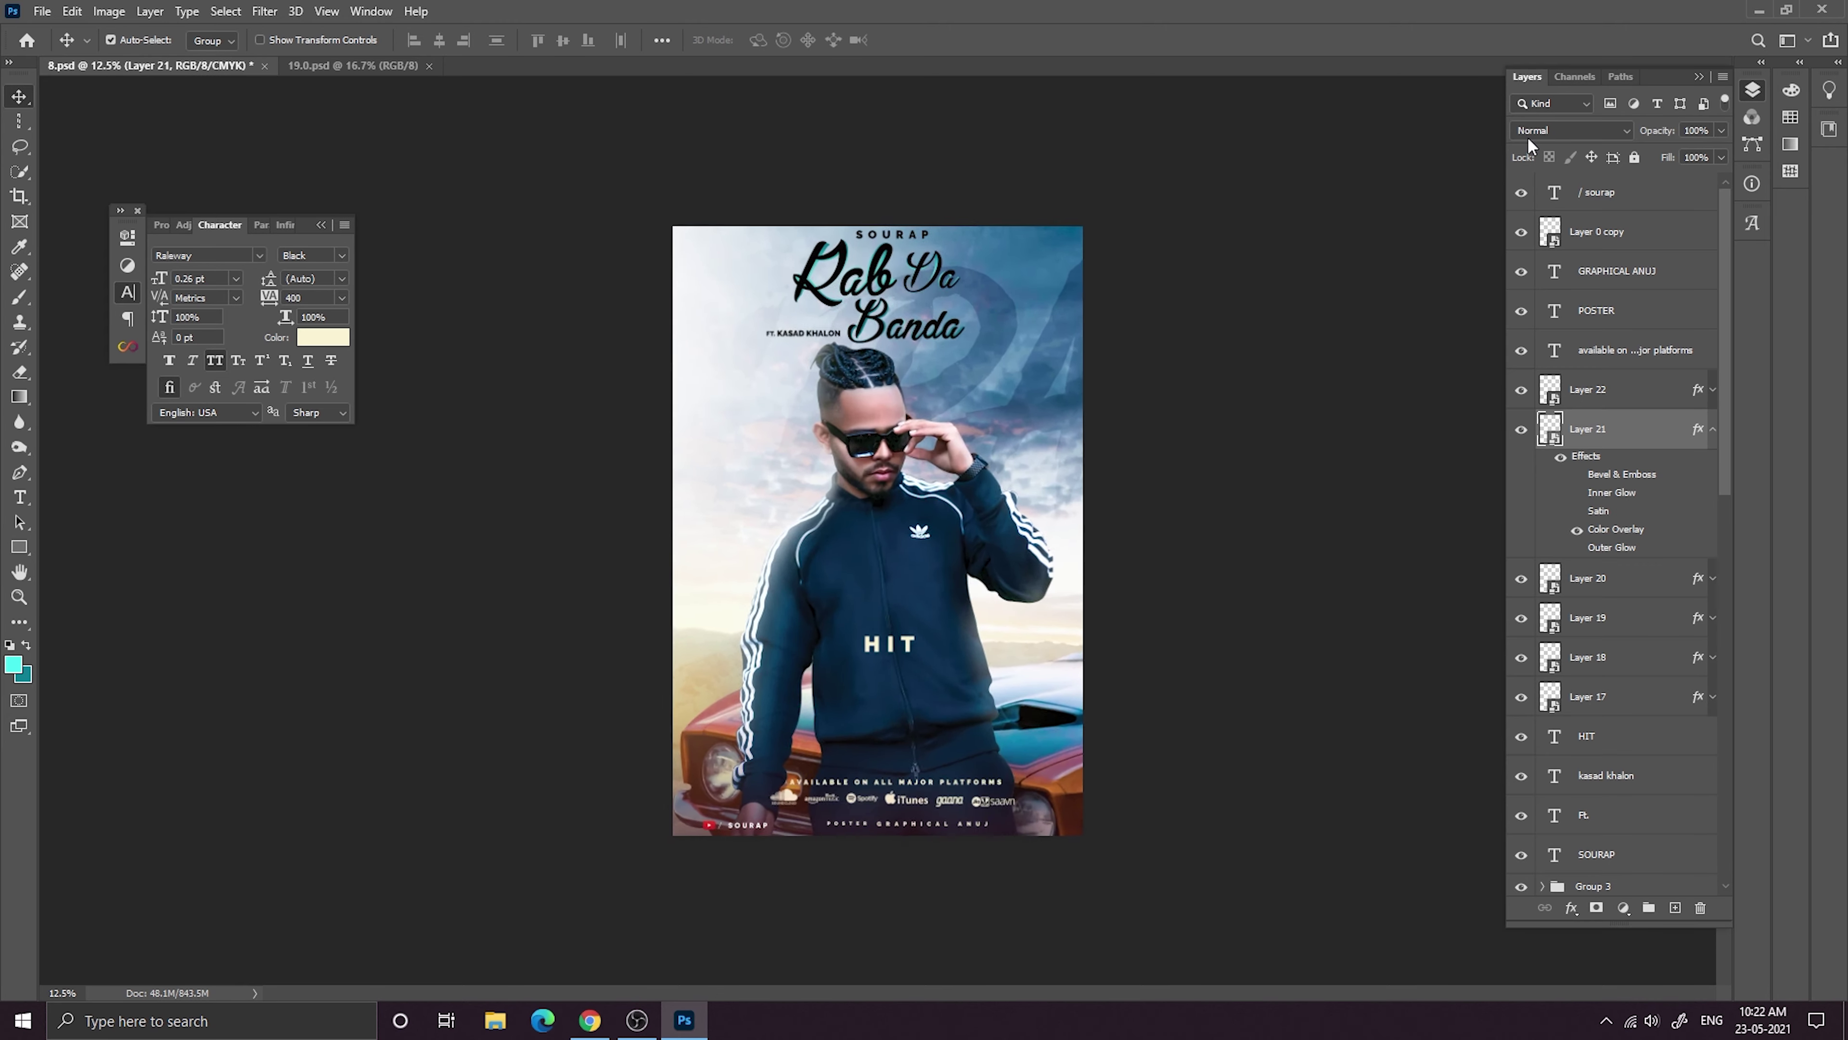
pyautogui.hotkey('ctrl', '-')
pyautogui.hotkey('ctrl', '-')
pyautogui.hotkey('ctrl', '-')
pyautogui.hotkey('ctrl', '-')
pyautogui.hotkey('ctrl', '-')
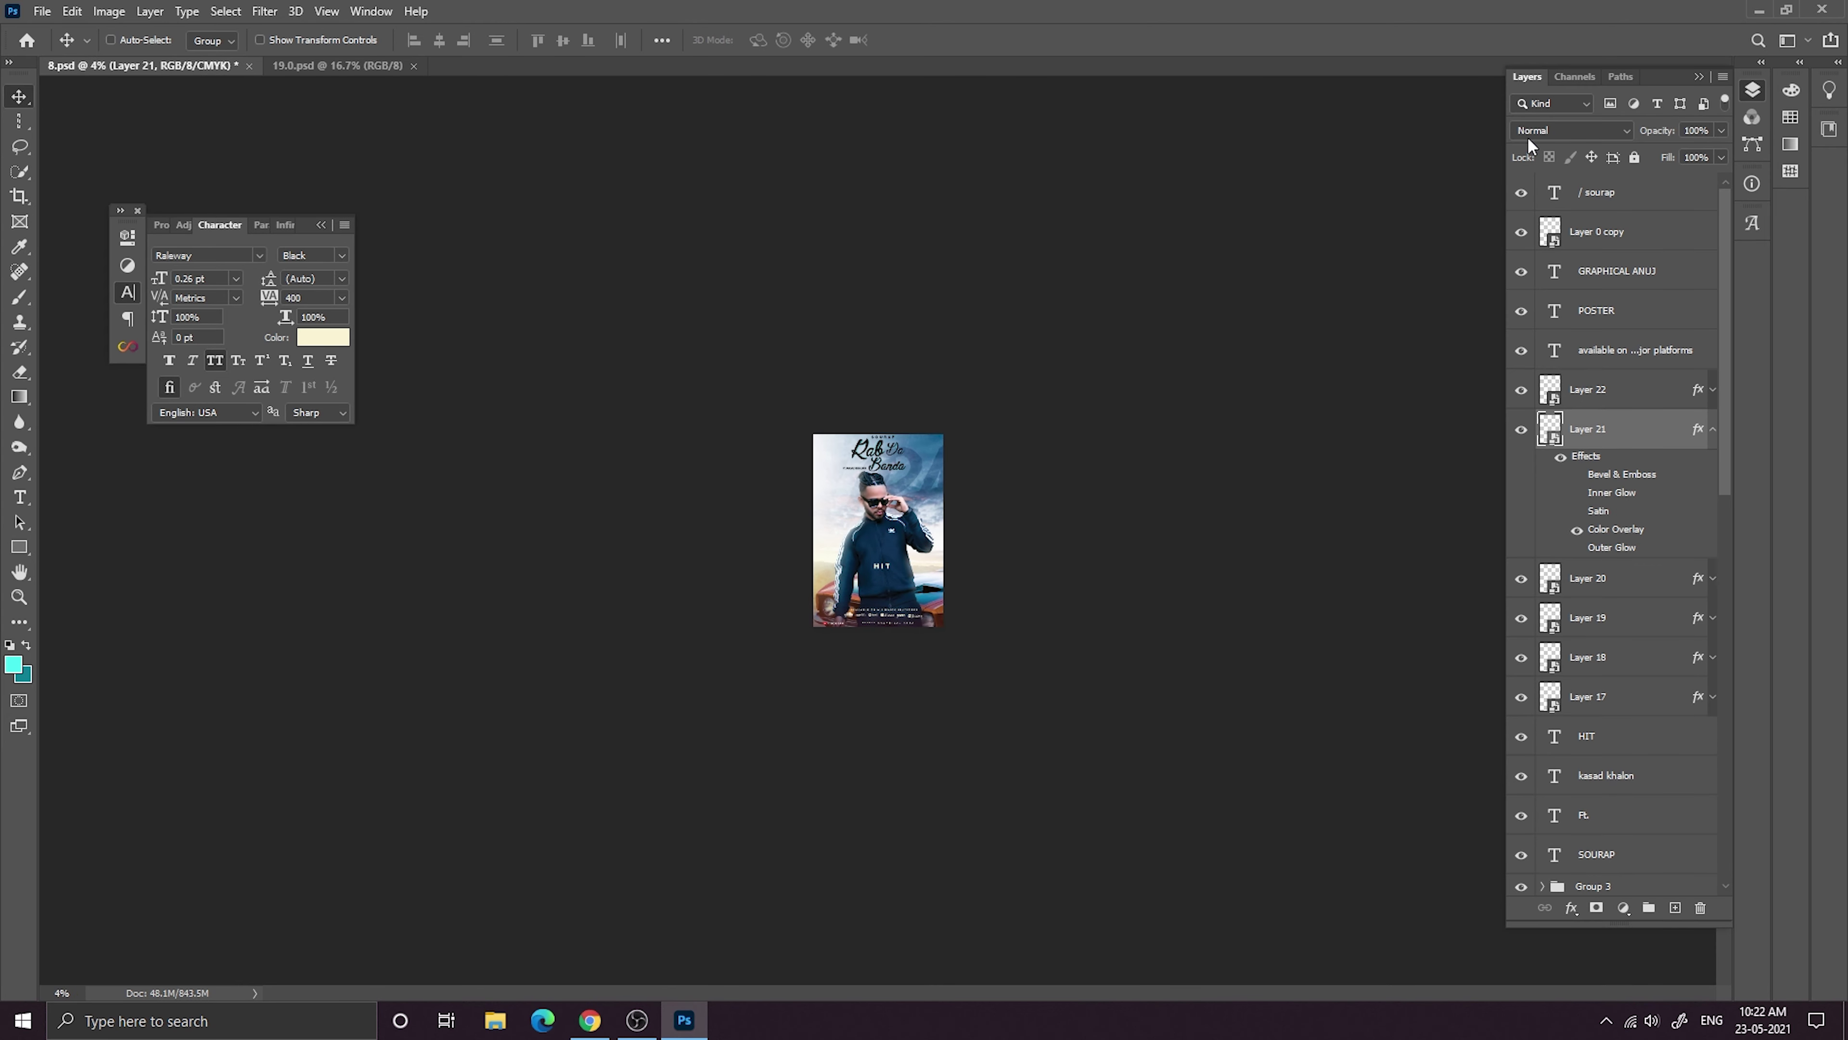
pyautogui.hotkey('ctrl', '+')
pyautogui.hotkey('ctrl', '+')
pyautogui.hotkey('ctrl', '+')
pyautogui.hotkey('ctrl', '-')
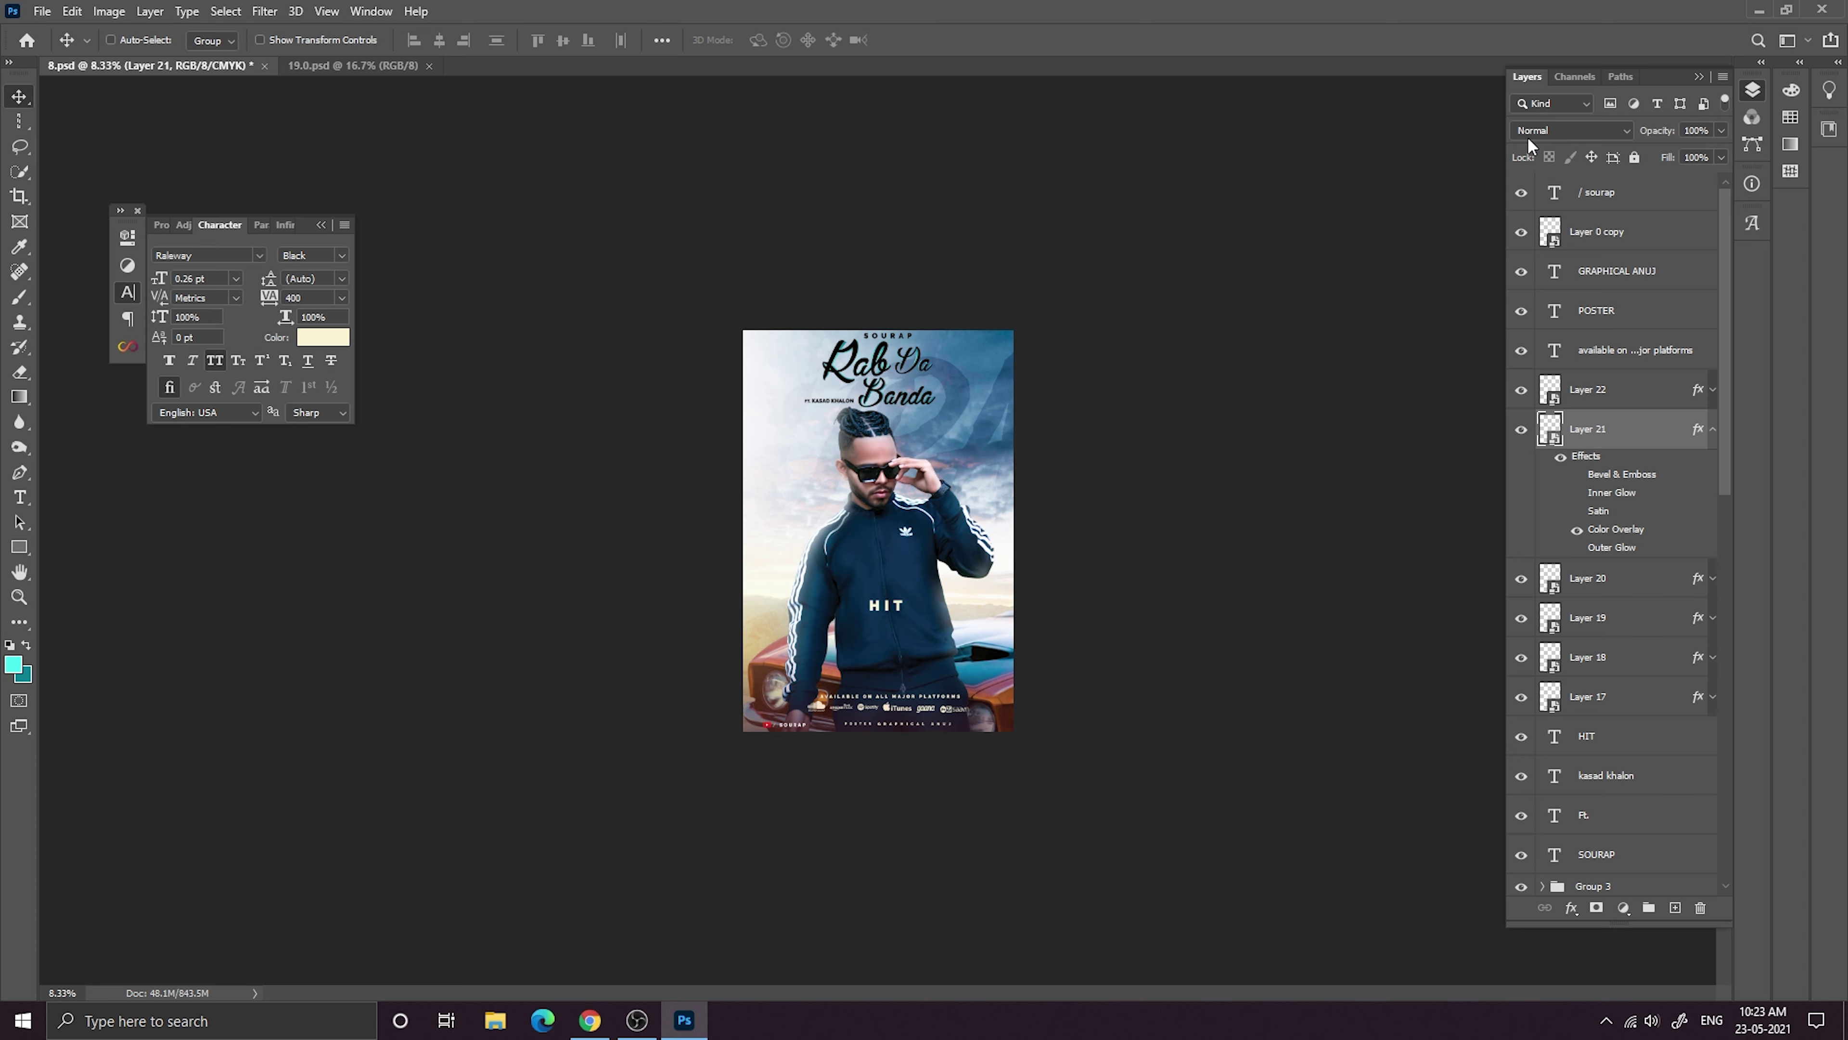
pyautogui.hotkey('ctrl', '+')
pyautogui.hotkey('ctrl', '+')
pyautogui.hotkey('ctrl', '-')
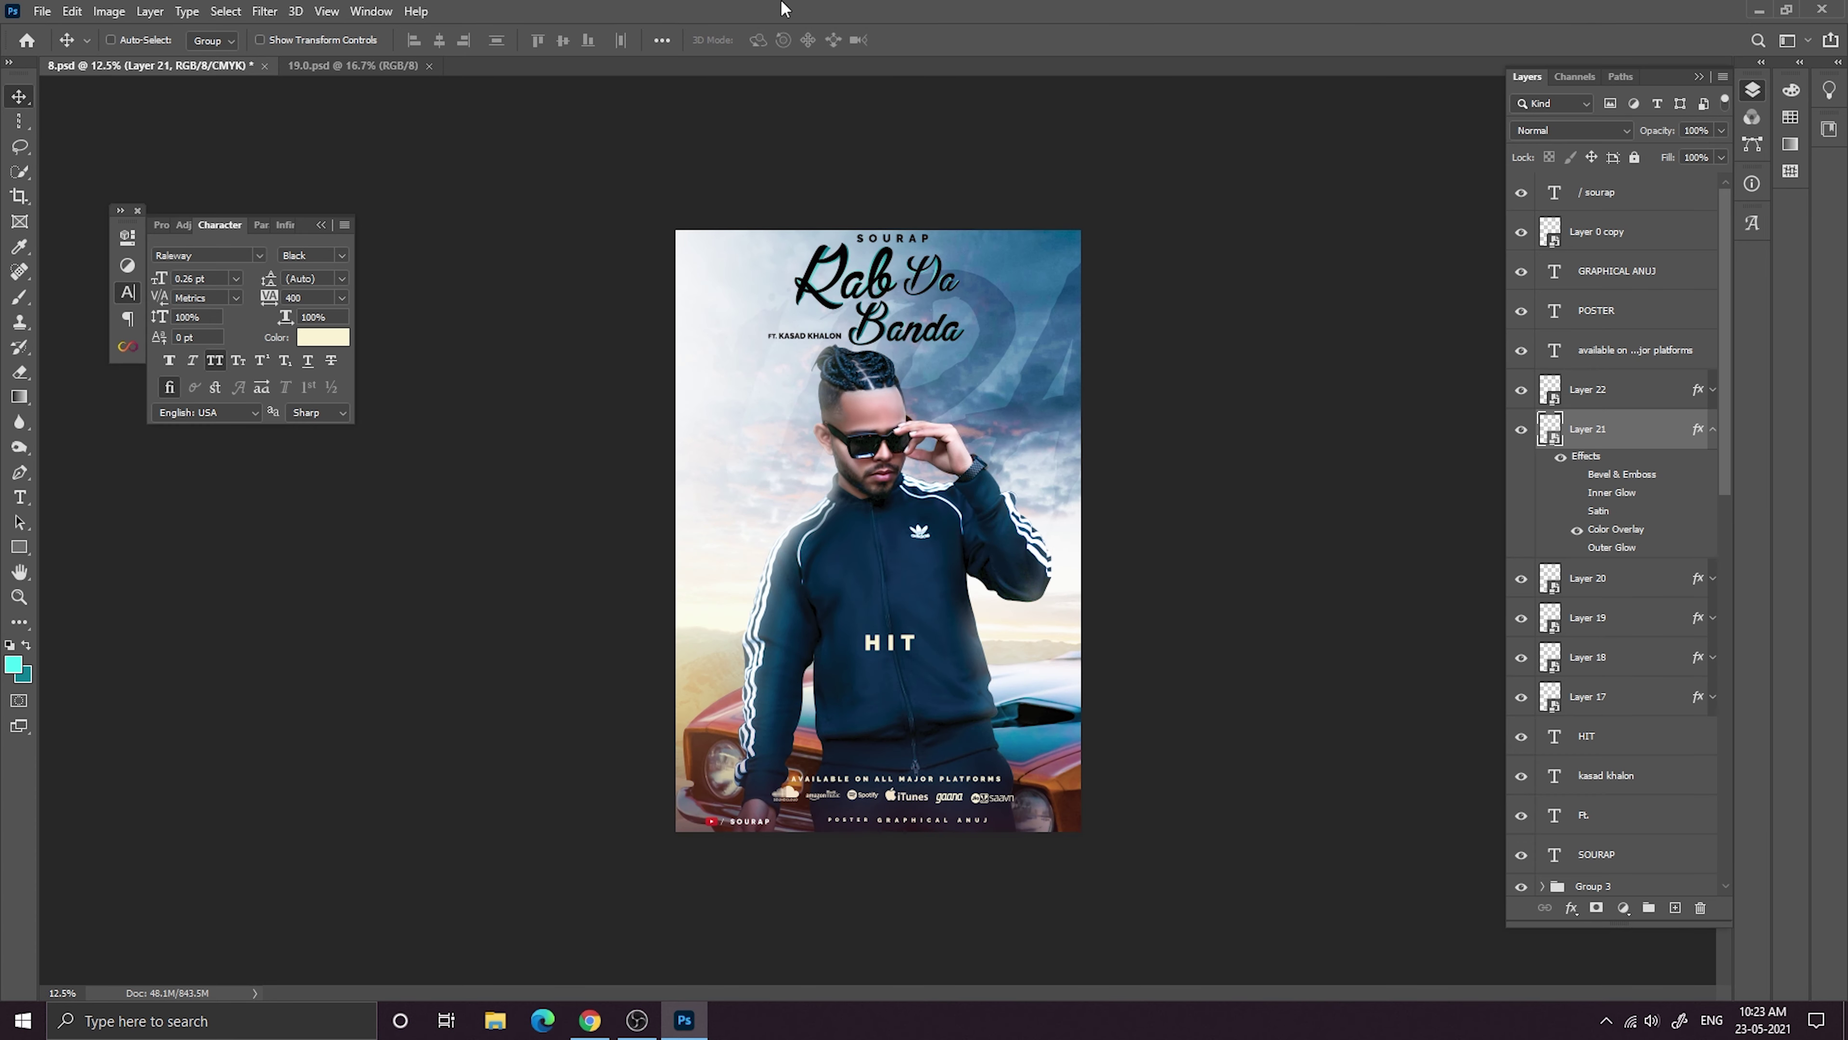
# Identify the Layer 21 logo by hiding and showing it, and recheck its Color Overlay colour.
pyautogui.click(1714, 429)
pyautogui.click(1521, 430)
pyautogui.click(1522, 430)
pyautogui.click(1713, 429)
pyautogui.doubleClick(1612, 530)
pyautogui.click(1492, 92)
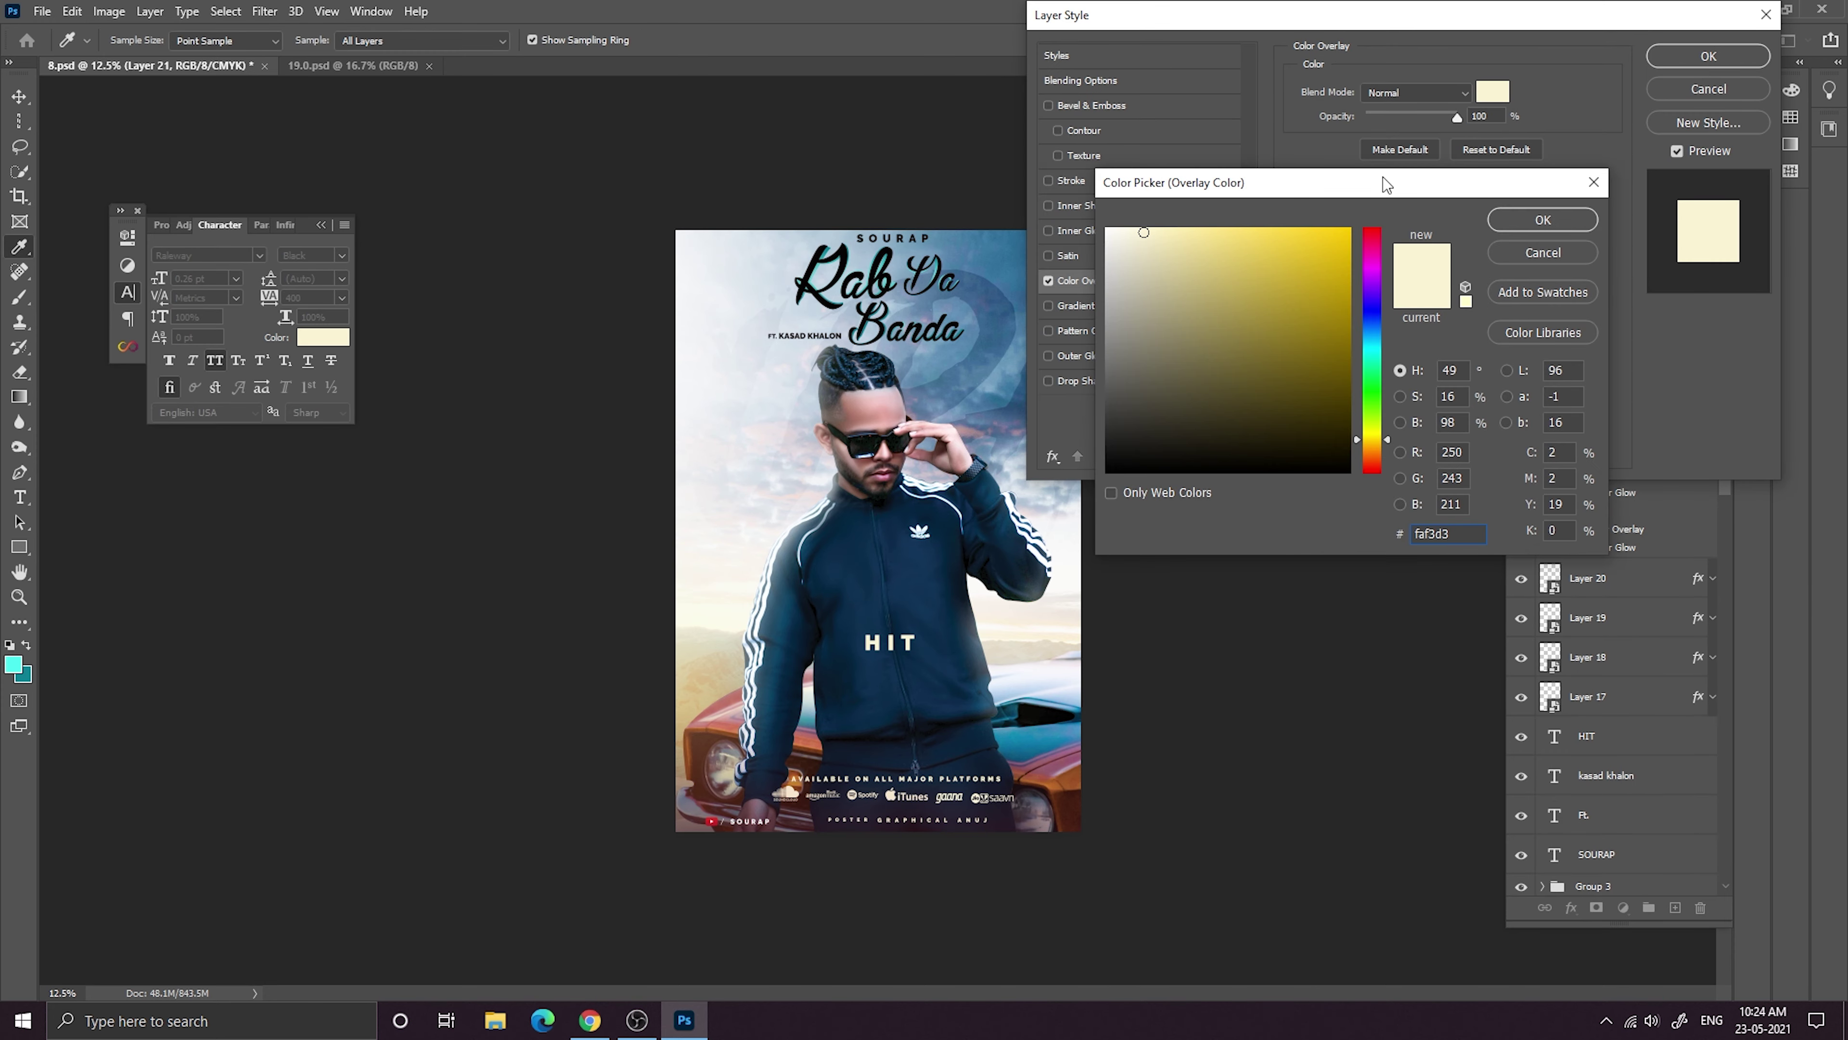
pyautogui.click(1585, 218)
pyautogui.click(1689, 56)
pyautogui.click(1713, 429)
# Set the Color Overlay of the iTunes logo on Layer 20 to faf3d3.
pyautogui.click(1713, 468)
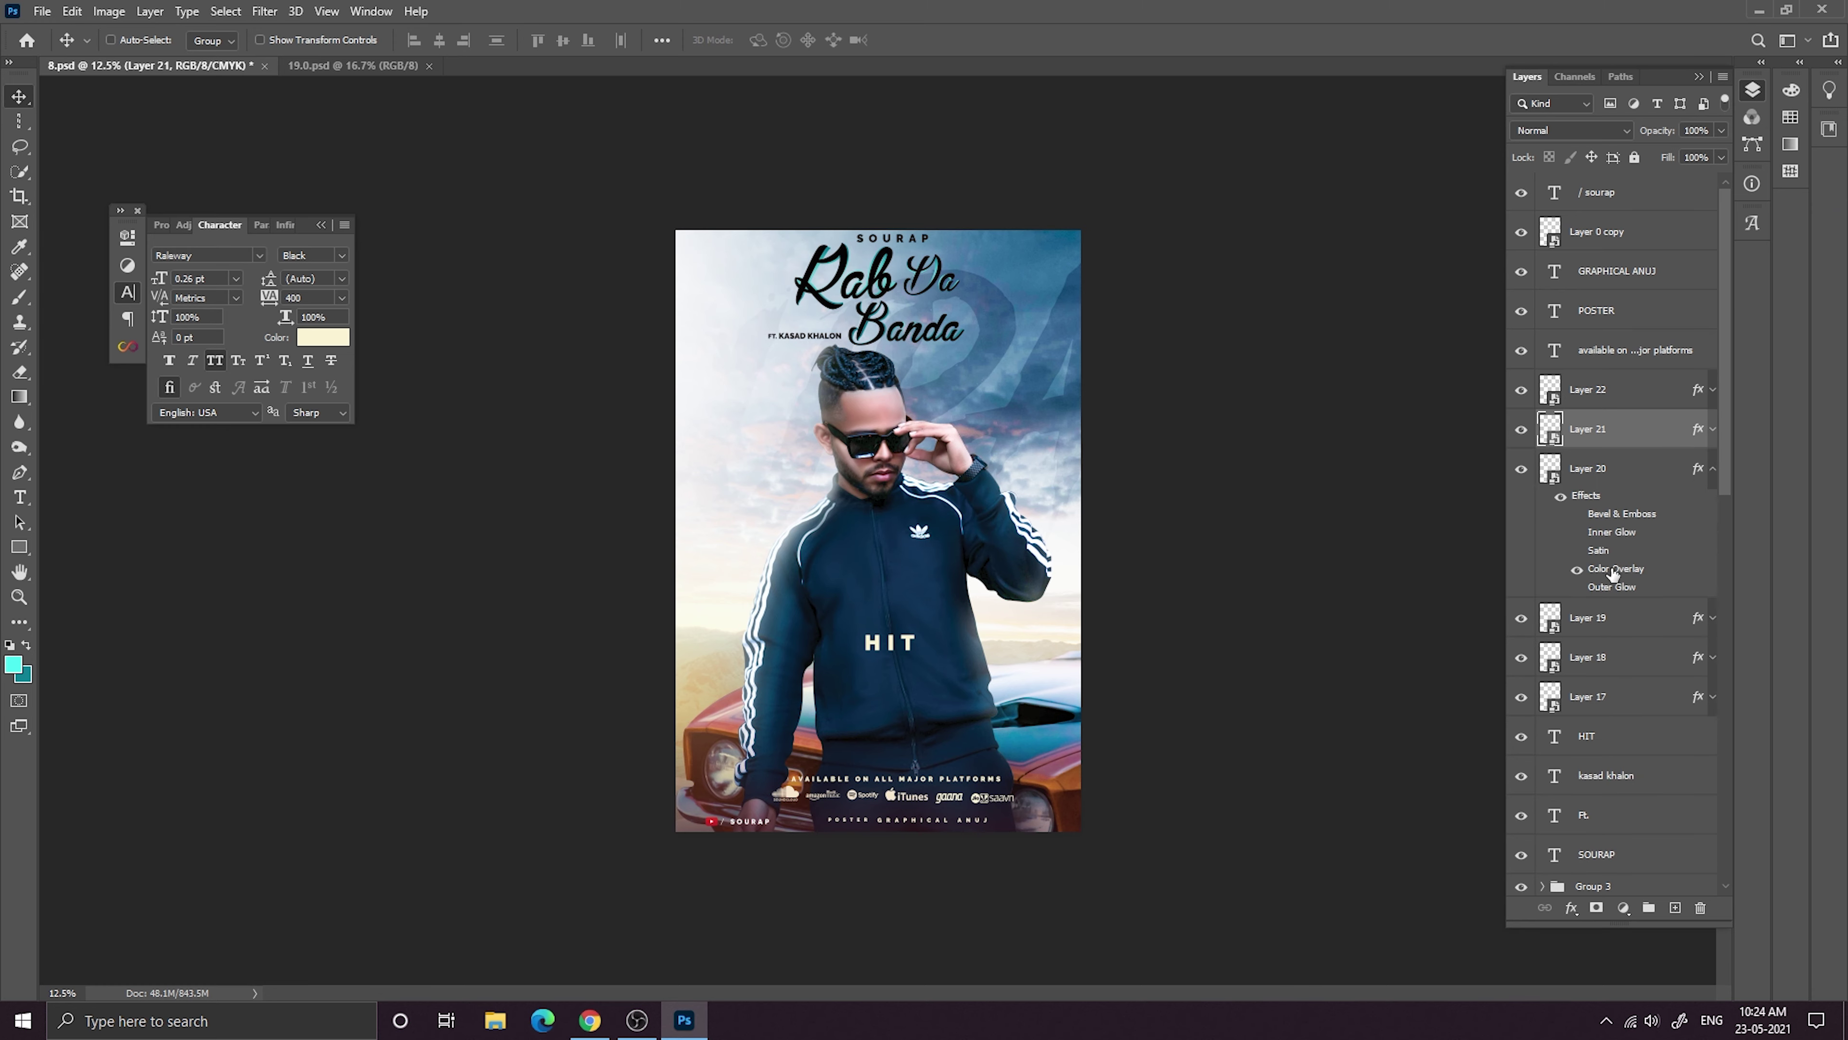
pyautogui.doubleClick(1612, 571)
pyautogui.click(1489, 94)
pyautogui.hotkey('ctrl', 'v')
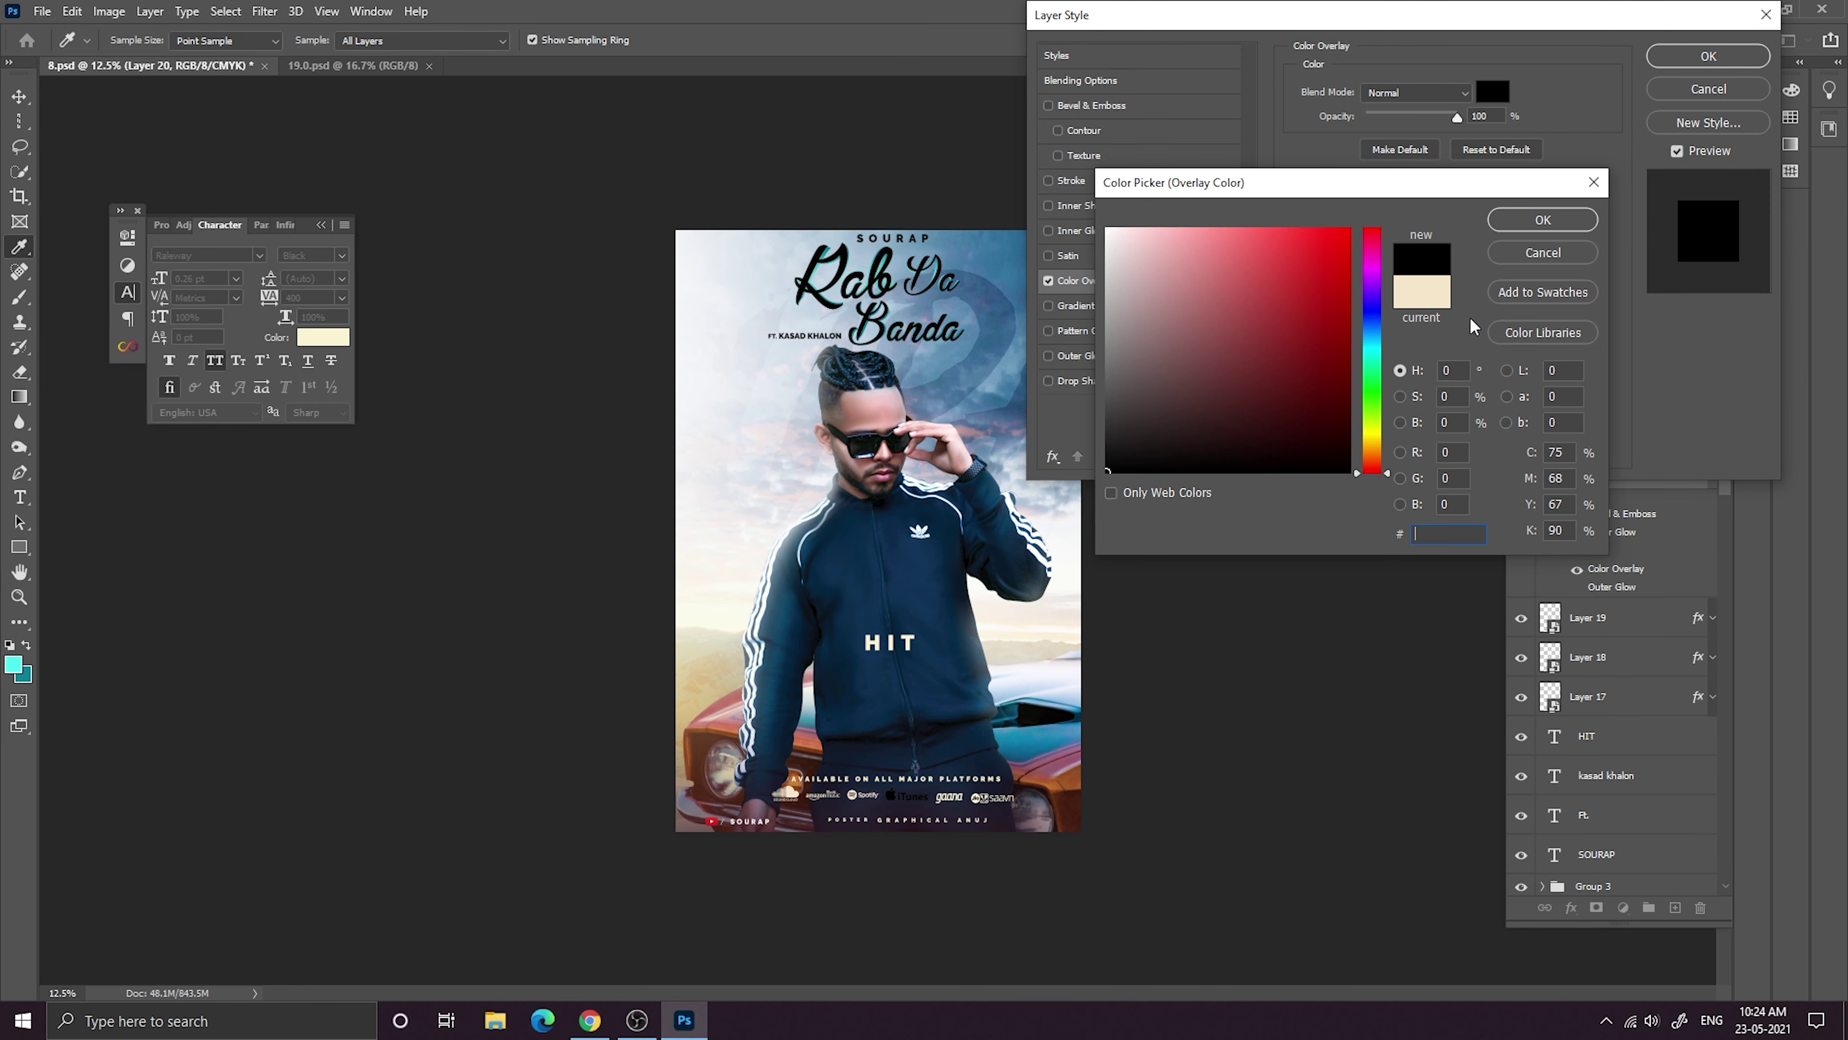
pyautogui.click(1514, 219)
pyautogui.click(1682, 56)
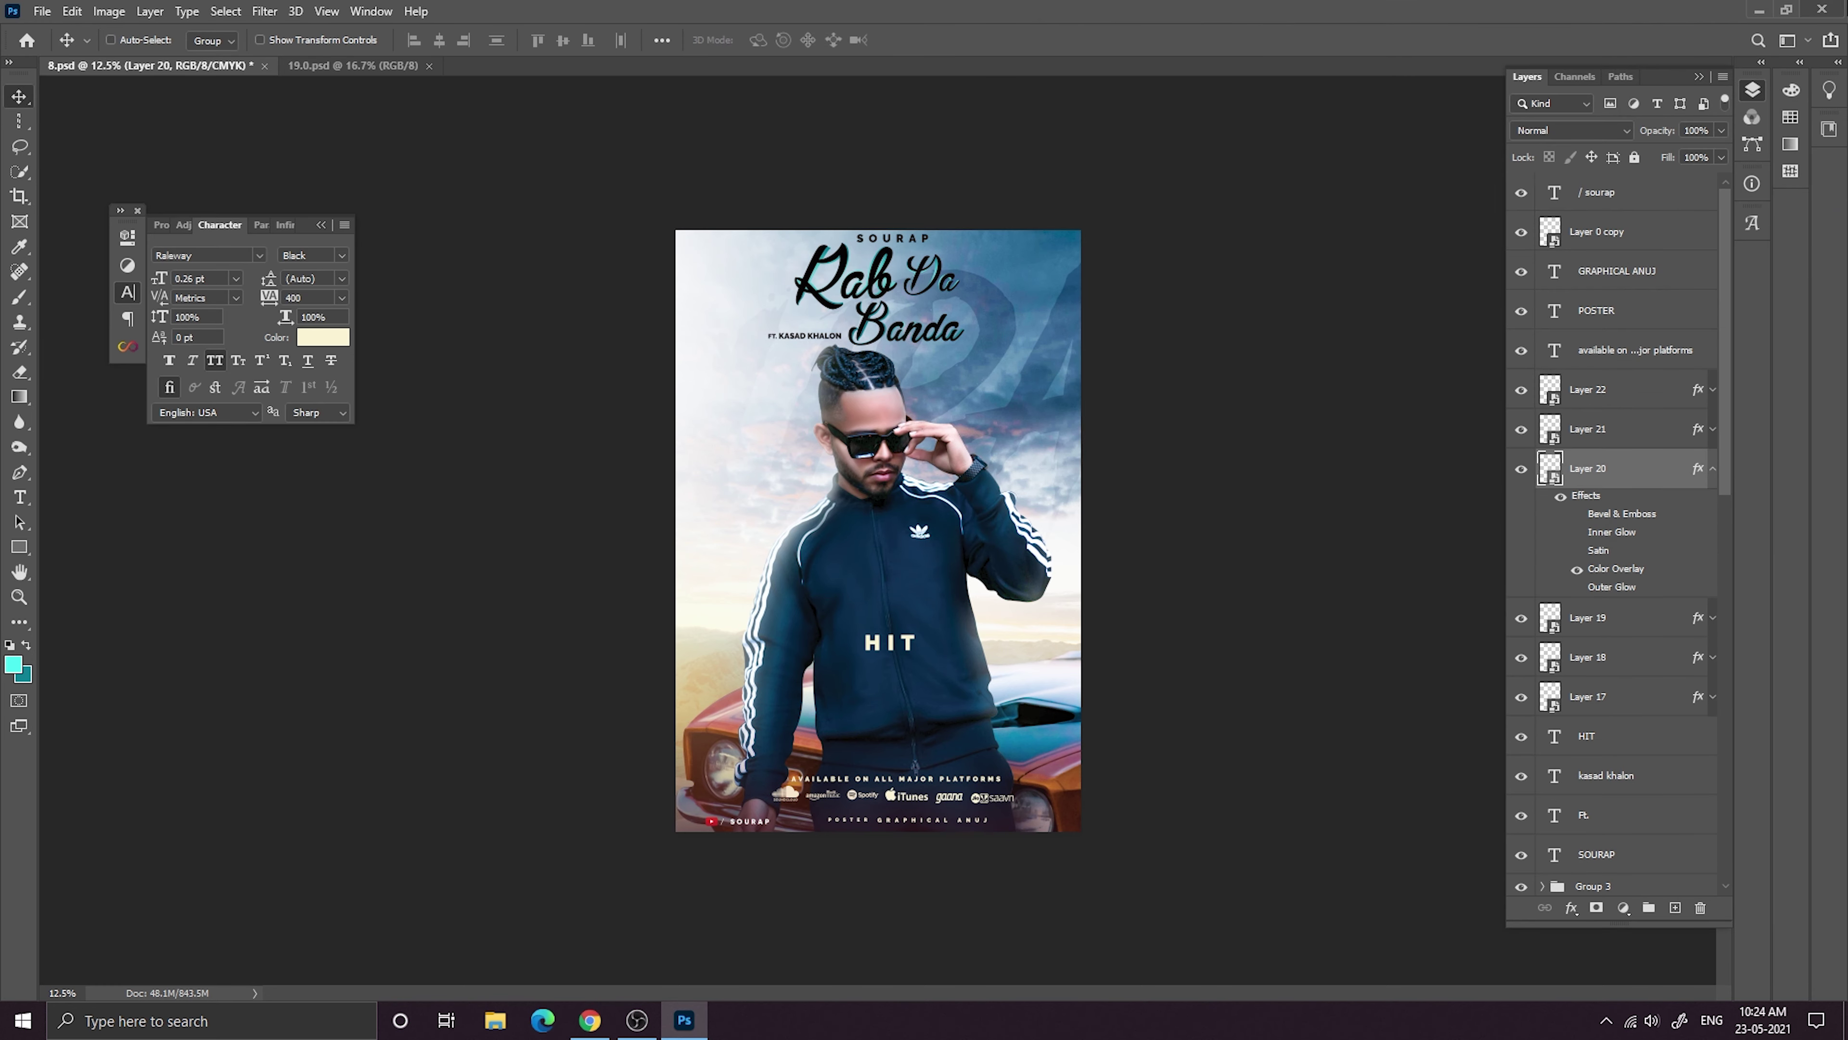
pyautogui.click(1713, 469)
# Set the Color Overlay of the Layer 19 logo to faf3d3.
pyautogui.click(1712, 508)
pyautogui.click(1612, 607)
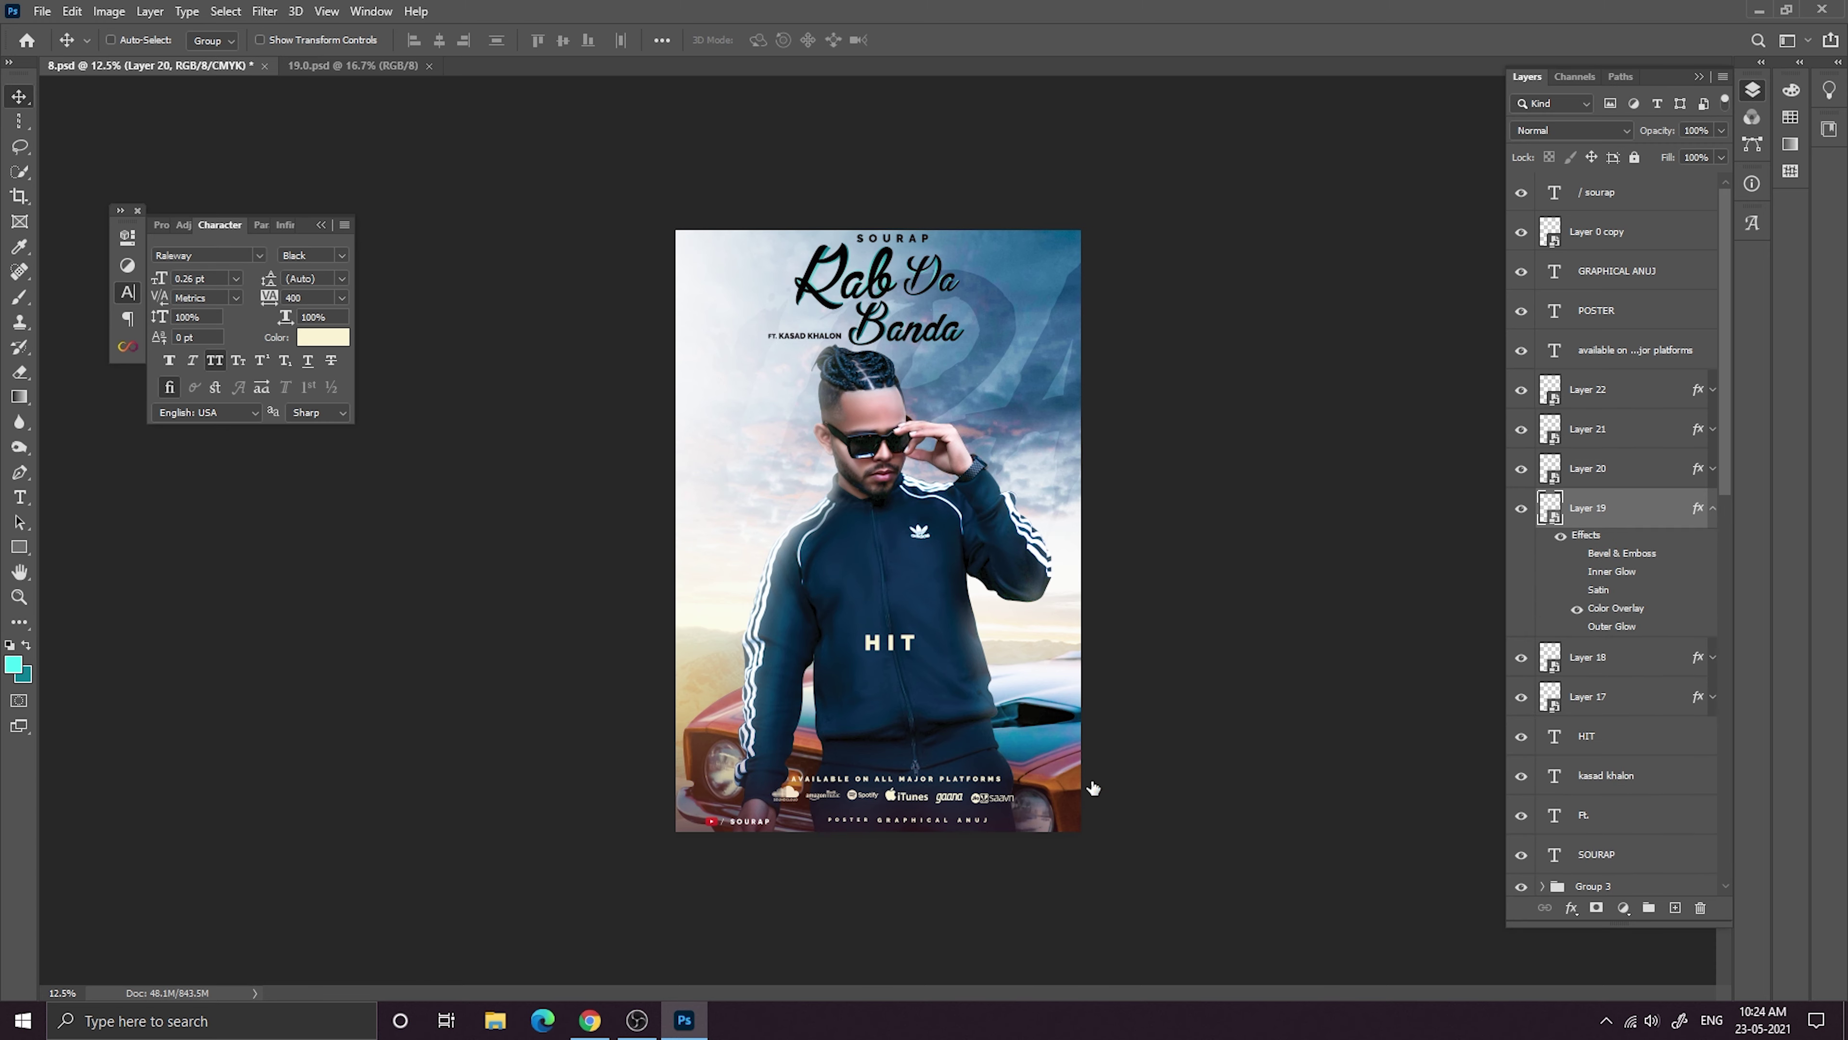
pyautogui.click(1496, 89)
pyautogui.moveTo(418, 625); pyautogui.dragTo(323, 337)
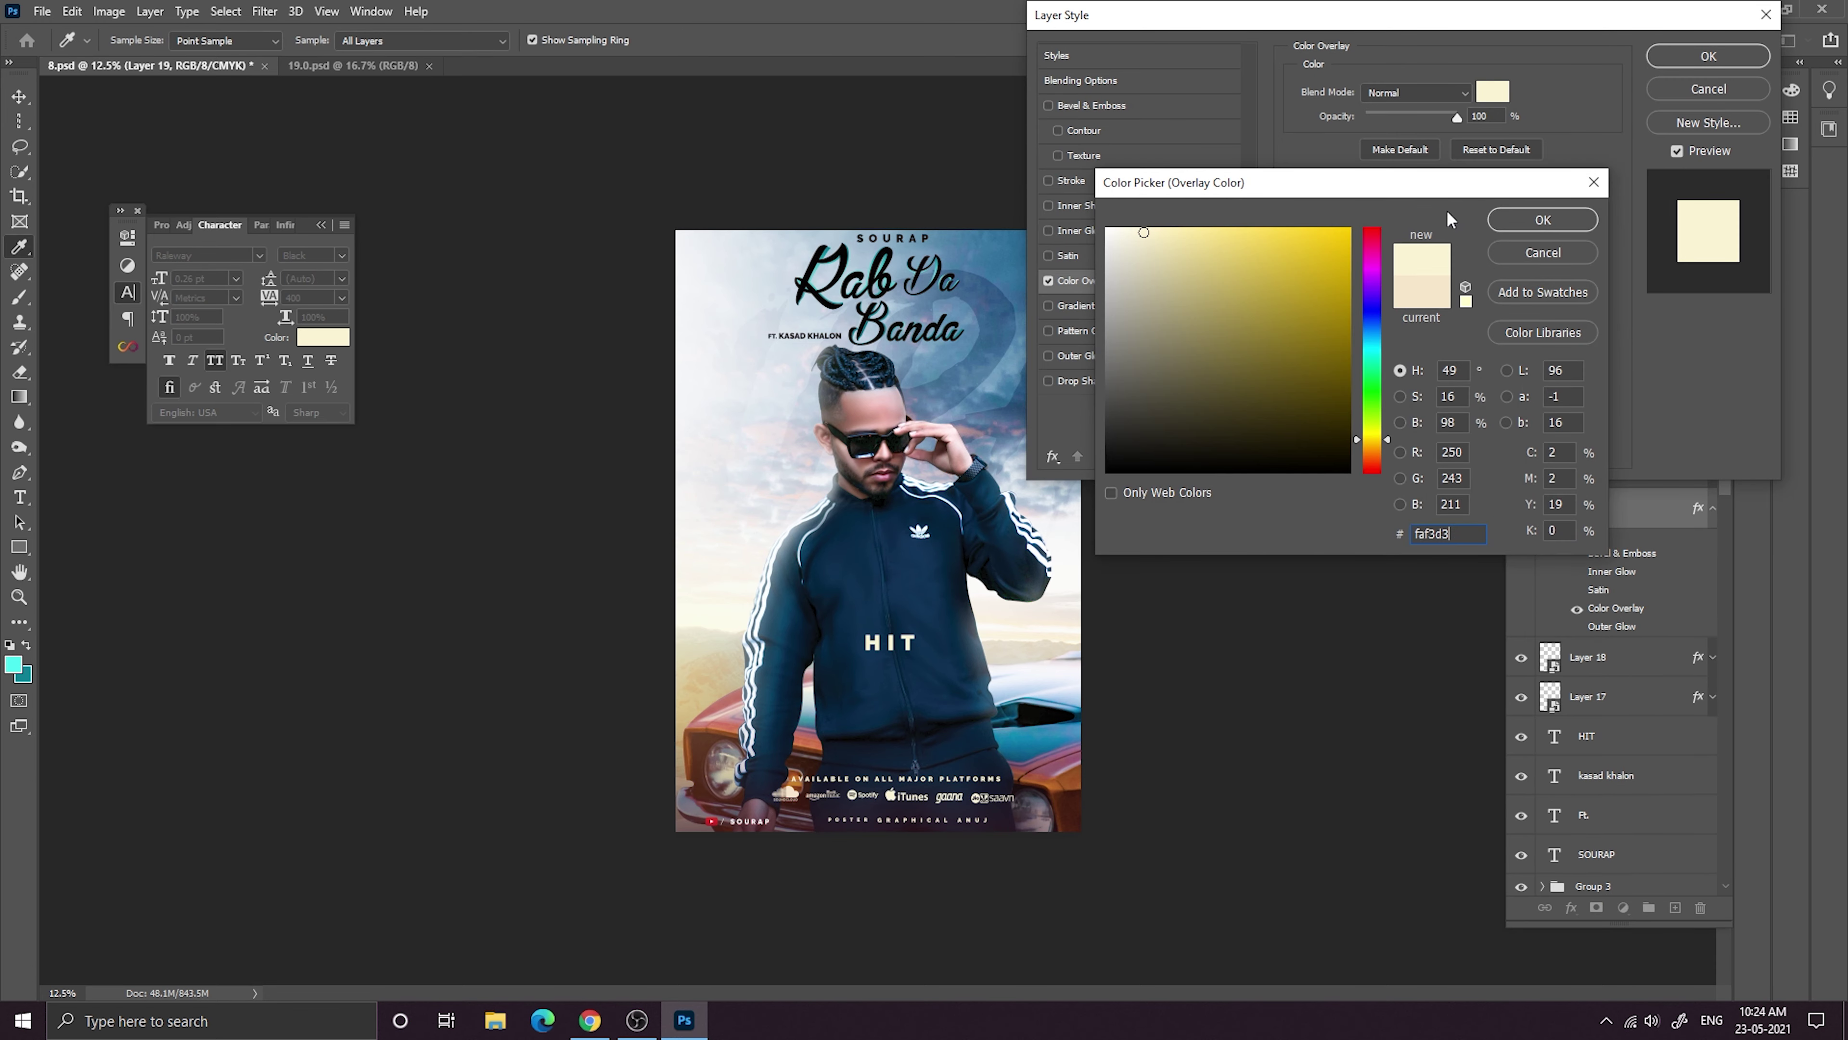
pyautogui.click(1541, 217)
pyautogui.click(1696, 55)
pyautogui.click(1712, 507)
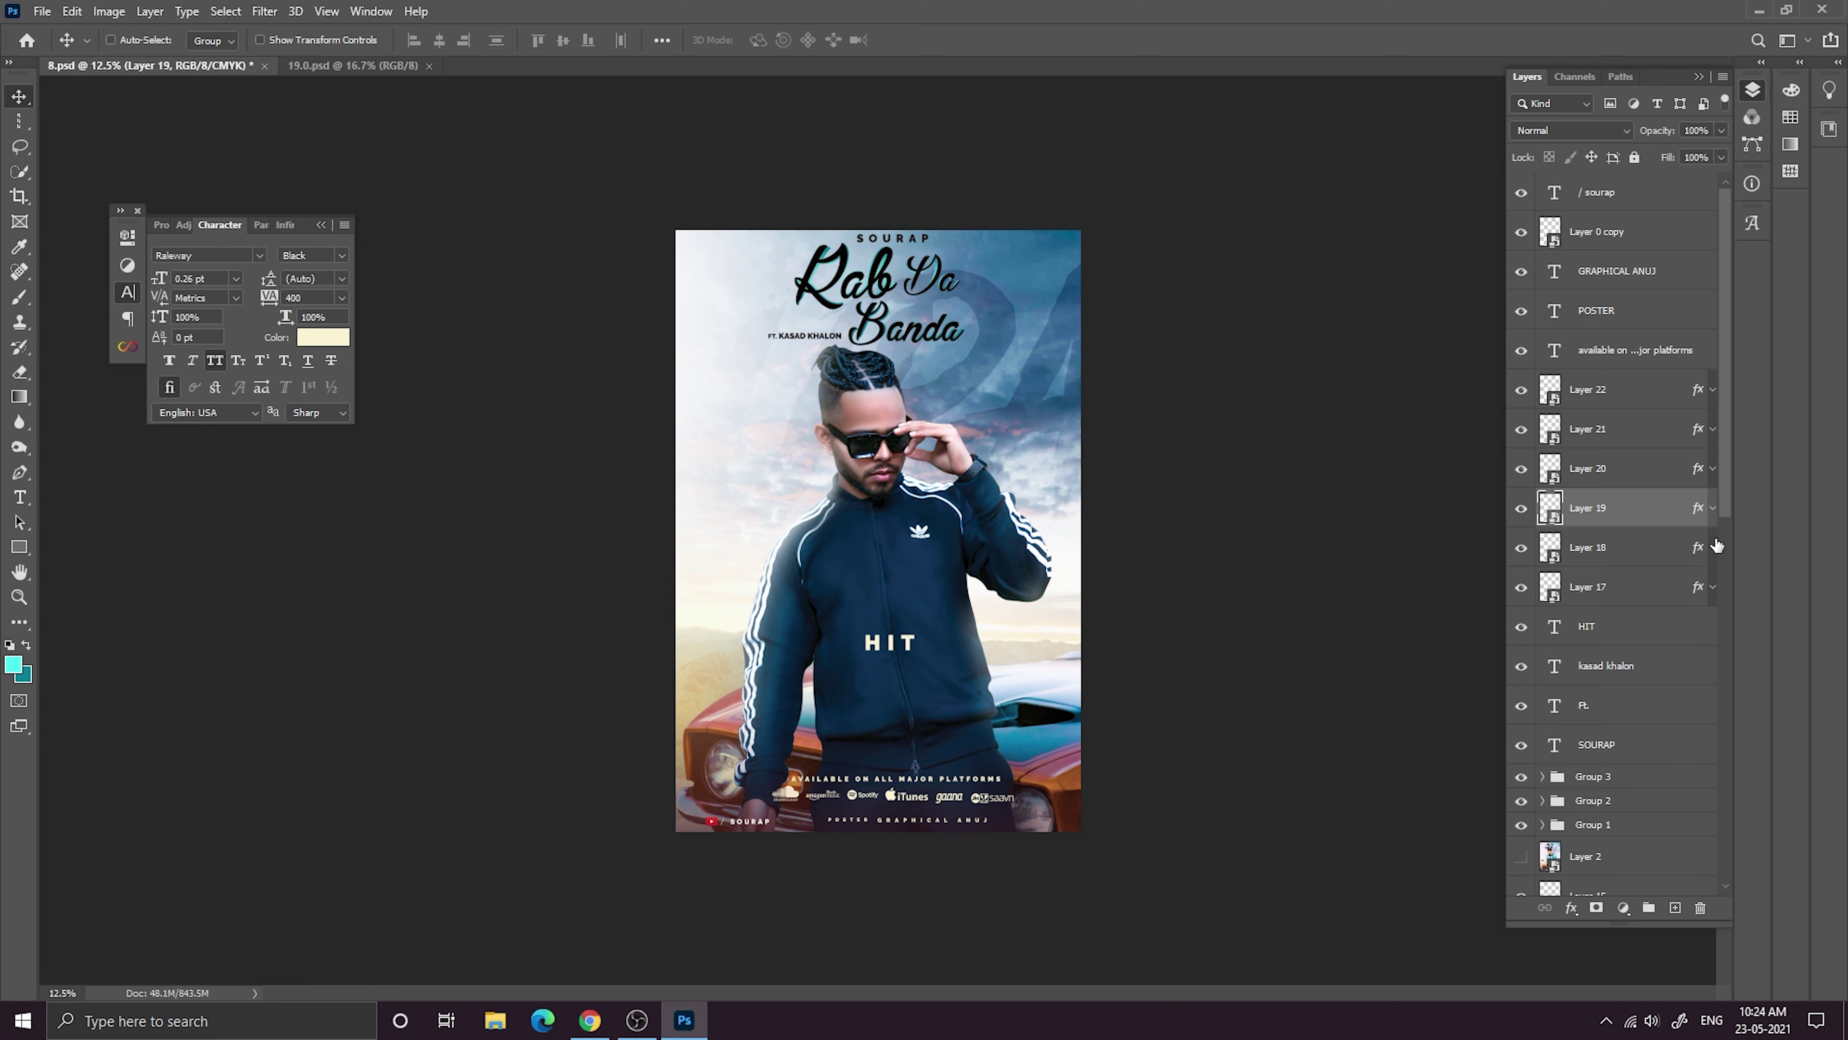
# Recolour the Layer 18 logo's Color Overlay to match the HIT text's cream colour.
pyautogui.click(1713, 547)
pyautogui.click(1614, 648)
pyautogui.doubleClick(1614, 648)
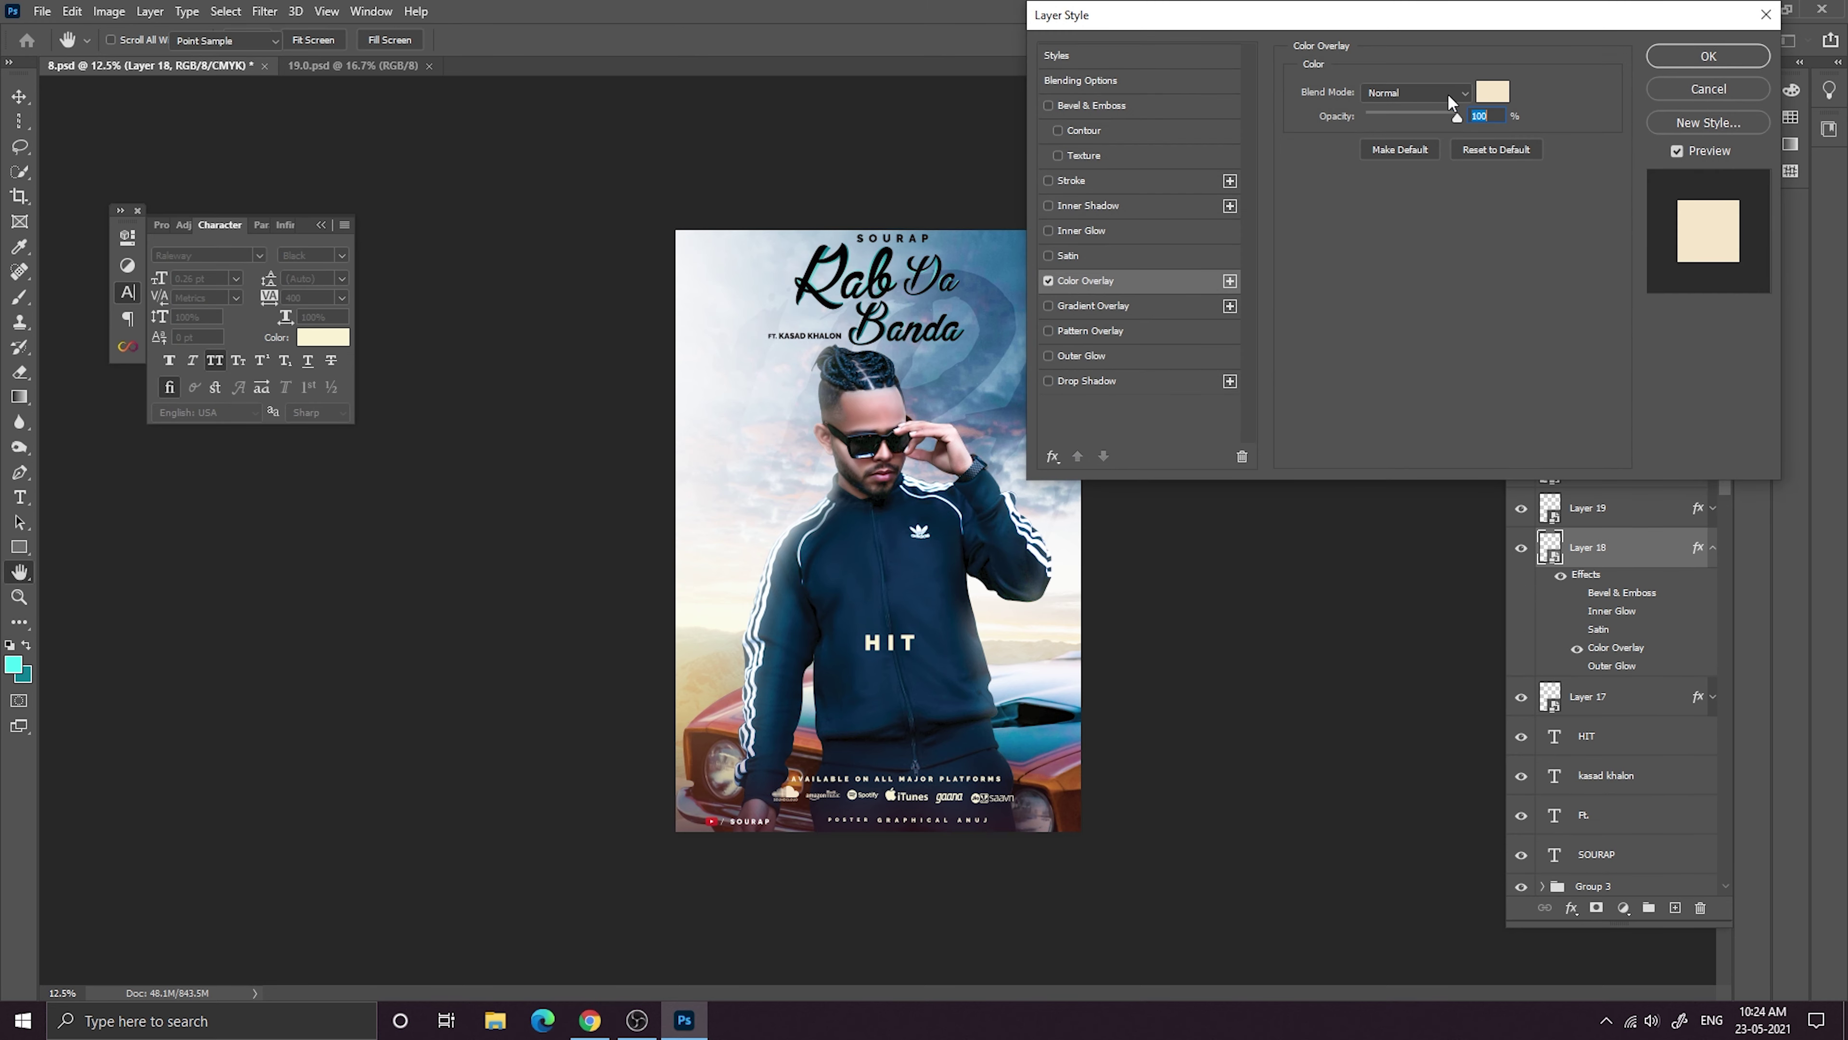
pyautogui.click(1493, 92)
pyautogui.moveTo(437, 655); pyautogui.dragTo(323, 337)
pyautogui.click(1542, 219)
pyautogui.click(1707, 56)
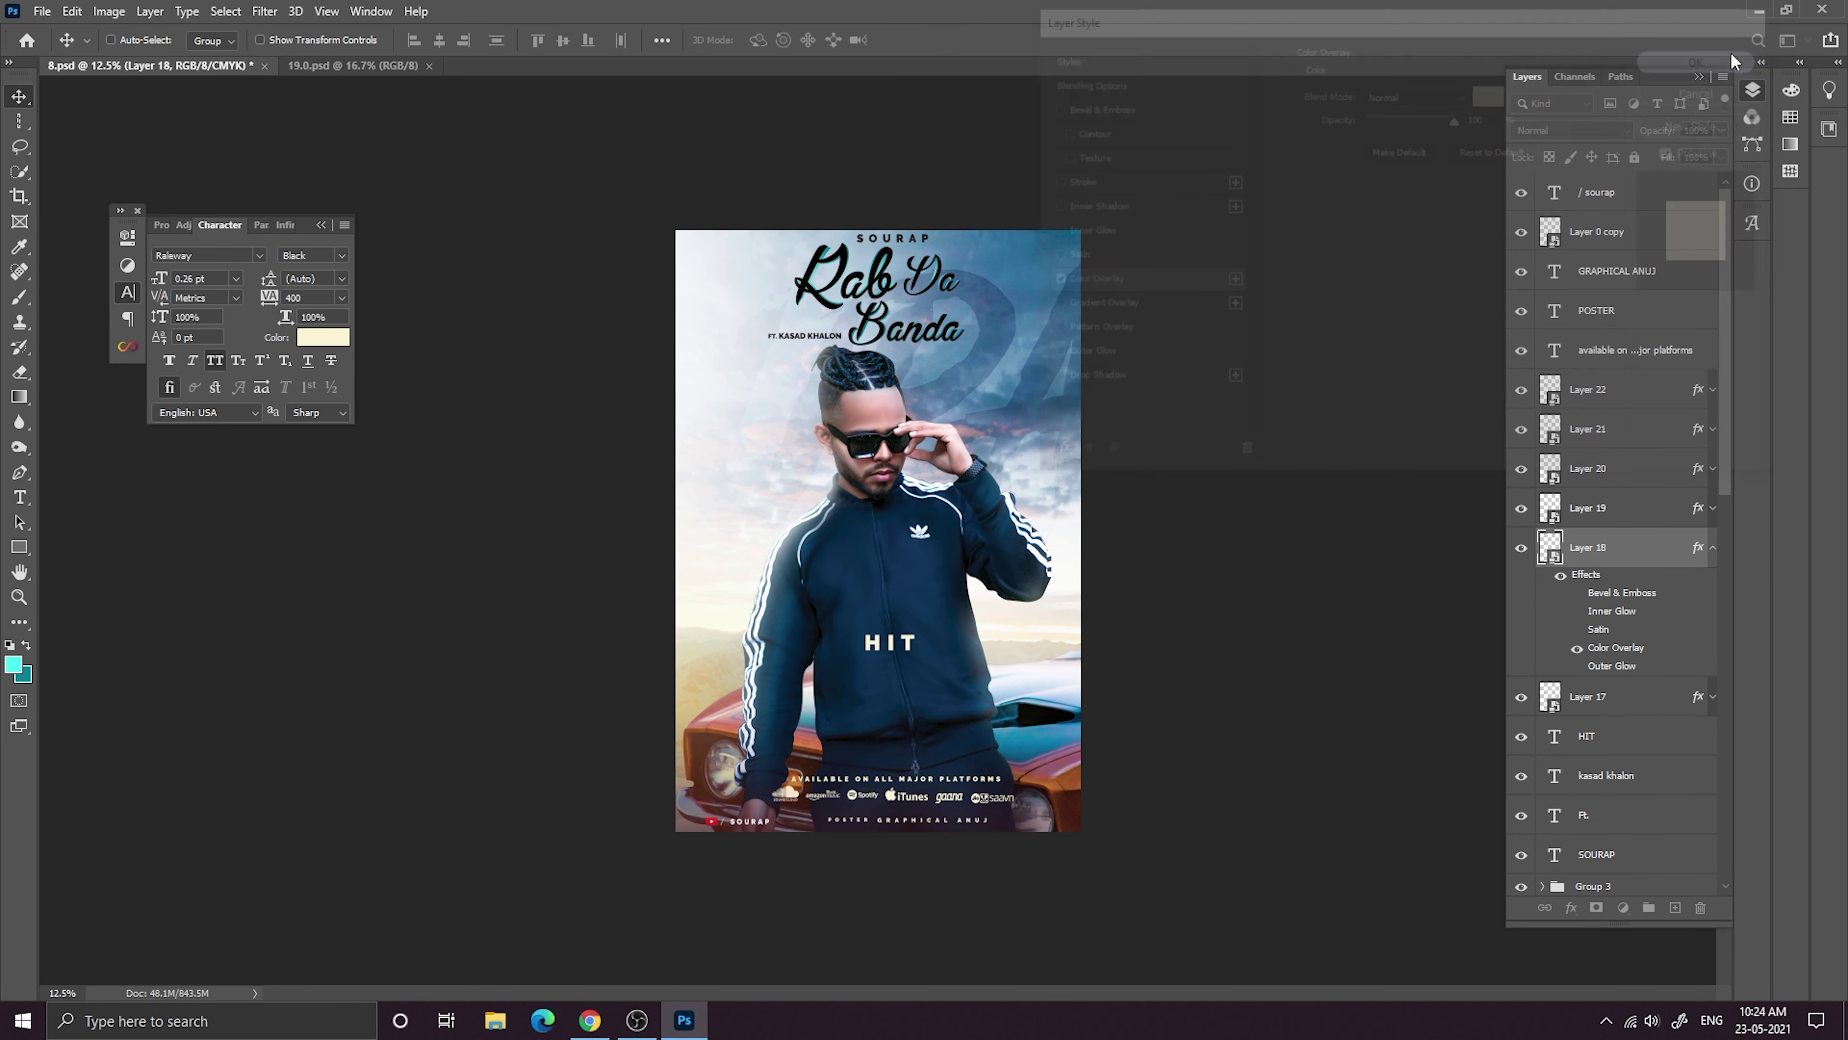
pyautogui.click(1713, 547)
# Set the Color Overlay of the Layer 17 logo to faf3d3.
pyautogui.click(1712, 586)
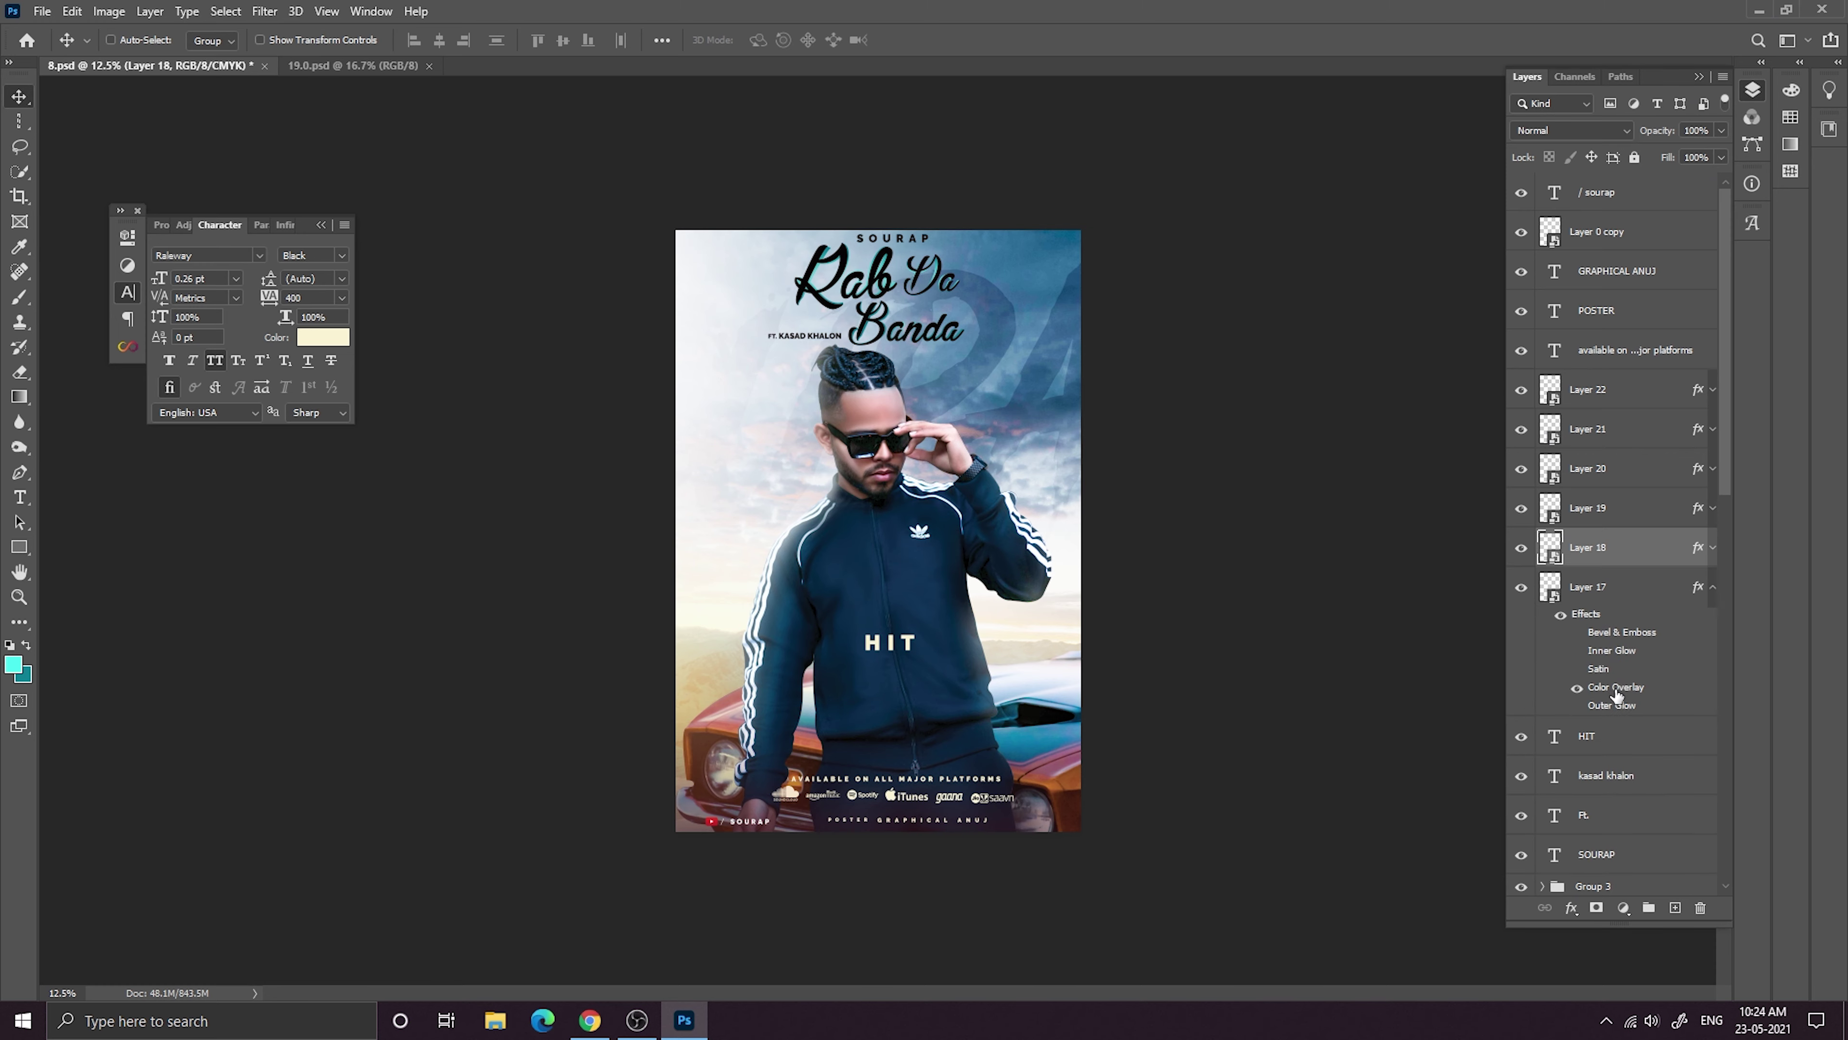
pyautogui.click(1615, 686)
pyautogui.doubleClick(1615, 686)
pyautogui.click(1498, 92)
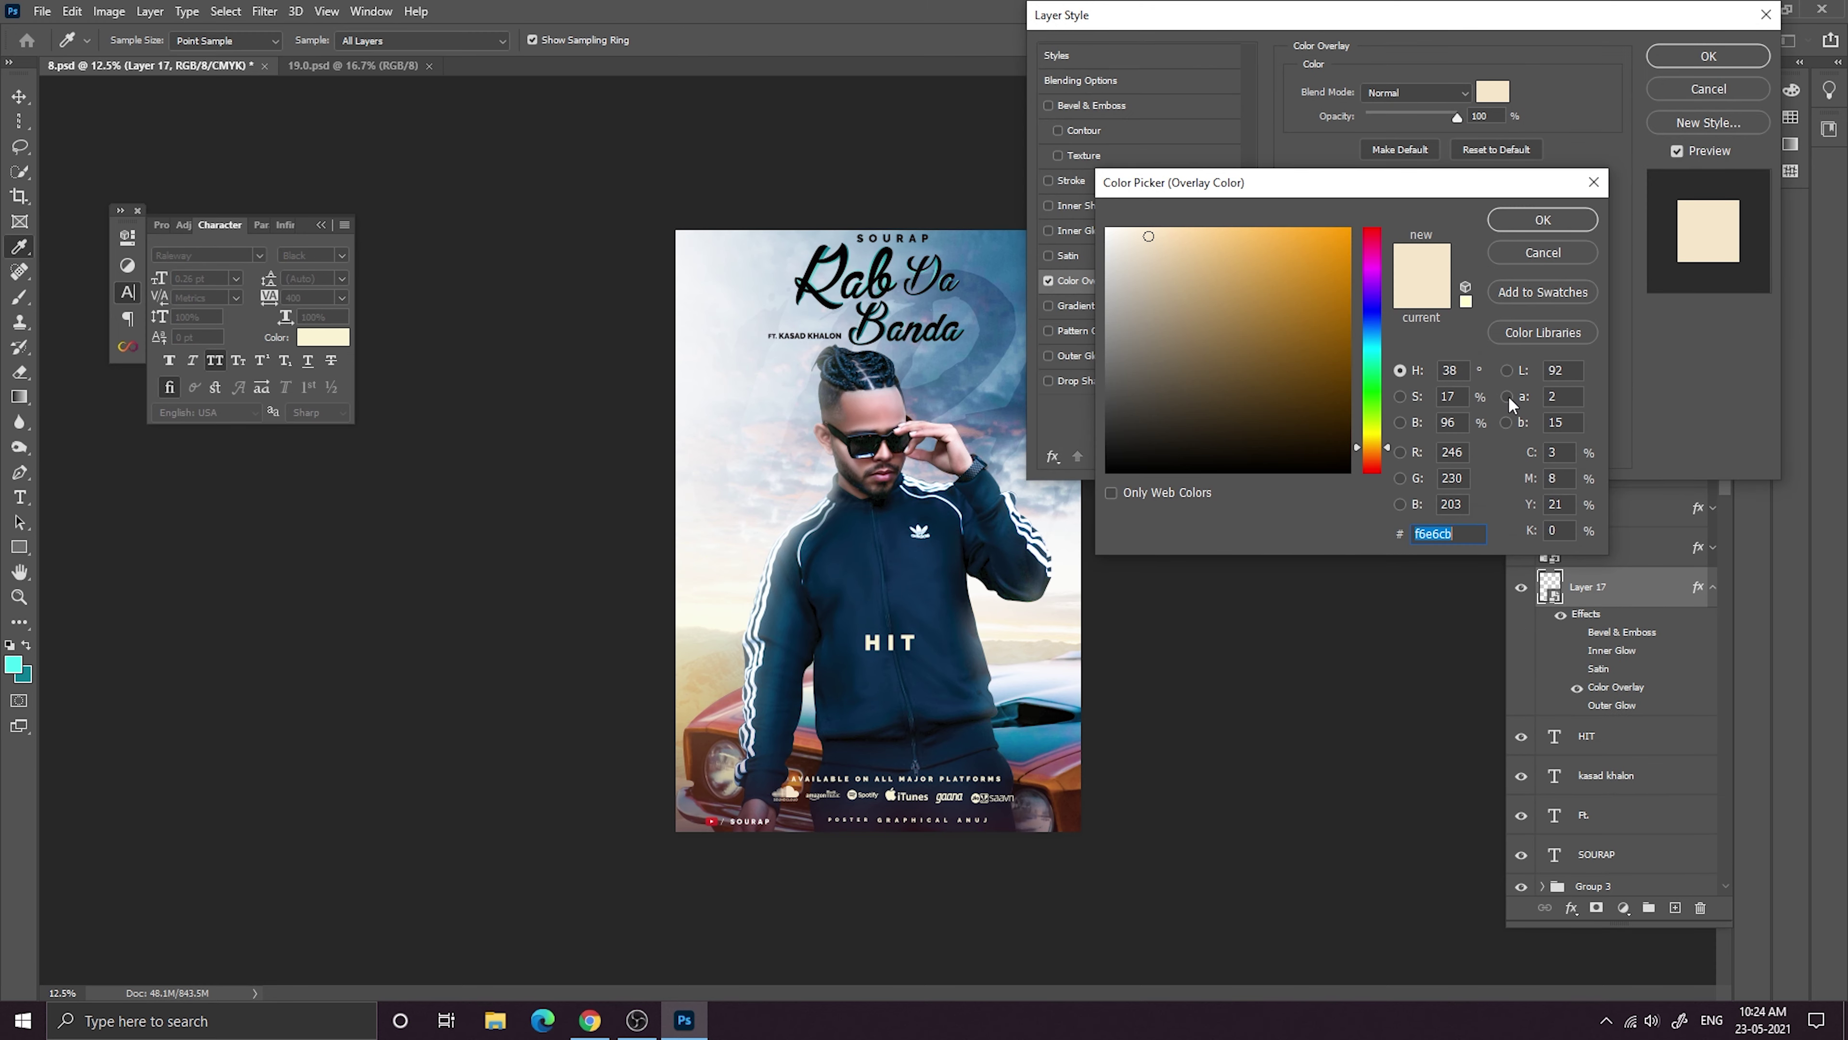
pyautogui.write('faf3d3')
pyautogui.press('Return')
pyautogui.click(1708, 51)
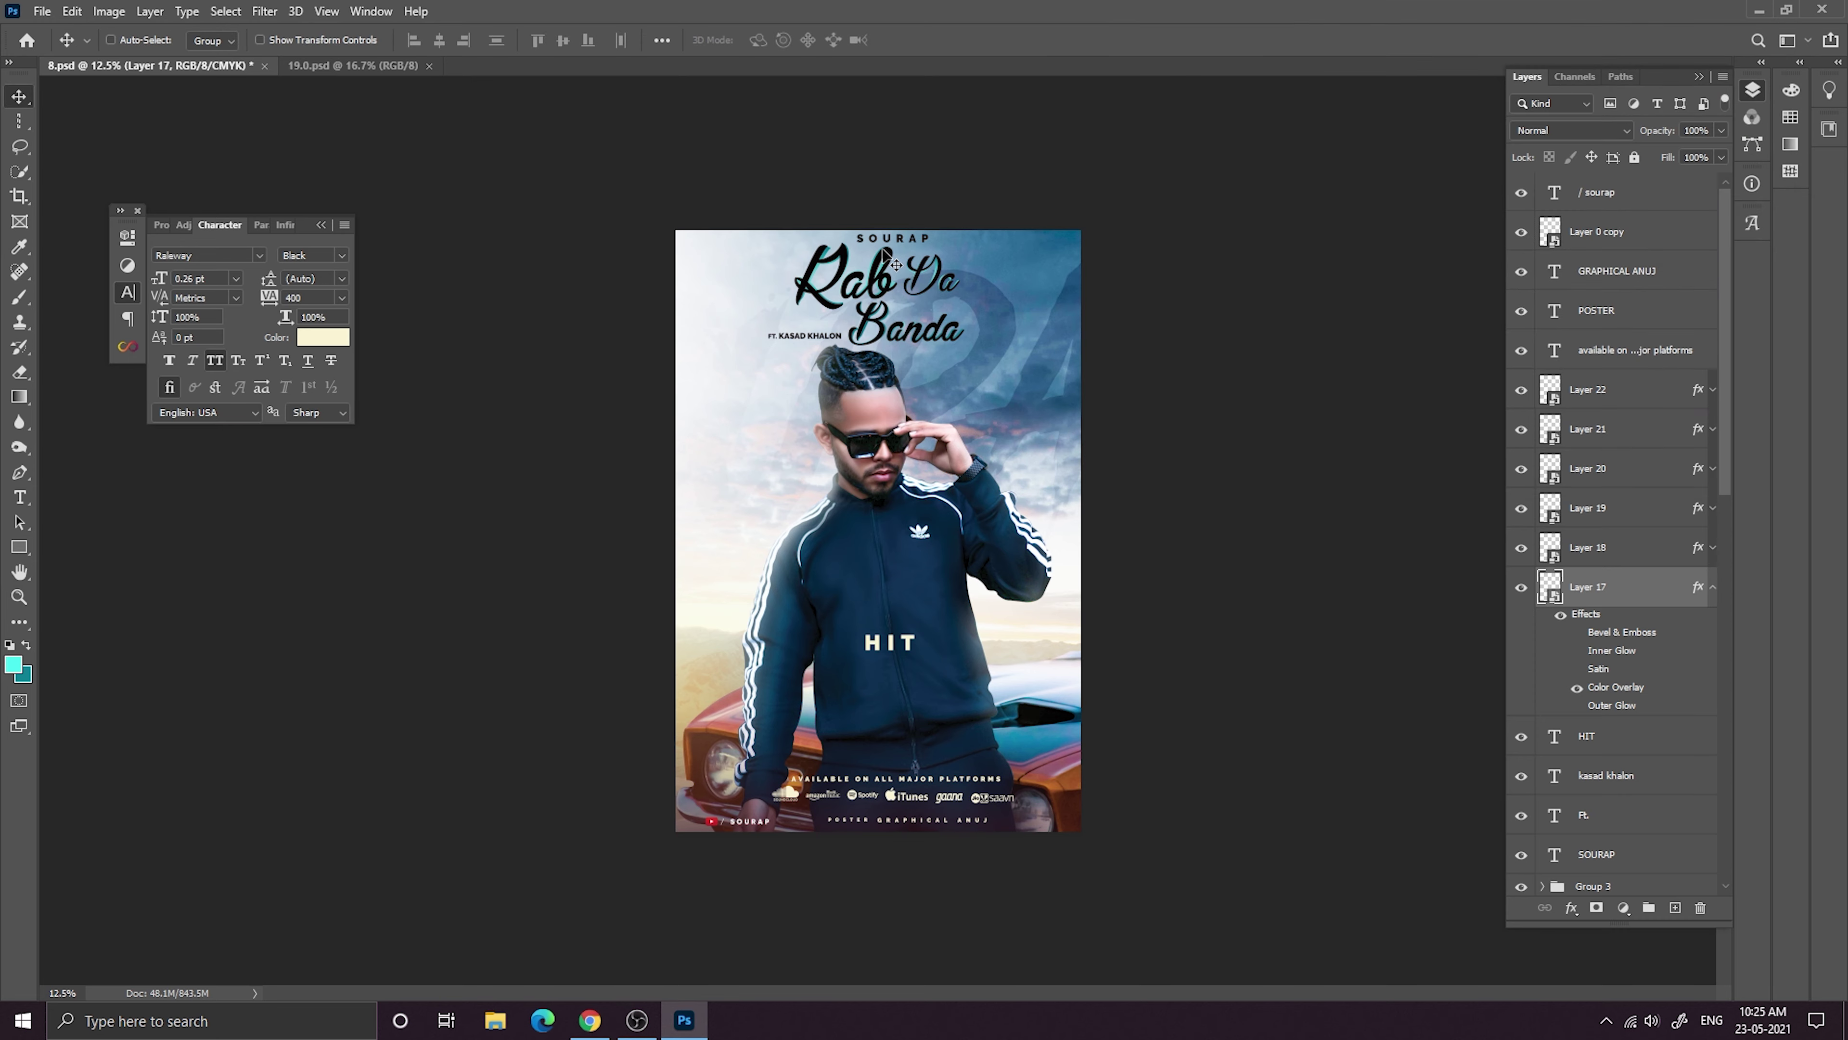
pyautogui.click(1713, 586)
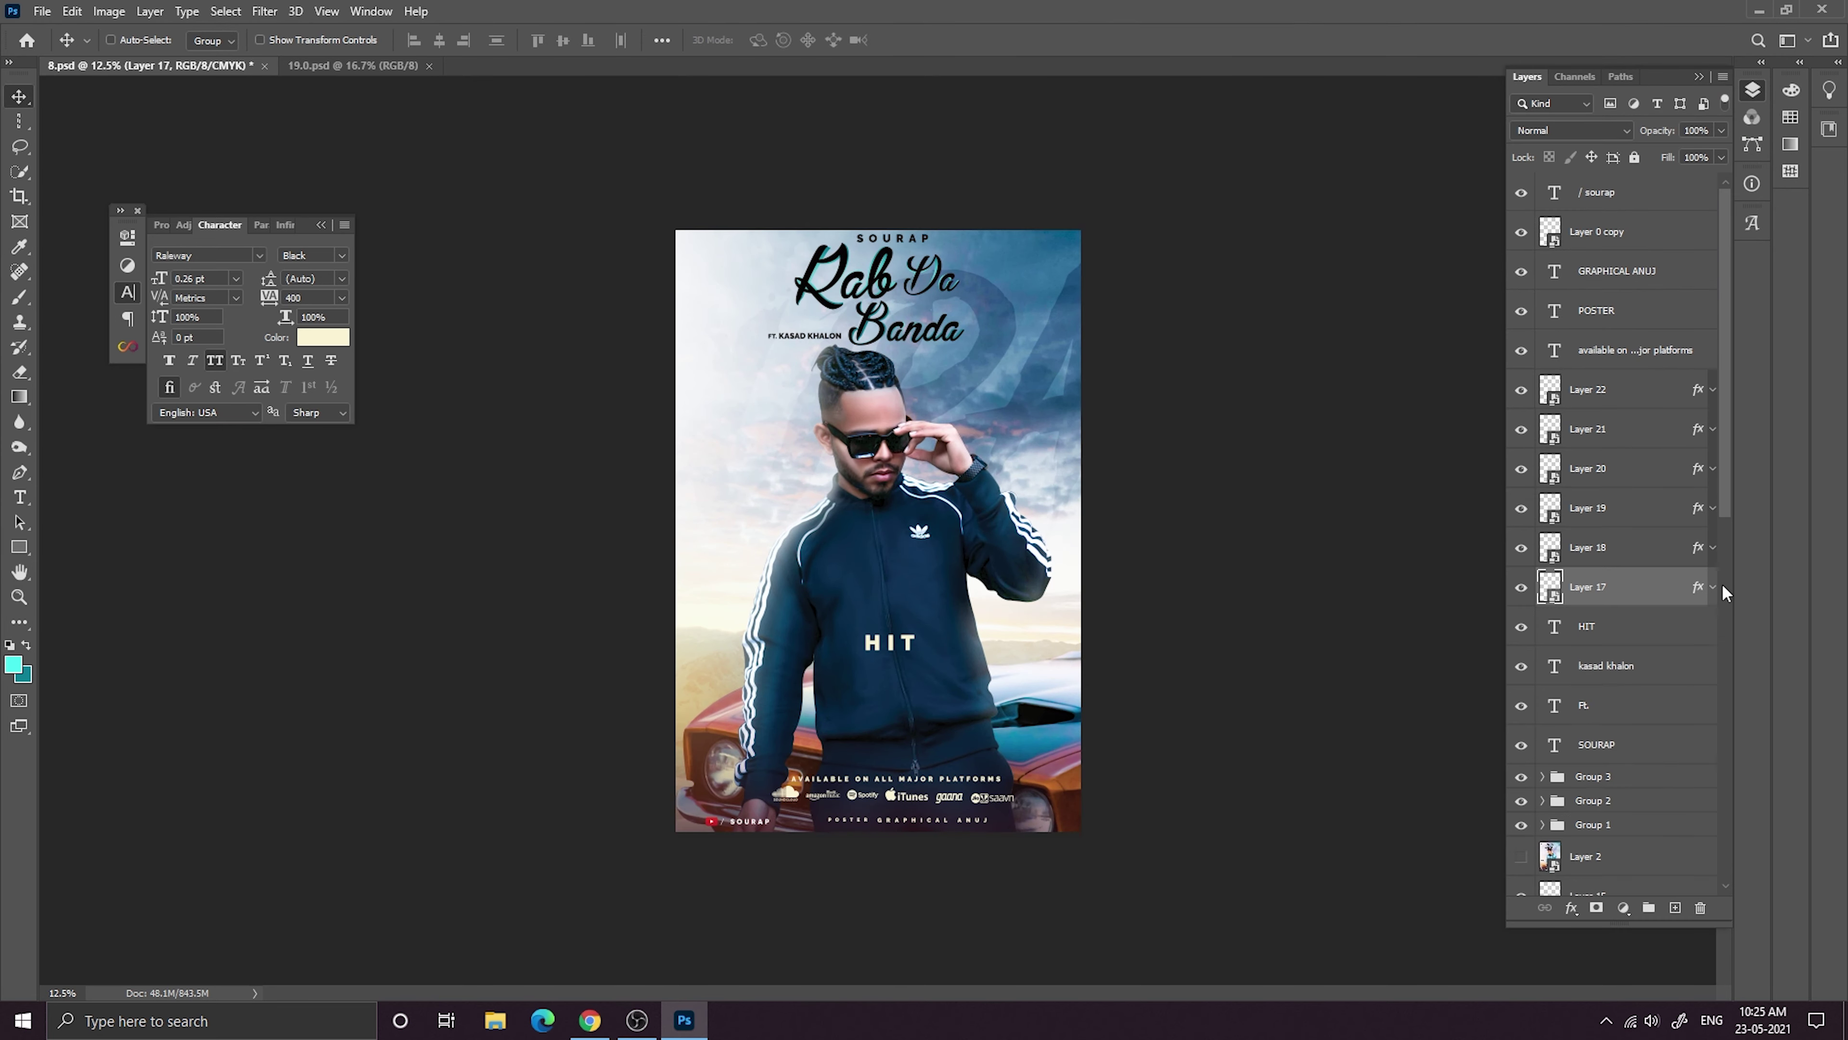
# Scale the two poster credit text layers together to about 114% and shift them left beneath the streaming logos.
pyautogui.click(1655, 299)
pyautogui.keyDown('ctrl'); pyautogui.click(1649, 266); pyautogui.keyUp('ctrl')
pyautogui.hotkey('ctrl', 't')
pyautogui.hotkey('ctrl', '+')
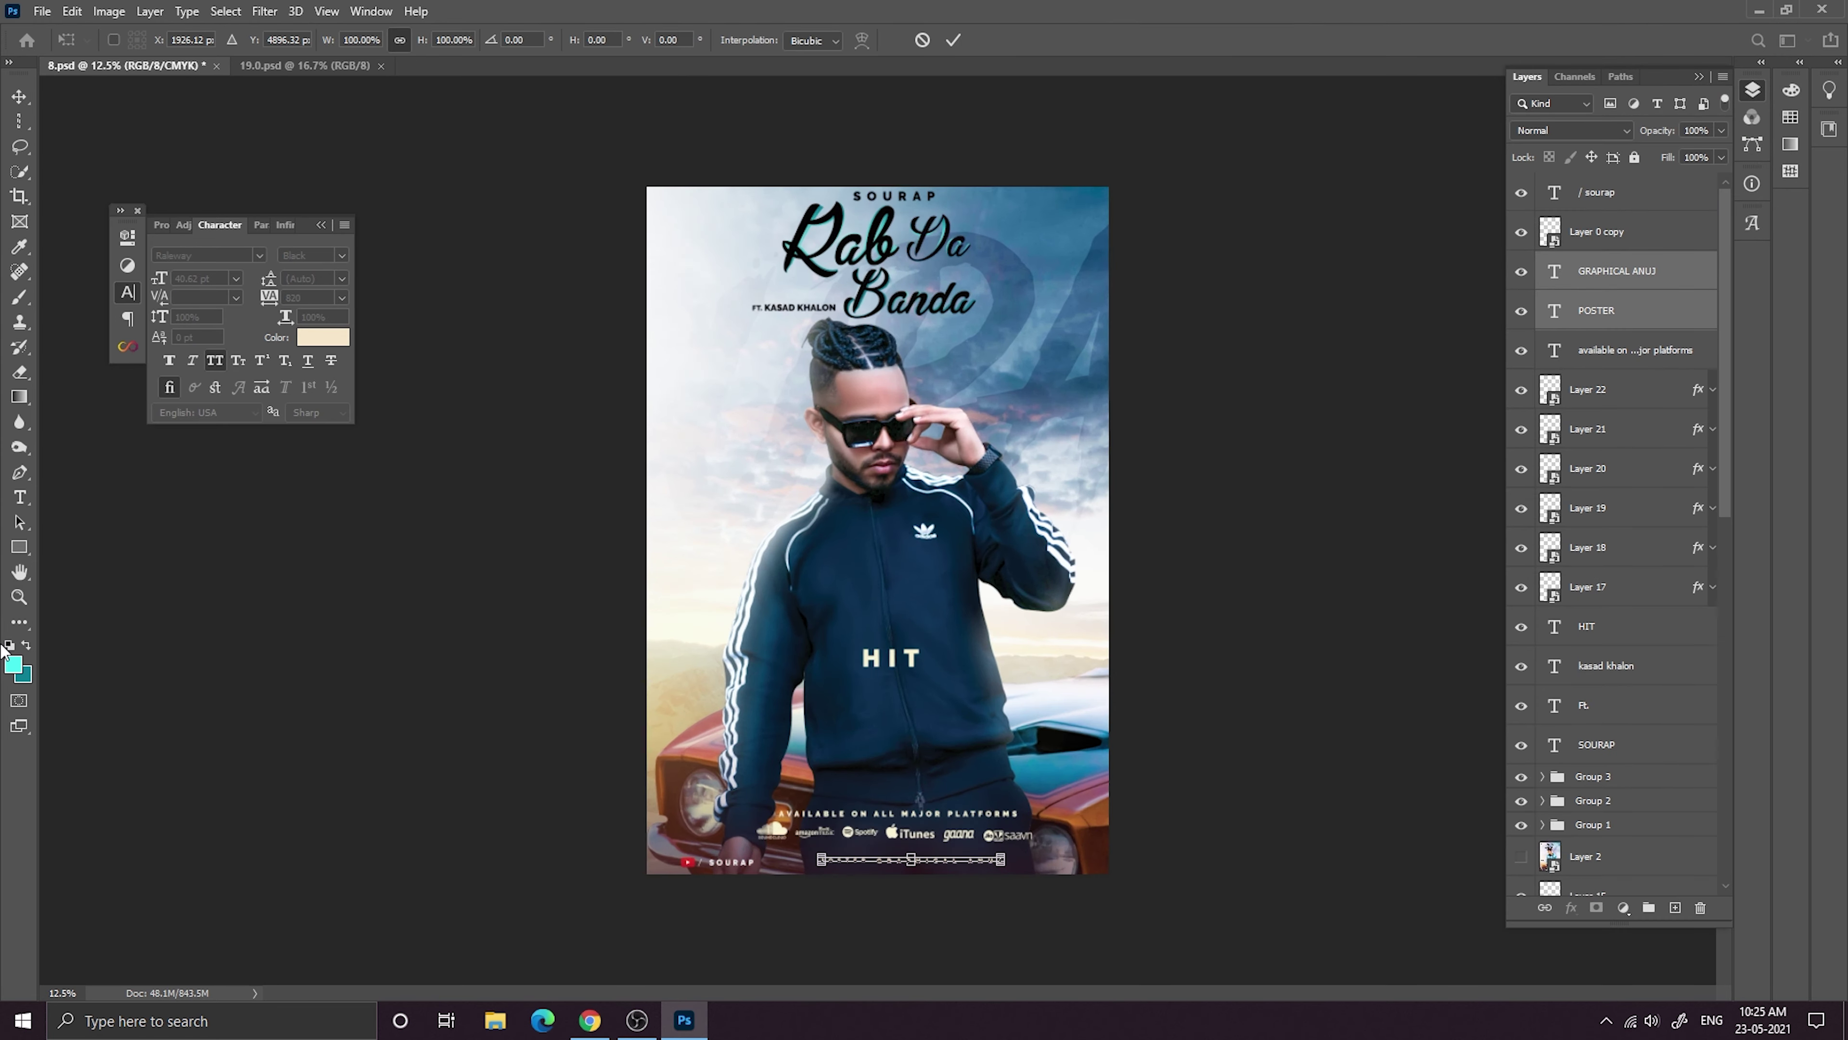
pyautogui.hotkey('ctrl', '+')
pyautogui.hotkey('ctrl', '+')
pyautogui.moveTo(867, 716); pyautogui.dragTo(760, 474)
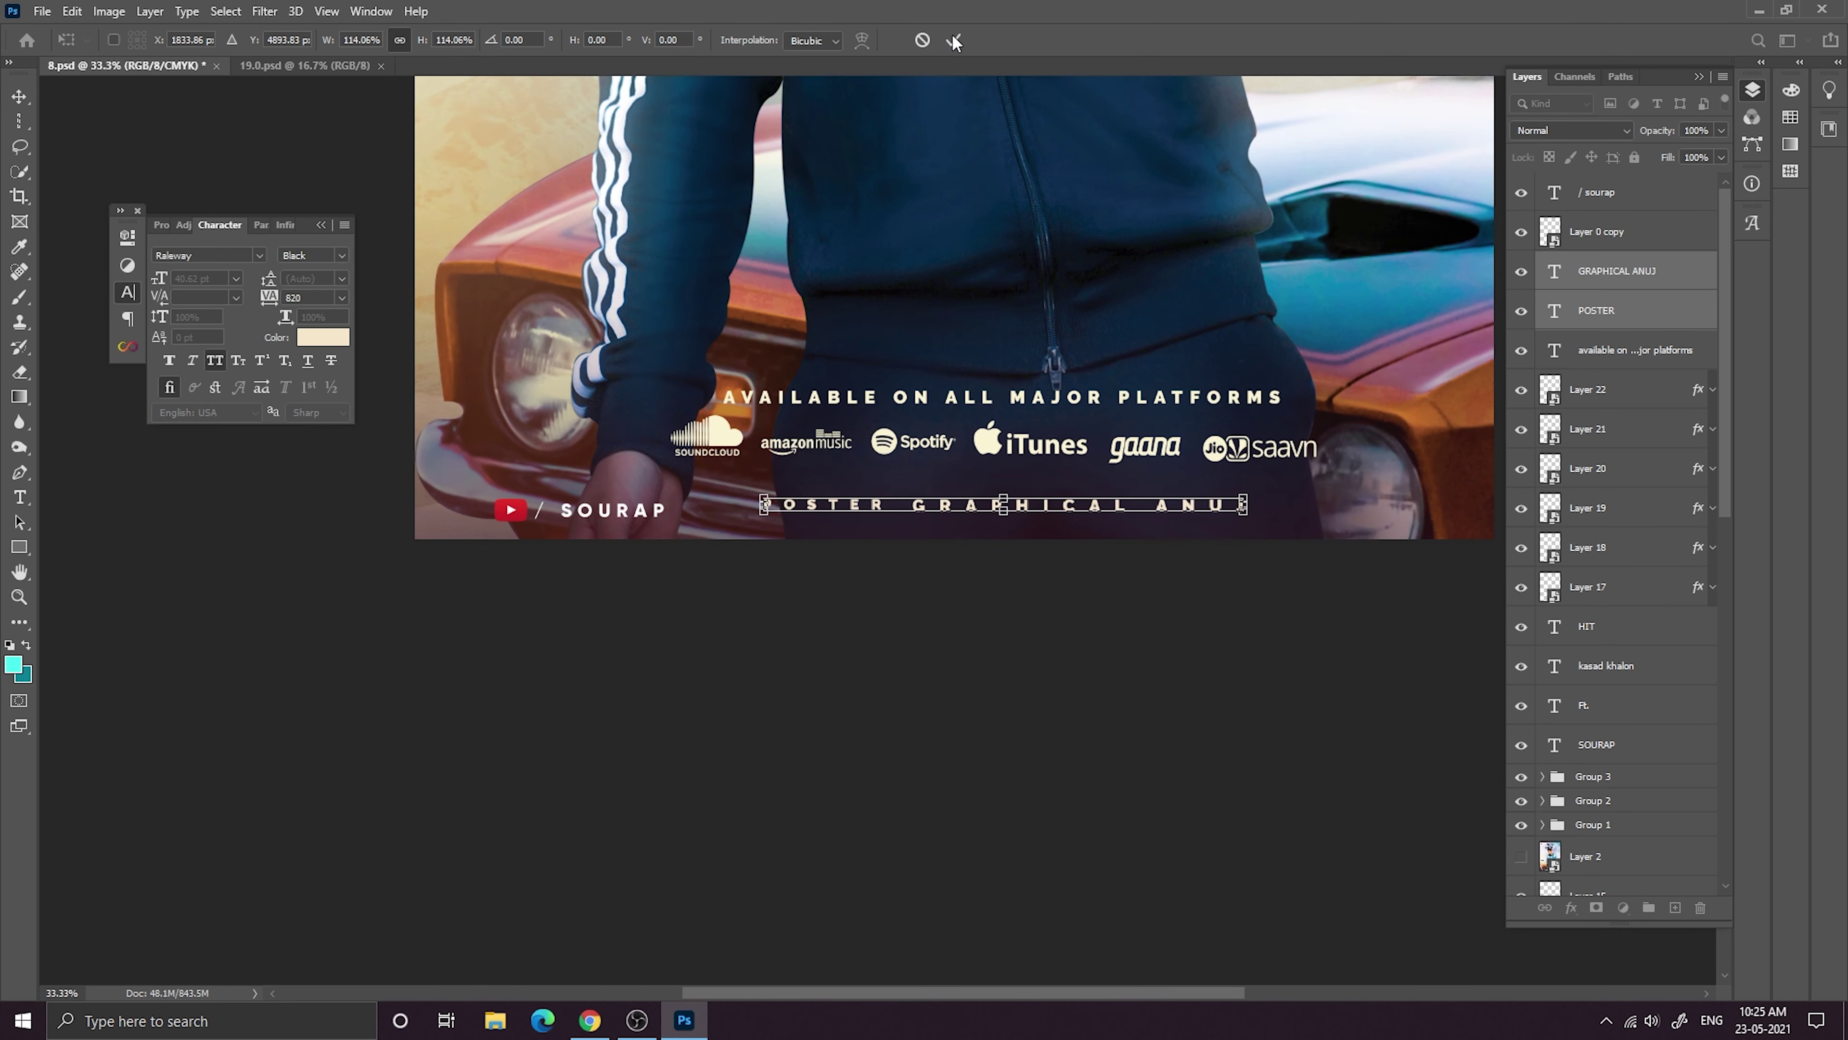
pyautogui.click(955, 42)
pyautogui.hotkey('ctrl', '-')
pyautogui.hotkey('ctrl', '-')
pyautogui.hotkey('ctrl', '-')
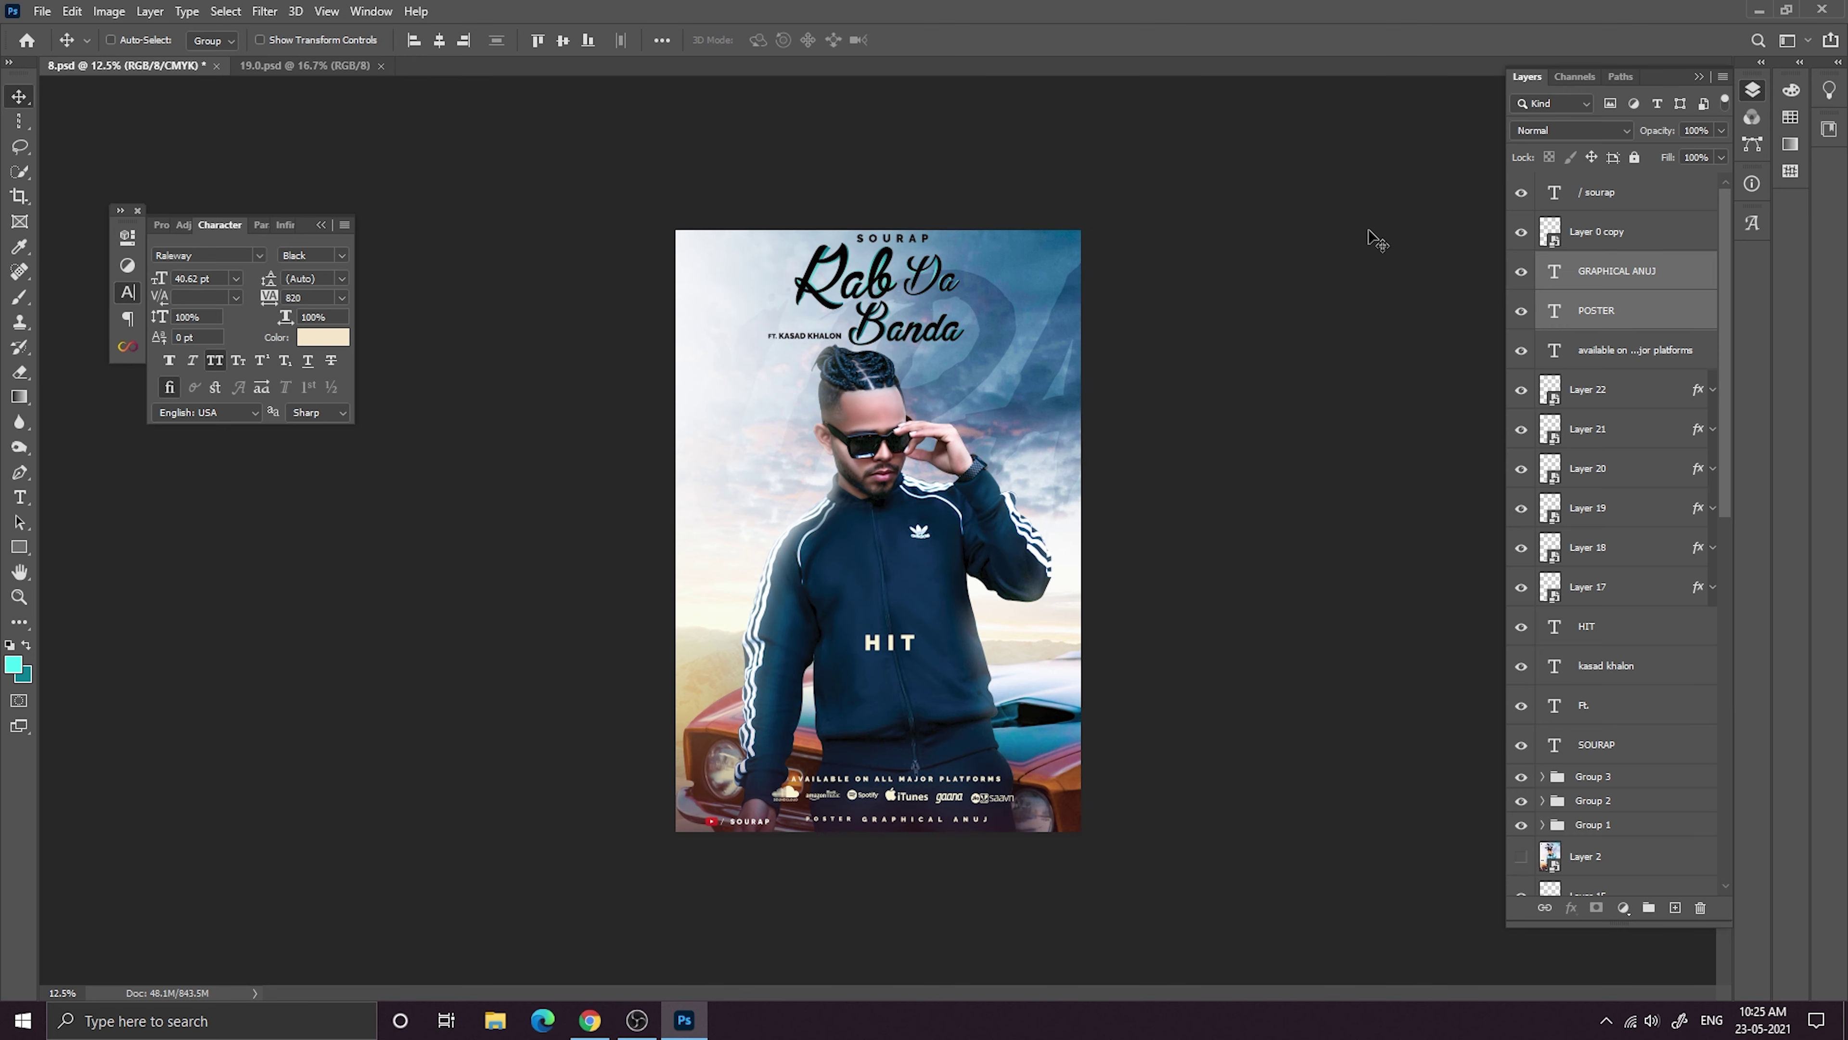
# Nudge the "available on all major platforms" text and the six streaming logo layers slightly down together.
pyautogui.click(1652, 351)
pyautogui.keyDown('shift'); pyautogui.click(1627, 586); pyautogui.keyUp('shift')
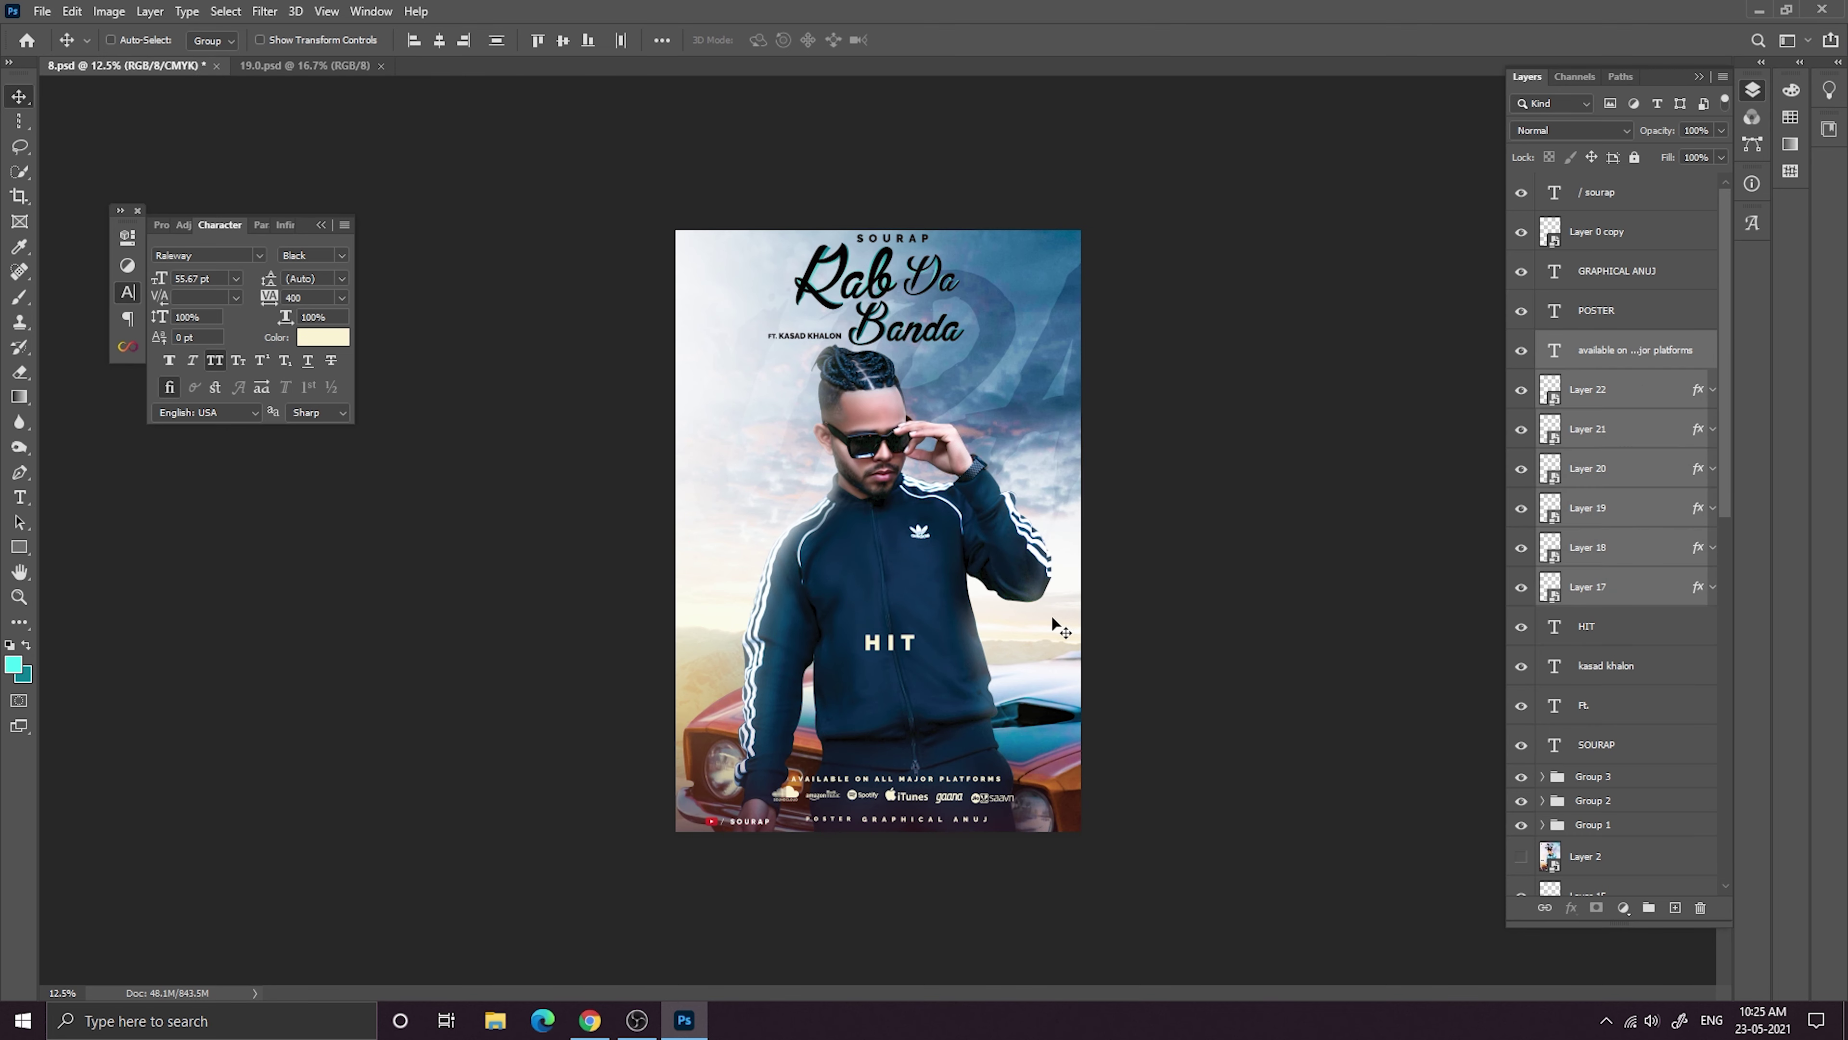
pyautogui.hotkey('shift', 'Down')
pyautogui.hotkey('shift', 'Down')
pyautogui.hotkey('shift', 'Down')
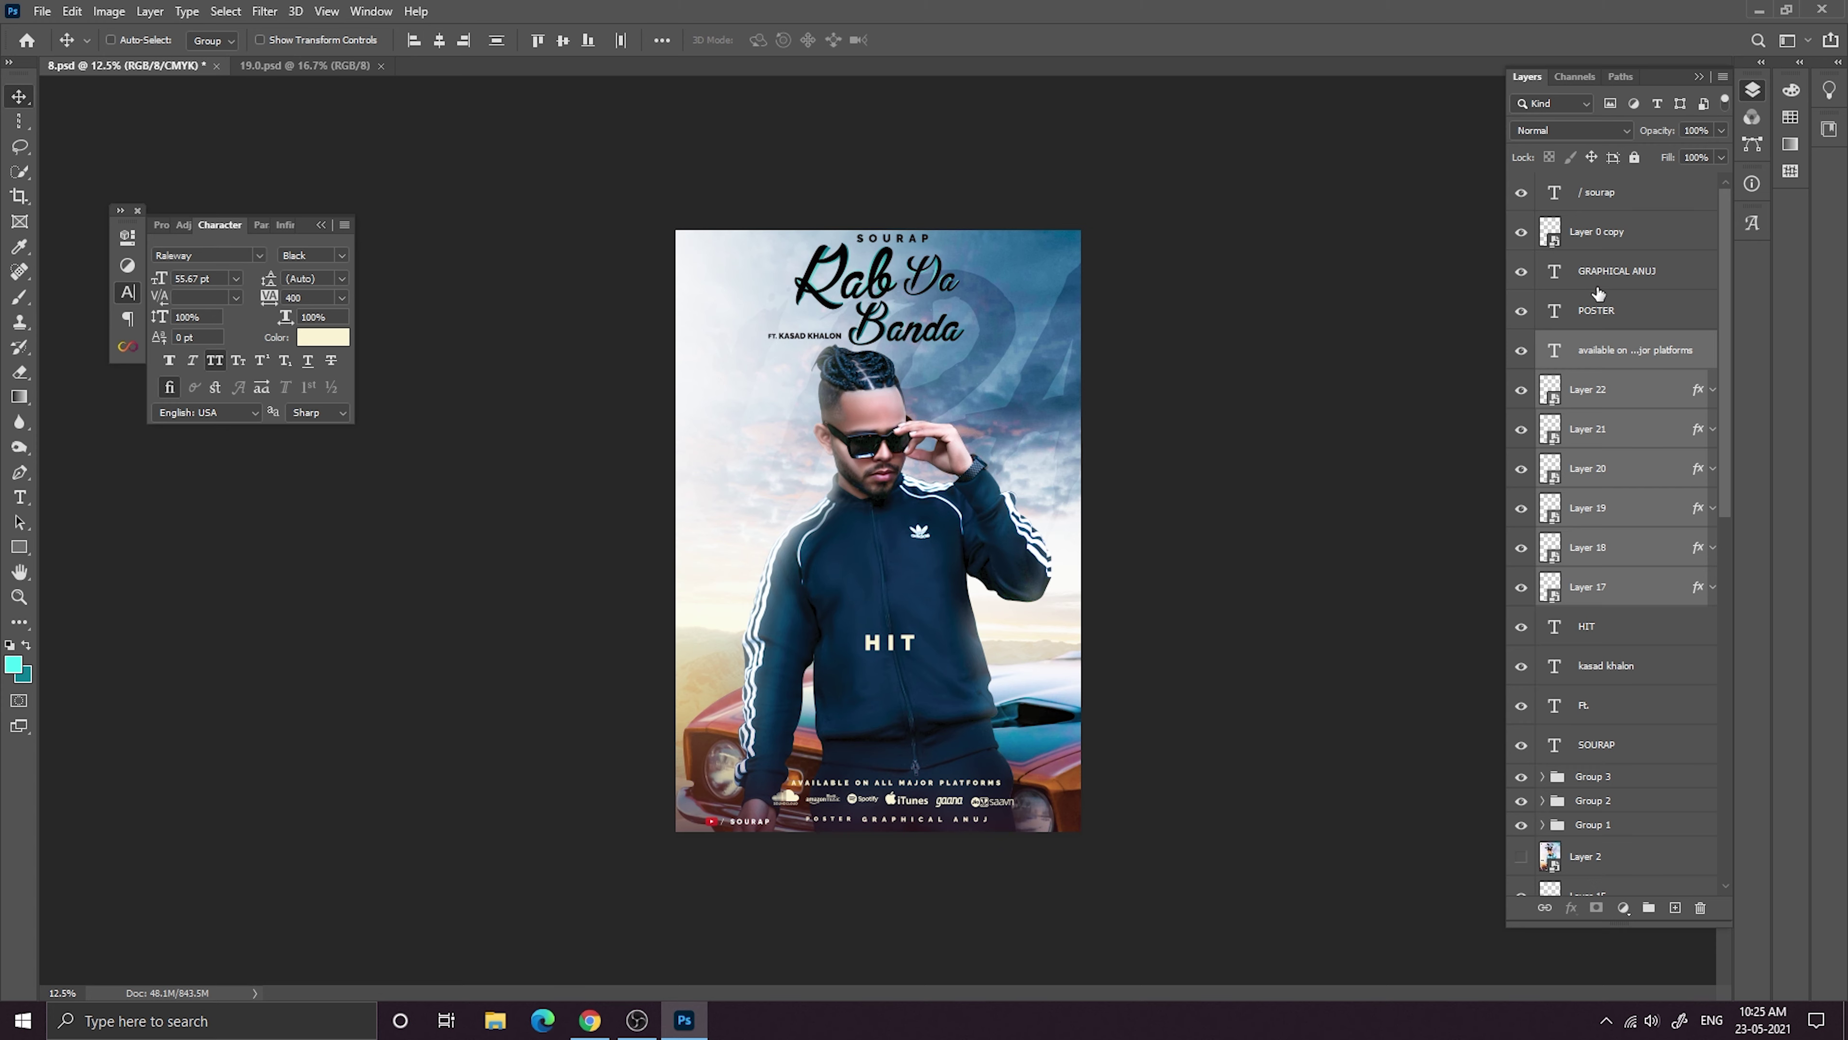
# Examine the whole poster at several magnifications, checking how the title, HIT text and footer read at small and large sizes.
pyautogui.click(1626, 300)
pyautogui.click(1617, 272)
pyautogui.click(1649, 201)
pyautogui.hotkey('ctrl', '-')
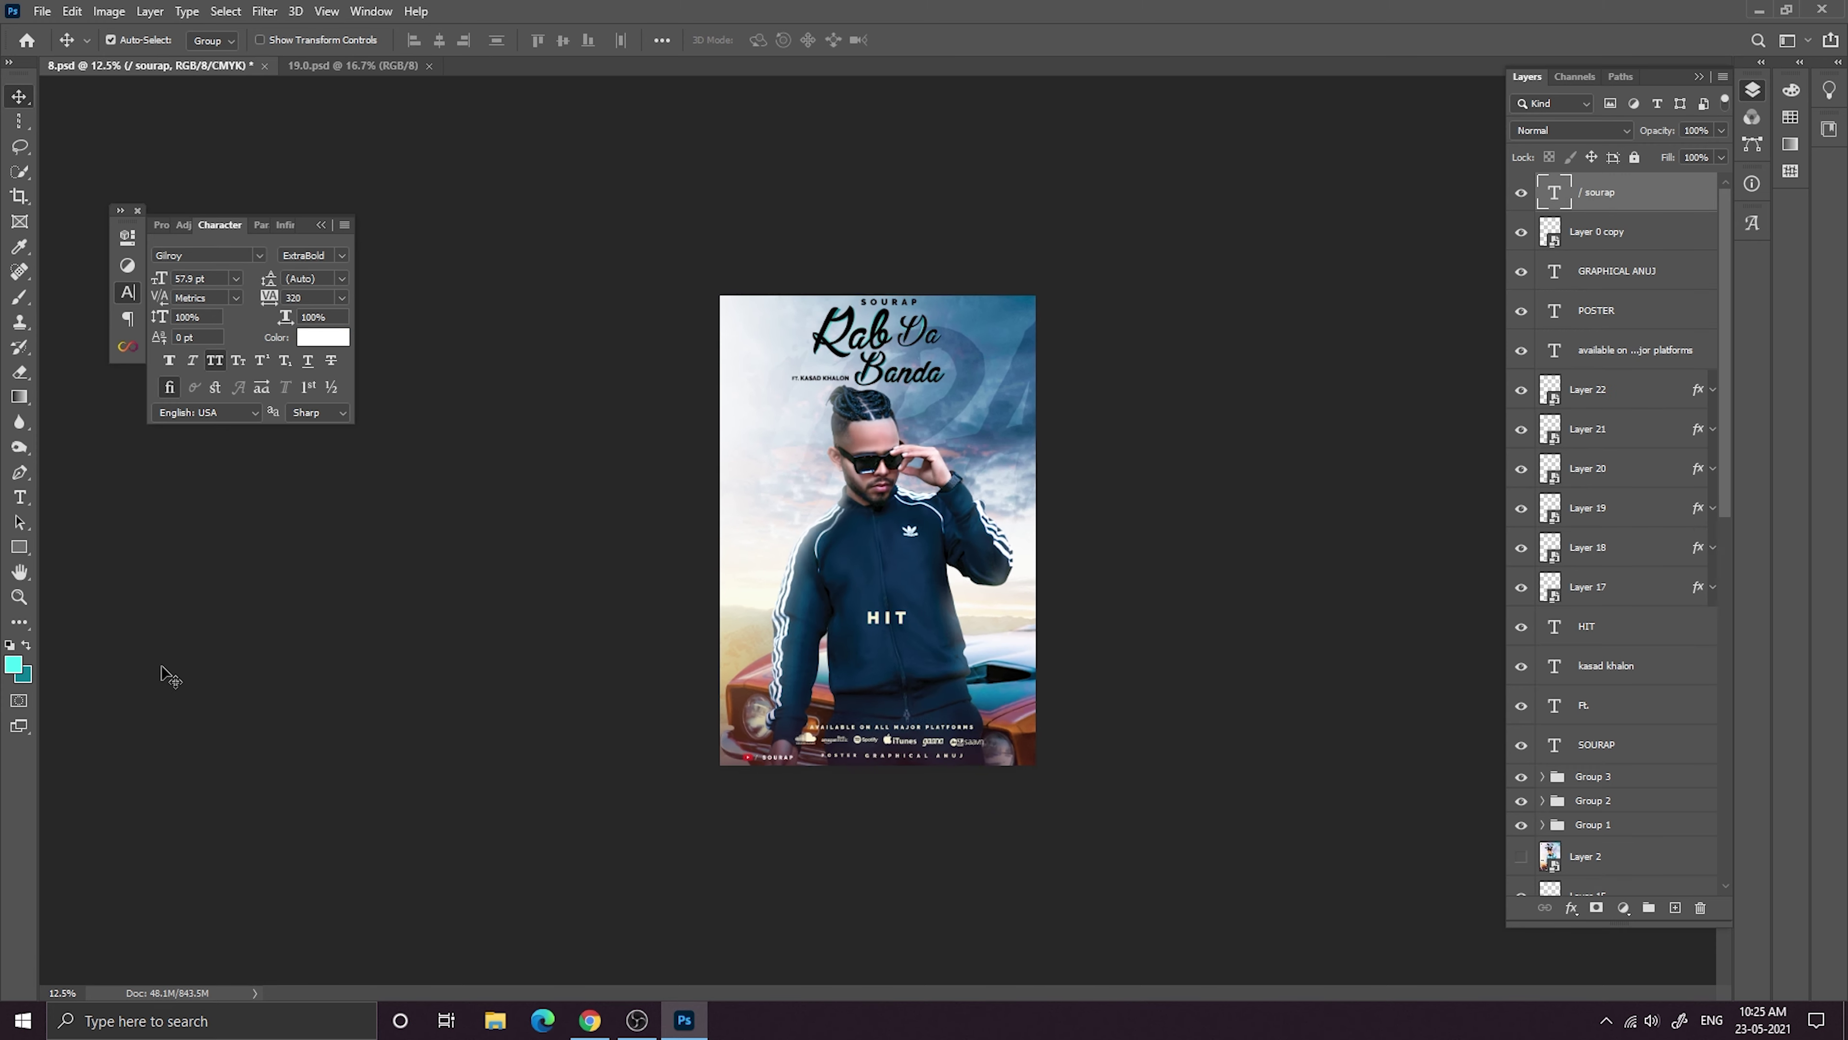
pyautogui.hotkey('ctrl', '-')
pyautogui.hotkey('ctrl', '+')
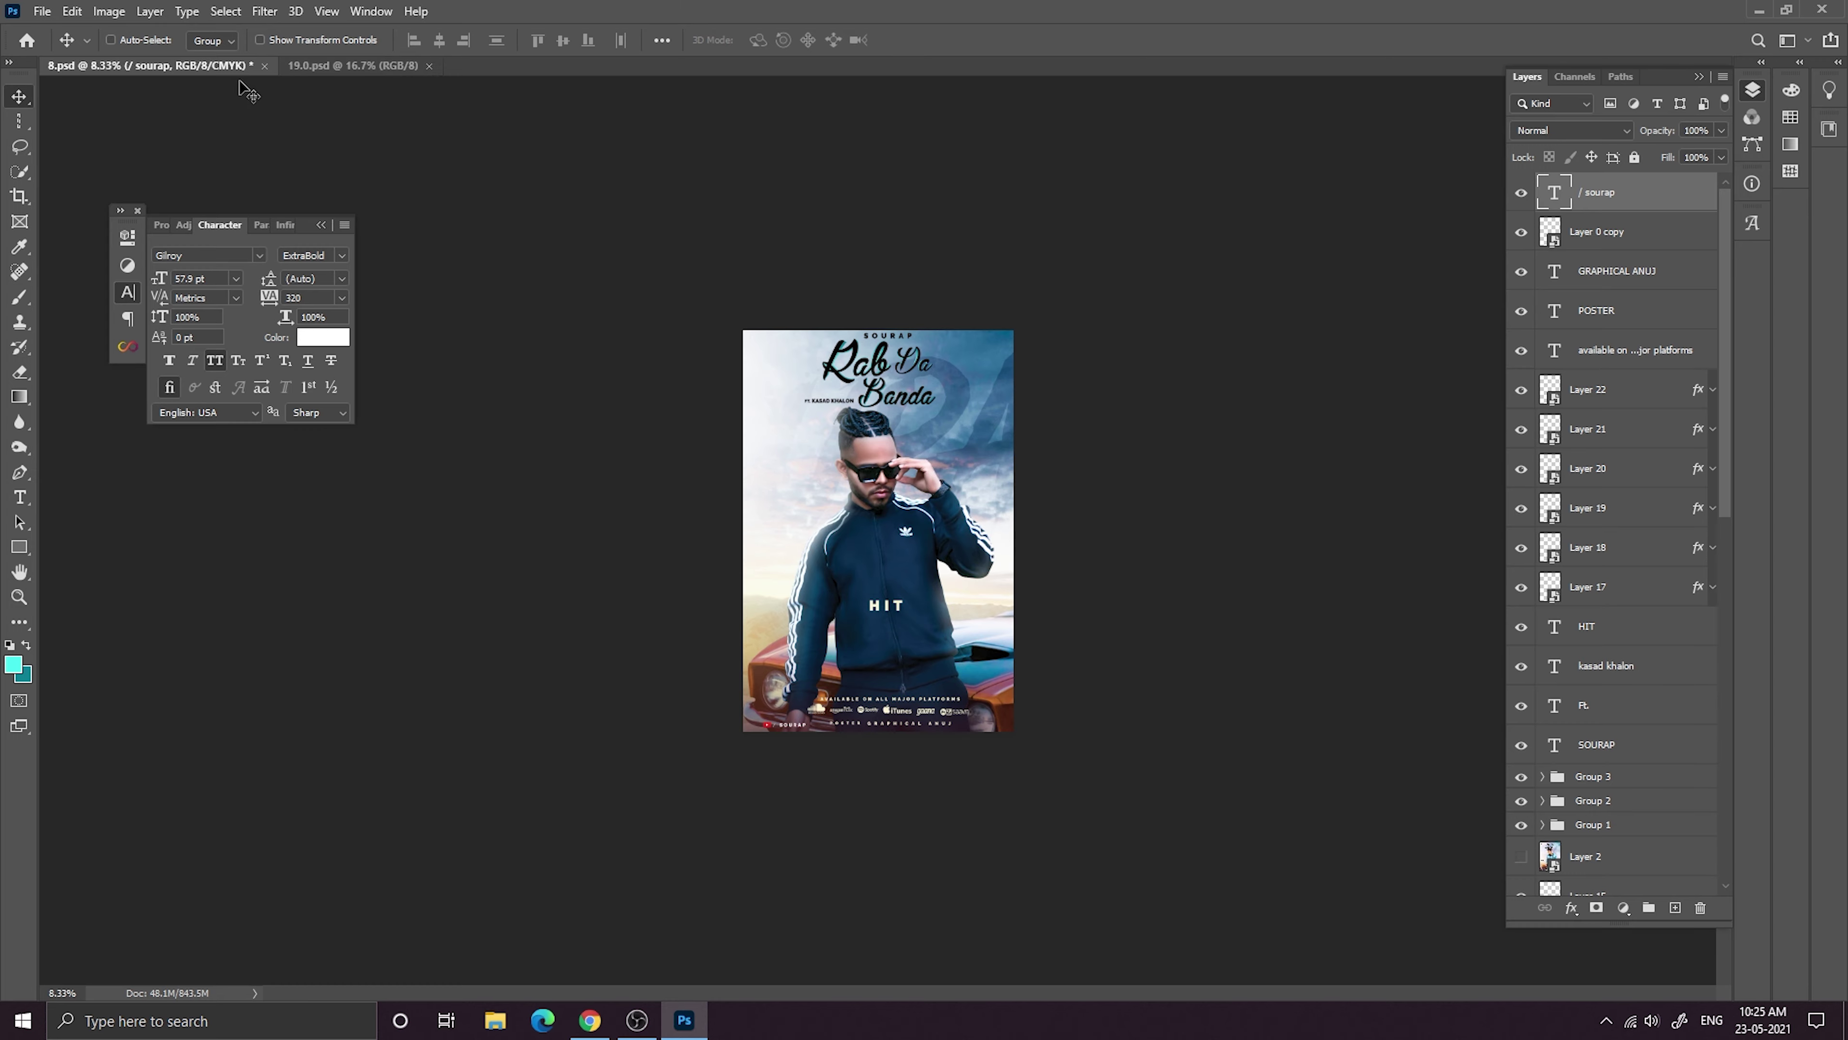
pyautogui.hotkey('ctrl', '-')
pyautogui.hotkey('ctrl', '-')
pyautogui.hotkey('ctrl', '+')
pyautogui.hotkey('ctrl', '+')
pyautogui.hotkey('ctrl', '+')
pyautogui.hotkey('ctrl', '+')
pyautogui.hotkey('ctrl', '-')
pyautogui.hotkey('ctrl', '-')
pyautogui.hotkey('ctrl', '-')
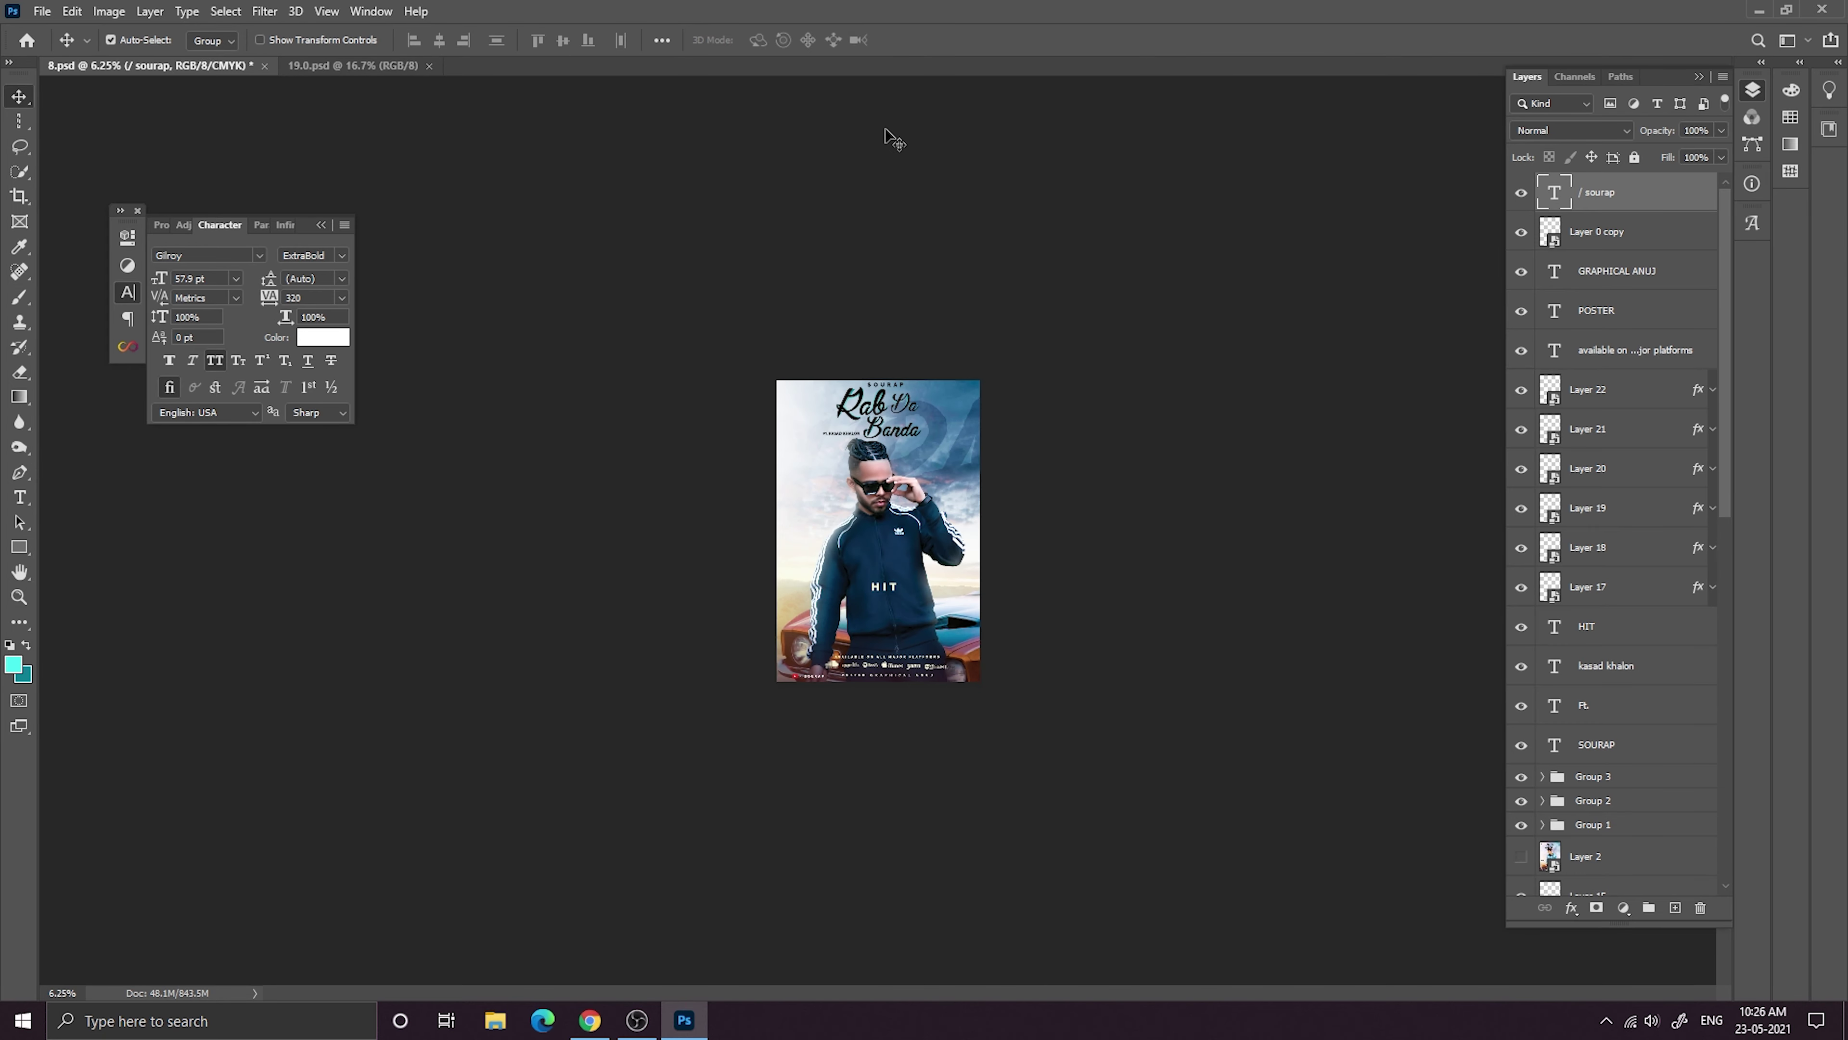
pyautogui.hotkey('ctrl', '+')
pyautogui.hotkey('ctrl', '+')
pyautogui.hotkey('ctrl', '-')
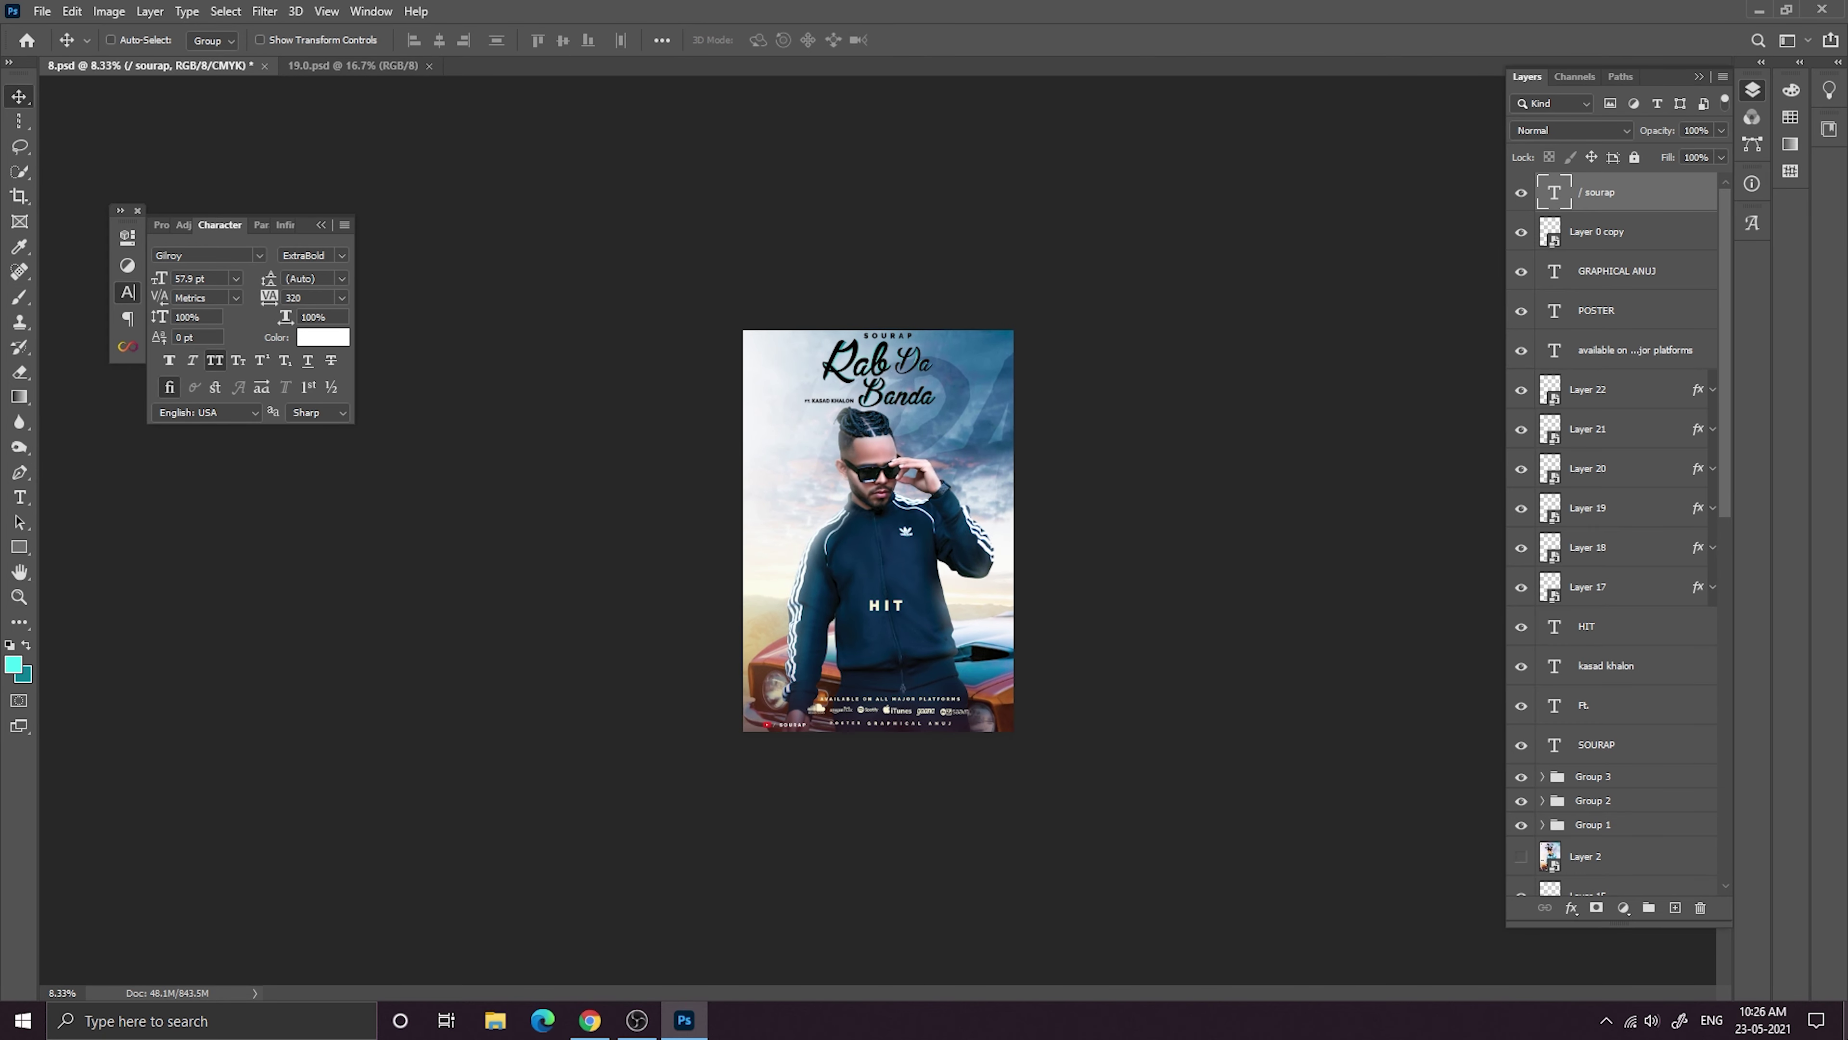
pyautogui.hotkey('ctrl', '-')
pyautogui.hotkey('ctrl', '-')
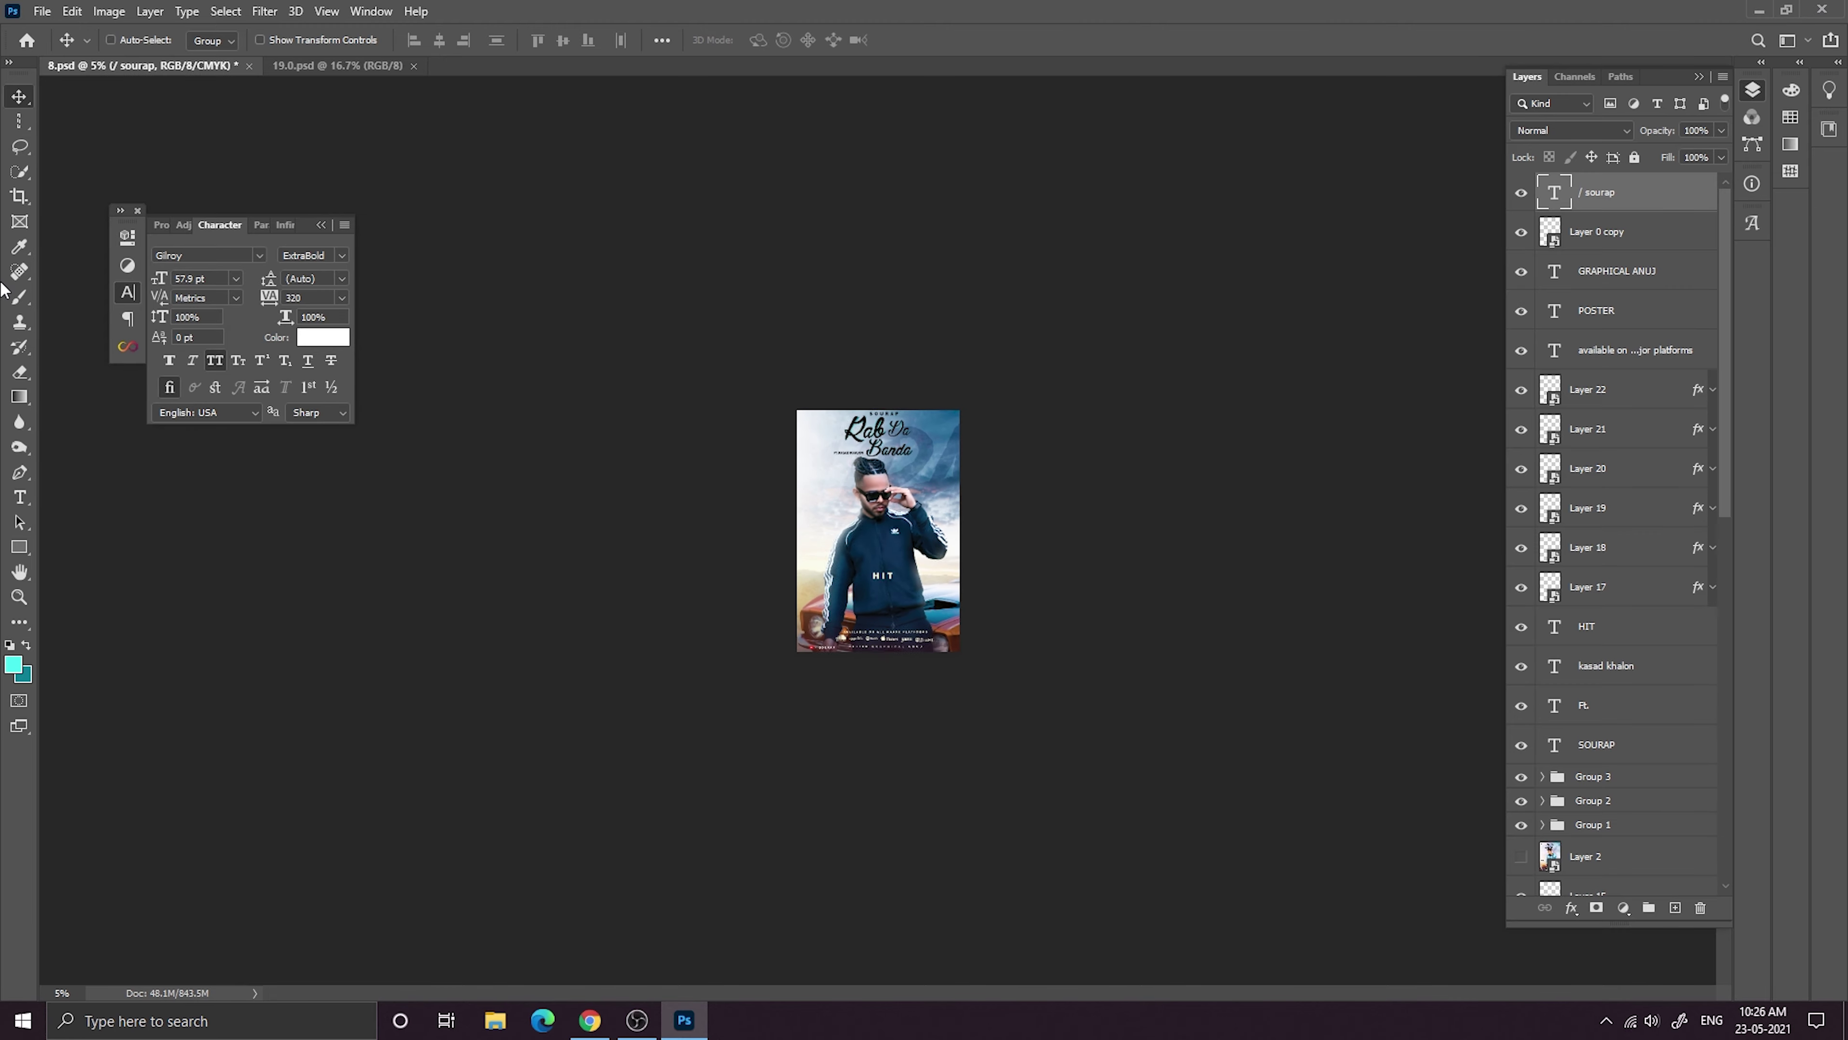
pyautogui.hotkey('ctrl', '+')
pyautogui.hotkey('ctrl', '+')
pyautogui.hotkey('ctrl', '+')
pyautogui.hotkey('ctrl', '+')
pyautogui.hotkey('ctrl', '-')
pyautogui.hotkey('ctrl', '-')
pyautogui.hotkey('ctrl', '-')
pyautogui.hotkey('ctrl', '-')
pyautogui.hotkey('ctrl', '+')
pyautogui.hotkey('ctrl', '+')
pyautogui.hotkey('ctrl', '+')
pyautogui.hotkey('ctrl', '+')
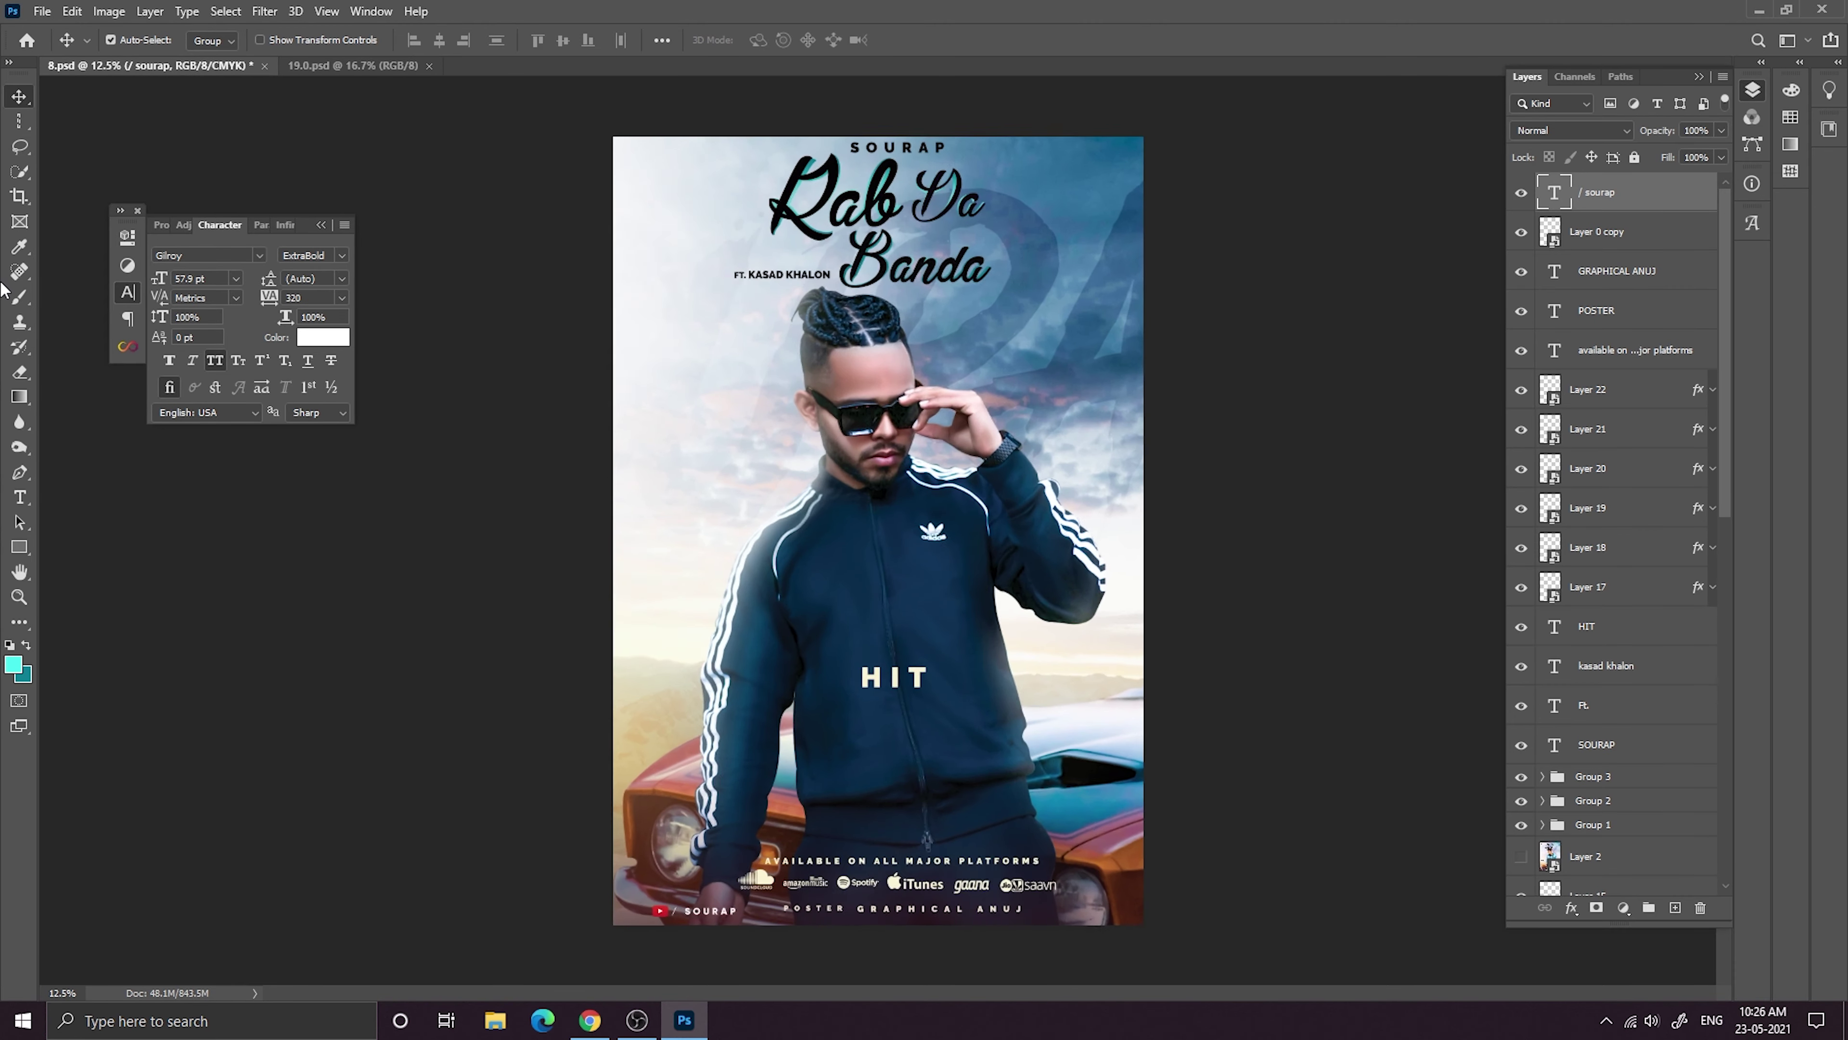
pyautogui.hotkey('ctrl', '-')
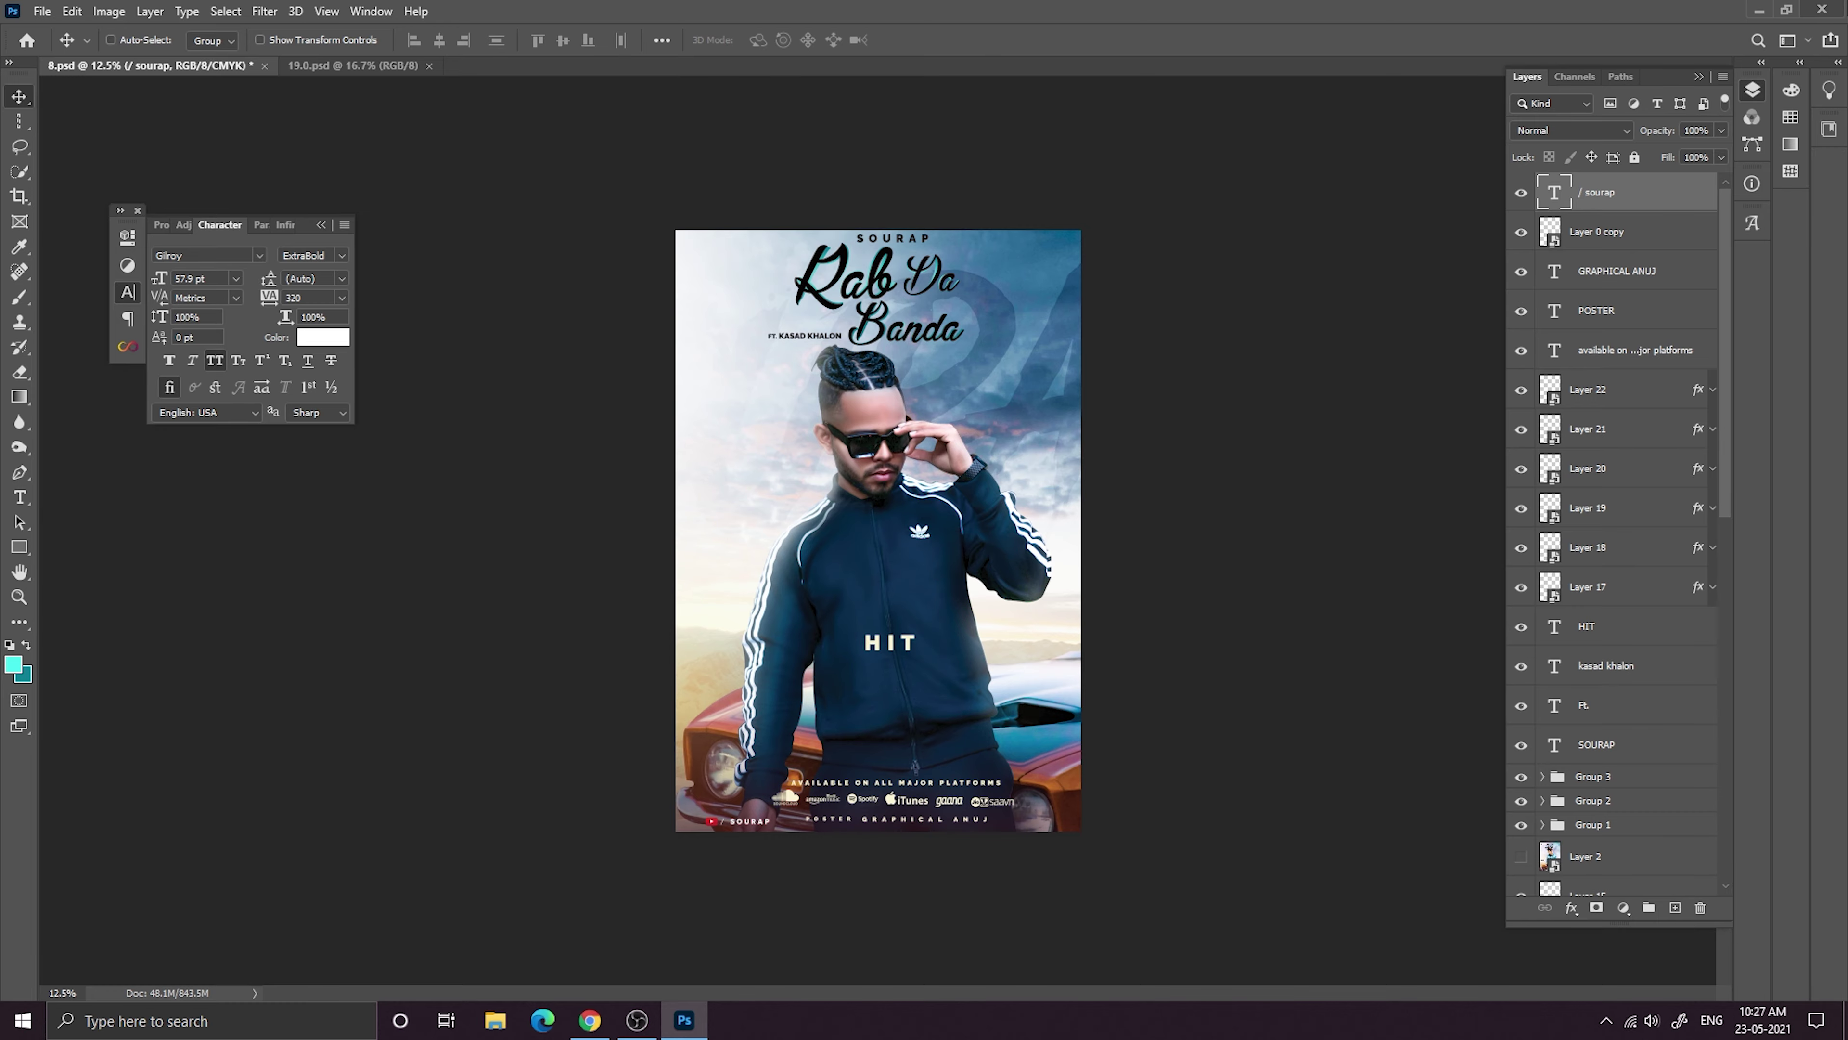
pyautogui.hotkey('ctrl', '+')
pyautogui.hotkey('ctrl', '+')
pyautogui.hotkey('ctrl', '-')
pyautogui.hotkey('ctrl', '-')
pyautogui.hotkey('ctrl', '-')
pyautogui.hotkey('ctrl', '-')
pyautogui.hotkey('ctrl', '-')
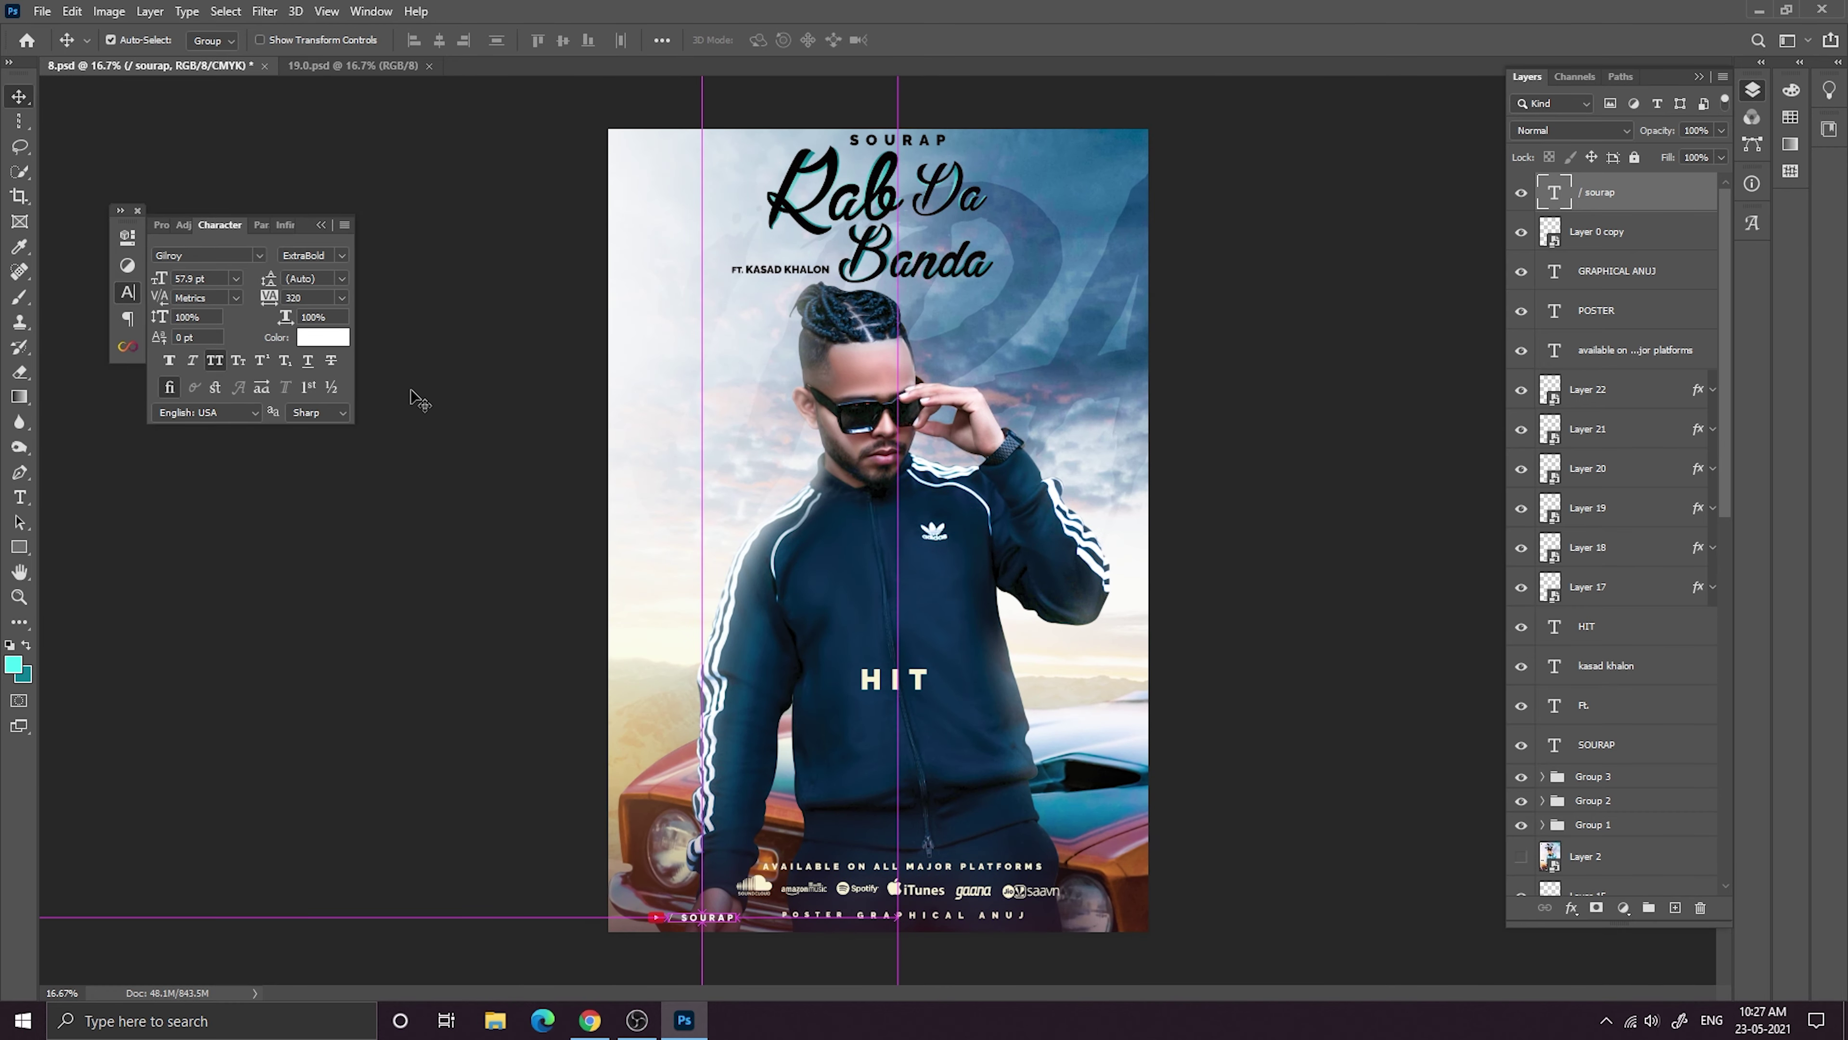
pyautogui.hotkey('ctrl', '+')
pyautogui.hotkey('ctrl', '+')
pyautogui.hotkey('ctrl', '+')
pyautogui.hotkey('ctrl', '+')
pyautogui.hotkey('ctrl', '-')
pyautogui.hotkey('ctrl', '-')
pyautogui.hotkey('ctrl', '-')
pyautogui.hotkey('ctrl', '-')
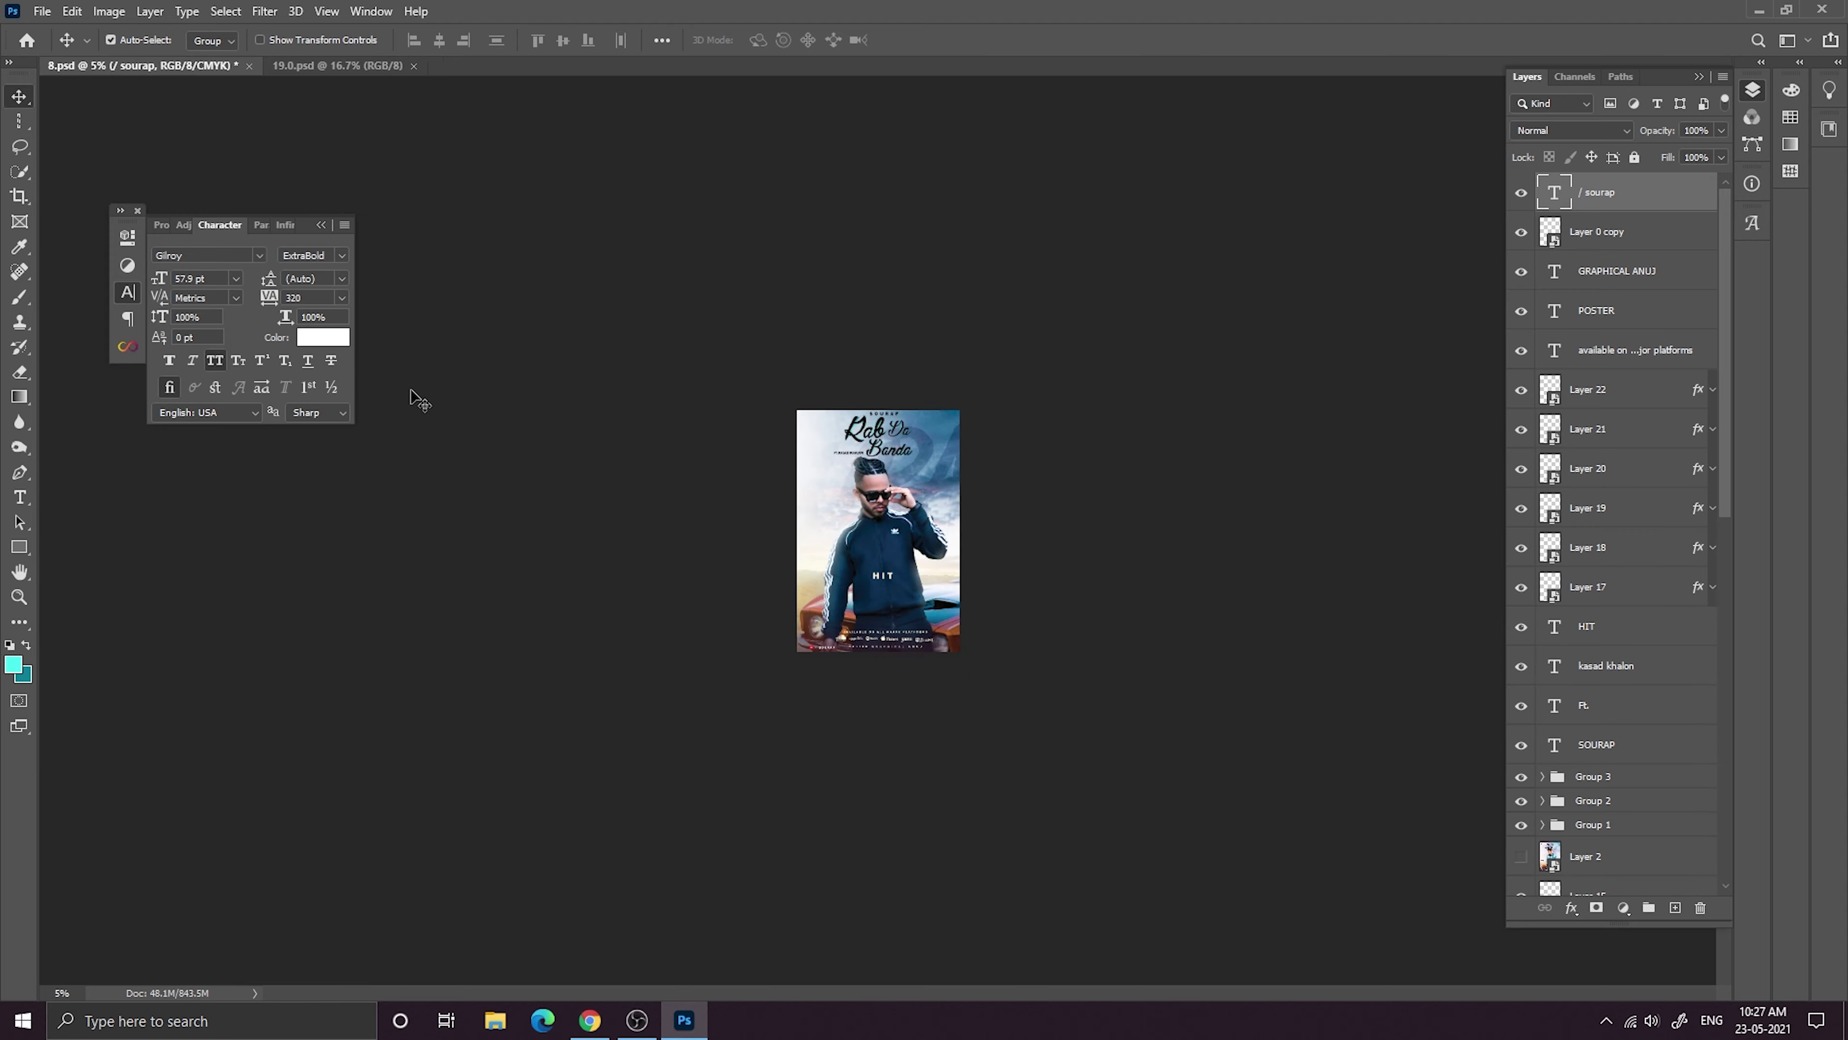
pyautogui.hotkey('ctrl', '+')
pyautogui.hotkey('ctrl', '+')
pyautogui.hotkey('ctrl', '+')
pyautogui.hotkey('ctrl', '+')
pyautogui.hotkey('ctrl', '-')
pyautogui.hotkey('ctrl', '-')
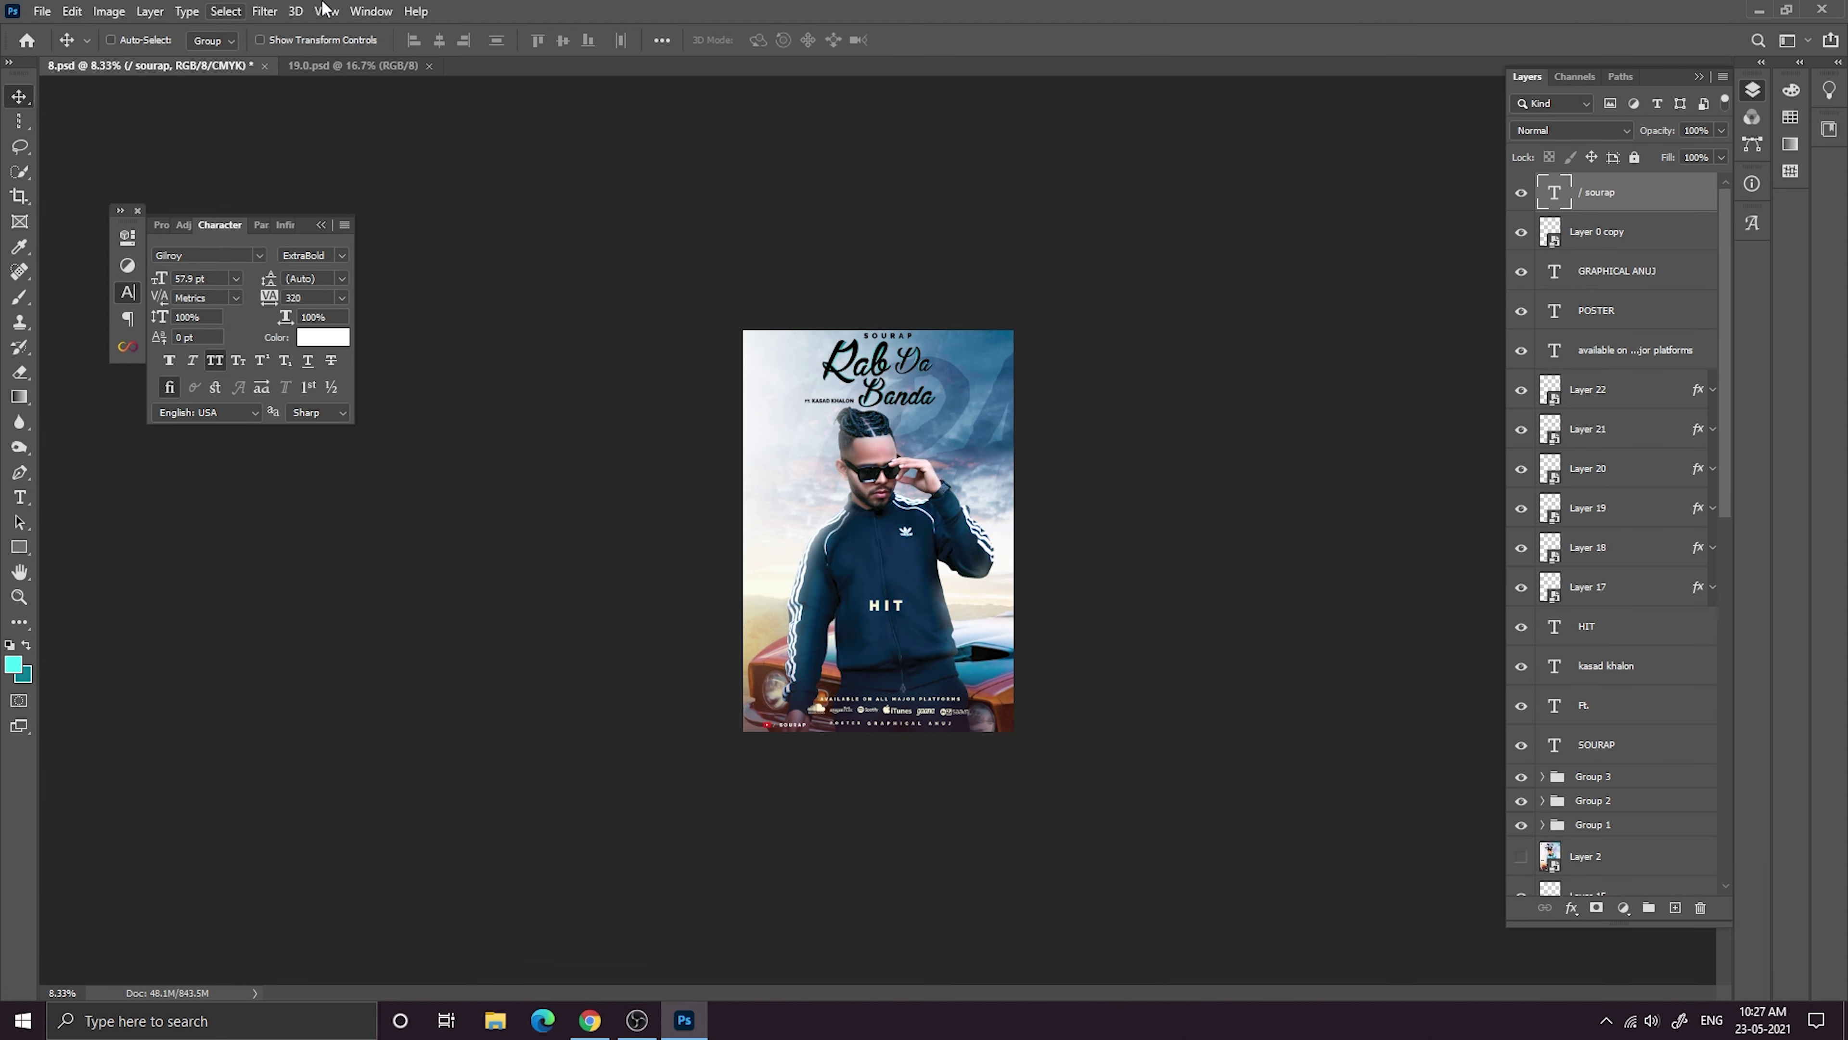
pyautogui.hotkey('ctrl', '-')
pyautogui.hotkey('ctrl', '-')
pyautogui.hotkey('ctrl', '-')
pyautogui.hotkey('ctrl', '-')
pyautogui.hotkey('ctrl', '-')
pyautogui.hotkey('ctrl', '-')
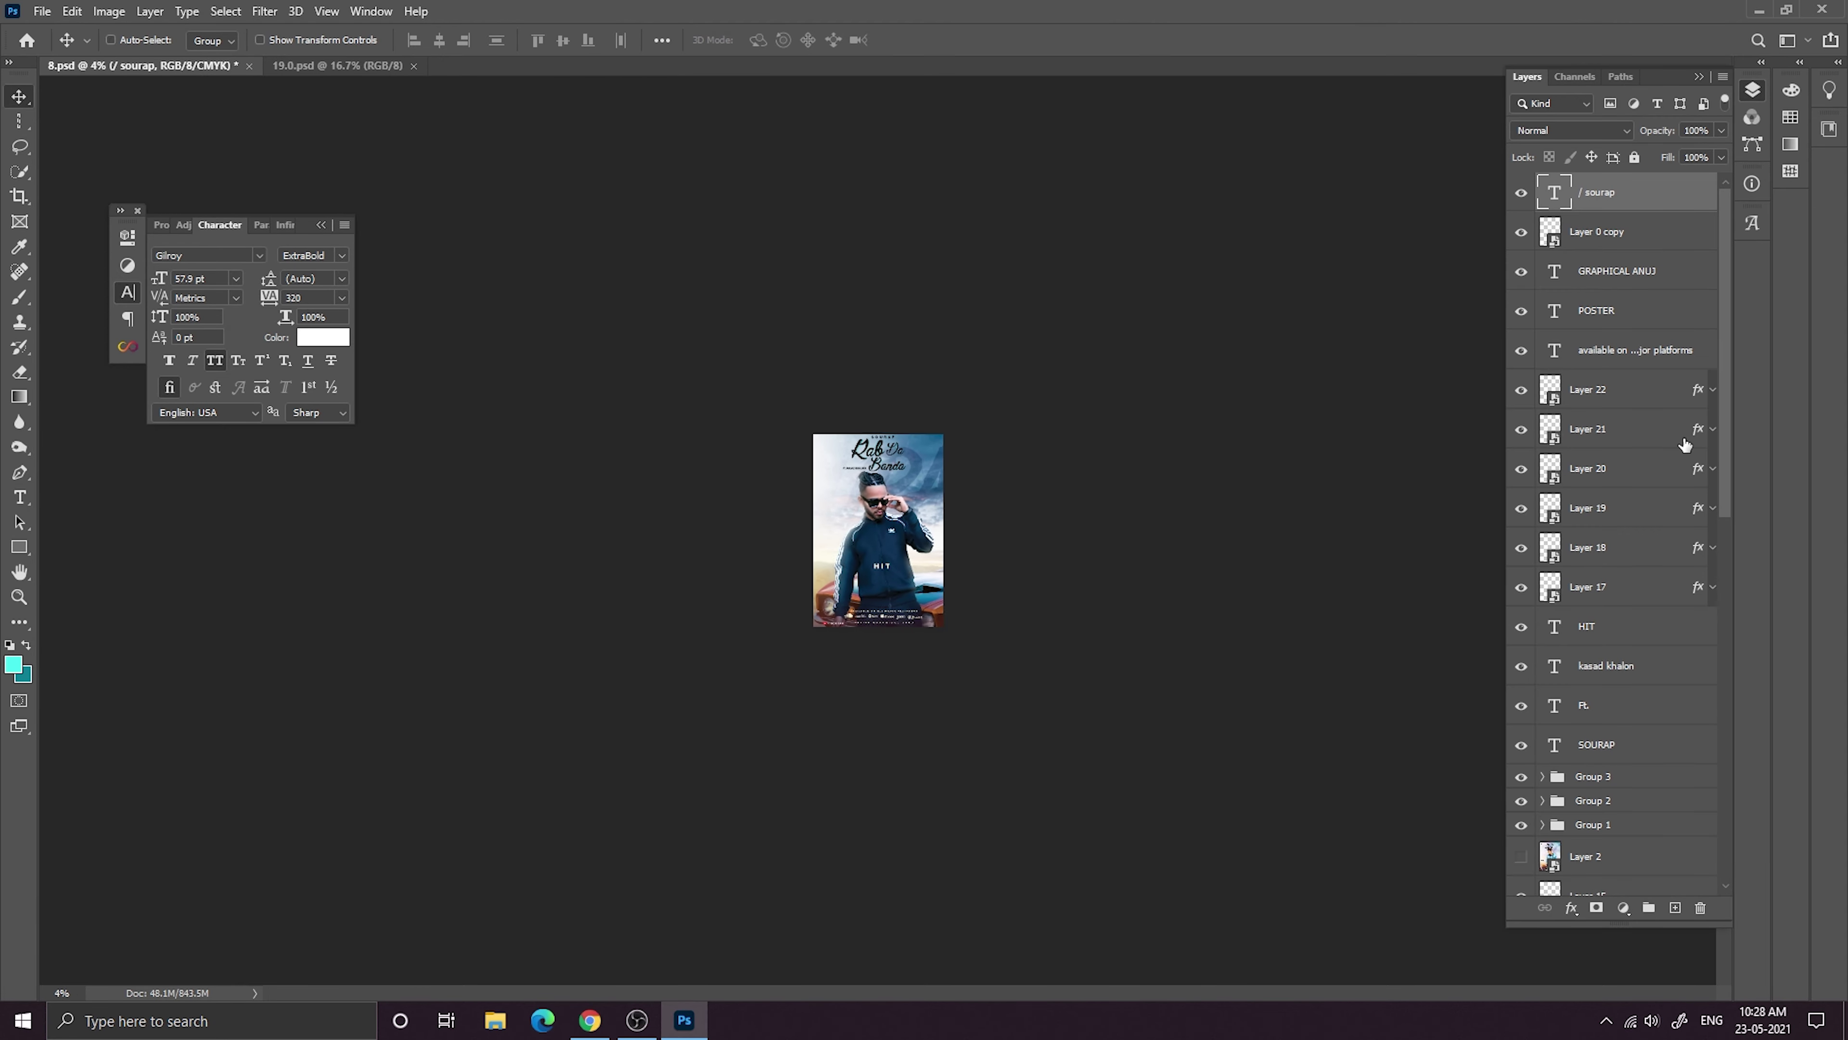
pyautogui.hotkey('ctrl', '+')
pyautogui.hotkey('ctrl', '+')
pyautogui.hotkey('ctrl', '+')
pyautogui.hotkey('ctrl', '+')
pyautogui.hotkey('ctrl', '+')
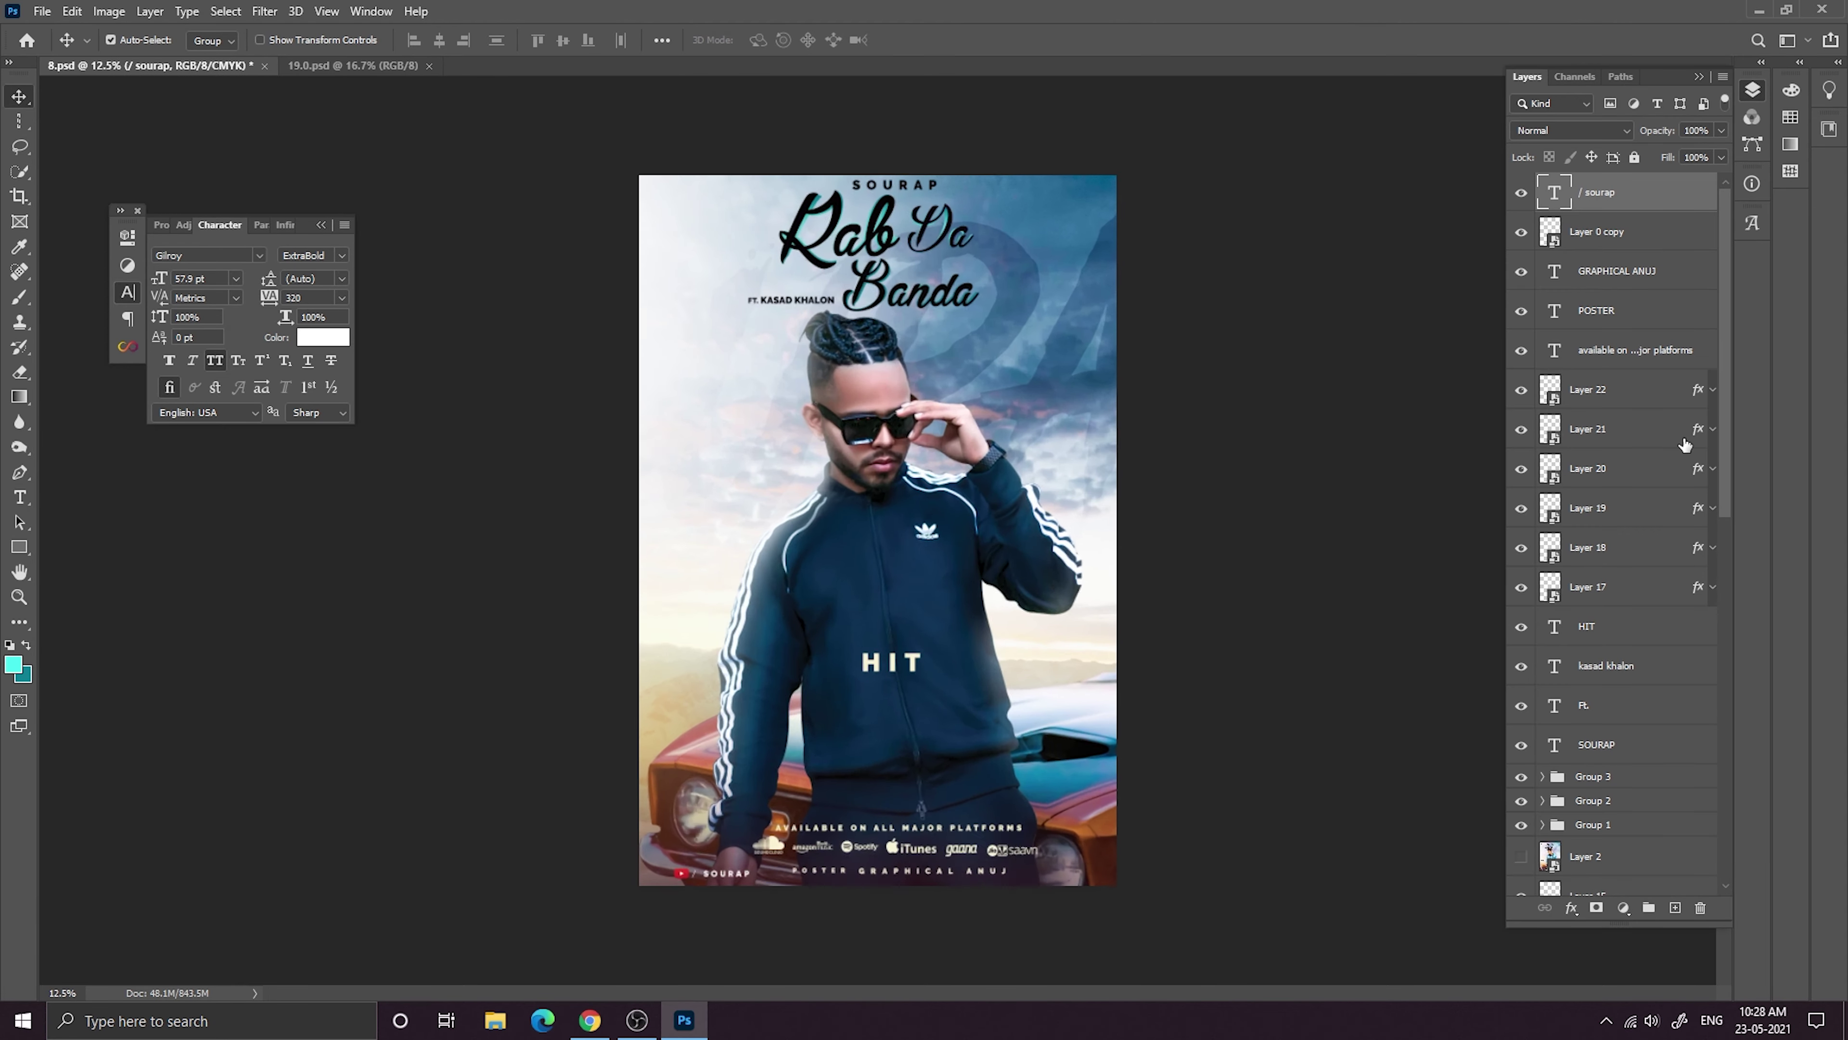
pyautogui.hotkey('ctrl', '-')
pyautogui.hotkey('ctrl', '-')
pyautogui.hotkey('ctrl', '-')
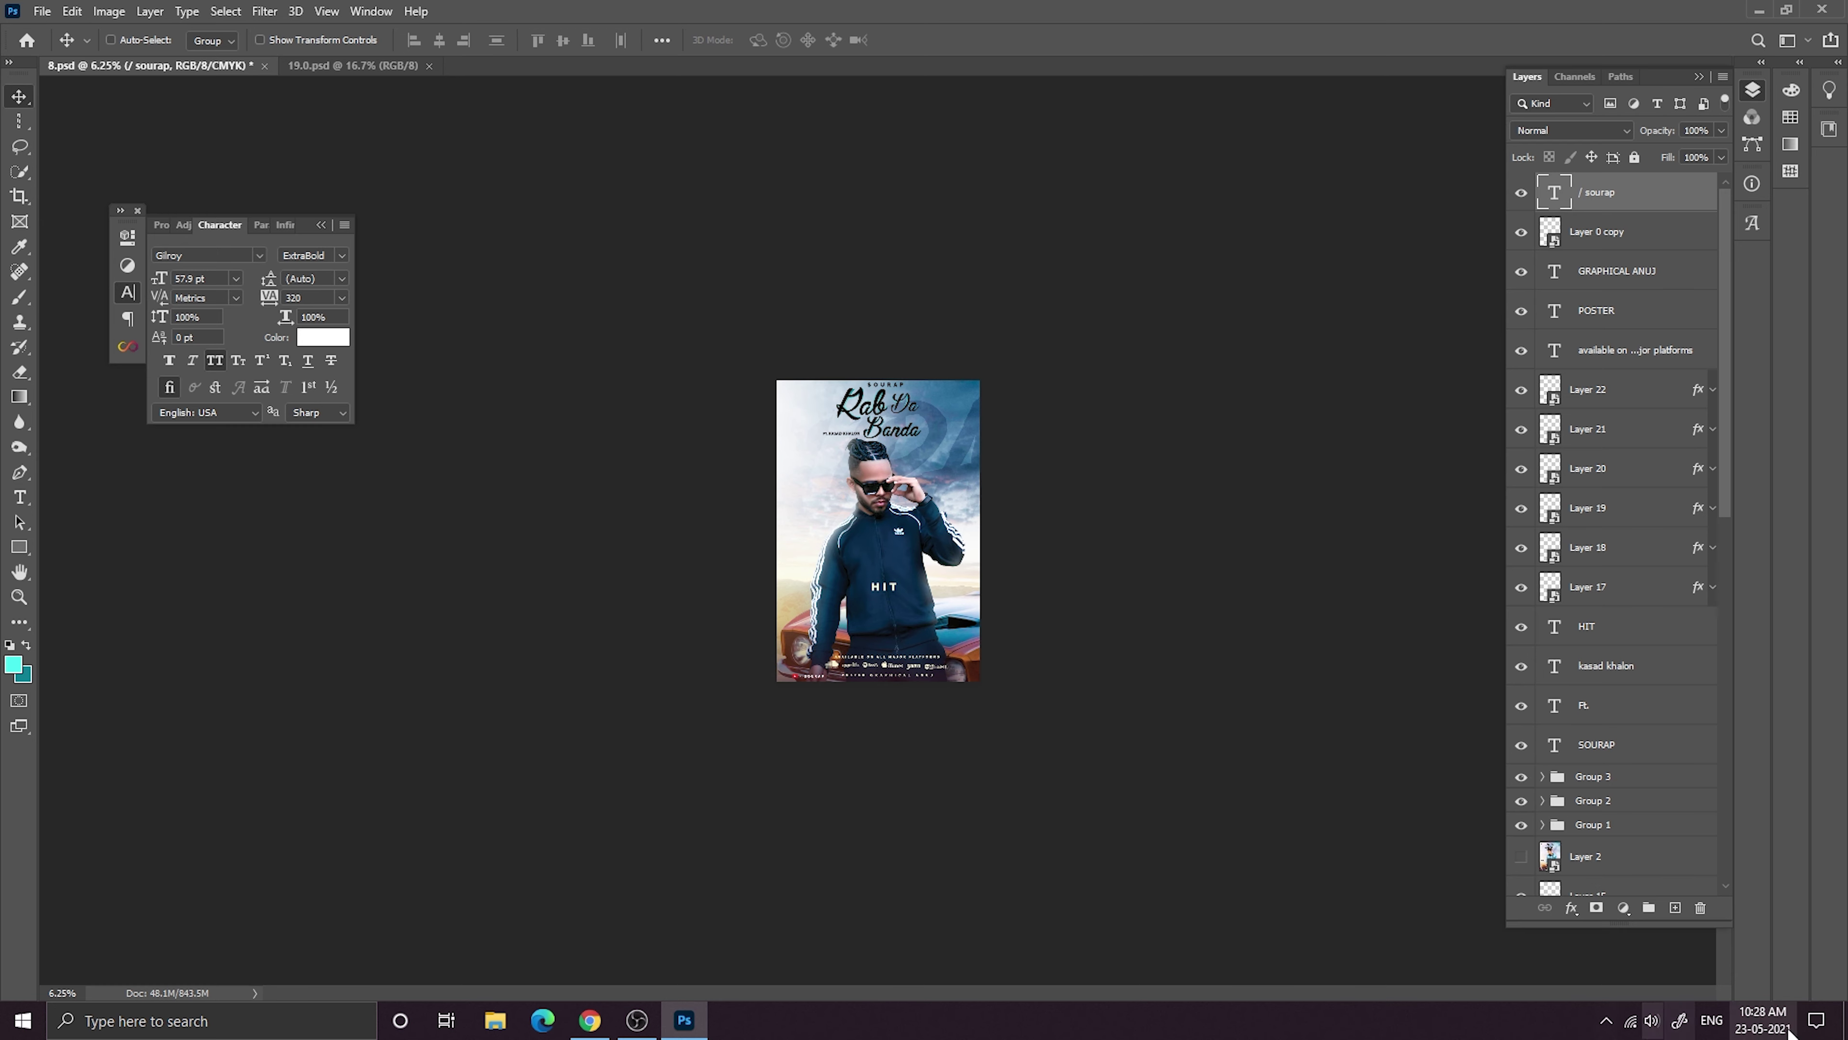
# Review the Camera Raw Filter settings on the sky image, Layer 4, without applying changes.
pyautogui.scroll(-10, 1622, 621)
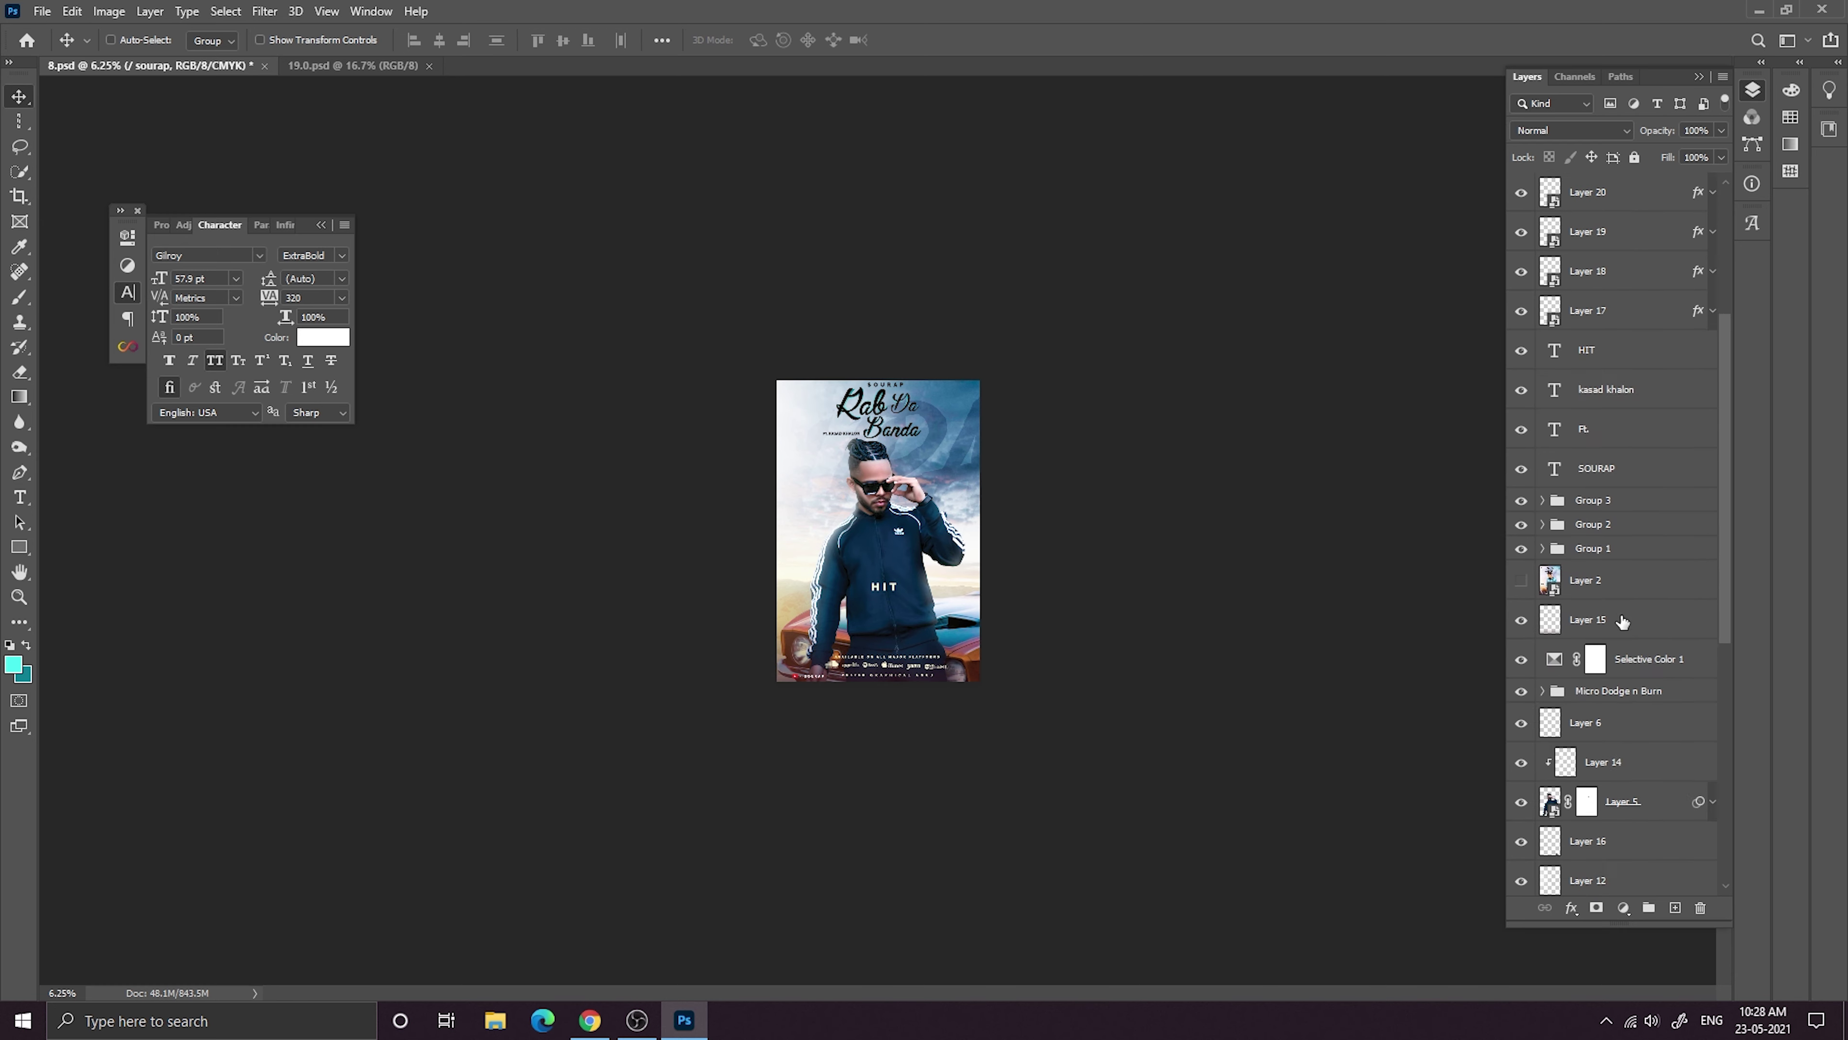
pyautogui.click(1713, 797)
pyautogui.doubleClick(1613, 863)
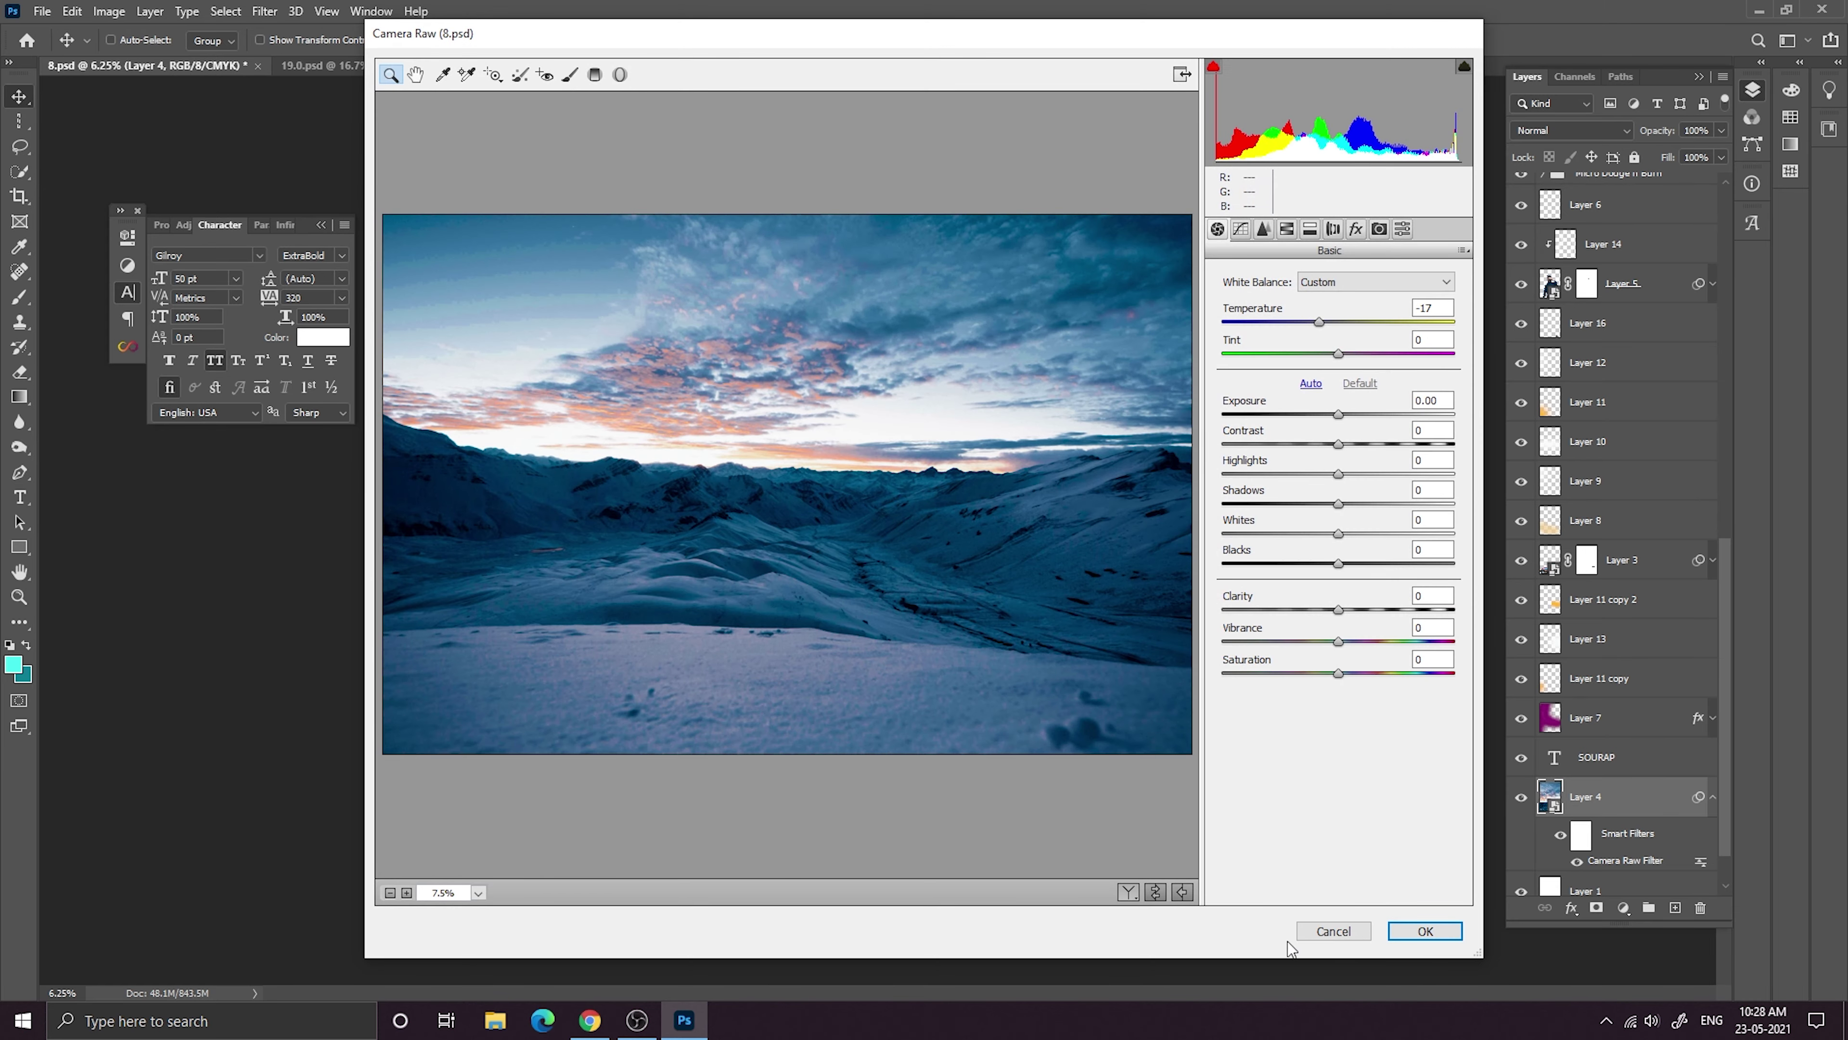
pyautogui.click(1331, 930)
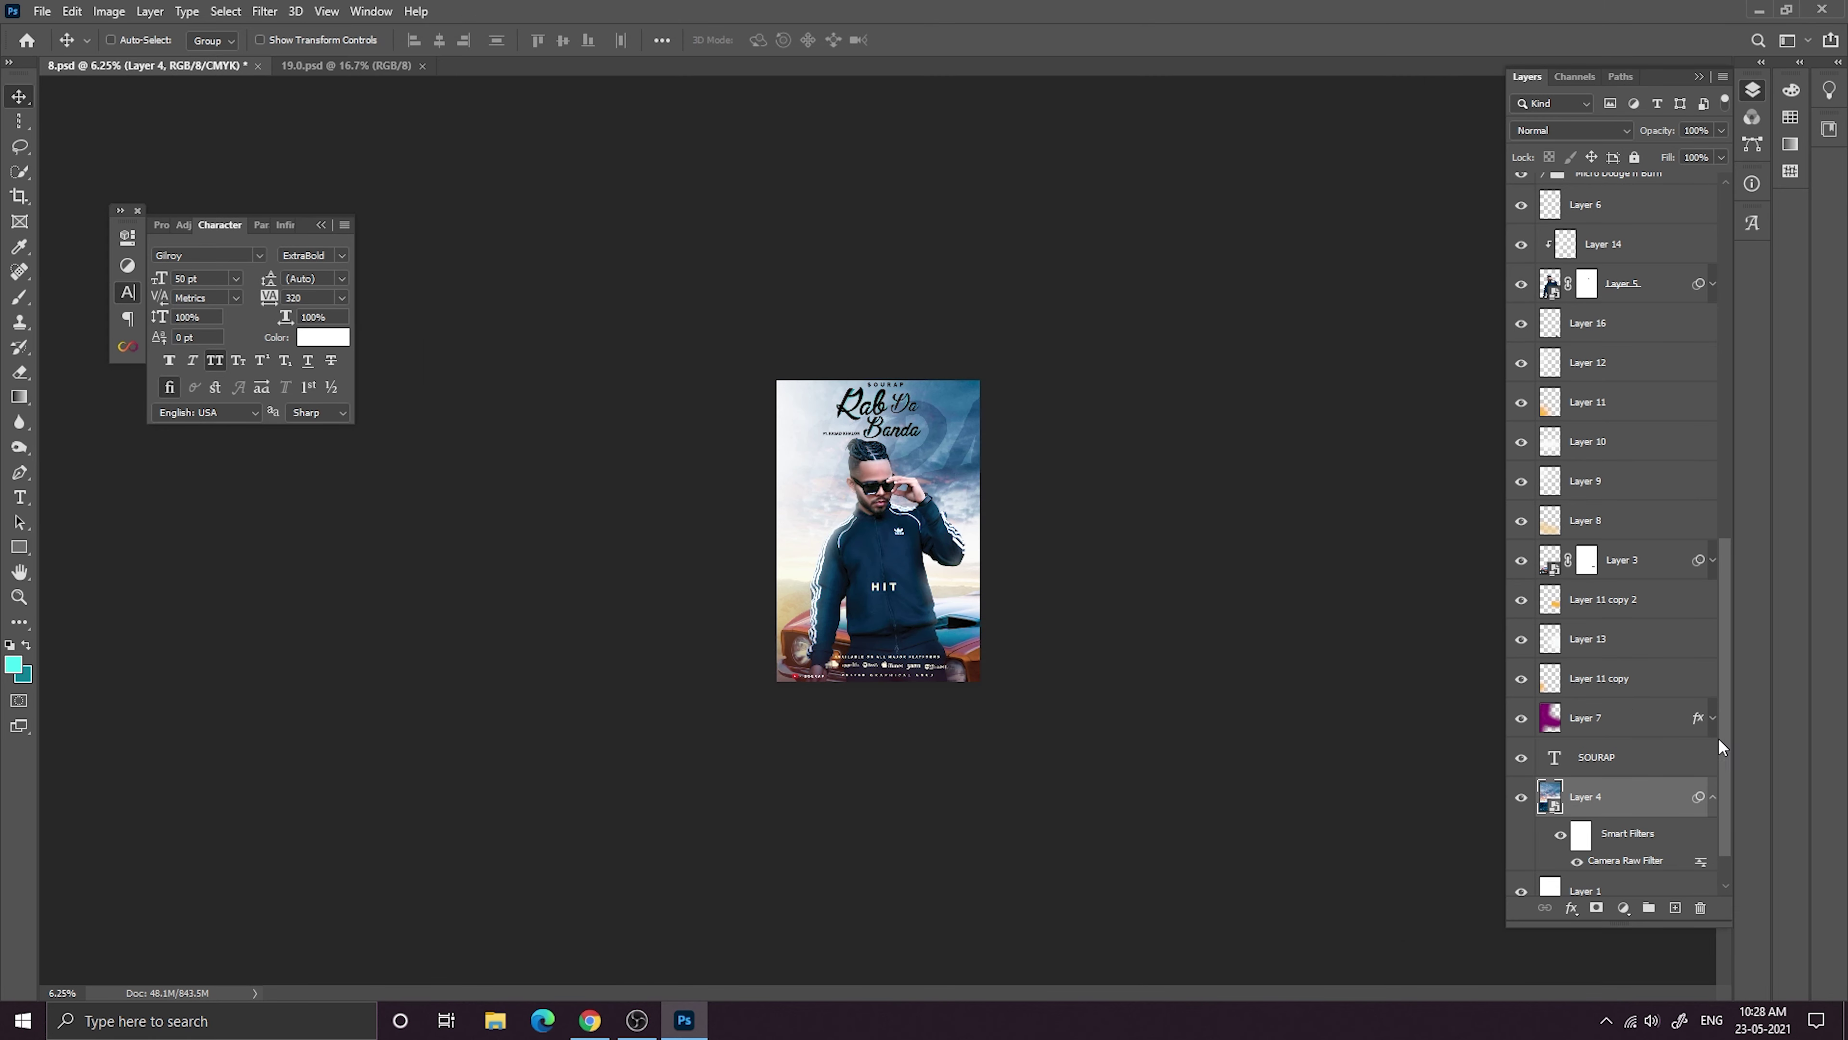
pyautogui.click(1713, 797)
# Check the man's Layer 5 by toggling its visibility and review its Camera Raw Filter settings without applying changes.
pyautogui.scroll(3, 1638, 677)
pyautogui.click(1522, 482)
pyautogui.click(1523, 481)
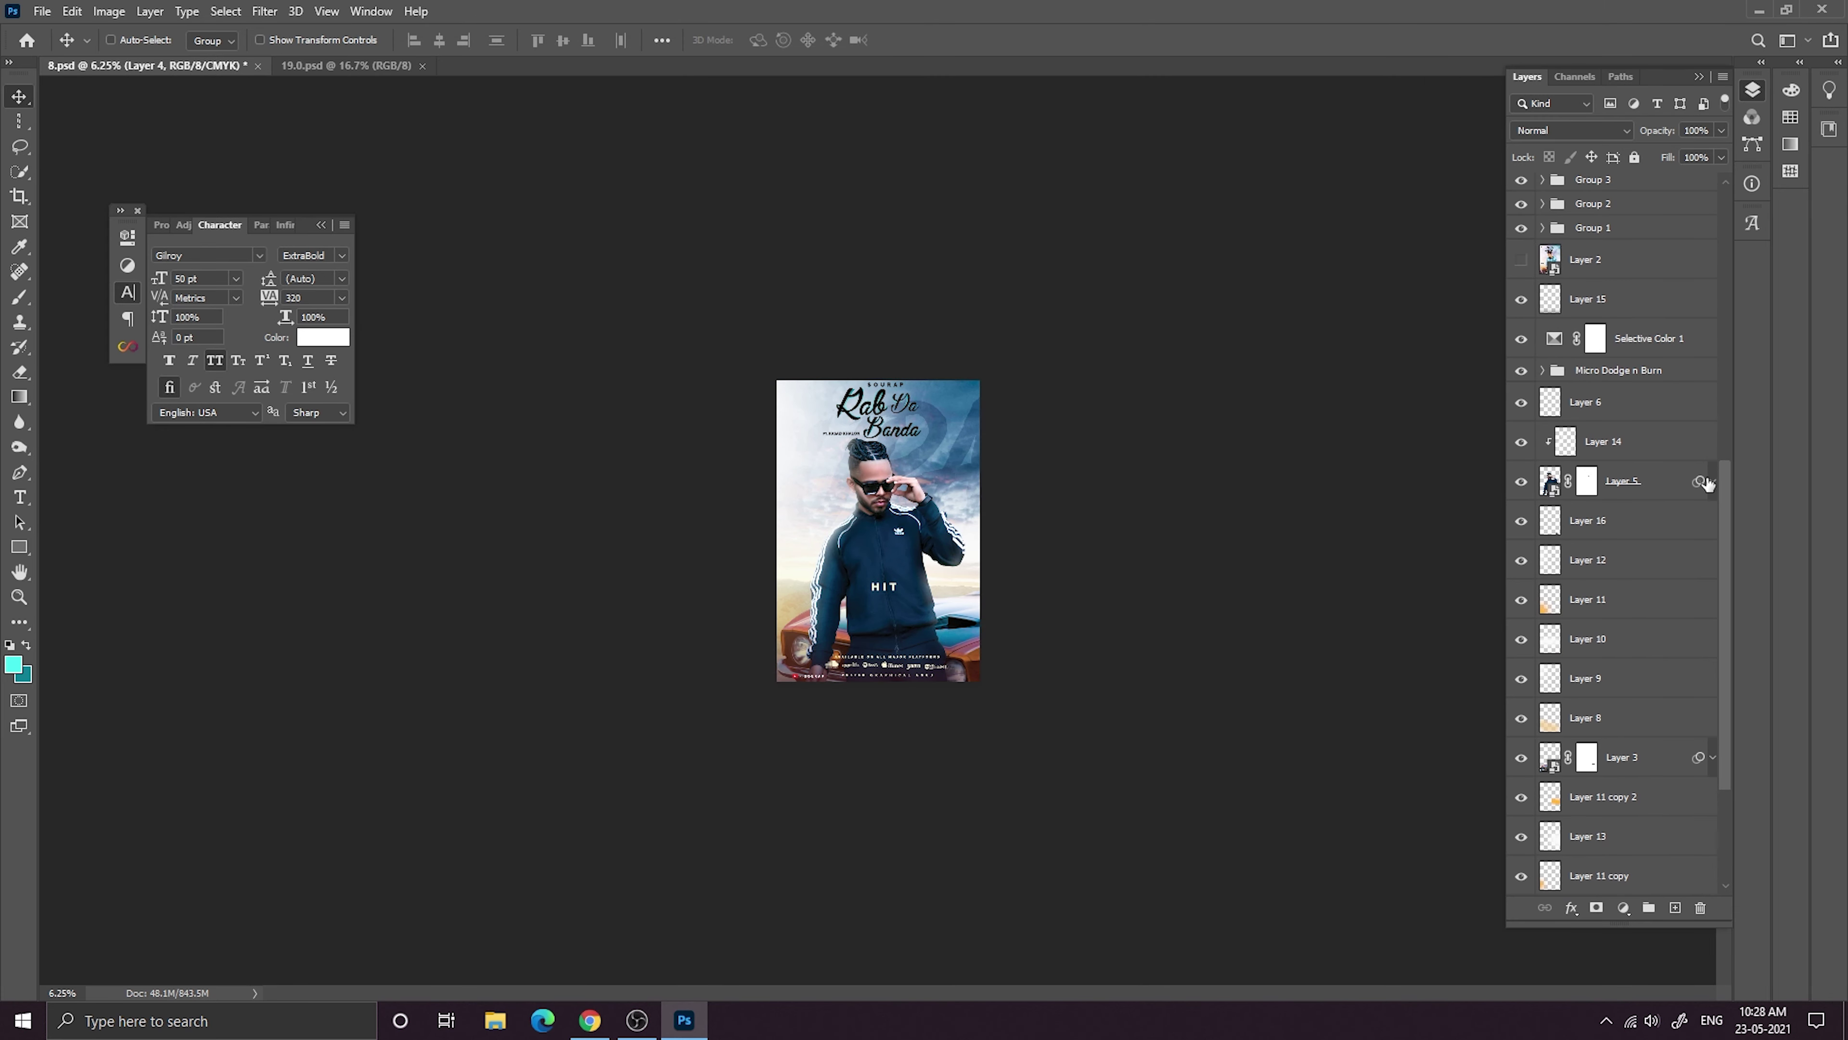
pyautogui.click(1713, 481)
pyautogui.doubleClick(1616, 546)
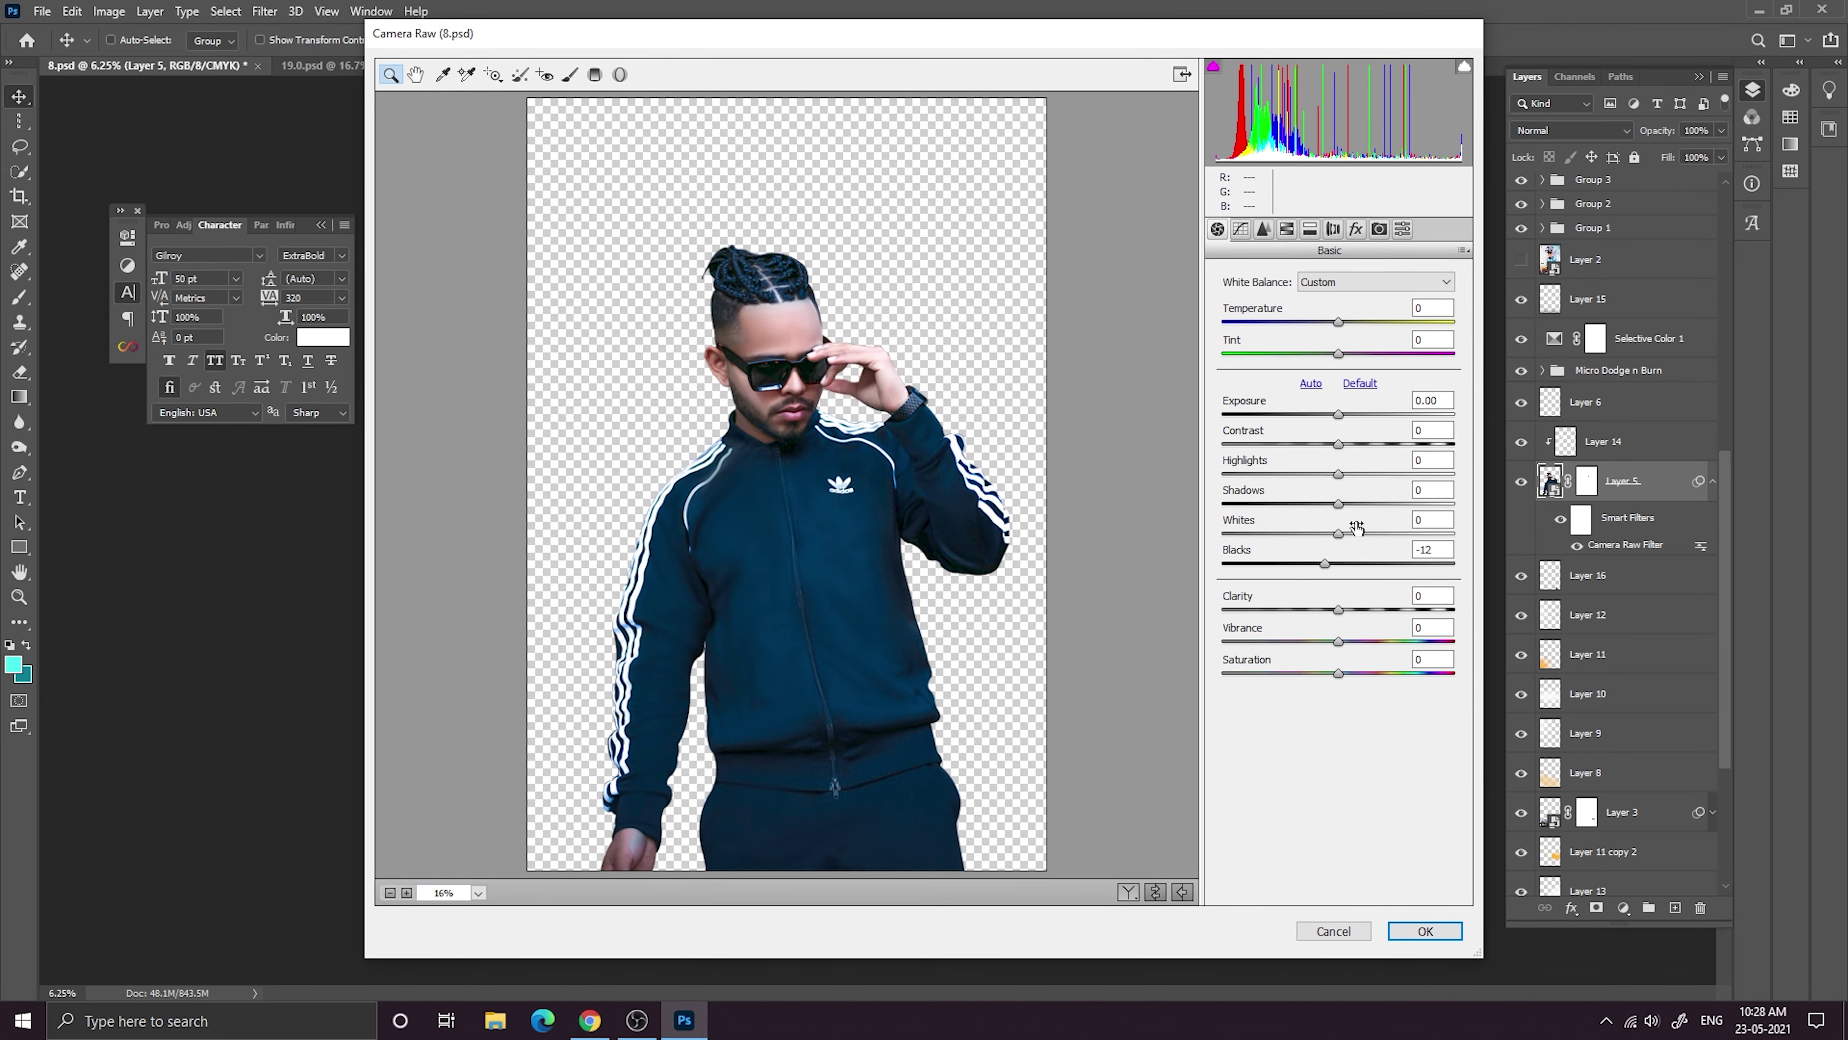
pyautogui.click(1333, 931)
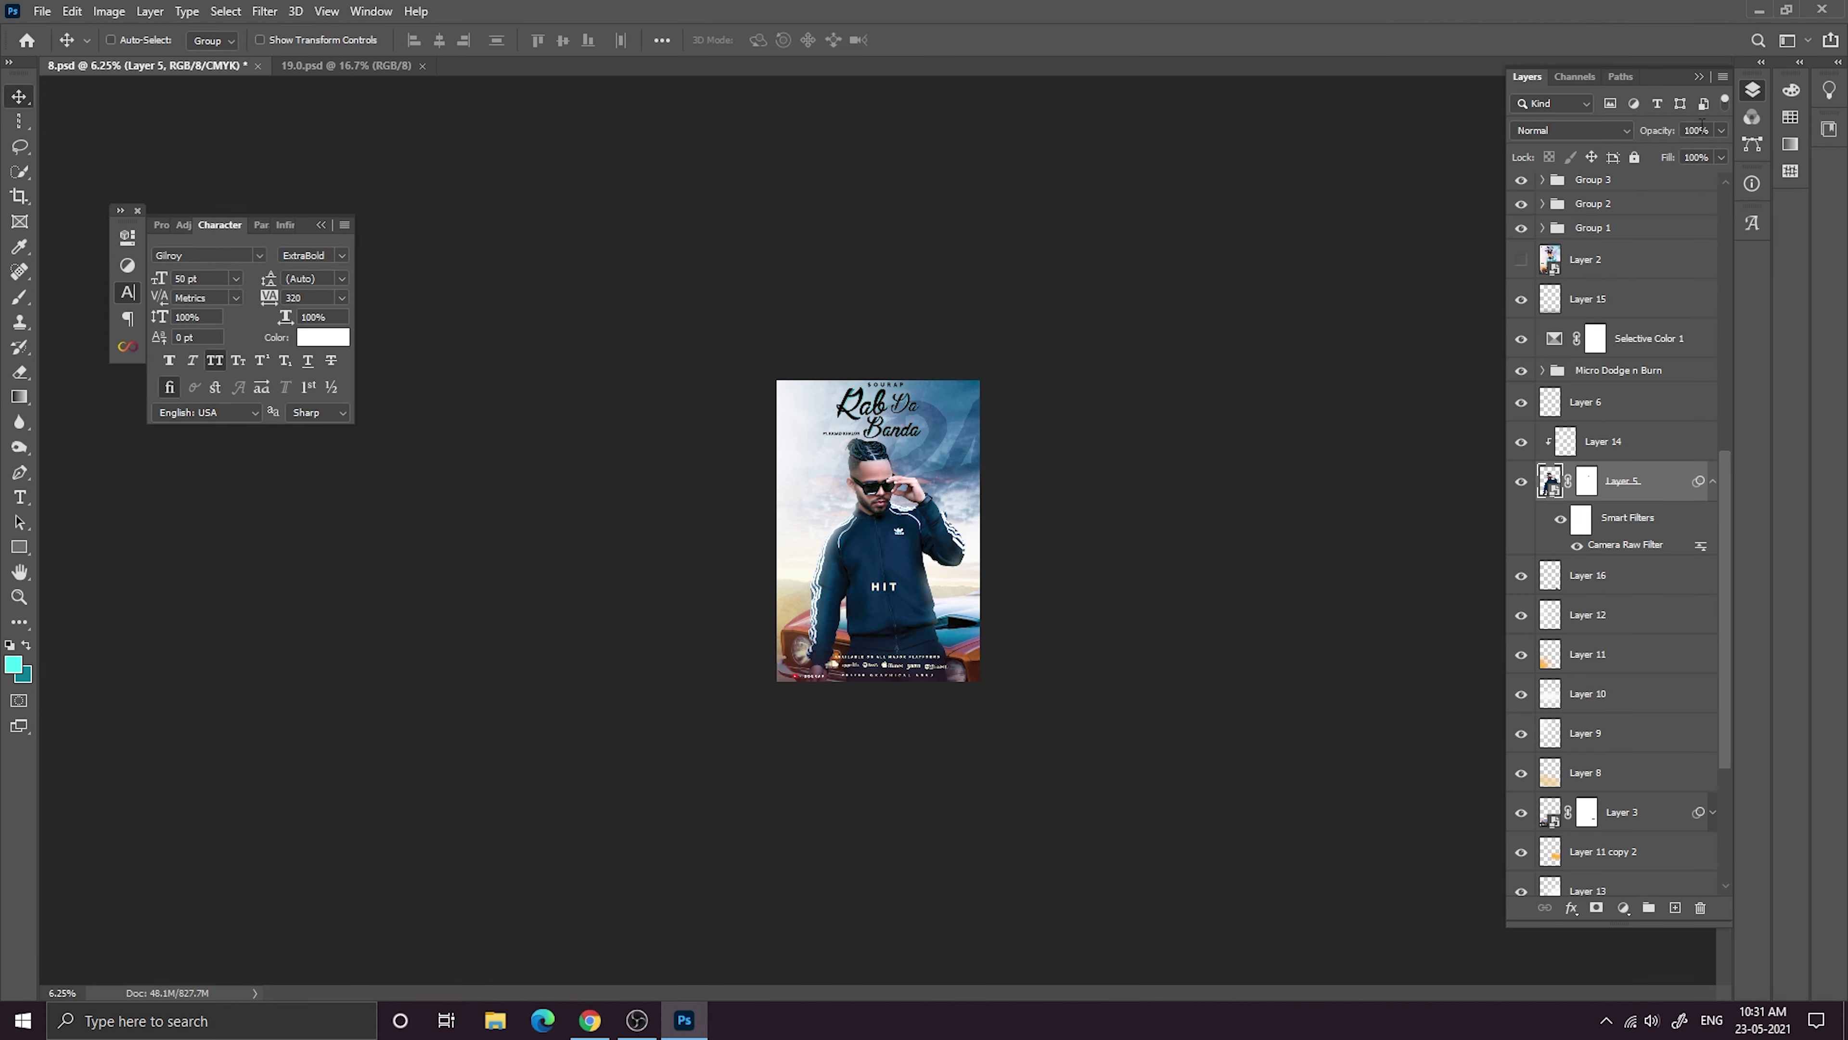
pyautogui.click(1713, 482)
# In the car layer's Camera Raw Filter, set Vibrance to +100 and Saturation to +72, adjust the purples and magentas in HSL, and apply.
pyautogui.scroll(-2, 1626, 541)
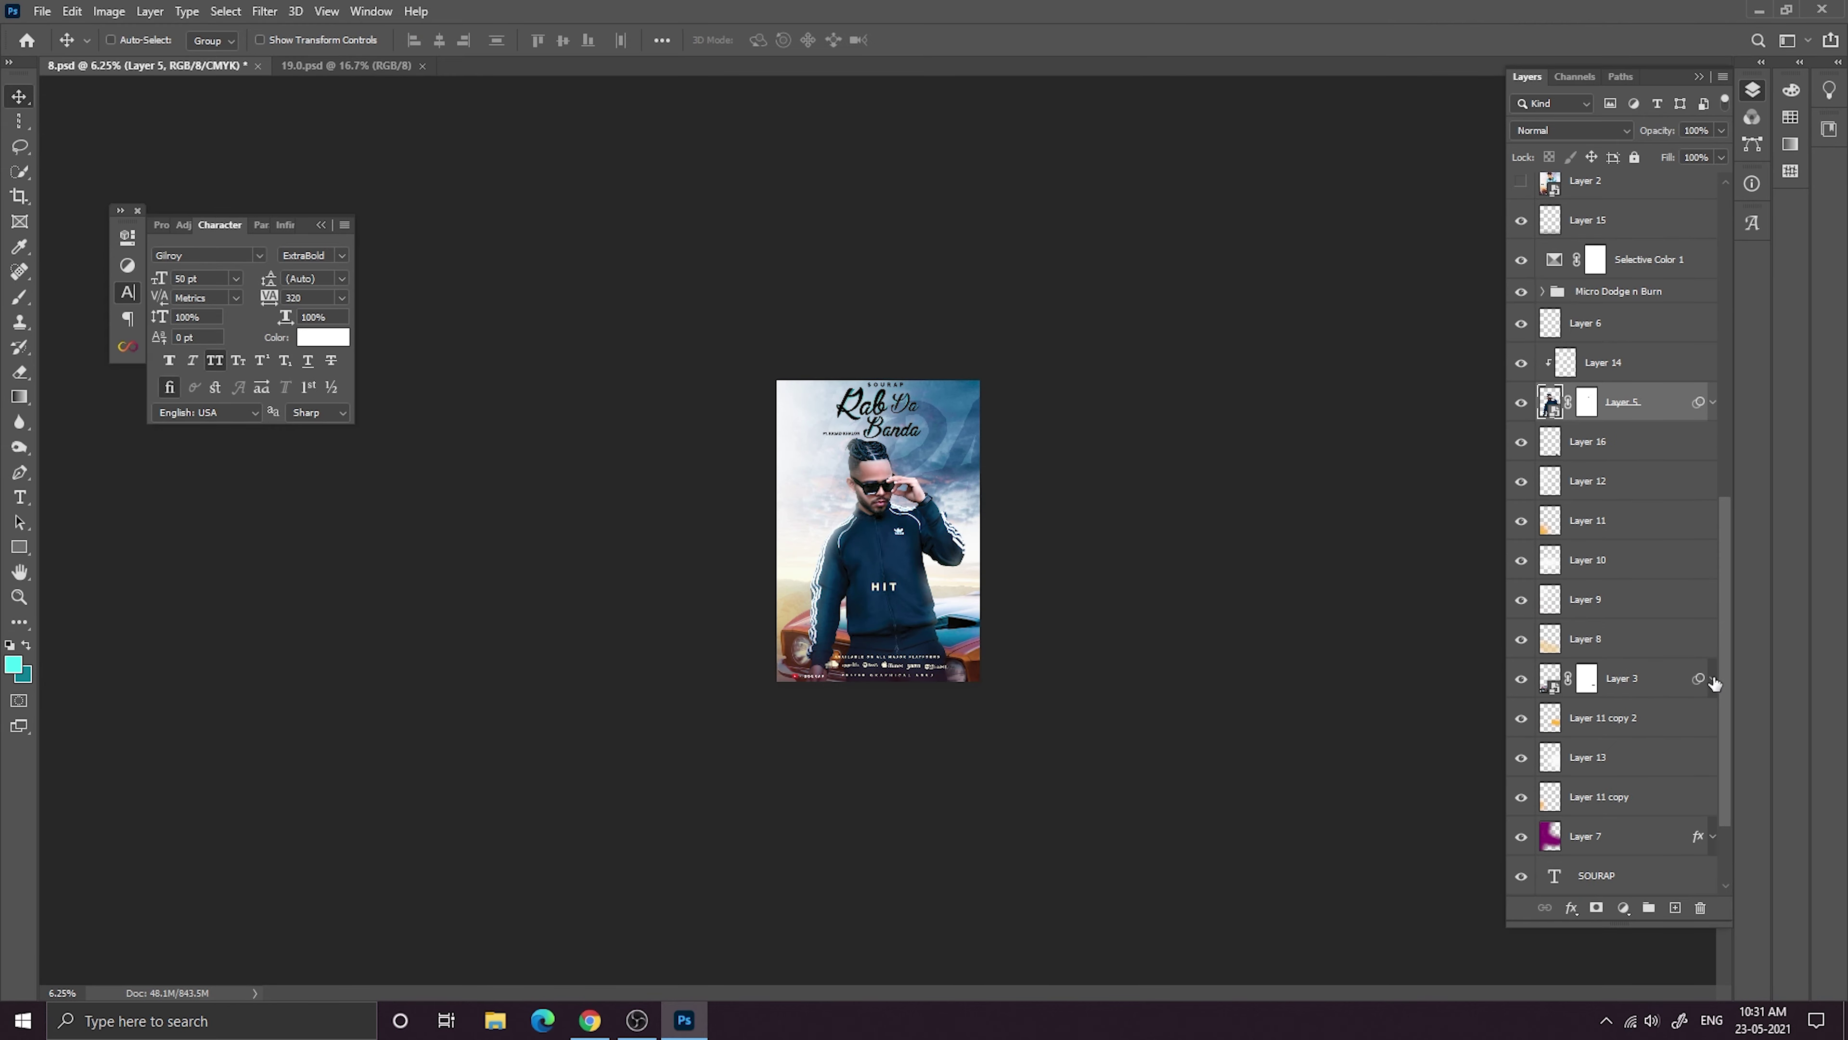
pyautogui.click(1713, 678)
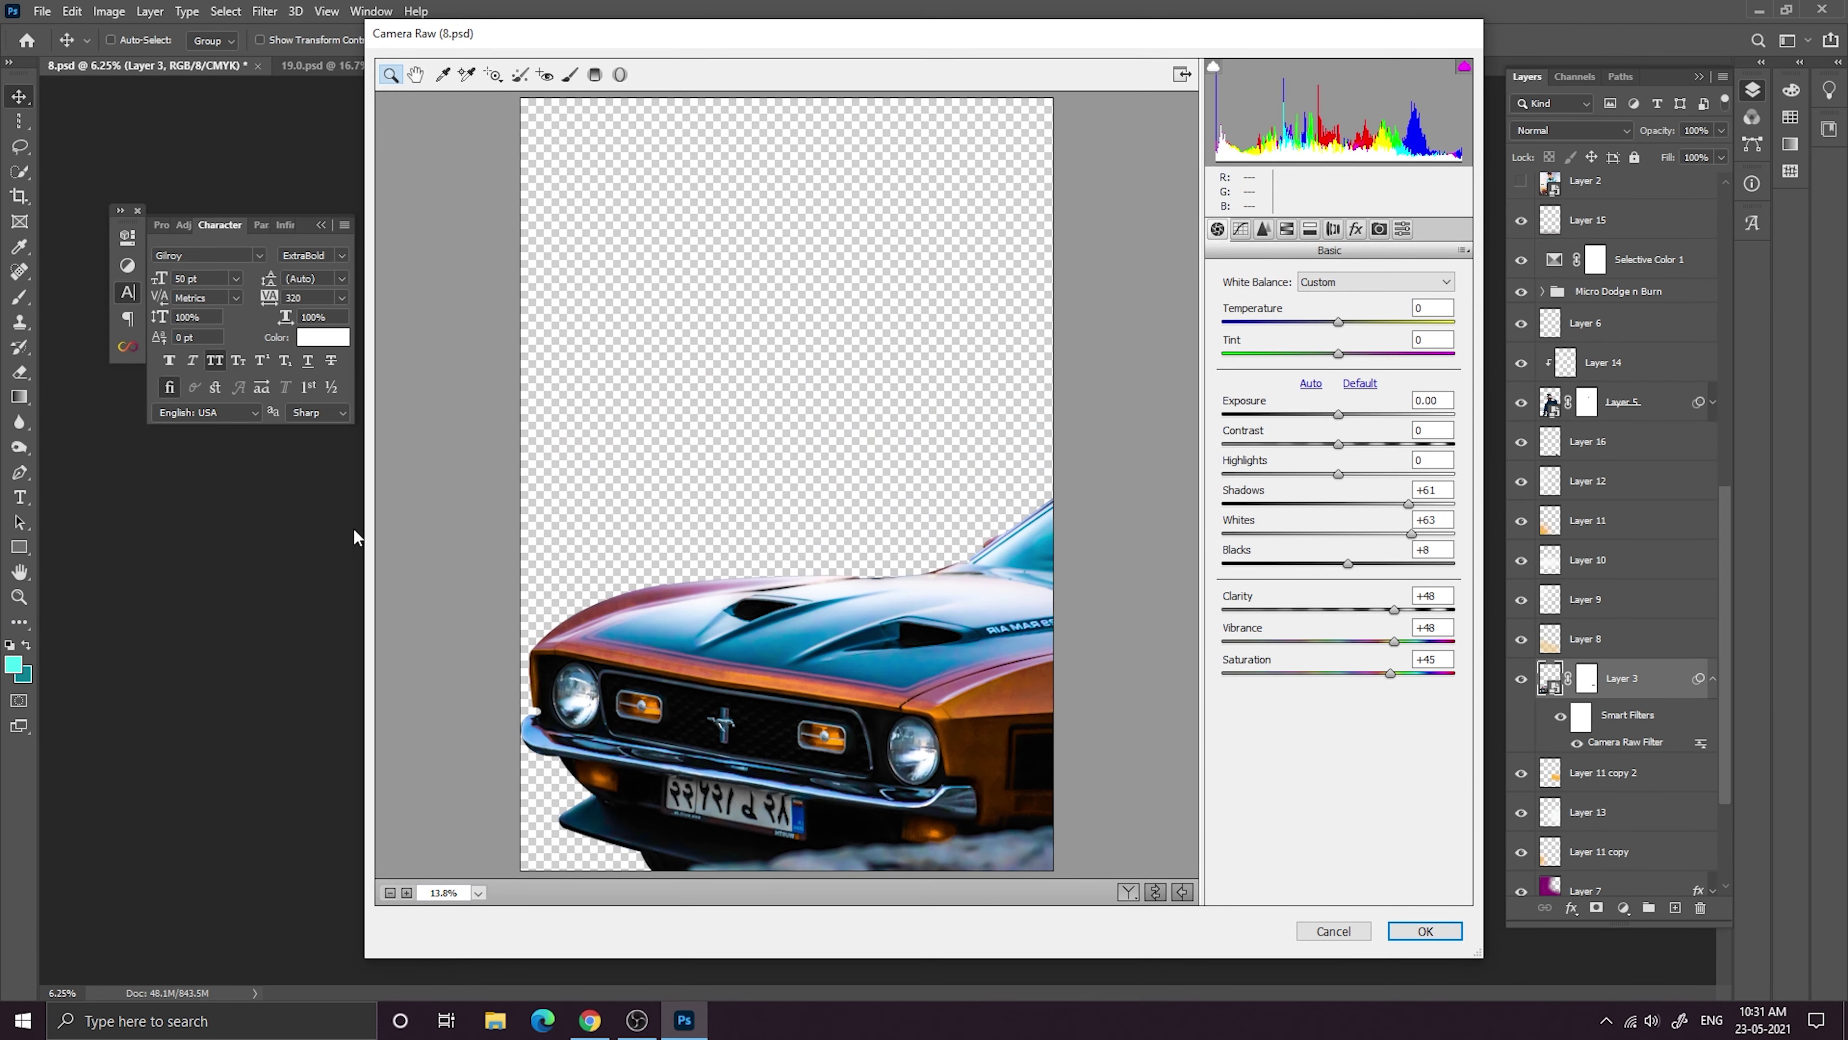
pyautogui.moveTo(1380, 633); pyautogui.dragTo(1479, 662)
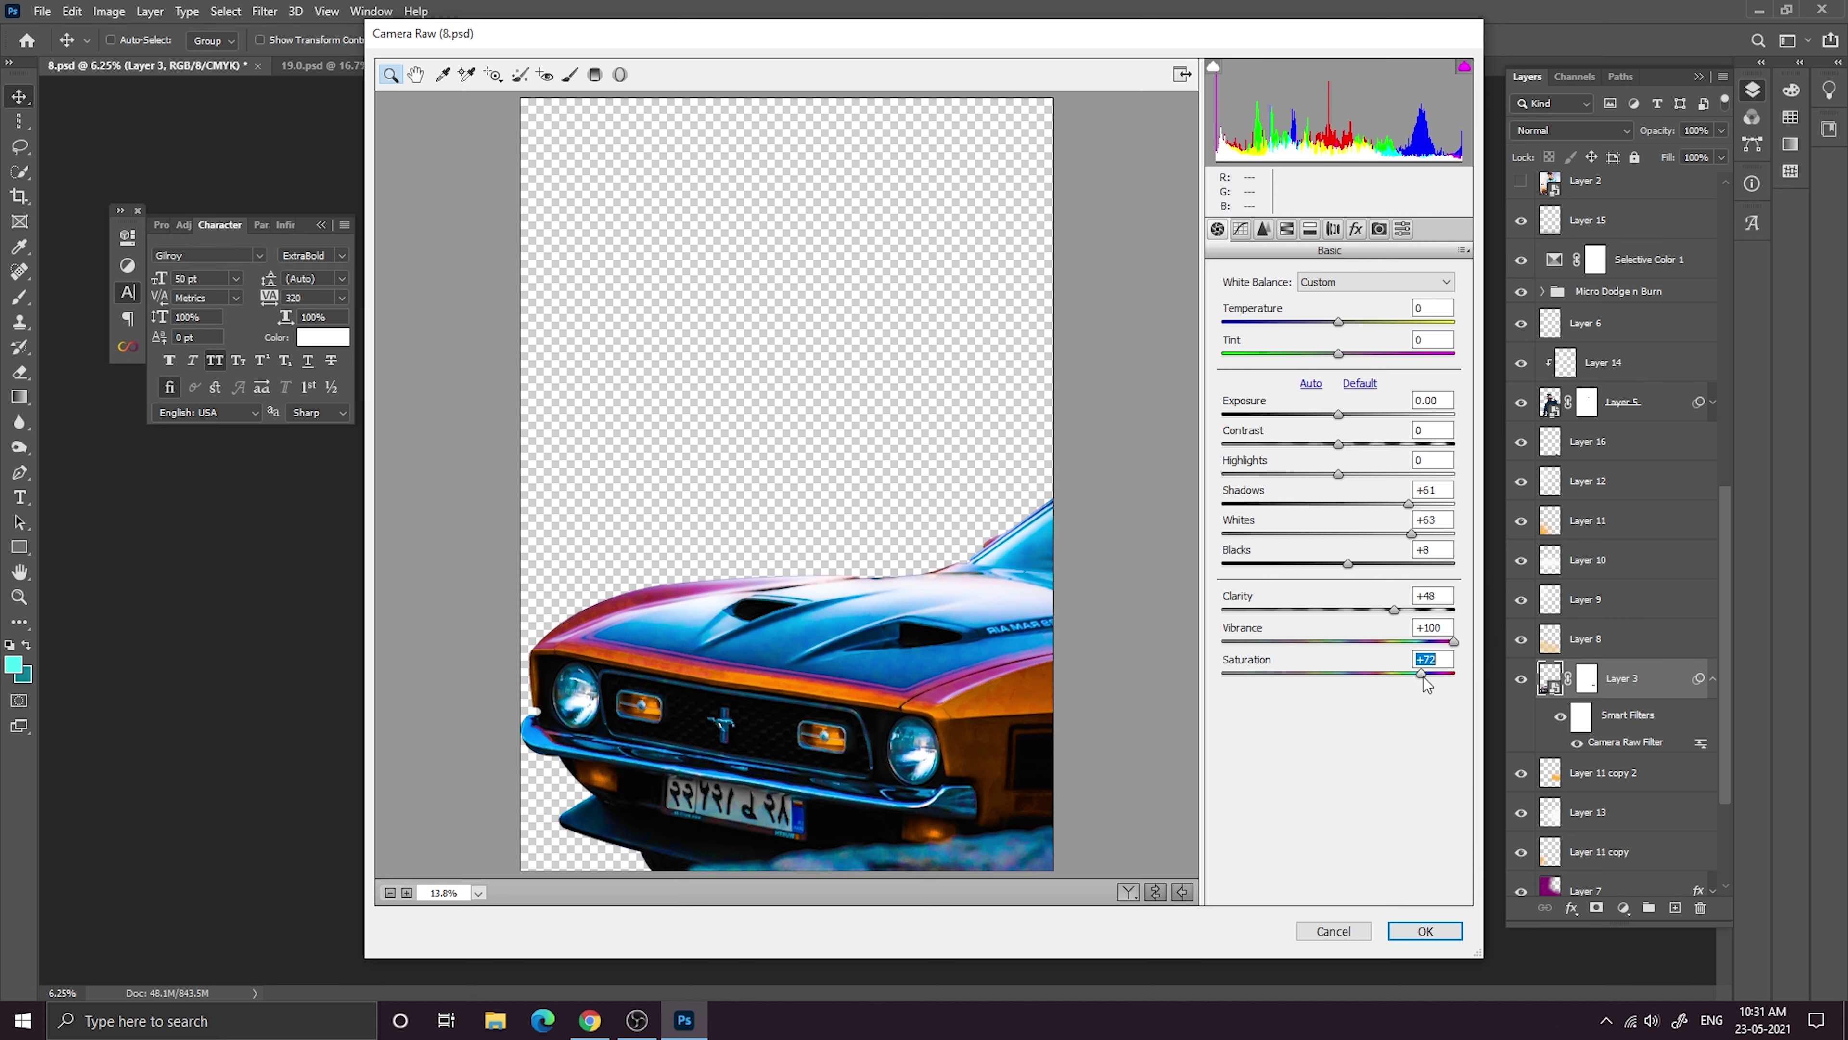
pyautogui.click(1286, 228)
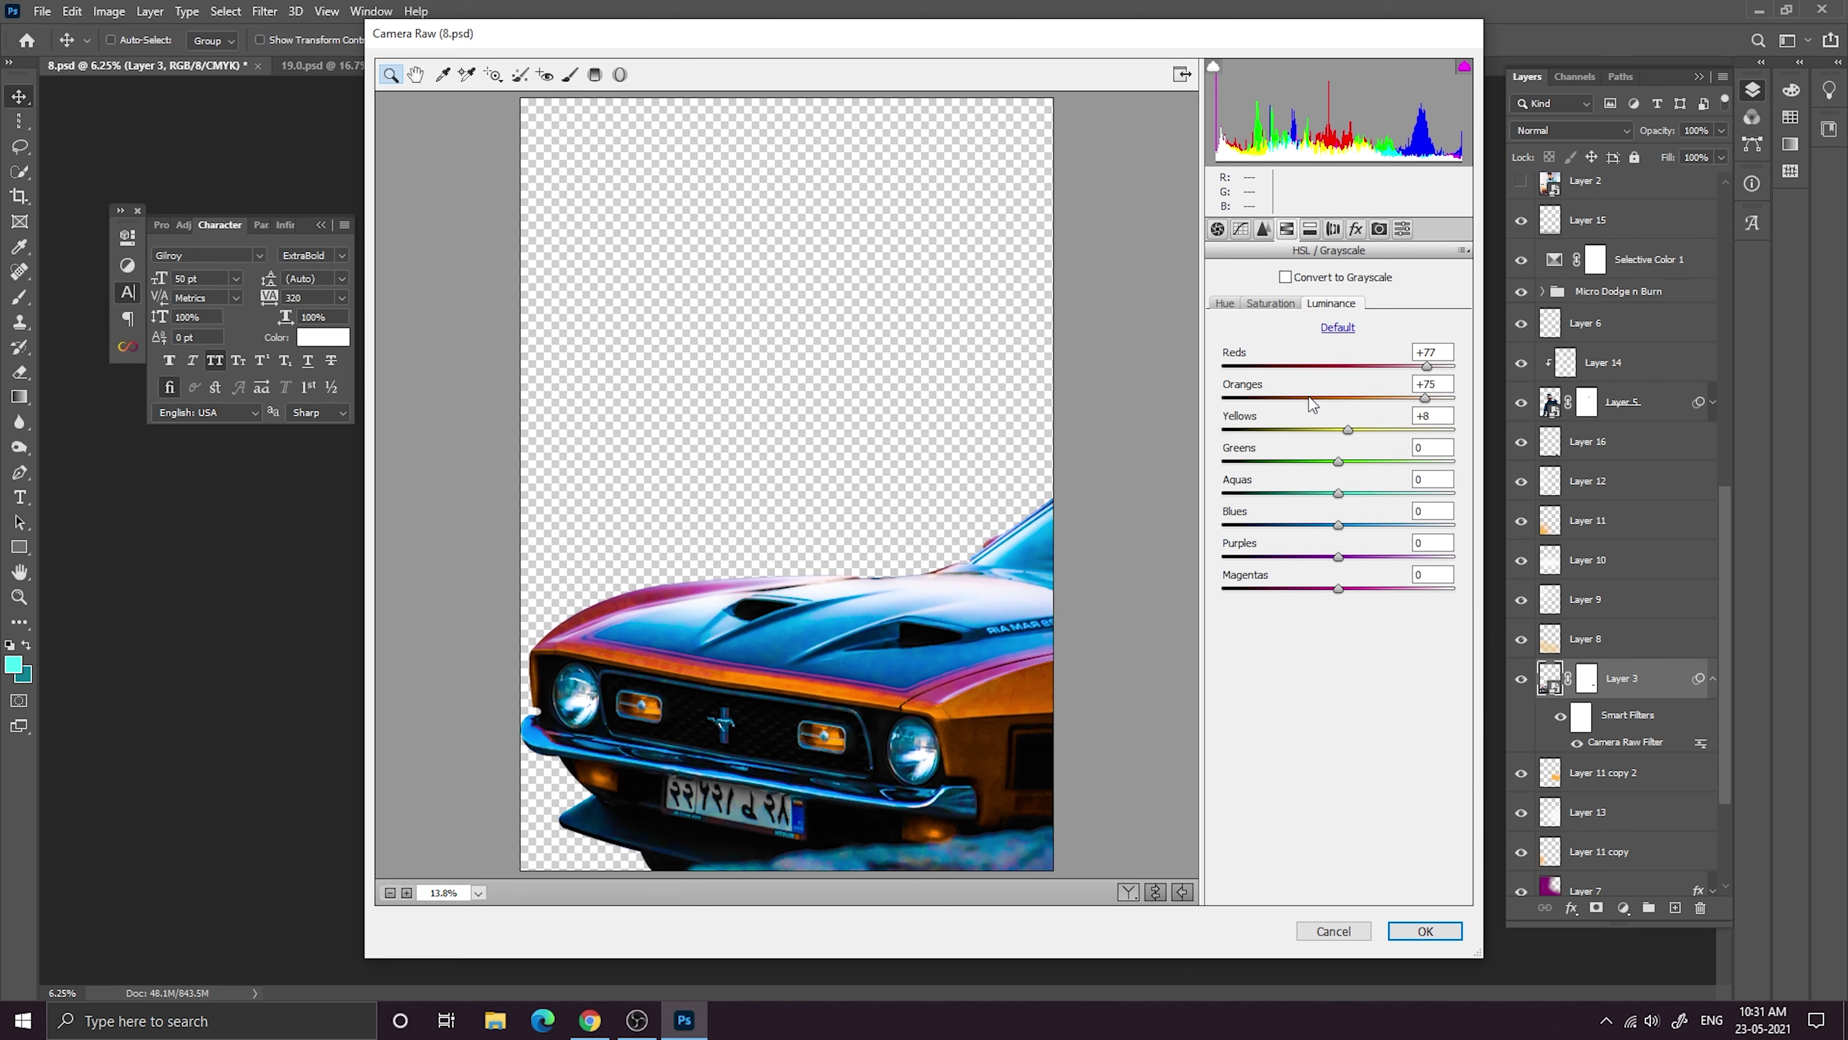
pyautogui.moveTo(1296, 588); pyautogui.dragTo(1272, 557)
pyautogui.click(1420, 932)
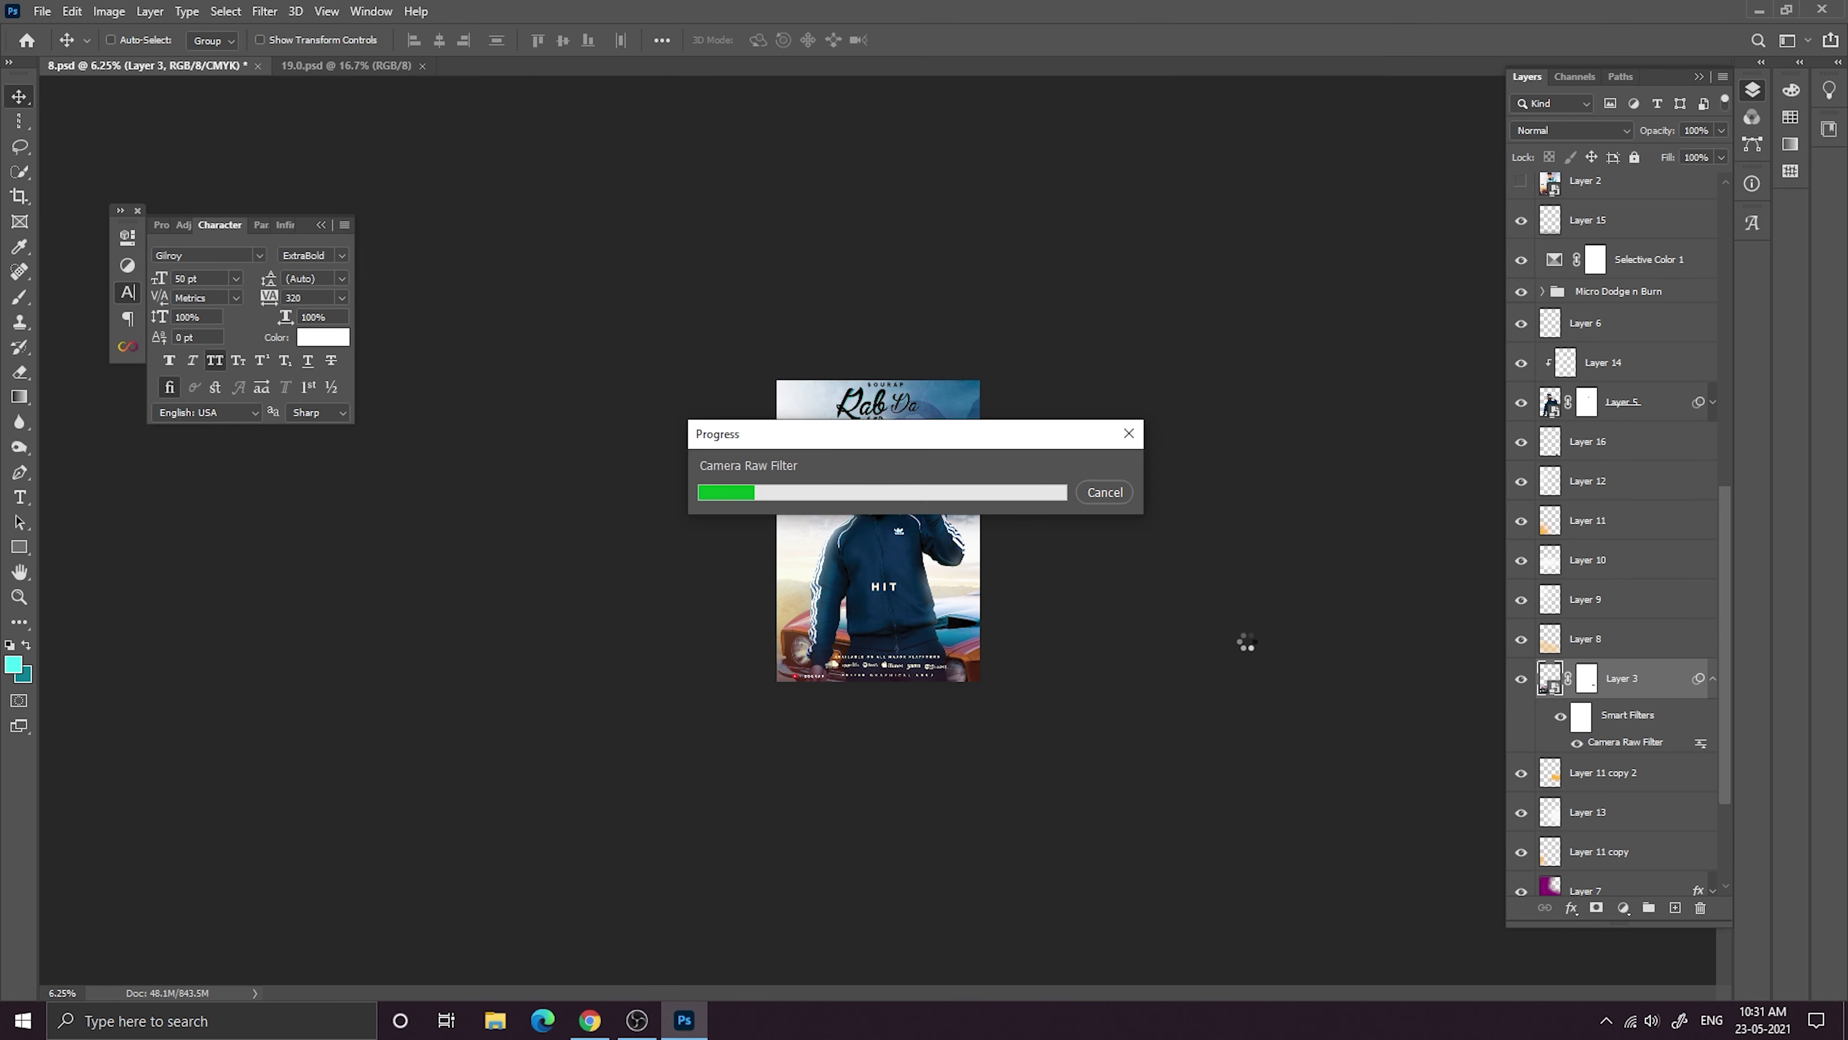
# Examine the more saturated car within the full poster at several zoom levels.
pyautogui.hotkey('ctrl', '+')
pyautogui.hotkey('ctrl', '+')
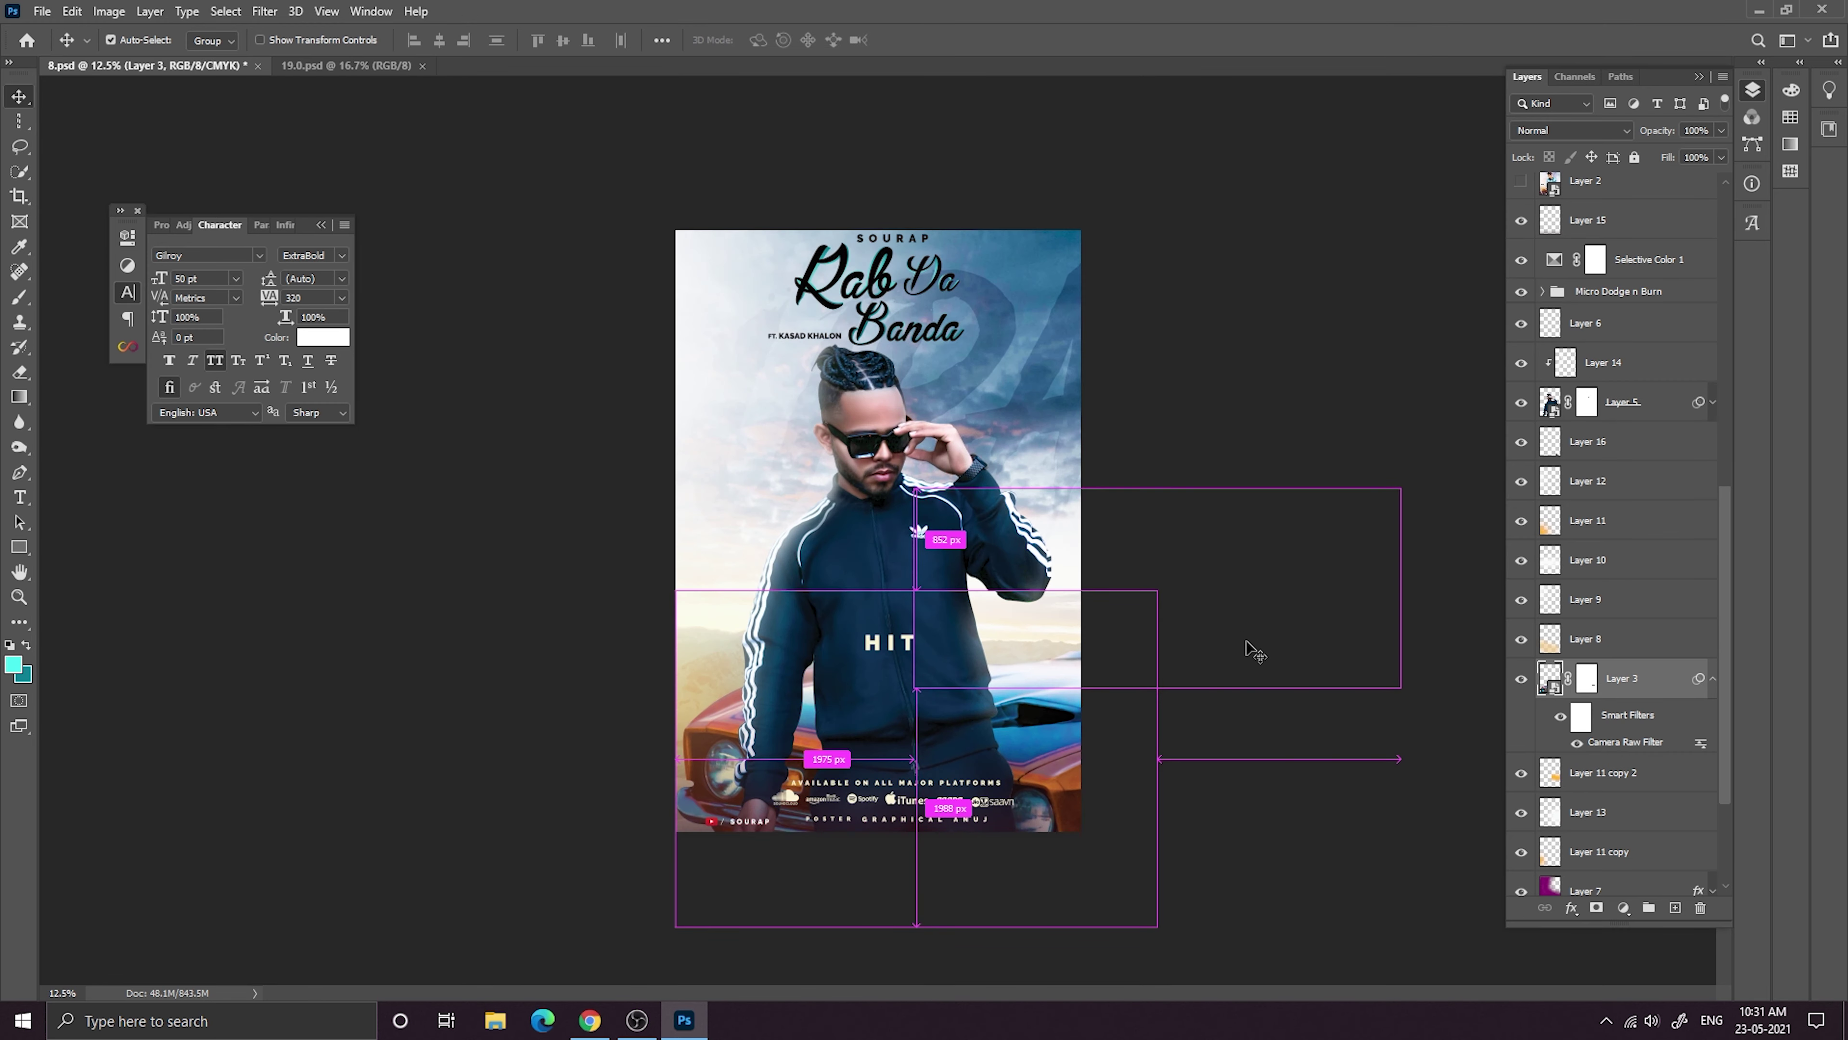
pyautogui.hotkey('ctrl', '-')
pyautogui.hotkey('ctrl', '-')
pyautogui.hotkey('ctrl', '+')
pyautogui.hotkey('ctrl', '+')
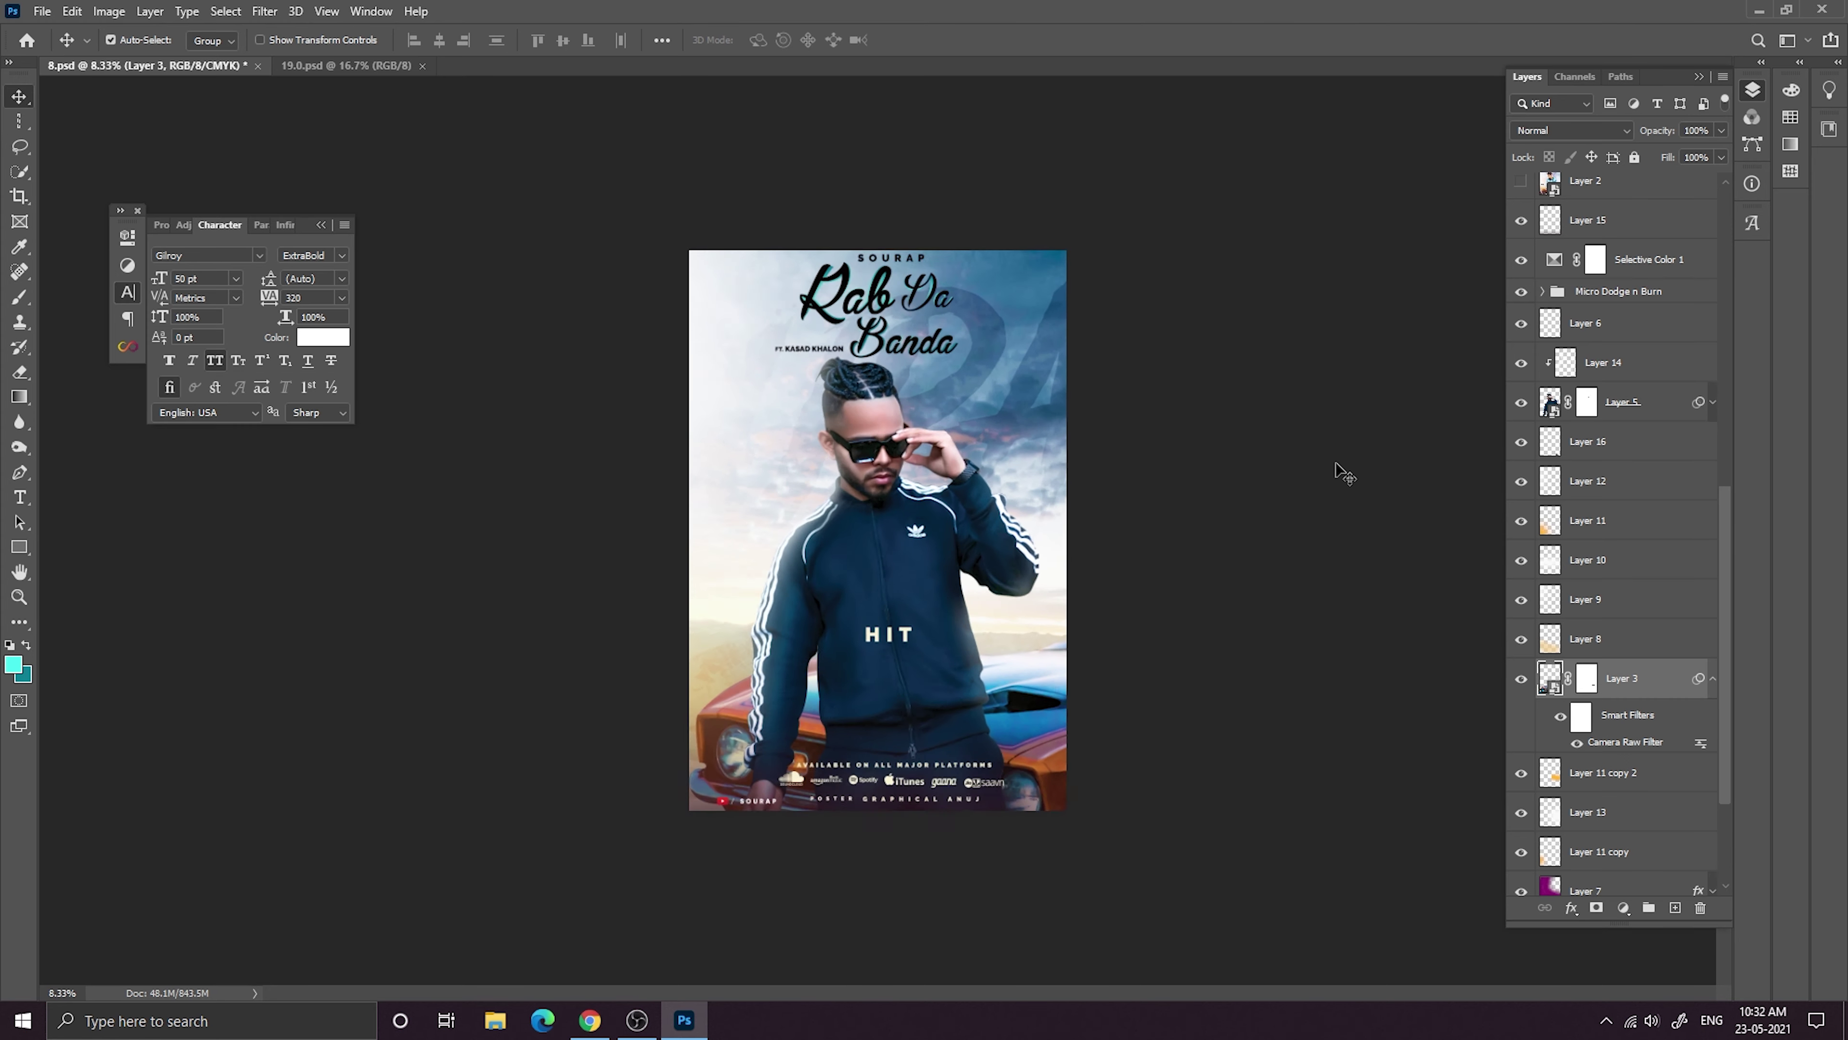
pyautogui.hotkey('ctrl', '+')
pyautogui.hotkey('ctrl', '-')
pyautogui.hotkey('ctrl', '-')
pyautogui.hotkey('ctrl', '-')
pyautogui.hotkey('ctrl', '+')
pyautogui.hotkey('ctrl', '+')
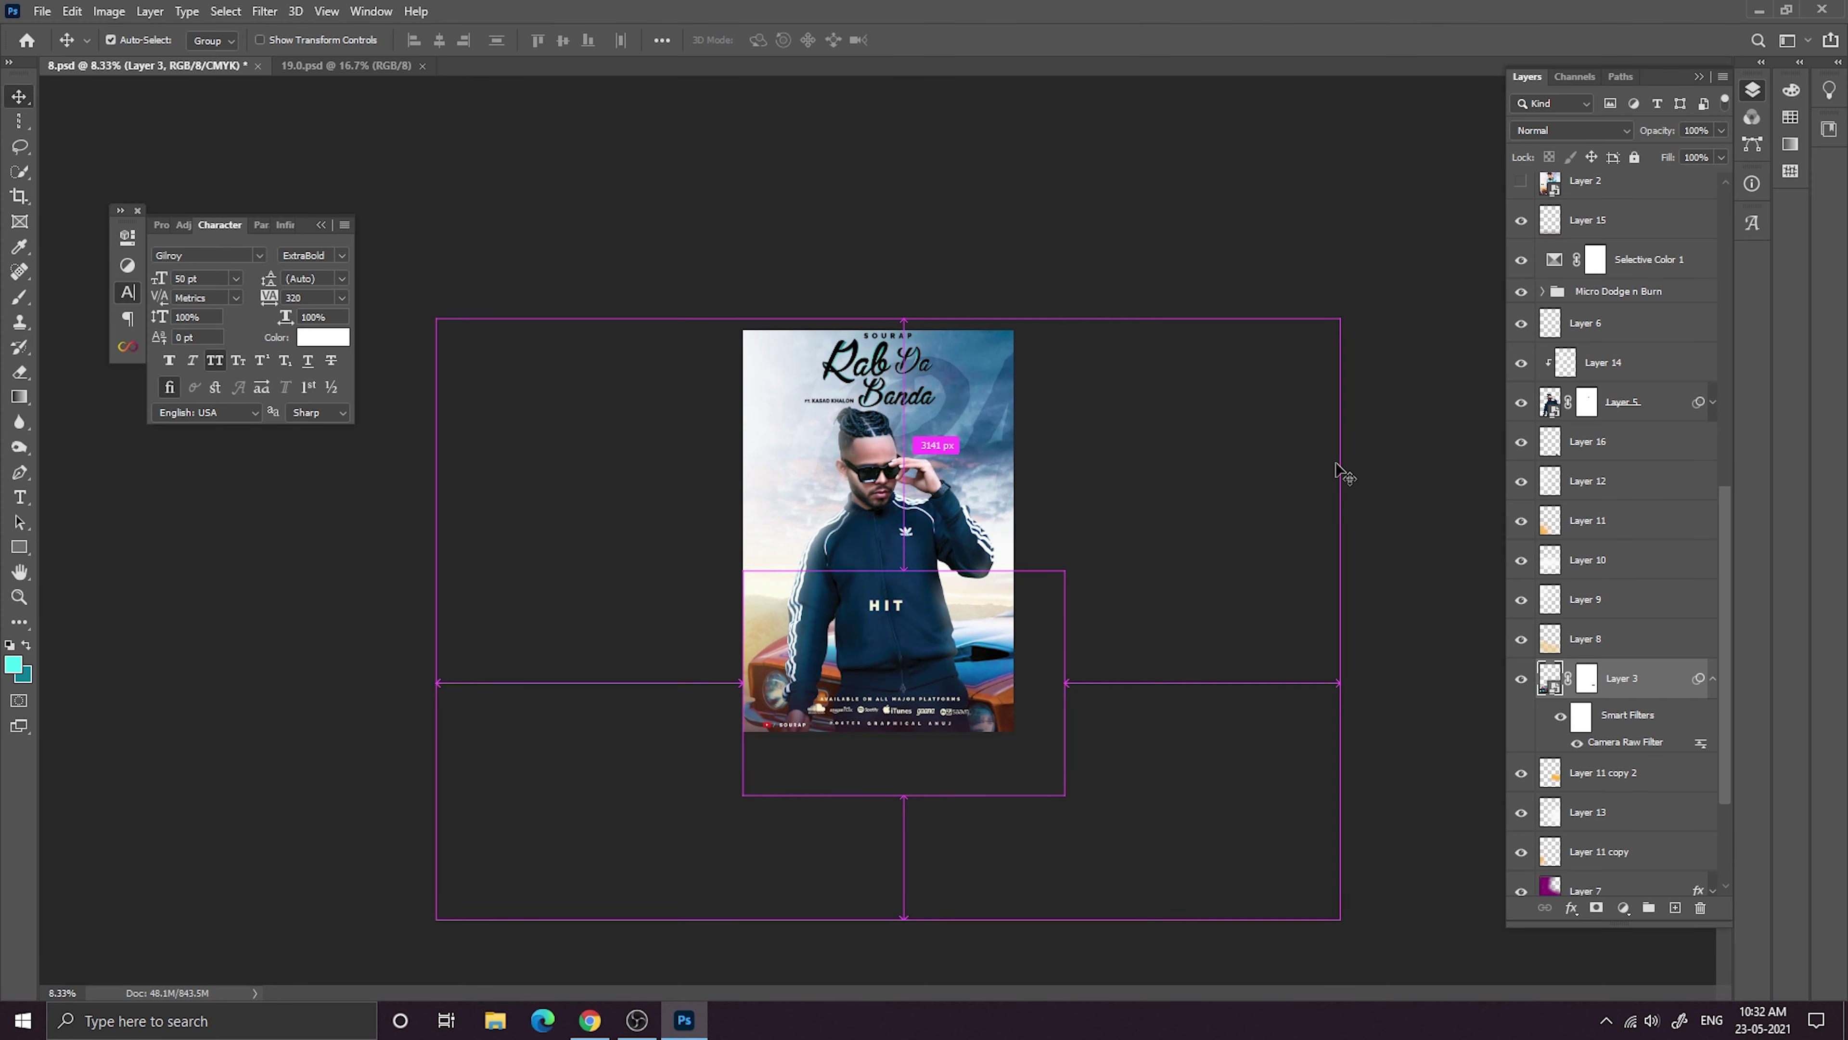
pyautogui.hotkey('ctrl', '-')
pyautogui.hotkey('ctrl', '-')
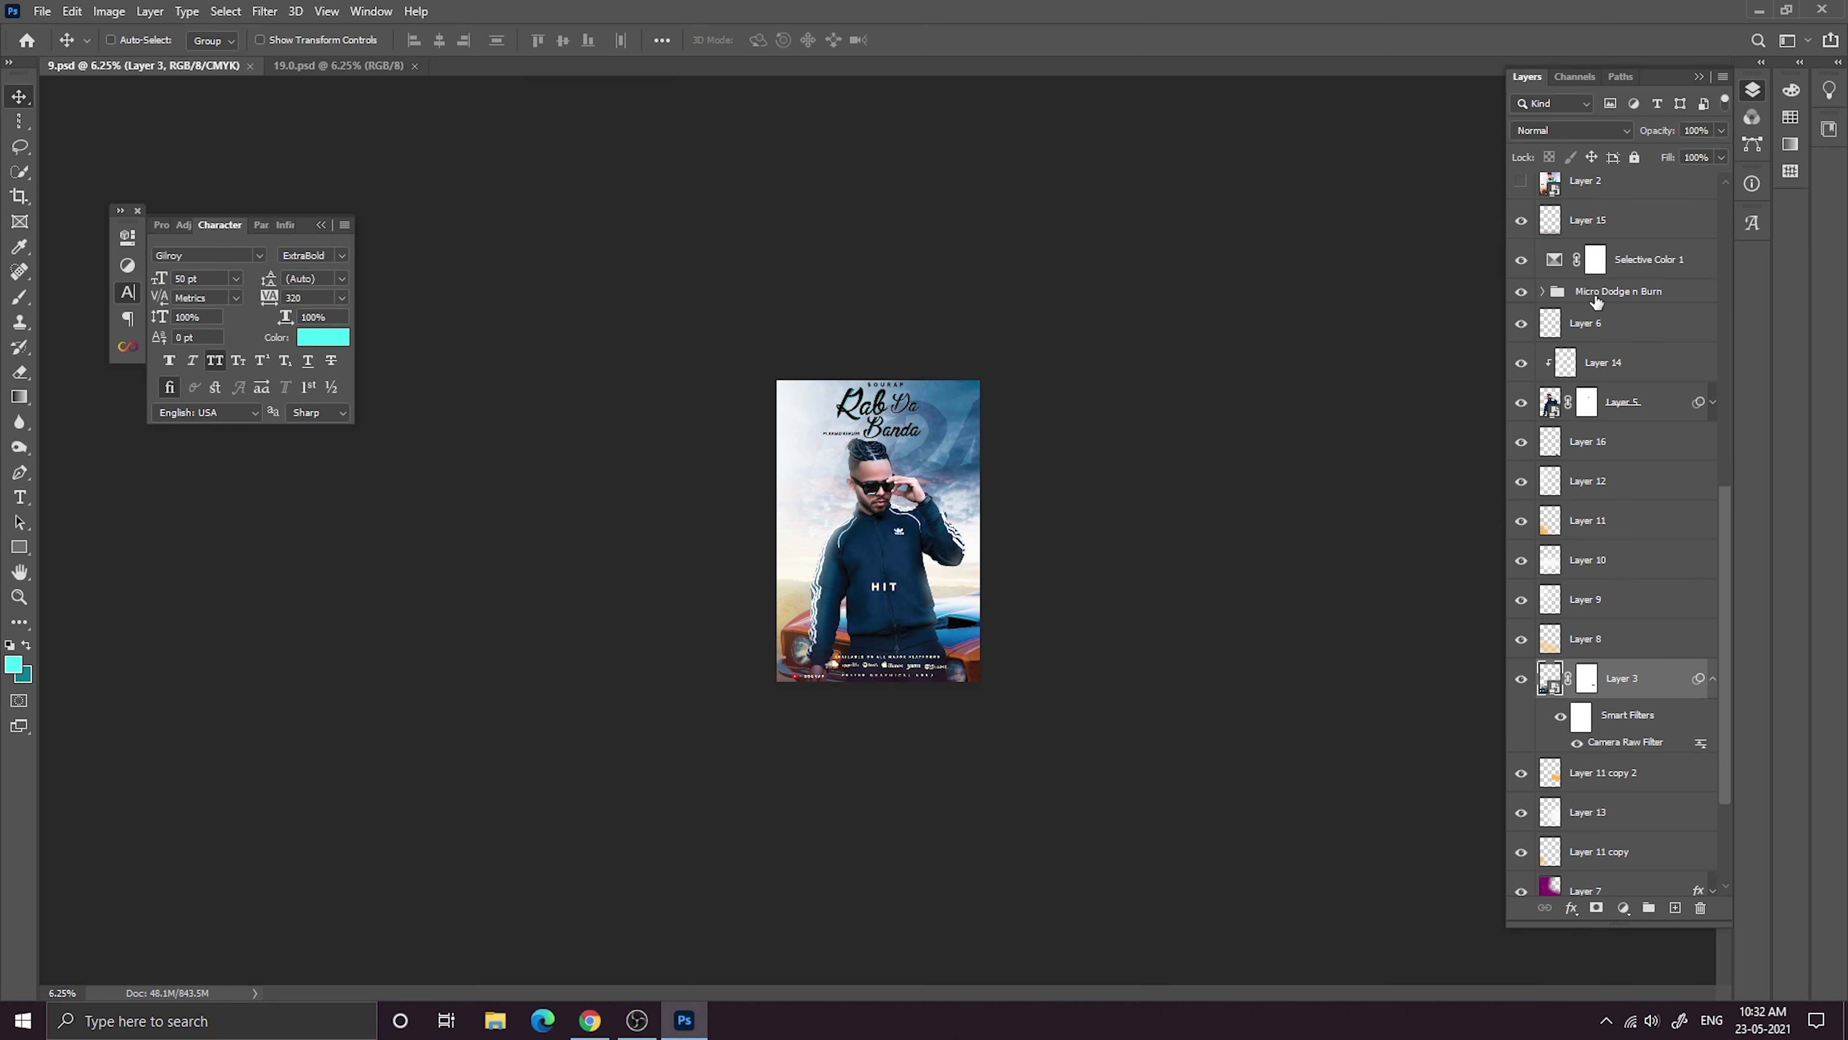
# Collapse Layer 3's smart filter list and select the Selective Color 1 adjustment layer.
pyautogui.click(1711, 677)
pyautogui.scroll(-2, 1704, 677)
pyautogui.scroll(7, 1704, 677)
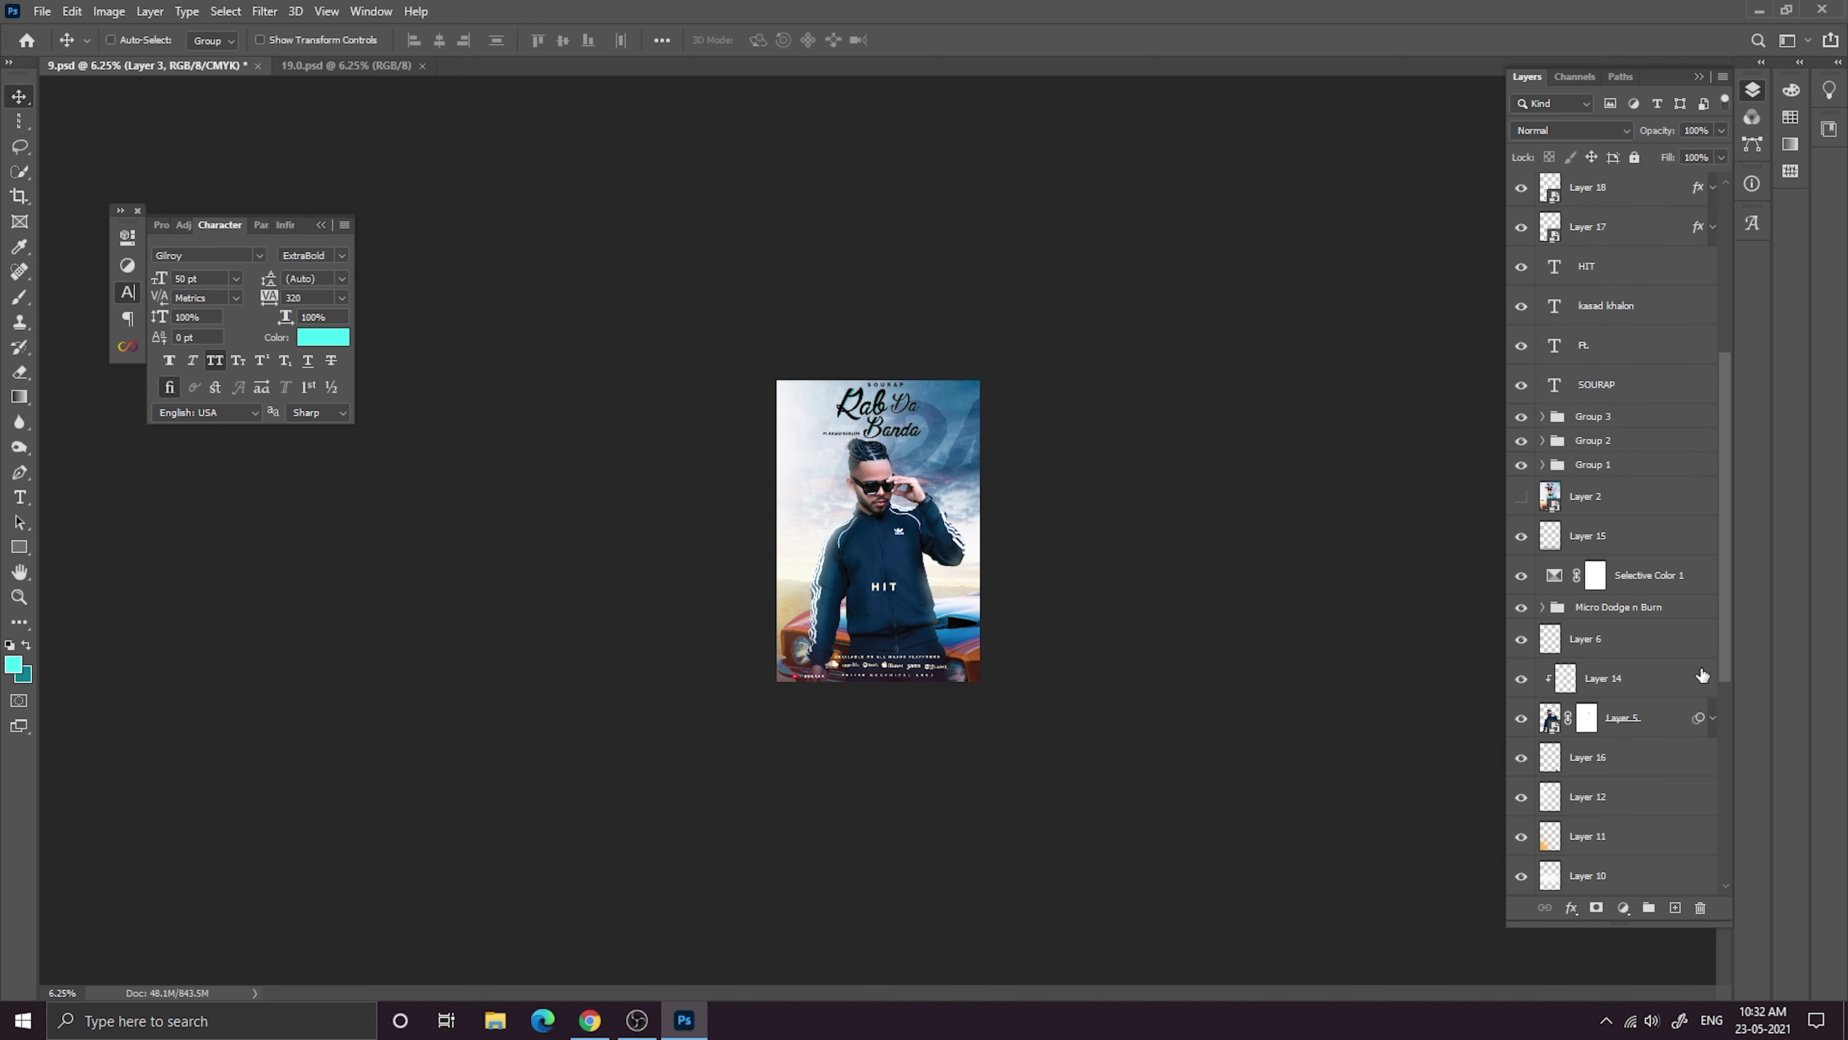
pyautogui.click(1662, 648)
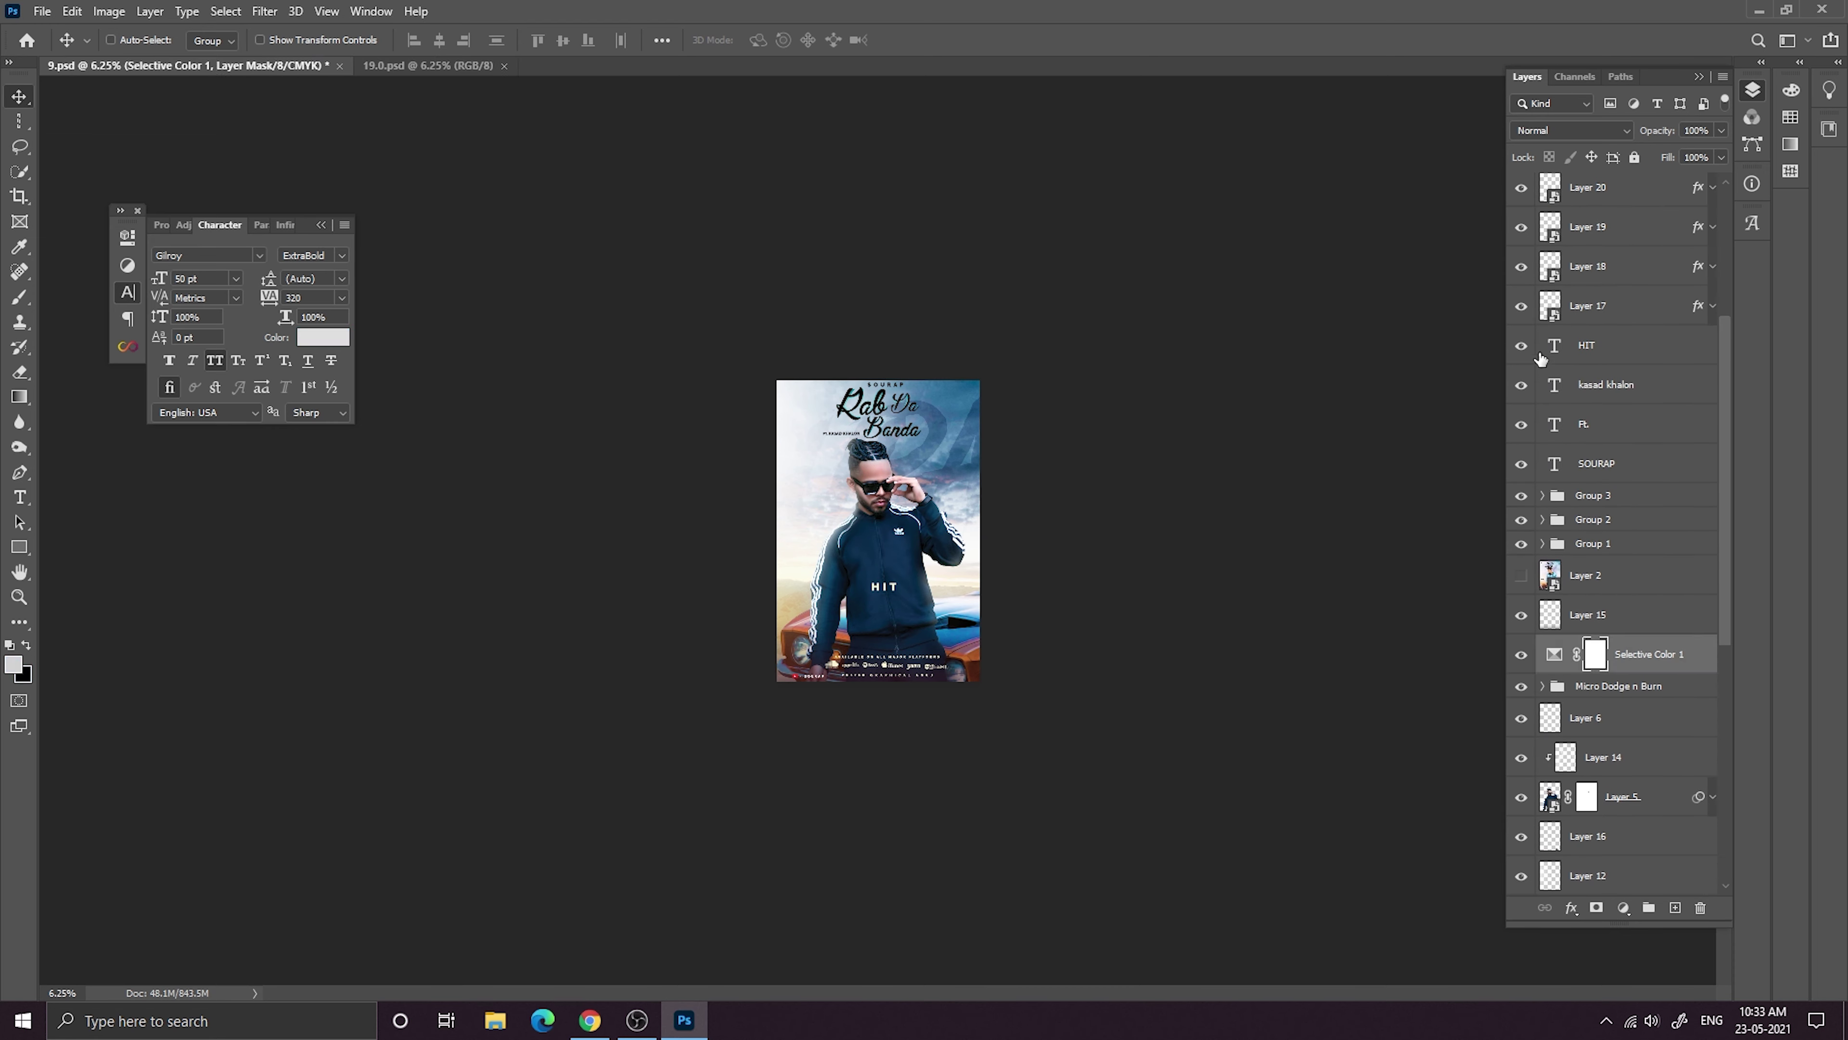